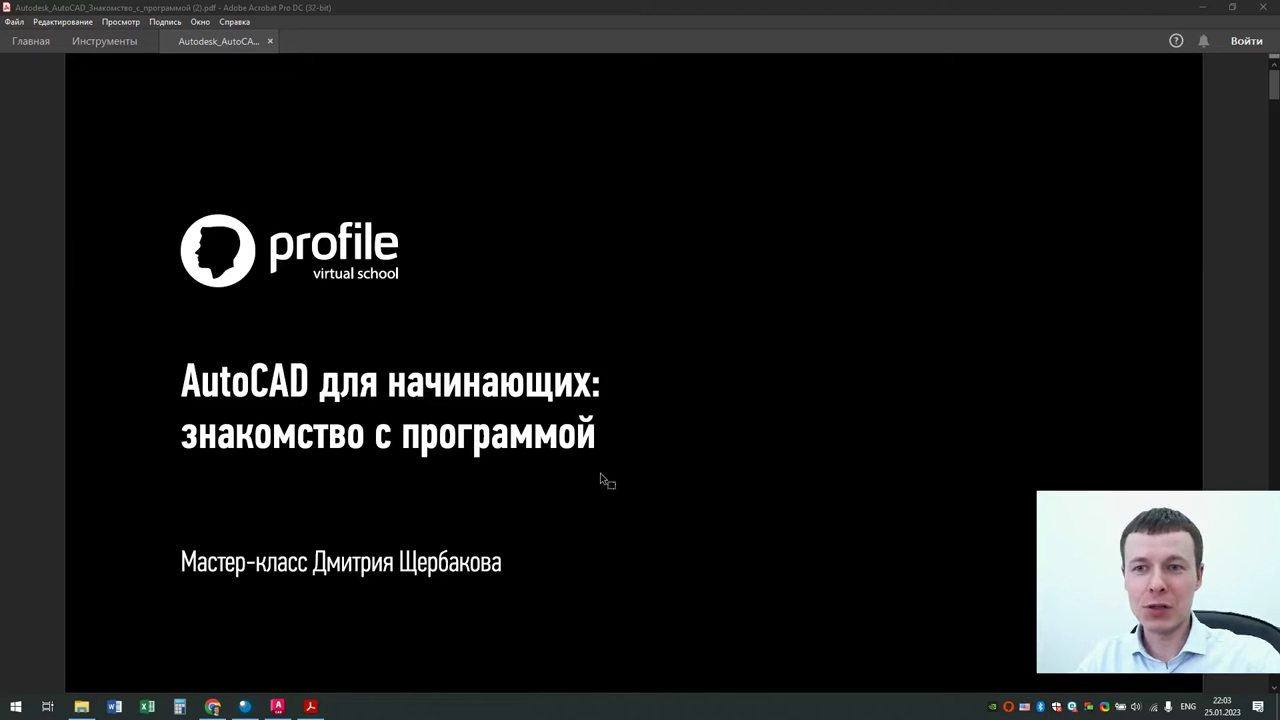
Step: Advance the PDF from the title slide to the presenter's credentials slide
key(Right)
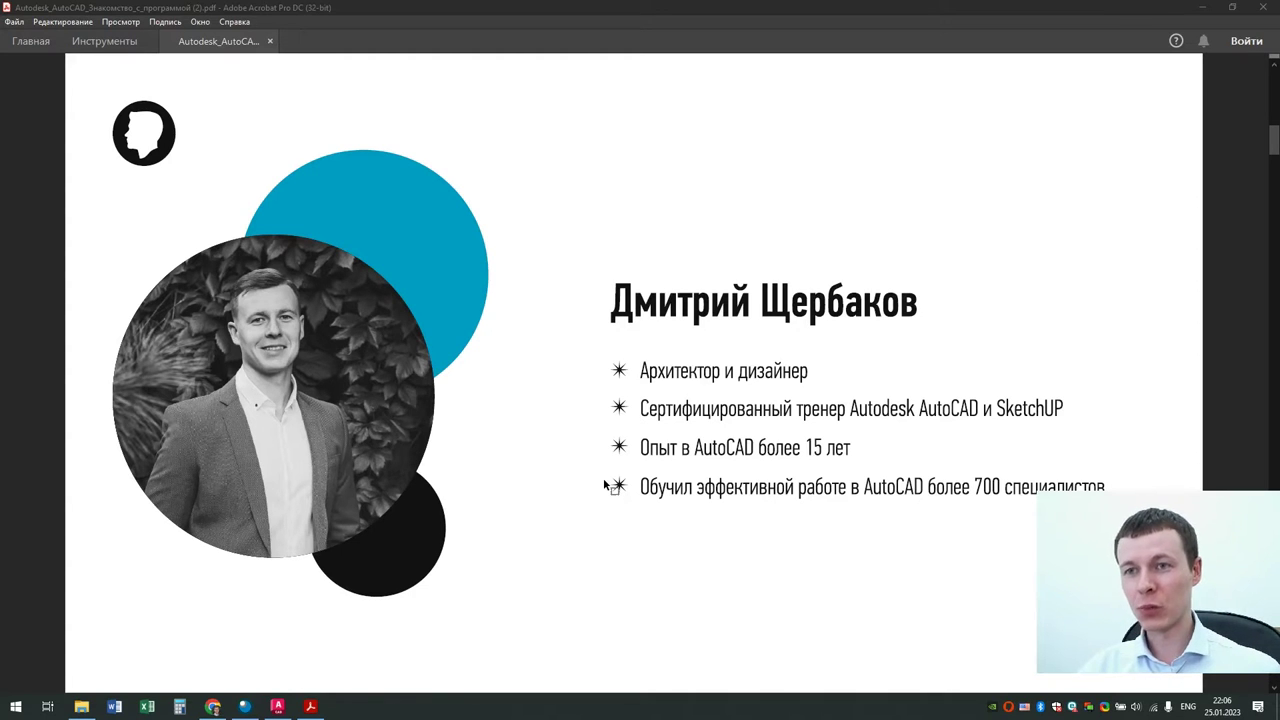
Step: Scroll to the 'Программа мастер-класса' slide listing six topics
scroll(605, 486, down, 2)
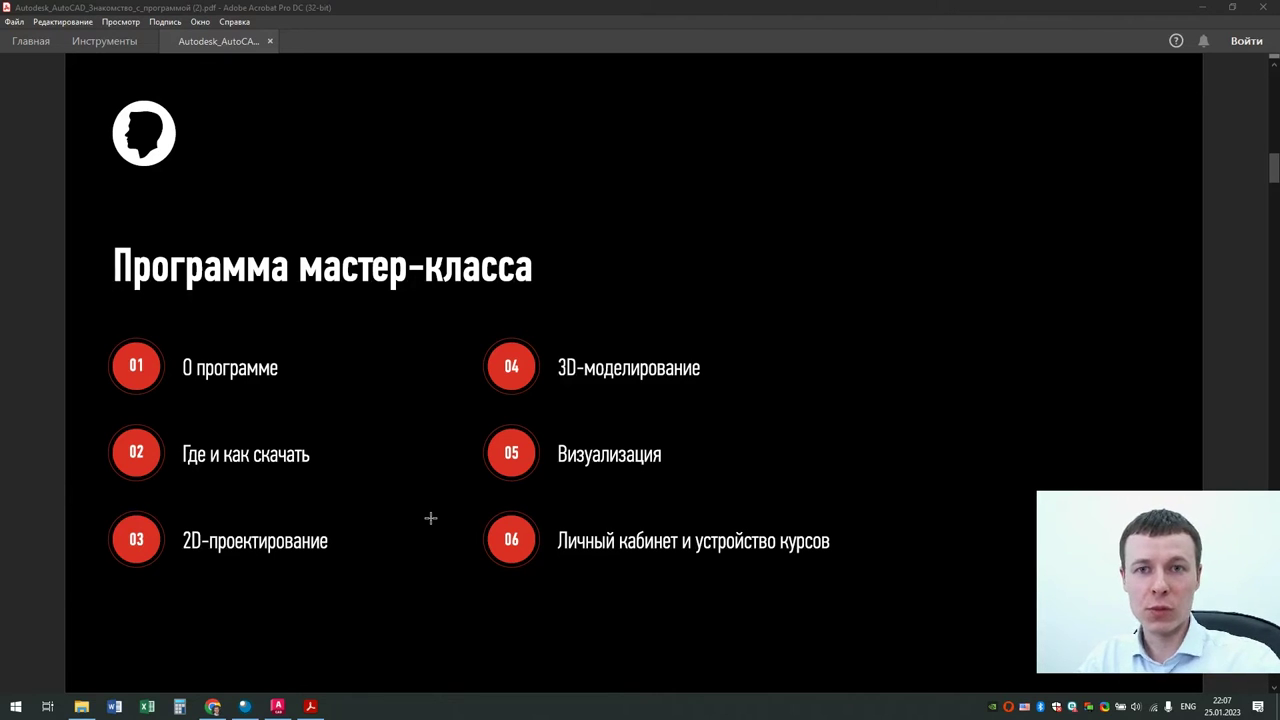
Step: Scroll to the Autodesk slide calling it the world's largest engineering software supplier
scroll(430, 517, down, 1)
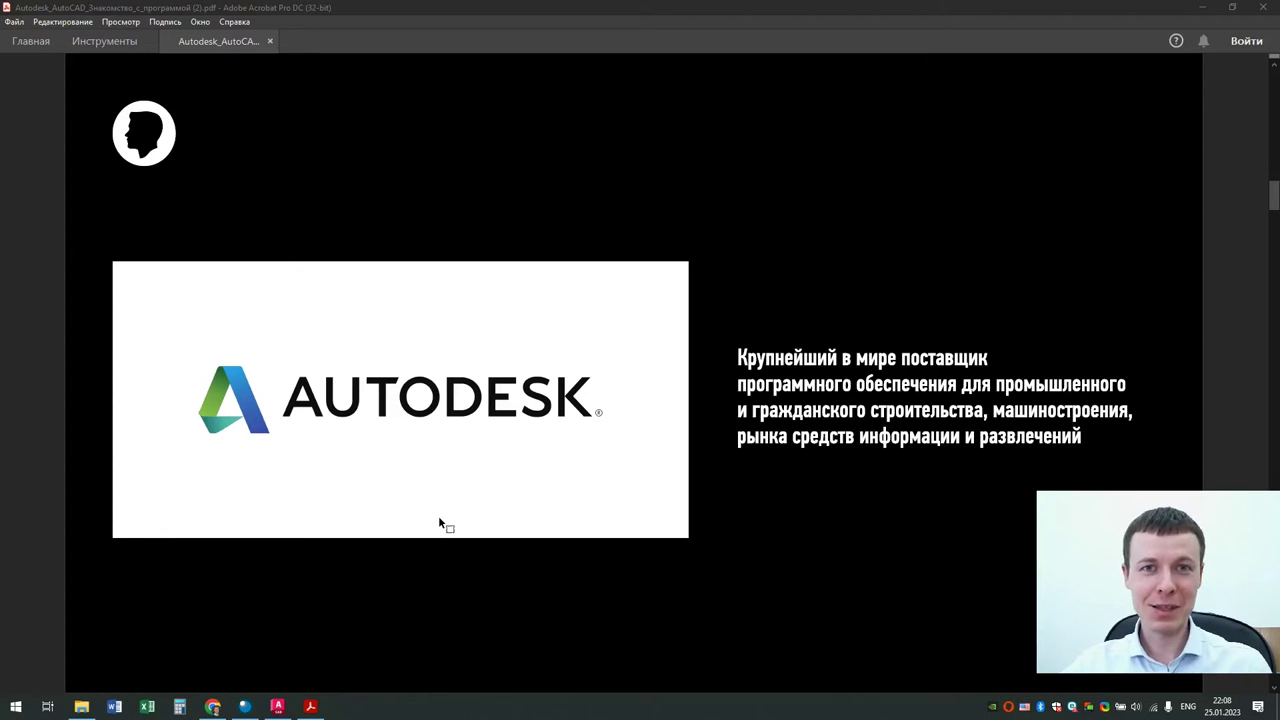
Step: Scroll to page 6 of 21, the drafting office photo
scroll(438, 515, down, 1)
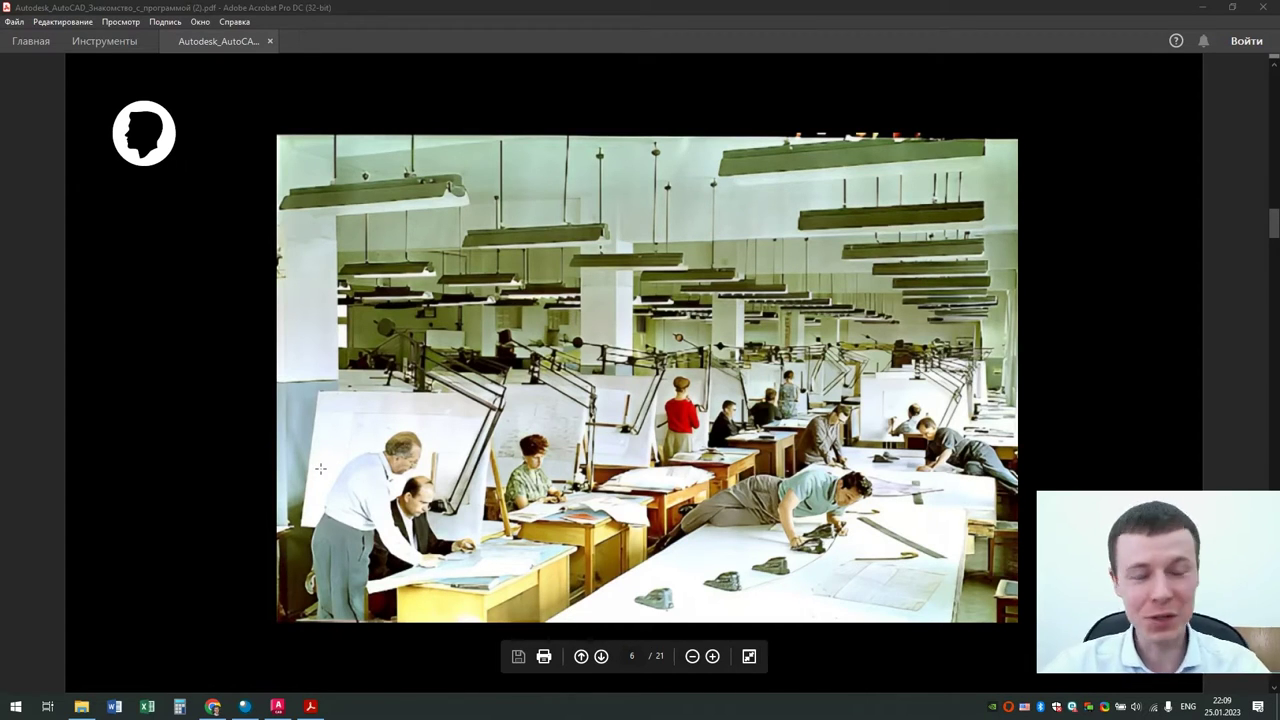
Step: Scroll to the slide comparing manual drafting with a CAD workstation
scroll(320, 468, down, 1)
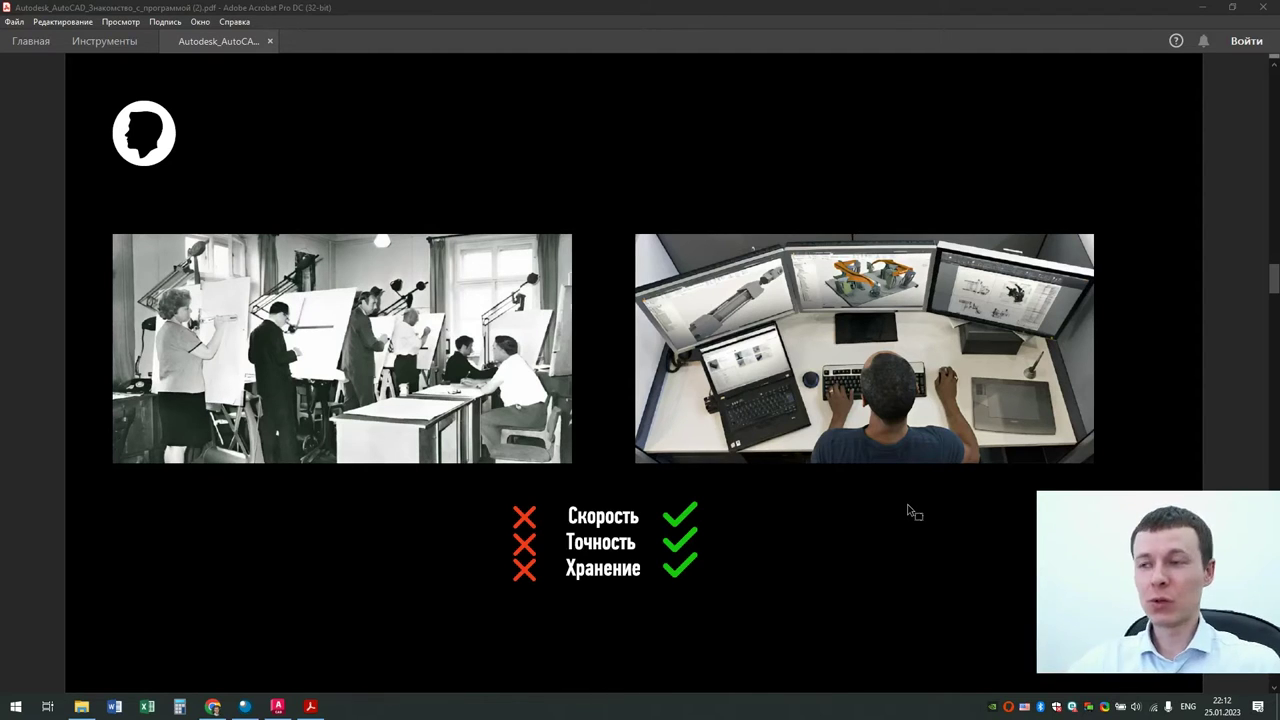
Step: Advance to the 'Где и как скачать' AutoCAD student licence slide
key(Right)
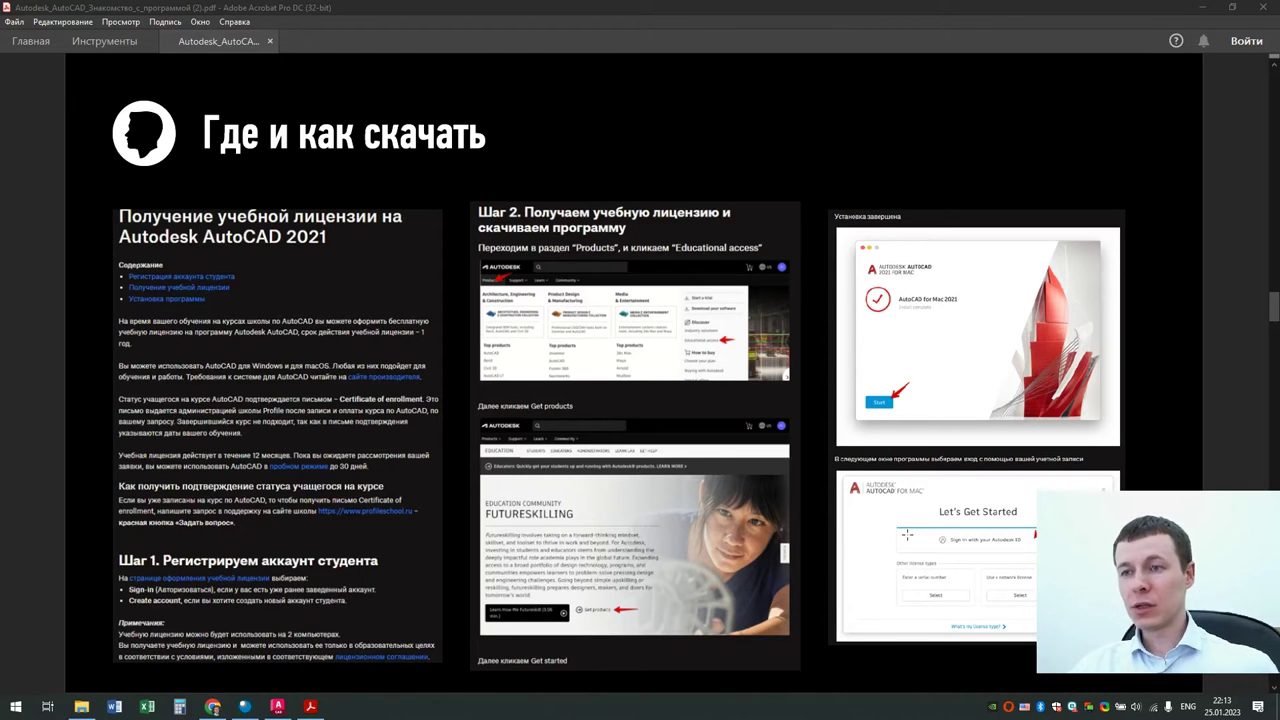
Step: Scroll to page 10 of 21, the '2D проектирование' topics slide
scroll(907, 535, down, 1)
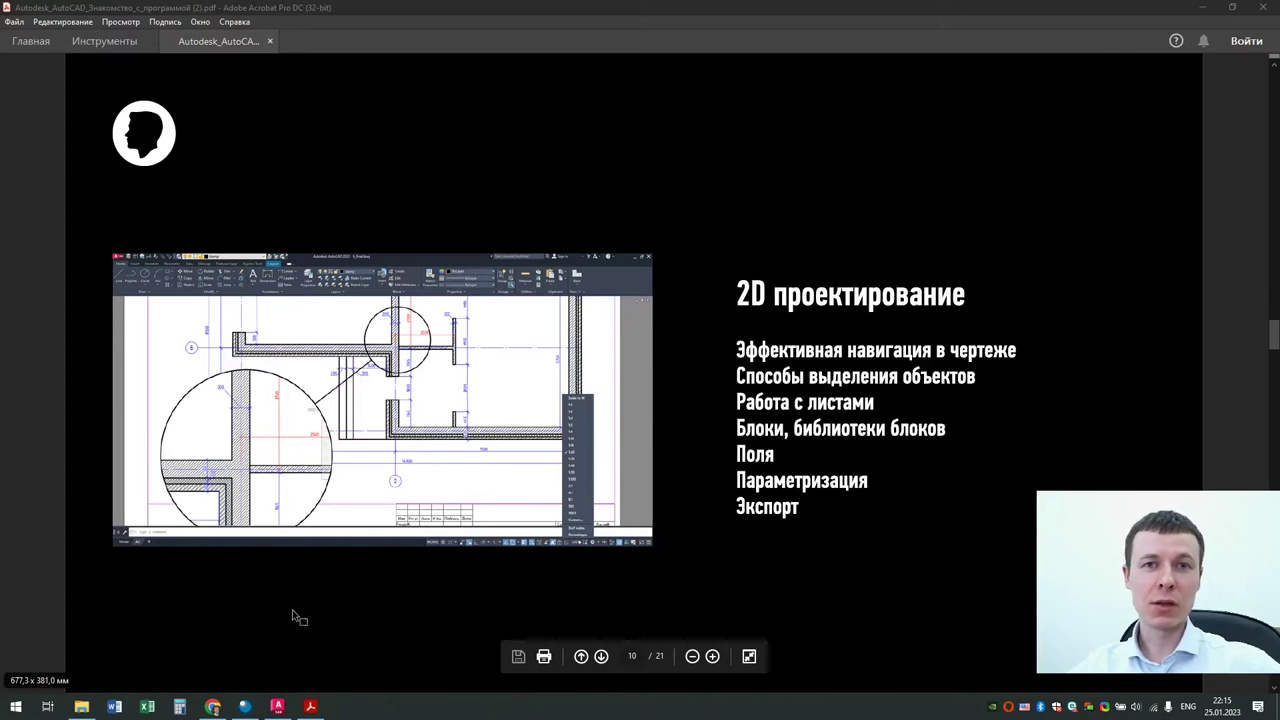
Step: Rerun the AUTOCAD vacancy search on hh.ru and highlight AutoCAD in the first listing
click(213, 706)
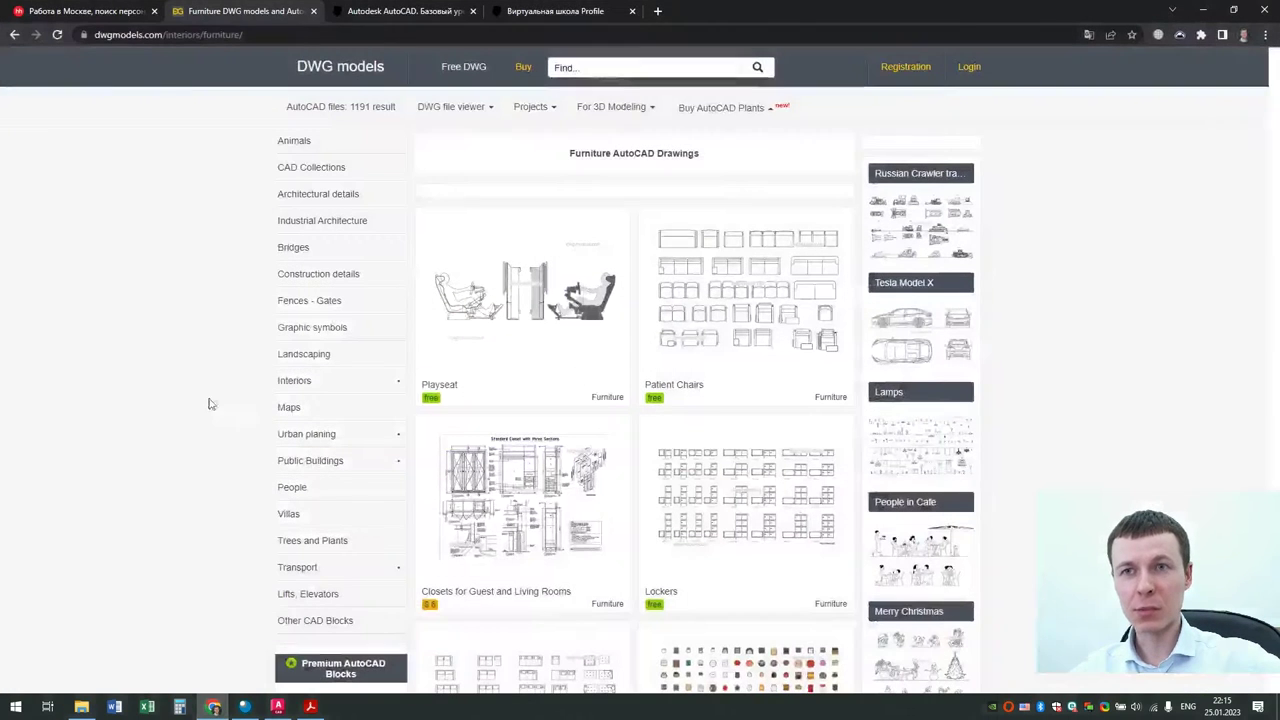
click(120, 12)
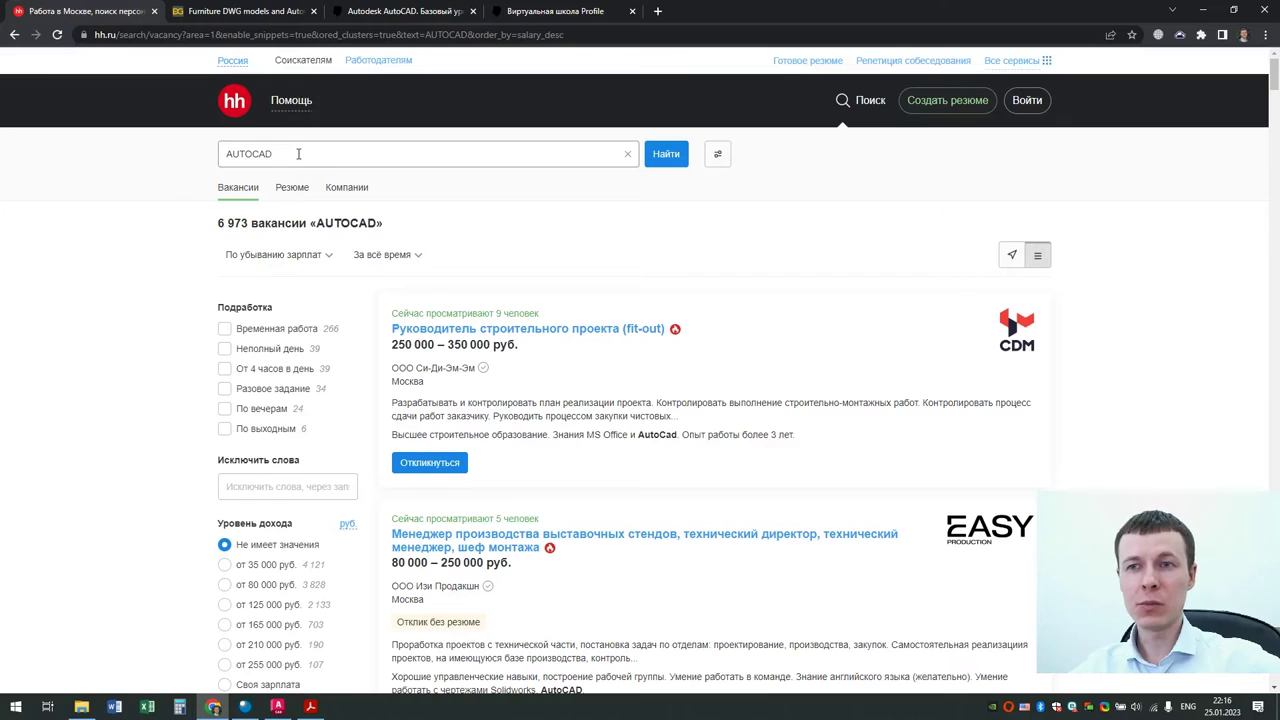
click(664, 156)
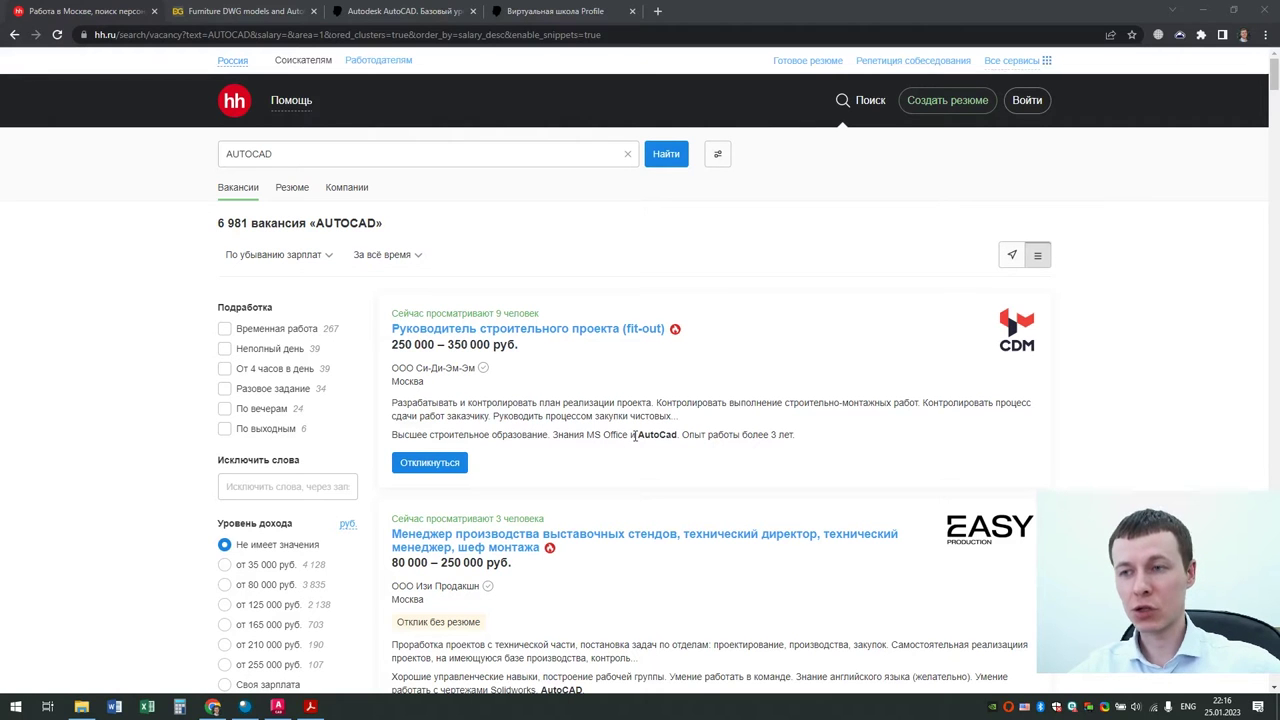
drag(636, 436, 674, 435)
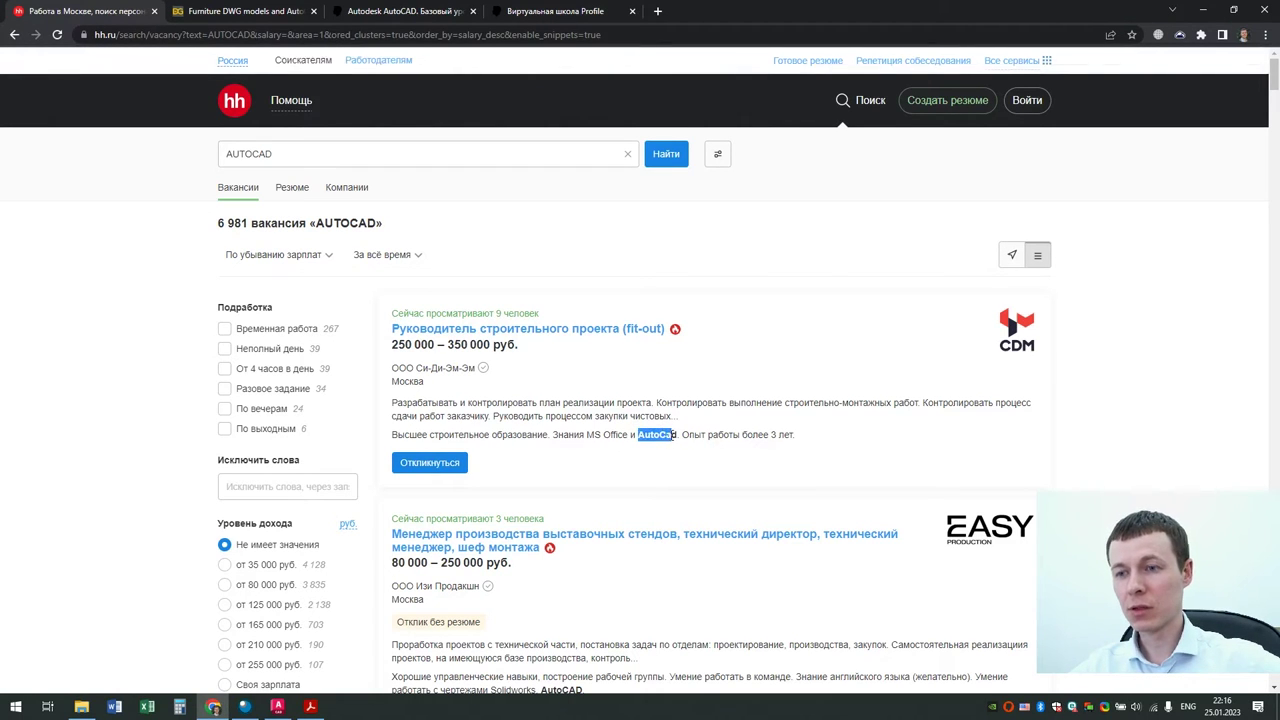
Step: Scroll the results, highlighting AutoCAD skills and the 2D/3D note in further listings
scroll(676, 435, down, 2)
double_click(563, 490)
scroll(597, 491, down, 3)
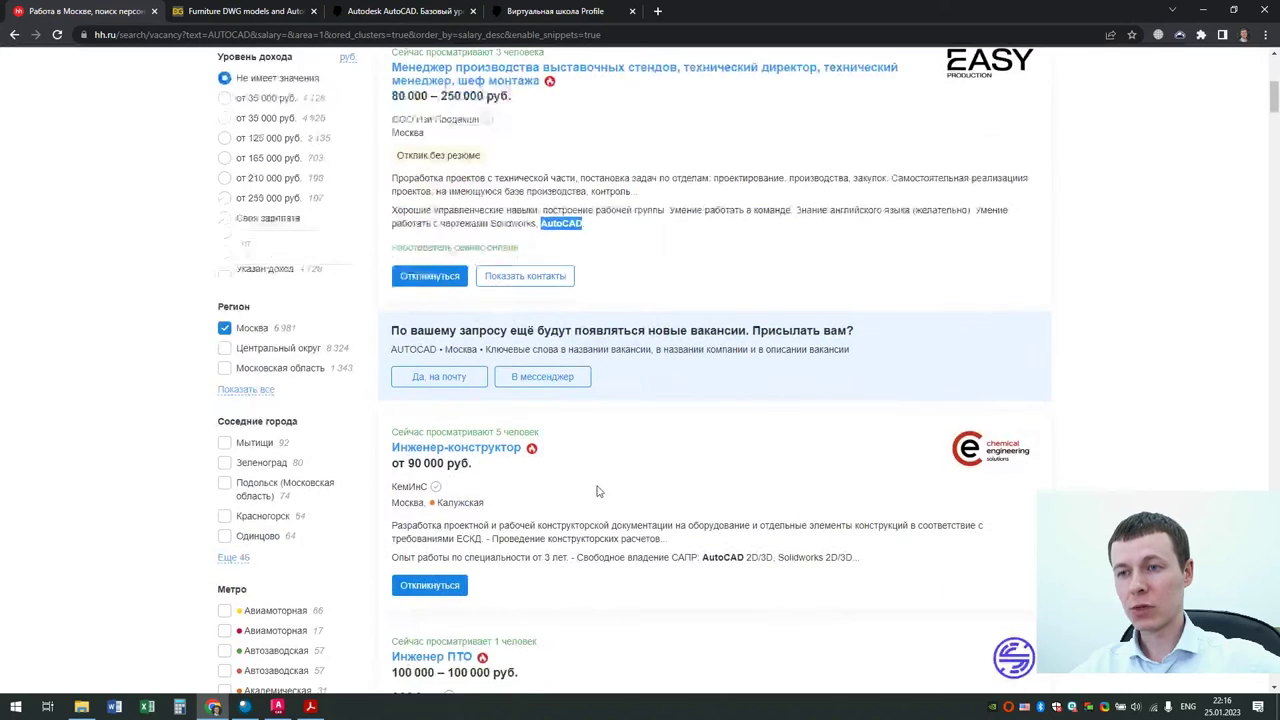
scroll(597, 491, down, 3)
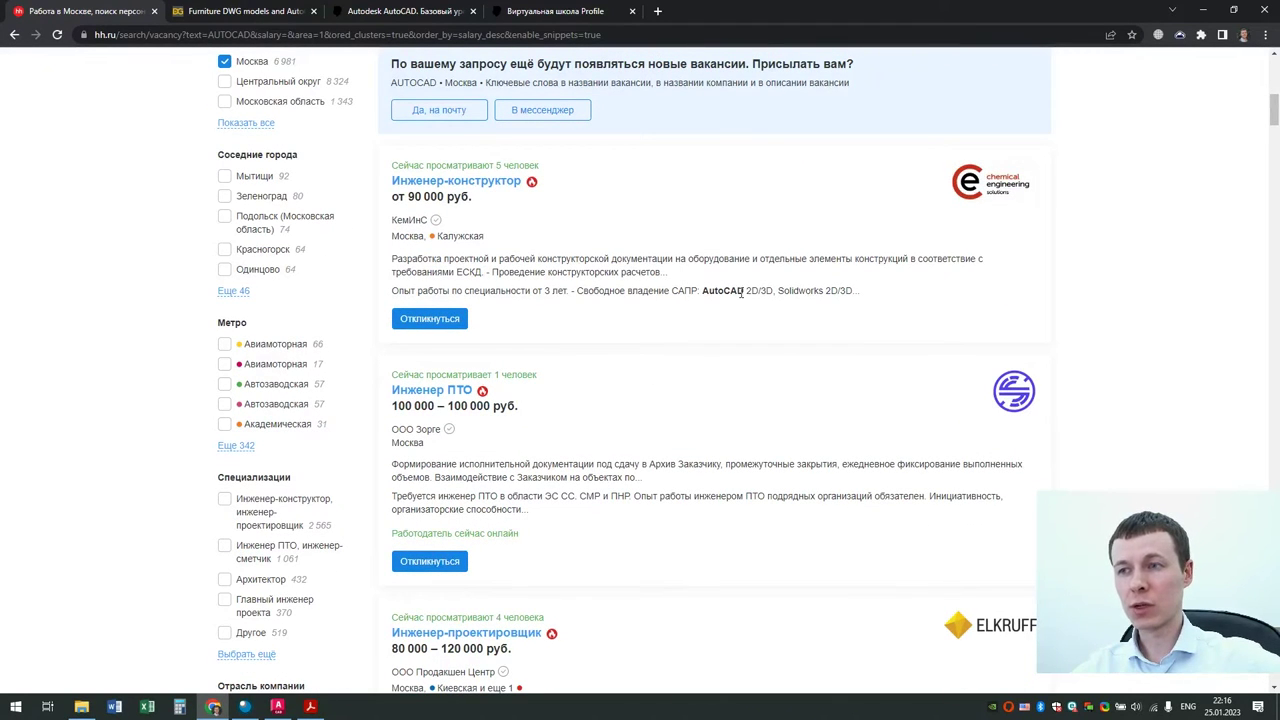
drag(746, 291, 760, 291)
scroll(610, 482, down, 2)
scroll(610, 482, down, 2)
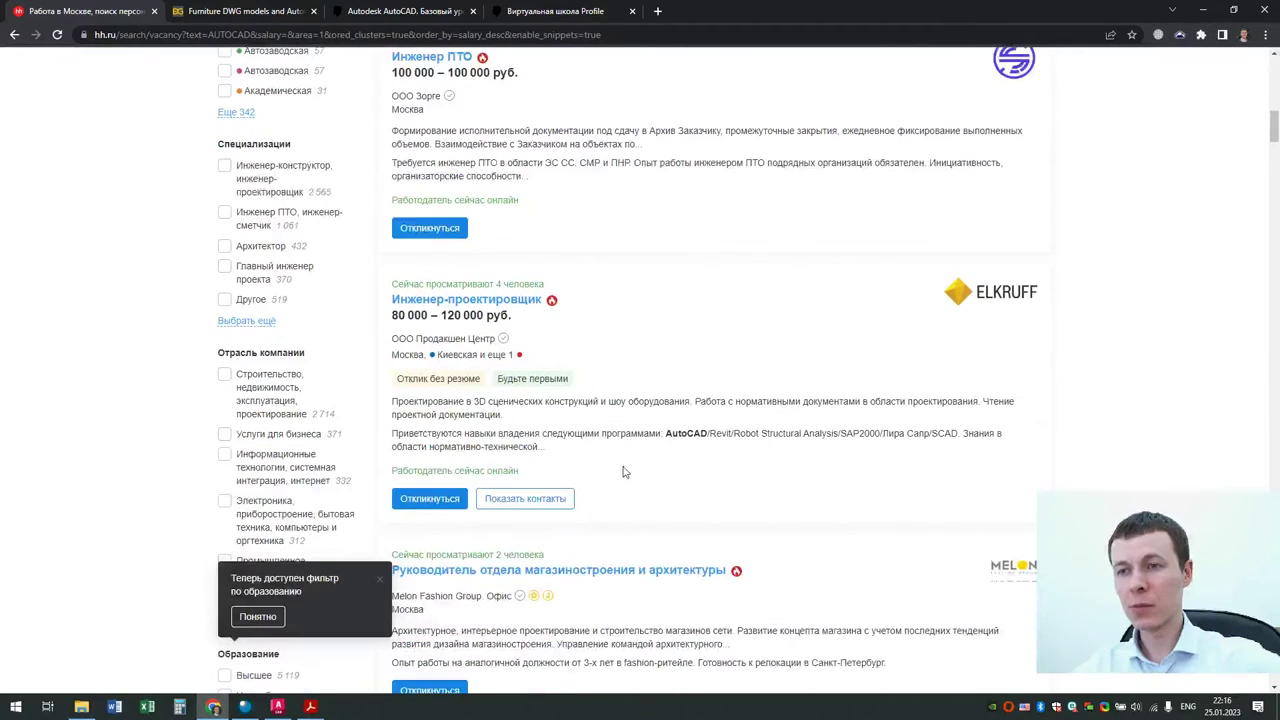
scroll(725, 450, down, 3)
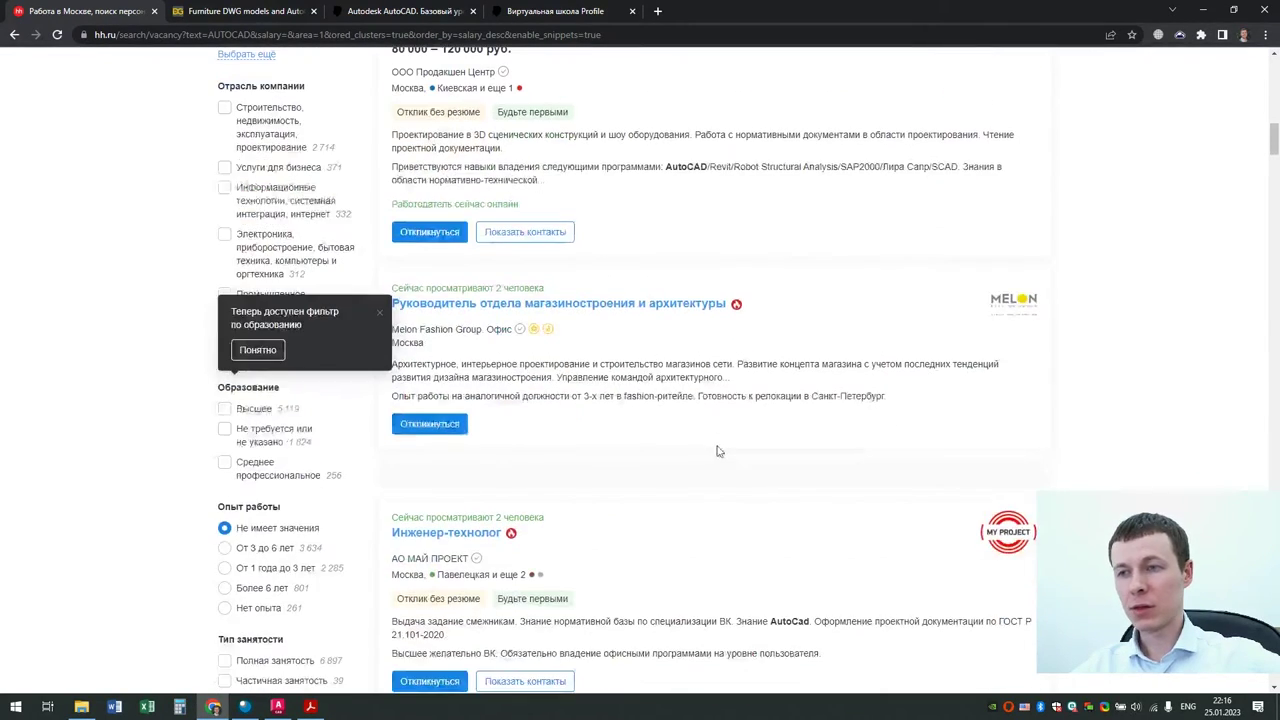
scroll(694, 403, down, 3)
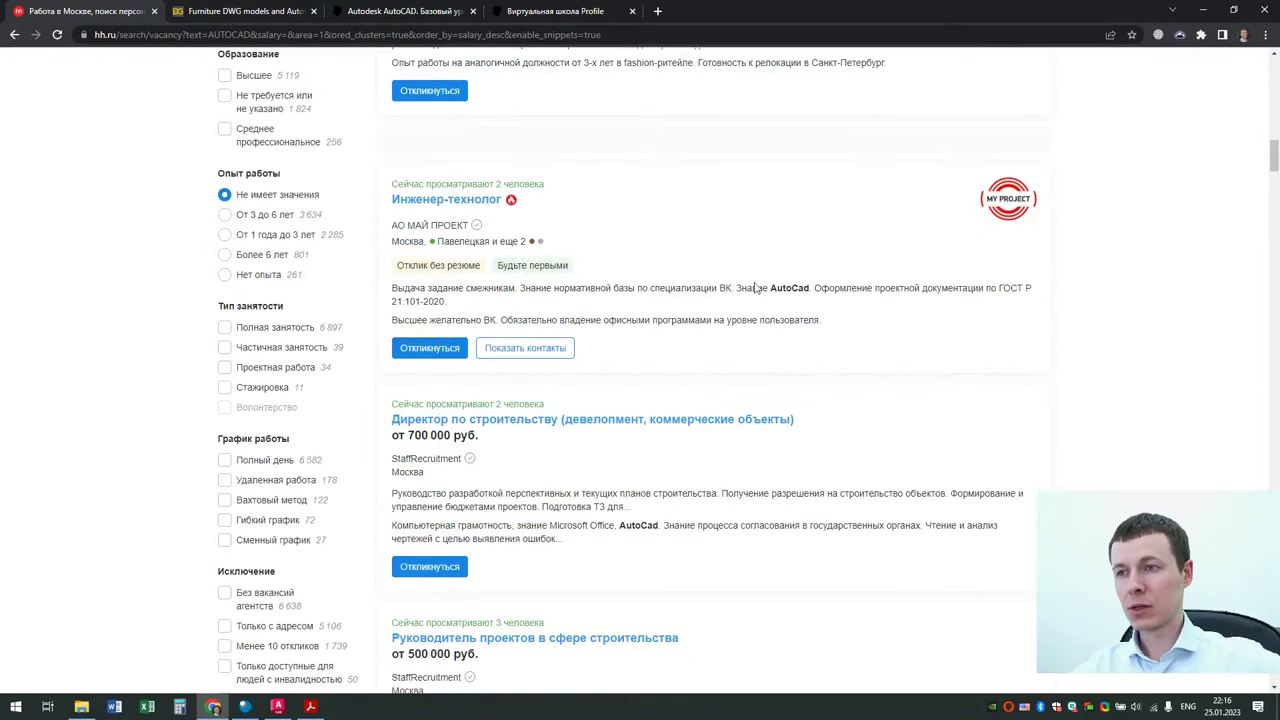
drag(747, 289, 782, 289)
scroll(610, 433, down, 2)
Step: Highlight the Microsoft Office, AutoCAD, Word, Excel, КОМПАС and АВТОКАД requirements in later listings
drag(557, 392, 658, 392)
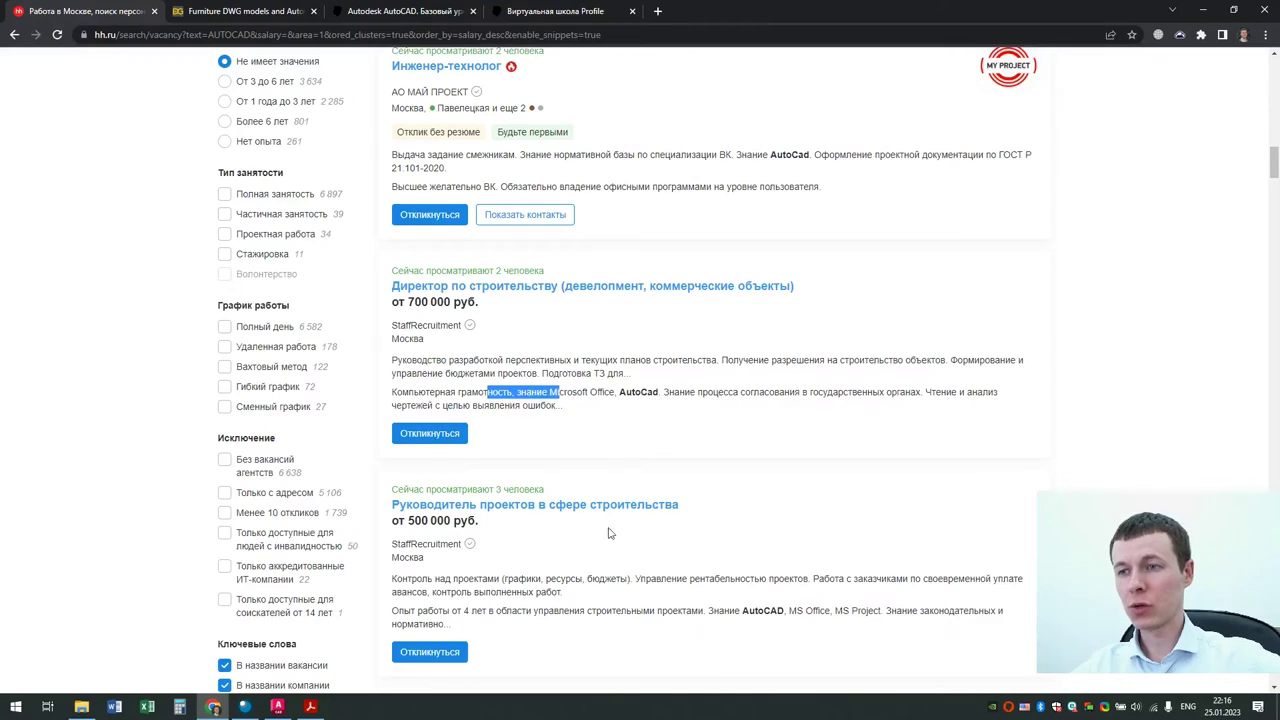
scroll(600, 450, down, 1)
drag(829, 688, 733, 688)
scroll(733, 488, down, 3)
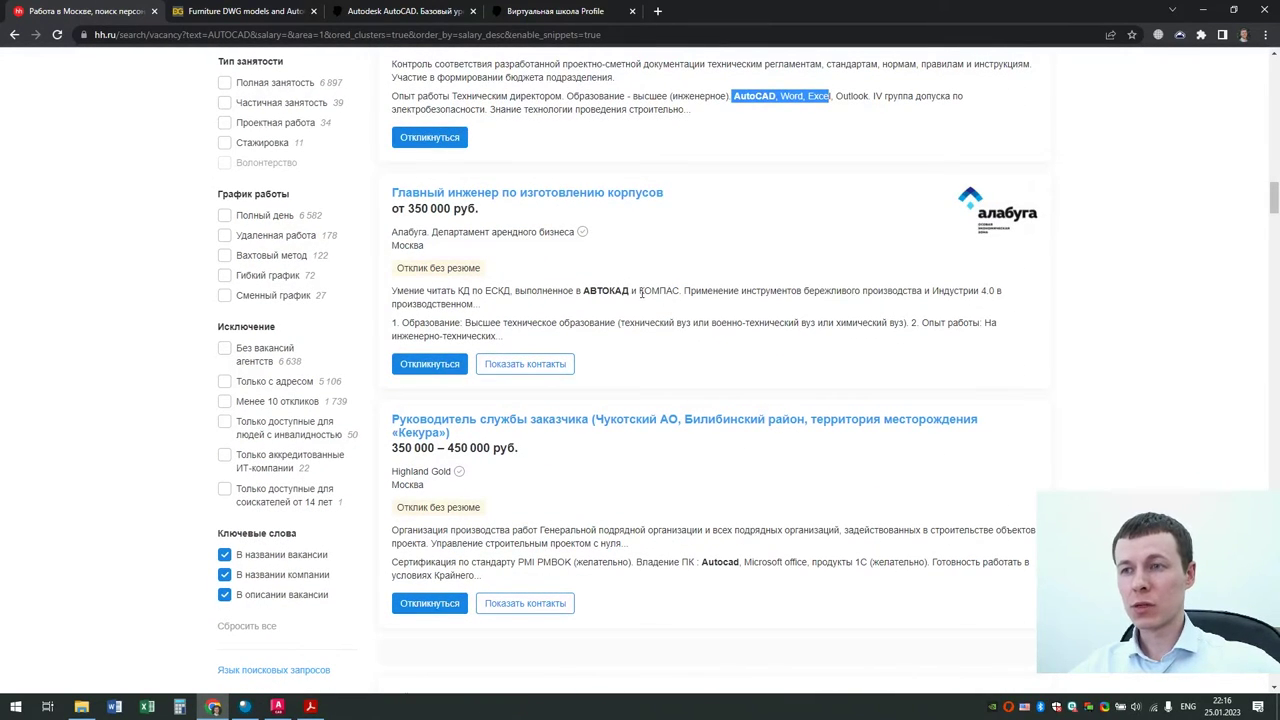
drag(639, 290, 679, 290)
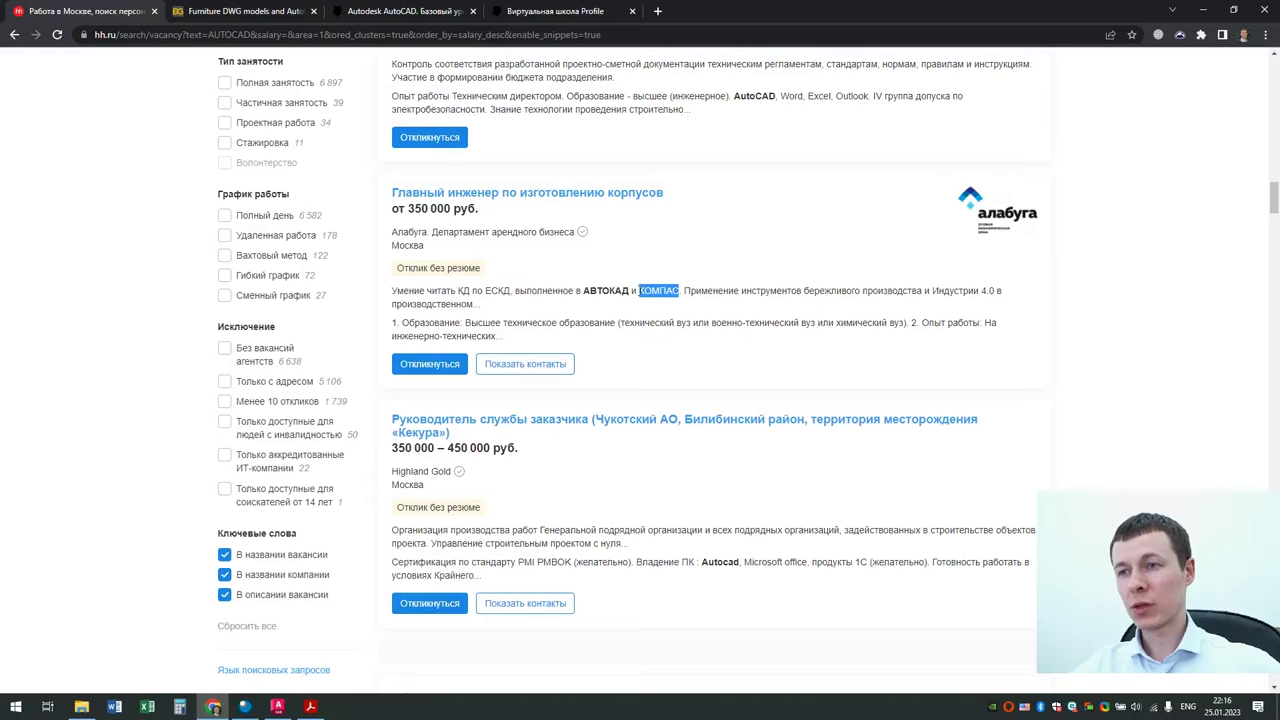
click(640, 291)
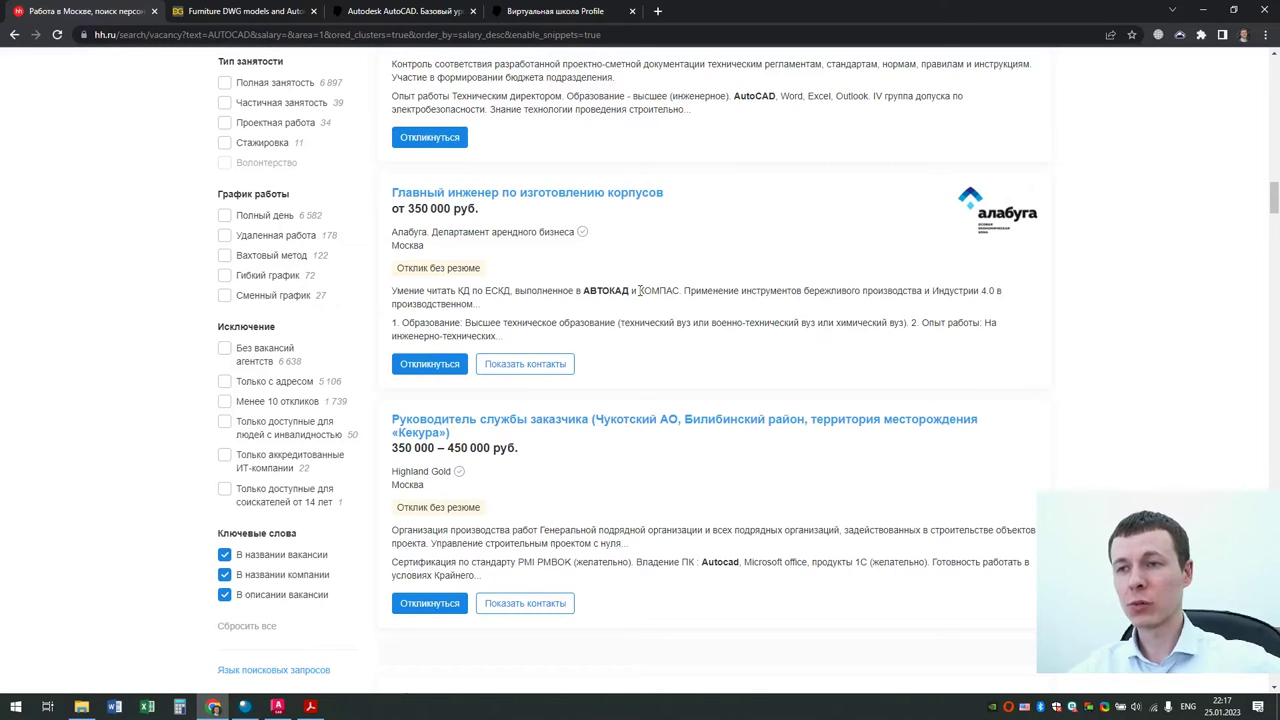
drag(584, 290, 631, 290)
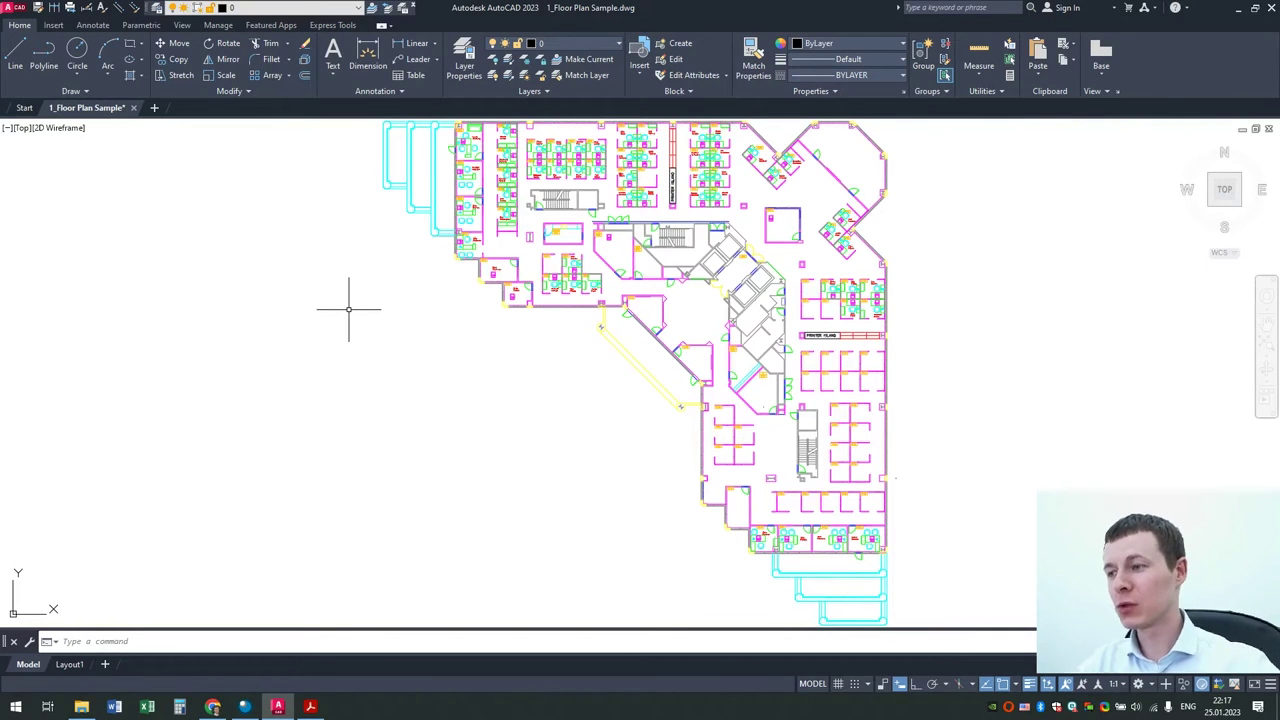
click(24, 107)
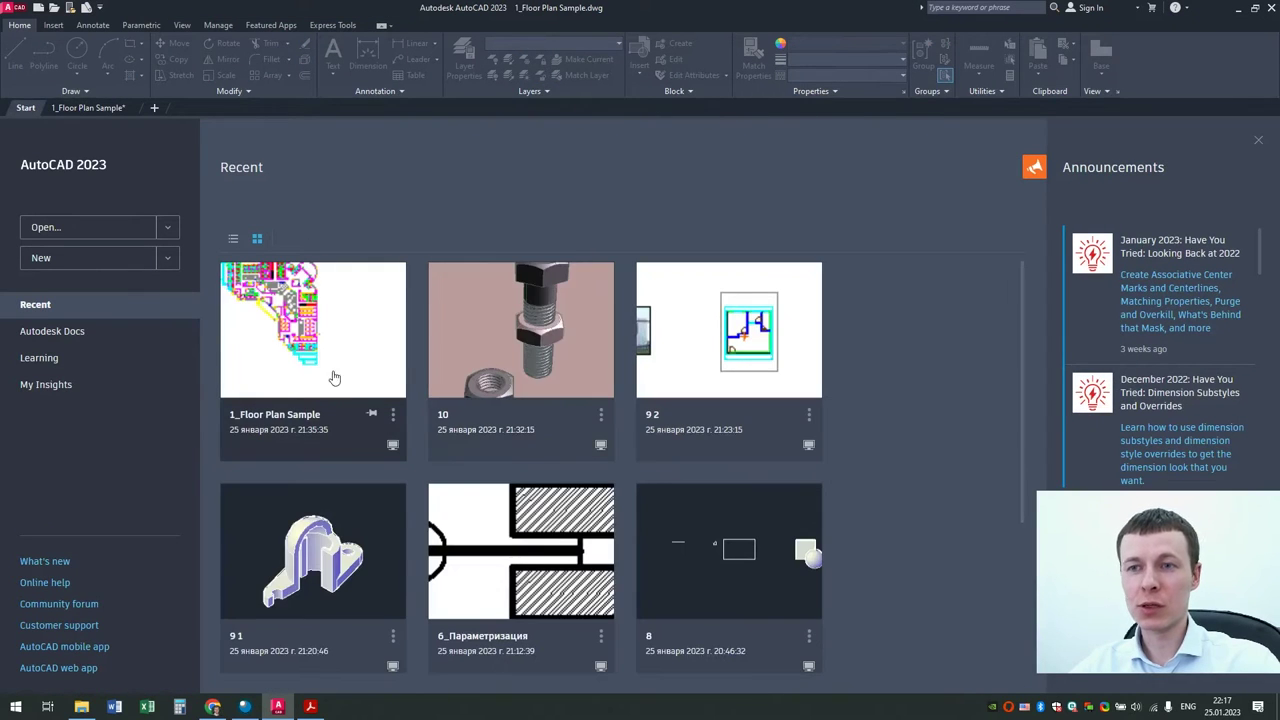
click(95, 106)
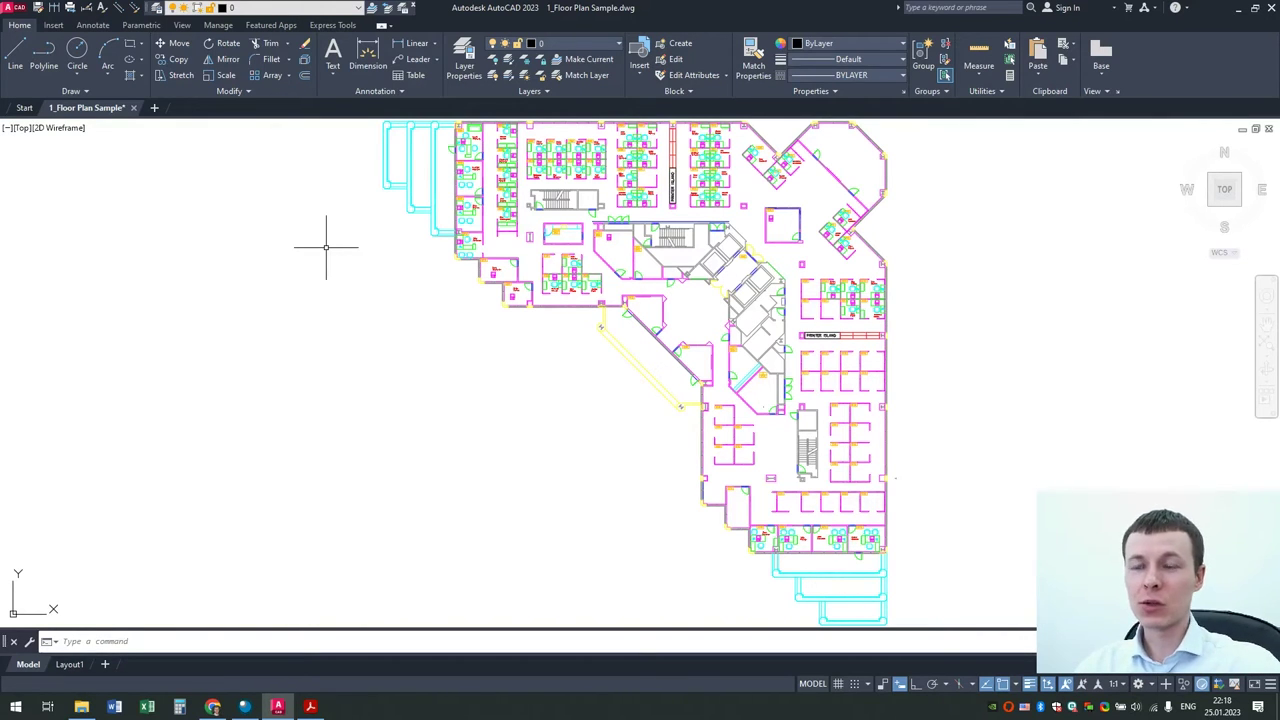
Step: Zoom in and out on the floor plan, working toward the stairwell
scroll(326, 247, down, 3)
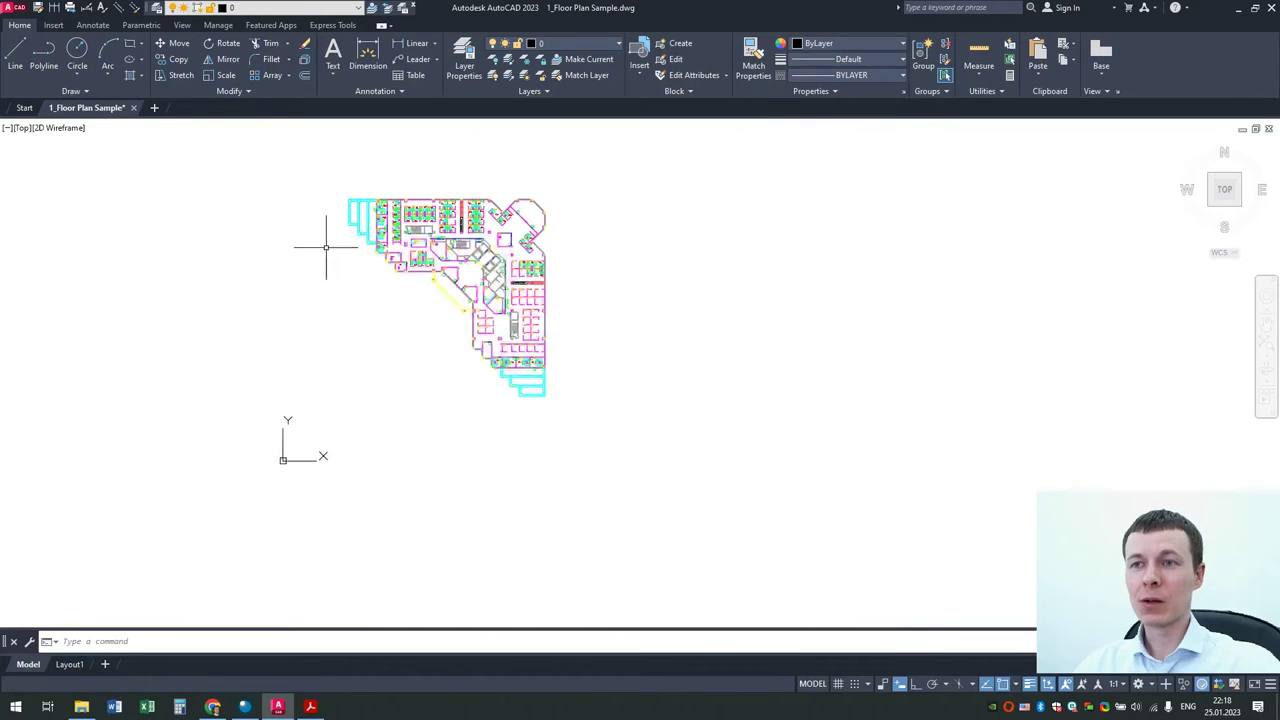
scroll(323, 249, down, 2)
scroll(326, 250, down, 2)
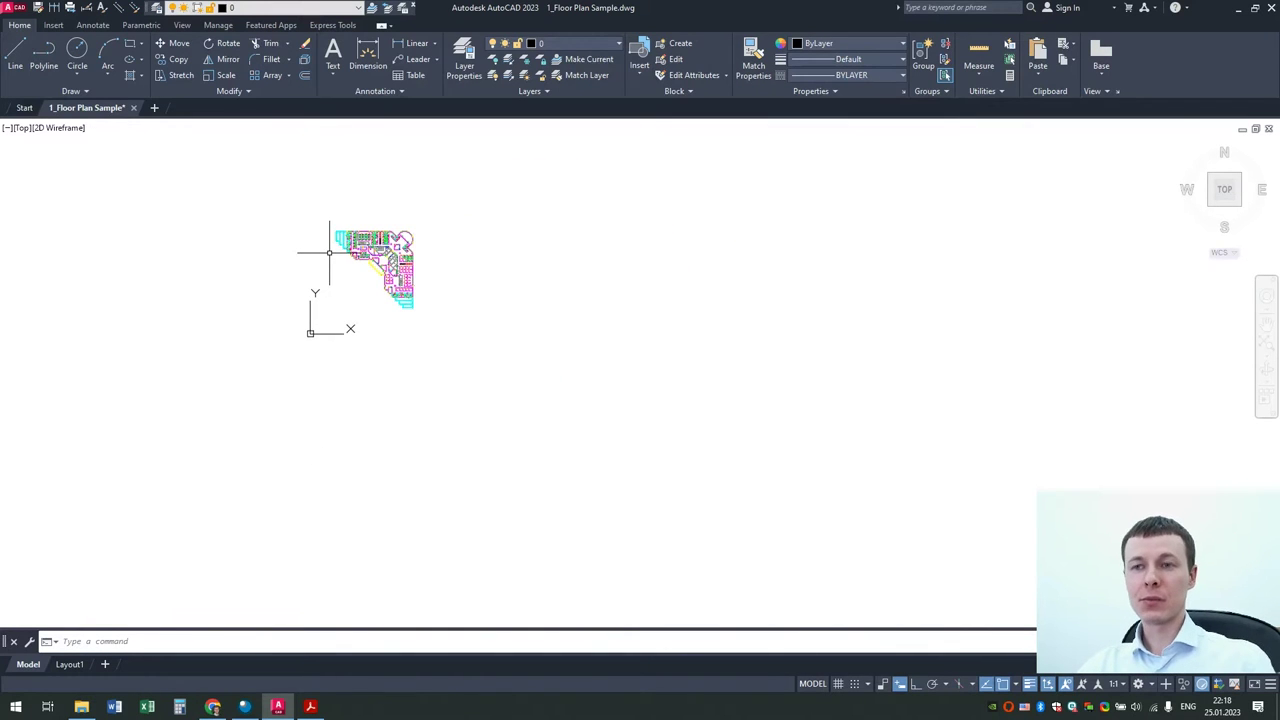
scroll(329, 252, up, 2)
scroll(329, 252, up, 1)
scroll(329, 252, down, 3)
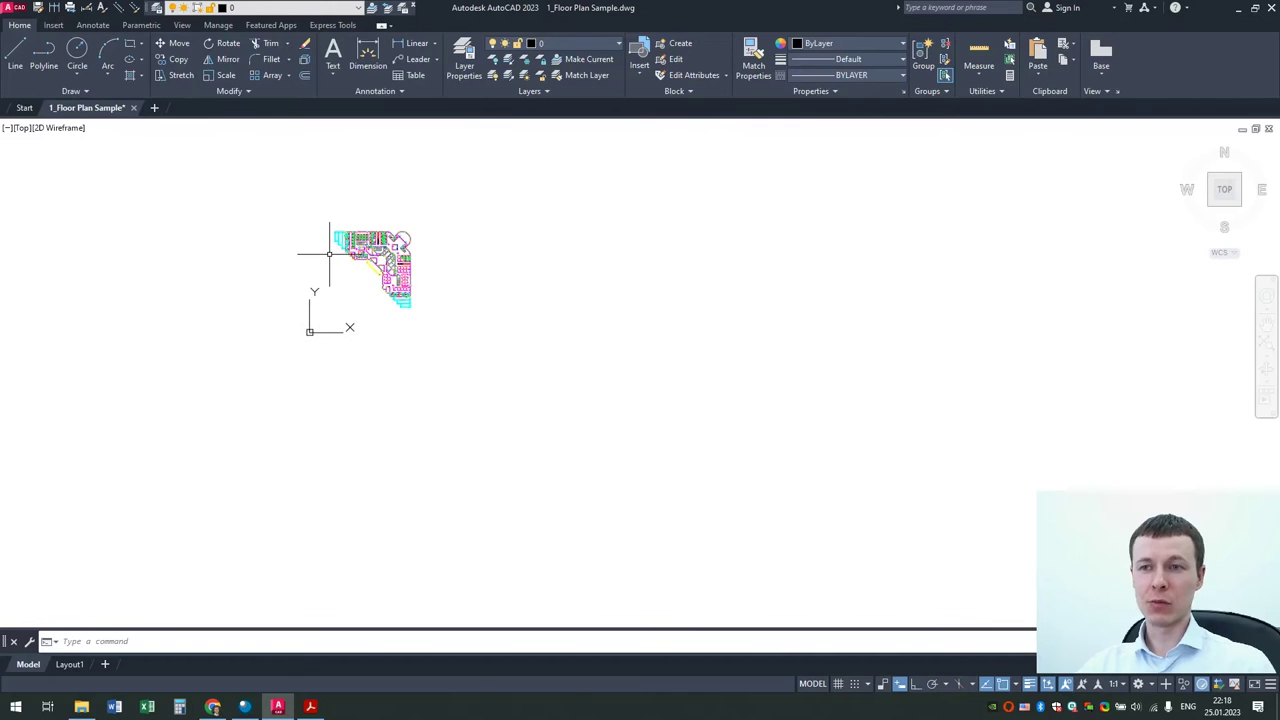
scroll(329, 253, up, 3)
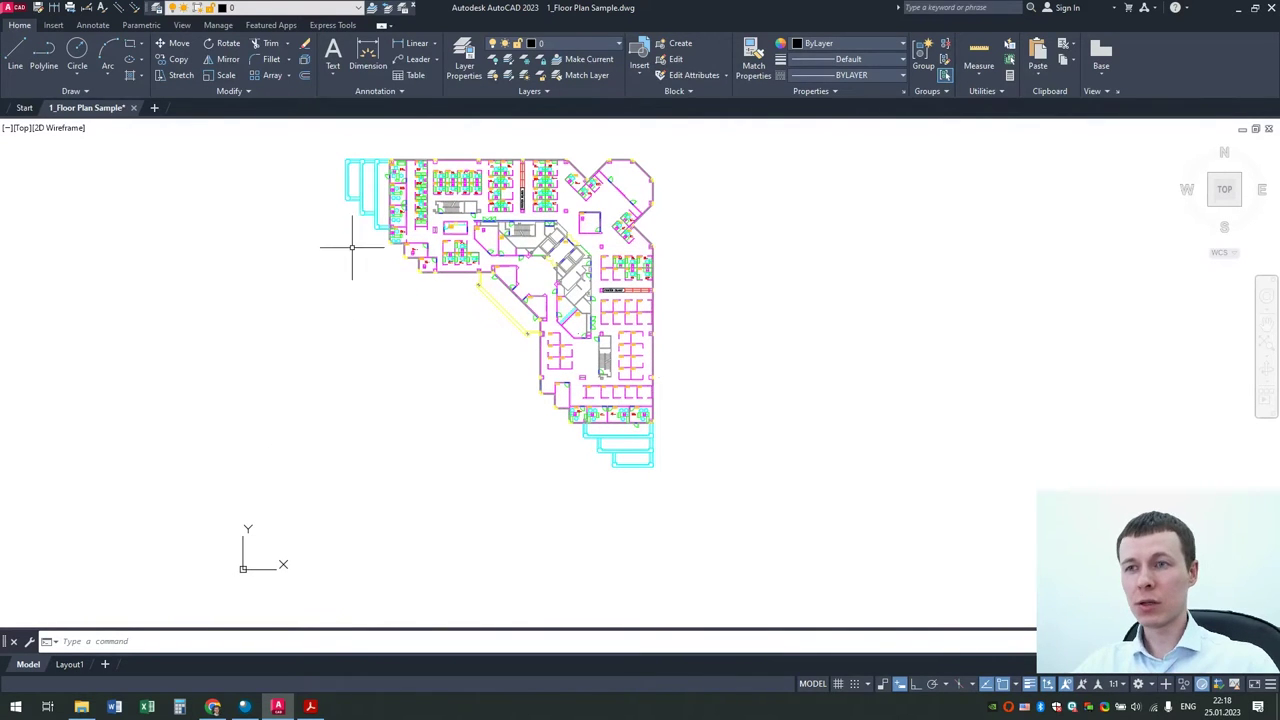
scroll(505, 185, up, 3)
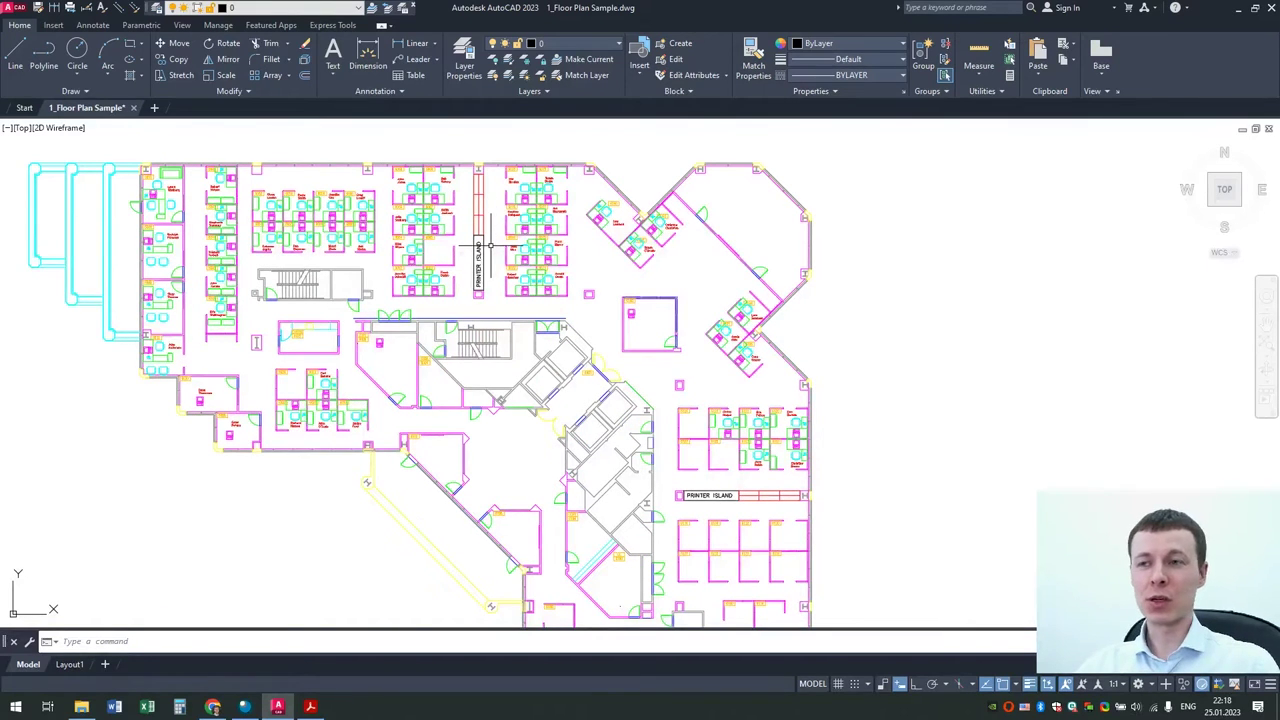
scroll(490, 245, down, 1)
scroll(490, 245, down, 4)
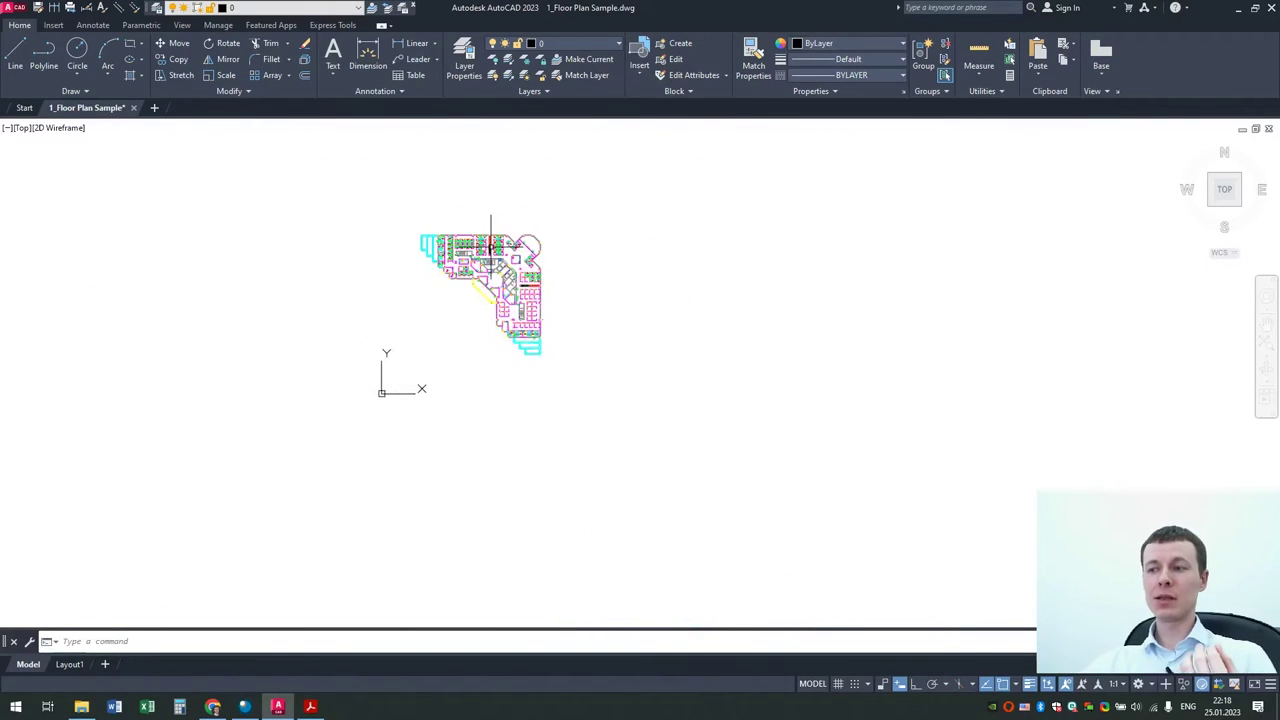
scroll(434, 230, up, 4)
scroll(652, 363, up, 2)
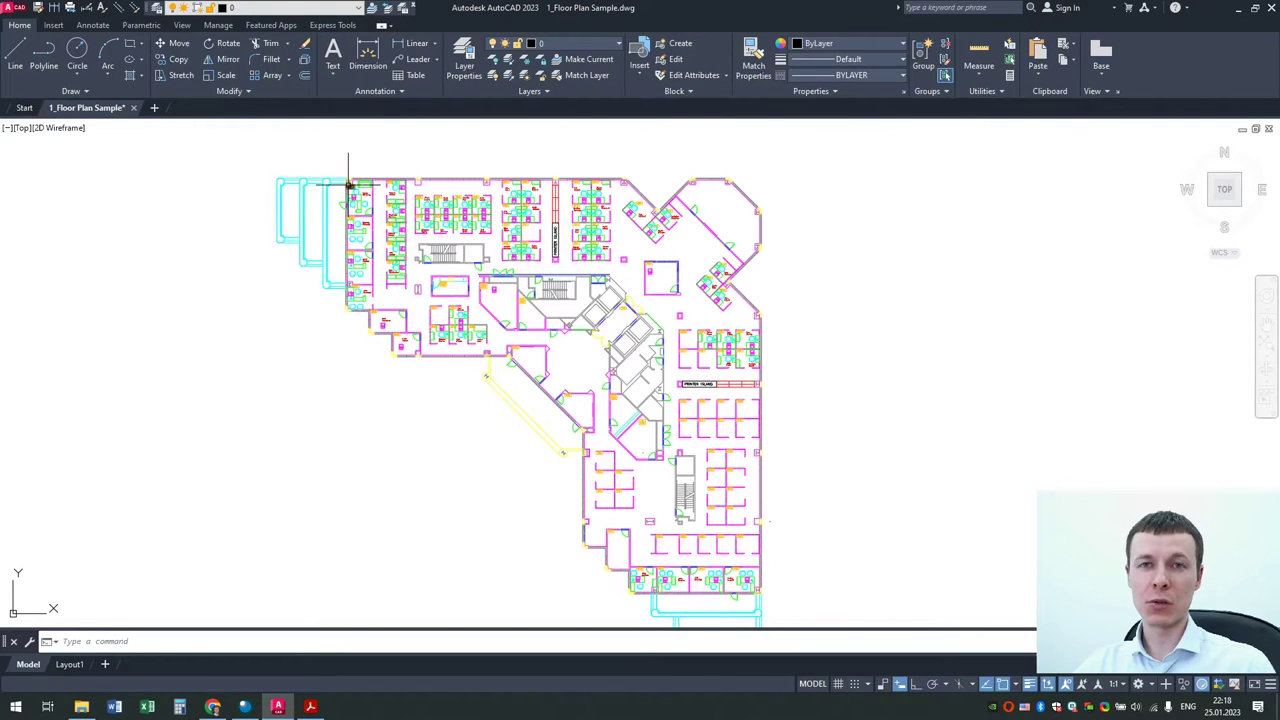
mouse_move(349, 185)
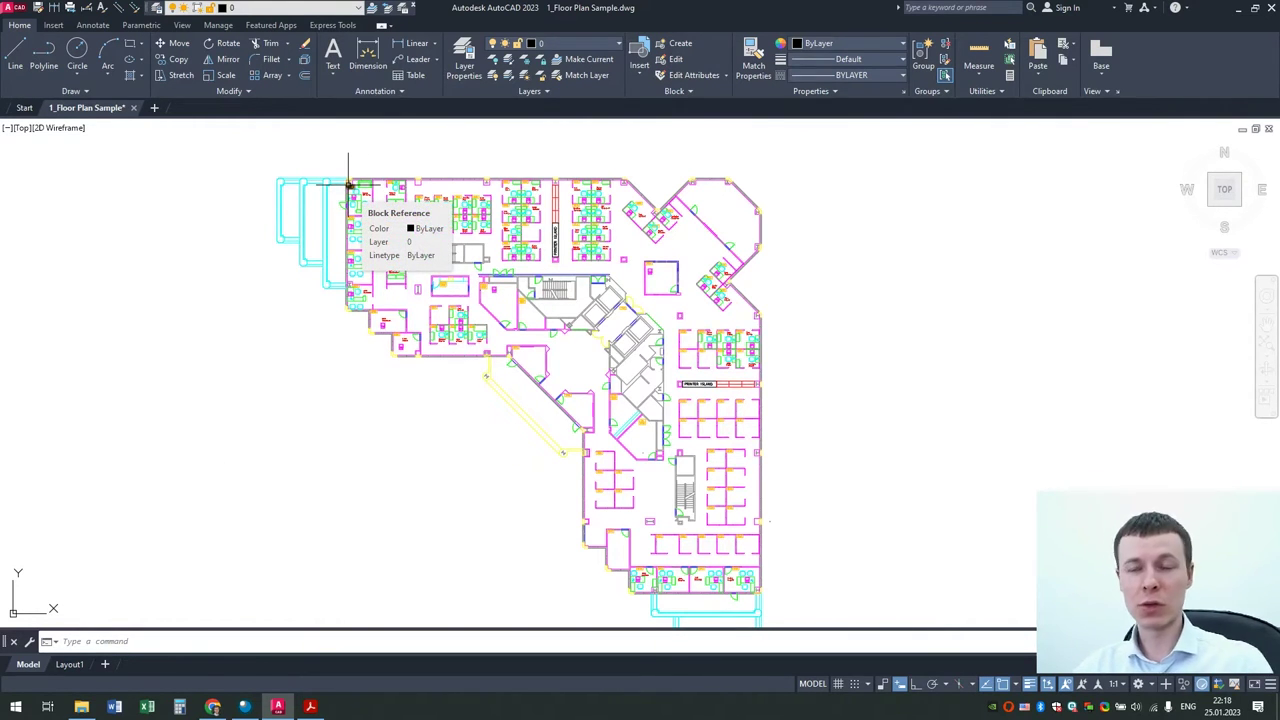
scroll(348, 184, up, 3)
scroll(348, 184, up, 3)
scroll(348, 184, up, 2)
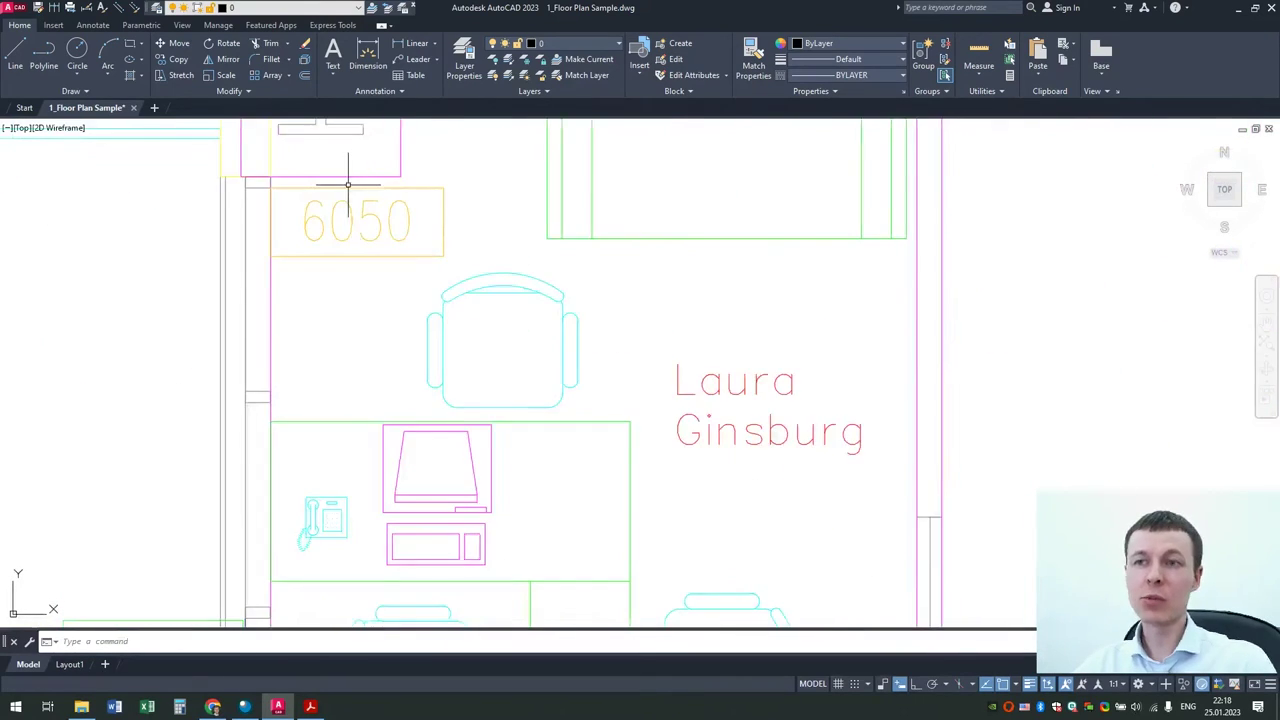
scroll(348, 184, up, 2)
scroll(348, 184, down, 6)
scroll(348, 184, down, 3)
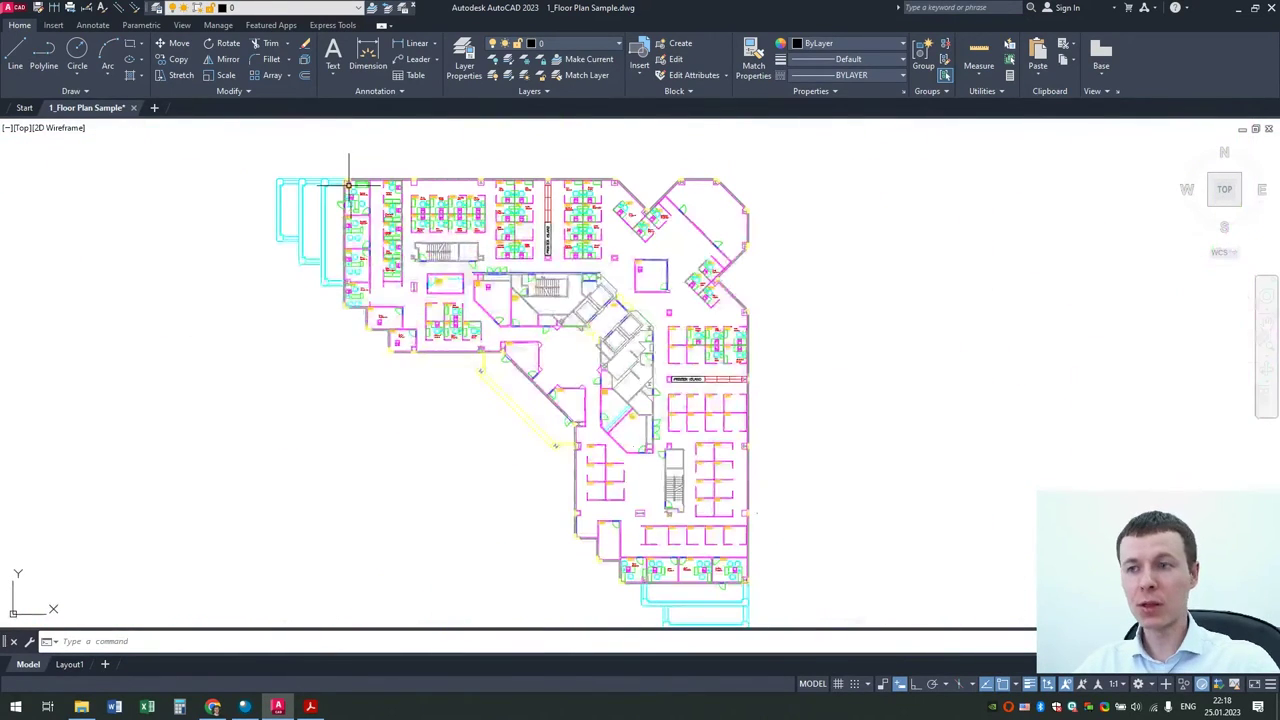
scroll(740, 571, up, 5)
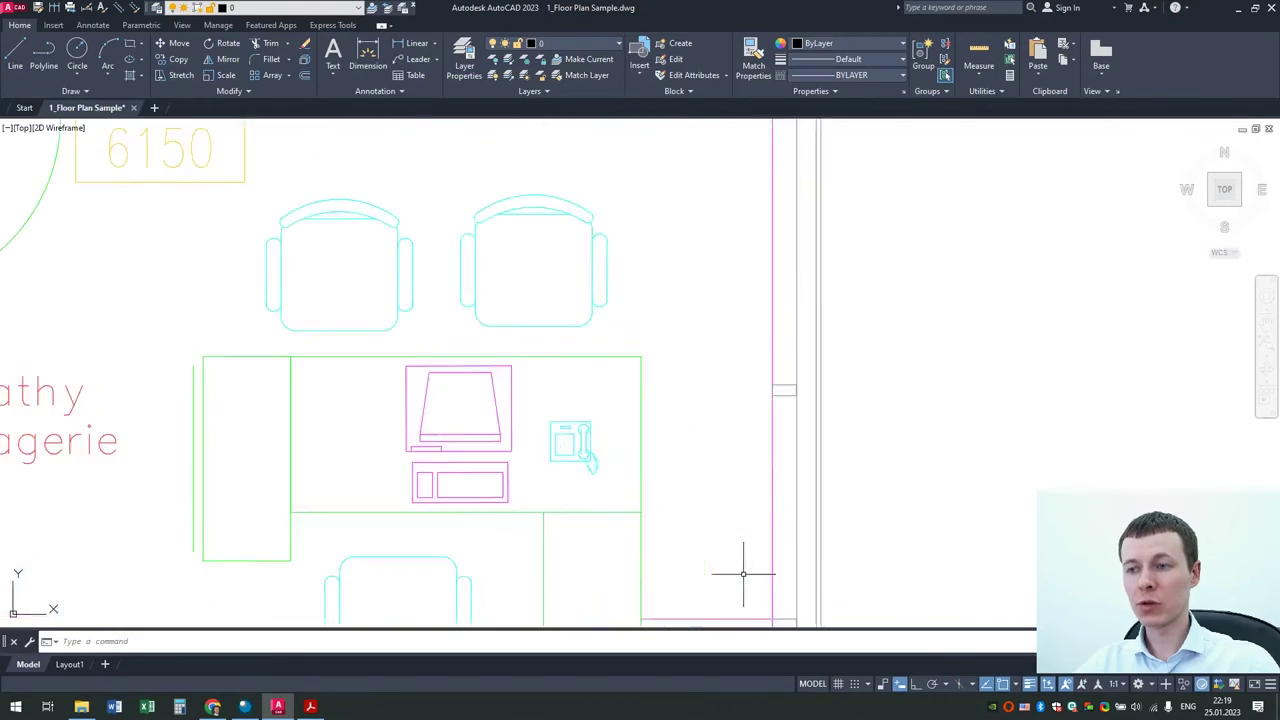
scroll(743, 571, up, 3)
scroll(740, 570, down, 4)
scroll(740, 570, down, 4)
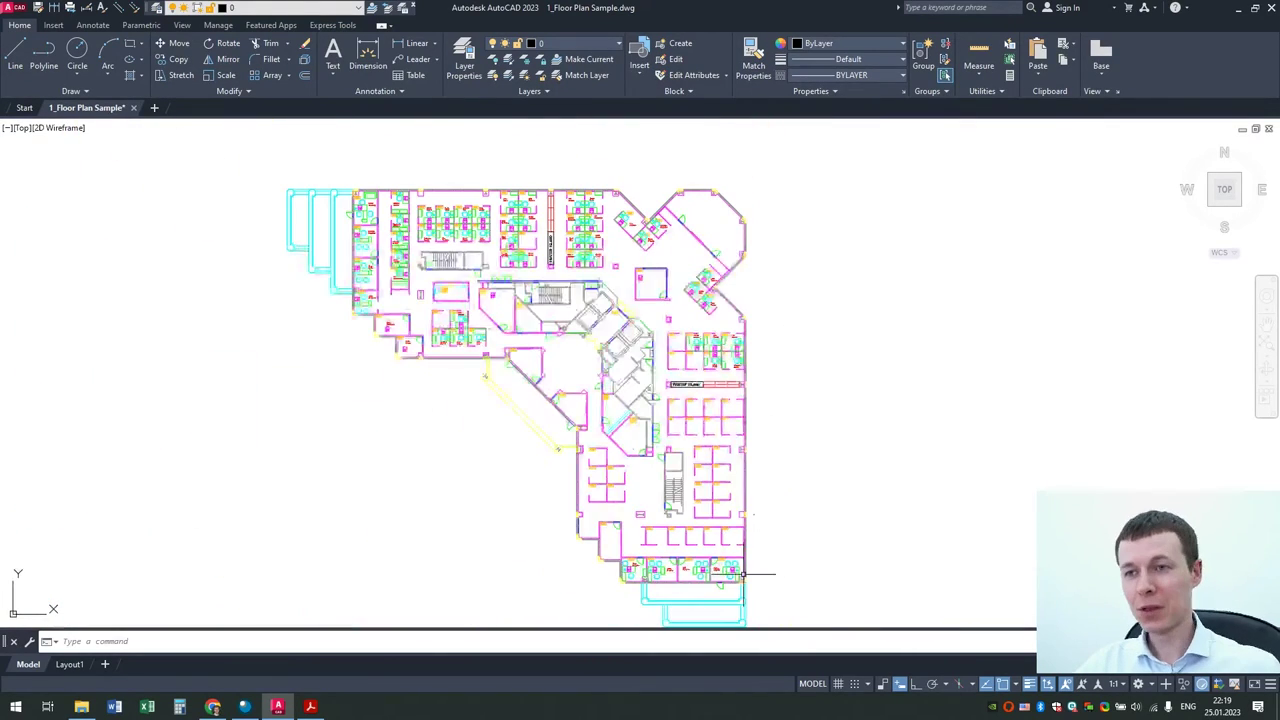
scroll(620, 290, up, 4)
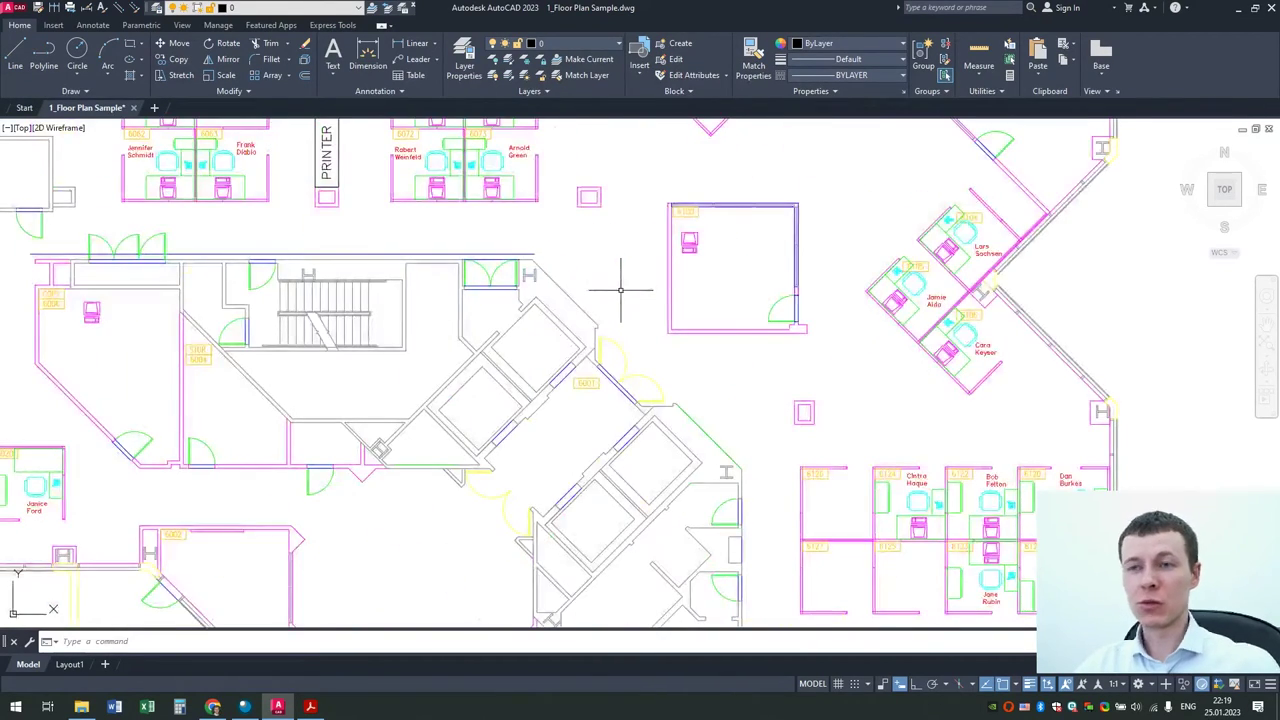
scroll(623, 280, down, 3)
scroll(627, 300, down, 1)
scroll(626, 300, up, 3)
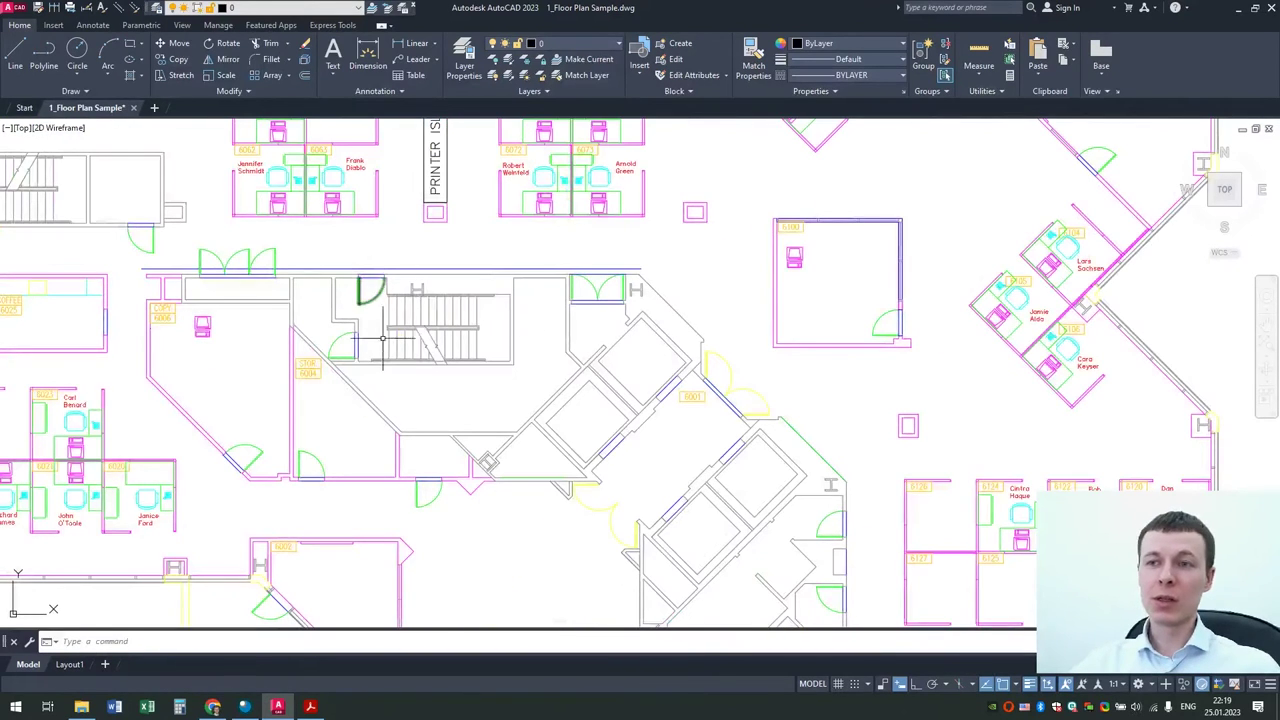
scroll(319, 296, up, 3)
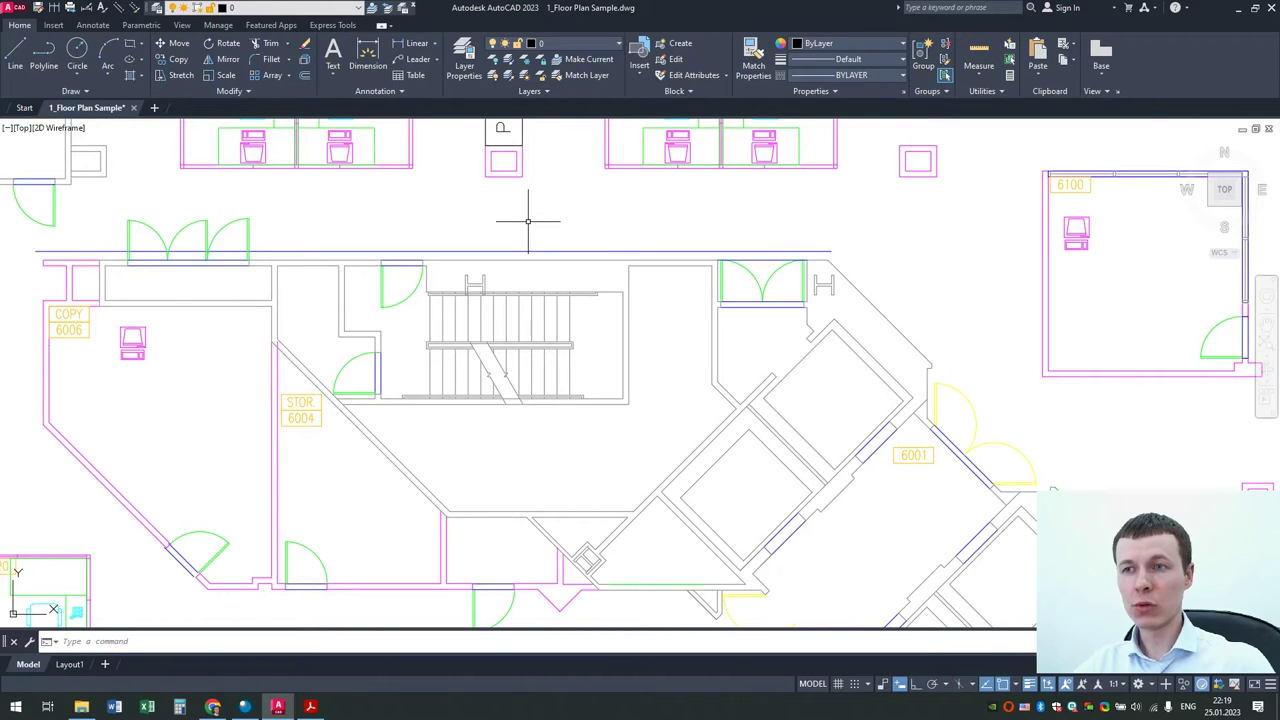
Step: Pan and zoom to centre a close-up of the stairwell treads
mouse_move(528, 221)
middle_down()
mouse_move(80, 243)
mouse_move(823, 214)
mouse_move(675, 134)
mouse_move(291, 291)
mouse_move(306, 314)
middle_up()
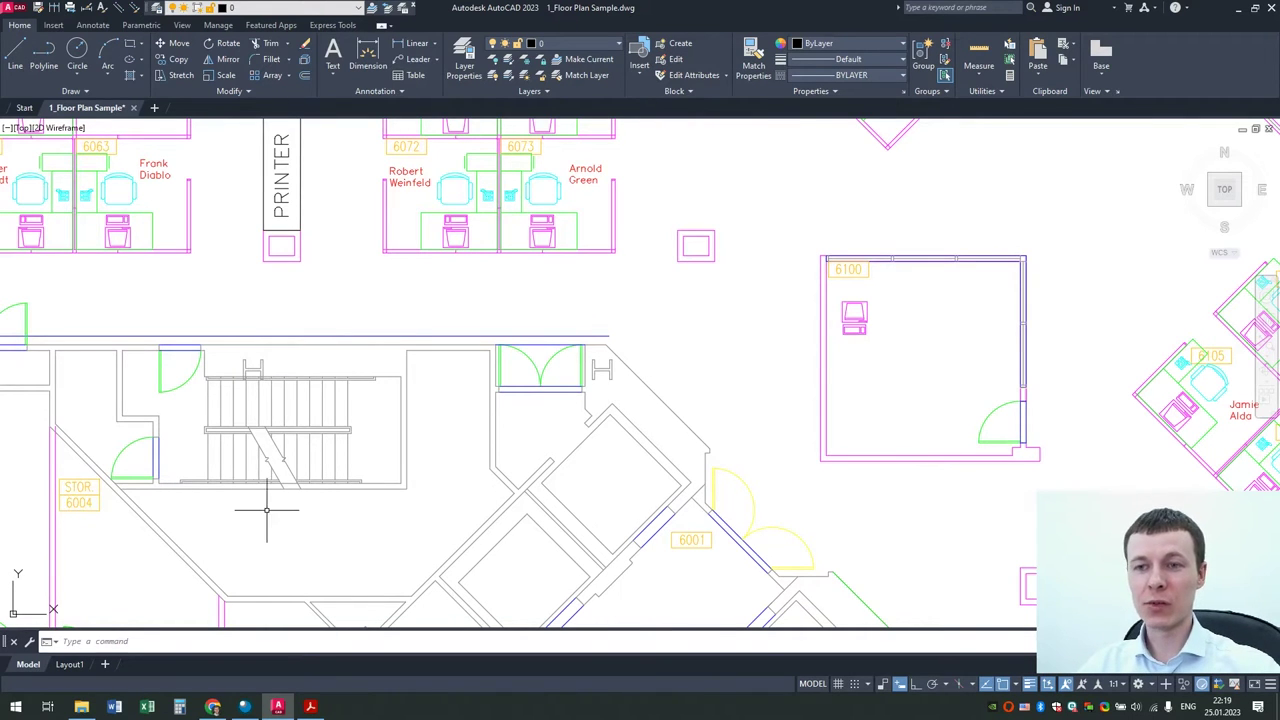
scroll(223, 514, up, 3)
middle_drag(299, 464, 314, 514)
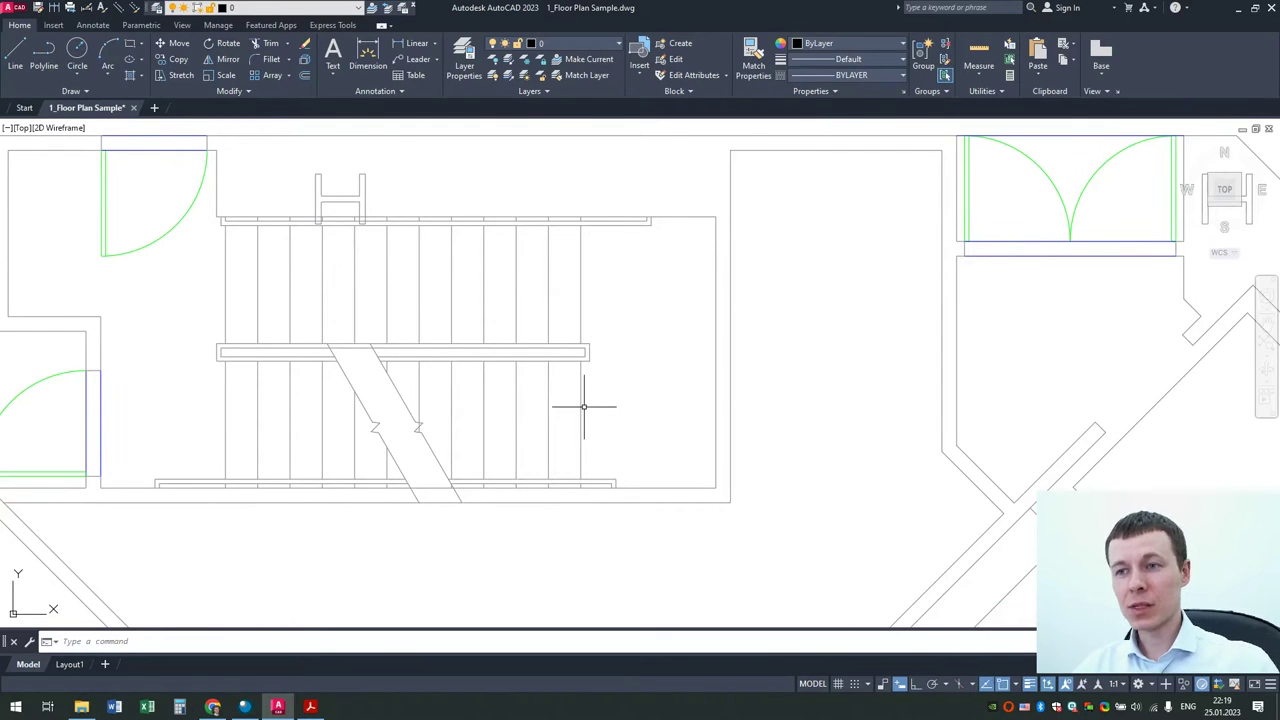
scroll(580, 413, up, 2)
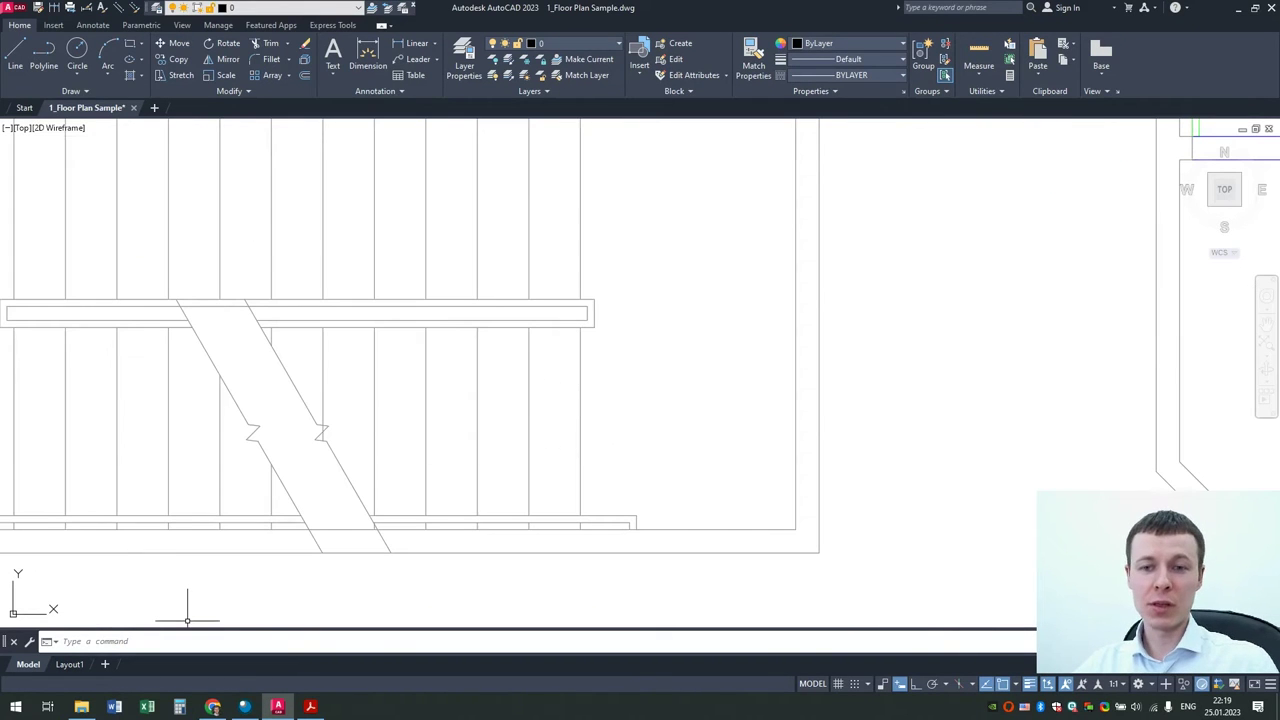
Step: In File Explorer select 7.jpg, then 6_Параметризация.dwg, and return to AutoCAD
click(81, 707)
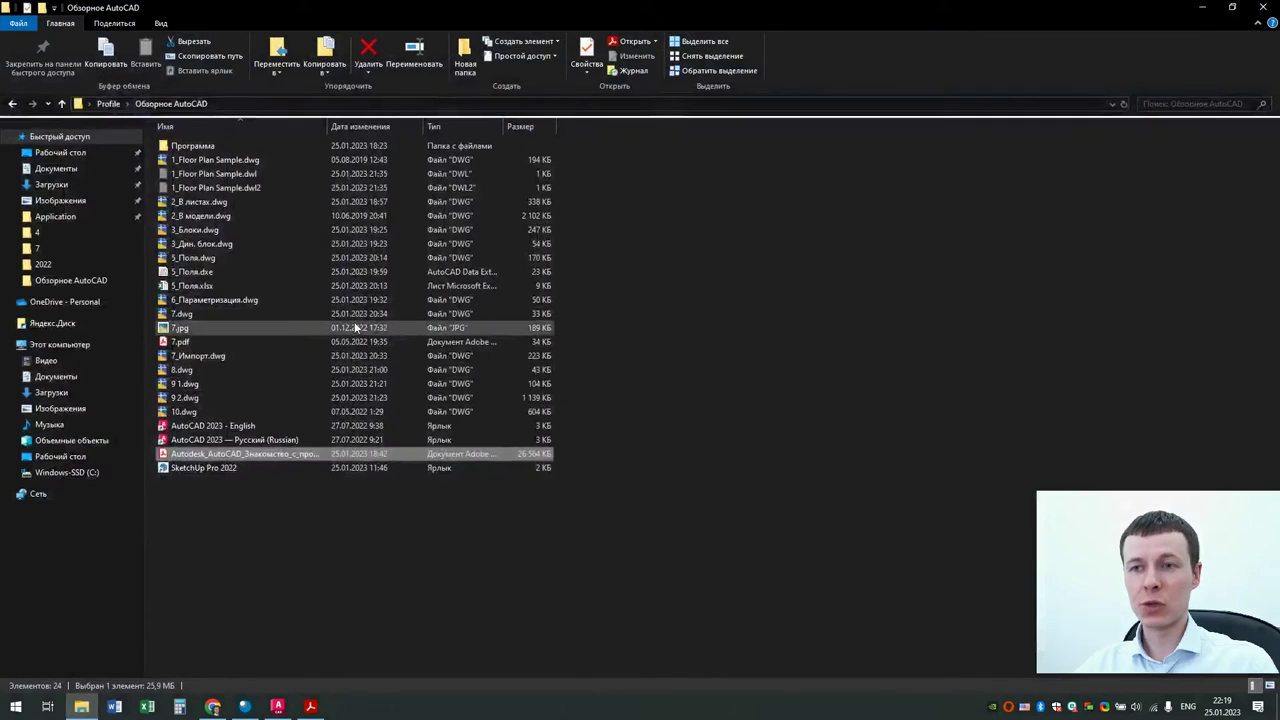
click(424, 328)
click(347, 301)
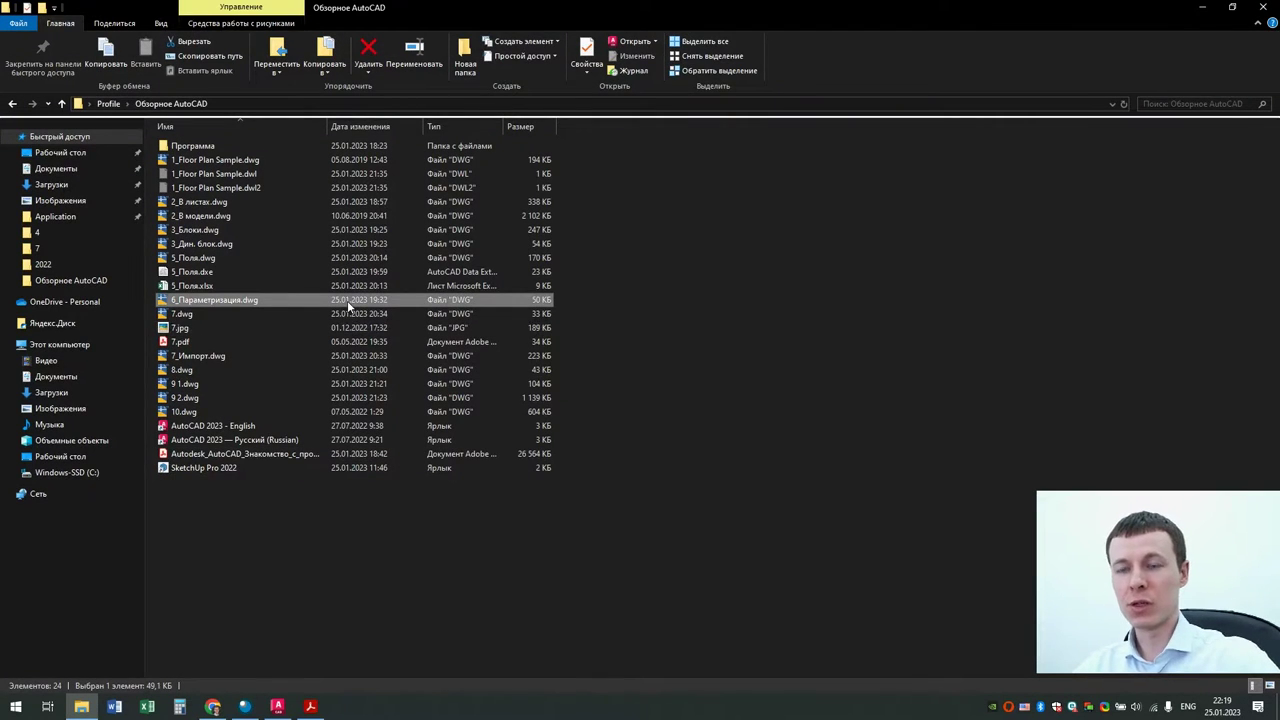
key(alt+Tab)
Step: Select six stair tread lines across the lower and upper flights on the E-F-STAIR layer
click(373, 274)
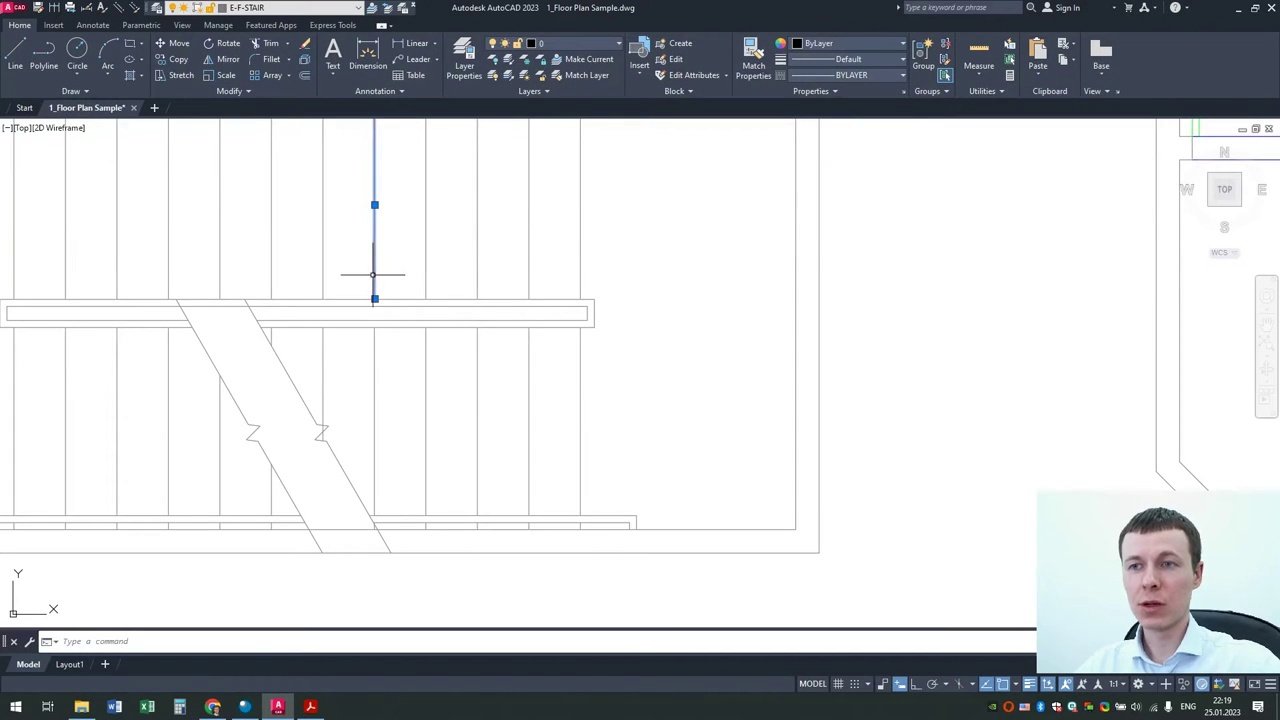
click(427, 376)
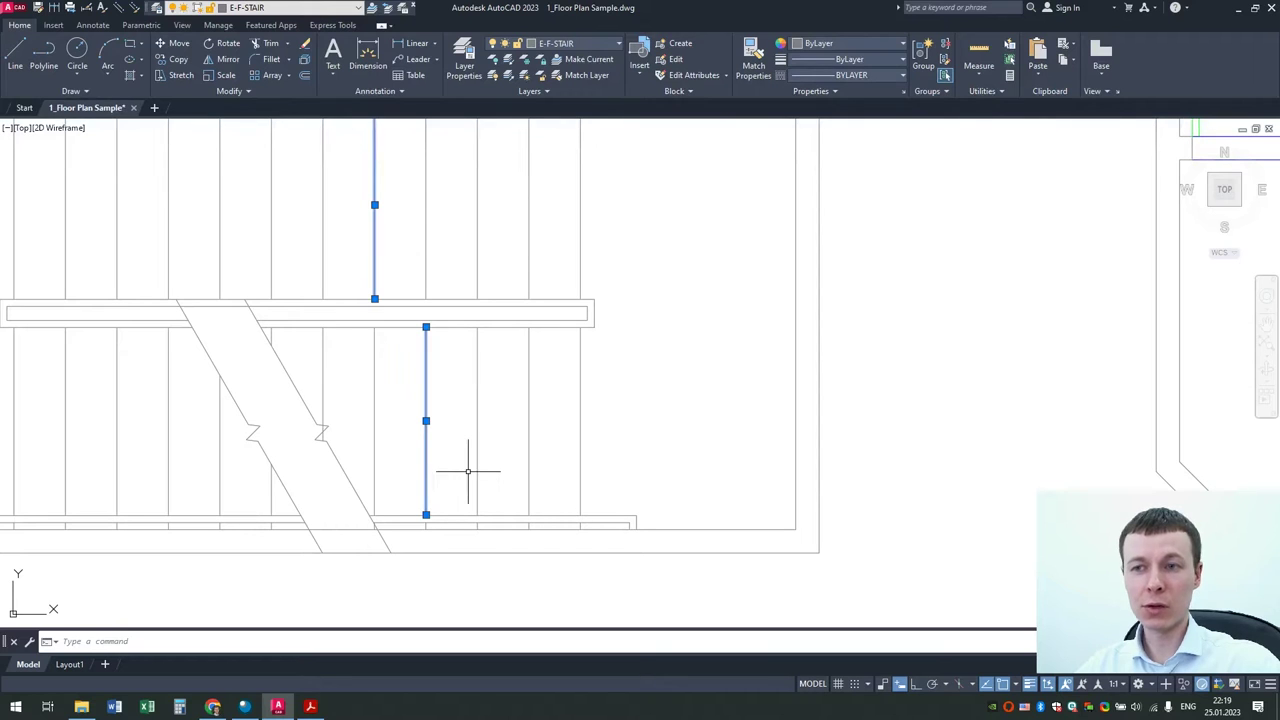
click(477, 415)
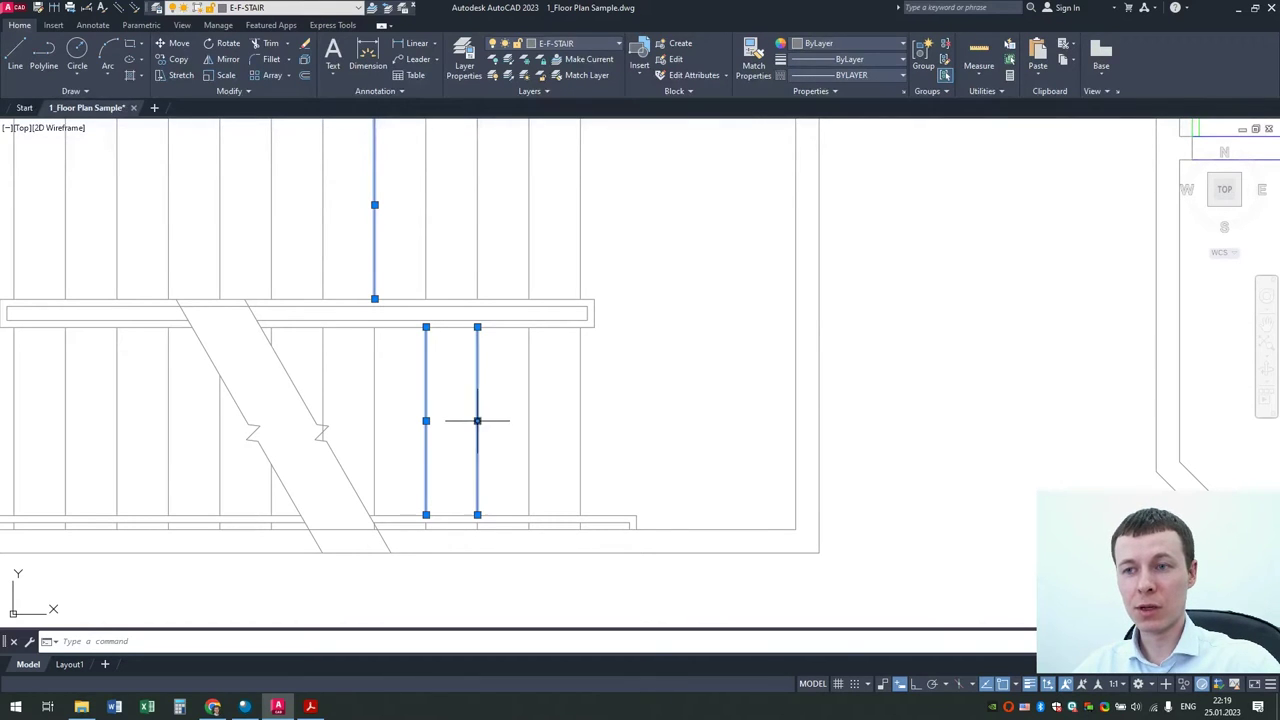
click(484, 260)
click(470, 261)
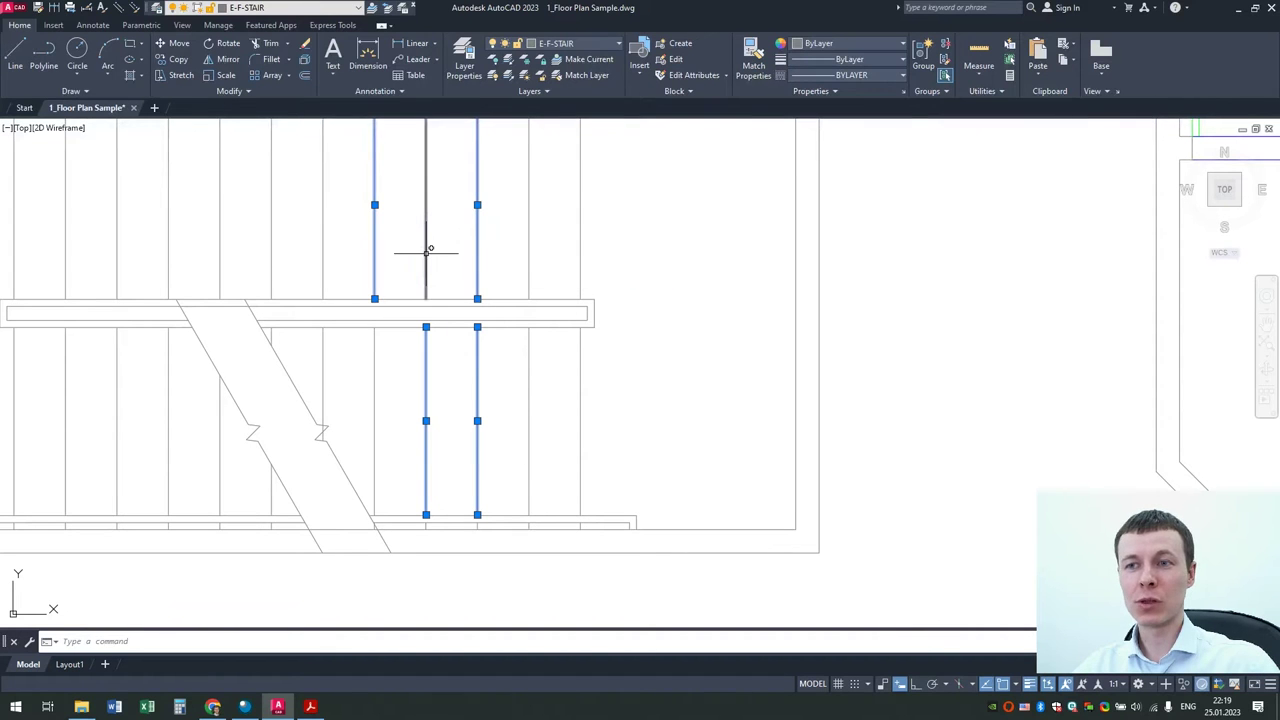
click(427, 258)
Step: Select 7.jpg in the File Explorer folder, then go back to AutoCAD
click(82, 707)
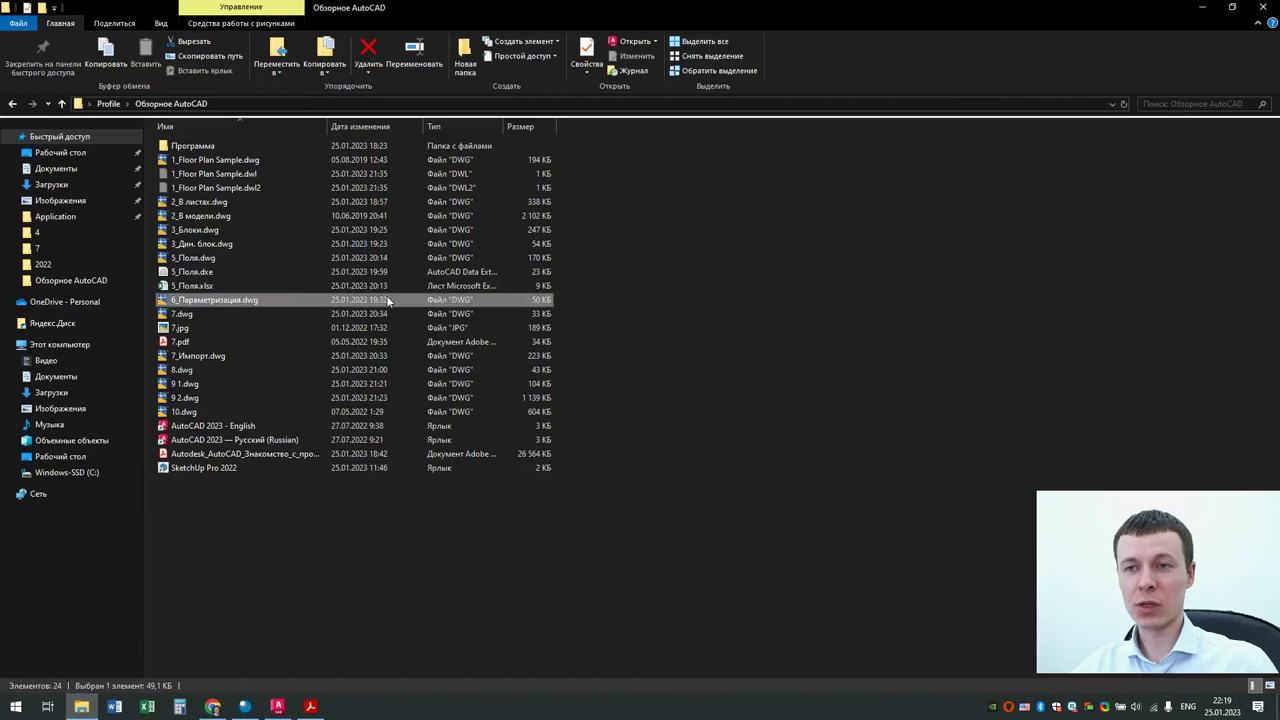
click(186, 327)
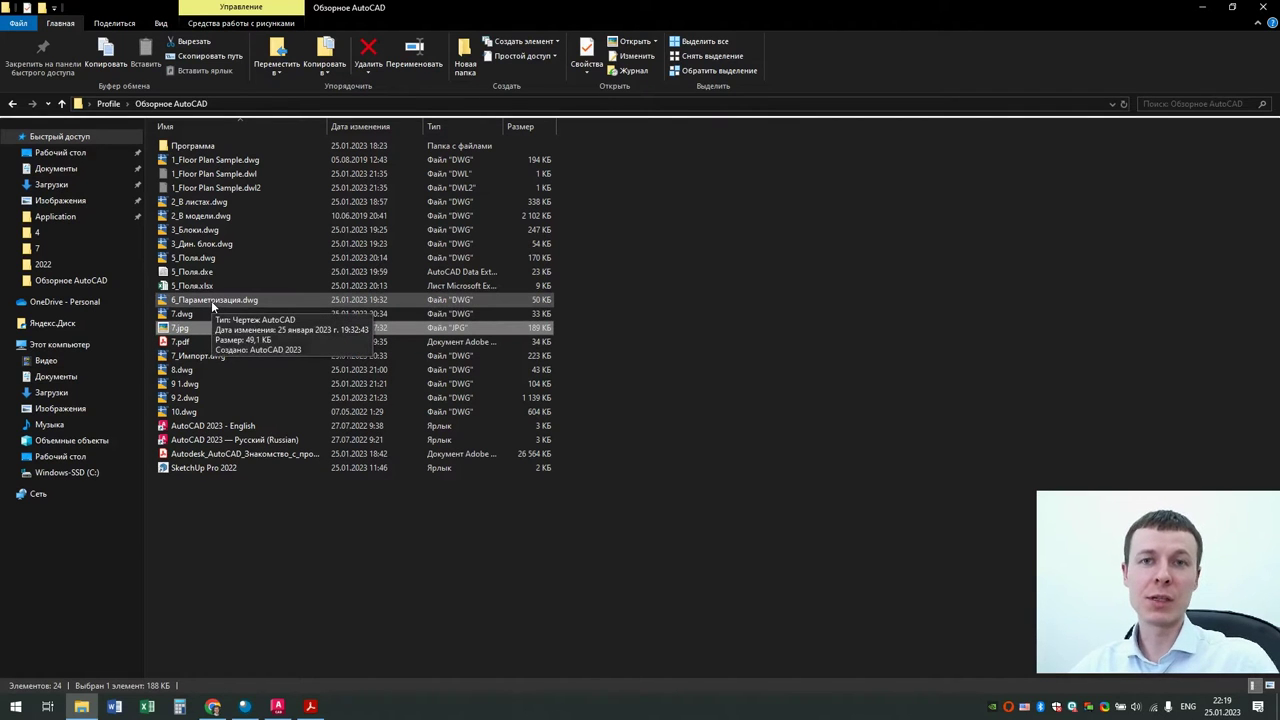
click(1202, 7)
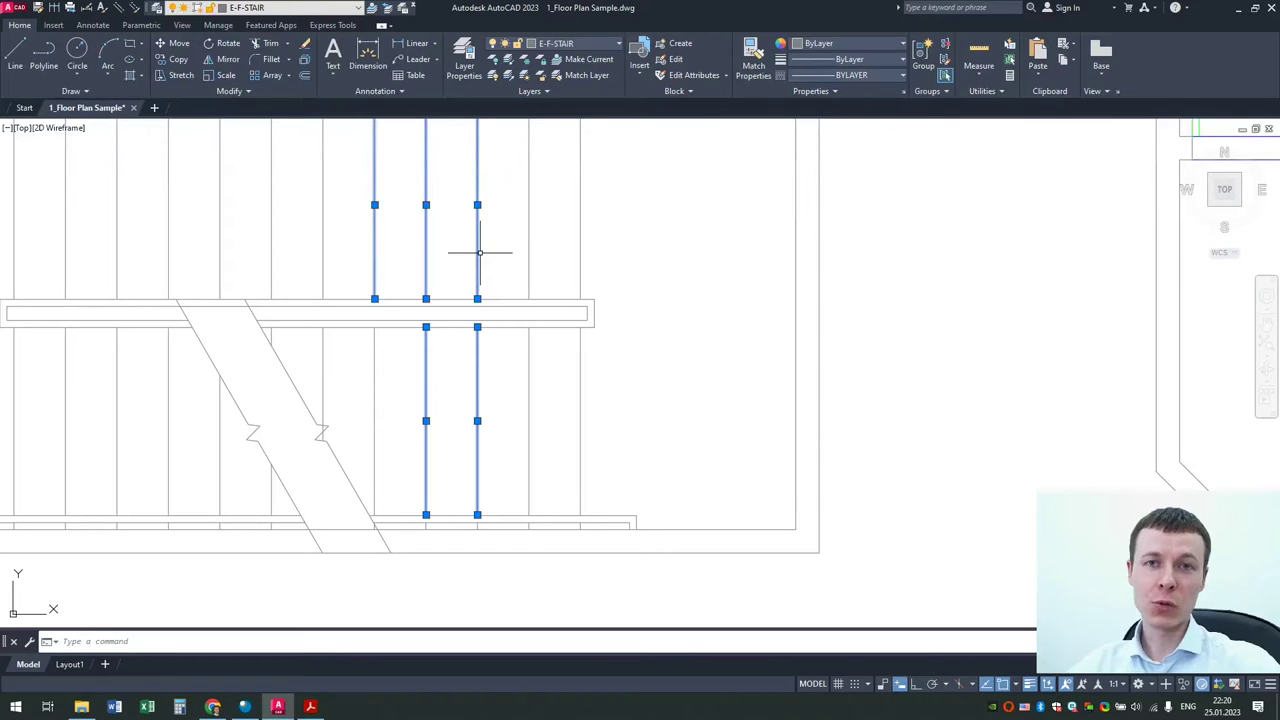
Step: Clear the stair line selection, select files 3_Блоки.dwg through 7_Импорт.dwg, and return to AutoCAD
key(Escape)
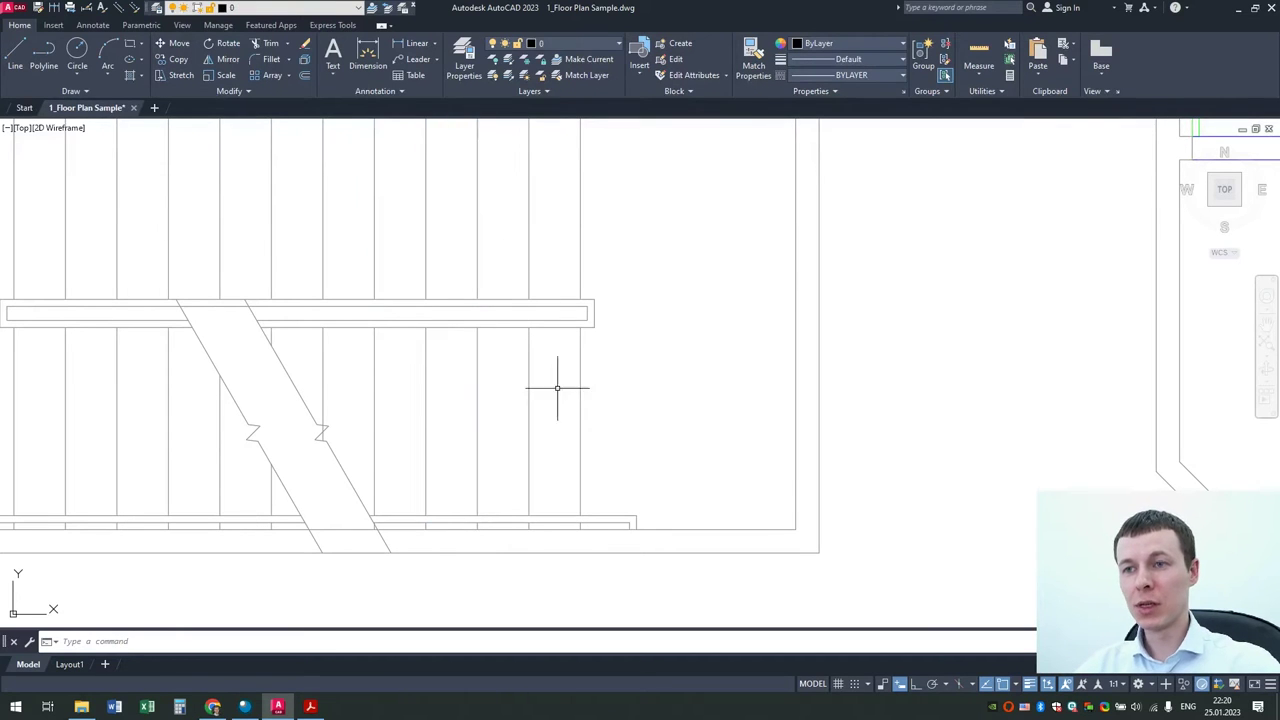
key(alt+Tab)
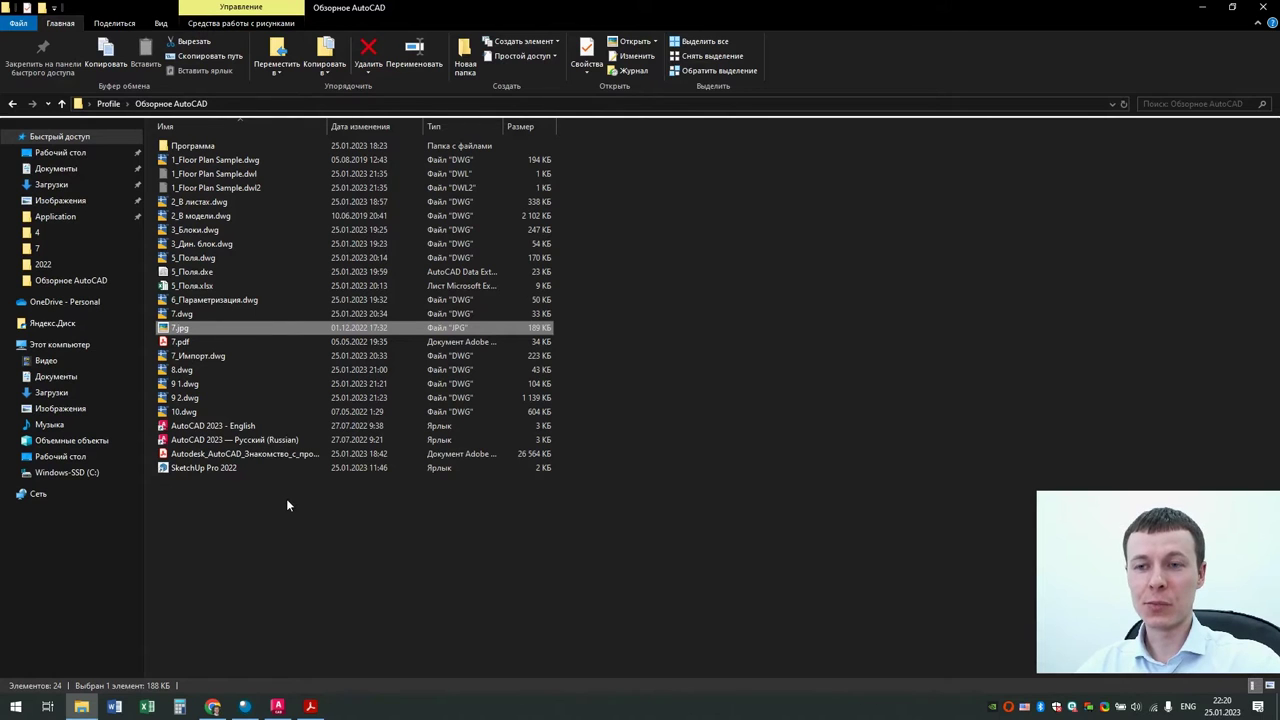
mouse_move(286, 500)
mouse_down()
mouse_move(204, 244)
mouse_move(181, 408)
mouse_move(183, 366)
mouse_up()
drag(635, 360, 495, 232)
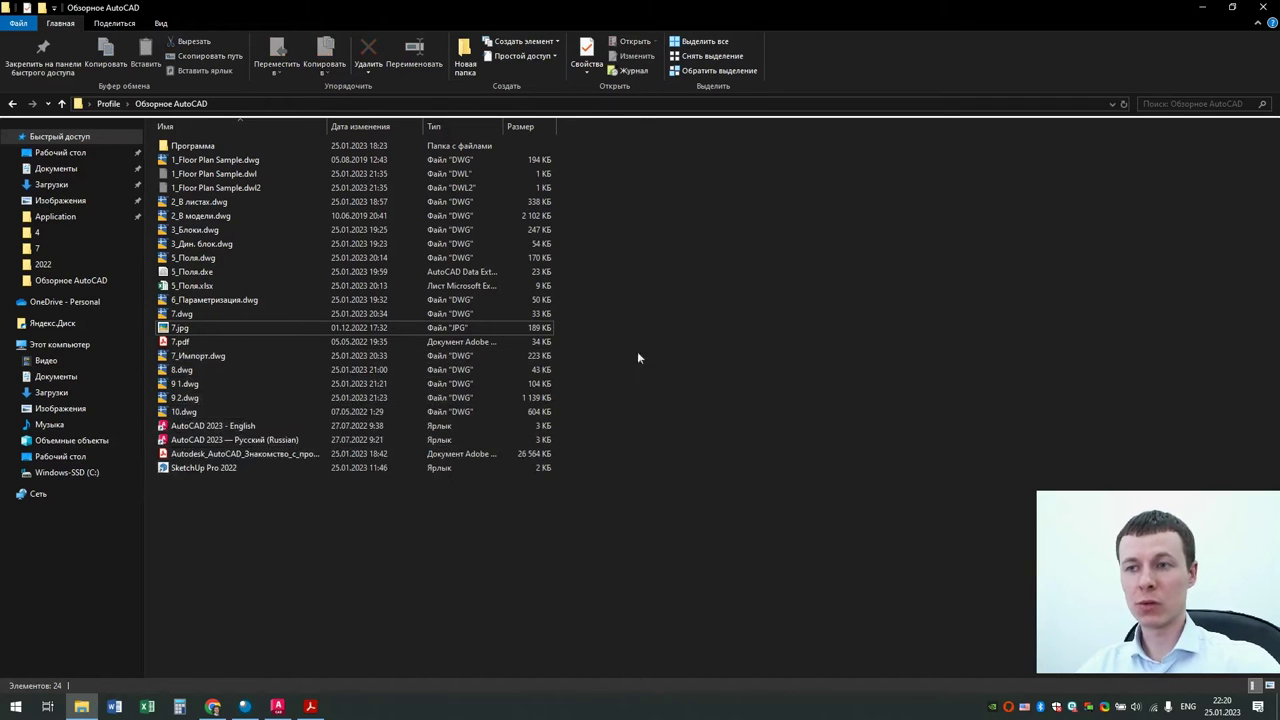
click(277, 706)
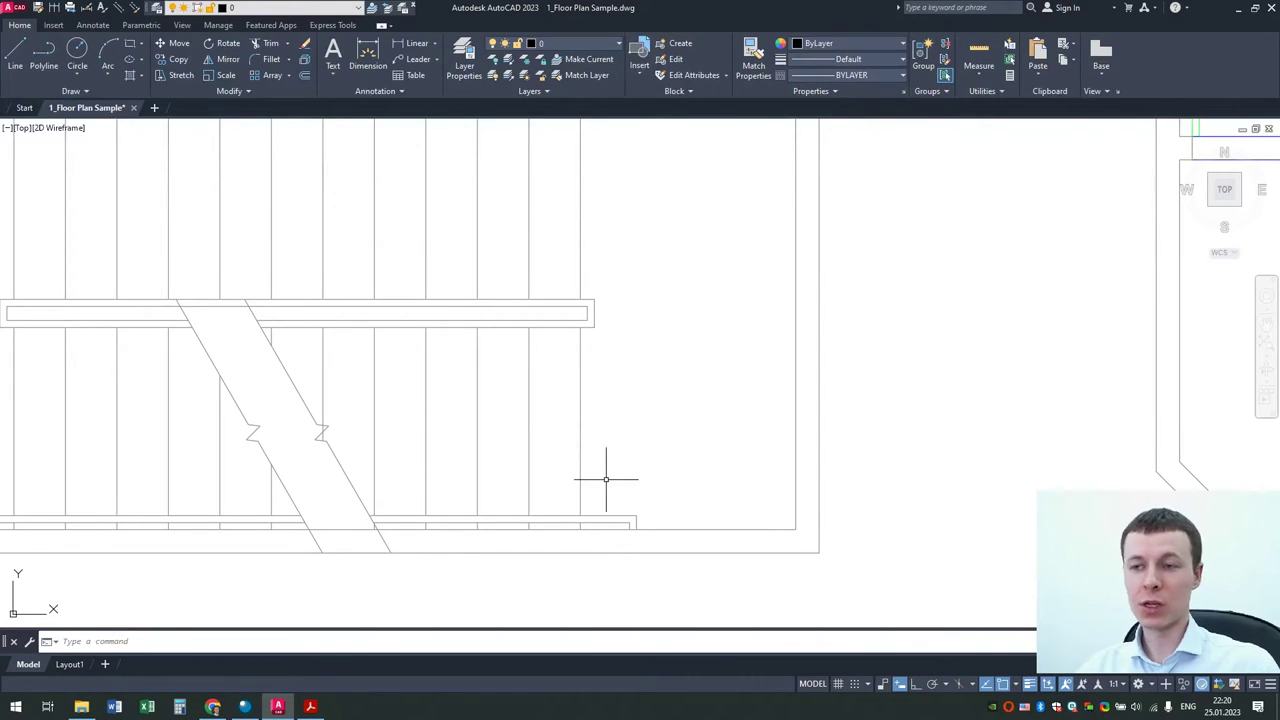
click(606, 479)
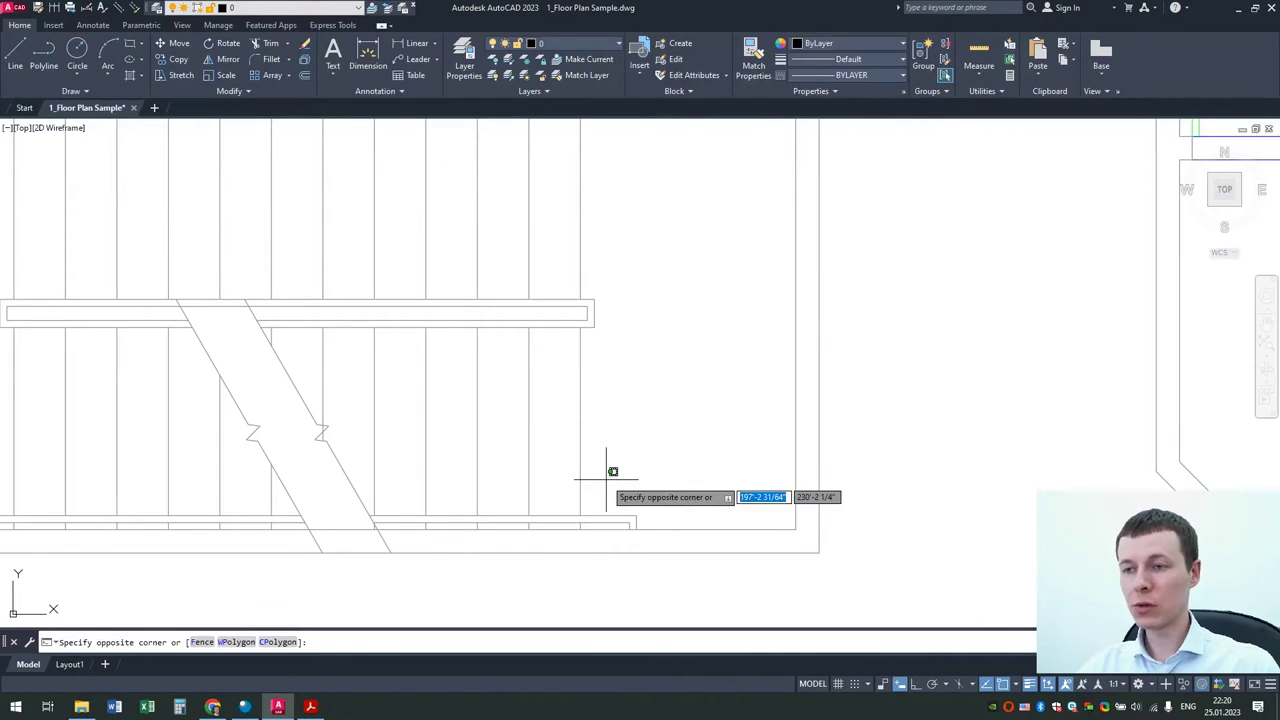
click(382, 368)
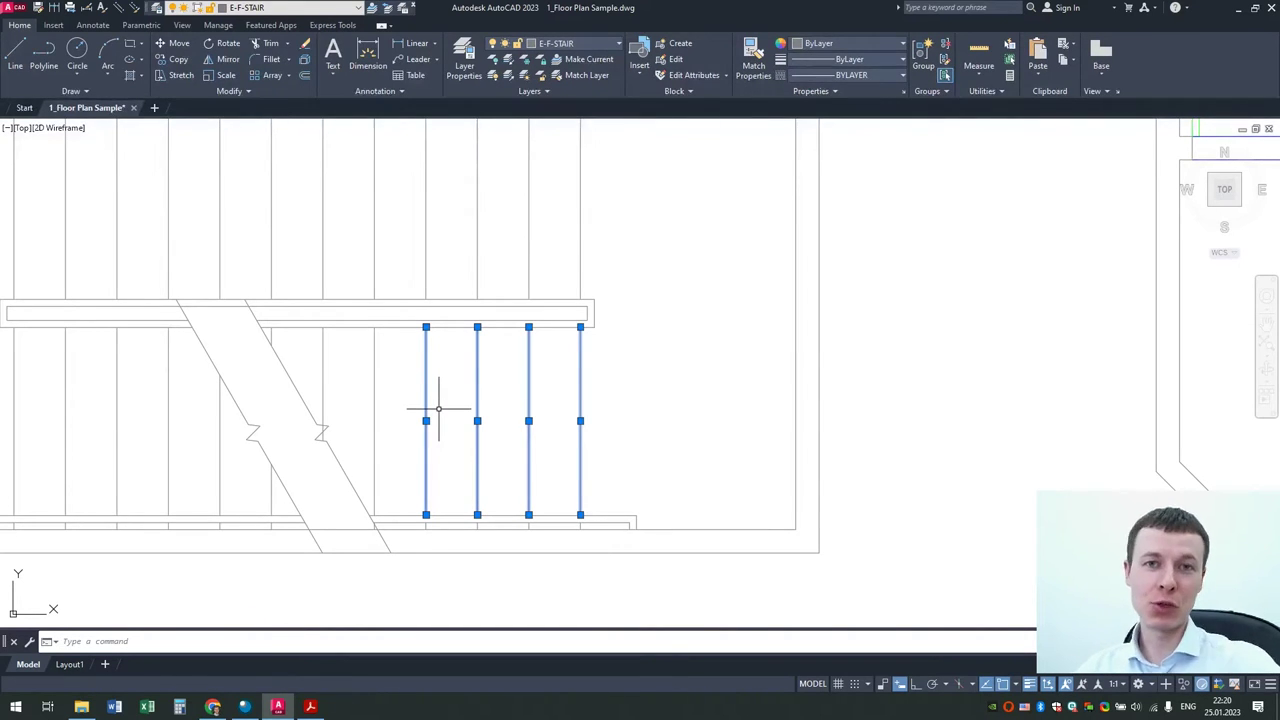
key(Escape)
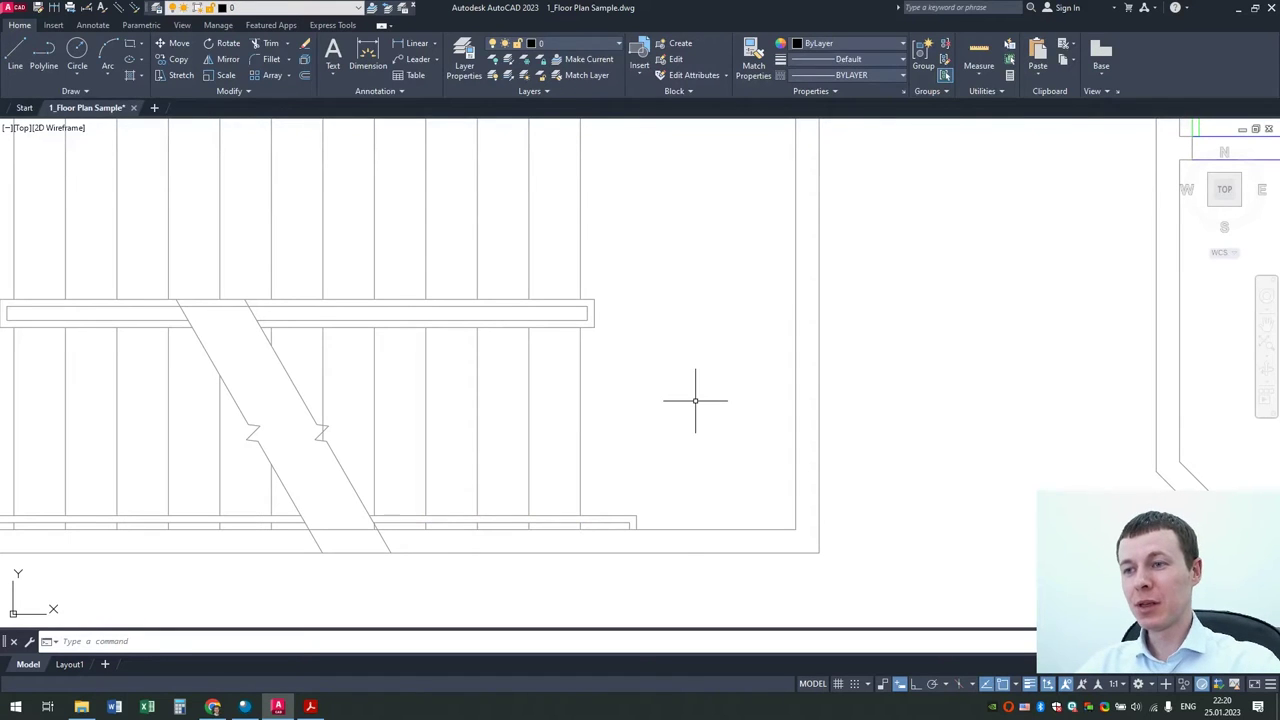
click(695, 395)
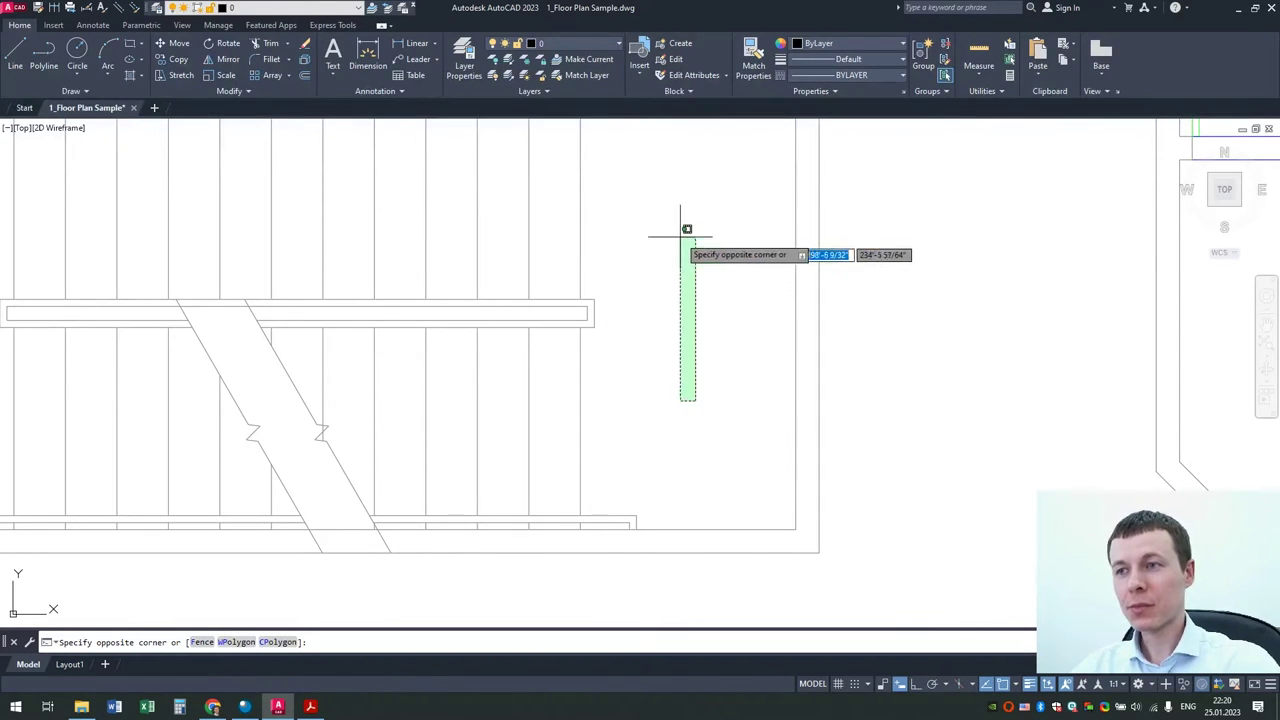
click(820, 310)
click(609, 428)
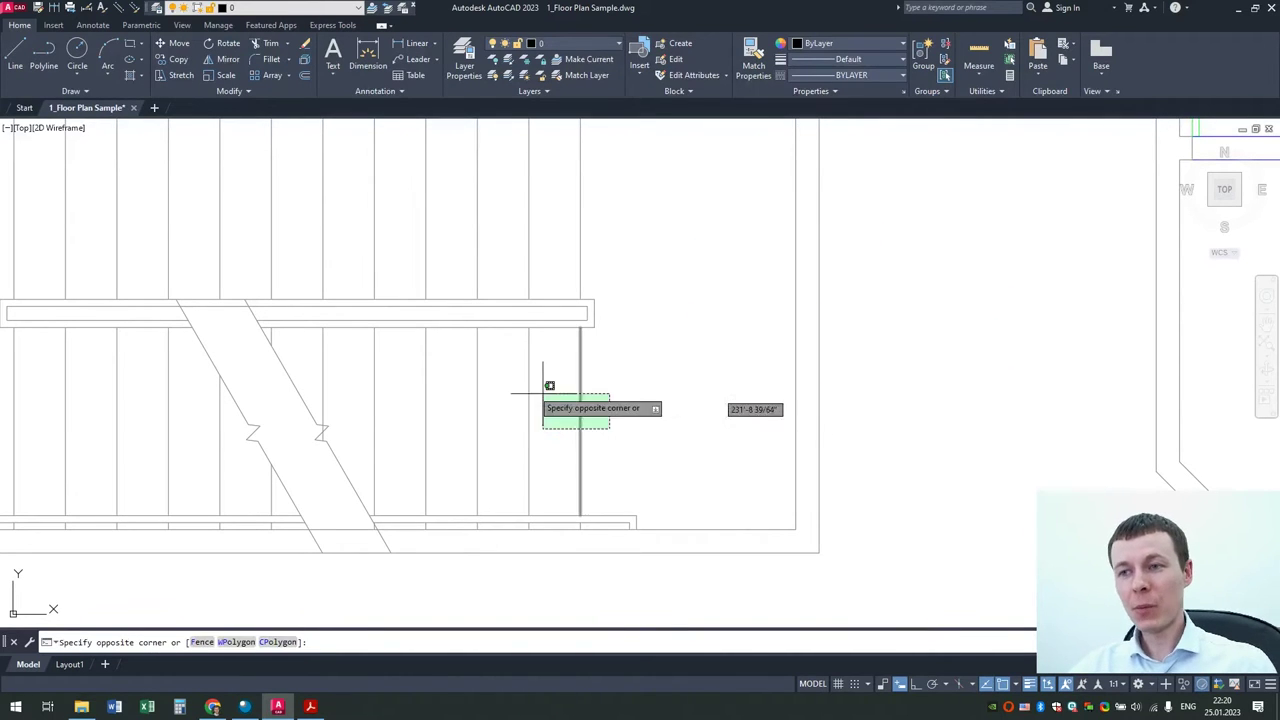
click(369, 368)
key(Delete)
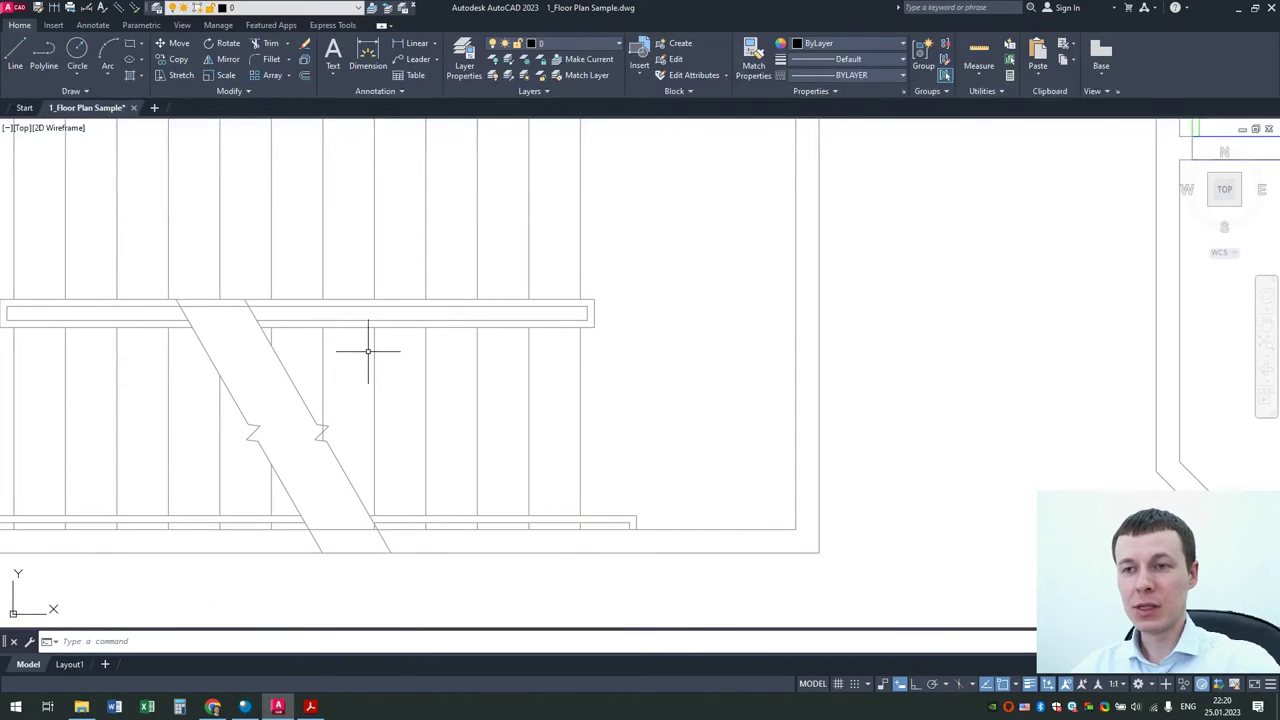
click(361, 313)
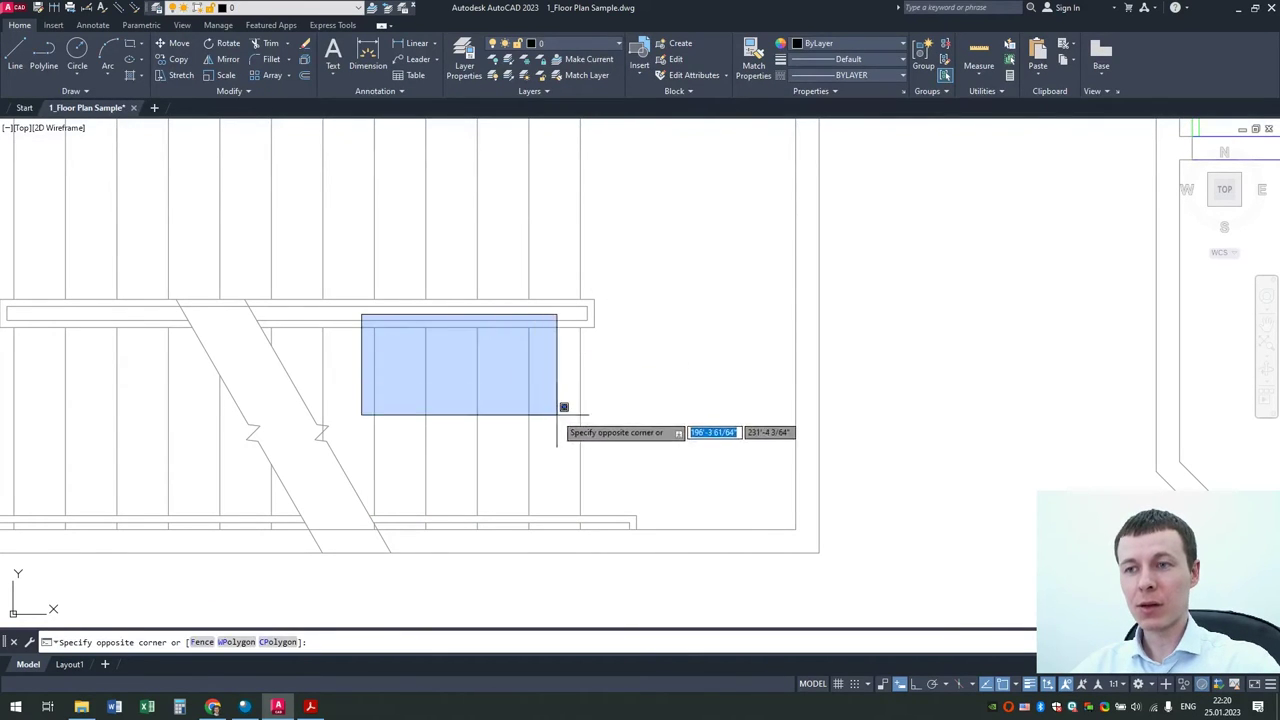
click(585, 445)
click(356, 366)
click(608, 445)
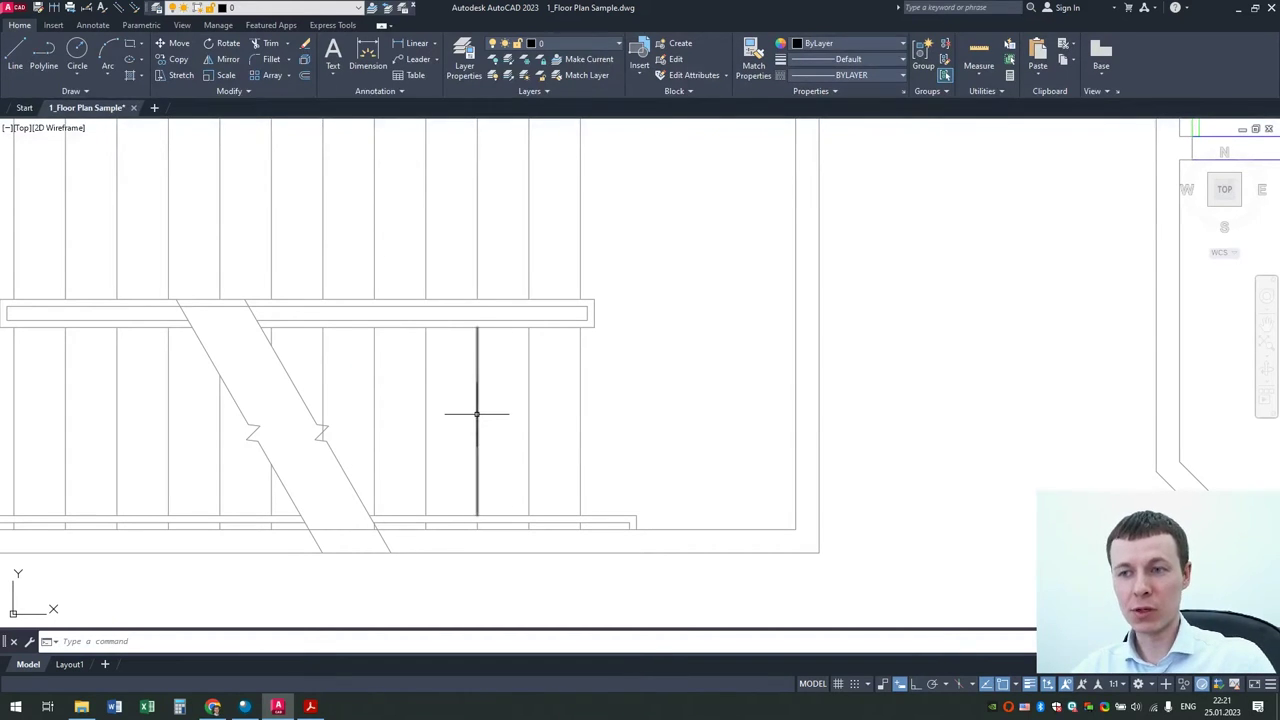
click(477, 413)
key(Delete)
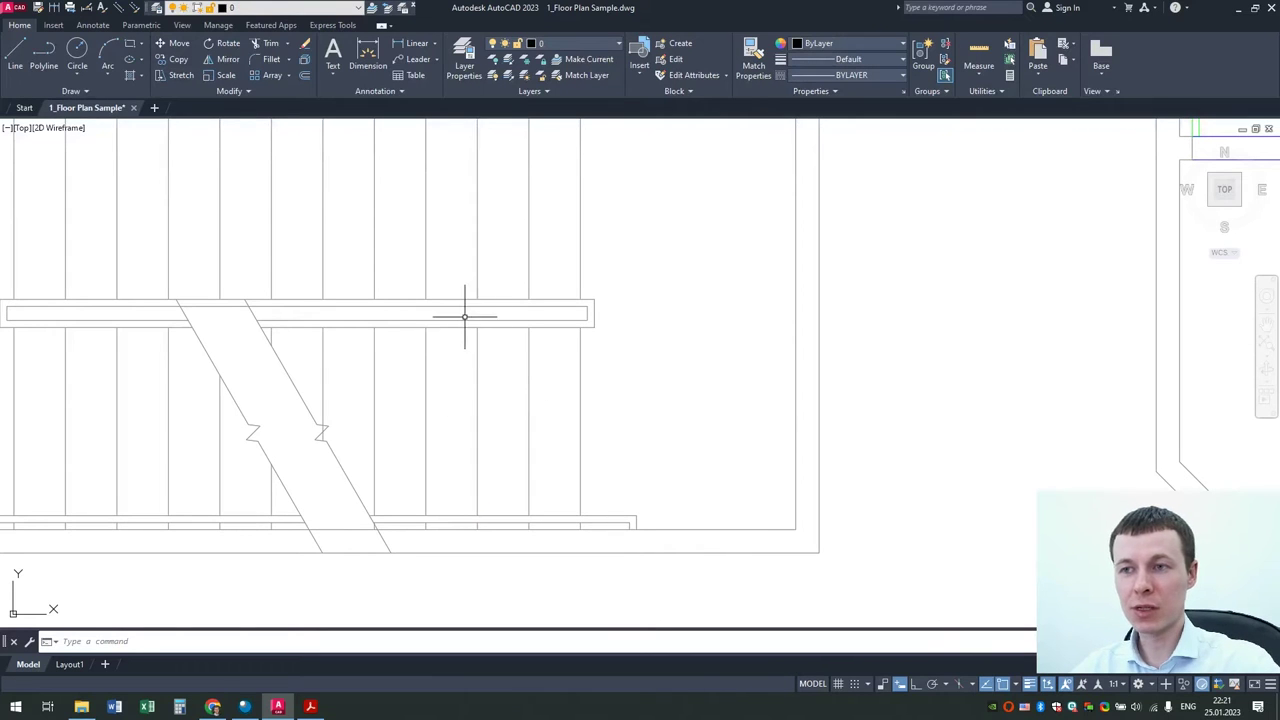
click(464, 317)
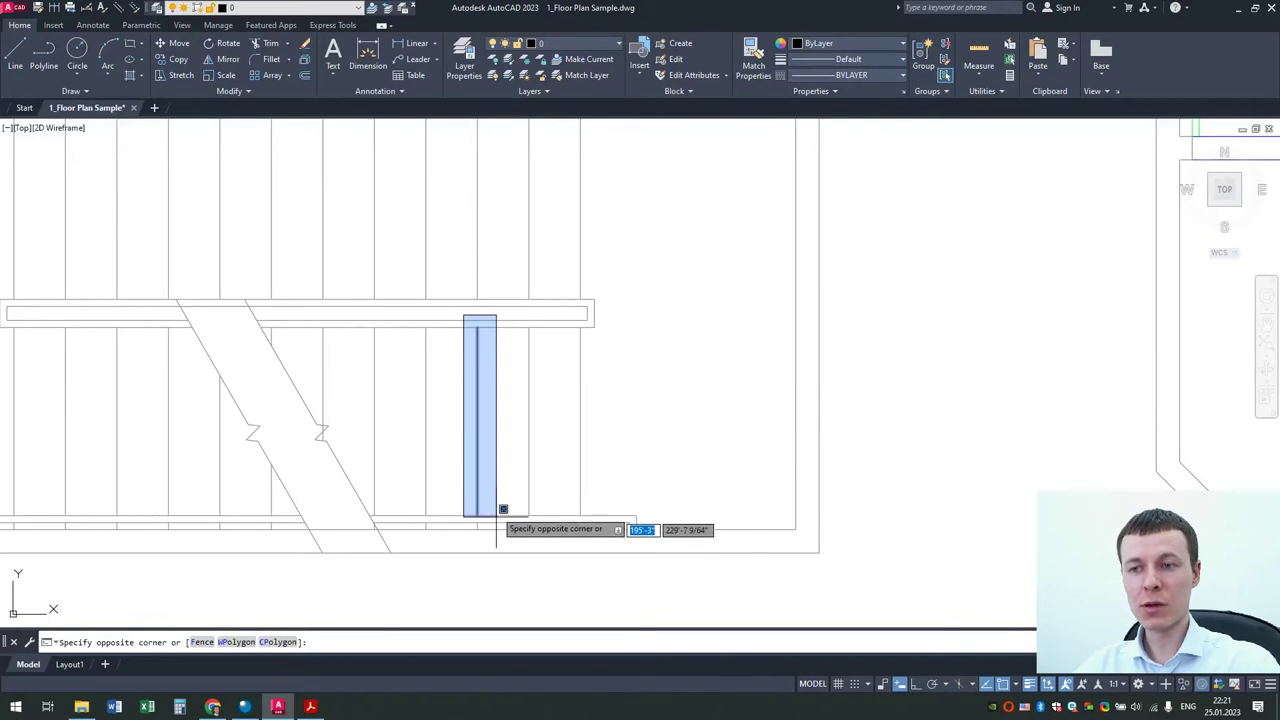
click(497, 517)
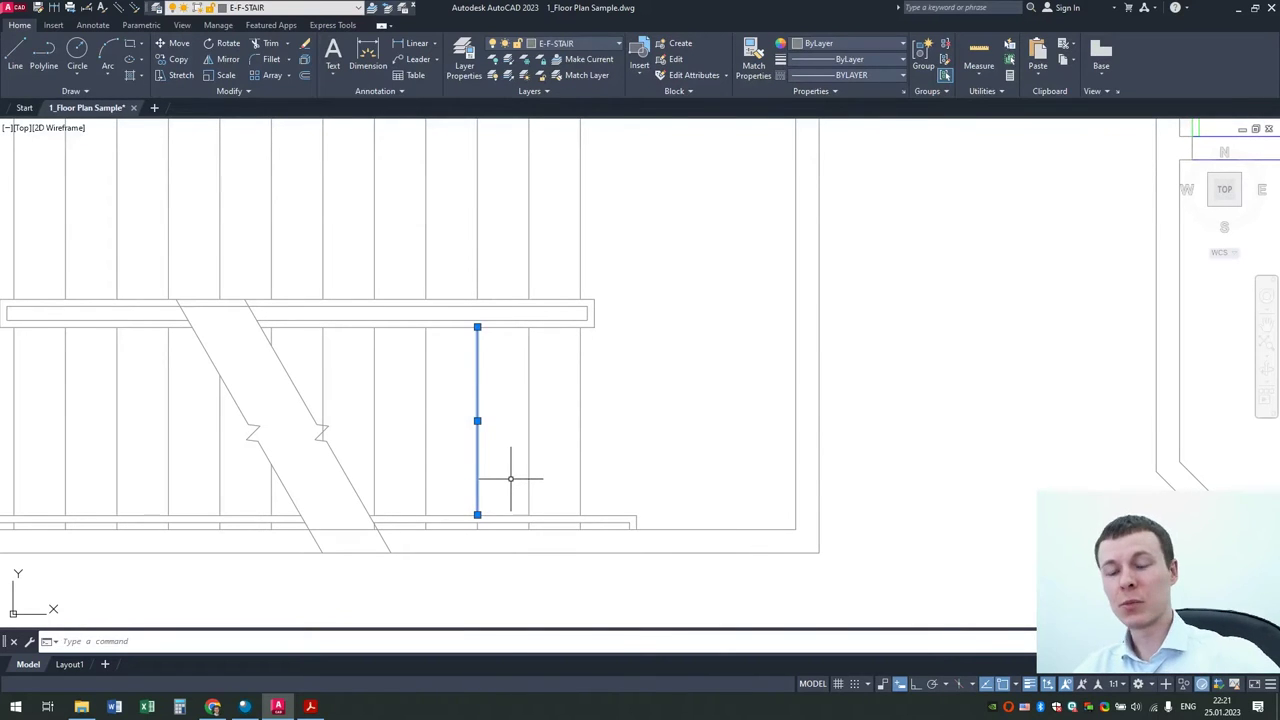
key(Escape)
middle_drag(506, 477, 698, 387)
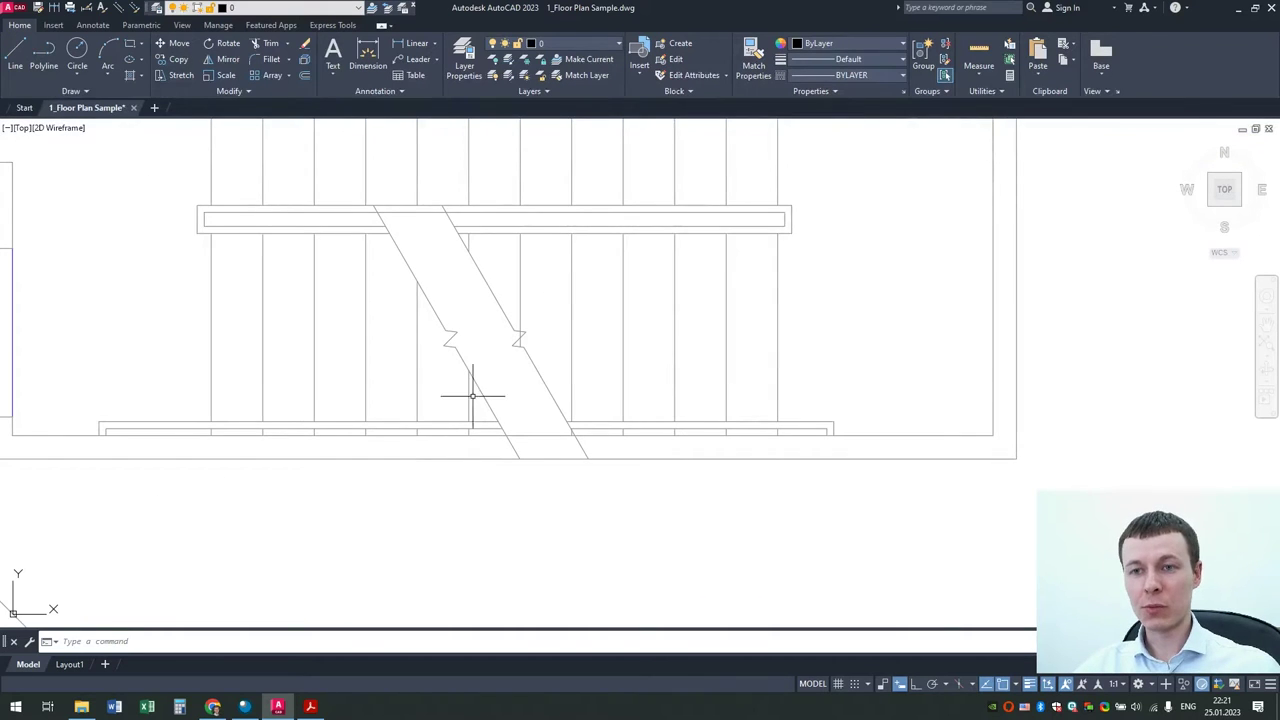
Step: Window-select the post lines along the bottom stair rail, then clear the selection
scroll(805, 429, up, 2)
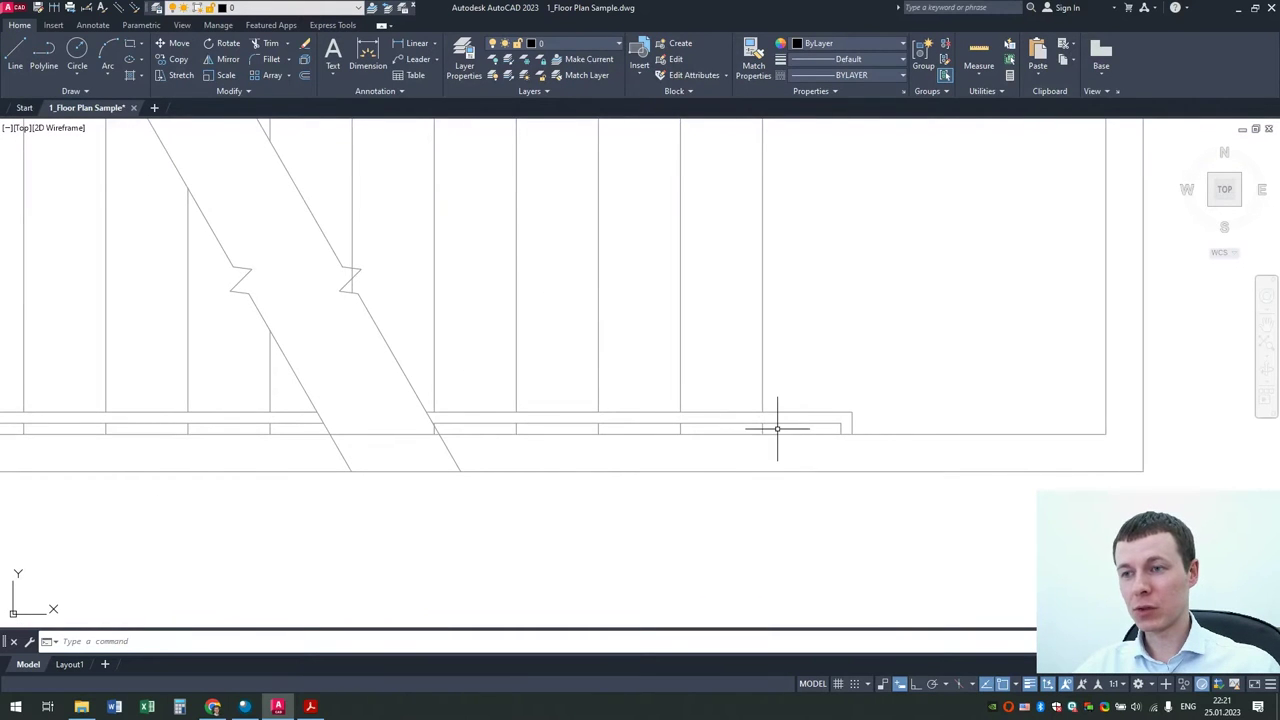
click(777, 428)
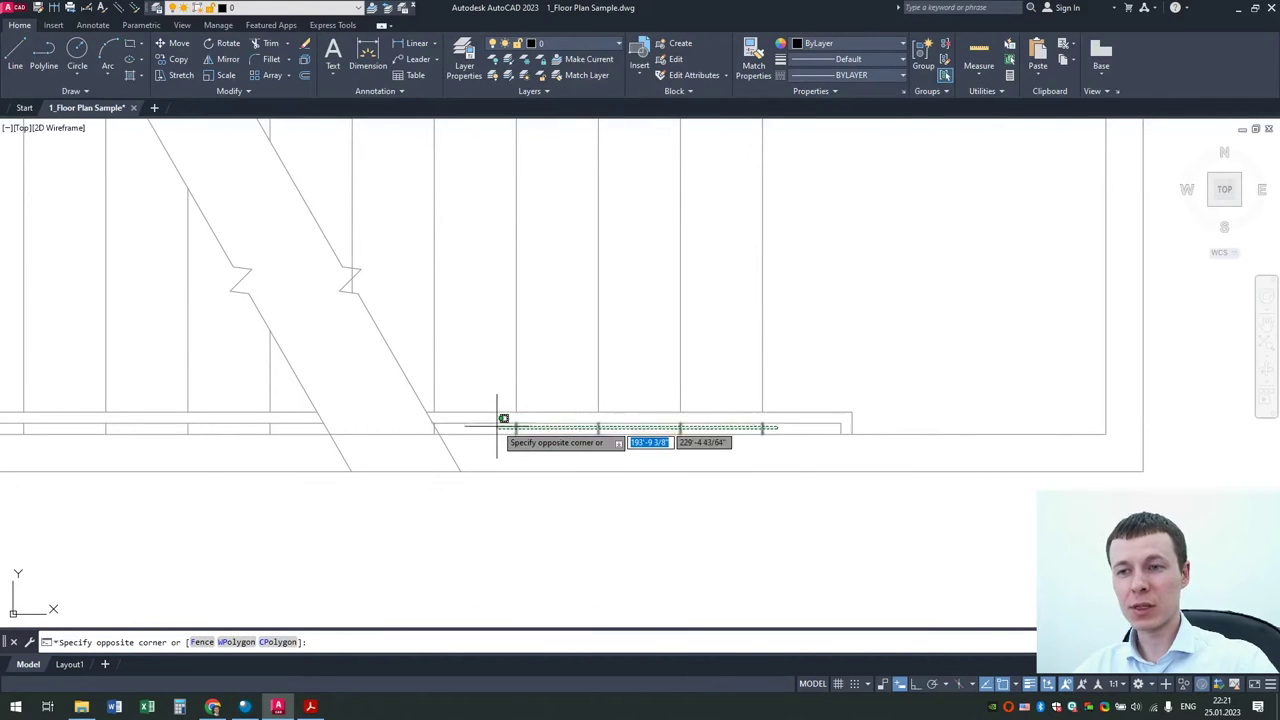
scroll(508, 423, down, 2)
key(Escape)
click(46, 394)
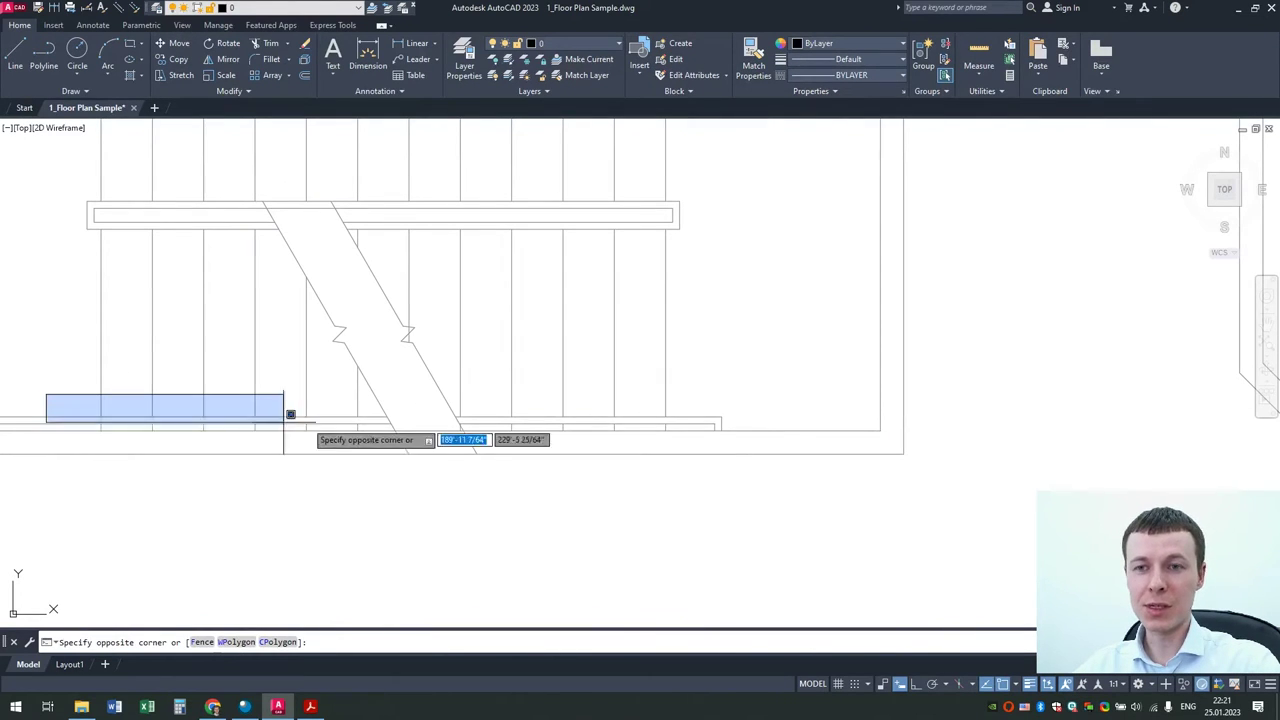
click(695, 441)
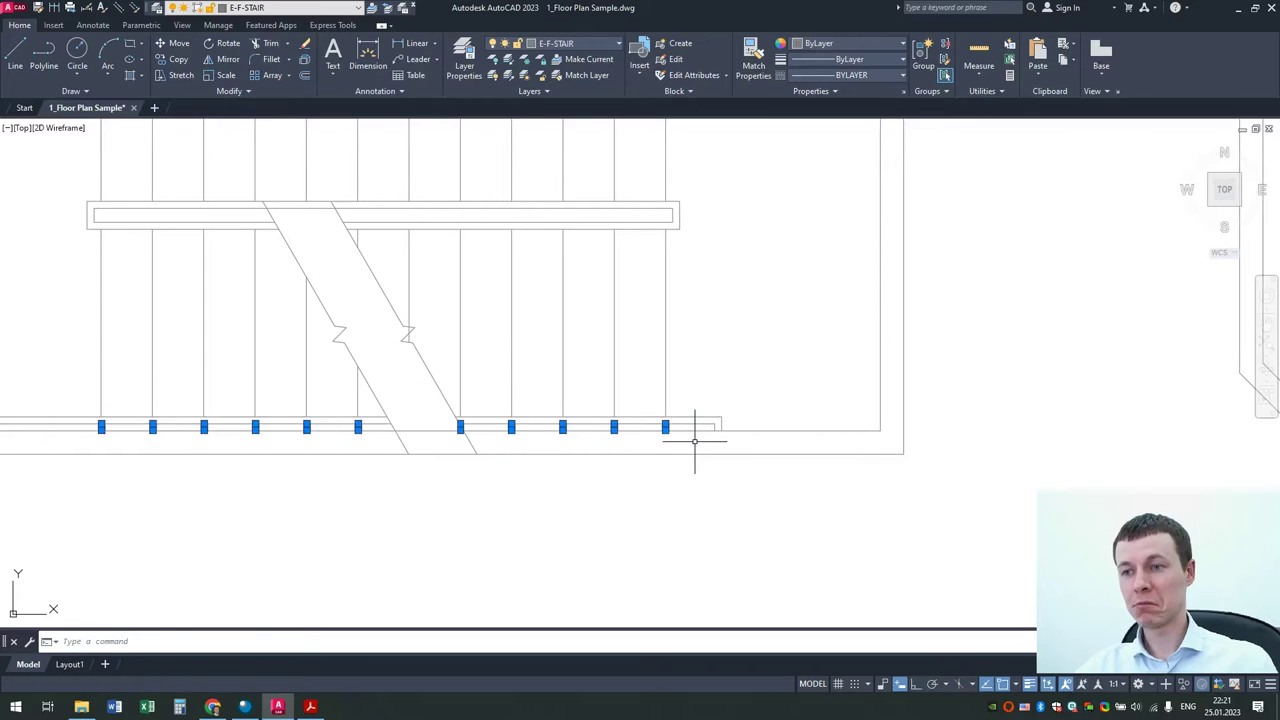
click(66, 392)
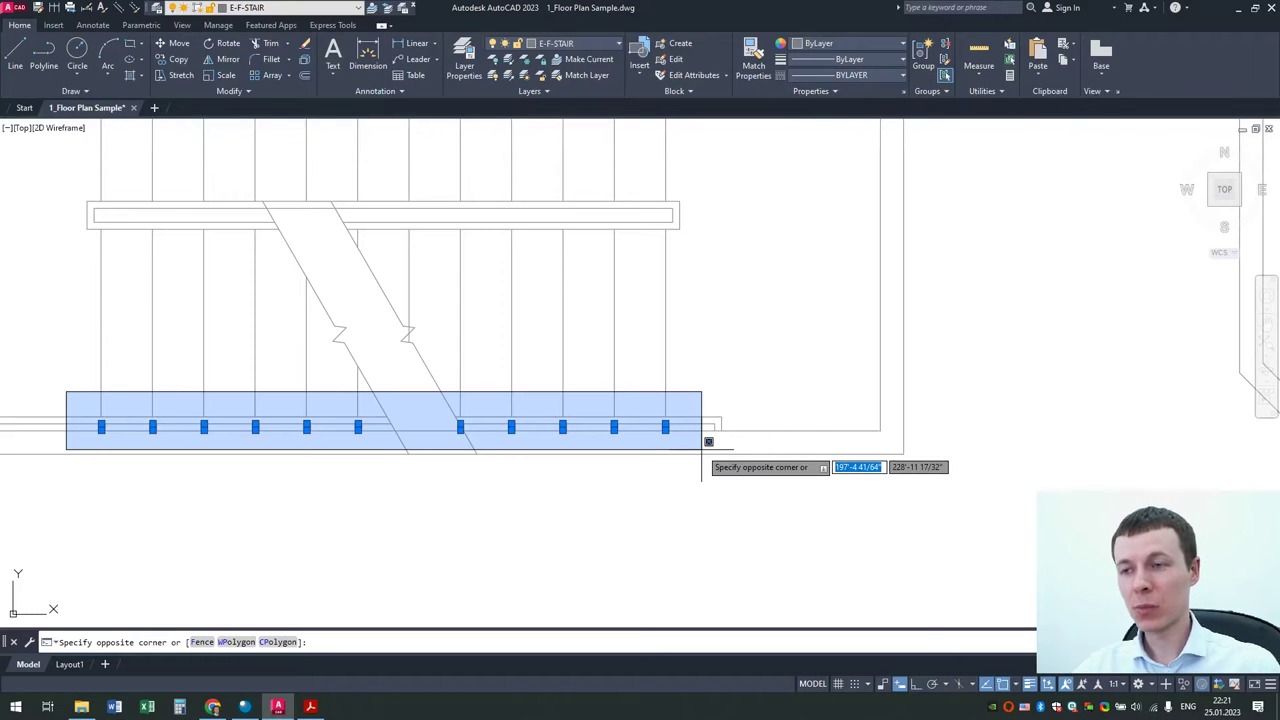
click(701, 450)
key(Escape)
Step: Zoom back out to the whole floor plan and switch to the course slides
scroll(920, 366, down, 3)
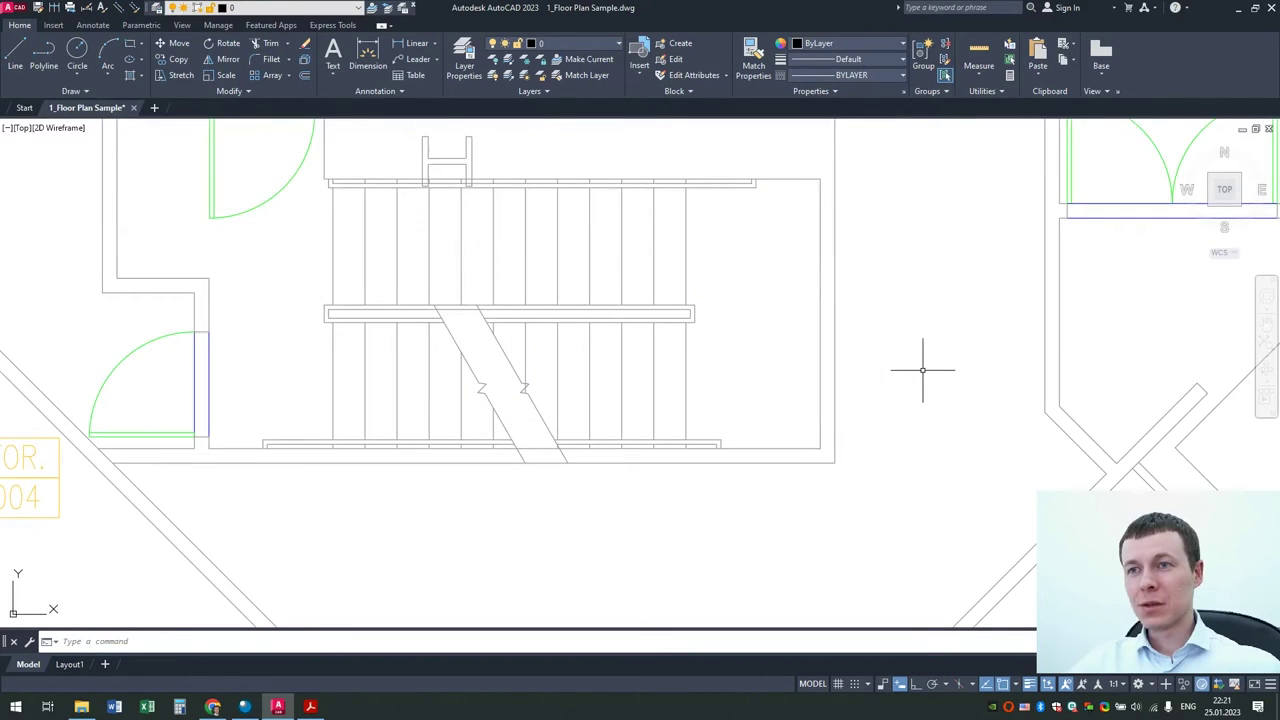
scroll(920, 366, down, 1)
scroll(920, 366, down, 4)
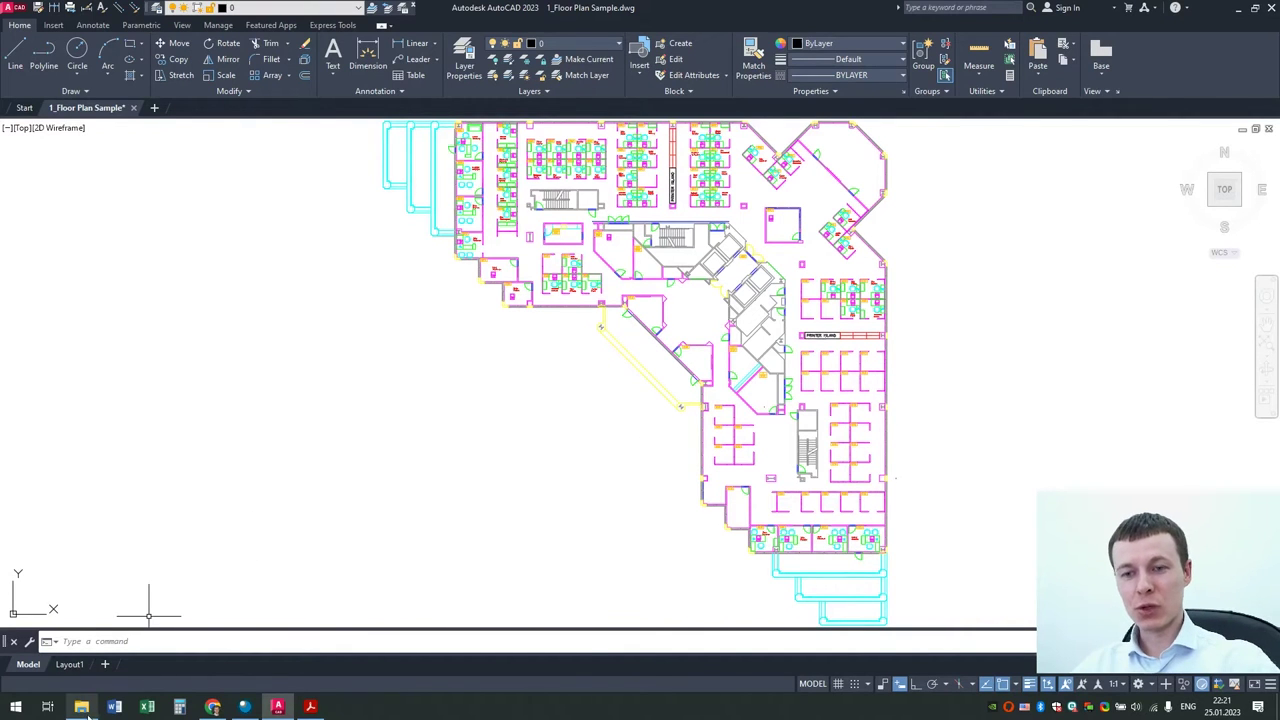
click(309, 708)
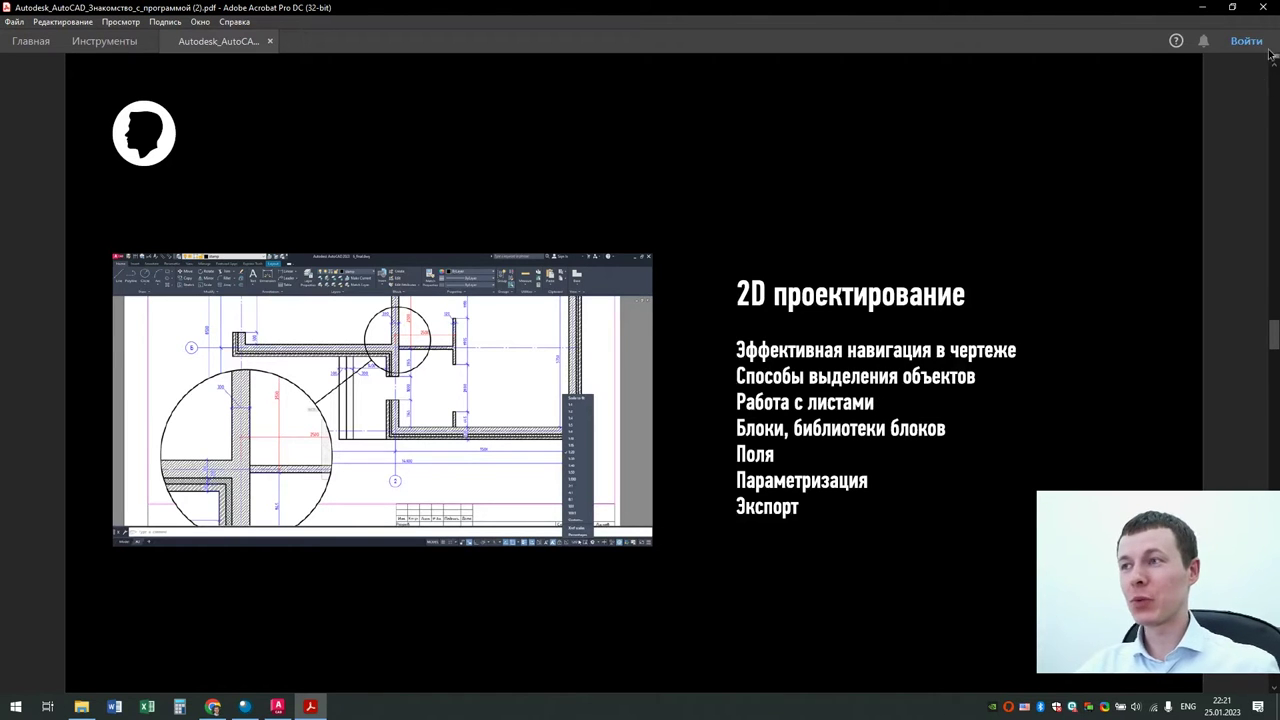
click(1202, 7)
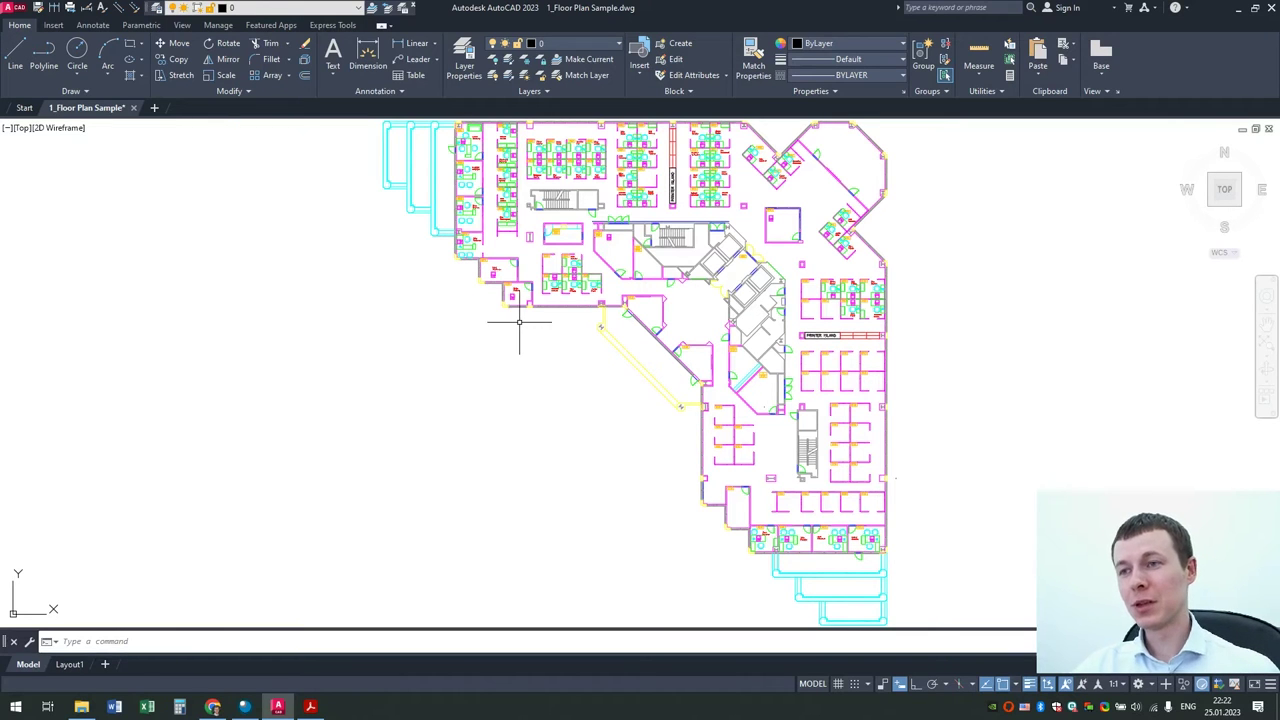
scroll(515, 326, down, 3)
scroll(515, 326, down, 2)
scroll(461, 355, down, 1)
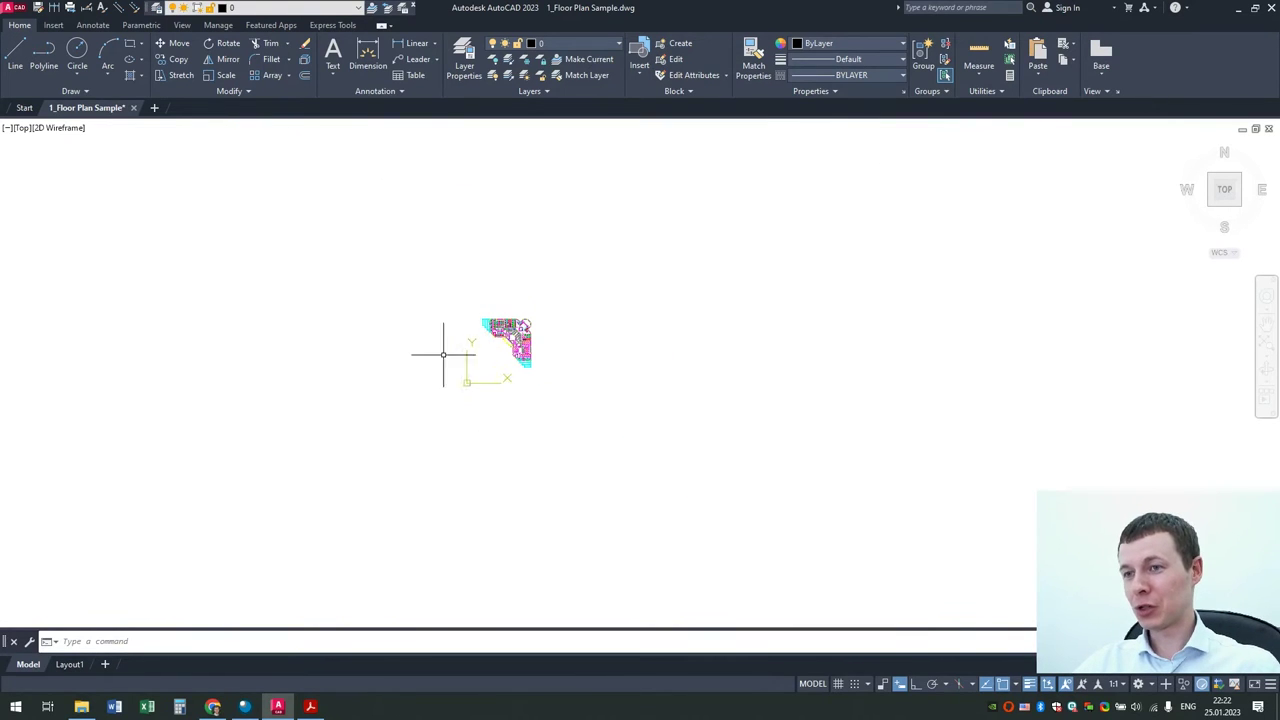
middle_drag(327, 379, 513, 373)
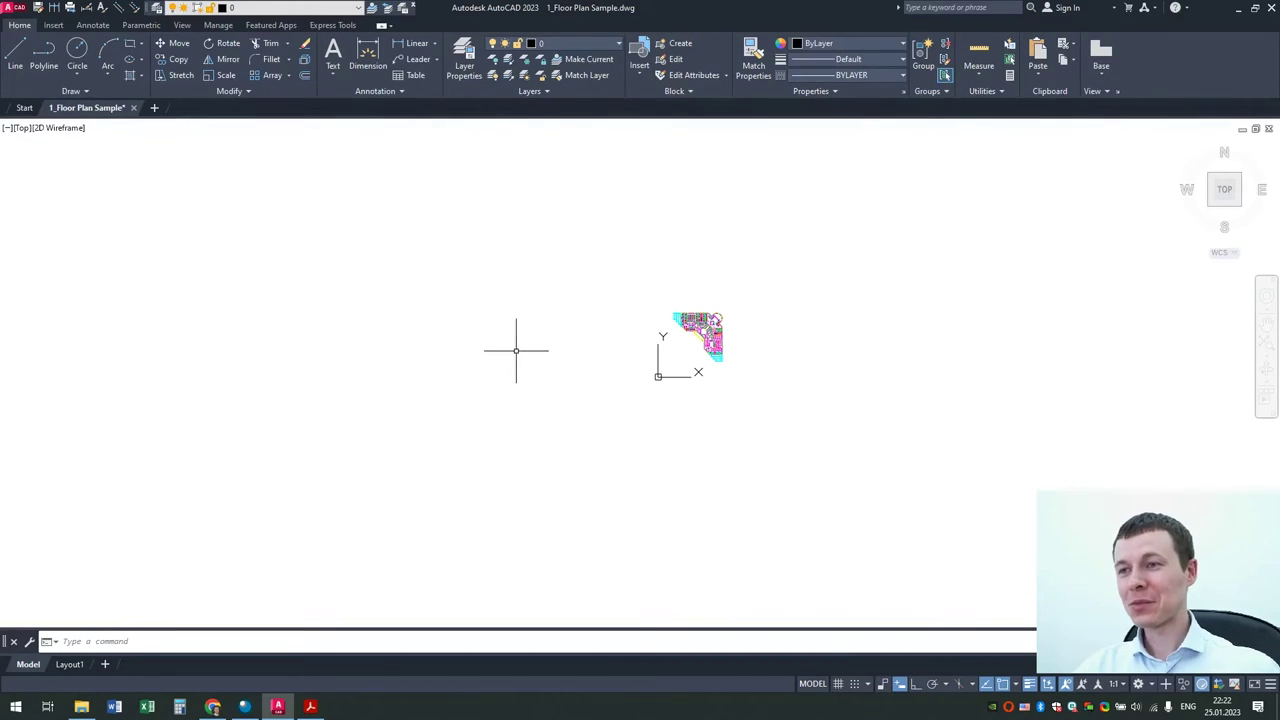
scroll(514, 349, down, 5)
middle_drag(469, 374, 946, 389)
mouse_move(514, 392)
middle_down()
mouse_move(586, 386)
mouse_move(906, 297)
mouse_move(563, 410)
middle_up()
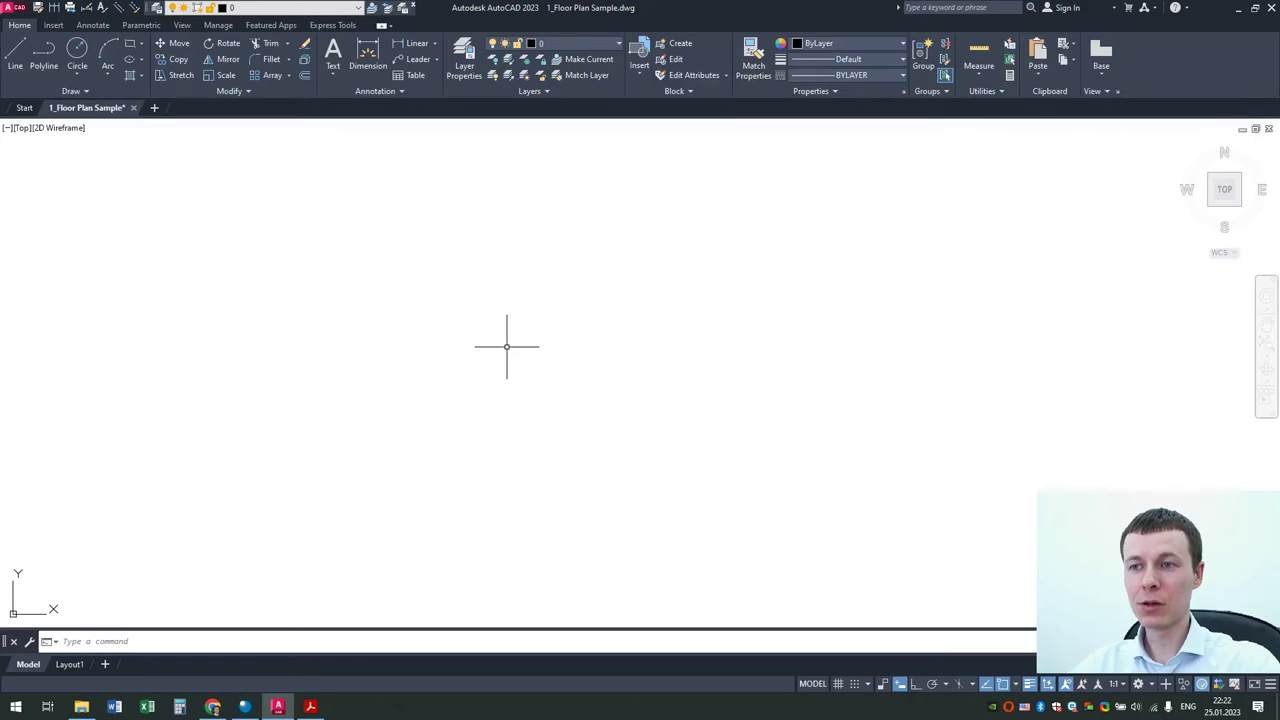
middle_click(506, 346)
middle_click(506, 346)
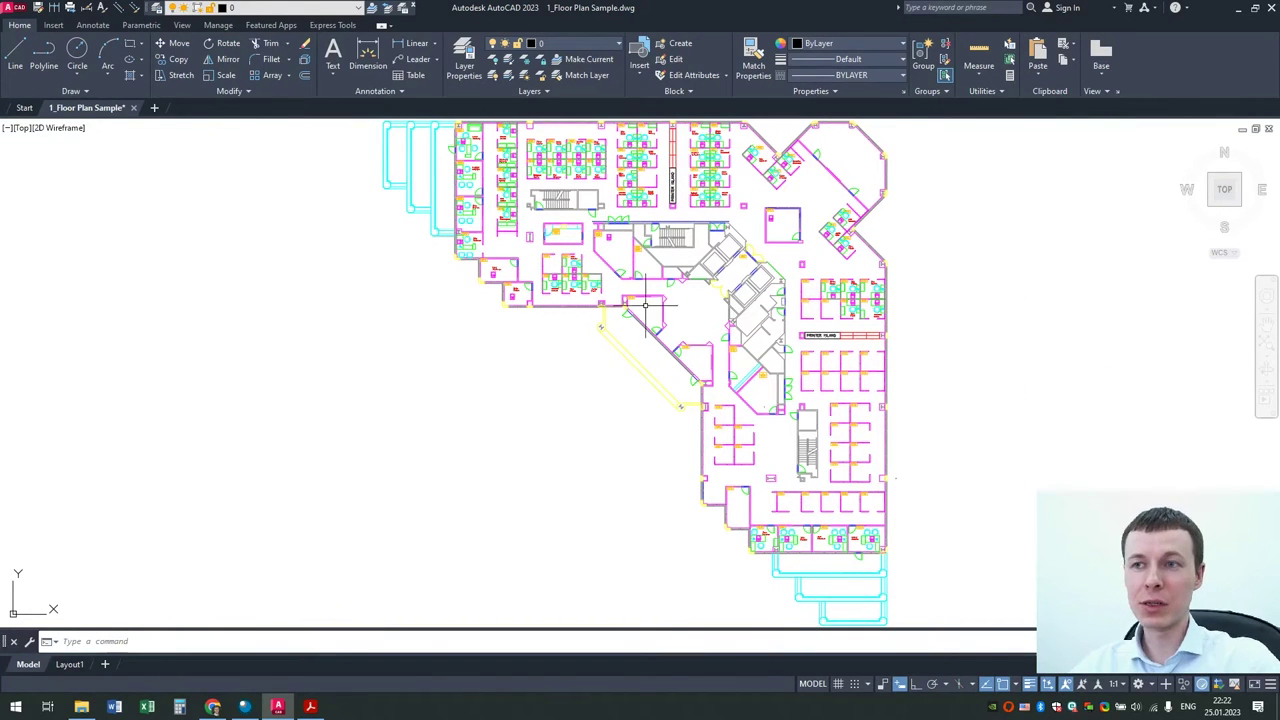
scroll(672, 297, down, 2)
scroll(672, 297, down, 4)
middle_drag(672, 297, 580, 409)
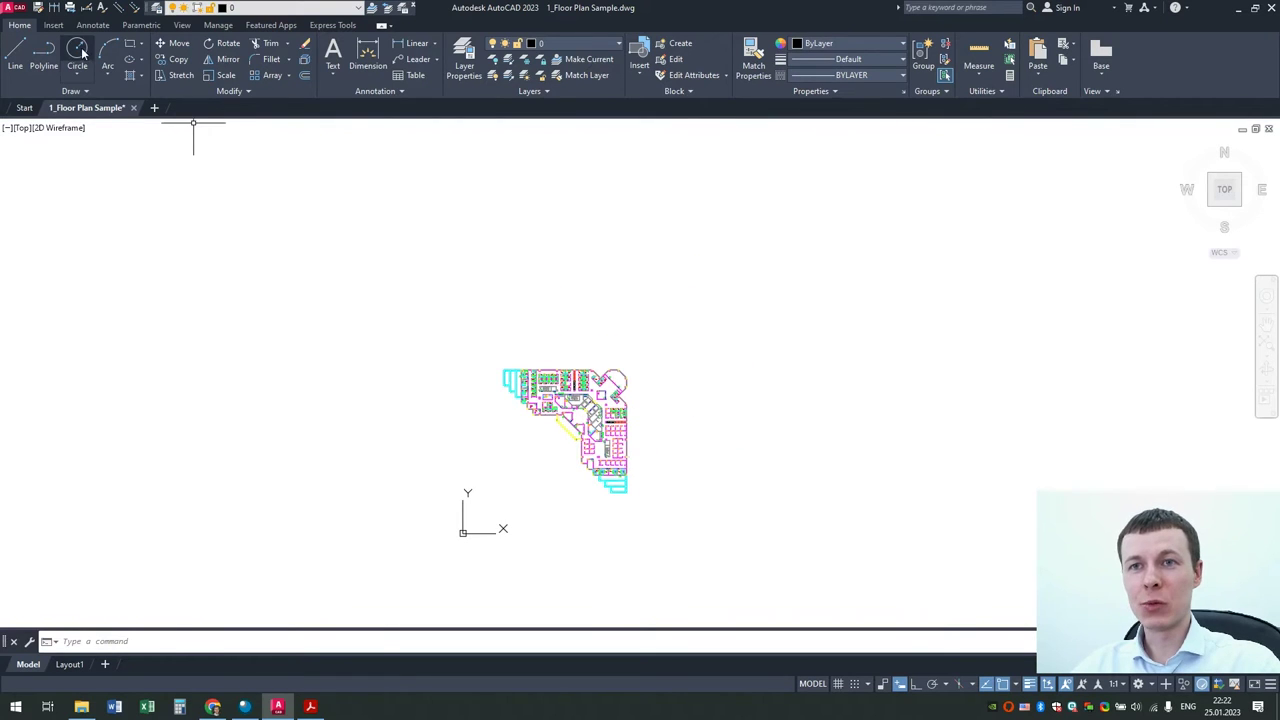
Step: Draw two test circles, upper left and lower right, and fit them with the plan in view
click(77, 55)
click(251, 205)
click(283, 233)
key(space)
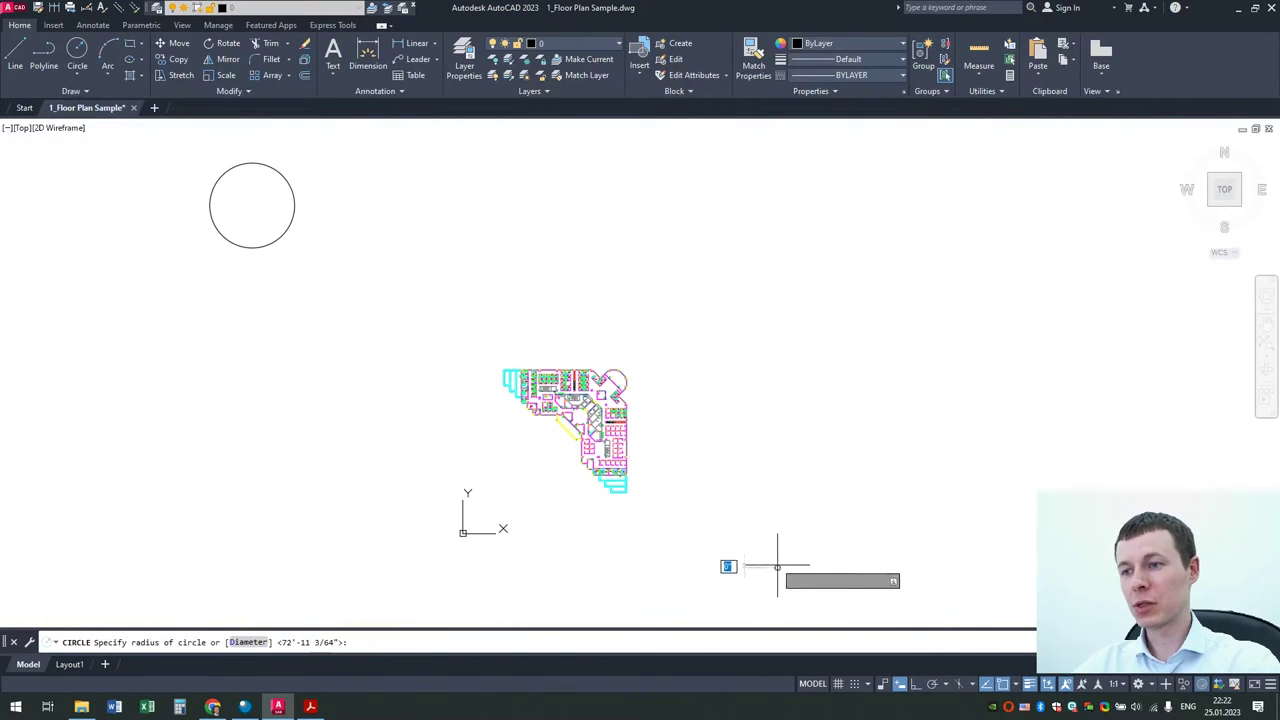
click(778, 568)
click(755, 535)
scroll(651, 491, down, 6)
scroll(1037, 426, down, 3)
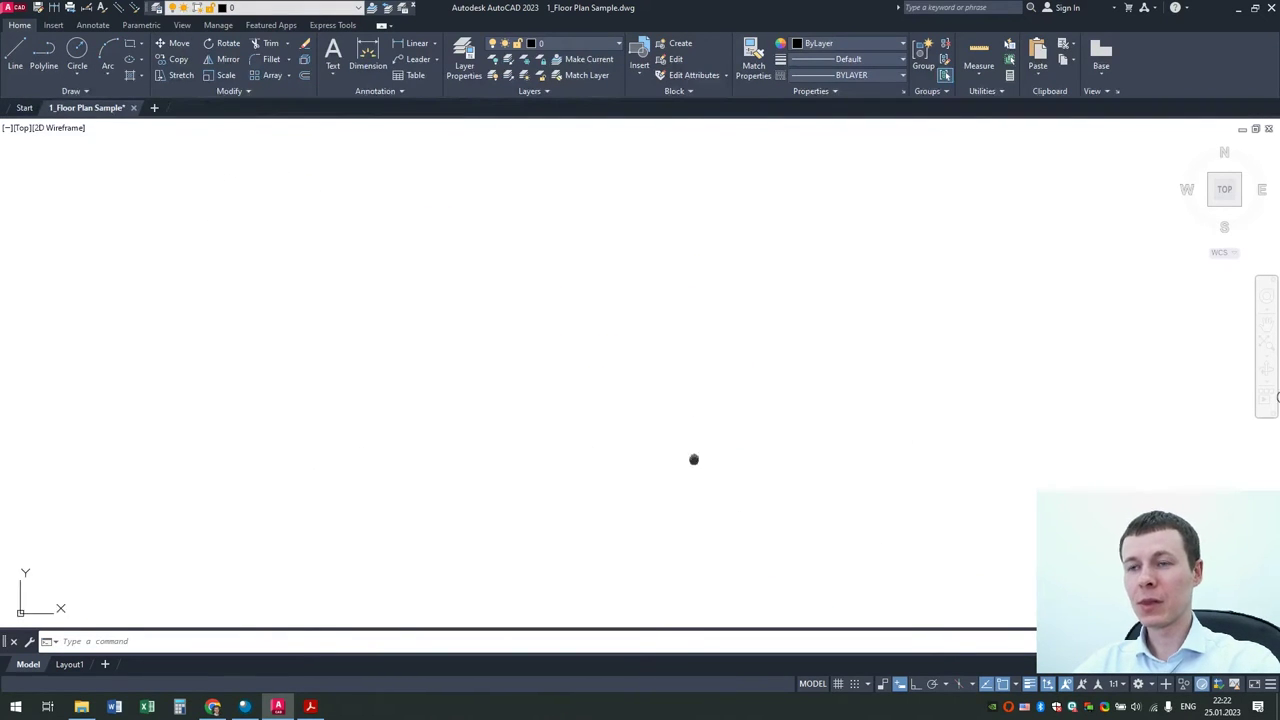
middle_click(479, 422)
middle_click(479, 422)
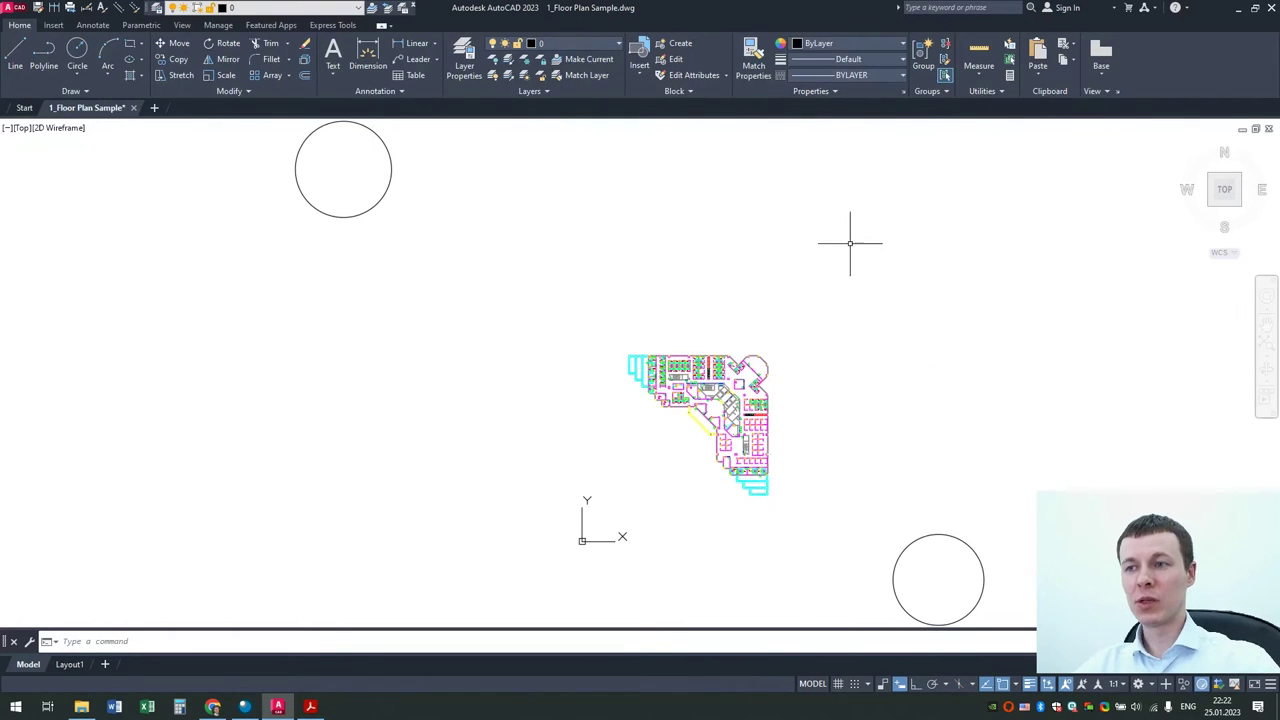
Step: Crossing-select and delete both circles, then zoom to the plan's extents
click(585, 220)
click(380, 160)
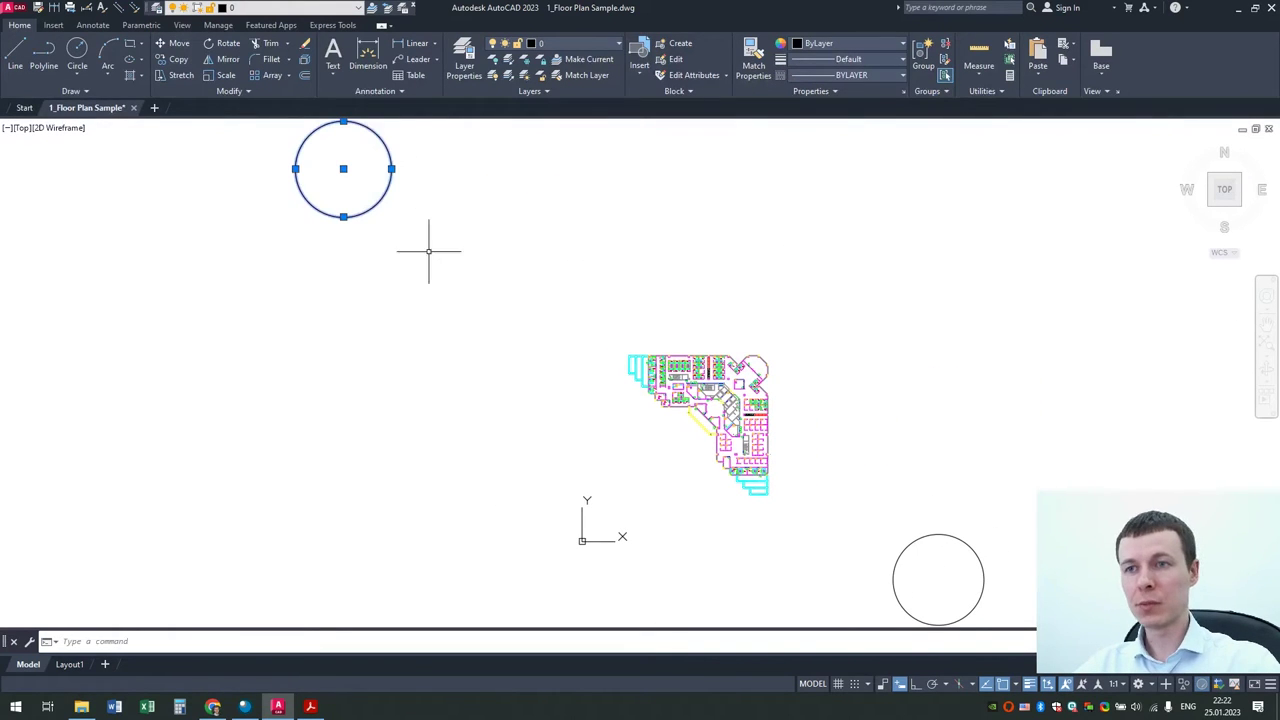
click(915, 563)
click(890, 528)
key(Delete)
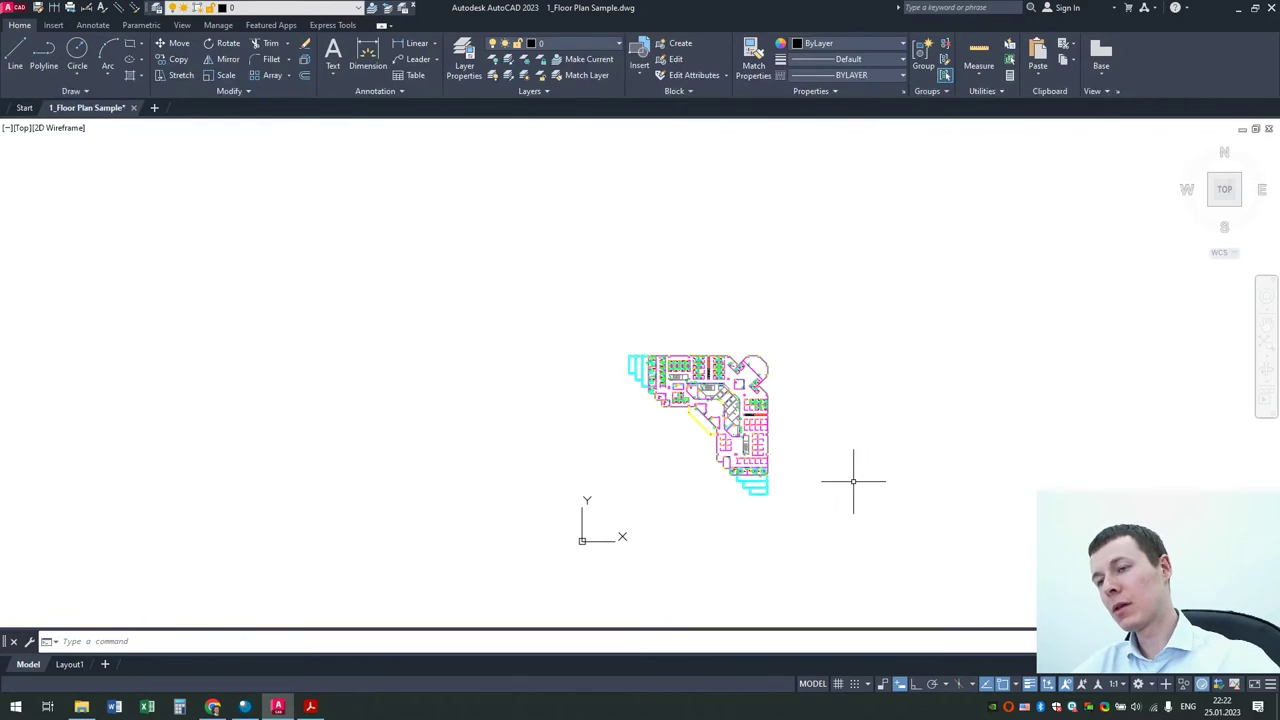
middle_click(1105, 600)
middle_click(1105, 600)
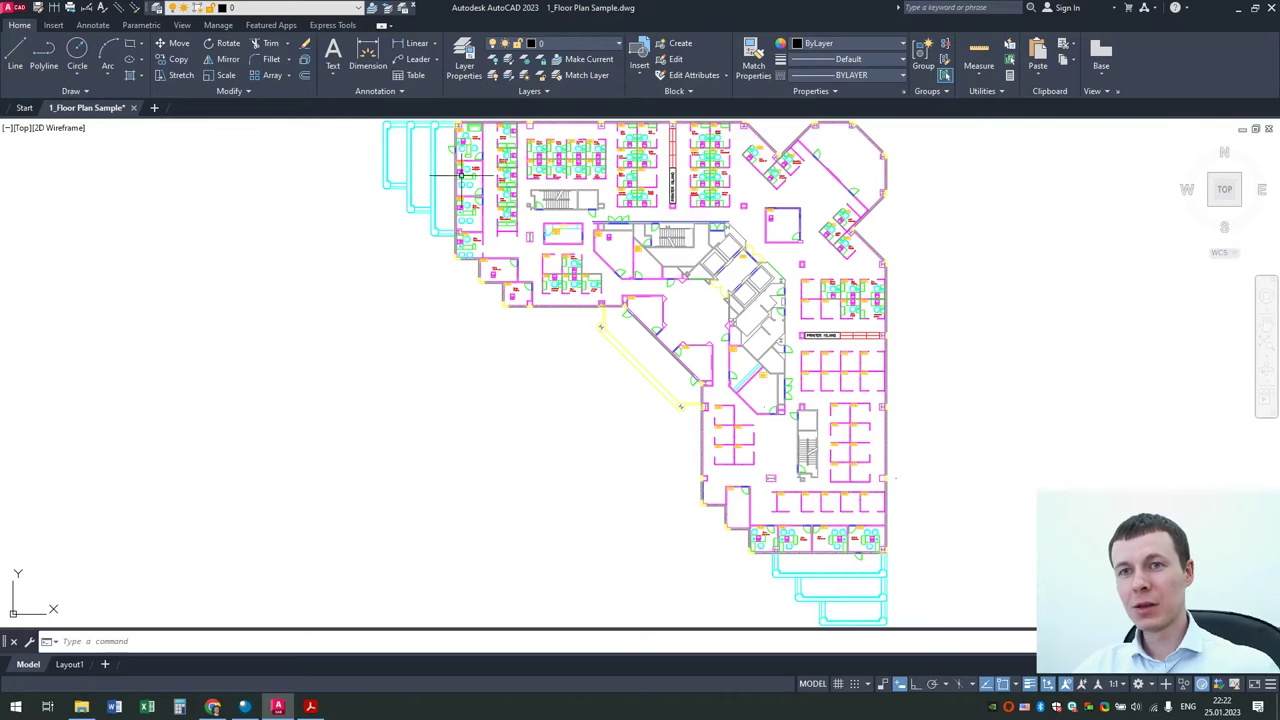
Step: Open 2_В листах.dwg from the Обзорное AutoCAD folder and bring AutoCAD to the front
key(alt+Tab)
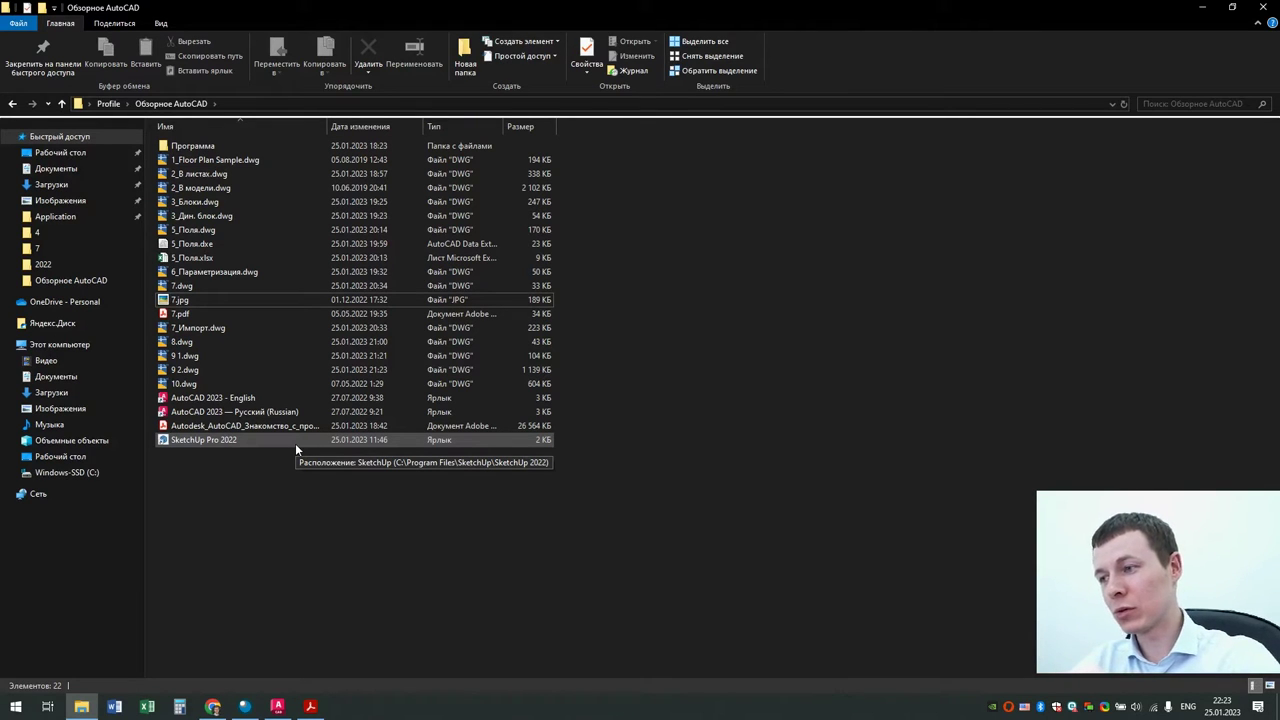
double_click(205, 178)
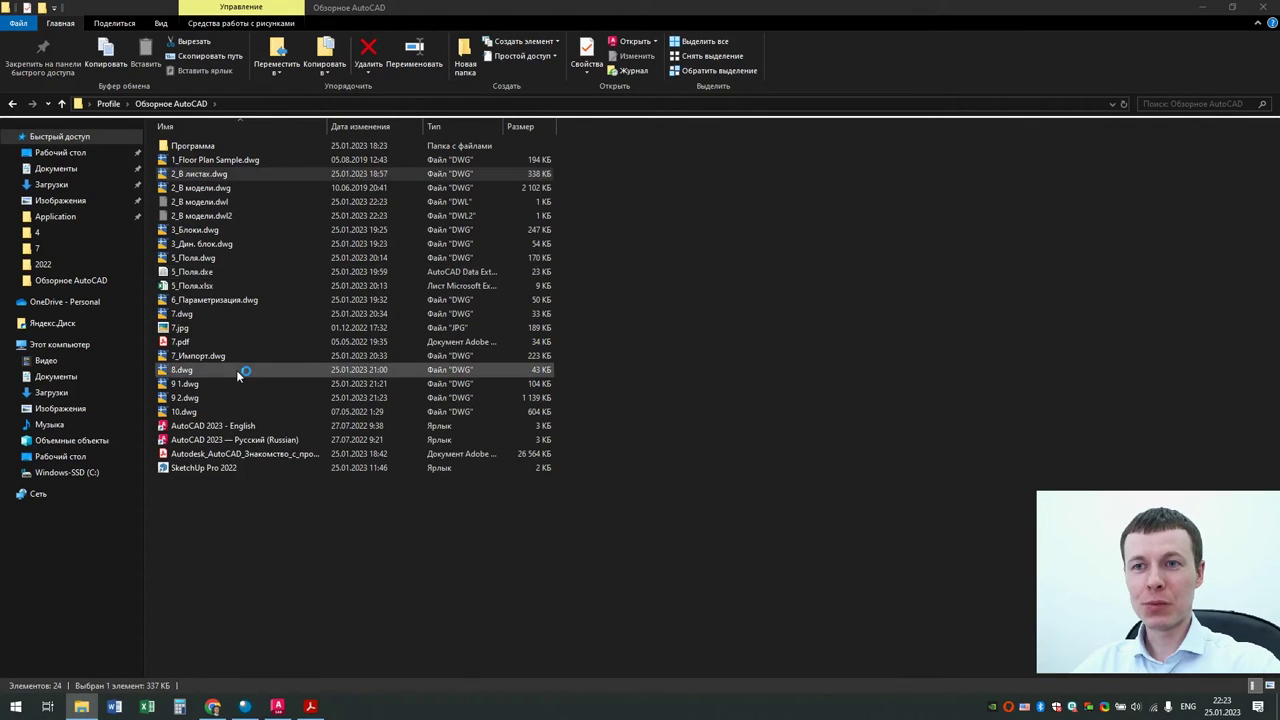
click(278, 707)
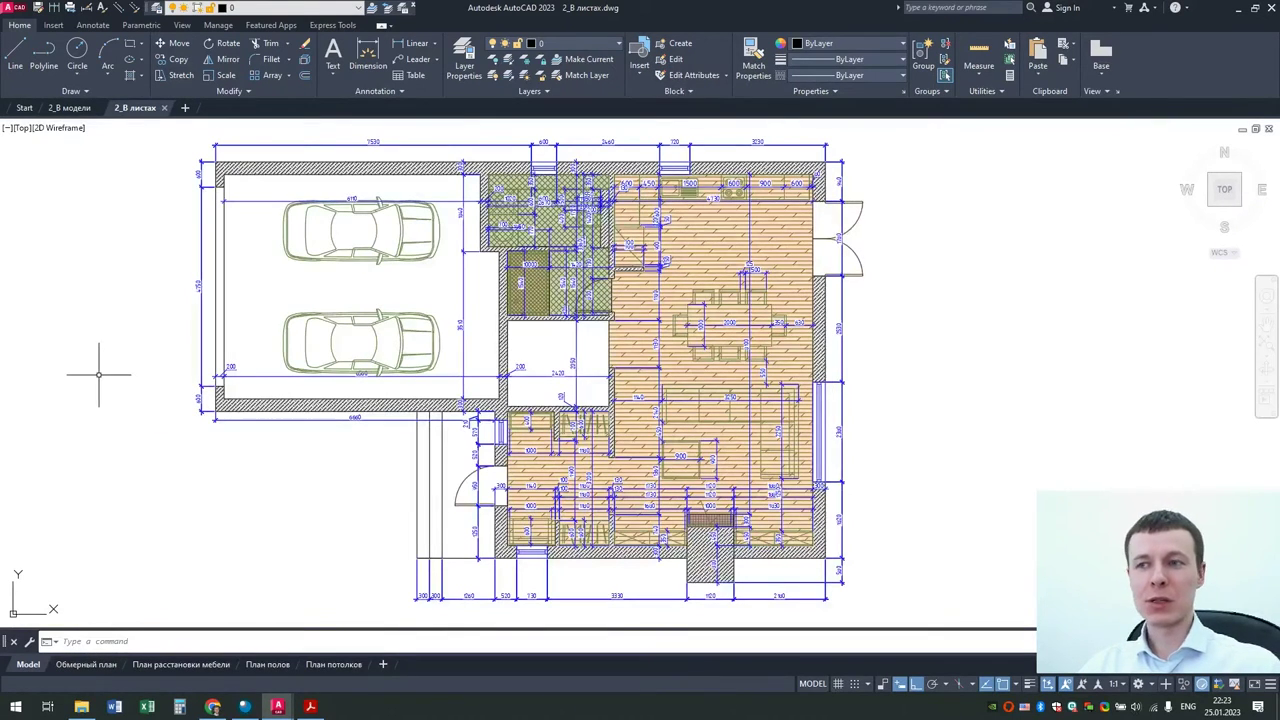
Step: Browse the Обмерный план, План расстановки мебели and План полов layouts, then switch to 2_В модели
click(87, 665)
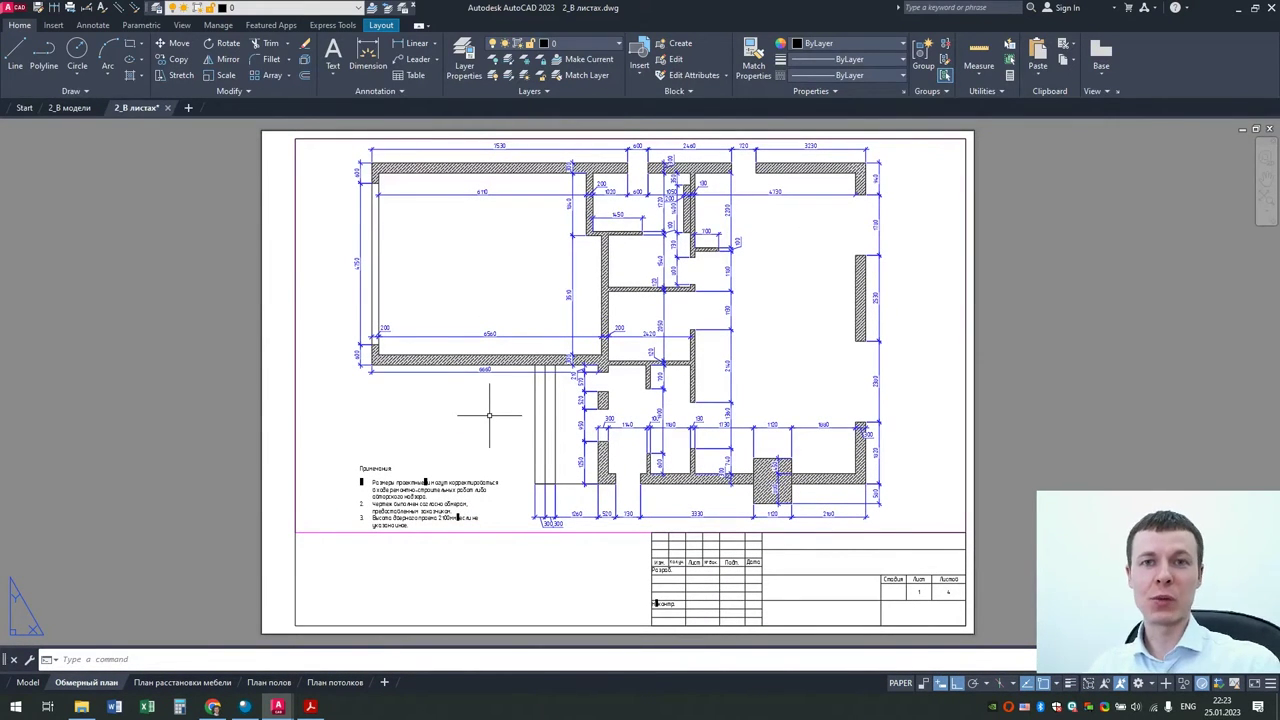
click(195, 682)
click(268, 682)
mouse_move(334, 682)
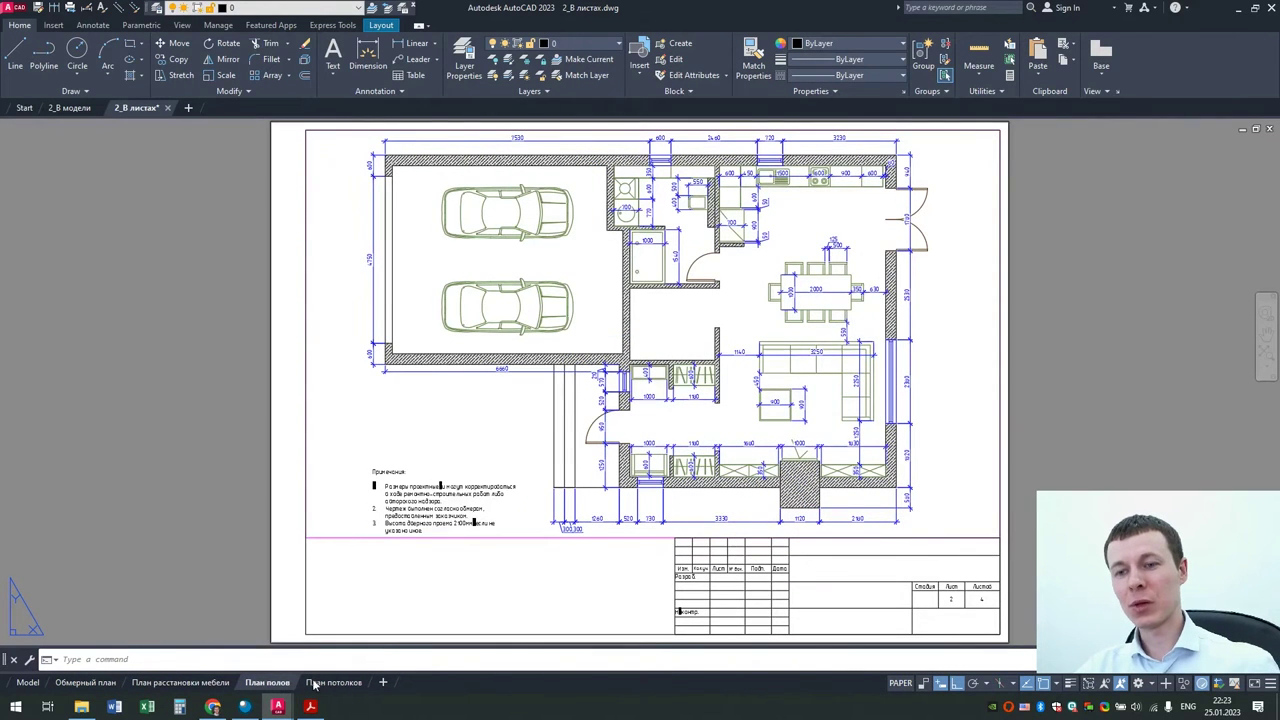
key(ctrl+Page_Up)
key(ctrl+Page_Up)
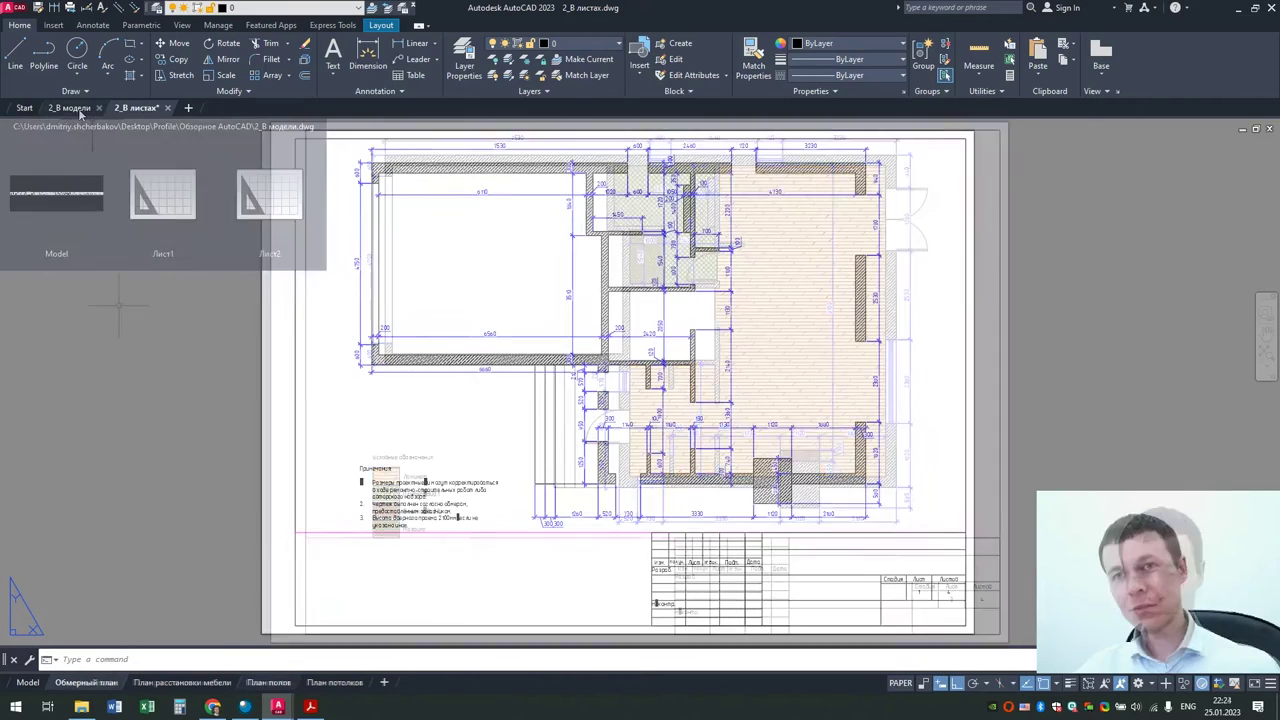
click(72, 108)
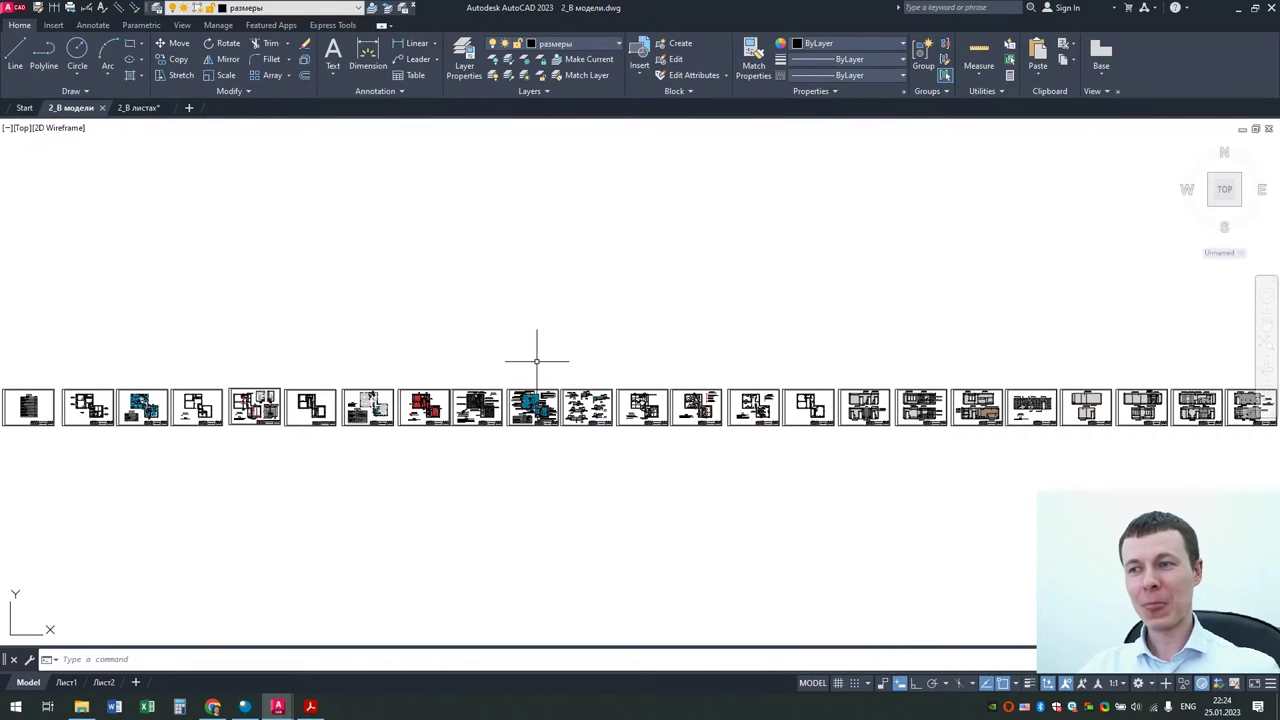
scroll(539, 364, down, 2)
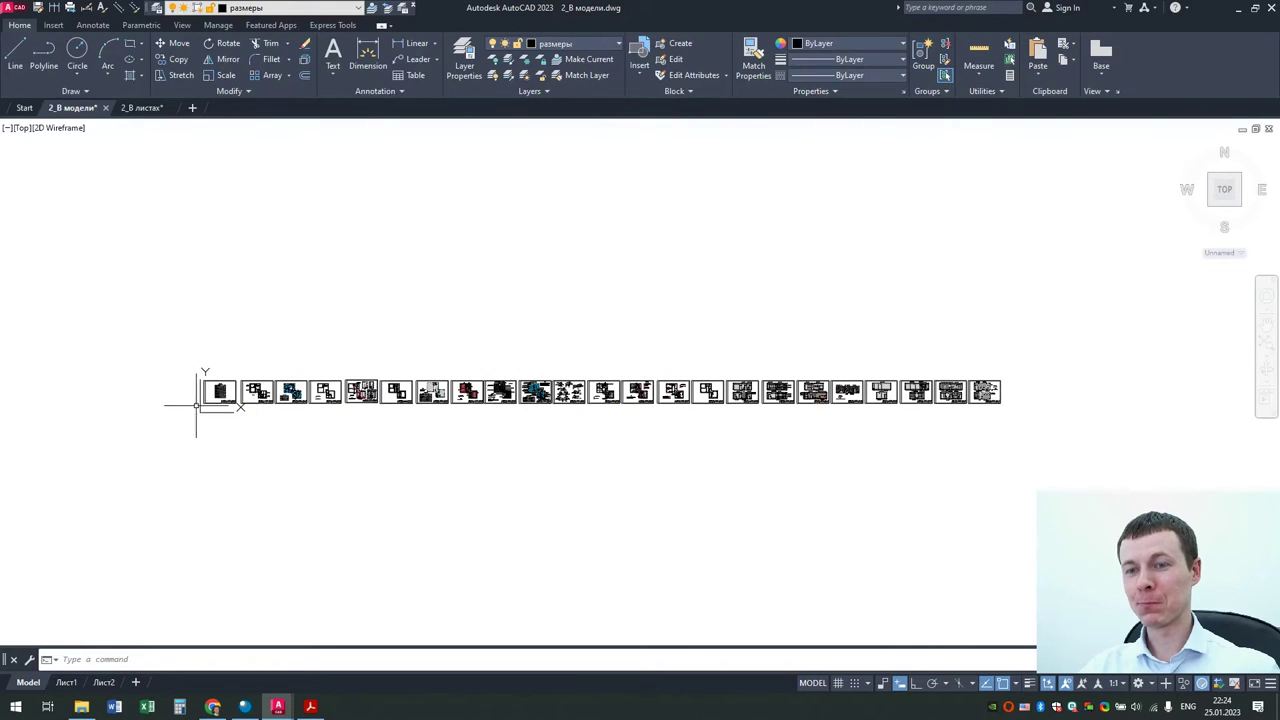
scroll(188, 402, up, 2)
scroll(188, 402, up, 2)
scroll(188, 402, up, 2)
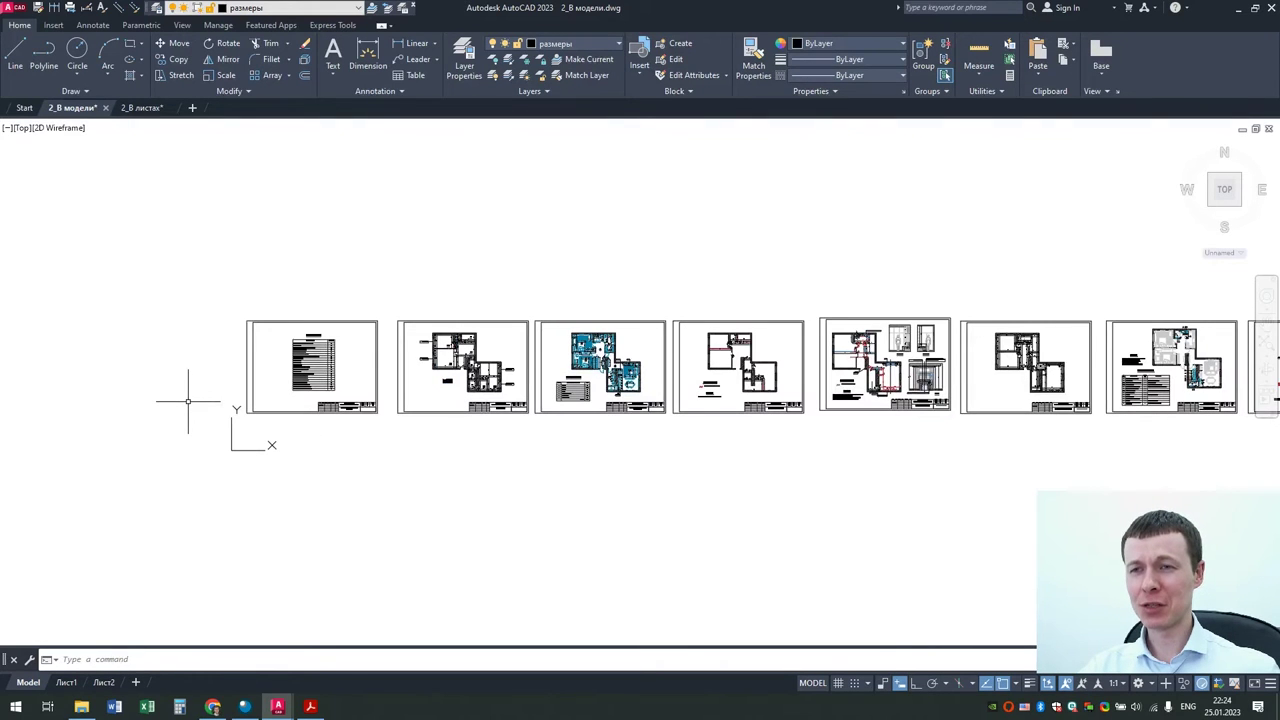
scroll(299, 383, up, 2)
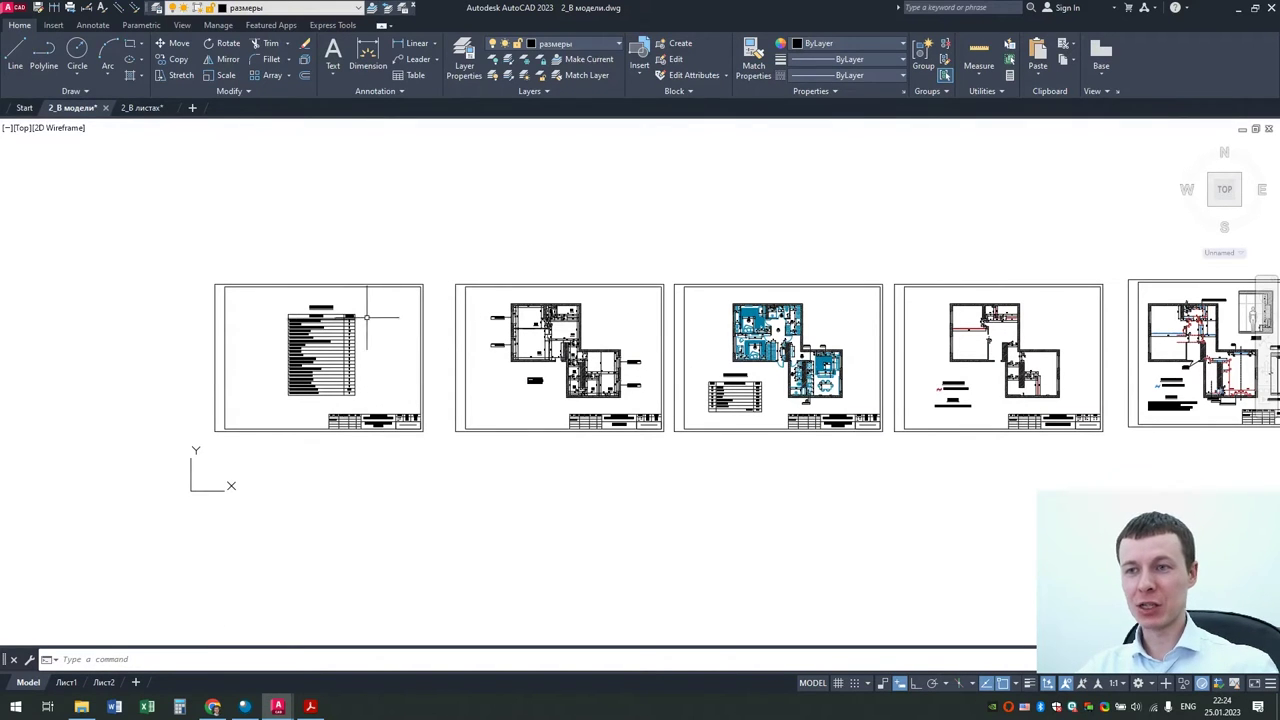
scroll(490, 334, down, 2)
scroll(475, 337, up, 2)
middle_drag(643, 337, 391, 340)
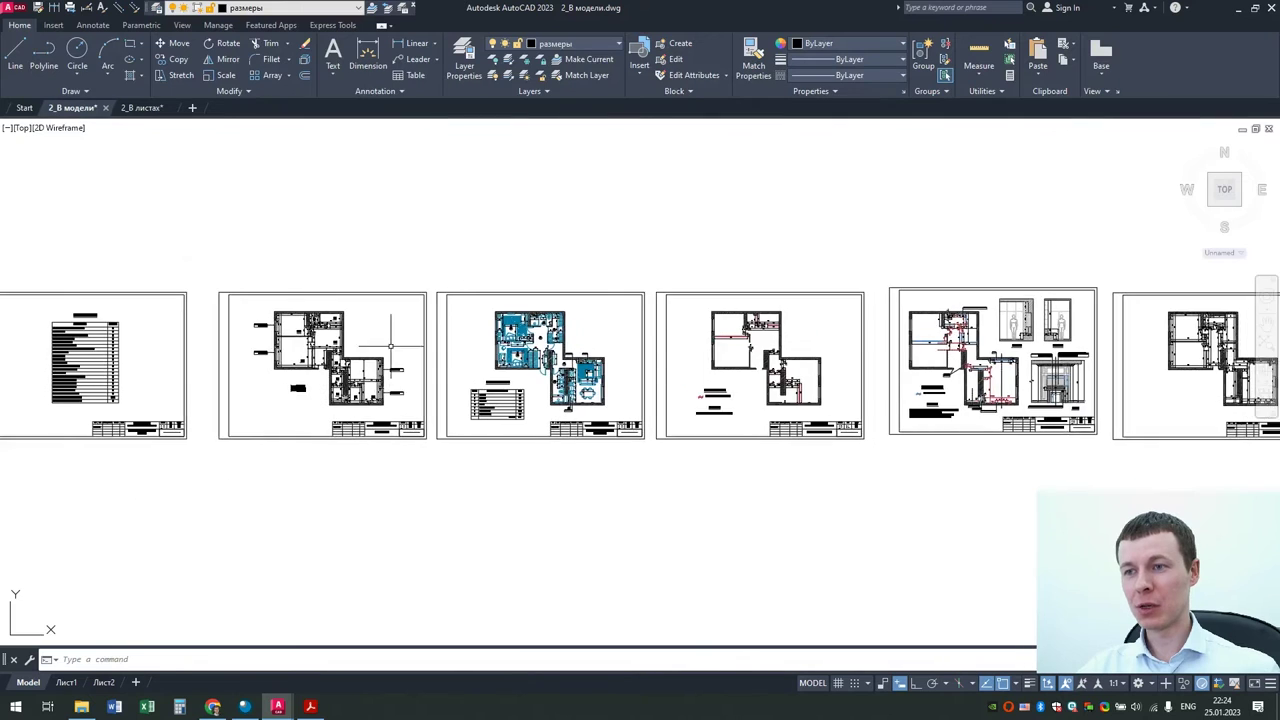
scroll(388, 432, up, 4)
scroll(470, 393, down, 2)
middle_drag(470, 393, 333, 393)
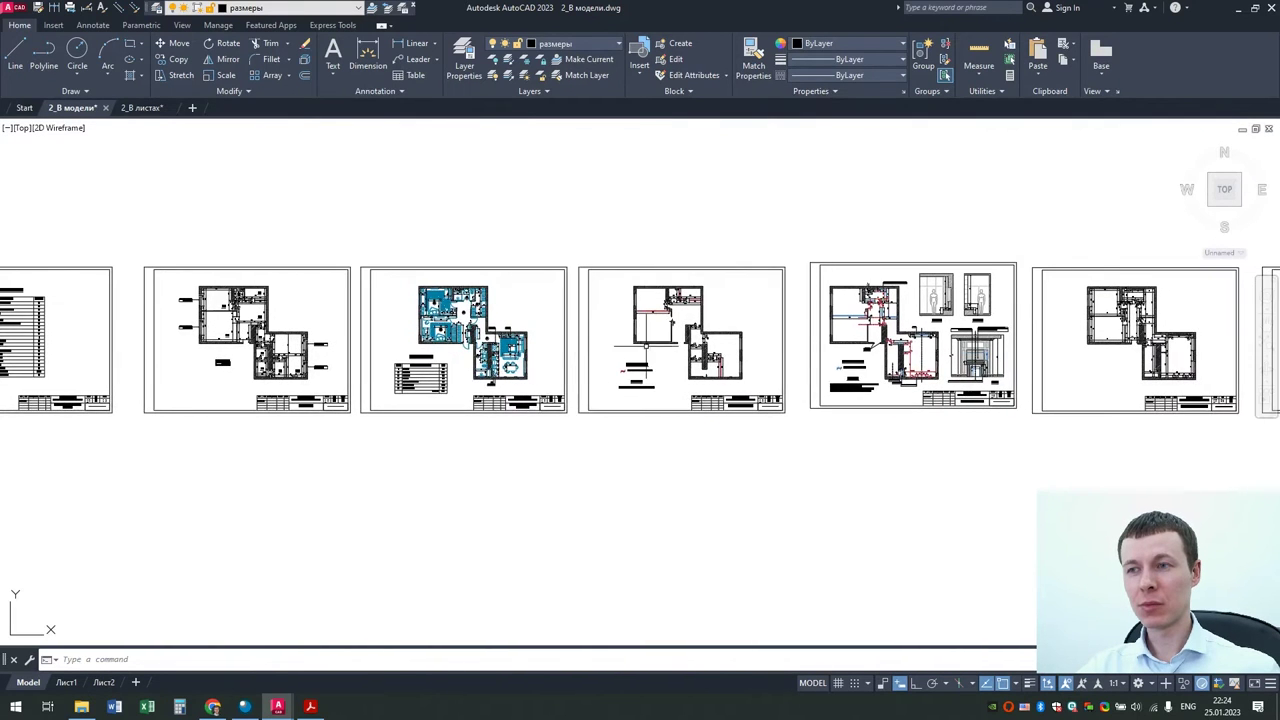
scroll(491, 476, up, 3)
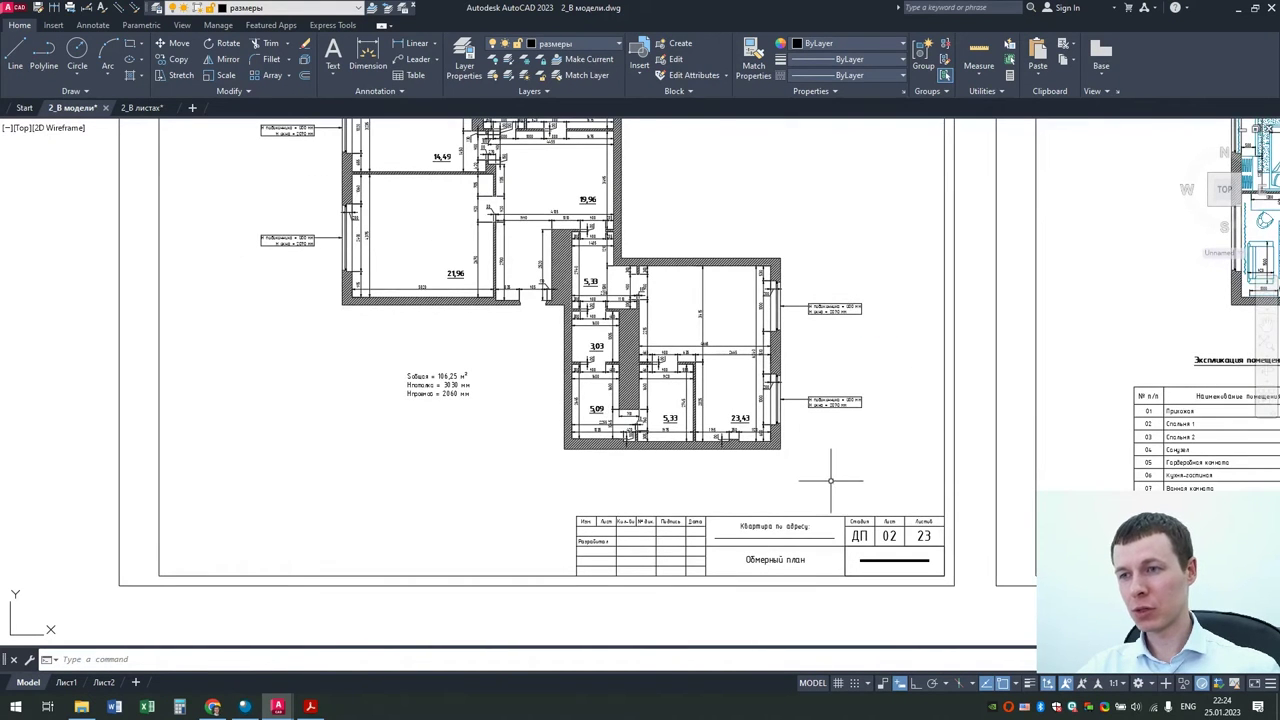
middle_drag(827, 395, 182, 402)
middle_drag(641, 429, 341, 415)
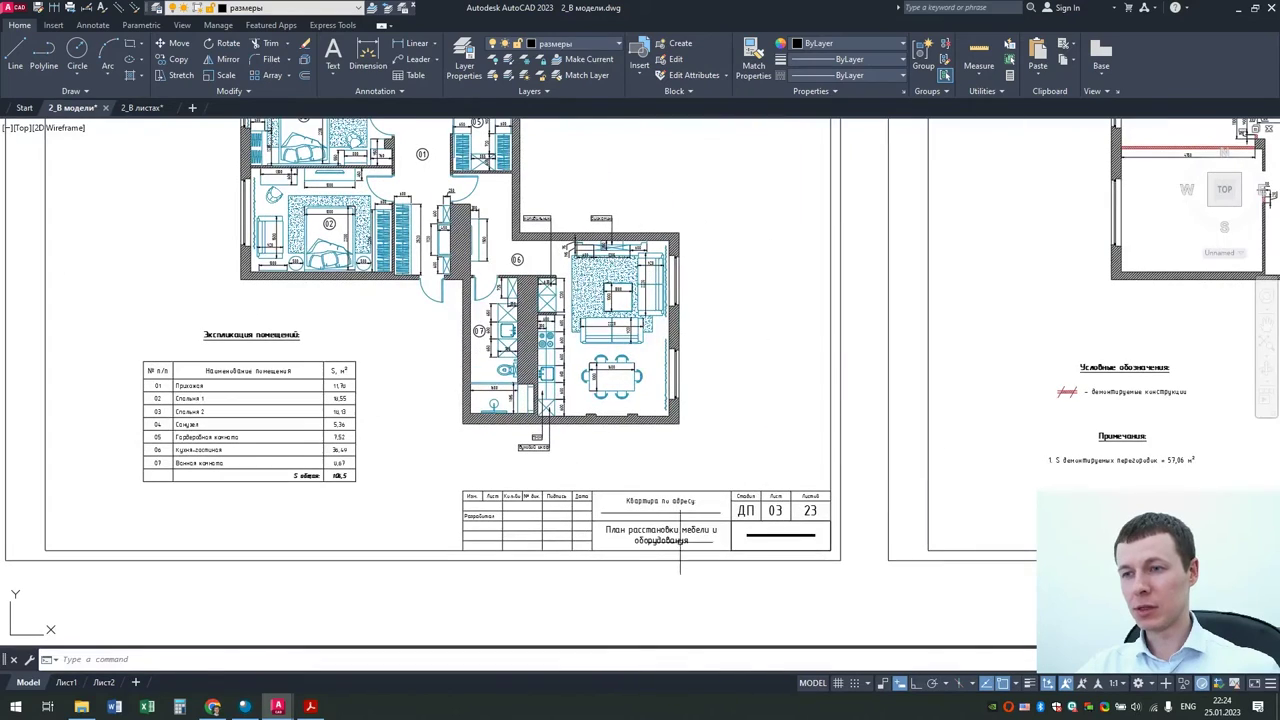
middle_drag(755, 386, 59, 415)
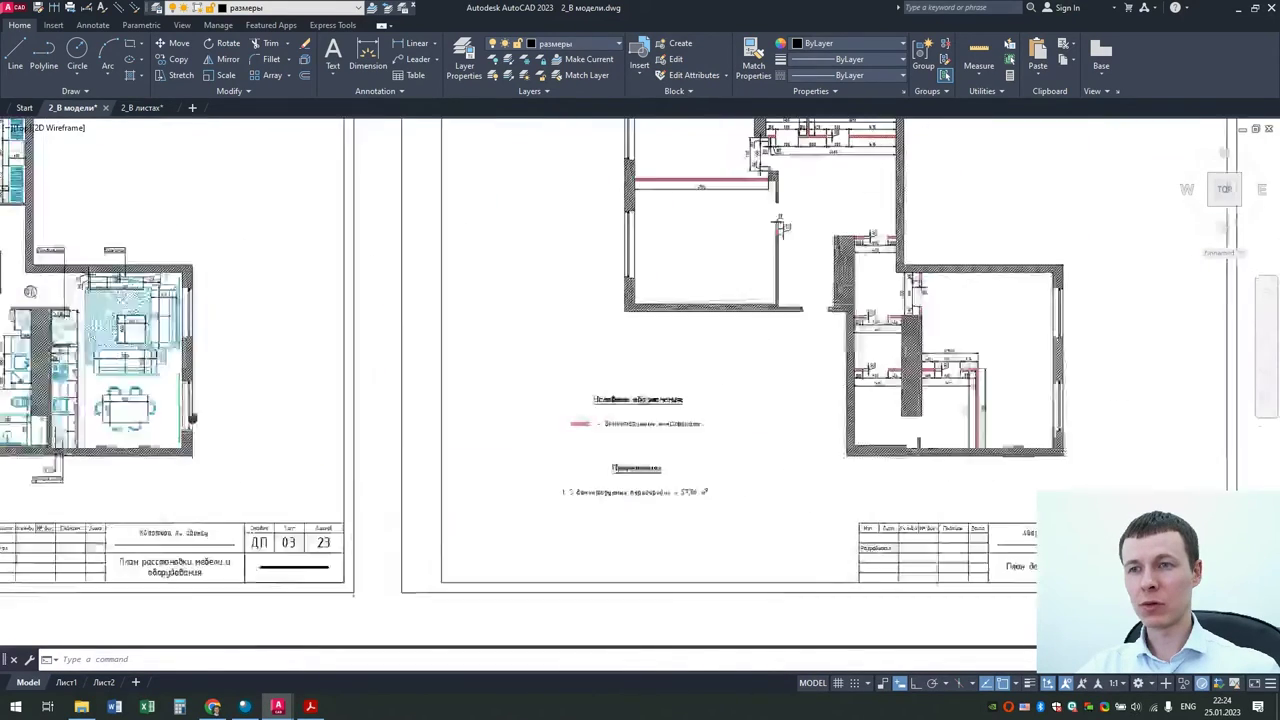
middle_drag(849, 472, 31, 470)
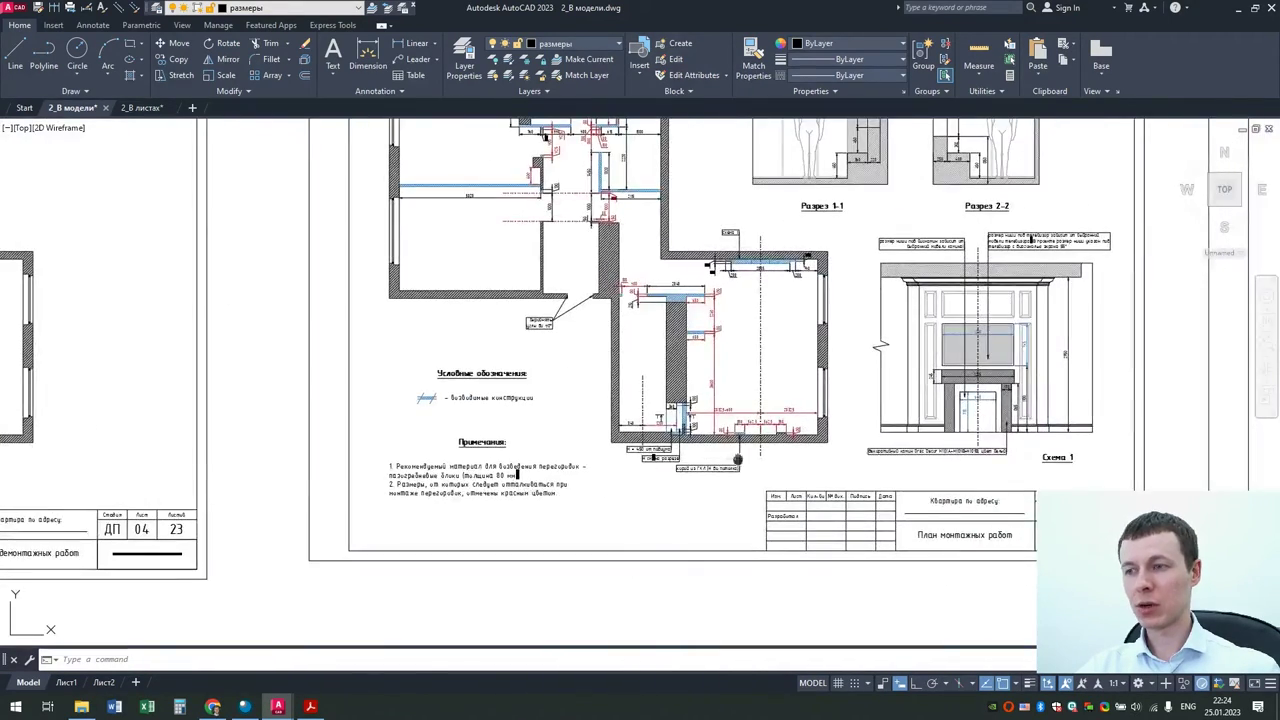
middle_drag(700, 460, 300, 460)
middle_drag(560, 477, 69, 477)
scroll(449, 474, down, 1)
scroll(449, 474, down, 4)
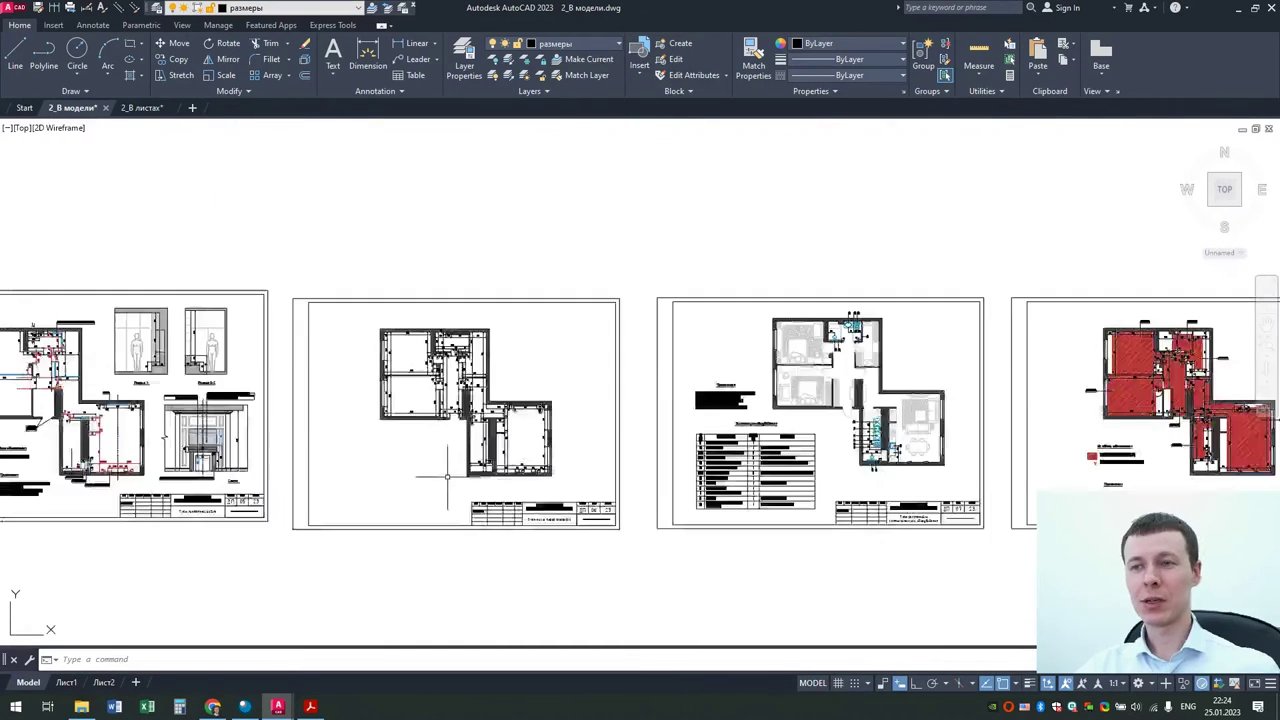
scroll(449, 474, down, 2)
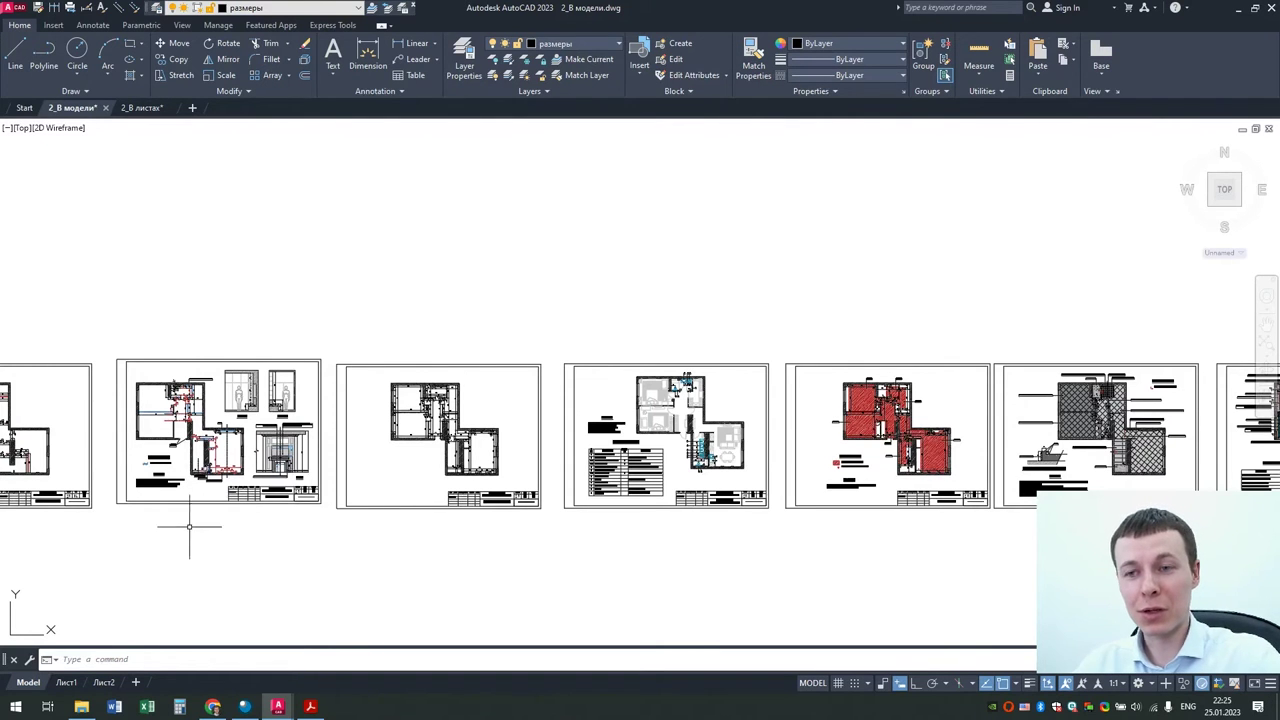
Step: Pan and zoom along the model-space row of sheets to line up the floor-plan sheets
scroll(191, 520, down, 3)
middle_drag(234, 491, 352, 495)
scroll(352, 495, up, 6)
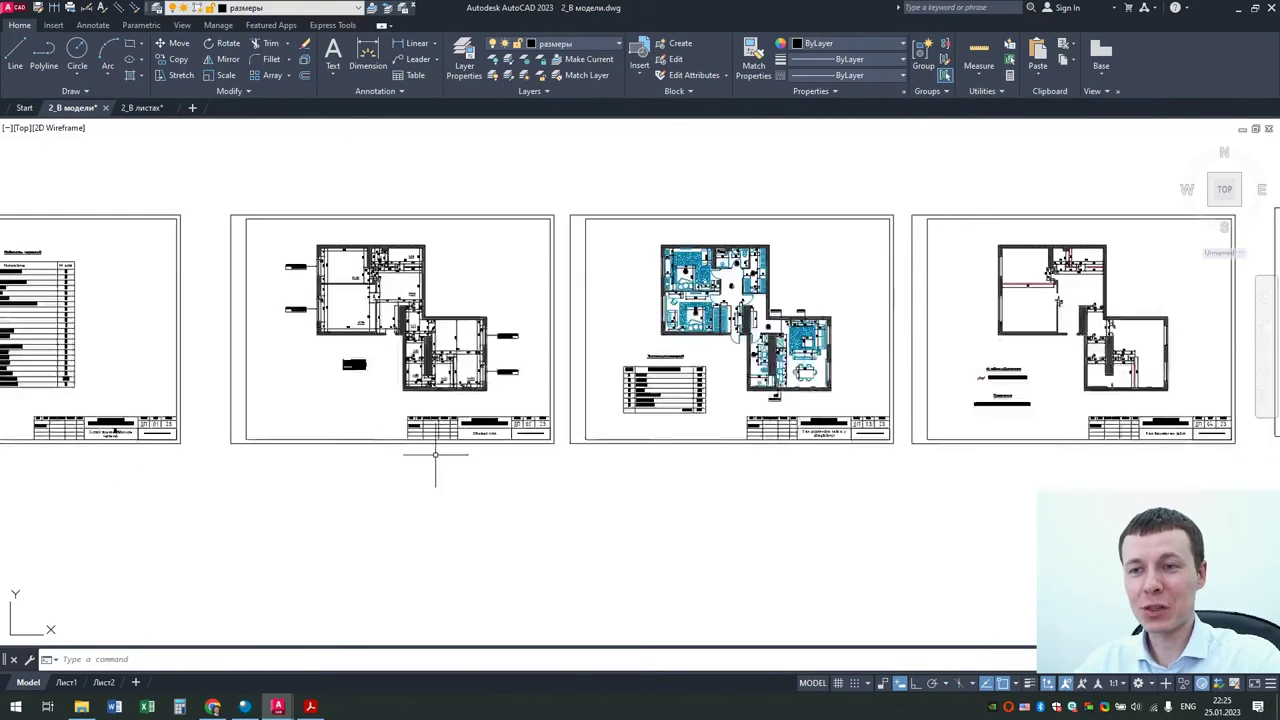
scroll(437, 443, up, 2)
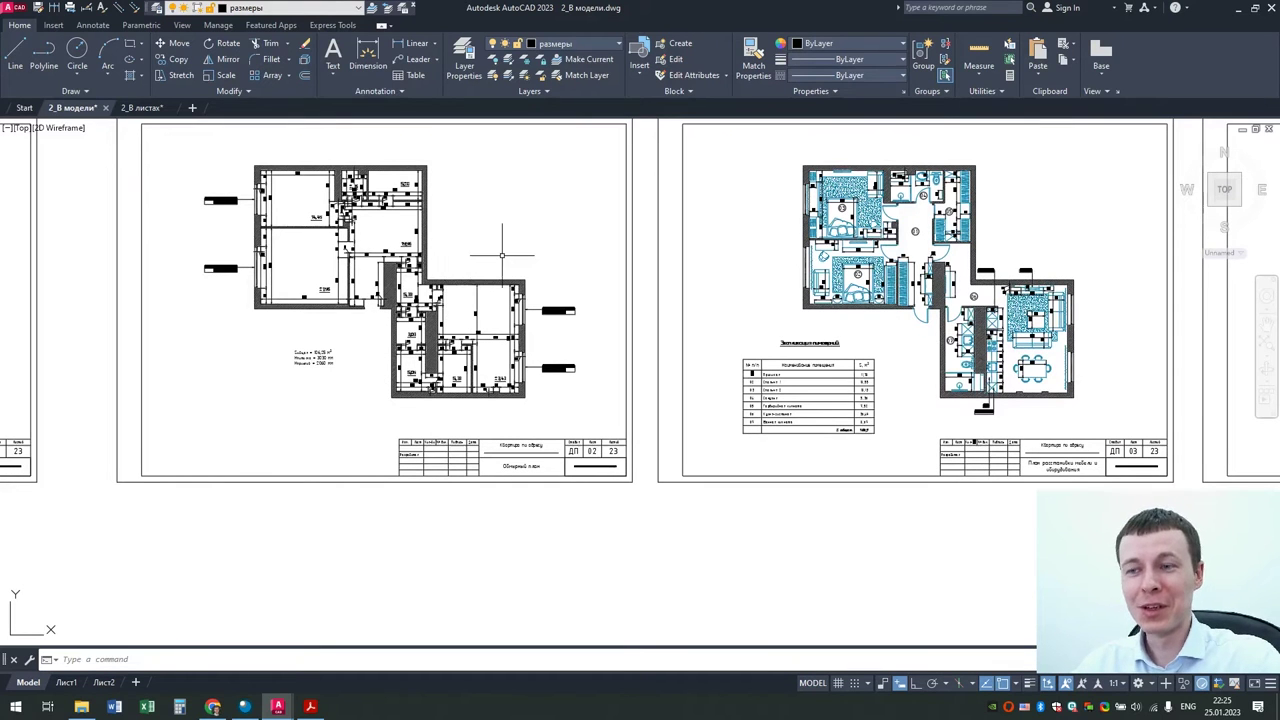
middle_drag(502, 255, 486, 335)
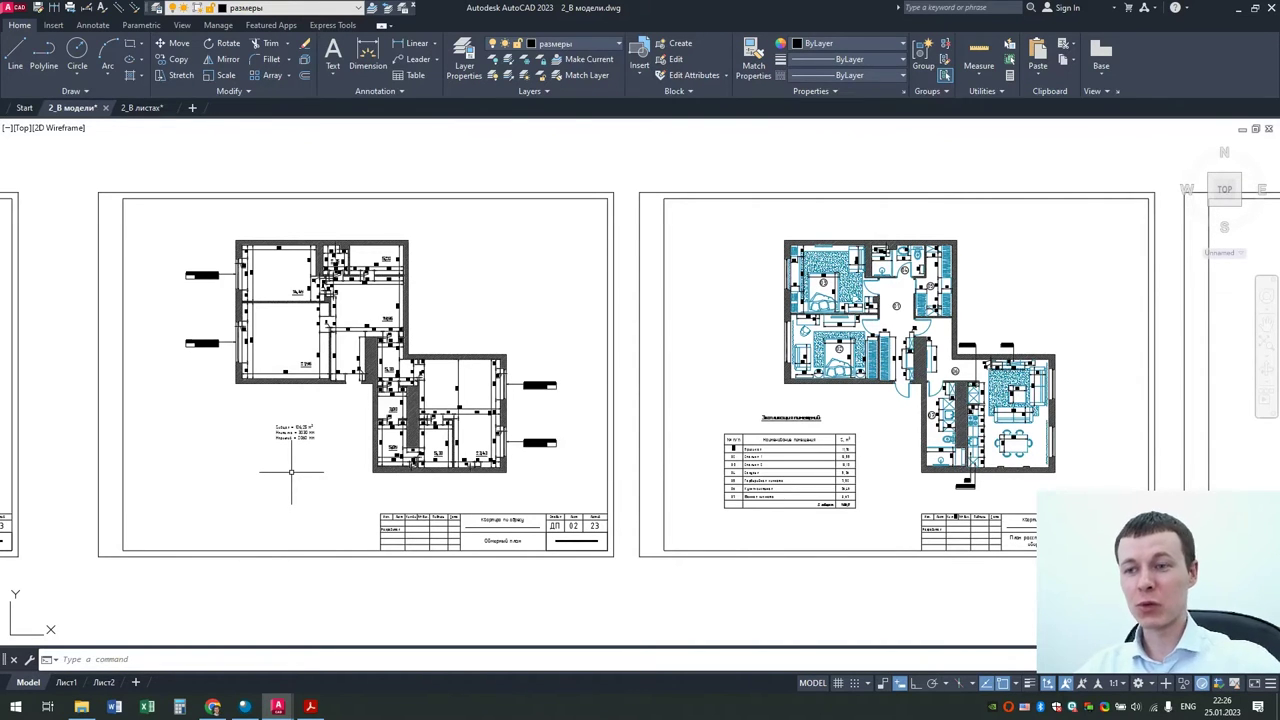
scroll(300, 468, down, 3)
scroll(370, 466, down, 2)
middle_drag(733, 452, 438, 452)
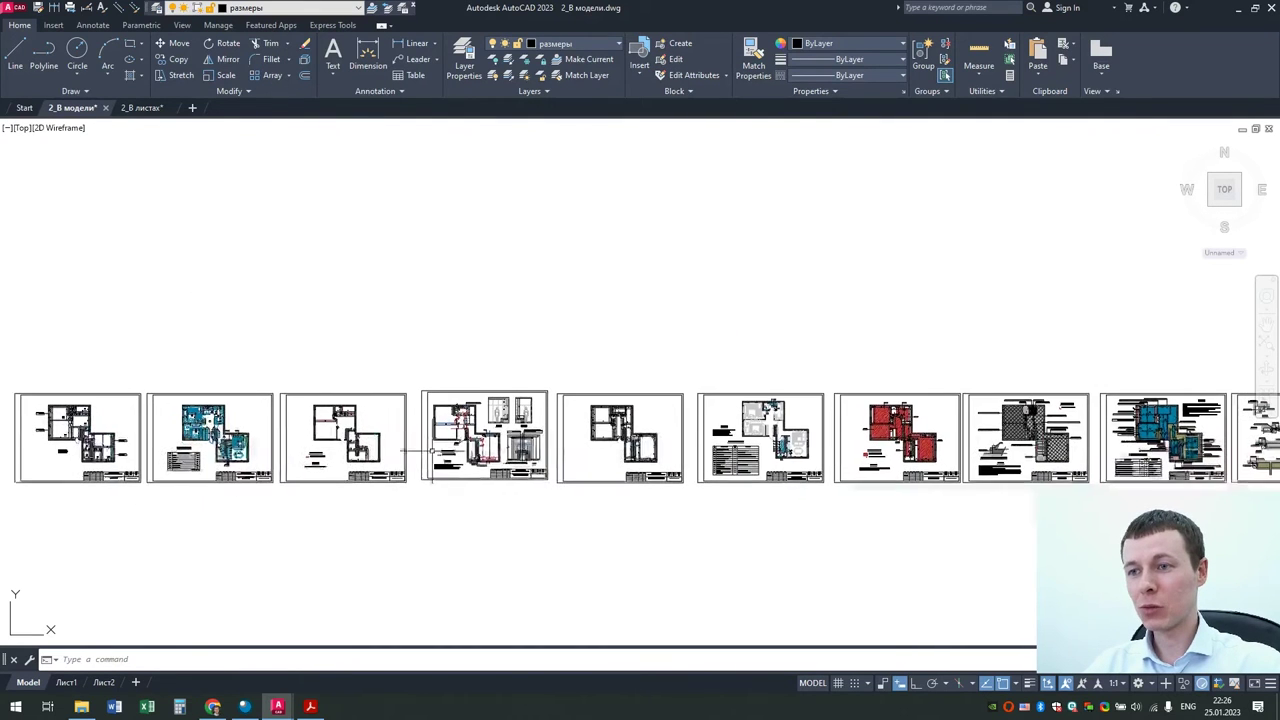
scroll(86, 433, up, 3)
middle_drag(37, 437, 114, 437)
scroll(8, 430, up, 4)
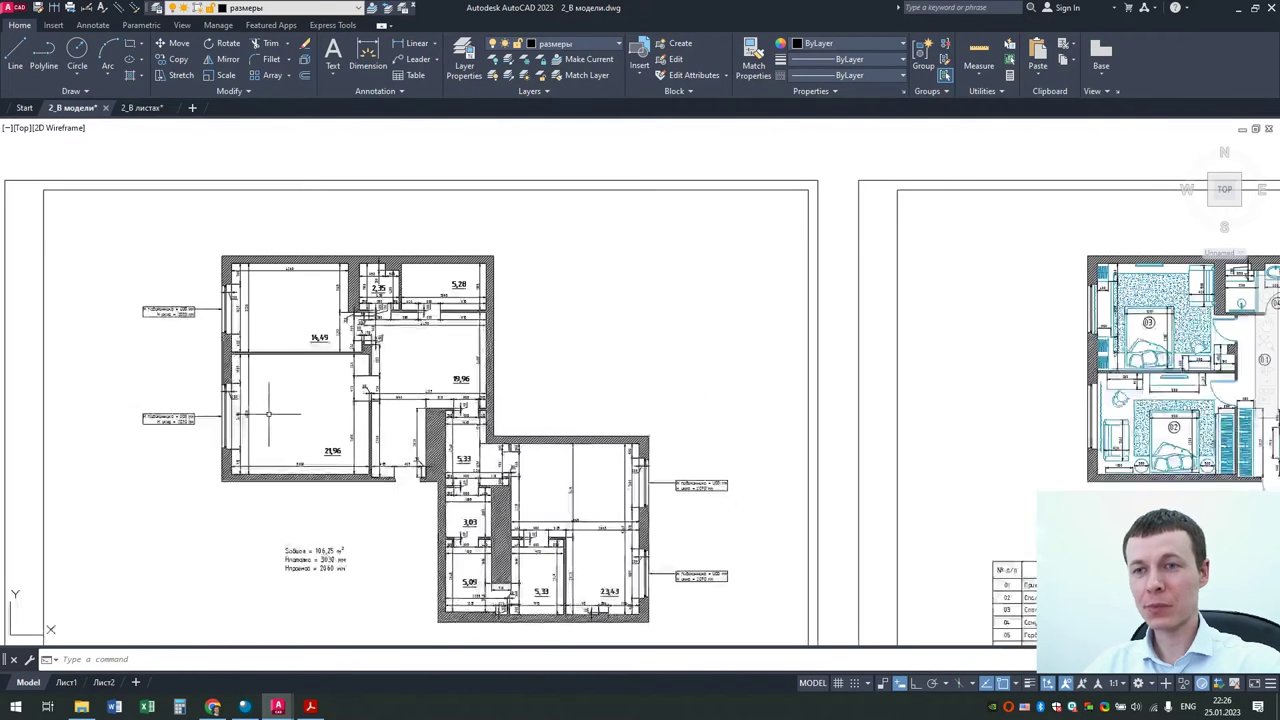
scroll(405, 474, down, 1)
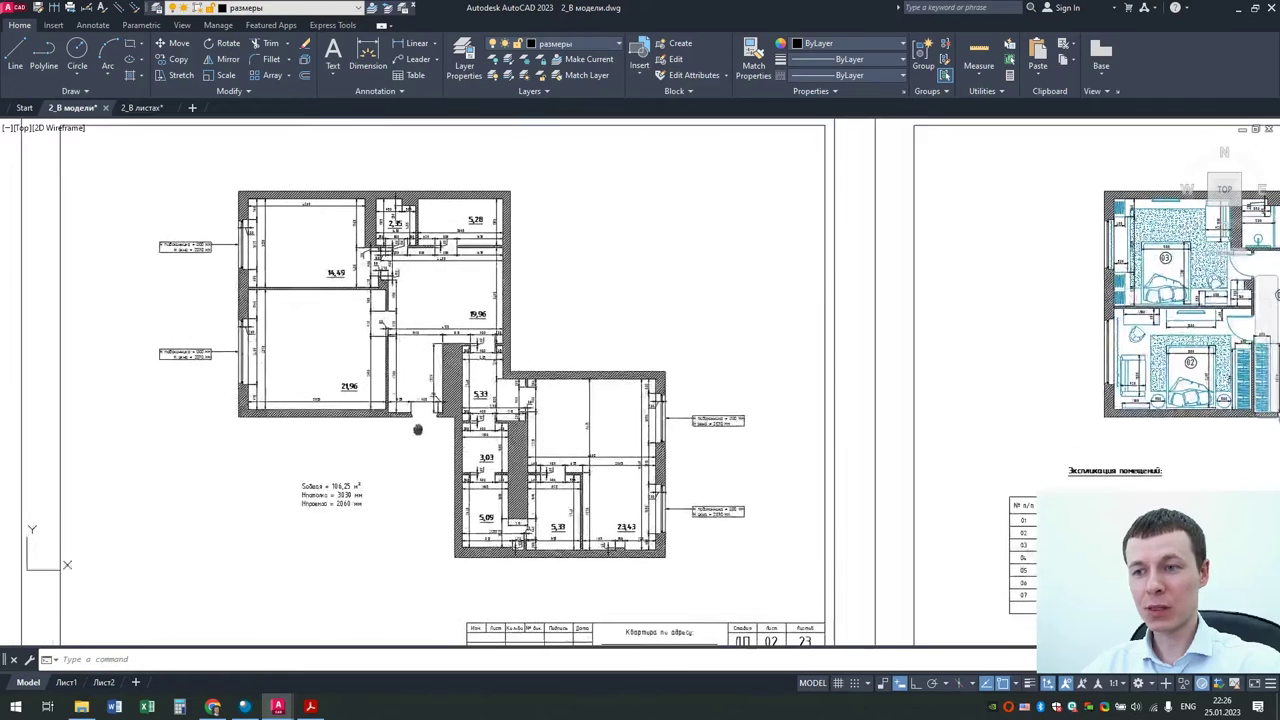
scroll(420, 440, down, 3)
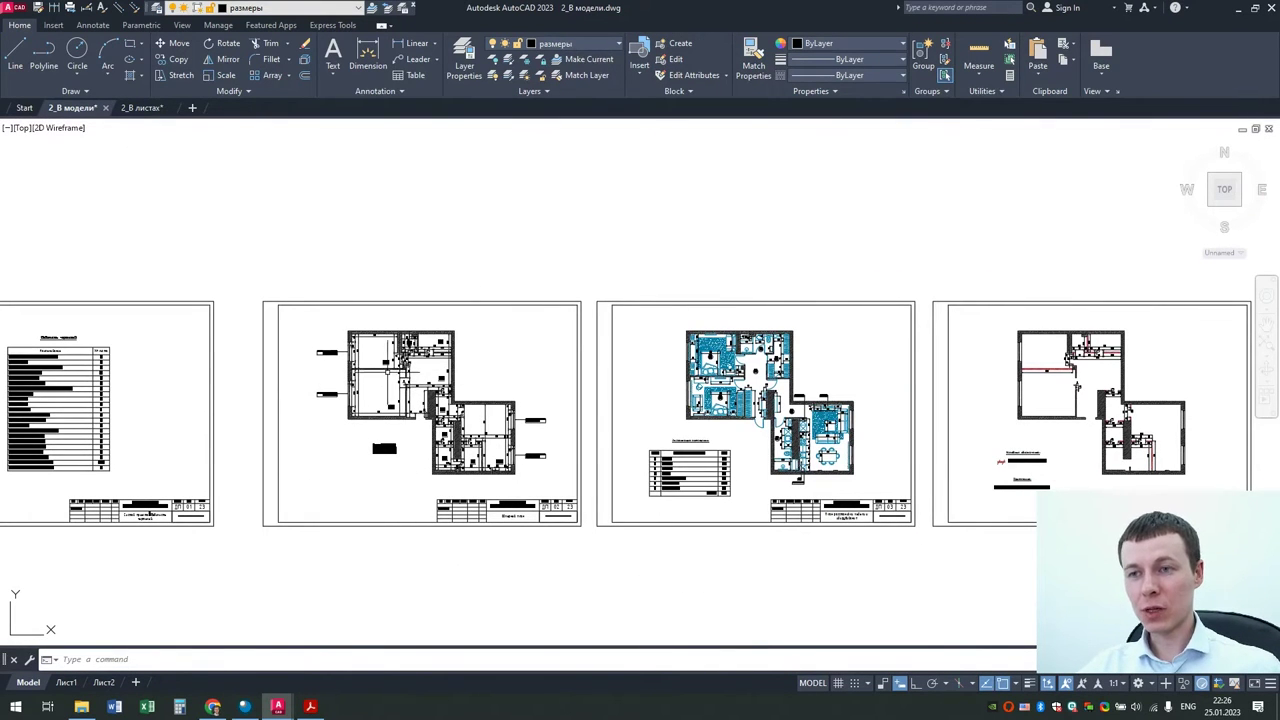
scroll(441, 385, up, 2)
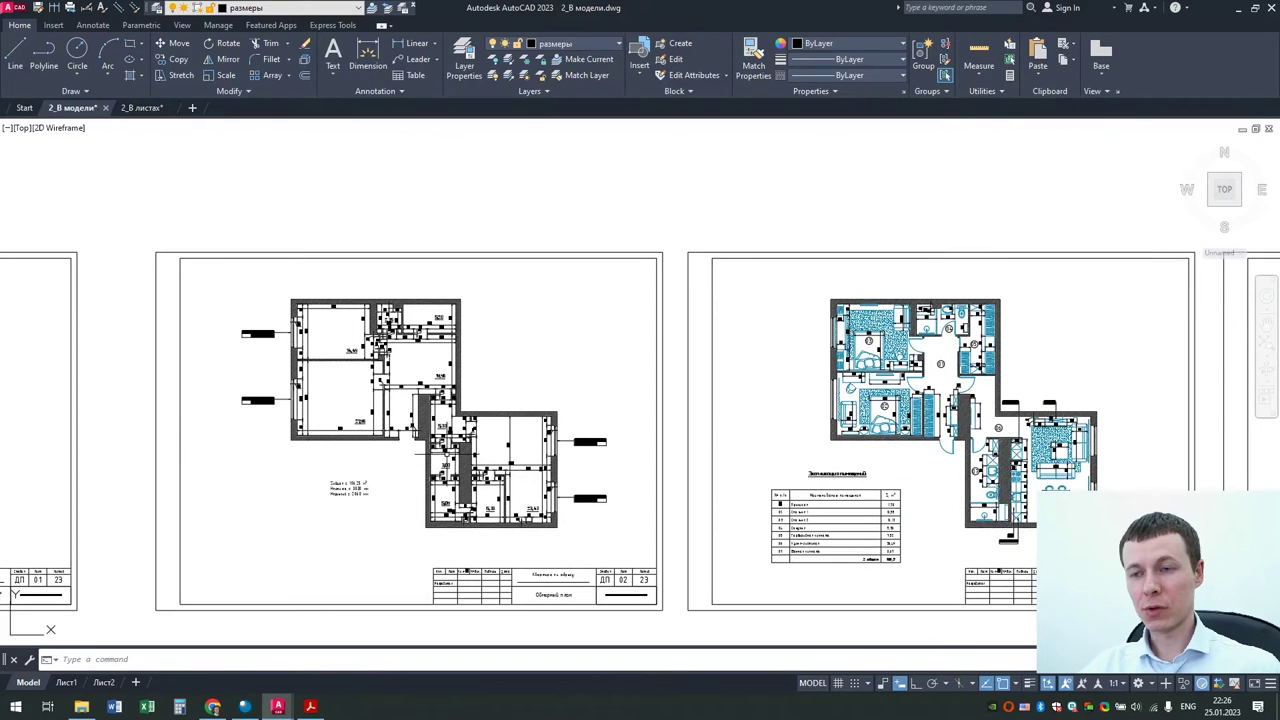
Step: Pan across sheets ДП 04 to ДП 07, then zoom into the measured plan around rooms 14,49 and 21,96
middle_drag(777, 409, 452, 410)
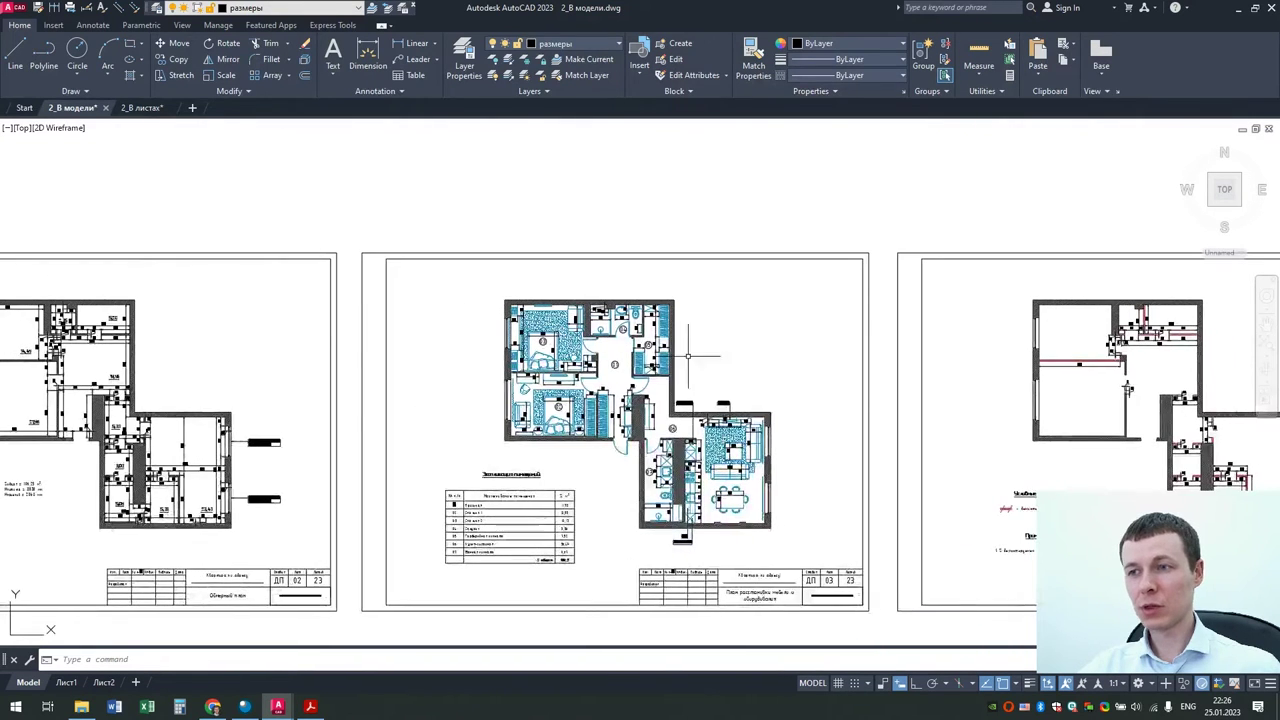
mouse_move(800, 410)
middle_down()
mouse_move(290, 405)
mouse_move(450, 410)
mouse_move(300, 410)
mouse_move(330, 410)
middle_up()
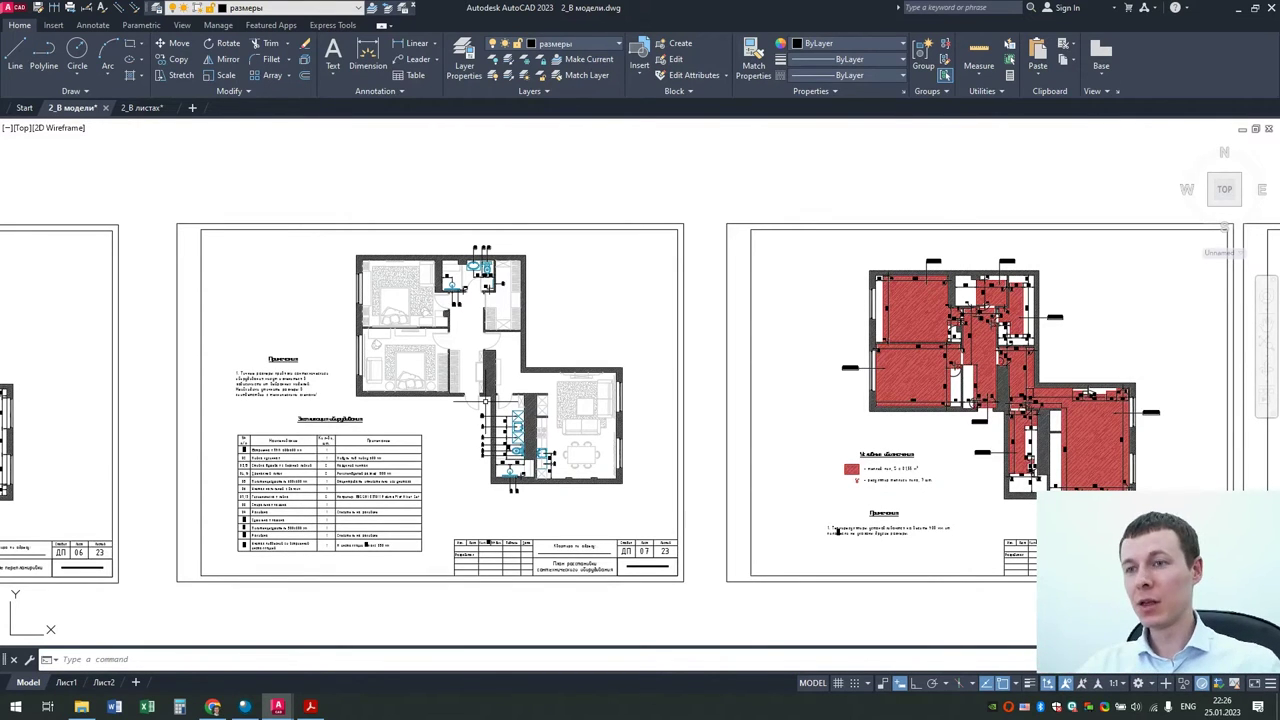
middle_drag(268, 392, 408, 392)
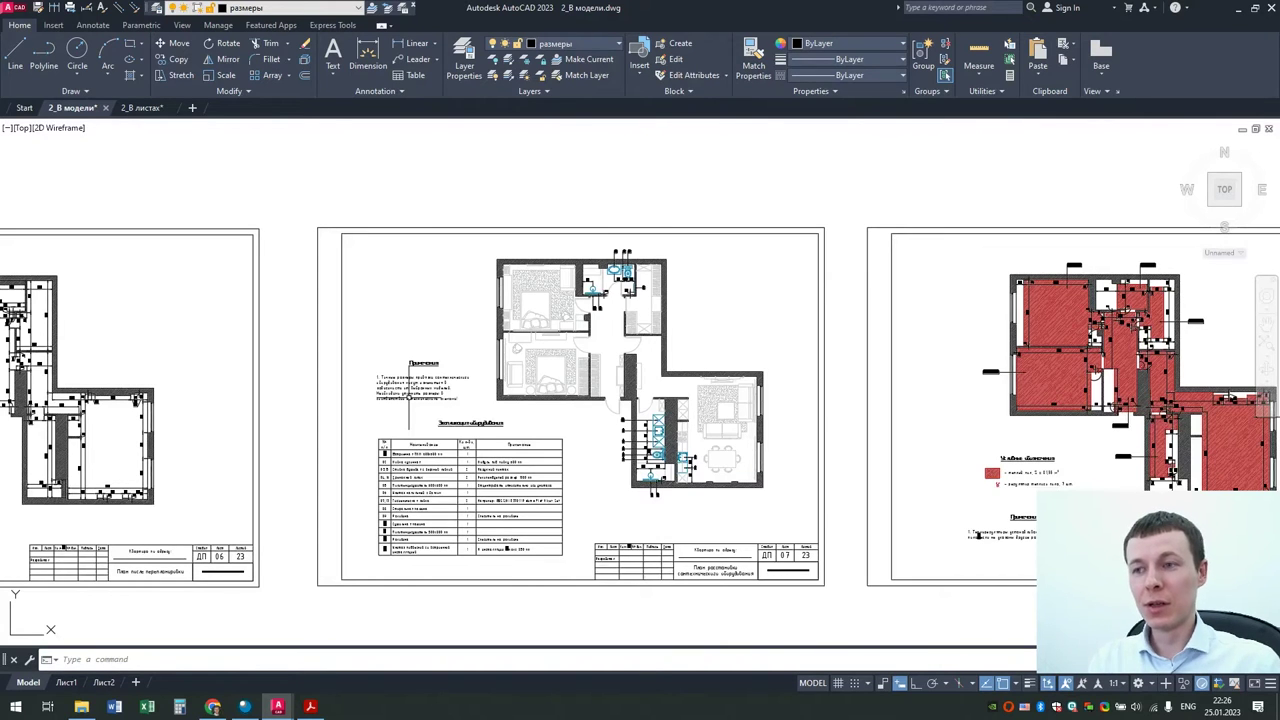
scroll(410, 398, down, 4)
scroll(410, 398, down, 2)
scroll(410, 398, down, 2)
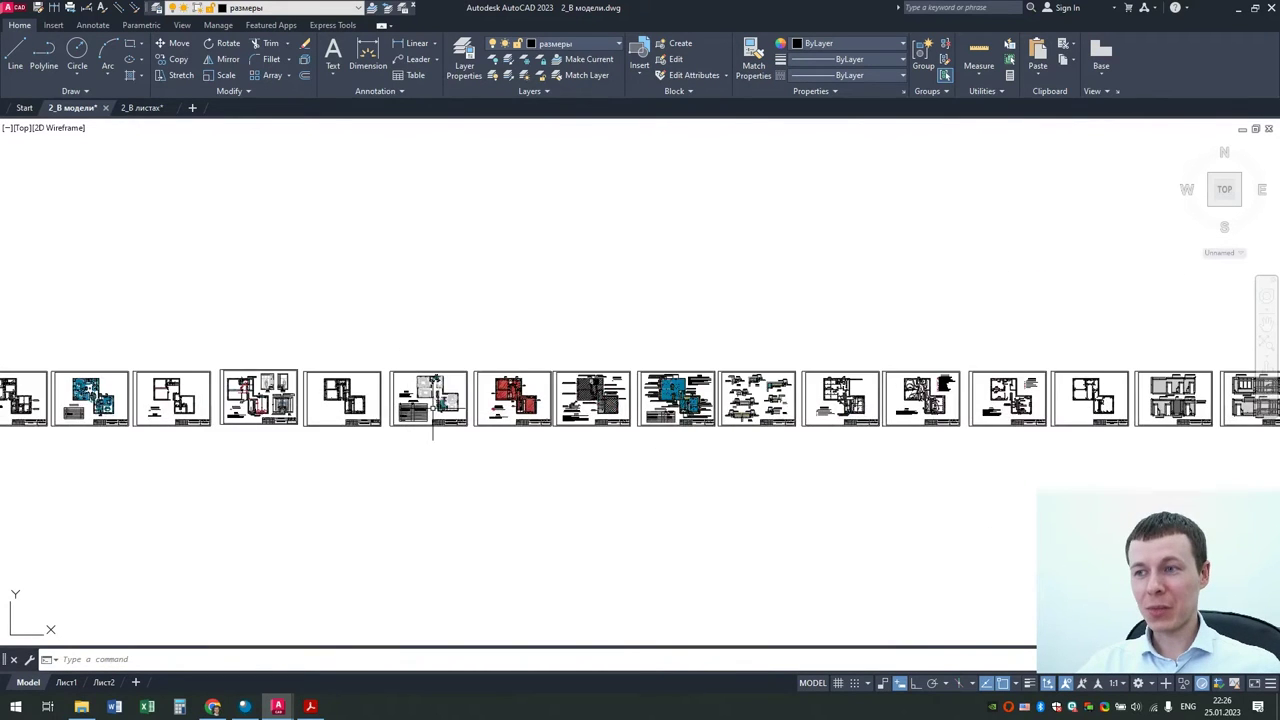
scroll(433, 400, down, 2)
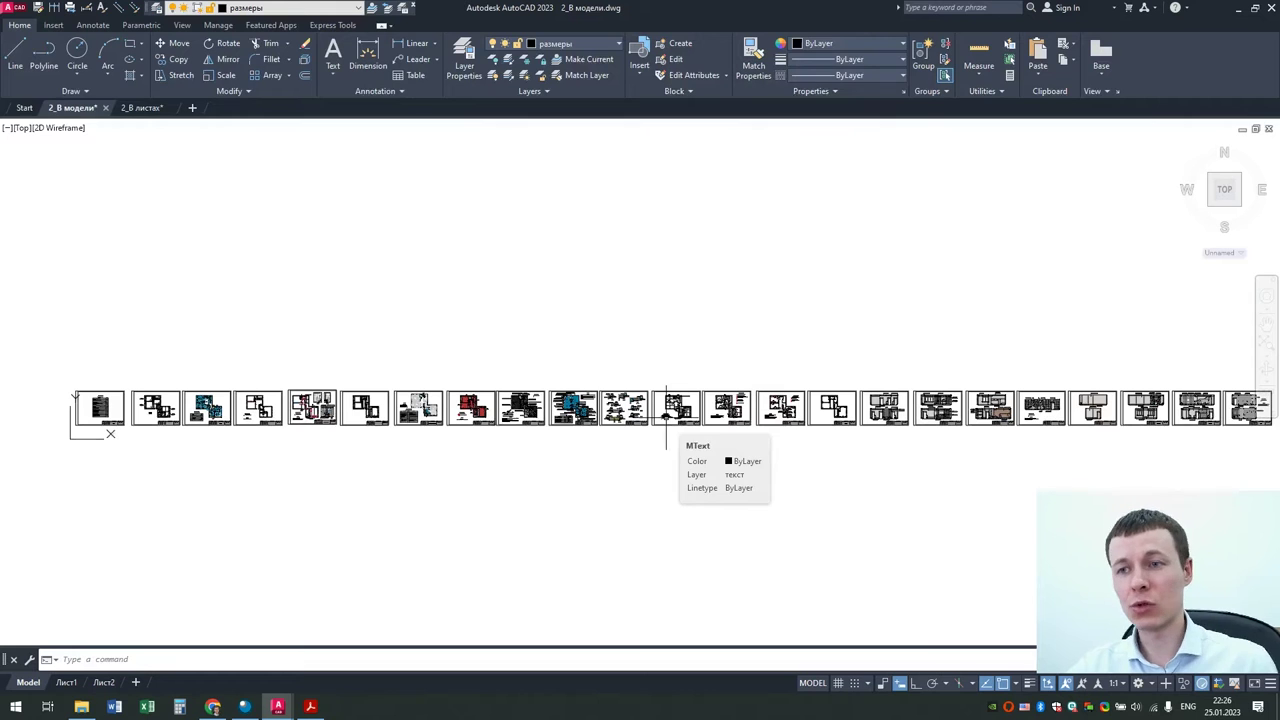
scroll(150, 408, up, 3)
scroll(150, 408, up, 3)
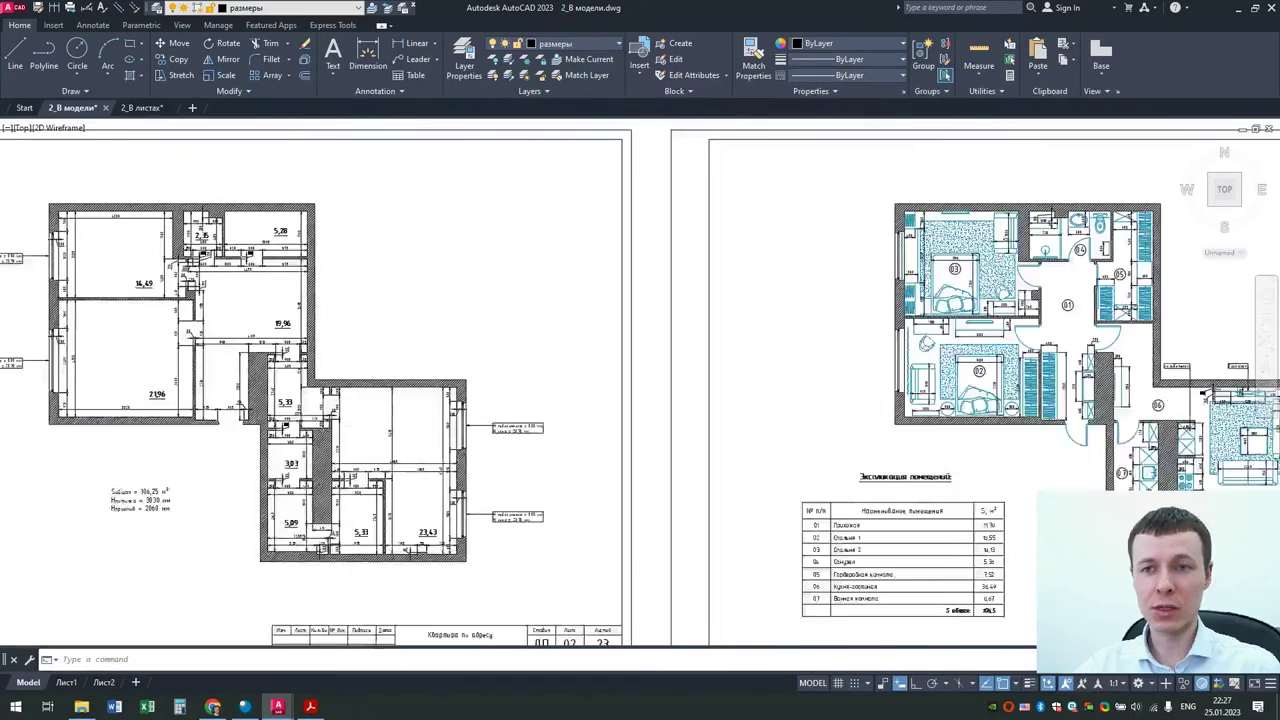
scroll(139, 348, up, 2)
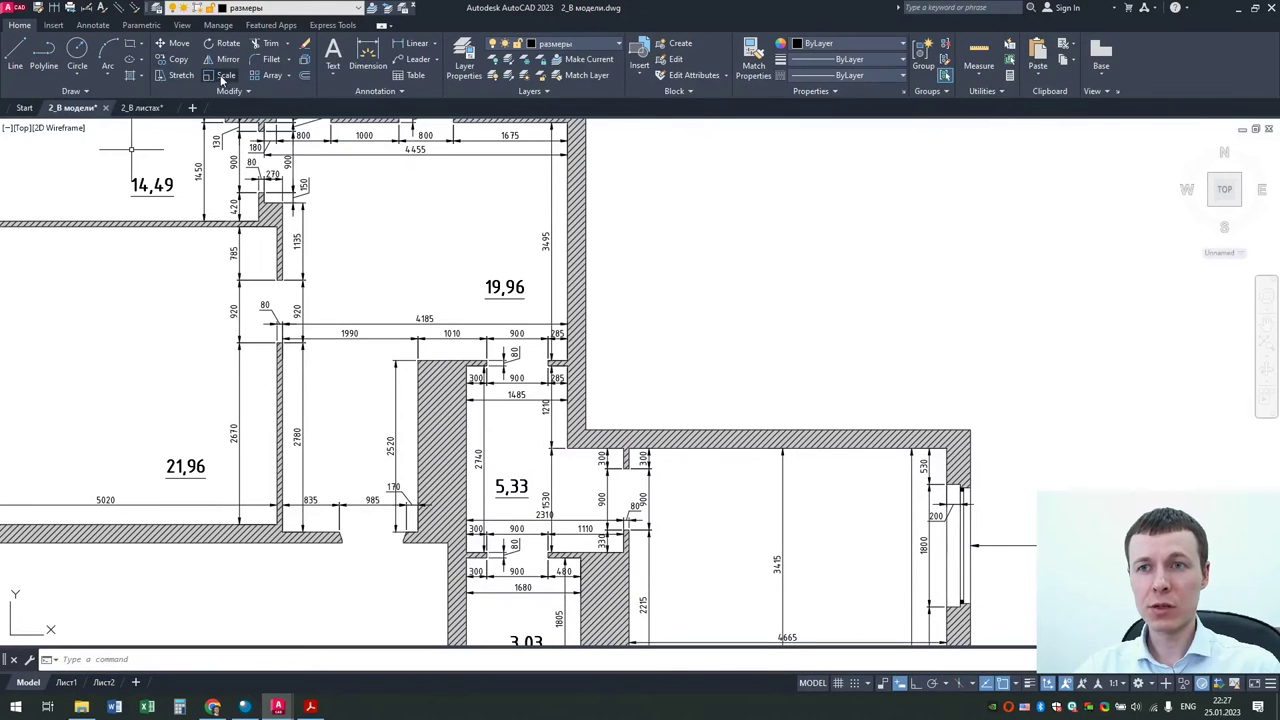
Step: Stretch the partition between rooms 21,96 and 19,96 left with Ortho, turning 1990 into 2312,96
click(180, 75)
click(250, 296)
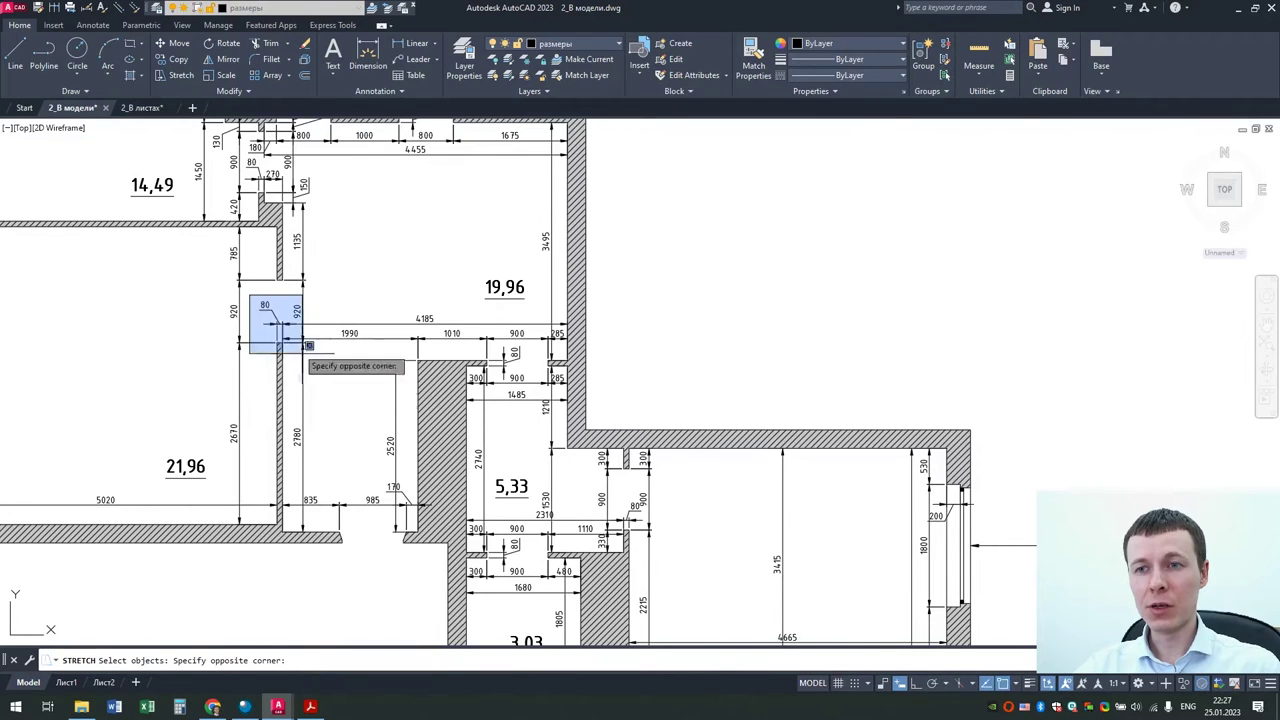
drag(308, 346, 316, 535)
click(318, 540)
key(Return)
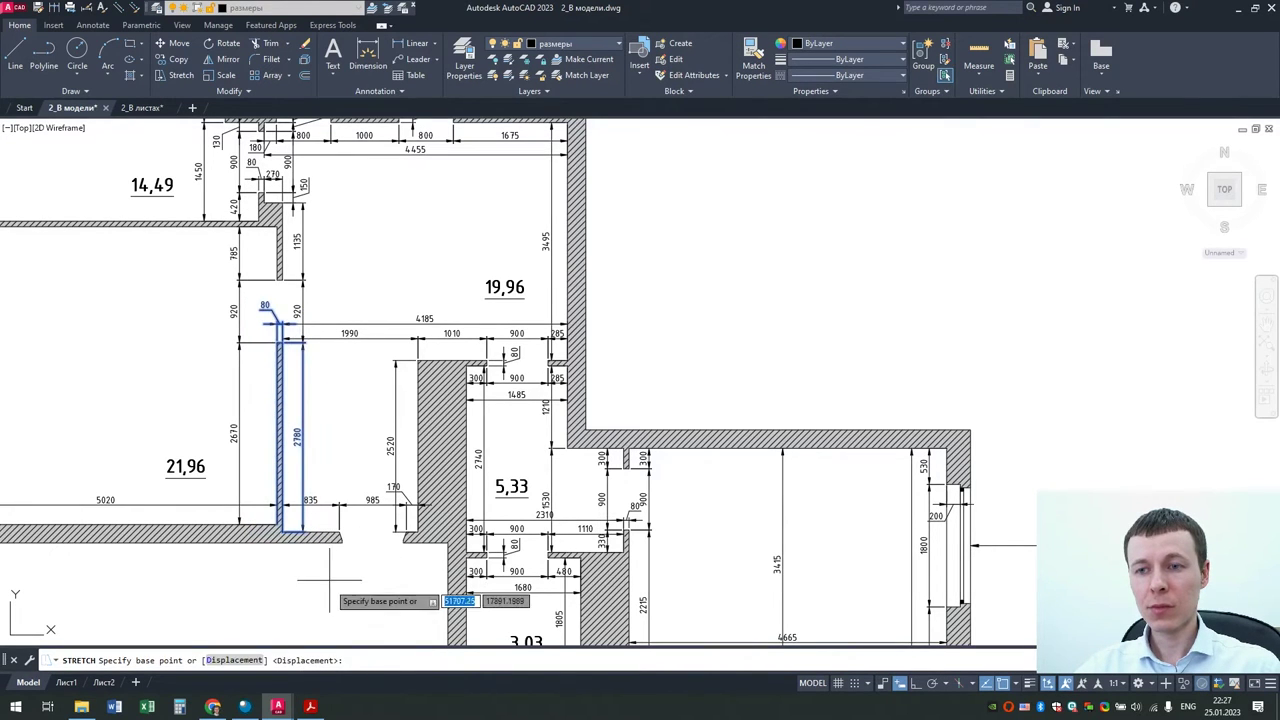
click(329, 578)
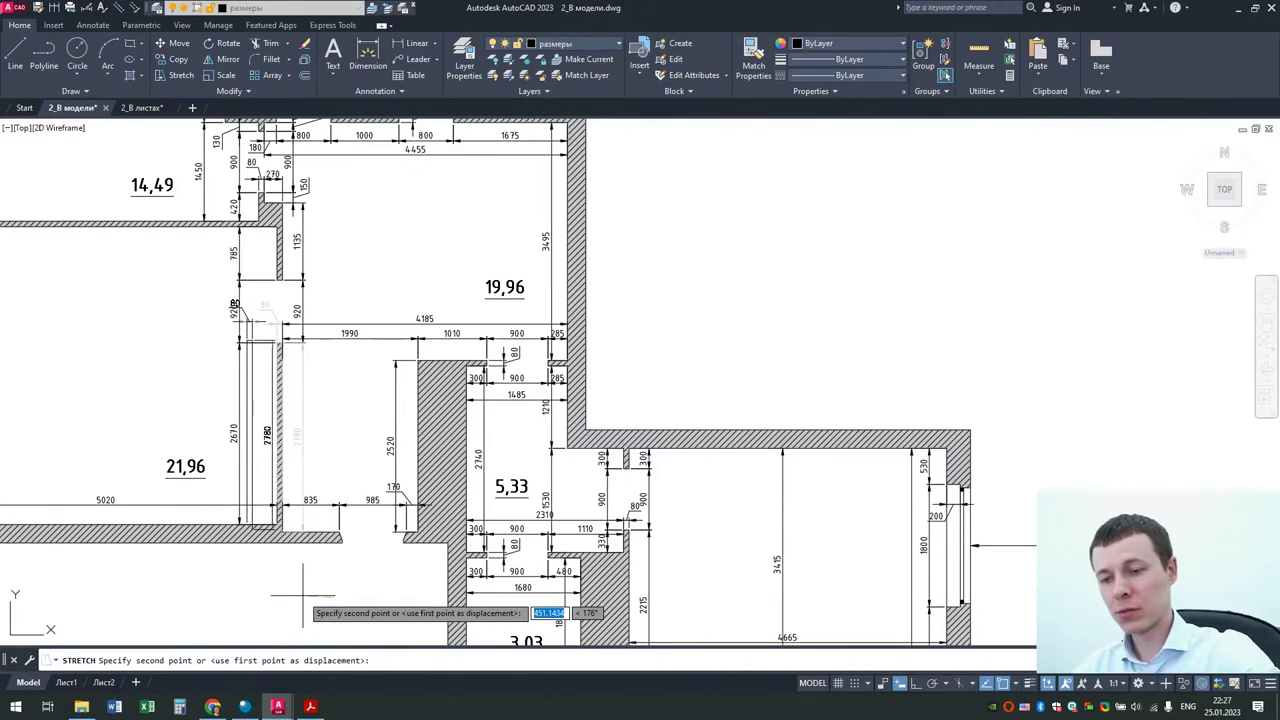
key(F8)
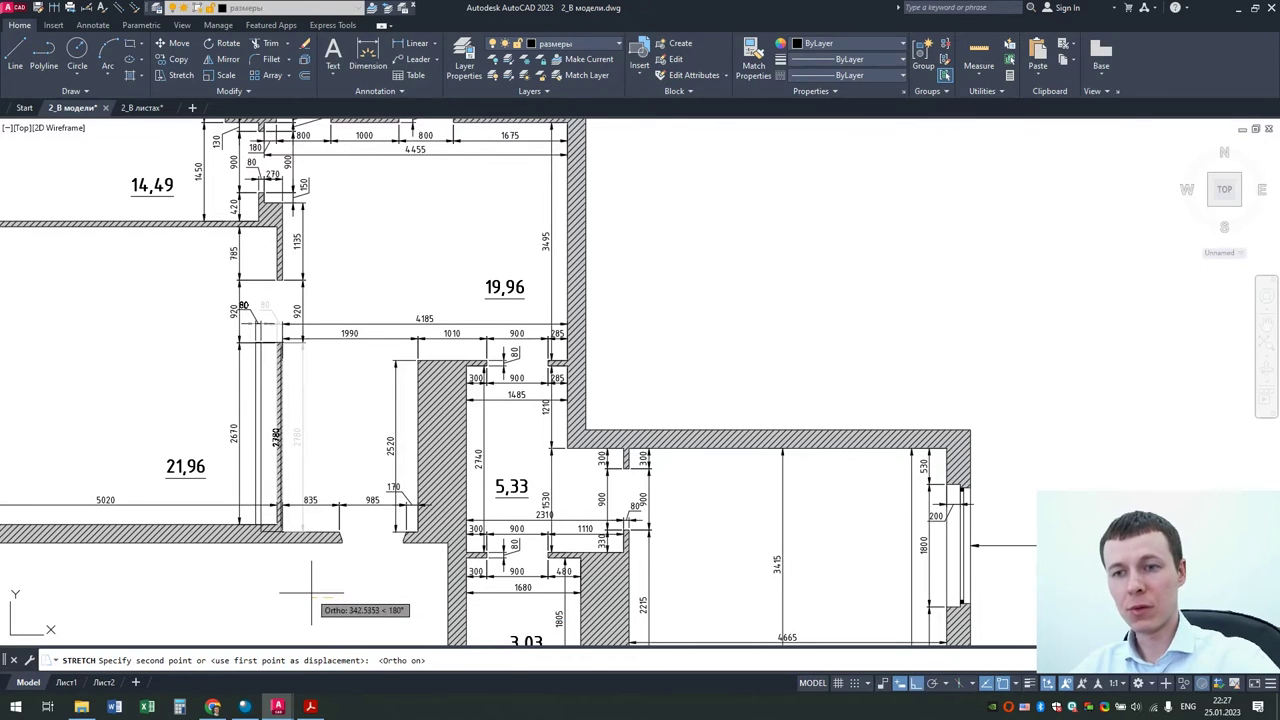
click(314, 593)
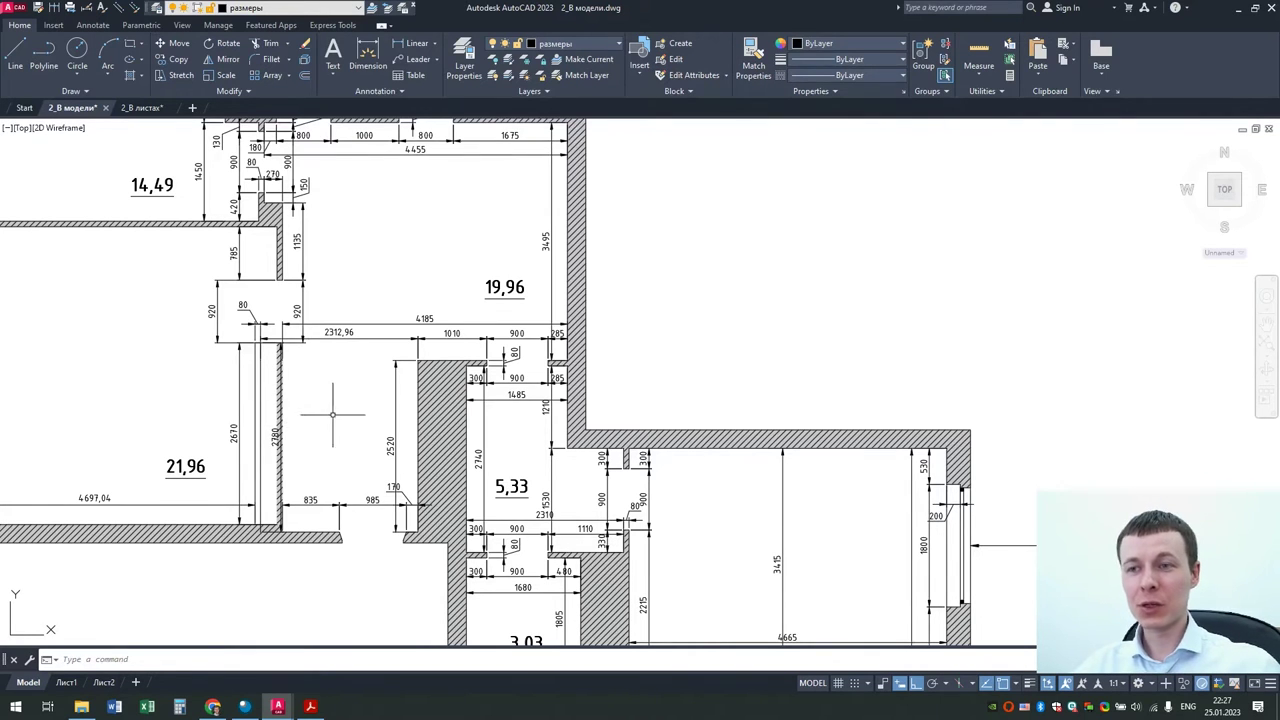
Step: Pan between the left and right apartment plans and neighbouring sheets, then zoom into the middle sheet's plan
scroll(337, 409, down, 4)
scroll(560, 412, down, 2)
scroll(614, 409, up, 3)
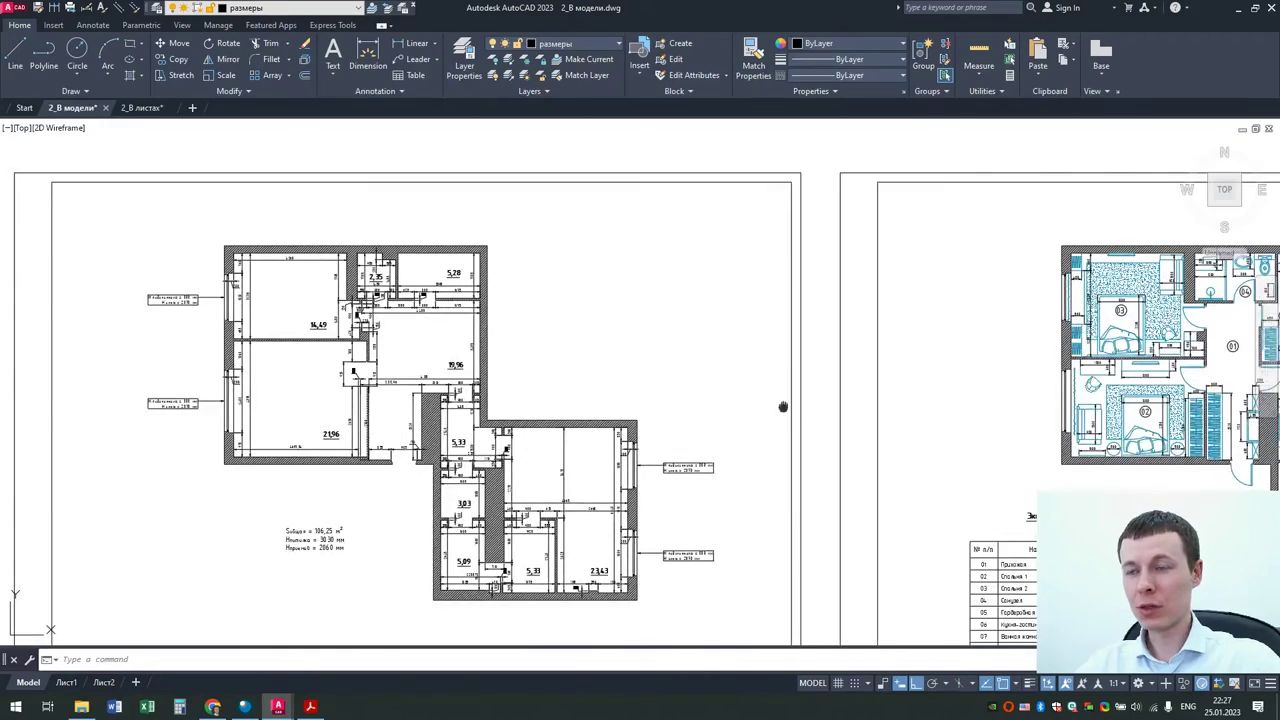
middle_drag(783, 406, 609, 397)
scroll(676, 416, up, 2)
scroll(676, 420, up, 2)
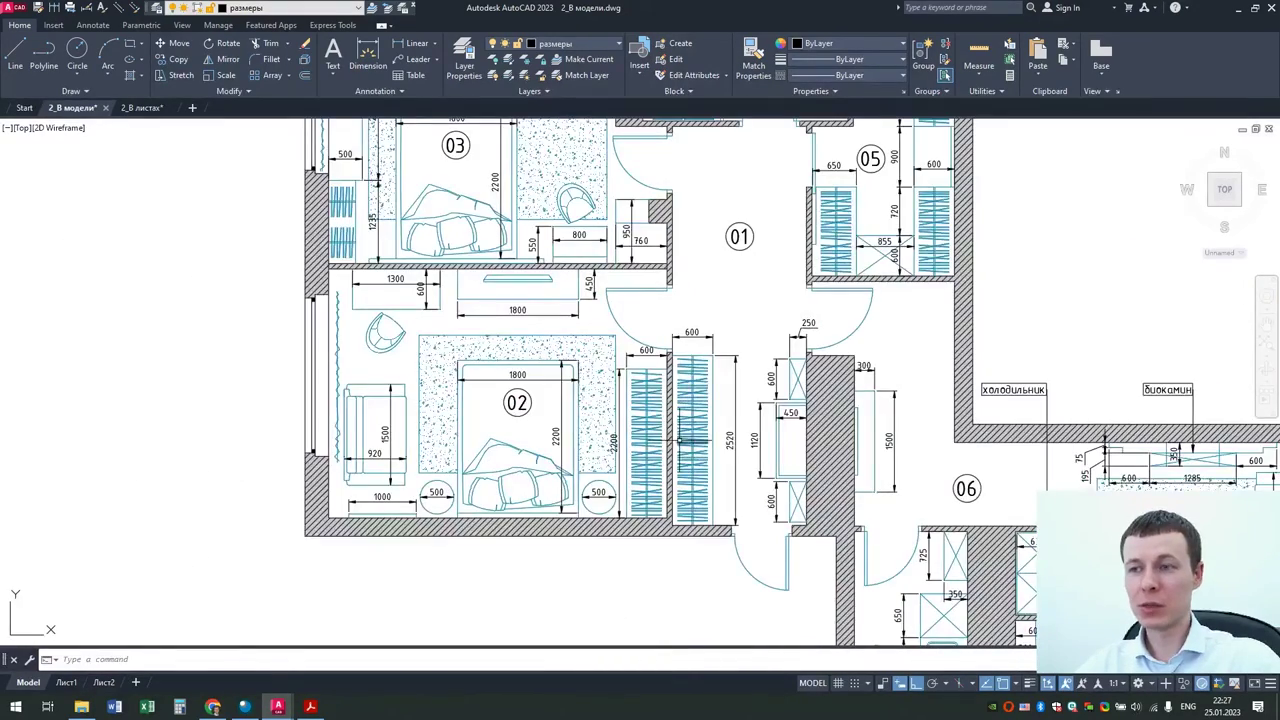
scroll(680, 437, down, 4)
middle_drag(311, 470, 700, 400)
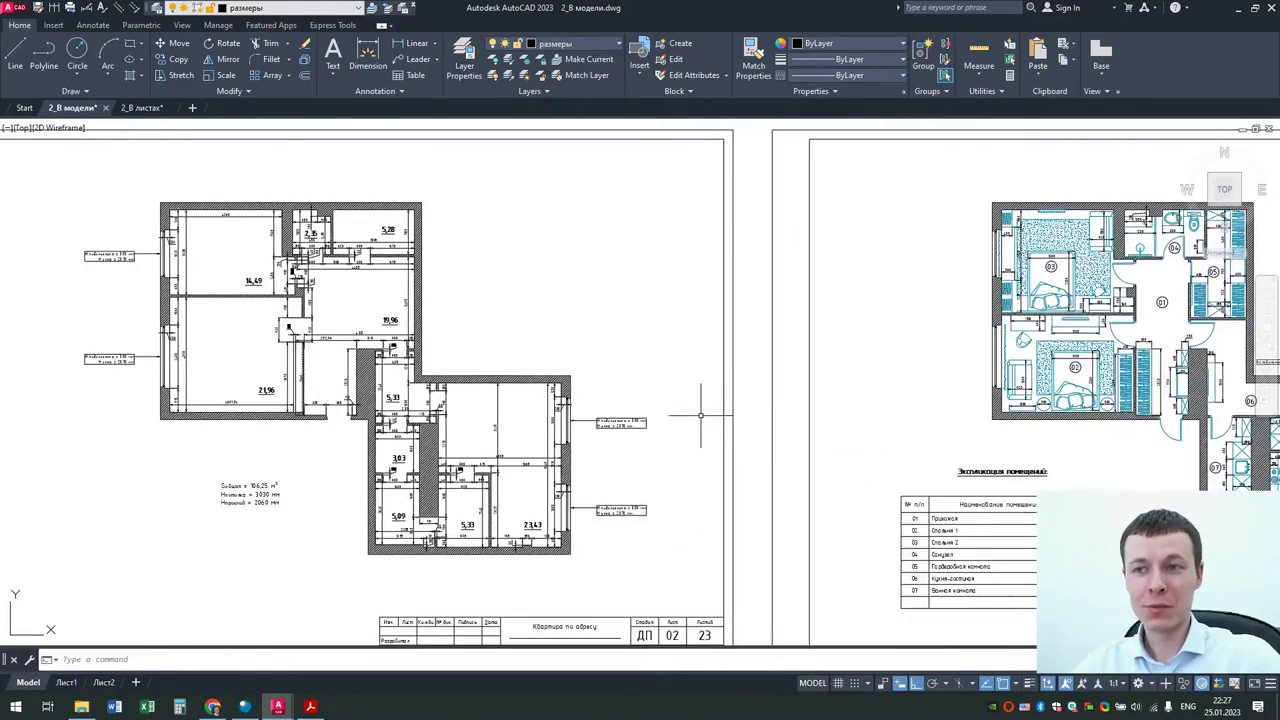
scroll(700, 400, down, 4)
middle_drag(790, 400, 491, 397)
middle_drag(839, 397, 312, 419)
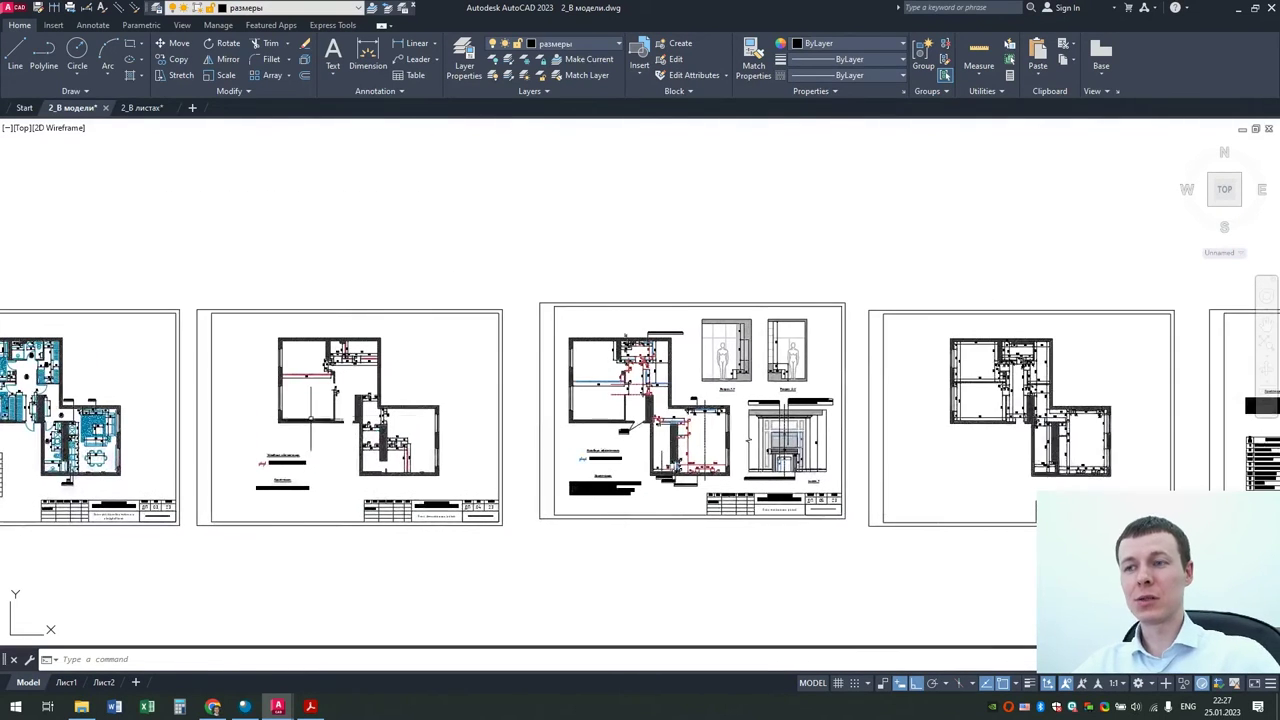
middle_drag(667, 402, 334, 415)
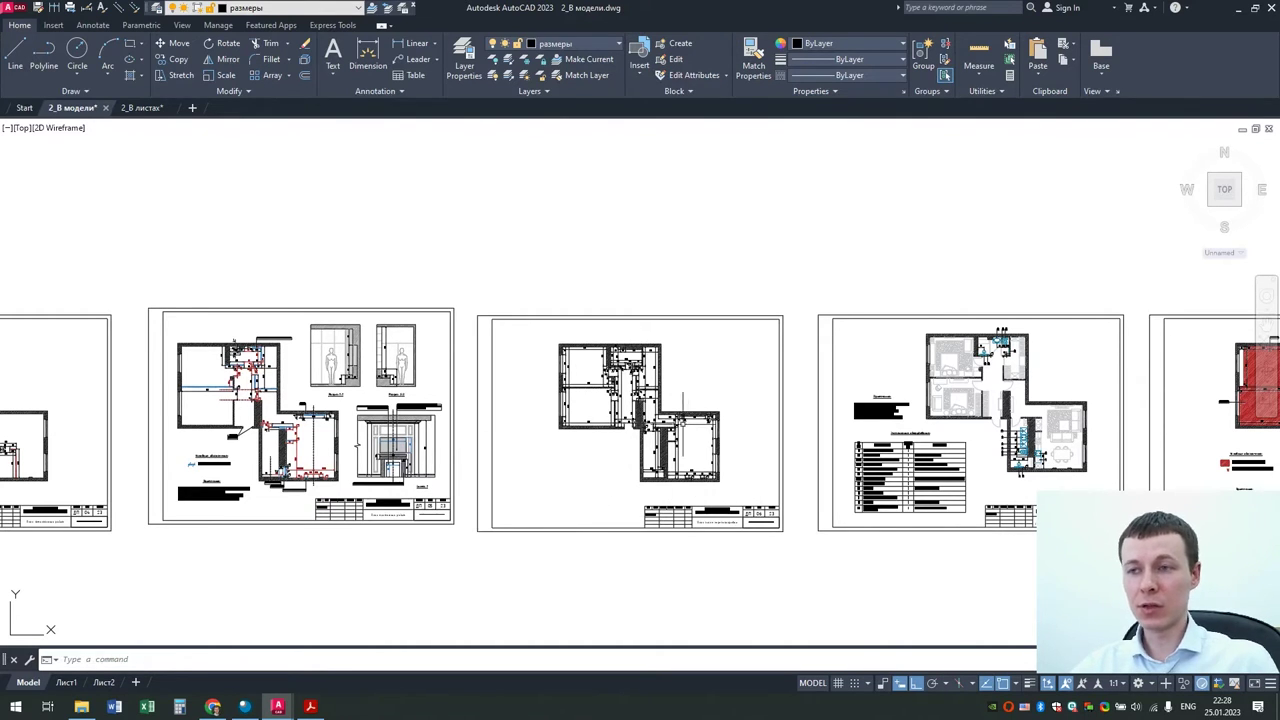
scroll(600, 425, up, 5)
scroll(600, 425, up, 3)
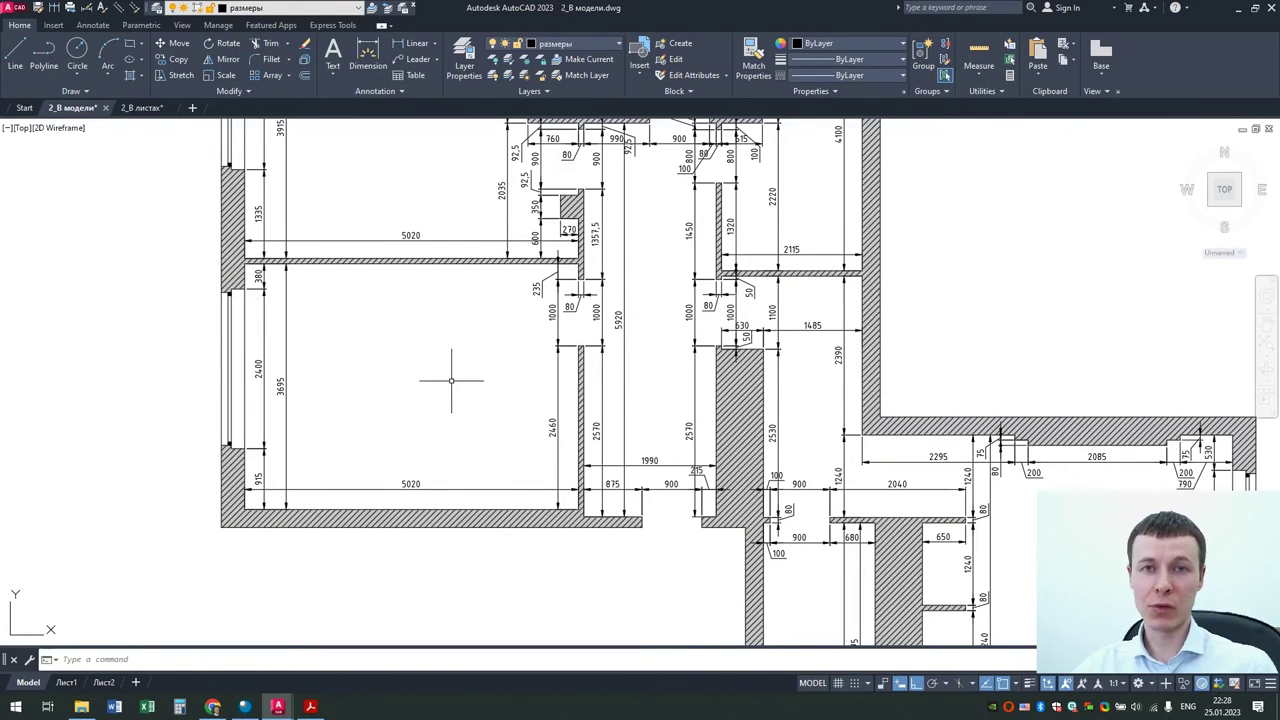
Step: In 2_В листах, view Model space, then Обмерный план, План расстановки мебели and План полов, ending on Обмерный план
click(140, 108)
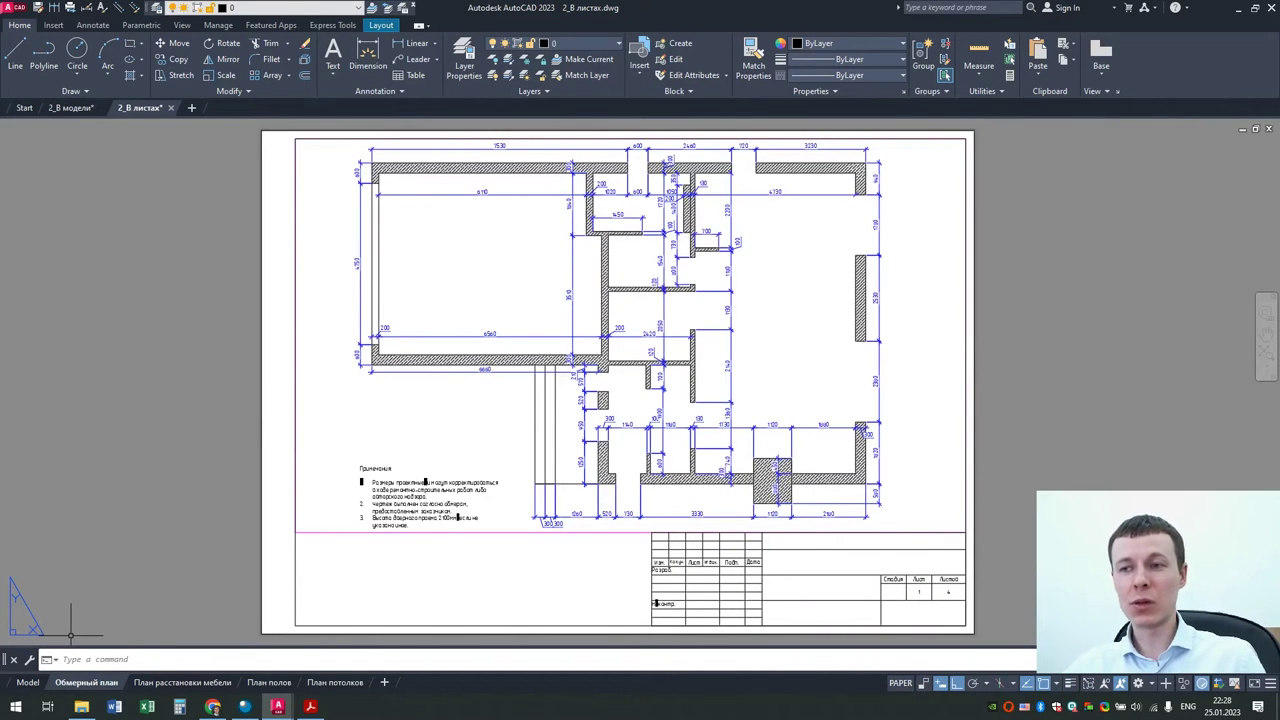
click(28, 682)
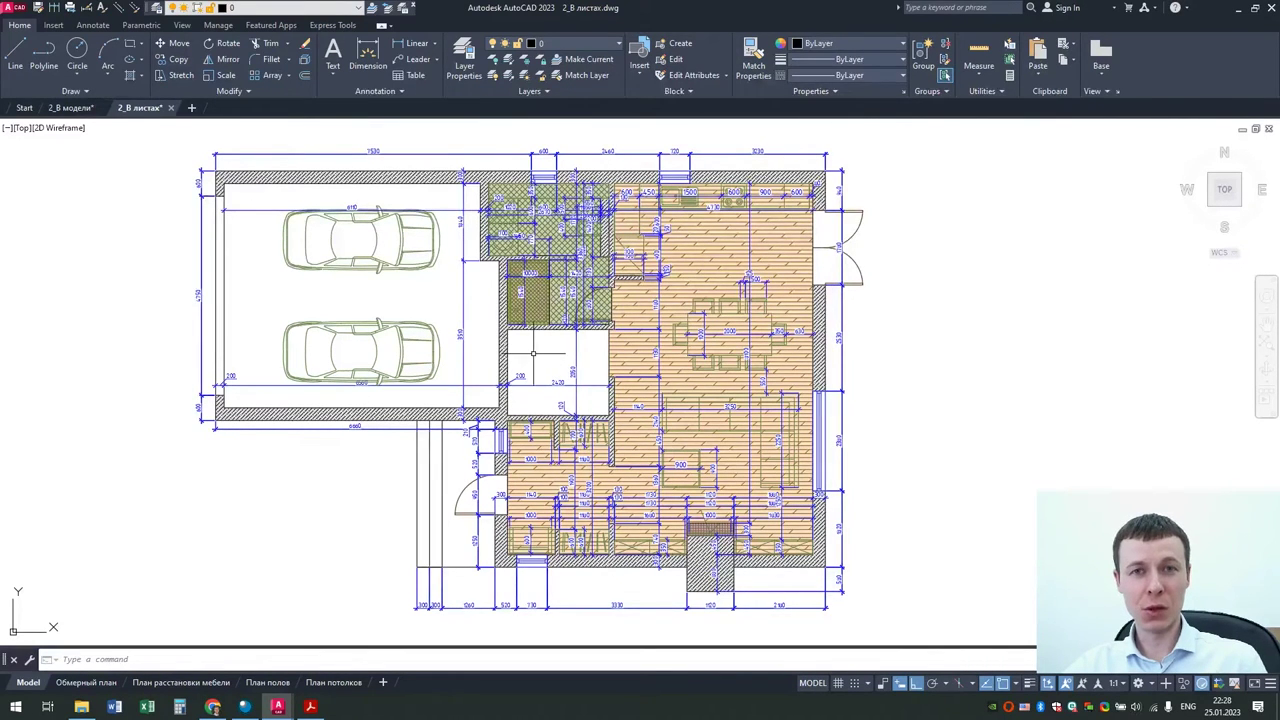
click(86, 682)
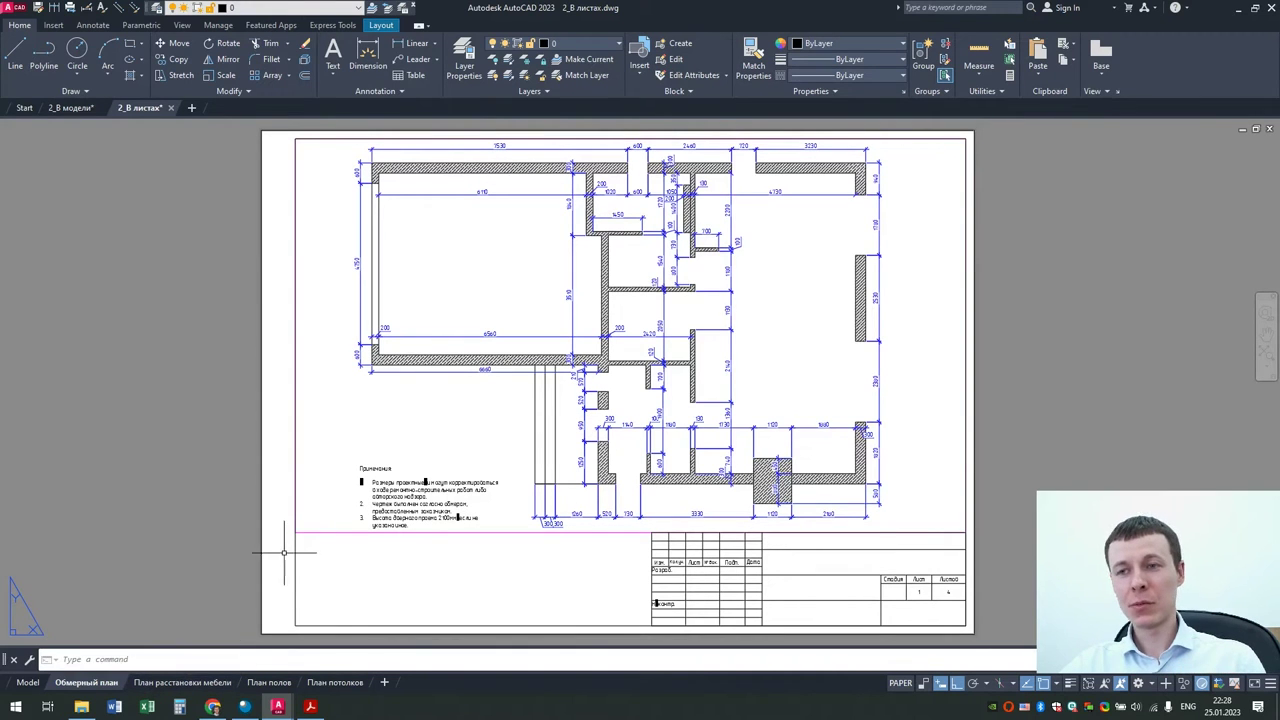
click(155, 686)
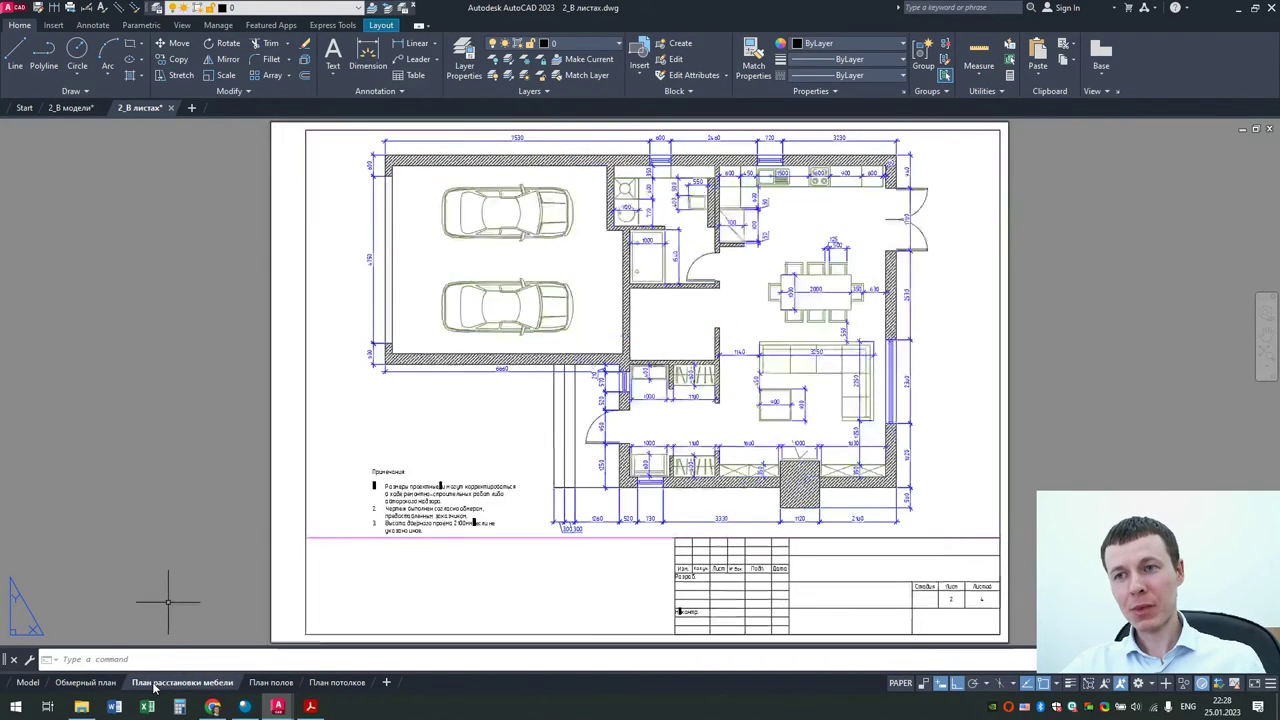
click(267, 682)
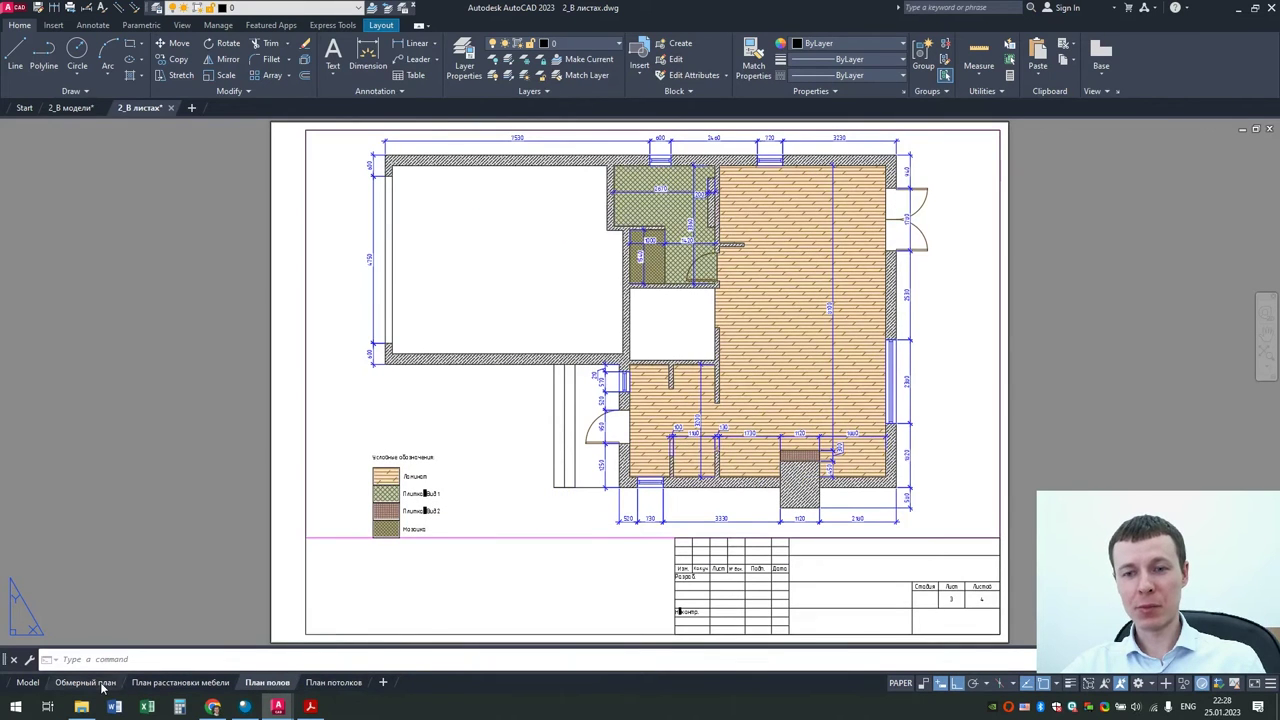
click(103, 684)
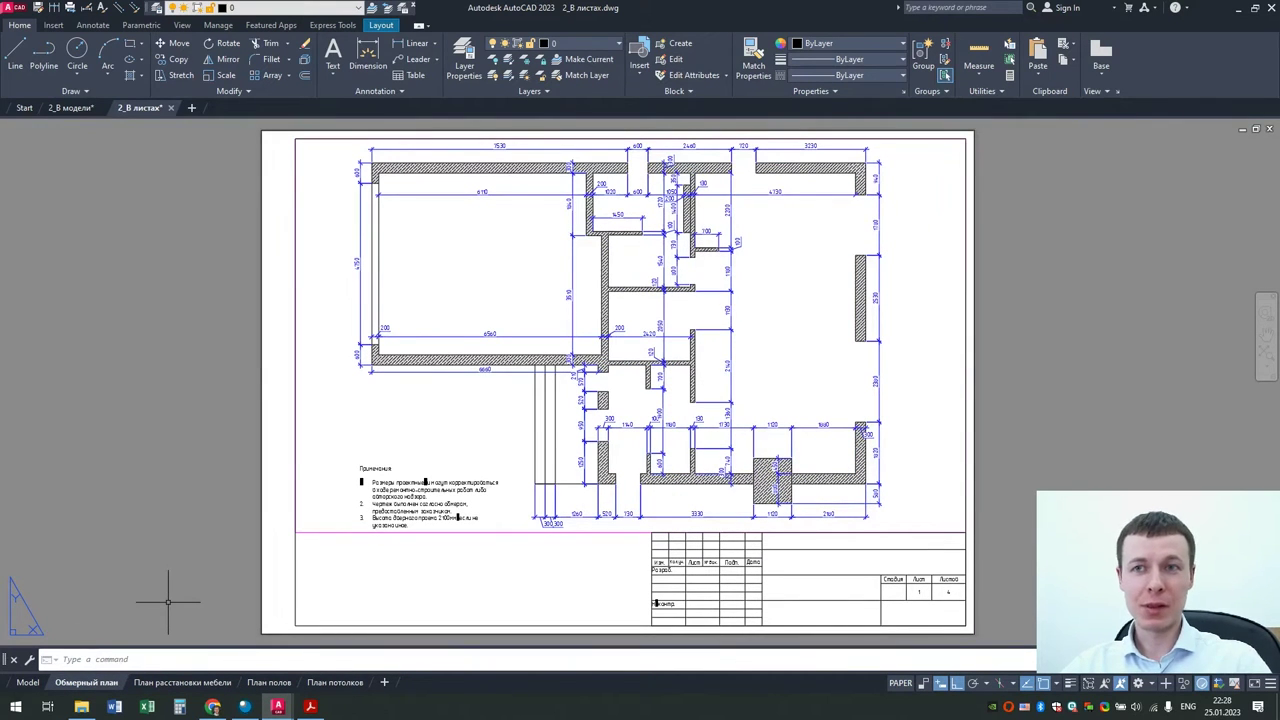
Step: Inside the layout viewport, stretch the plan's left wall by a 1450 displacement
double_click(329, 269)
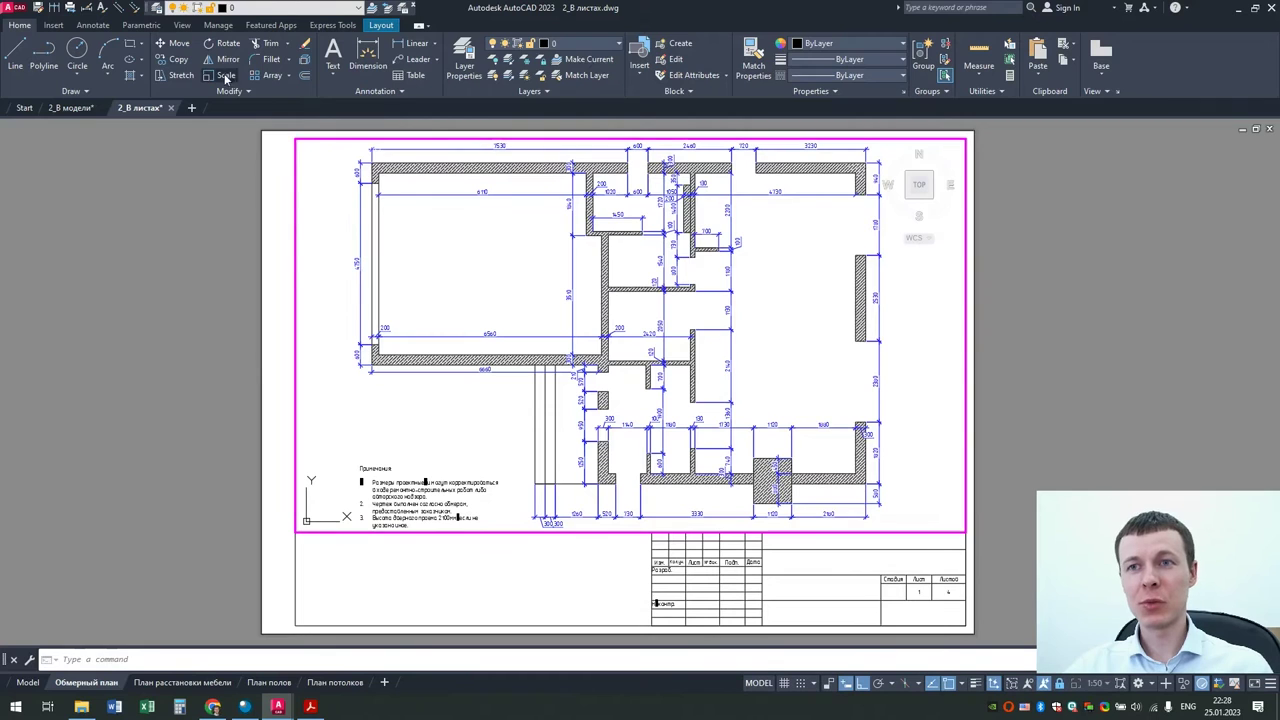
click(178, 75)
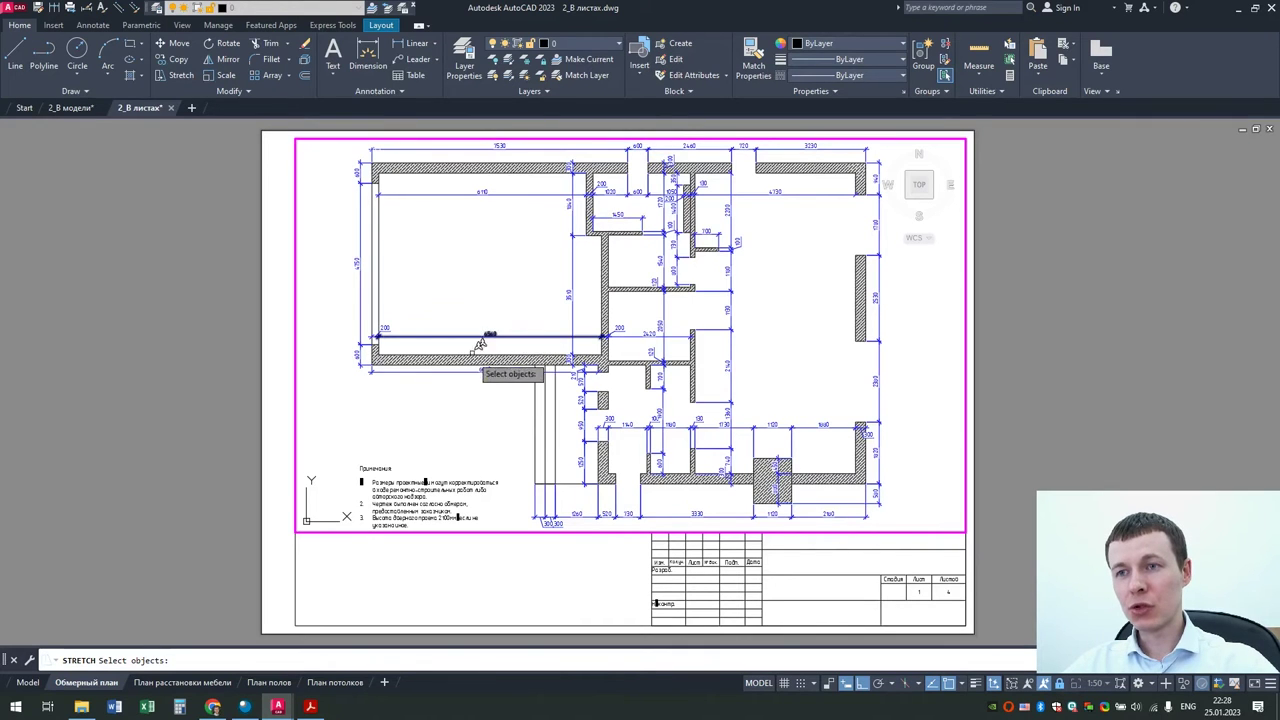
scroll(475, 338, up, 3)
scroll(451, 324, down, 3)
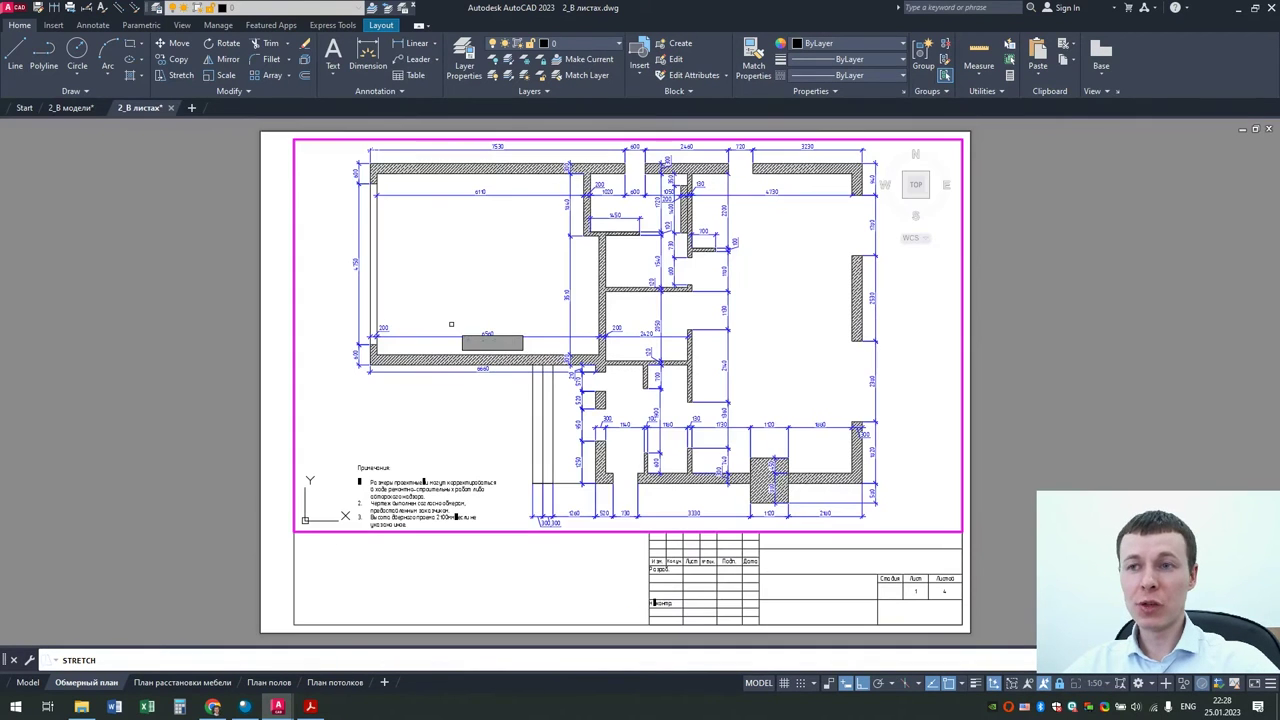
click(443, 399)
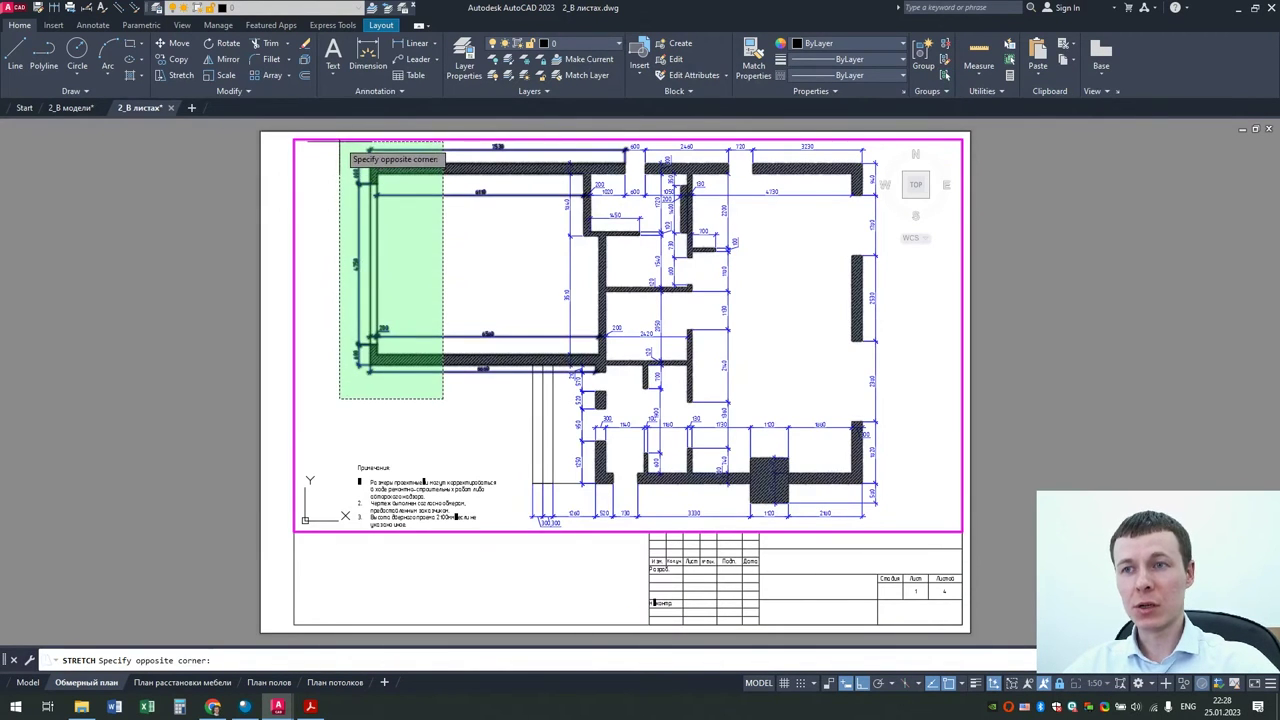
click(341, 143)
key(Return)
click(449, 416)
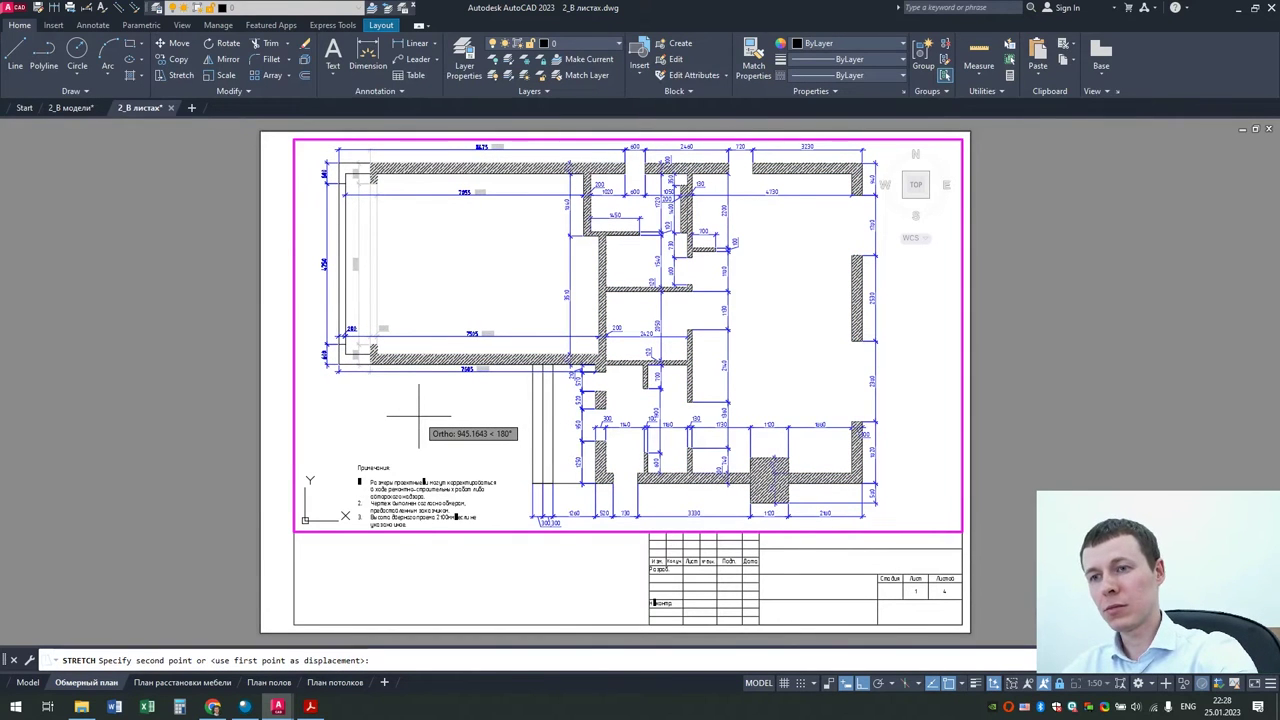
text(1450)
key(Return)
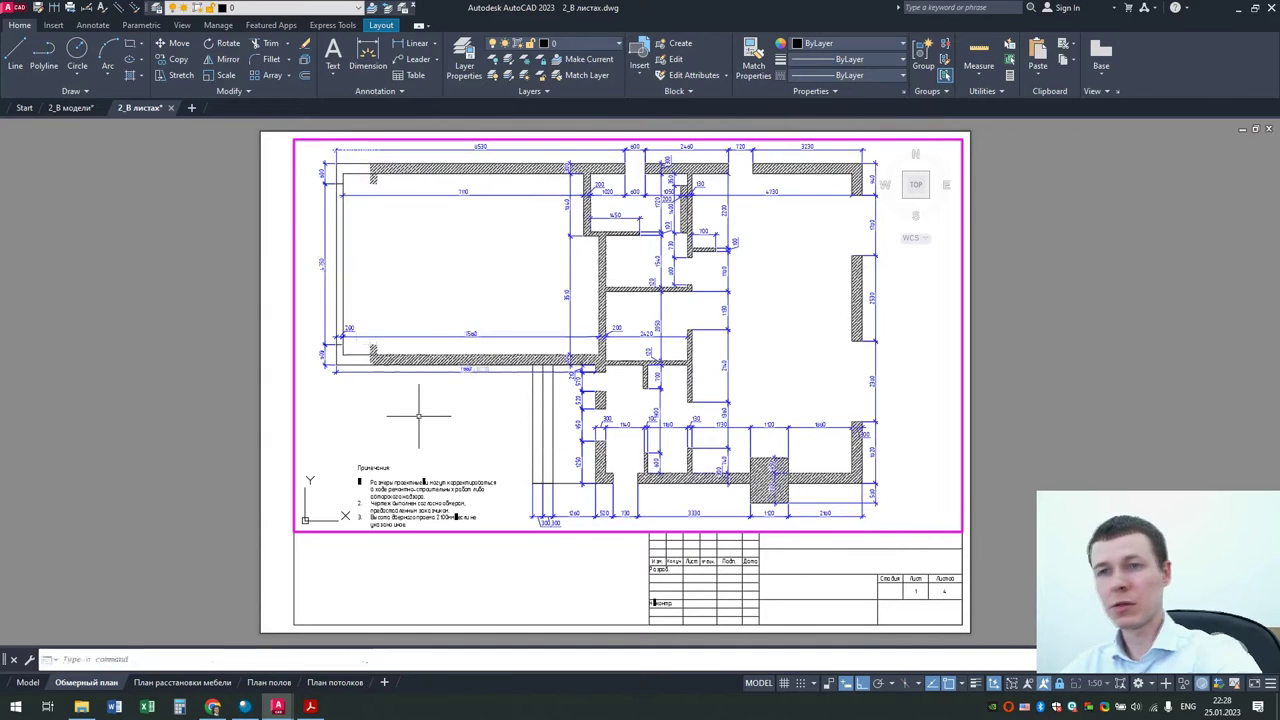
Step: Select the wall hatching and try its corner grips, cancelling both attempts
click(369, 355)
click(373, 357)
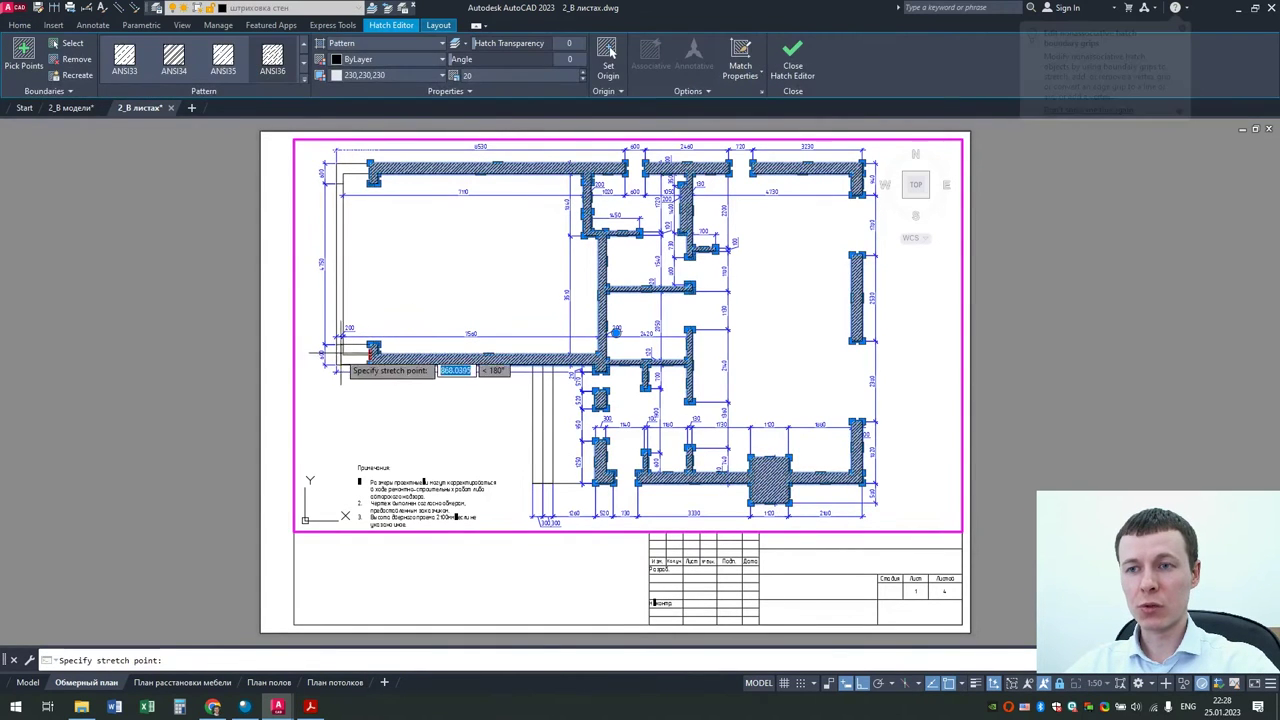
key(Escape)
scroll(403, 360, up, 3)
scroll(337, 355, up, 2)
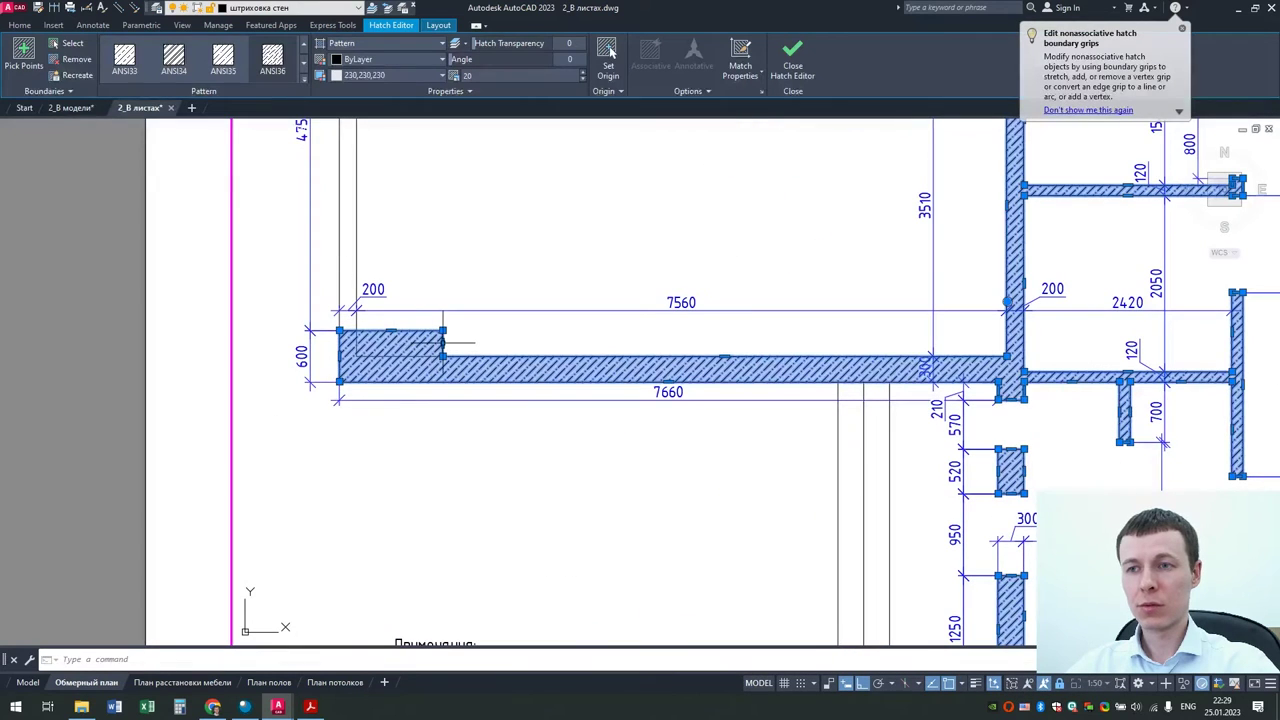
click(443, 330)
key(Escape)
scroll(355, 345, down, 3)
scroll(397, 417, up, 2)
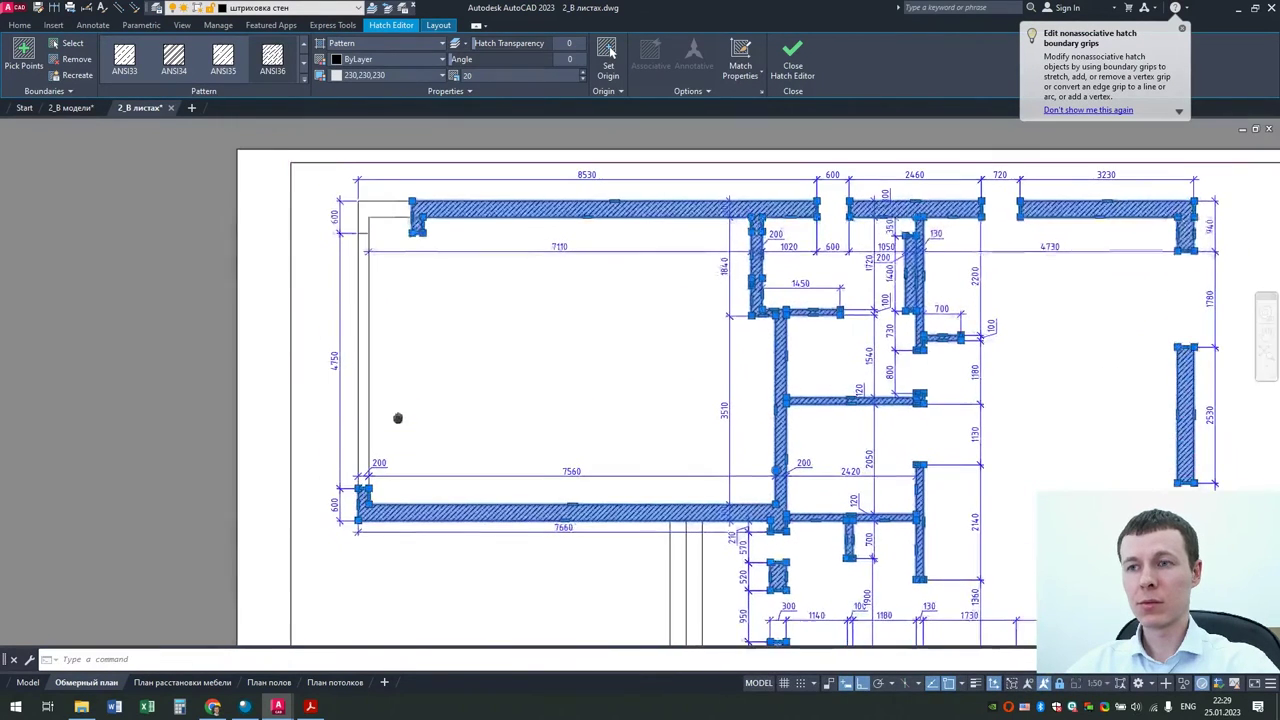
scroll(397, 417, up, 2)
Step: Drag the top wall hatch and small hatch piece edges out to the new left corners
click(418, 231)
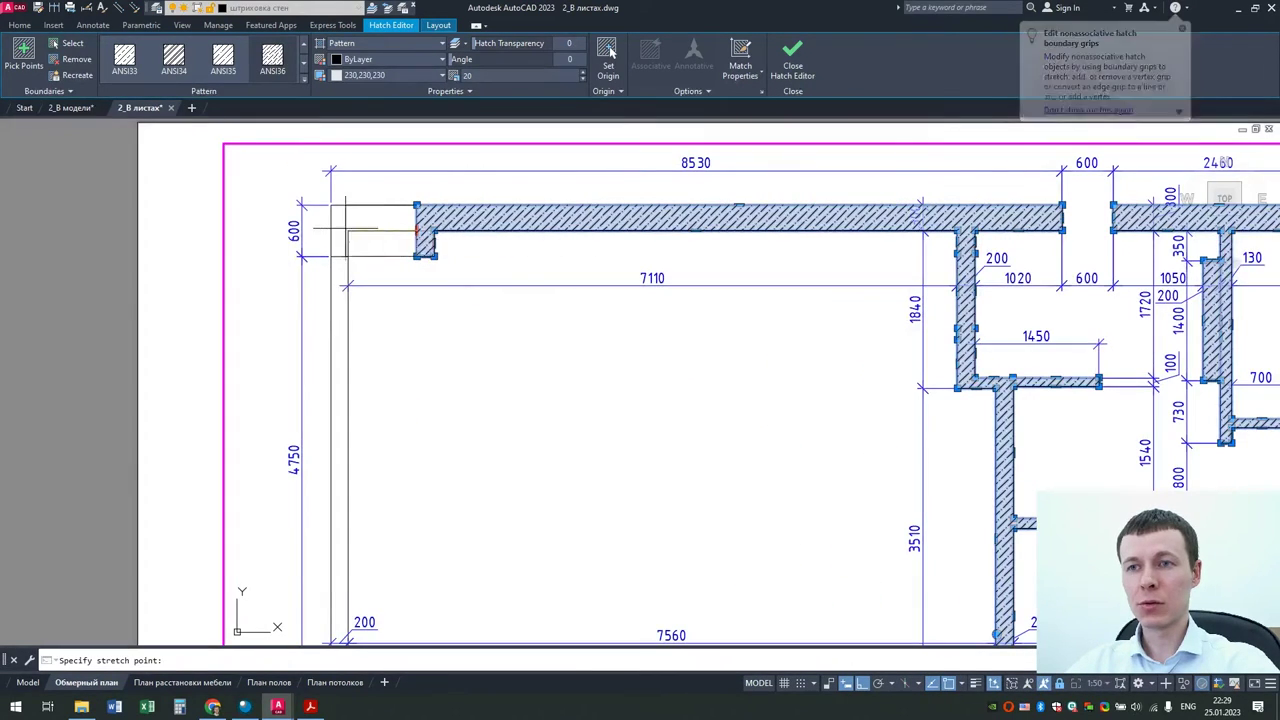
click(330, 231)
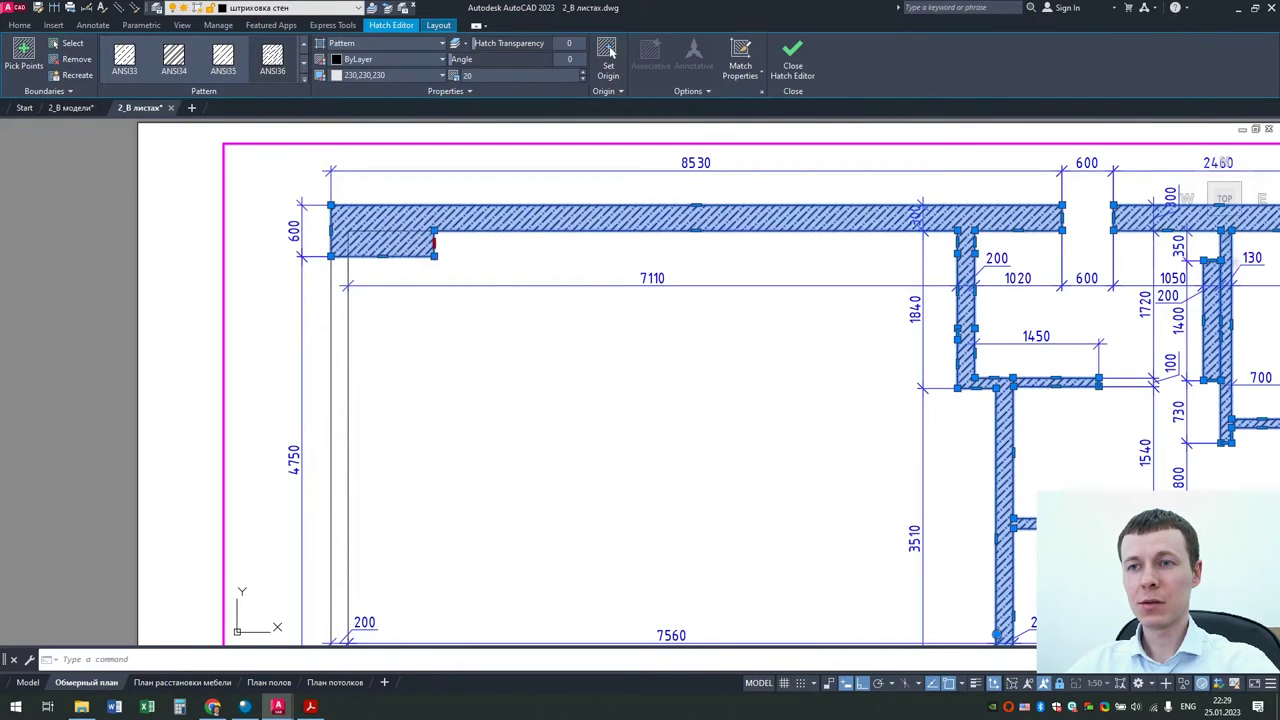
click(434, 244)
click(345, 240)
key(Escape)
scroll(414, 277, down, 3)
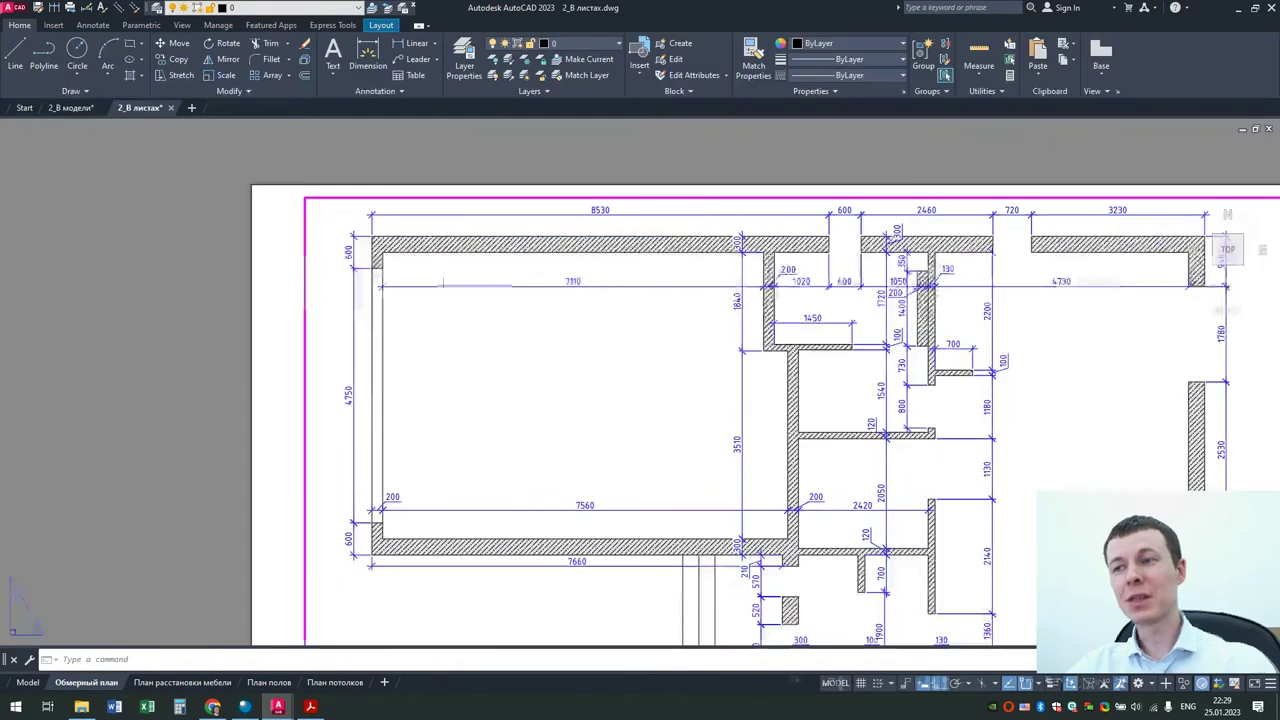
scroll(486, 352, down, 2)
middle_drag(486, 352, 441, 265)
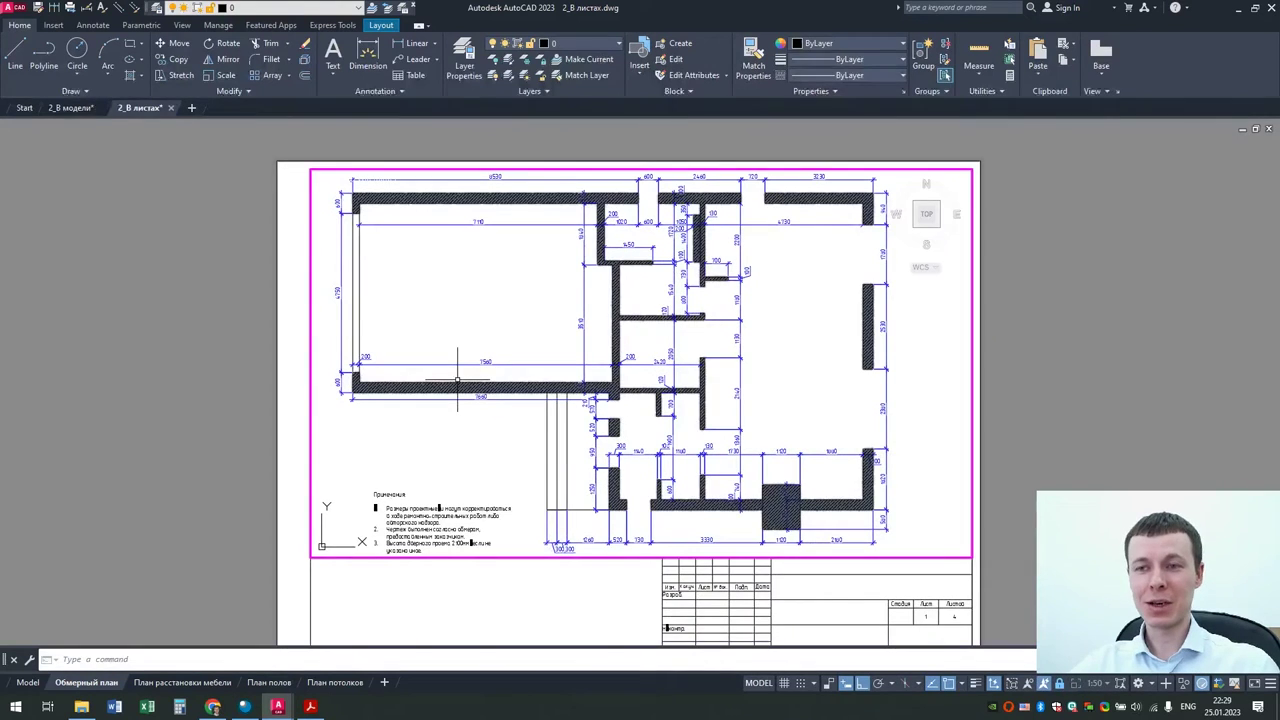
Step: Look over the План расстановки мебели and План полов sheets, then return to 2_В модели zoomed out
click(182, 682)
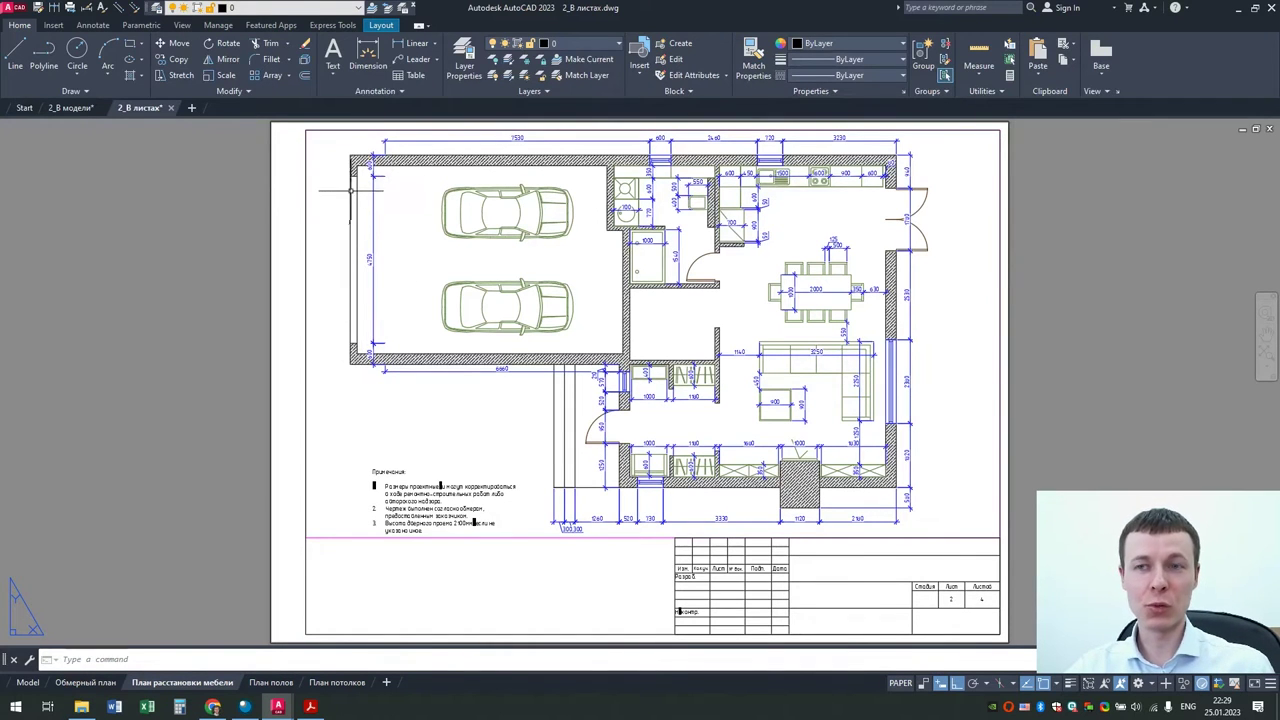
click(276, 684)
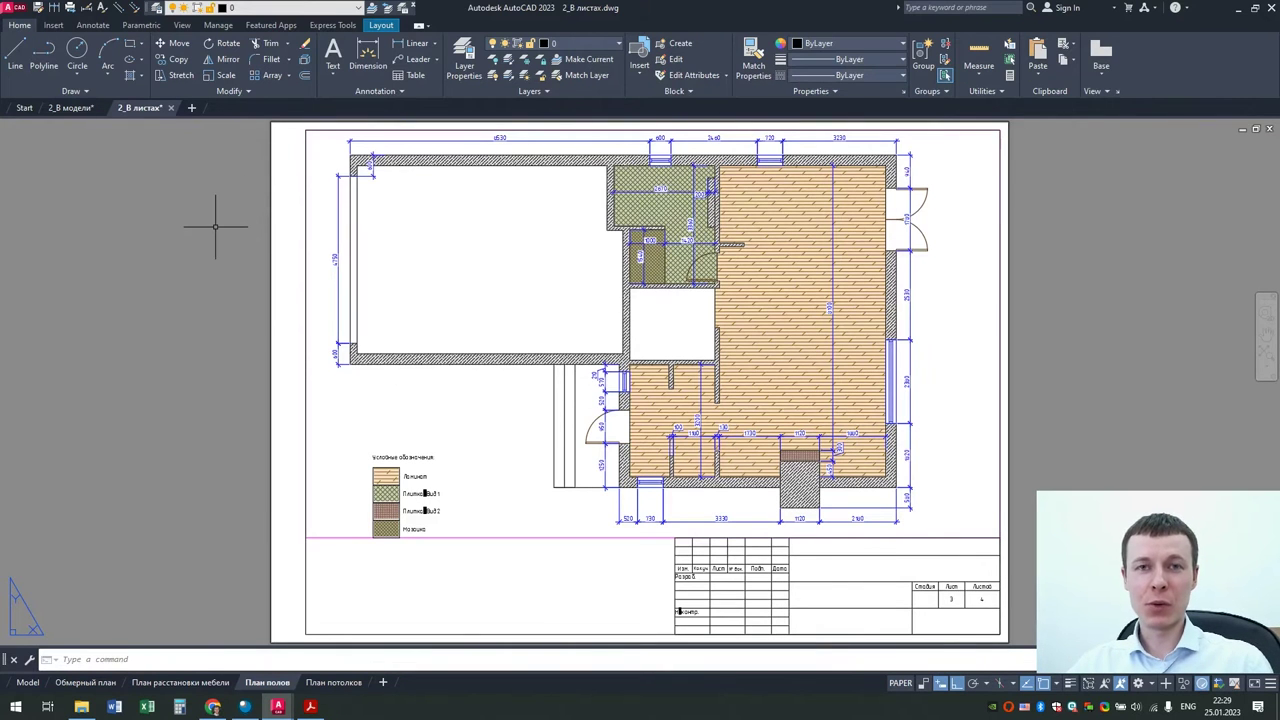
click(70, 107)
scroll(288, 316, down, 5)
scroll(288, 316, down, 3)
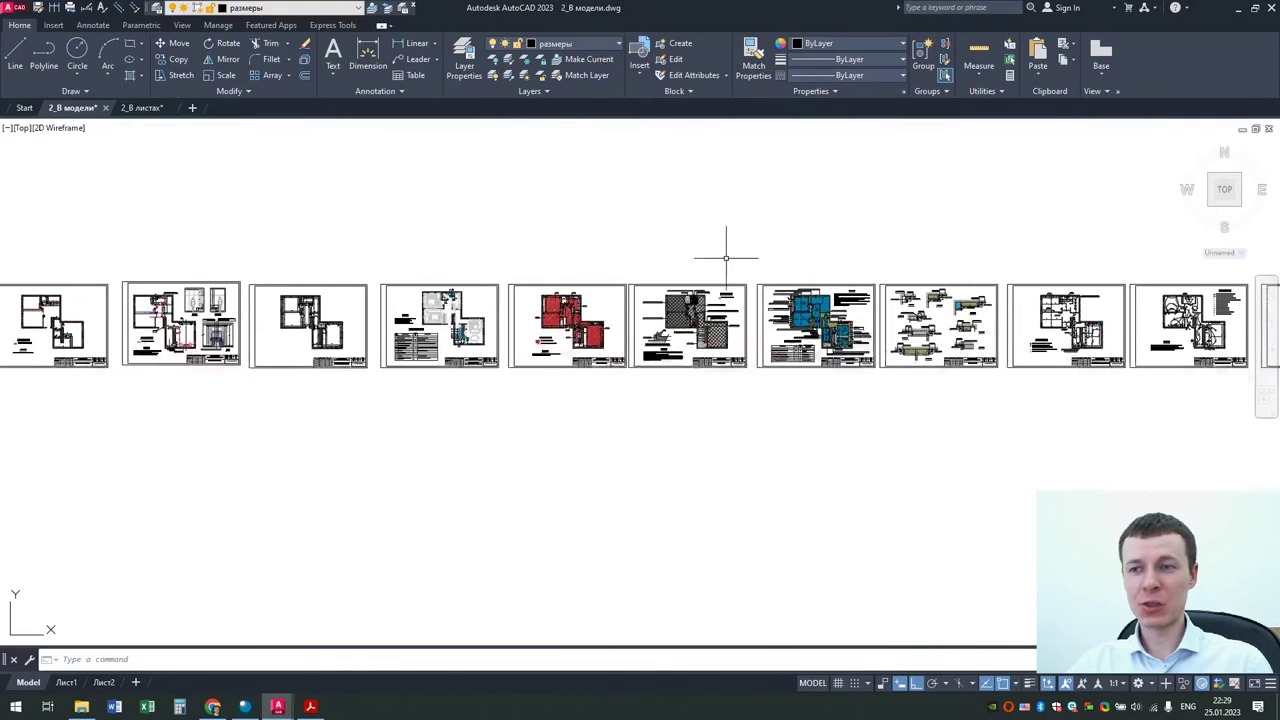
Step: Bring the sheet row into view, then close 2_В листах after answering its save prompt
scroll(900, 255, down, 4)
mouse_move(943, 257)
middle_down()
mouse_move(768, 257)
mouse_move(702, 305)
middle_up()
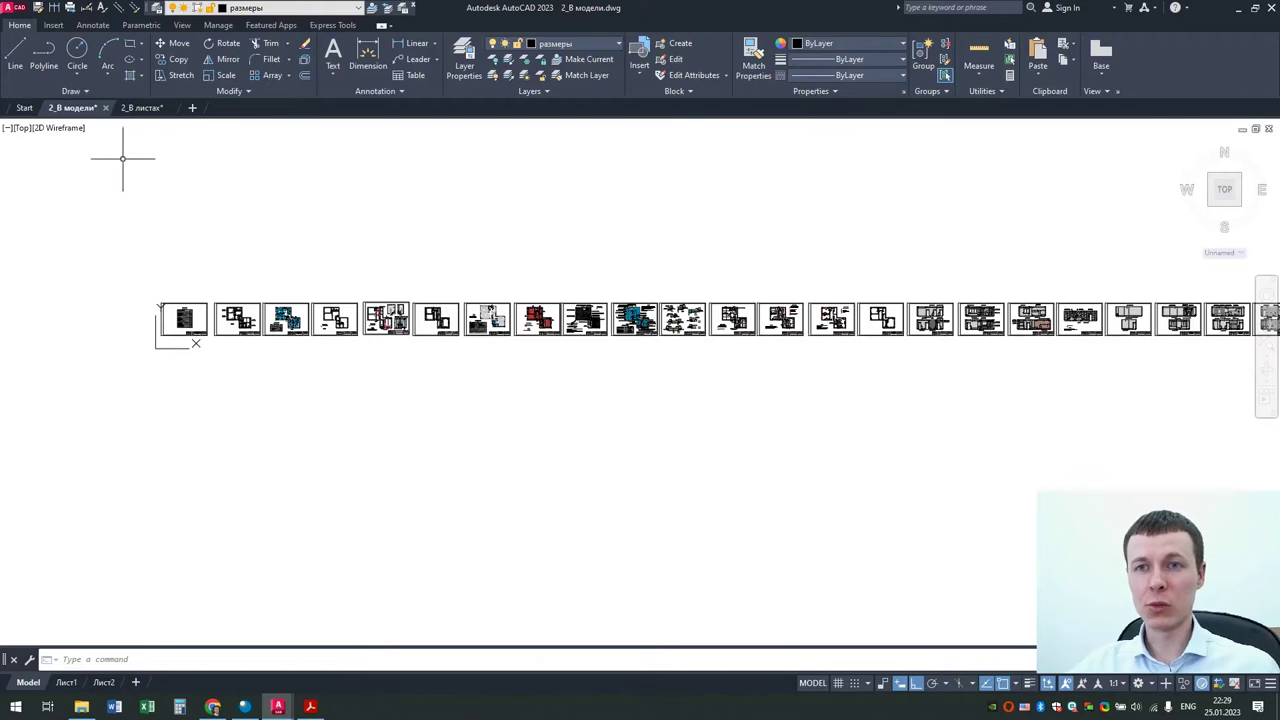
key(ctrl+Tab)
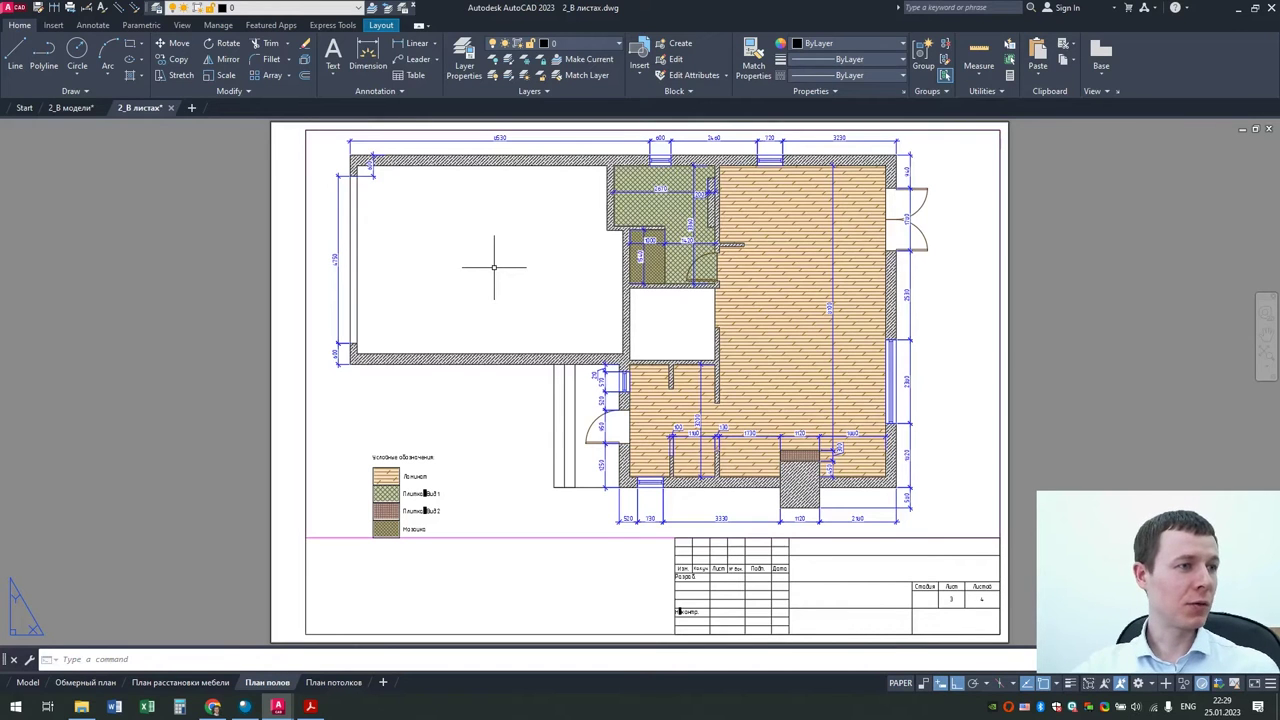
click(172, 108)
click(623, 384)
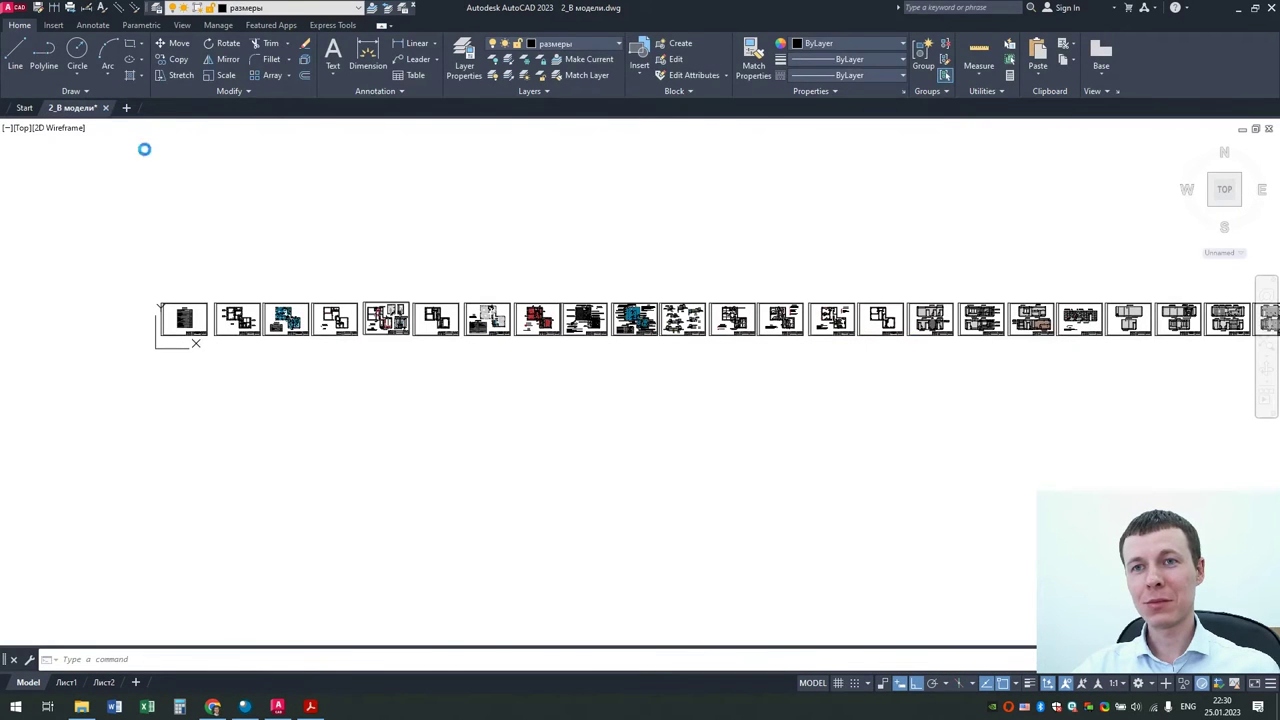
Step: Close 2_В модели by answering its save prompt, leaving the Start page
click(677, 381)
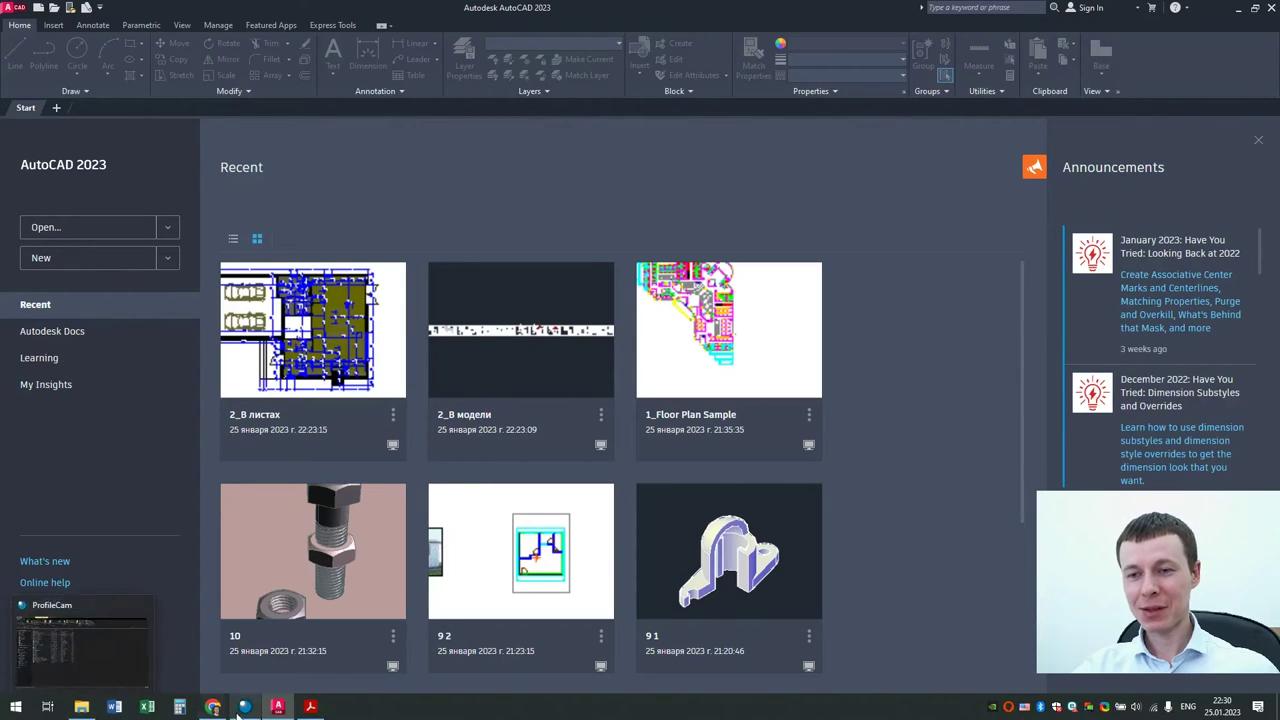
Step: Review the 2D design topics slide in Acrobat, then open 3_Блоки.dwg from the Обзорное AutoCAD folder
click(310, 707)
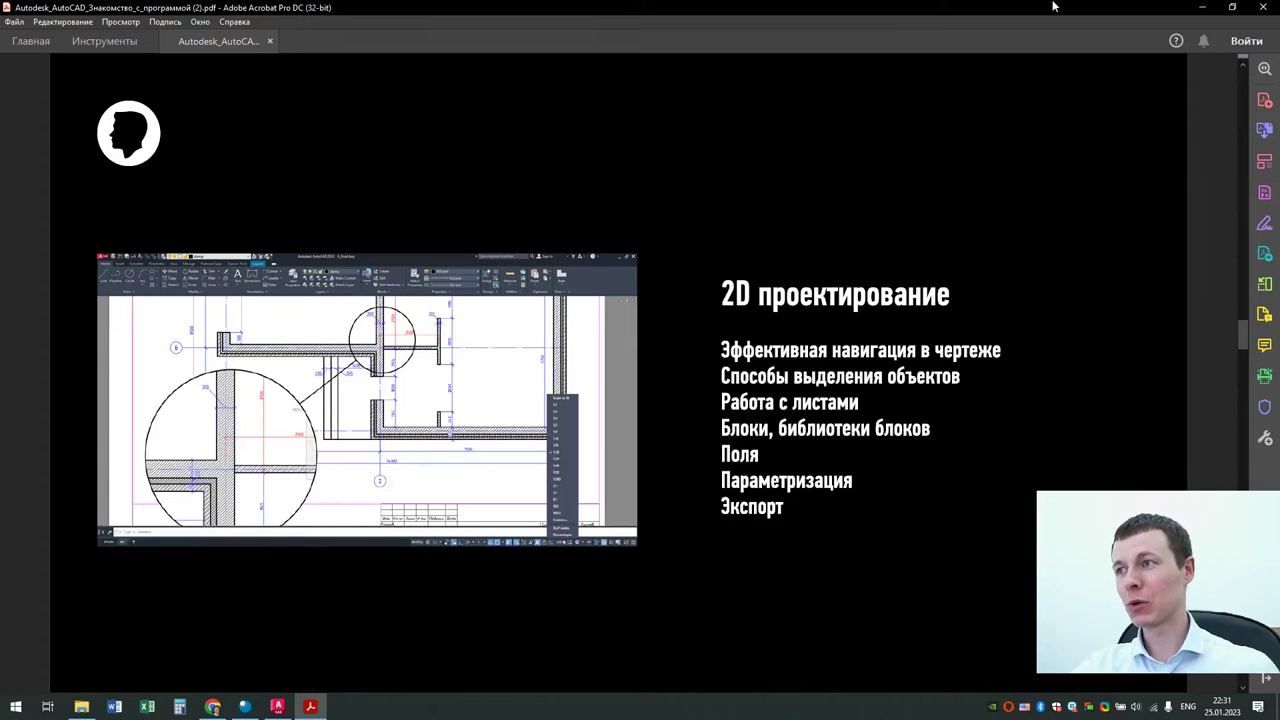
click(1204, 7)
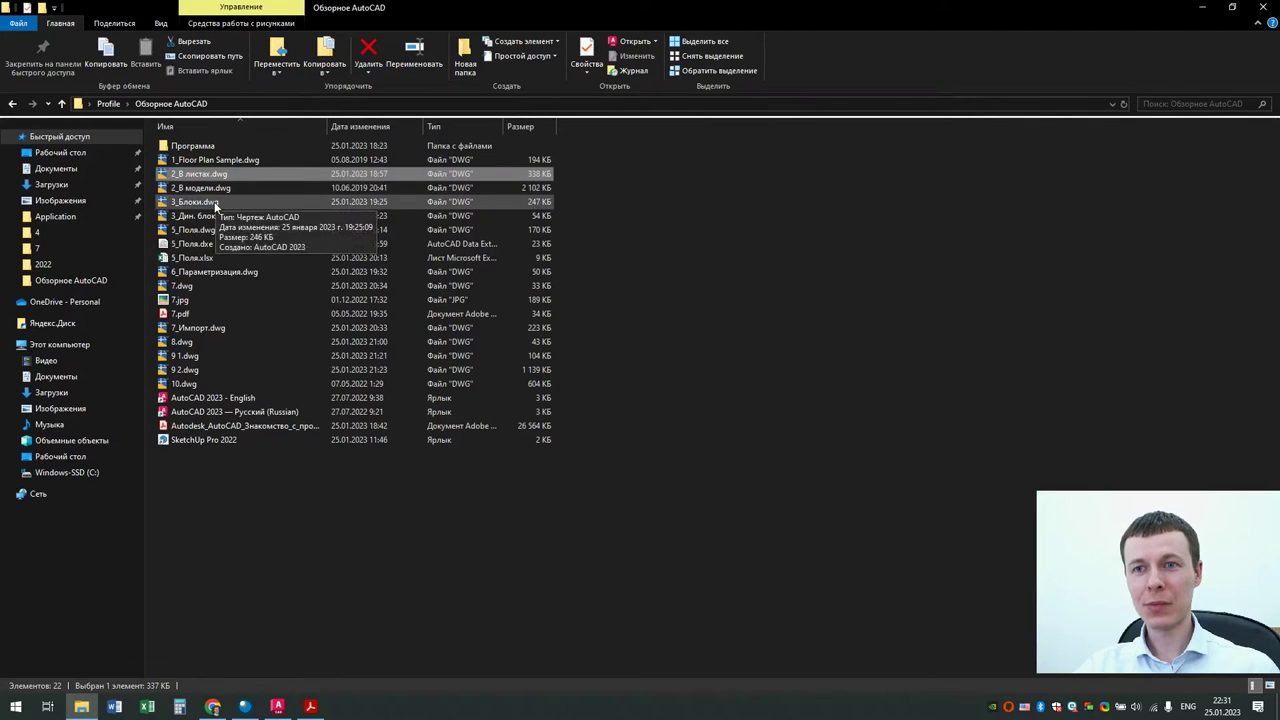
double_click(214, 201)
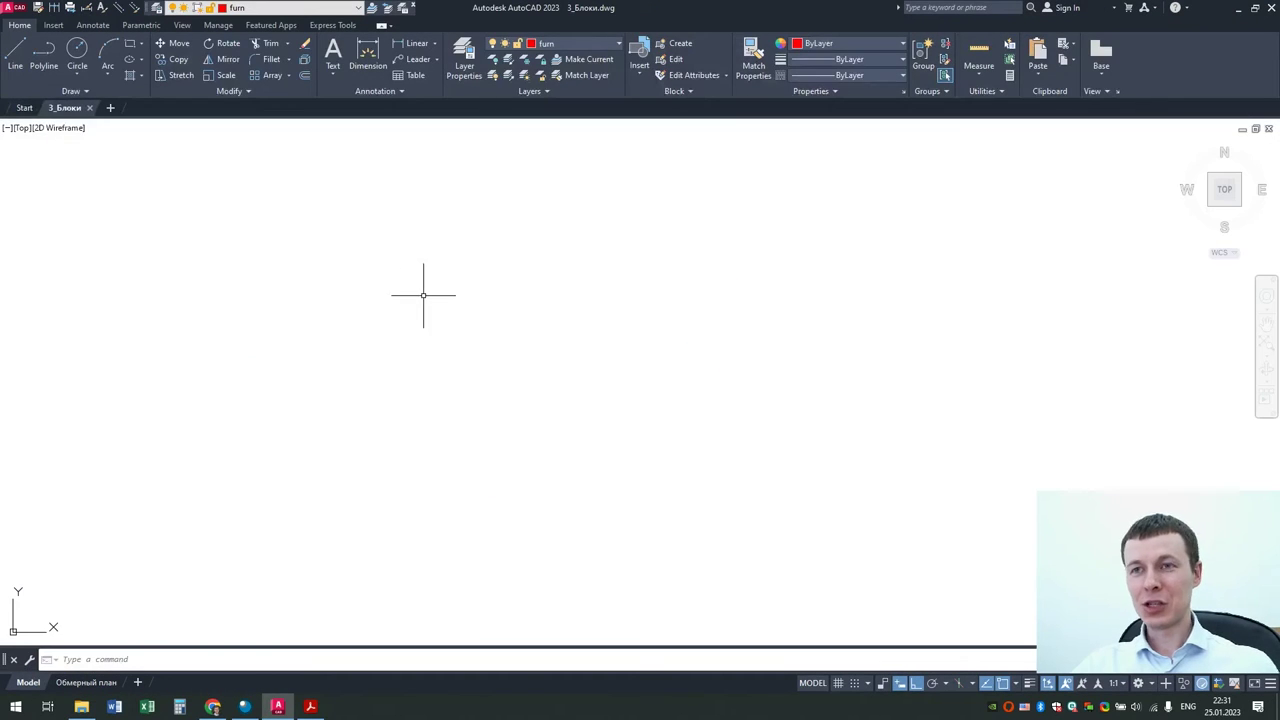
click(573, 42)
Step: Make layer 0 current and draw a radius 25 circle as the seat
click(574, 67)
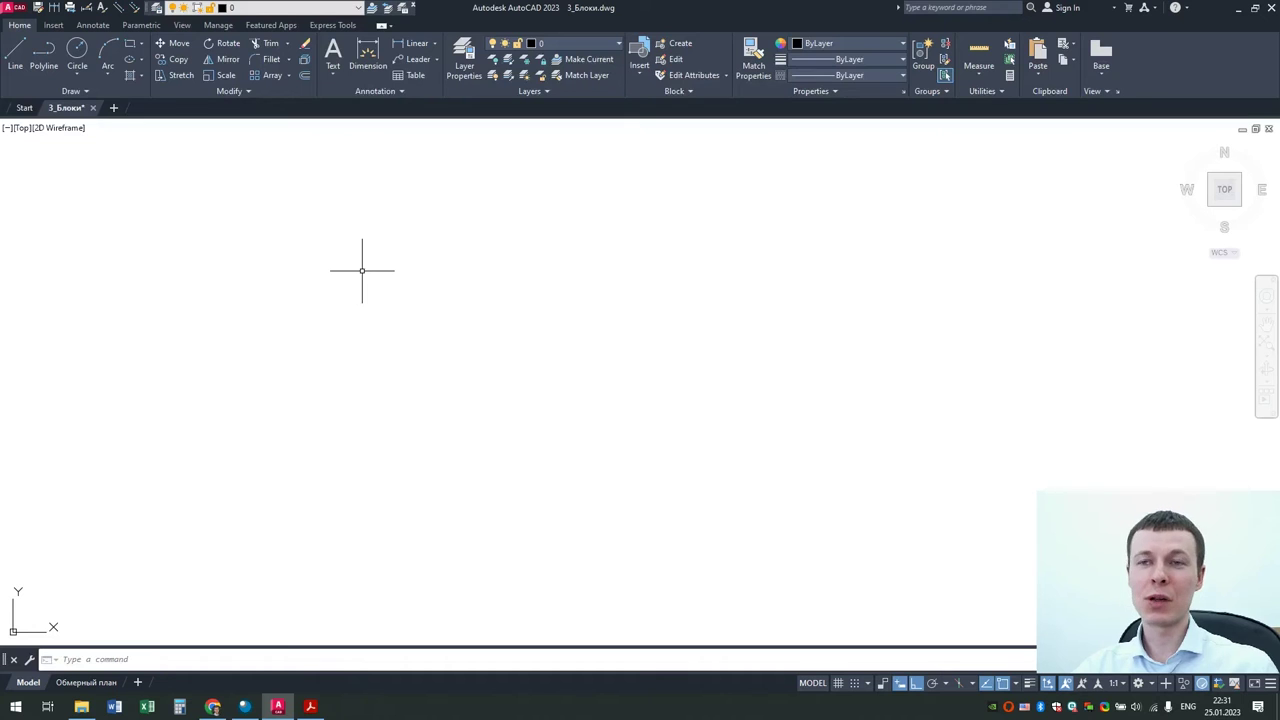
click(77, 50)
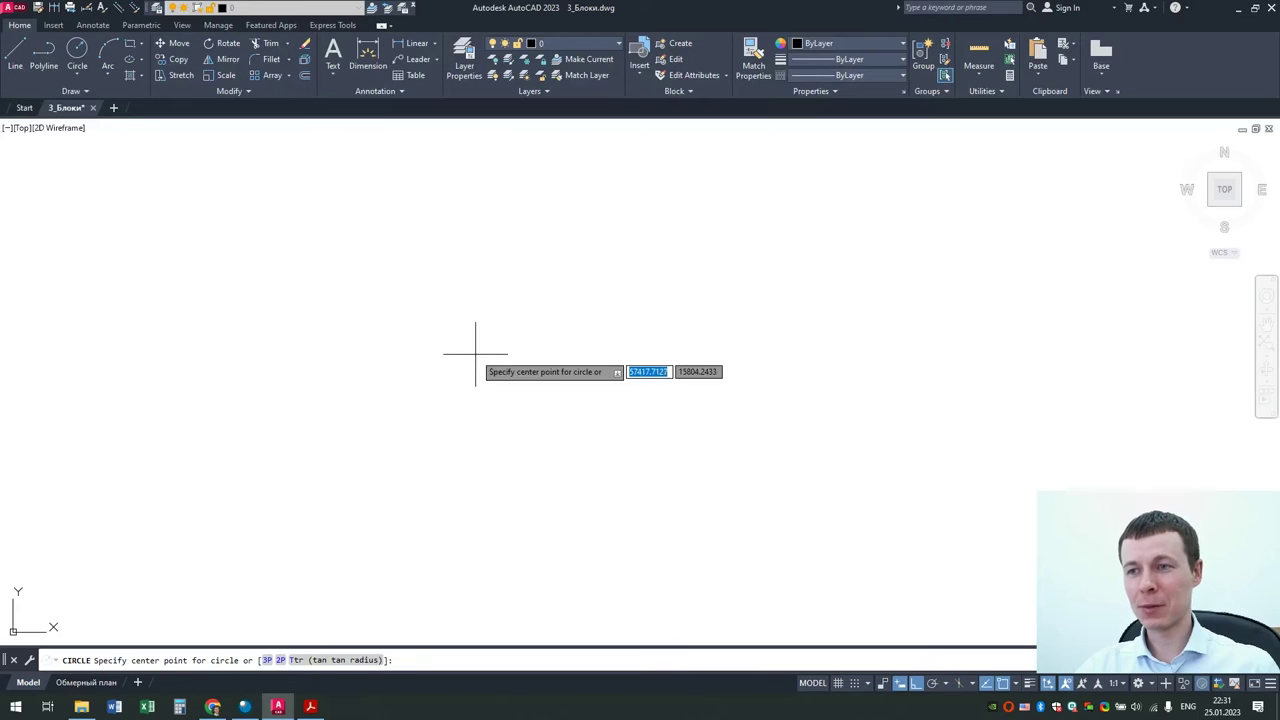
click(475, 352)
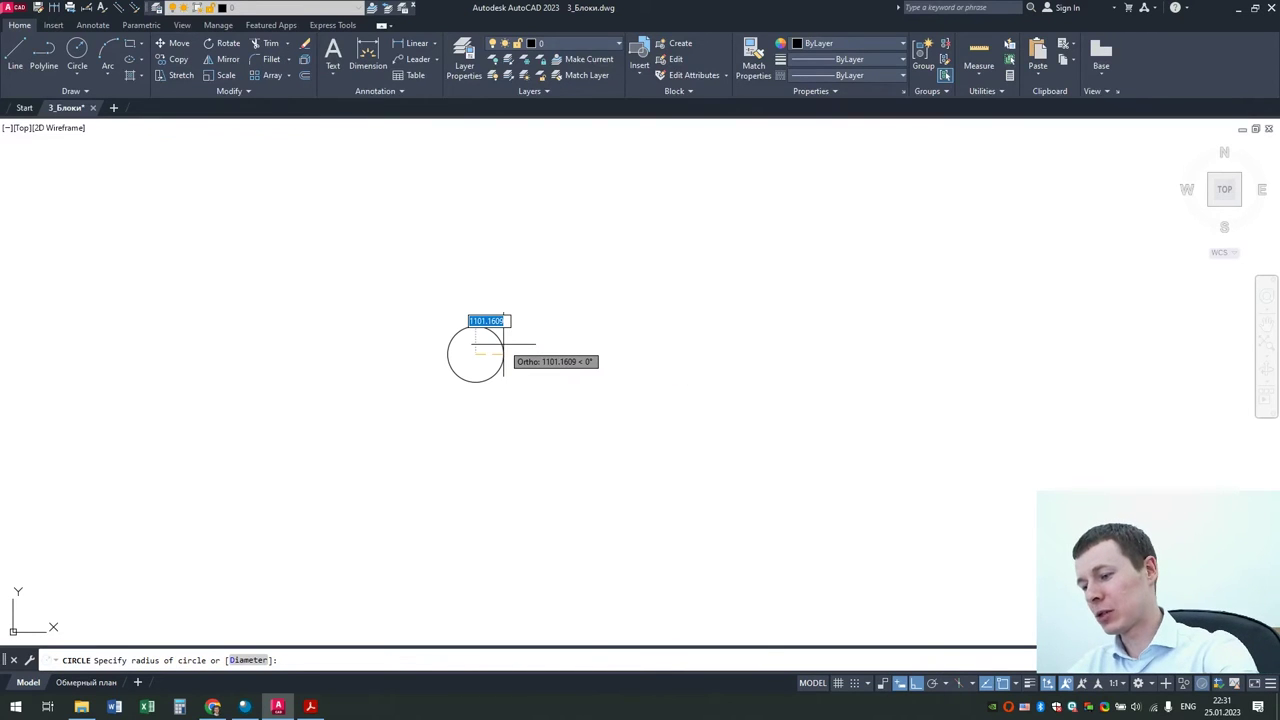
text(250)
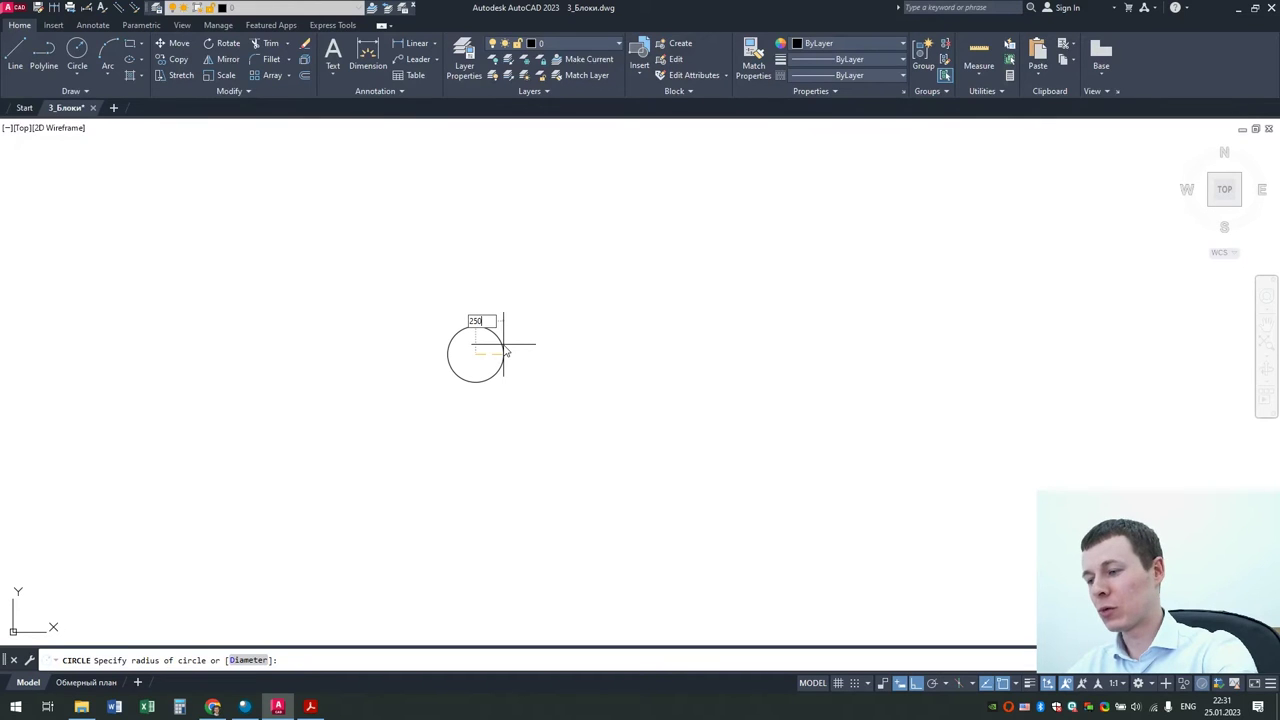
key(Return)
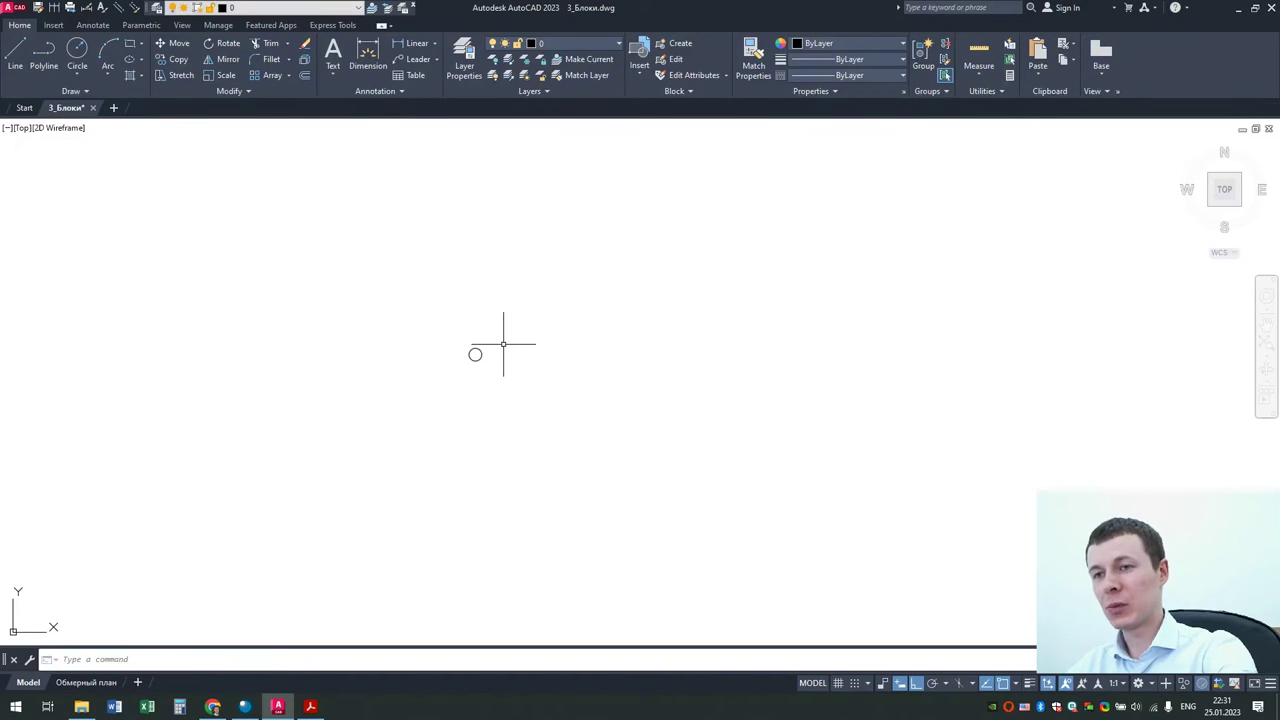
scroll(478, 381, up, 3)
middle_drag(446, 294, 433, 324)
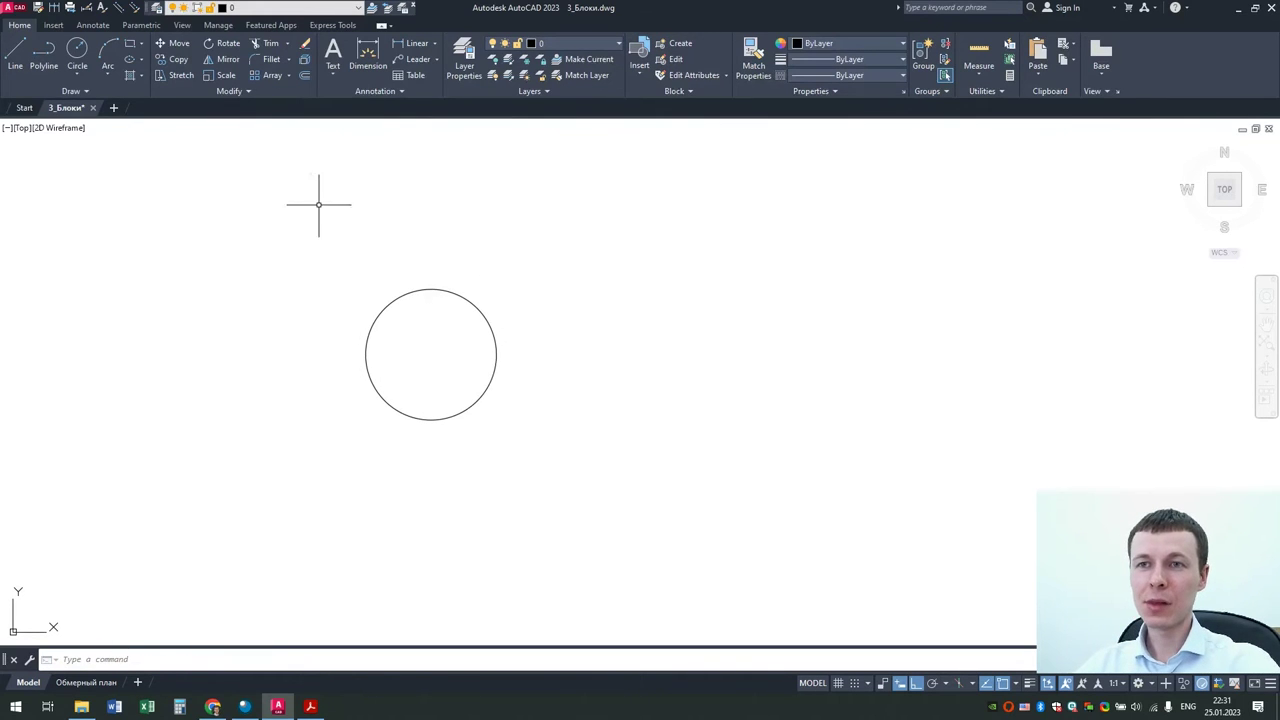
Step: Add concentric circles of radius 300 and 350 on the same centre
click(78, 52)
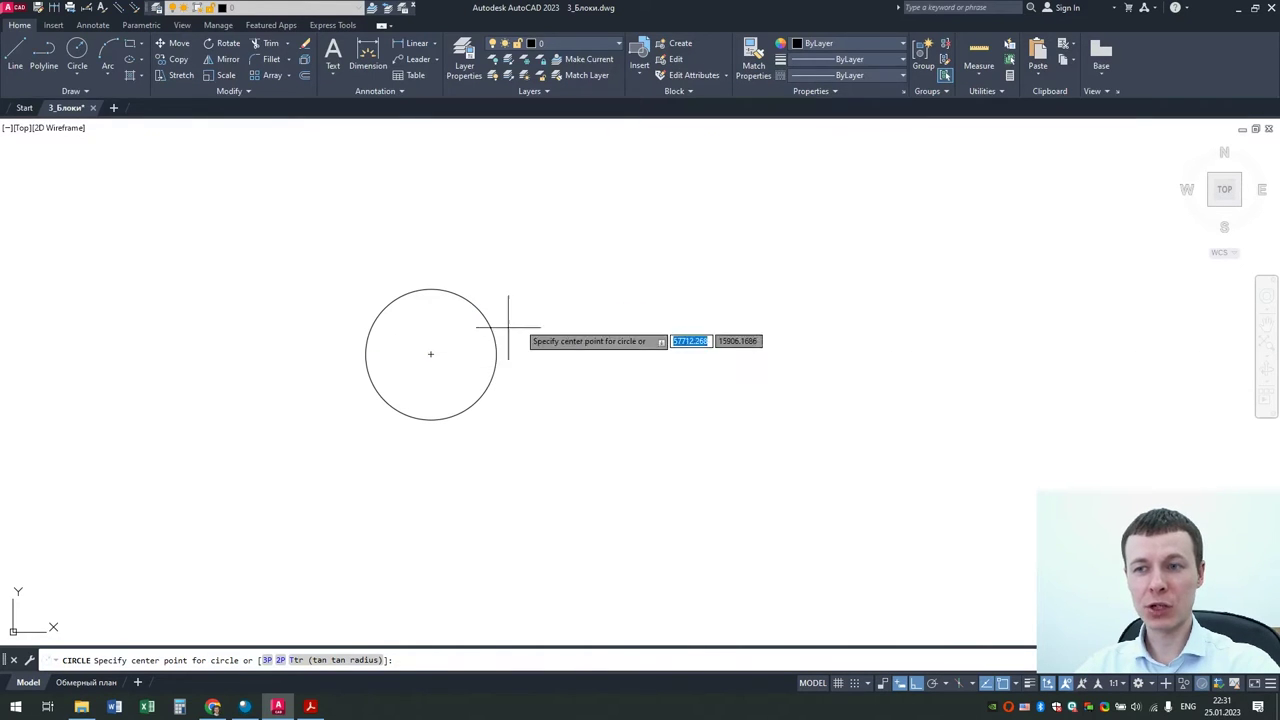
click(430, 354)
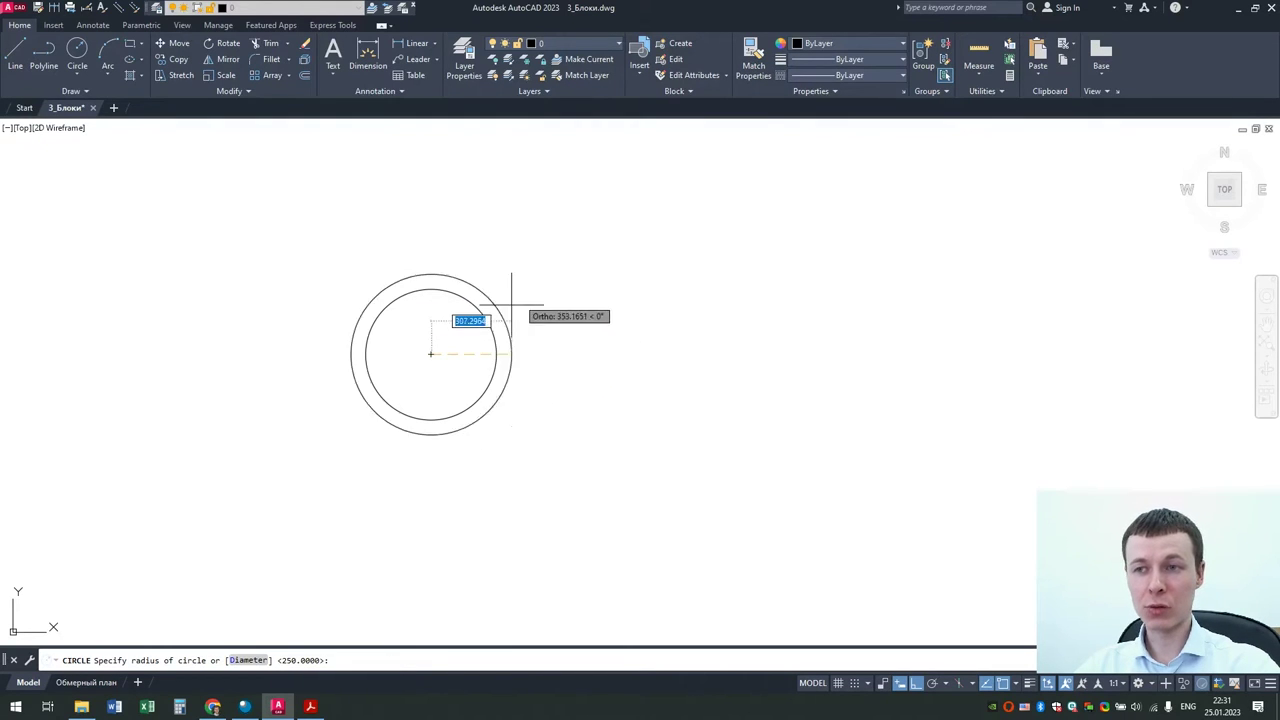
text(300)
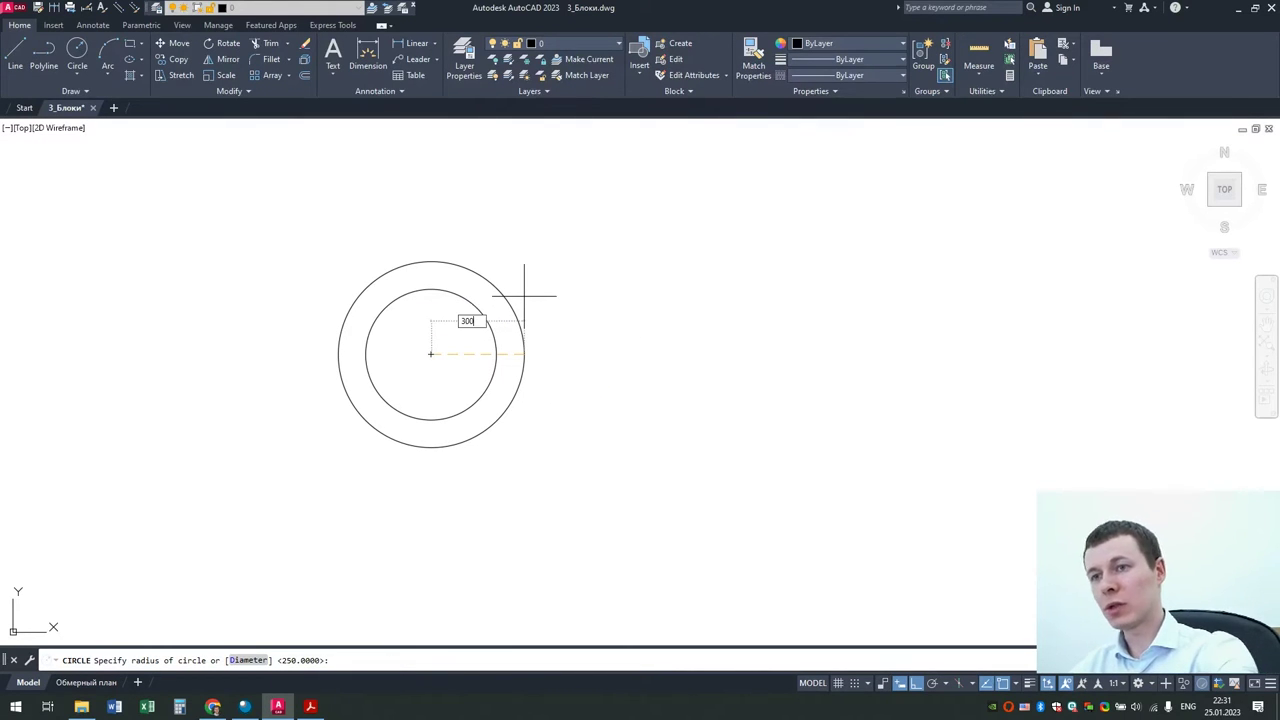
key(Return)
click(77, 50)
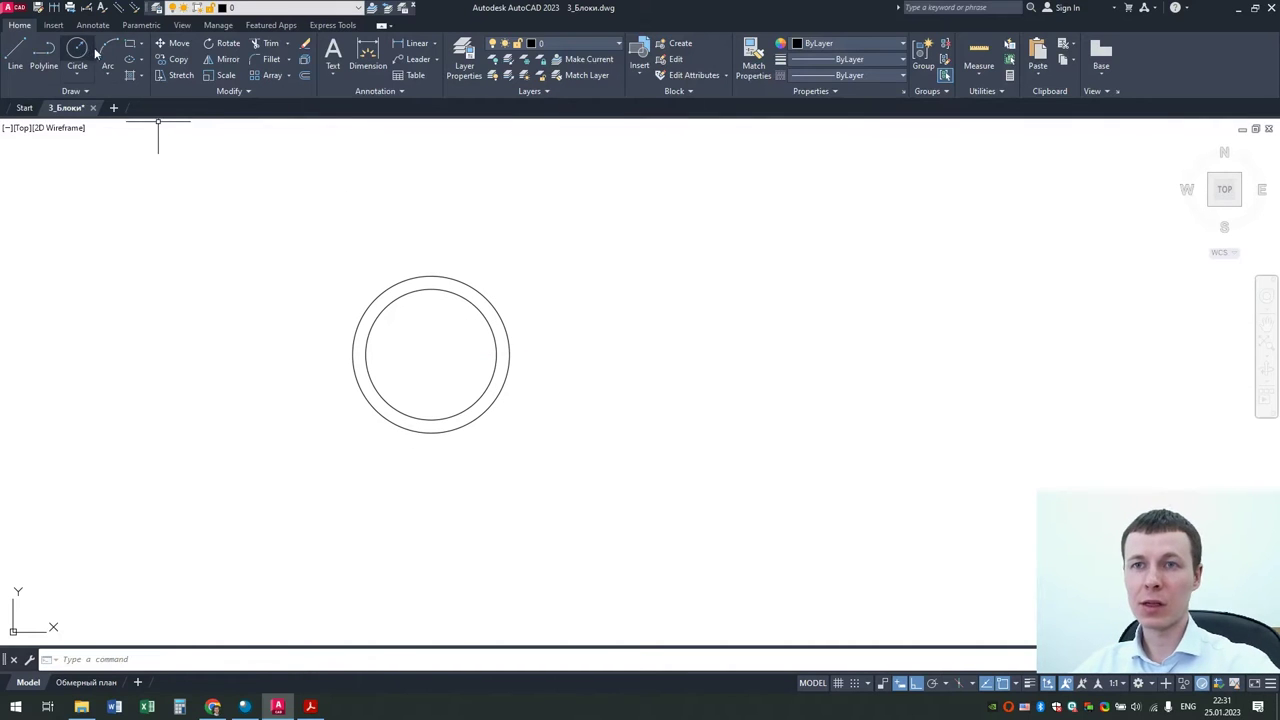
click(430, 354)
text(350)
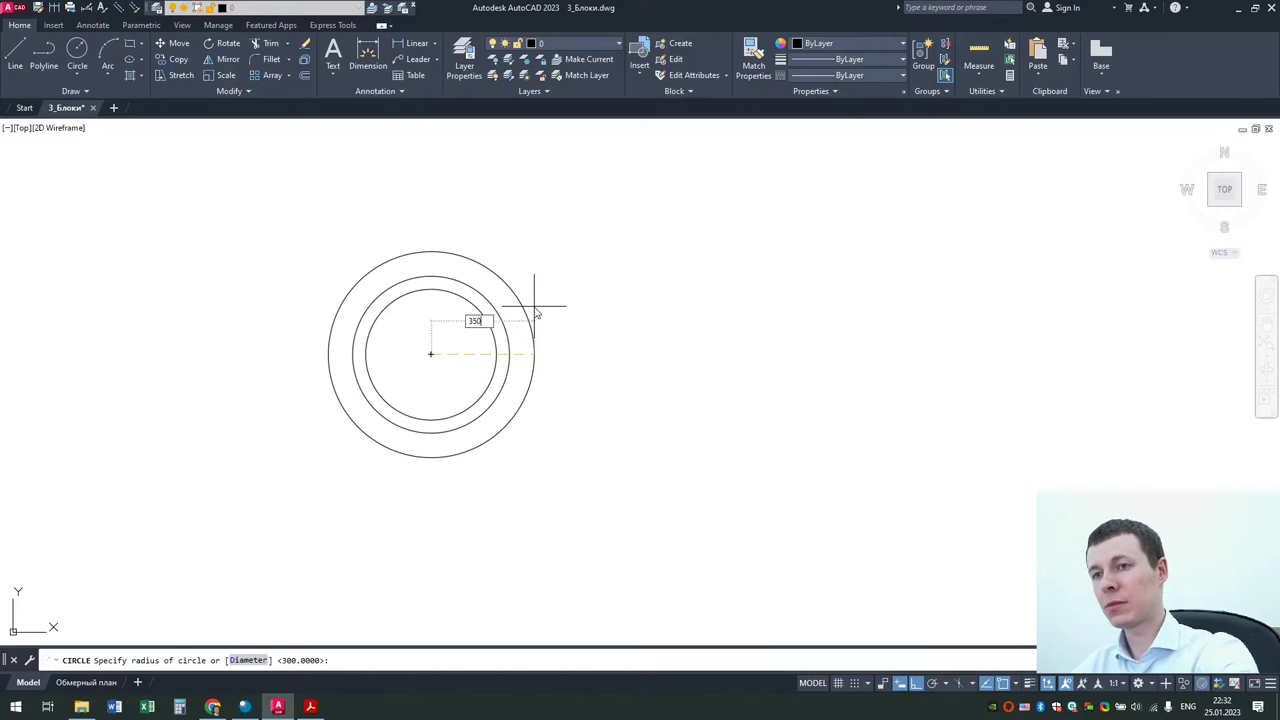
key(Return)
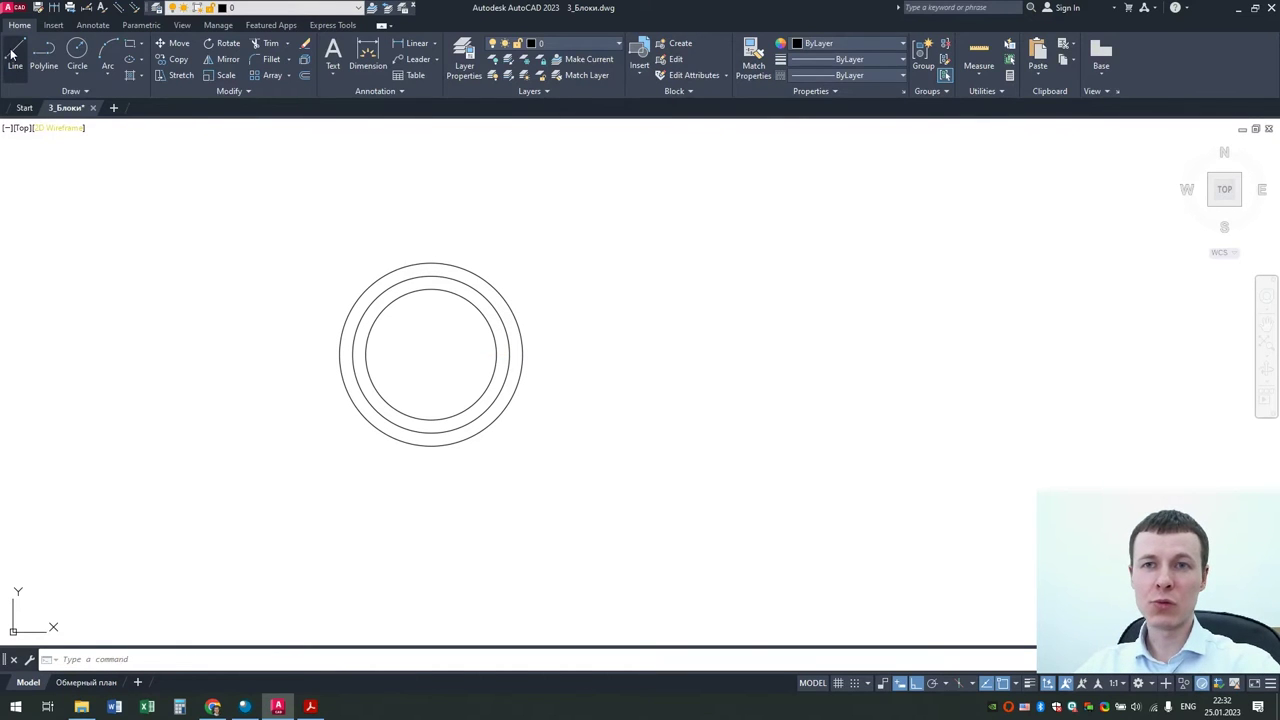
click(12, 55)
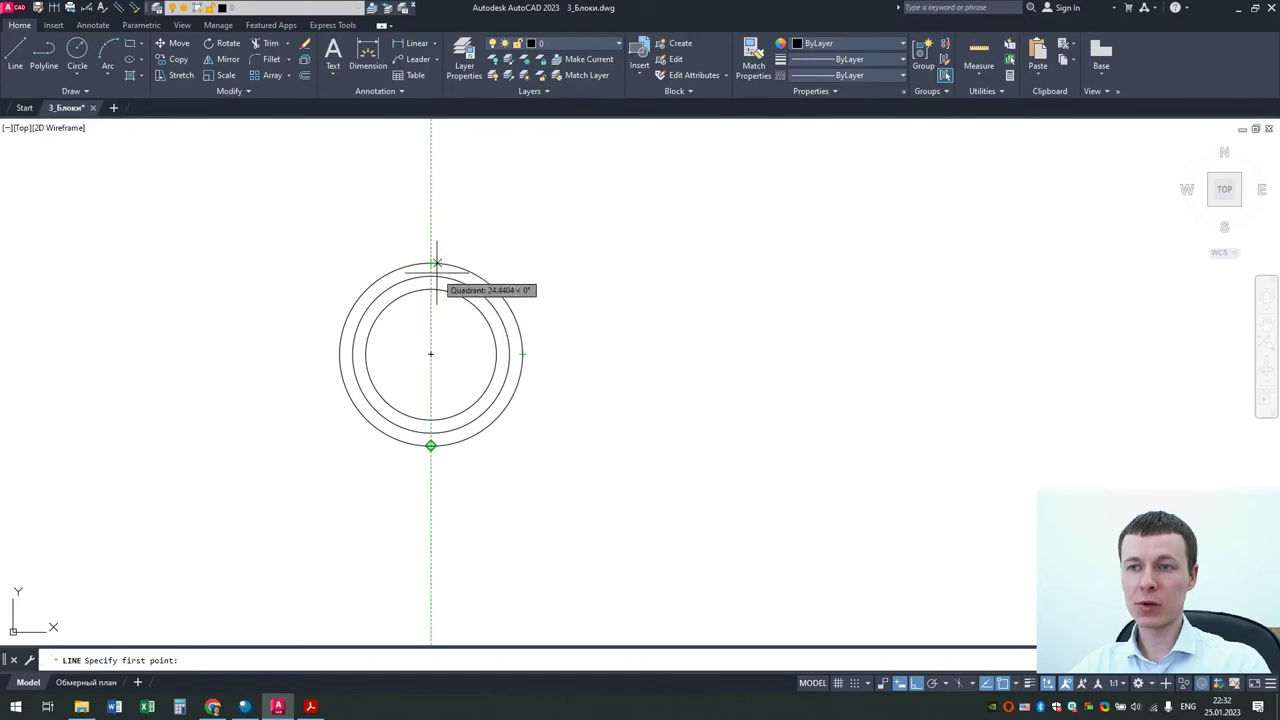
Step: Draw a horizontal line from the 350 circle's left quadrant to its right quadrant
click(340, 354)
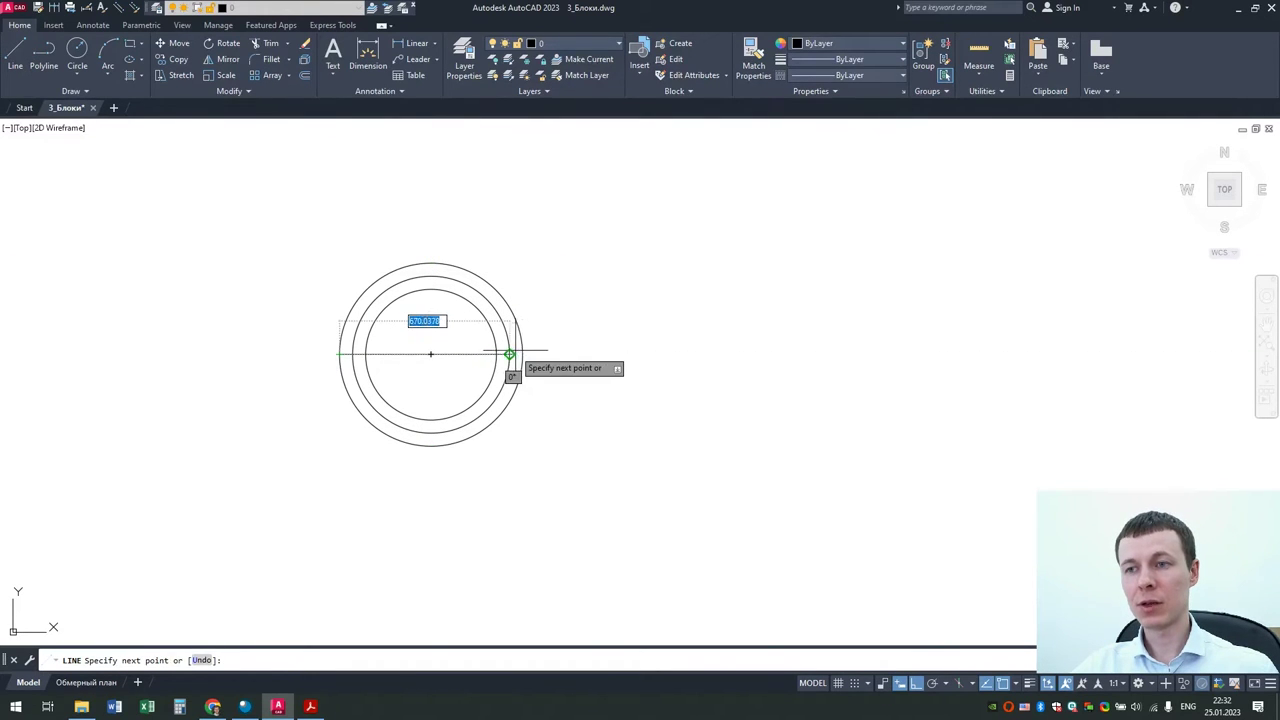
click(522, 354)
key(Escape)
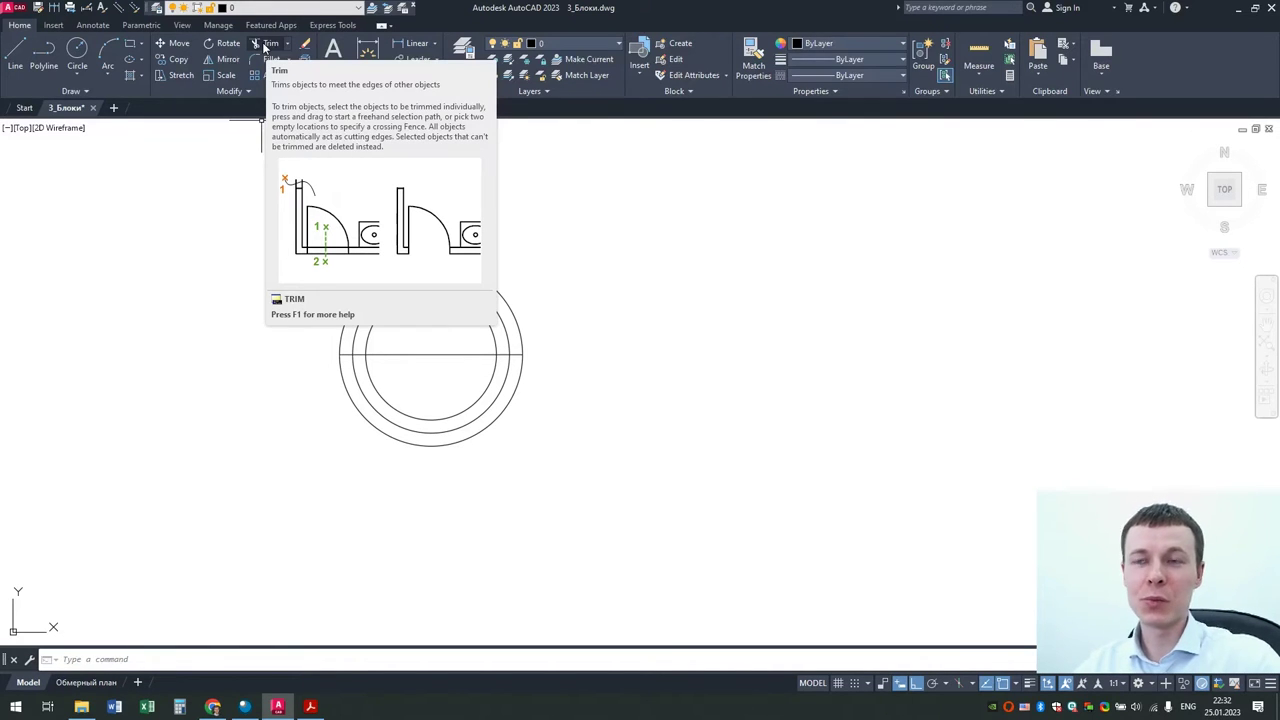
Step: Trim the lower halves of the 350 and 300 circles and the line pieces to form the backrest arch
click(263, 42)
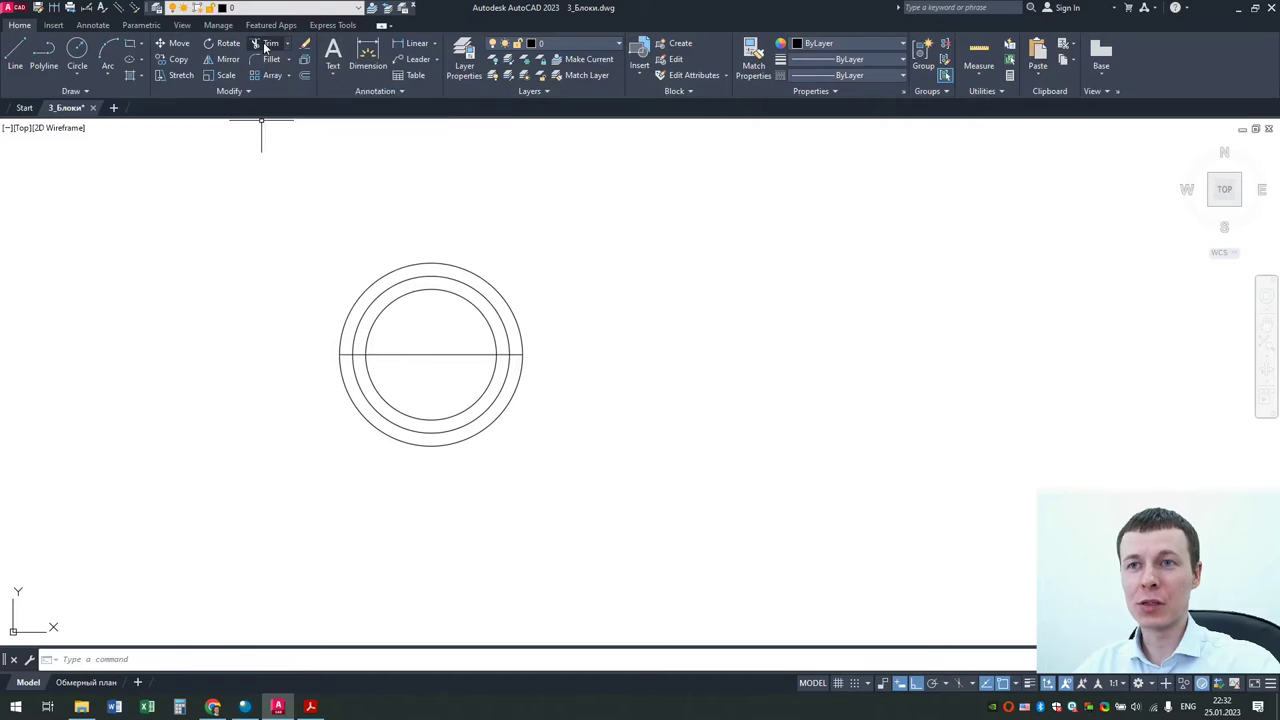
click(342, 361)
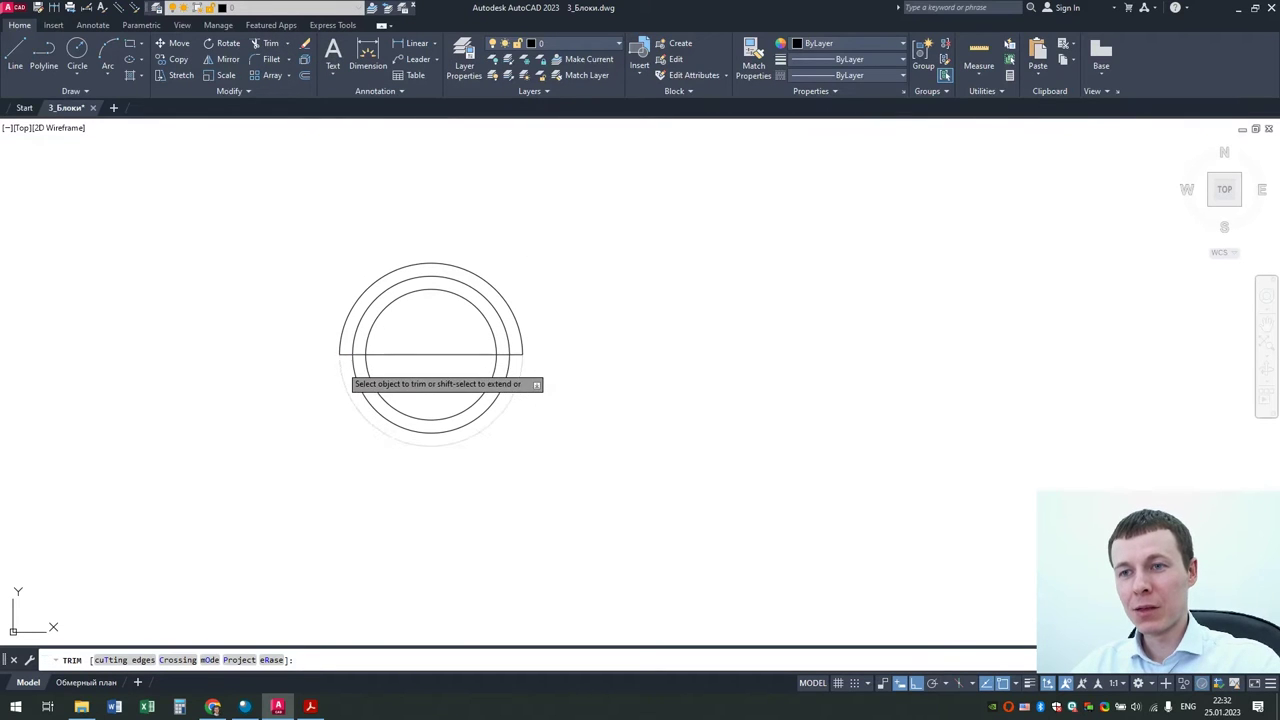
click(355, 362)
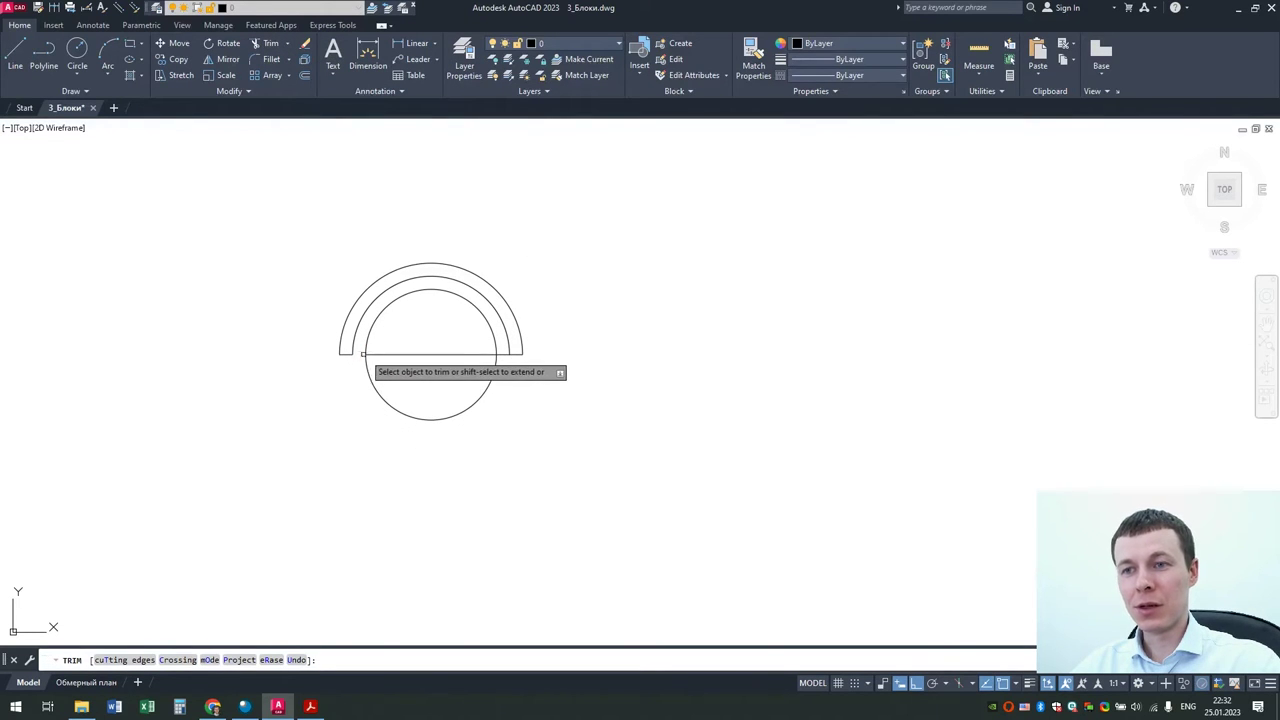
click(361, 354)
click(372, 354)
click(504, 353)
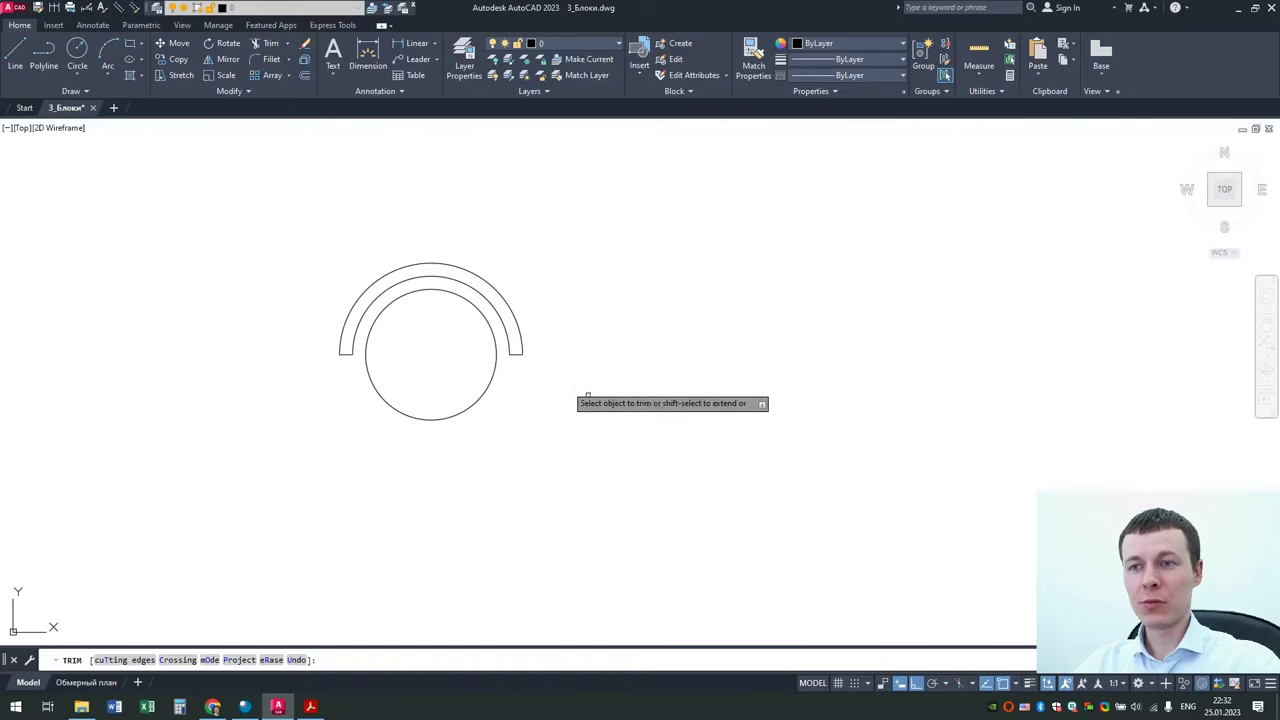
key(Escape)
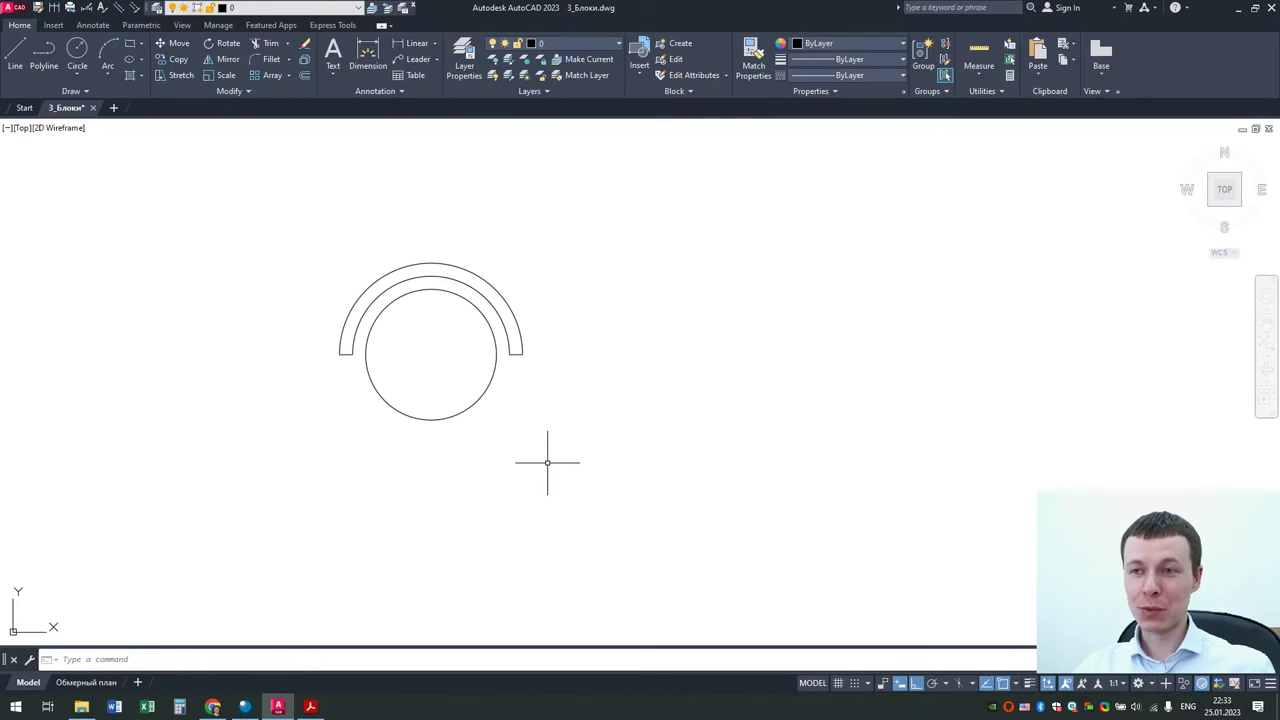
Step: Copy the chair twice, placing both copies side by side to its right
click(545, 449)
click(252, 233)
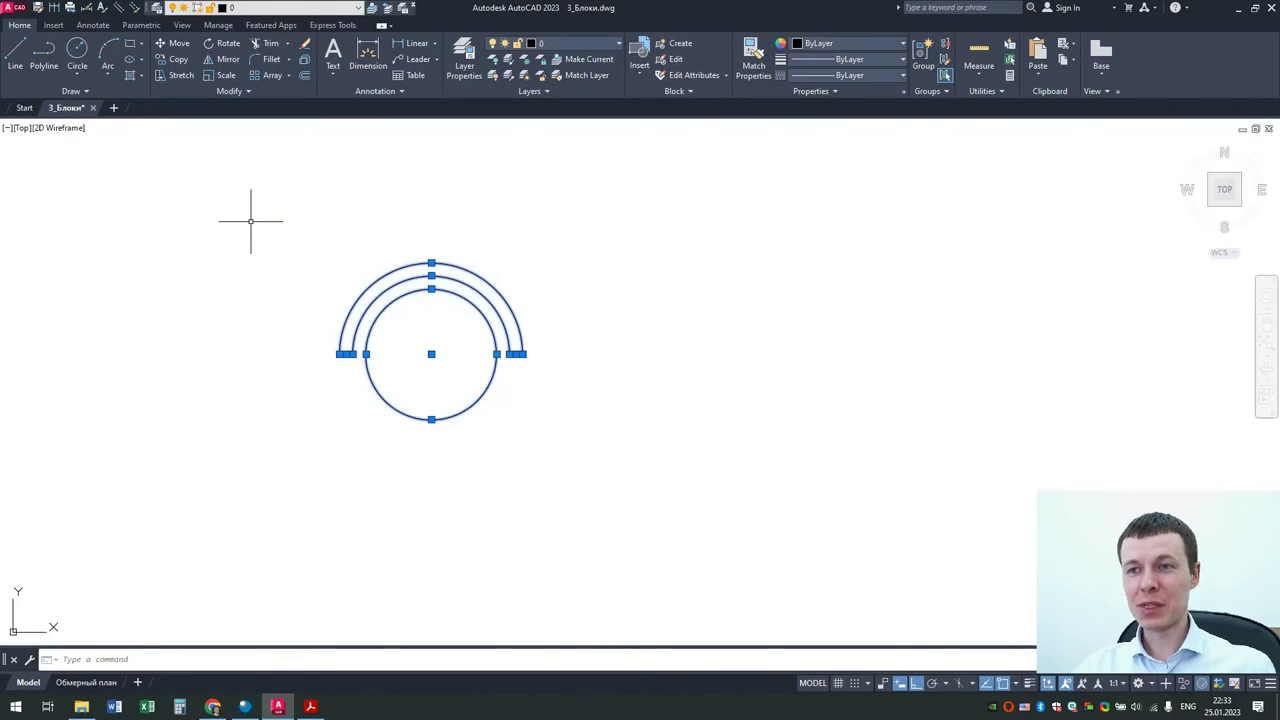
click(179, 60)
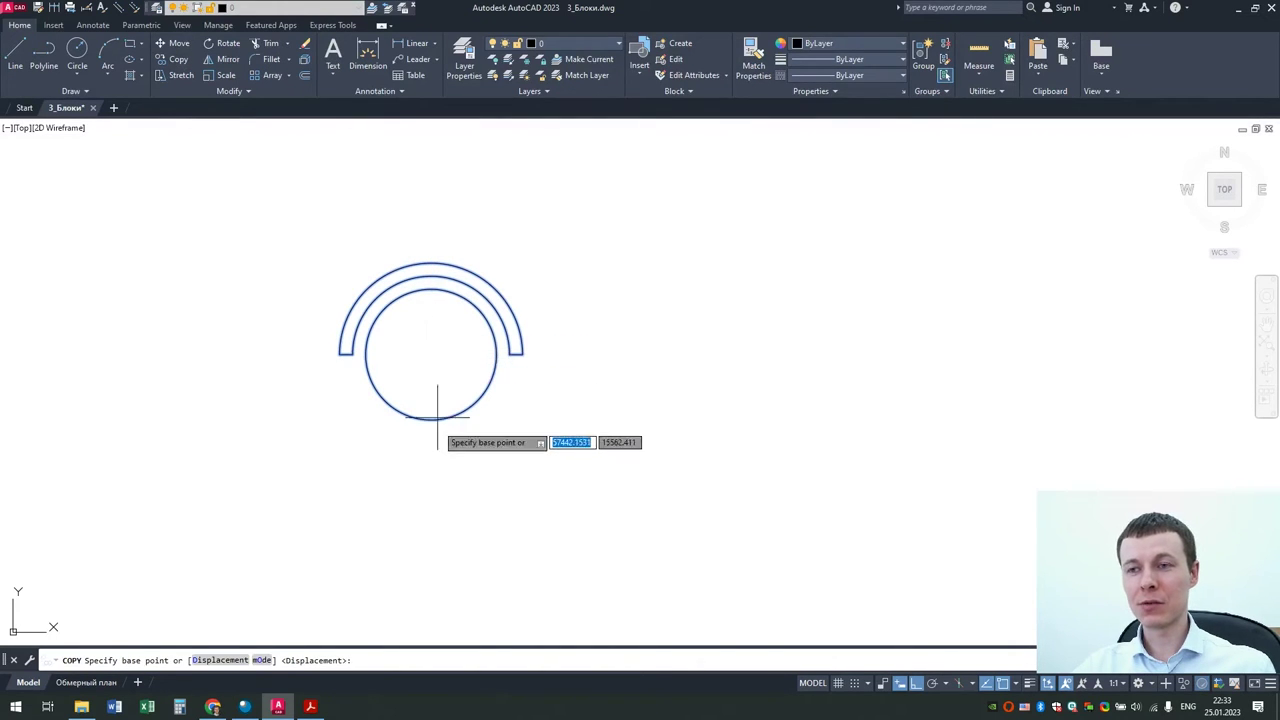
click(436, 456)
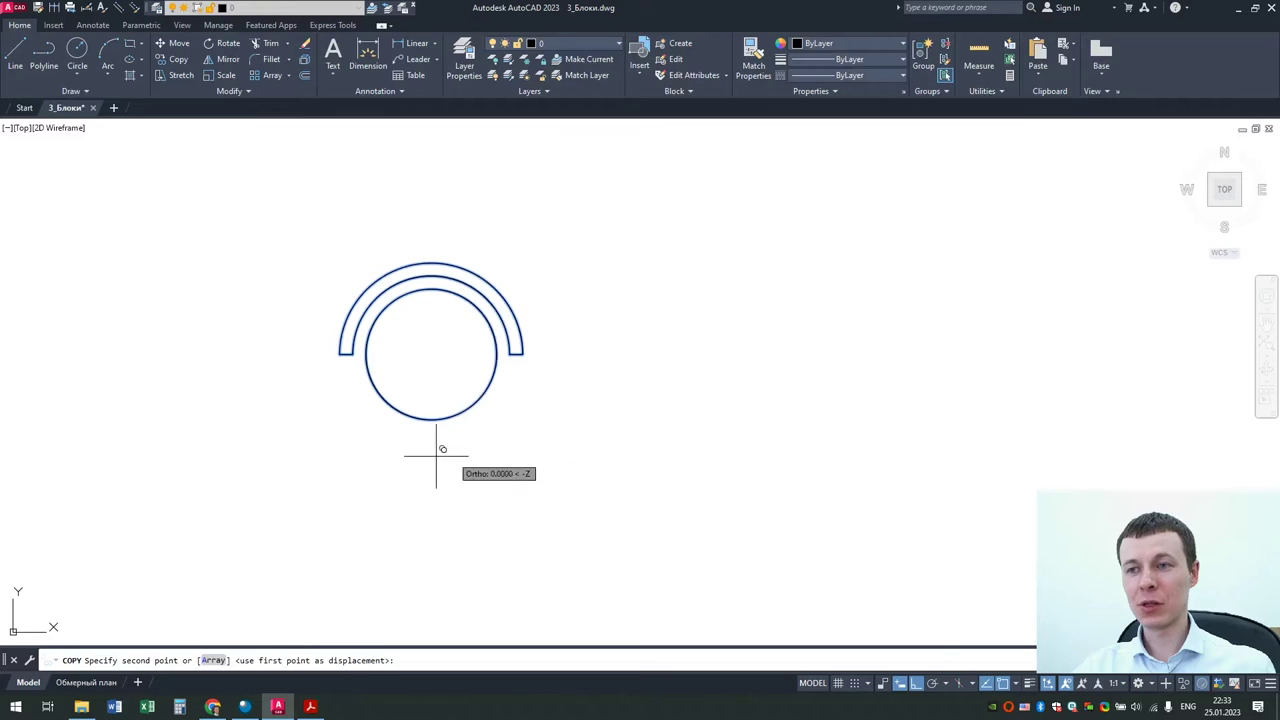
click(673, 475)
click(909, 468)
key(Return)
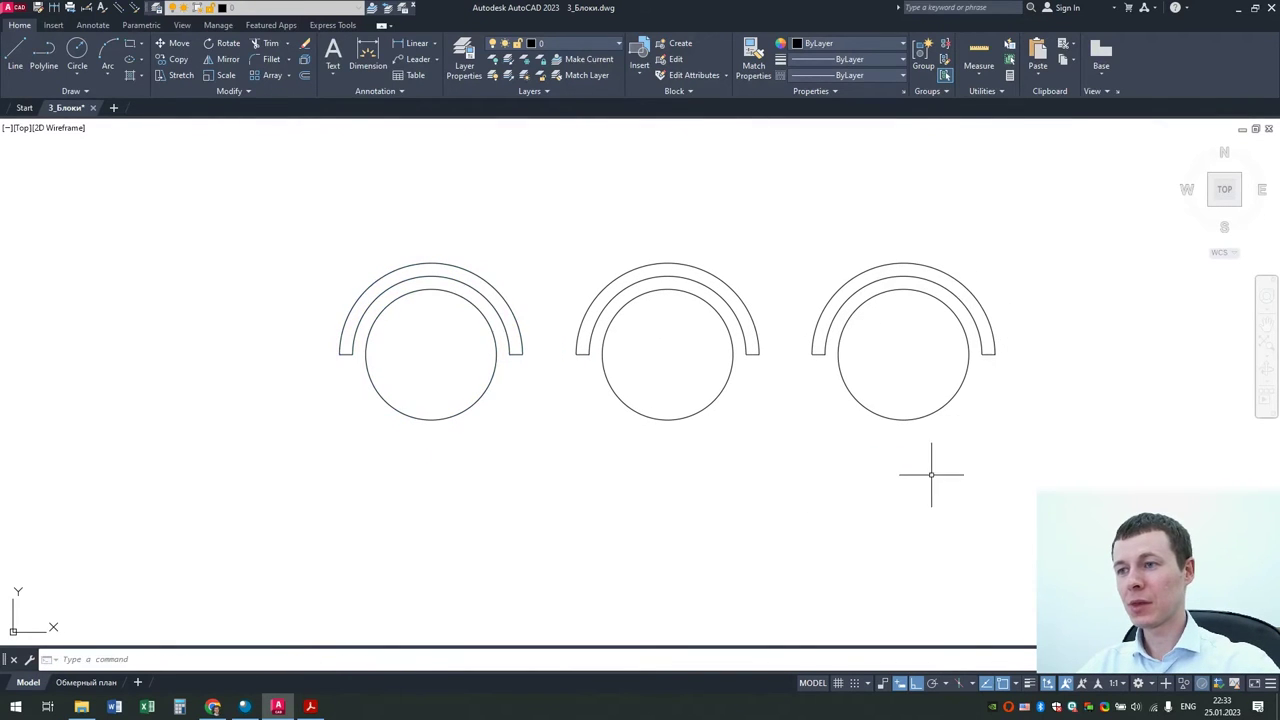
Step: Rotate the middle chair -45° about its centre
click(782, 444)
click(550, 205)
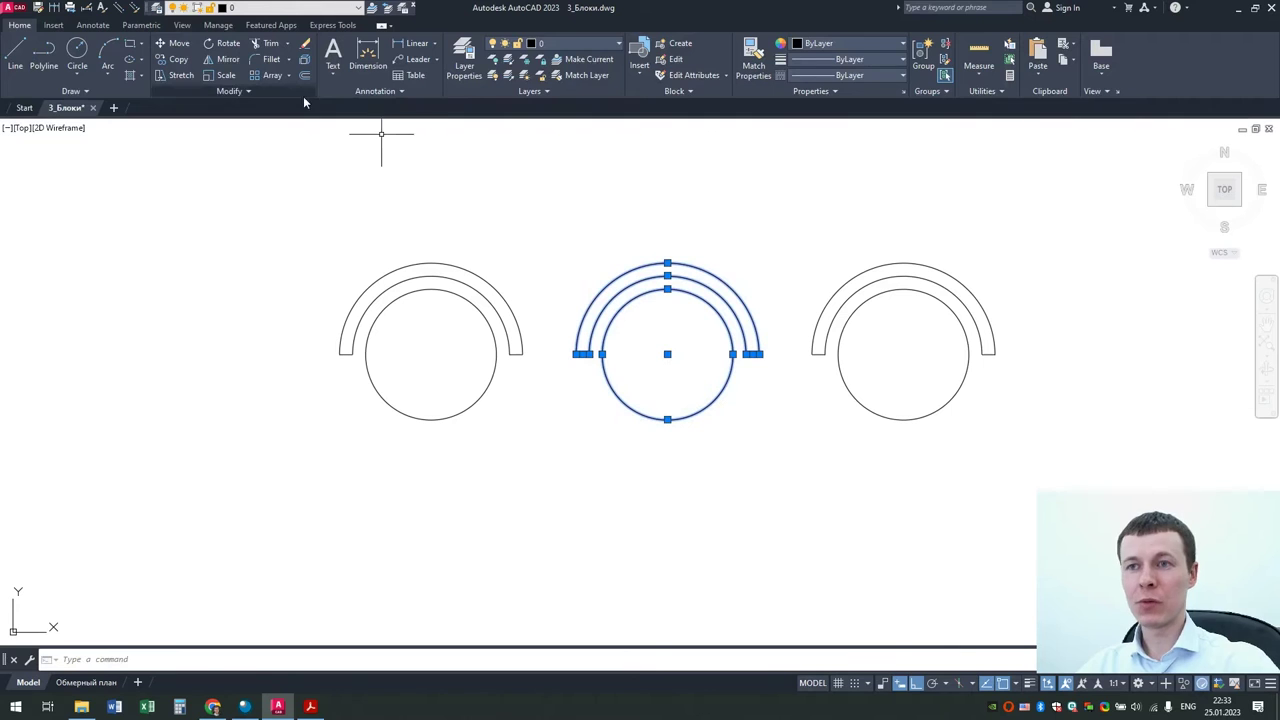
click(222, 43)
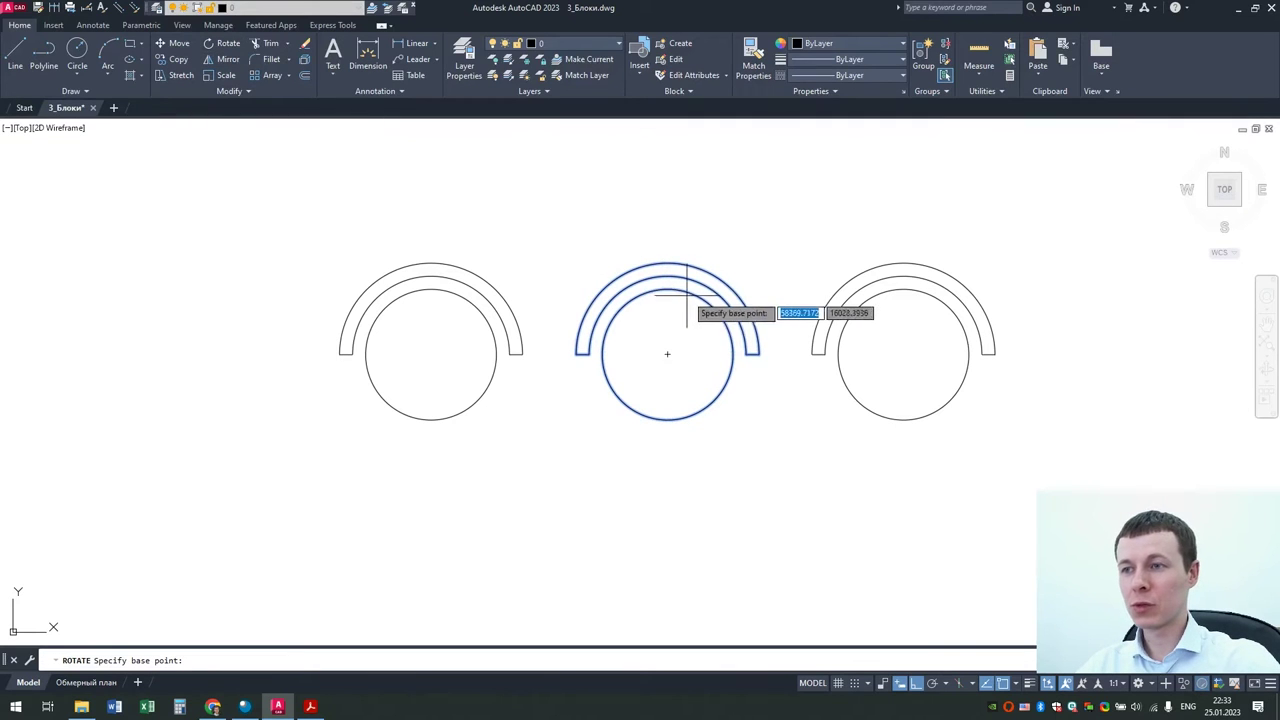
click(667, 353)
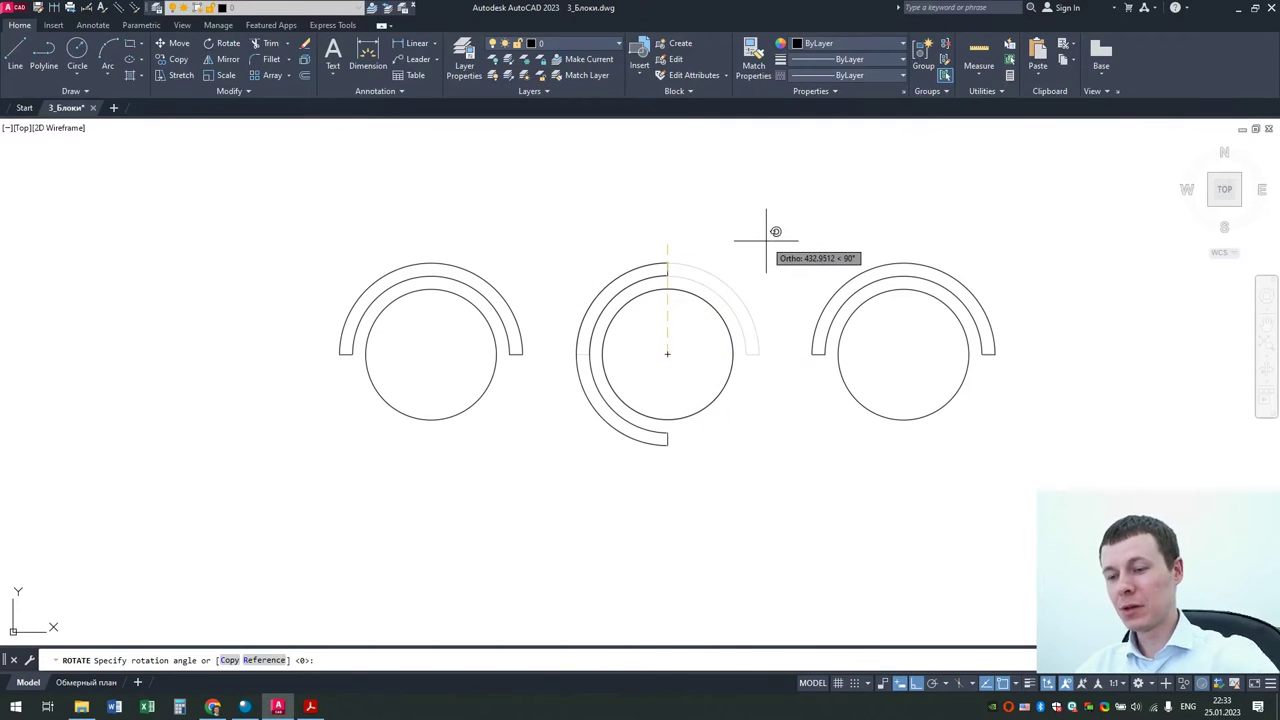
text(-45)
key(Return)
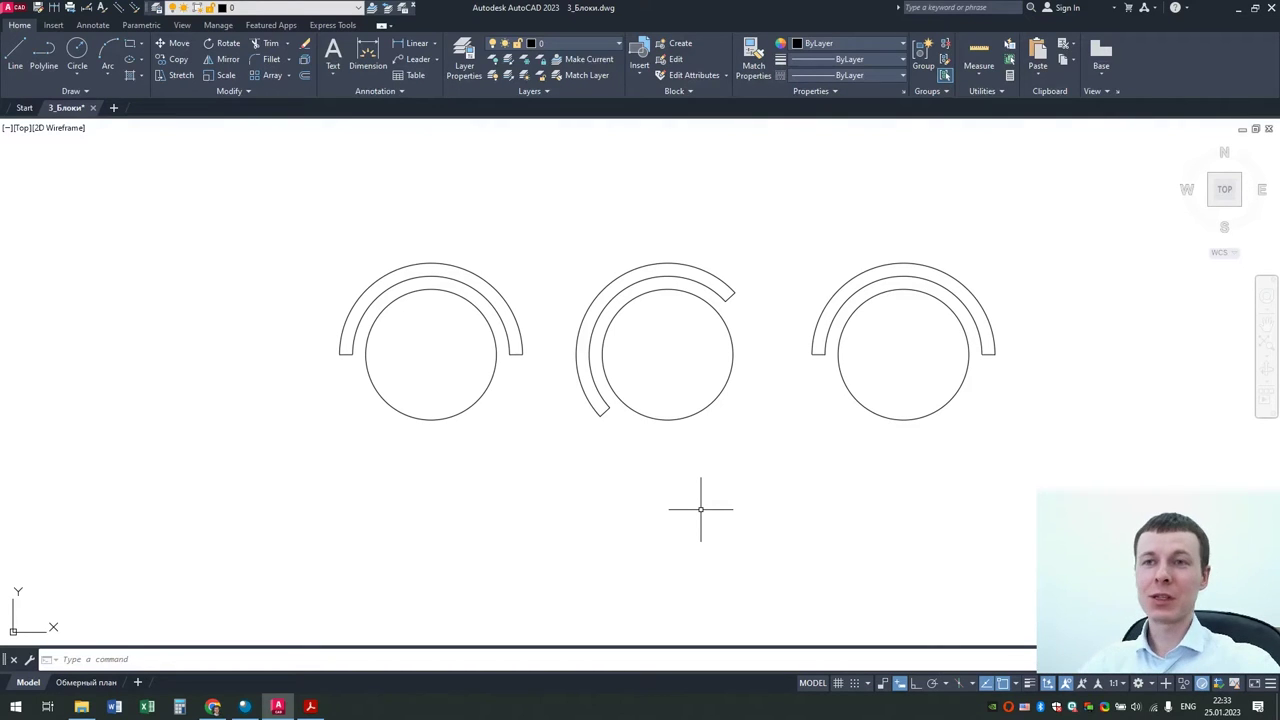
Step: Try resizing the left chair's seat circle with its grip, then undo the change
click(491, 330)
click(496, 354)
click(486, 354)
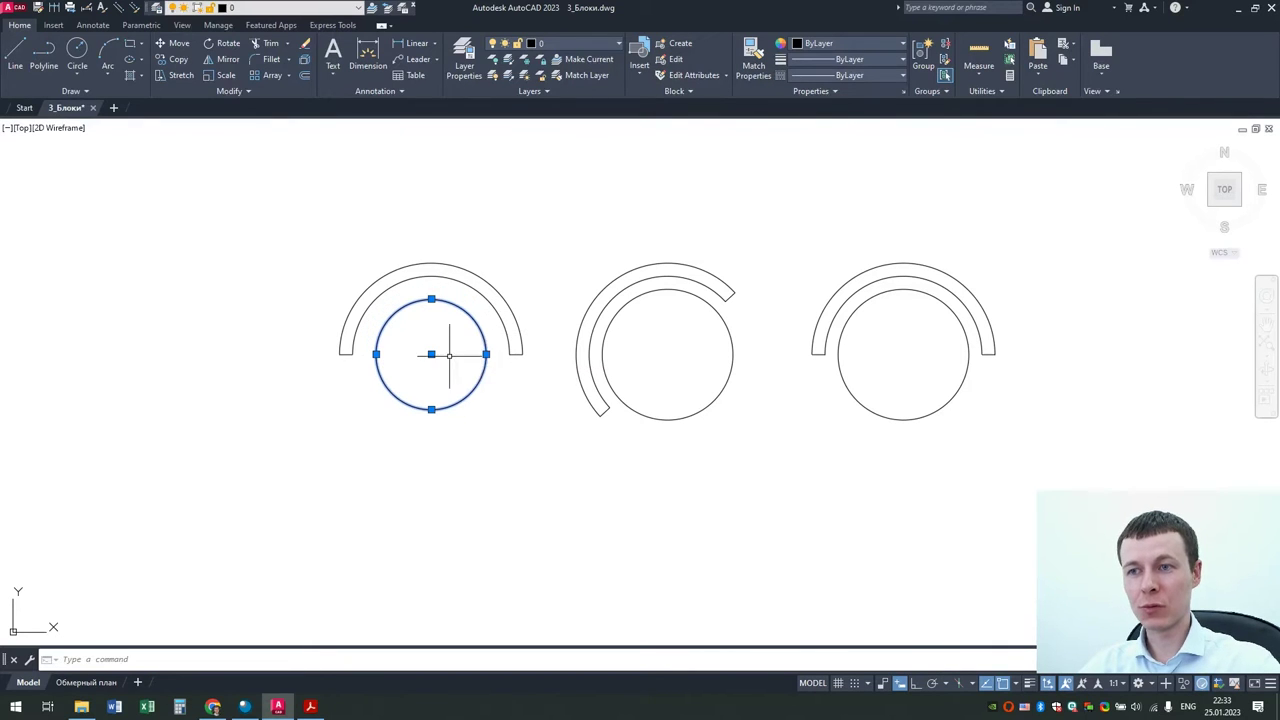
key(ctrl+z)
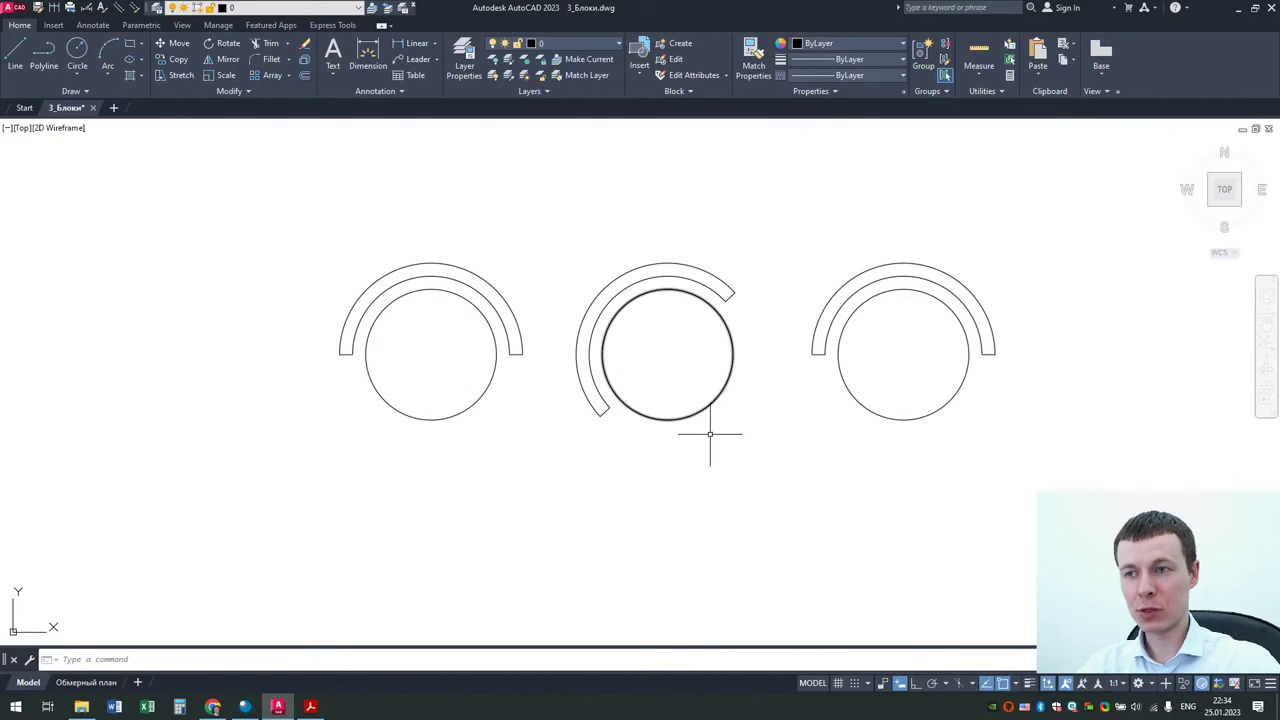
Step: Copy the left chair straight down to sit directly below the original
click(530, 455)
click(380, 232)
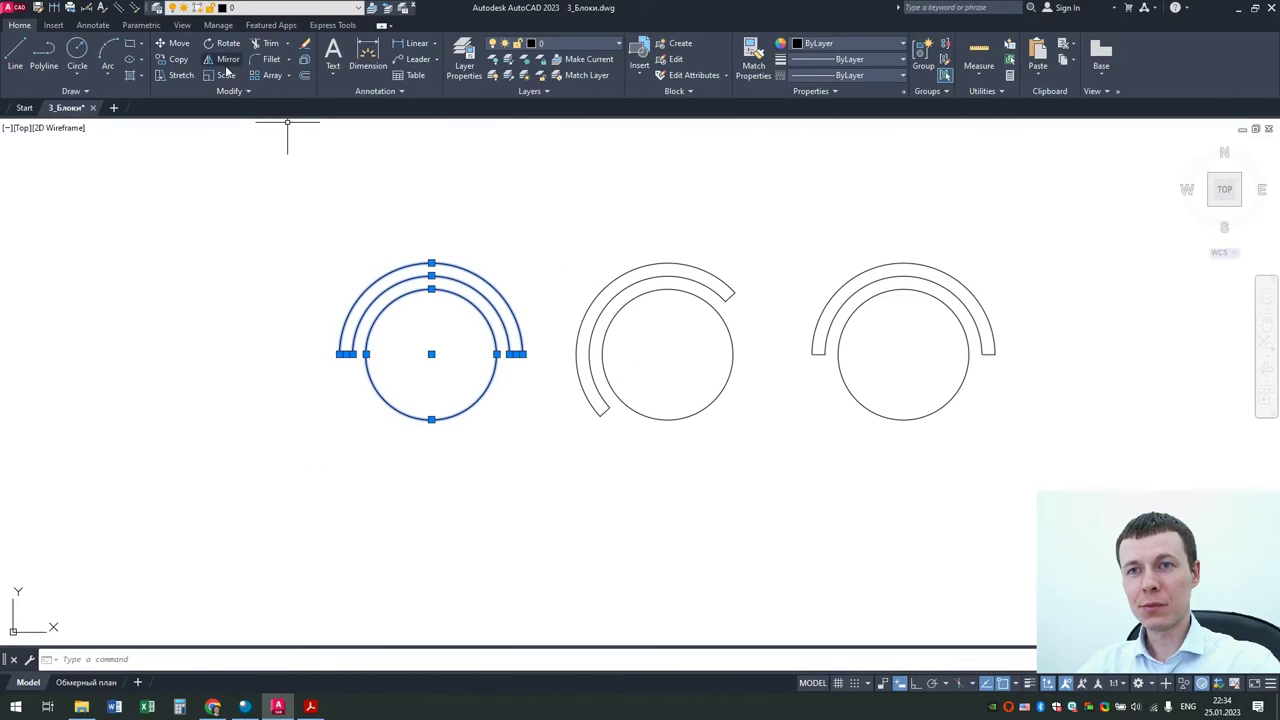
click(172, 59)
click(228, 213)
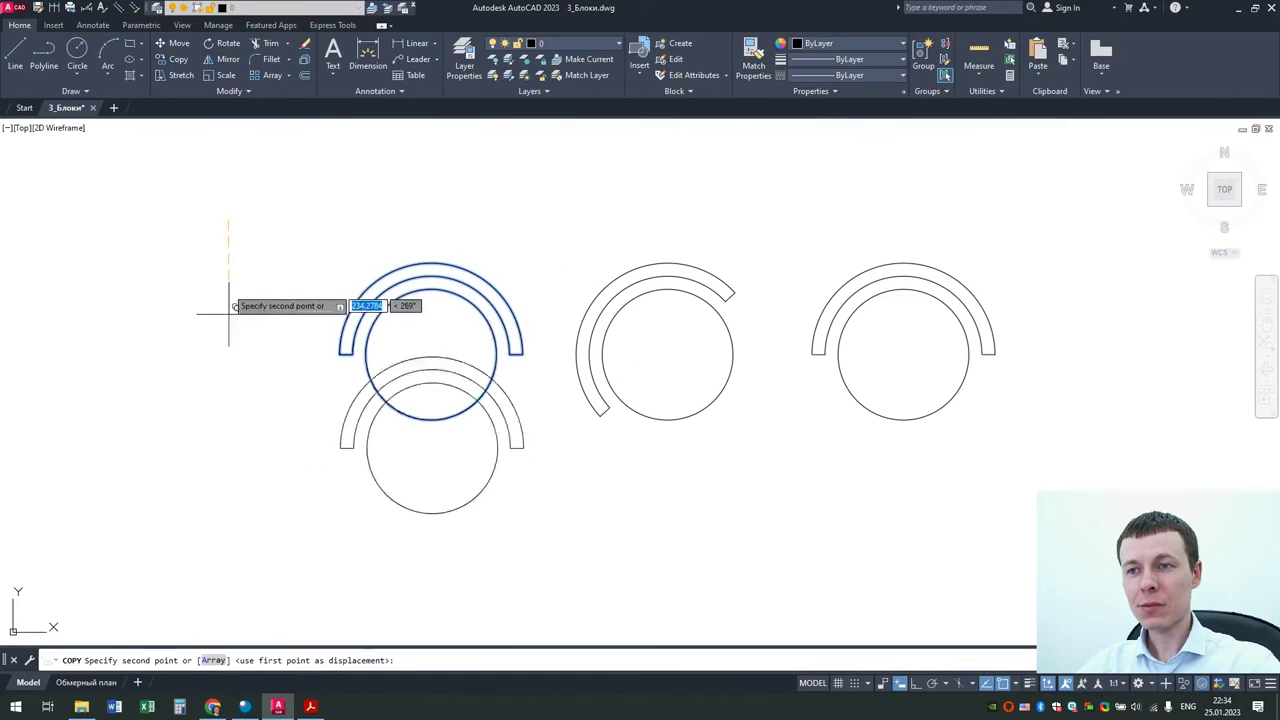
click(228, 420)
key(Escape)
scroll(594, 514, up, 2)
scroll(574, 451, down, 2)
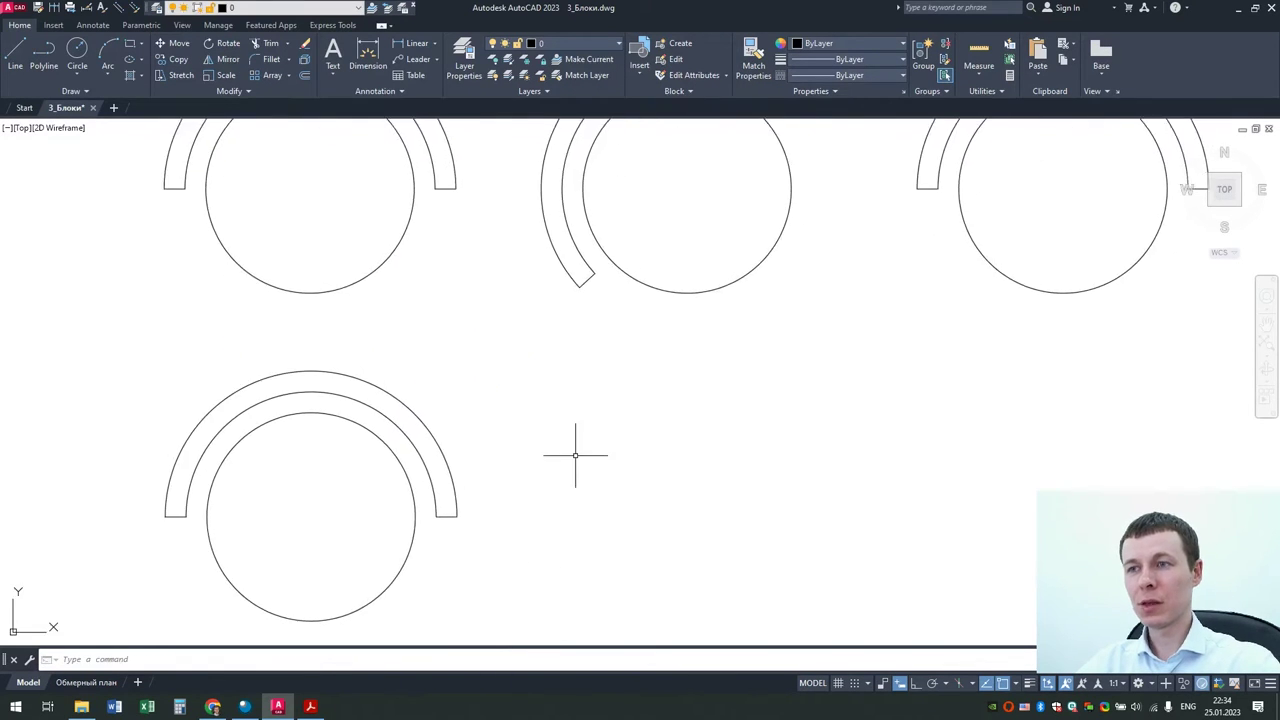
Step: Window-select the whole bottom chair copy
click(534, 558)
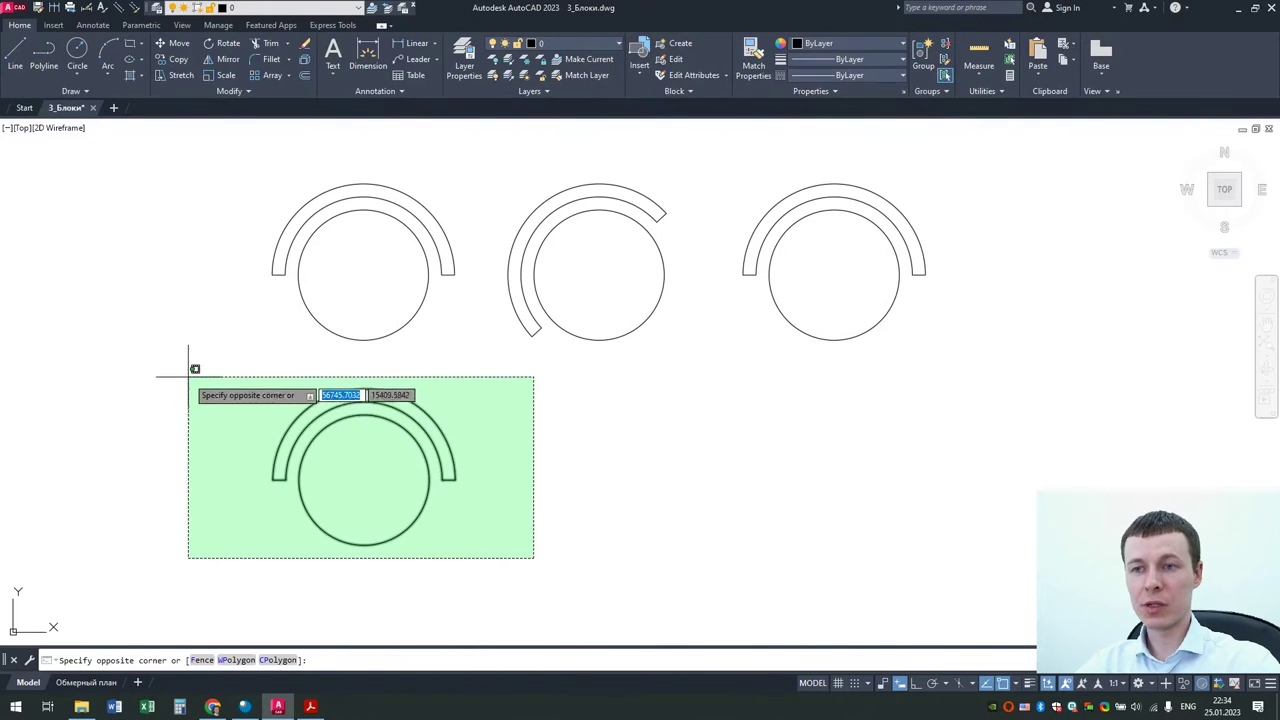
key(Escape)
click(494, 586)
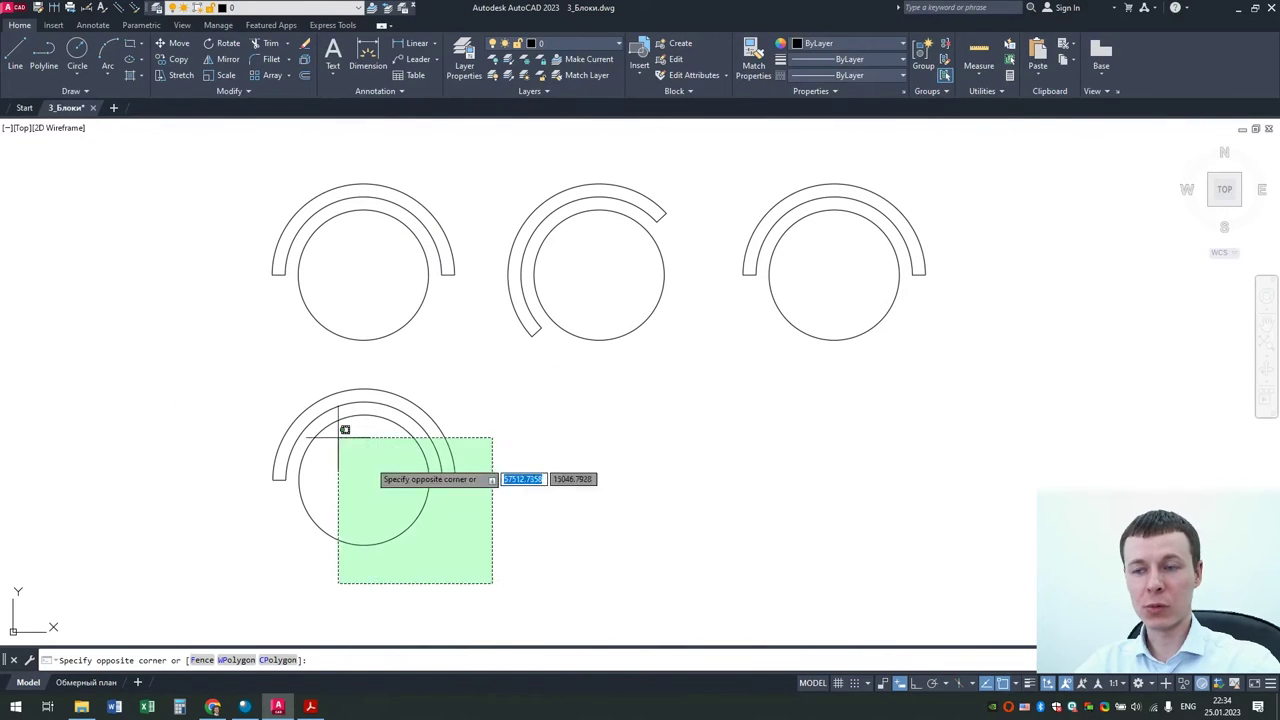
click(211, 353)
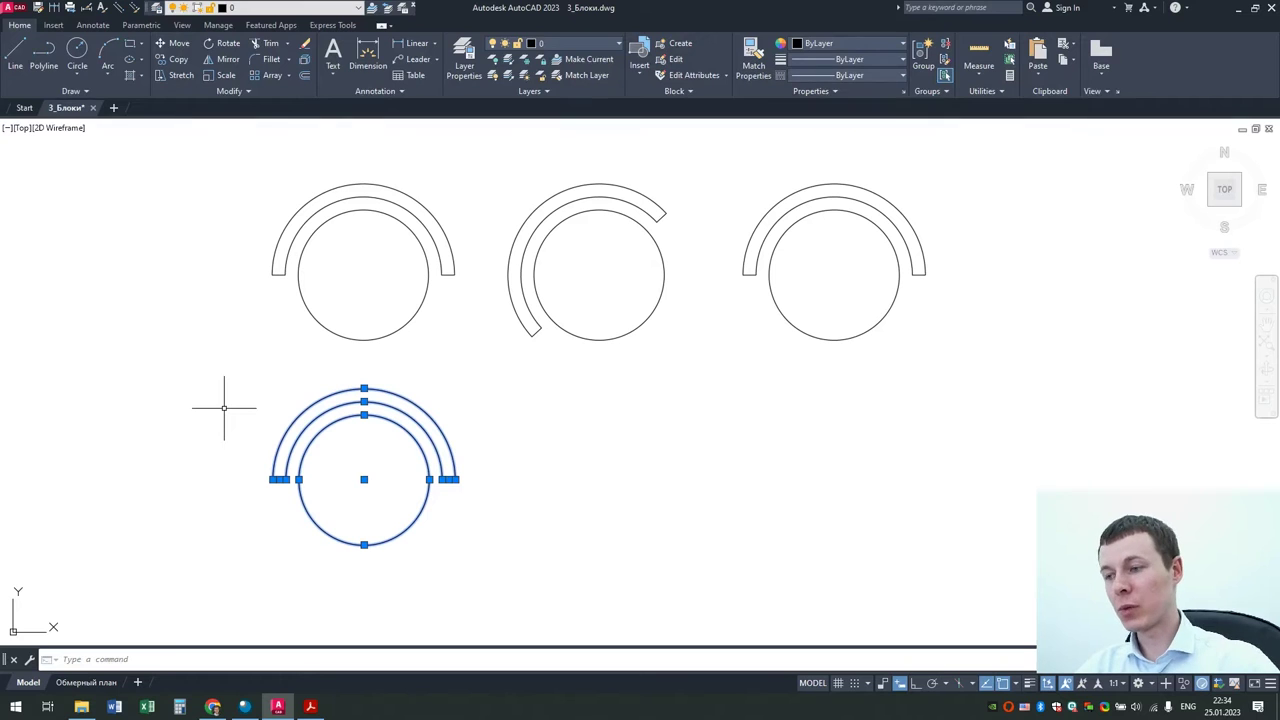
Step: Define the bottom chair as block 'стул', base point at the seat centre, opening it in Block Editor
text(b)
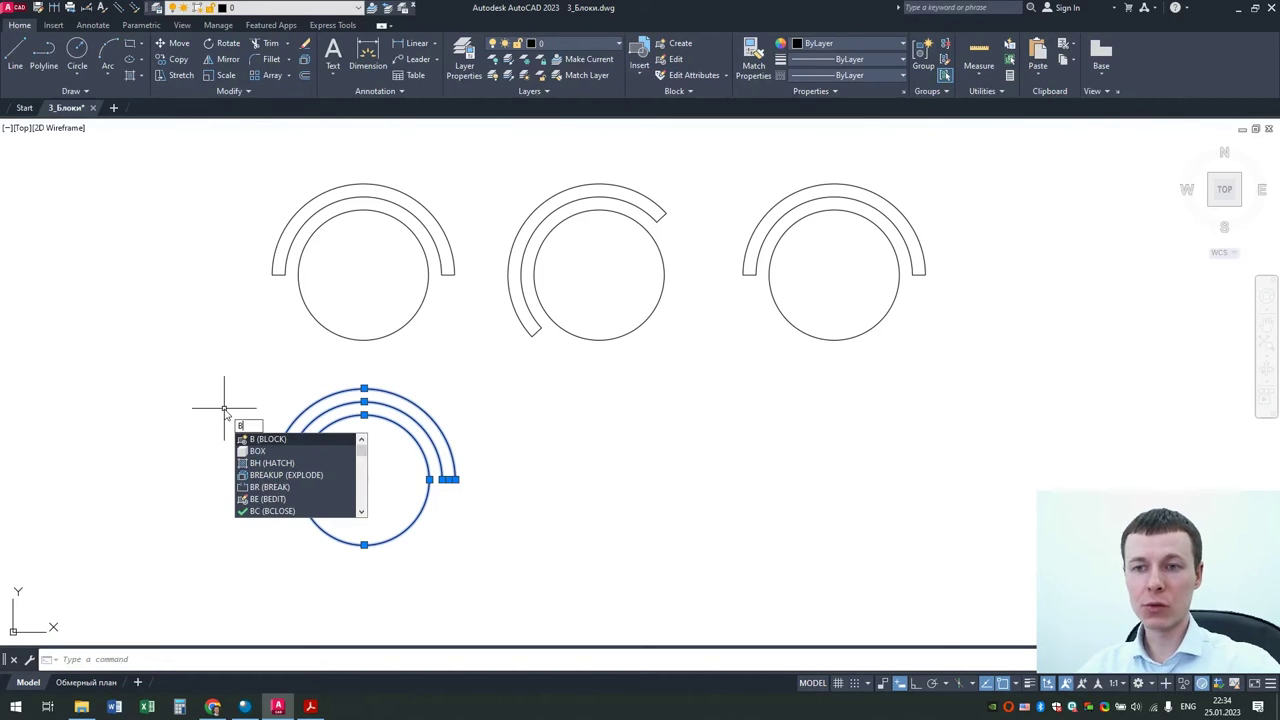
click(256, 440)
text(стул)
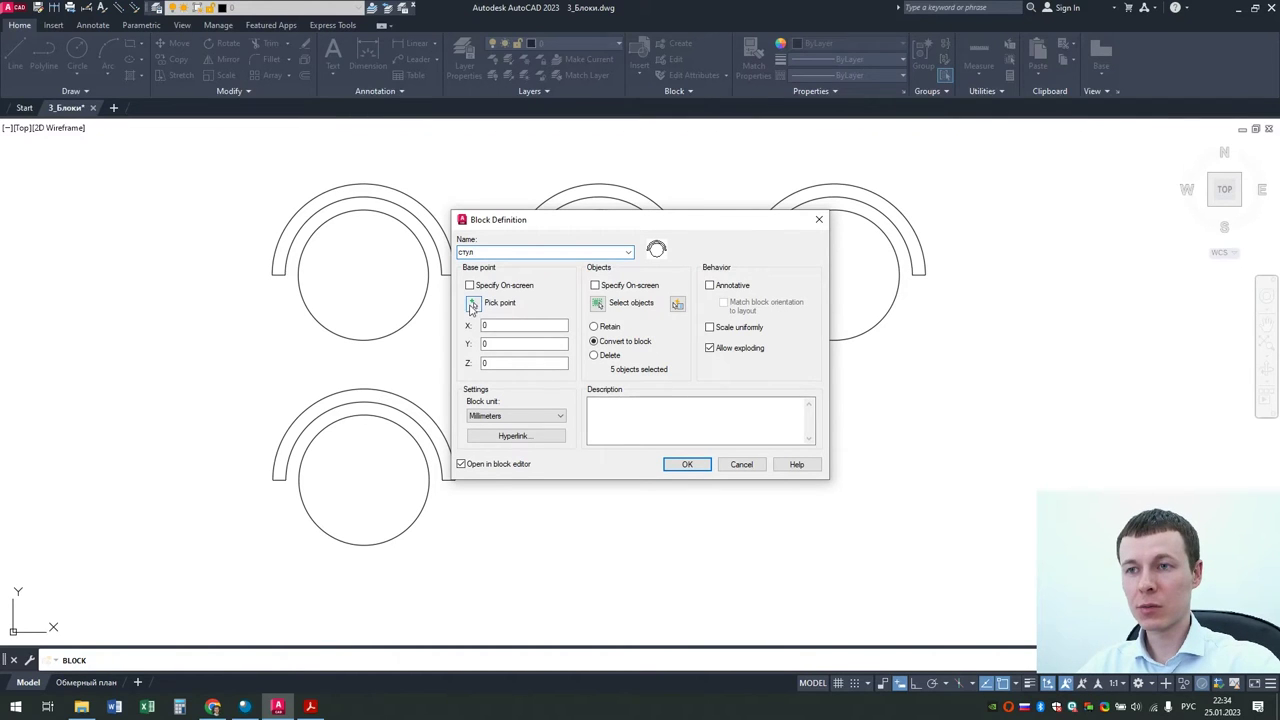
click(473, 306)
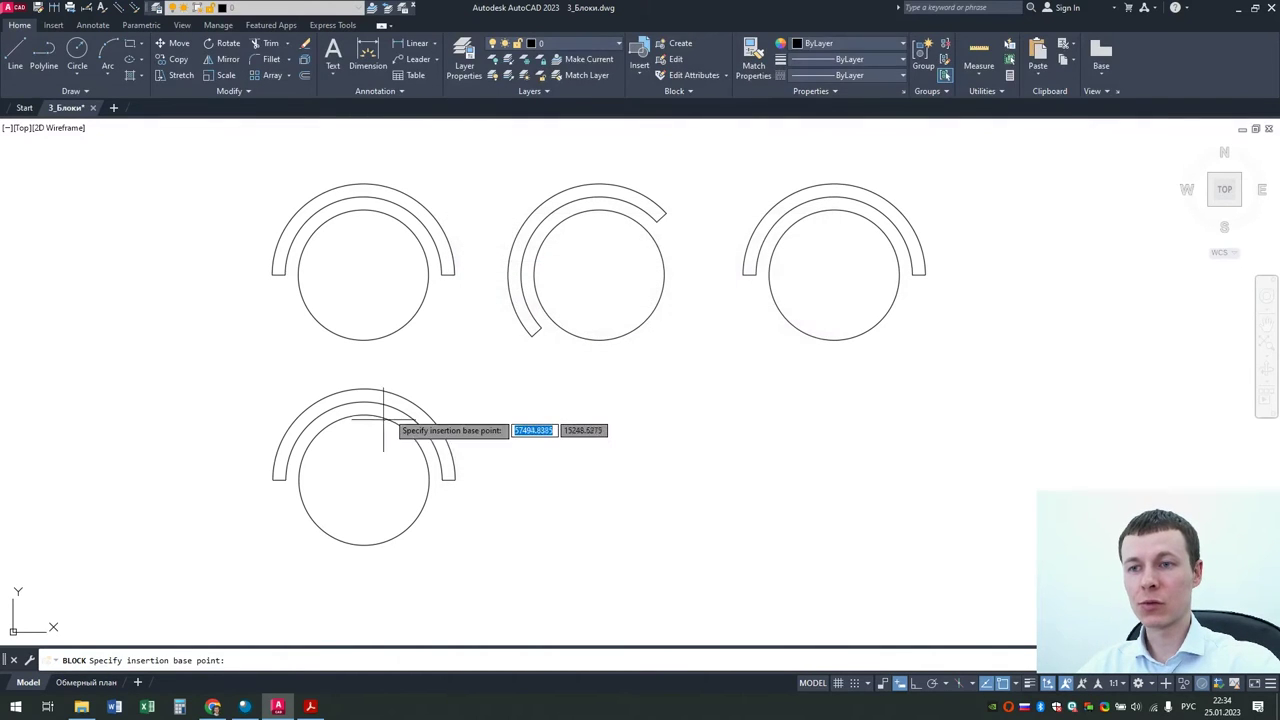
click(364, 480)
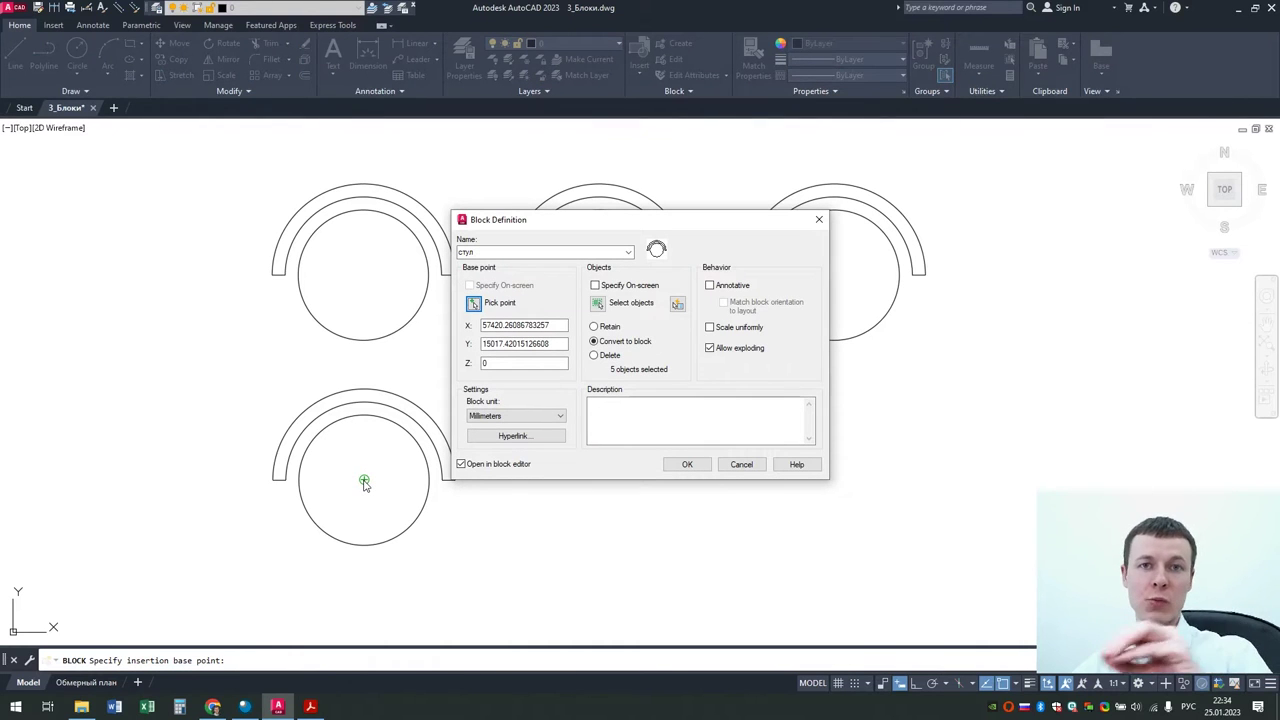
click(683, 465)
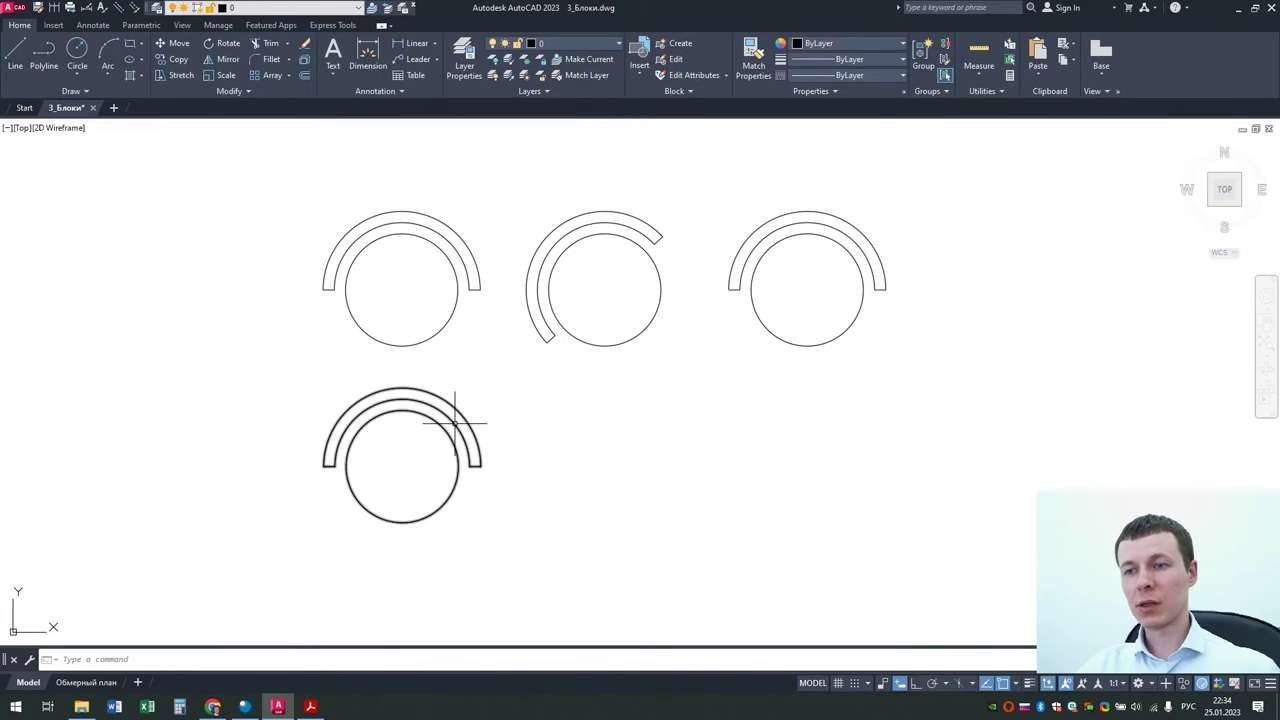
Step: Select the bottom chair block, try moving it right, then undo the move
click(453, 423)
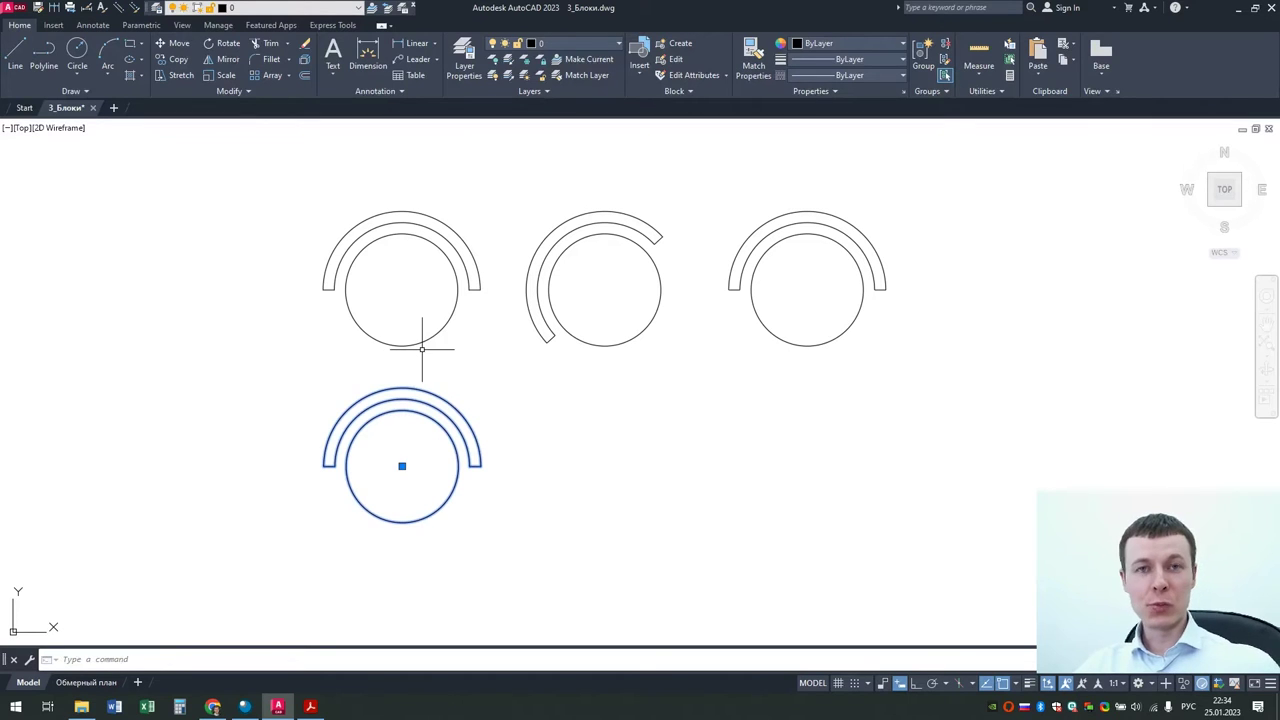
key(Escape)
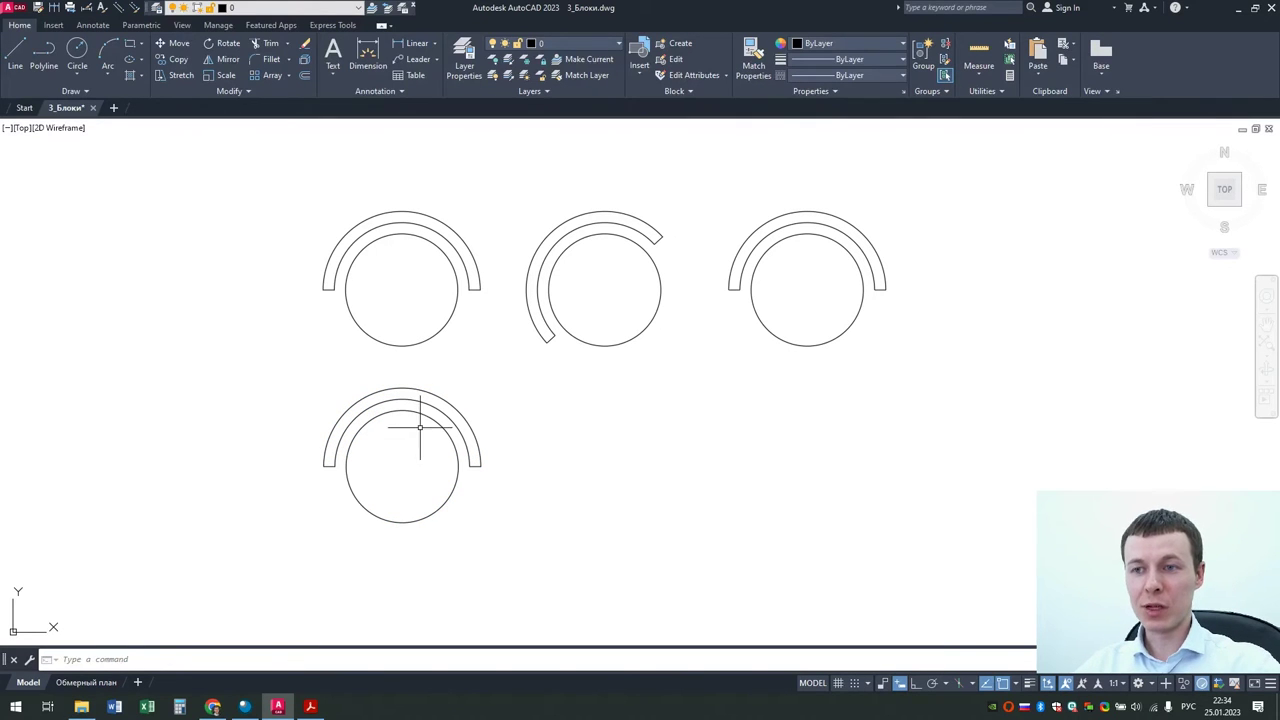
click(423, 418)
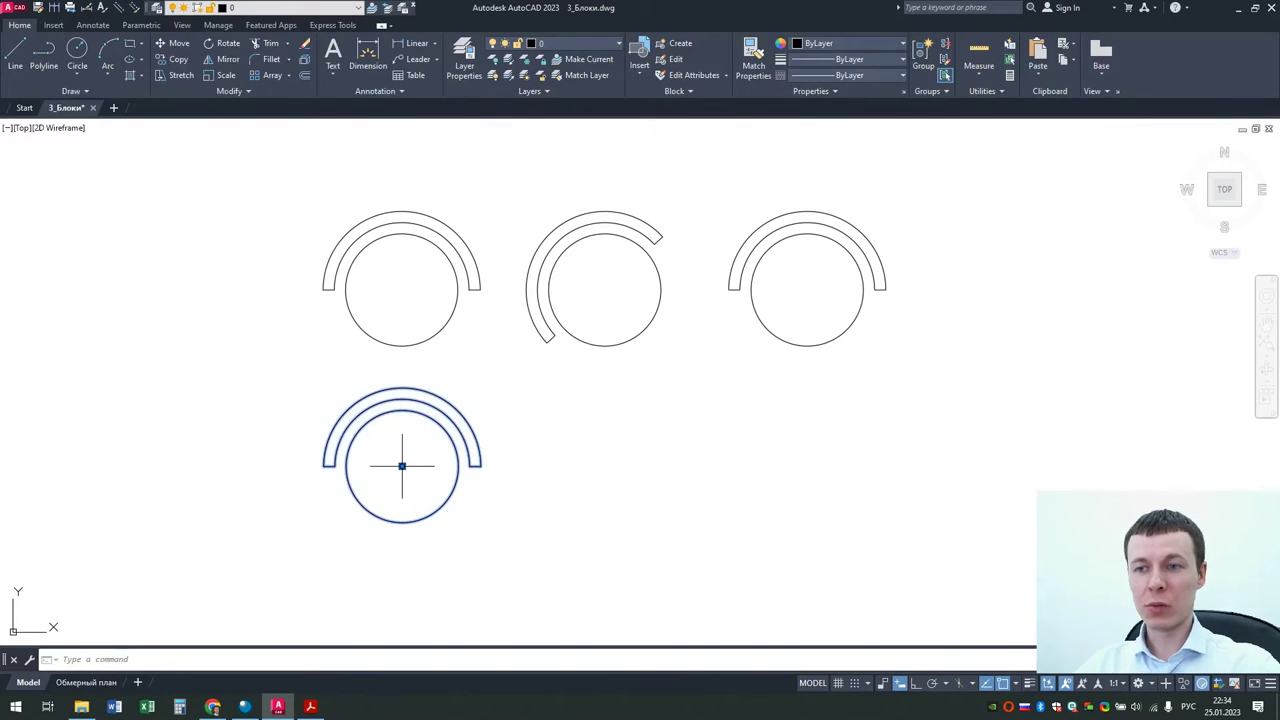
click(401, 466)
click(632, 492)
key(ctrl+z)
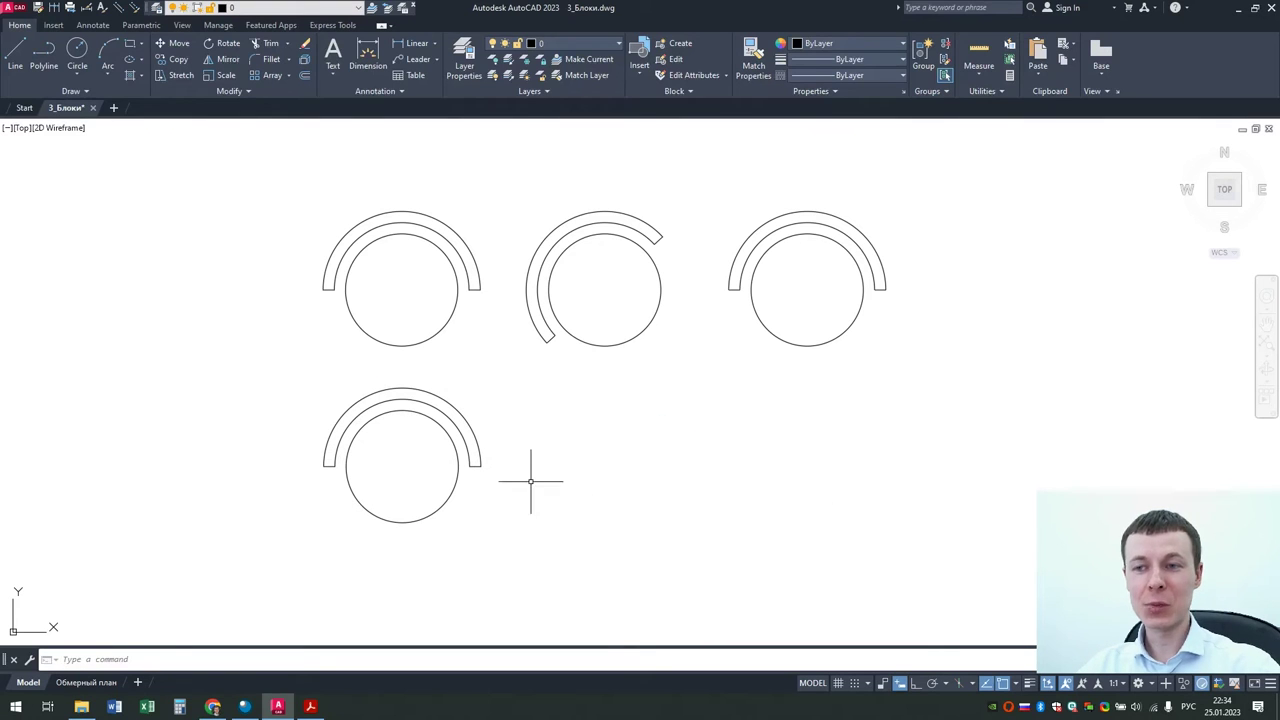
Step: Copy the chair block from its seat centre to the bottom-middle and bottom-right positions
click(476, 435)
click(170, 59)
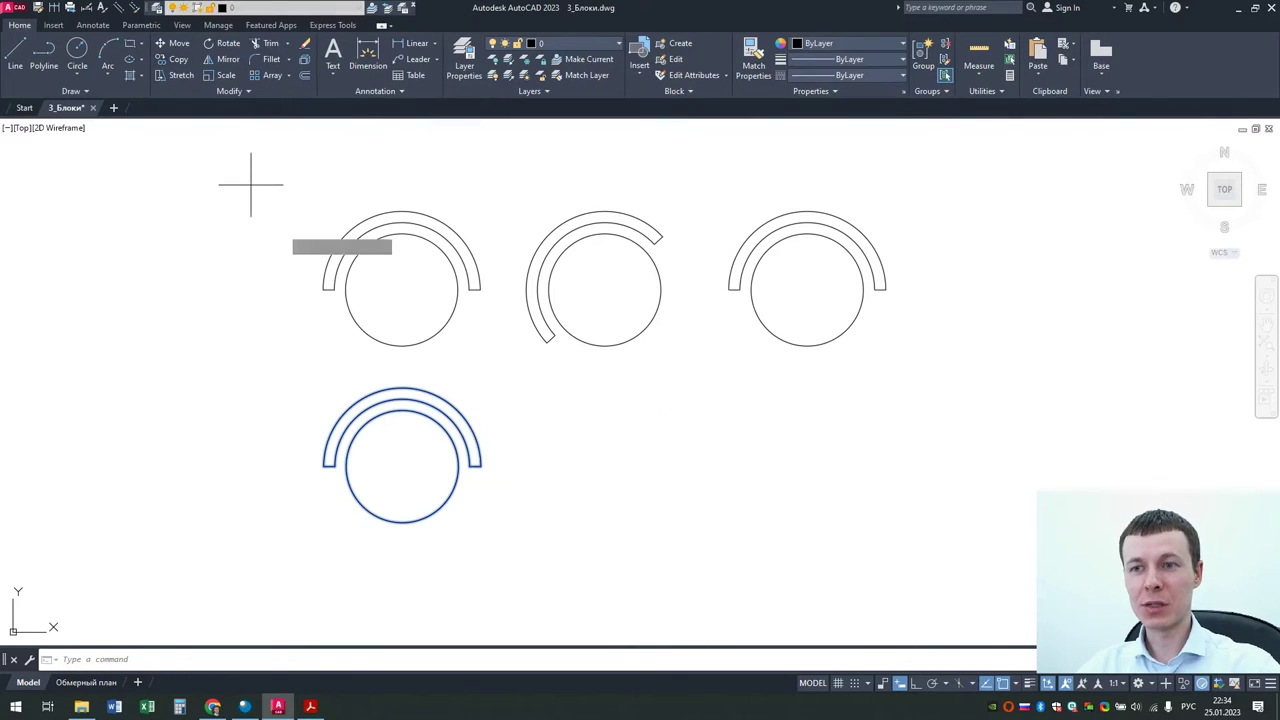
click(400, 455)
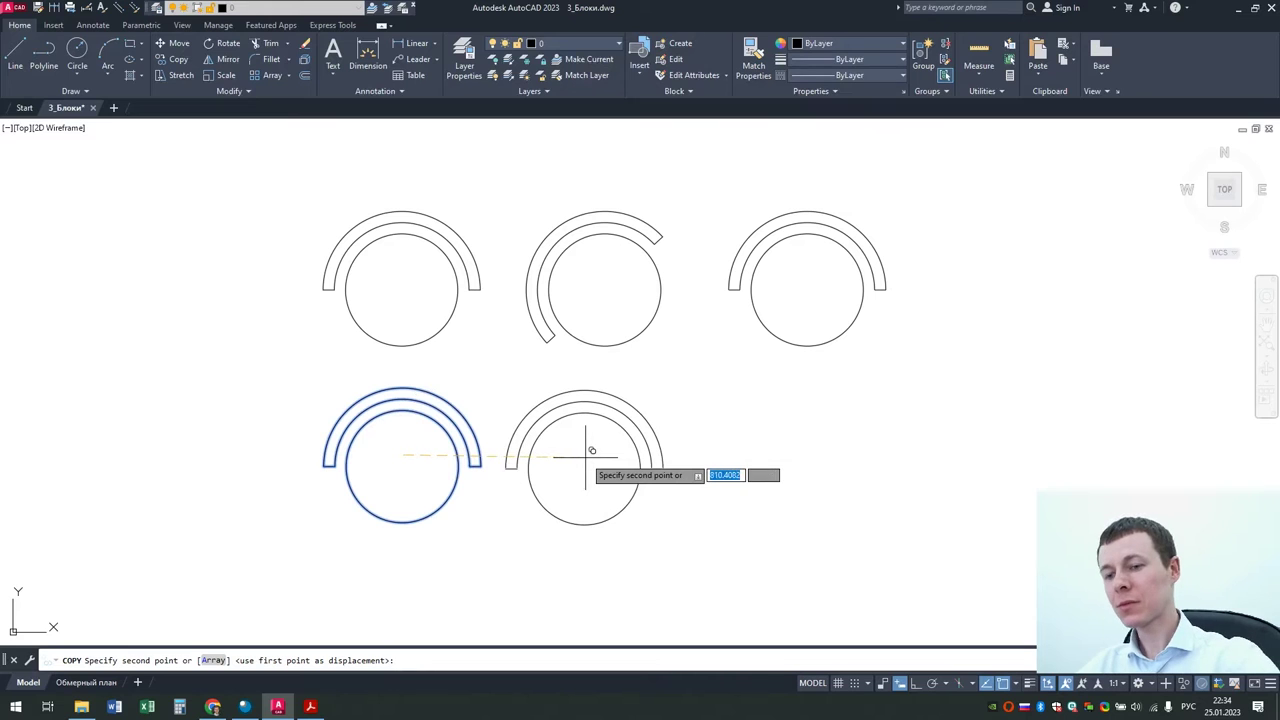
click(614, 455)
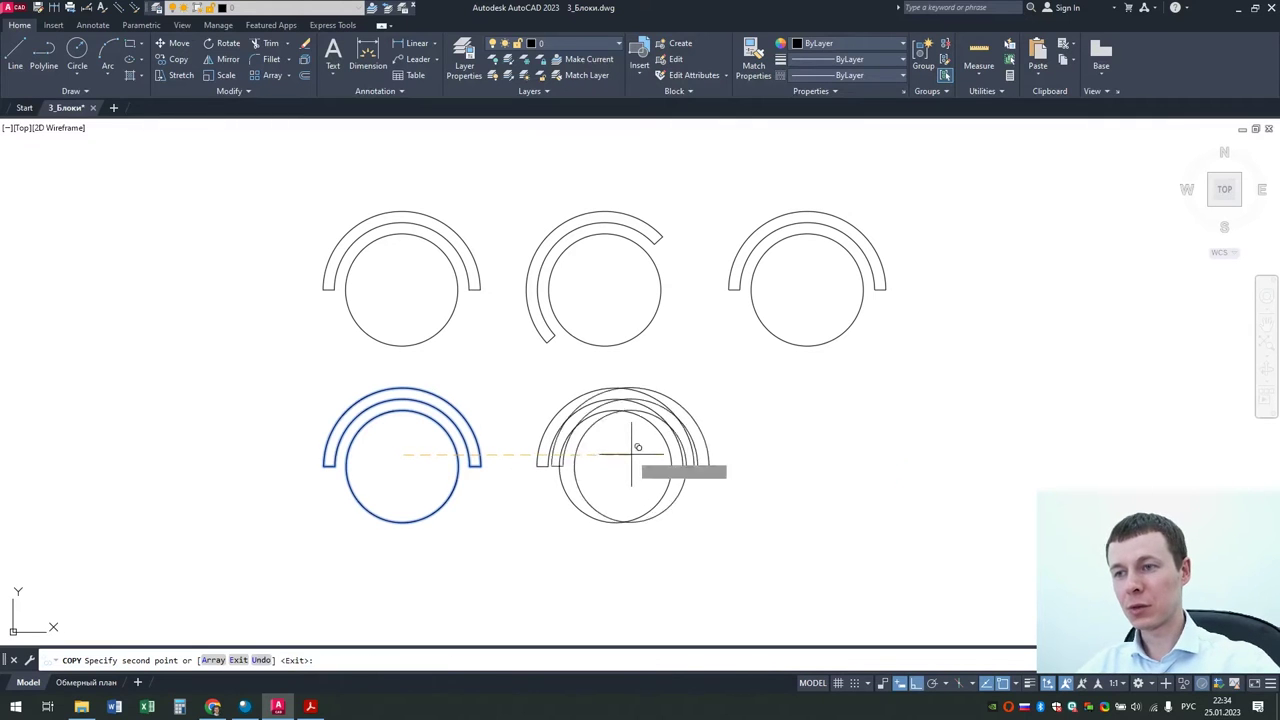
click(824, 455)
key(Return)
Step: Rotate the middle bottom chair about its centre by roughly 43°
click(909, 304)
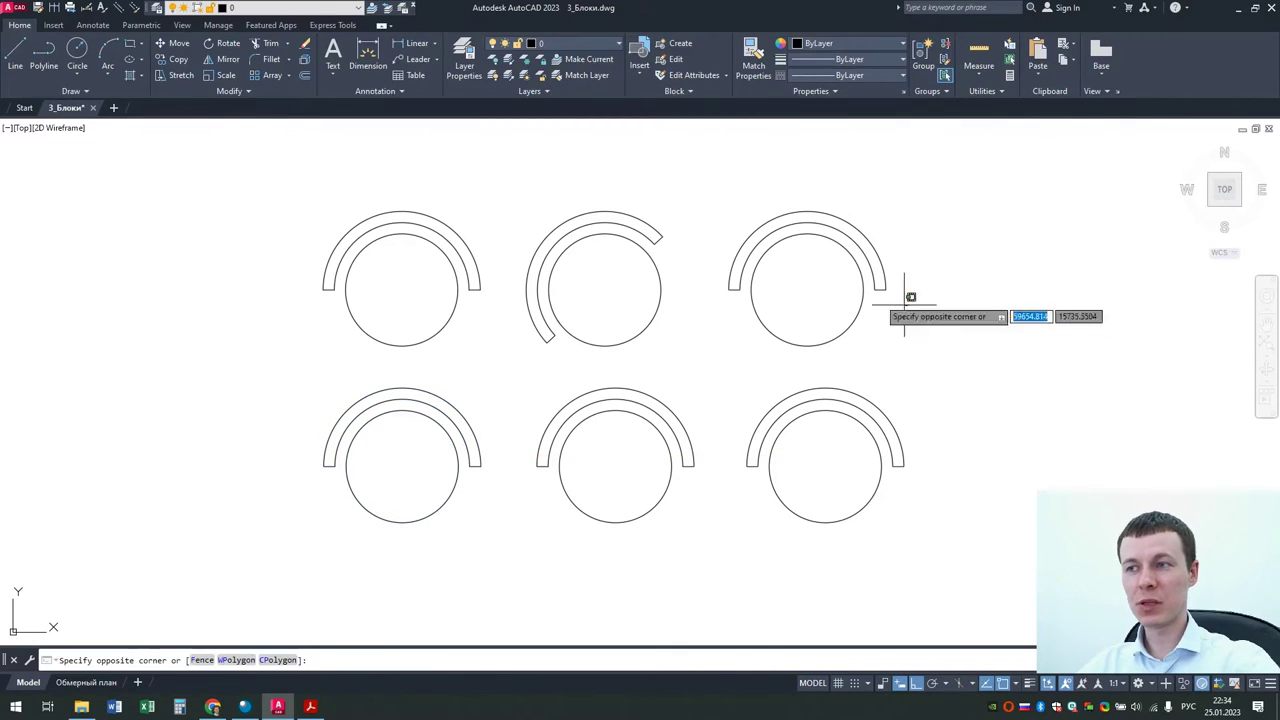
key(Escape)
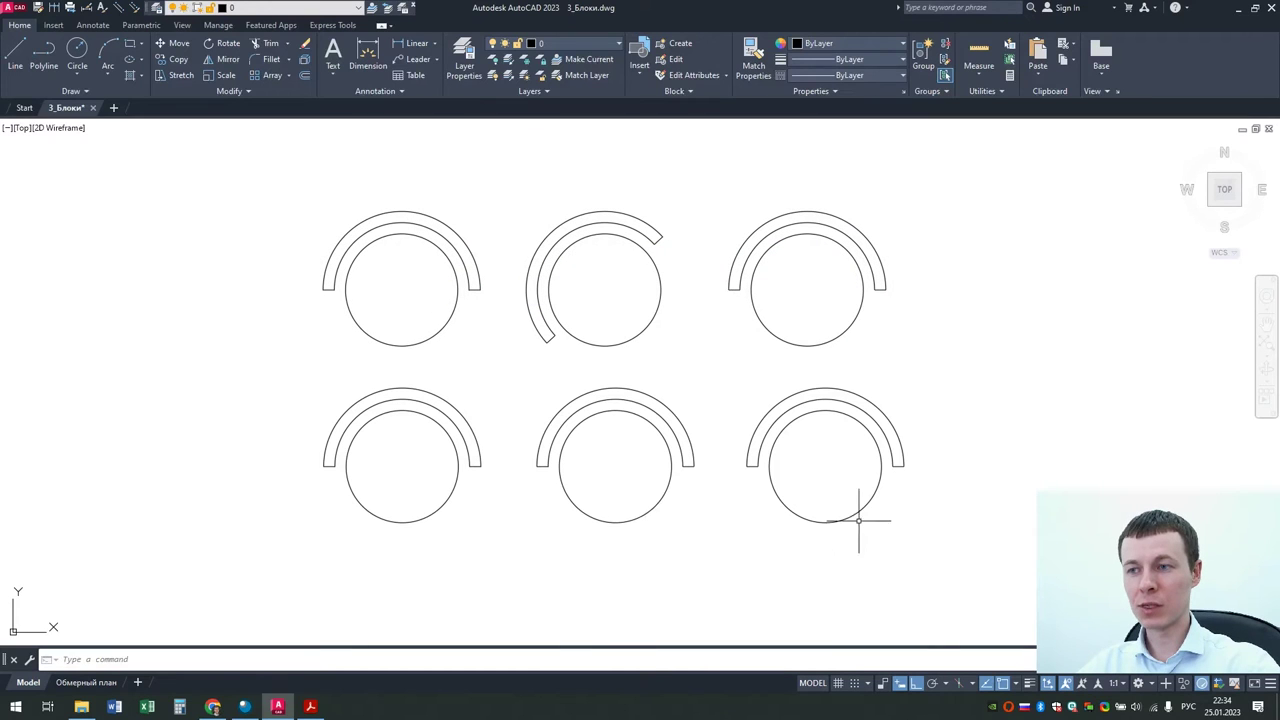
click(864, 543)
key(Escape)
click(652, 508)
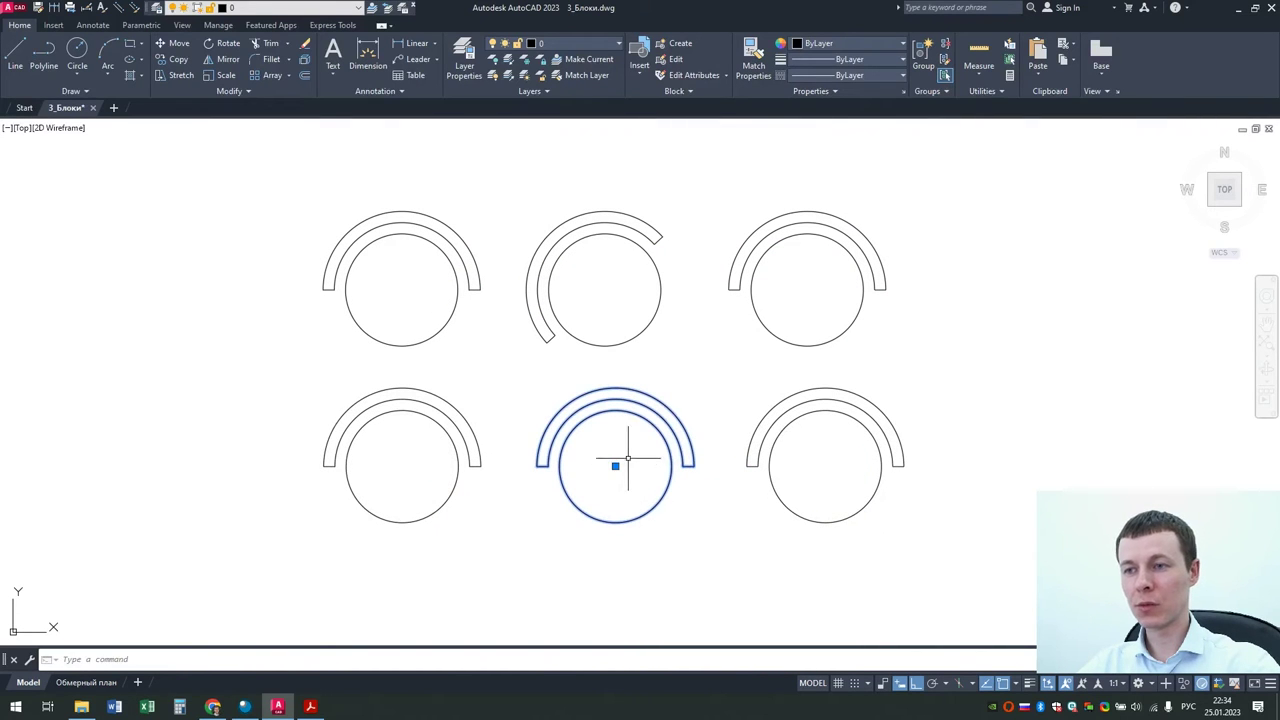
click(222, 43)
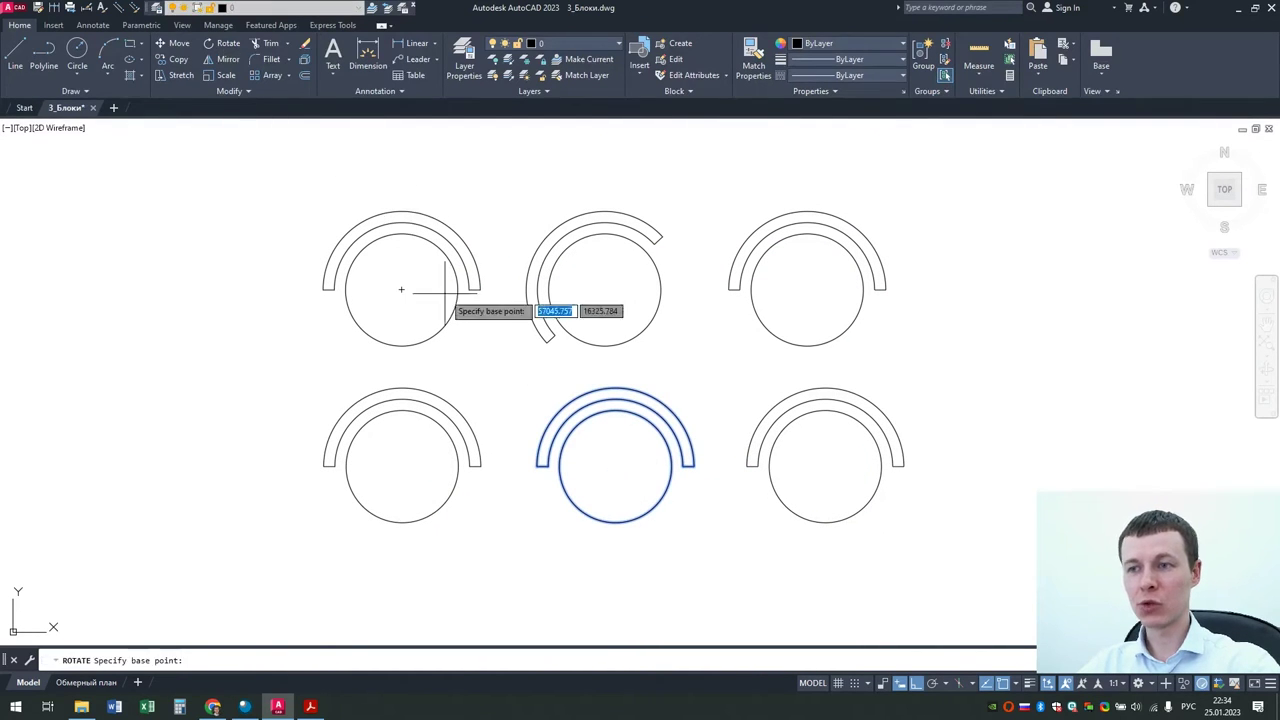
click(615, 465)
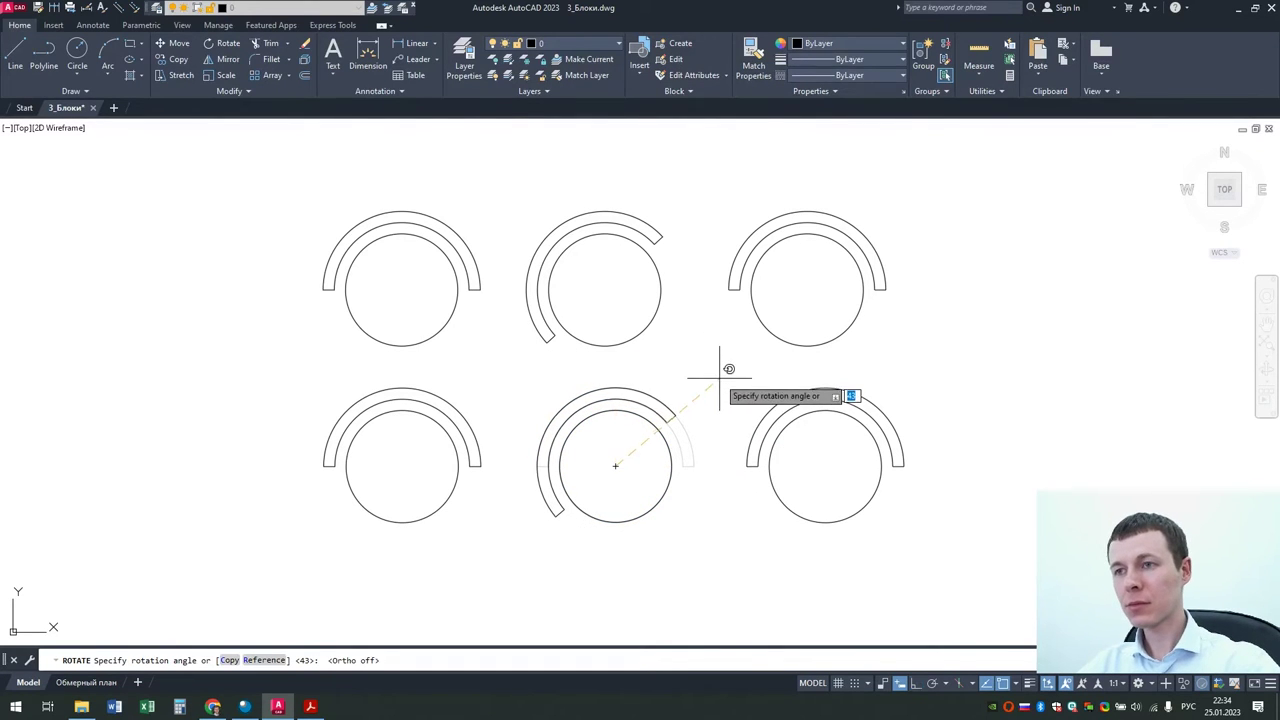
key(Return)
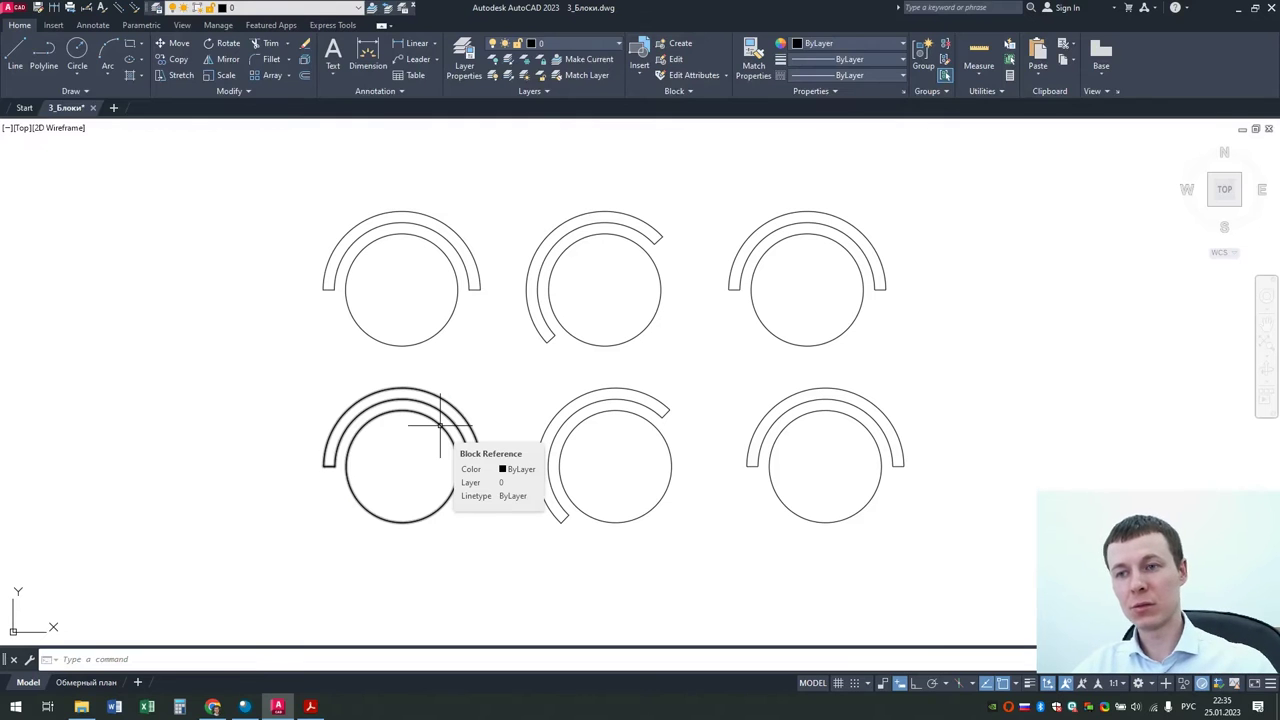
Step: In Block Editor, add a radius-210 circle at the стул seat centre and save the block
double_click(440, 425)
click(631, 443)
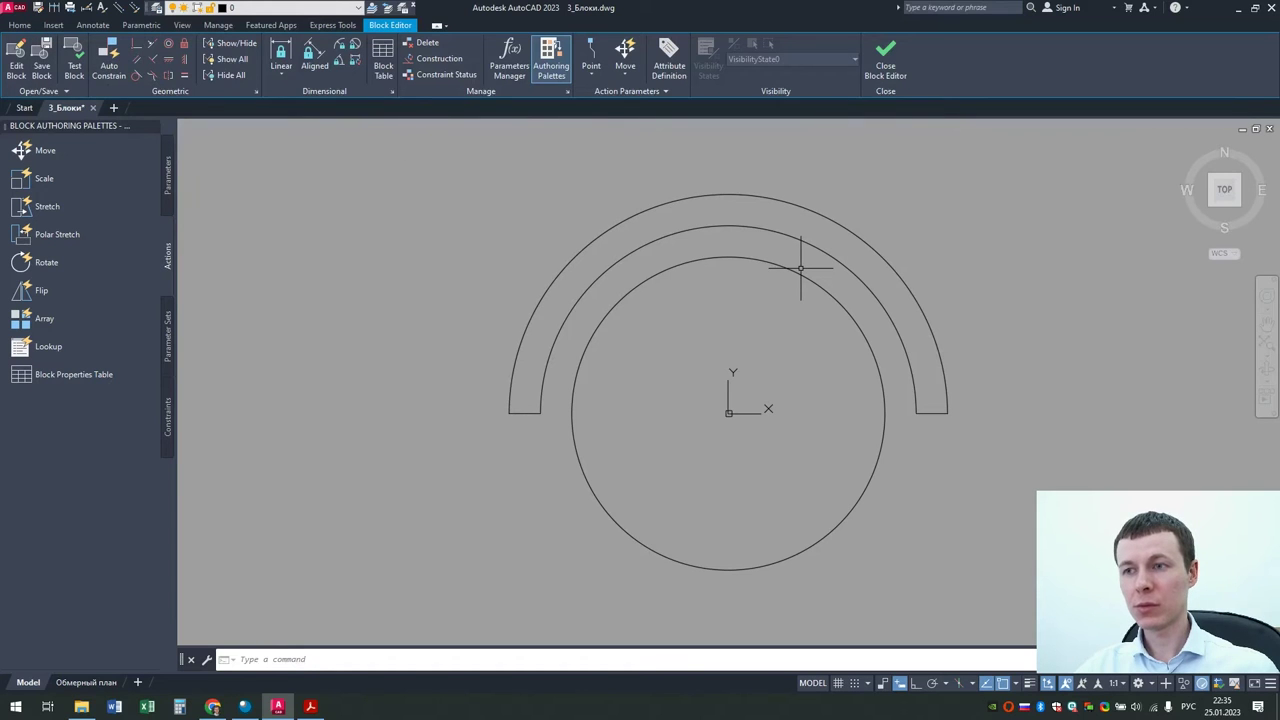
click(19, 25)
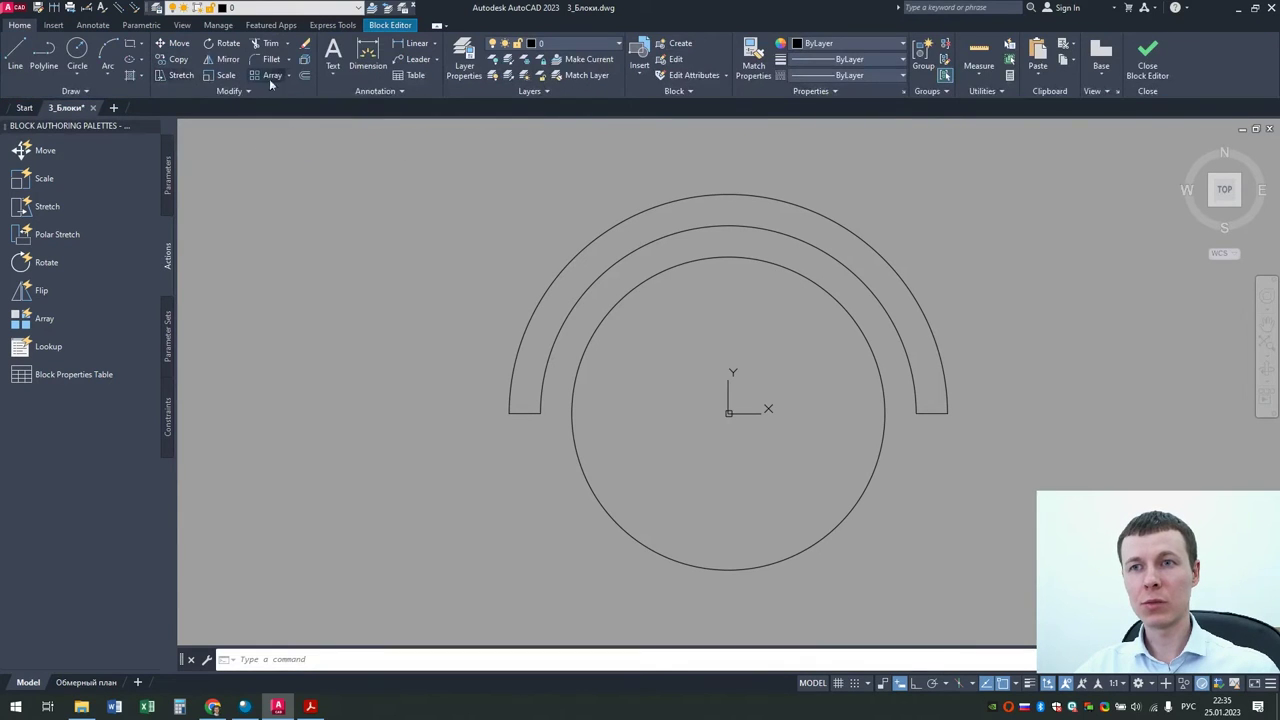
click(77, 52)
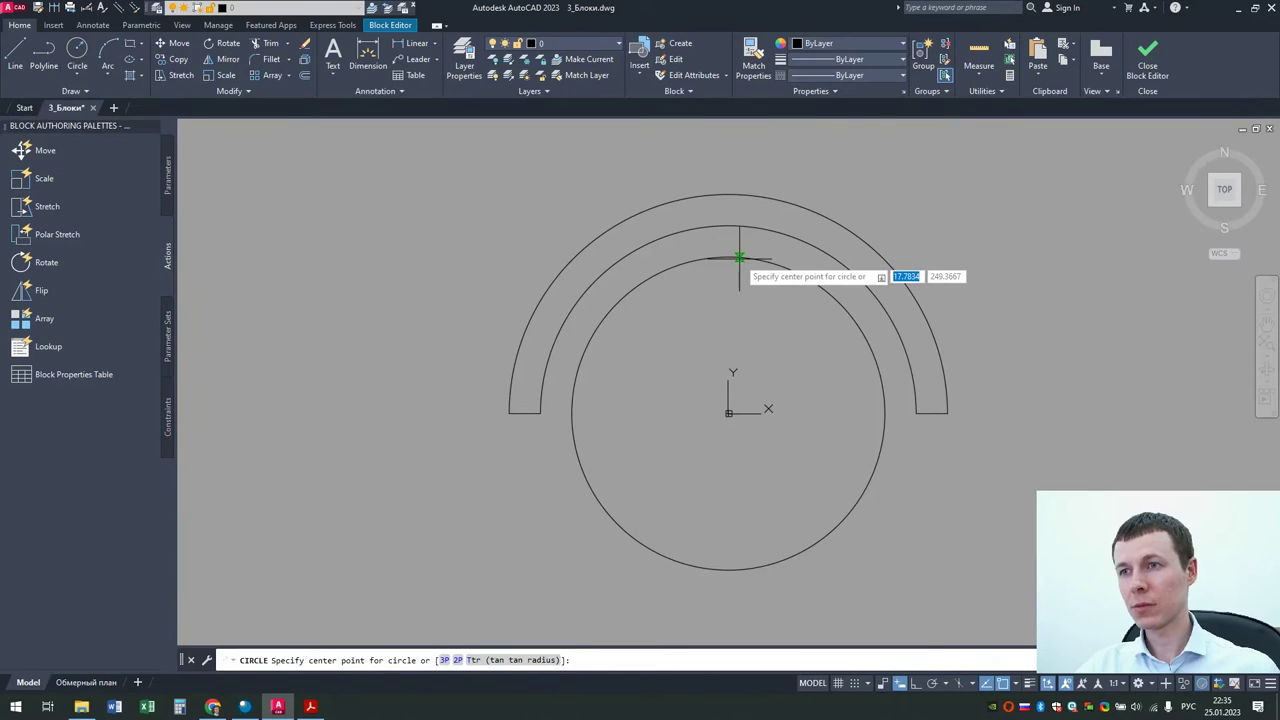
click(728, 413)
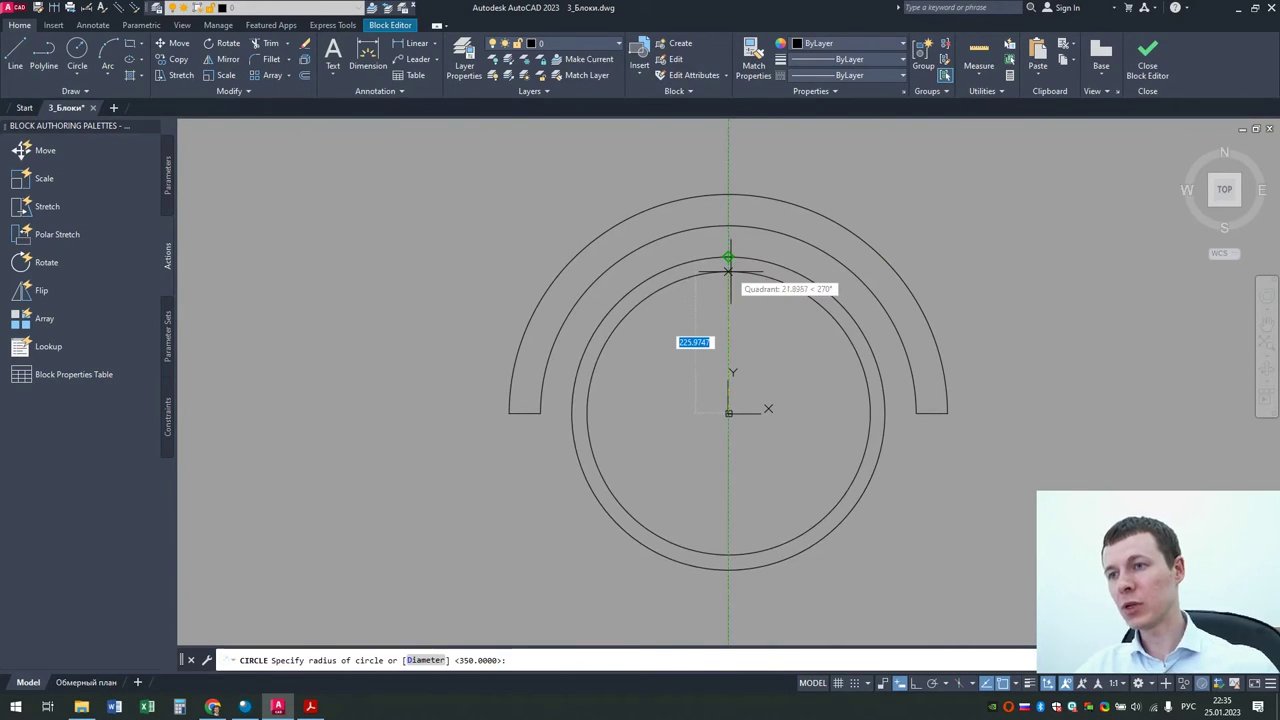
text(210)
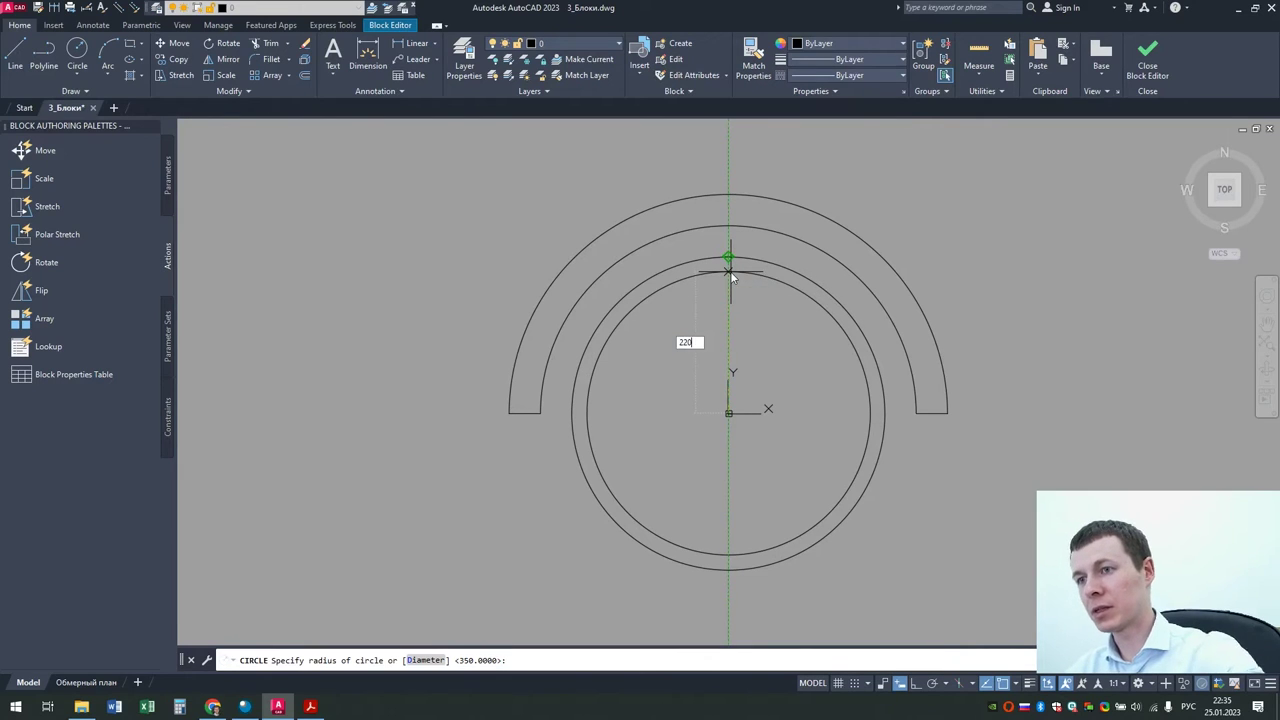
key(Return)
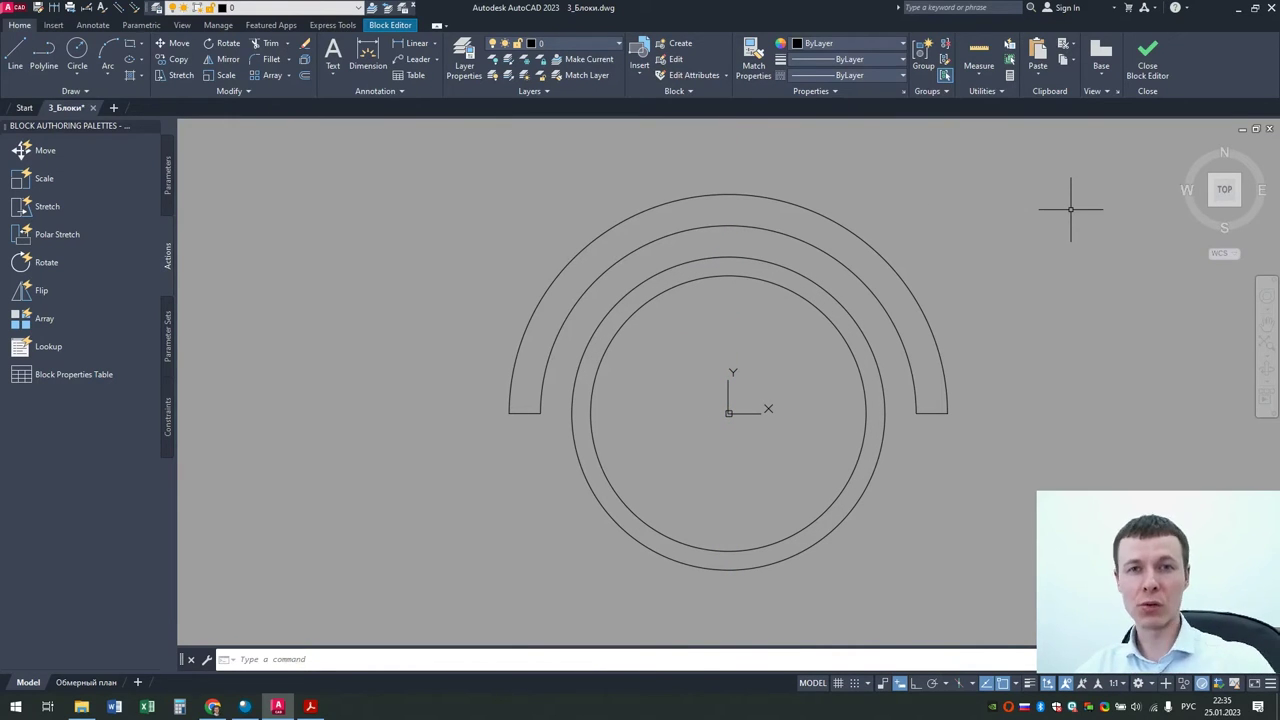
click(1160, 56)
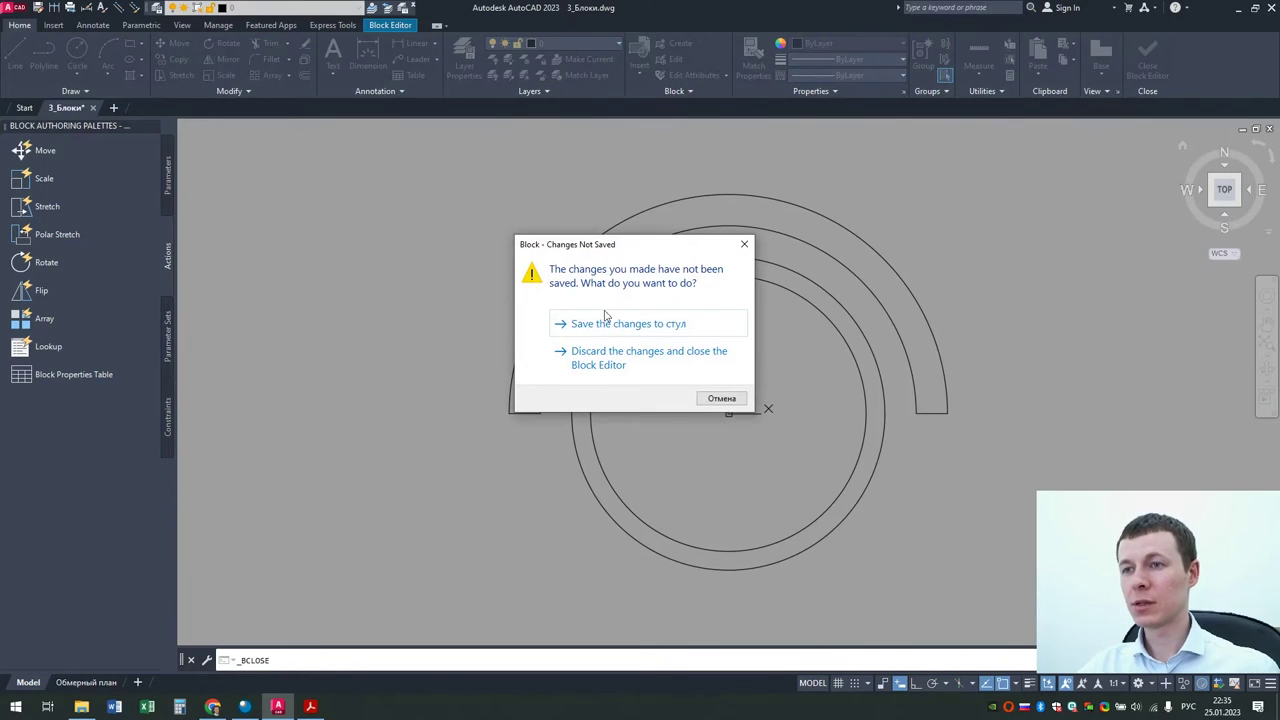
click(605, 327)
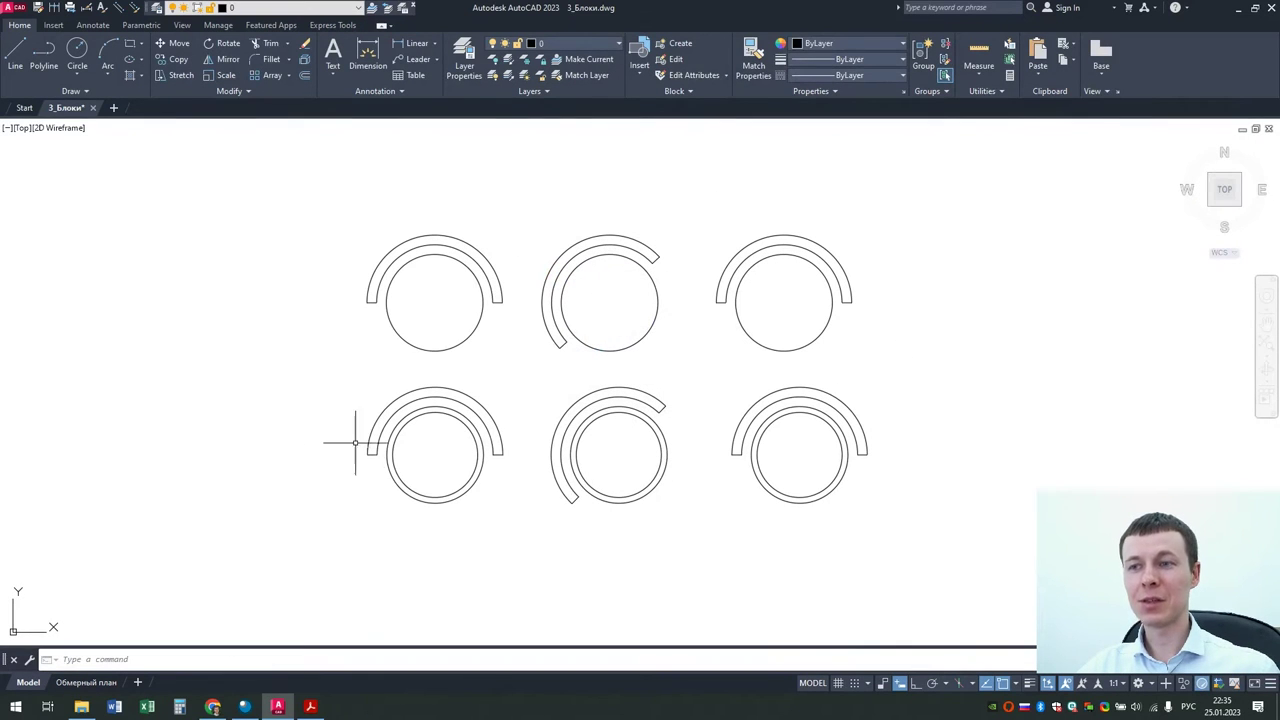
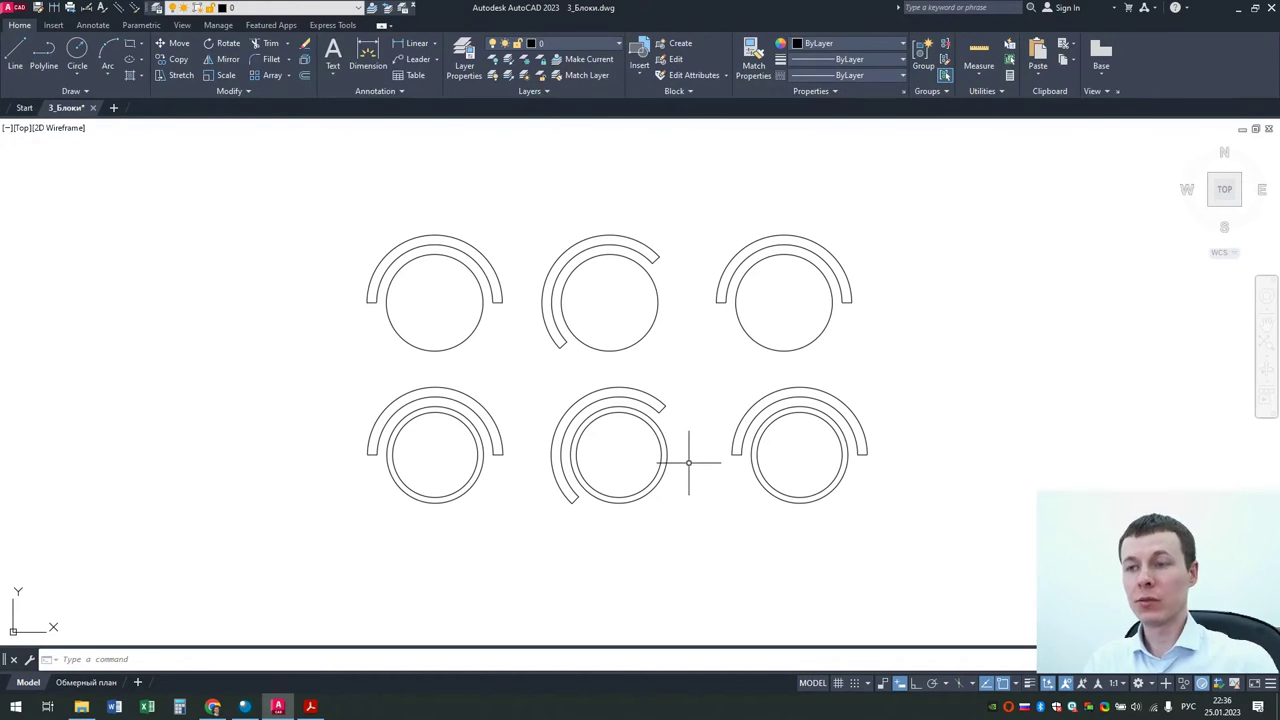
Step: Erase the top row of round blocks with a crossing window
scroll(688, 463, down, 5)
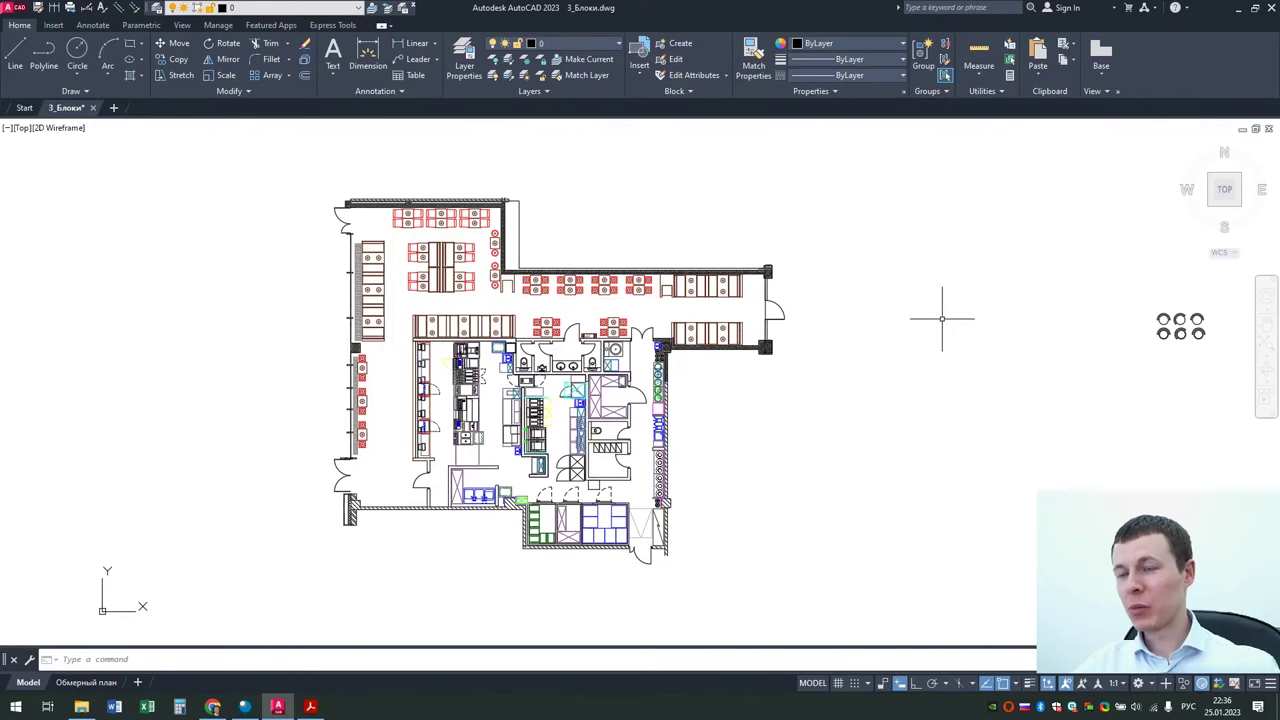
scroll(925, 325, up, 2)
scroll(870, 345, up, 4)
scroll(852, 353, up, 3)
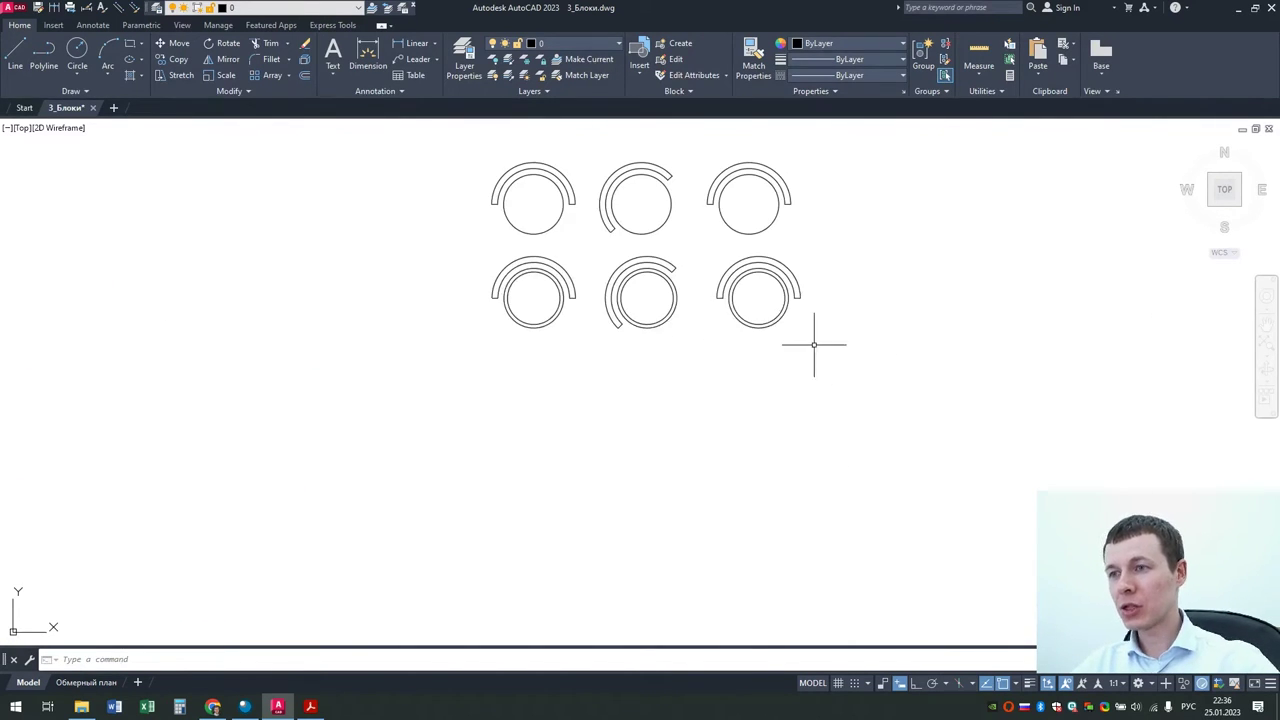
click(818, 255)
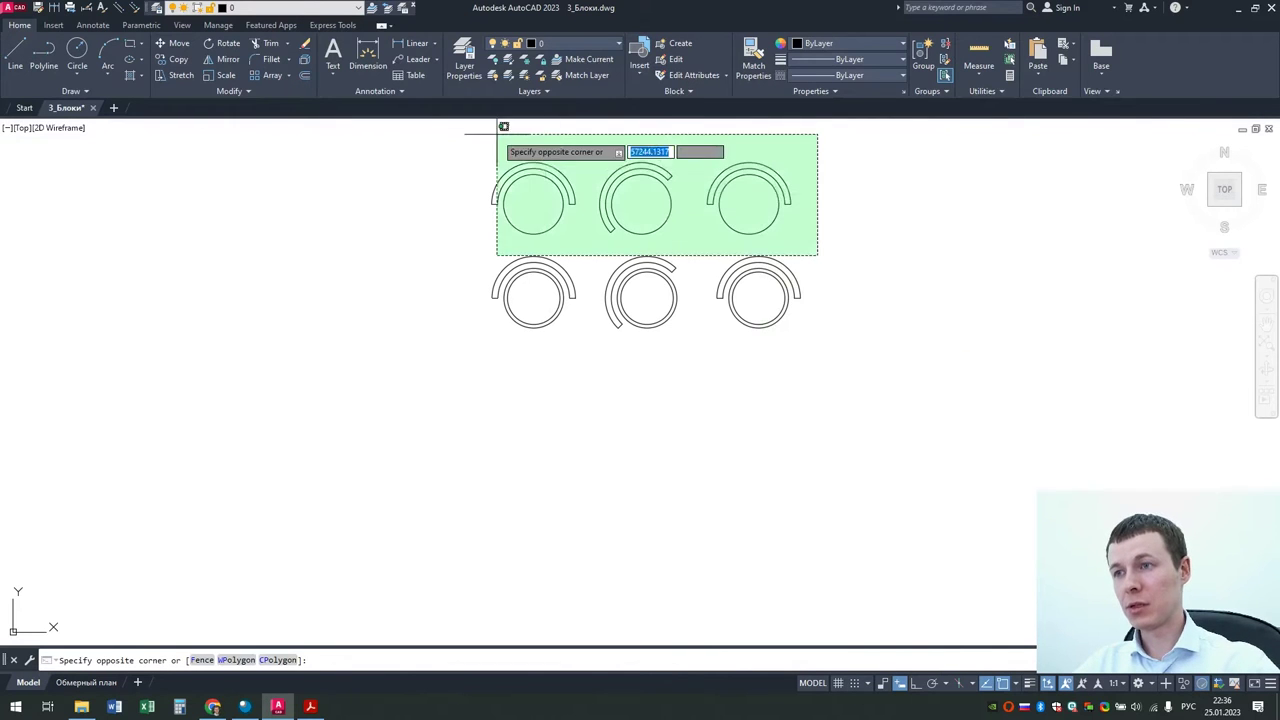
key(Escape)
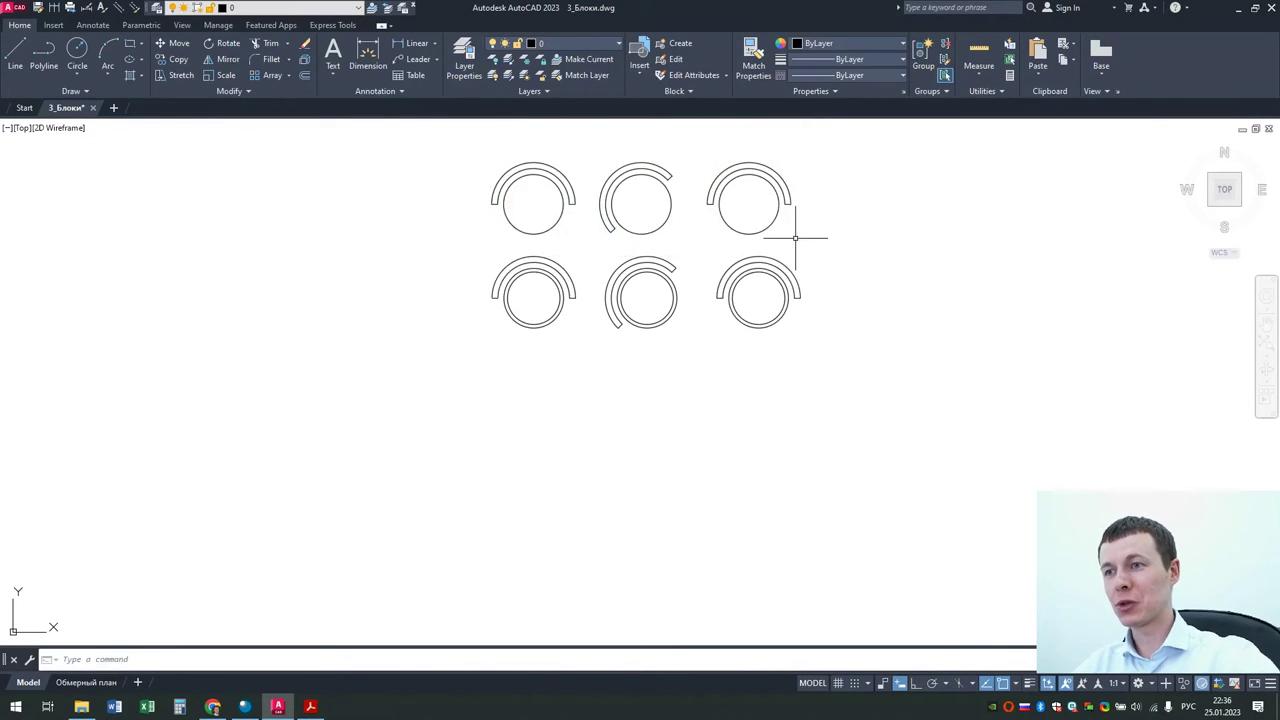
click(800, 237)
click(392, 122)
key(Delete)
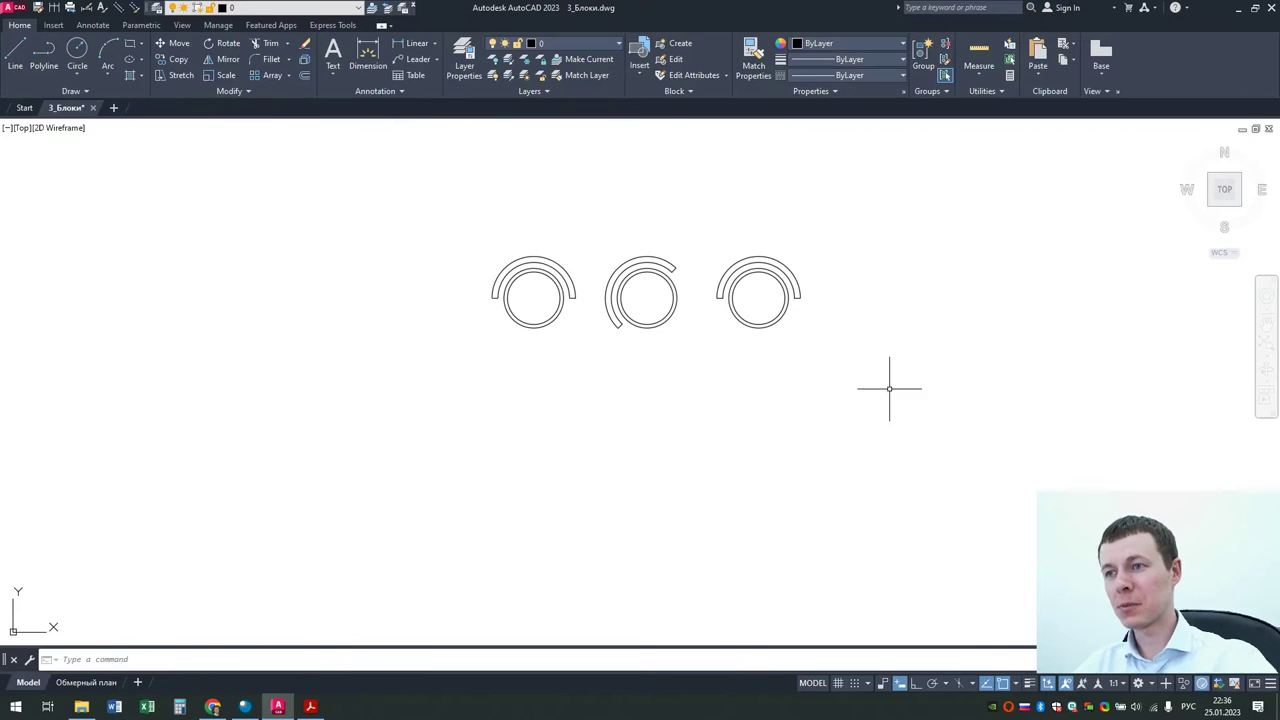
Step: Copy the three remaining blocks into two extra rows below the originals
drag(889, 389, 363, 220)
click(166, 62)
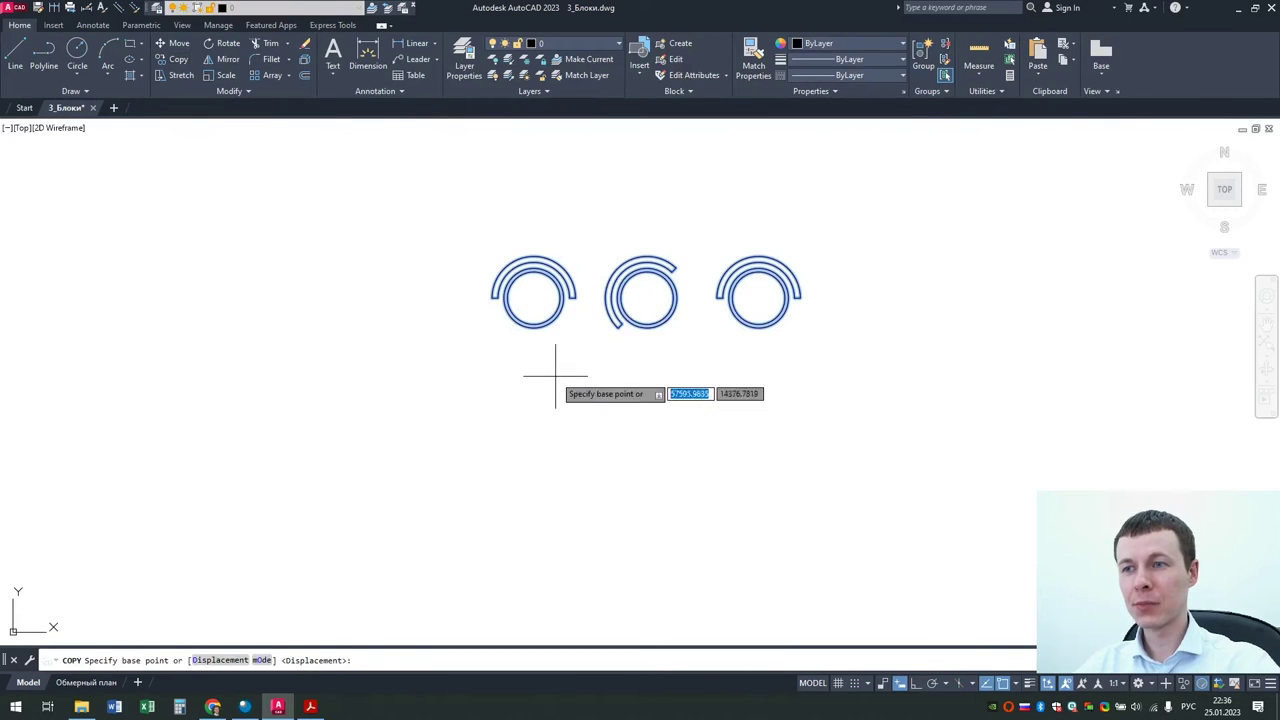
click(550, 368)
scroll(559, 478, down, 2)
click(557, 467)
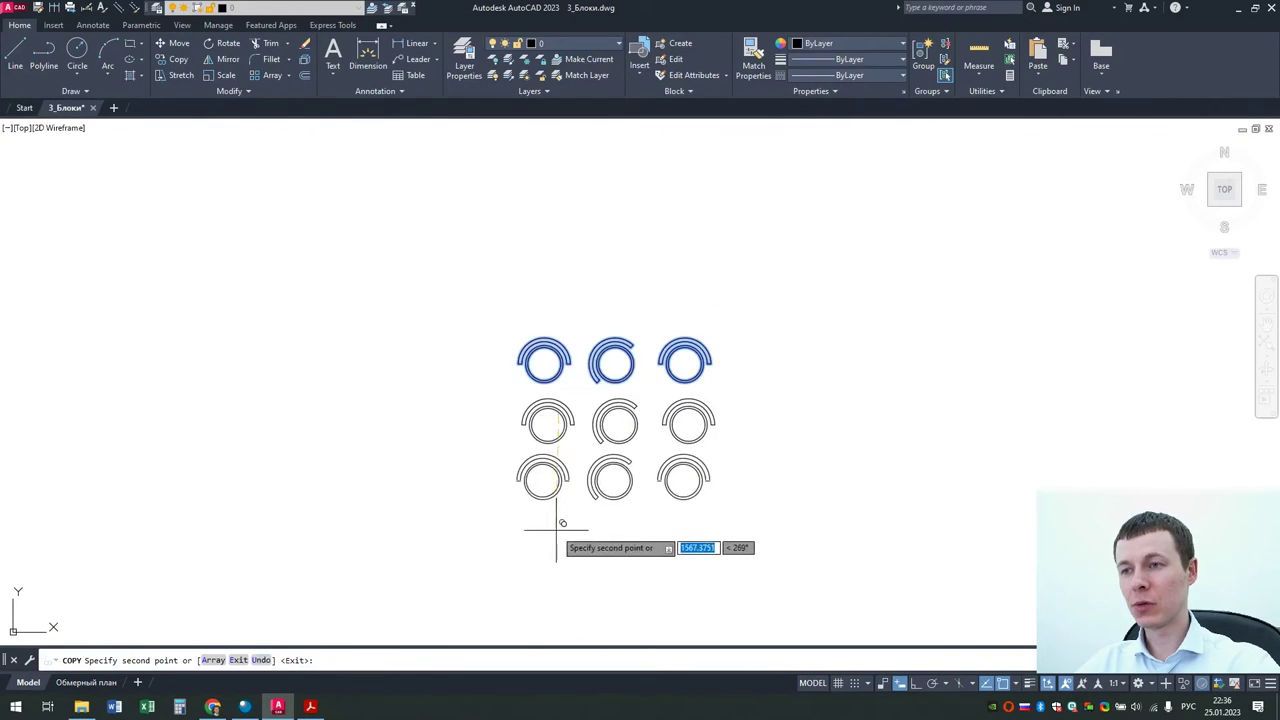
scroll(528, 523, down, 2)
click(568, 405)
key(Return)
Step: Delete the six copied blocks, then reselect the three and cancel a second copy
click(716, 418)
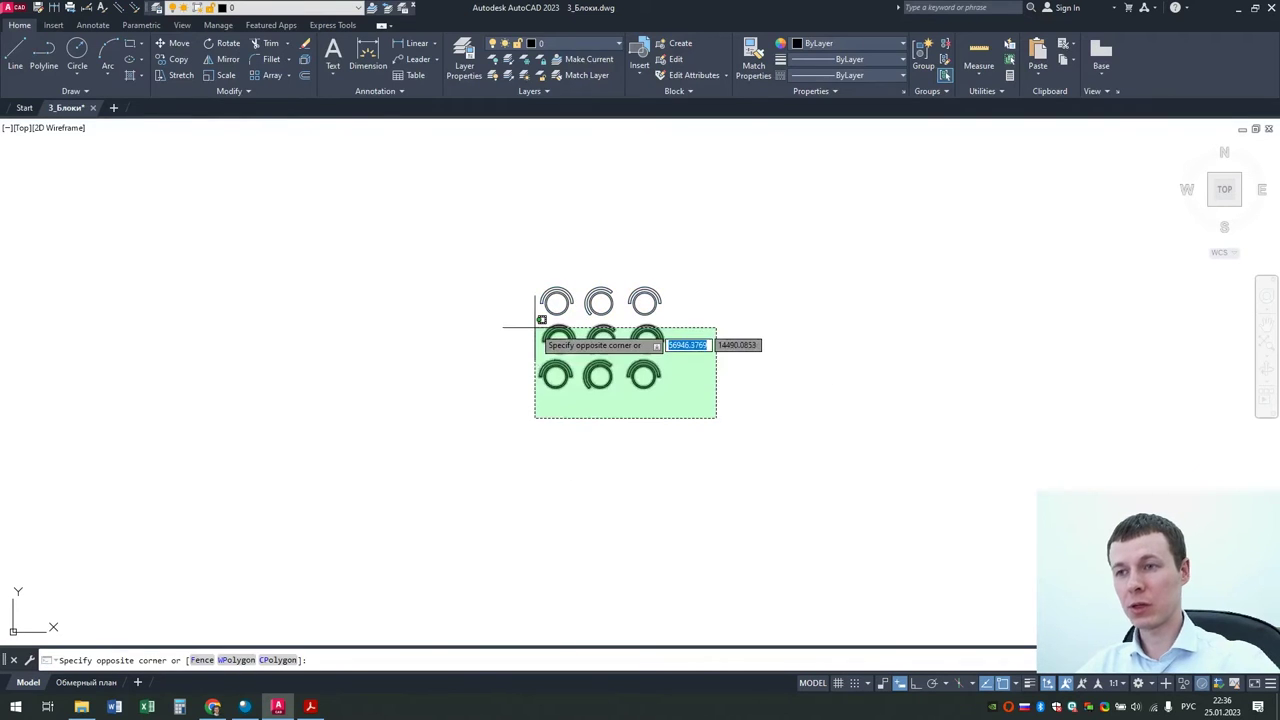
click(525, 318)
key(Delete)
key(ctrl+a)
click(196, 60)
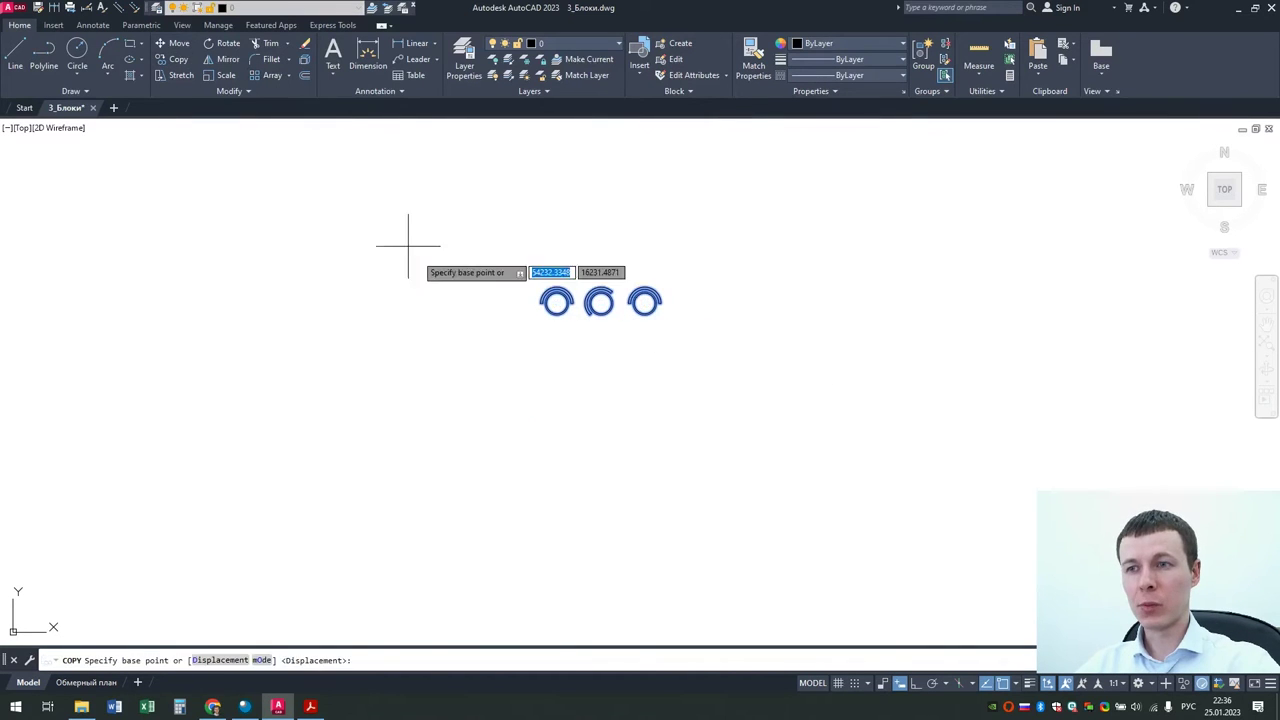
click(437, 302)
key(Escape)
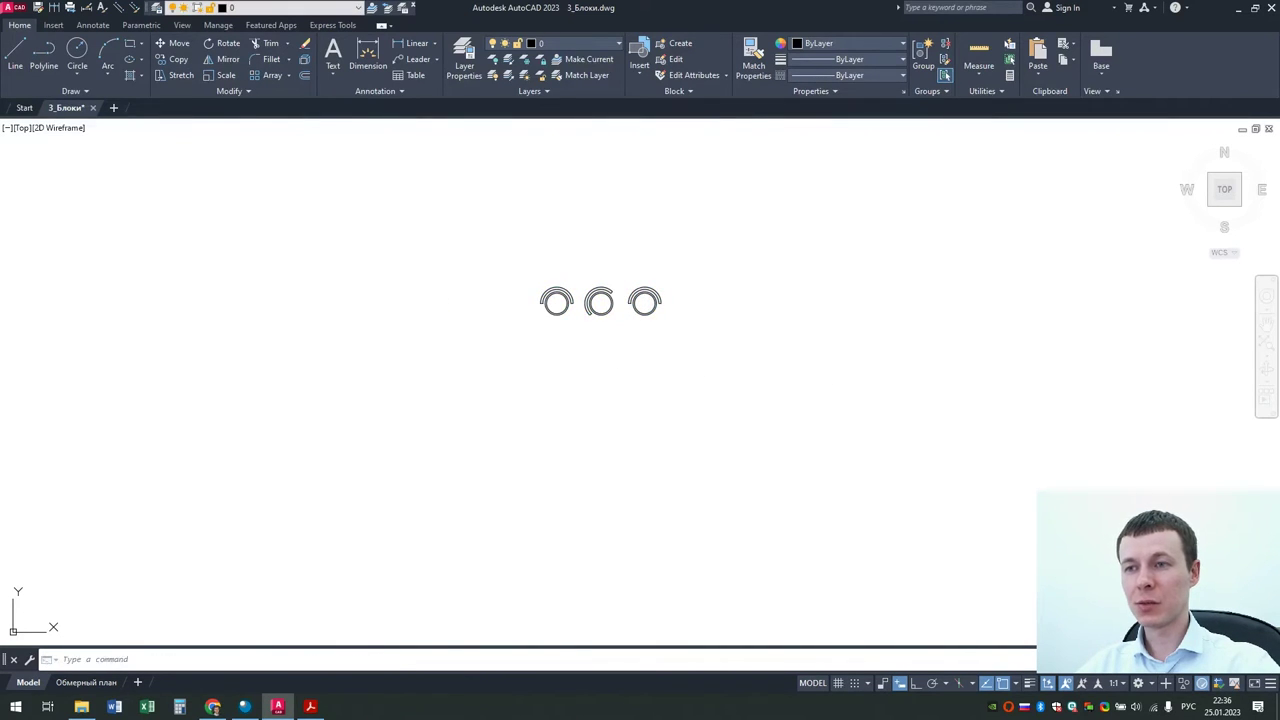
Step: Erase the two right blocks, leaving the single double-arc block selected
click(761, 375)
click(578, 254)
key(Delete)
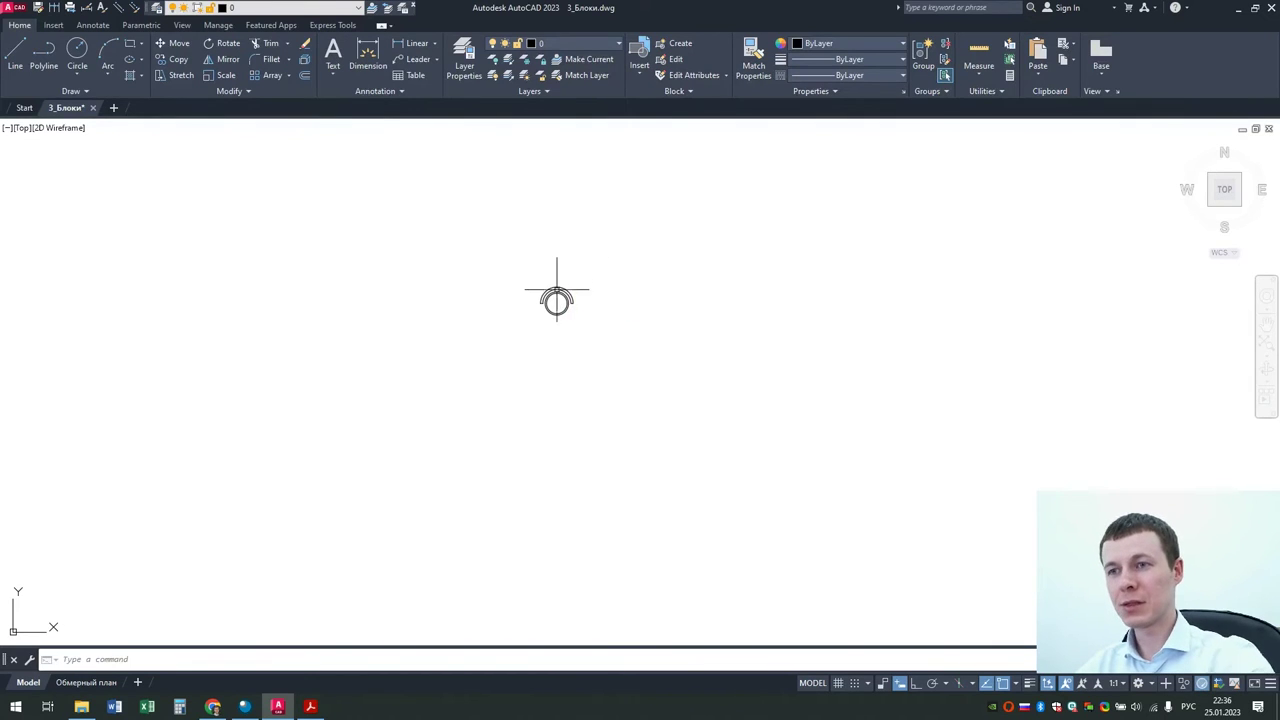
click(557, 302)
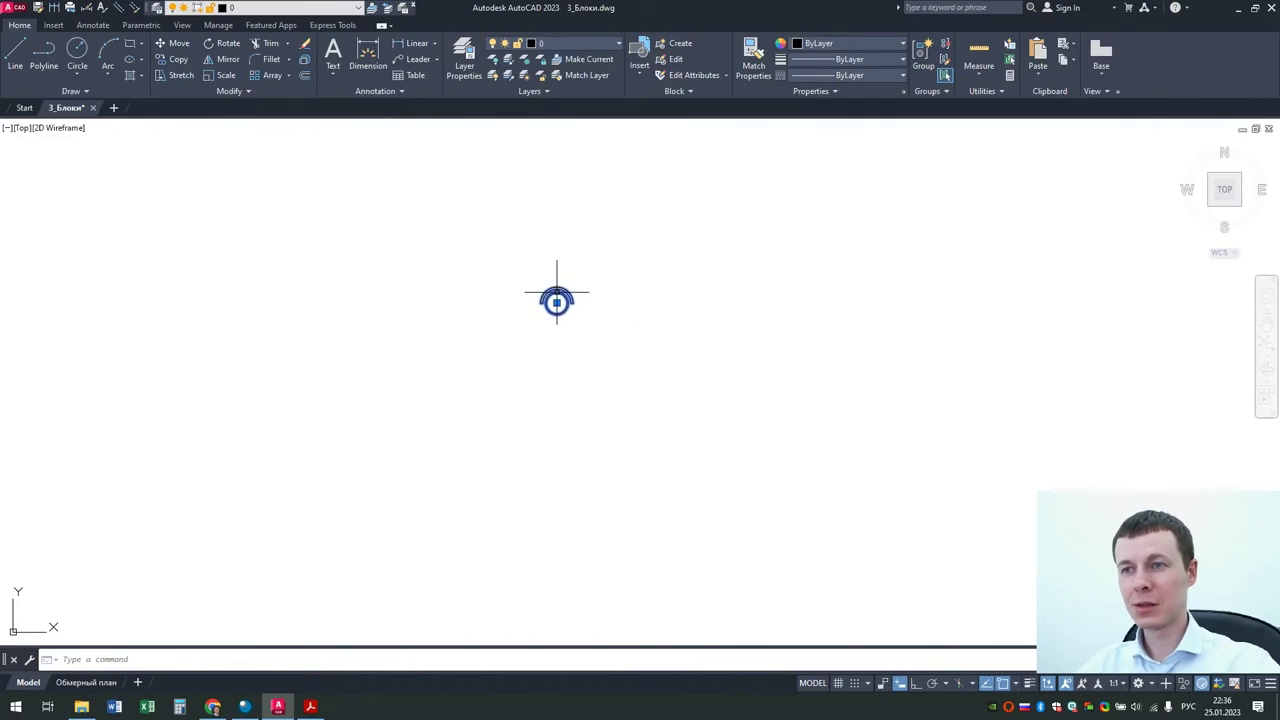
Step: Start a rectangular array of the block with 10 columns, 10 rows and 800 column spacing
click(268, 74)
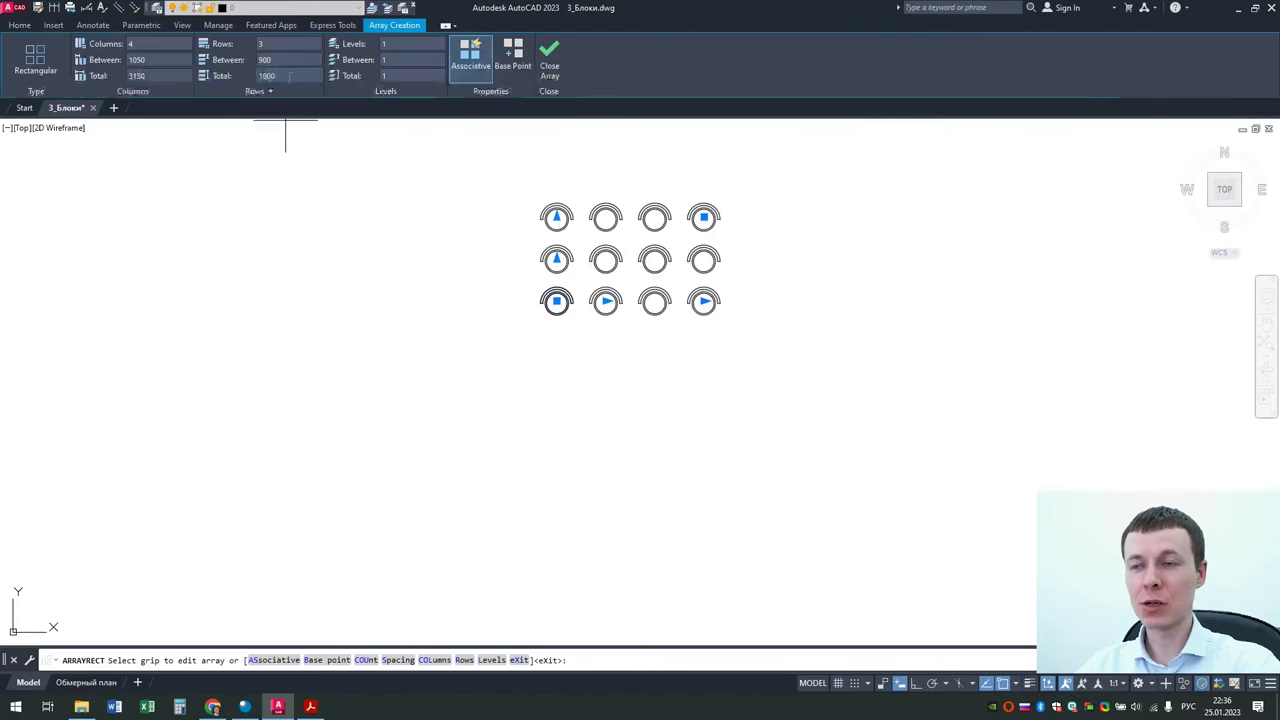
middle_drag(474, 205, 400, 372)
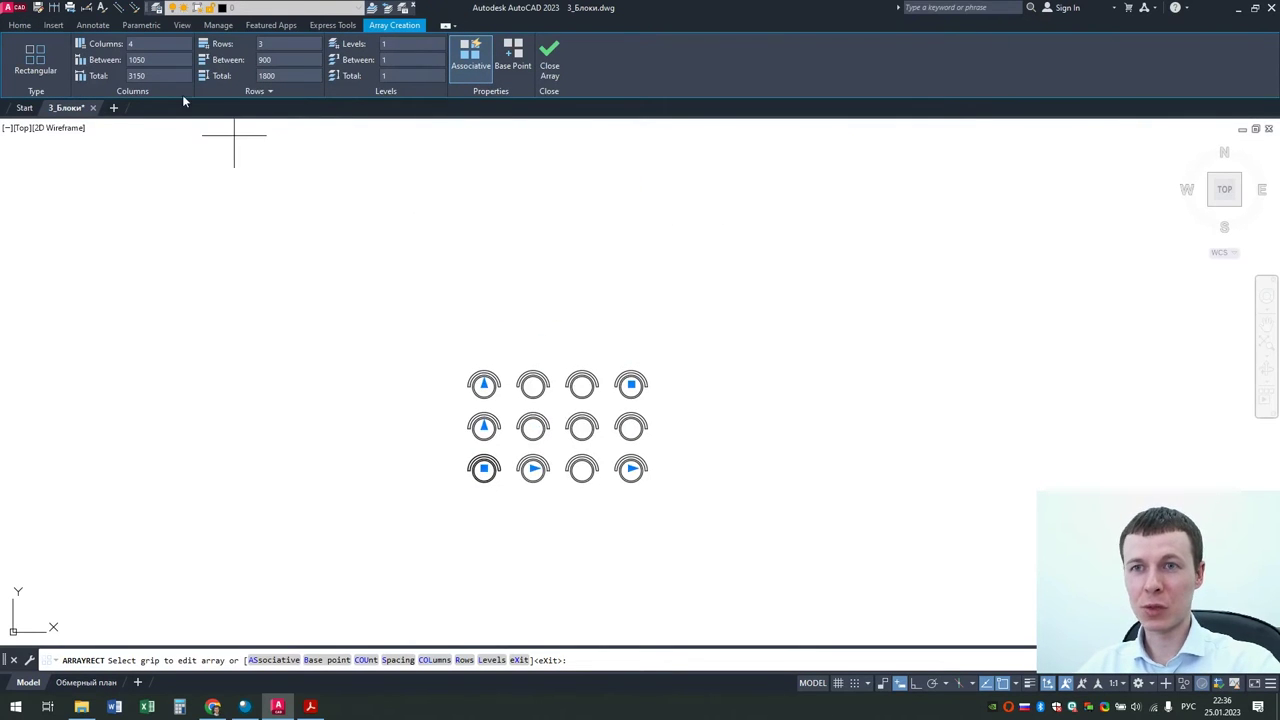
text(10)
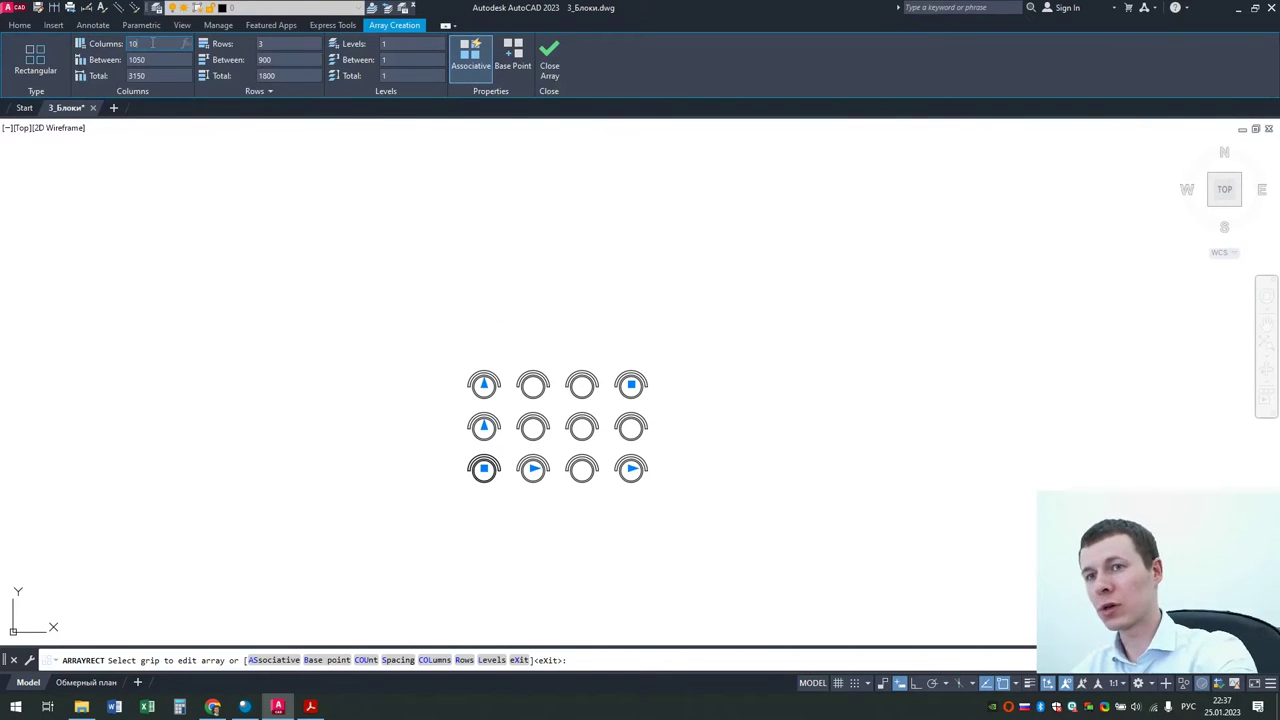
key(Return)
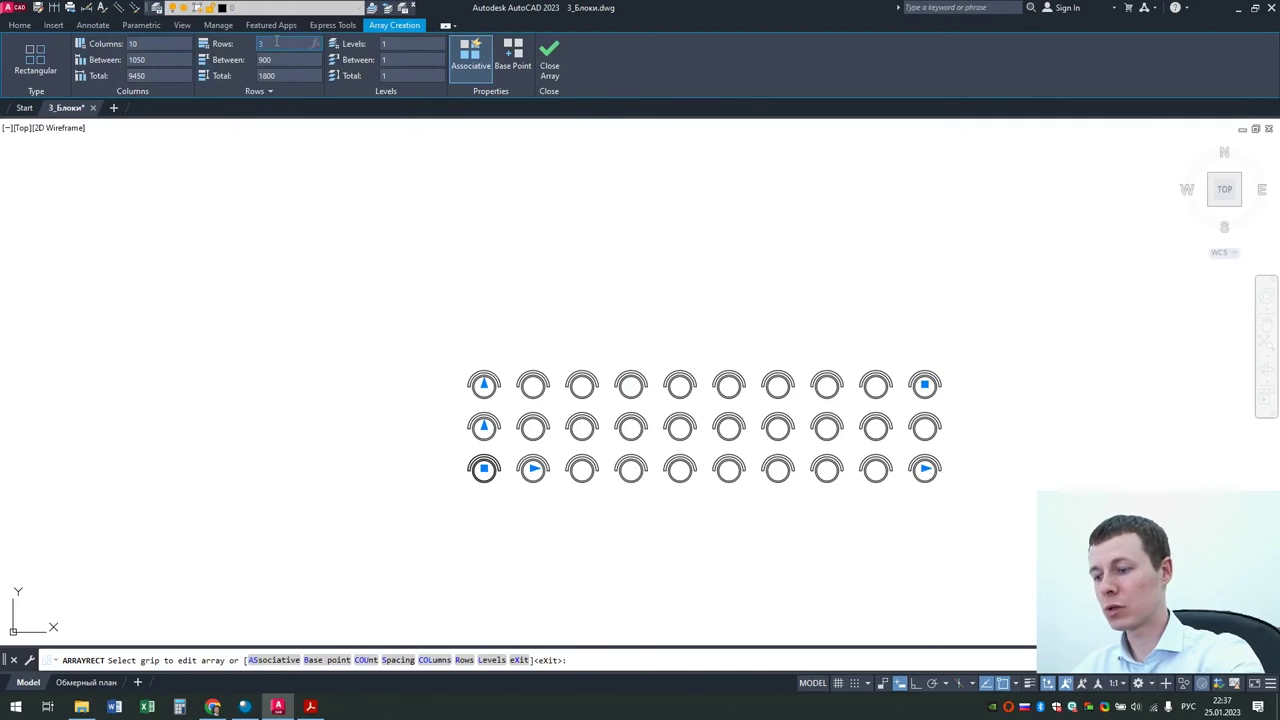
text(10)
key(Return)
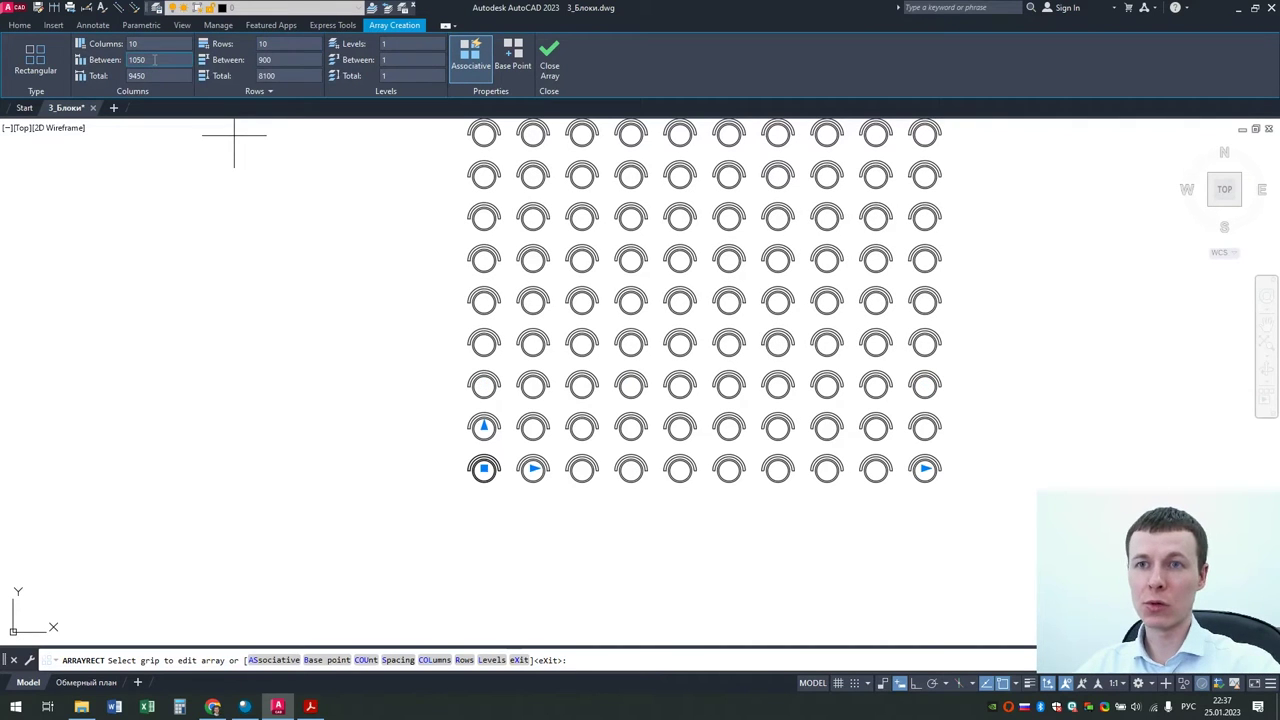
click(155, 60)
text(8)
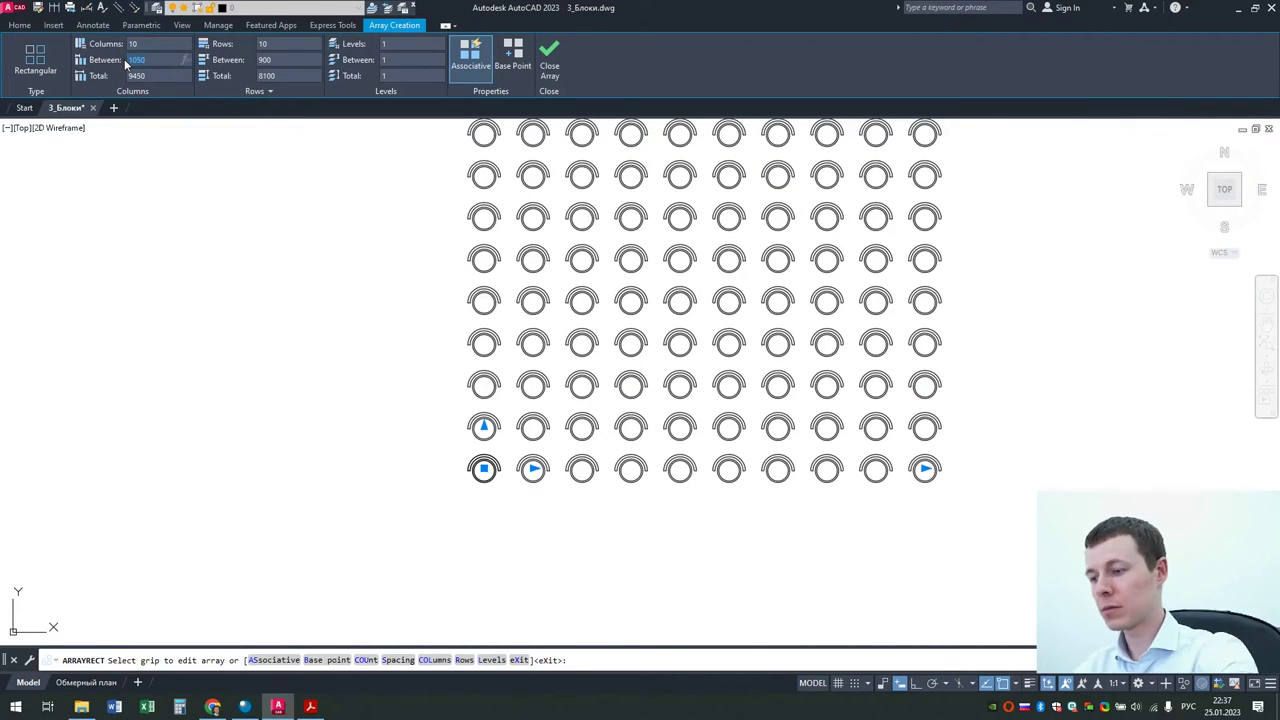
text(00)
key(Return)
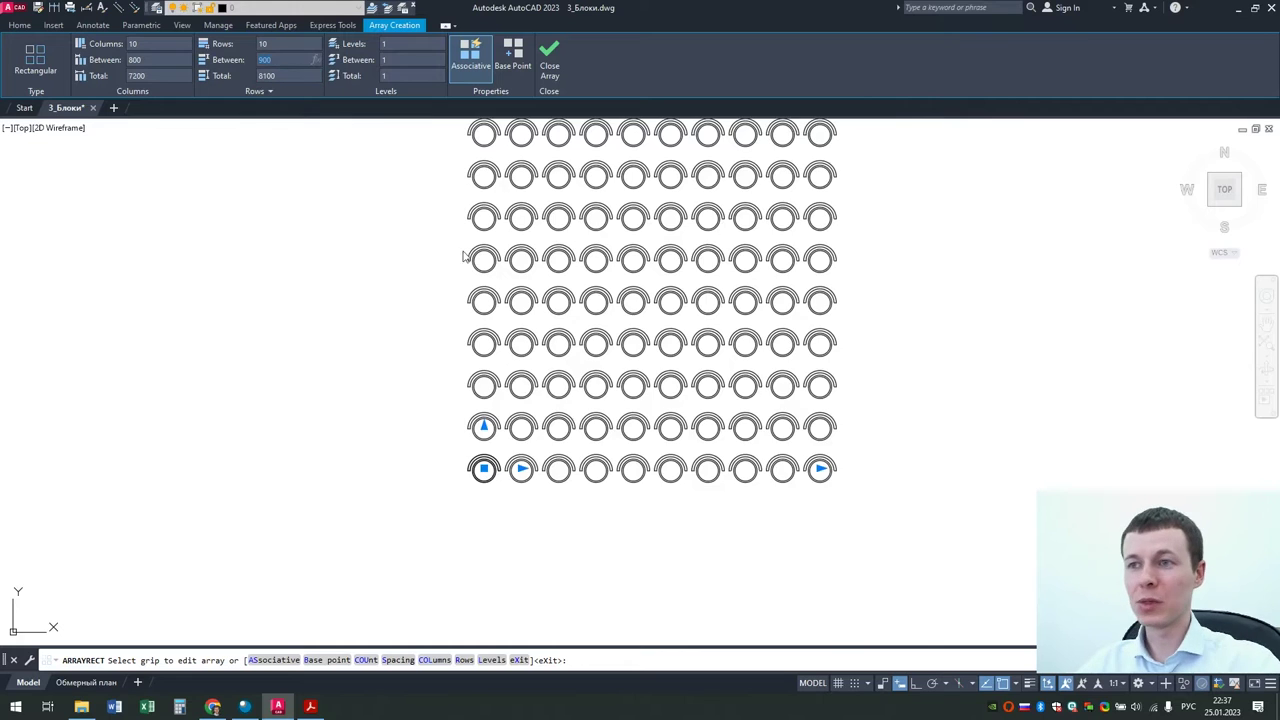
Step: Reduce the array to one row and extend it to 50 columns
scroll(466, 254, down, 2)
middle_drag(417, 257, 357, 334)
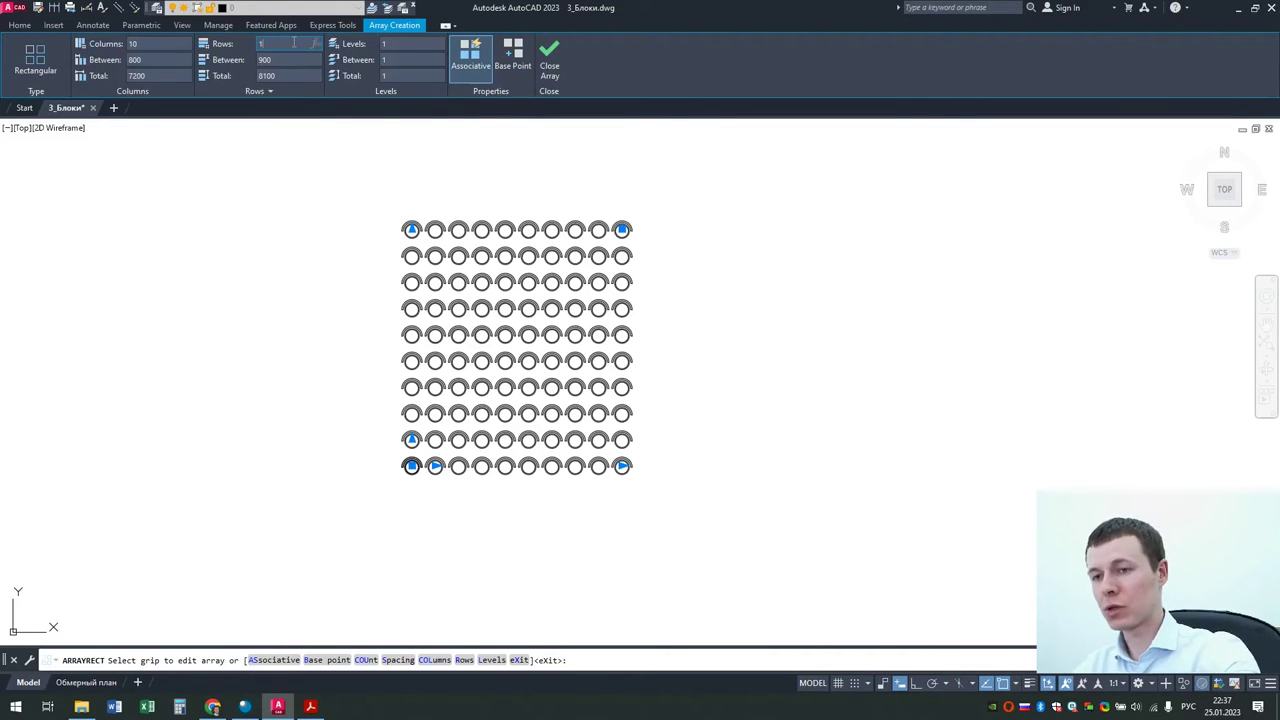
text(1)
key(Return)
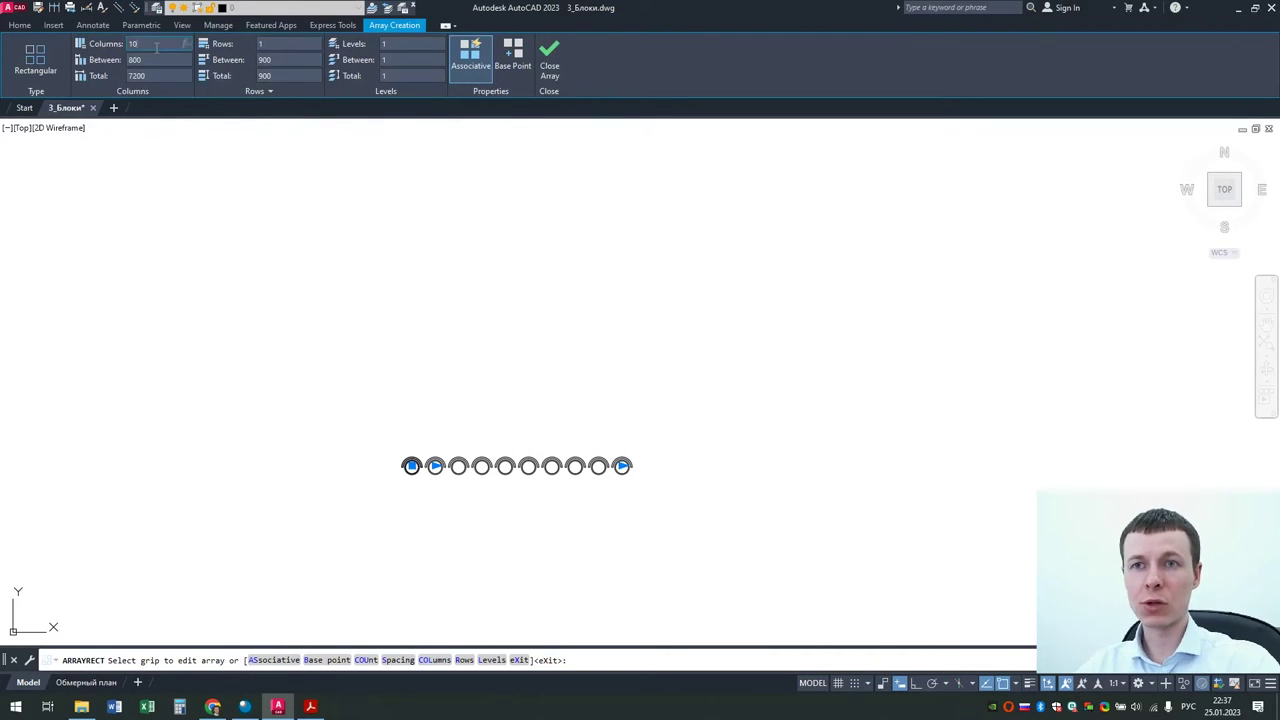
text(50)
key(Return)
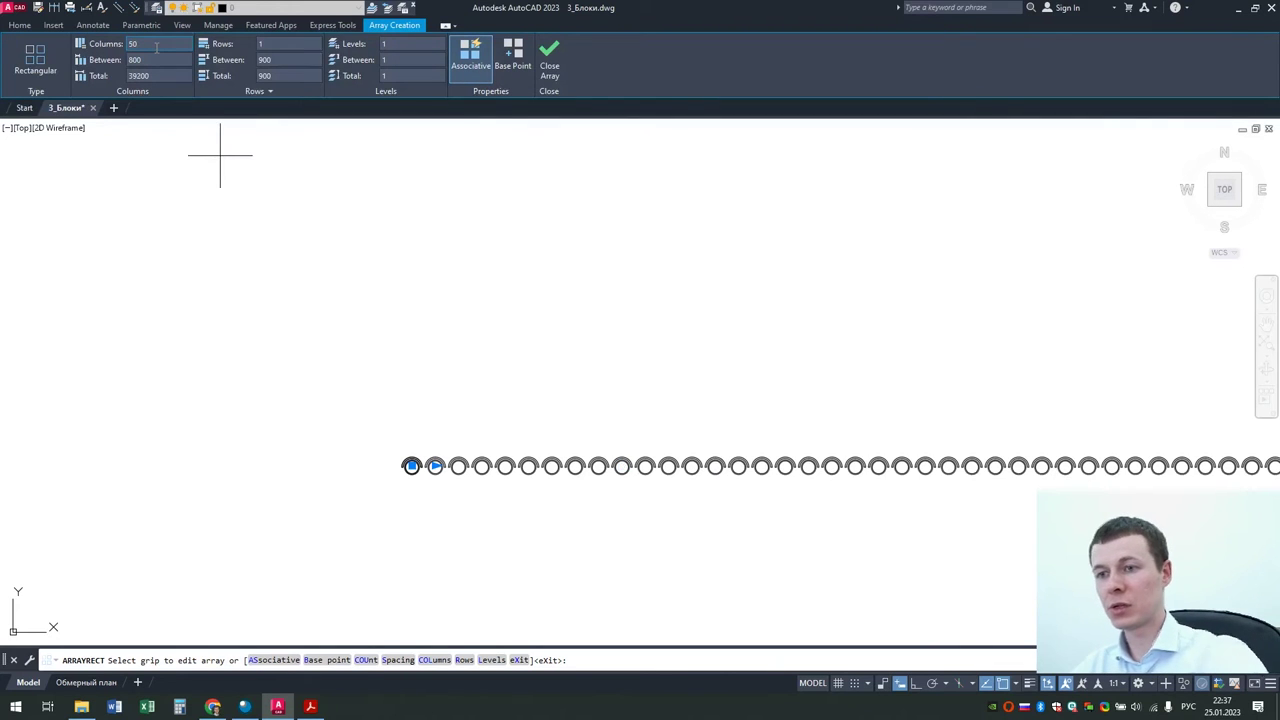
Step: Increase the array to 50 rows and finish creating it
scroll(745, 285, down, 2)
scroll(600, 372, up, 2)
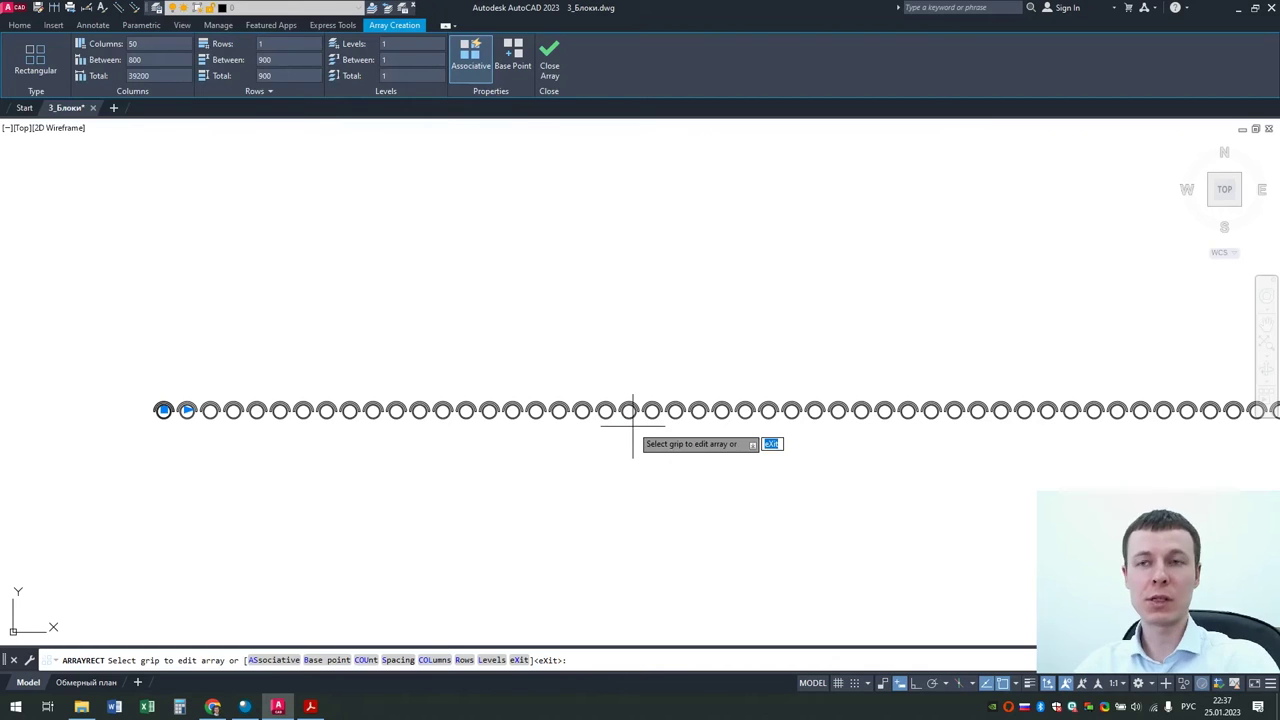
scroll(666, 375, down, 2)
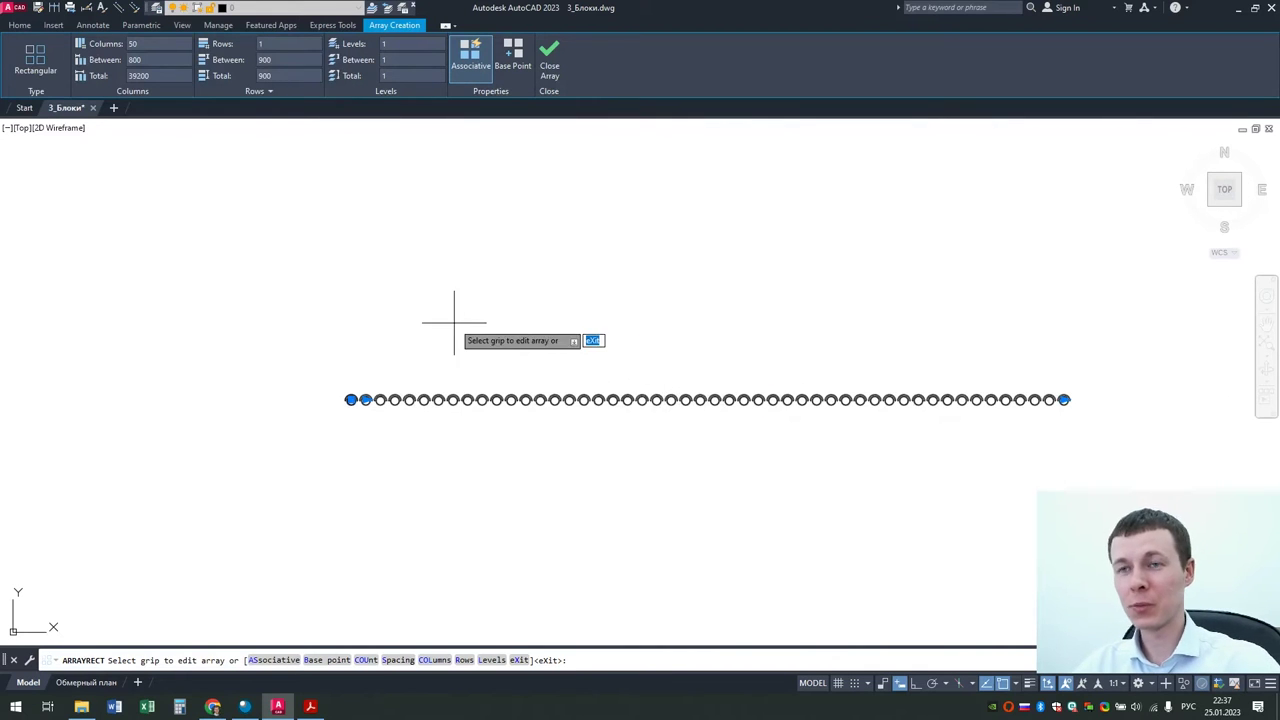
click(296, 44)
text(50)
key(Return)
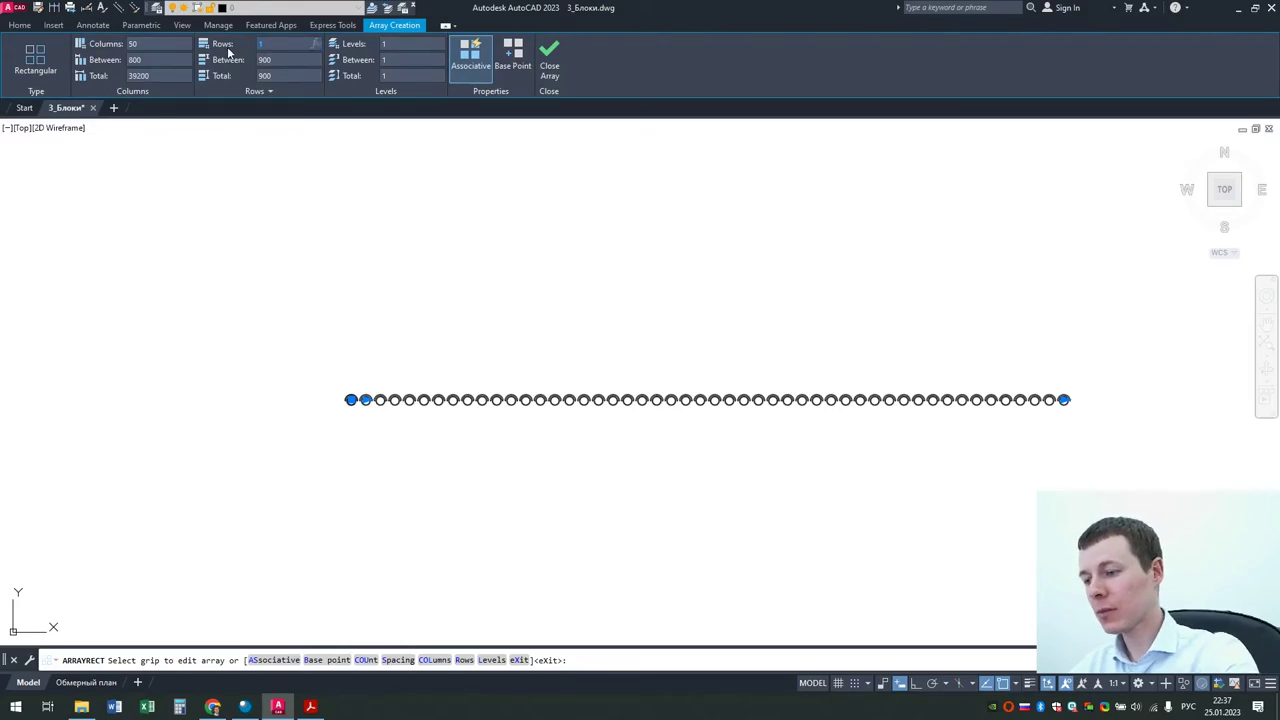
middle_drag(720, 294, 670, 508)
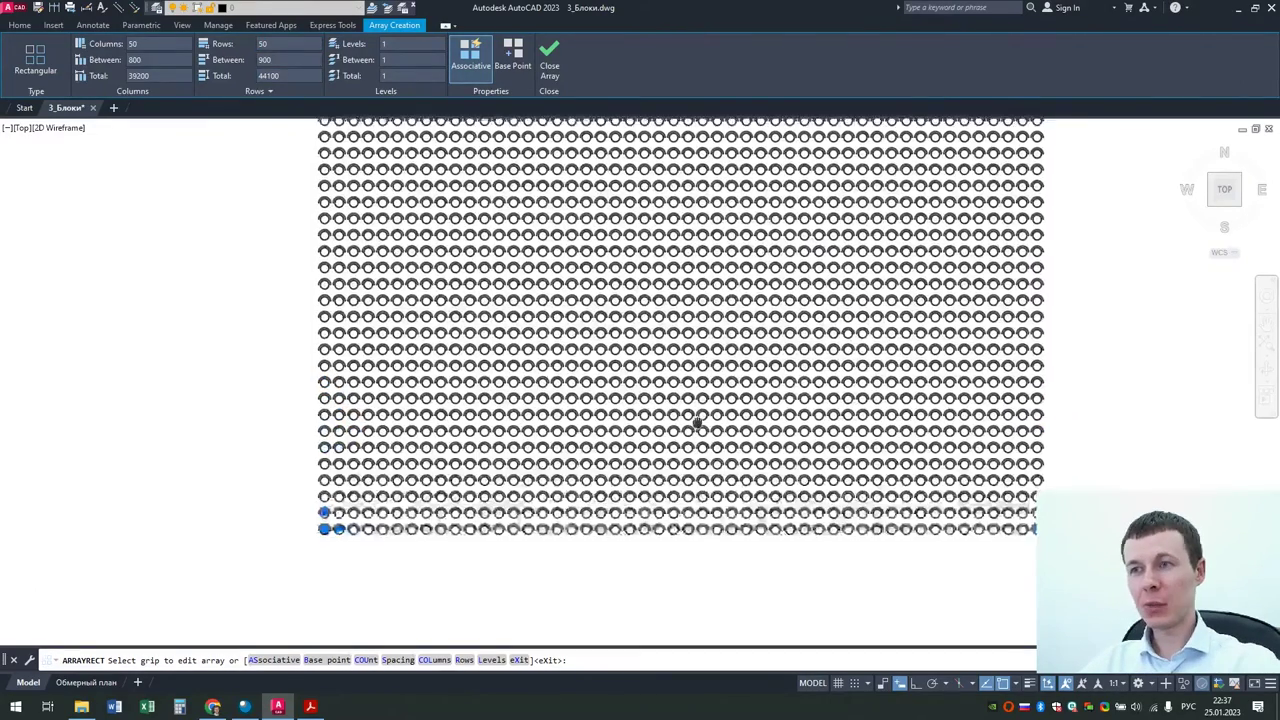
scroll(670, 512, down, 2)
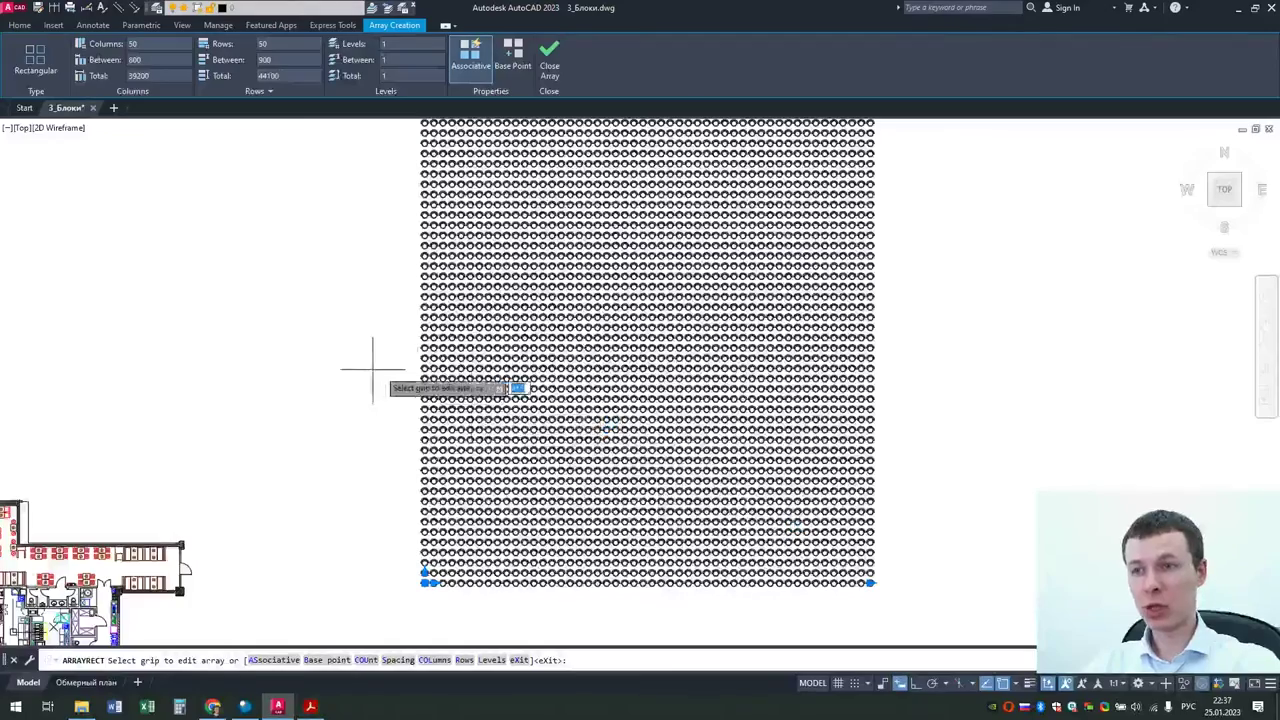
mouse_move(404, 323)
middle_down()
mouse_move(513, 343)
mouse_move(538, 290)
middle_up()
key(Return)
scroll(496, 325, down, 2)
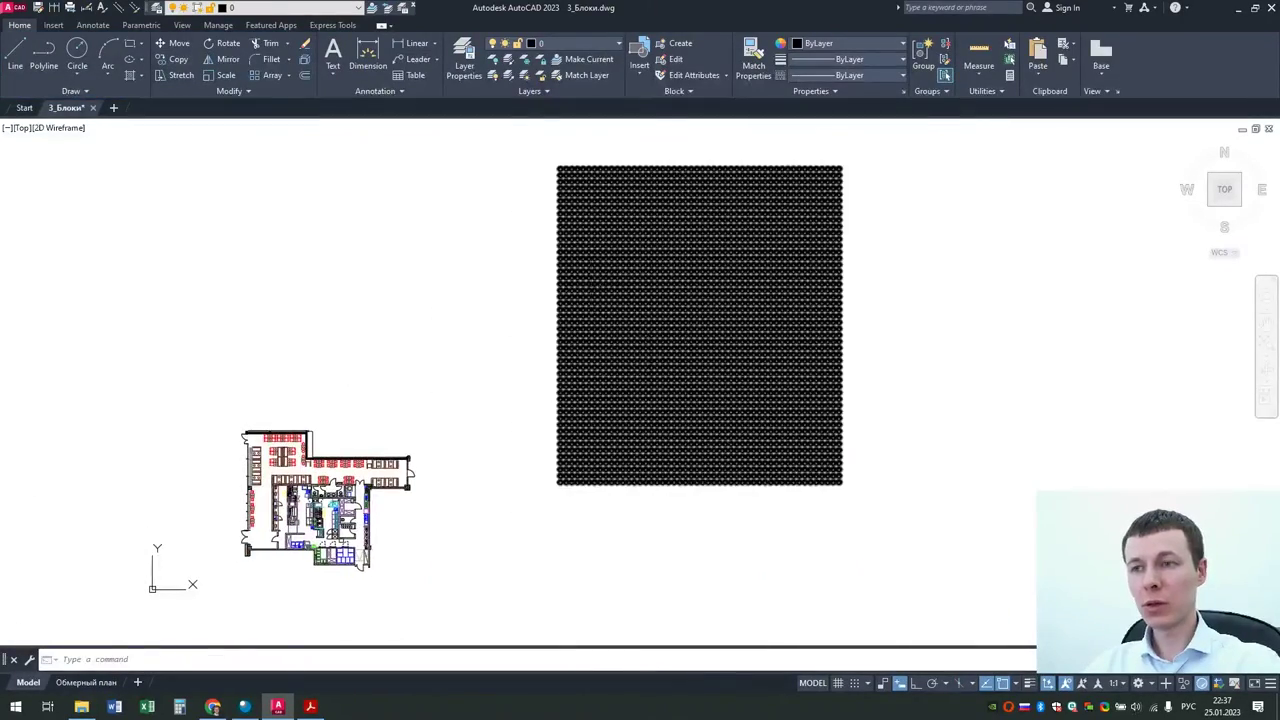
Step: Clear the array selection and double-click a ring block to edit its definition
scroll(688, 352, up, 2)
scroll(650, 340, up, 2)
scroll(610, 325, up, 2)
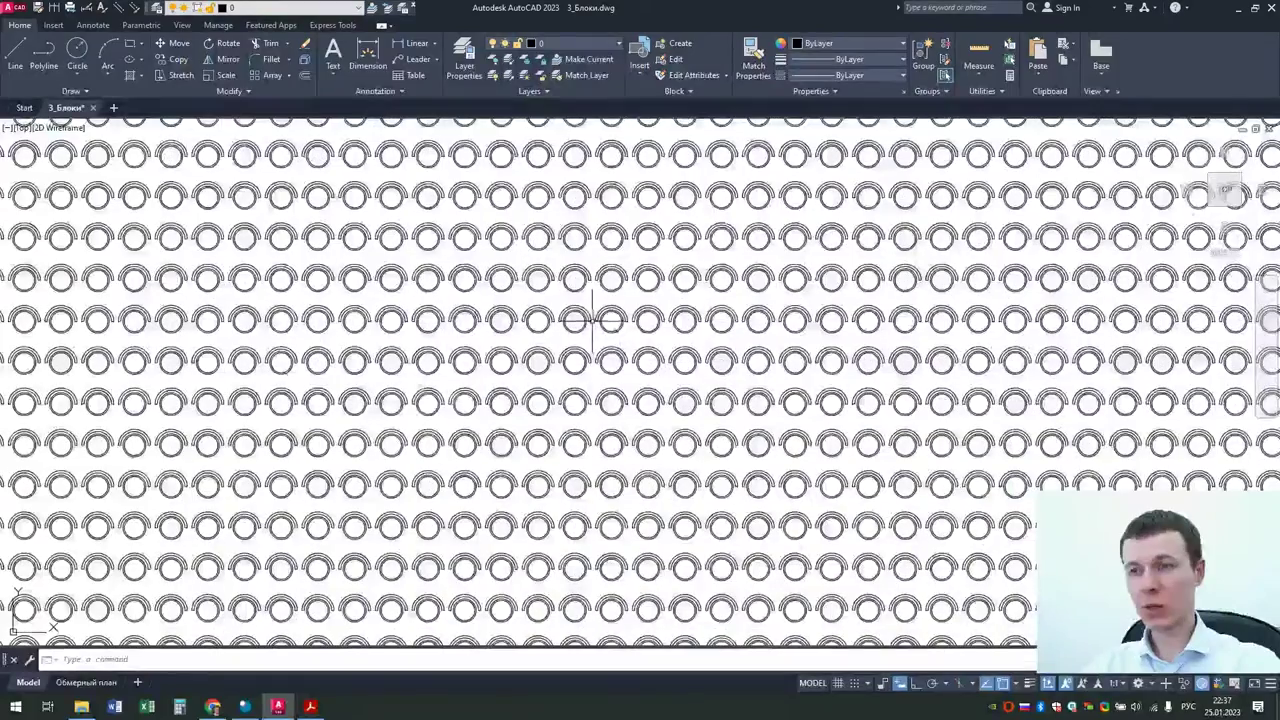
click(592, 320)
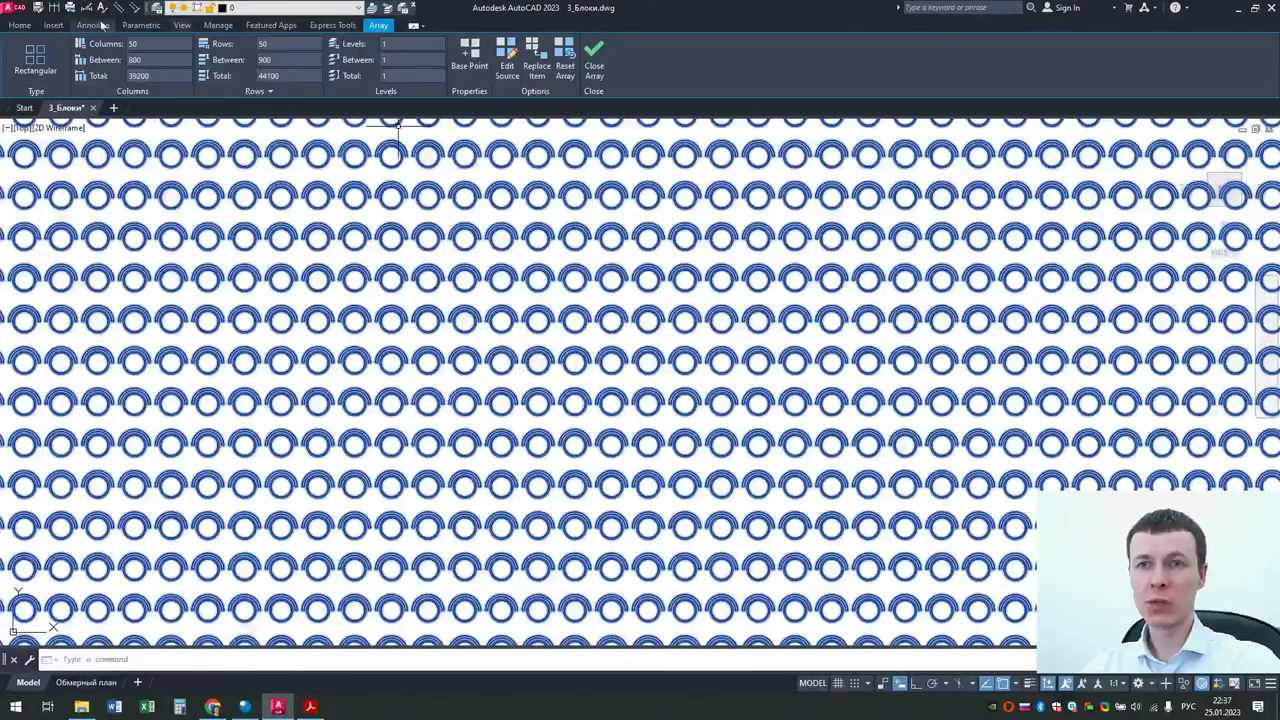
click(19, 25)
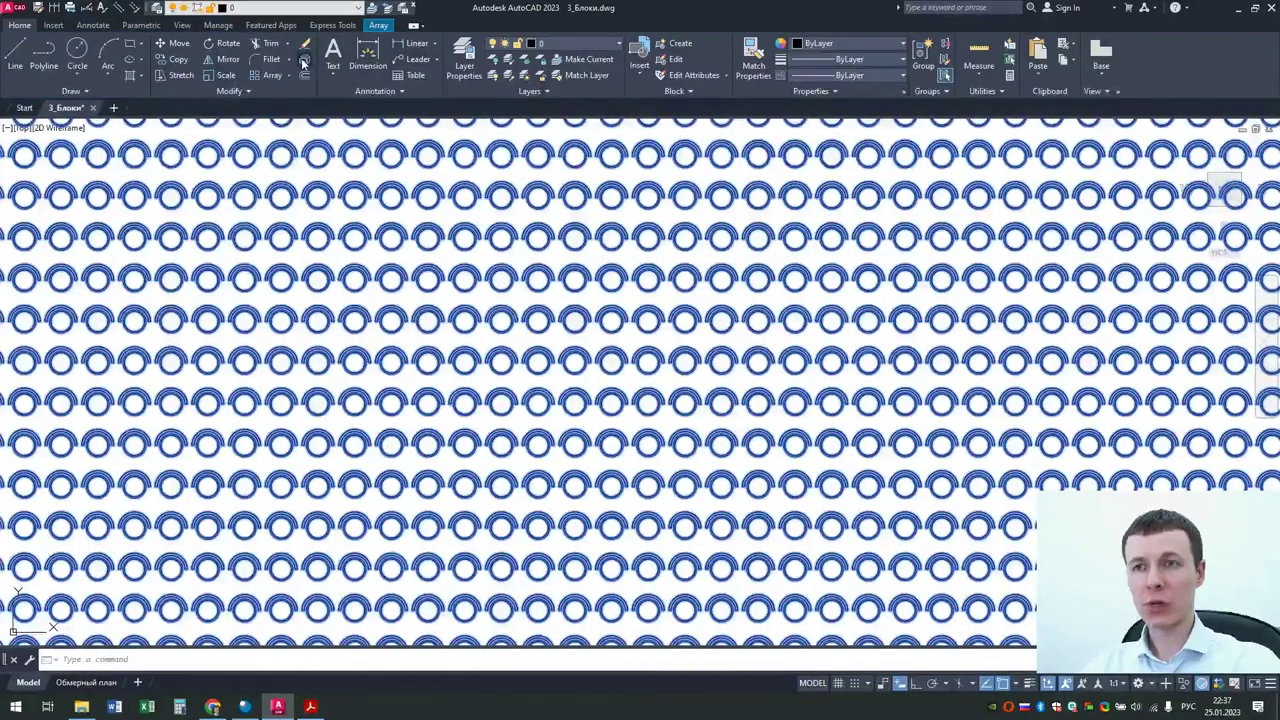
key(Escape)
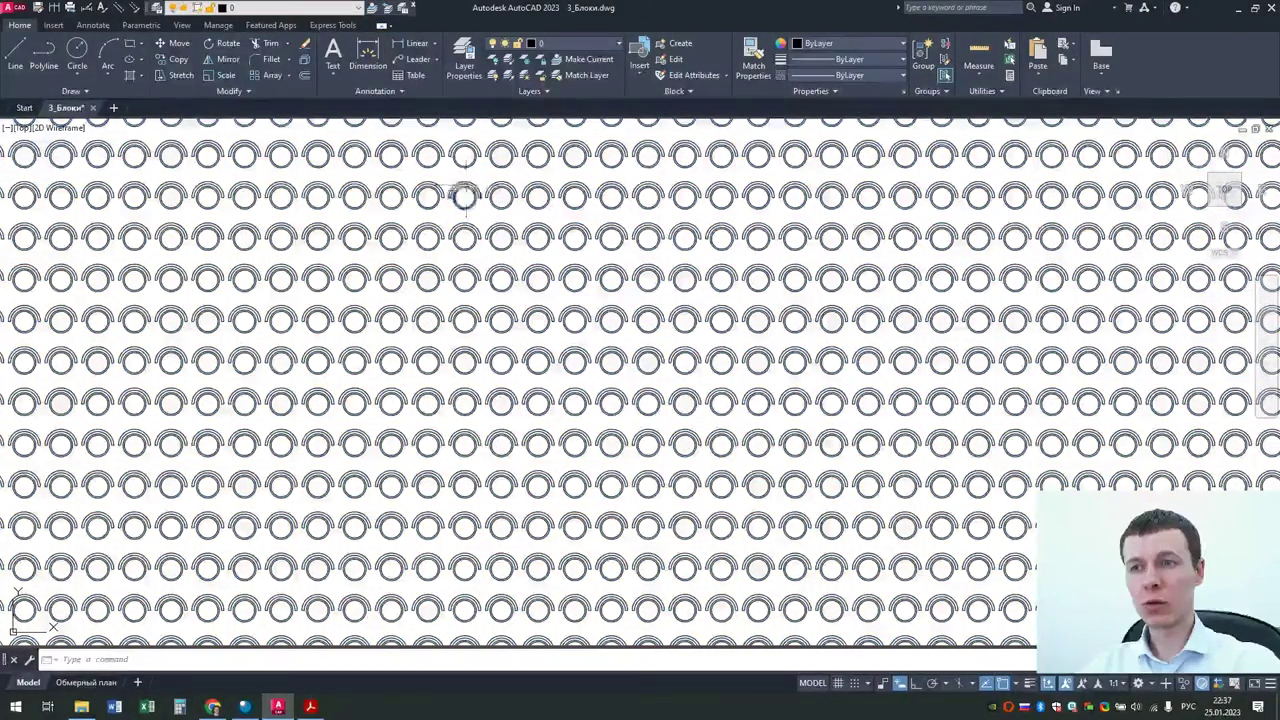
double_click(391, 195)
Step: Draw vertical and horizontal diameter lines through the inner circle and save the block changes
click(630, 441)
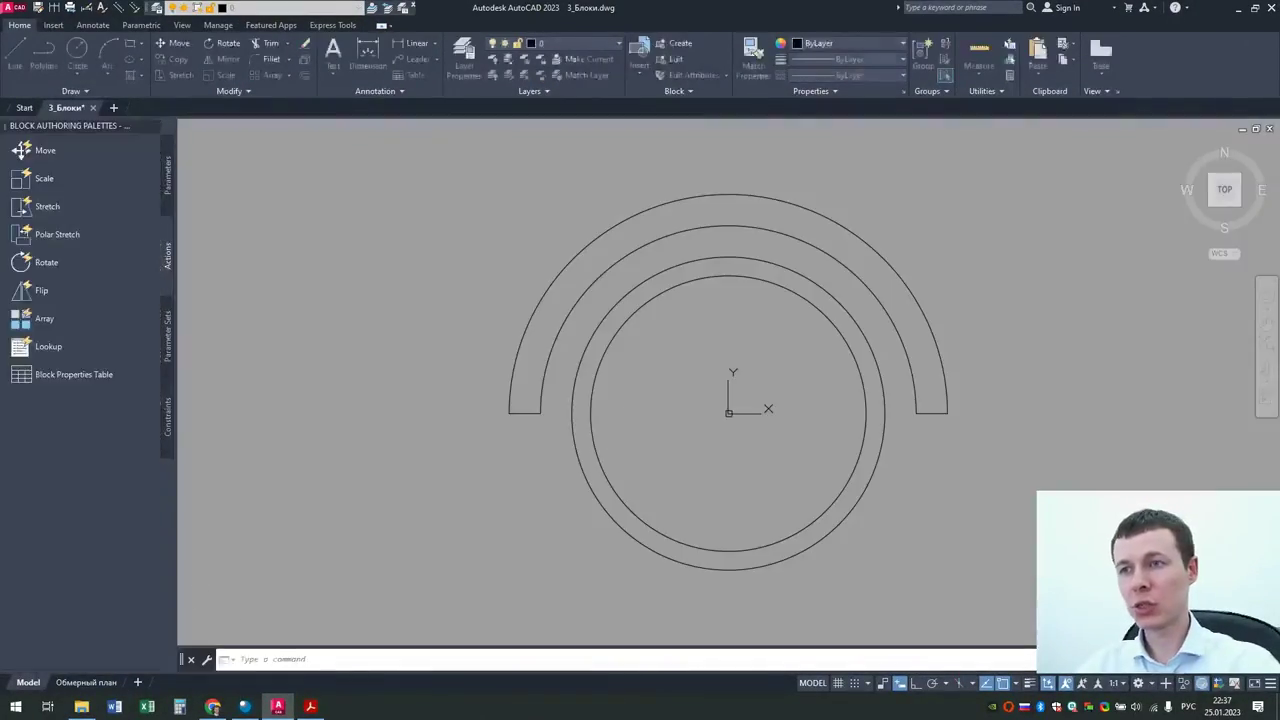
click(19, 25)
click(15, 55)
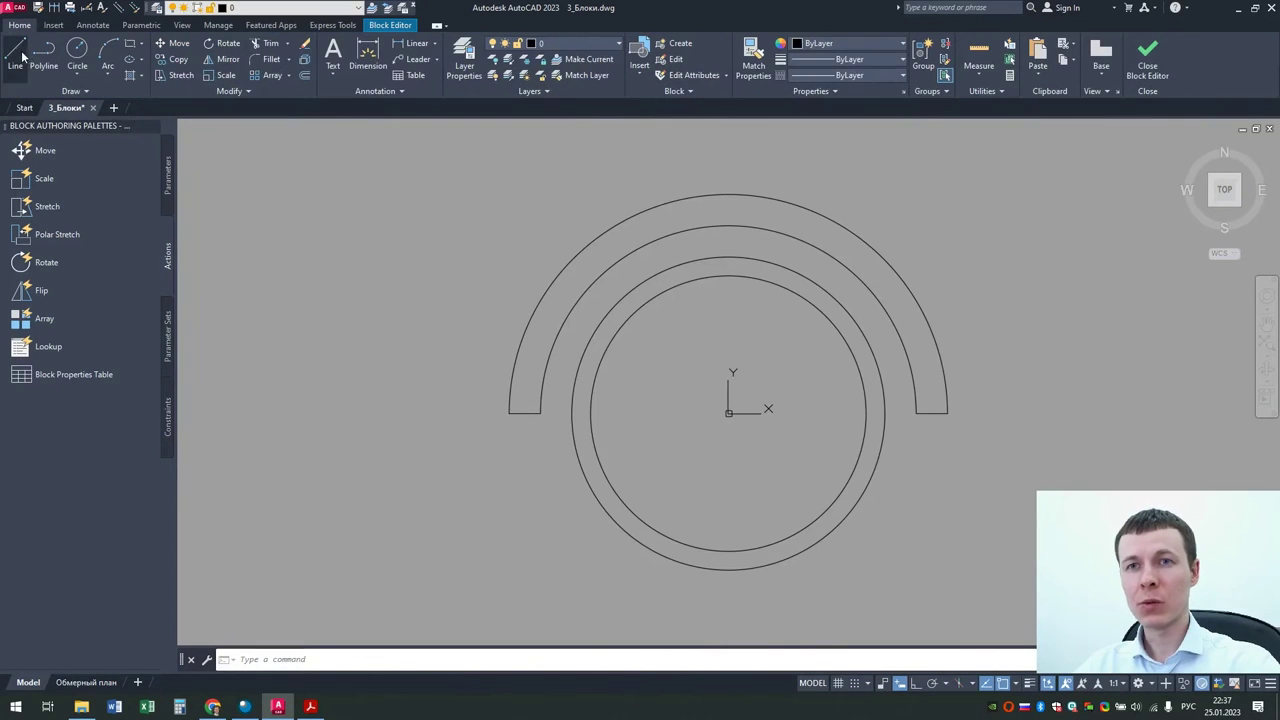
click(728, 276)
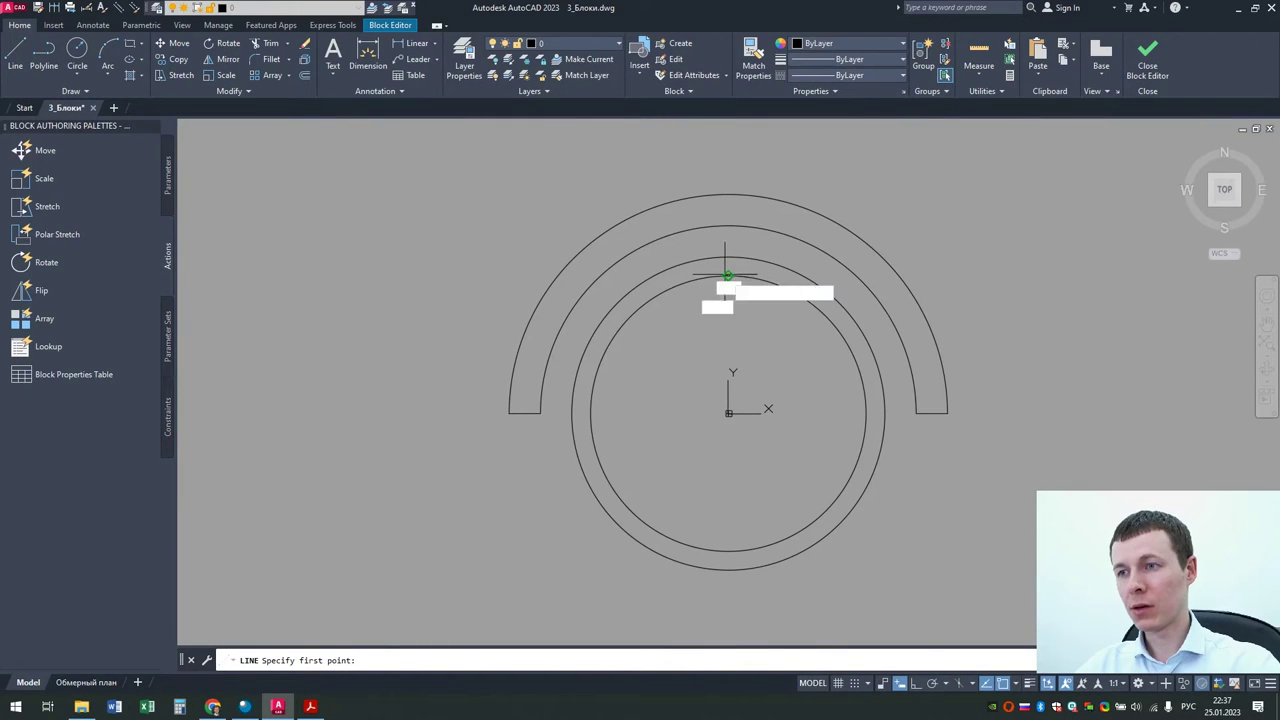
click(728, 551)
key(Return)
key(Return)
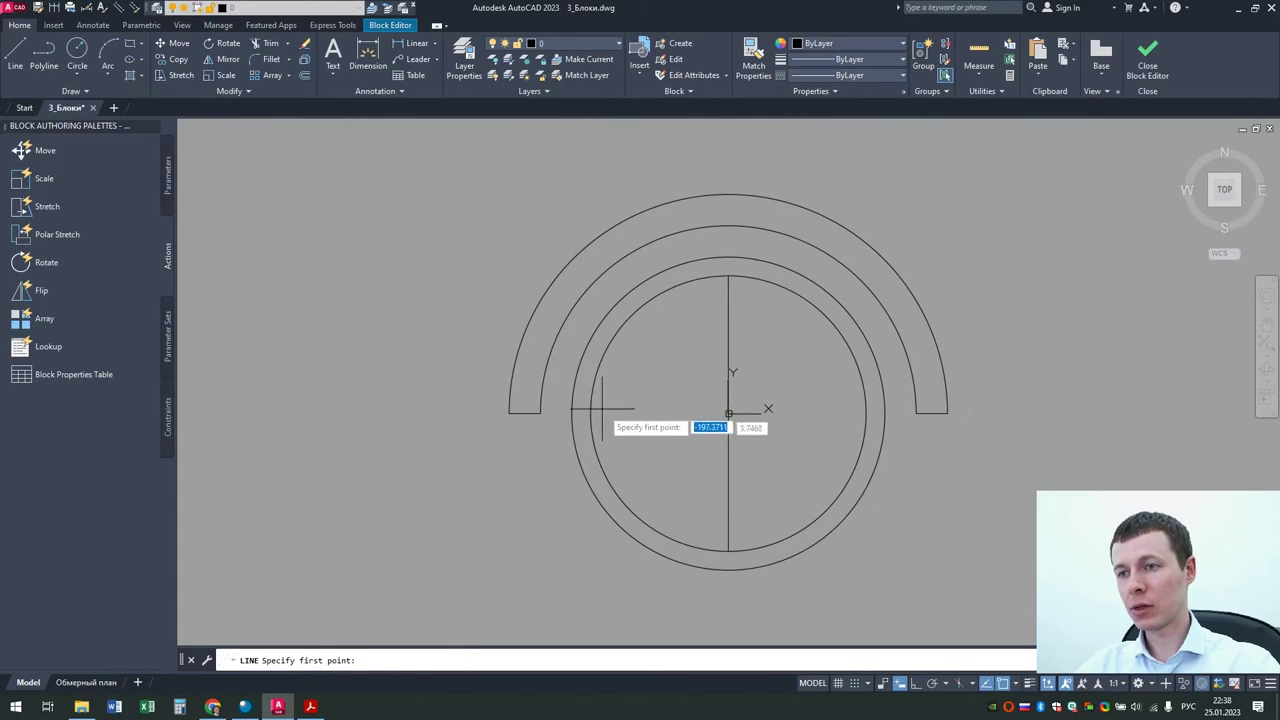
click(591, 413)
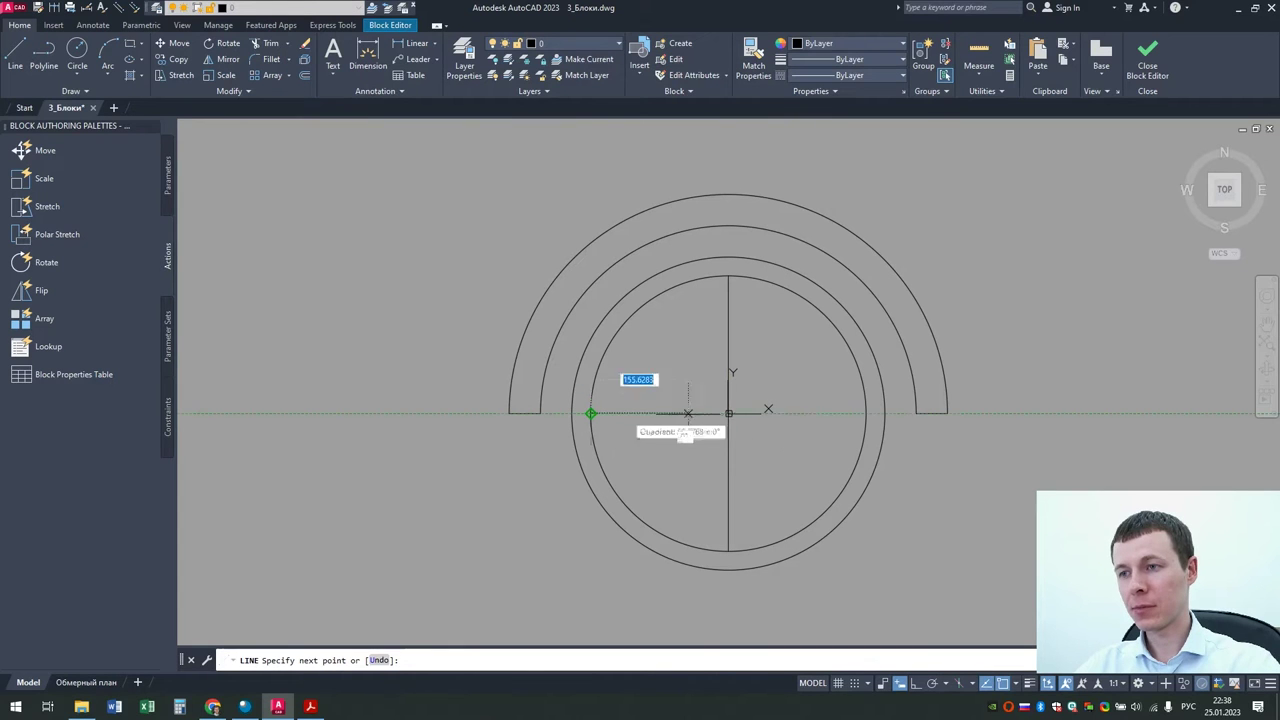
click(866, 413)
key(Return)
click(1147, 55)
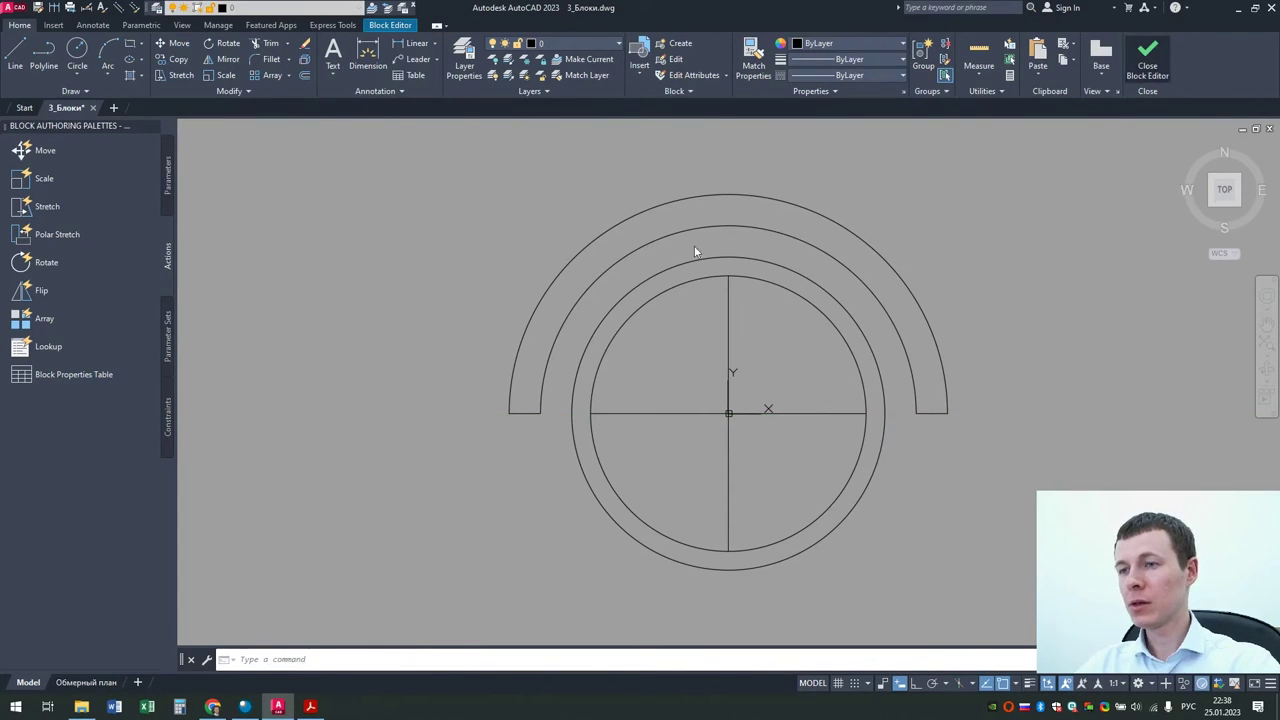
click(612, 324)
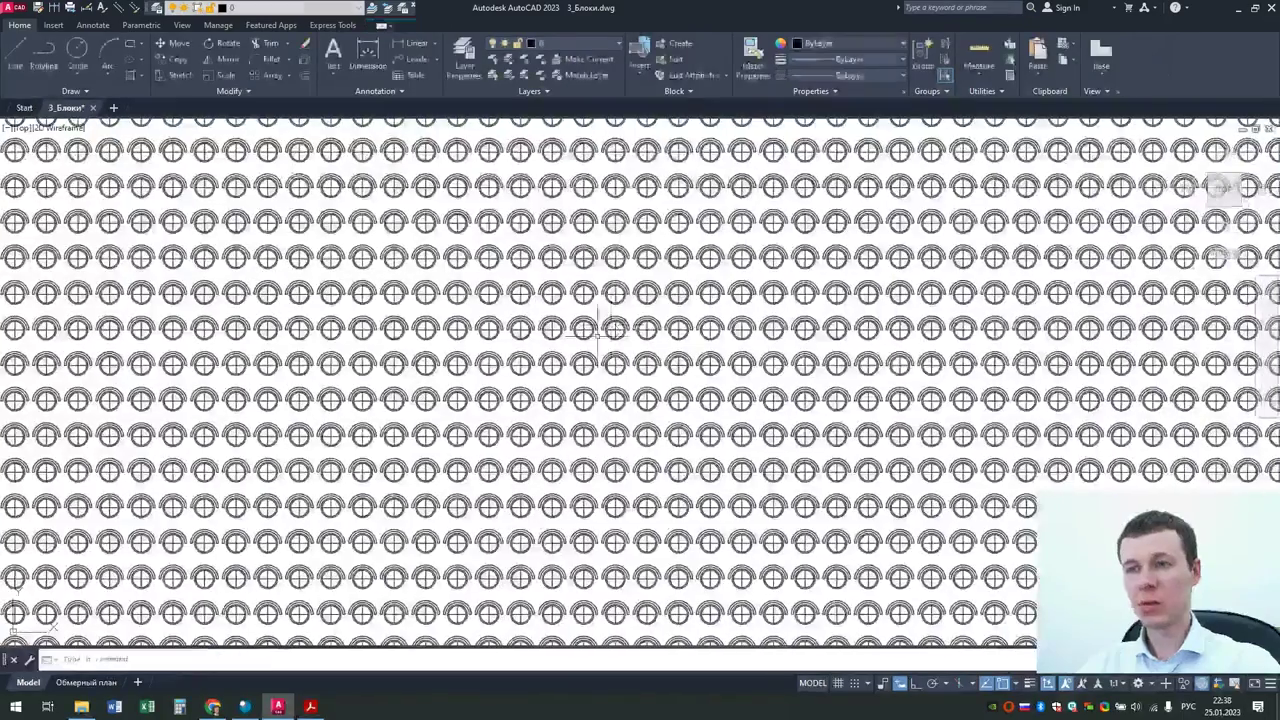
Step: Save the drawing as 1.dwg
scroll(649, 332, up, 9)
scroll(668, 328, up, 1)
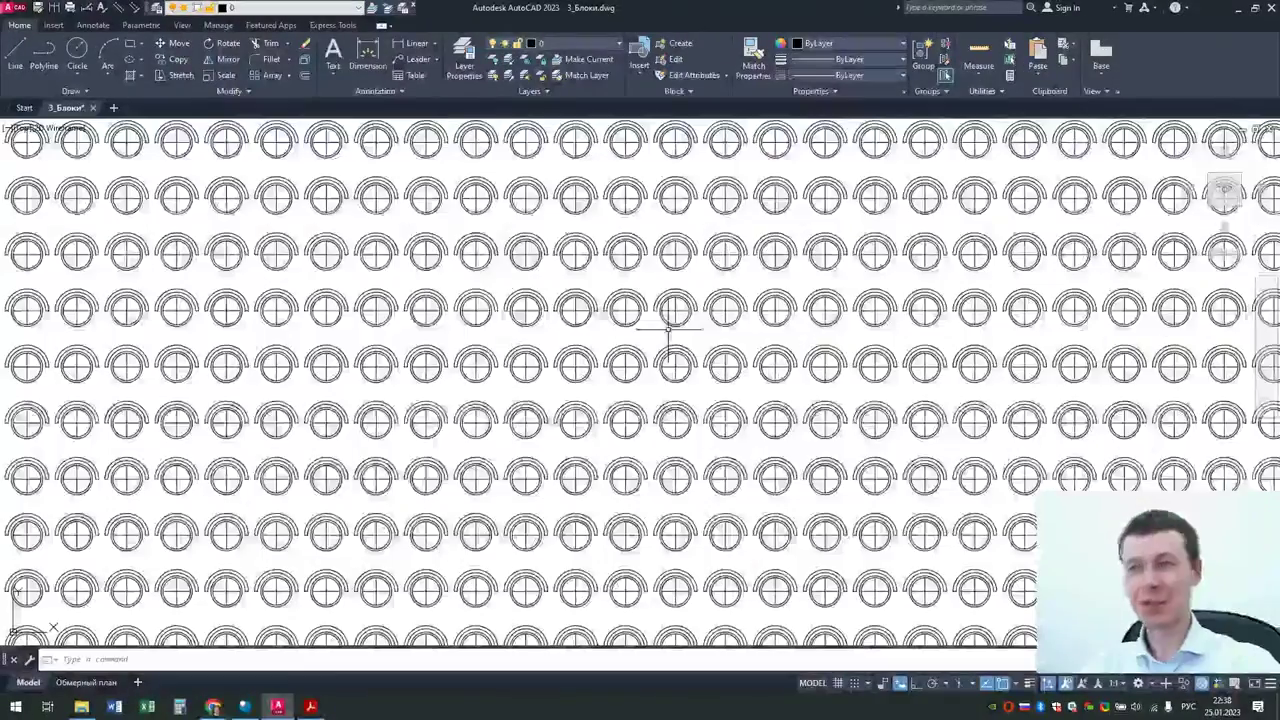
scroll(668, 328, down, 8)
scroll(668, 328, down, 2)
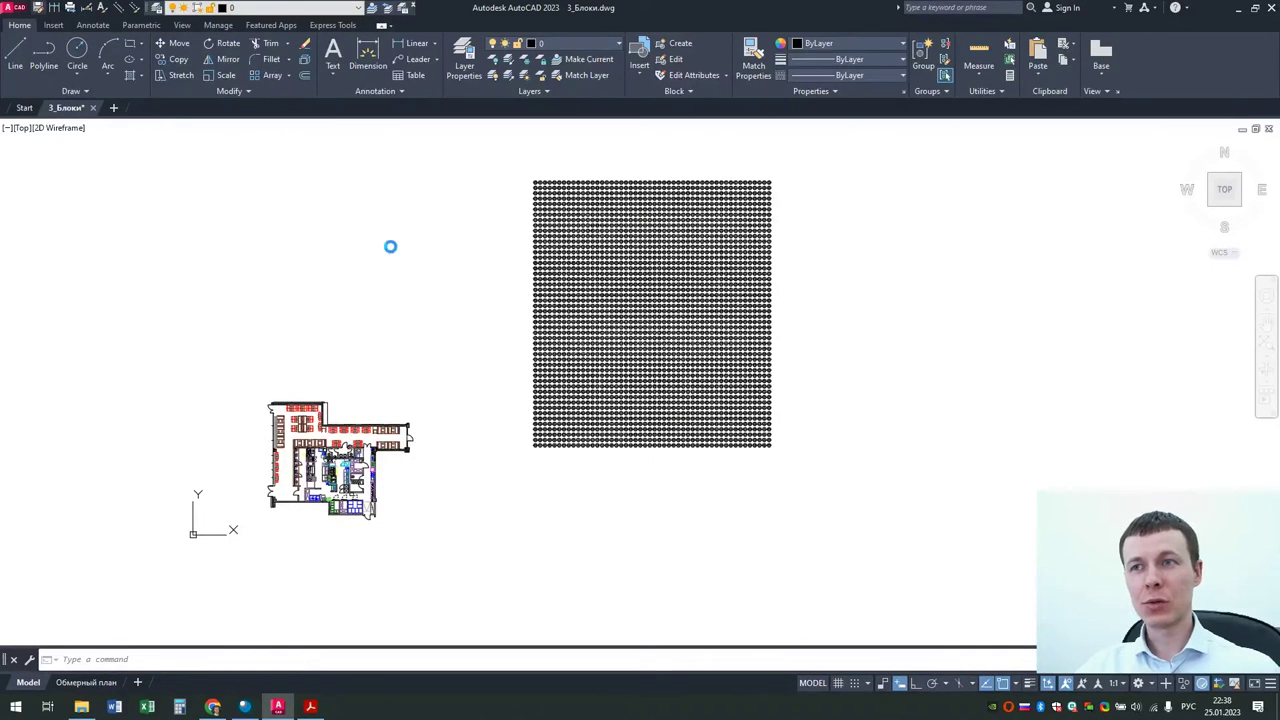
key(ctrl+shift+s)
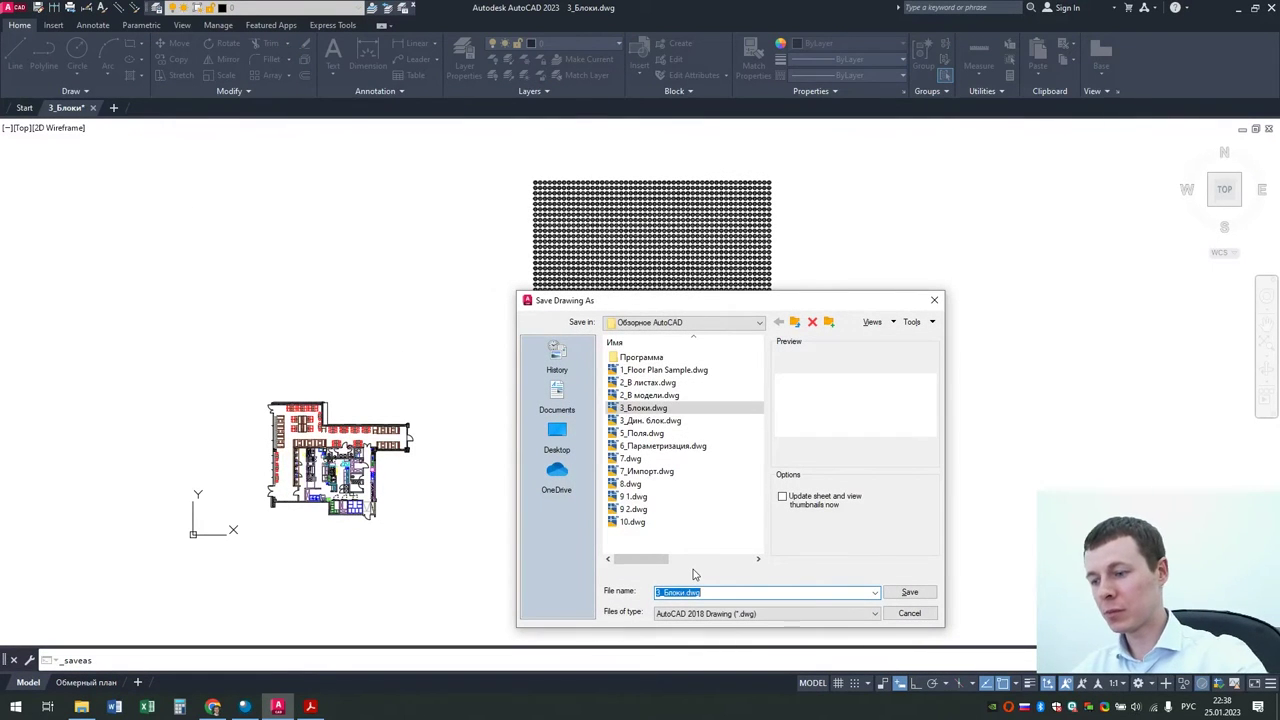
text(1)
key(Return)
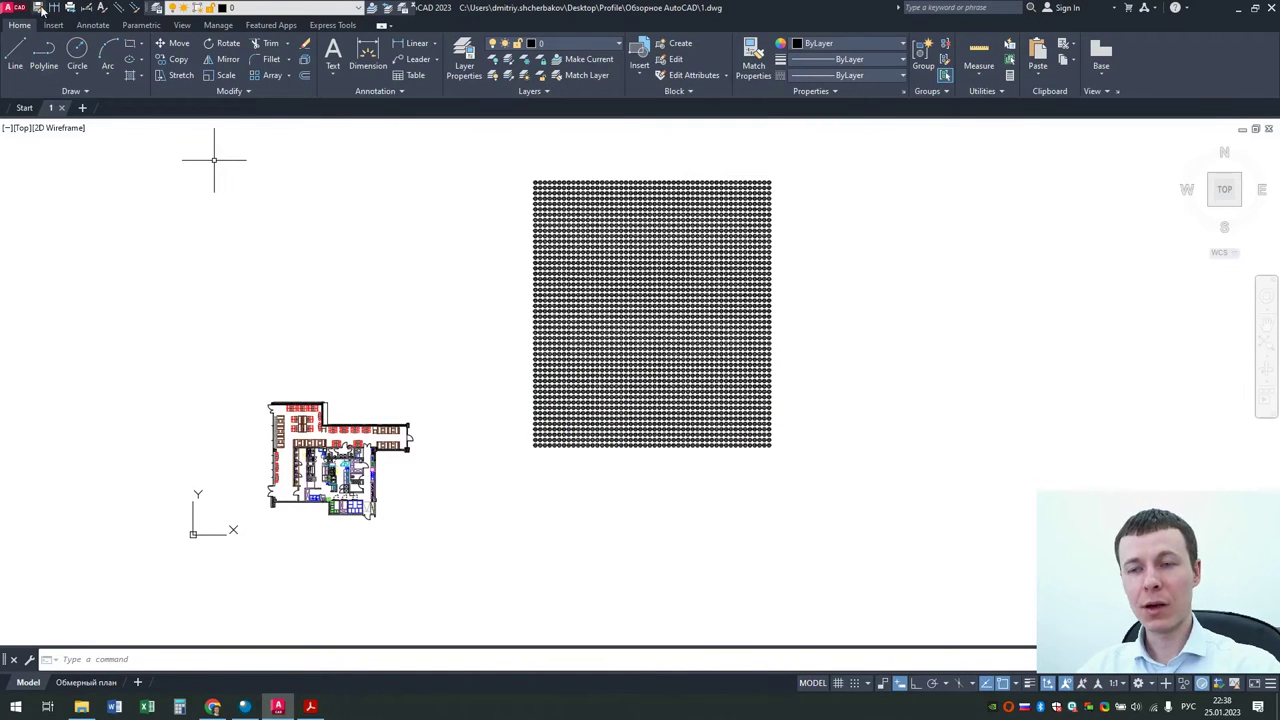
Step: Explode the symbol array and check that arcs and lines are now separate objects
click(796, 473)
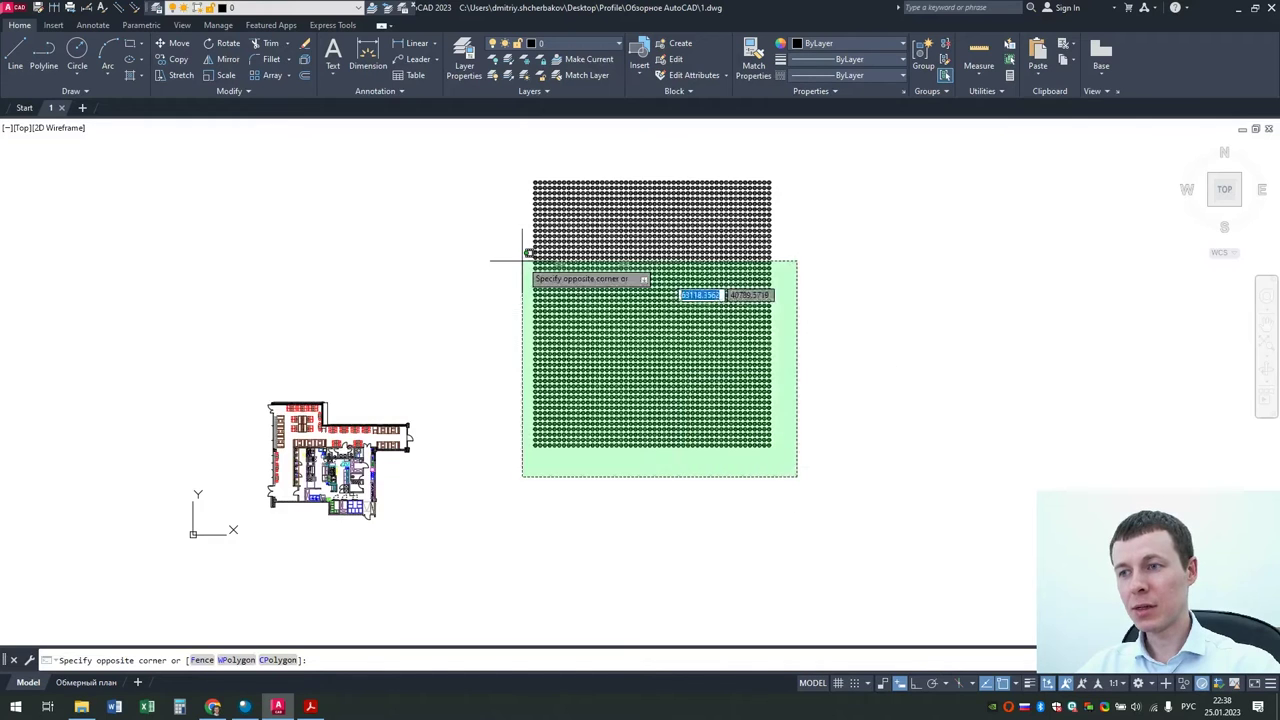
click(504, 153)
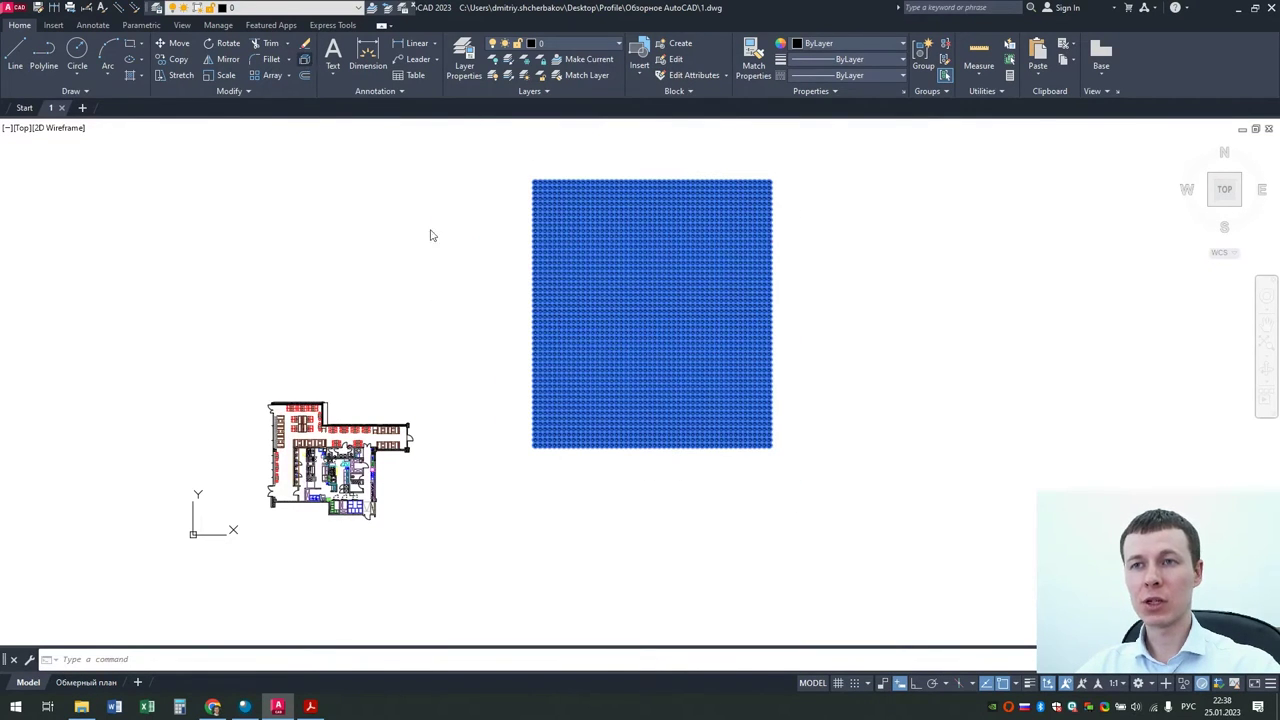
key(Escape)
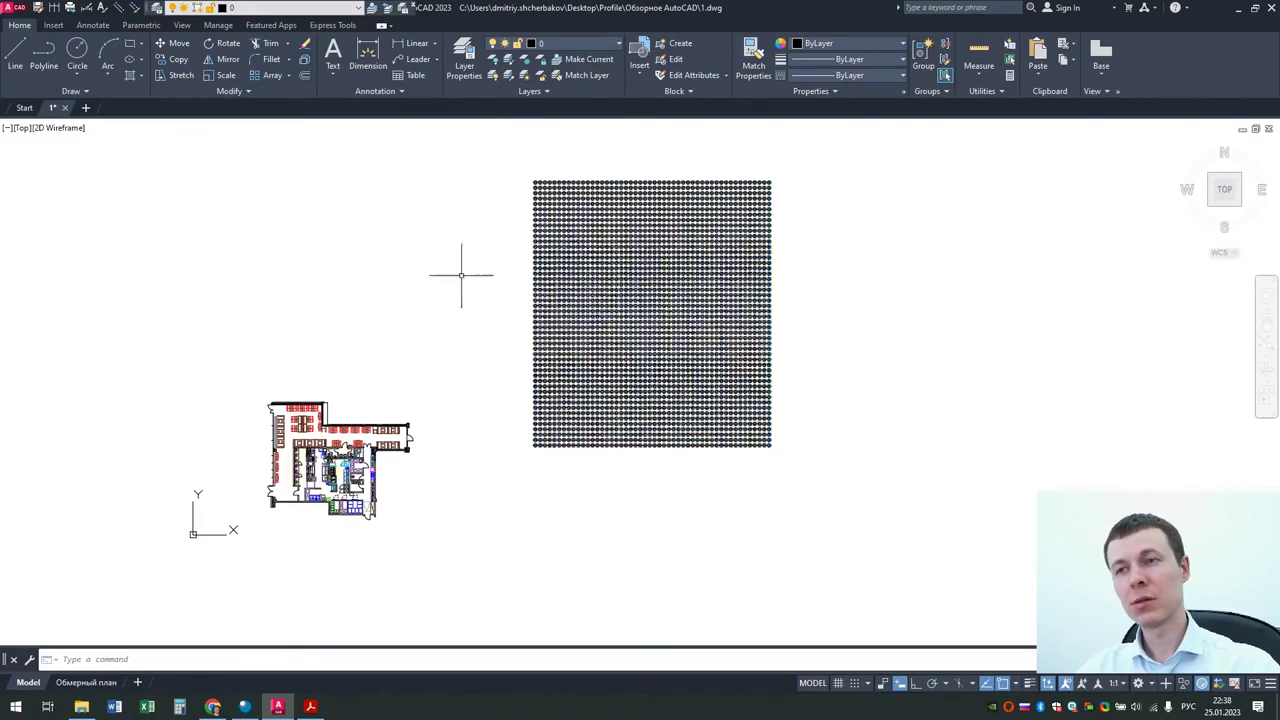
scroll(623, 330, up, 8)
scroll(671, 300, up, 6)
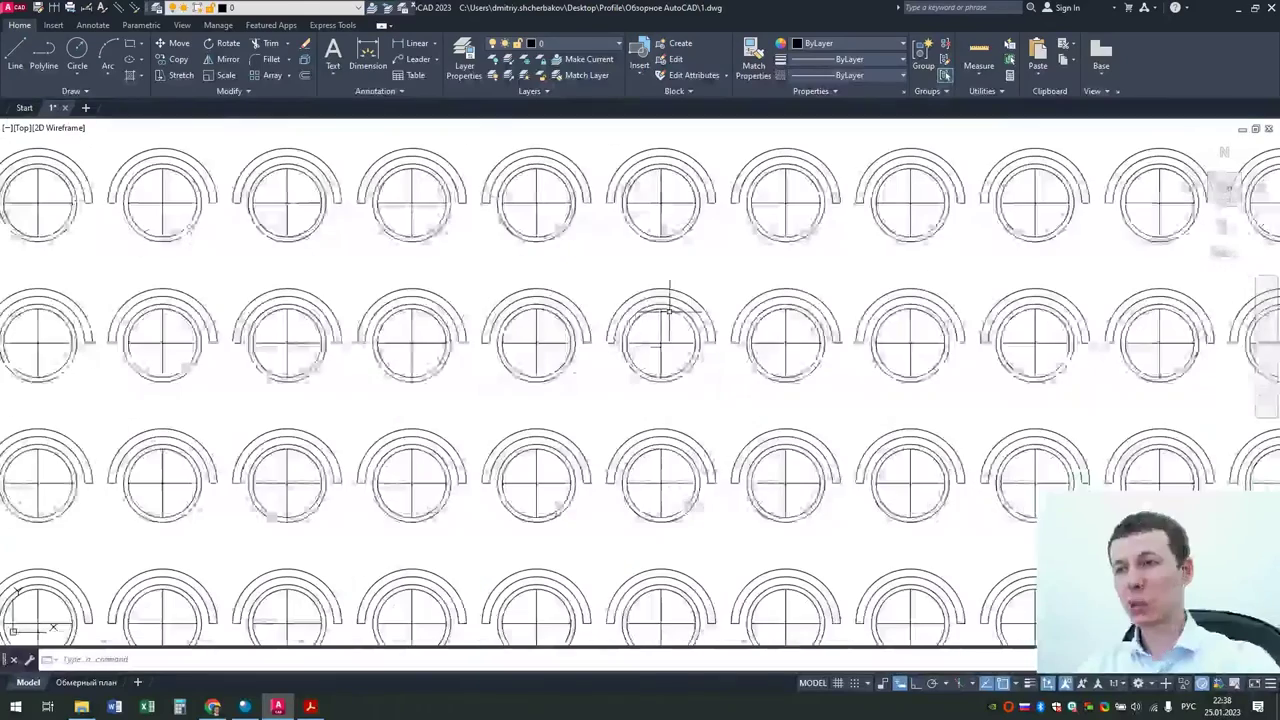
scroll(676, 297, up, 7)
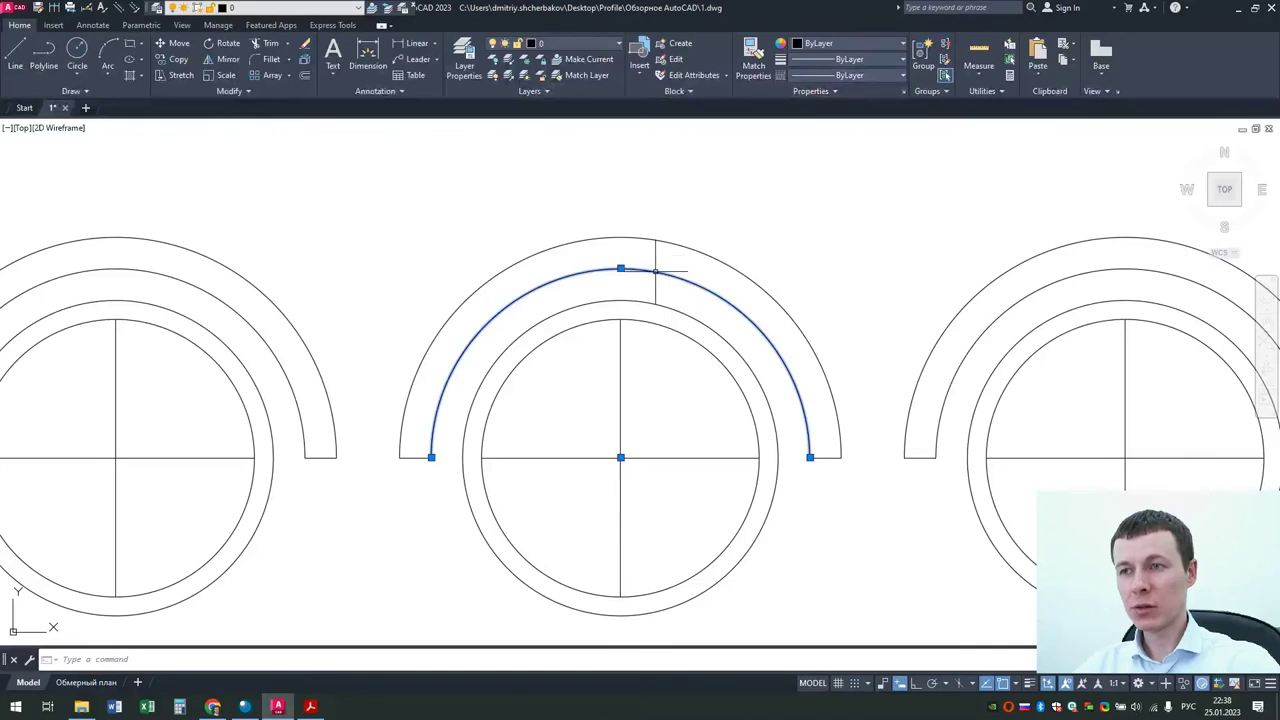
key(Escape)
click(384, 432)
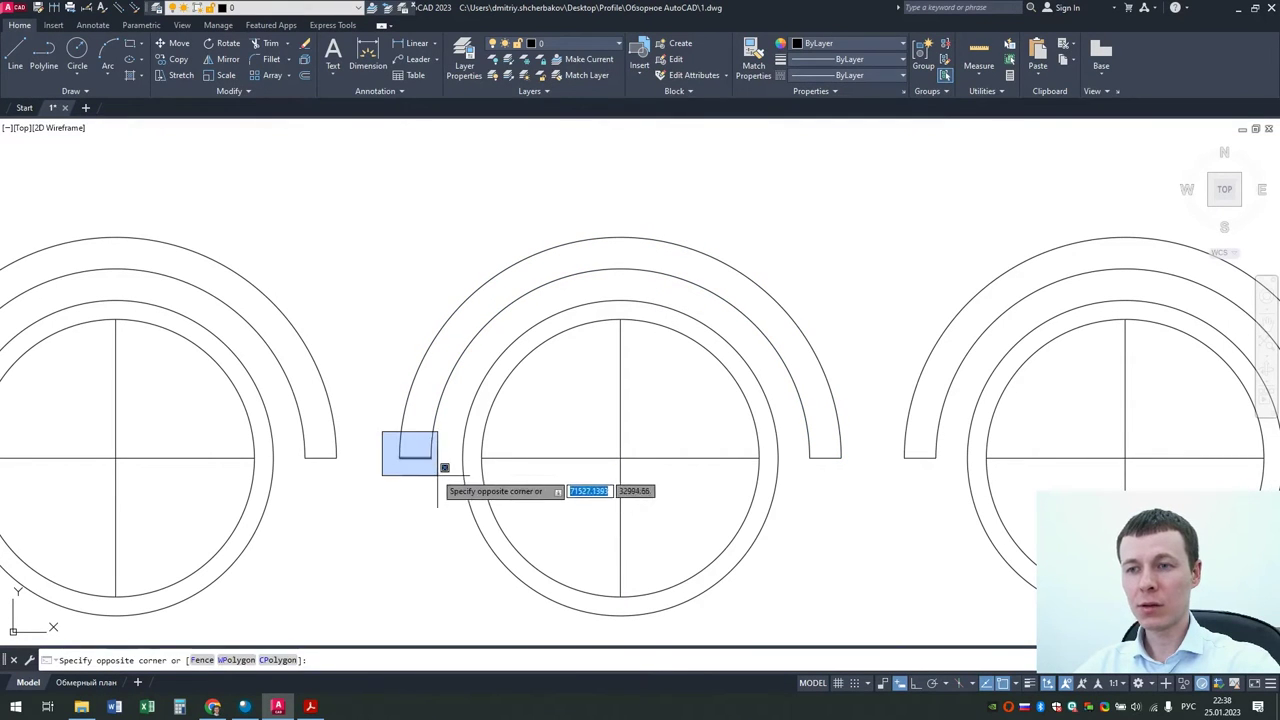
click(448, 468)
click(508, 456)
key(Escape)
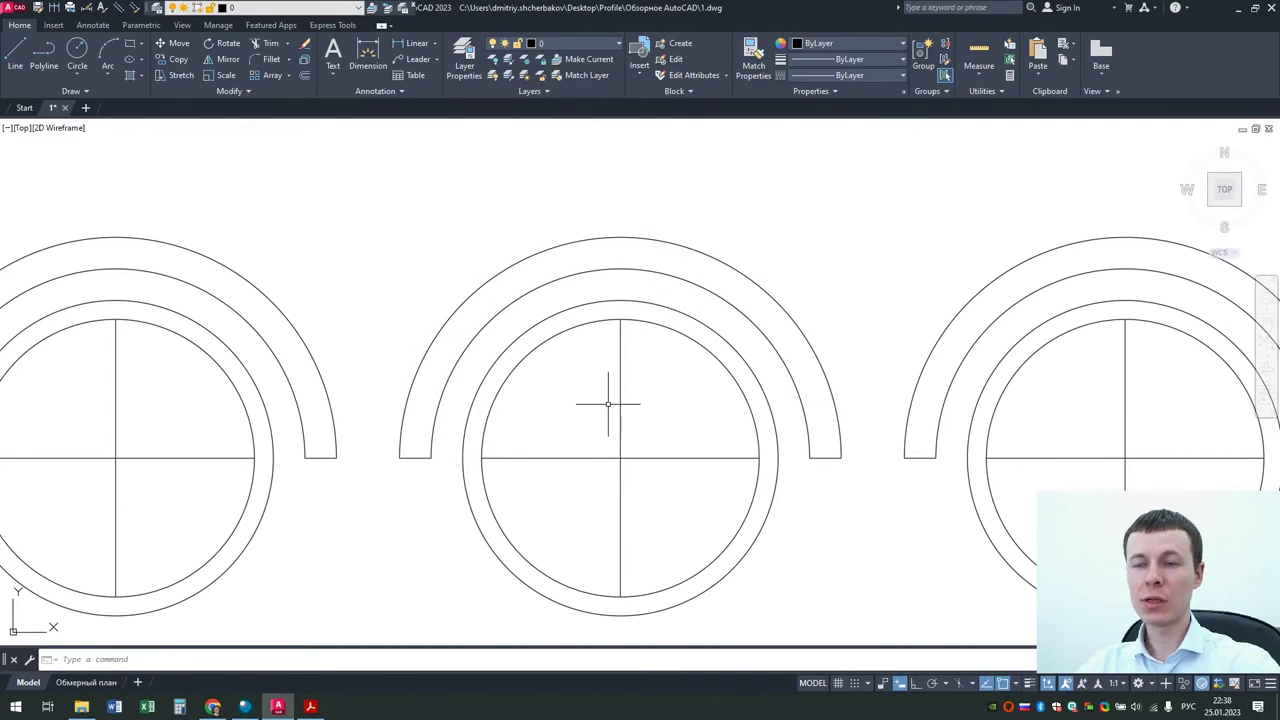
Step: Zoom out and save the exploded drawing as 2.dwg
scroll(560, 395, down, 3)
scroll(523, 391, down, 8)
scroll(527, 382, down, 4)
scroll(527, 382, down, 4)
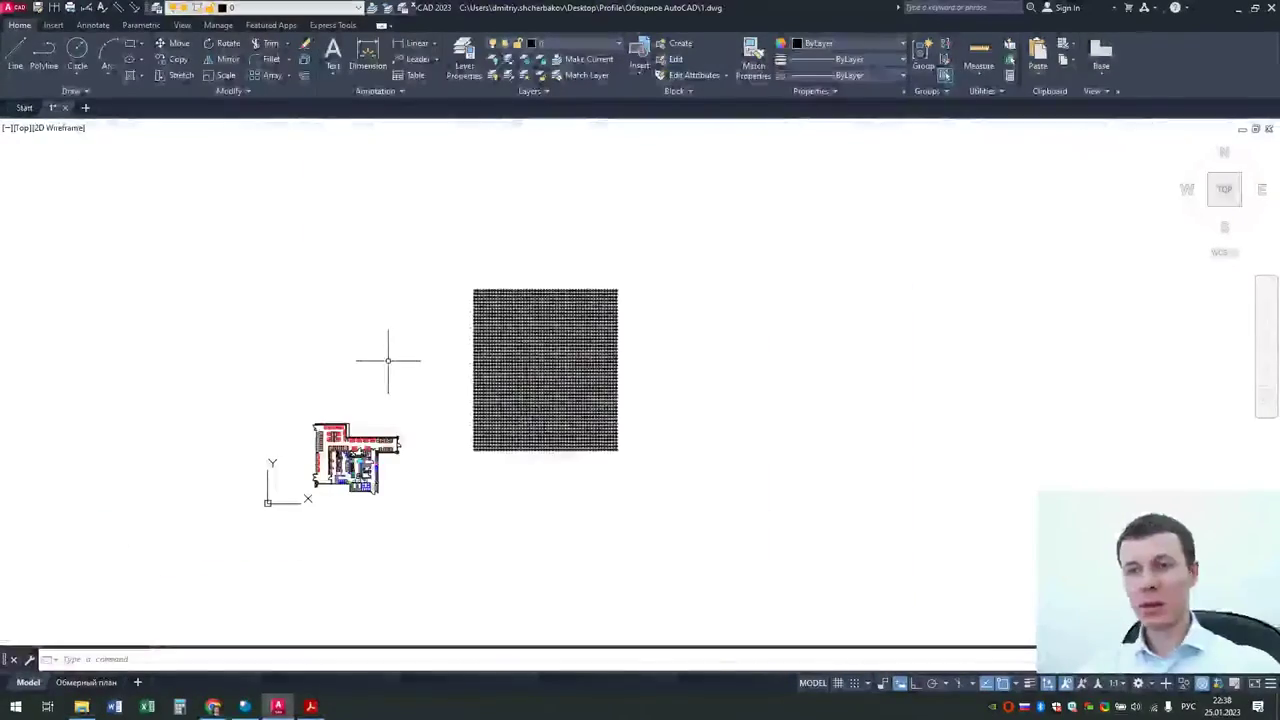
key(ctrl+shift+s)
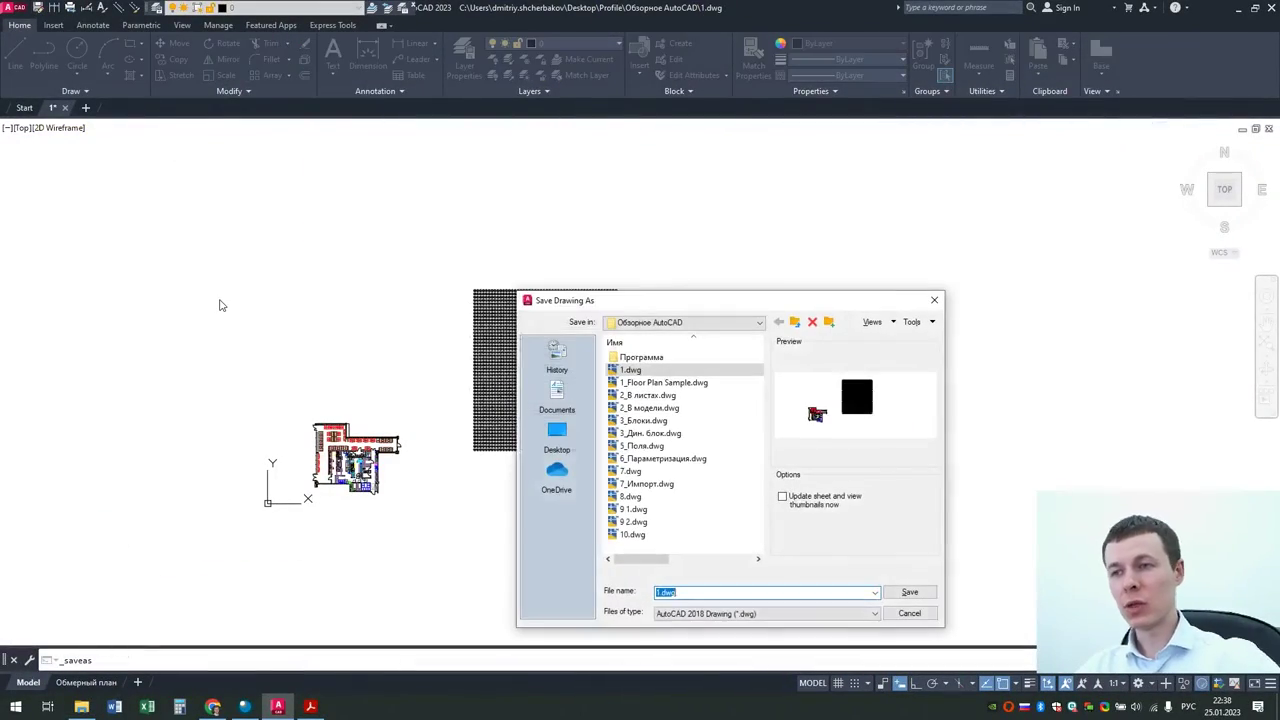
text(2)
key(Return)
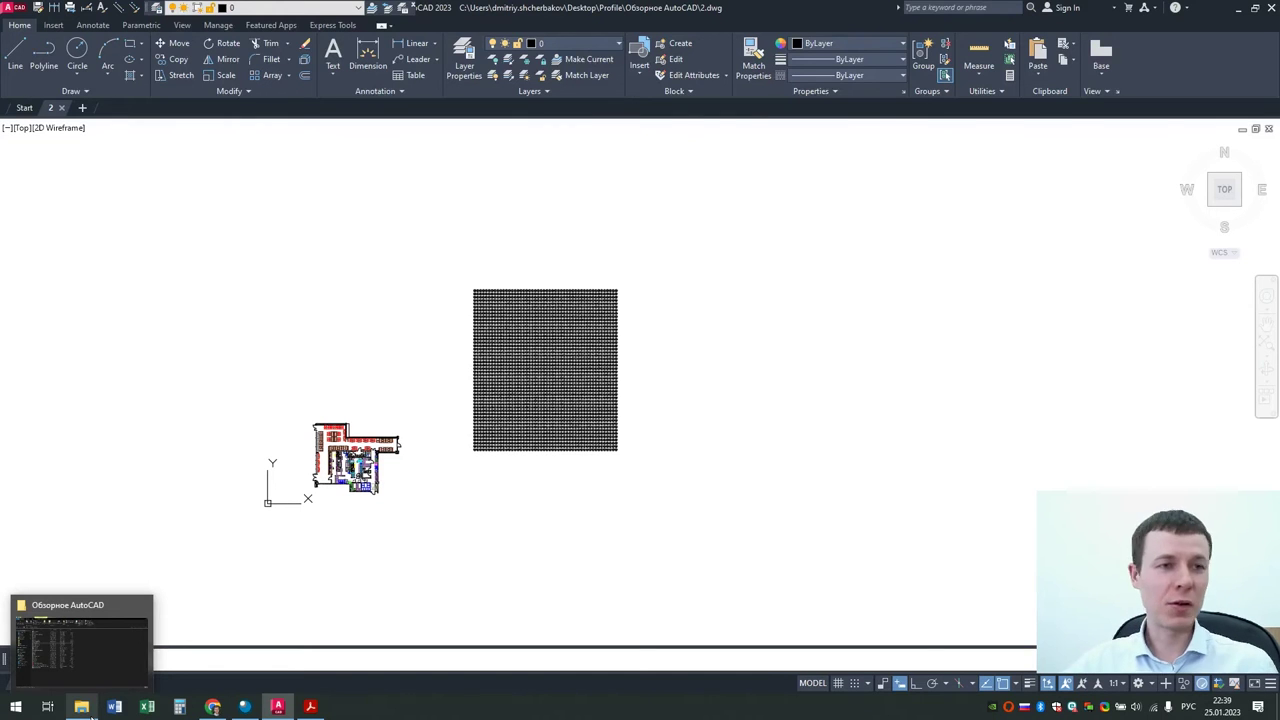
click(84, 708)
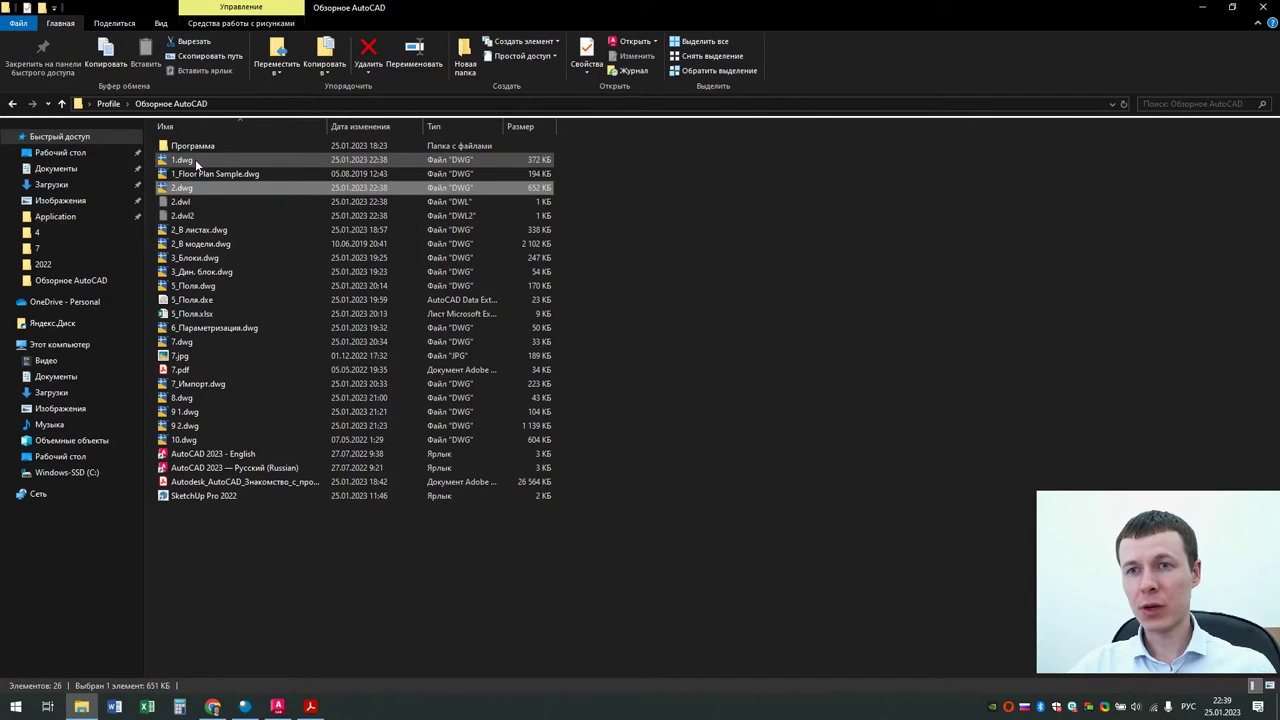
click(195, 159)
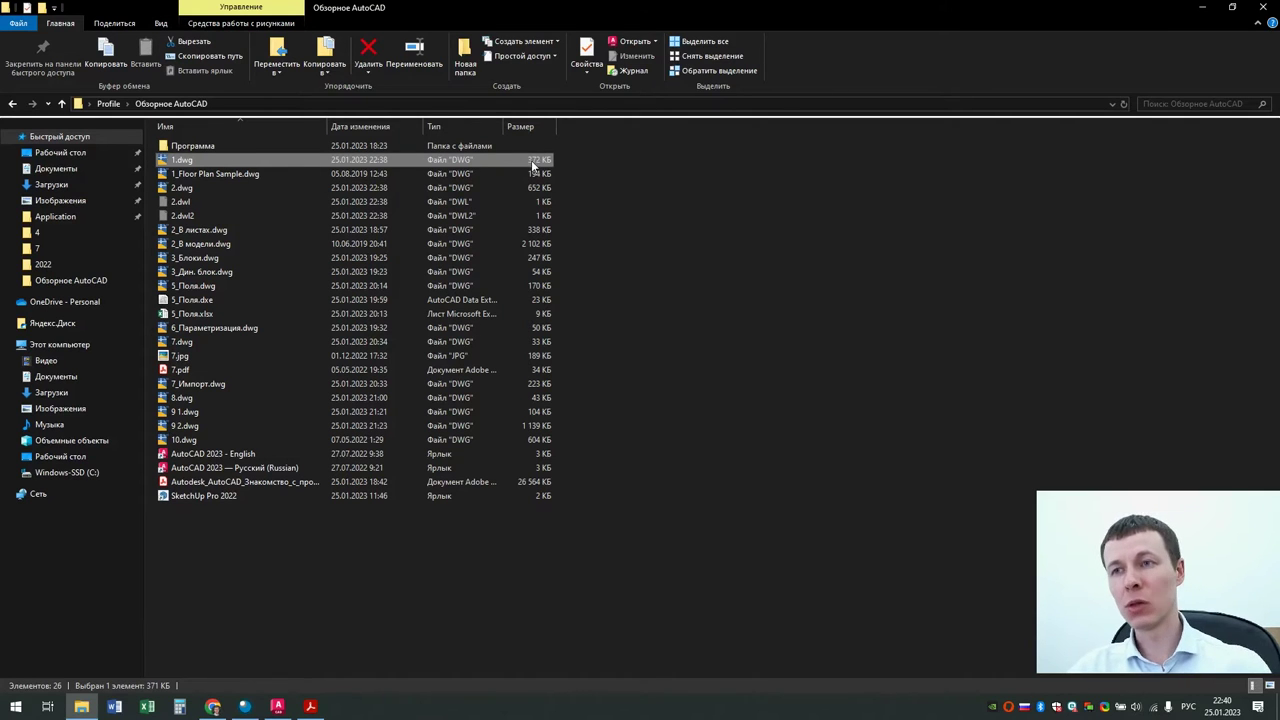
click(190, 189)
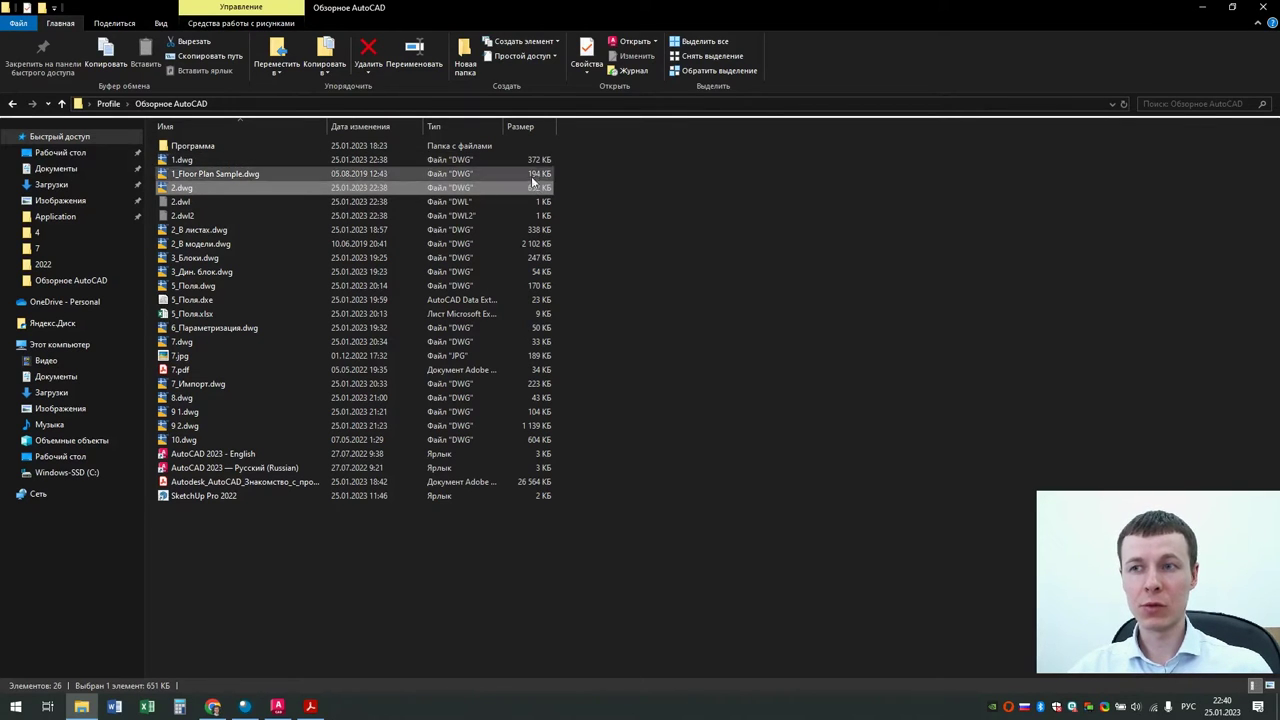
key(Return)
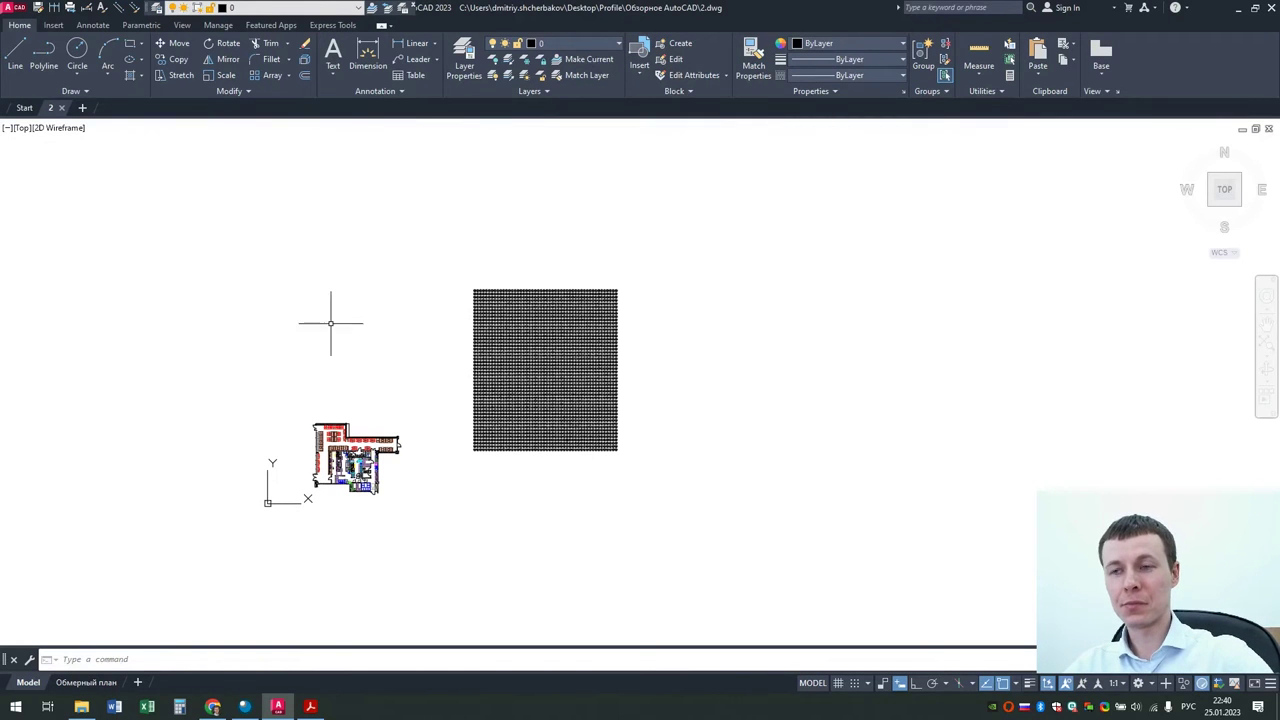
Step: Zoom the drawing in and out, then switch to the Обзорное AutoCAD folder in File Explorer
scroll(365, 500, up, 4)
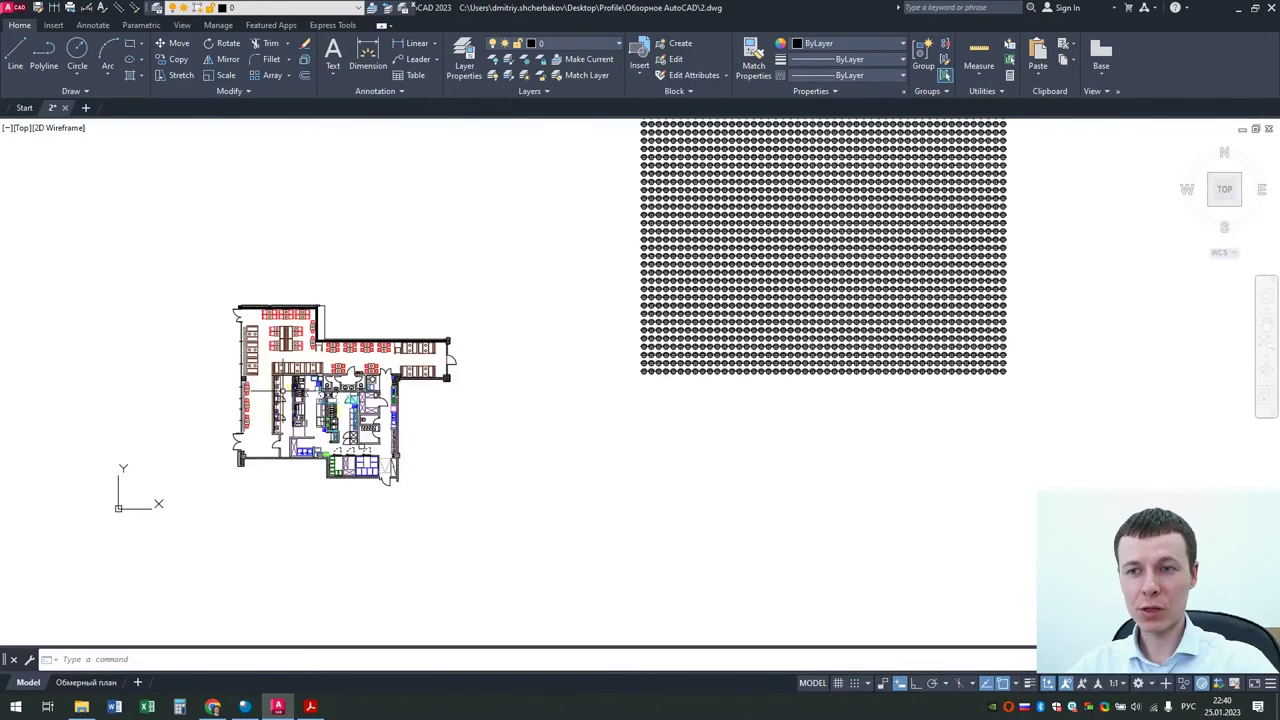
scroll(280, 388, down, 4)
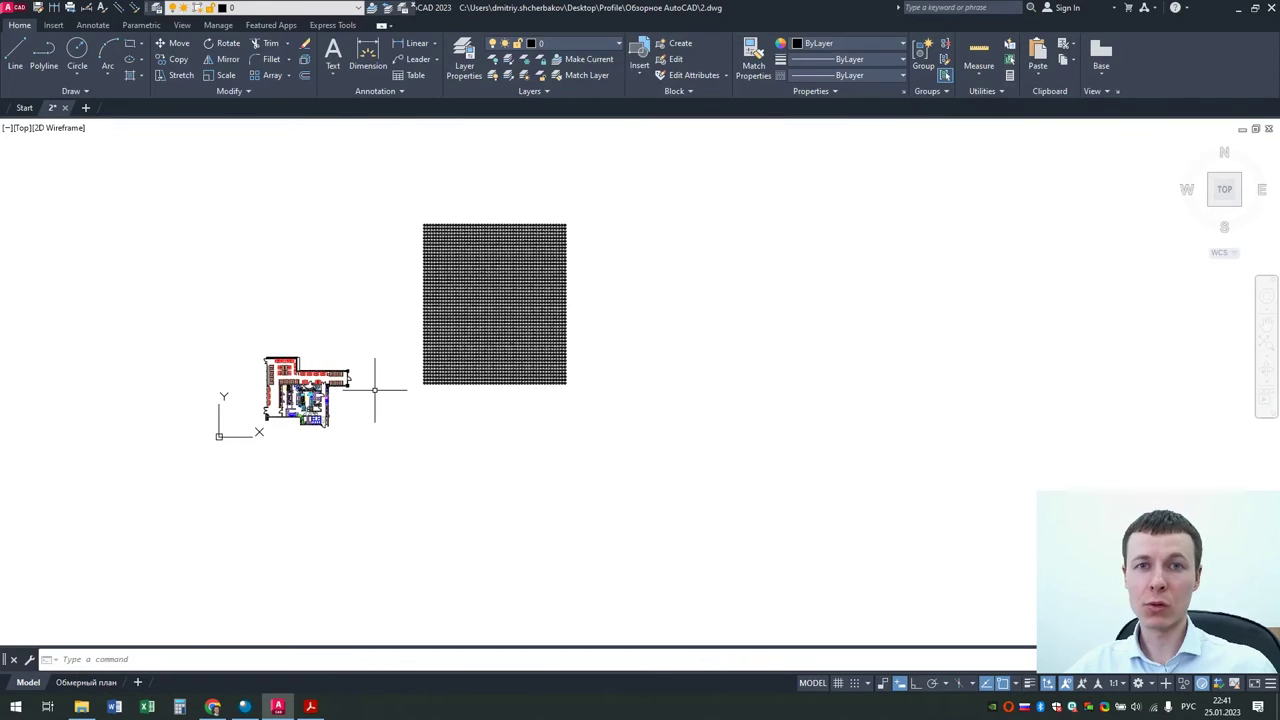
key(alt+Tab)
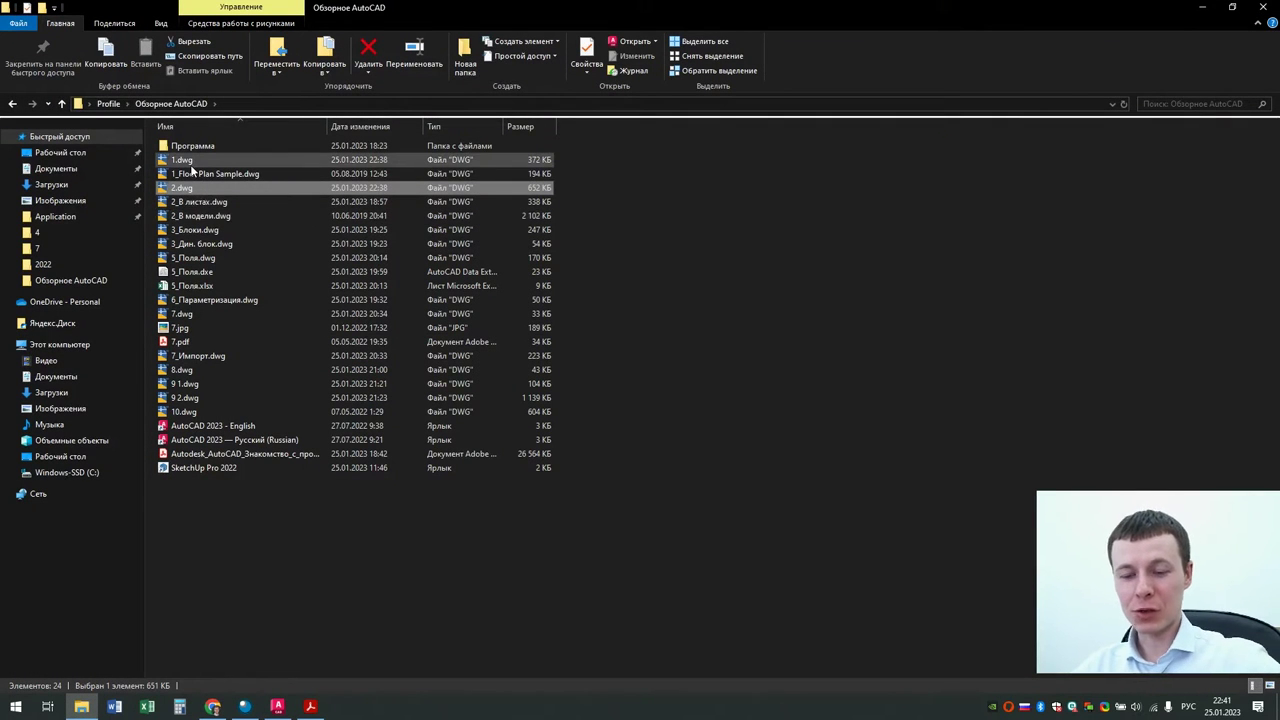
Step: Delete 1.dwg and 2.dwg together, then return to the dwgmodels.com furniture page
ctrl+click(190, 162)
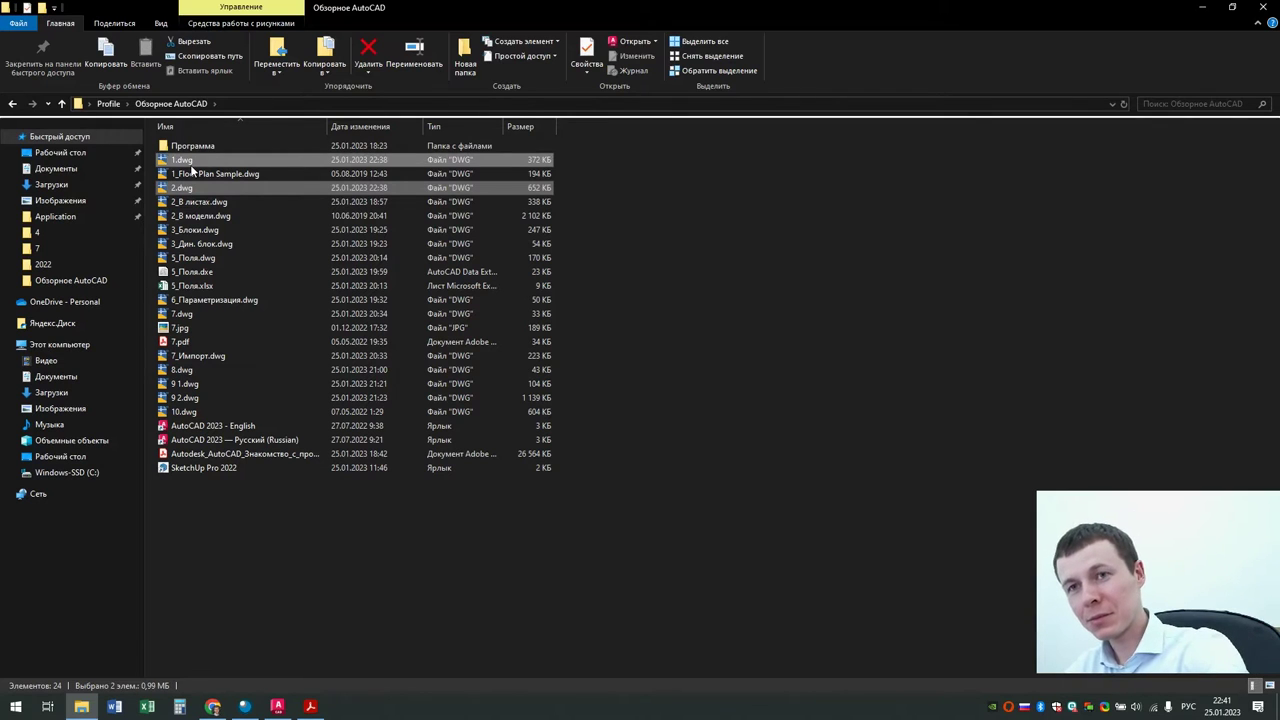
key(Delete)
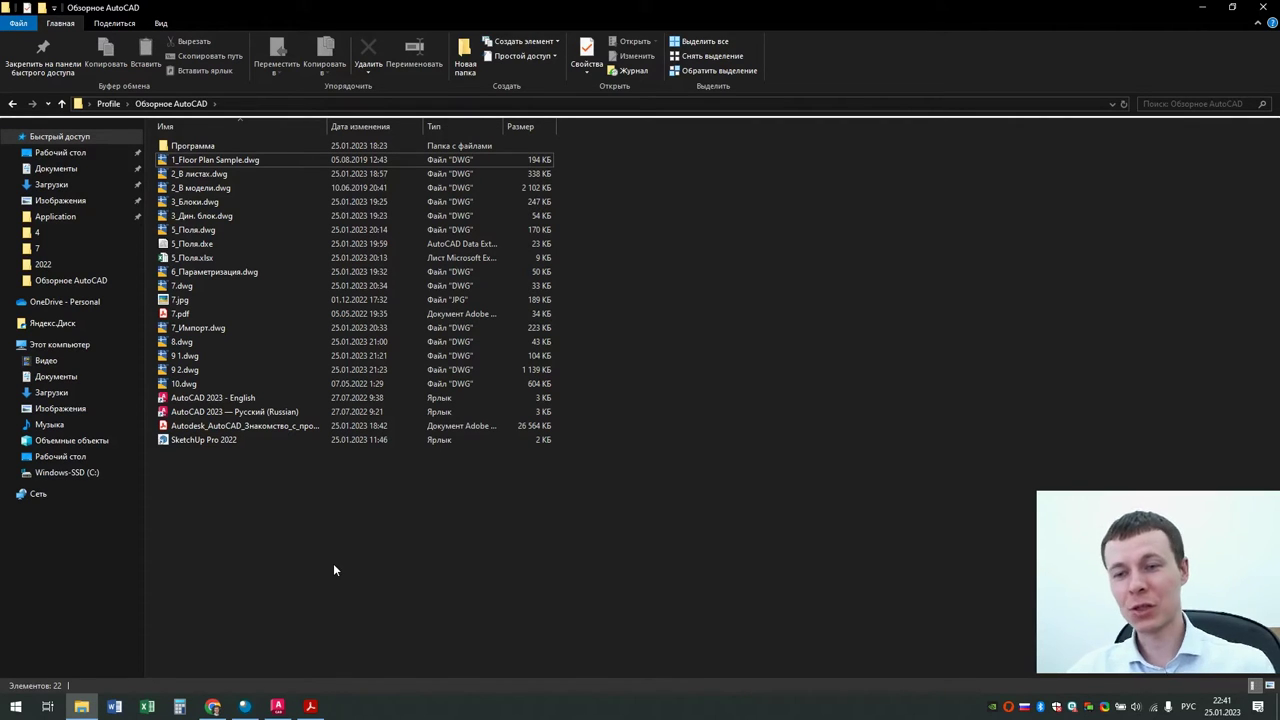
click(226, 706)
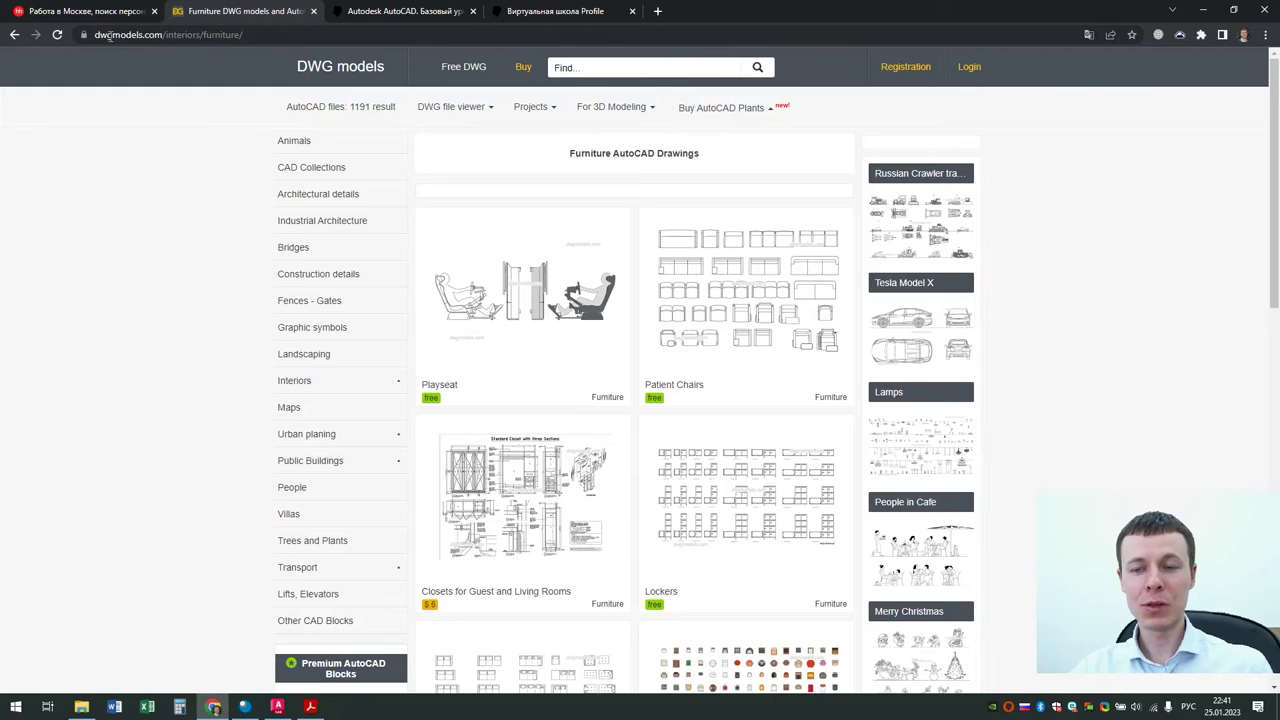
Step: Return to the furniture page and scroll through the list of drawings
click(213, 706)
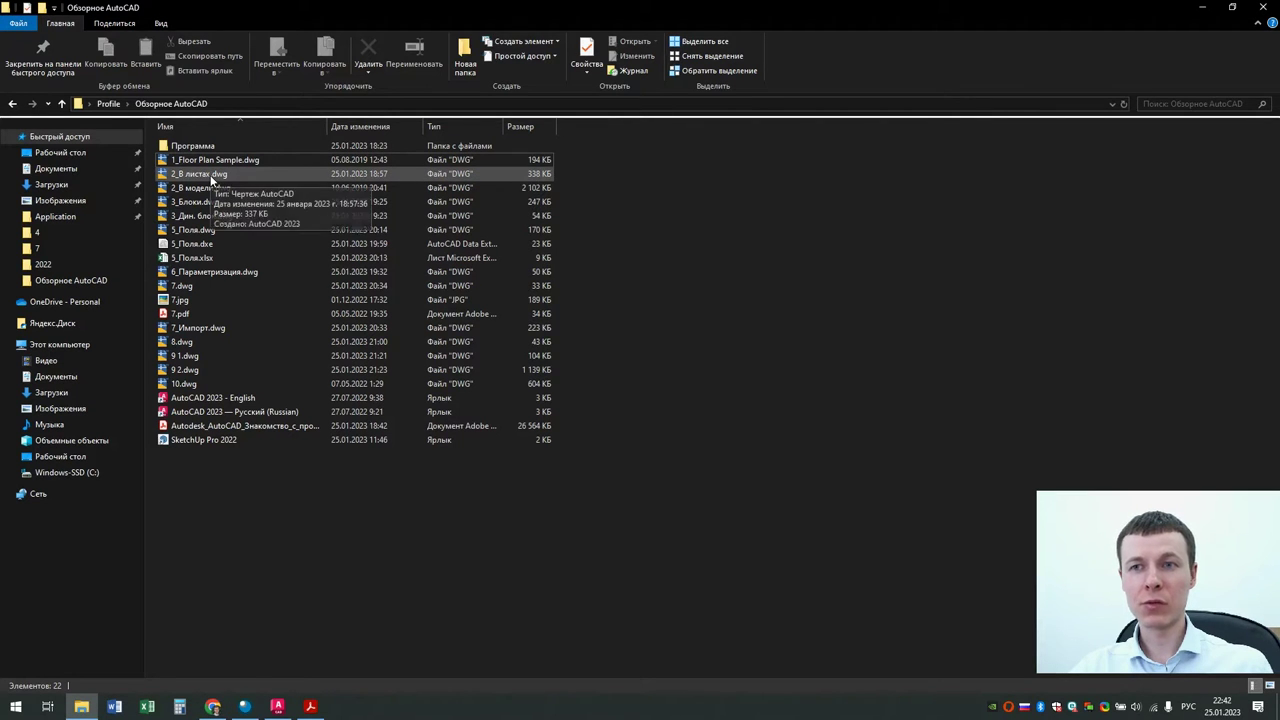
mouse_move(200, 174)
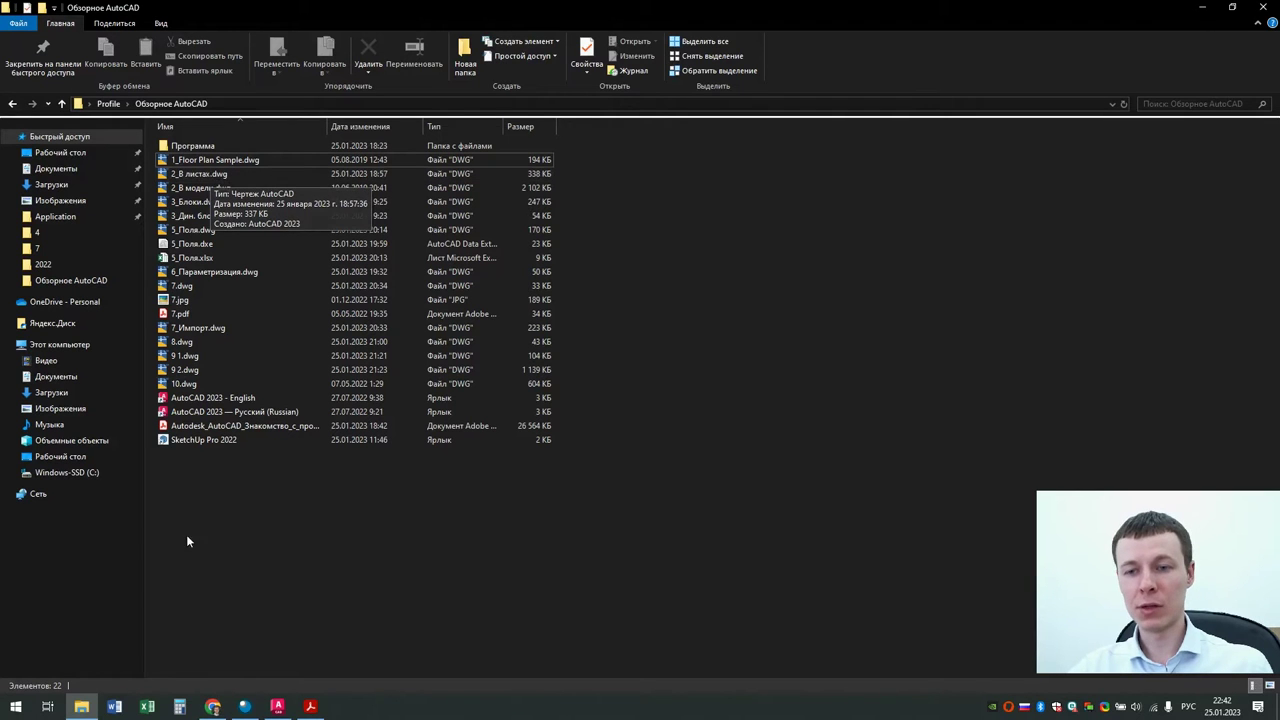
click(213, 706)
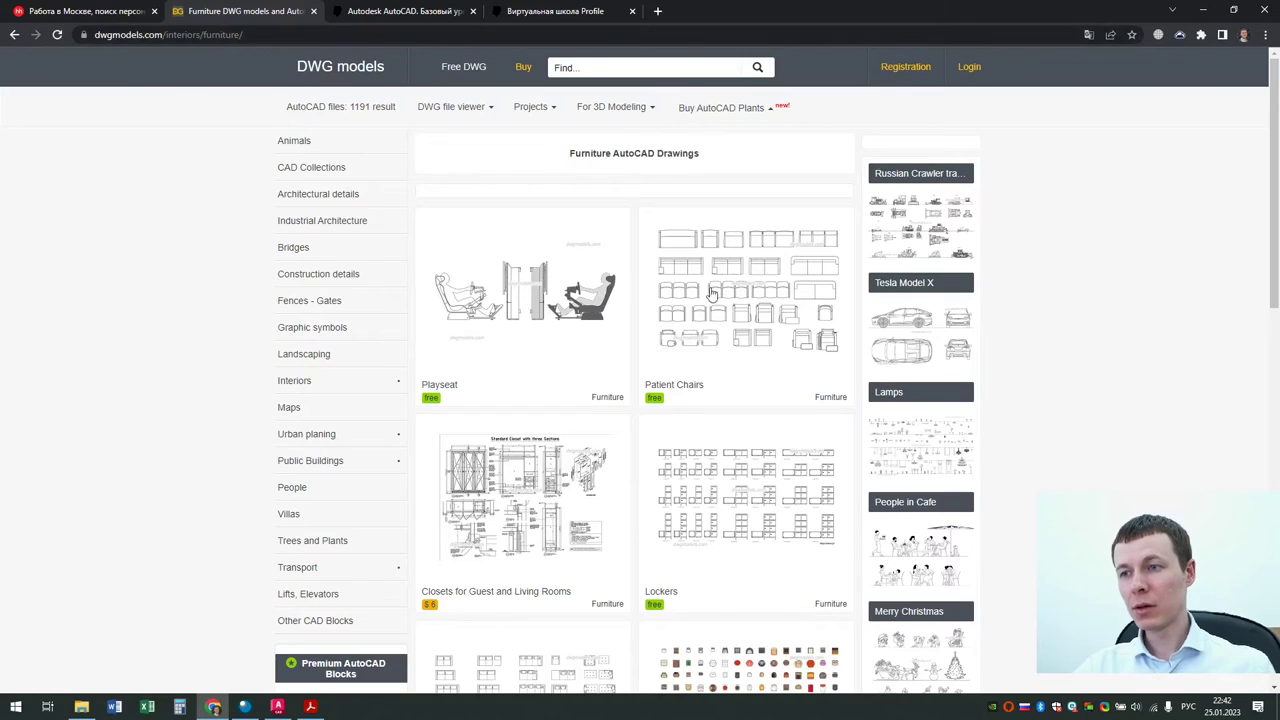
scroll(710, 300, down, 1)
scroll(708, 362, down, 2)
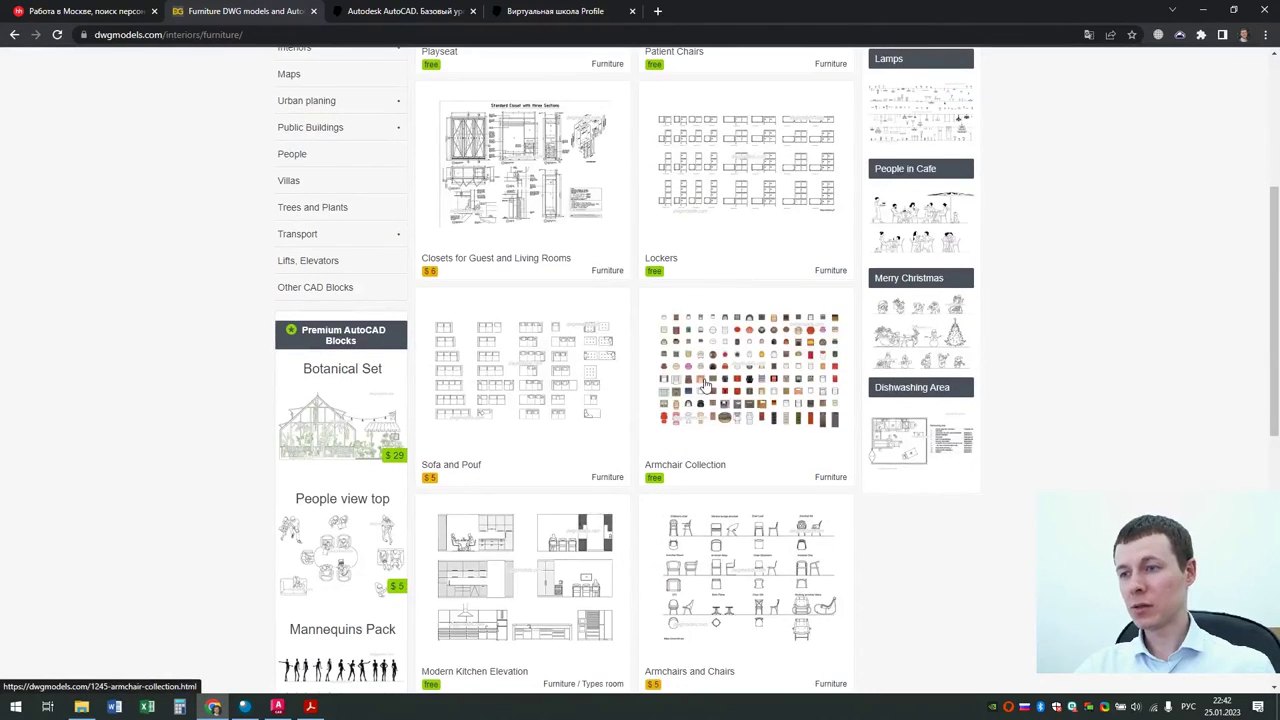
scroll(706, 380, down, 2)
scroll(643, 357, down, 1)
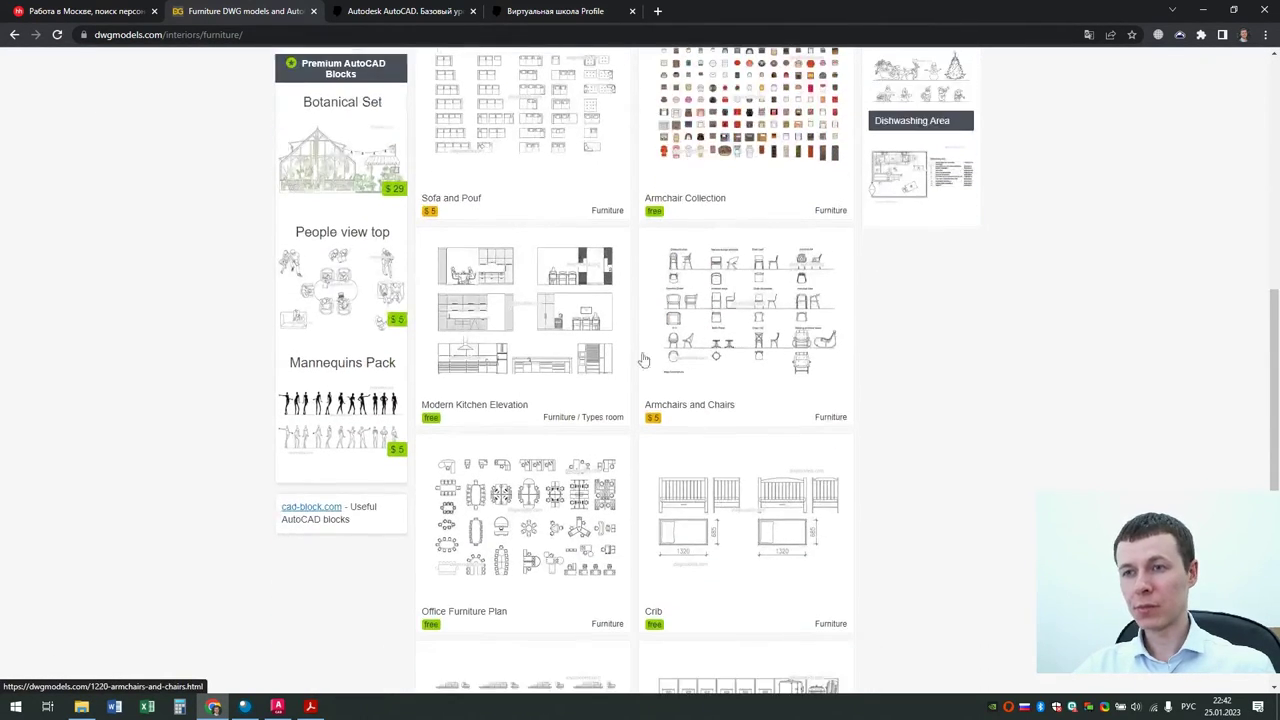
scroll(563, 266, down, 1)
scroll(700, 230, up, 2)
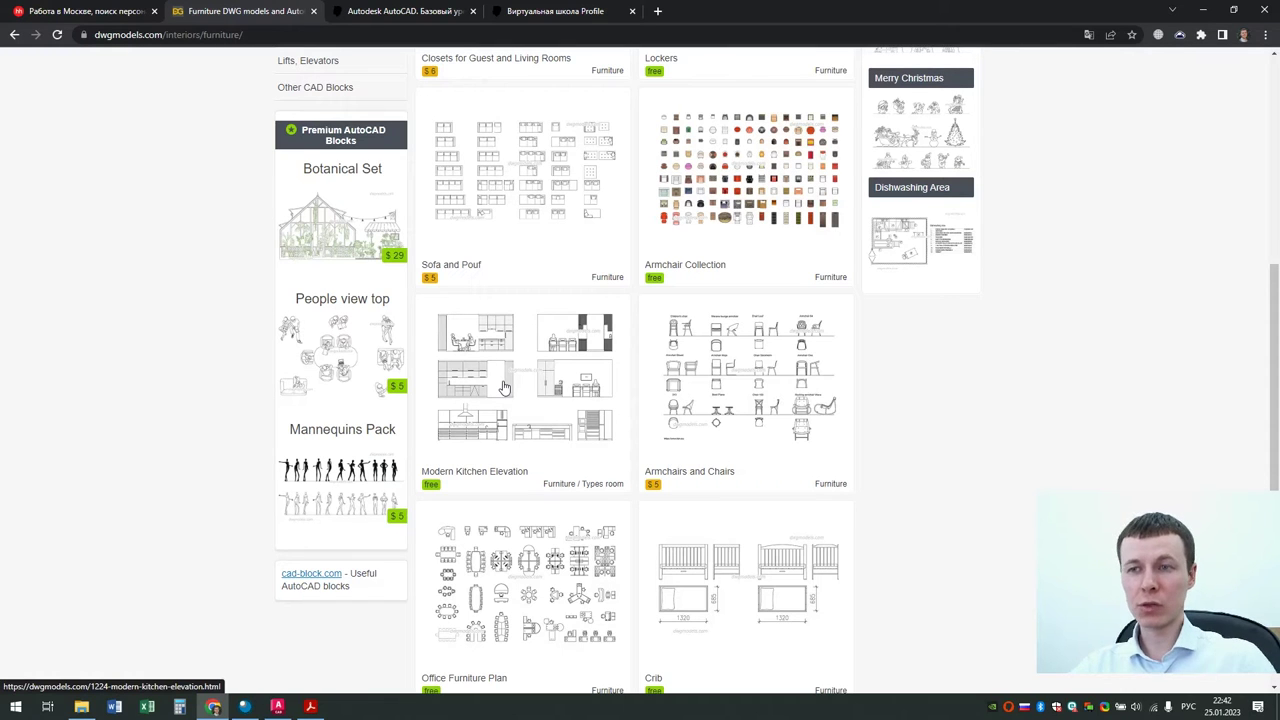
Step: Download modern-kitchen-elevation.dwg from the Modern Kitchen Elevation page and open it
click(476, 412)
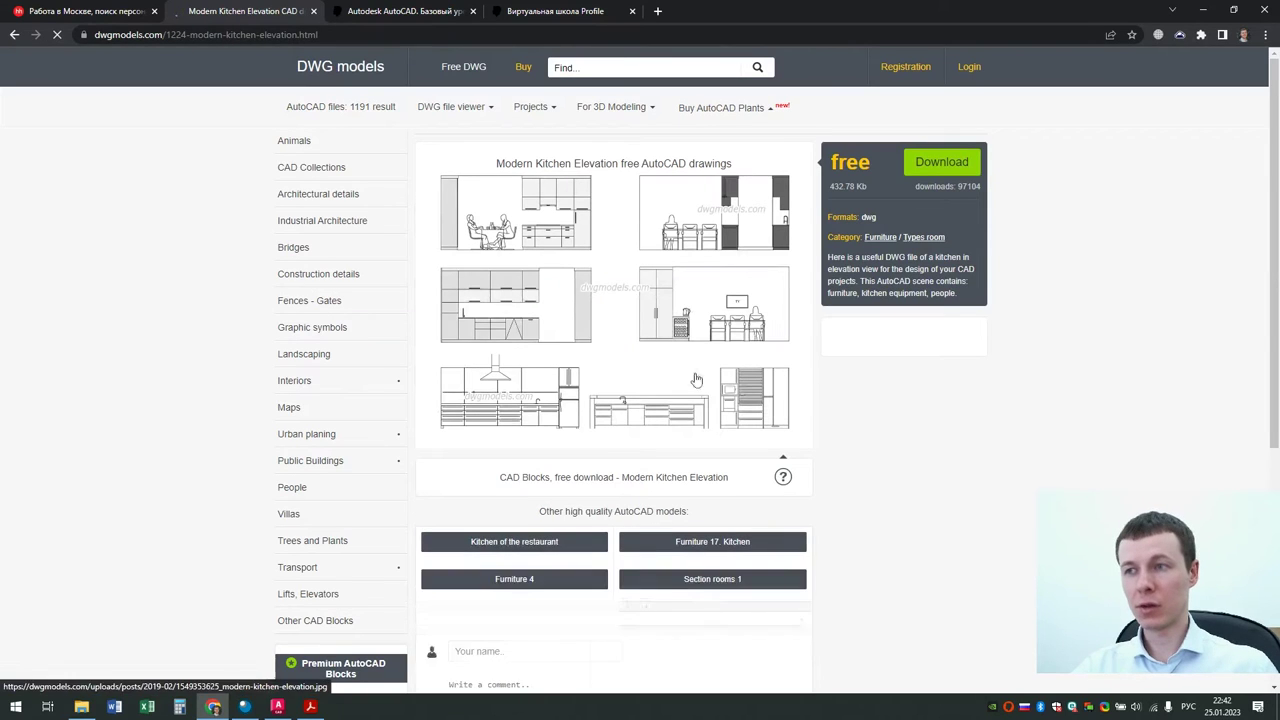
click(941, 162)
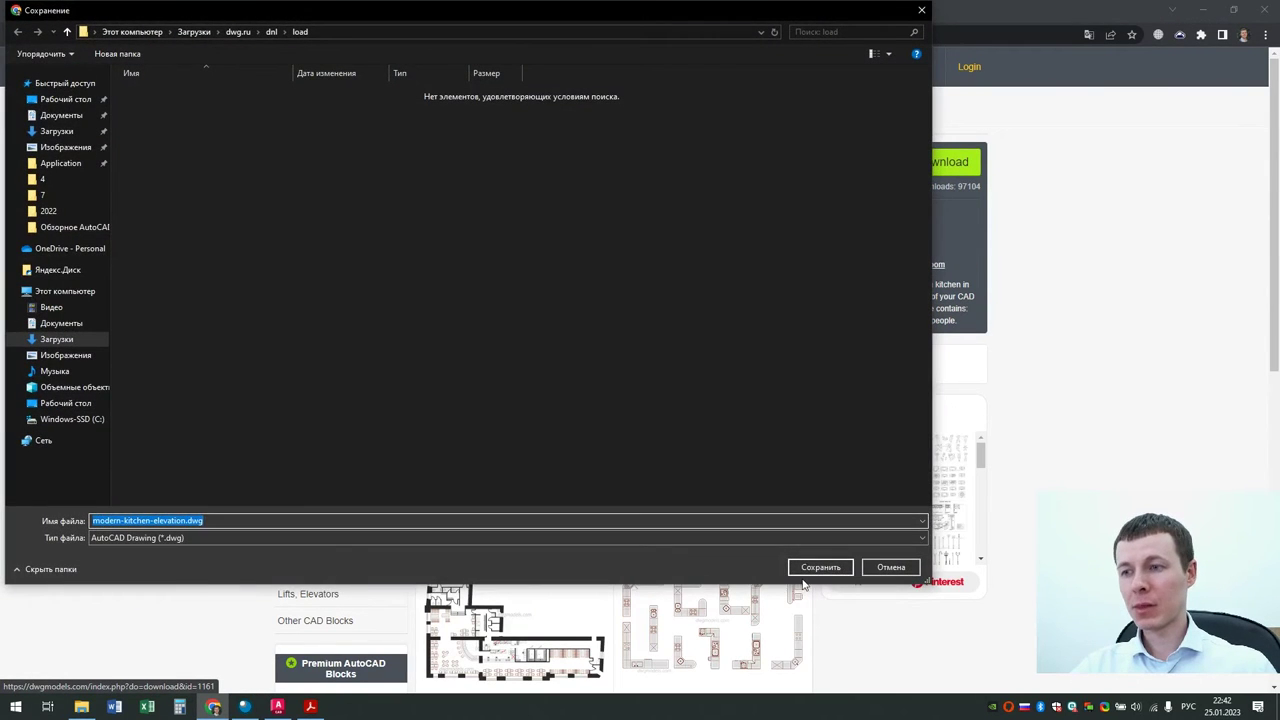
click(820, 567)
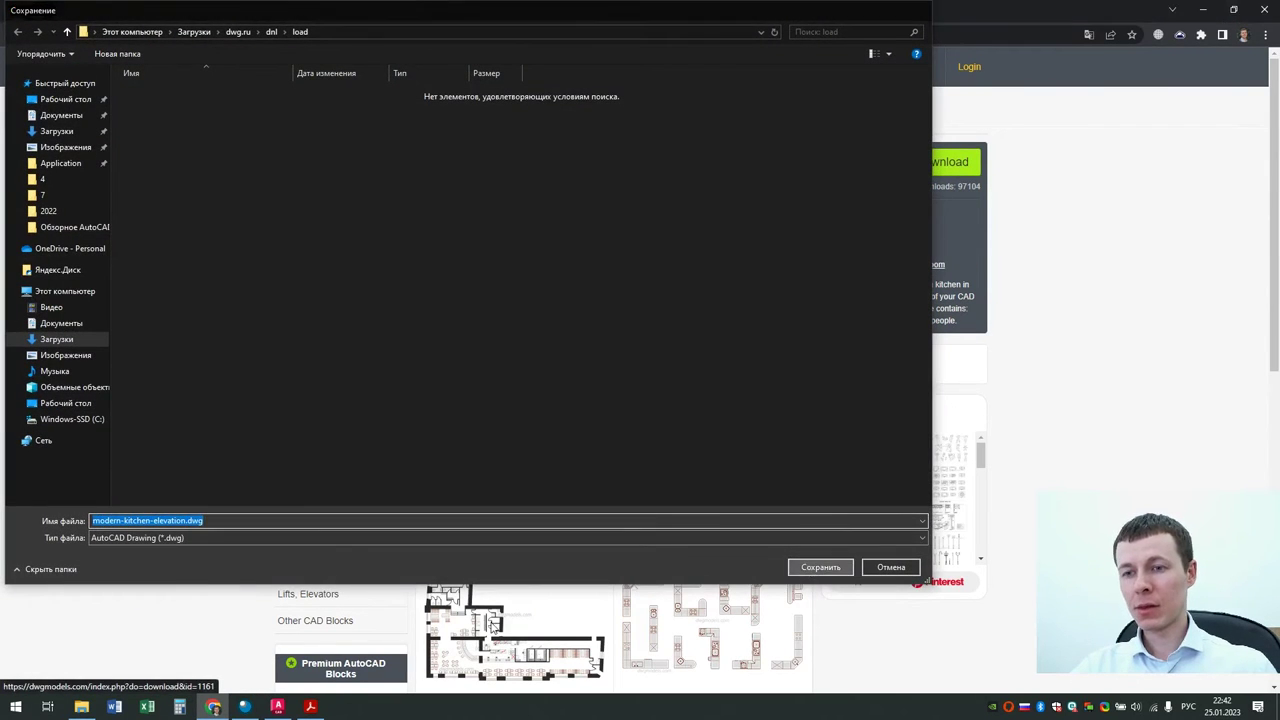
click(55, 677)
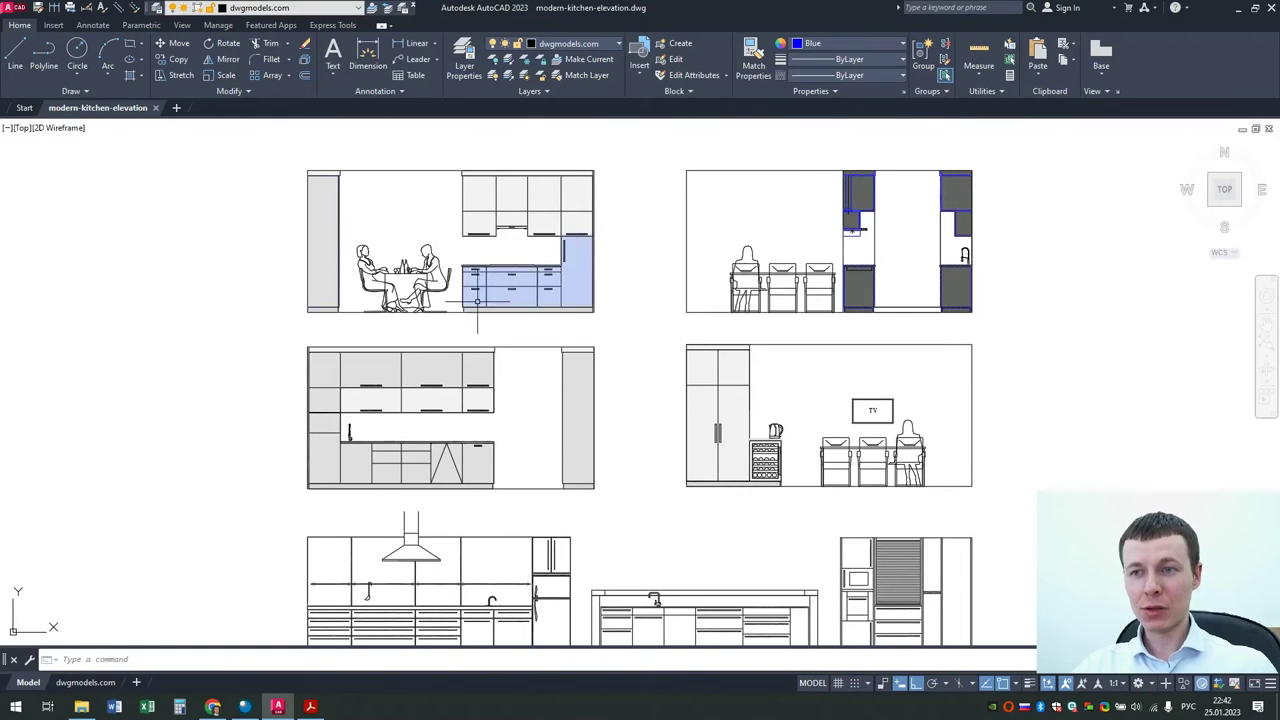
Step: Pan and zoom across the six kitchen elevations, then close the drawing
scroll(766, 486, up, 5)
scroll(786, 443, up, 5)
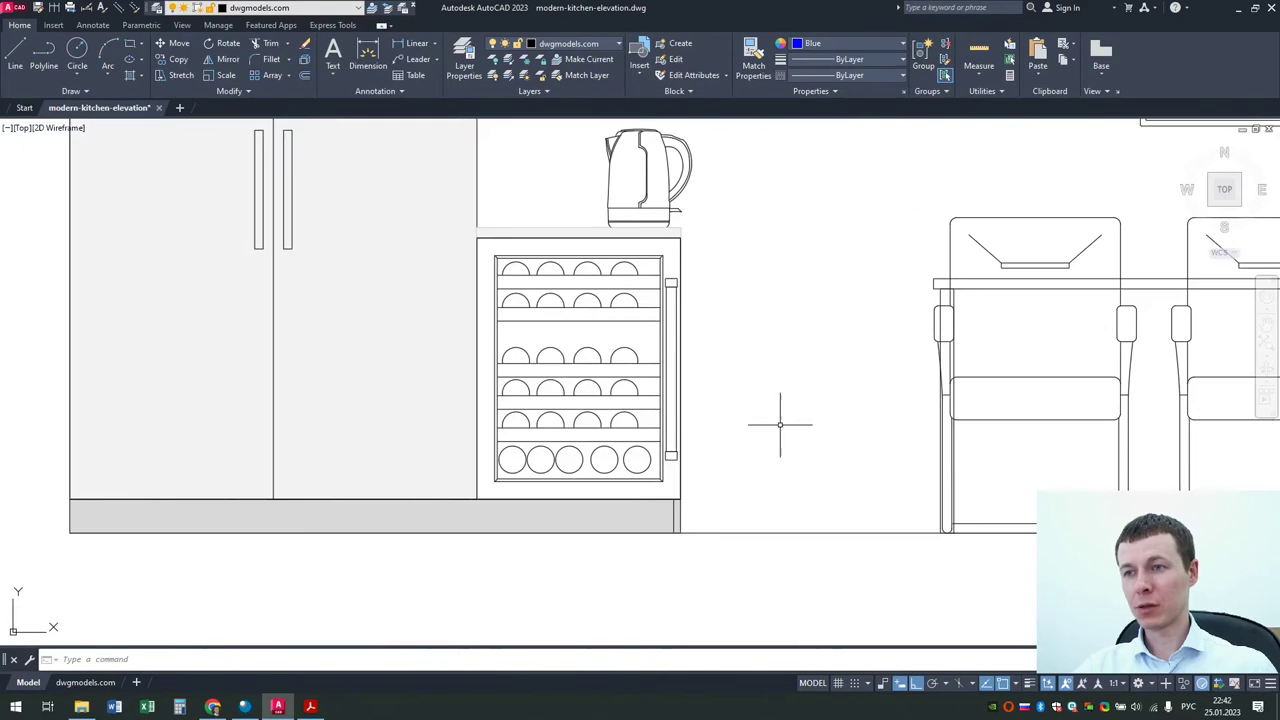
scroll(780, 423, down, 5)
scroll(819, 419, down, 2)
scroll(740, 500, down, 5)
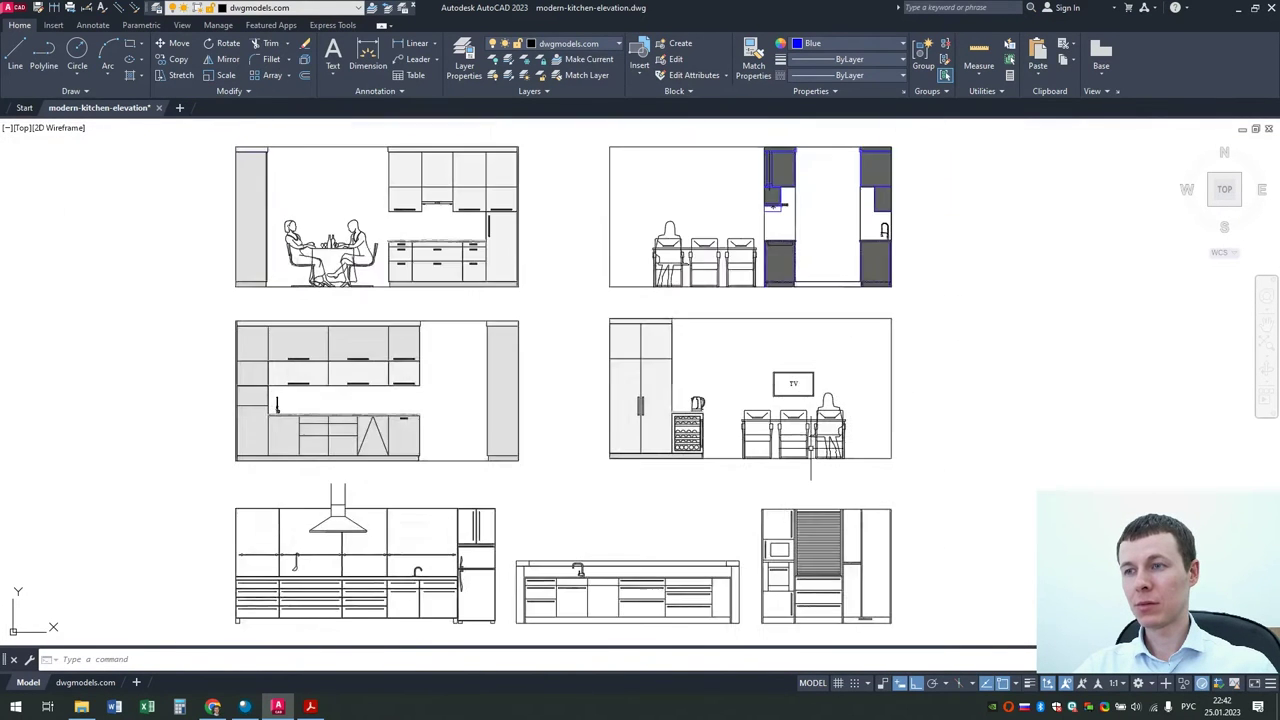
middle_drag(739, 530, 742, 301)
scroll(620, 362, up, 5)
scroll(177, 251, down, 5)
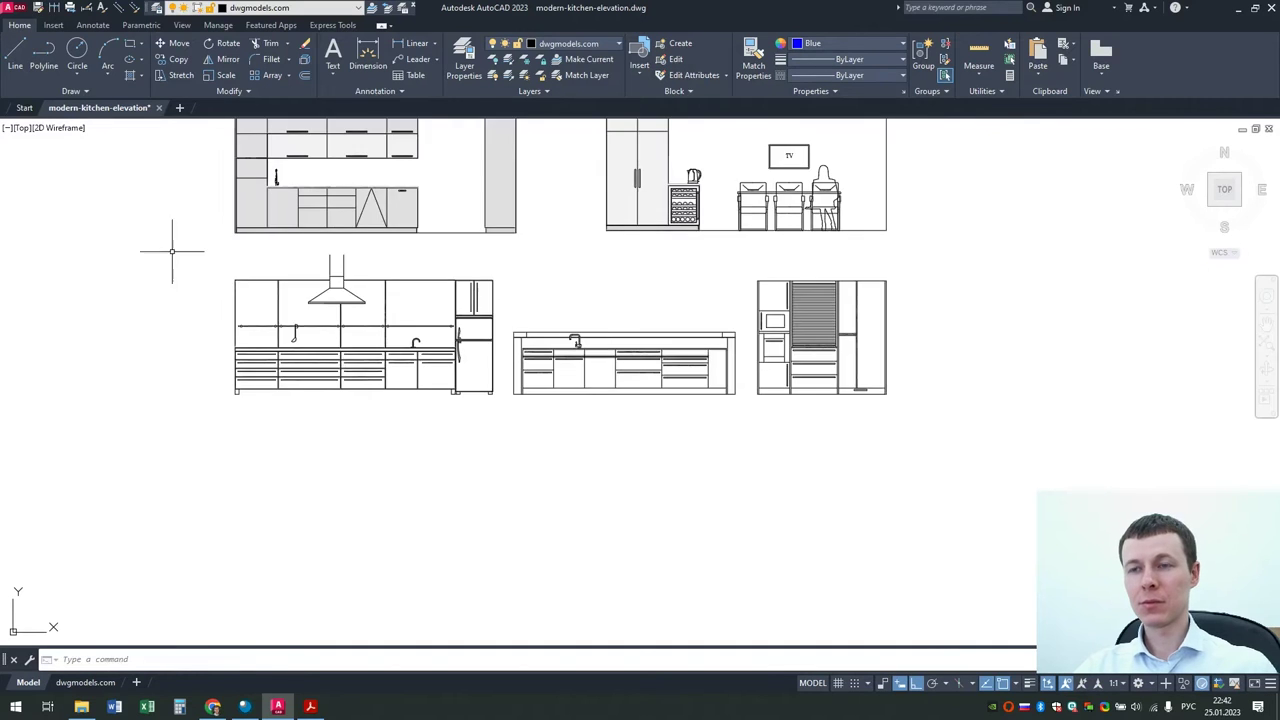
middle_drag(300, 304, 290, 567)
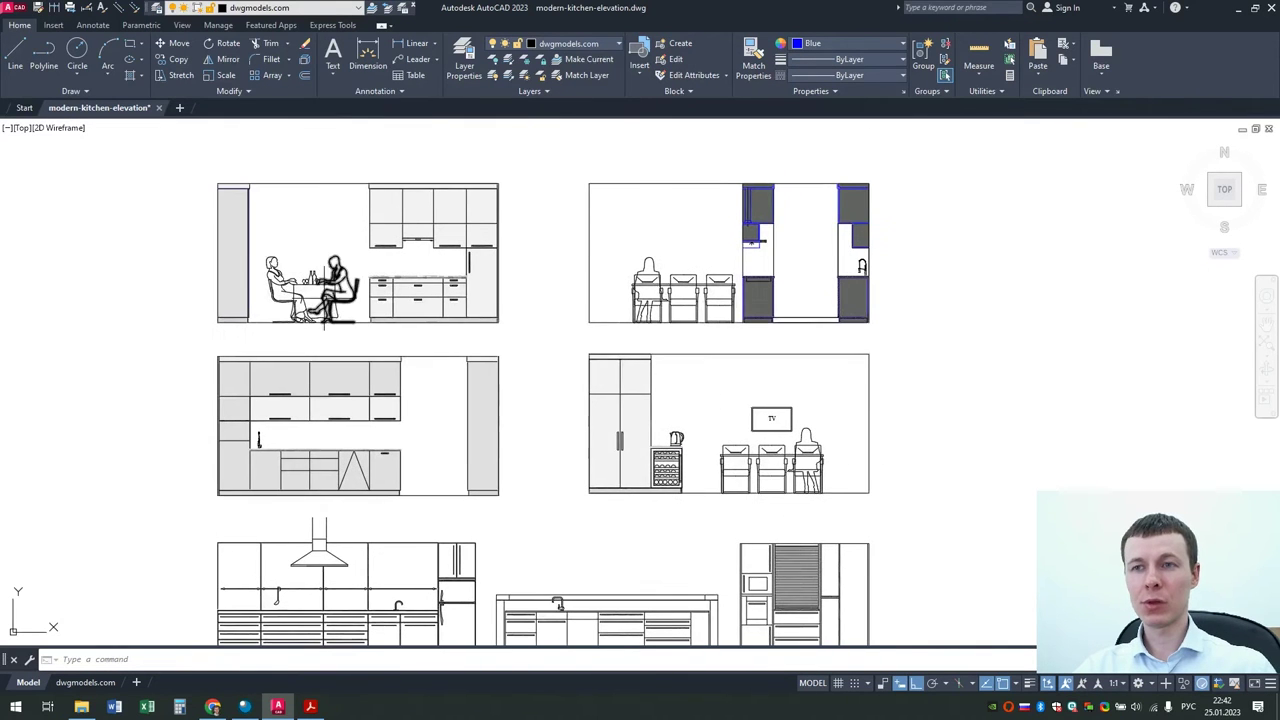
click(158, 107)
click(682, 381)
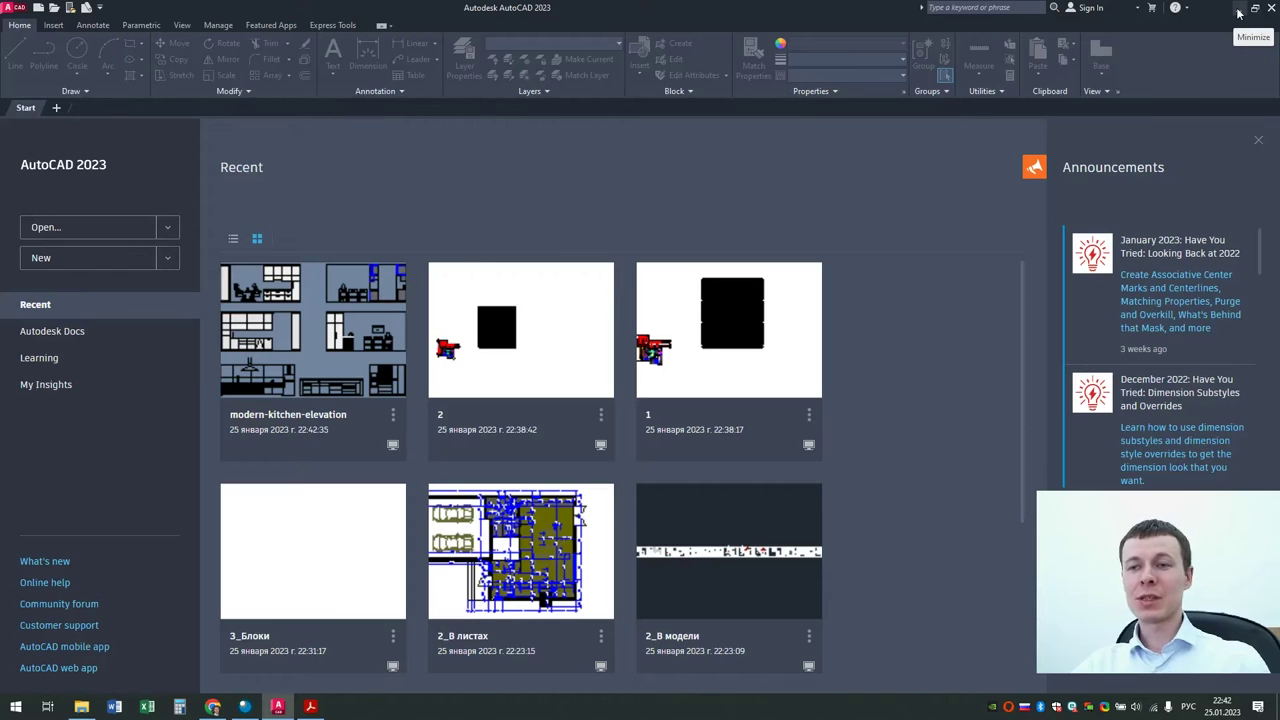
Step: Minimize AutoCAD and open 3_Дин. блок.dwg from the course folder
click(1239, 12)
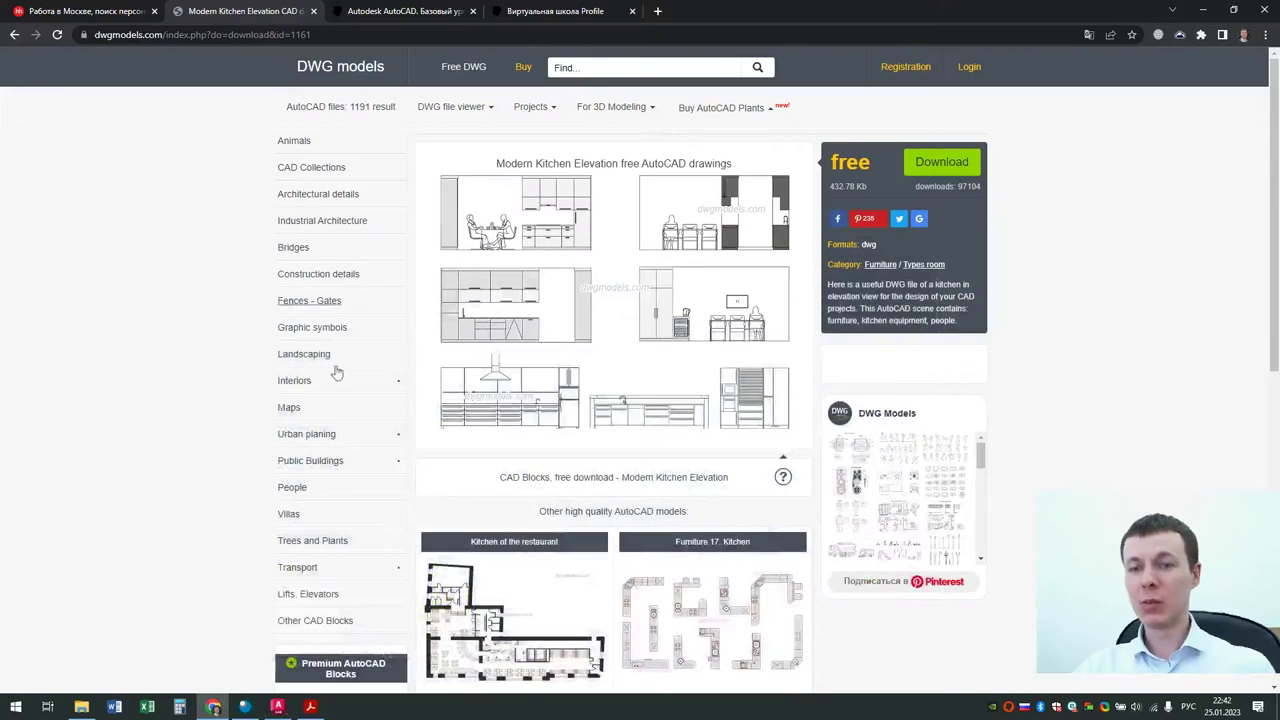
click(86, 707)
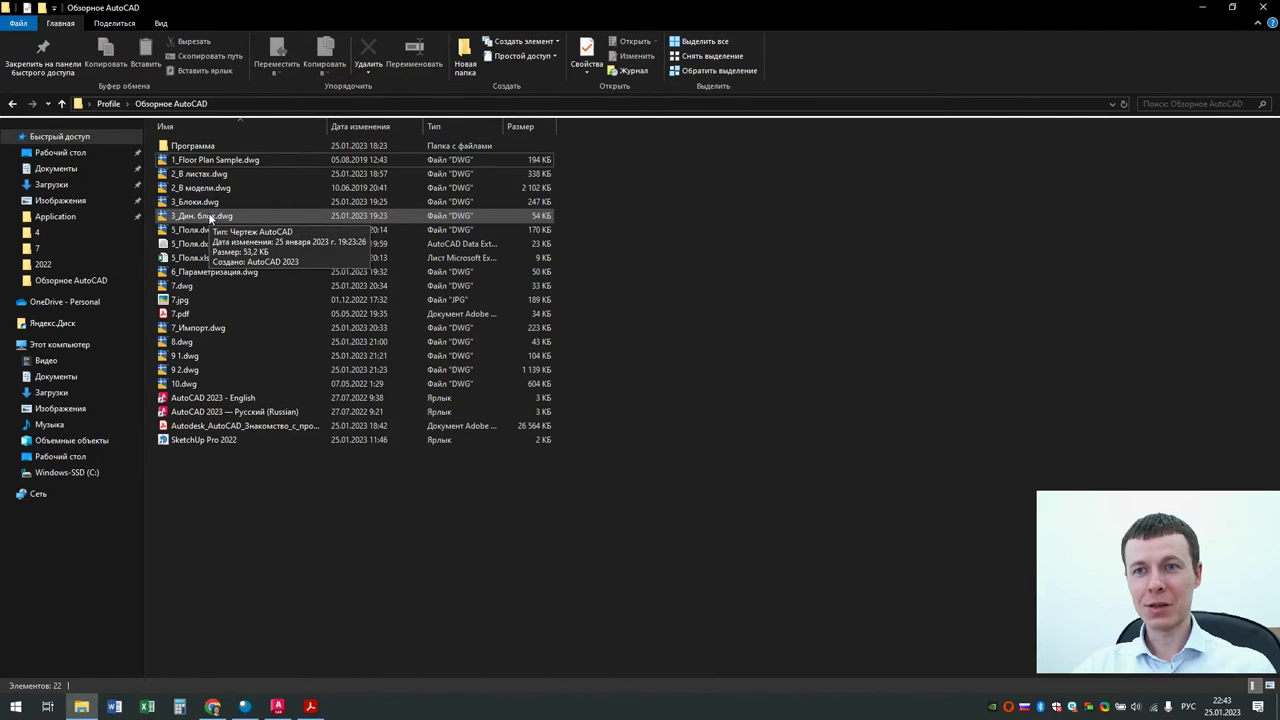
double_click(209, 216)
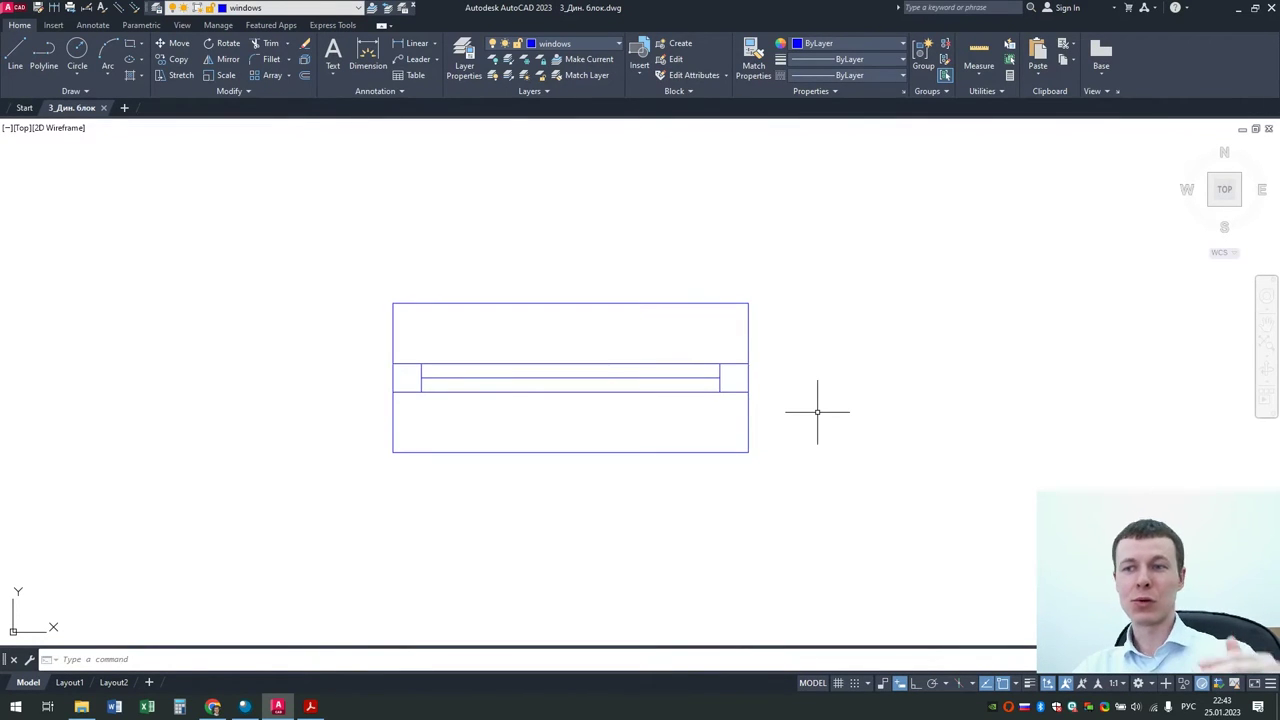
Step: Cycle the window block through ОК-2, ОК-3 and a narrower mark, then show its Спереди view
scroll(800, 405, down, 4)
scroll(725, 399, up, 4)
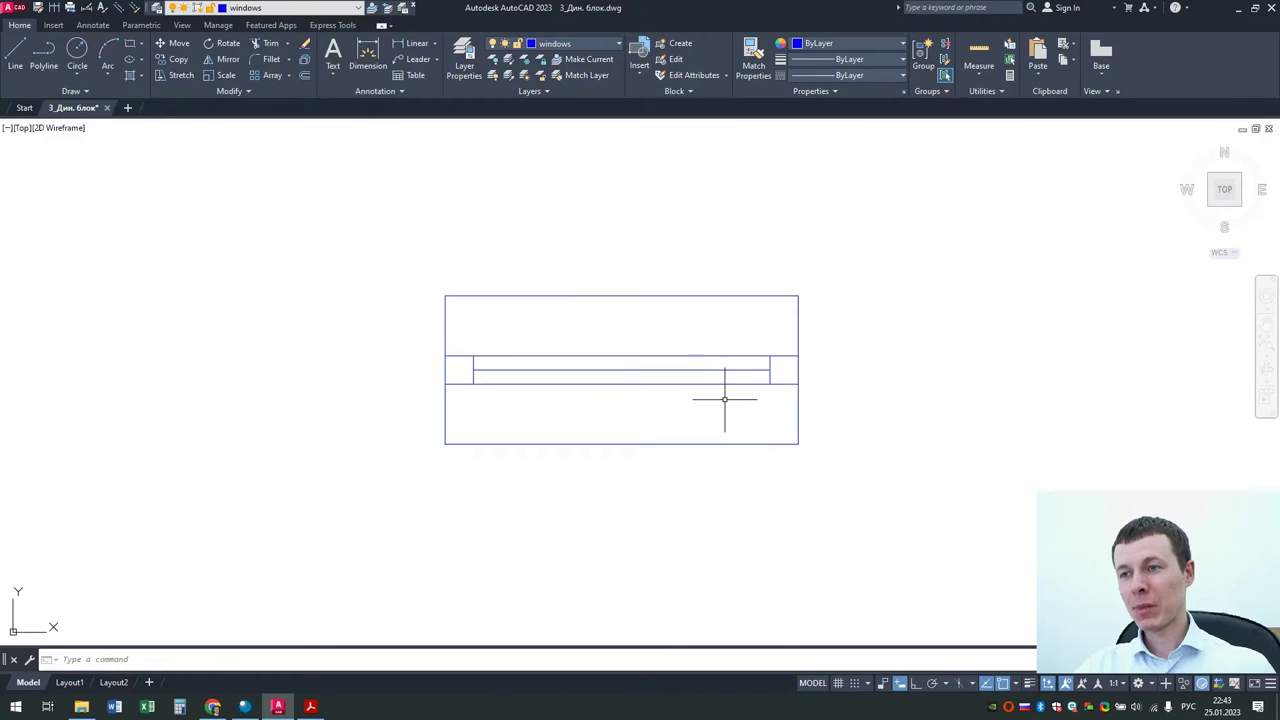
click(716, 434)
click(700, 475)
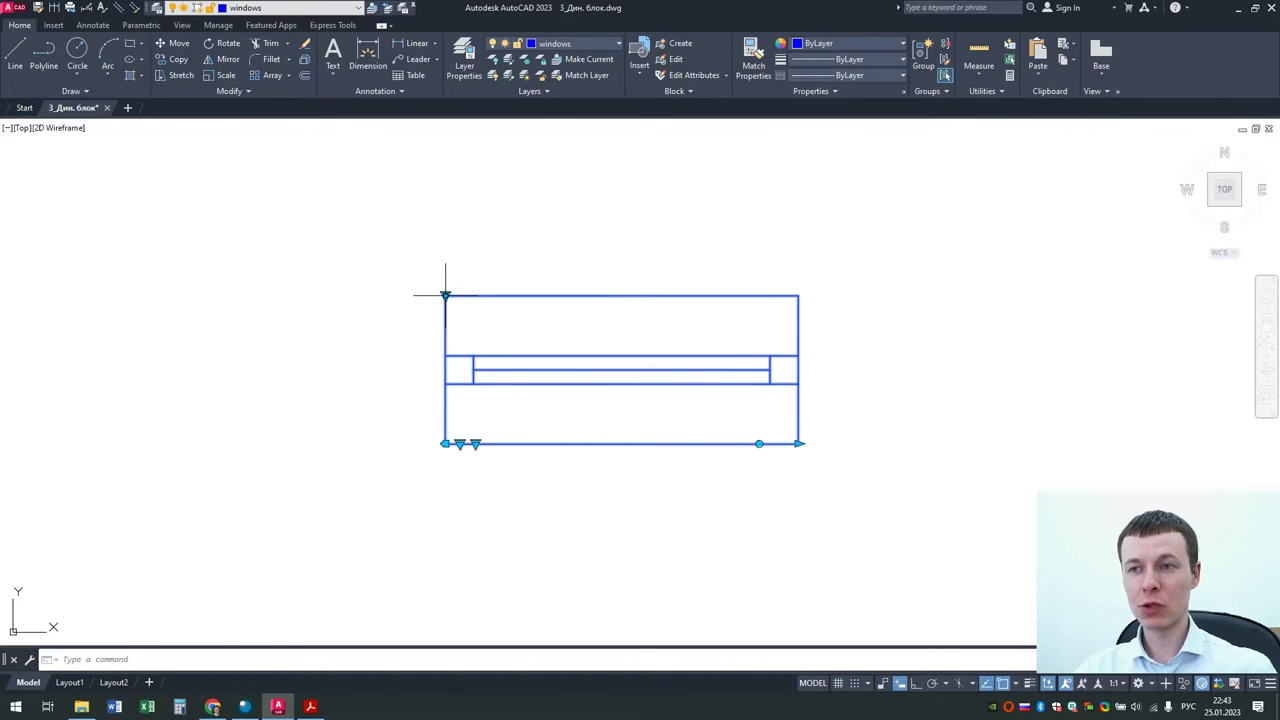
click(445, 295)
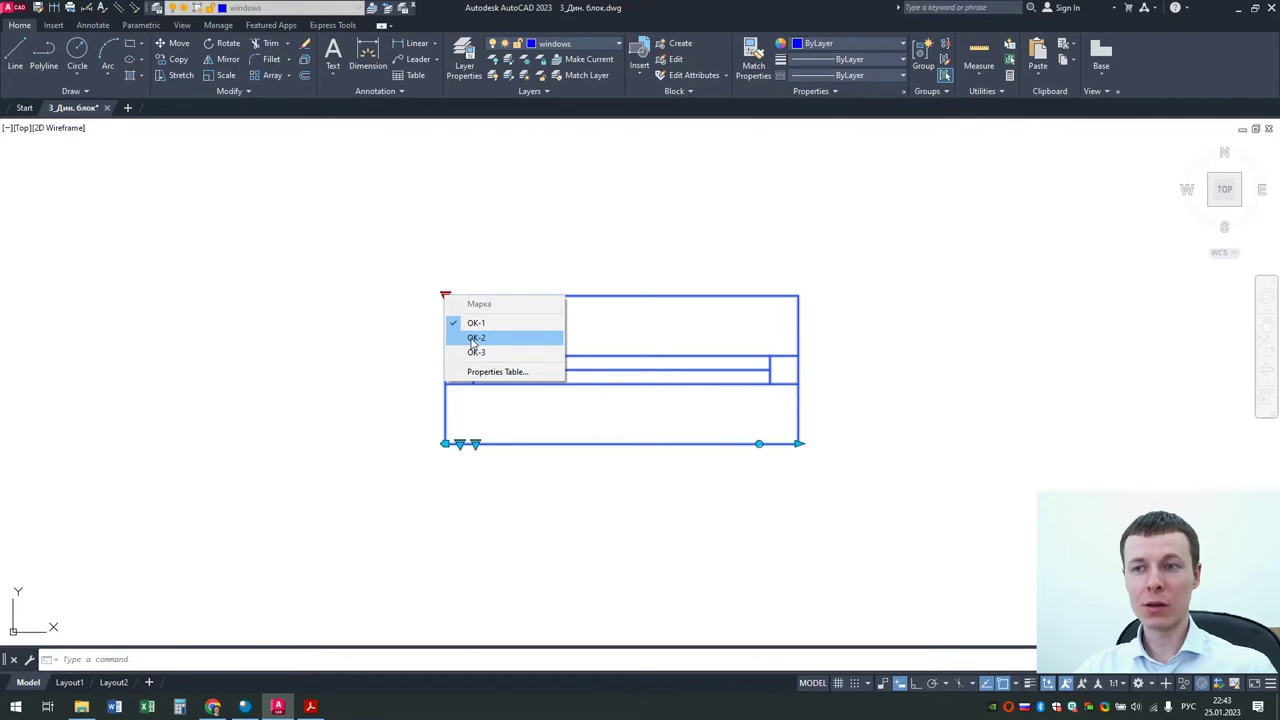
click(473, 343)
click(445, 295)
click(462, 351)
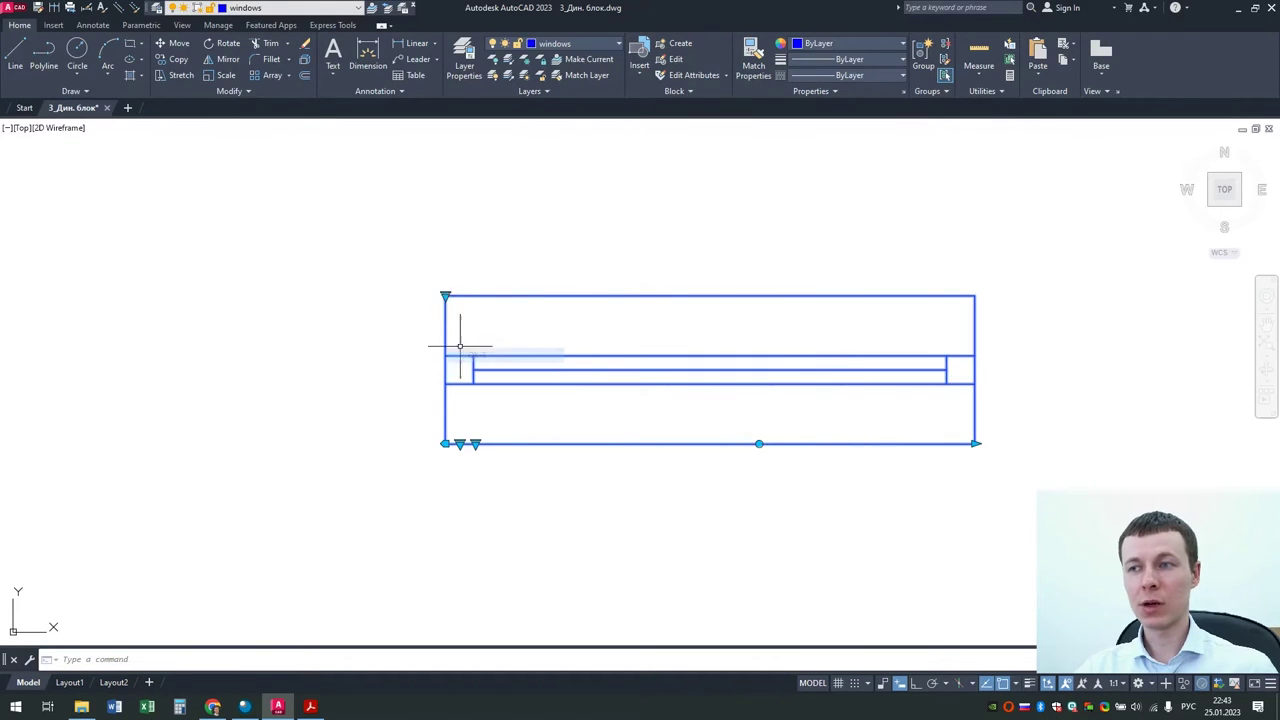
click(445, 296)
click(470, 326)
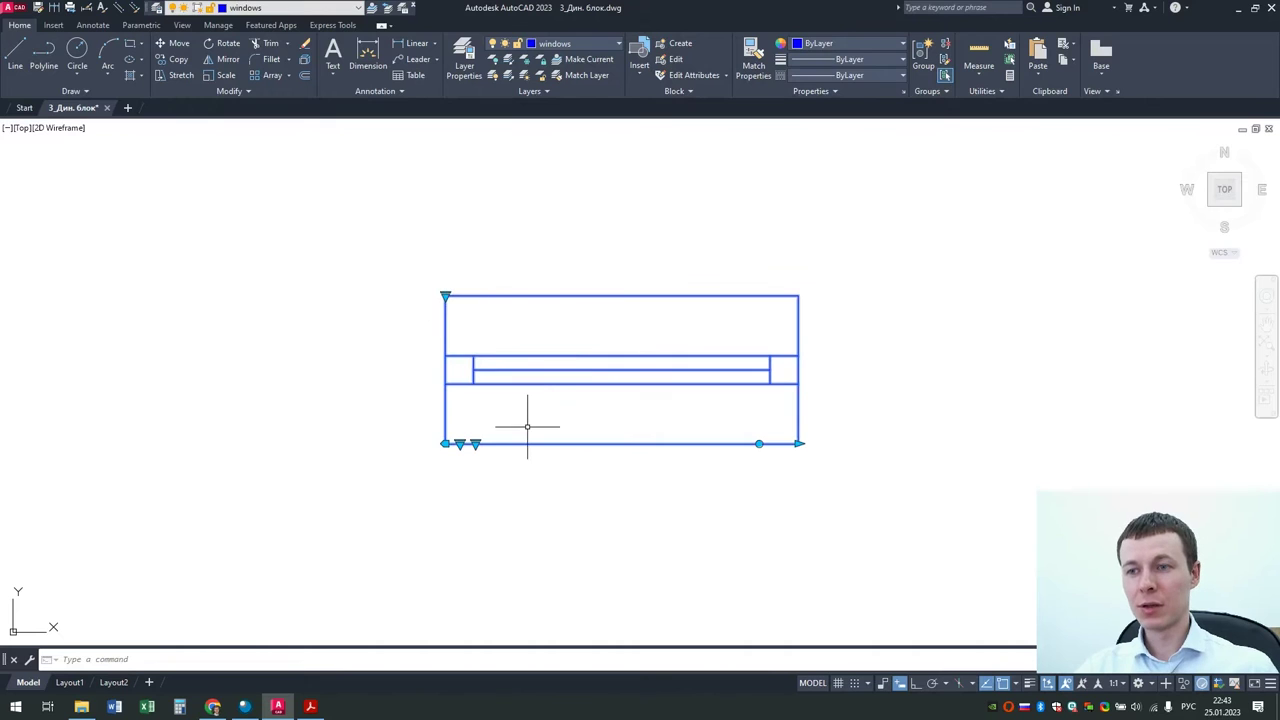
click(475, 443)
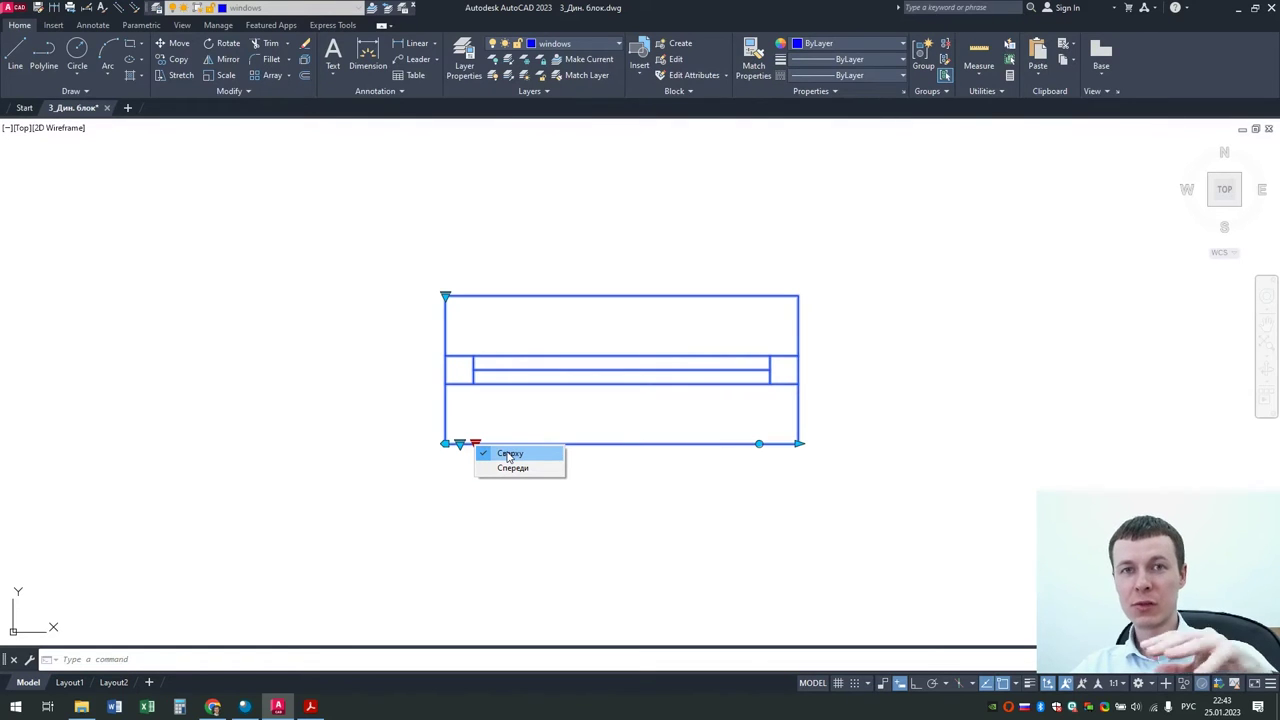
click(512, 467)
Step: Flip the window's opening sash left and right several times, ending on the right
scroll(606, 380, down, 2)
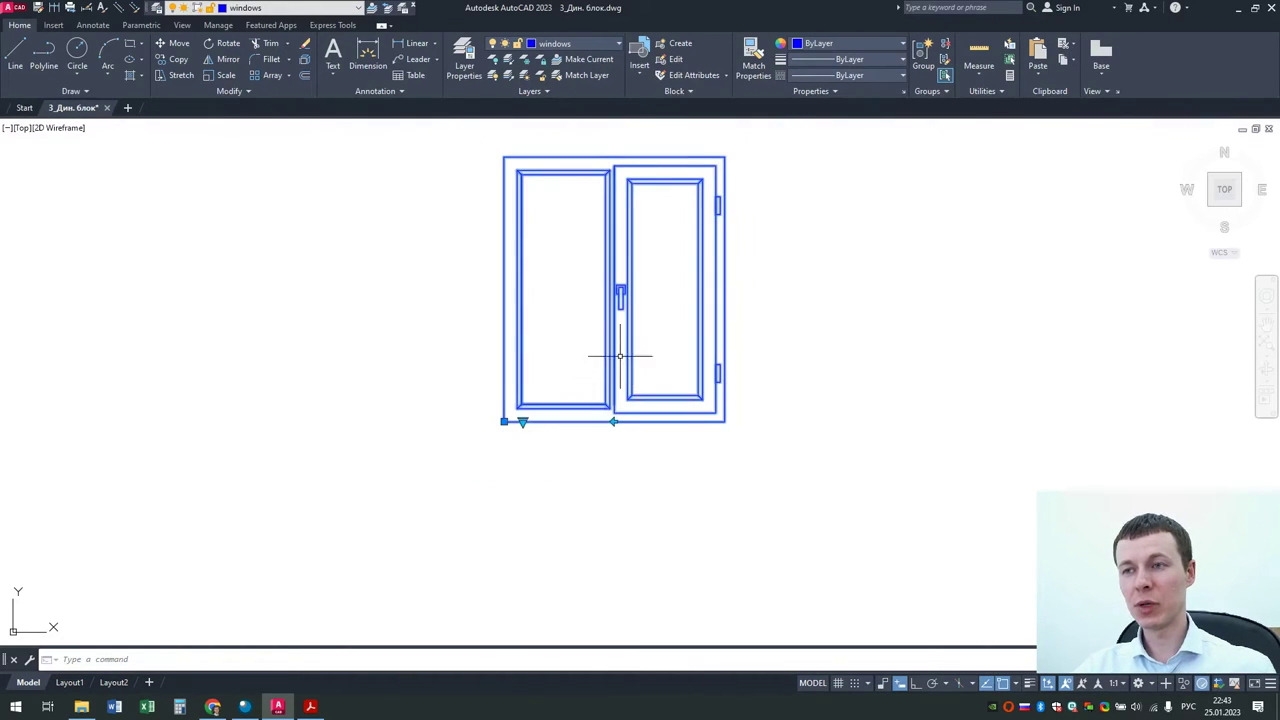
middle_drag(614, 357, 607, 490)
scroll(607, 451, up, 2)
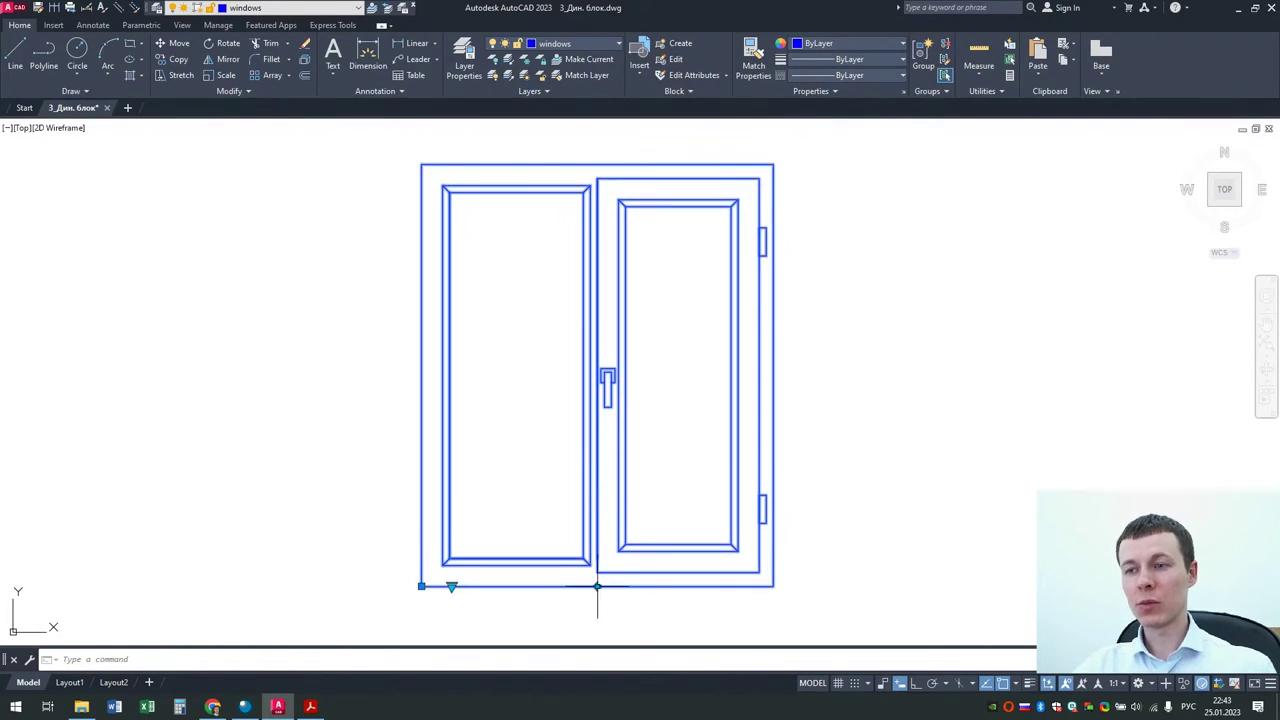
click(597, 587)
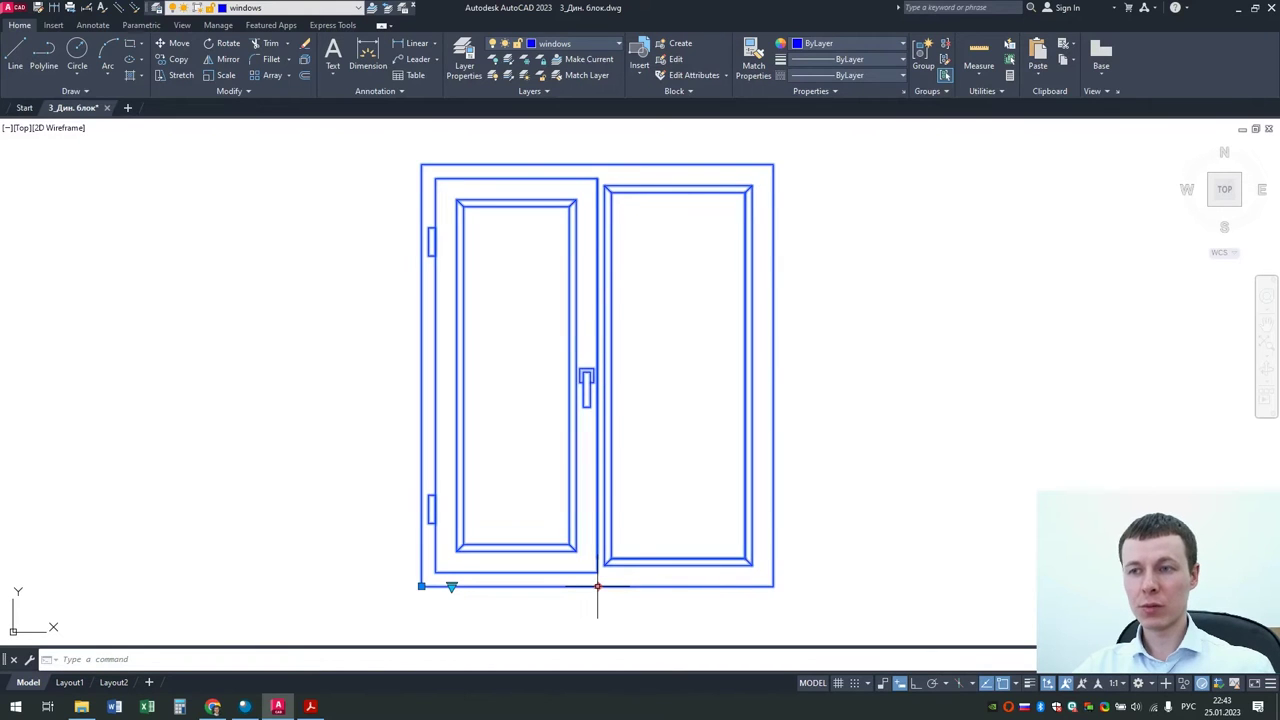
click(597, 587)
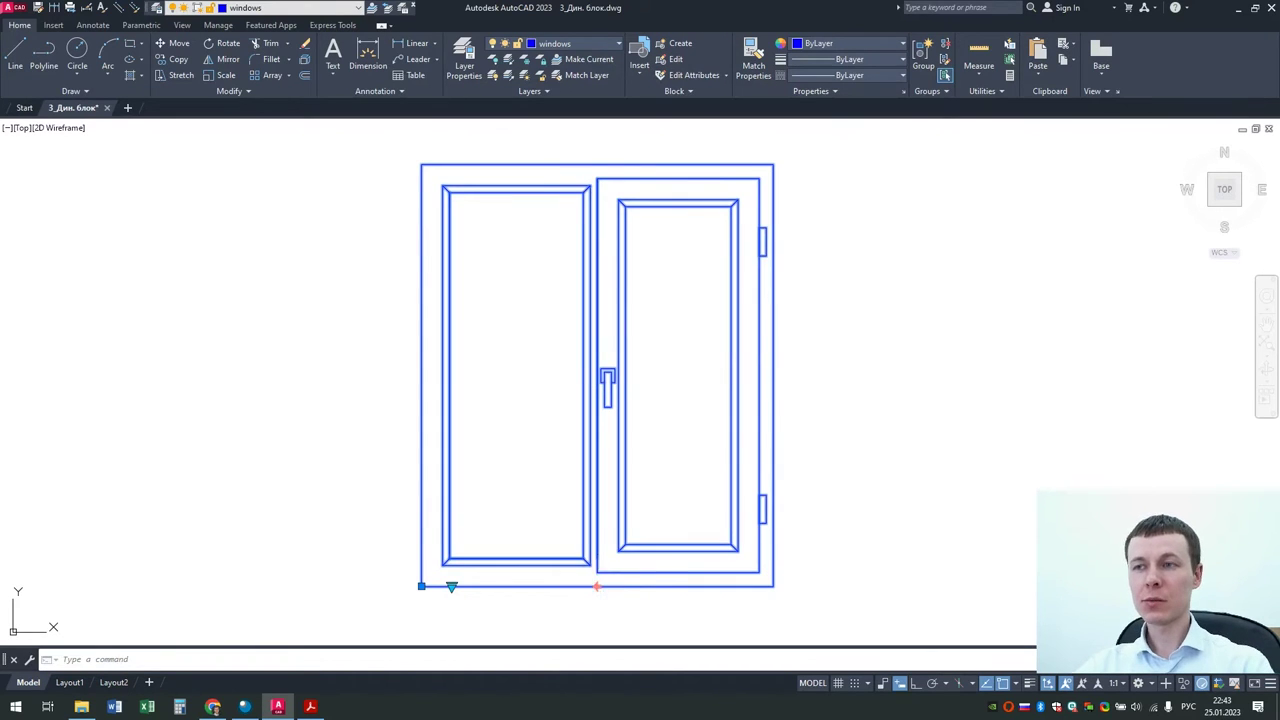
click(597, 587)
click(597, 587)
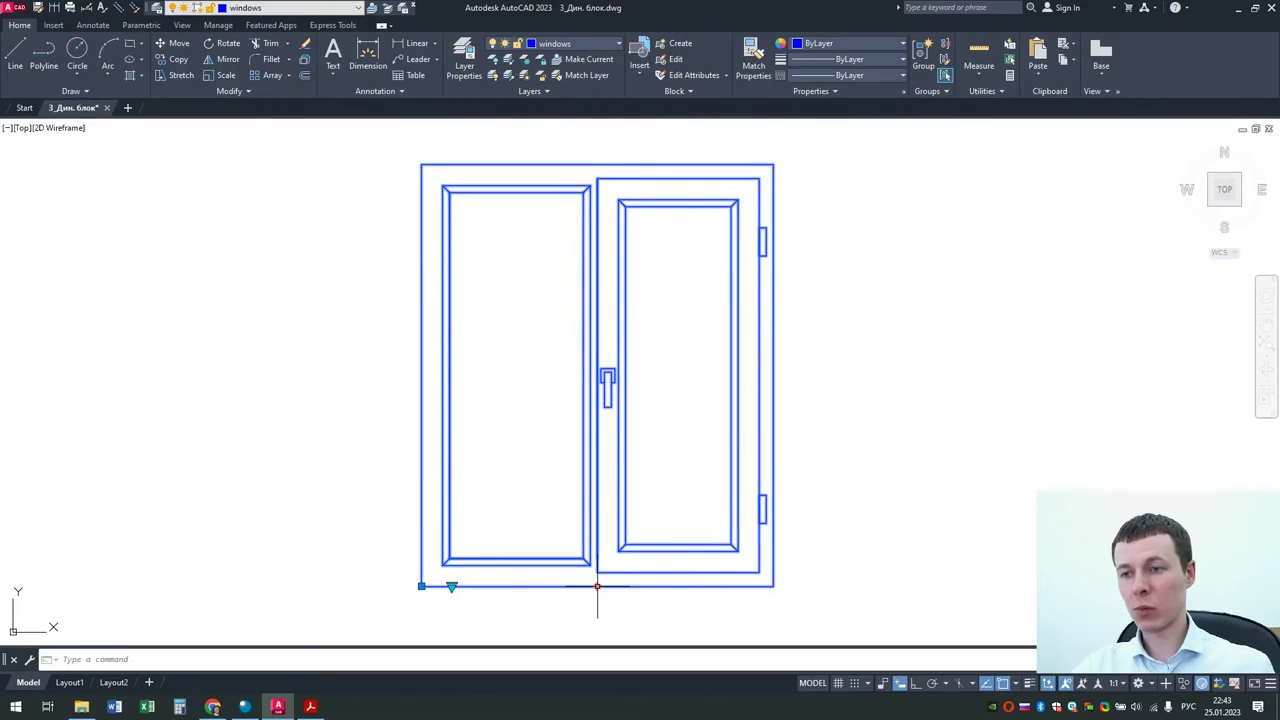
click(597, 587)
click(597, 587)
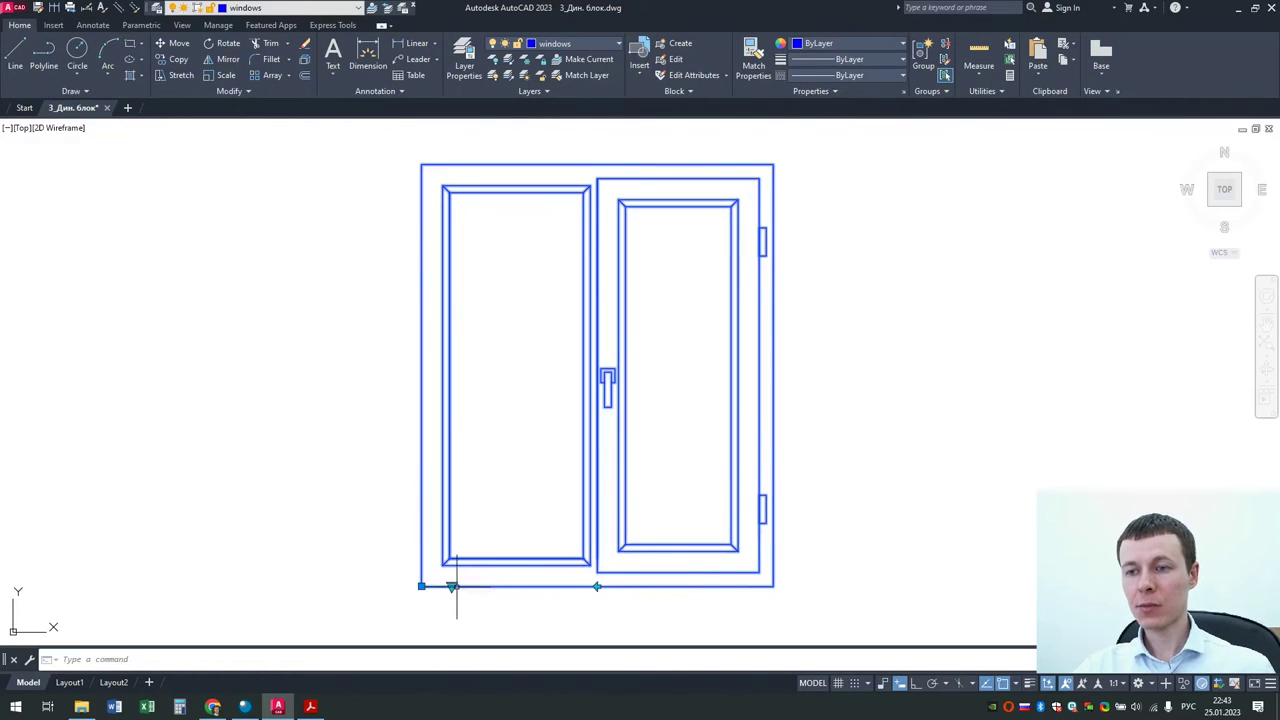
Step: Return the window block to plan view and cycle its angle through 45°, 90°, 135°, back to 0°
click(452, 587)
click(466, 596)
click(436, 586)
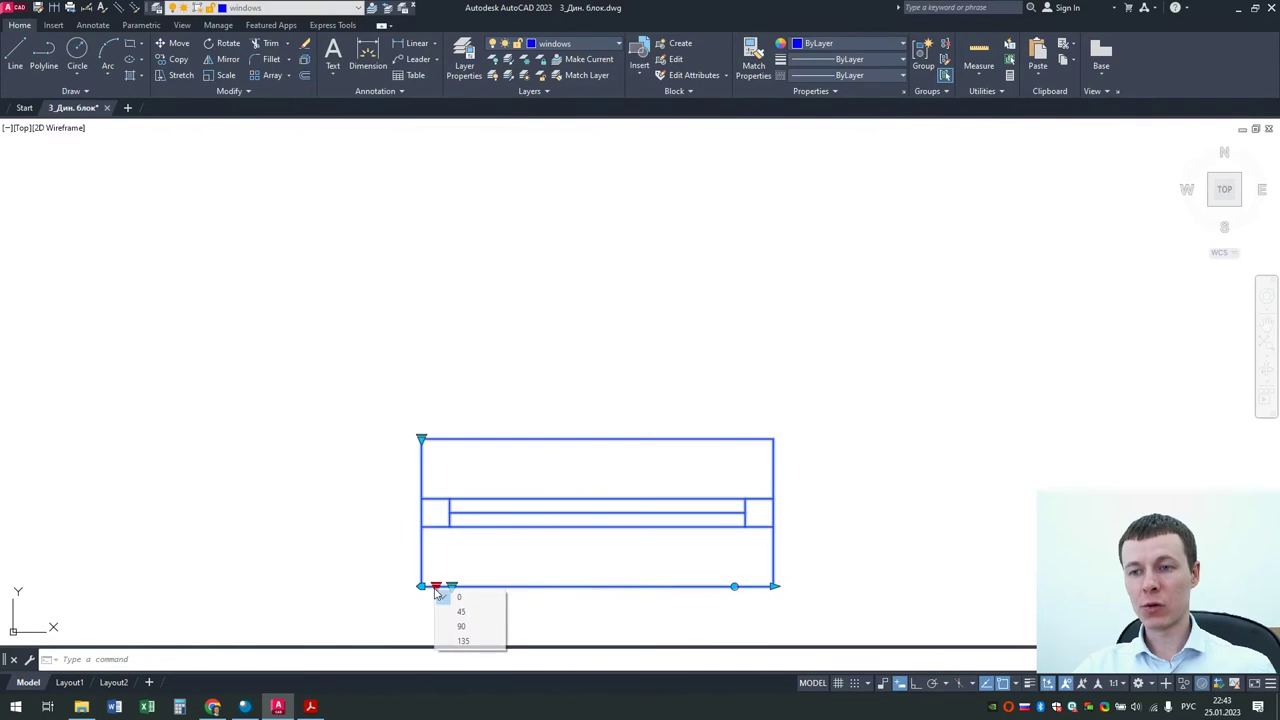
click(461, 611)
click(436, 586)
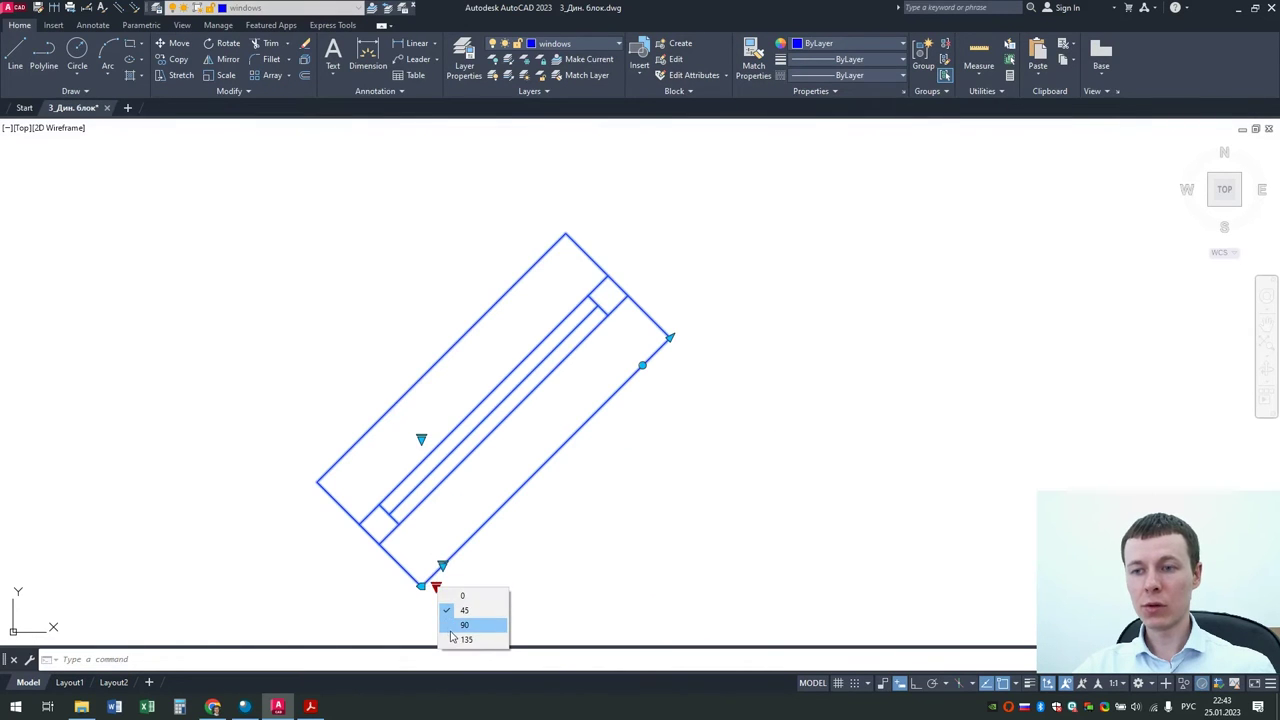
click(451, 630)
click(436, 586)
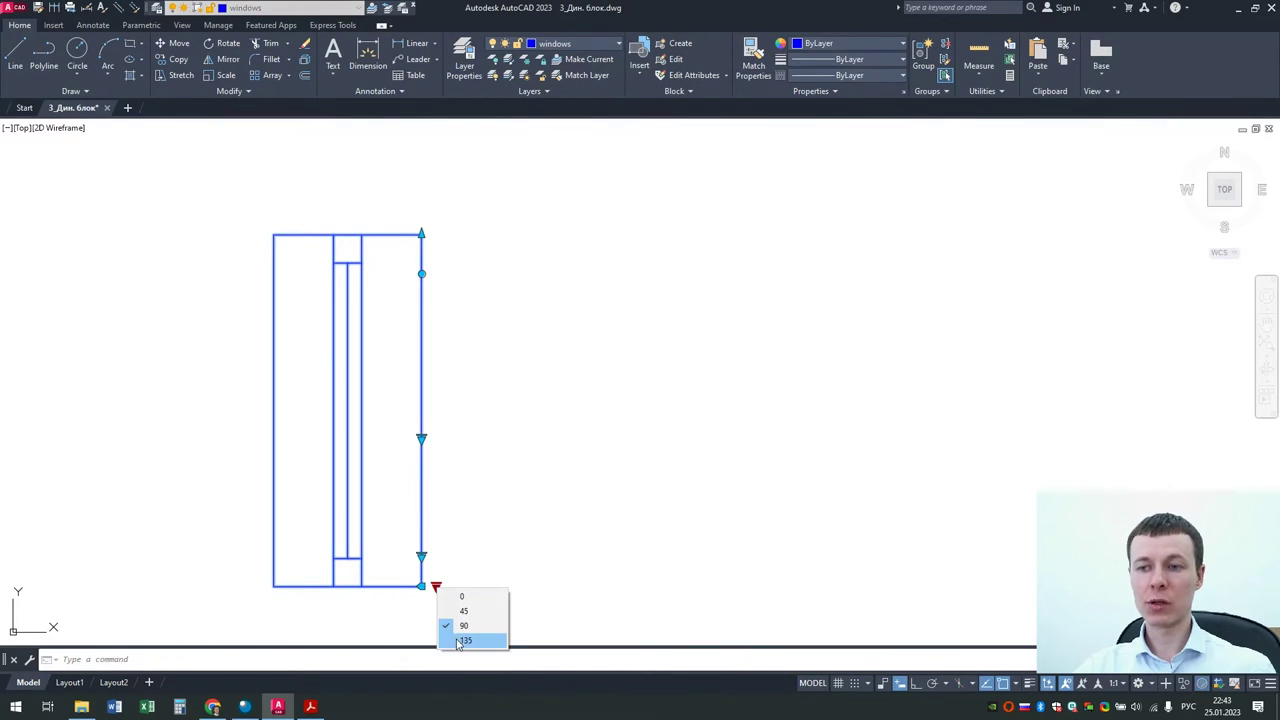
click(458, 641)
click(436, 586)
click(461, 596)
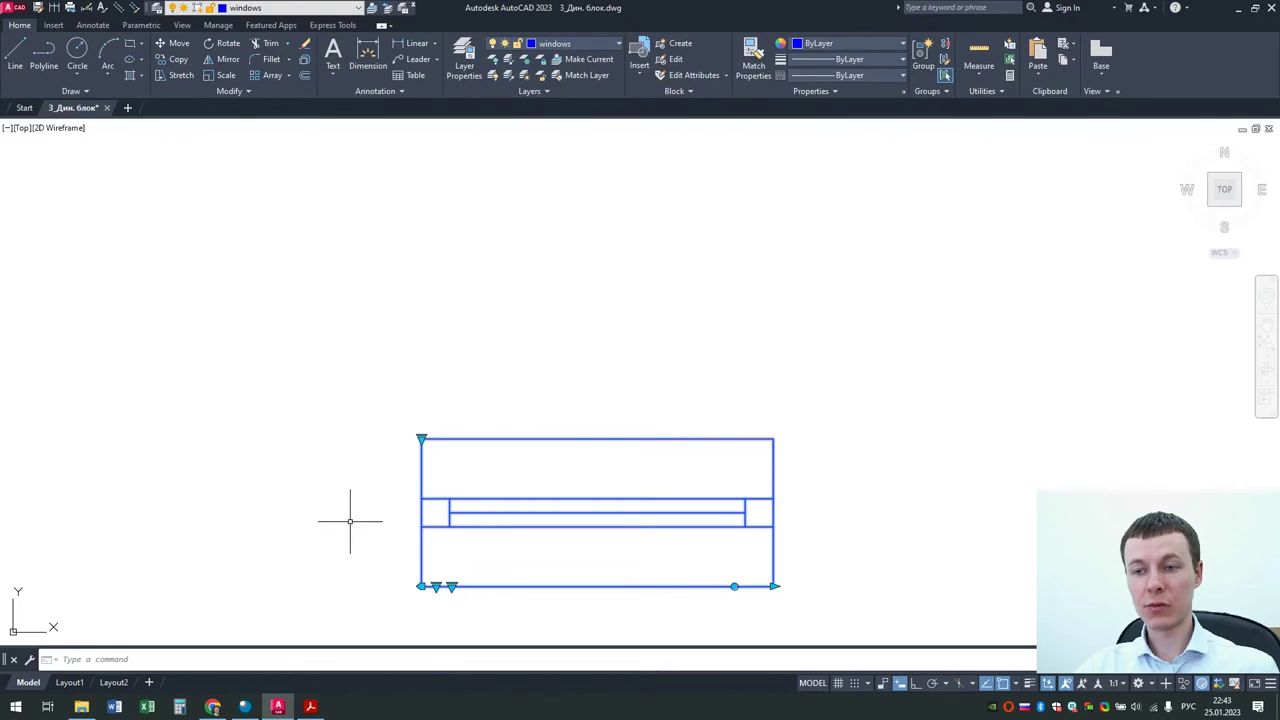
Step: Zoom out to the house walls and reselect the window block
scroll(345, 520, down, 4)
scroll(320, 535, down, 2)
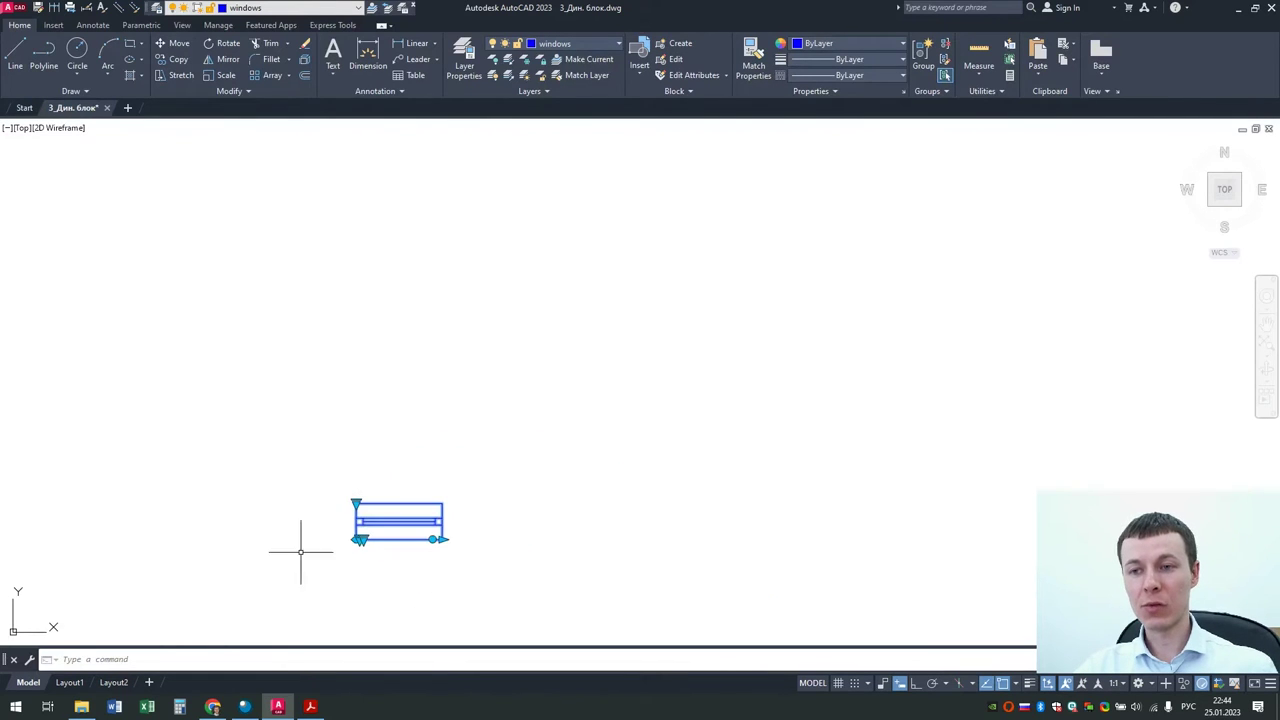
middle_drag(300, 551, 567, 271)
scroll(490, 327, down, 1)
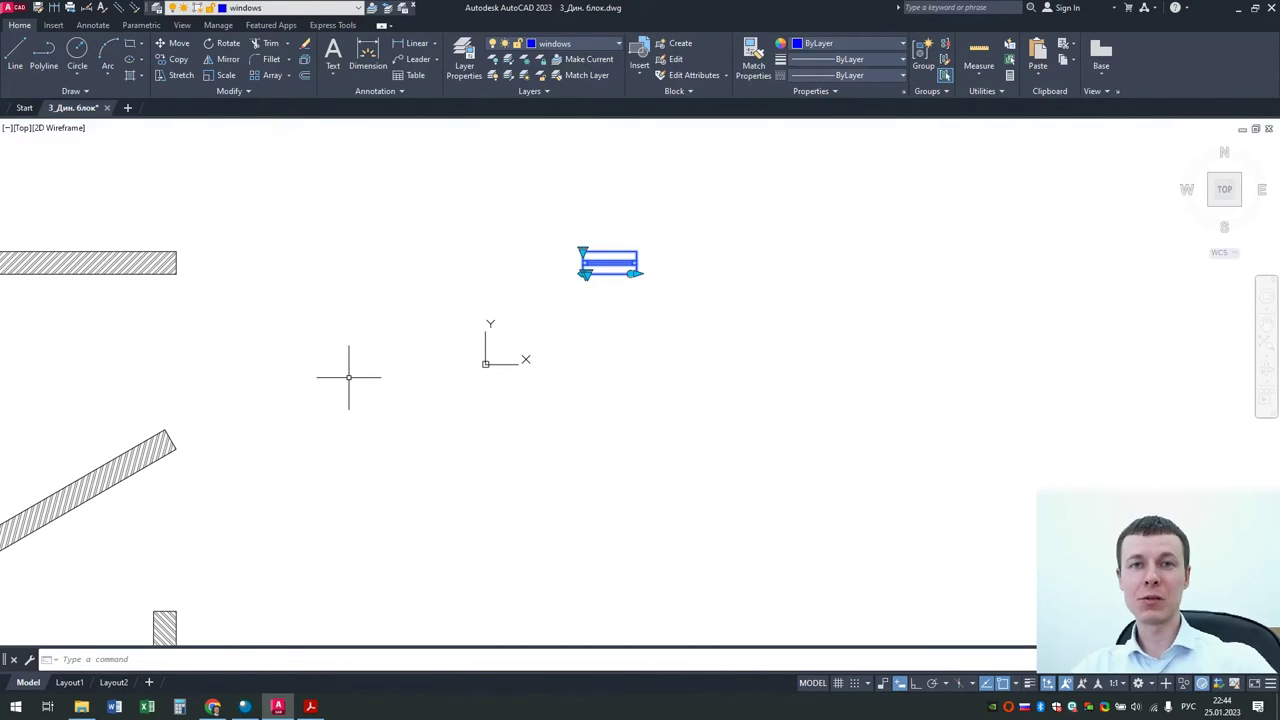
key(Escape)
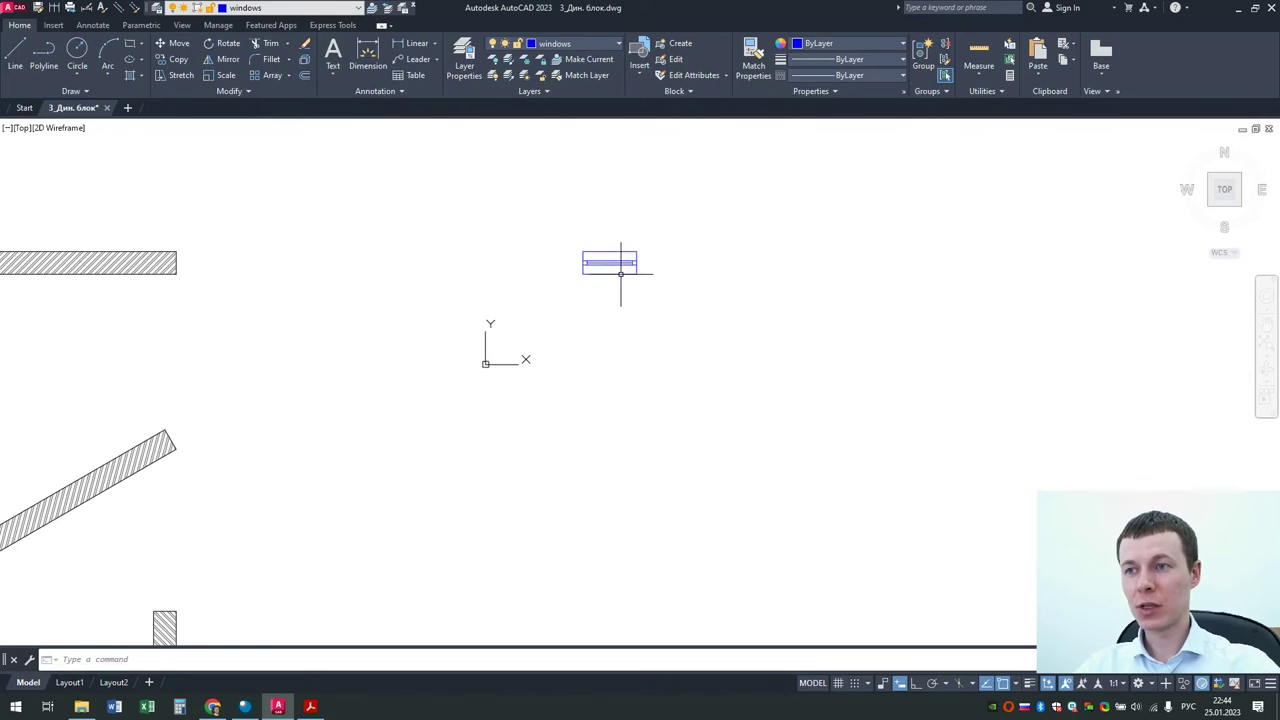
scroll(620, 272, up, 2)
click(620, 280)
click(557, 225)
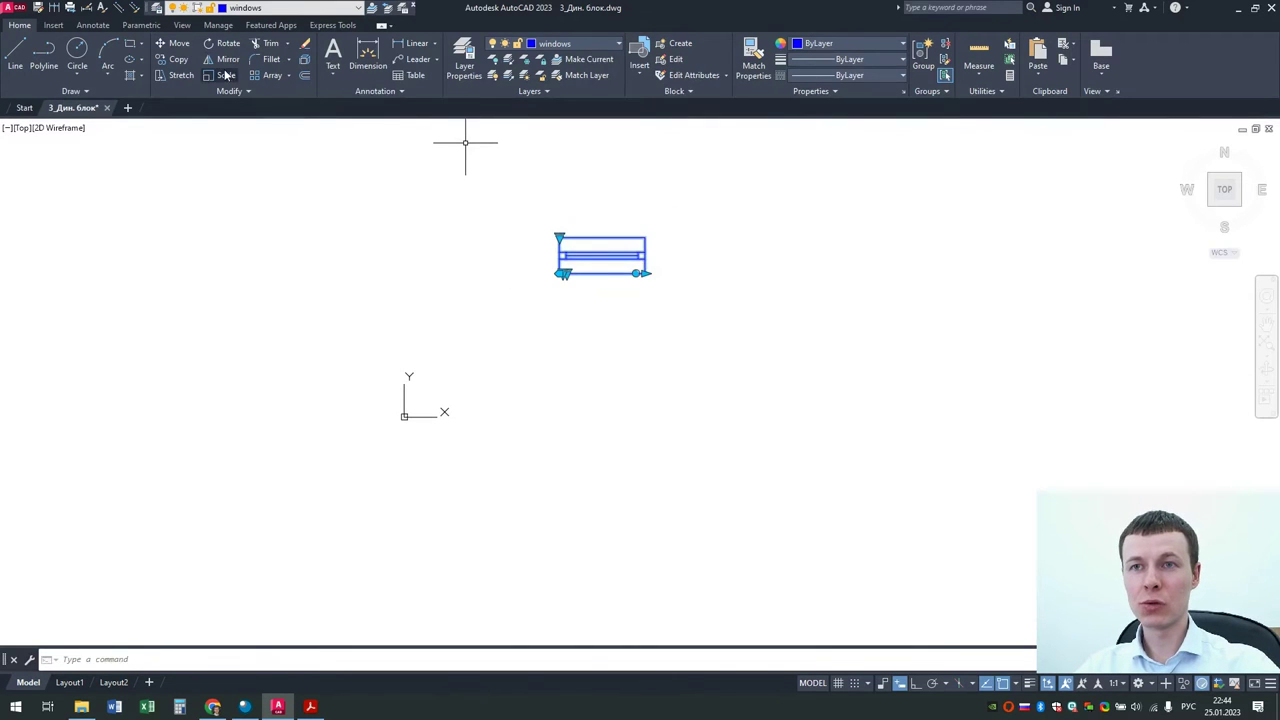
Step: Make two copies of the window block stacked below the original
click(172, 59)
click(741, 245)
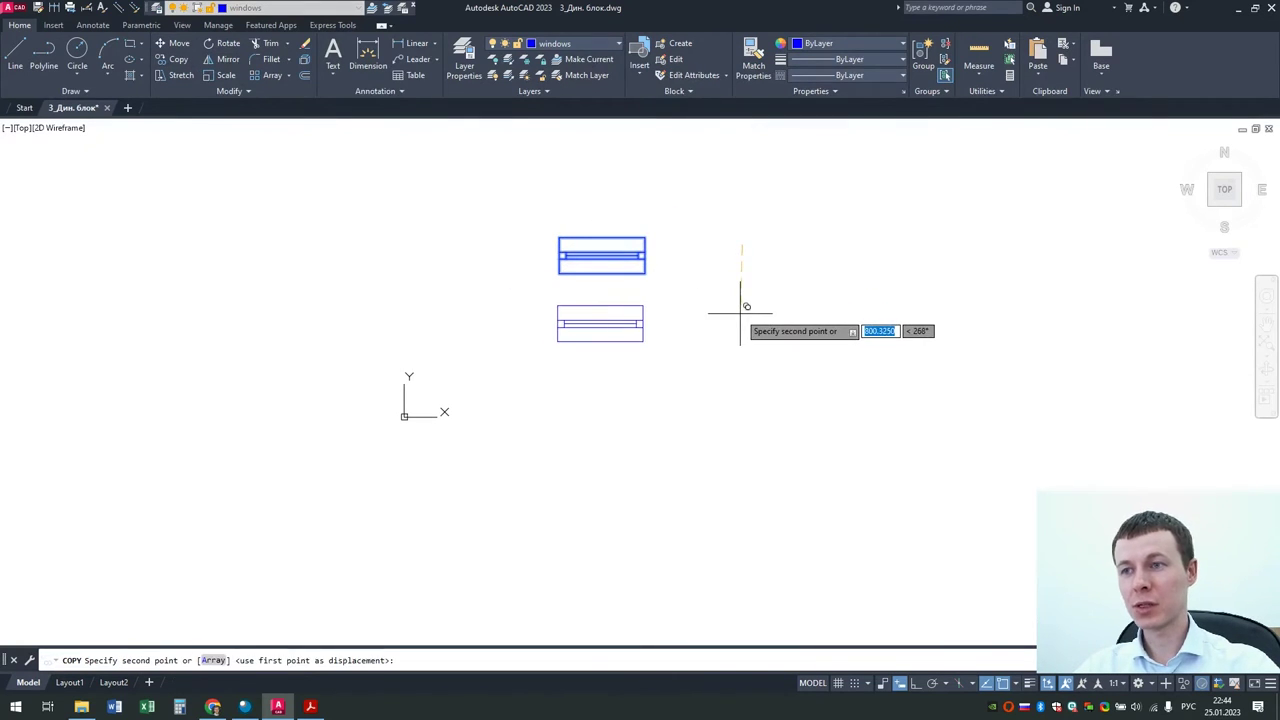
click(741, 313)
click(741, 381)
key(Return)
Step: Move the top window copy horizontally onto the end of the wall
scroll(669, 342, down, 2)
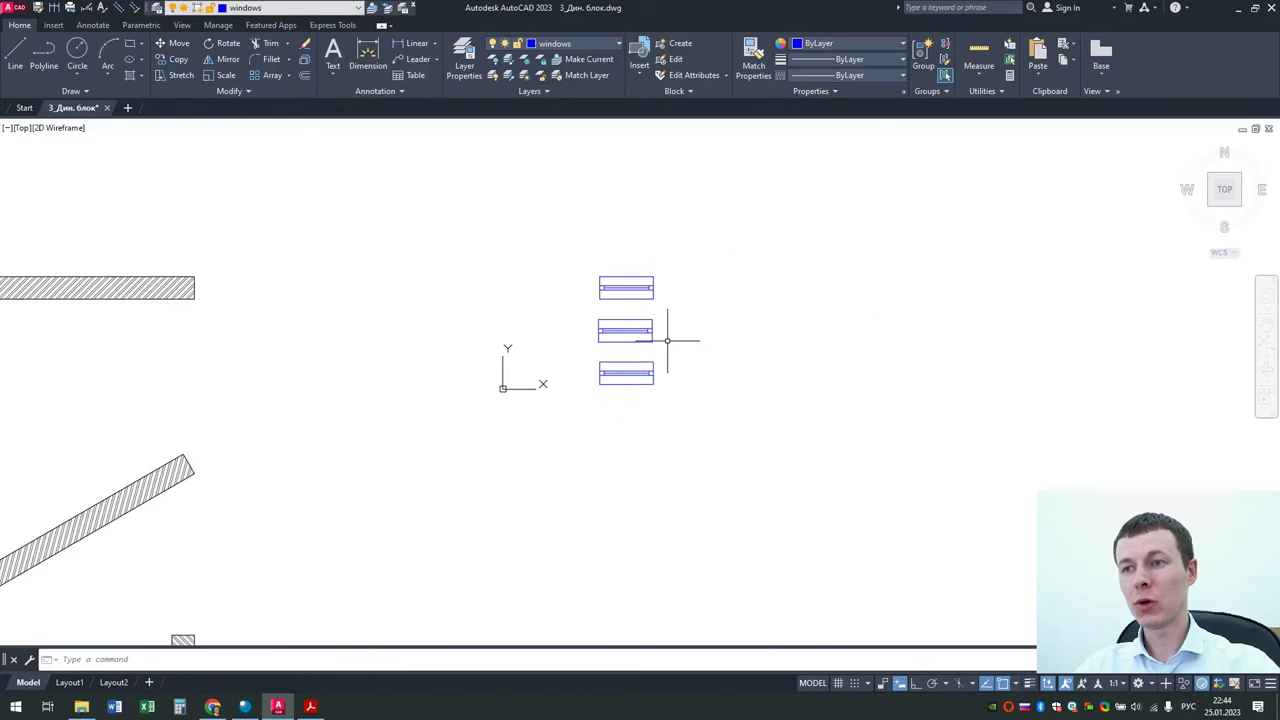
scroll(667, 340, down, 2)
middle_drag(466, 371, 526, 314)
scroll(435, 238, up, 4)
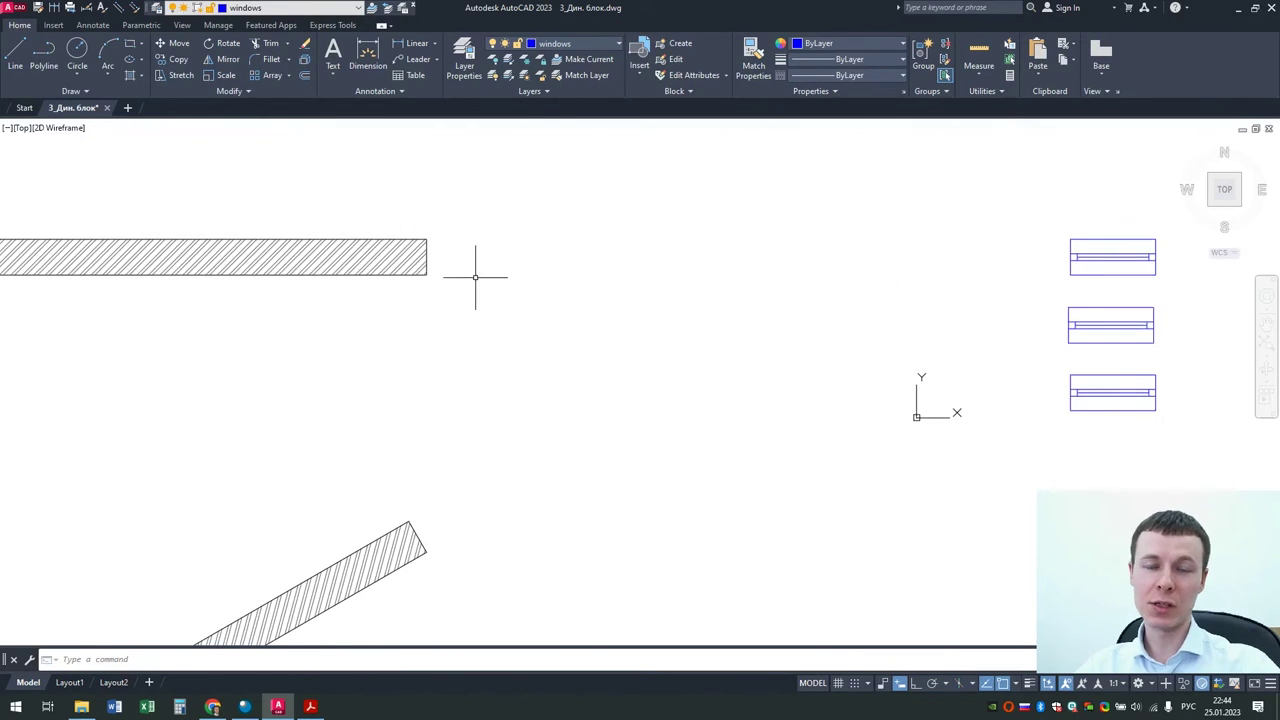
scroll(525, 401, down, 2)
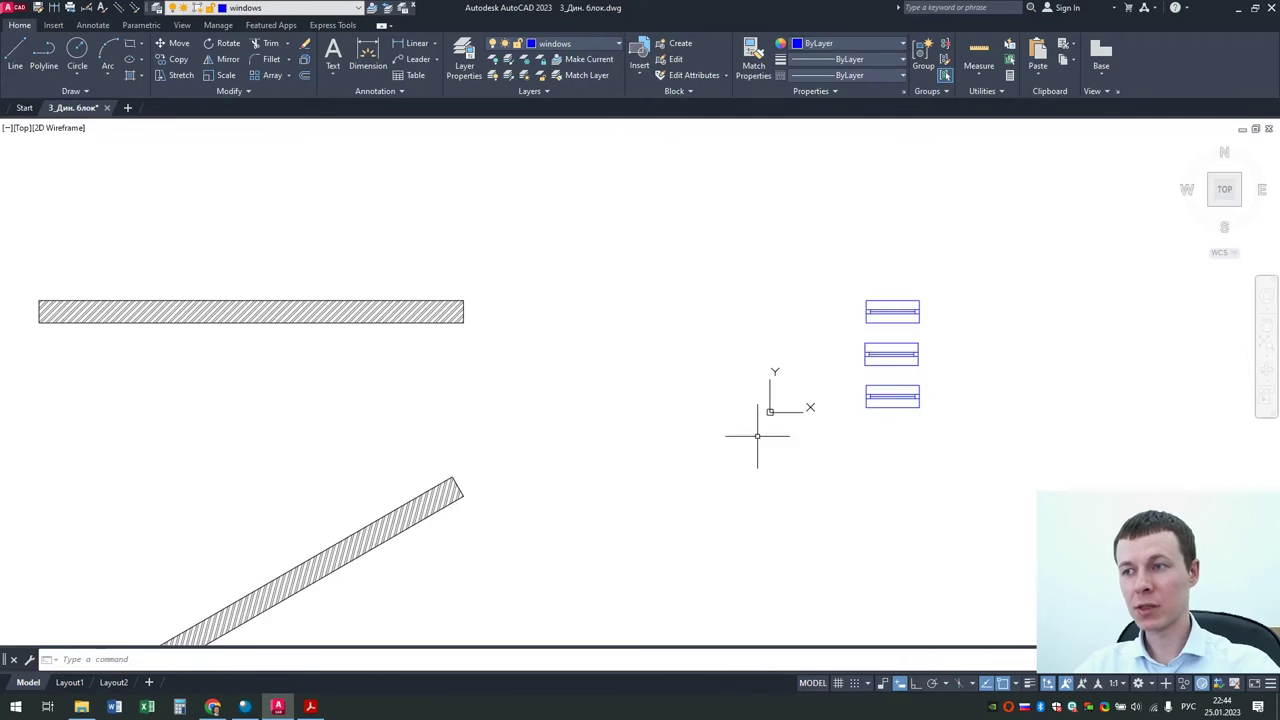
mouse_move(757, 435)
middle_down()
mouse_move(608, 229)
mouse_move(563, 400)
middle_up()
scroll(668, 298, up, 4)
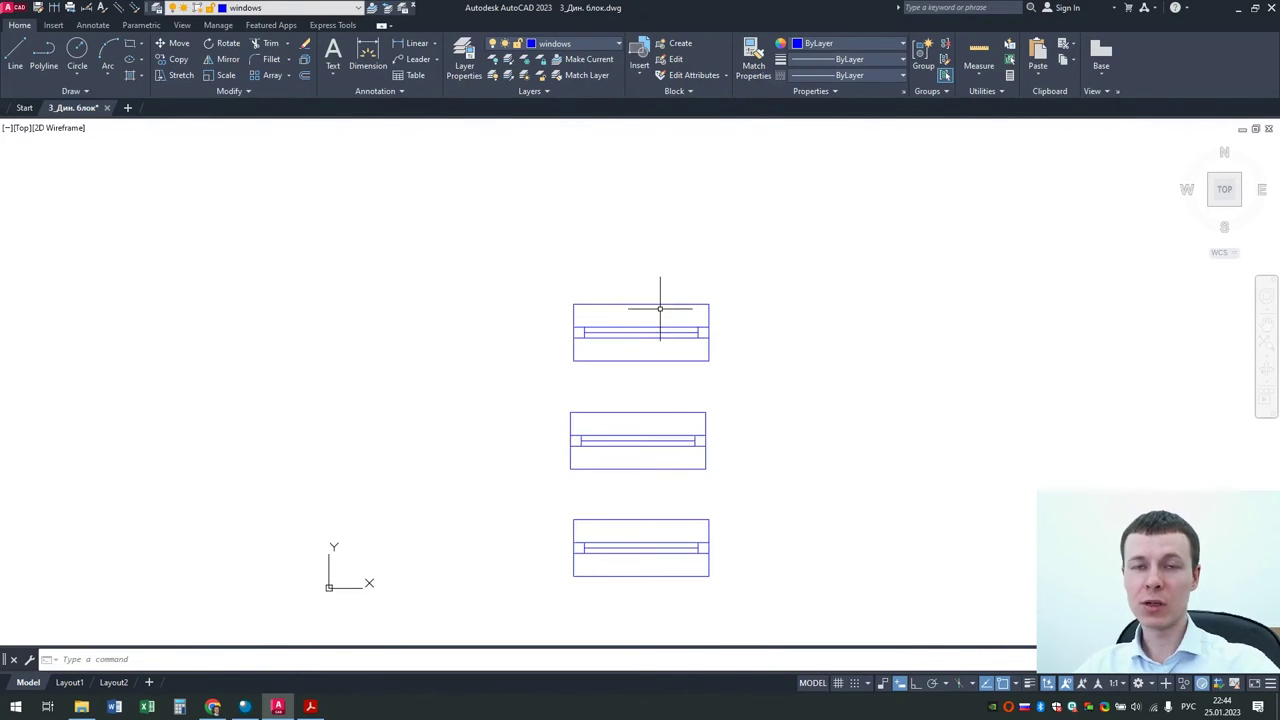
click(686, 360)
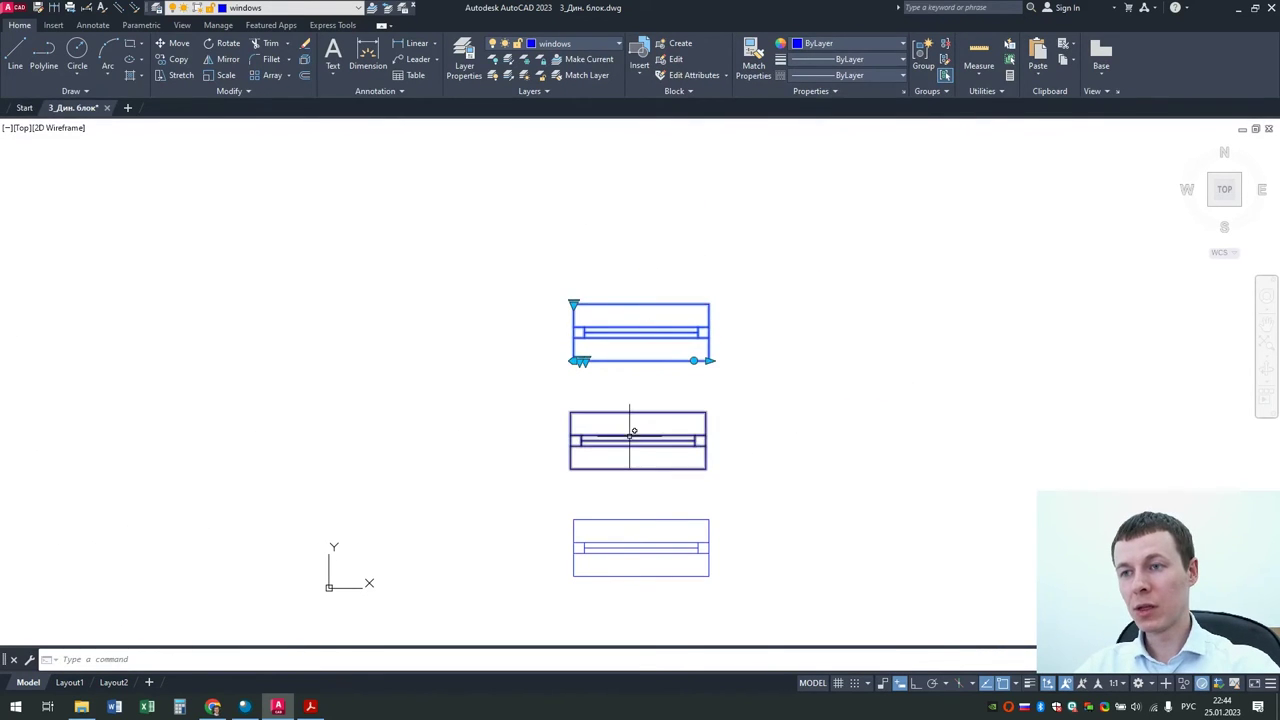
scroll(576, 371, up, 2)
click(570, 353)
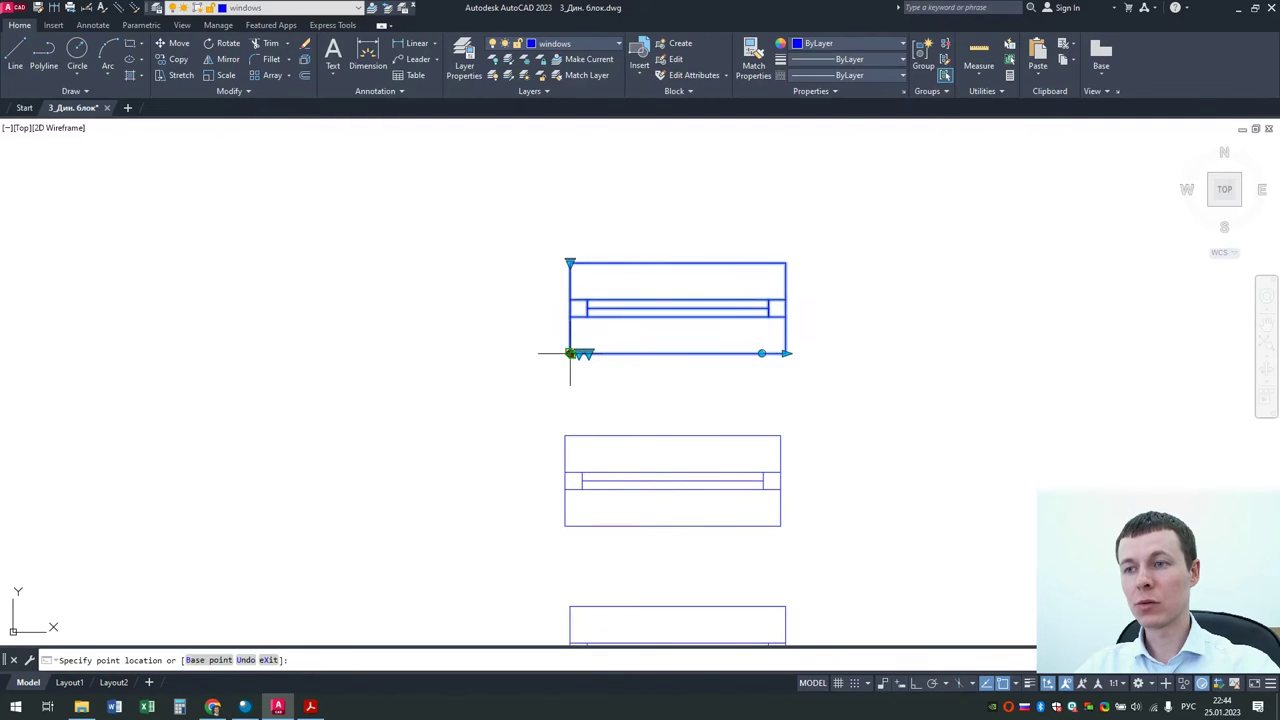
scroll(560, 358, down, 5)
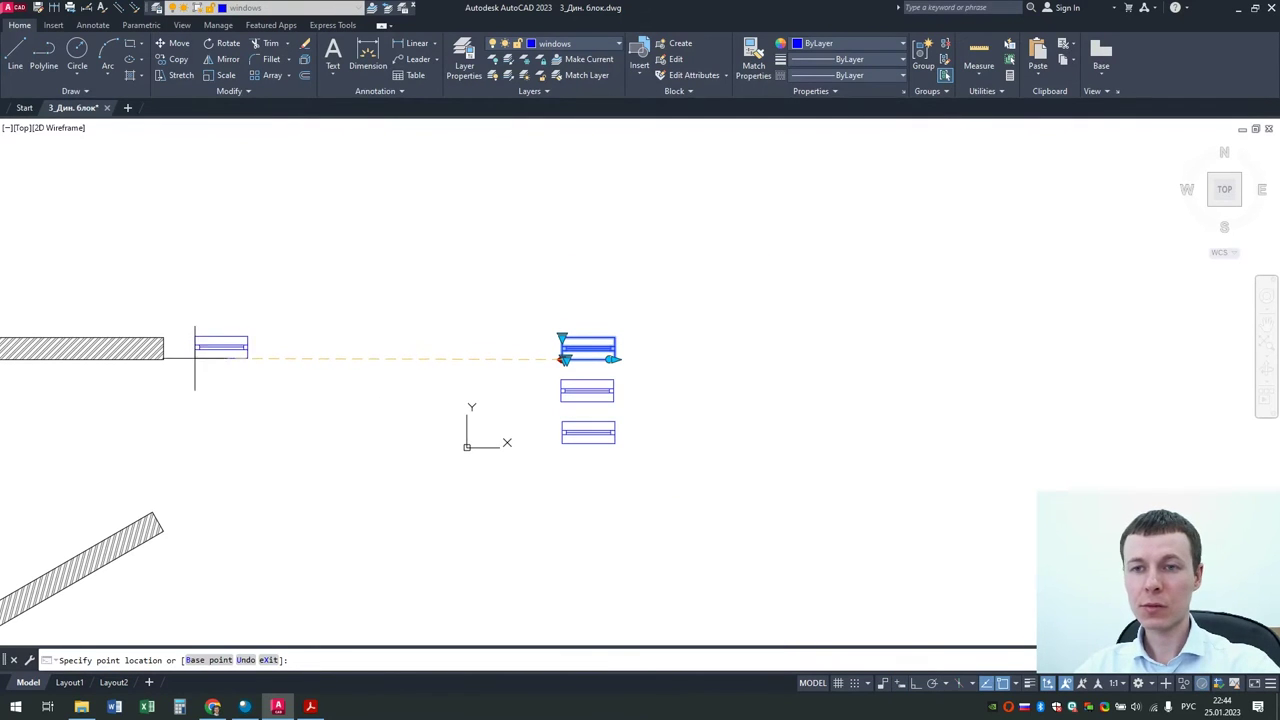
scroll(164, 355, up, 4)
key(ctrl)
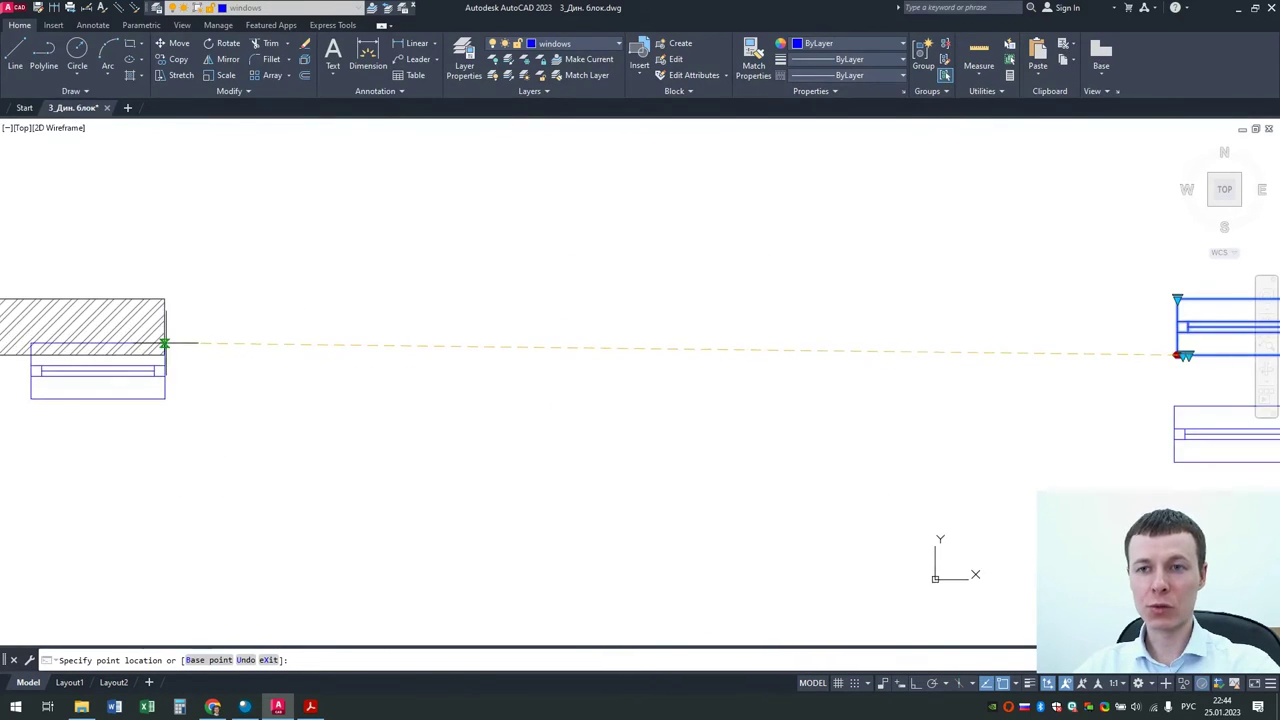
key(ctrl)
key(ctrl)
click(166, 355)
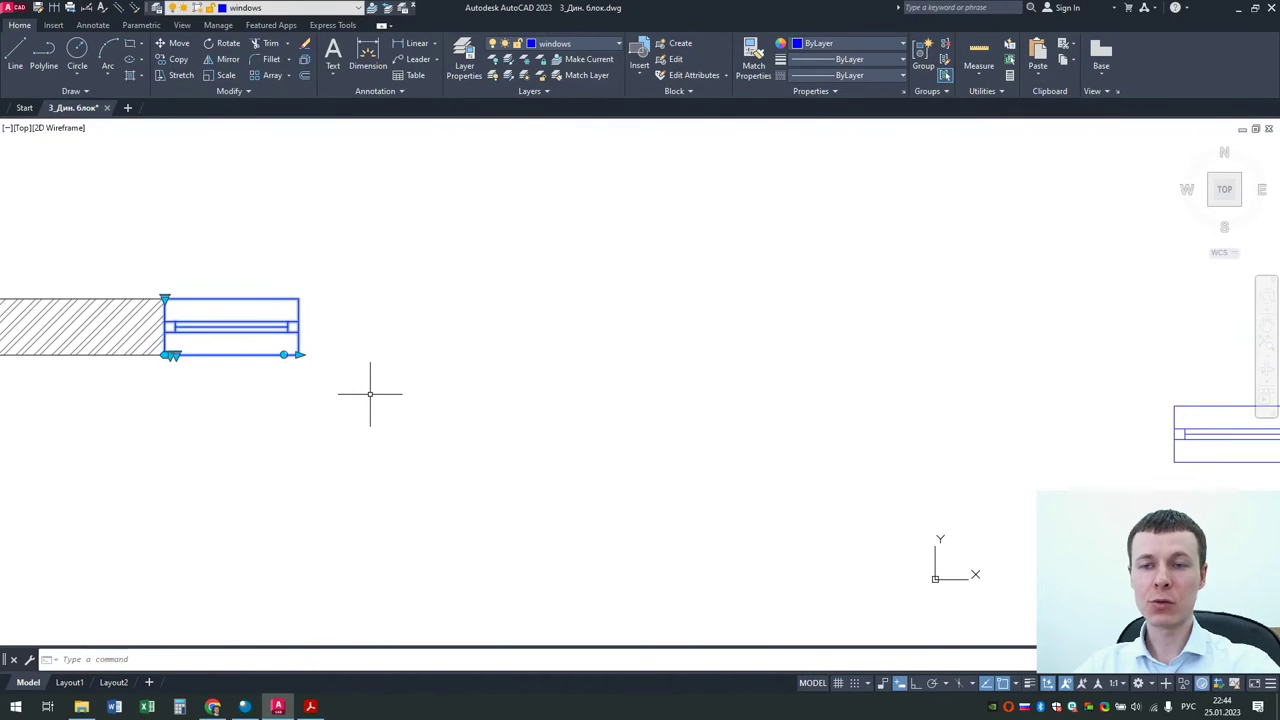
Step: Move the next window copy onto the sloped wall's end, aligned with it
scroll(375, 392, down, 4)
key(Escape)
click(690, 416)
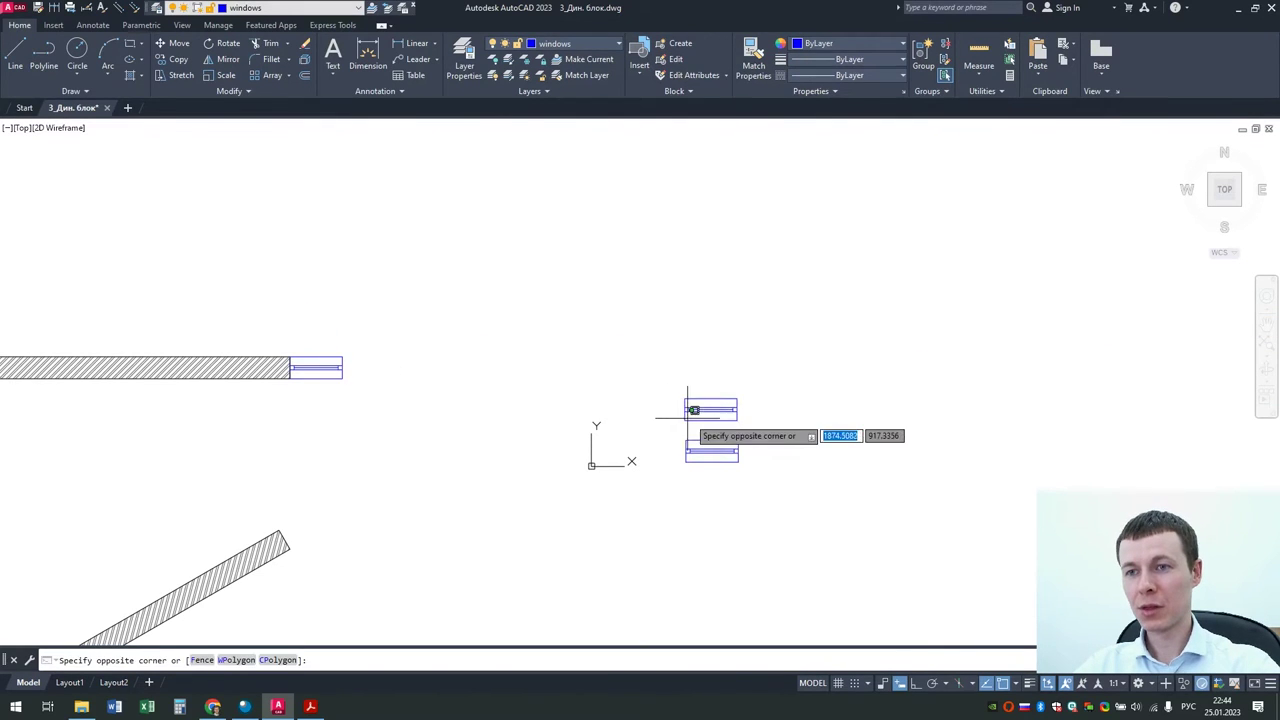
click(684, 418)
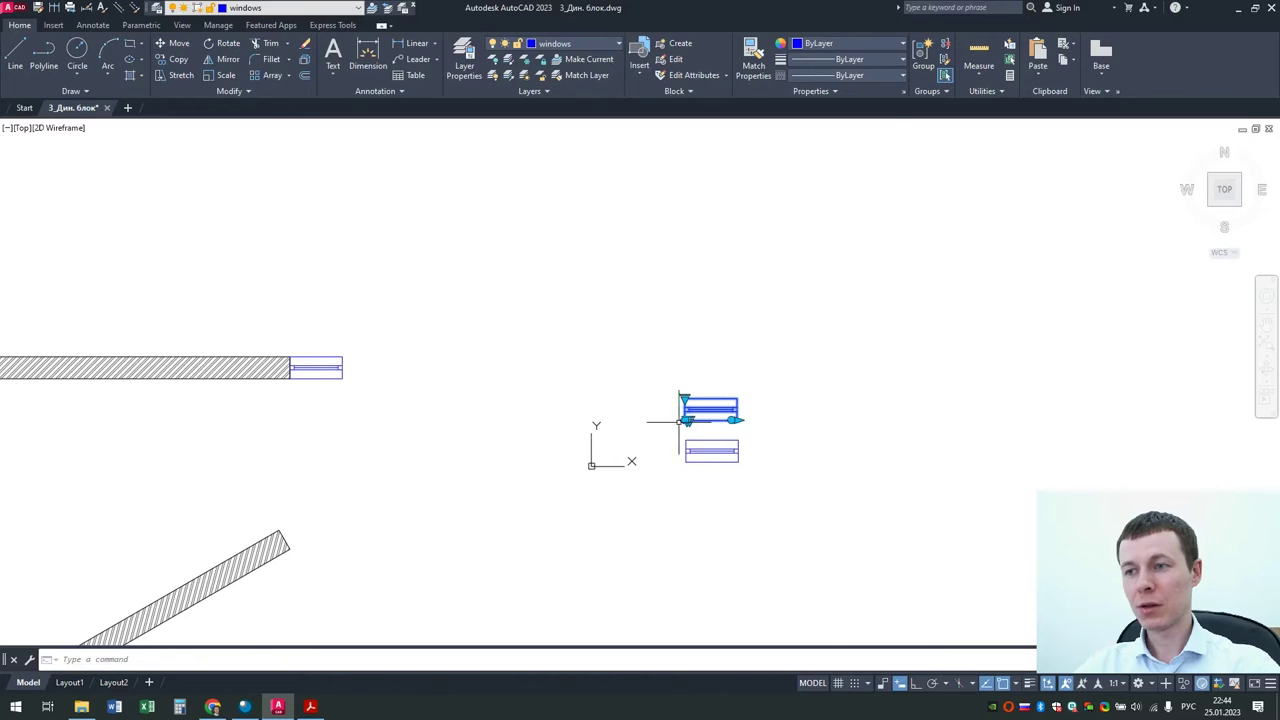
click(685, 419)
middle_drag(451, 471, 609, 314)
scroll(520, 332, up, 4)
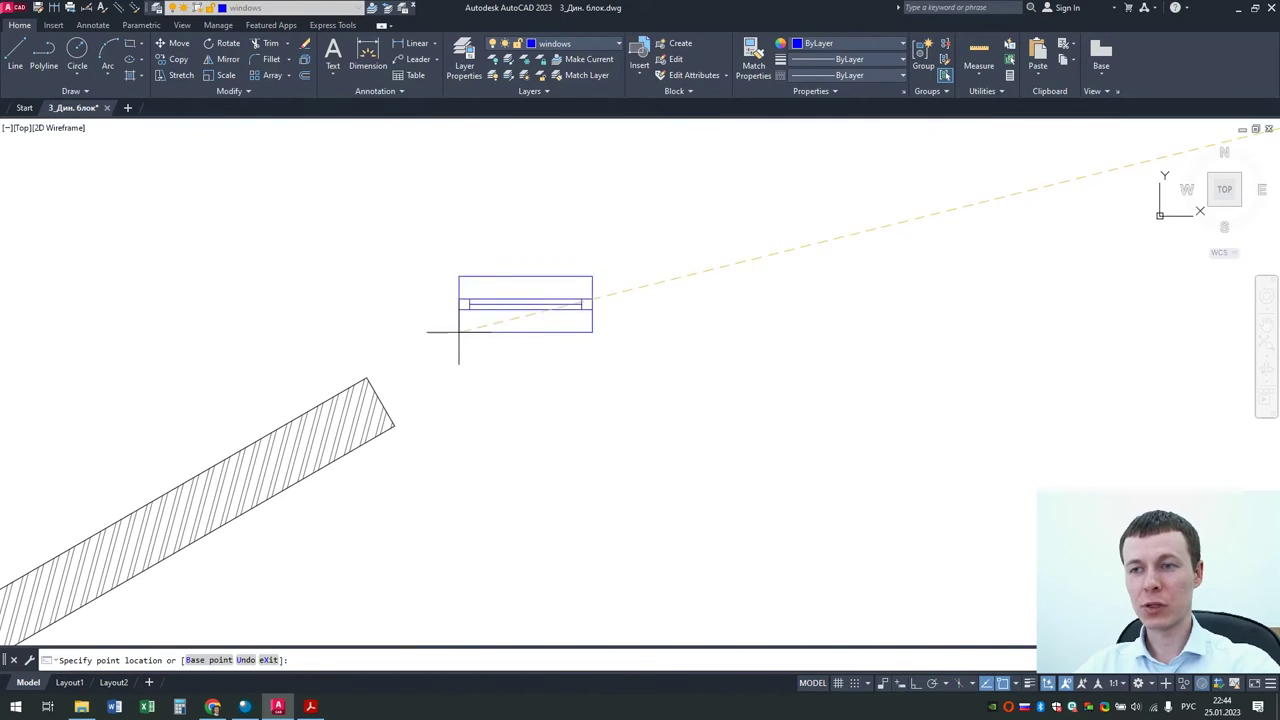
click(400, 422)
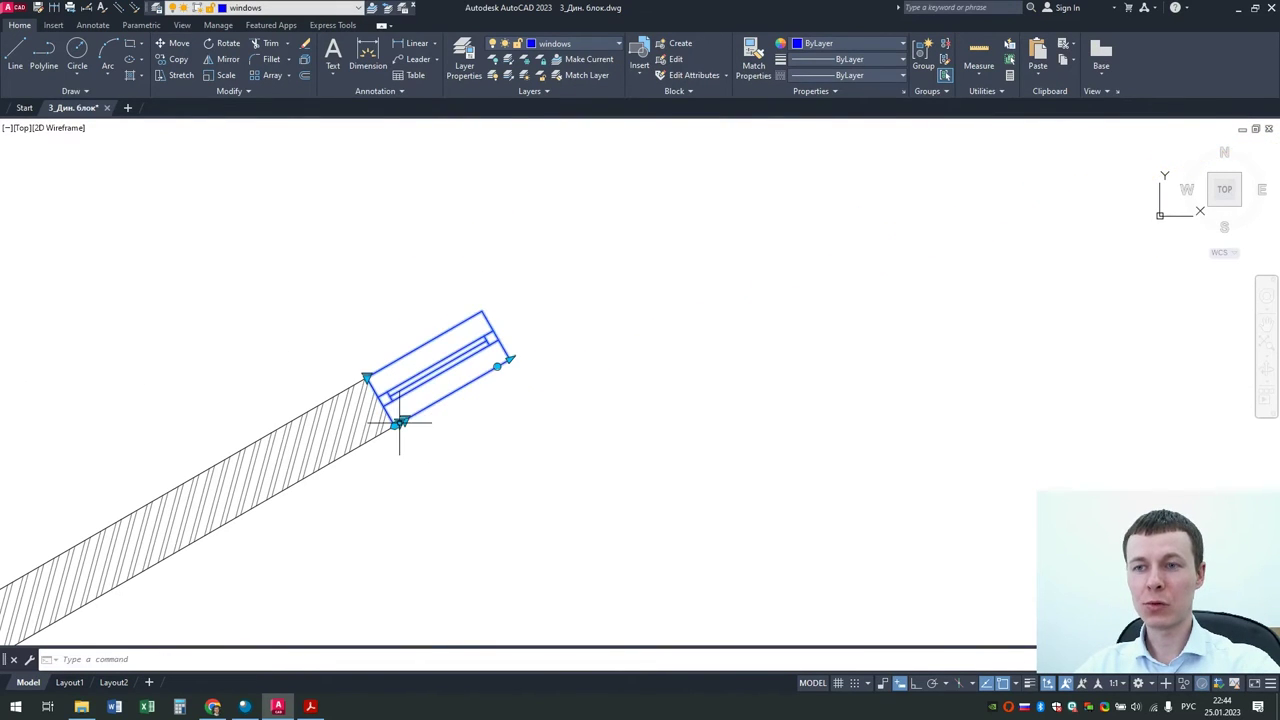
Step: Move the last window copy onto the top of the vertical wall
scroll(685, 436, down, 2)
middle_drag(737, 443, 563, 340)
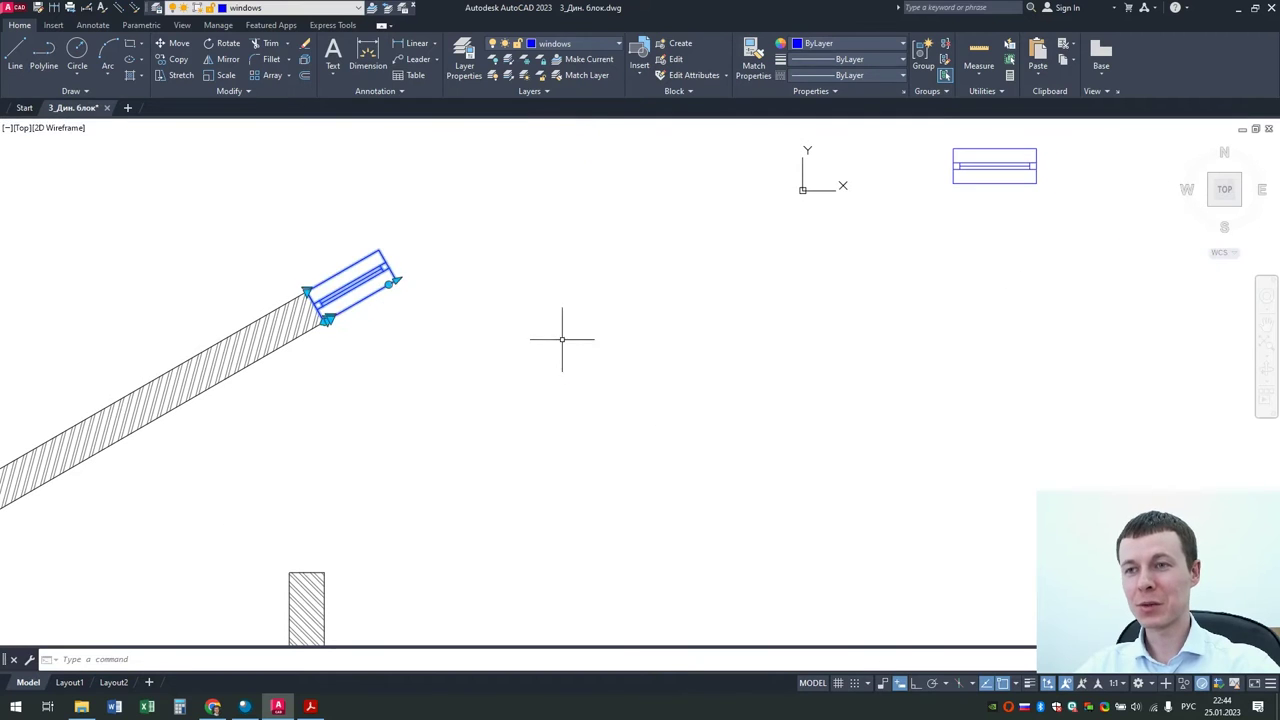
key(Escape)
click(953, 165)
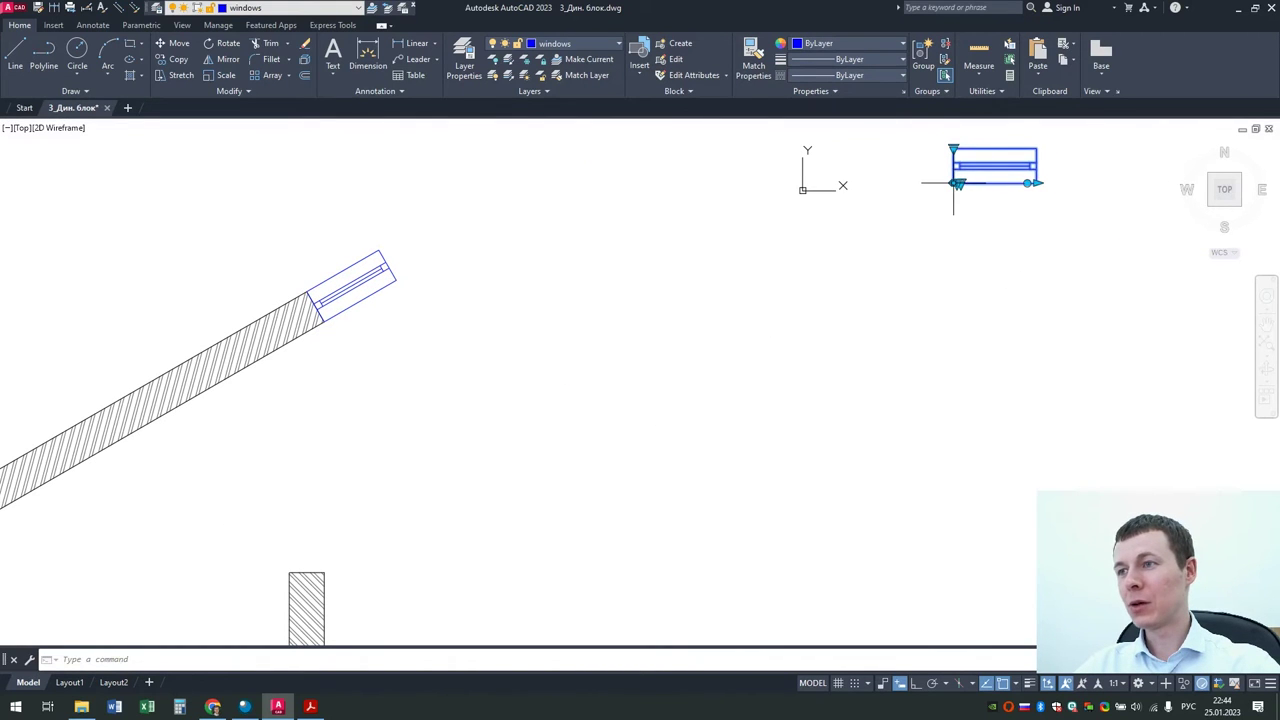
click(956, 183)
middle_drag(521, 480, 640, 391)
scroll(640, 391, up, 3)
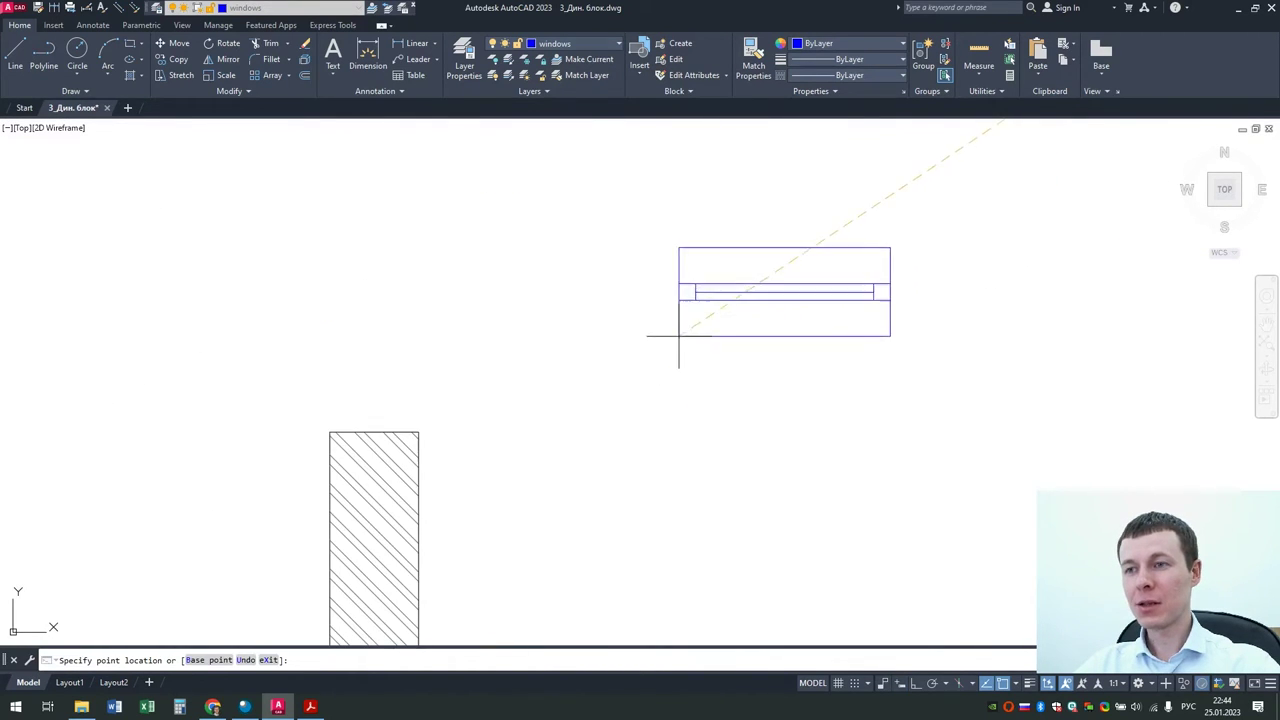
click(419, 431)
scroll(571, 394, down, 4)
key(Escape)
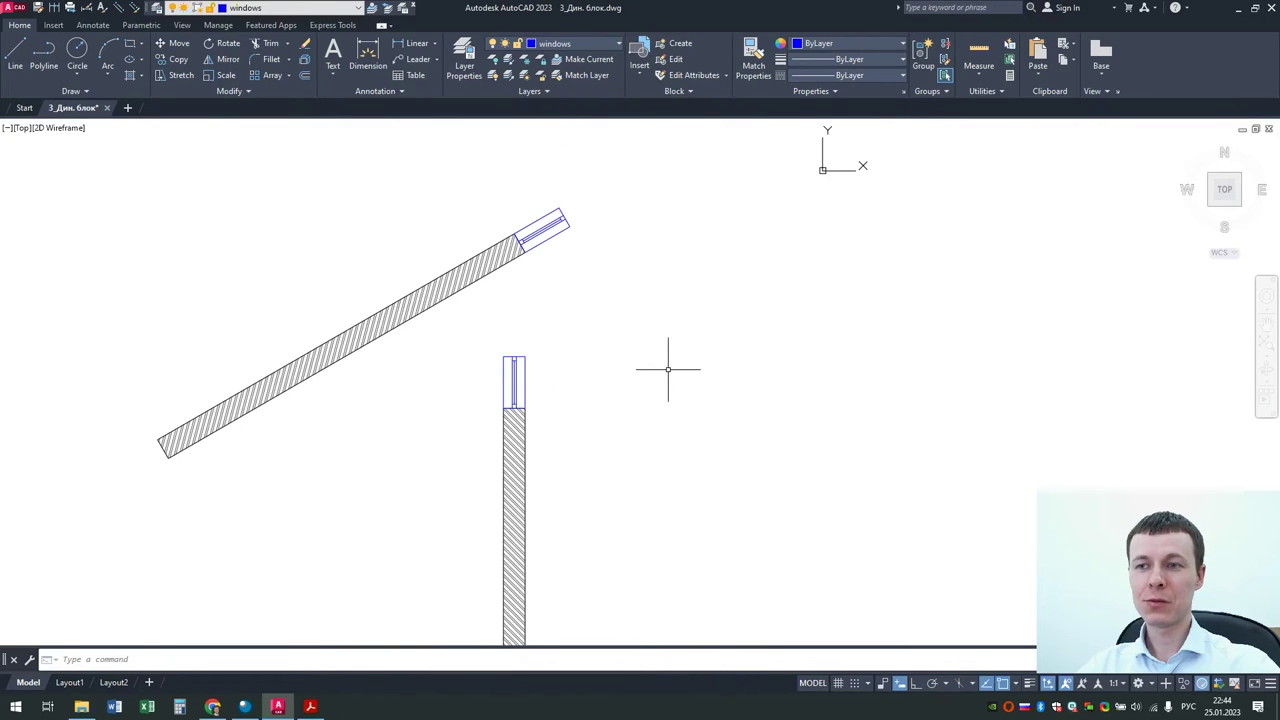
Step: Zoom and pan to recentre the three walls with their windows
scroll(524, 418, up, 5)
scroll(499, 316, up, 5)
scroll(618, 345, down, 5)
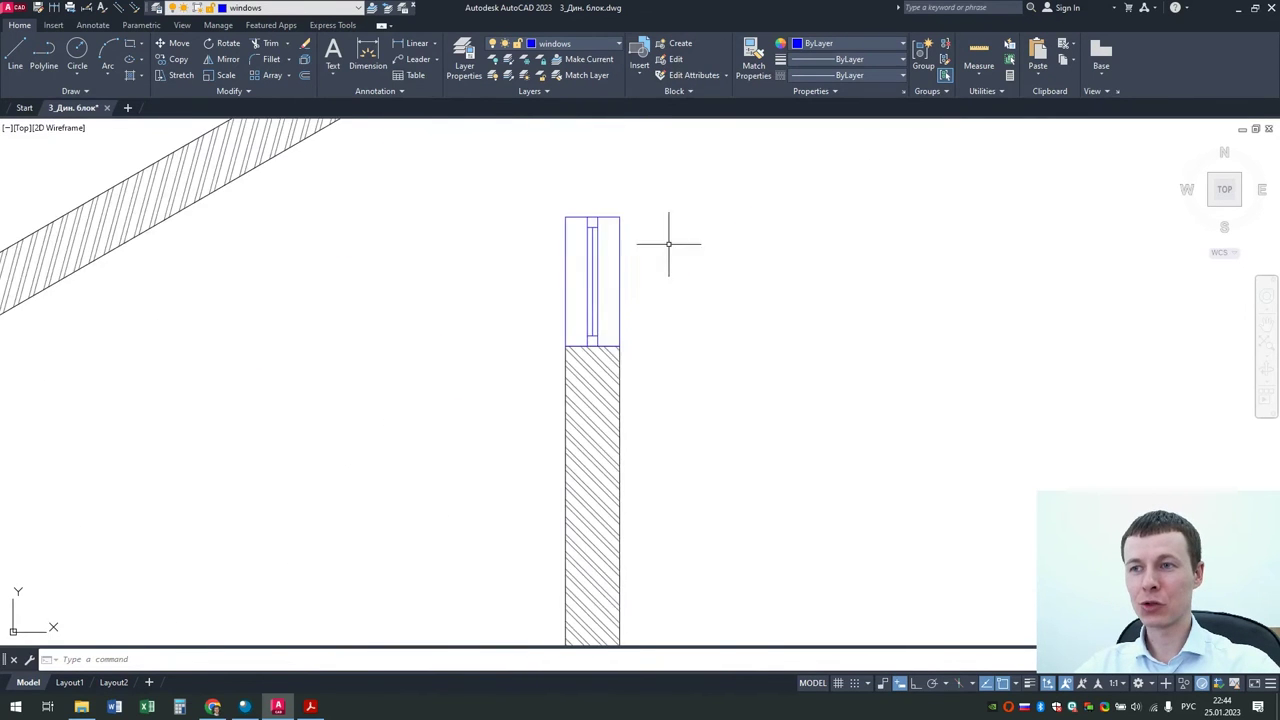
middle_drag(669, 246, 619, 462)
scroll(600, 165, up, 3)
scroll(567, 185, down, 4)
scroll(610, 190, down, 5)
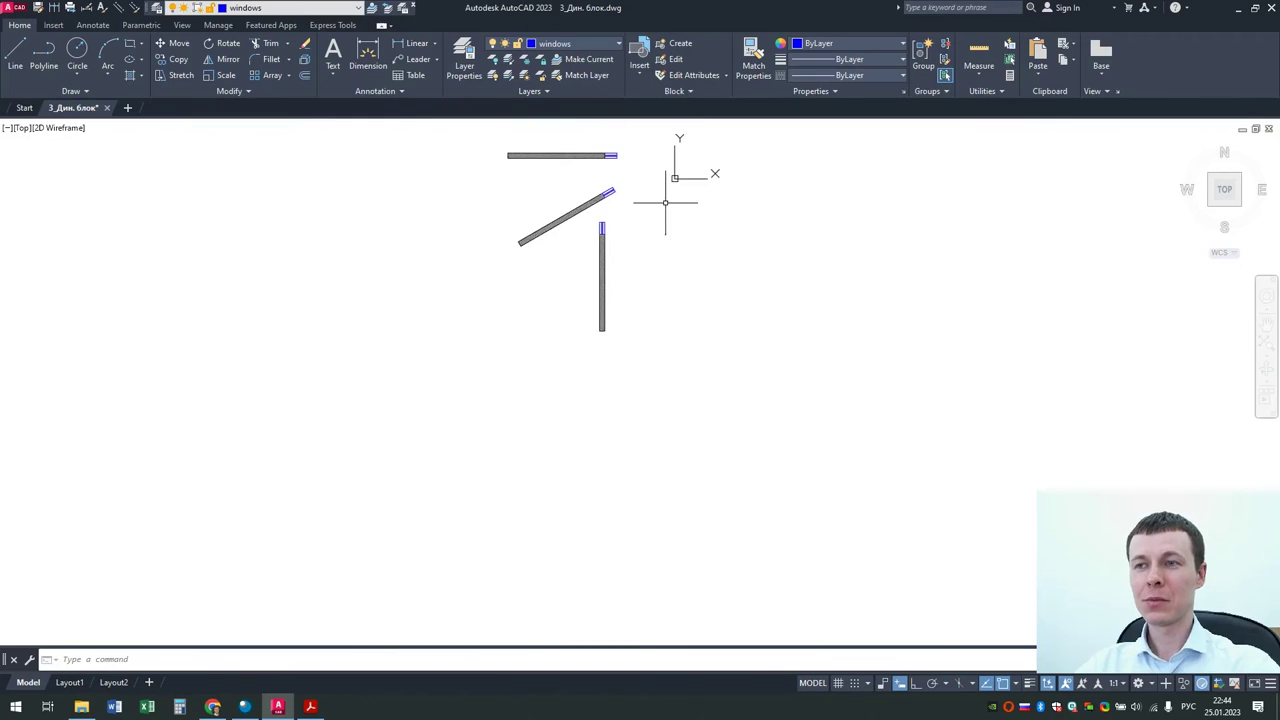
scroll(566, 323, up, 3)
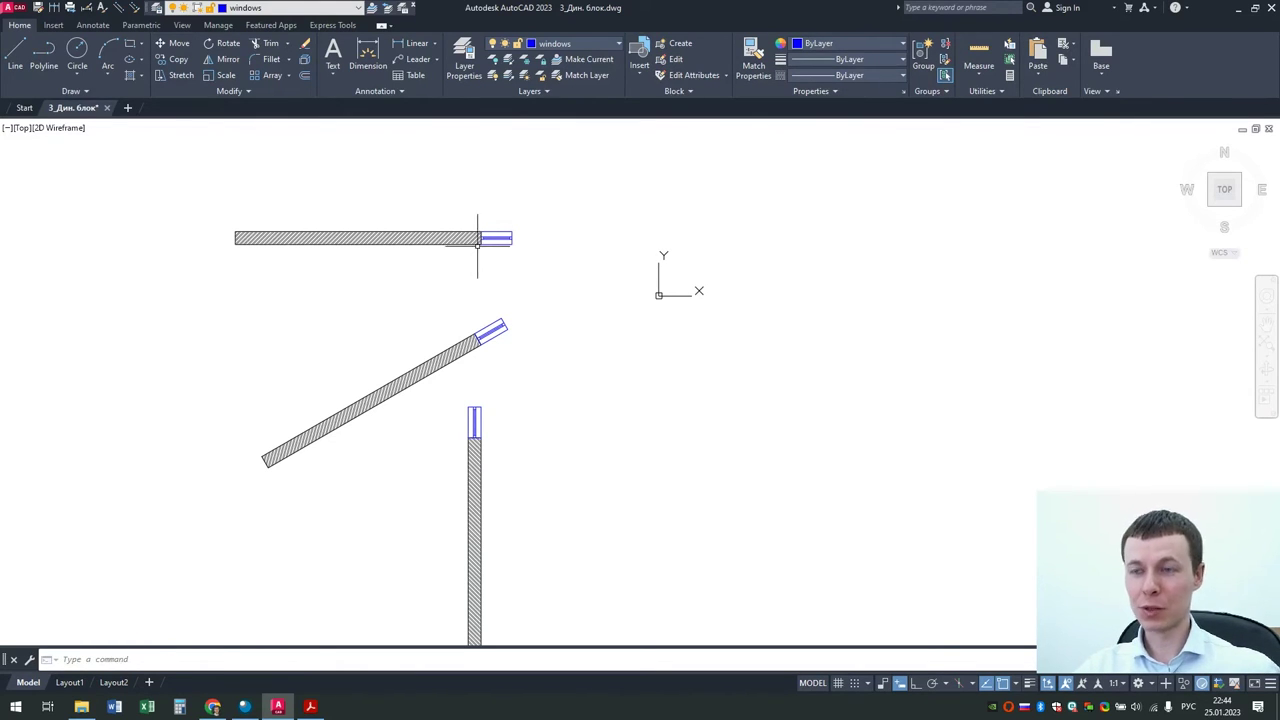
middle_drag(220, 280, 505, 304)
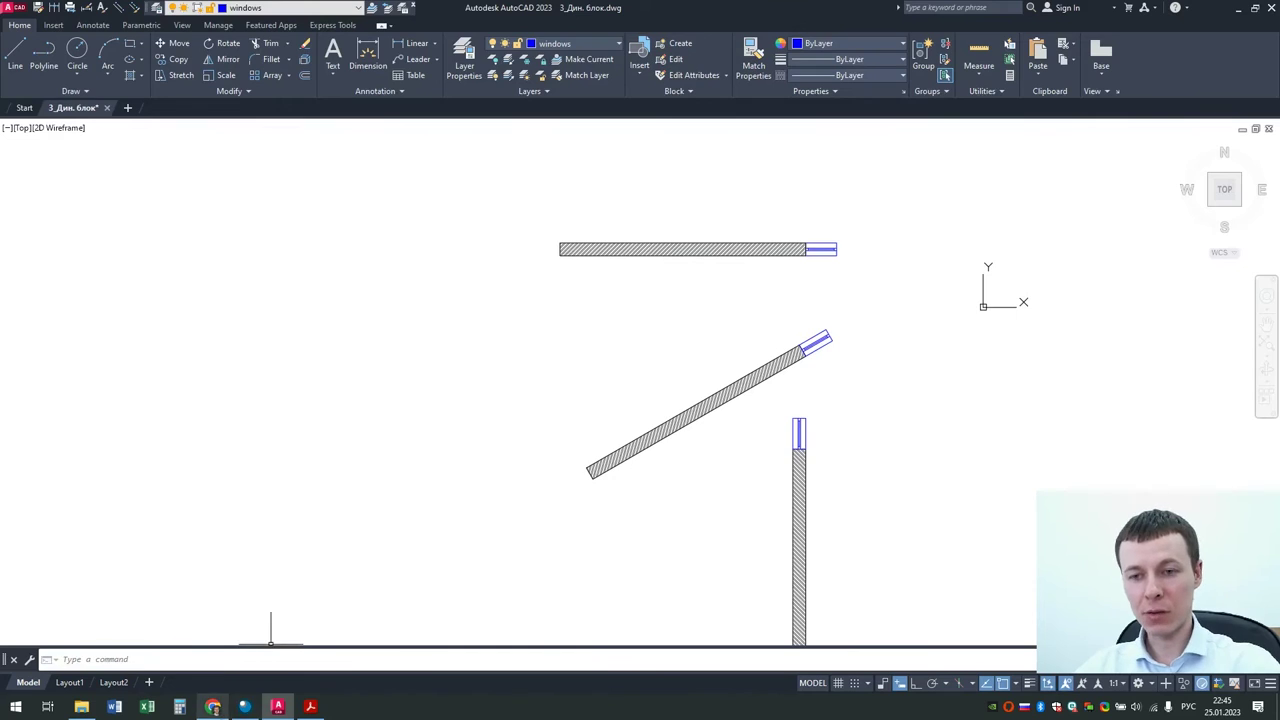
click(213, 706)
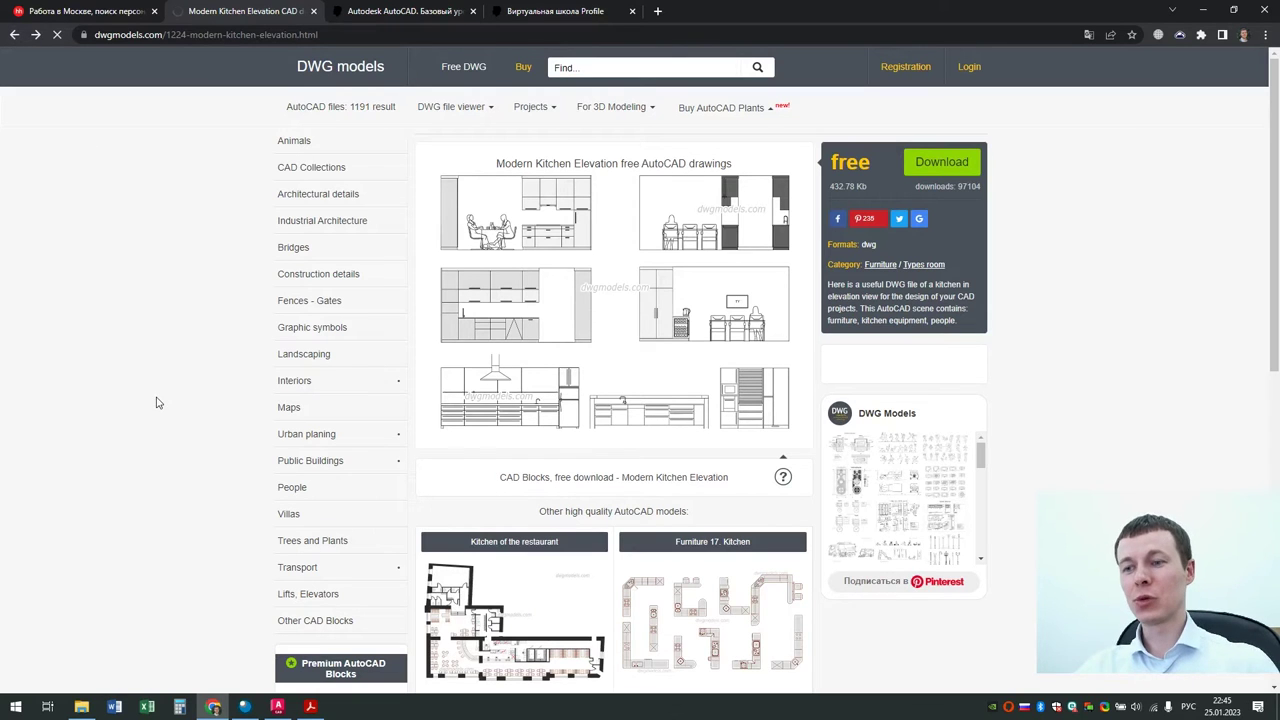
Step: Scroll down the dwgmodels.com Modern Kitchen Elevation page to its comments
scroll(156, 402, down, 5)
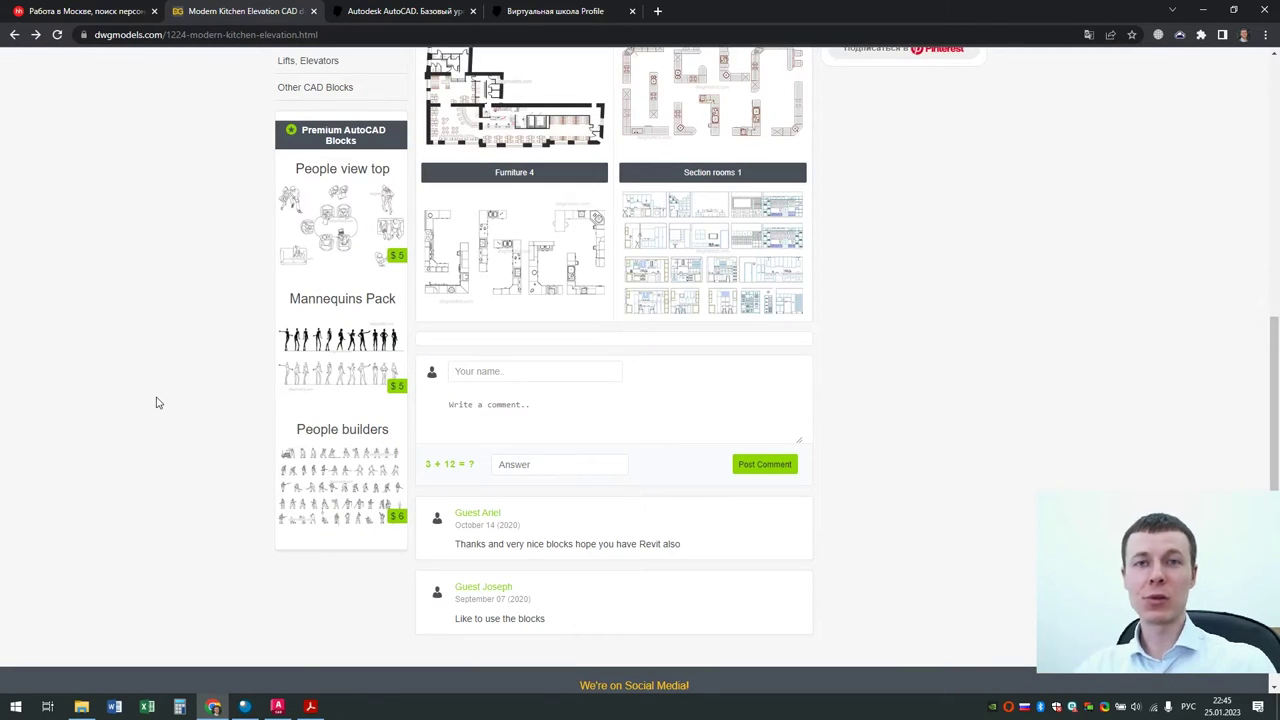
Step: Back in AutoCAD, insert a Trees - Metric block from Tool Palettes and set it to Palm (Elevation)
click(1203, 10)
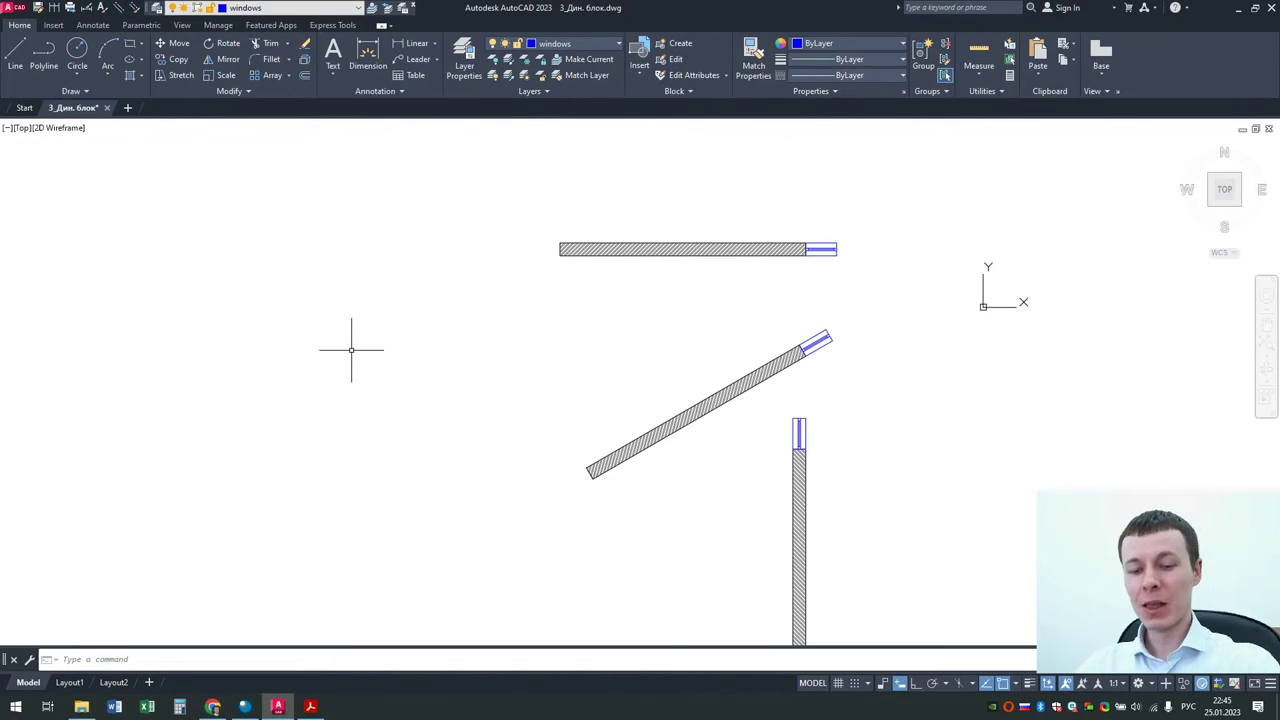
key(ctrl+3)
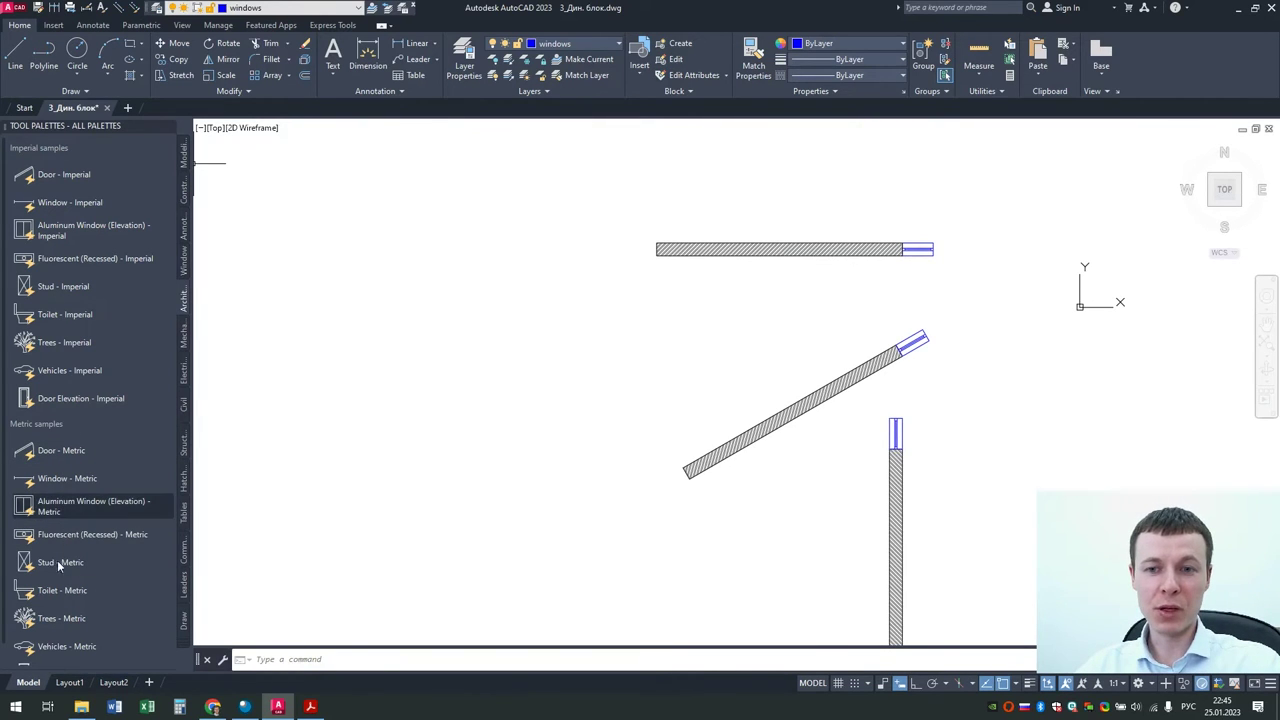
scroll(58, 566, down, 1)
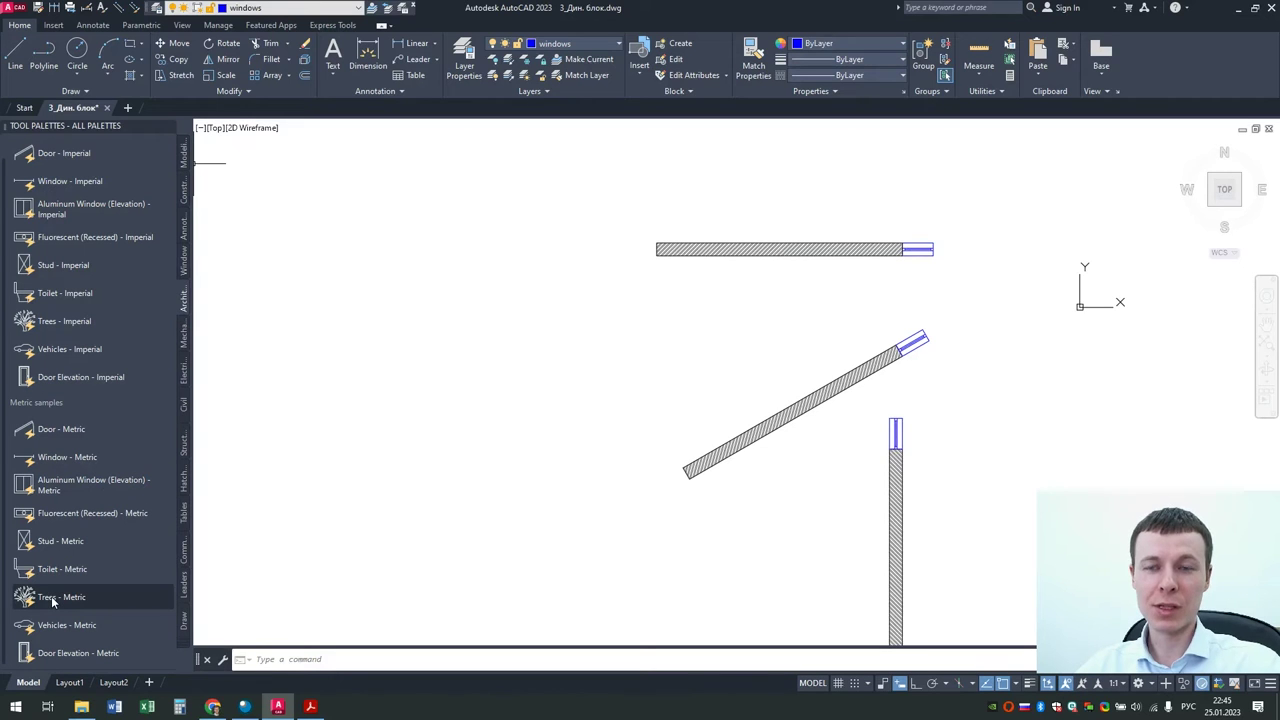
click(54, 600)
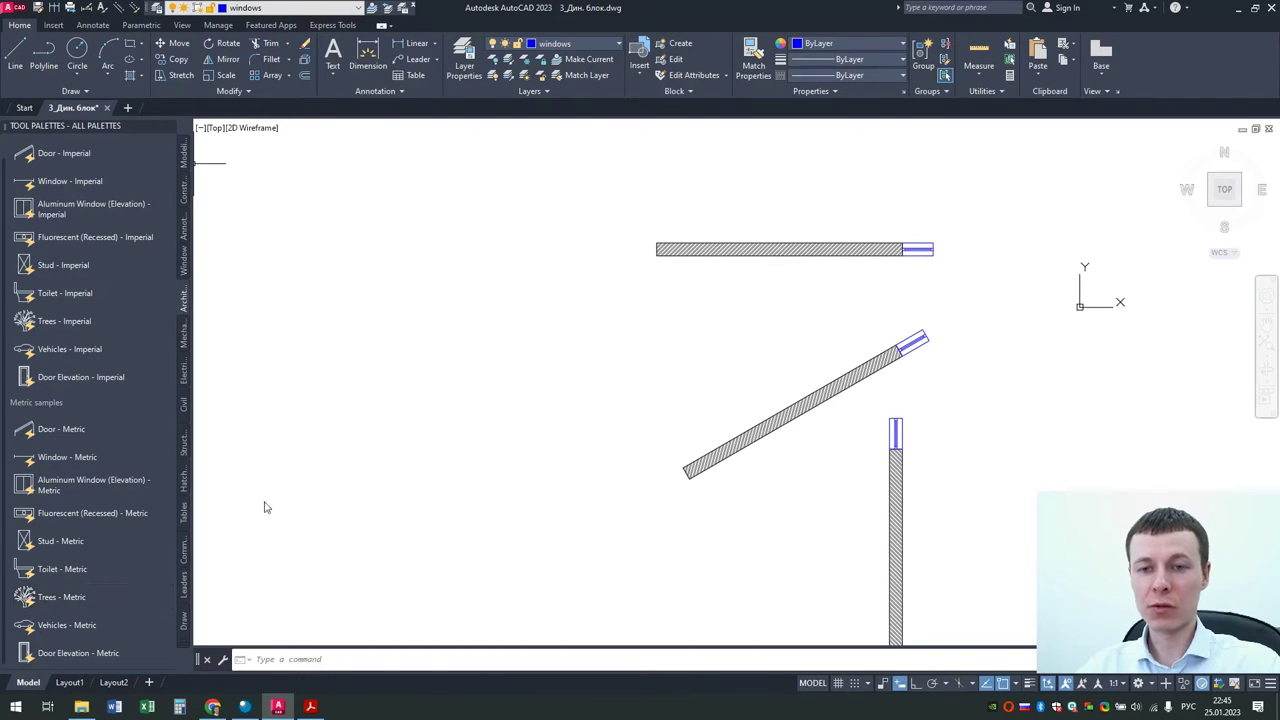
scroll(483, 370, up, 2)
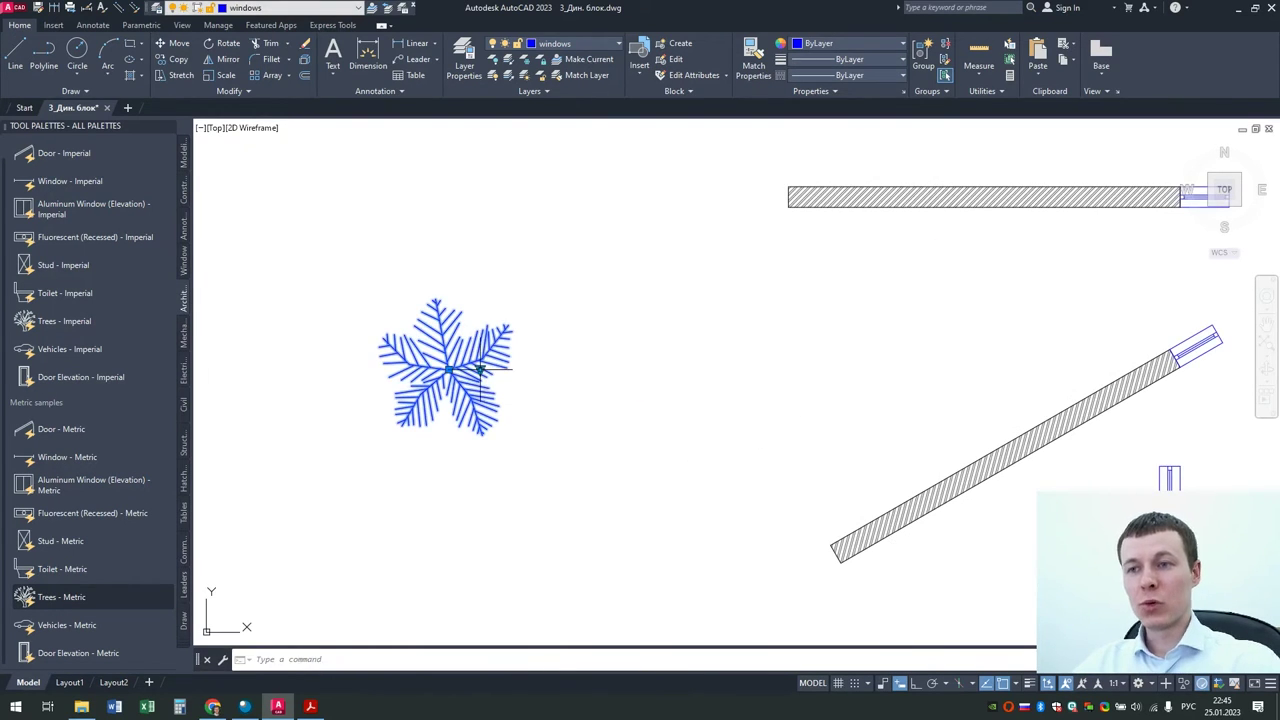
click(481, 370)
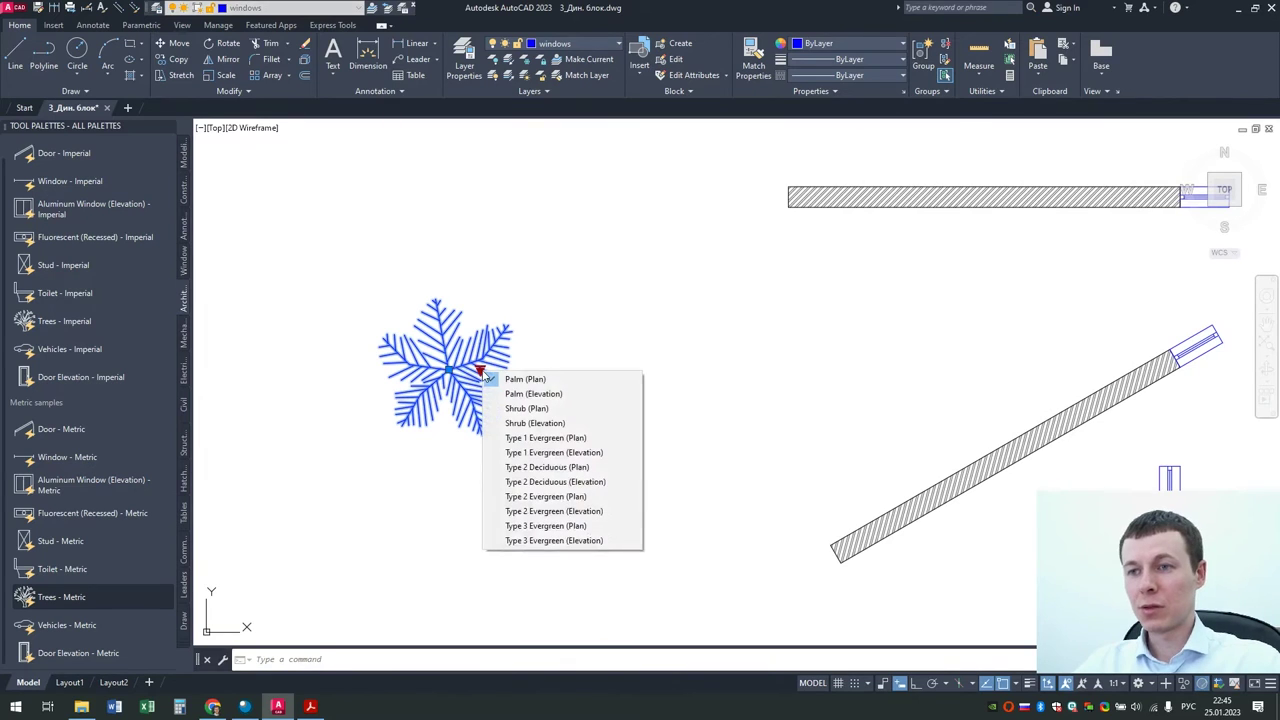
click(530, 394)
middle_drag(531, 283, 521, 361)
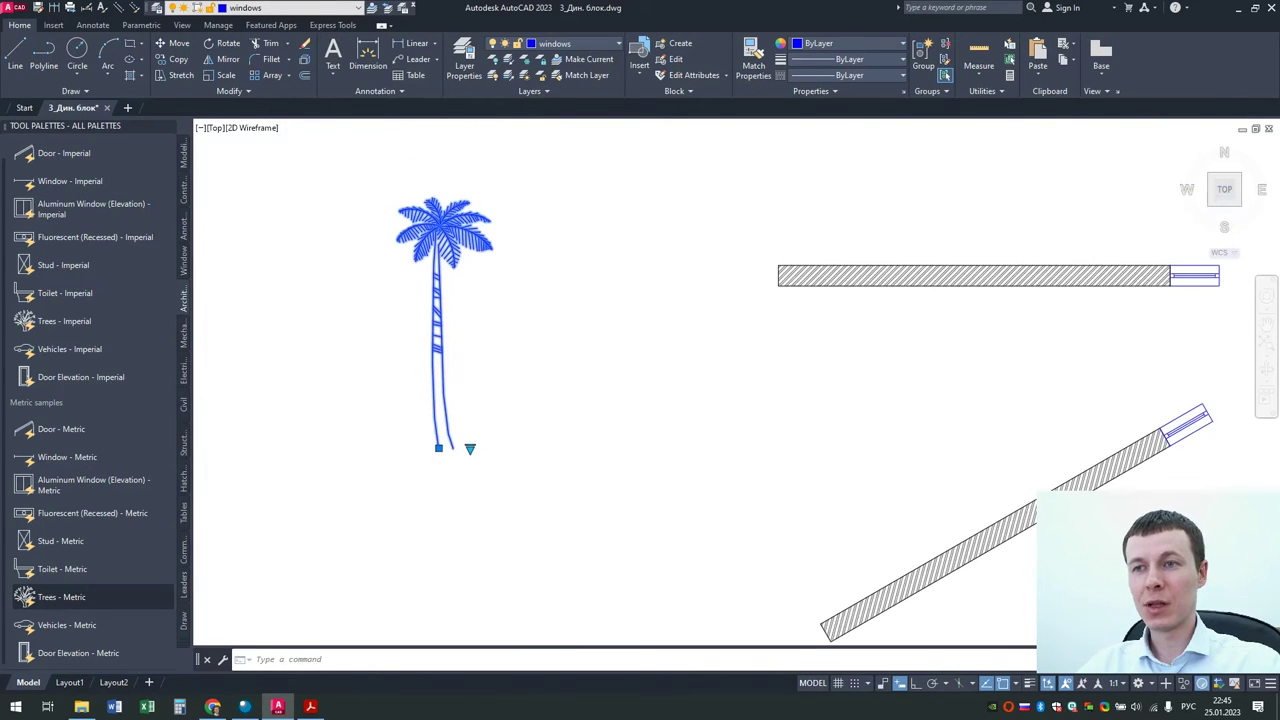
Step: Cycle the tree through evergreen plan and elevation views, ending on Type 2 Deciduous (Elevation)
click(470, 448)
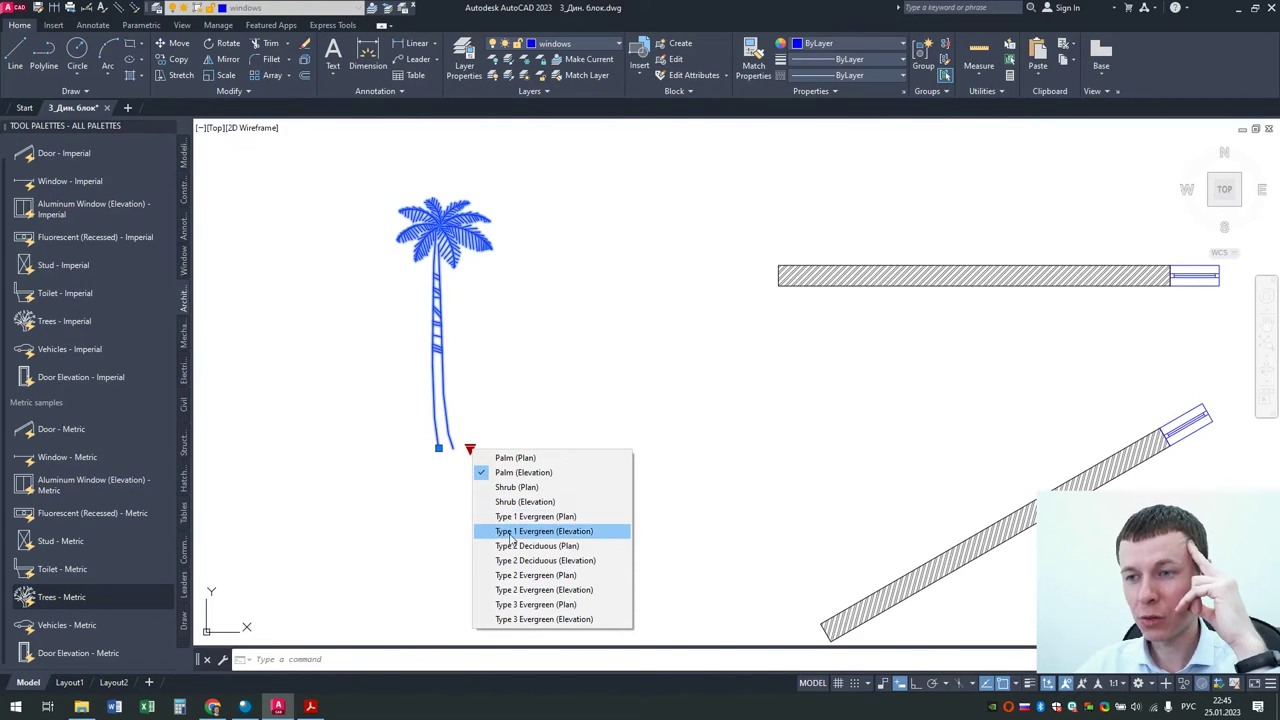
click(524, 604)
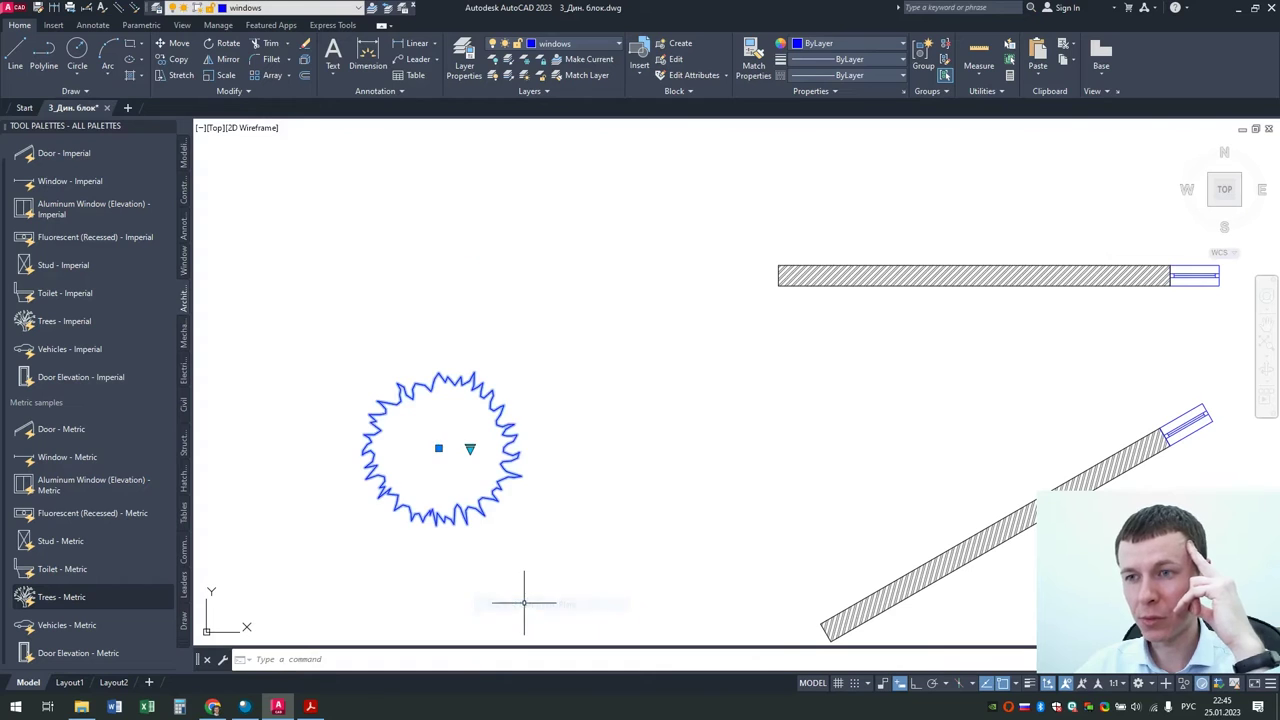
click(470, 448)
click(478, 612)
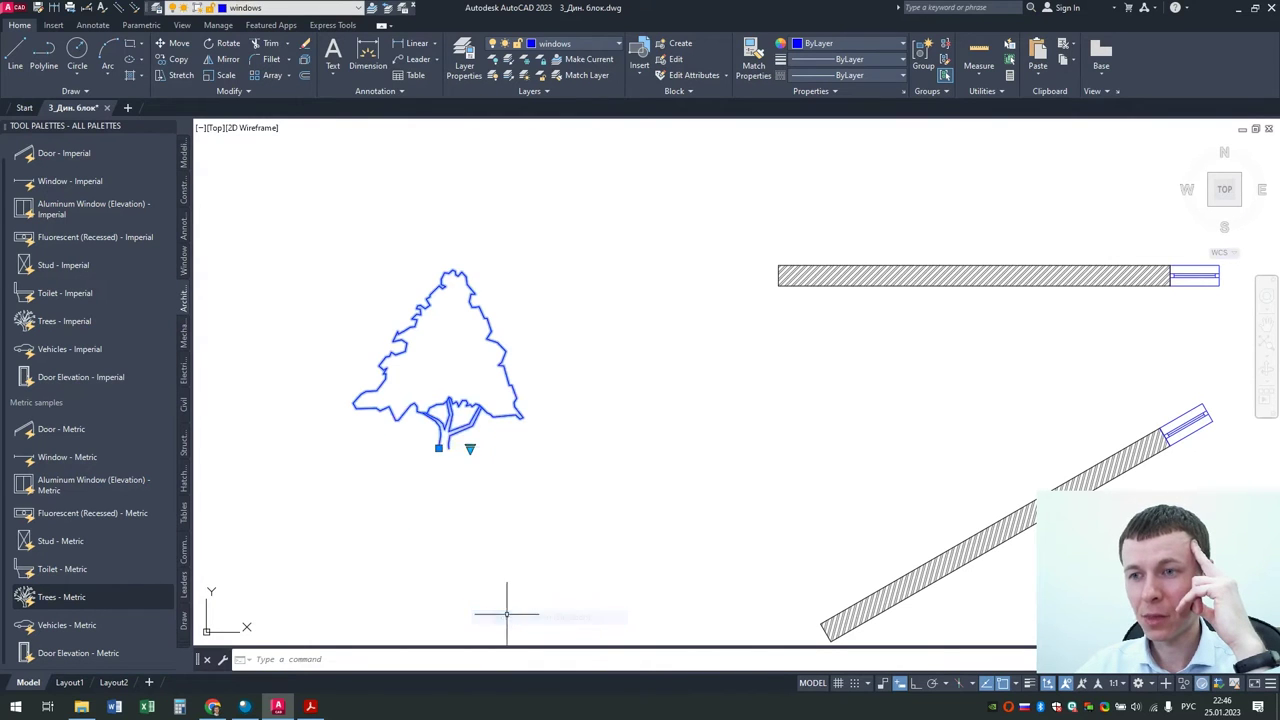
click(469, 449)
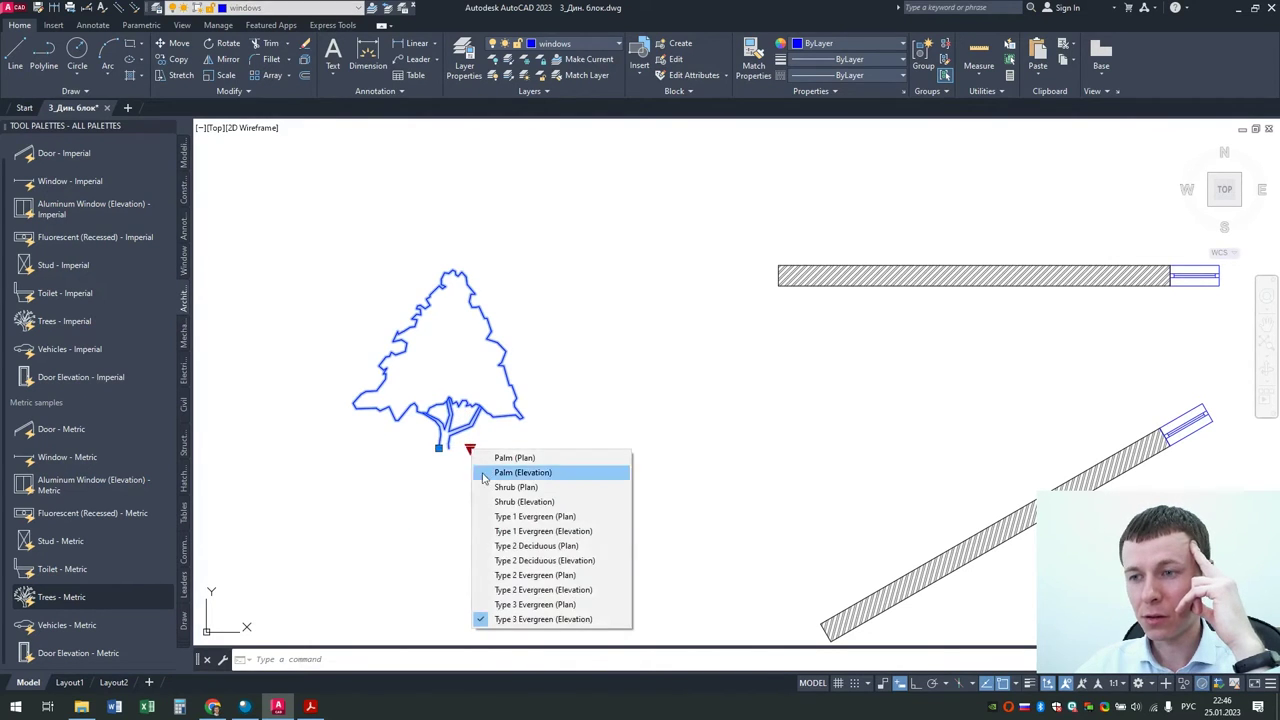
click(519, 589)
click(470, 449)
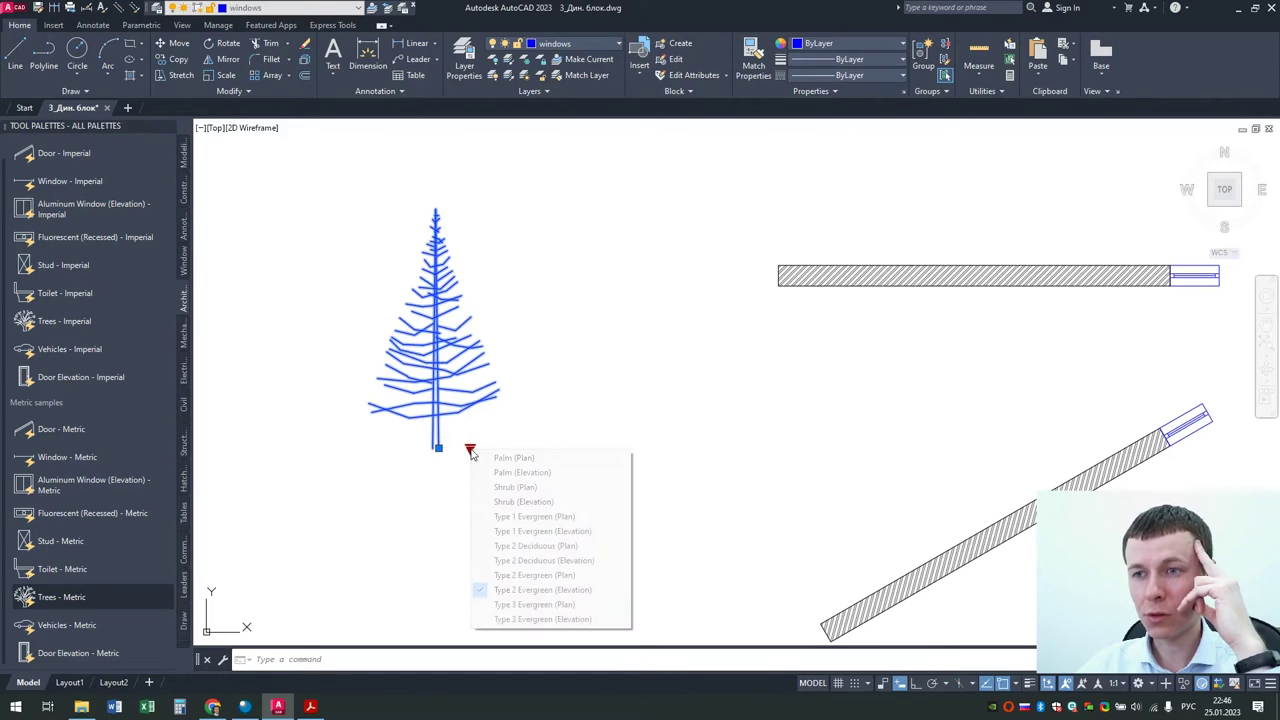
click(514, 575)
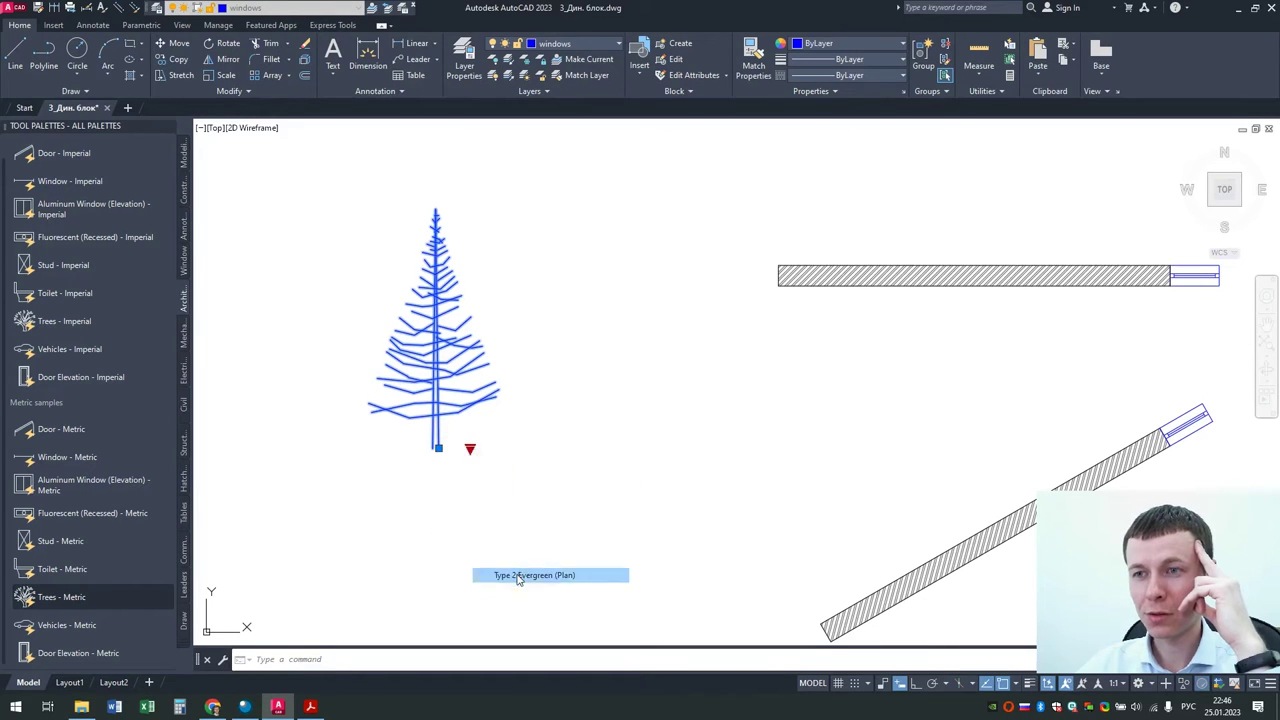
click(470, 449)
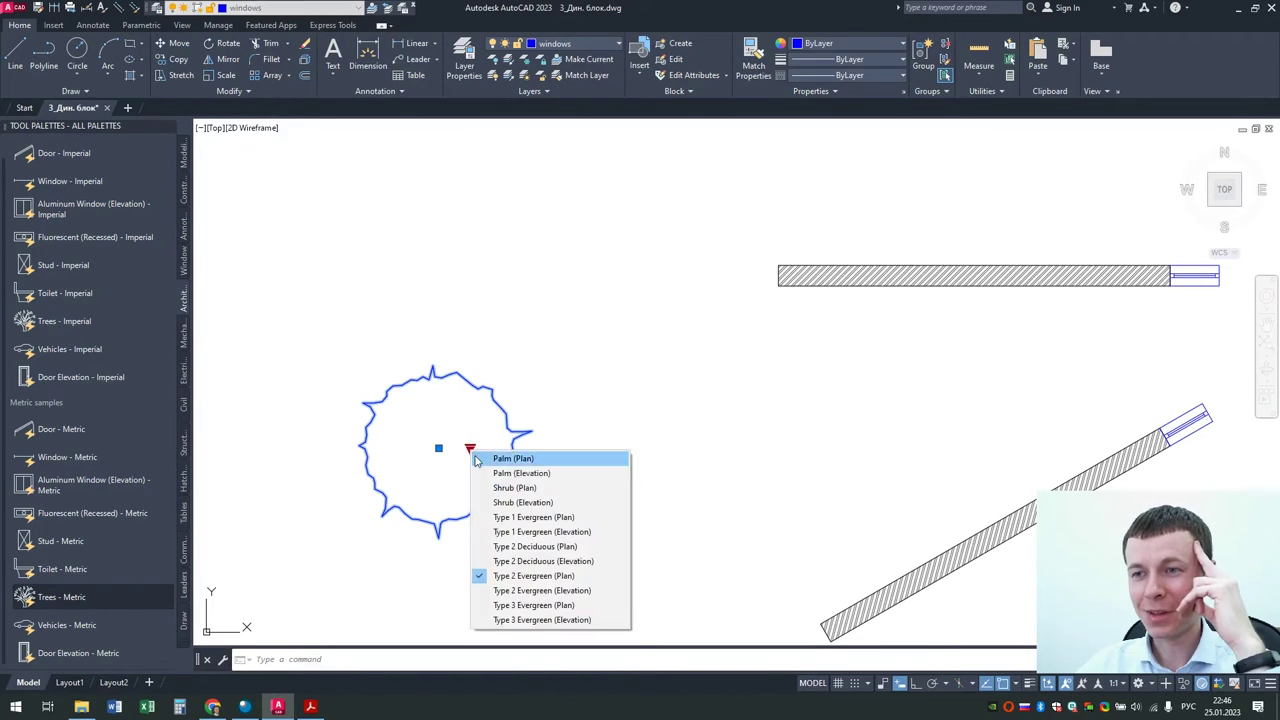
click(526, 560)
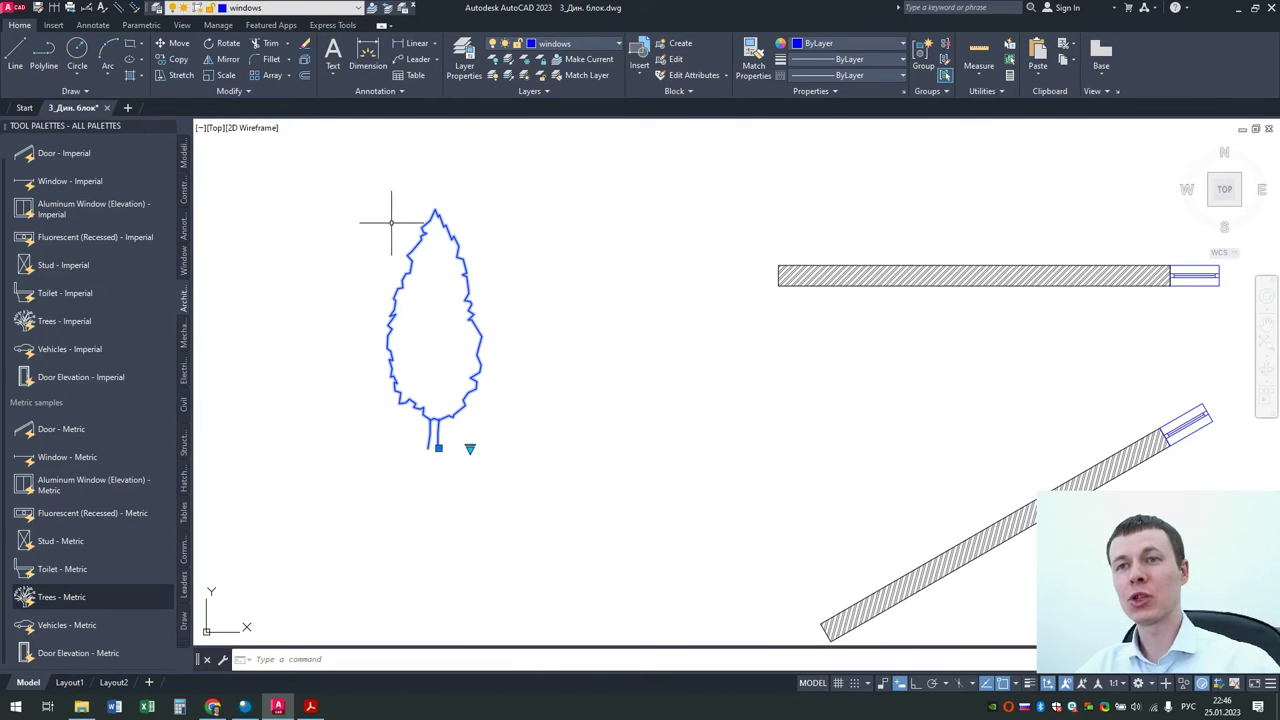
click(226, 75)
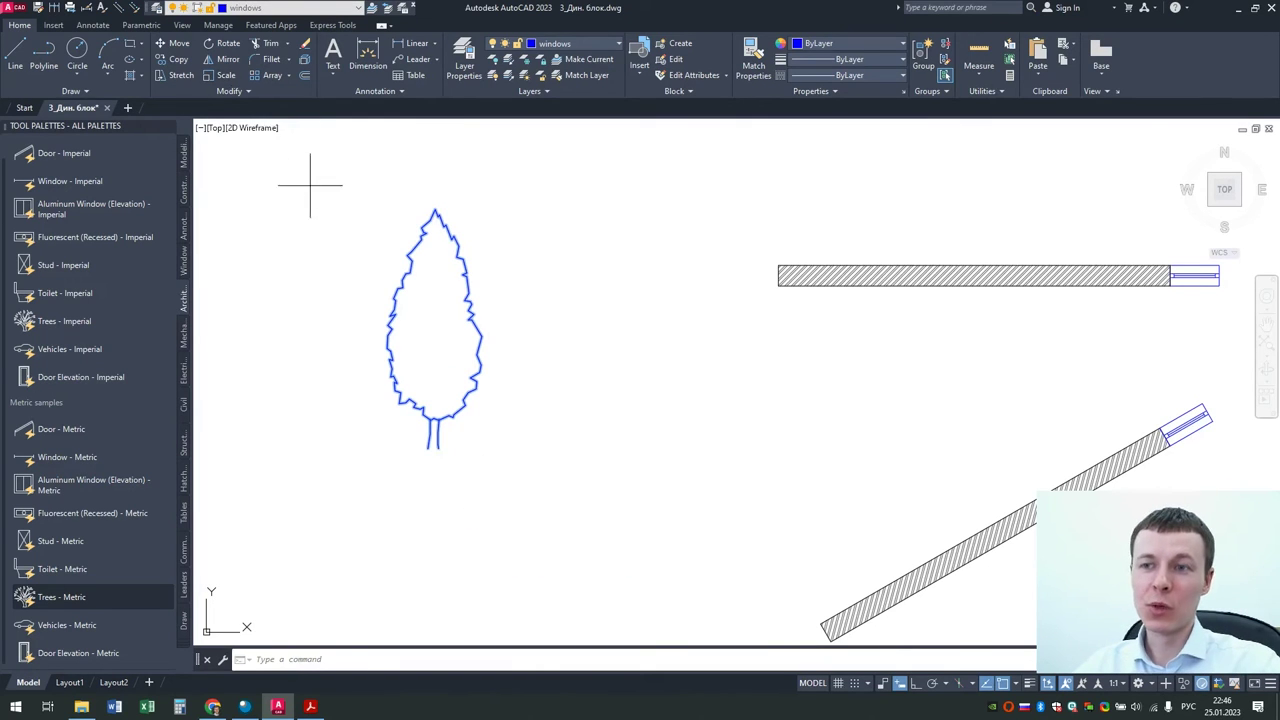
Step: Scale the tree by 1.5 about its trunk base, then zoom out
click(428, 447)
text(1)
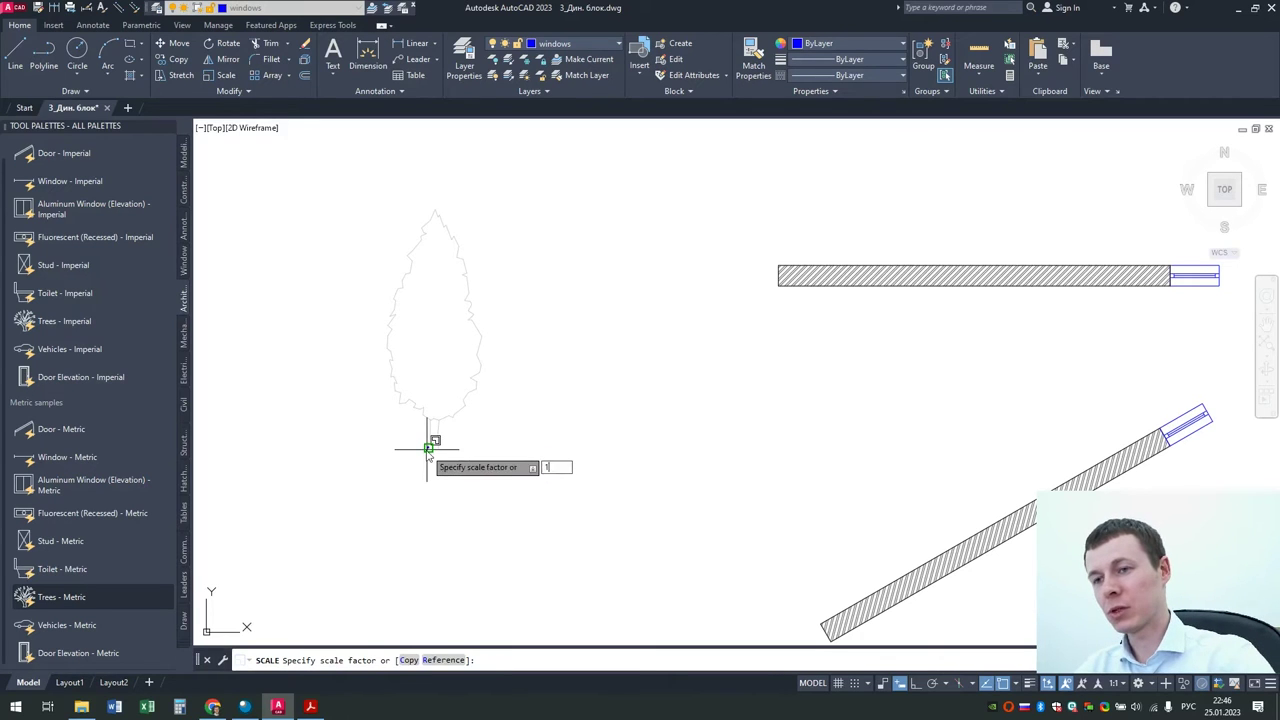
text(.5)
key(Return)
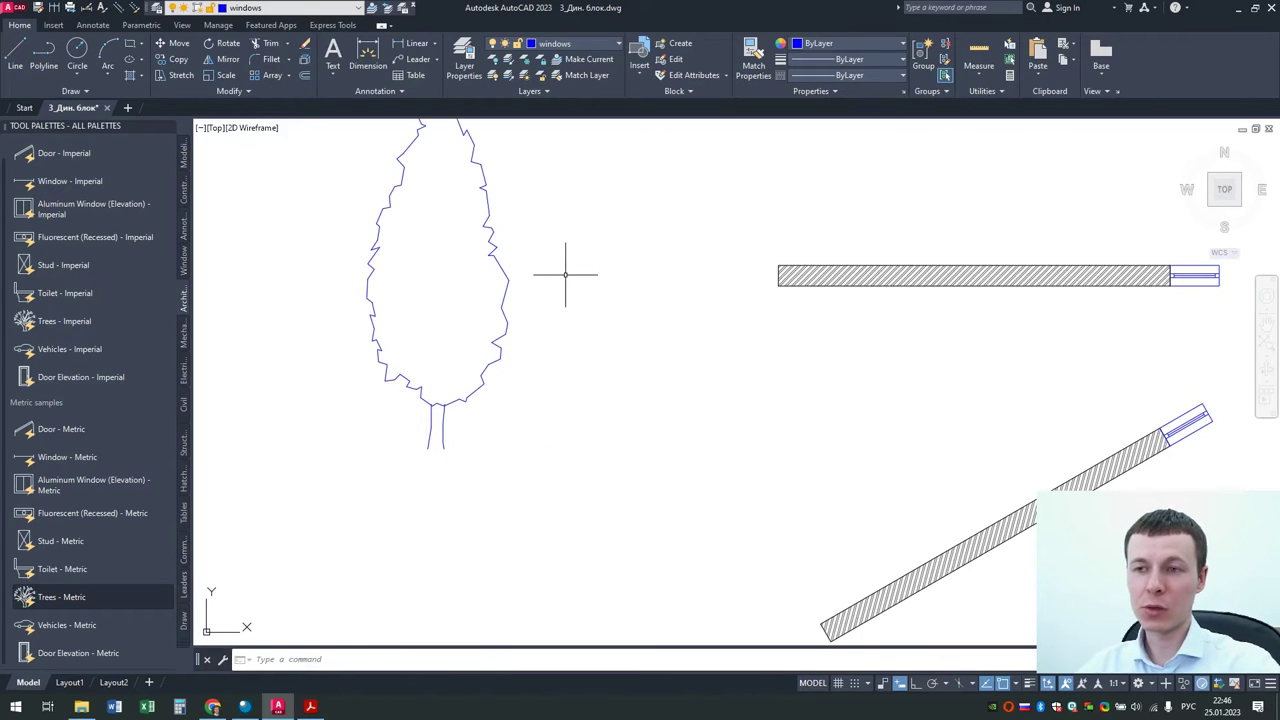
click(527, 292)
key(Escape)
scroll(574, 348, down, 2)
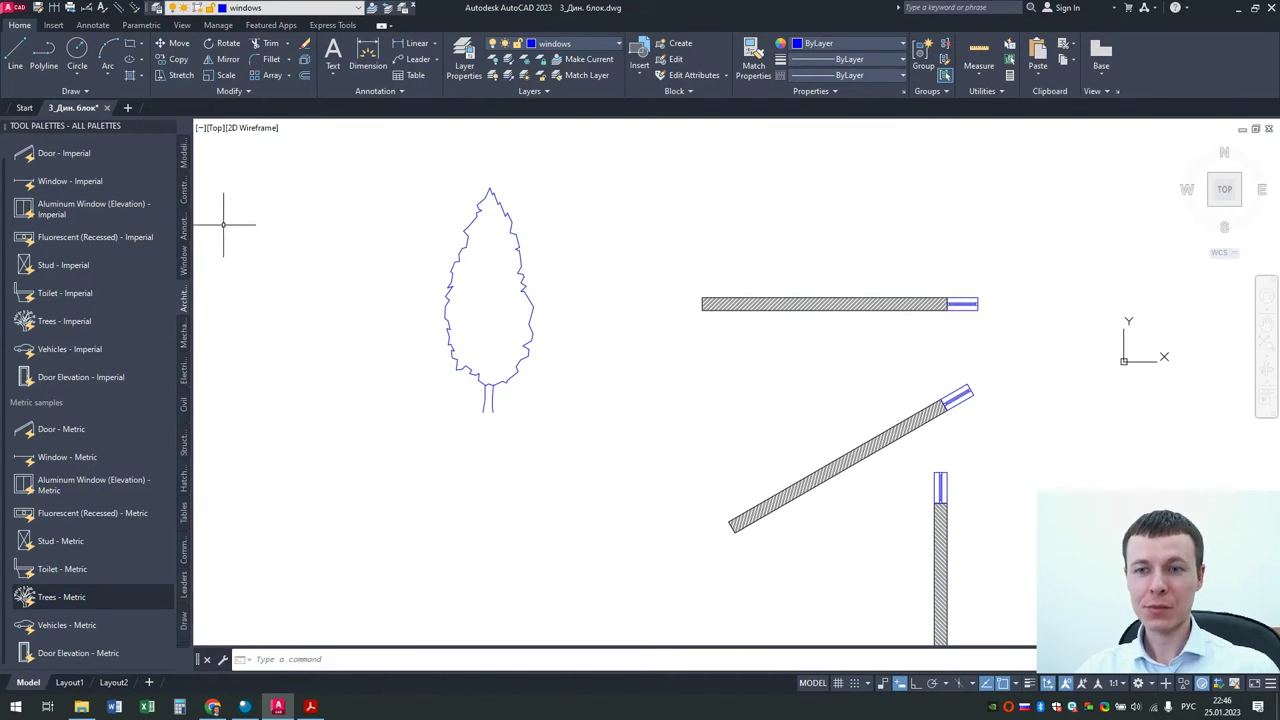
scroll(805, 484, down, 2)
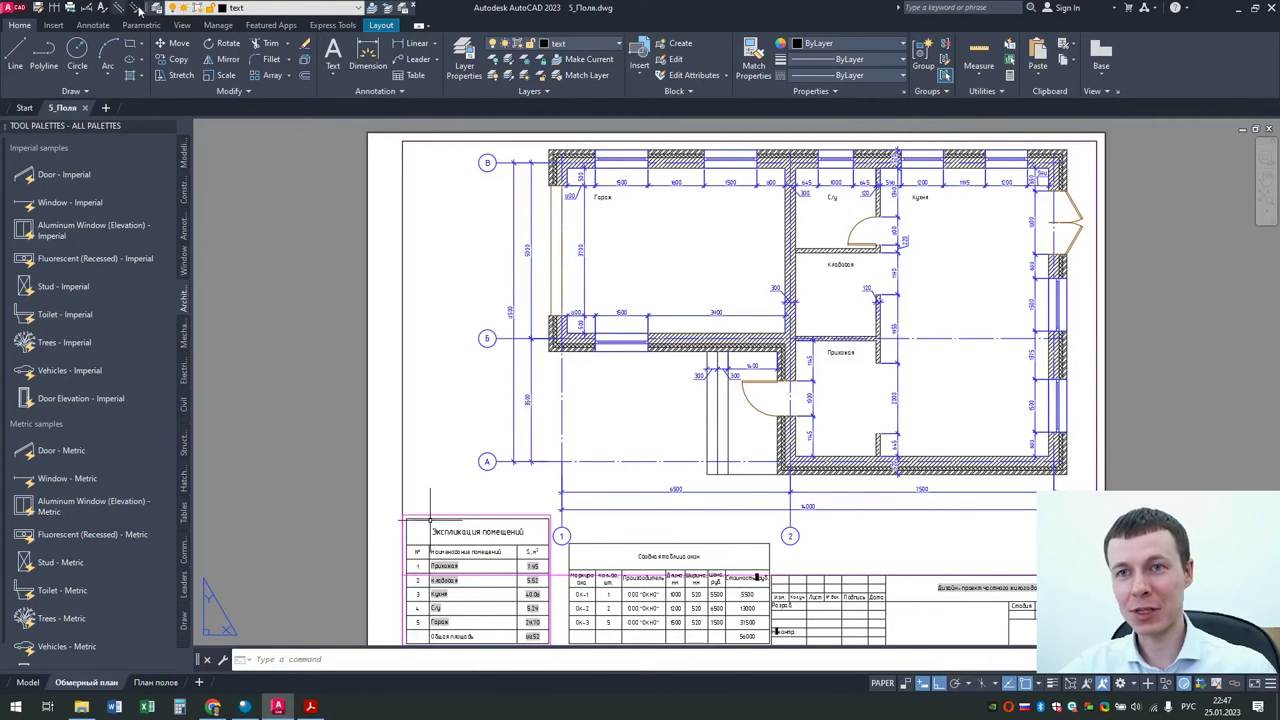
Step: Close Tool Palettes and pan over the plan's rooms and the room and window tables
key(ctrl+3)
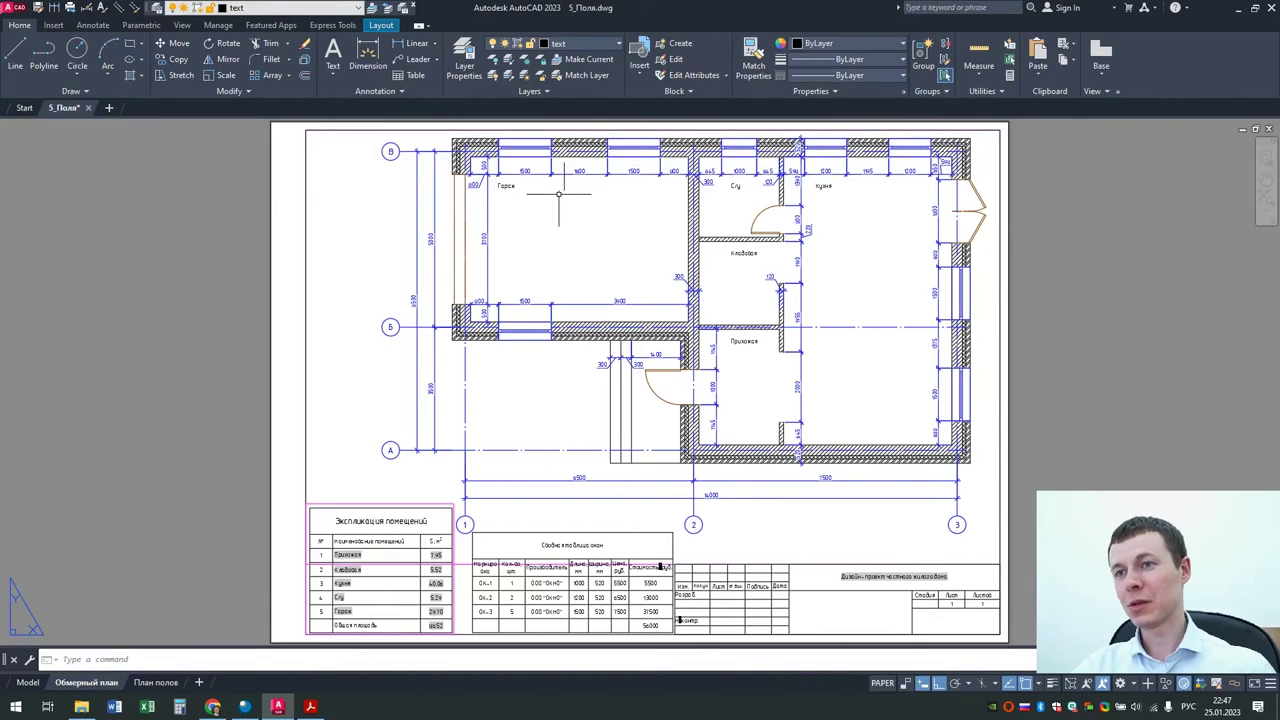
scroll(510, 183, up, 2)
middle_drag(555, 190, 353, 203)
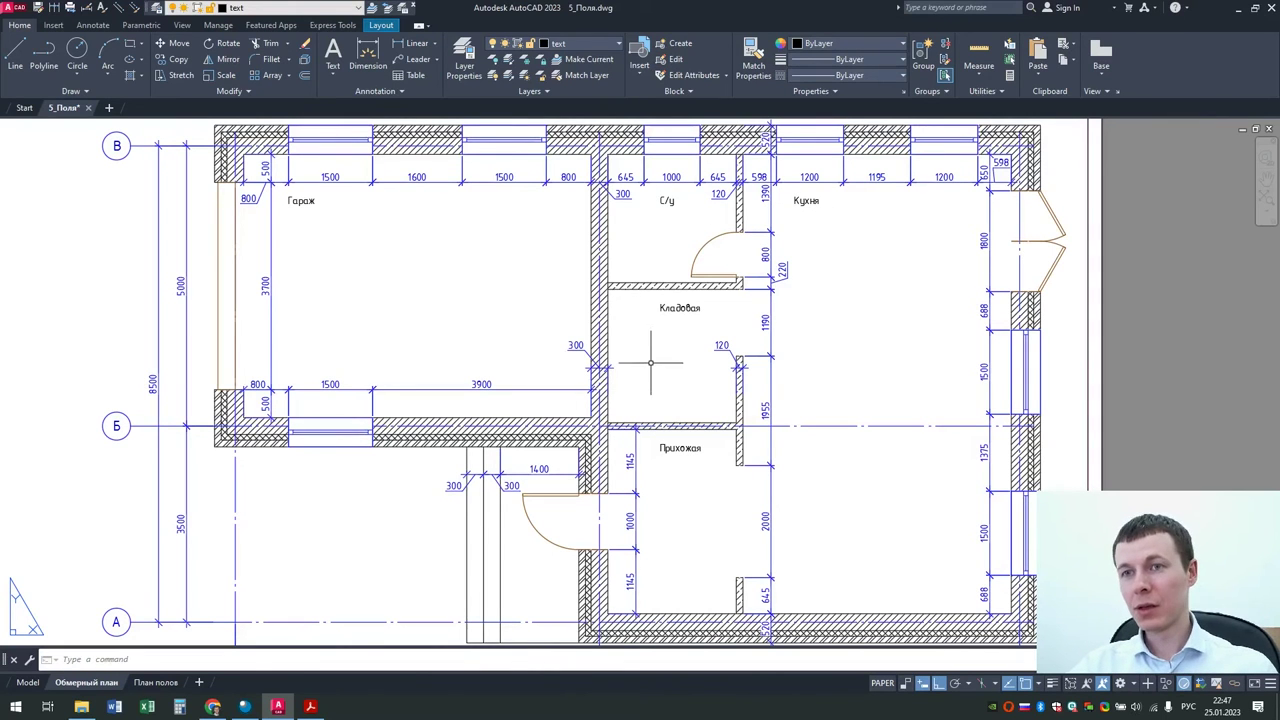
scroll(652, 406, down, 2)
middle_drag(652, 406, 714, 309)
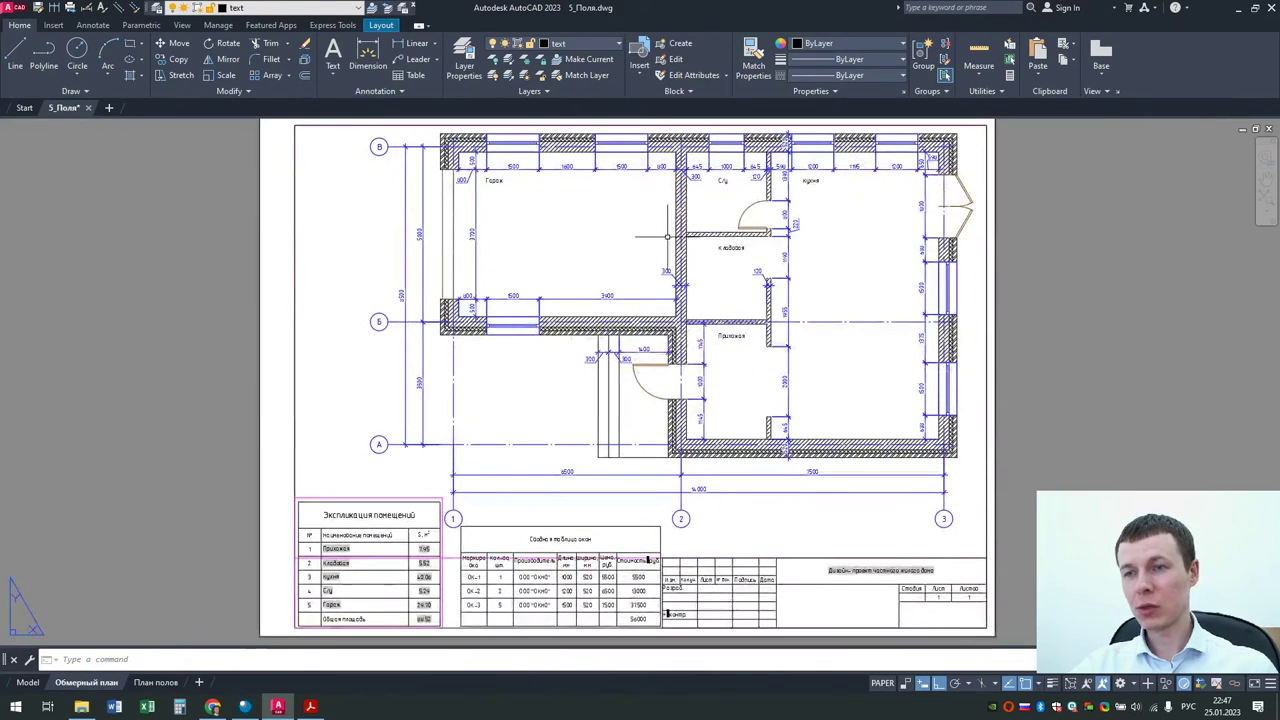
scroll(335, 566, up, 2)
middle_drag(398, 476, 398, 385)
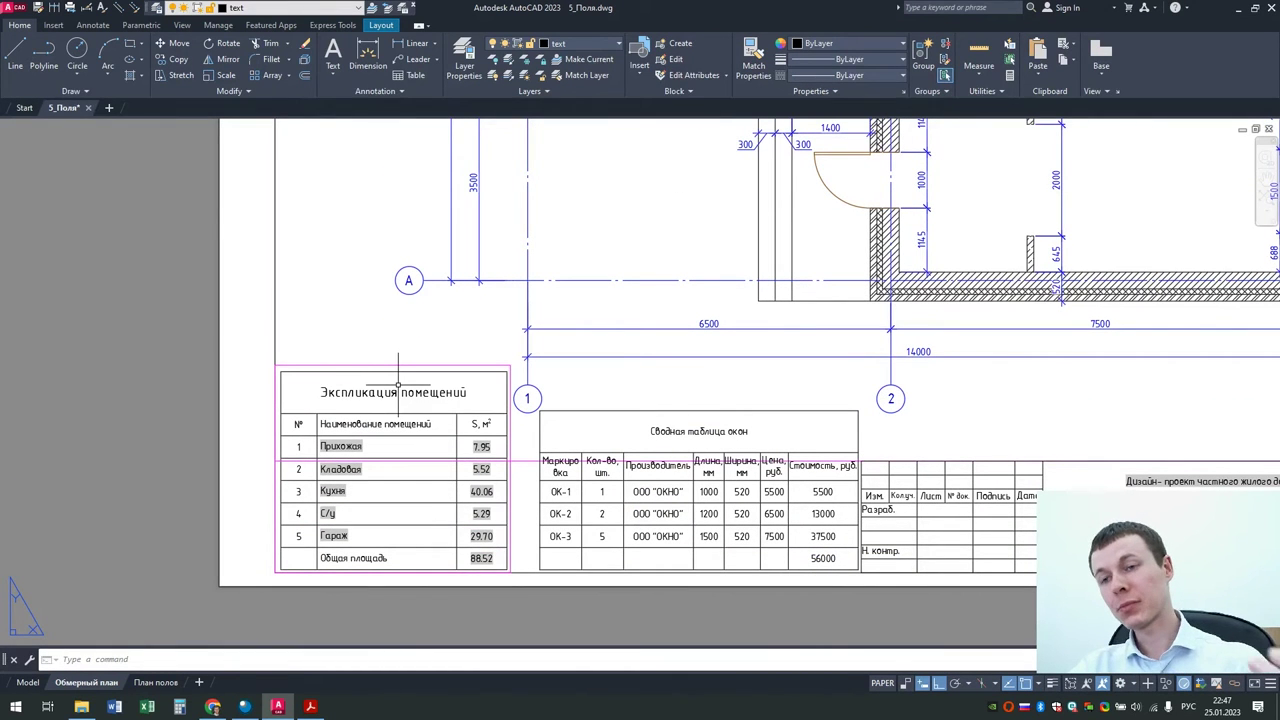
middle_drag(800, 319, 603, 566)
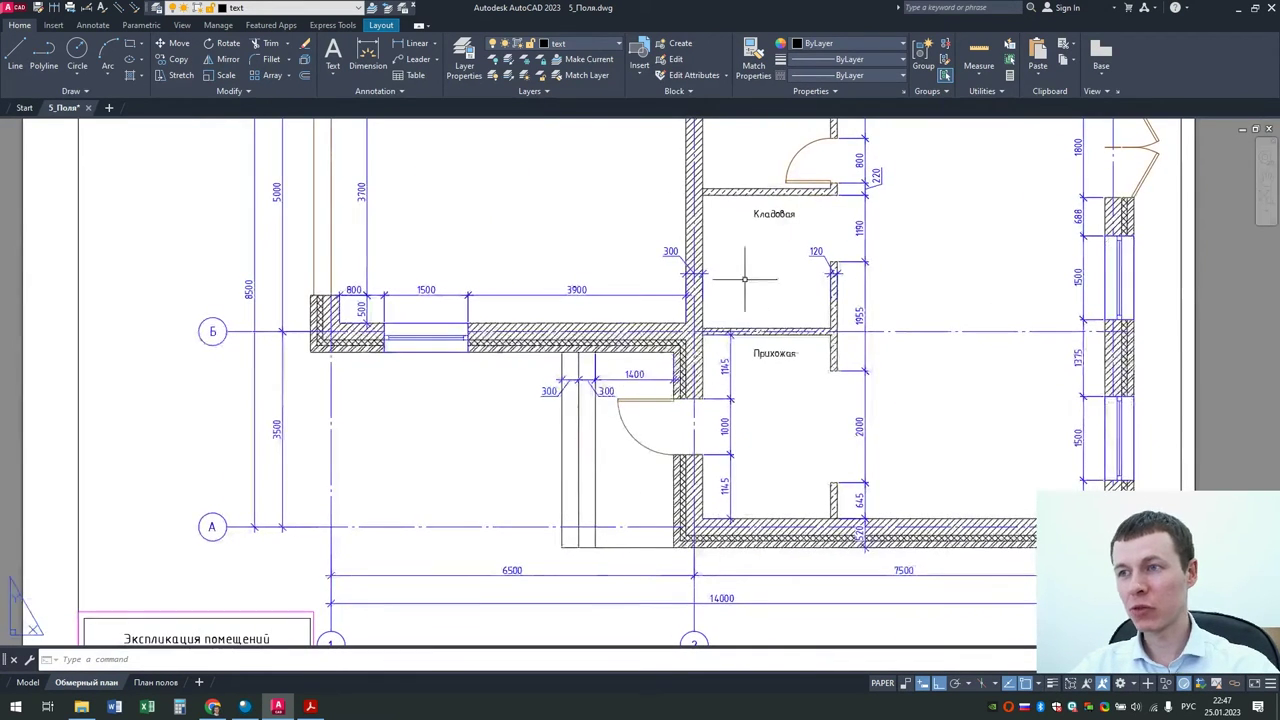
double_click(762, 214)
Step: Rename the Кладовая room label on the plan to Мастерская
double_click(770, 214)
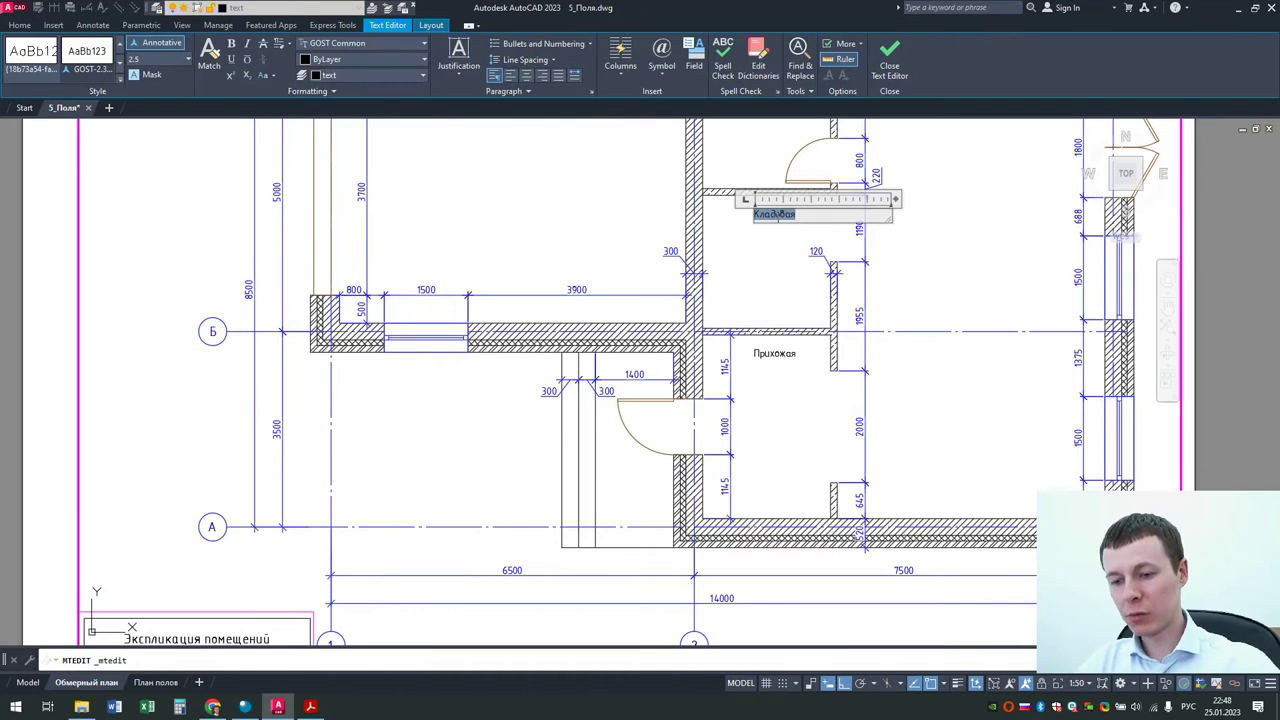
text(Мастерска)
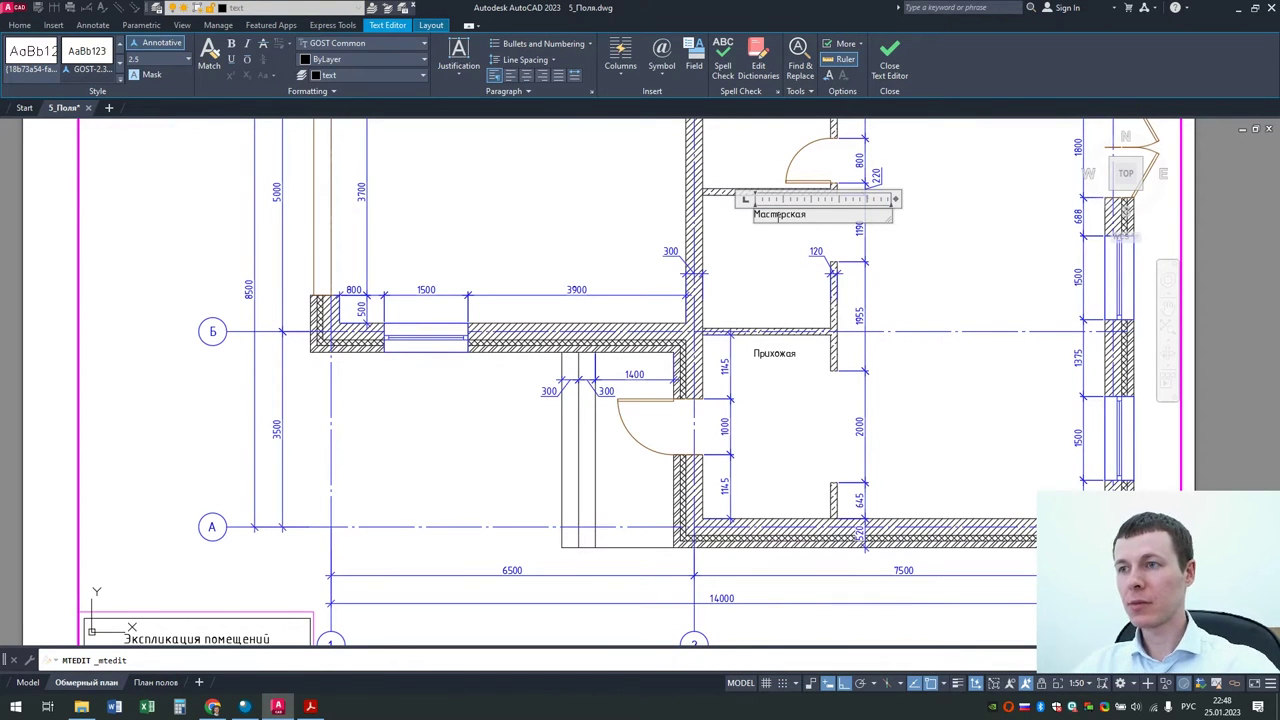
text(я)
click(774, 287)
middle_drag(506, 429, 877, 222)
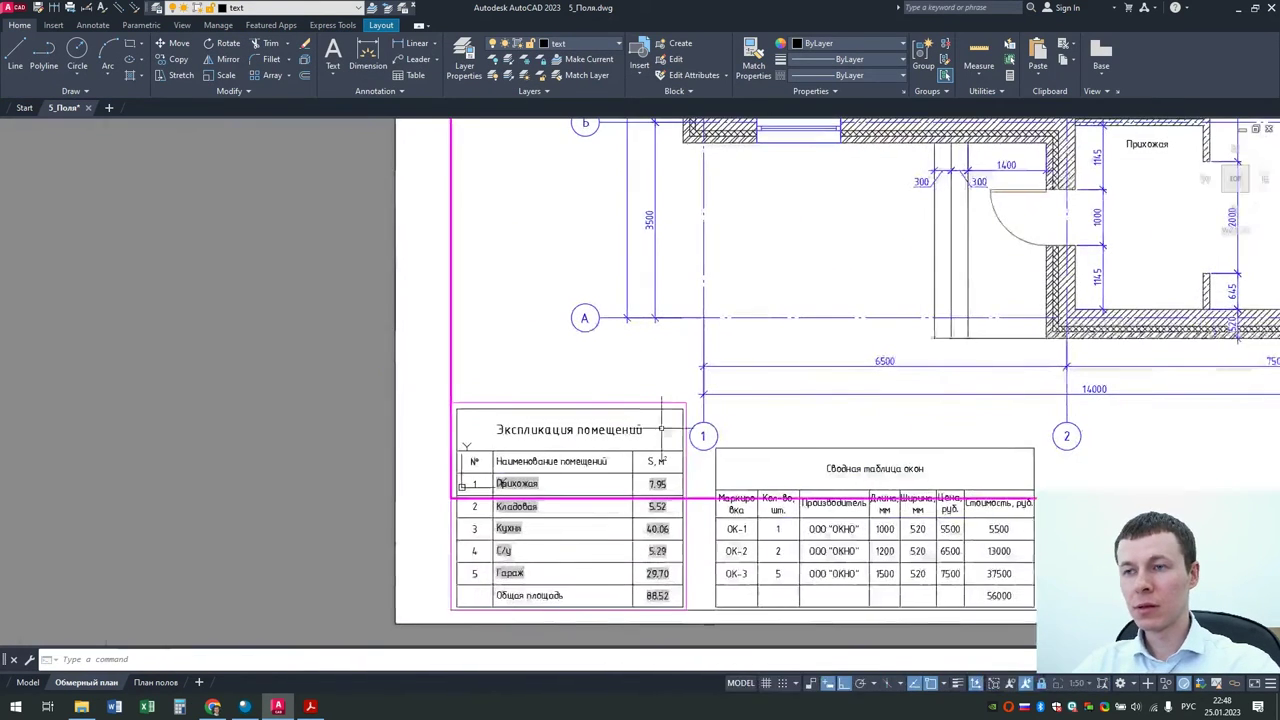
middle_drag(617, 521, 617, 432)
scroll(617, 432, up, 2)
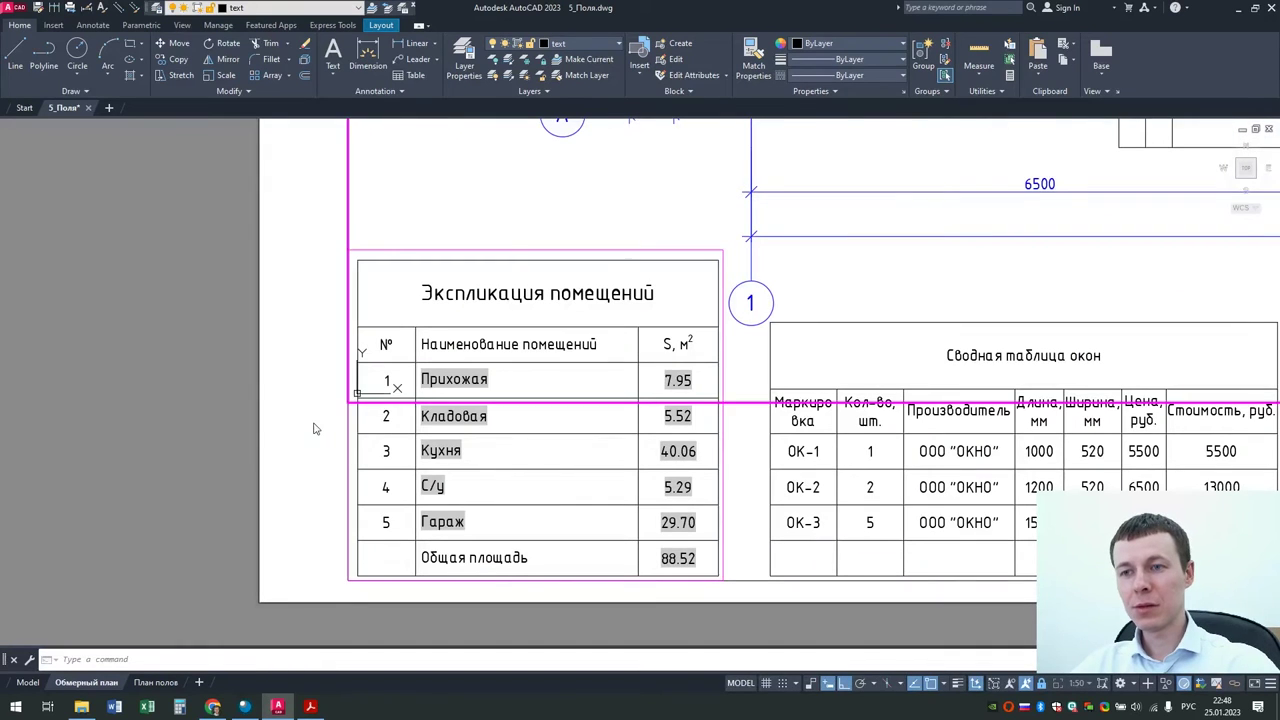
Step: Enter the plan viewport and REGEN so the room table shows Мастерская
double_click(701, 425)
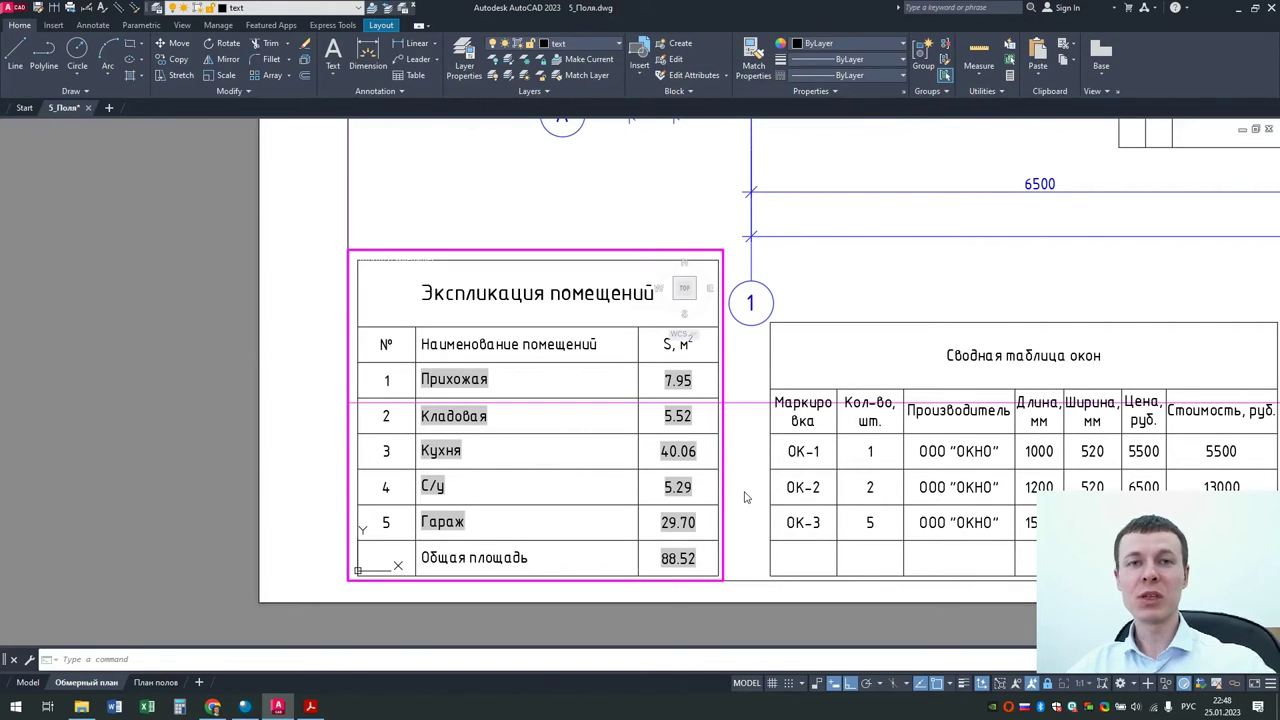
text(R)
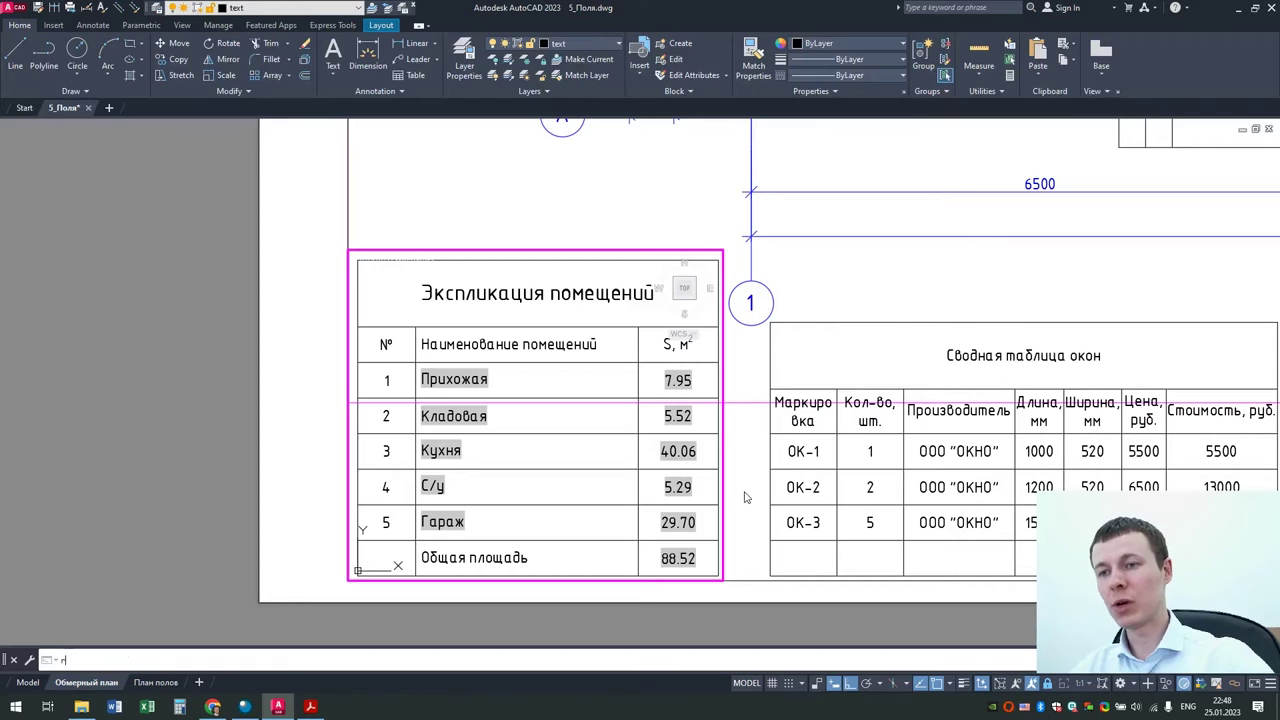
text(E)
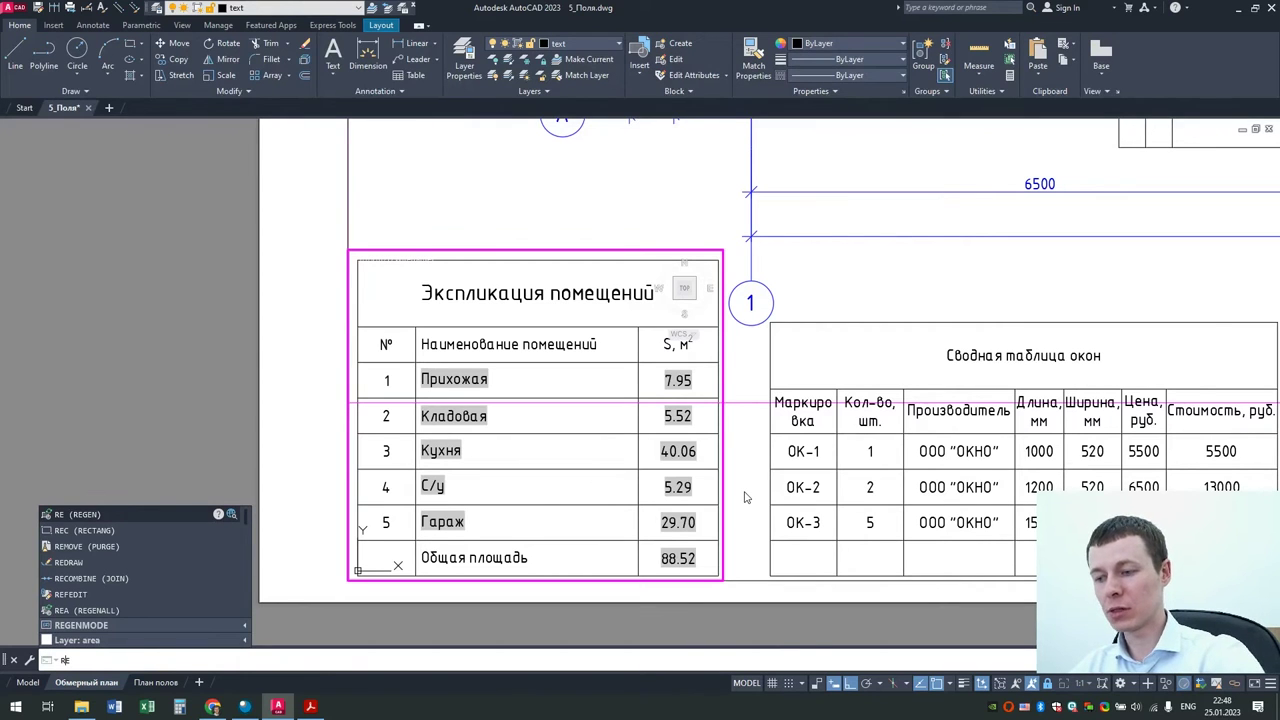
key(Return)
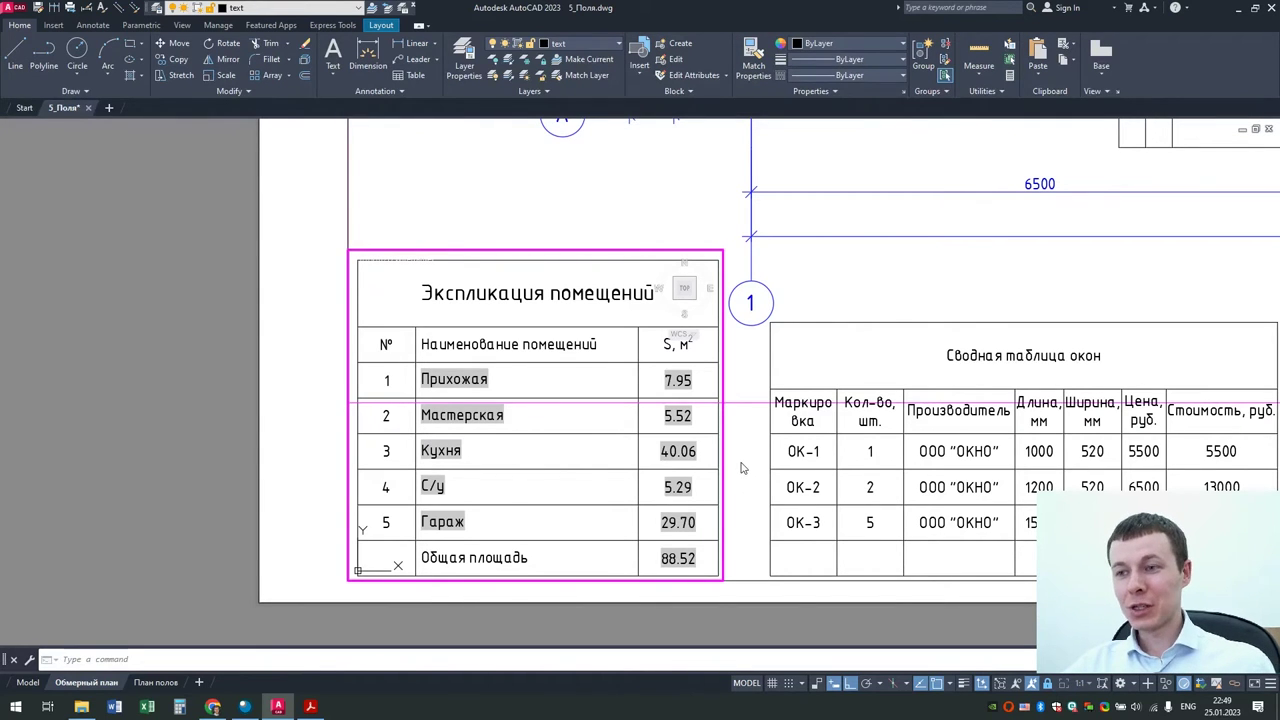
scroll(742, 464, down, 2)
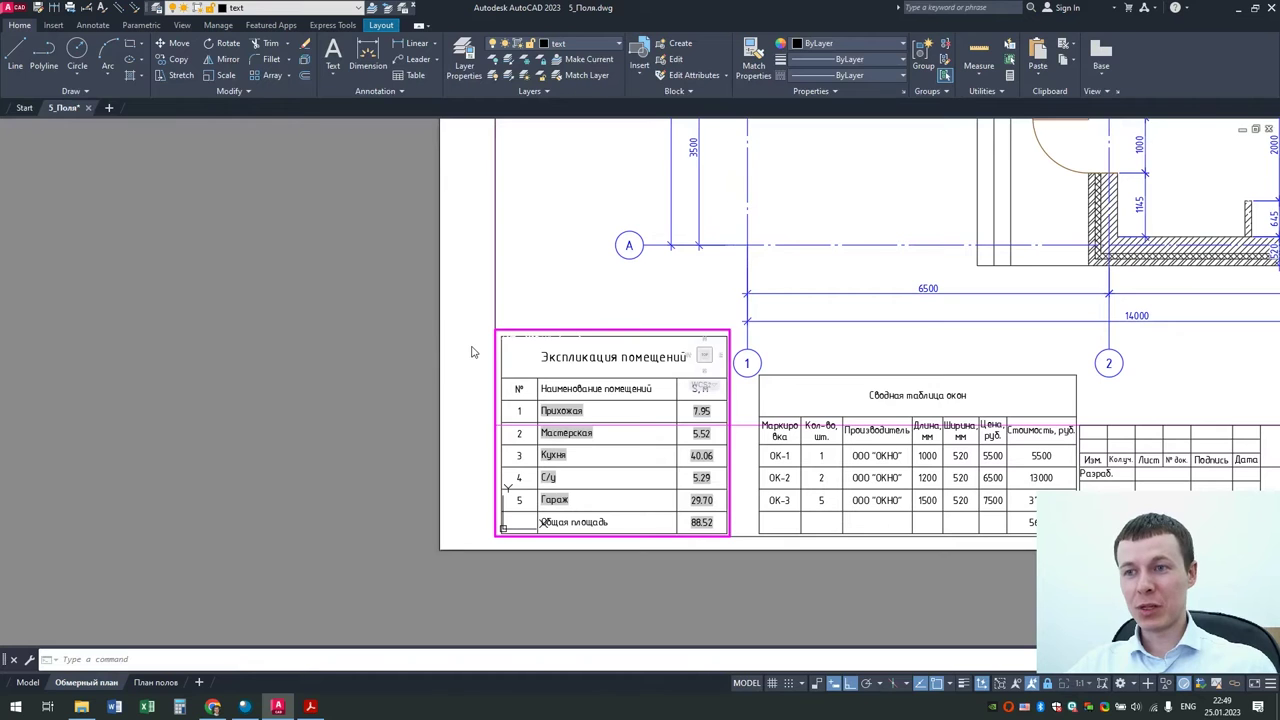
scroll(644, 505, up, 2)
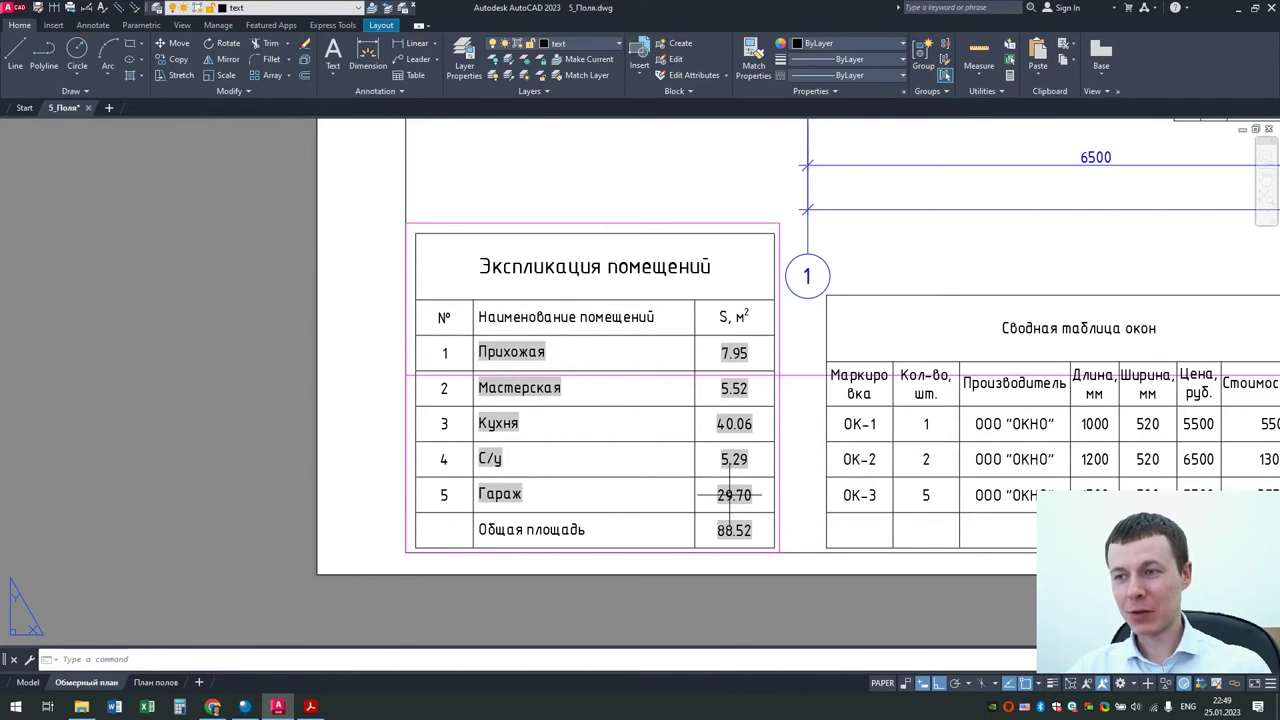
Step: In the plan viewport, stretch the garage's left walls 1000 to the left using a crossing window
scroll(760, 482, down, 2)
mouse_move(811, 379)
middle_down()
mouse_move(686, 457)
mouse_move(617, 391)
middle_up()
scroll(677, 477, down, 3)
scroll(677, 477, up, 2)
click(629, 393)
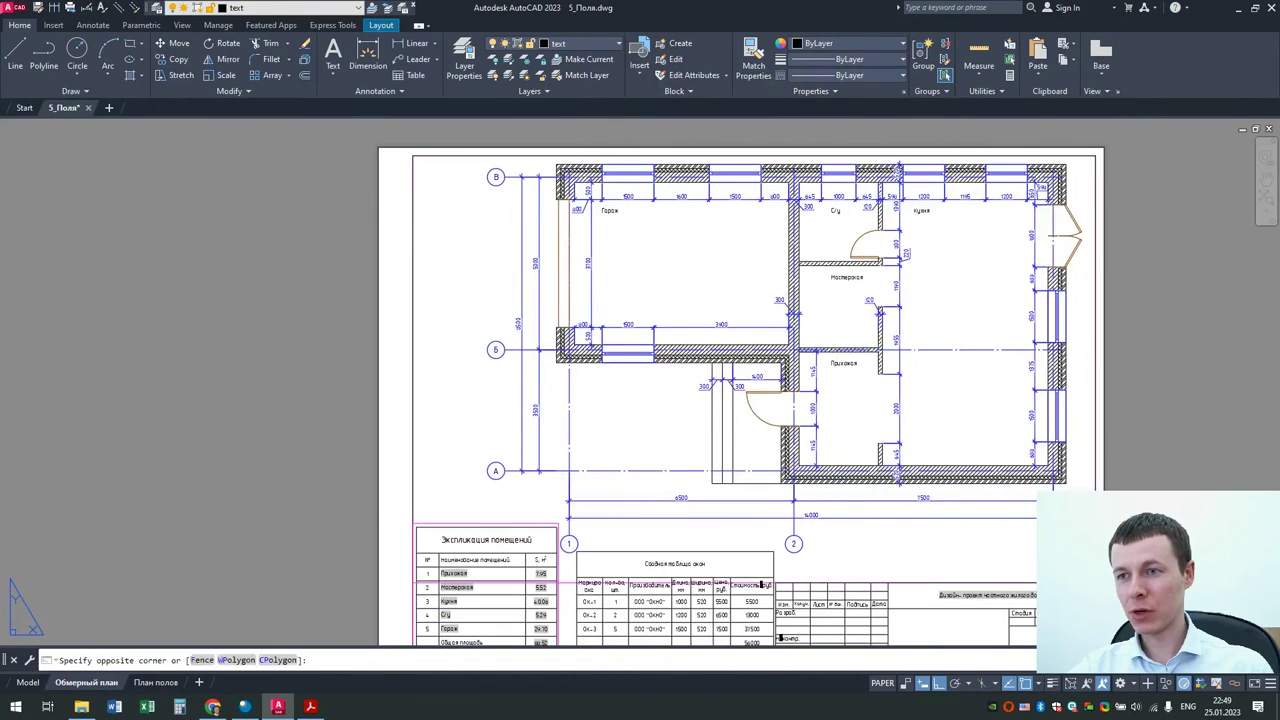
double_click(629, 393)
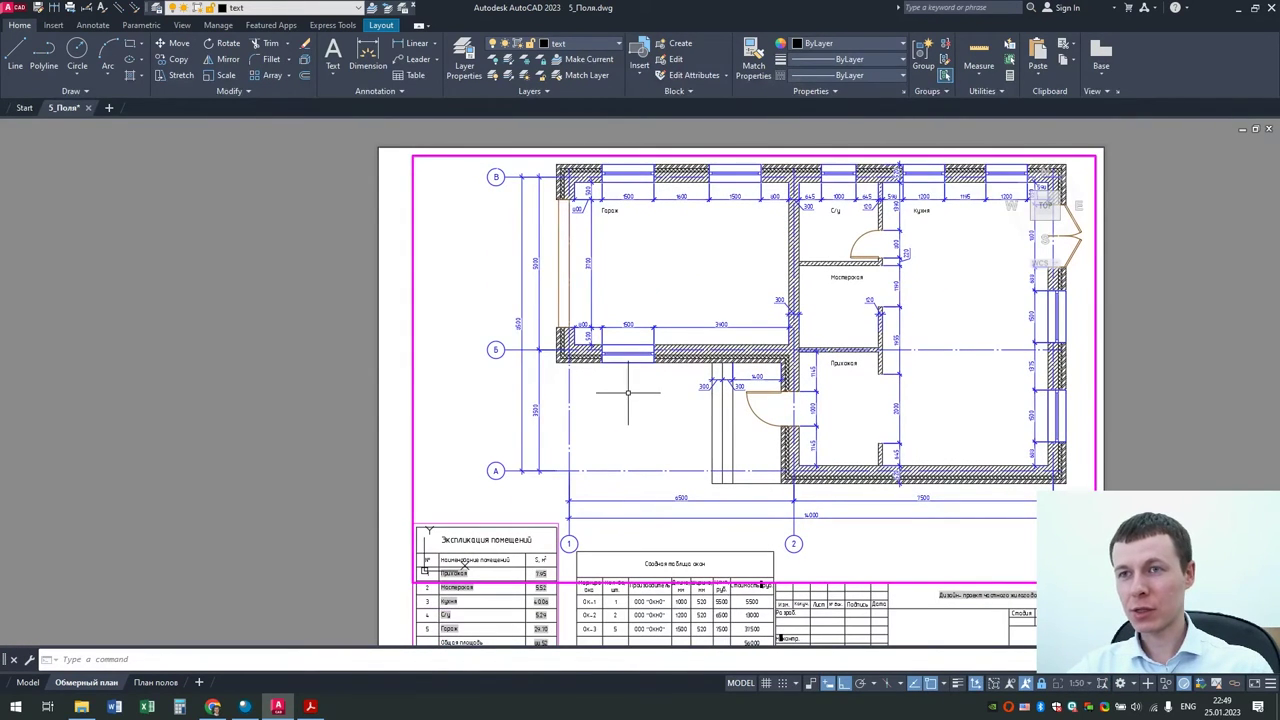
click(185, 74)
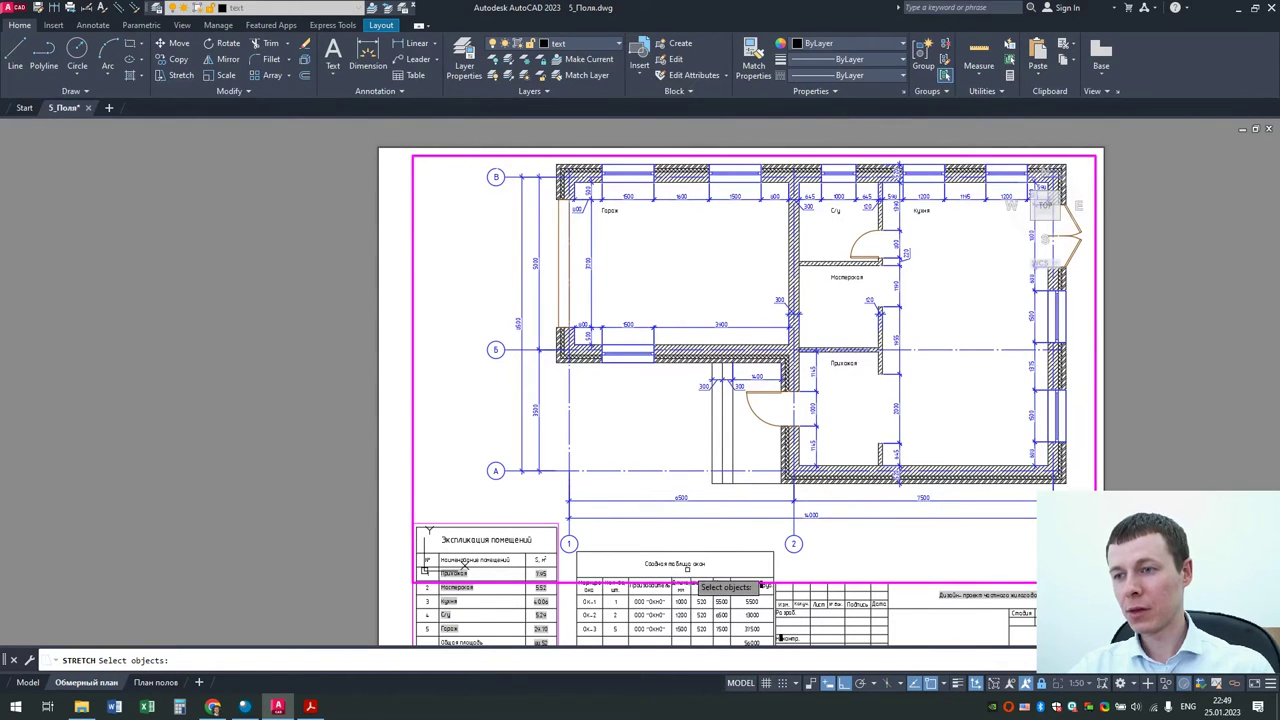
click(688, 568)
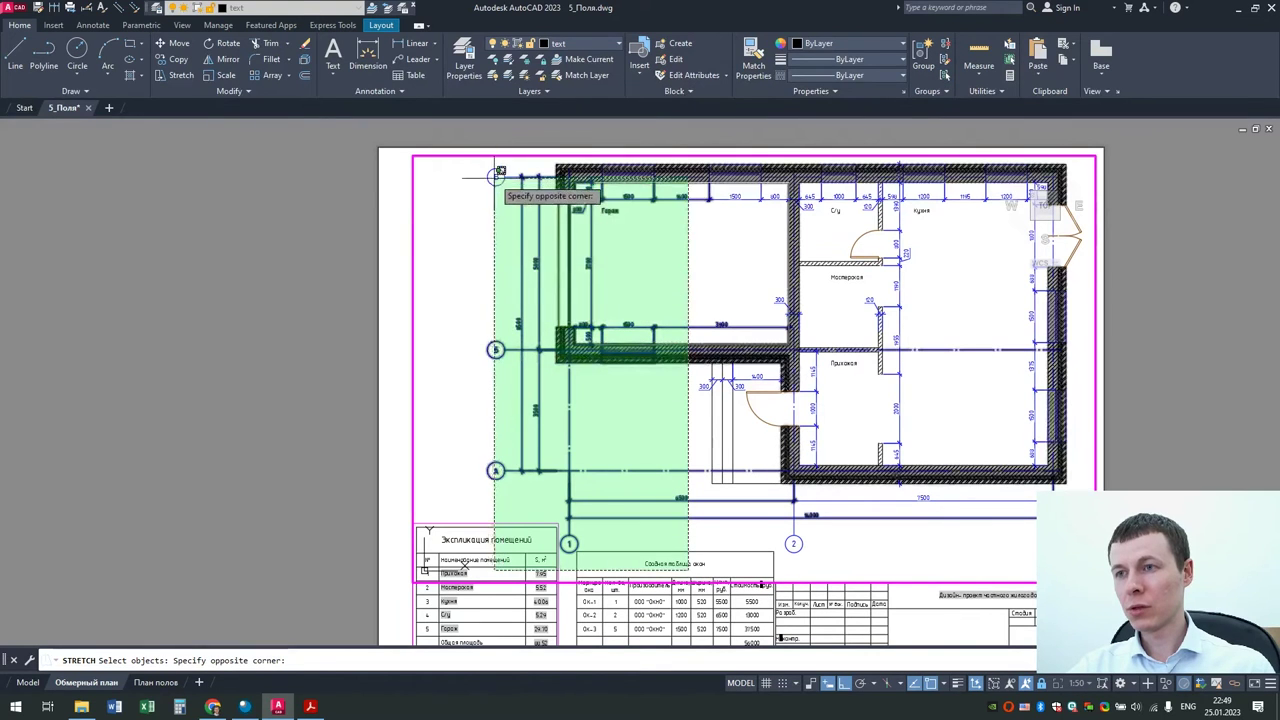
click(488, 160)
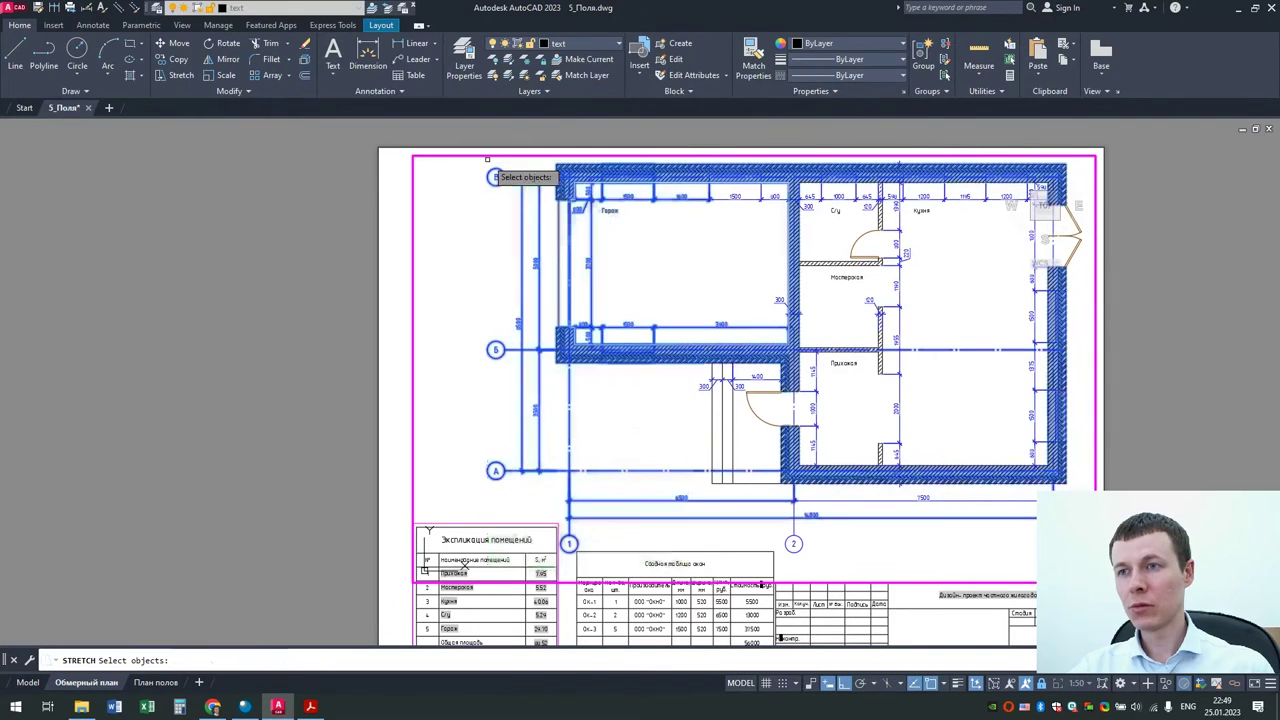
key(Return)
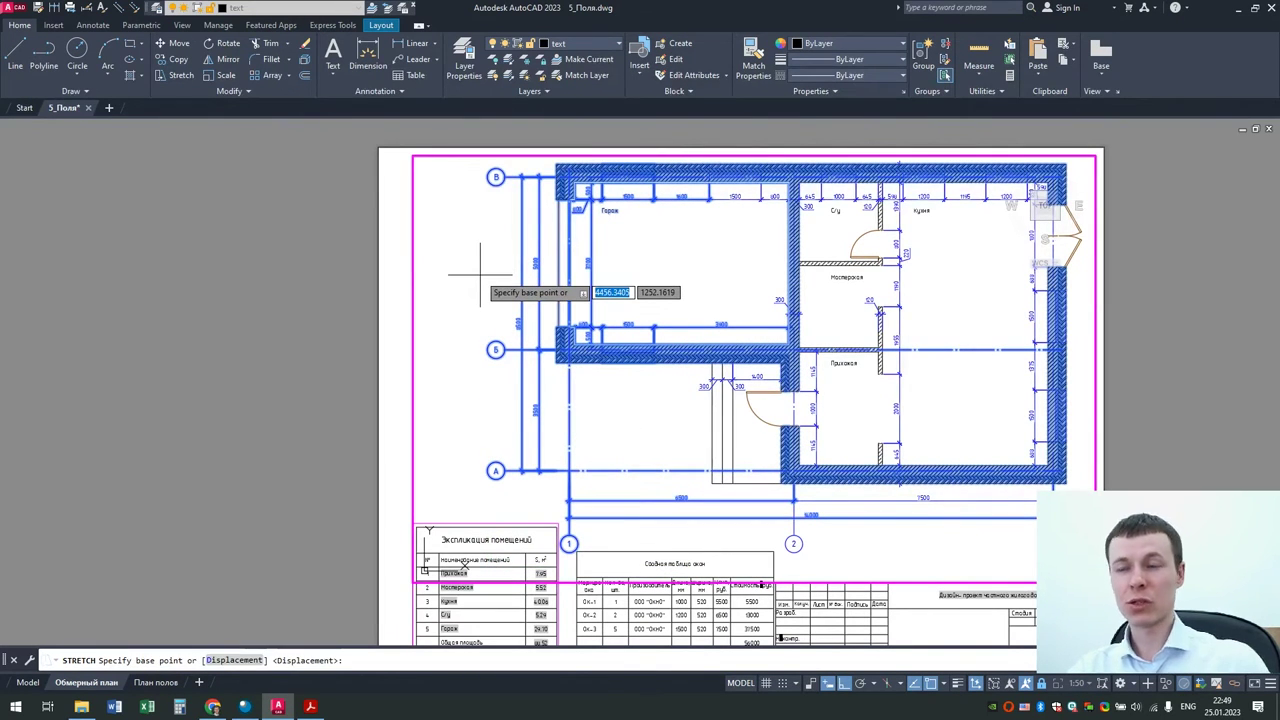
click(478, 273)
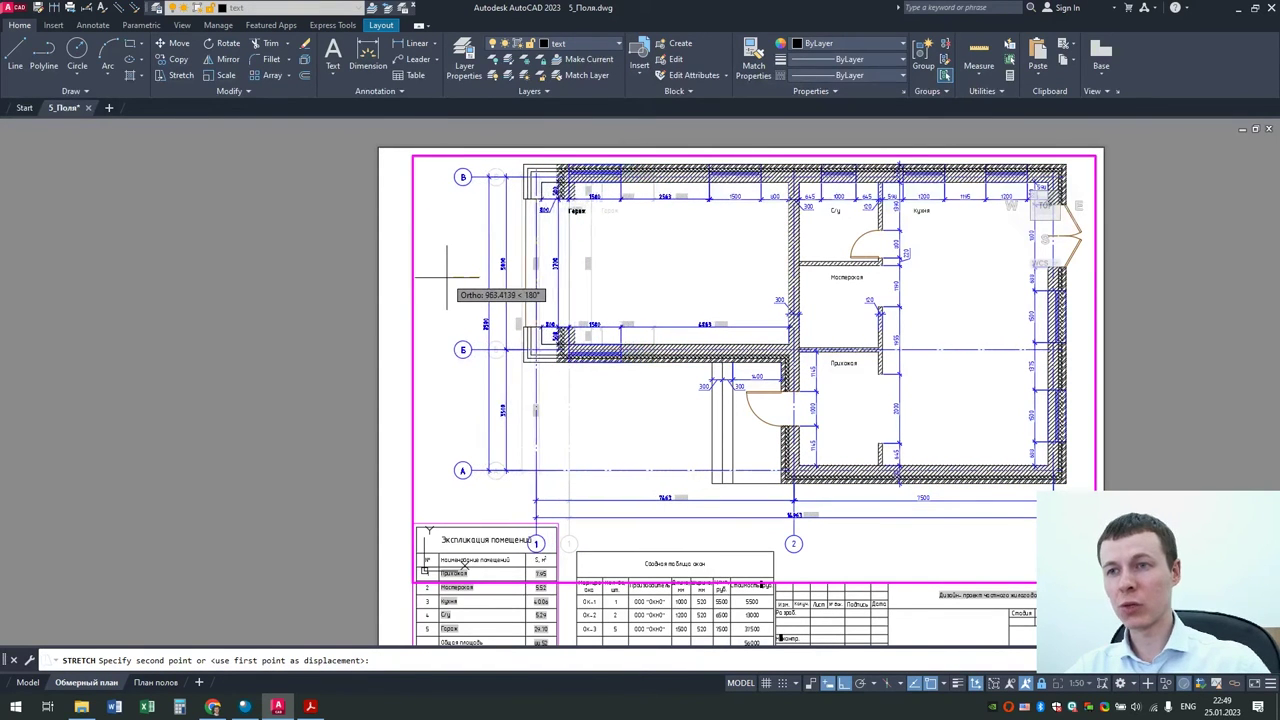
text(1000)
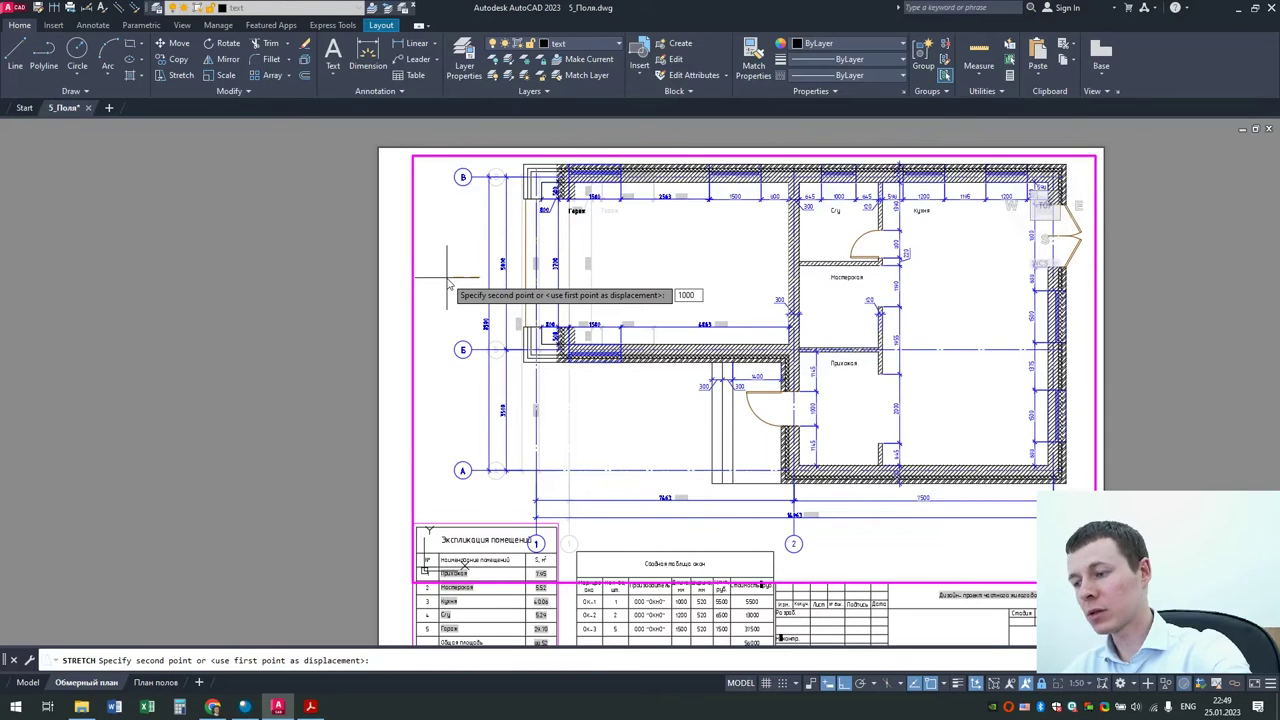
key(Return)
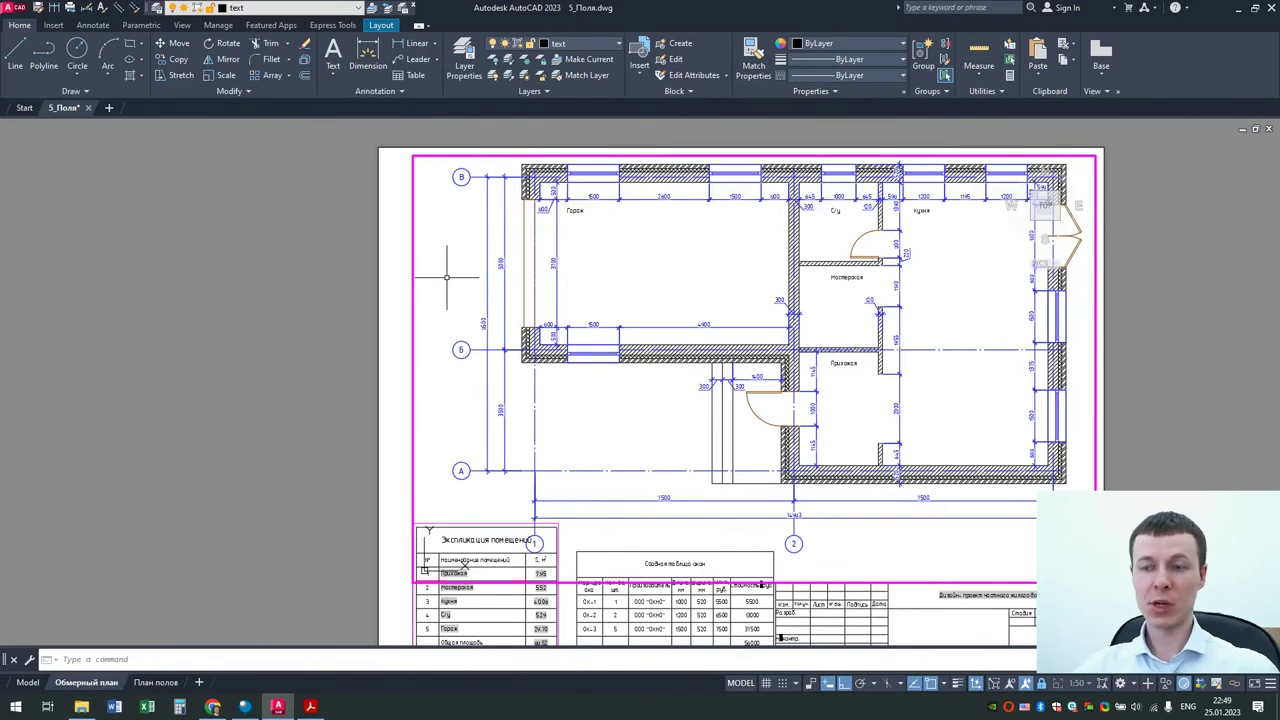
Step: Regenerate the drawing so the room table shows garage 34.40 and total 93.22
scroll(593, 448, up, 1)
scroll(593, 448, up, 3)
scroll(593, 448, up, 2)
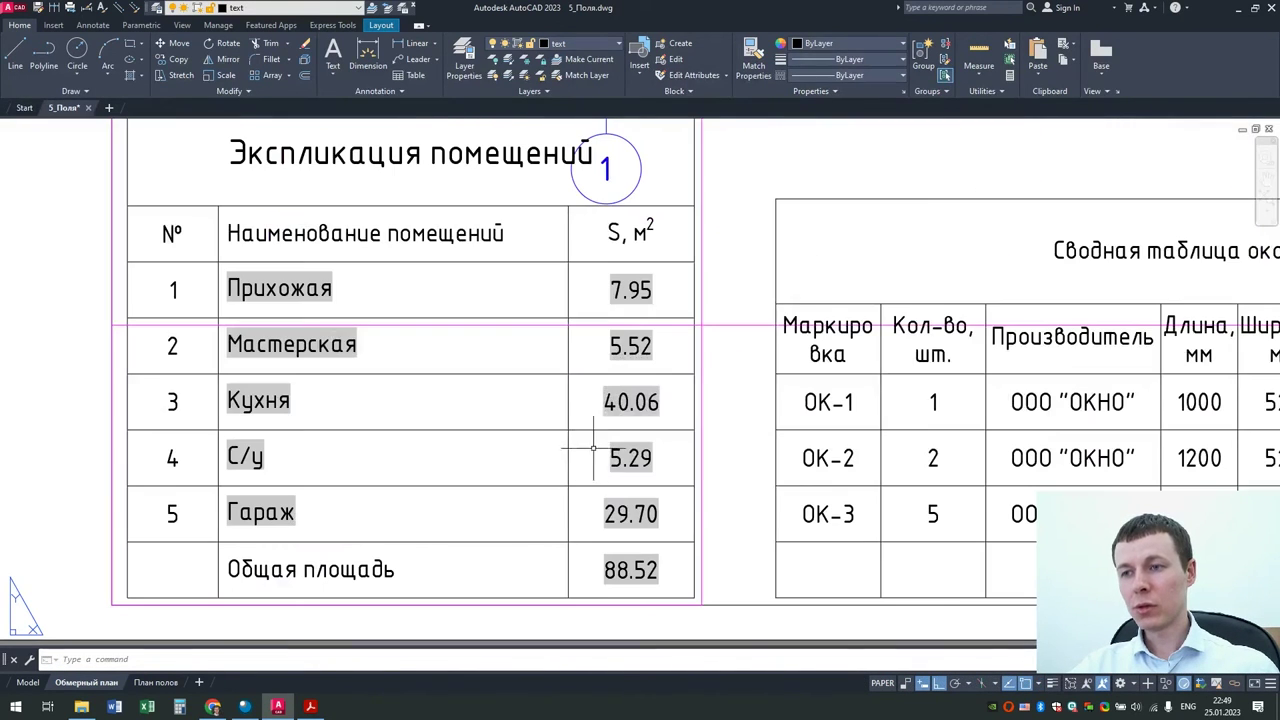
double_click(690, 455)
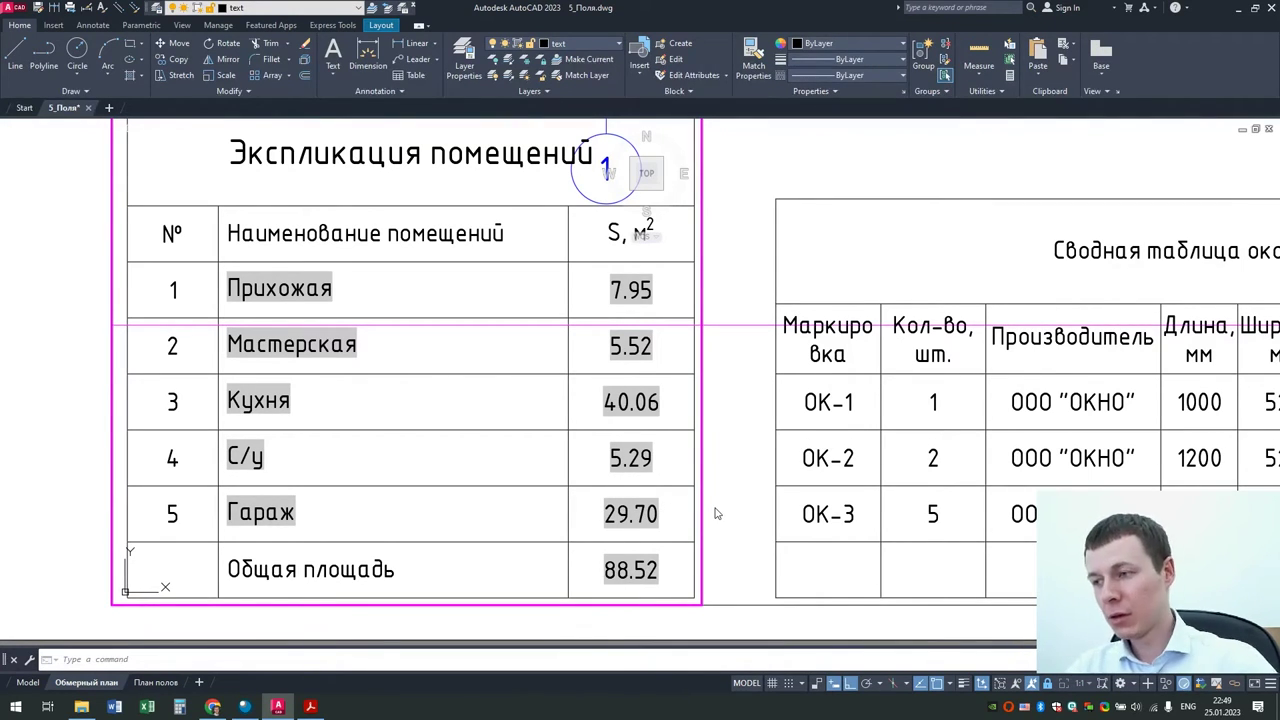
text(RE)
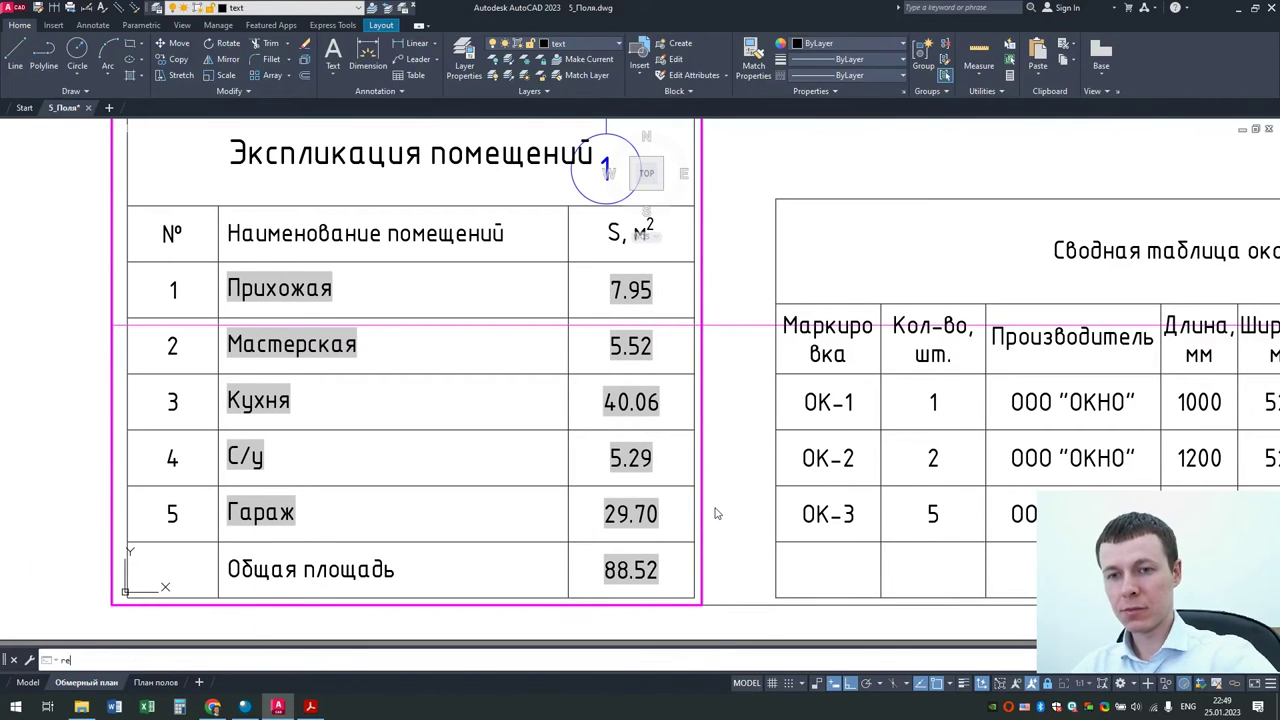
key(Return)
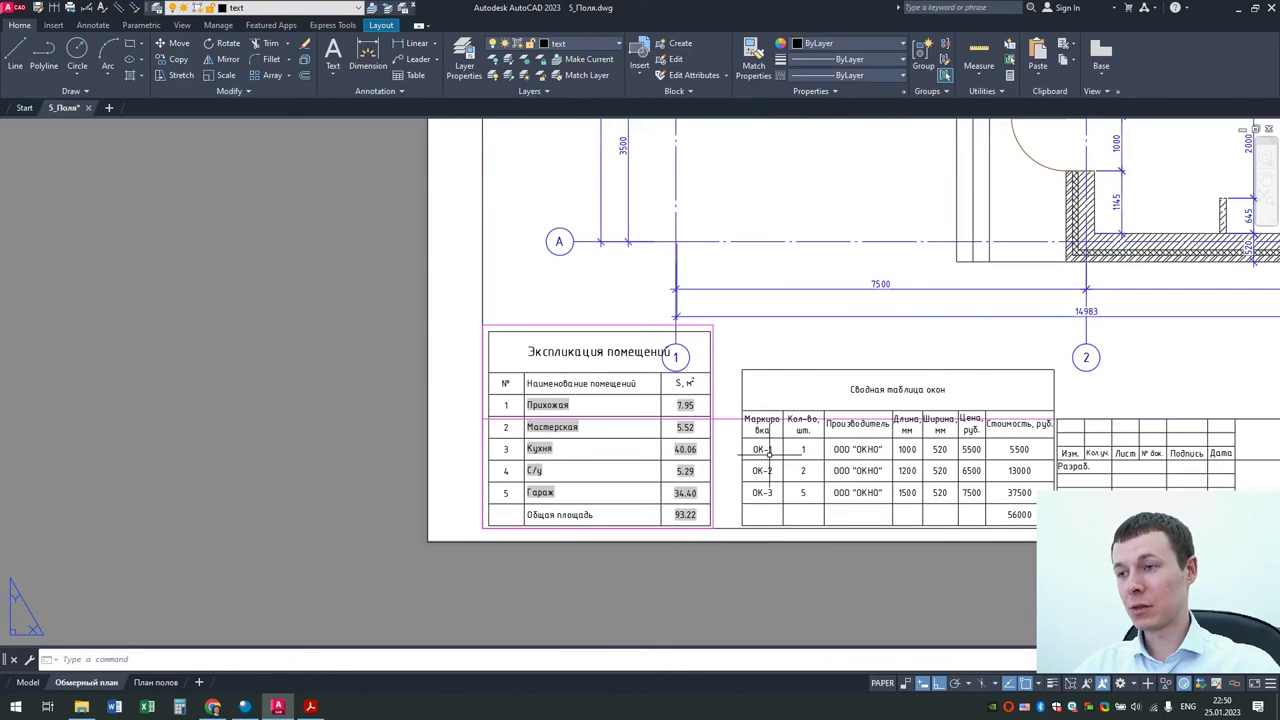
scroll(762, 470, down, 3)
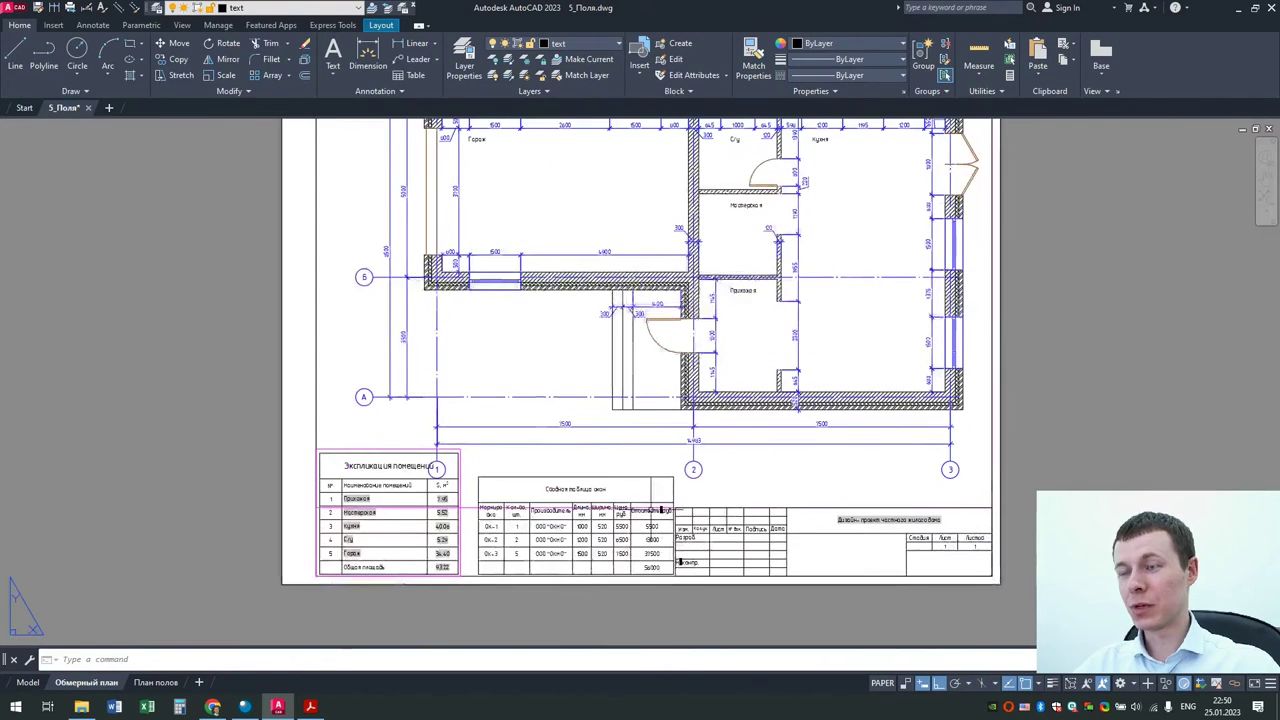
scroll(572, 548, up, 2)
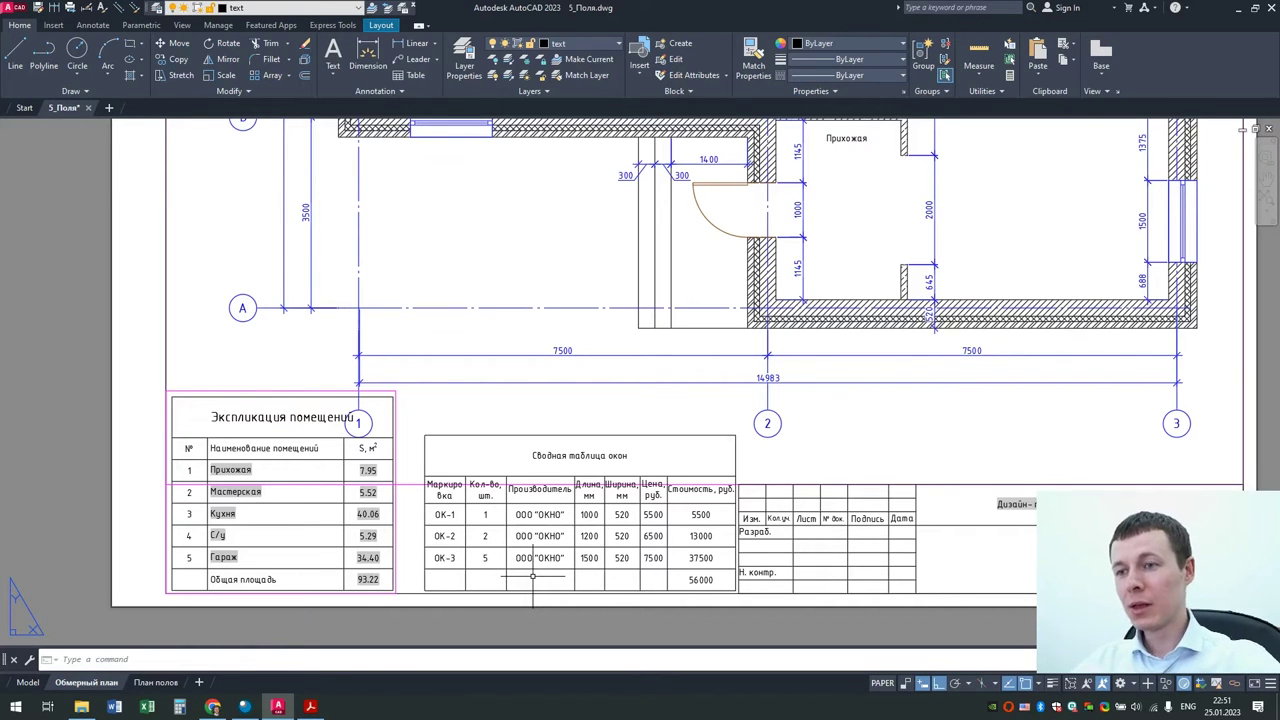
scroll(651, 468, down, 2)
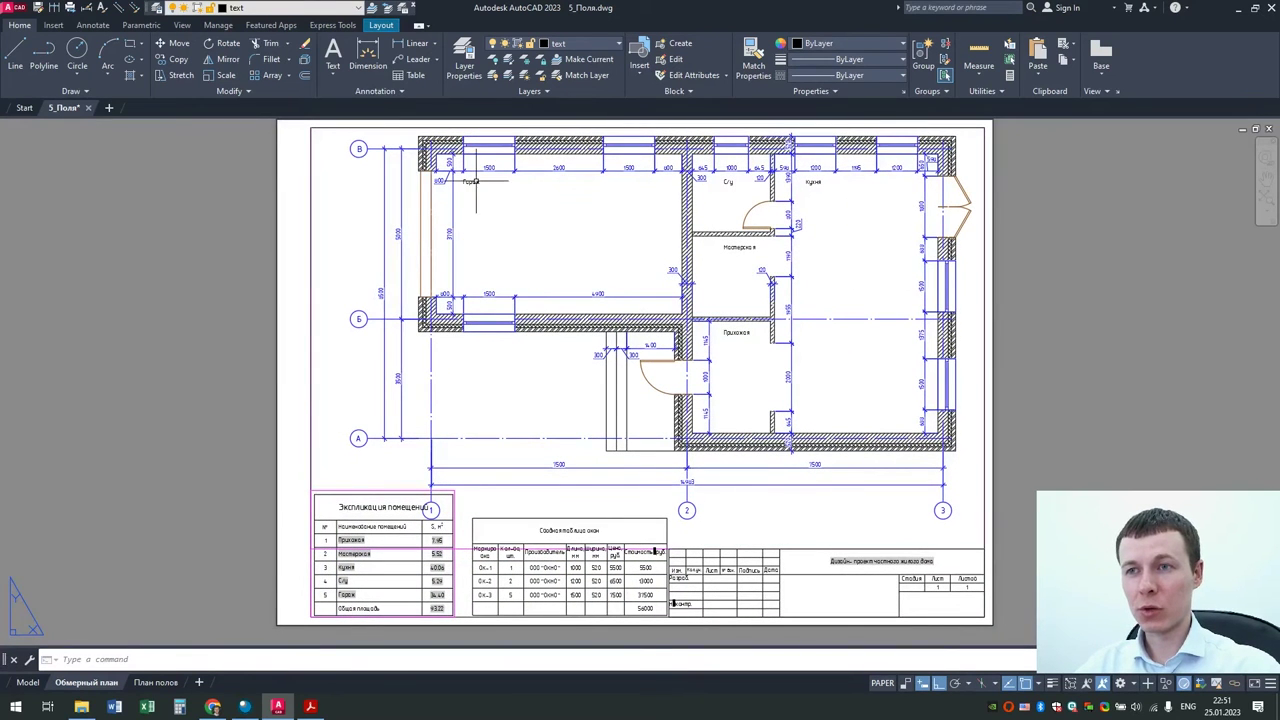
scroll(929, 588, up, 4)
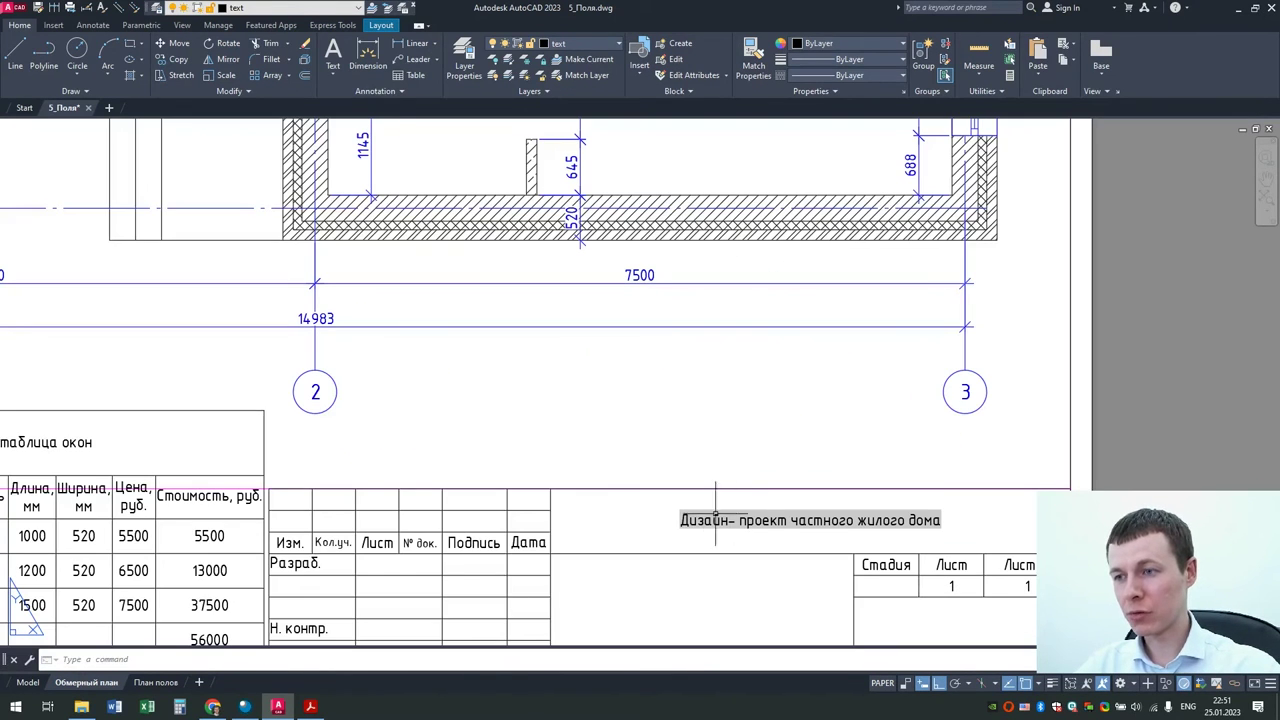
middle_drag(826, 535, 695, 485)
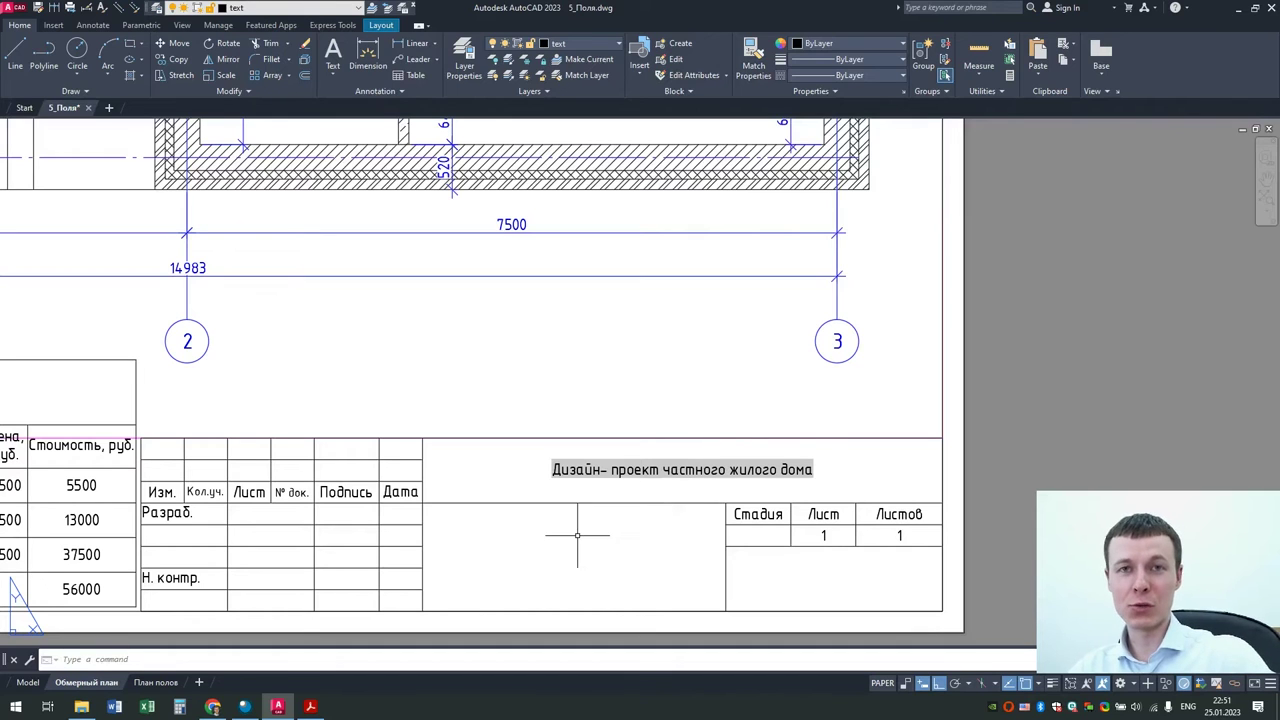
Step: Set the drawing's Title property to 'Дизайн- проект коттеджа' in Drawing Properties
click(18, 7)
mouse_move(45, 329)
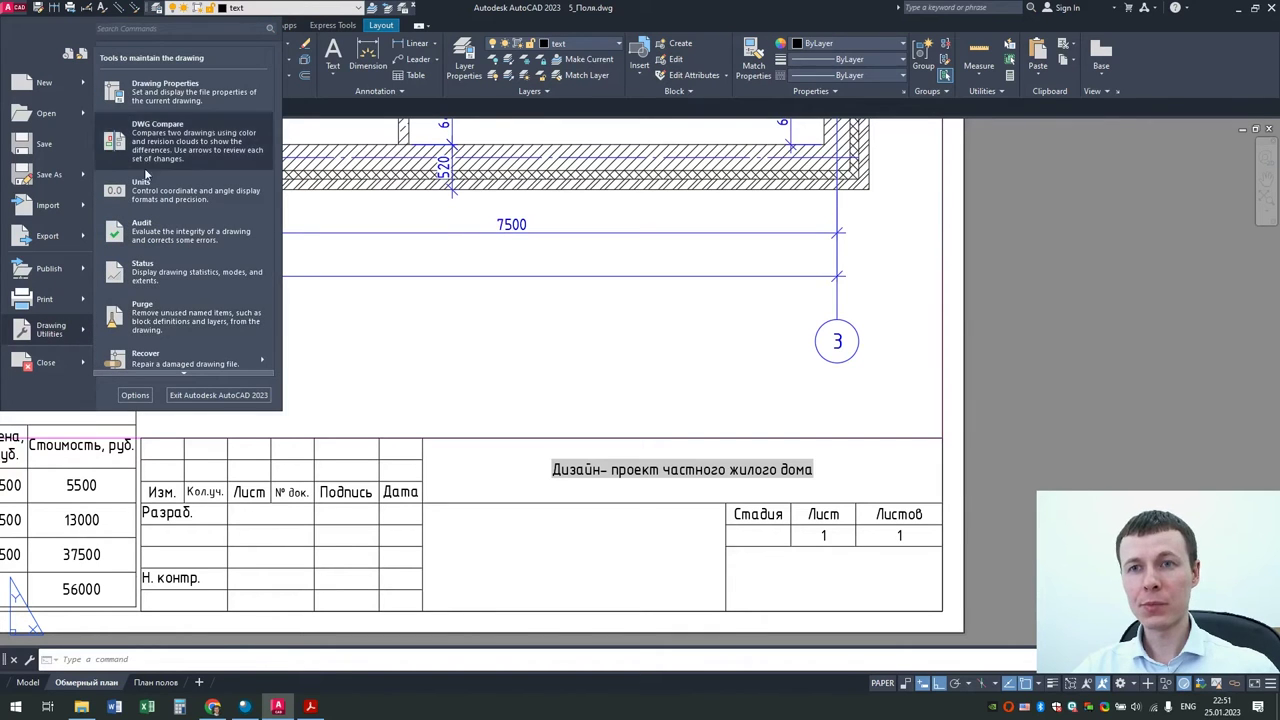
click(145, 96)
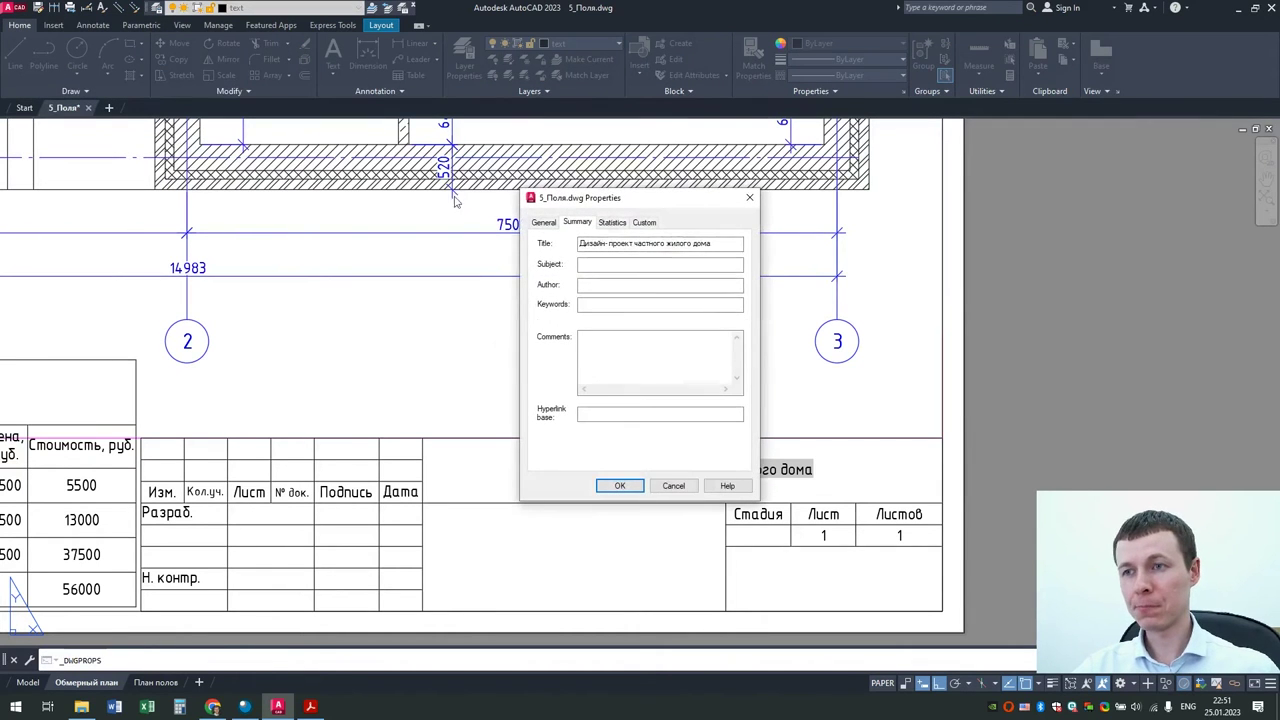
click(722, 244)
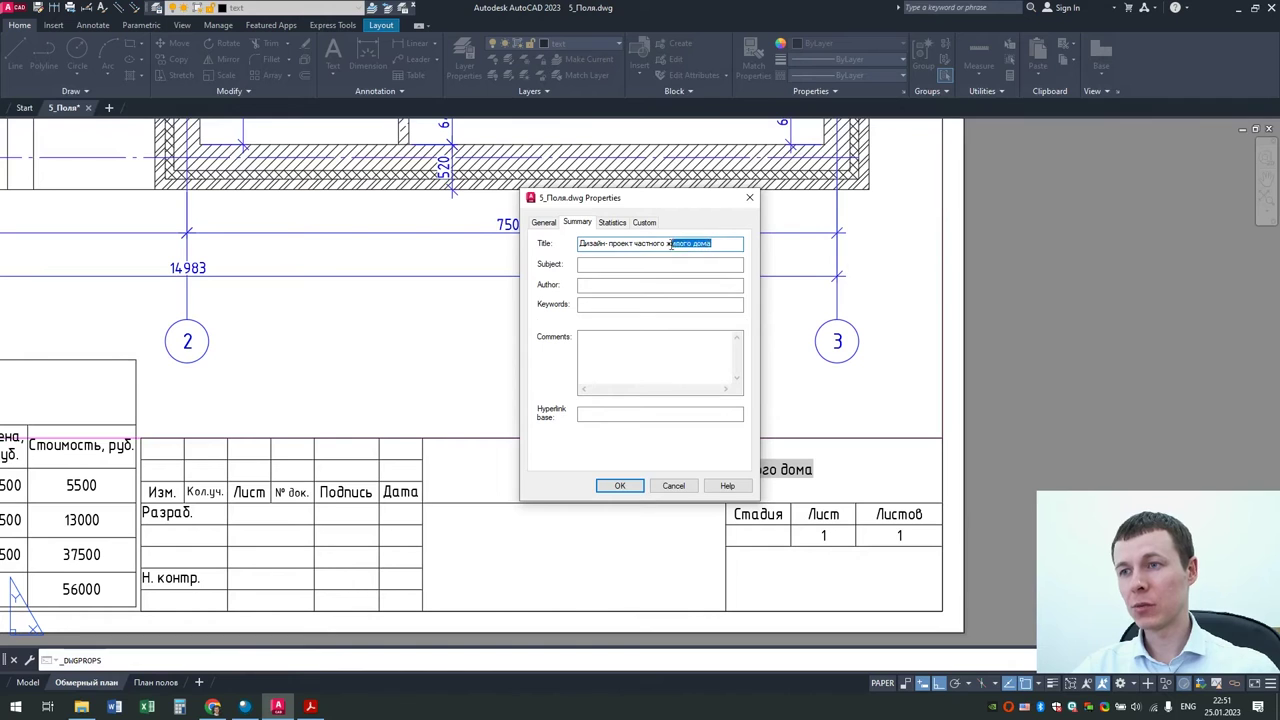
key(alt+shift)
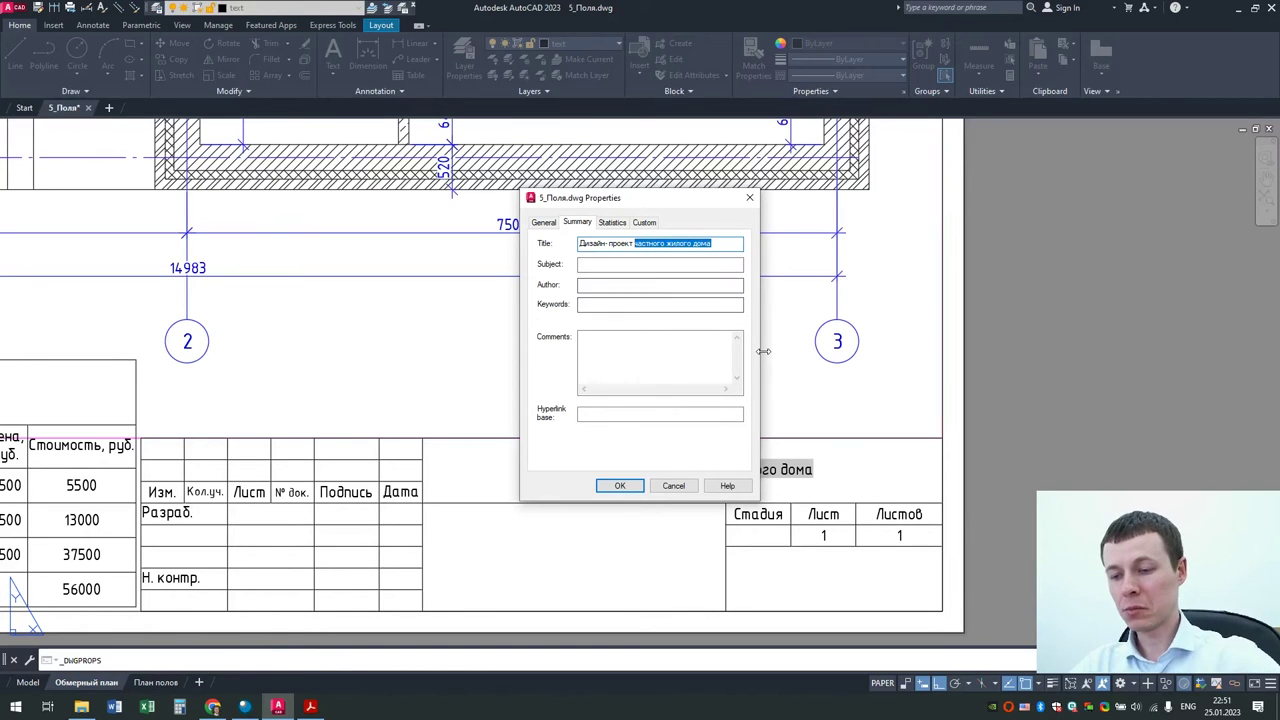
text(коттеджа)
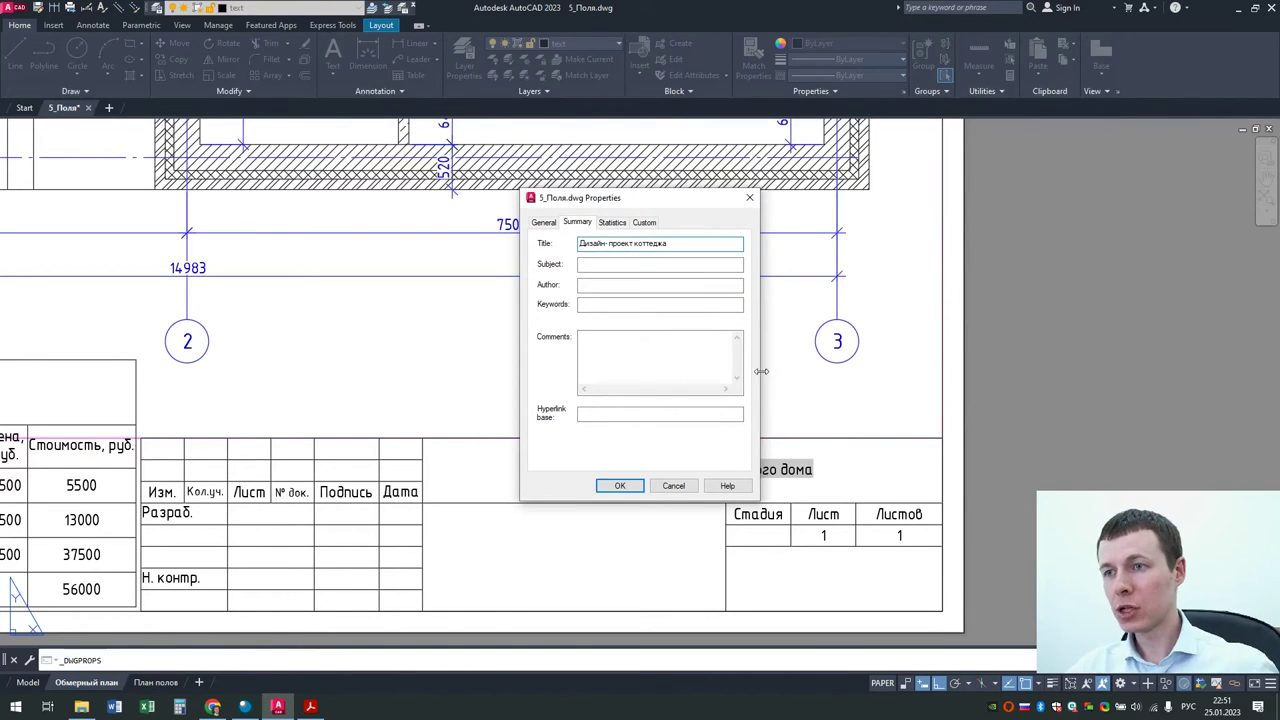
click(617, 486)
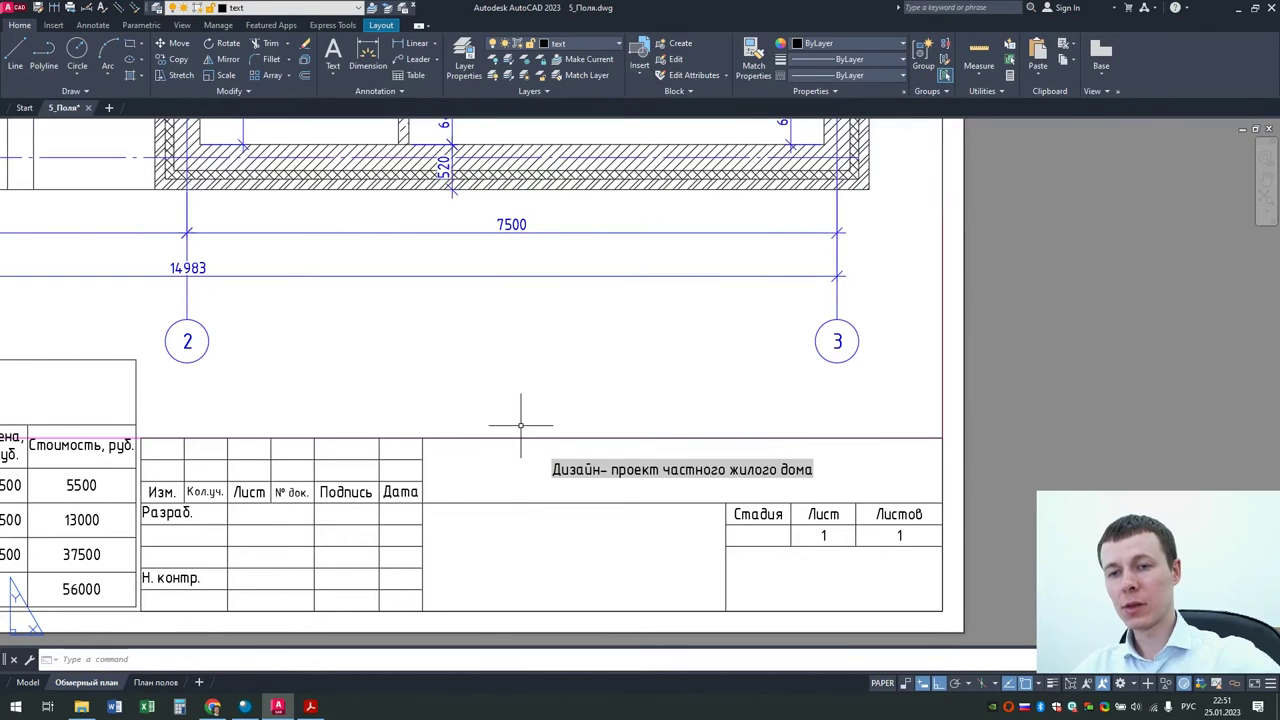
click(1020, 363)
click(1019, 368)
text(у)
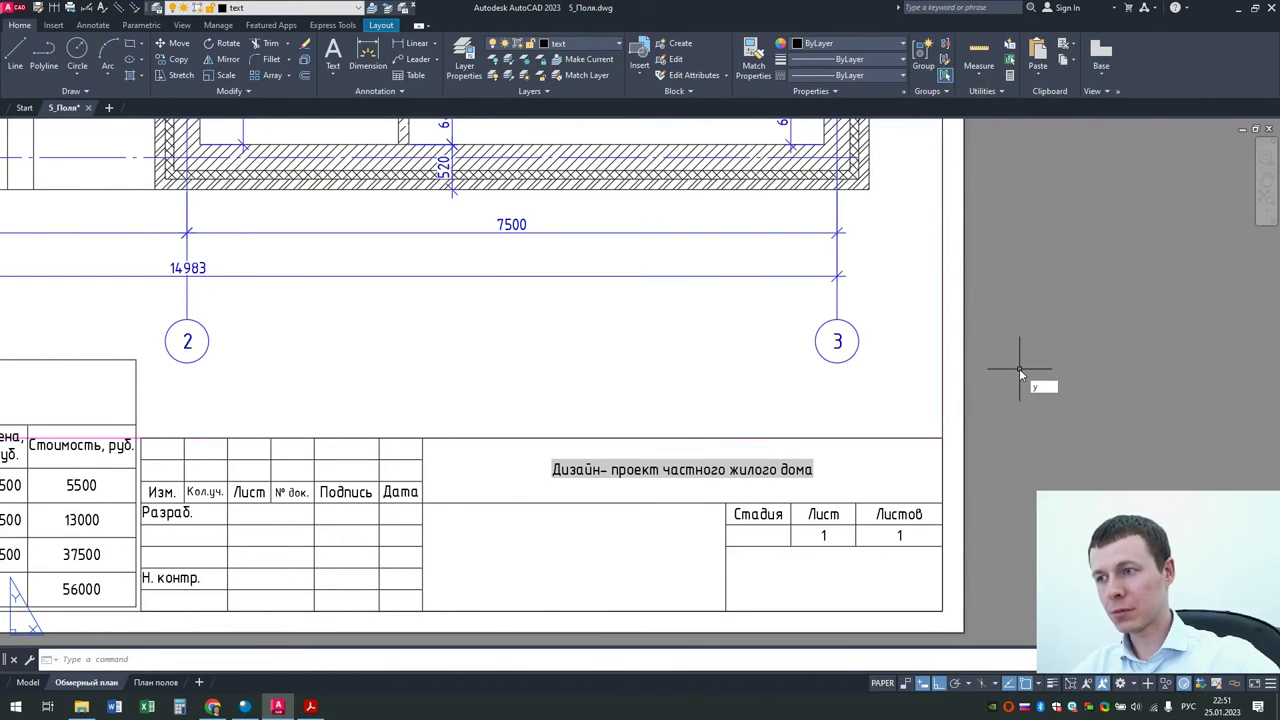
key(BackSpace)
Step: Regenerate, then check the new title on the План полов and Обмерный план sheets
key(alt+shift)
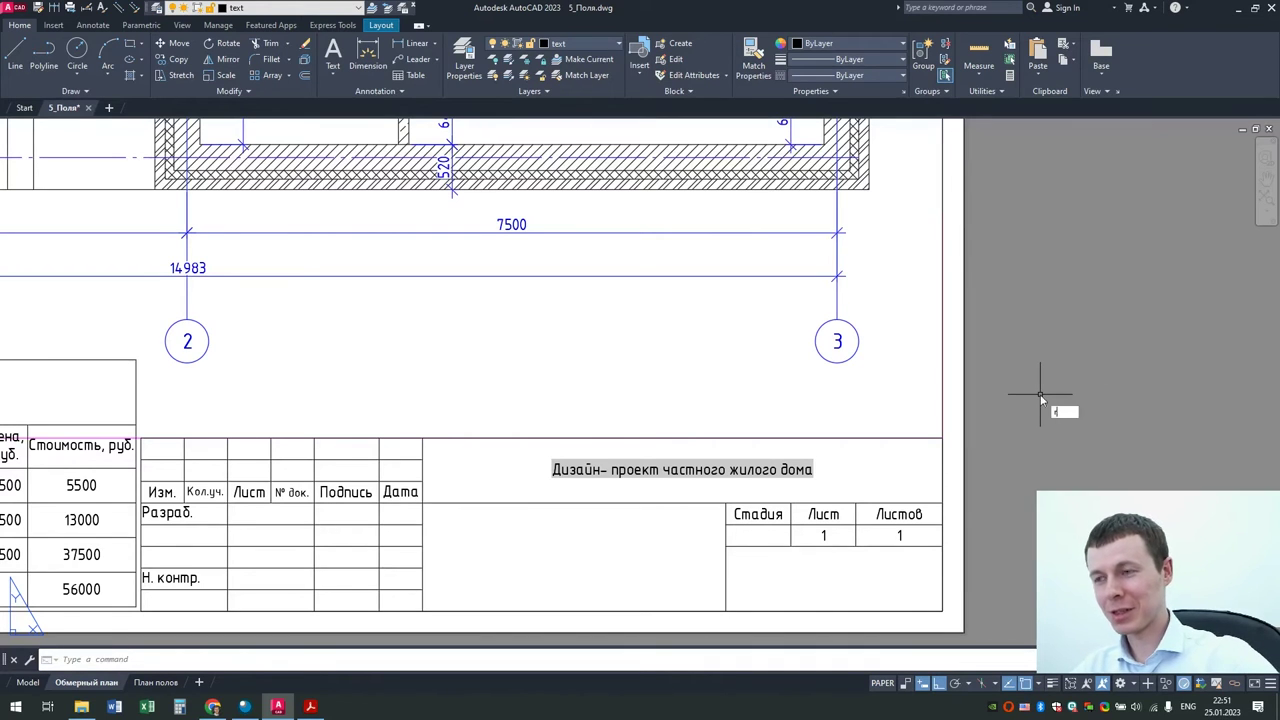
text(RE)
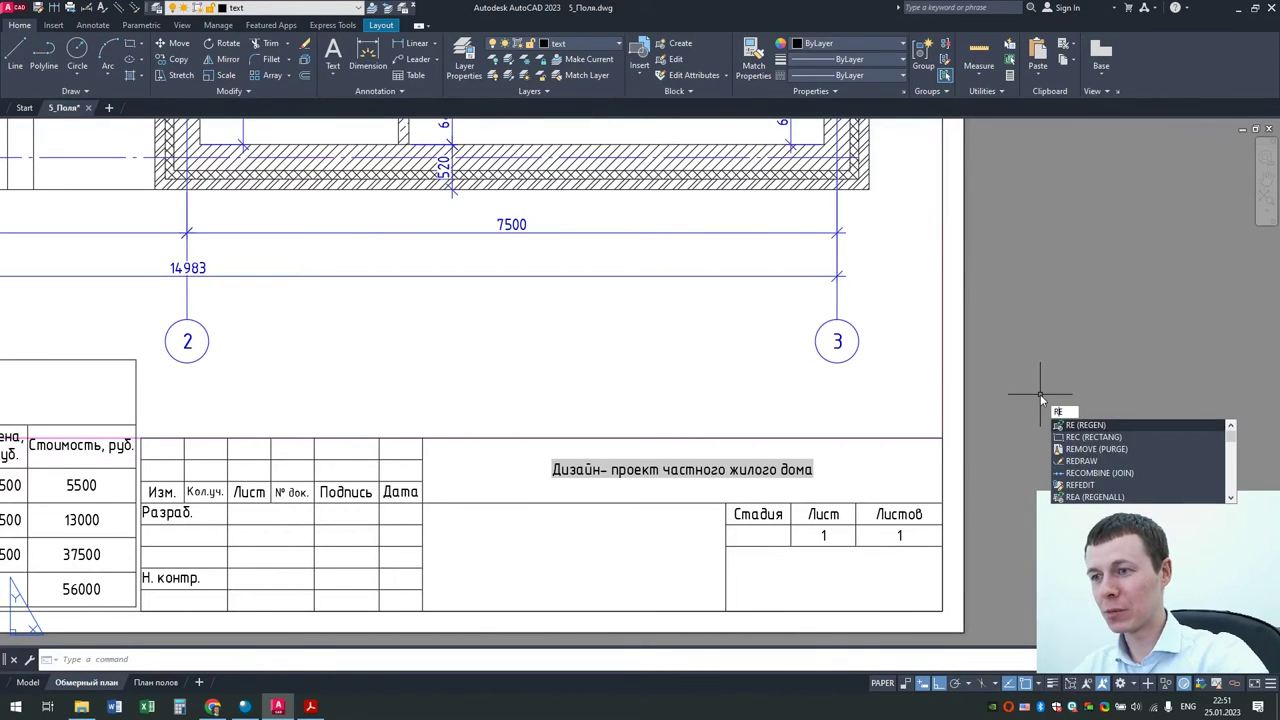
key(Return)
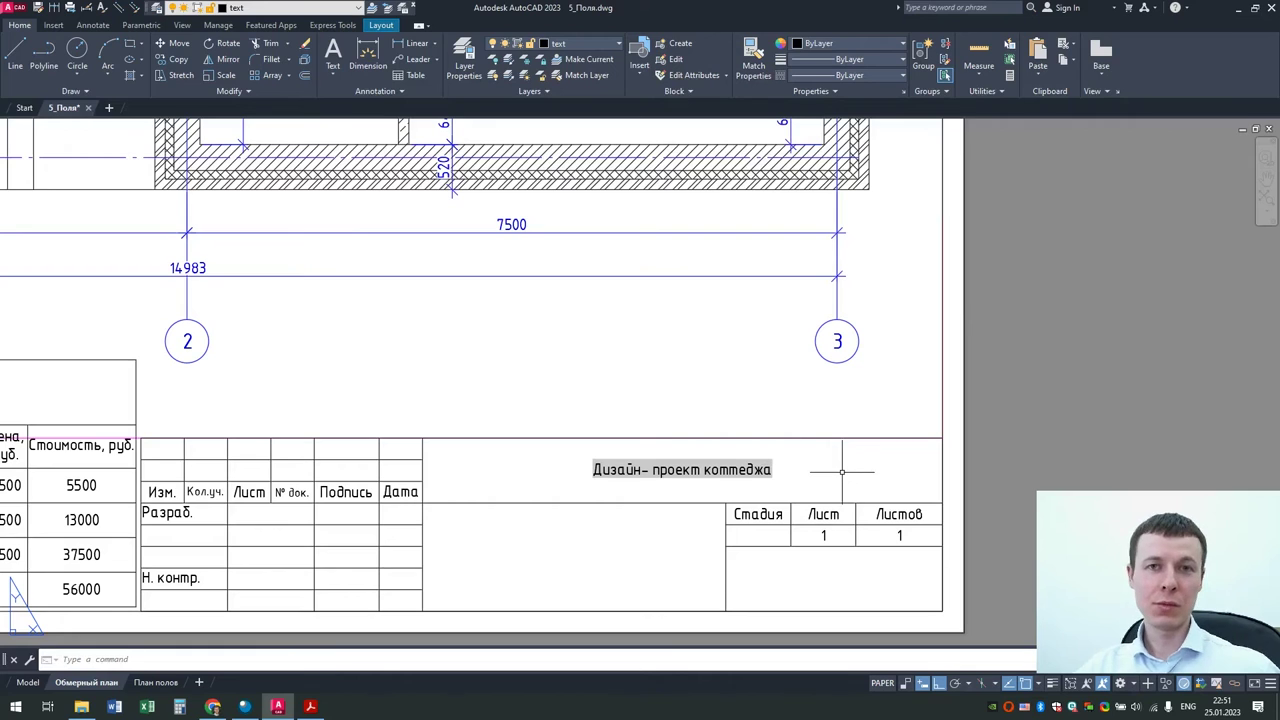
click(155, 682)
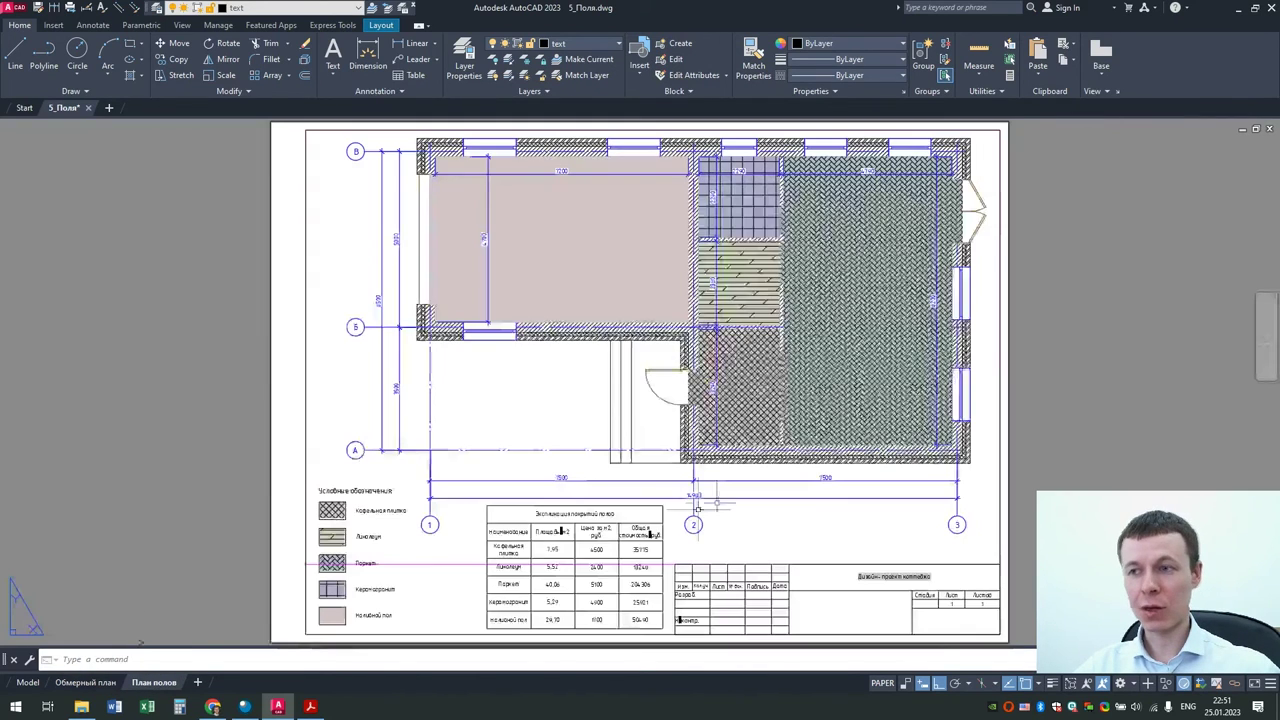
scroll(921, 580, up, 2)
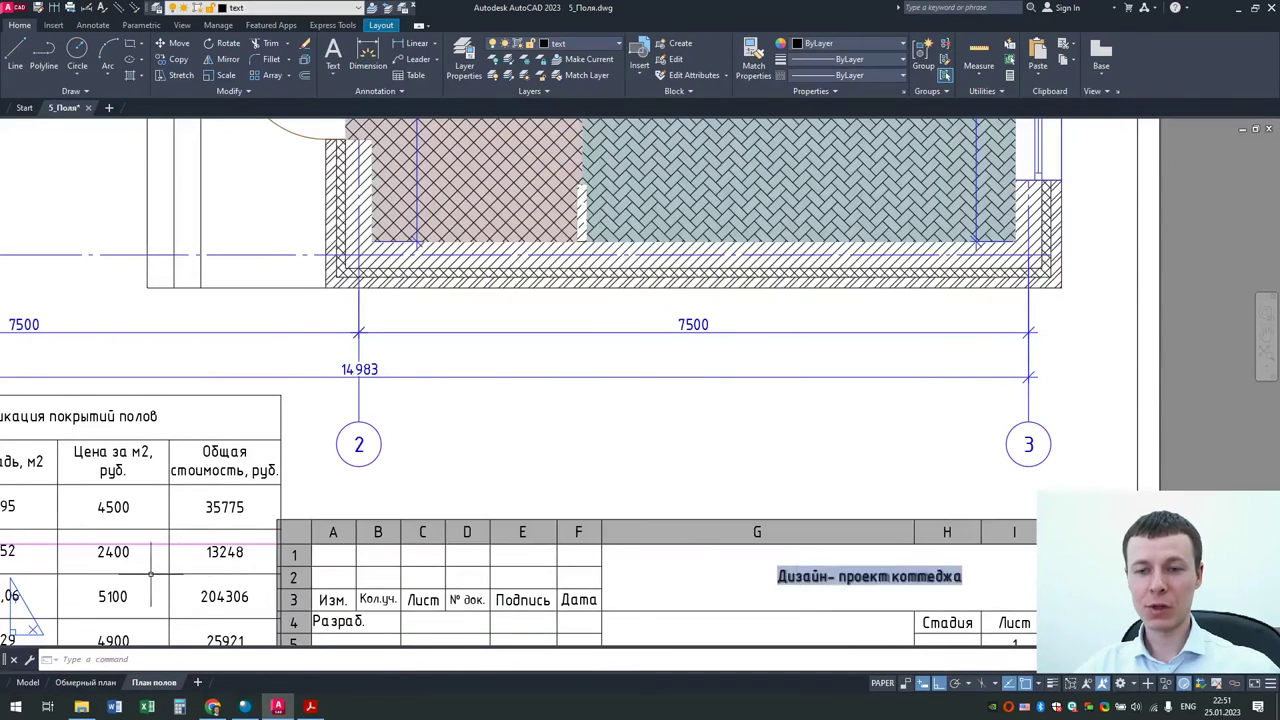
click(85, 682)
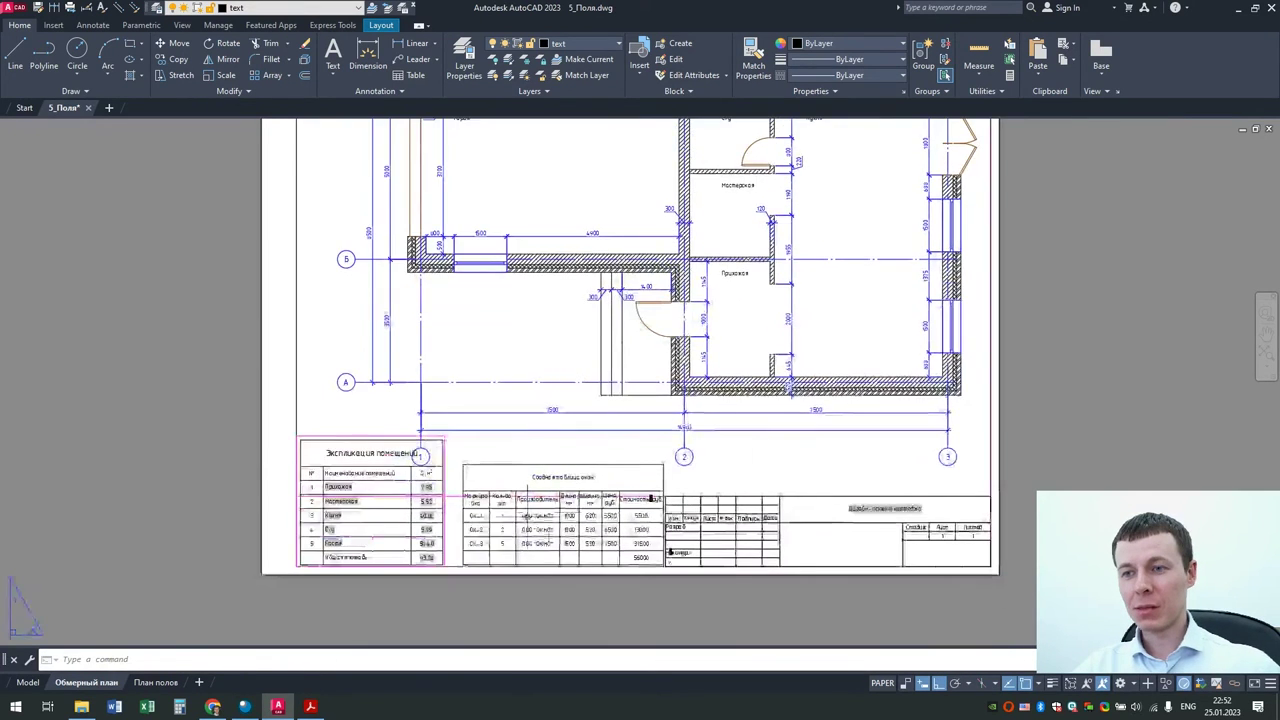
scroll(600, 560, up, 2)
click(527, 519)
key(Escape)
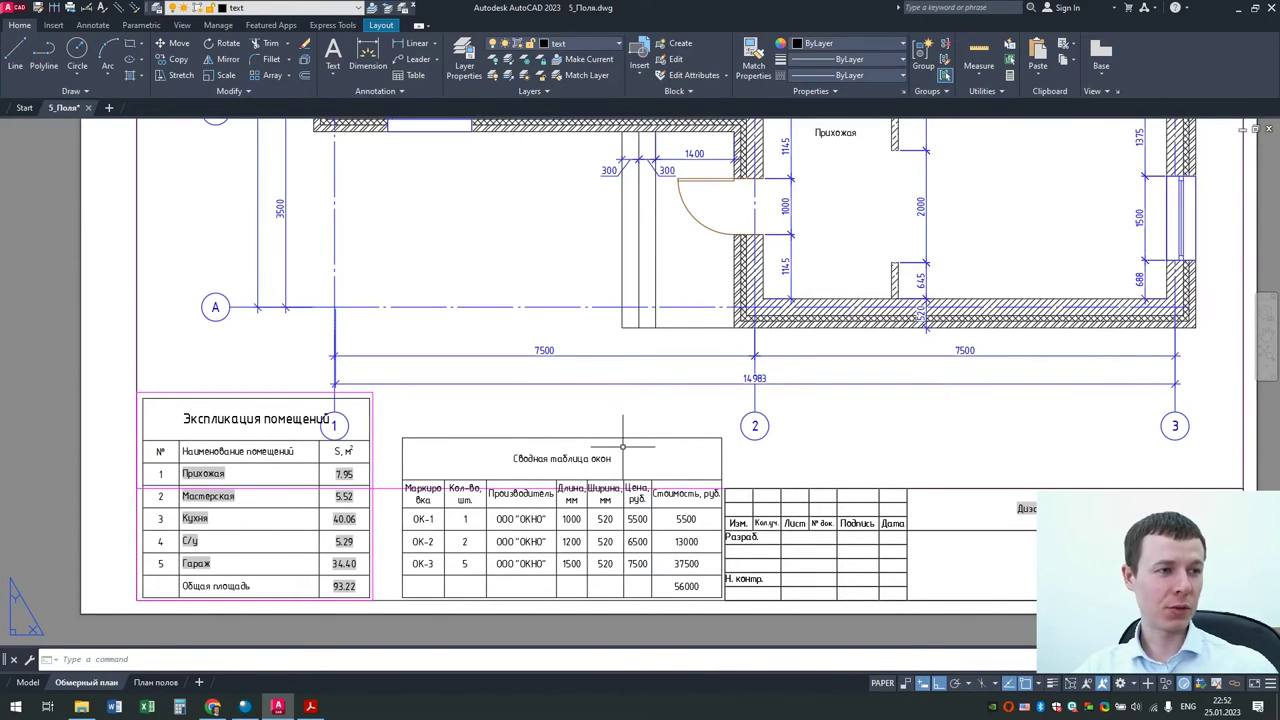
click(573, 486)
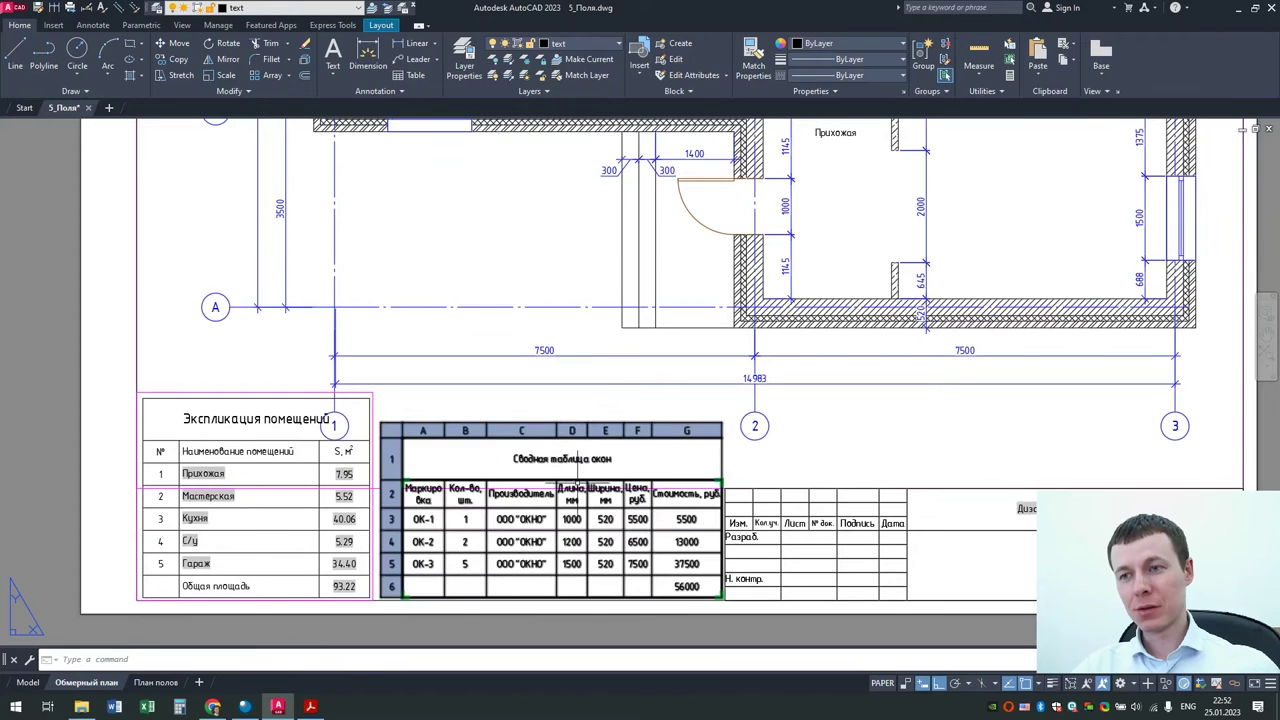
key(Escape)
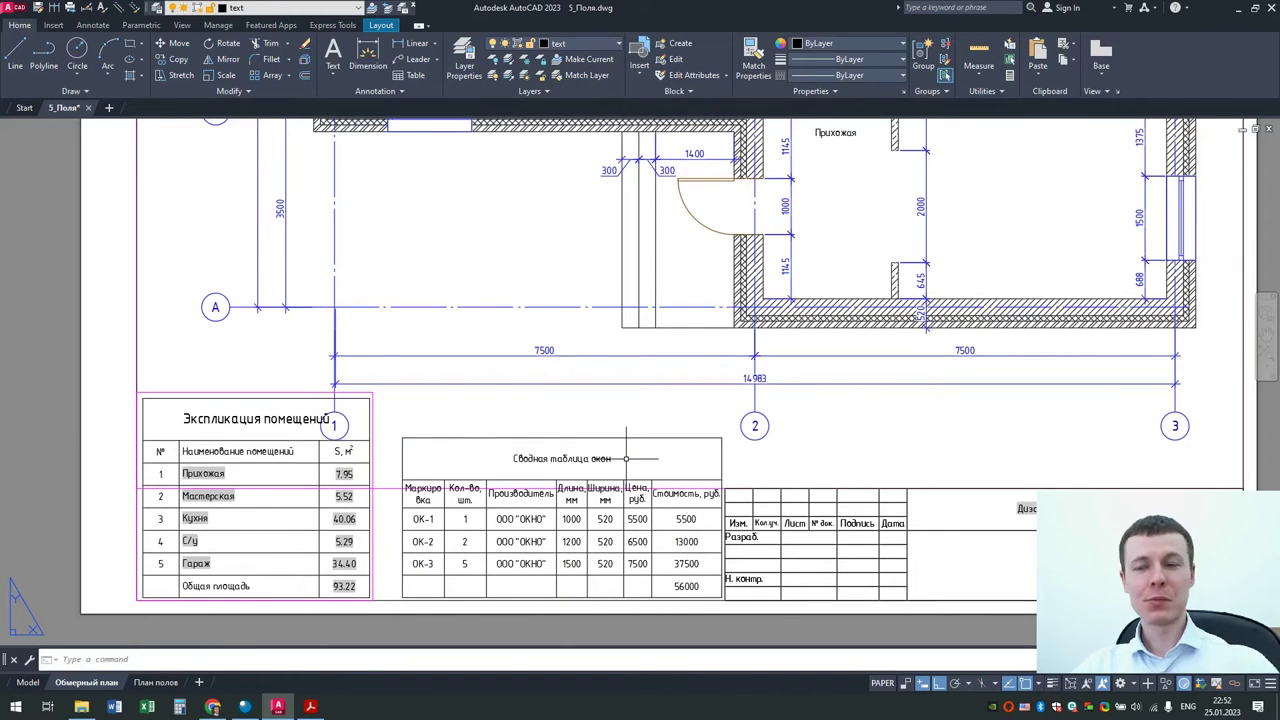
click(467, 519)
scroll(467, 519, up, 2)
key(Escape)
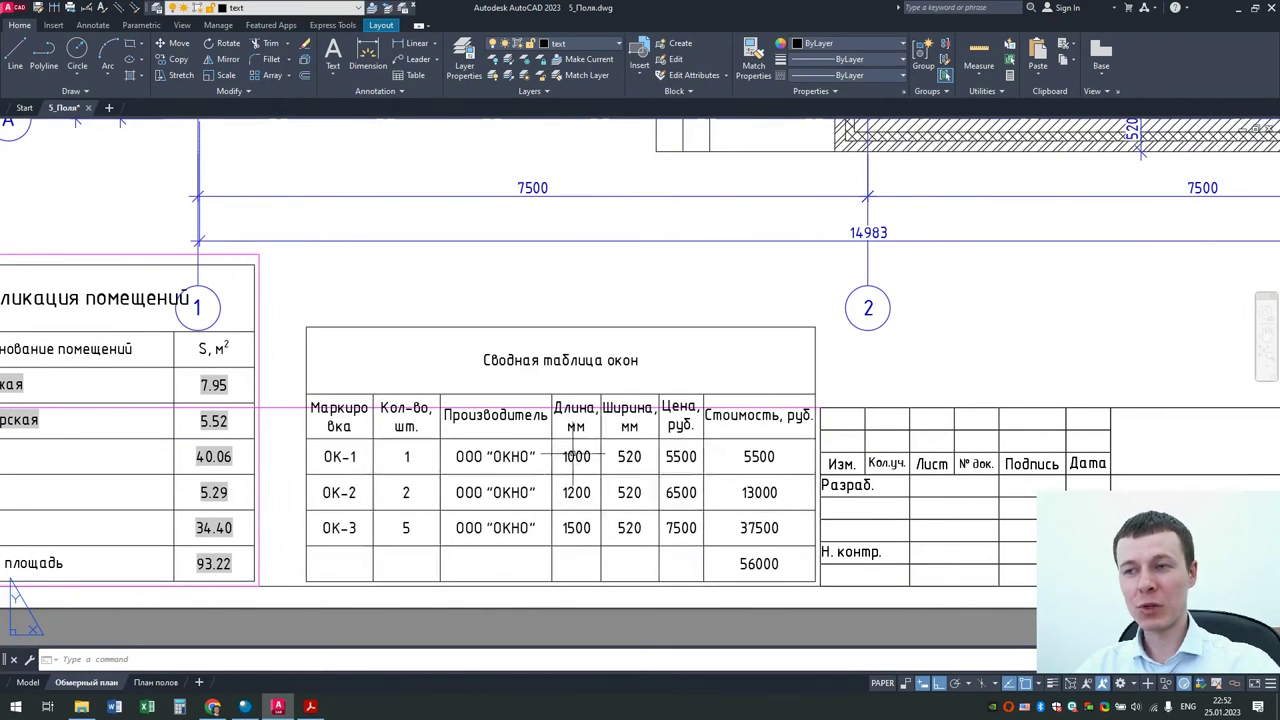
click(677, 448)
key(Escape)
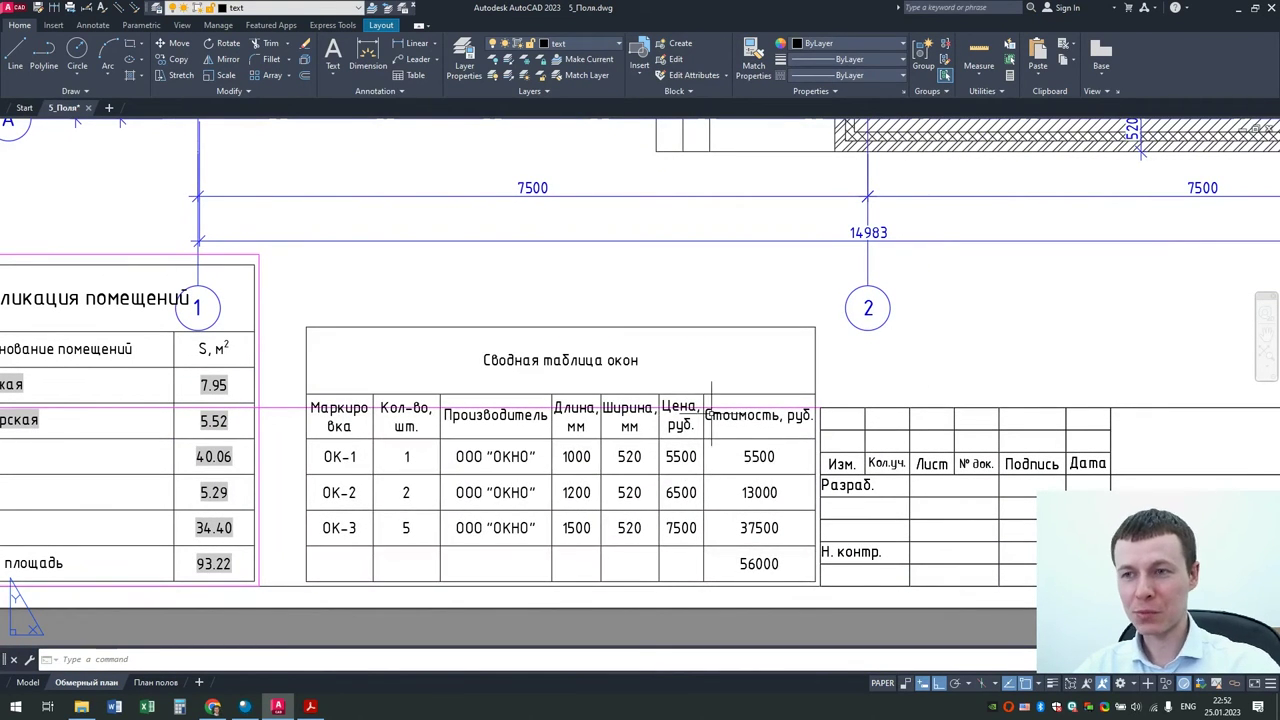
scroll(663, 366, down, 2)
middle_drag(660, 340, 608, 464)
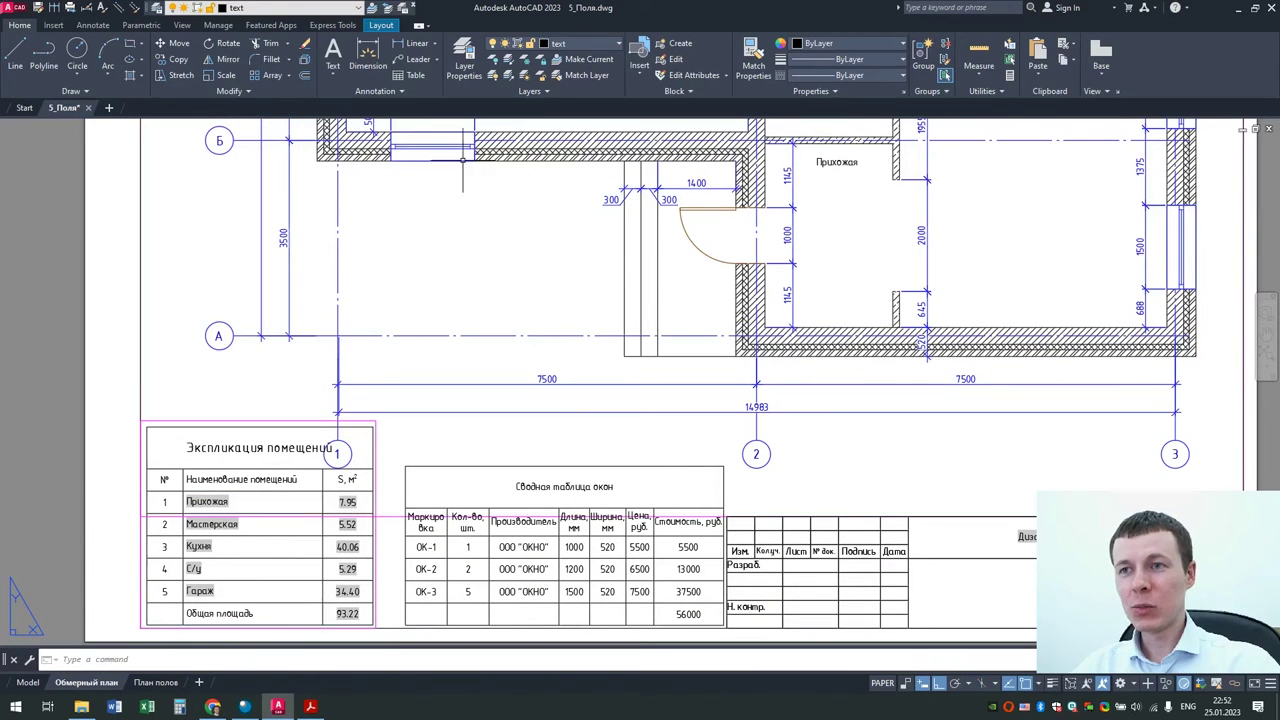
scroll(470, 201, down, 2)
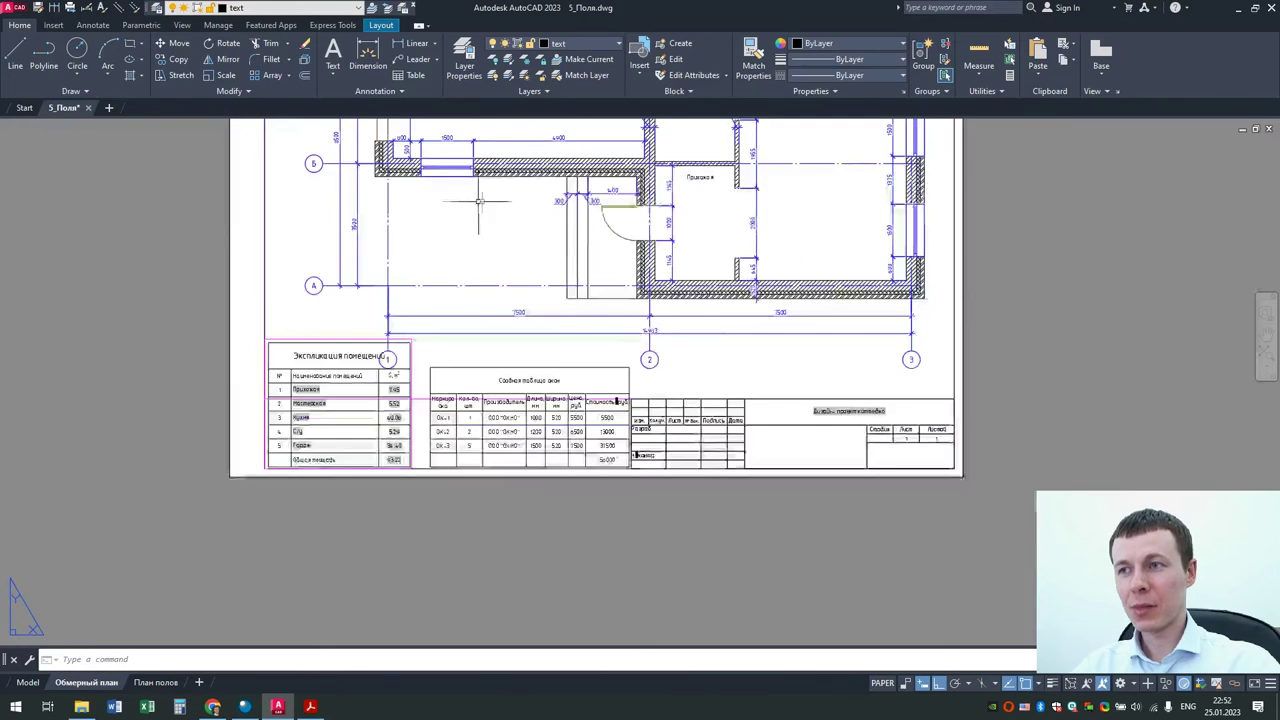
click(447, 521)
key(Escape)
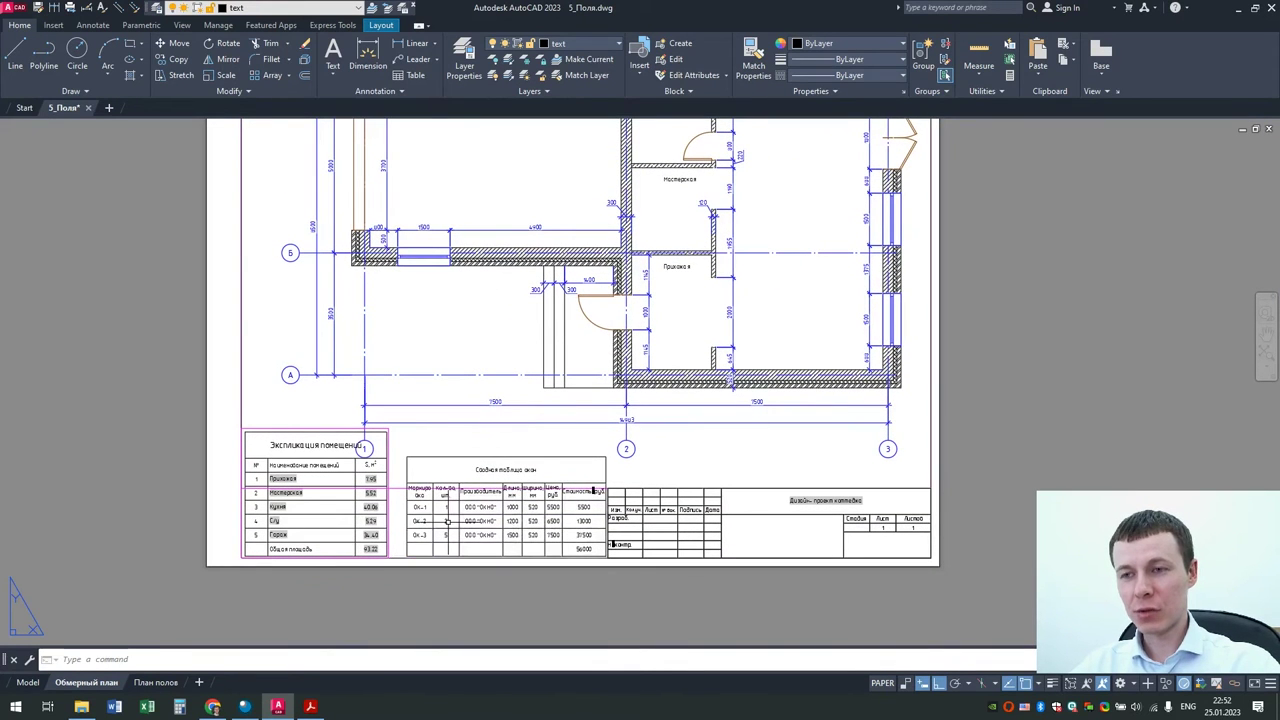
middle_drag(545, 215, 492, 320)
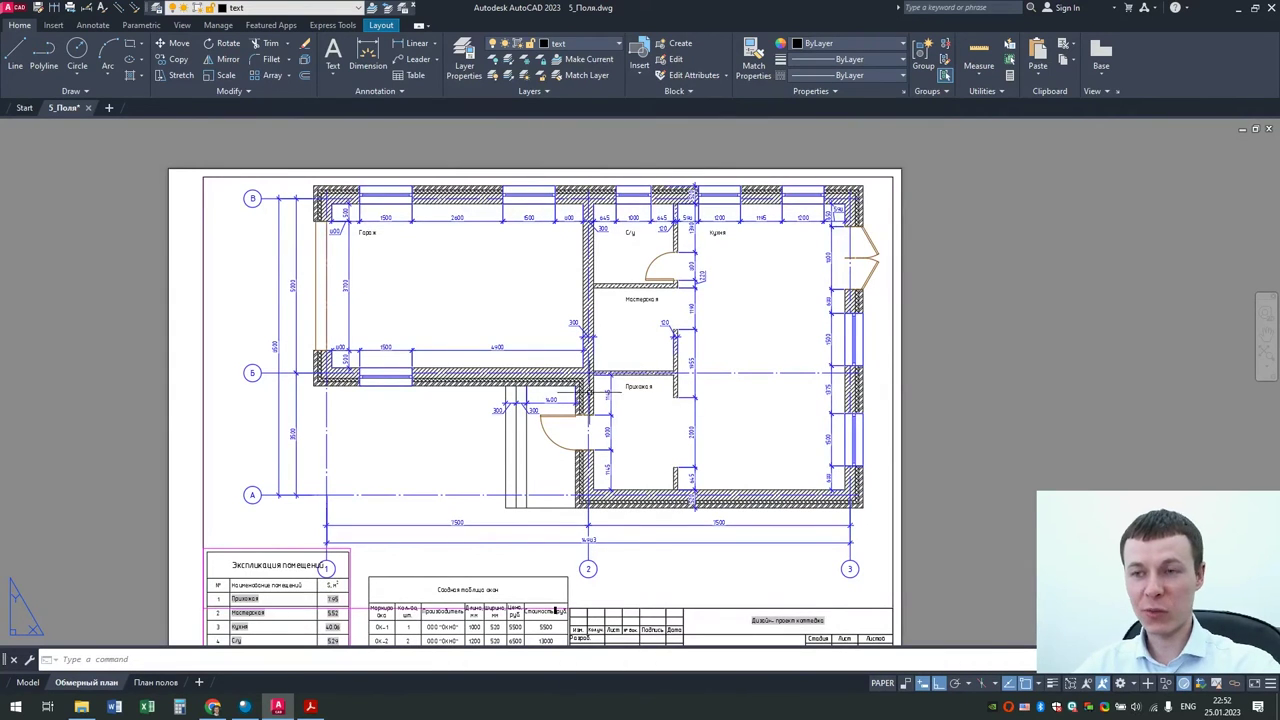
middle_drag(419, 558, 456, 446)
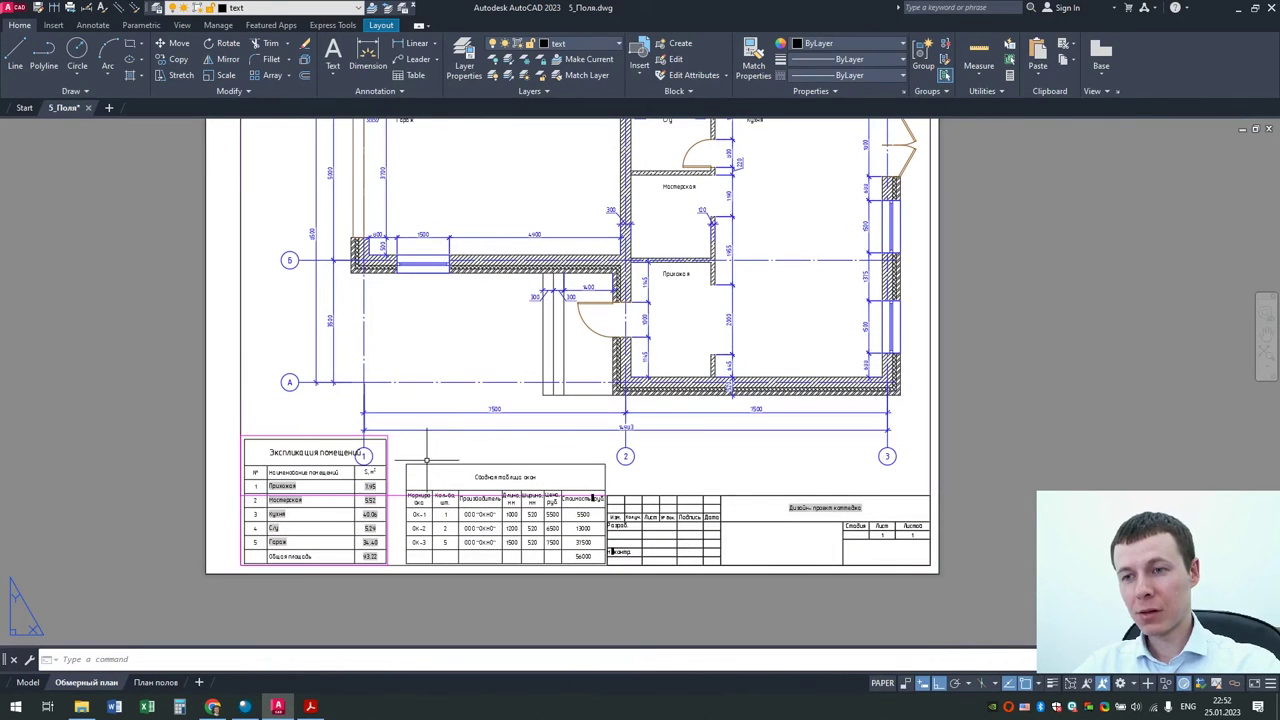
Step: Switch the axis Б window block's marking from ОК-3 to ОК-1 with its lookup grip
click(435, 554)
key(Escape)
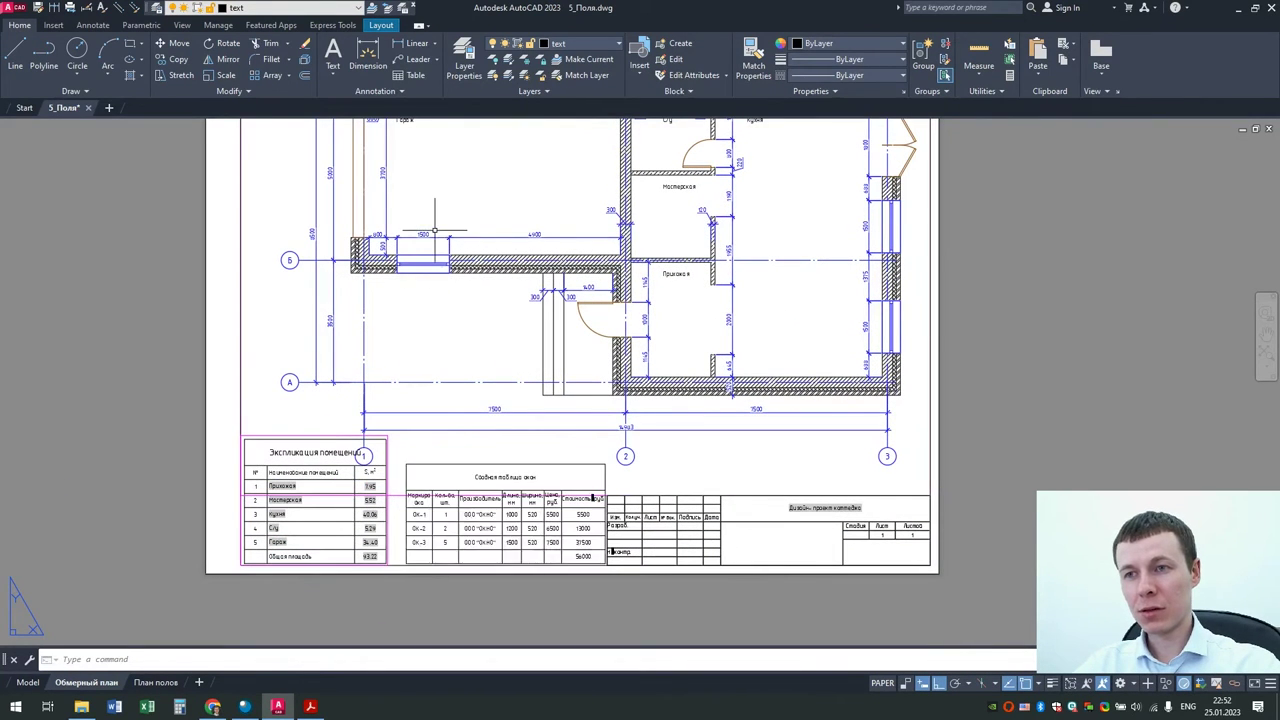
double_click(416, 280)
click(416, 265)
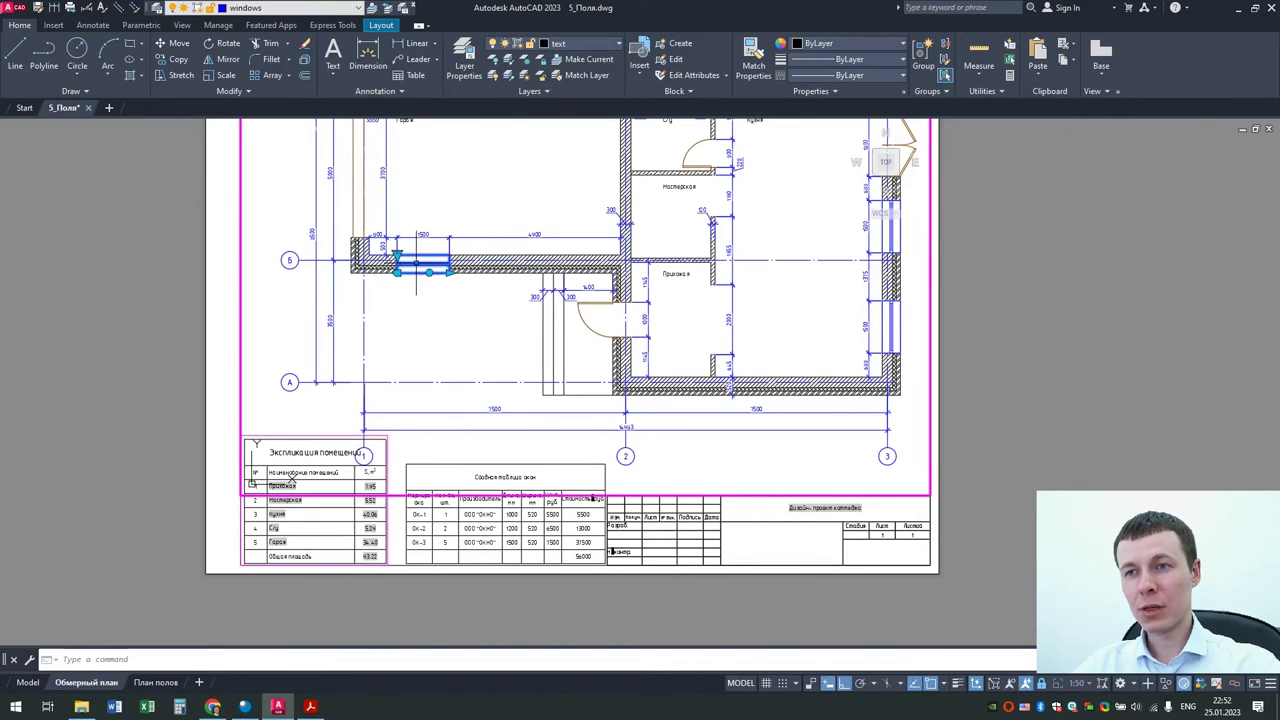
click(397, 258)
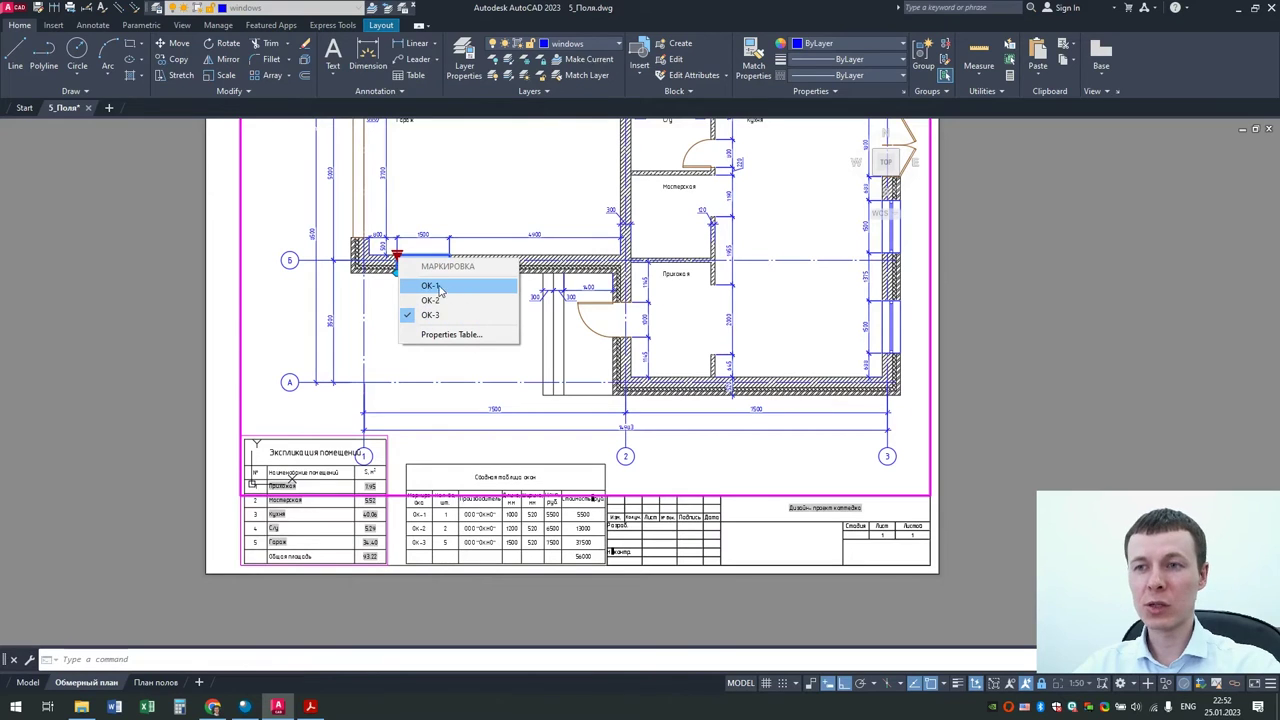
click(427, 287)
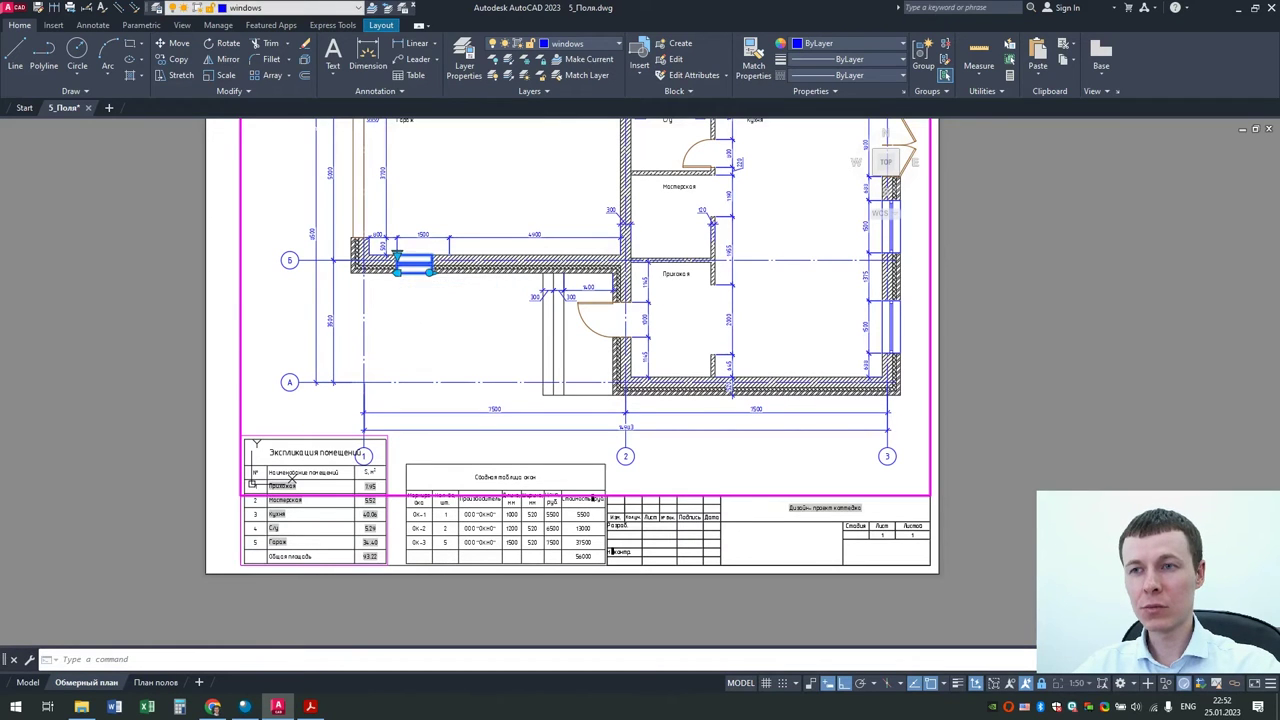
key(Escape)
scroll(470, 568, up, 2)
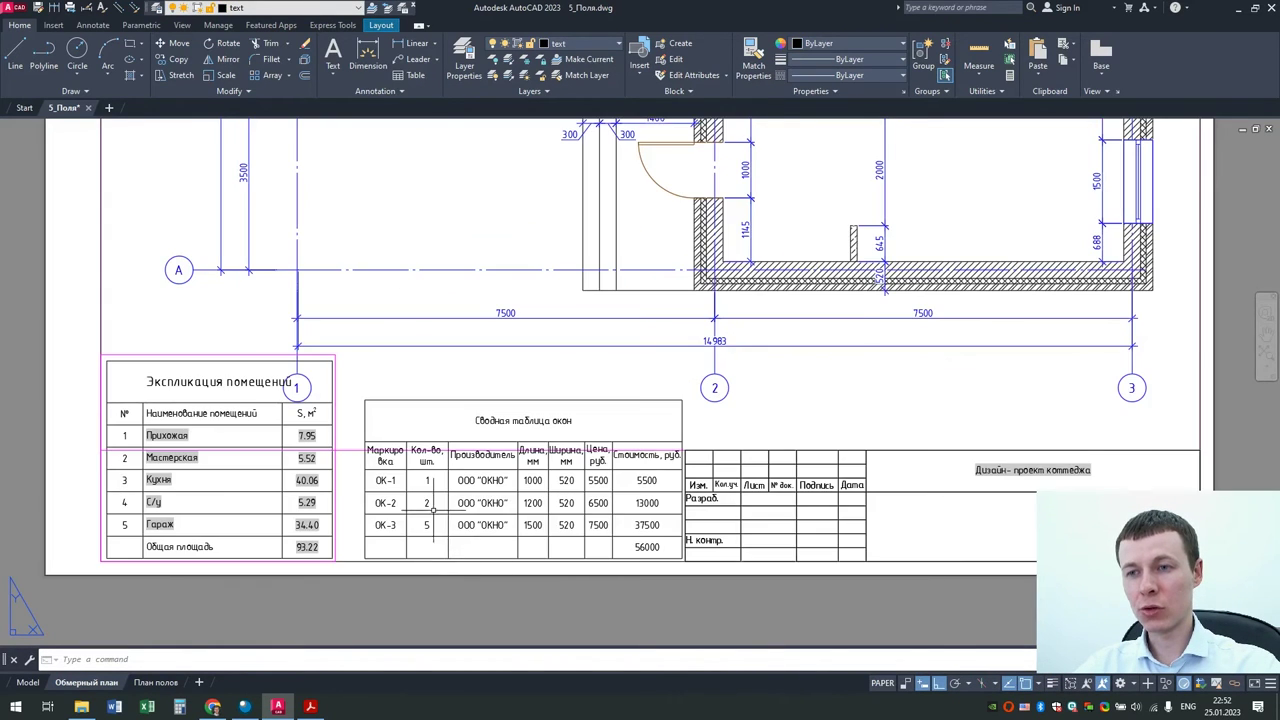
scroll(428, 500, up, 2)
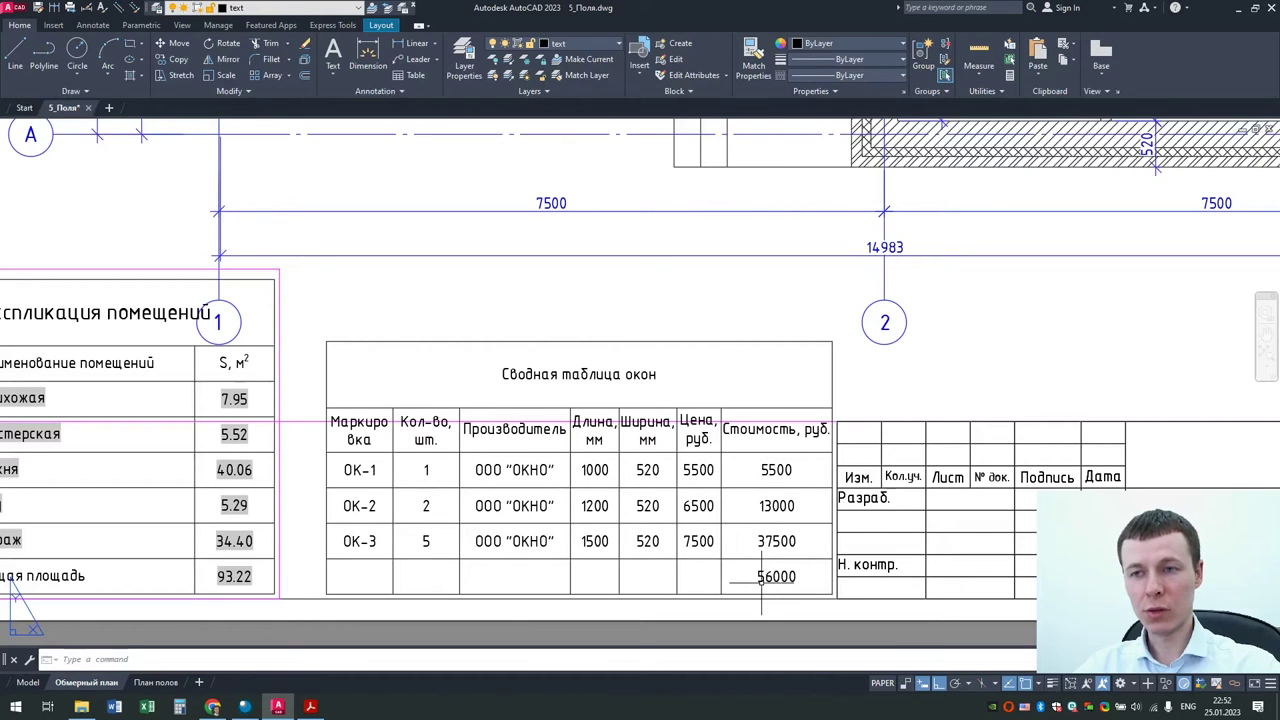
scroll(424, 469, down, 2)
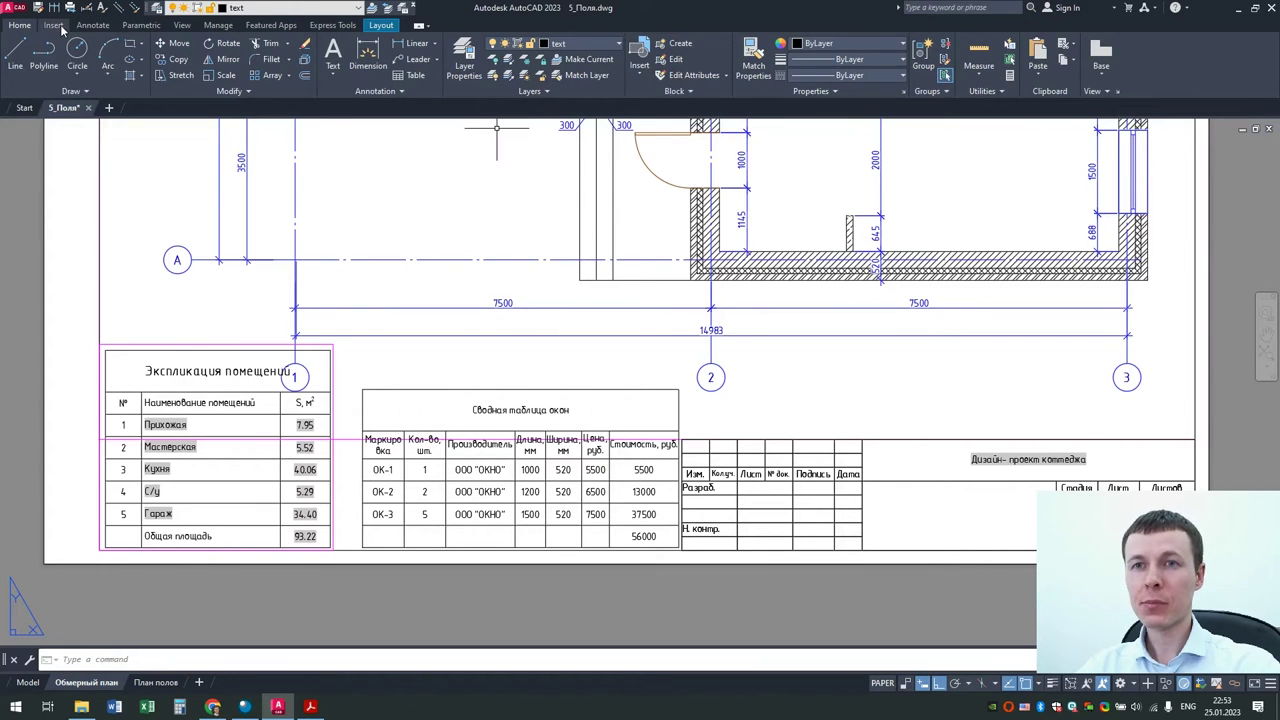
Step: Update the windows table from its data link (total 54000) and fit the whole sheet in view
click(55, 25)
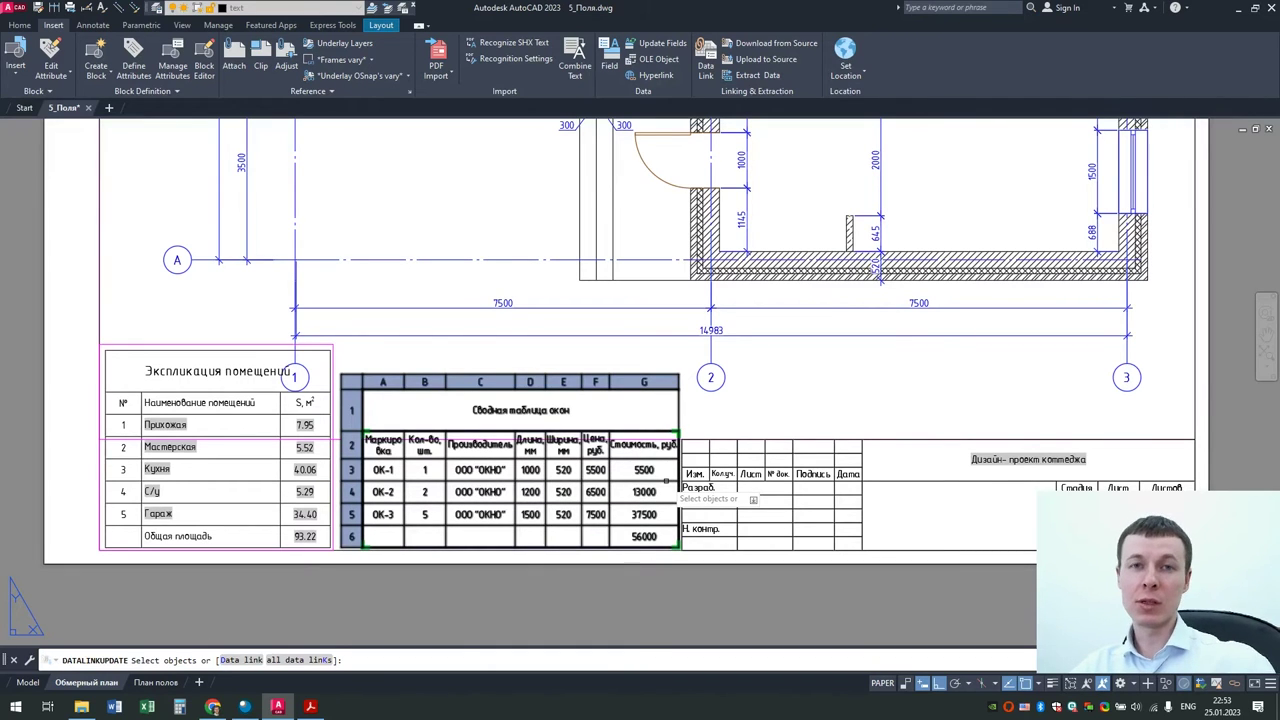
click(666, 481)
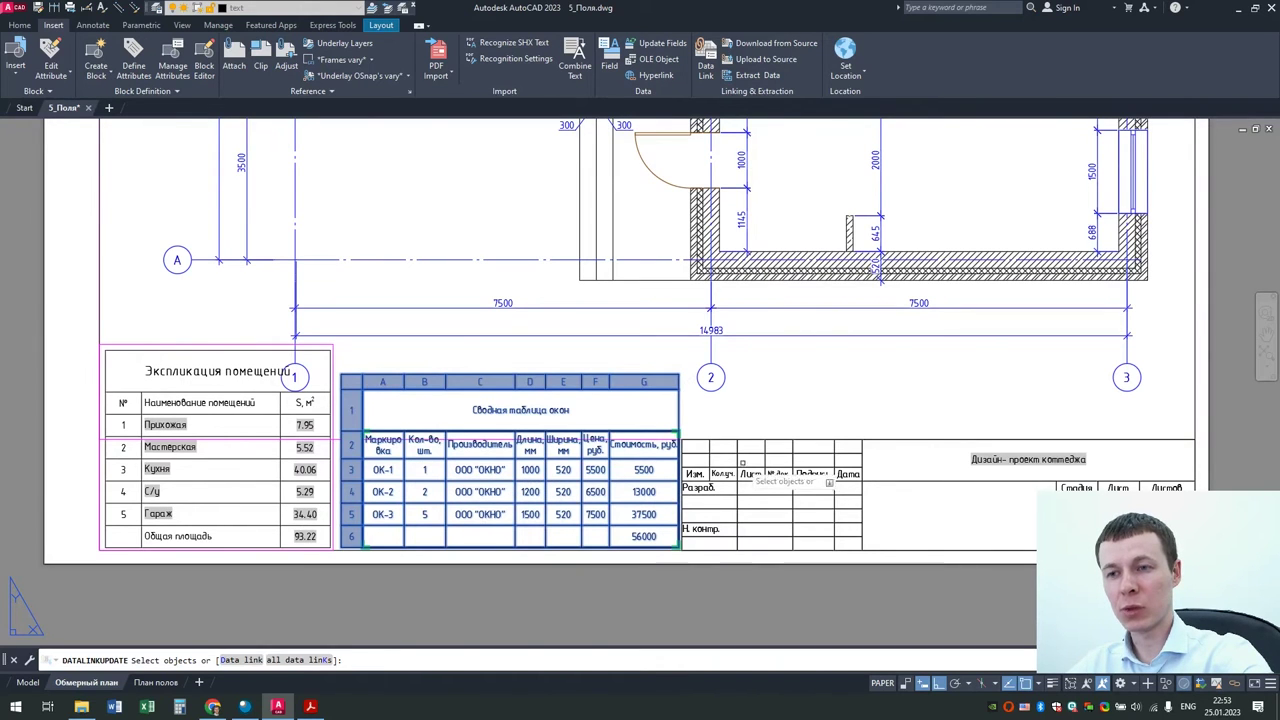
key(Return)
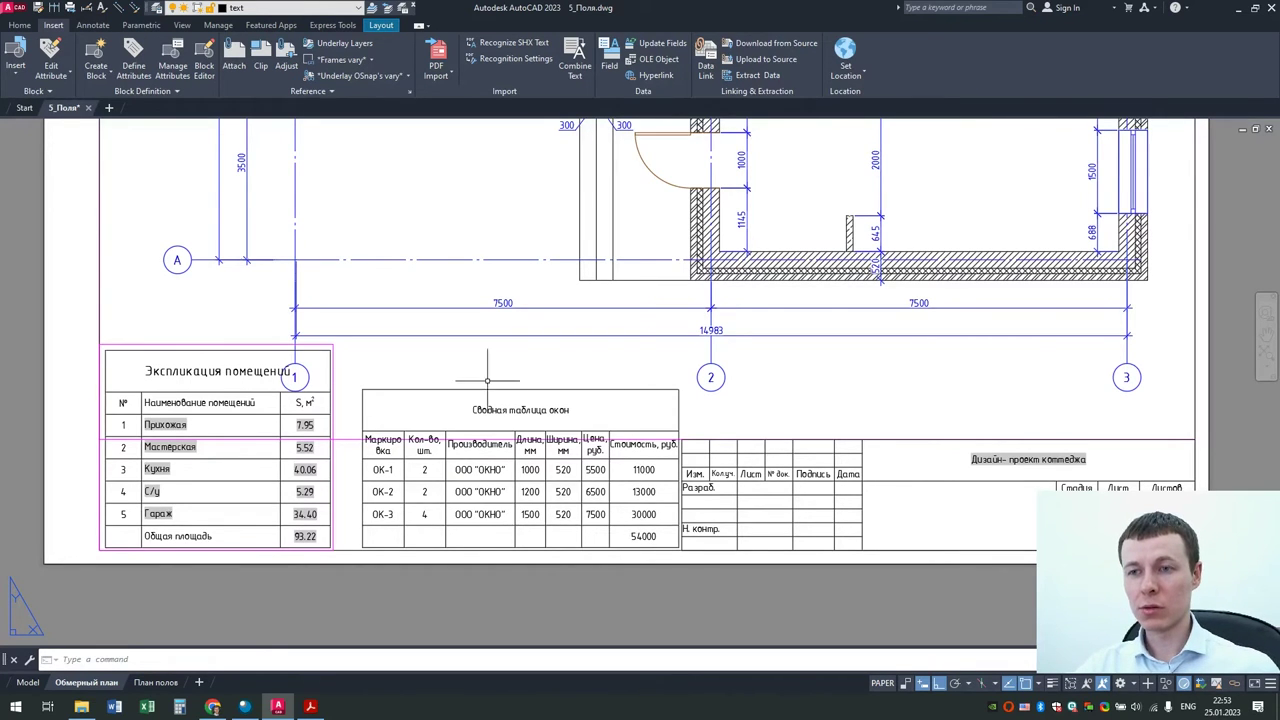
scroll(443, 408, down, 2)
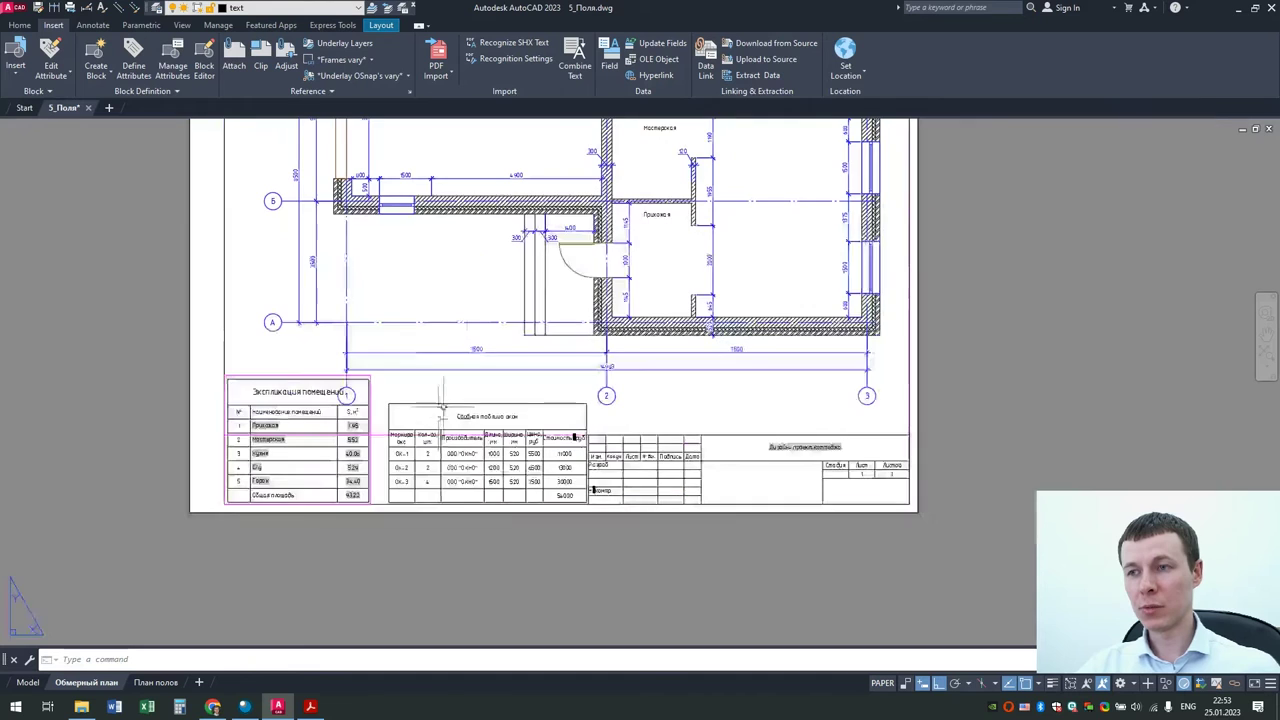
middle_click(487, 307)
mouse_move(156, 682)
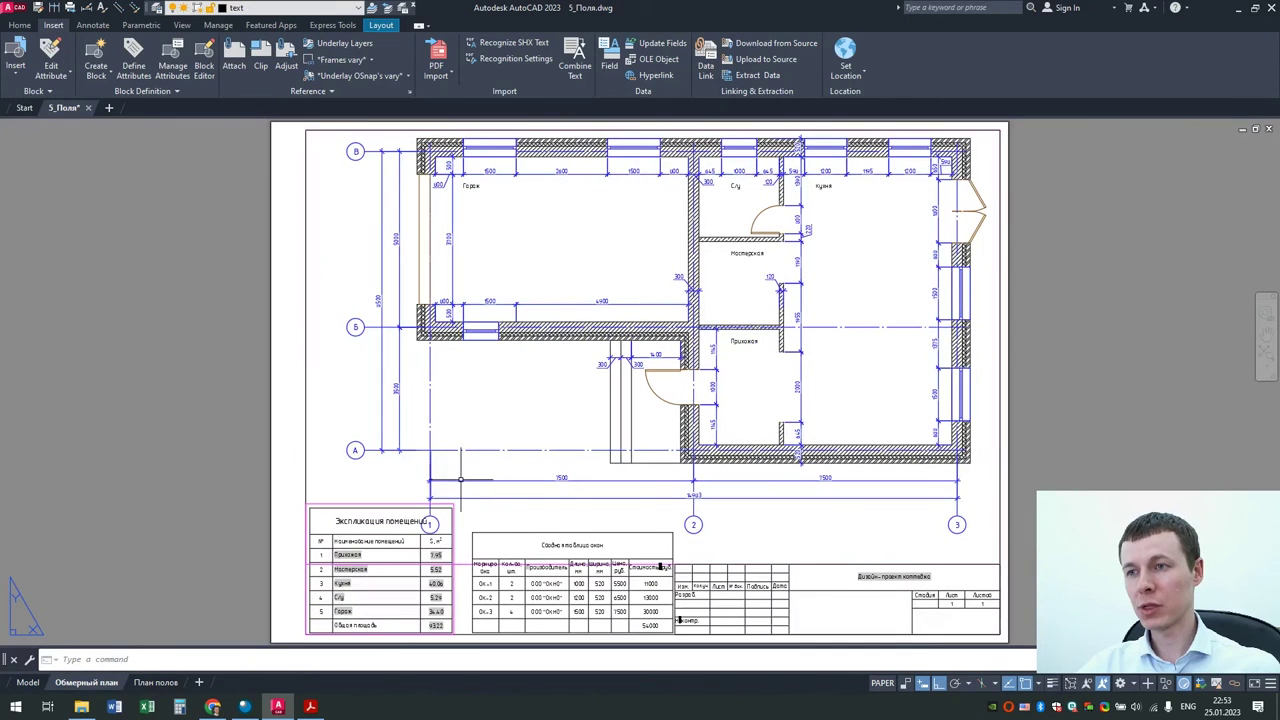
Step: Bring the floor-coverings table into view on План полов and open 5_Поля.xlsx from File Explorer
click(148, 684)
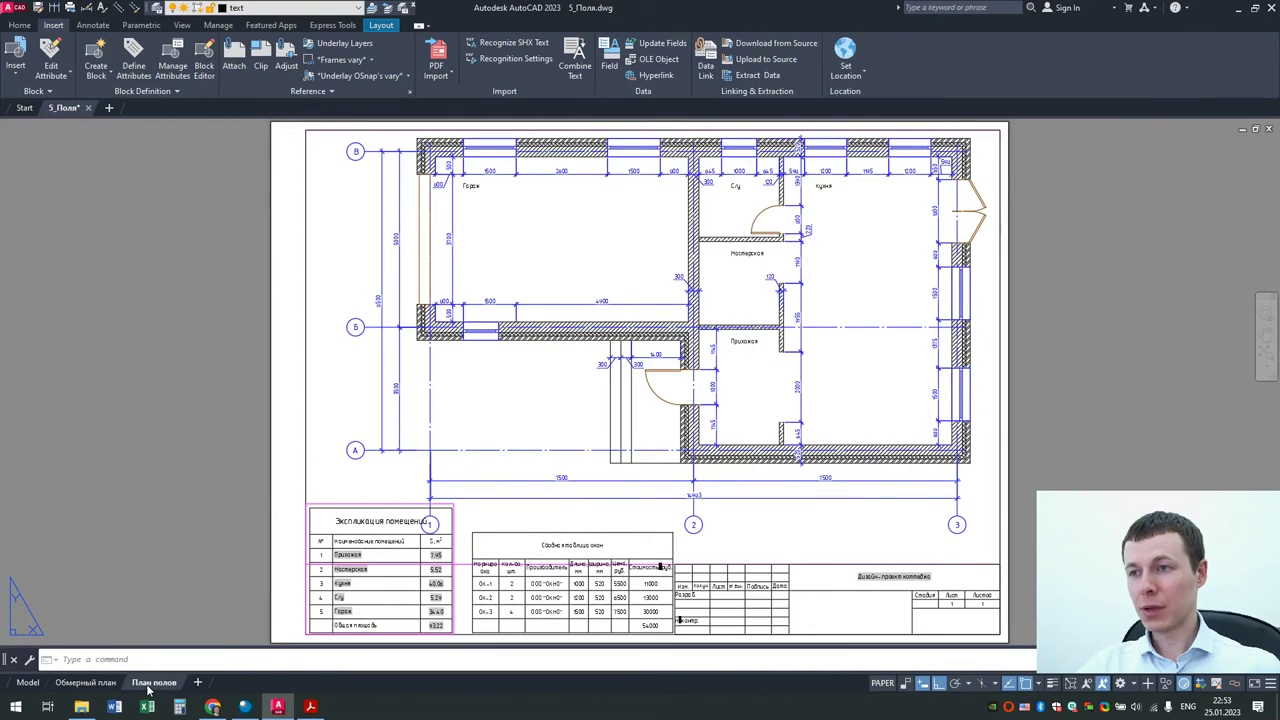
middle_click(608, 405)
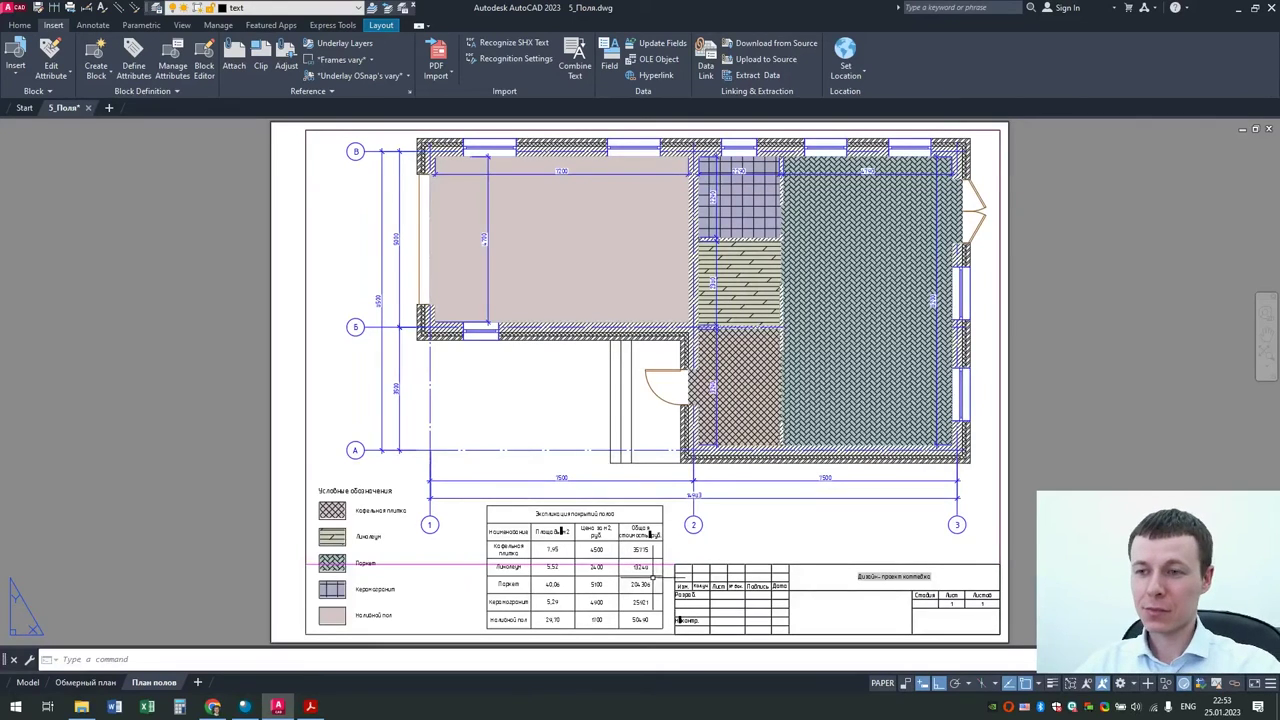
scroll(672, 612, up, 2)
middle_drag(561, 592, 457, 522)
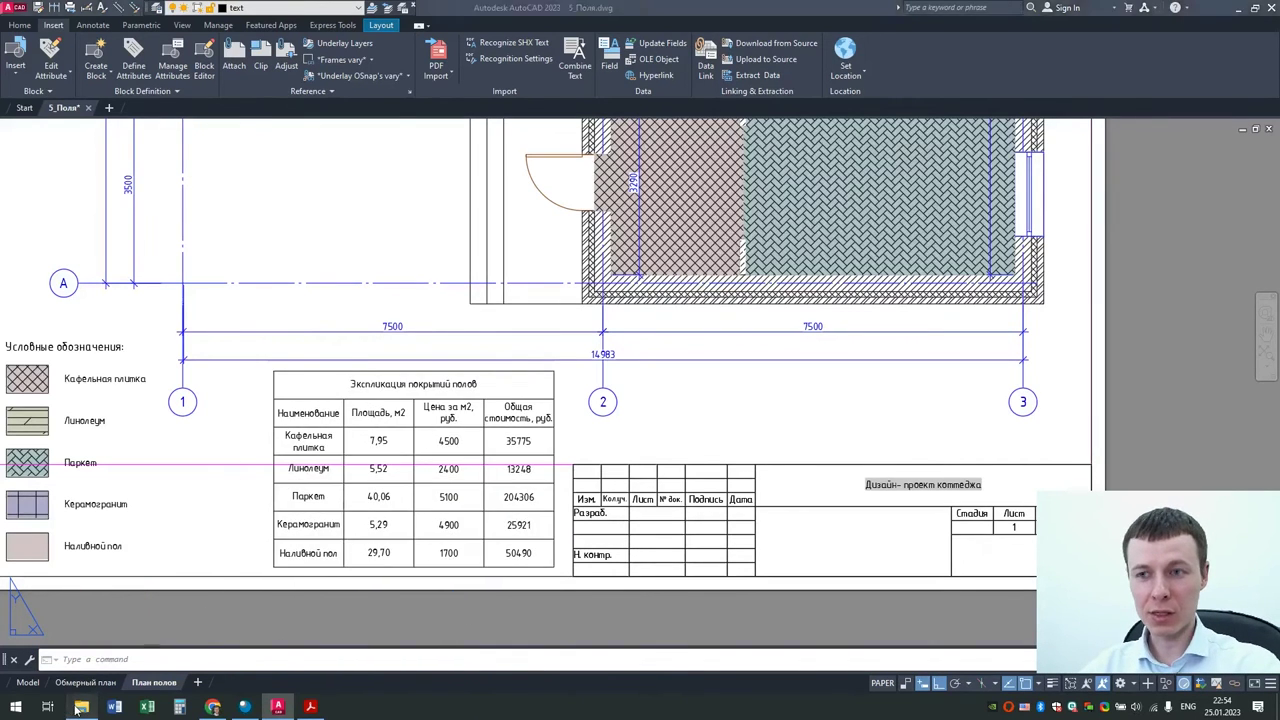
click(81, 706)
double_click(200, 287)
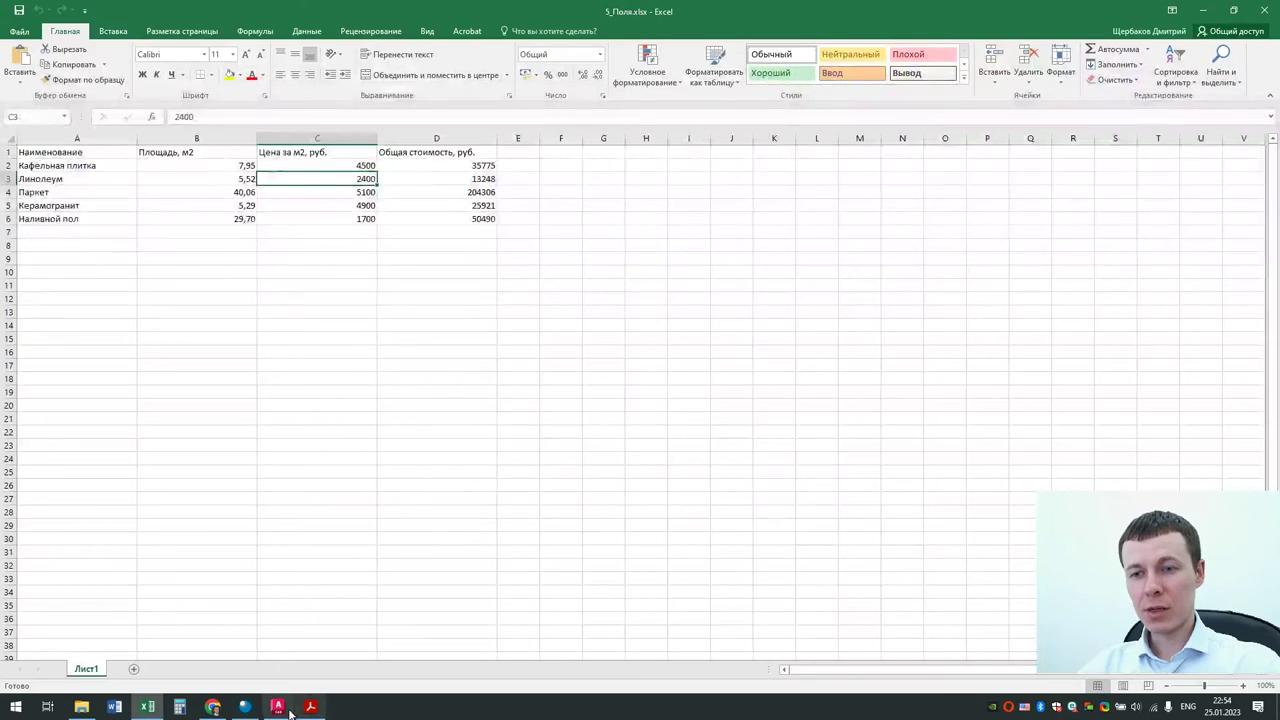
Step: Set the Кафельная плитка price in cell C2 to 5000, then save and close 5_Поля.xlsx
click(277, 706)
click(140, 710)
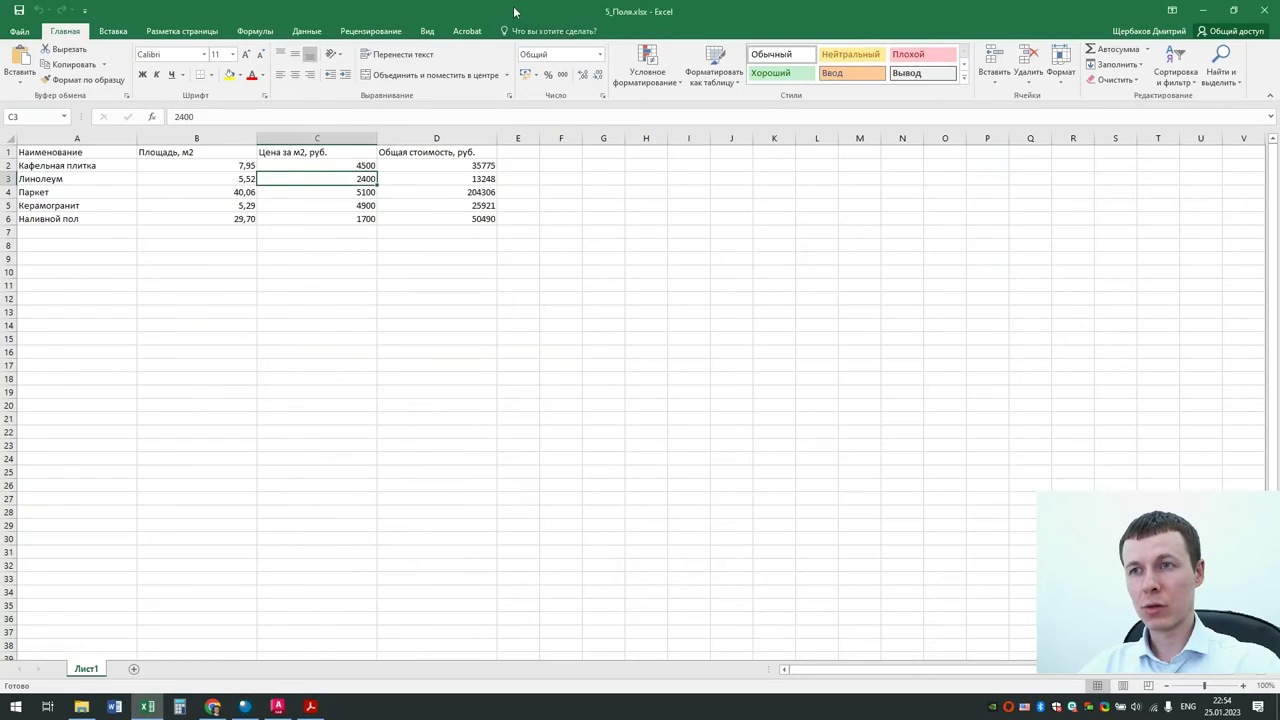
drag(514, 12, 675, 88)
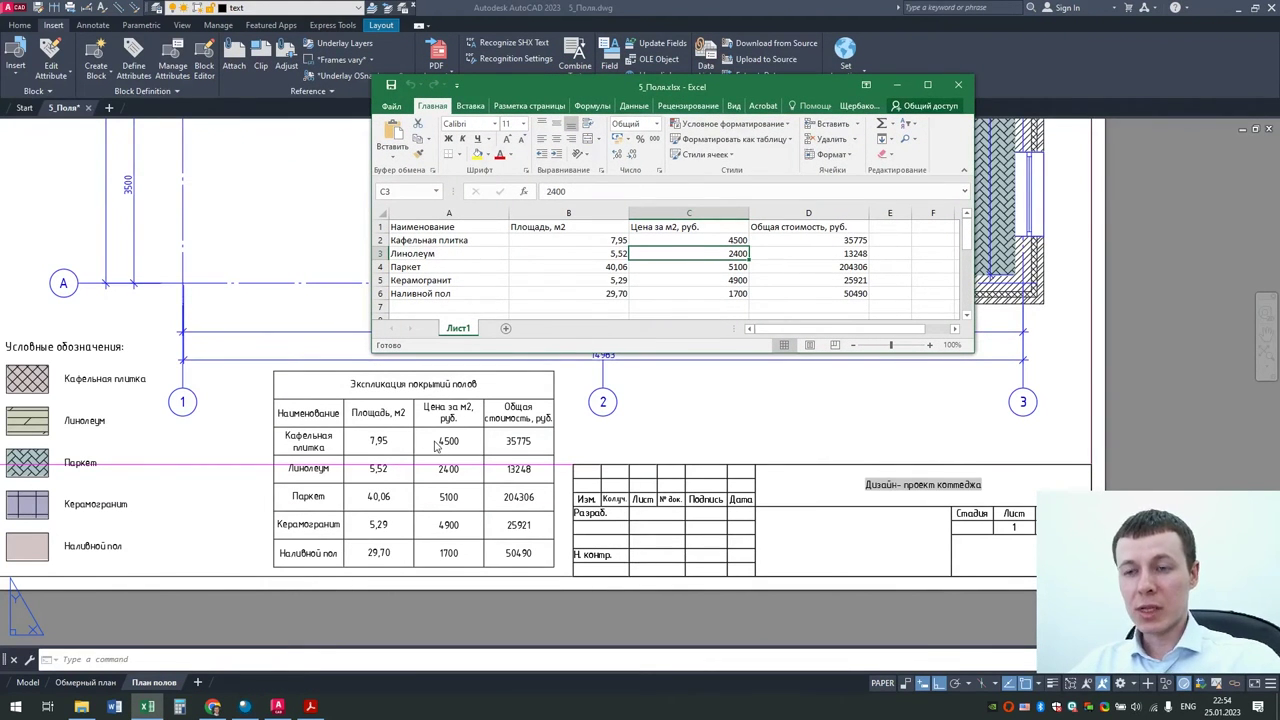
click(688, 241)
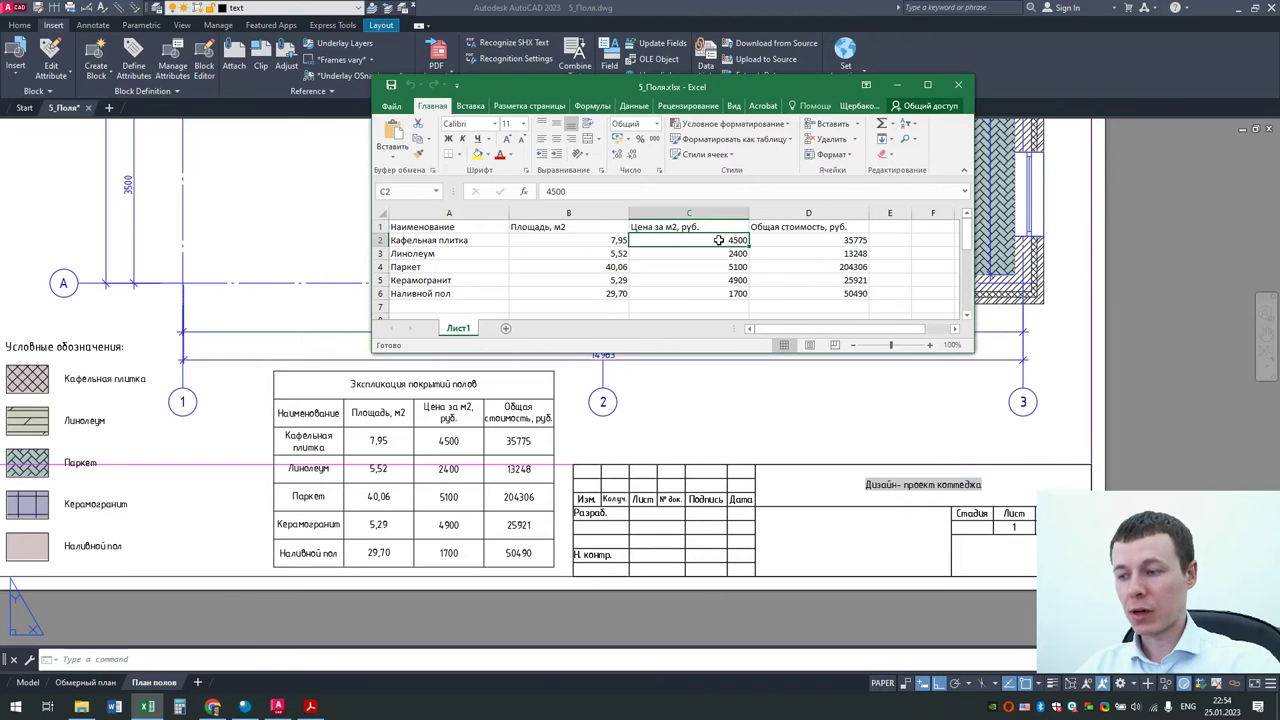
text(5000)
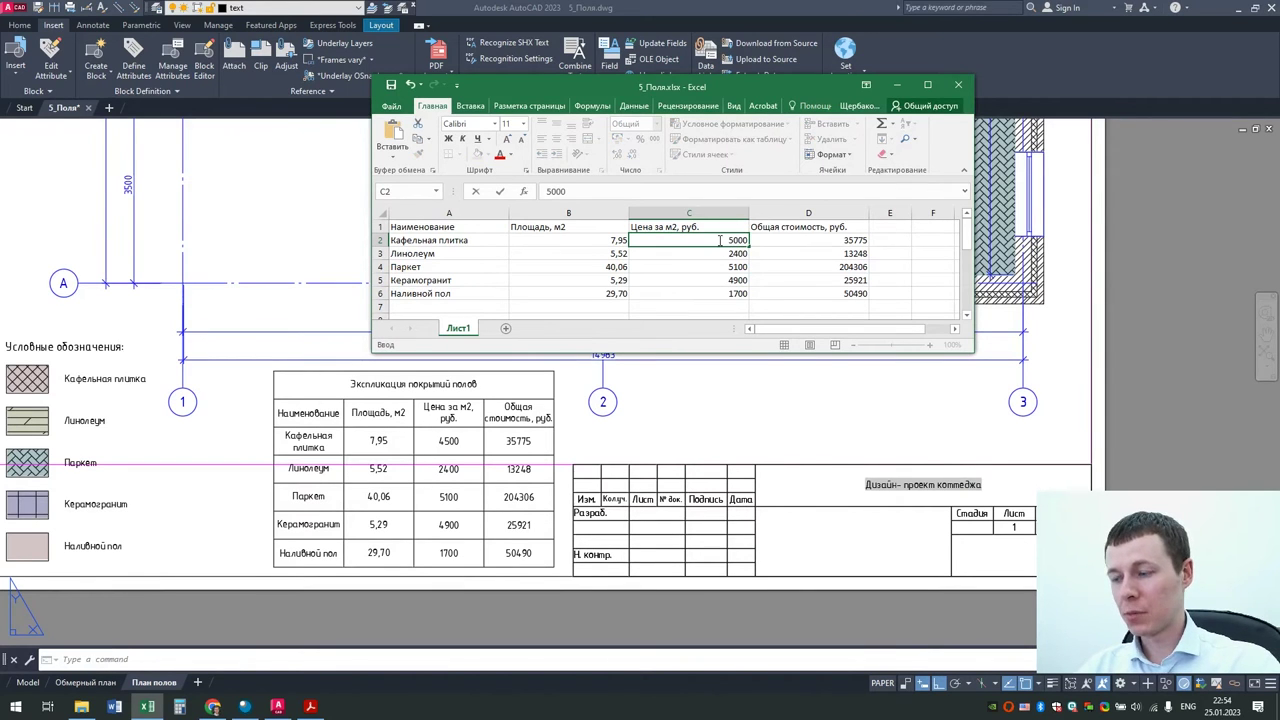
key(Return)
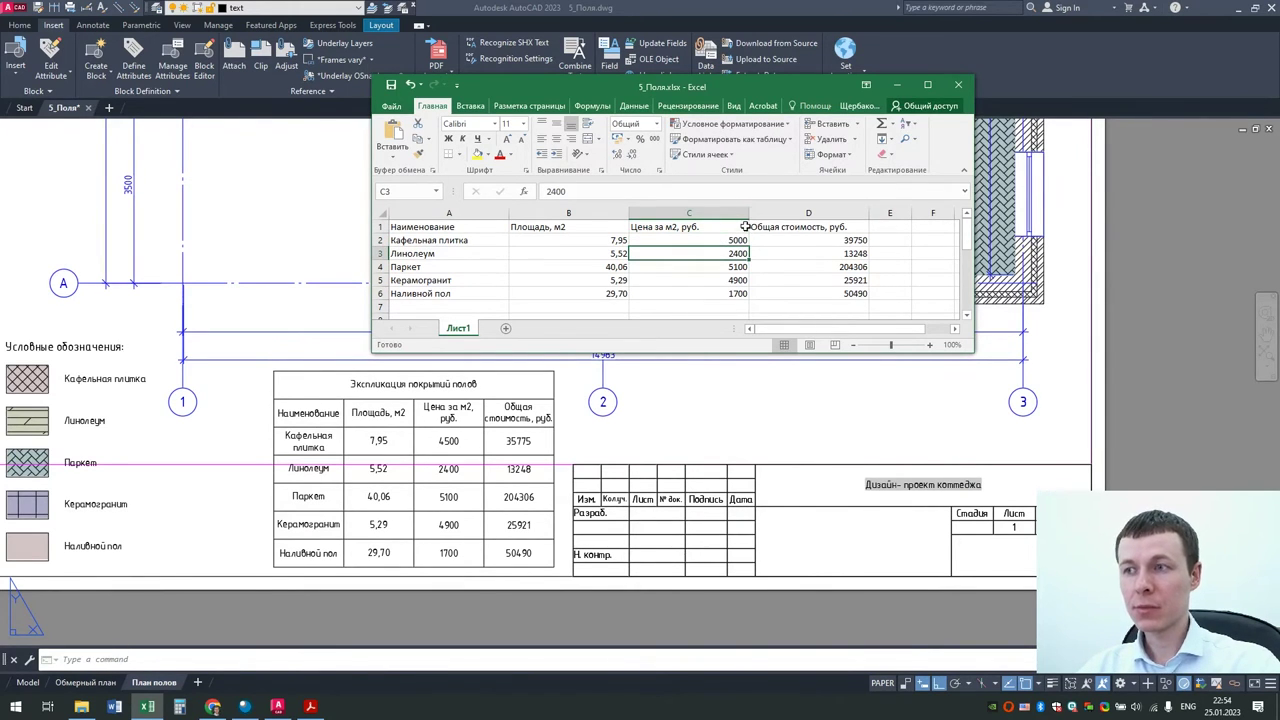
click(392, 86)
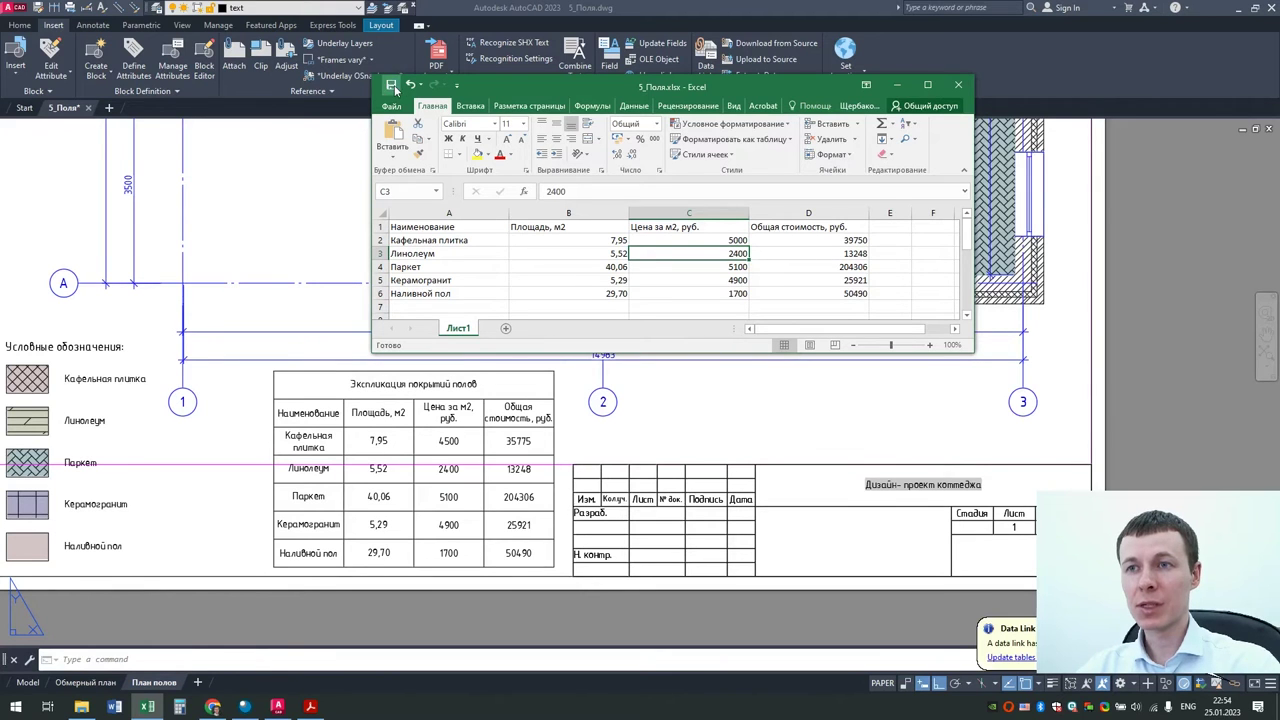
click(958, 86)
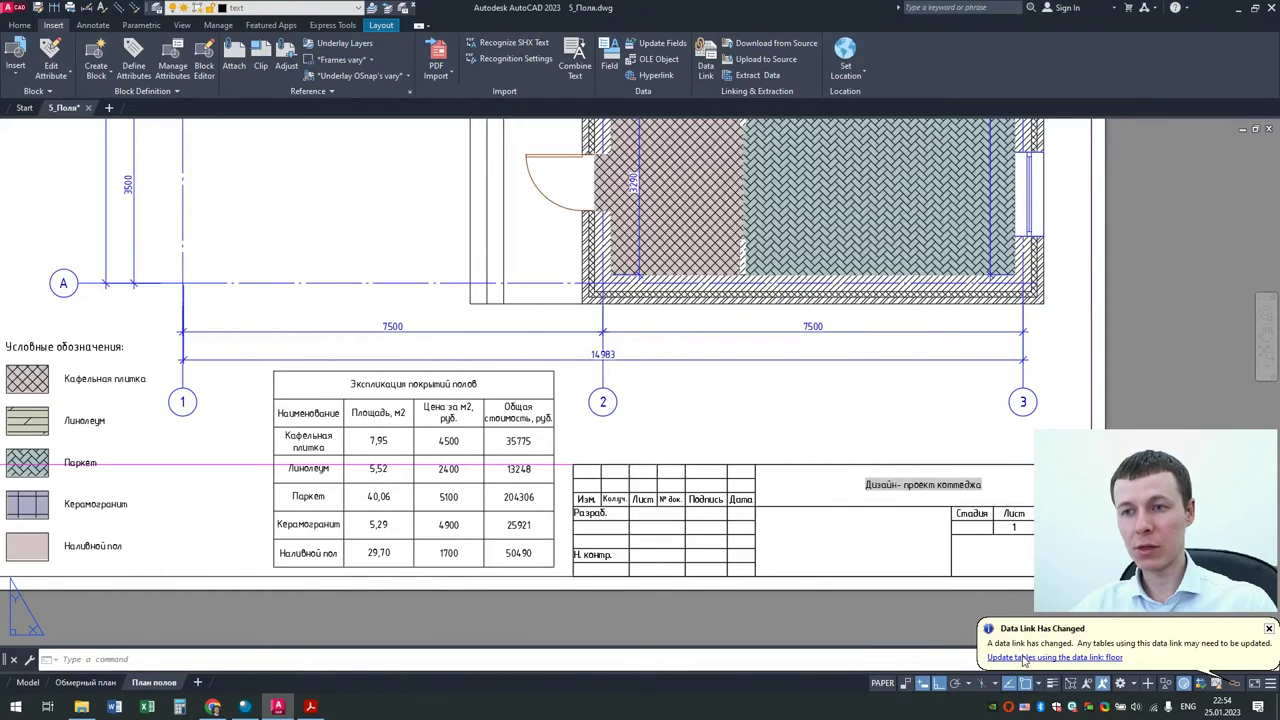
Step: Update the floor-coverings table from the changed data link so tiles show 5000 and 39750
click(1024, 657)
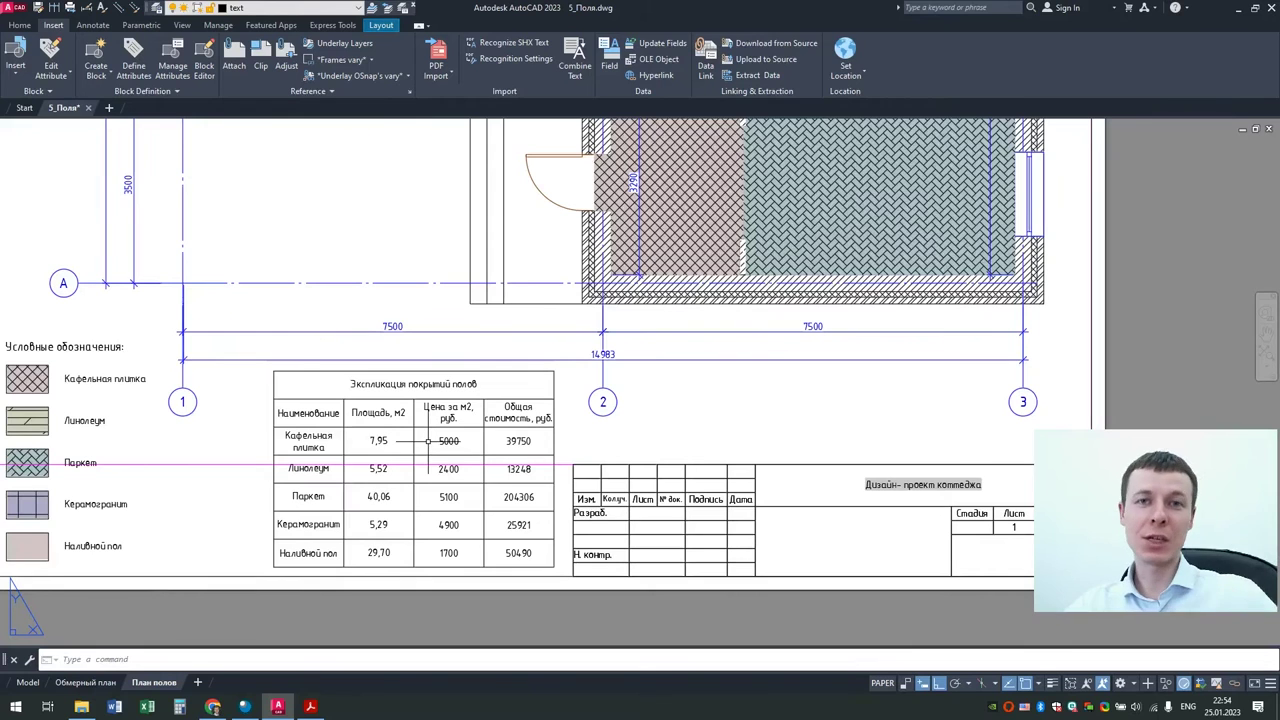
Step: Reopen 5_Поля.xlsx, inspect the =B2*C2 formula in D2, and close it unchanged
click(81, 706)
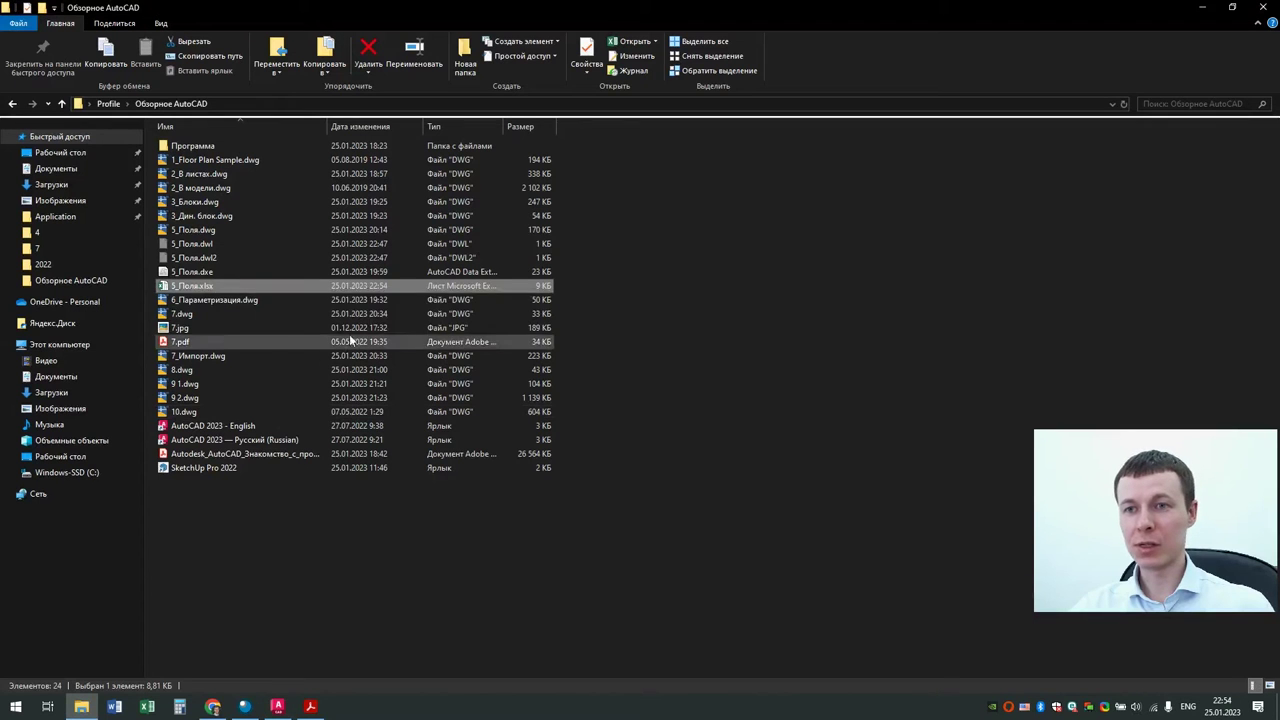
double_click(193, 288)
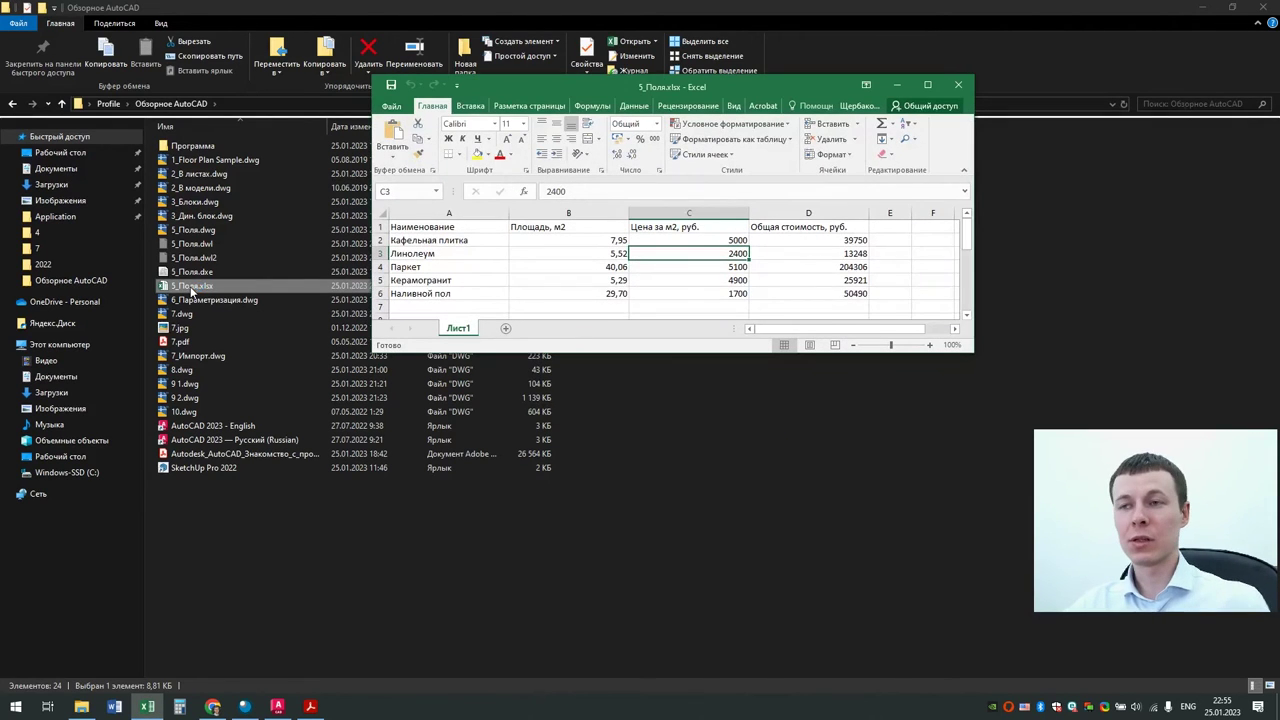
click(804, 245)
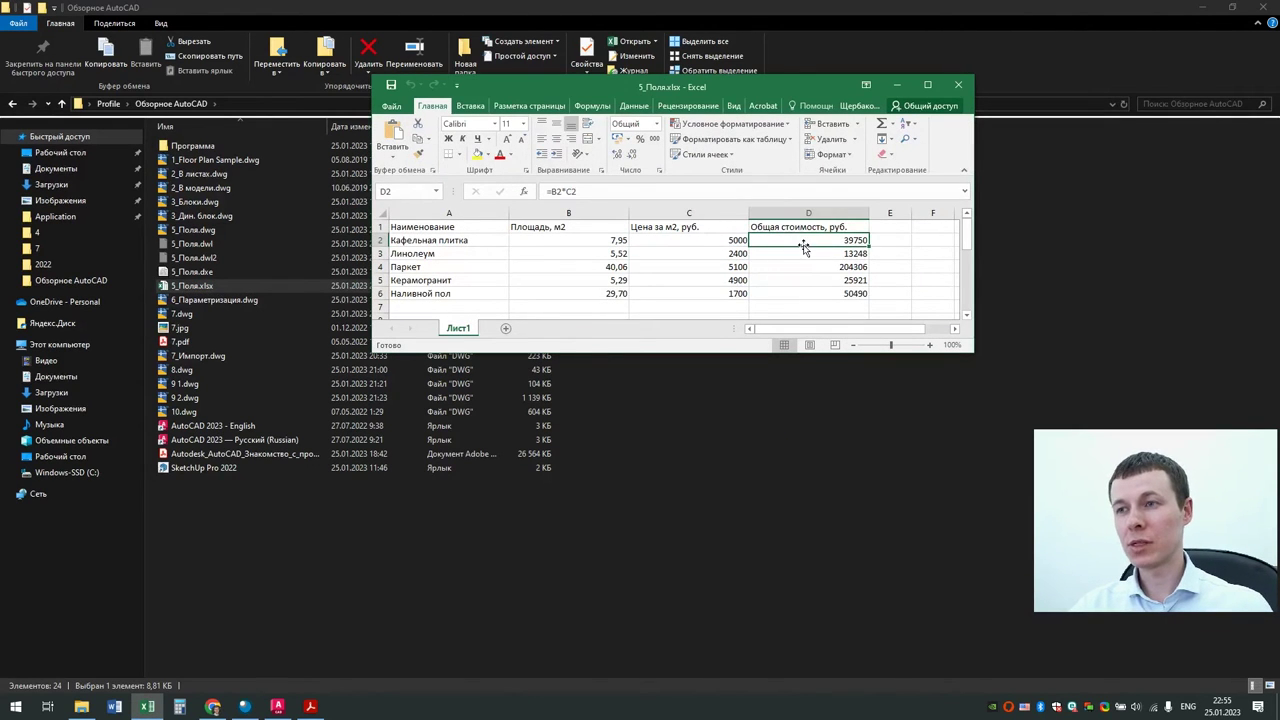
double_click(804, 241)
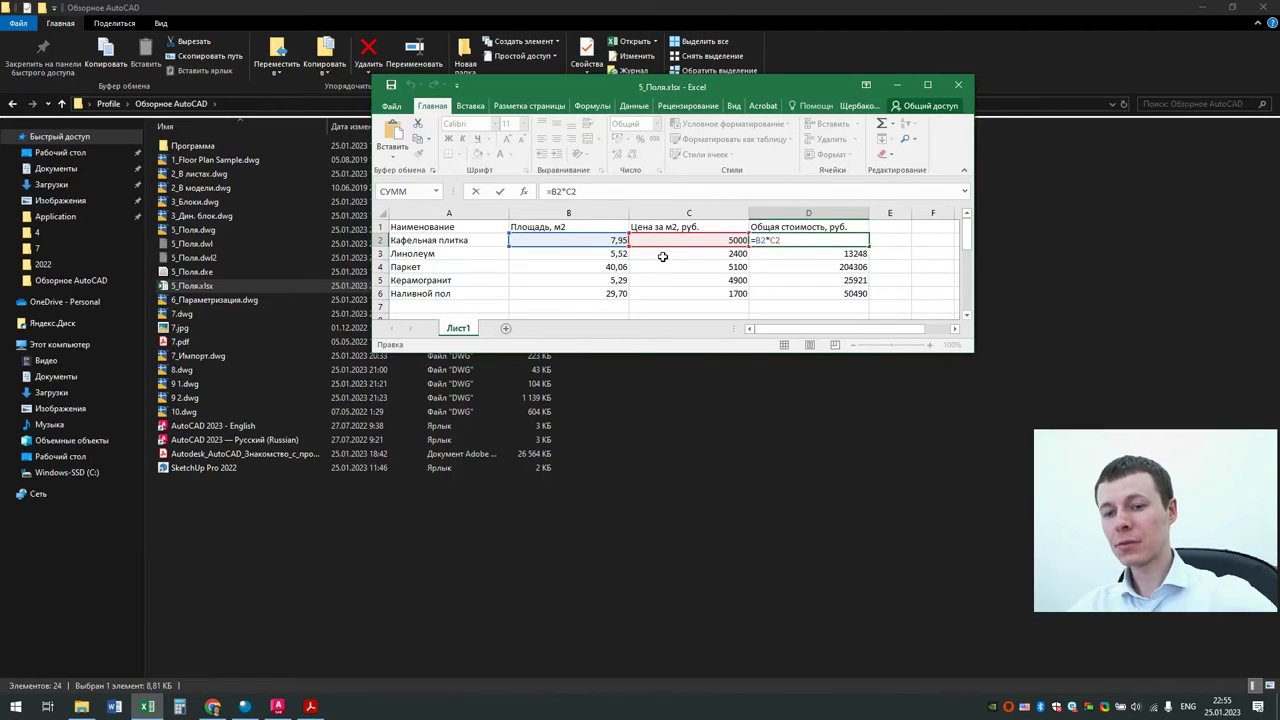
key(Escape)
click(965, 84)
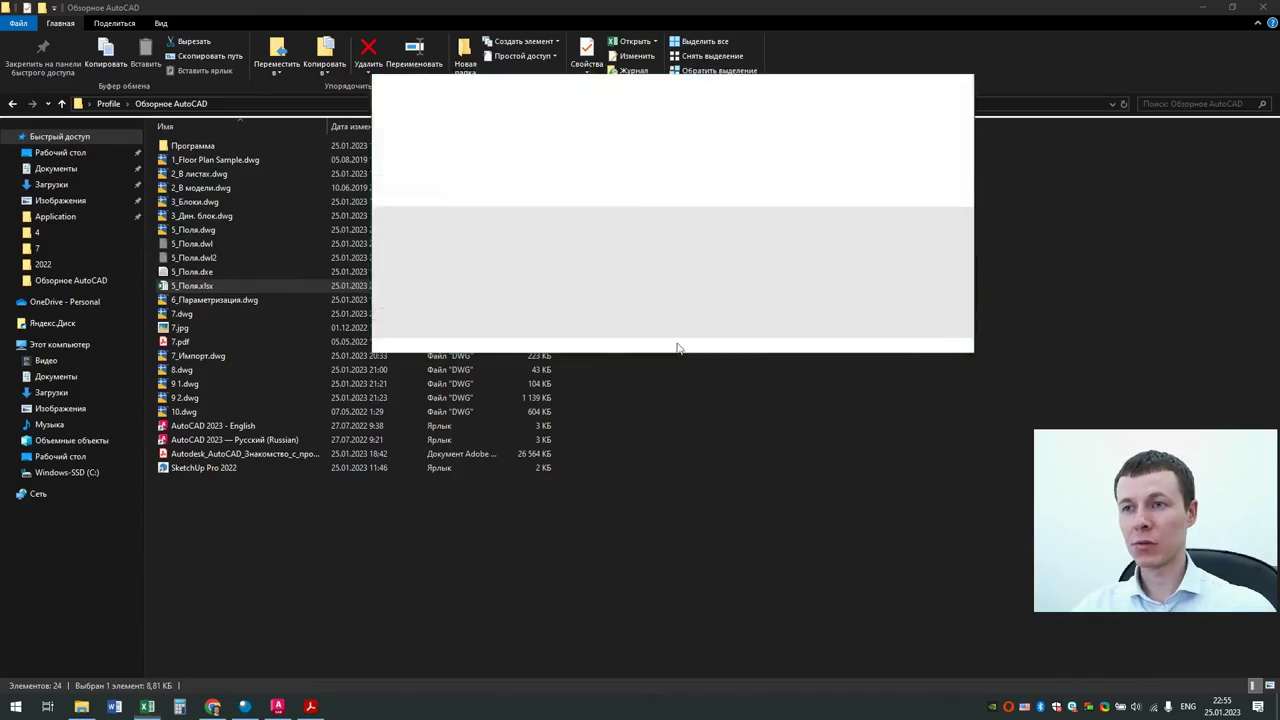
key(alt+Tab)
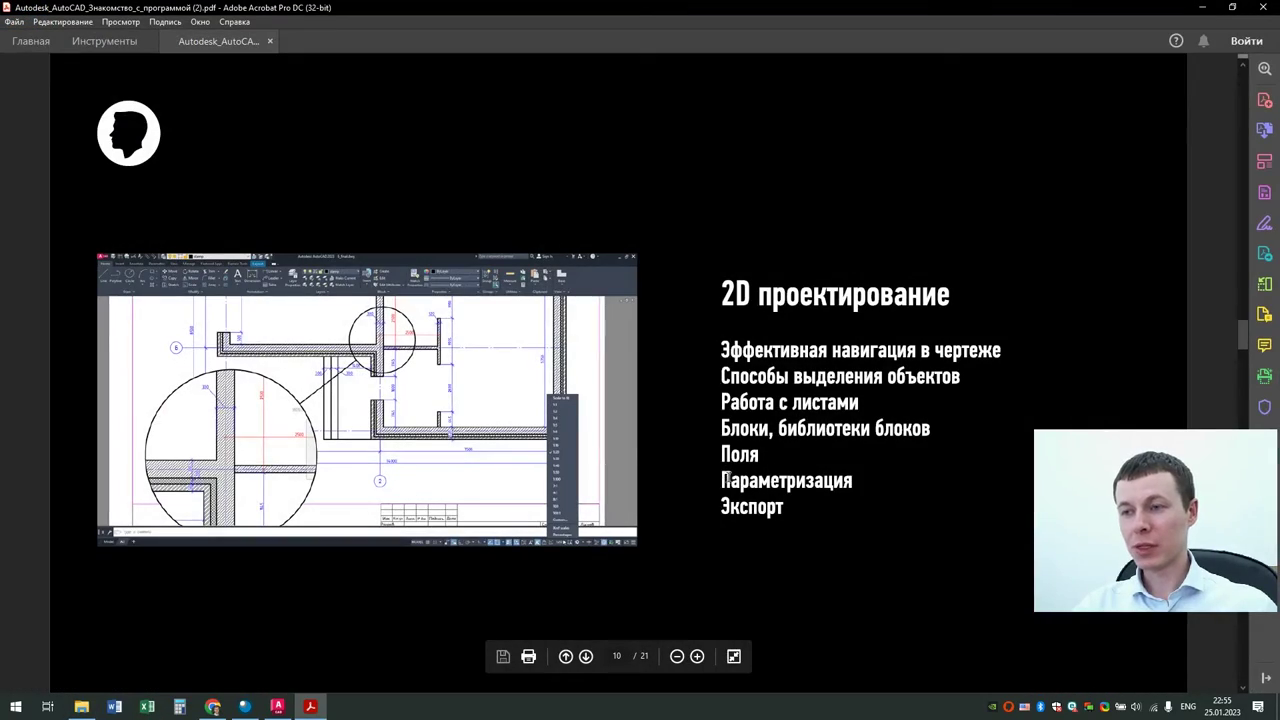
Step: Switch from Acrobat to the 6_Параметризация drawing in AutoCAD
click(1202, 7)
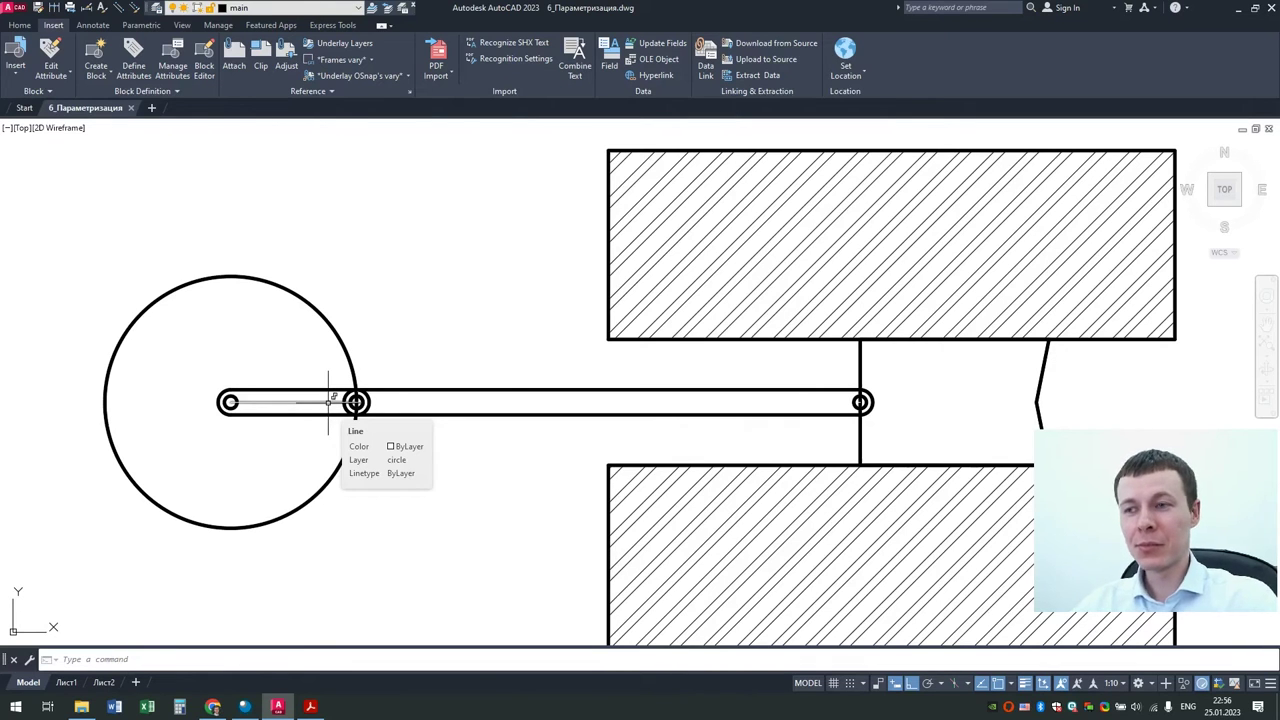
Step: Grip-drag the 100 crank's end to the circle's lower edge, then show all geometric and dimensional constraints
scroll(466, 374, down, 2)
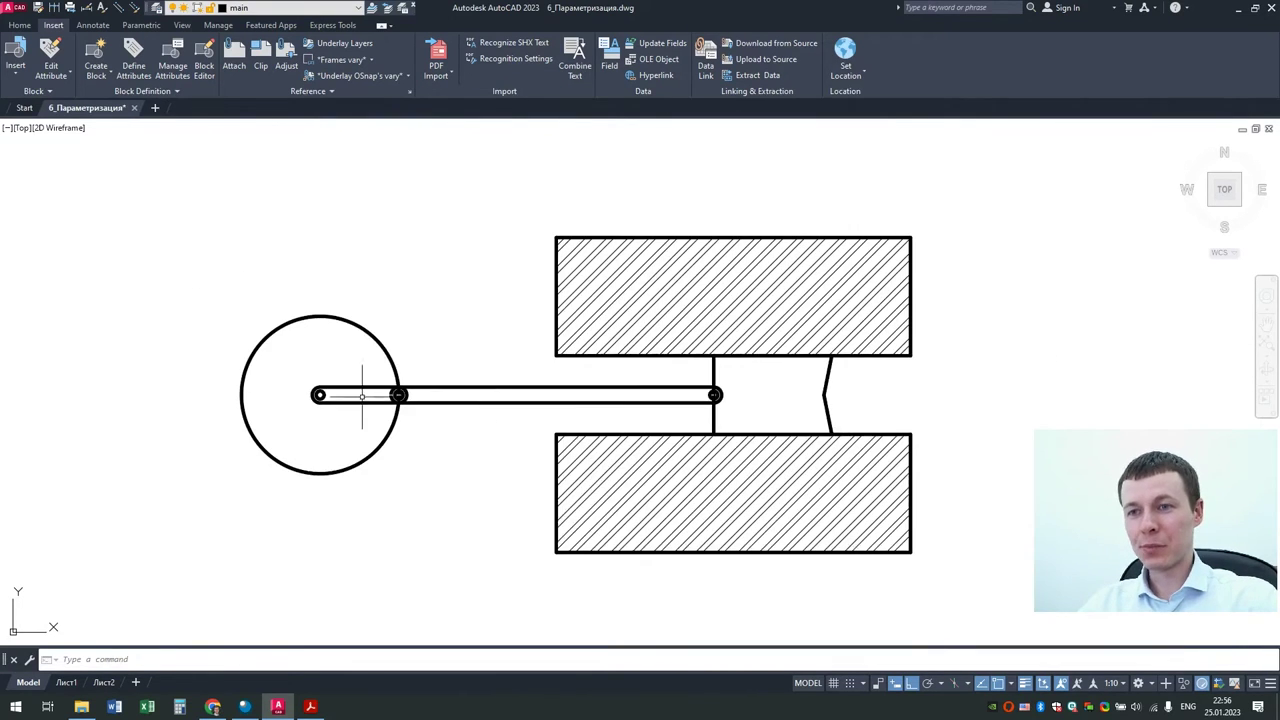
click(143, 26)
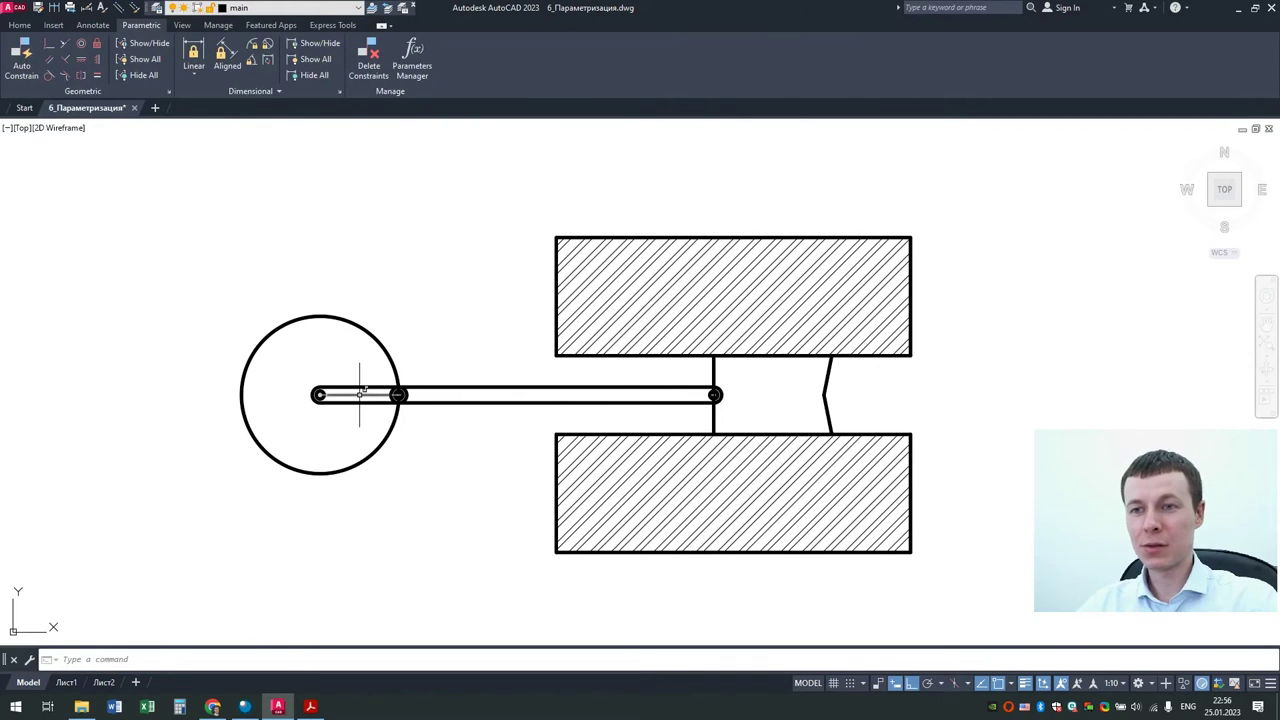
click(360, 394)
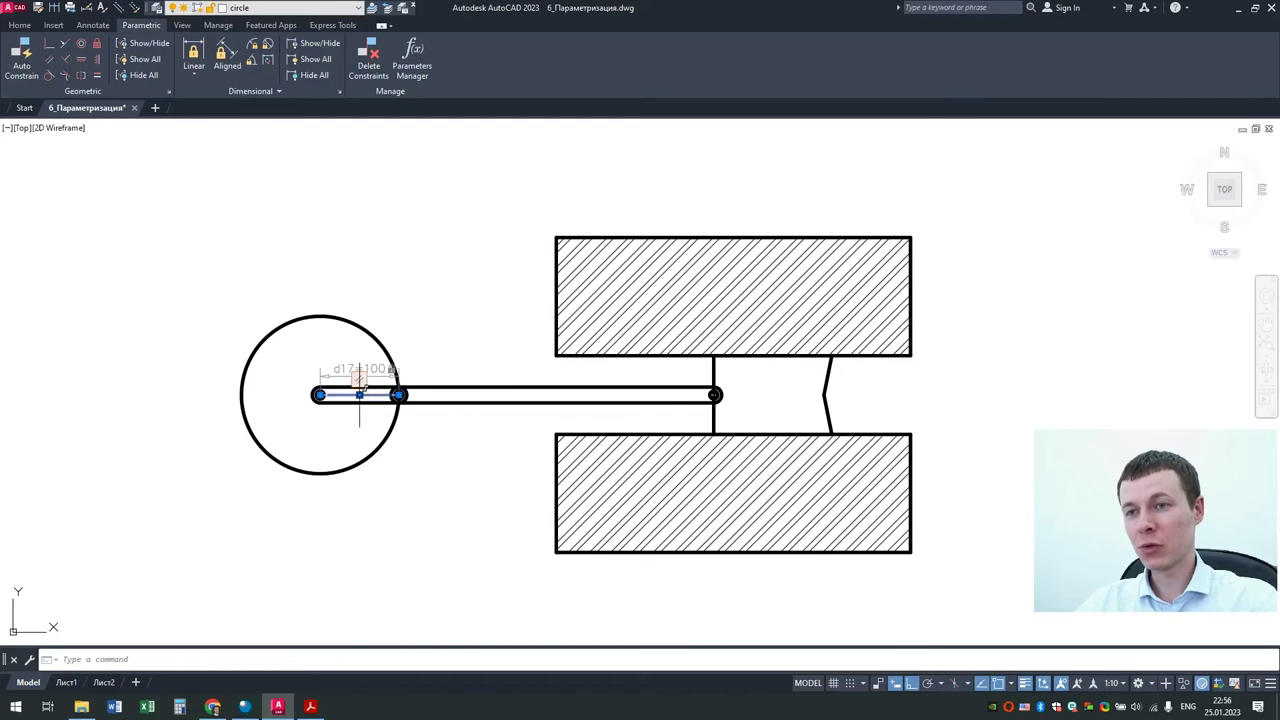
click(398, 394)
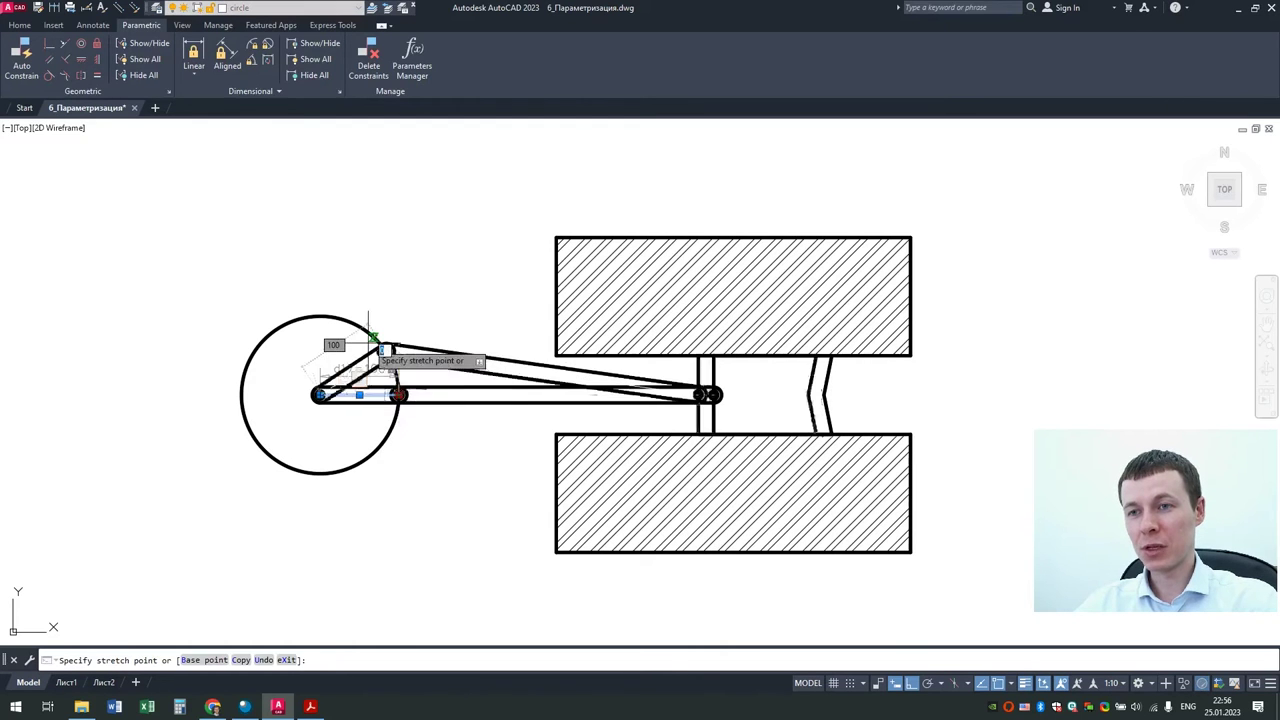
key(F8)
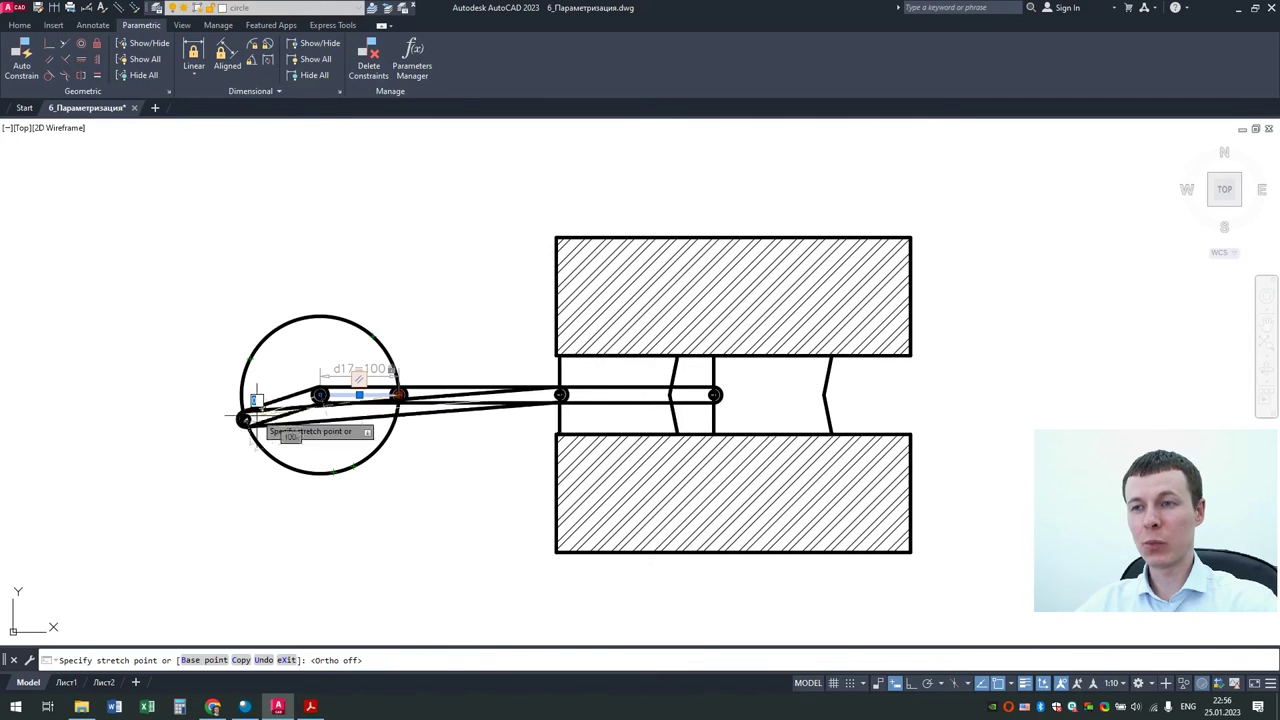
click(345, 467)
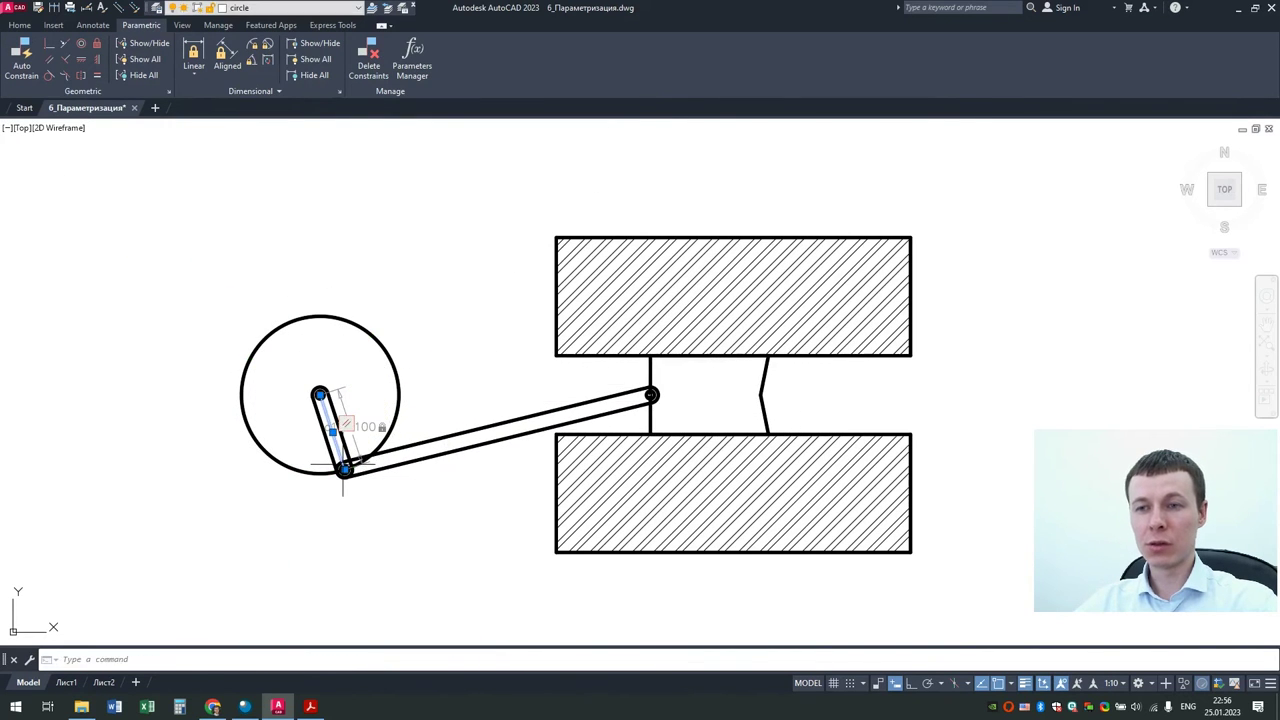
key(Escape)
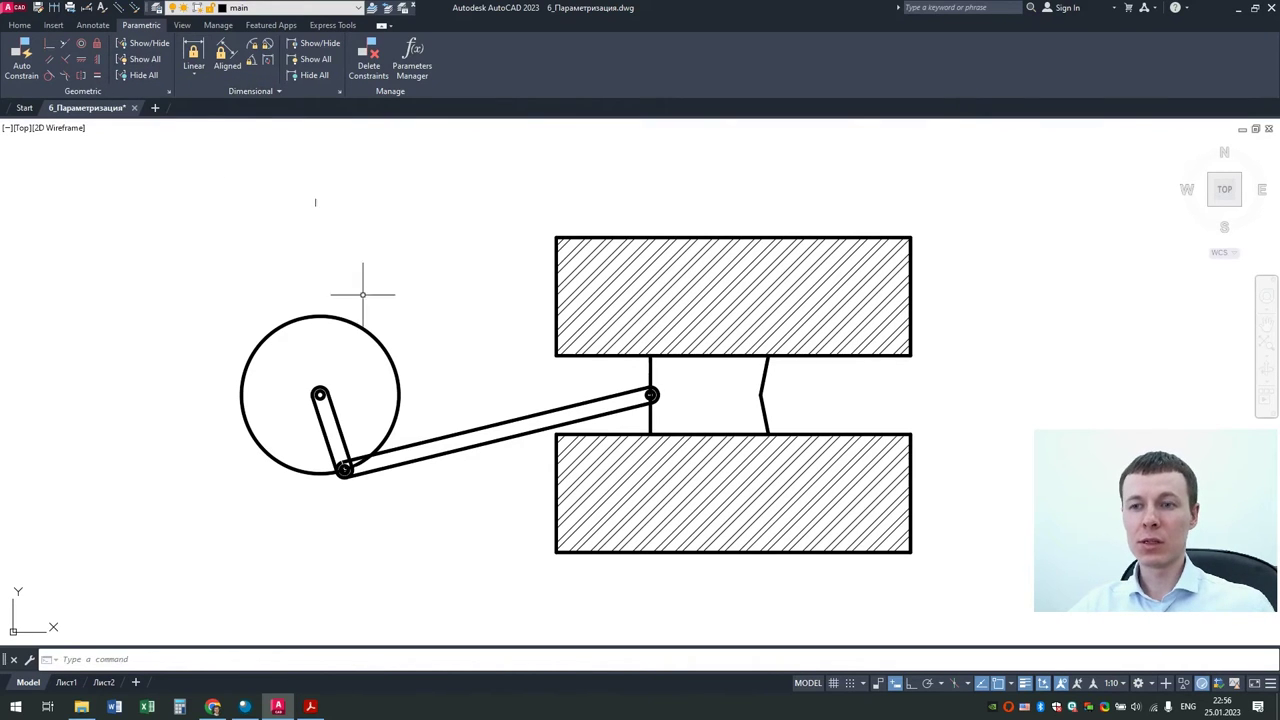
click(147, 62)
click(315, 59)
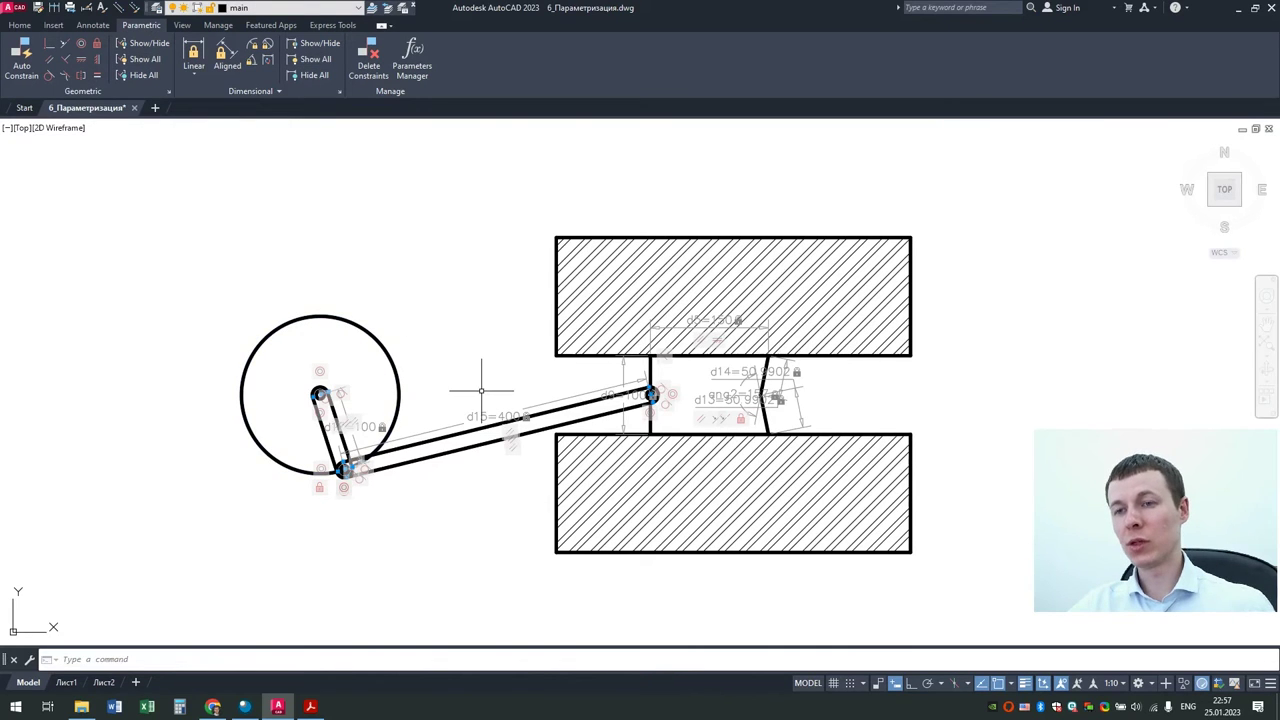
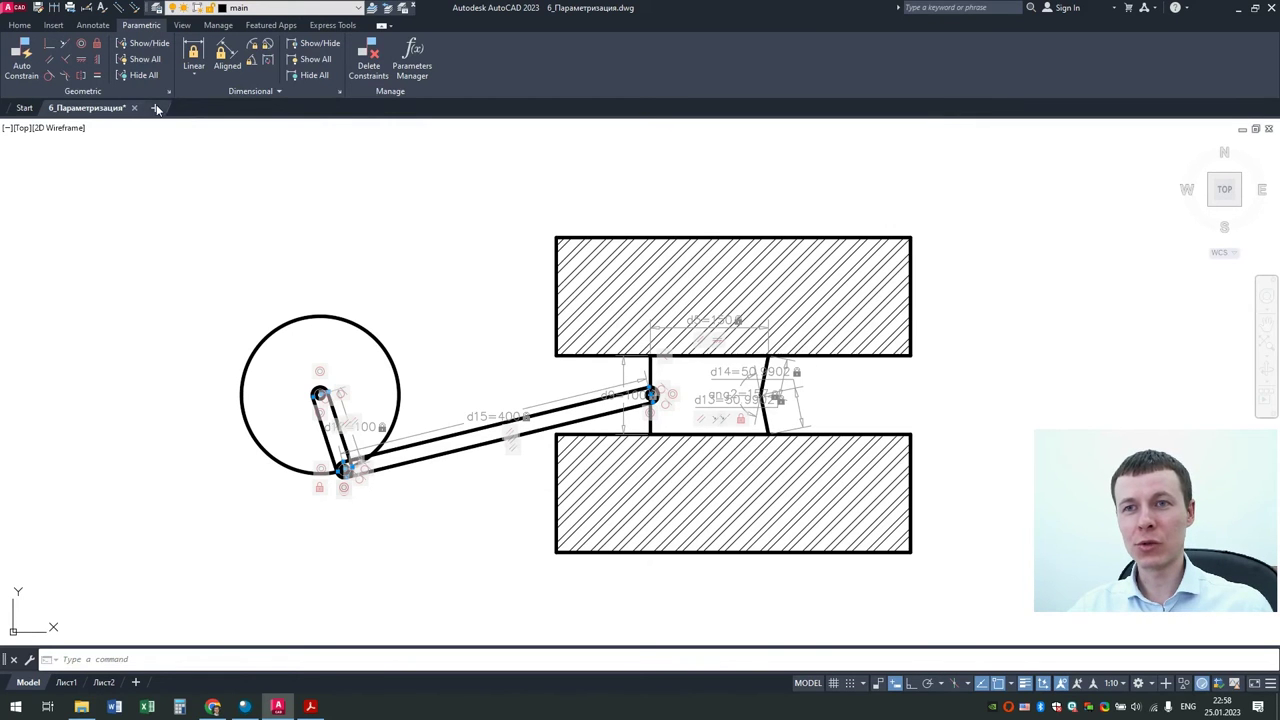
Step: Start a new blank drawing with the grid off and draw the first circle
click(156, 108)
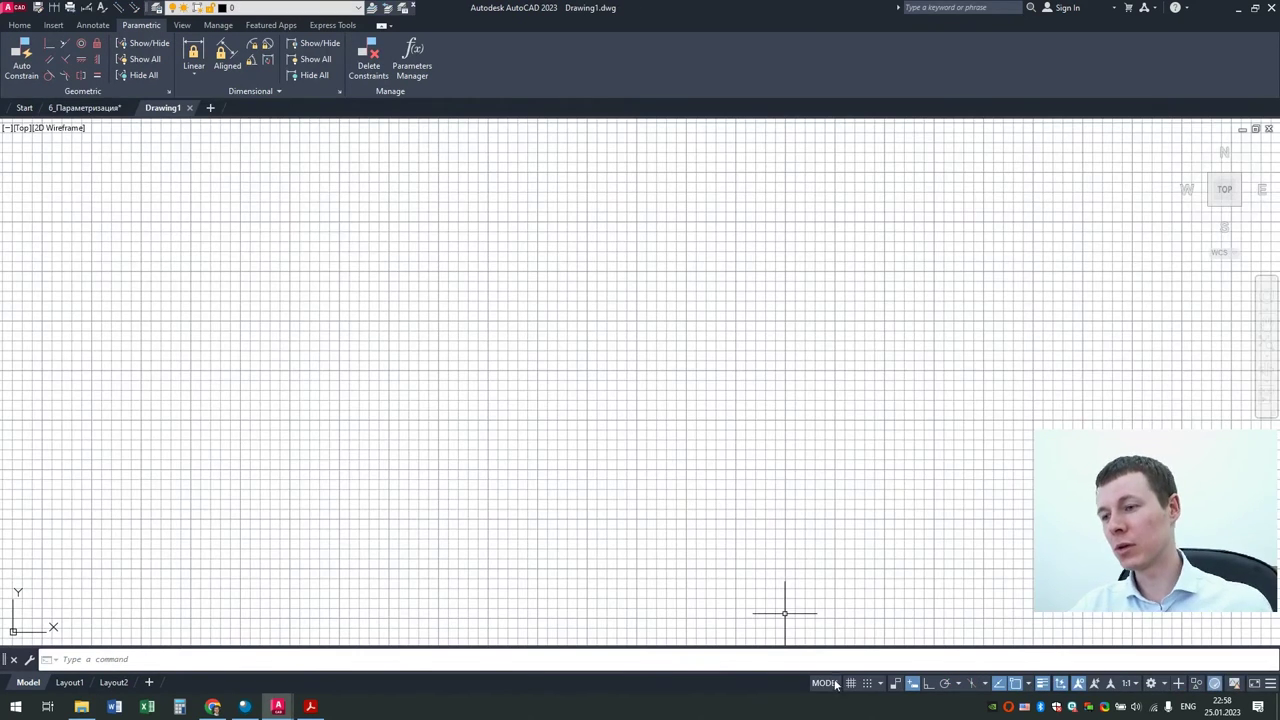
click(850, 684)
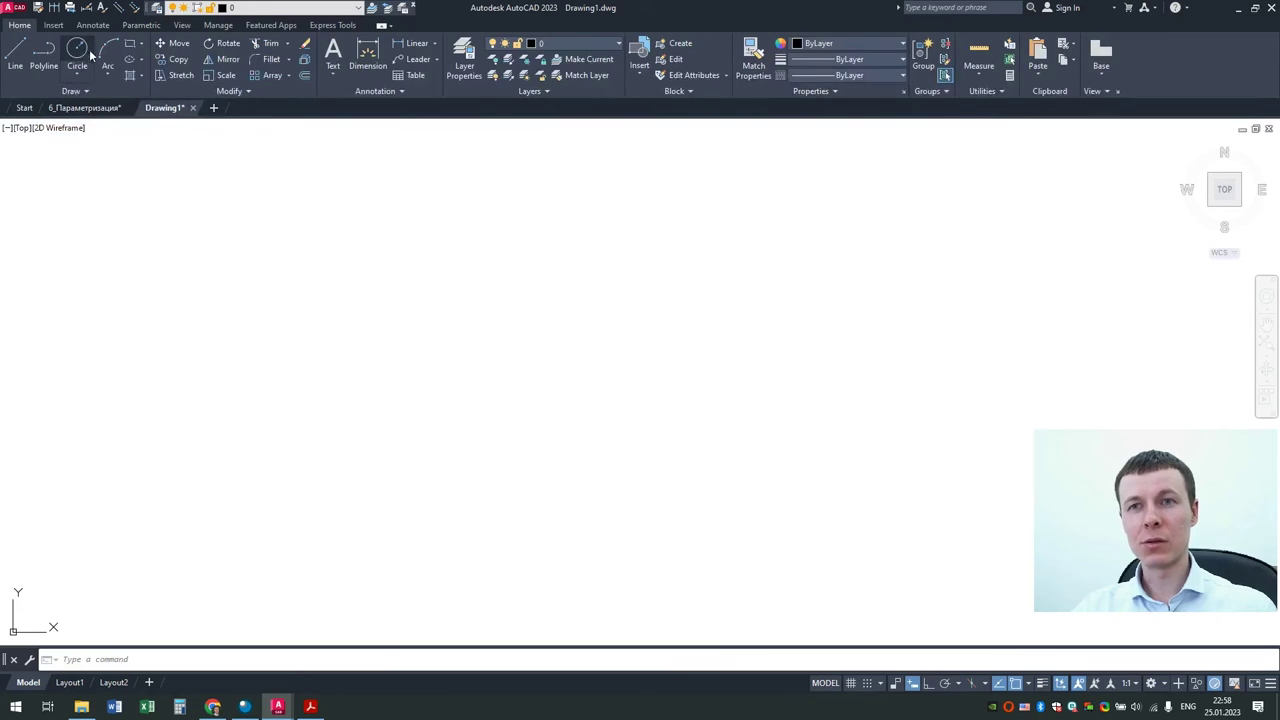
click(77, 50)
click(590, 407)
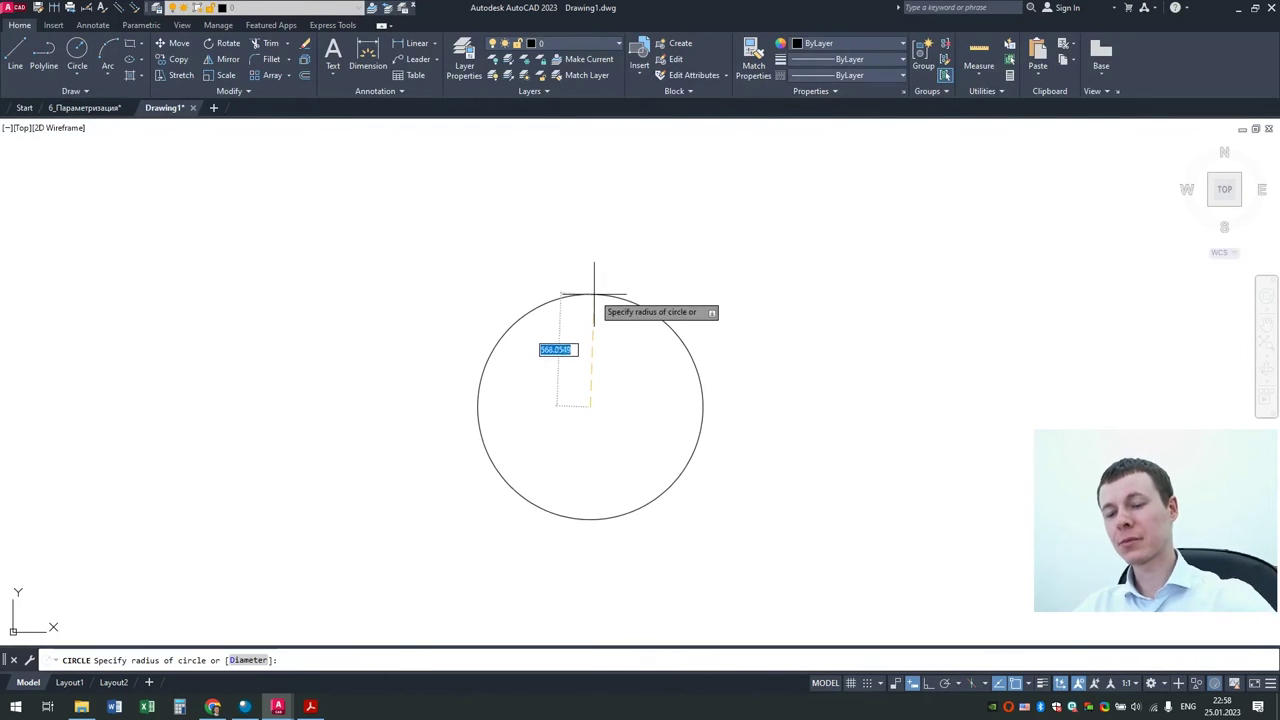
click(591, 287)
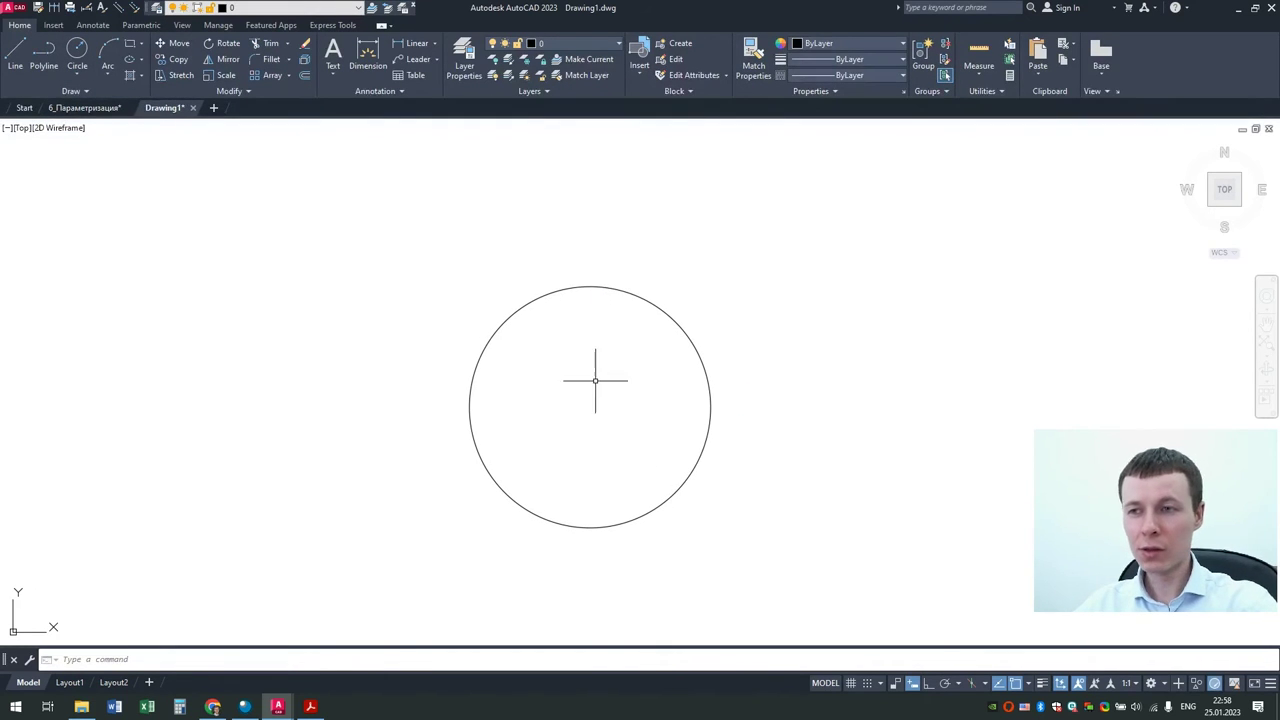
Step: Add a small circle to the right and a large circle enclosing the first one
key(Return)
click(788, 358)
click(788, 322)
key(Return)
click(627, 399)
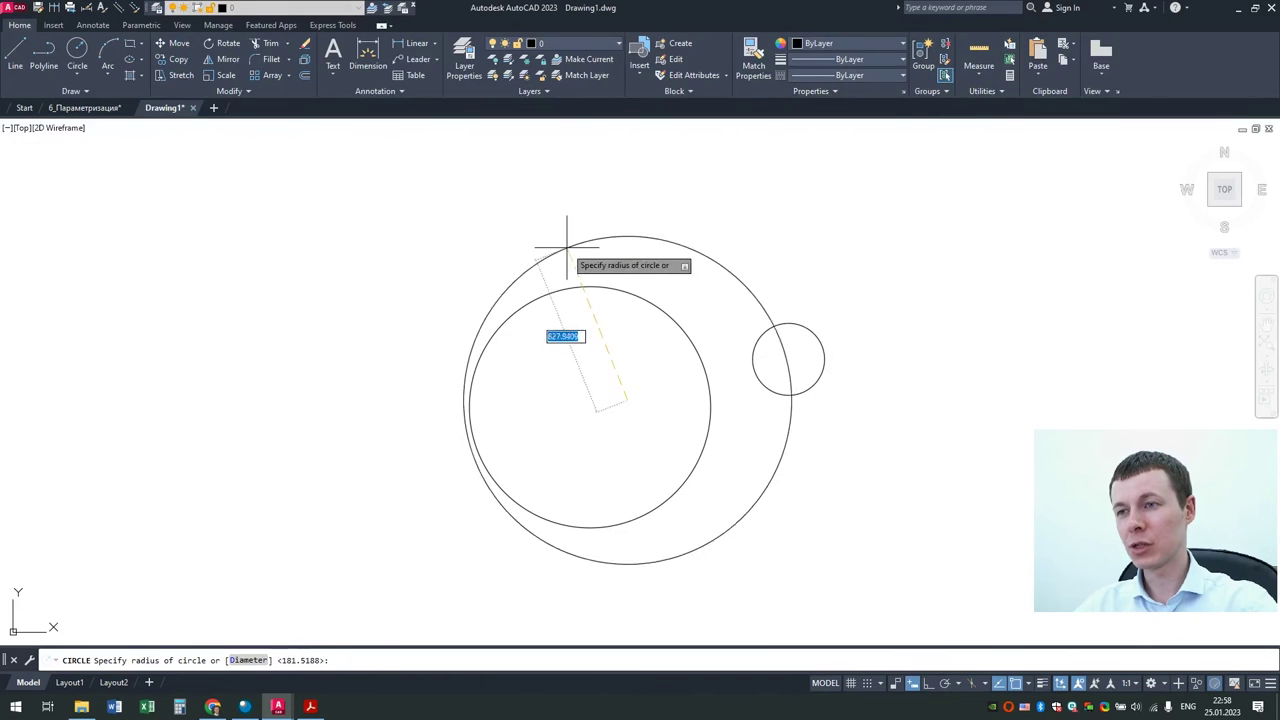
scroll(563, 242, down, 2)
click(525, 208)
Step: Add a small inner circle, plus two more circles outside on the right and lower right
key(Return)
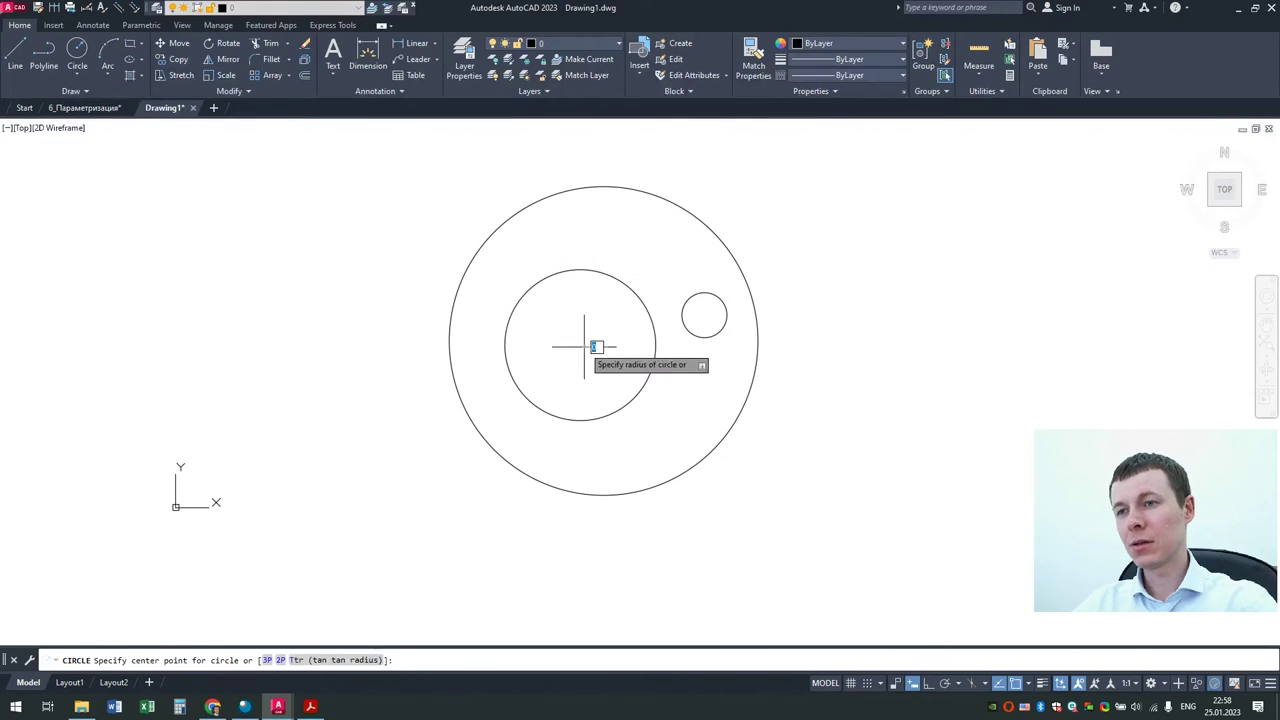
click(584, 347)
click(584, 329)
key(Return)
click(852, 347)
click(861, 318)
key(Return)
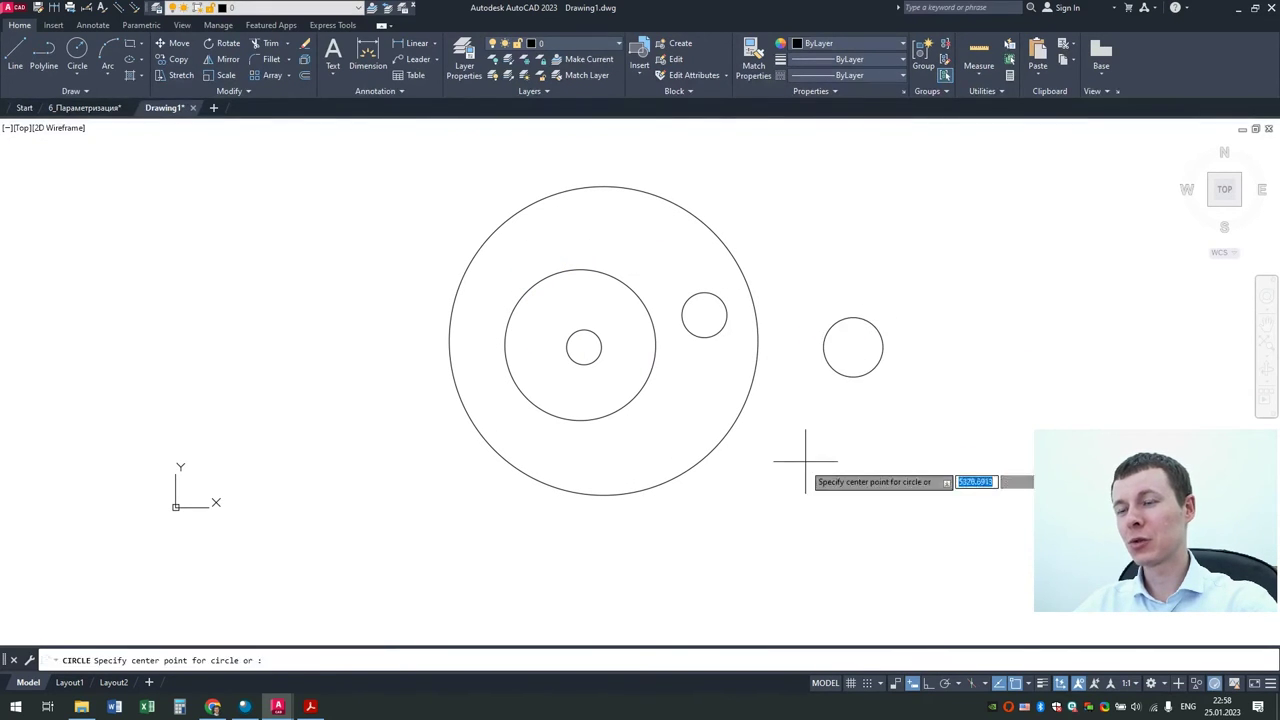
click(788, 492)
click(788, 456)
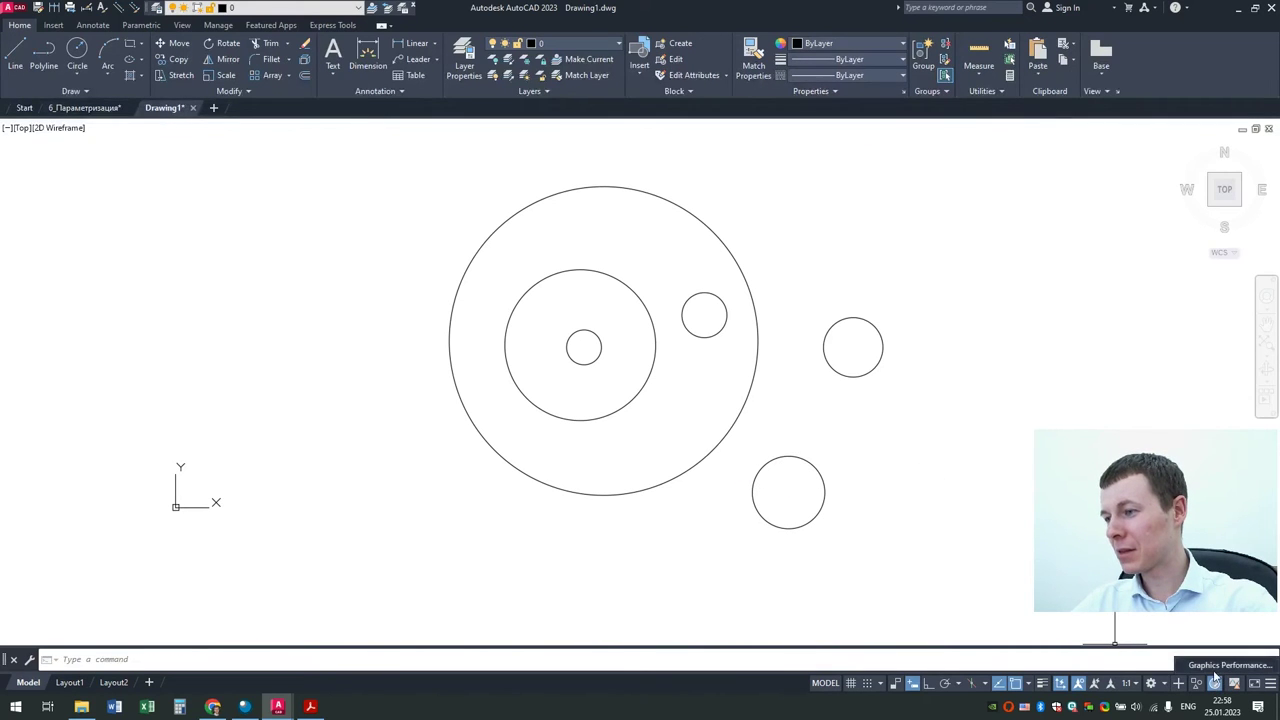
Step: Switch Hardware Acceleration to Off in the Graphics Performance settings
click(1137, 573)
click(758, 255)
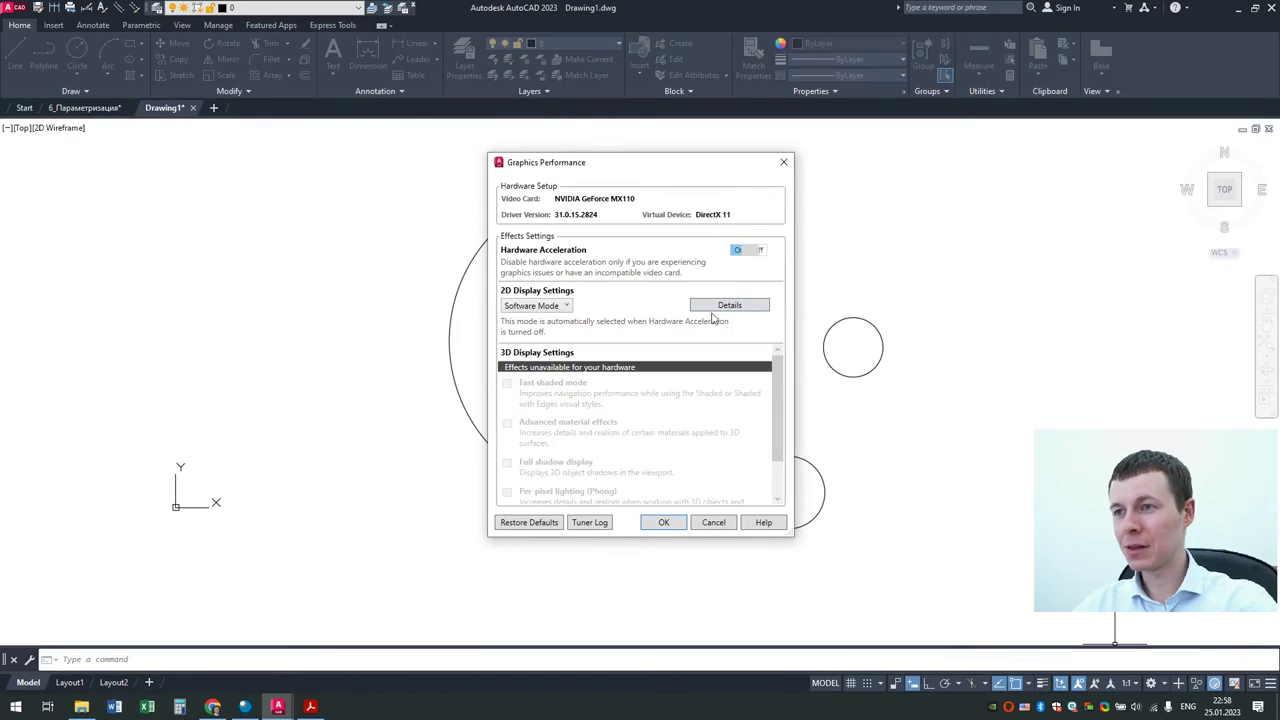
click(664, 523)
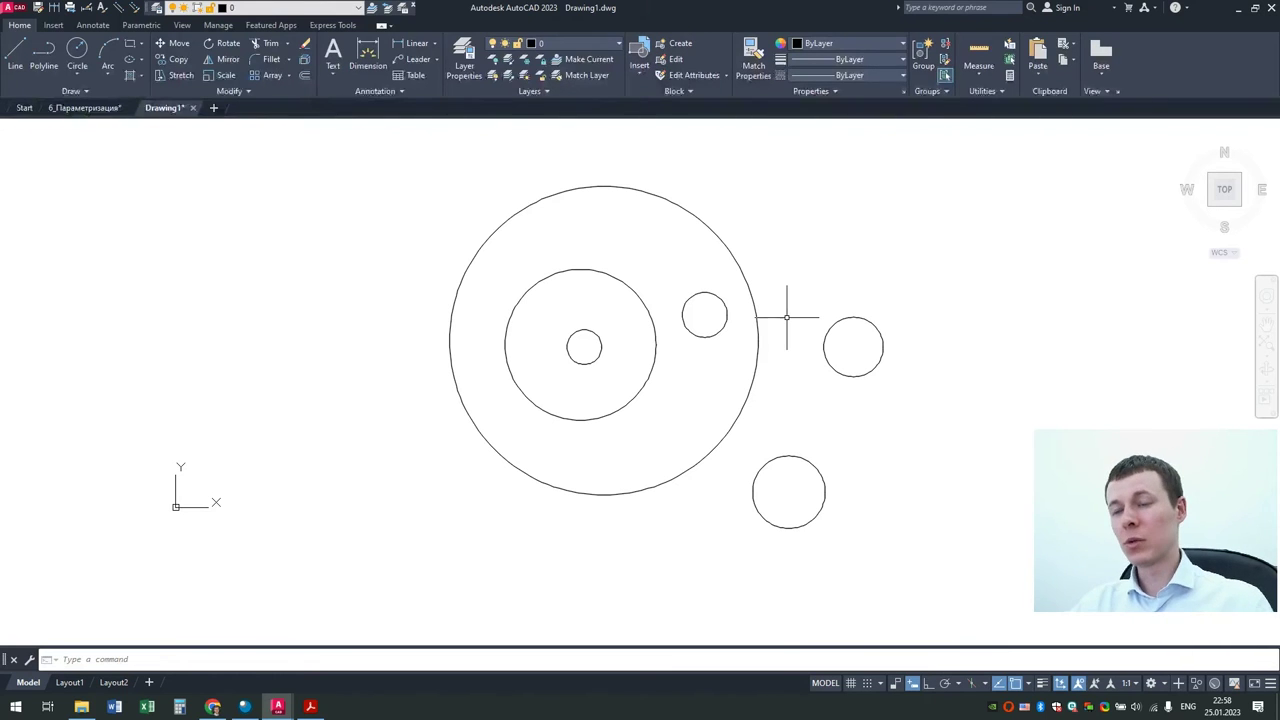
Step: Draw another large circle across the existing group of circles
scroll(704, 327, up, 4)
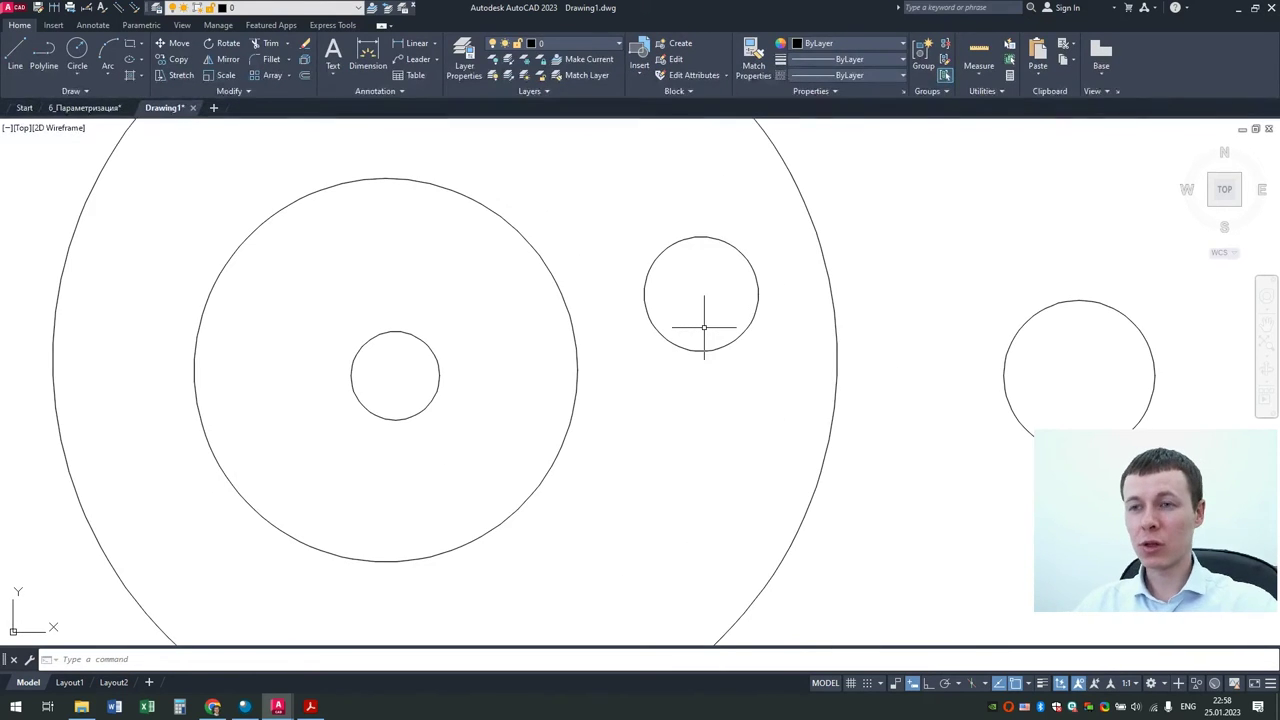
scroll(499, 362, down, 3)
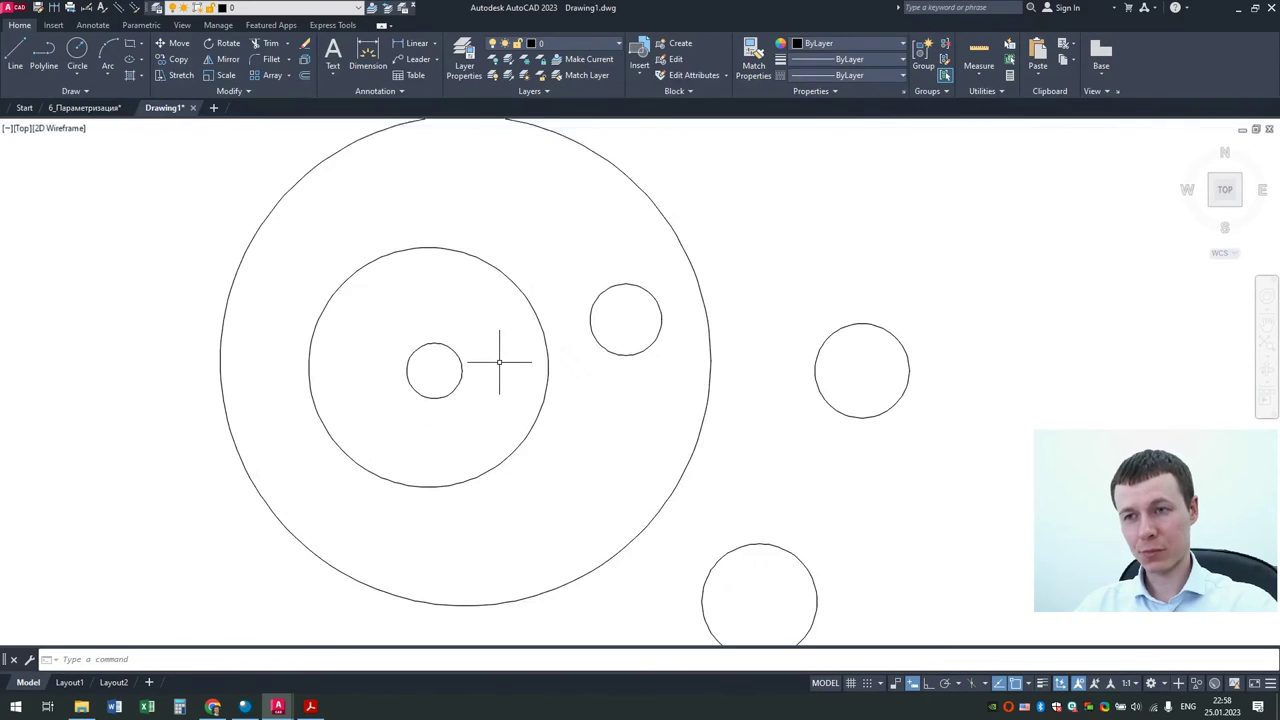
scroll(499, 362, down, 6)
scroll(494, 360, down, 6)
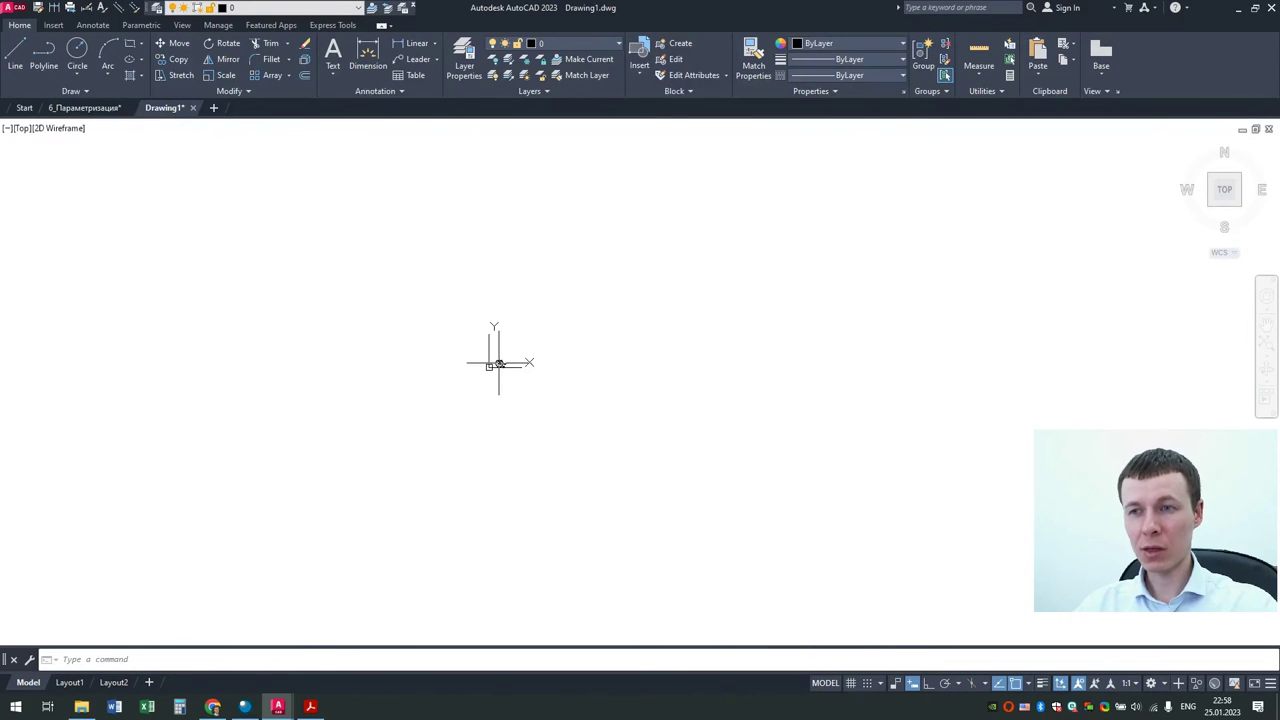
click(77, 52)
click(420, 265)
click(721, 503)
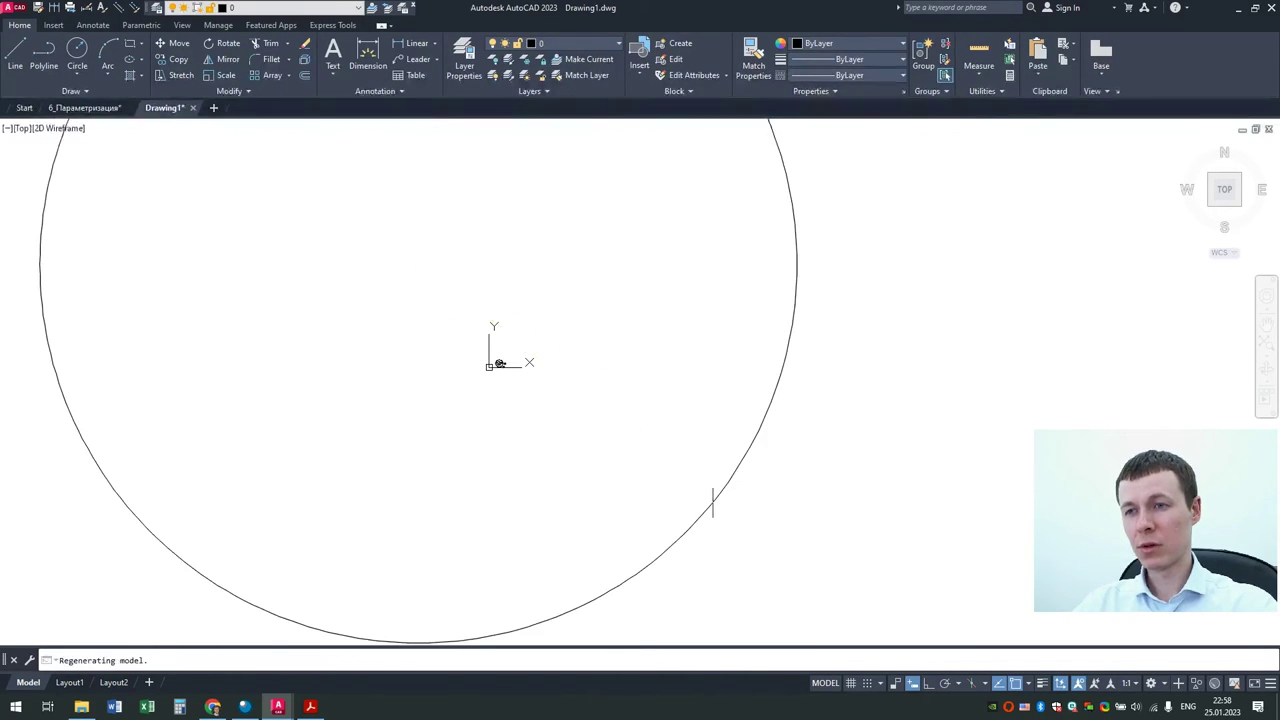
Step: Zoom in and out to inspect the circles' faceted, octagon-like outlines
scroll(708, 485, down, 4)
scroll(600, 400, down, 10)
scroll(594, 396, up, 2)
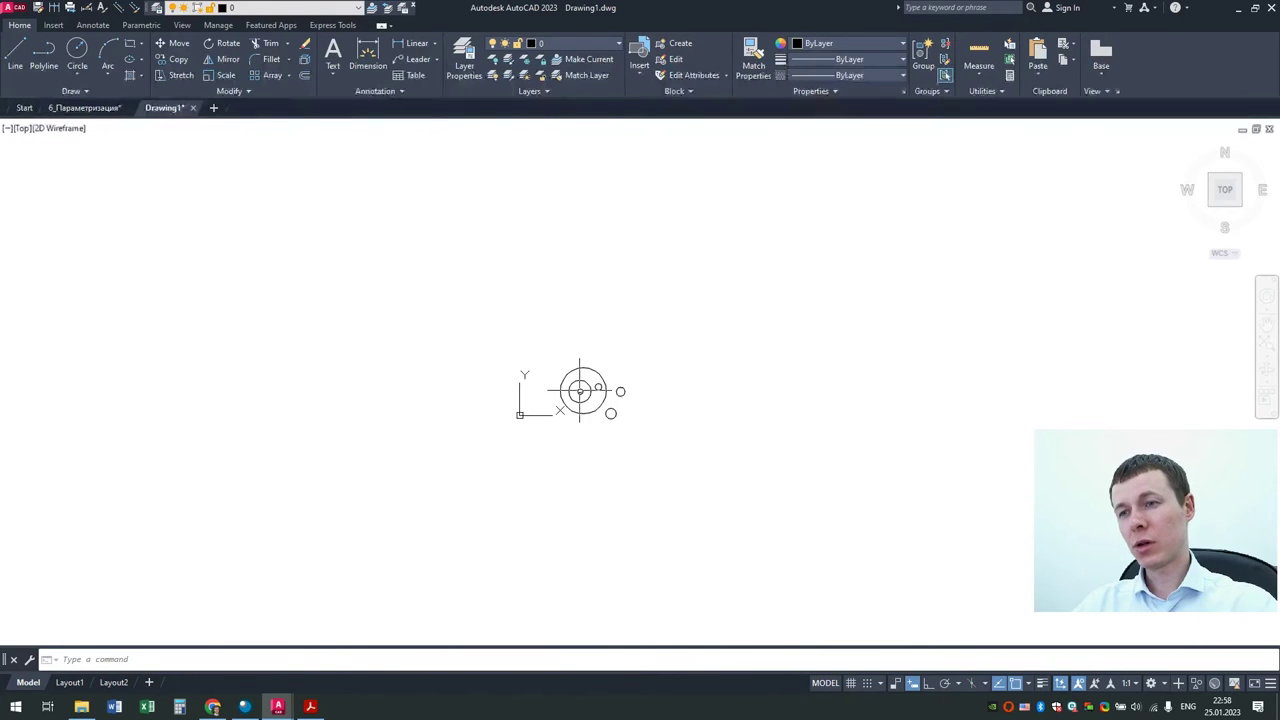
scroll(590, 400, up, 3)
scroll(588, 403, up, 3)
scroll(587, 405, up, 3)
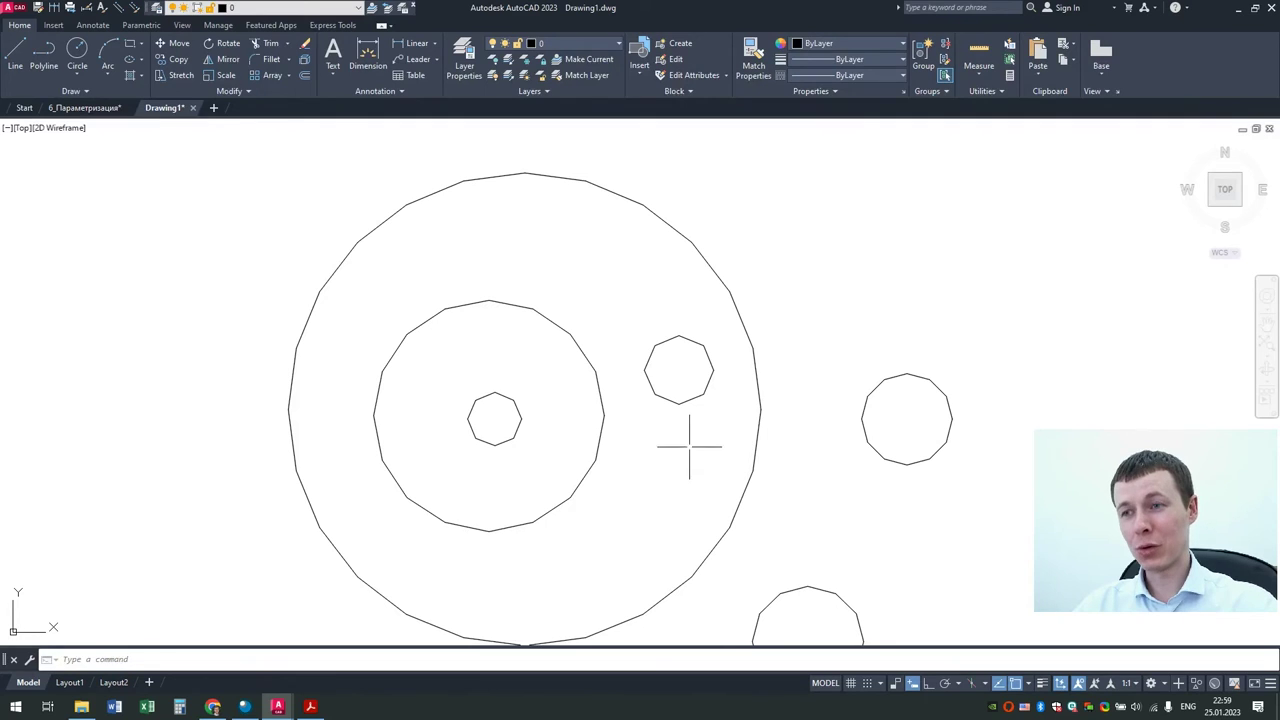
scroll(687, 418, up, 2)
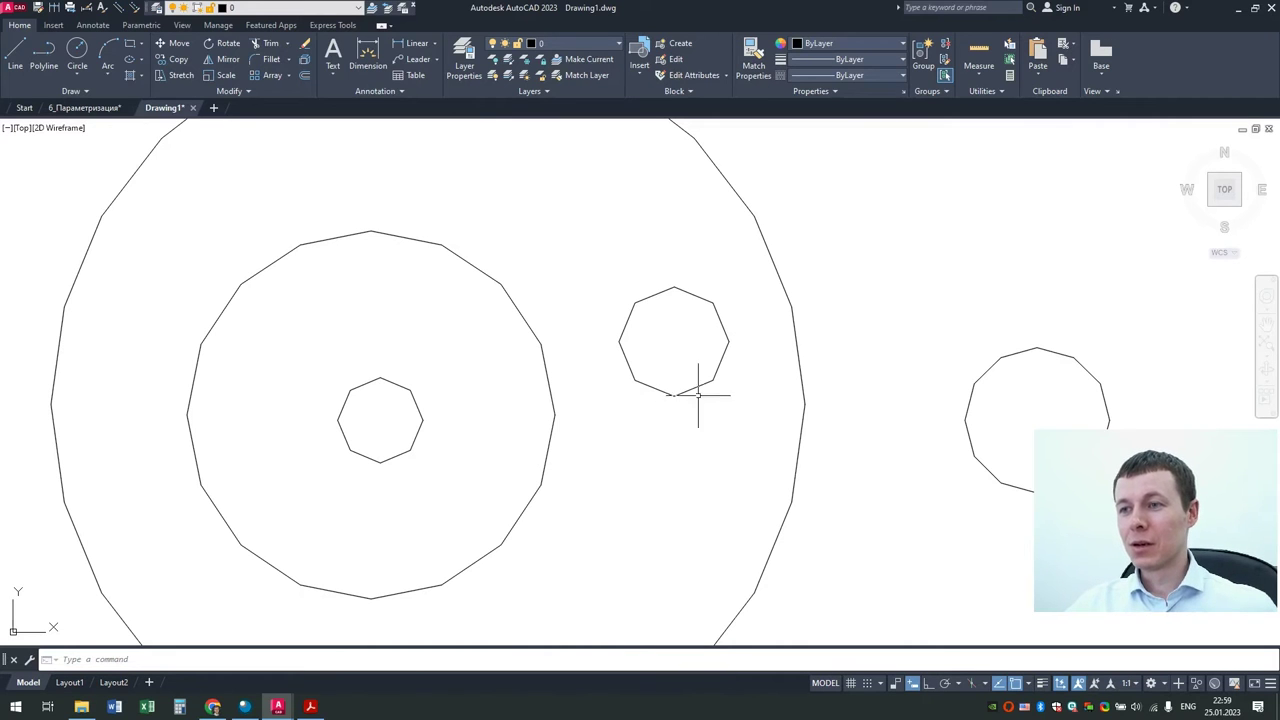
scroll(730, 410, down, 2)
scroll(755, 437, down, 3)
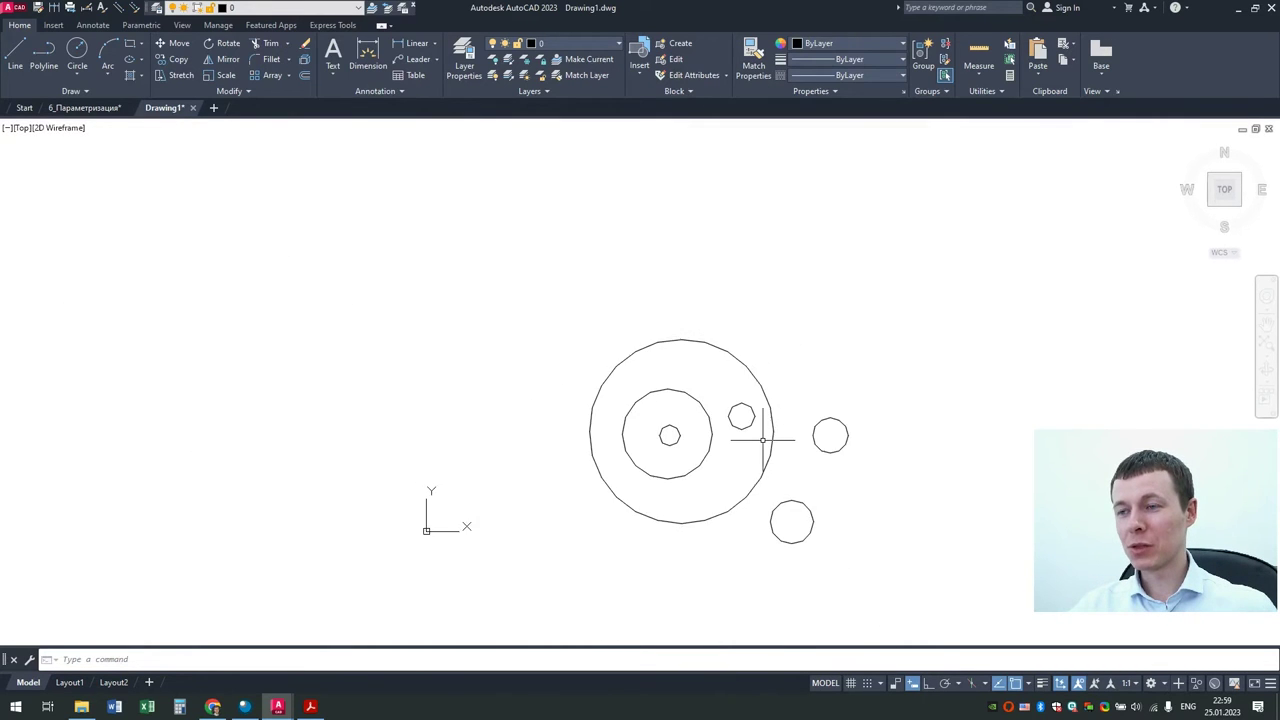
scroll(765, 440, down, 3)
scroll(774, 451, down, 2)
scroll(774, 451, up, 8)
scroll(774, 451, down, 8)
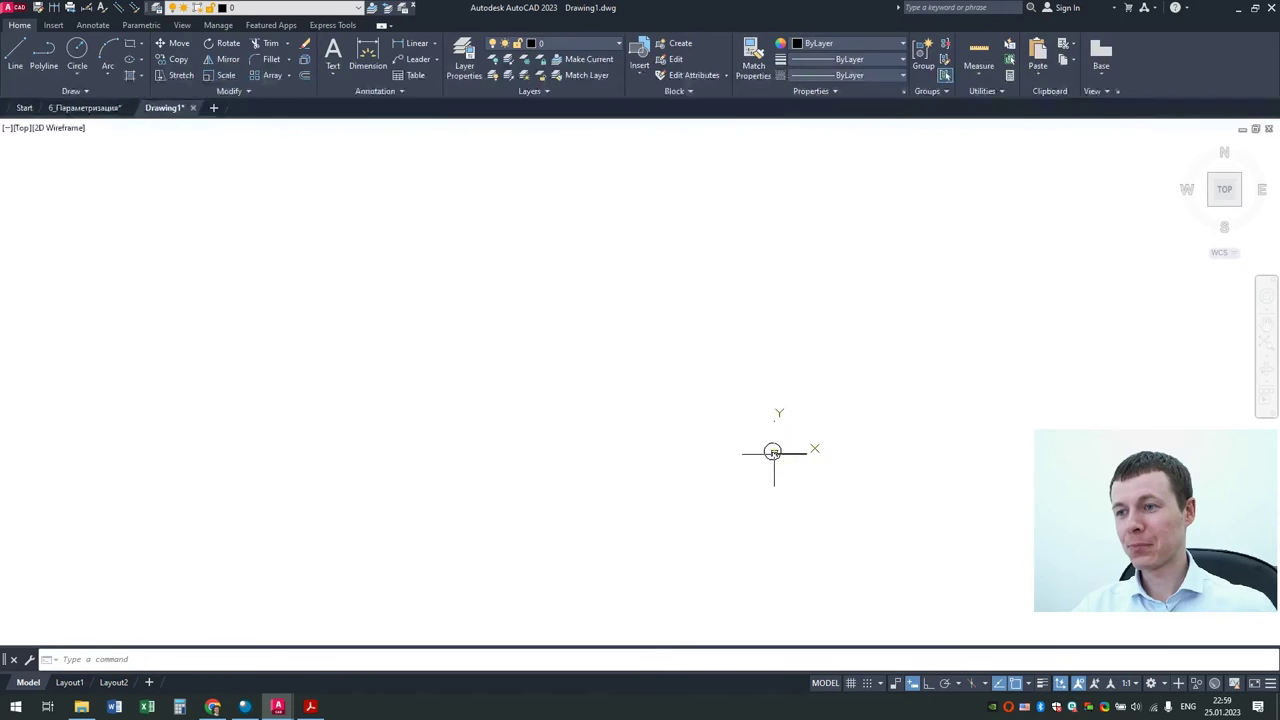
scroll(774, 451, up, 6)
scroll(766, 452, up, 4)
scroll(655, 465, down, 8)
scroll(651, 443, up, 6)
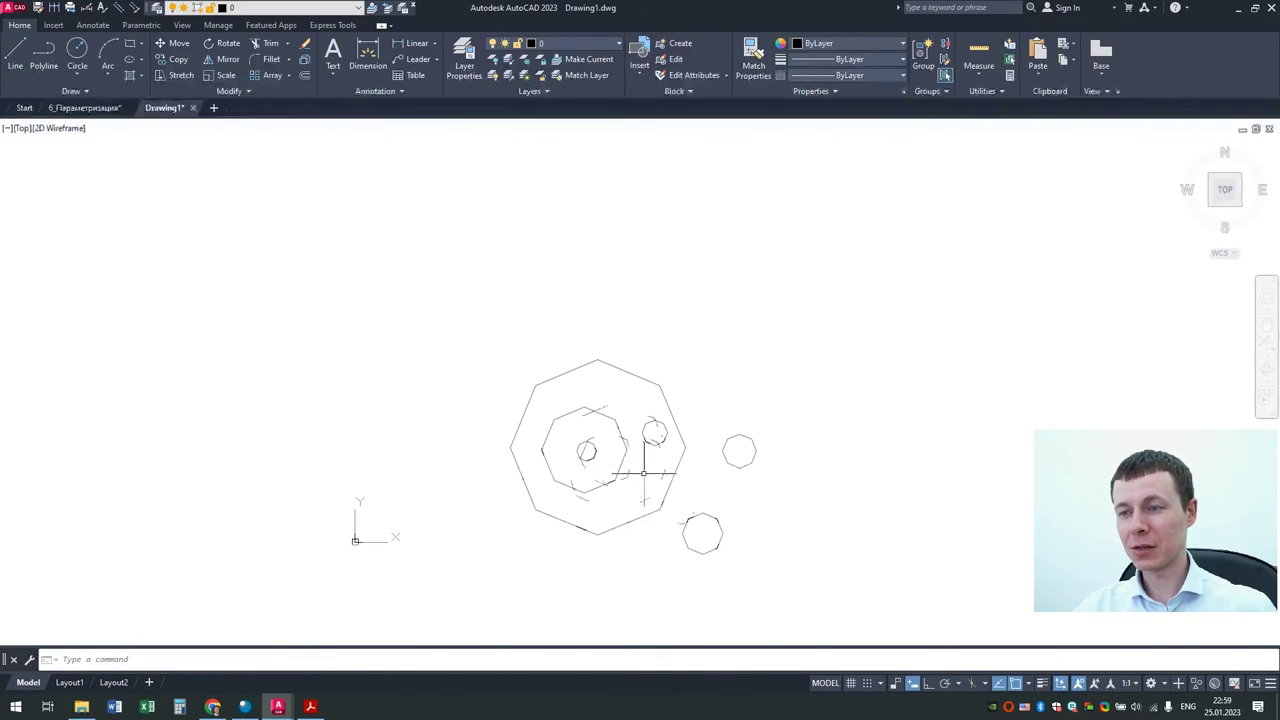
scroll(643, 473, up, 1)
scroll(643, 473, up, 2)
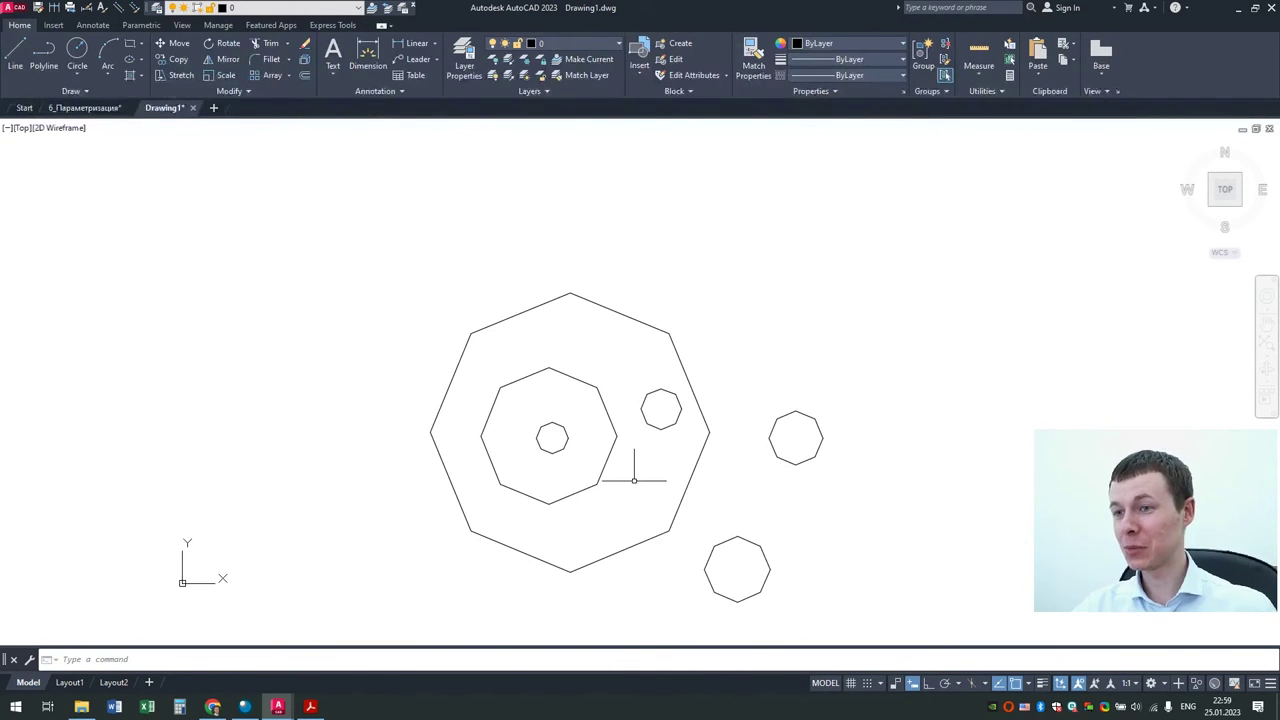
scroll(634, 466, up, 2)
scroll(660, 461, down, 2)
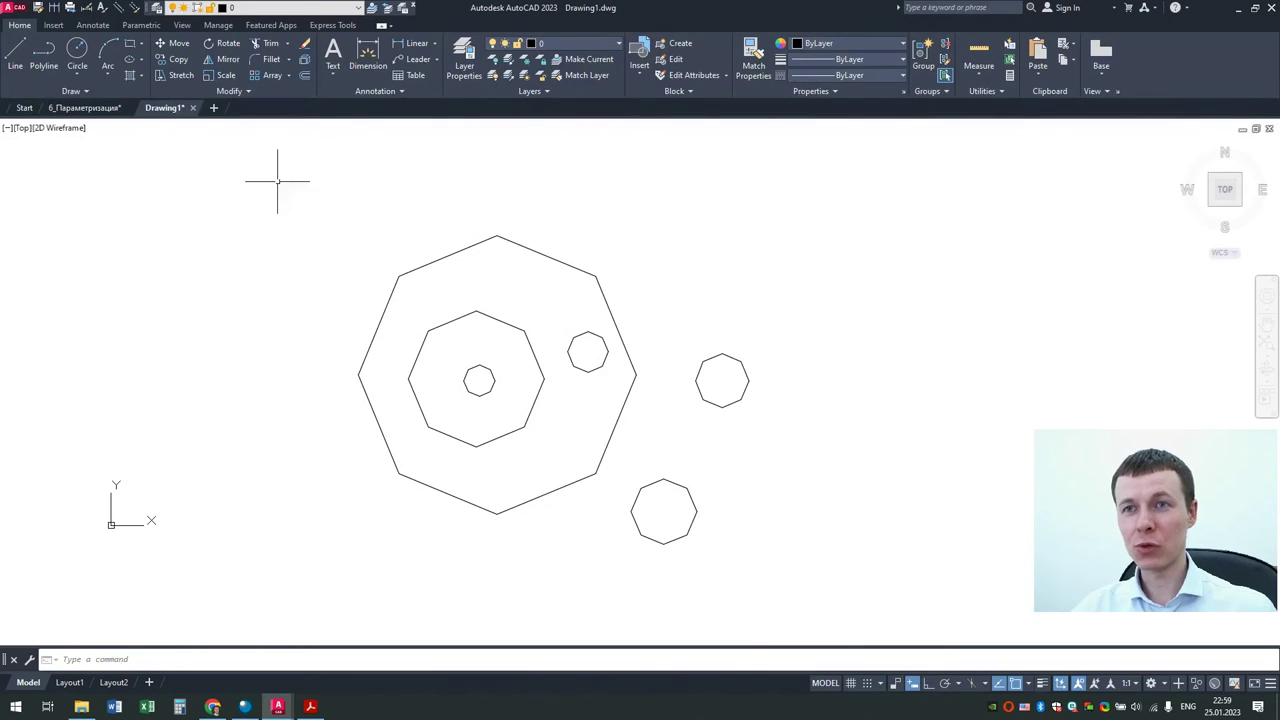
Step: Draw two more circles, one above the octagons and one further right
click(77, 55)
click(685, 254)
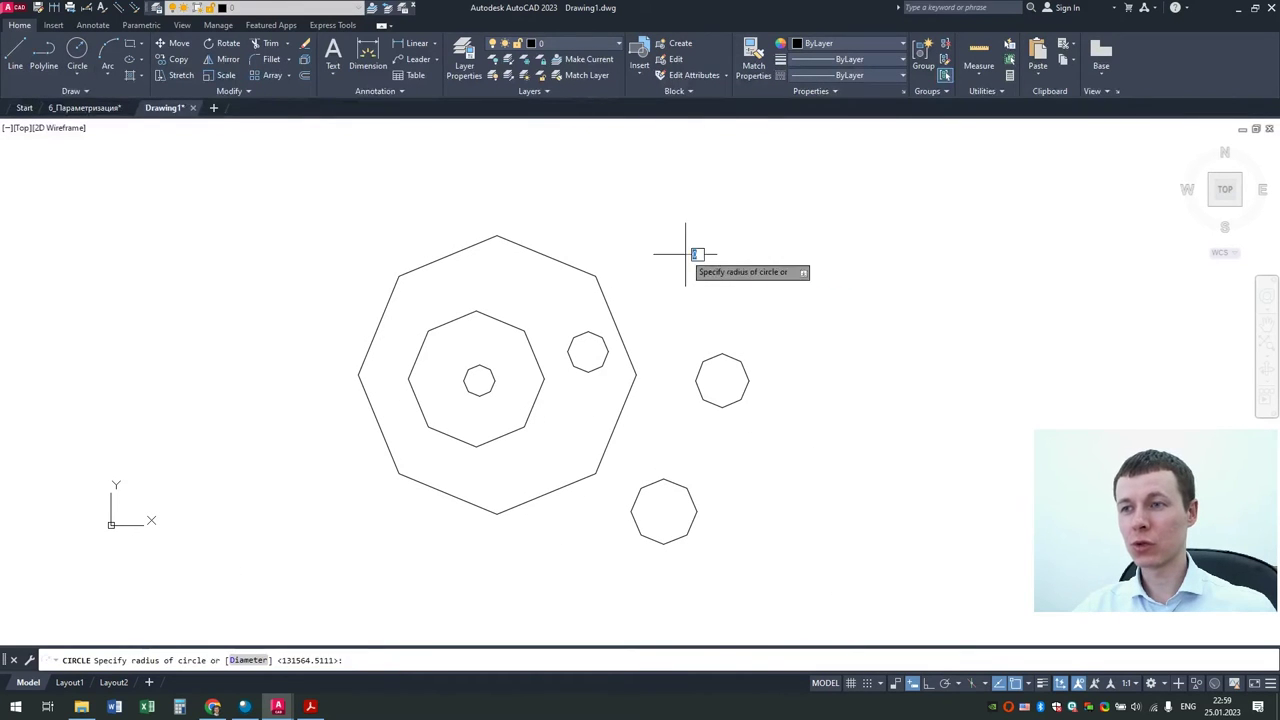
click(738, 216)
key(Return)
click(836, 294)
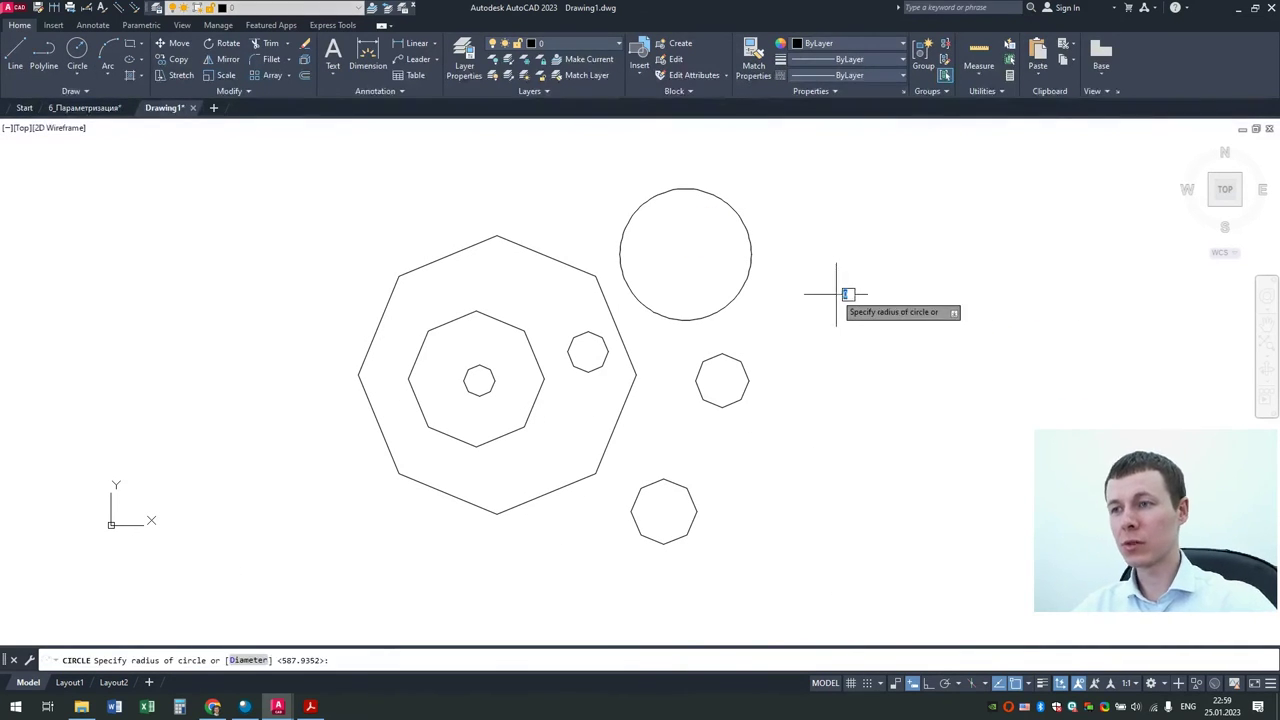
click(864, 349)
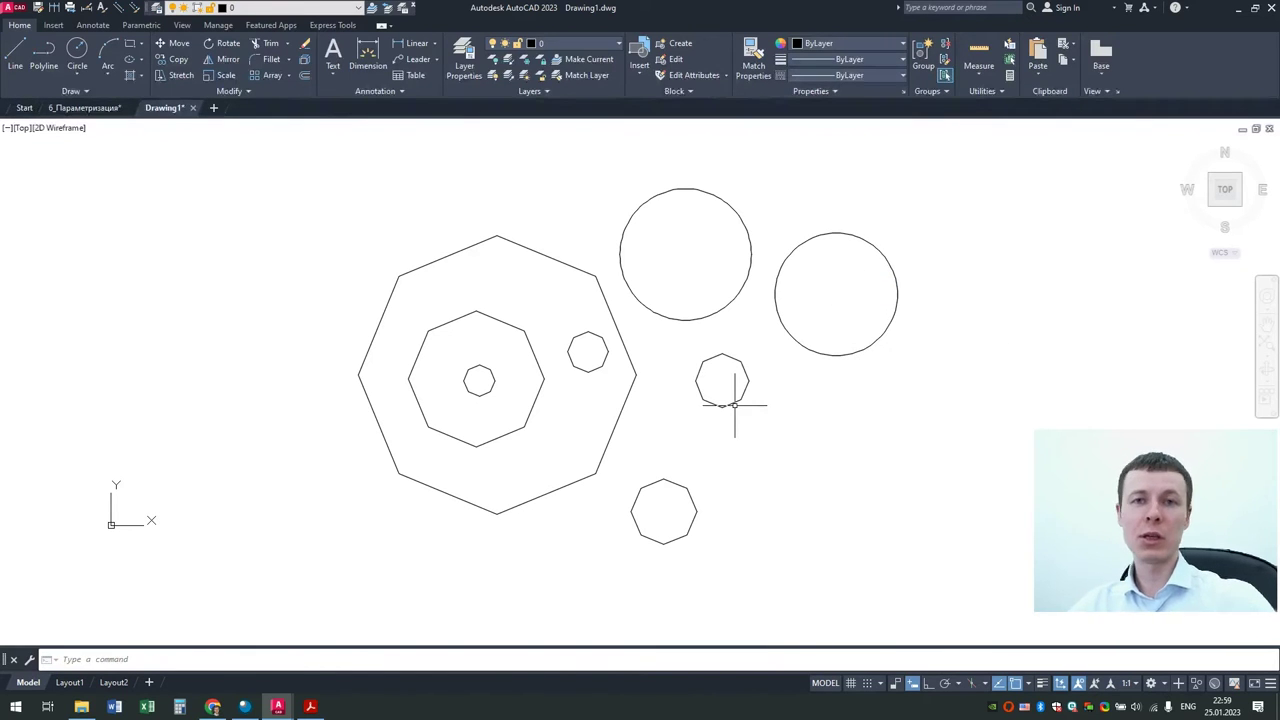
Step: Zoom and pan to frame the octagons close up, including the lower one
scroll(735, 405, up, 10)
scroll(735, 400, down, 10)
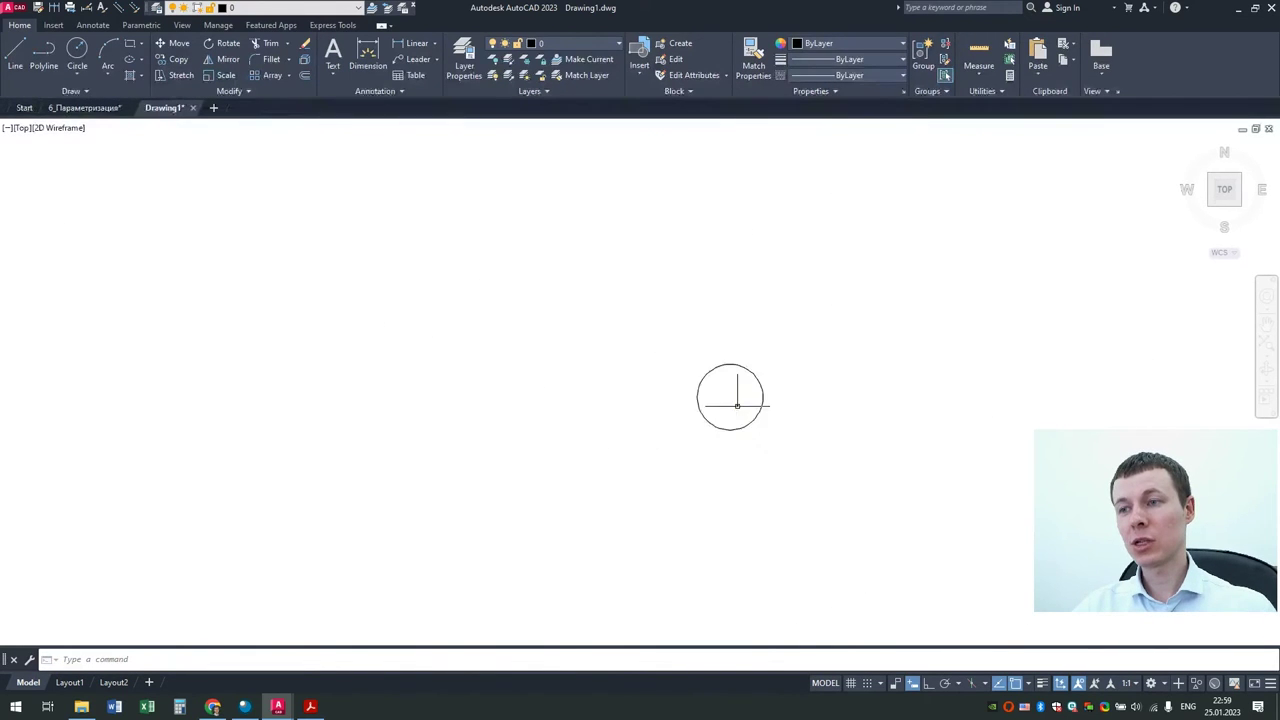
scroll(740, 380, up, 10)
scroll(749, 341, down, 10)
scroll(700, 330, up, 3)
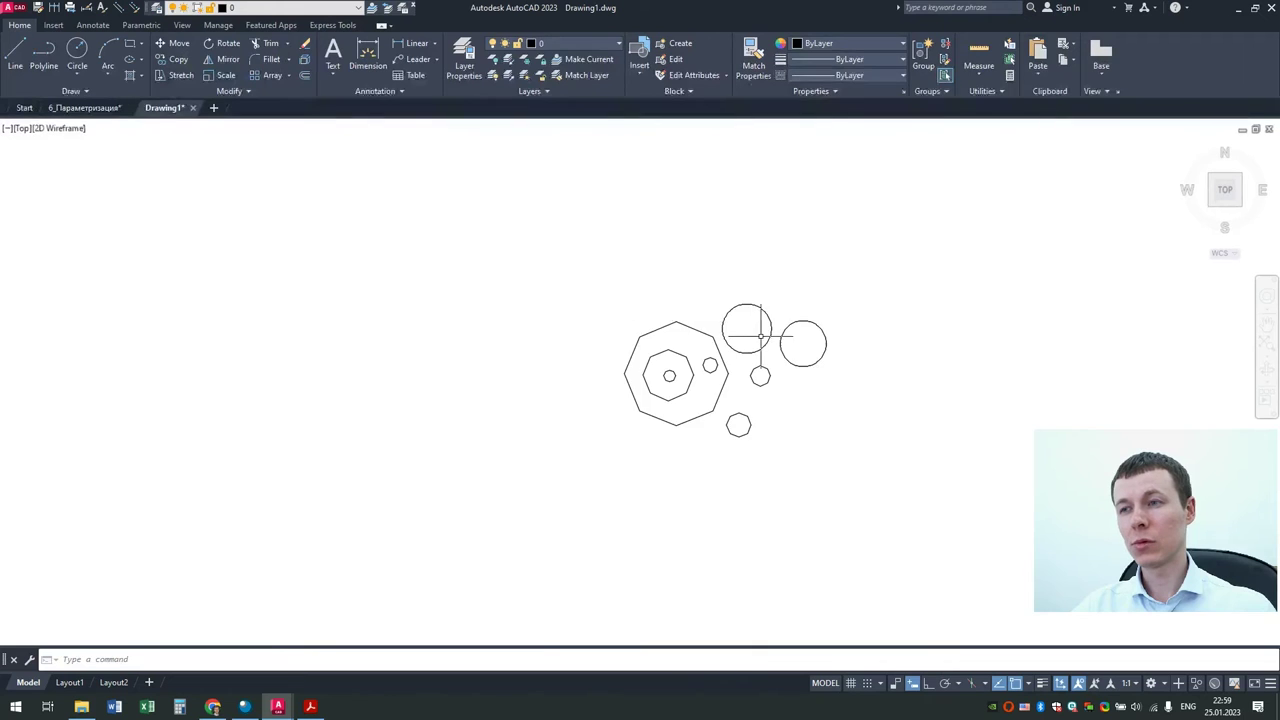
scroll(780, 343, up, 3)
scroll(818, 340, down, 3)
scroll(815, 338, up, 5)
scroll(810, 340, up, 3)
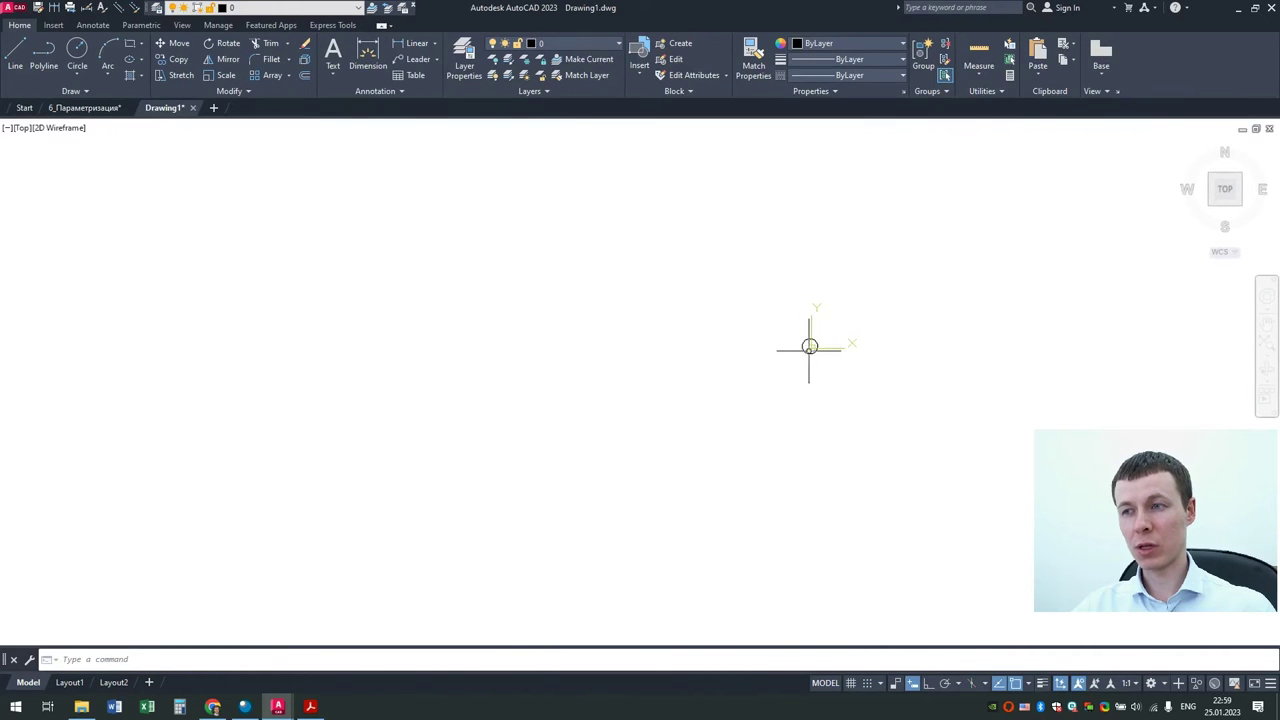
scroll(795, 337, down, 3)
scroll(795, 337, up, 5)
scroll(870, 375, down, 2)
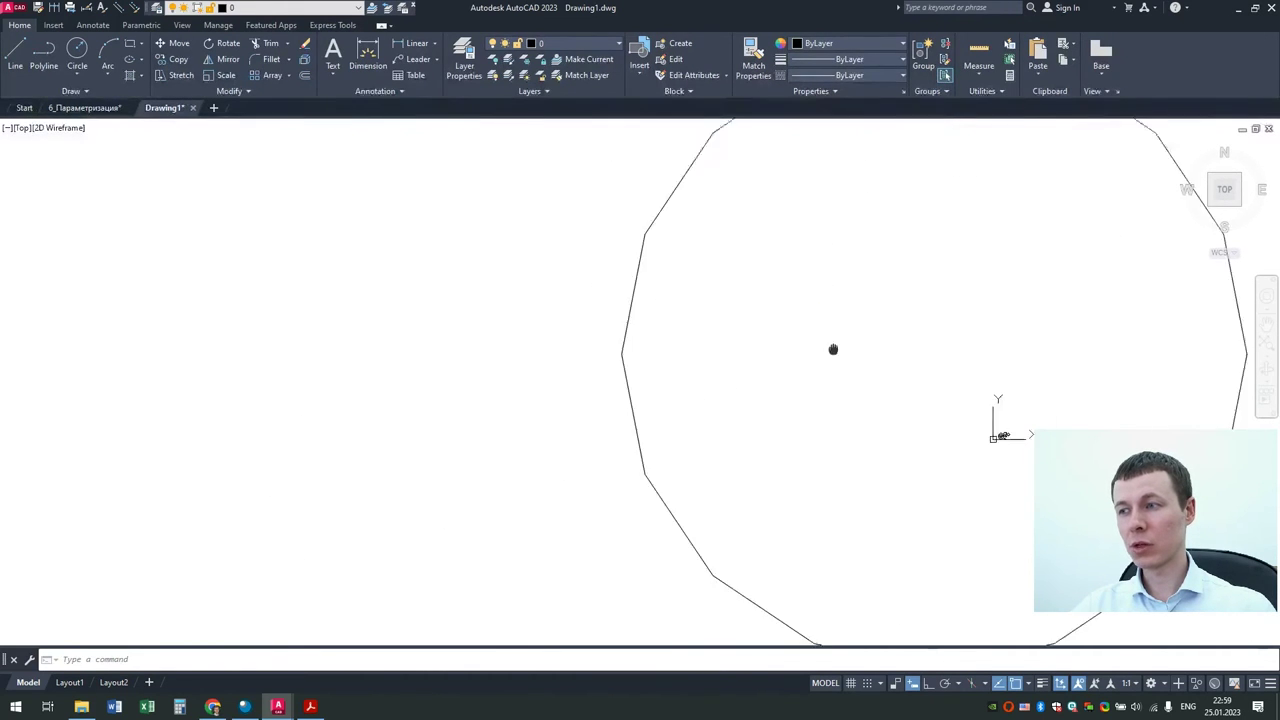
scroll(834, 349, down, 3)
scroll(794, 386, down, 5)
scroll(775, 435, up, 5)
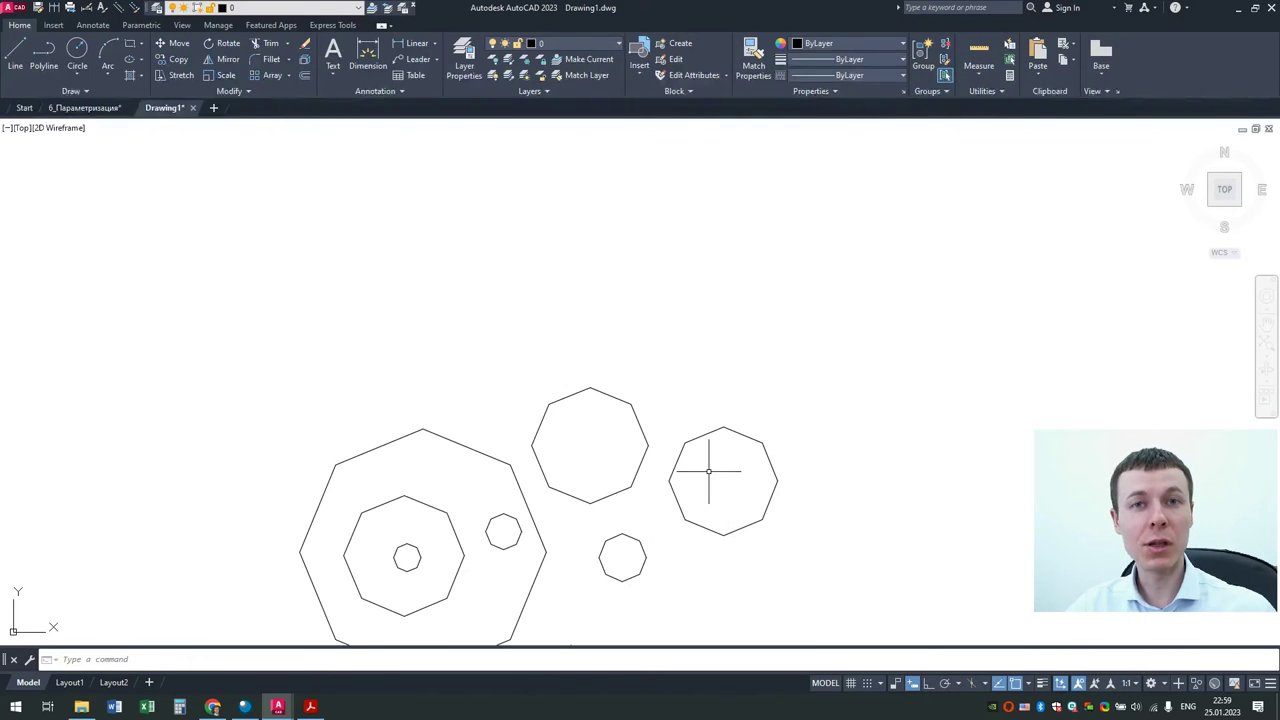
middle_drag(606, 463, 614, 374)
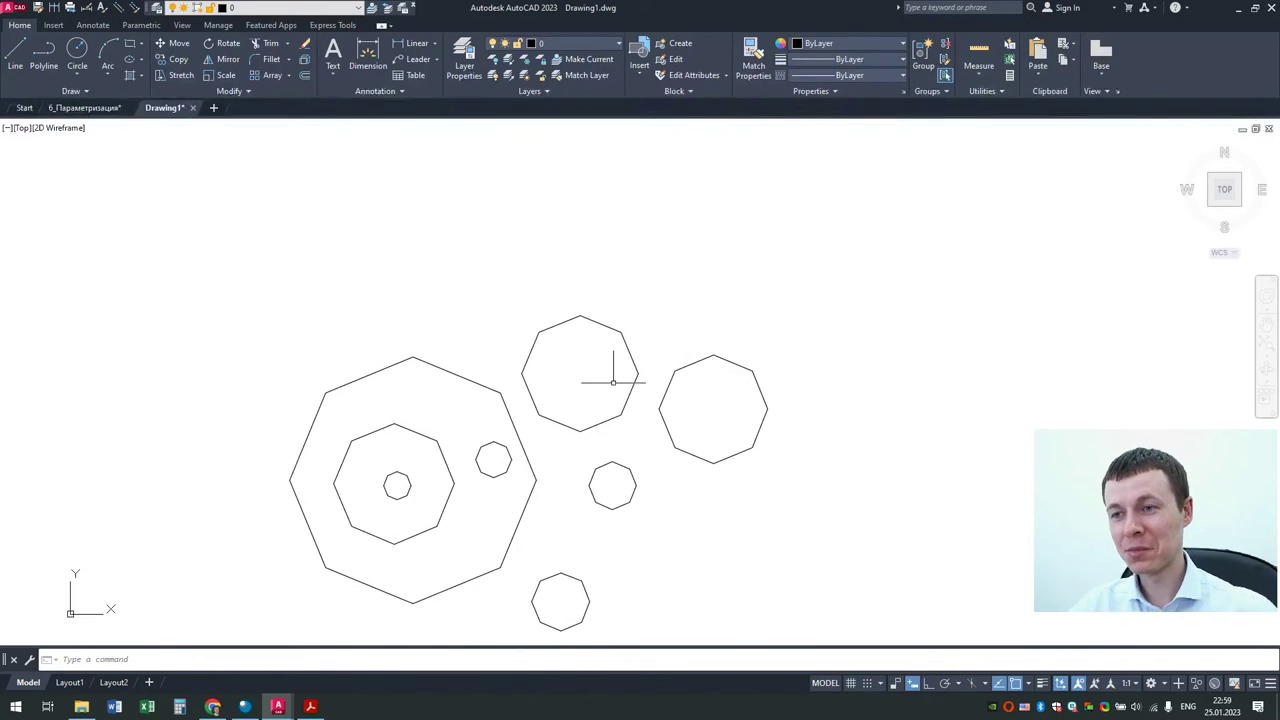
middle_drag(657, 485, 659, 451)
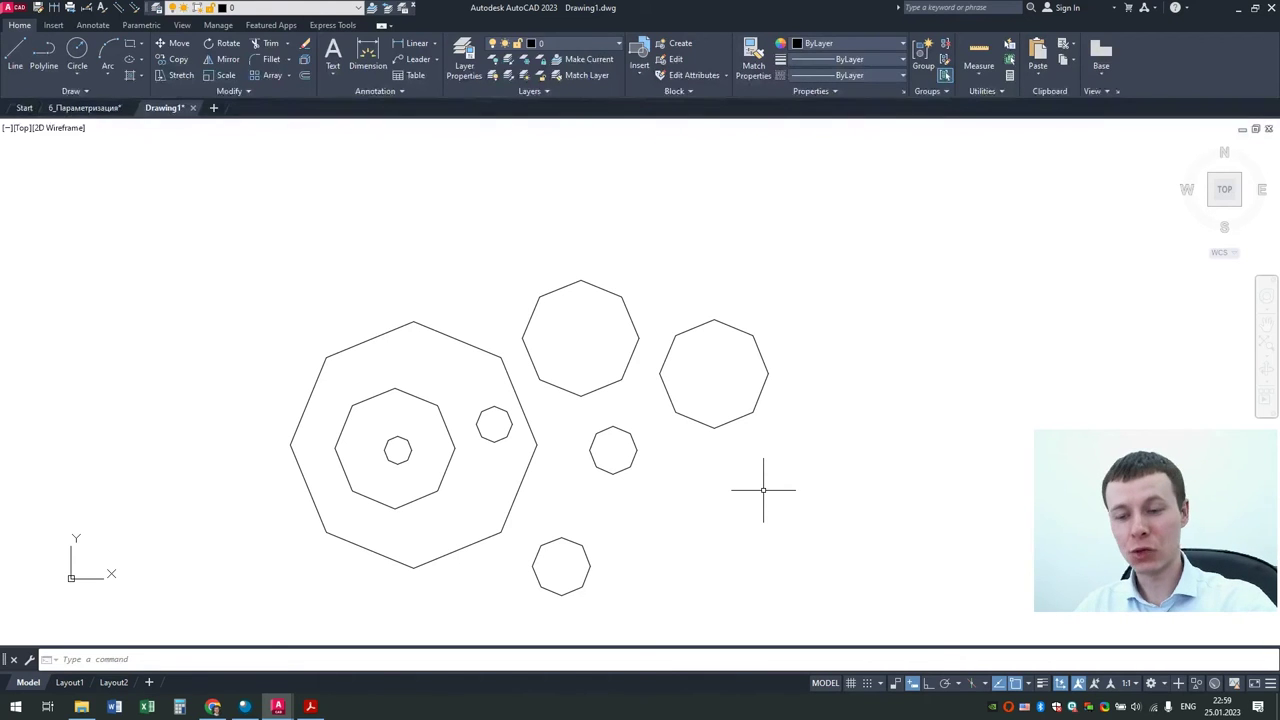
Step: Regenerate the drawing with RE and zoom out to the large outer circle
text(r)
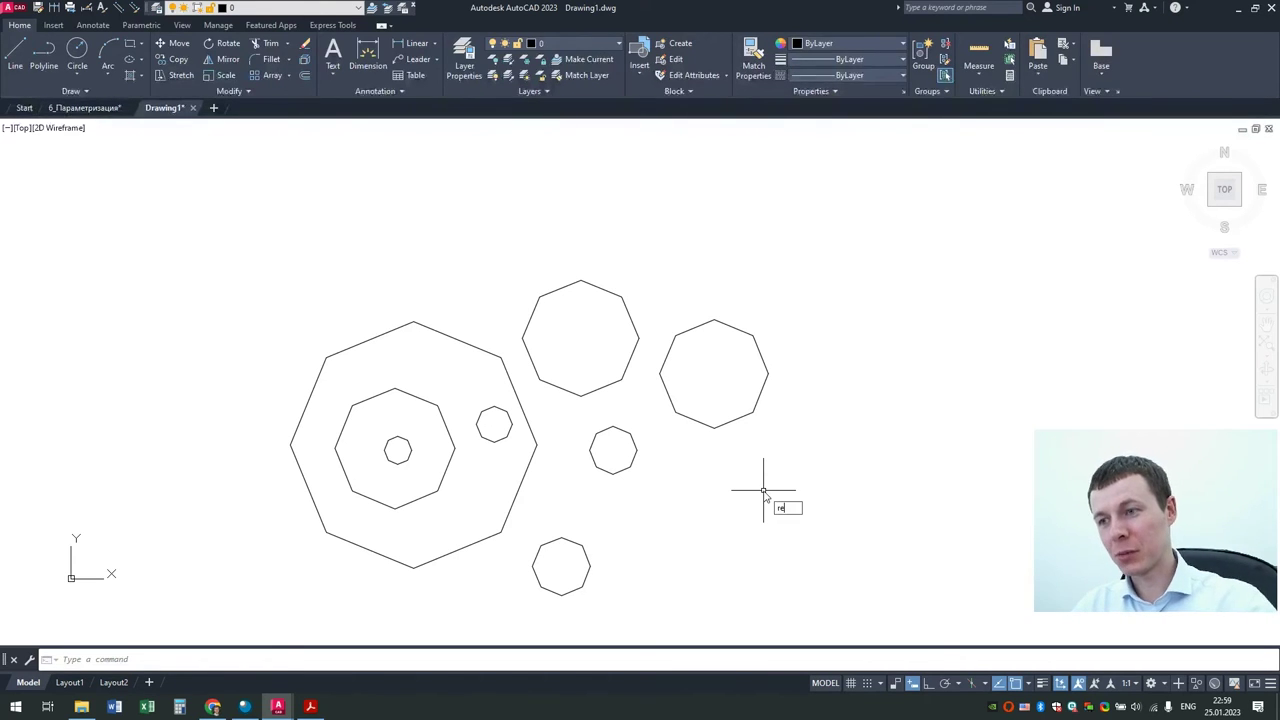
text(e)
key(Return)
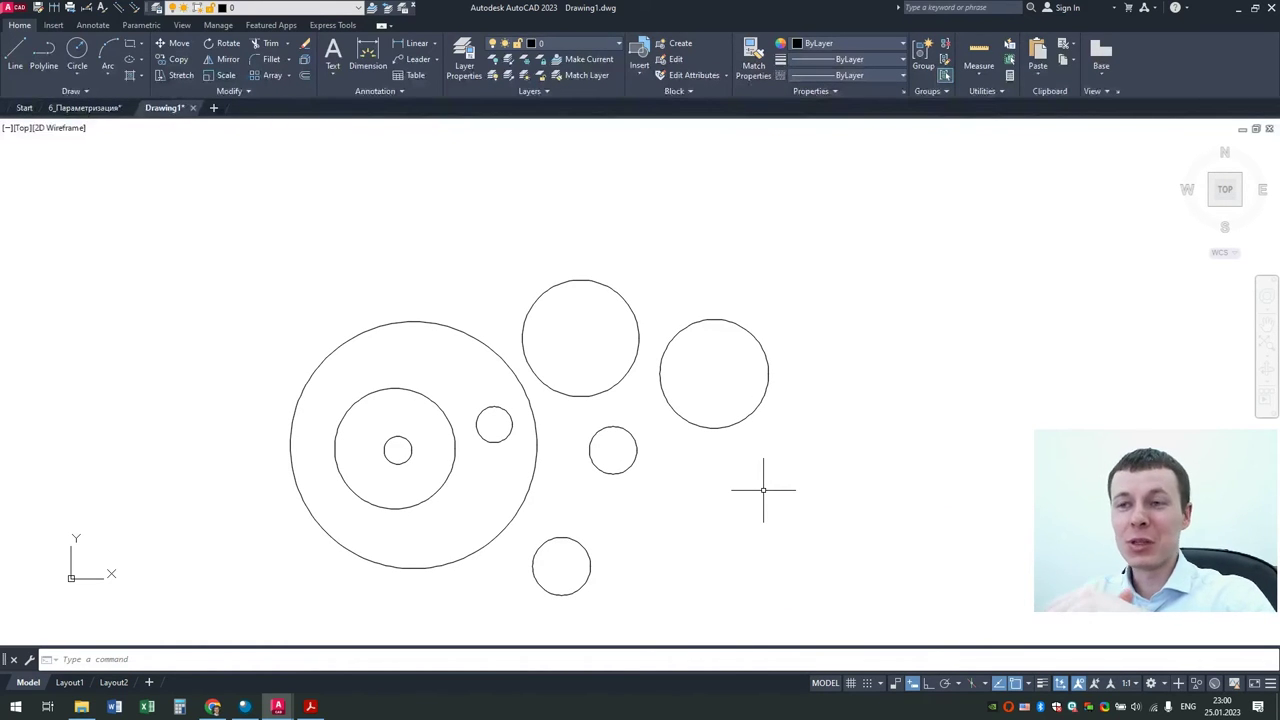
scroll(763, 488, down, 5)
scroll(763, 470, down, 5)
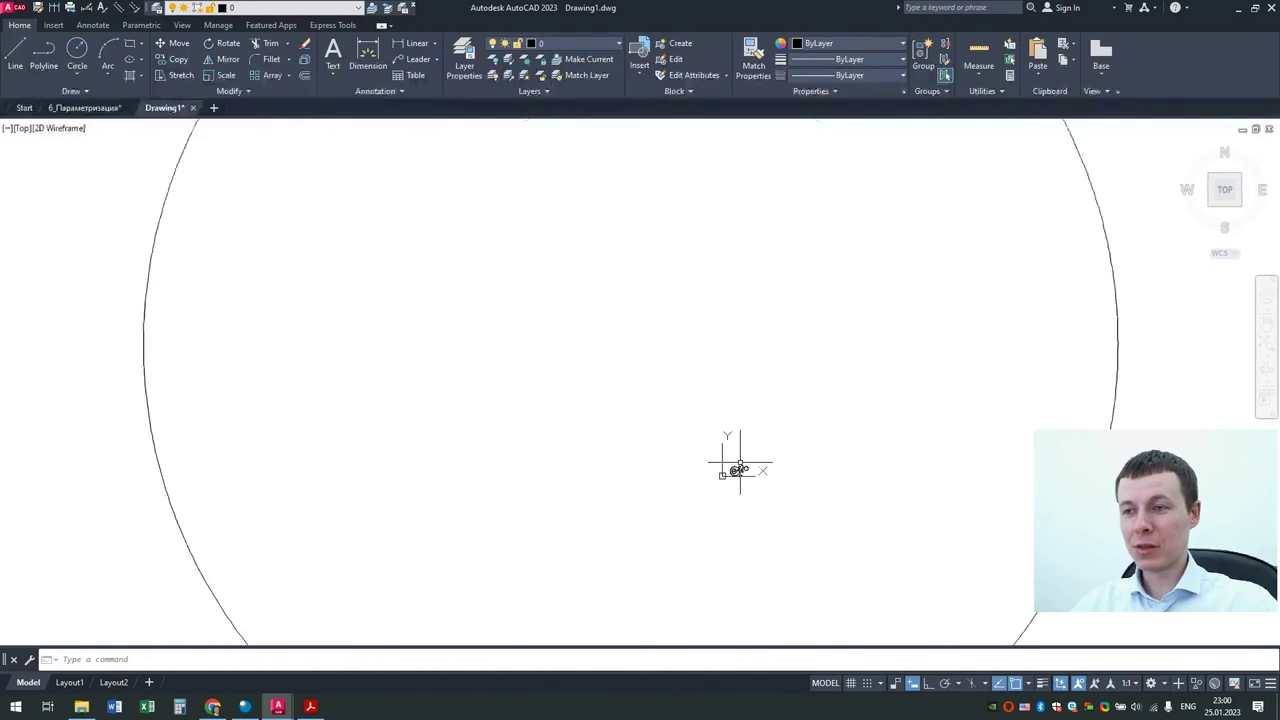
scroll(763, 464, down, 4)
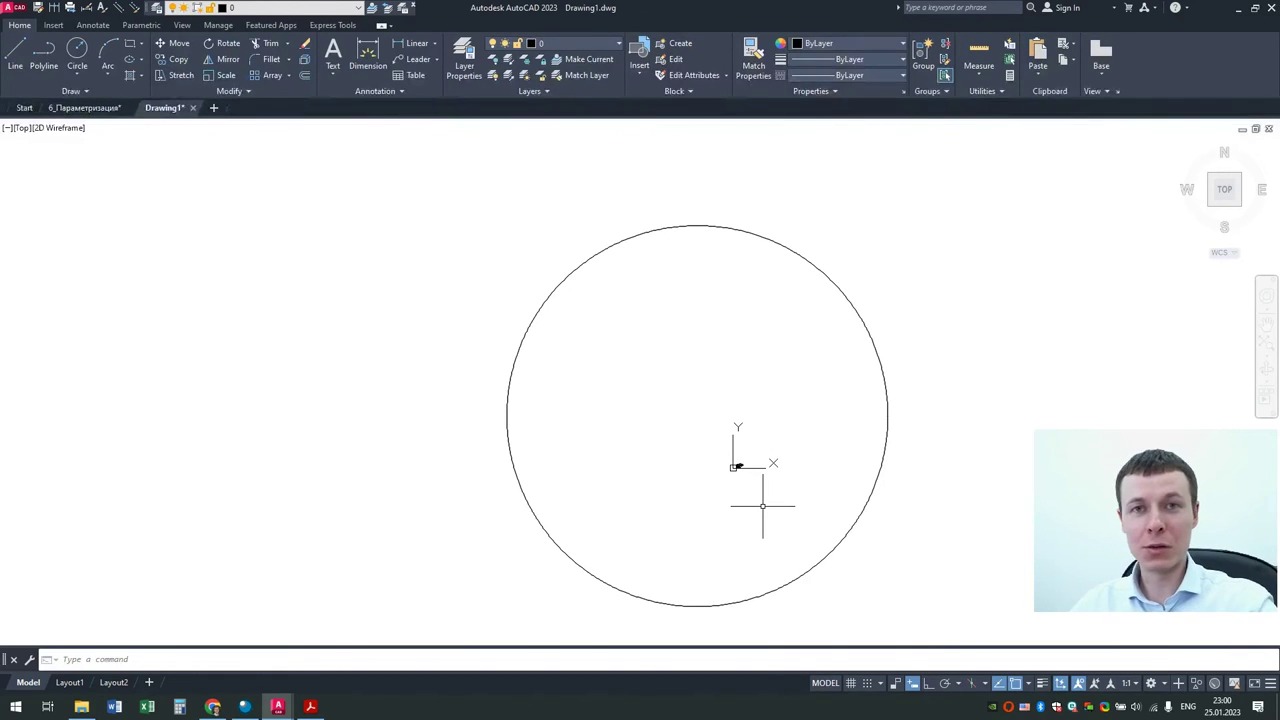
Step: Zoom back in and recentre the group of circles in the view
scroll(740, 478, down, 5)
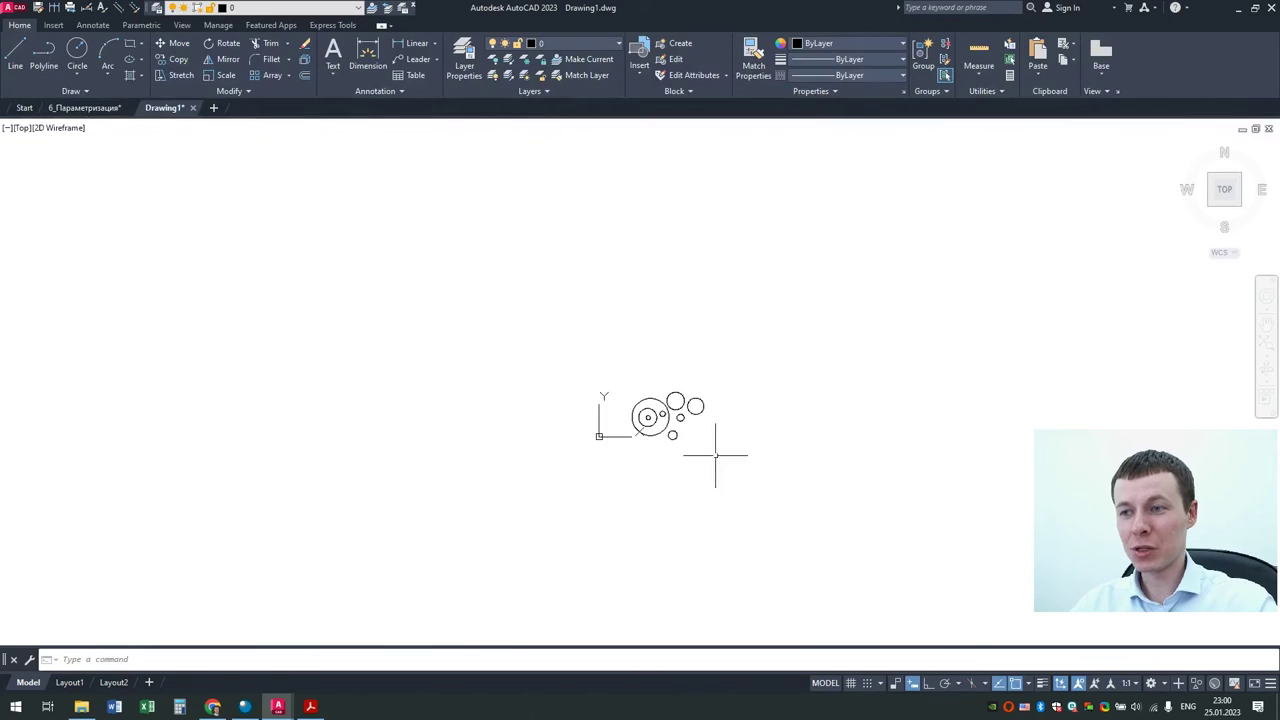
scroll(715, 430, up, 2)
scroll(734, 406, up, 1)
scroll(734, 406, down, 5)
scroll(740, 400, up, 3)
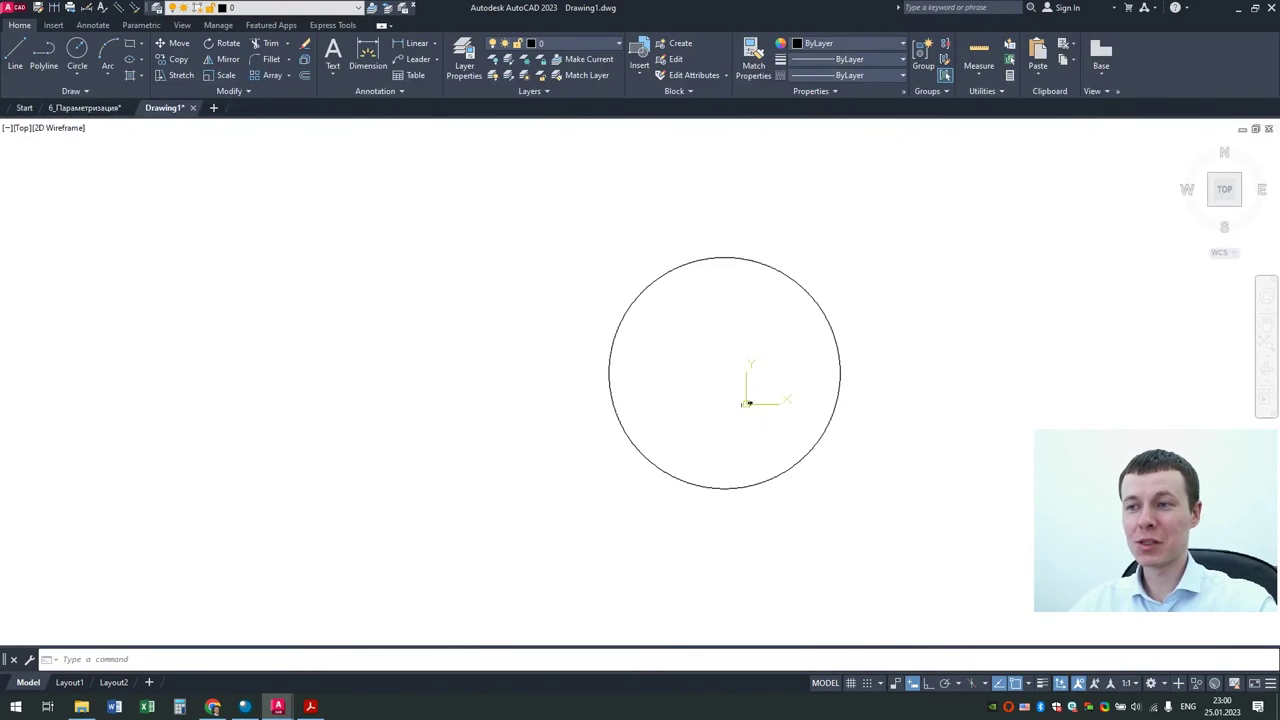
scroll(740, 405, down, 3)
scroll(740, 410, down, 2)
scroll(663, 486, up, 3)
scroll(620, 488, up, 2)
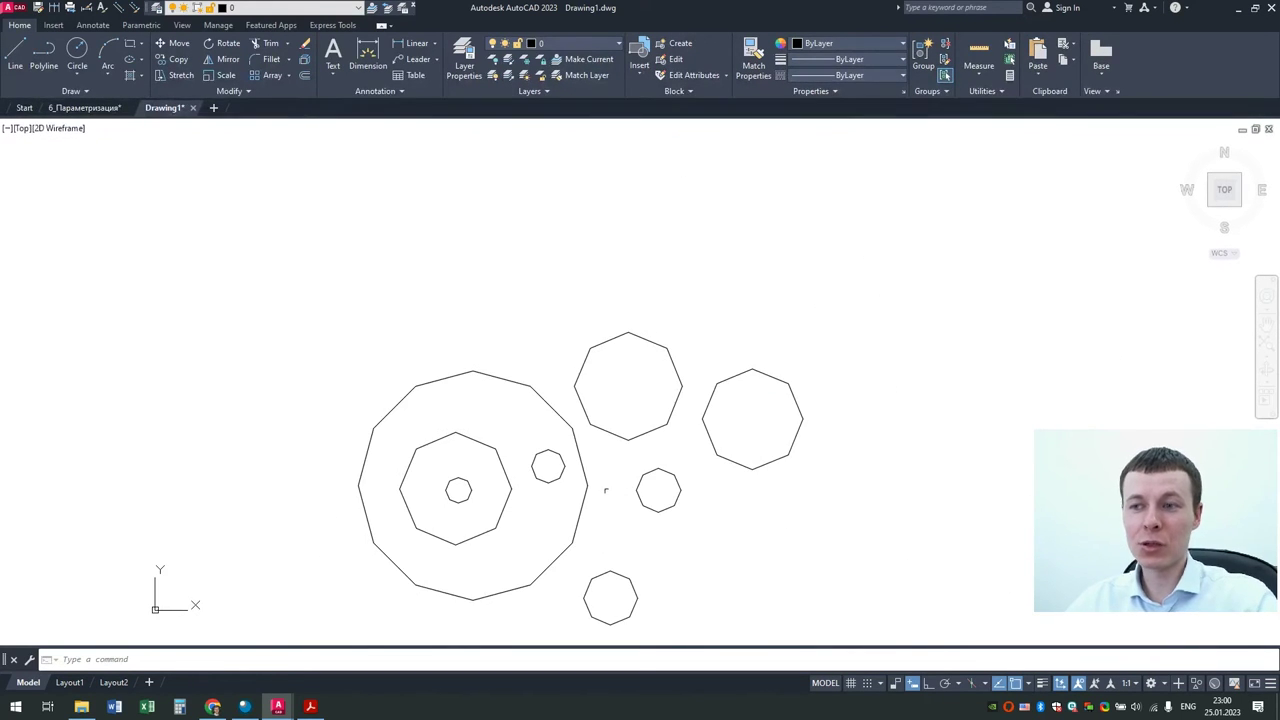
middle_drag(643, 522, 662, 469)
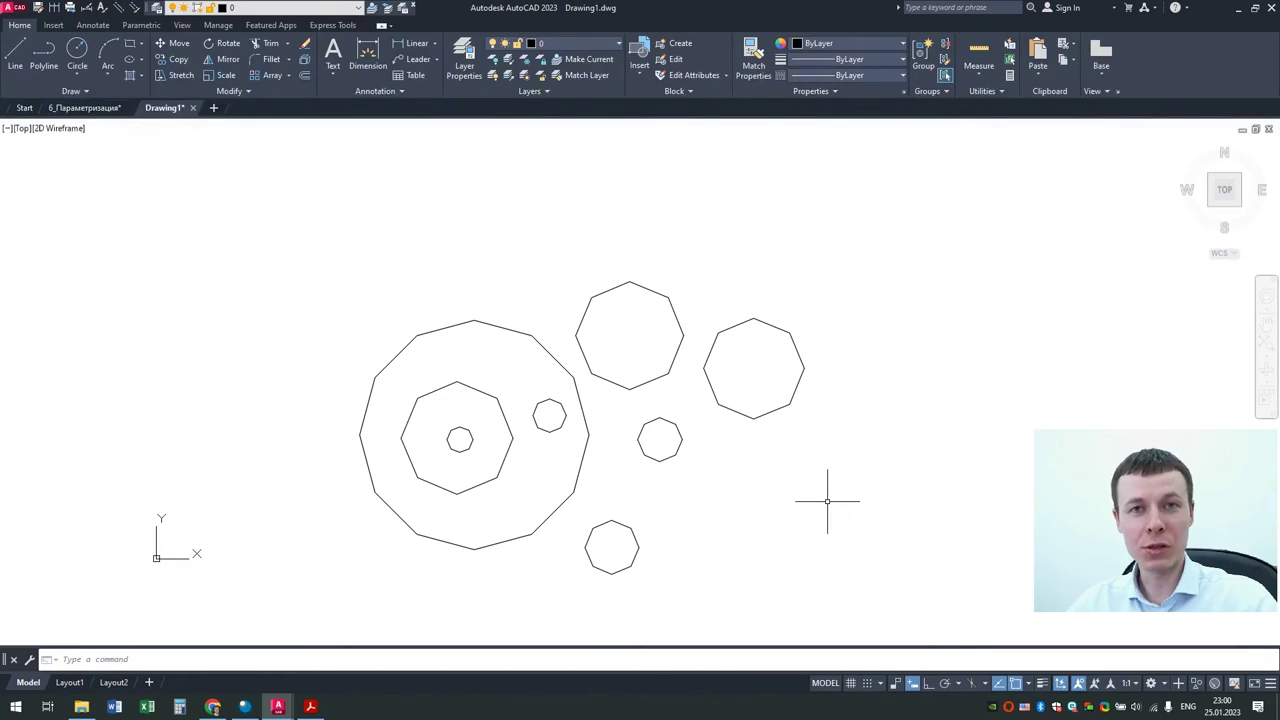
Step: Run REGEN so the polygons redraw as smooth circles, then zoom out to the large circle
text(R)
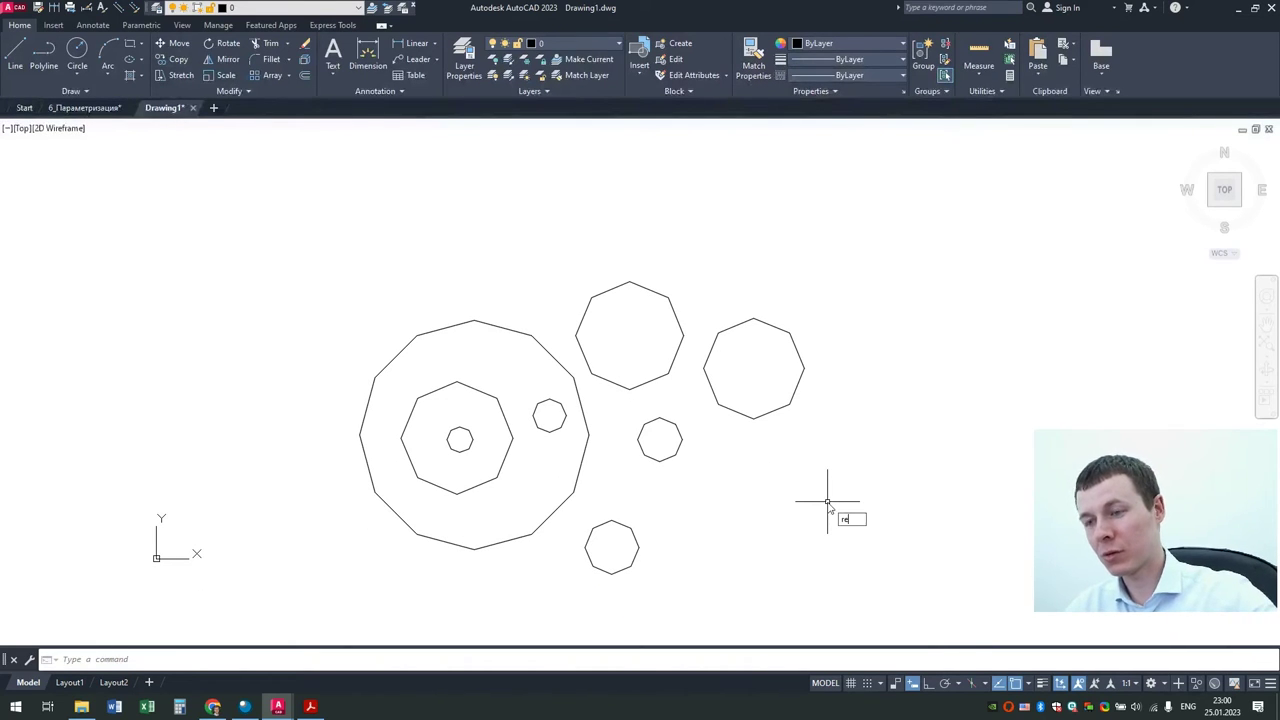
text(E)
key(Return)
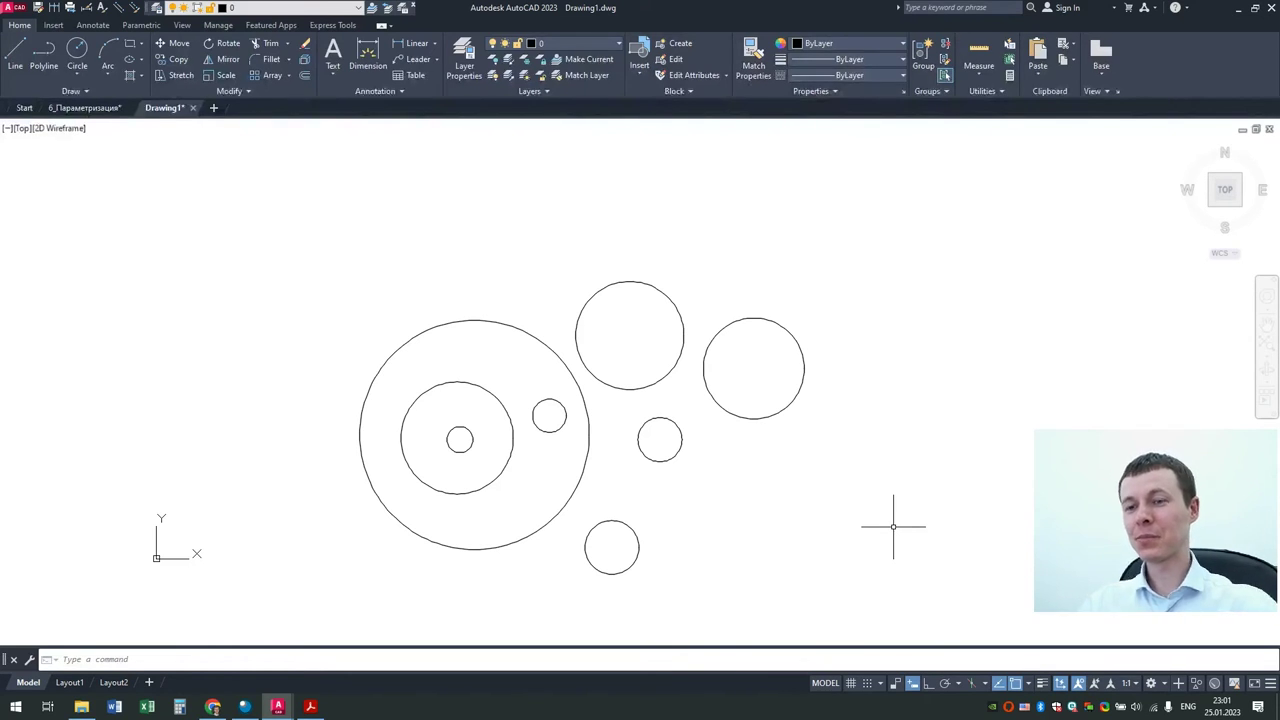
scroll(786, 470, down, 8)
scroll(775, 471, up, 10)
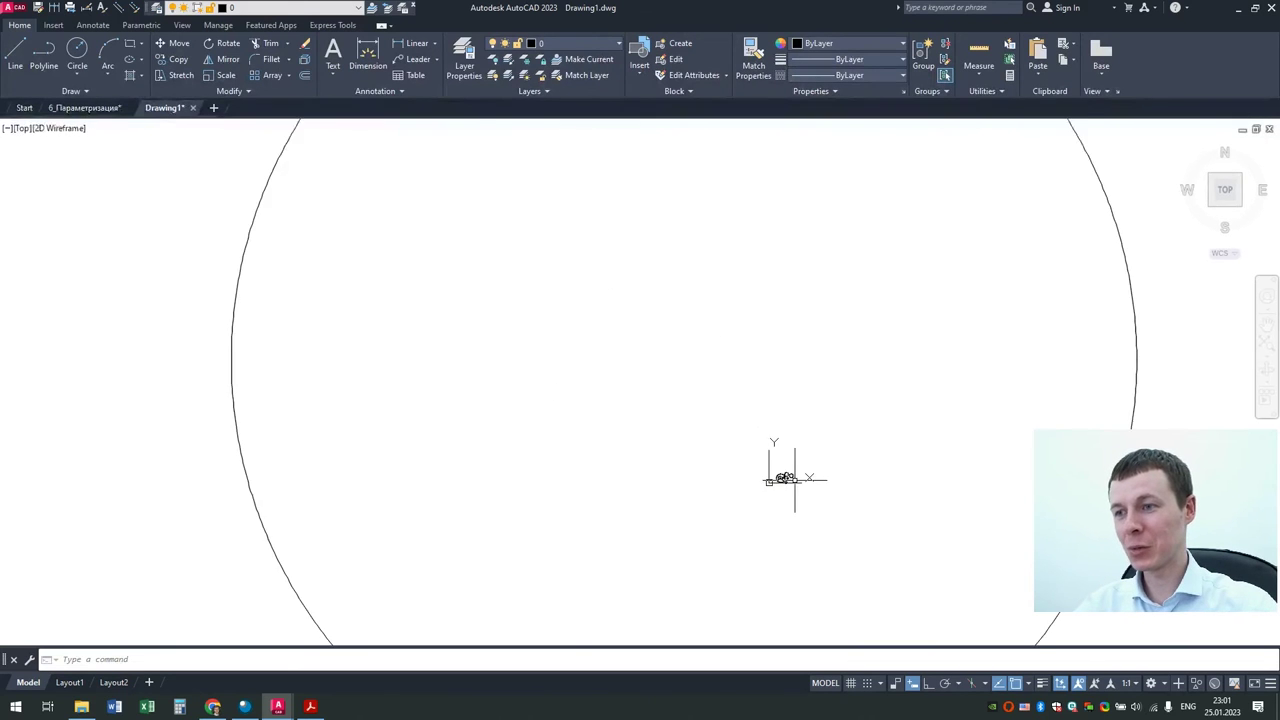
scroll(796, 479, down, 3)
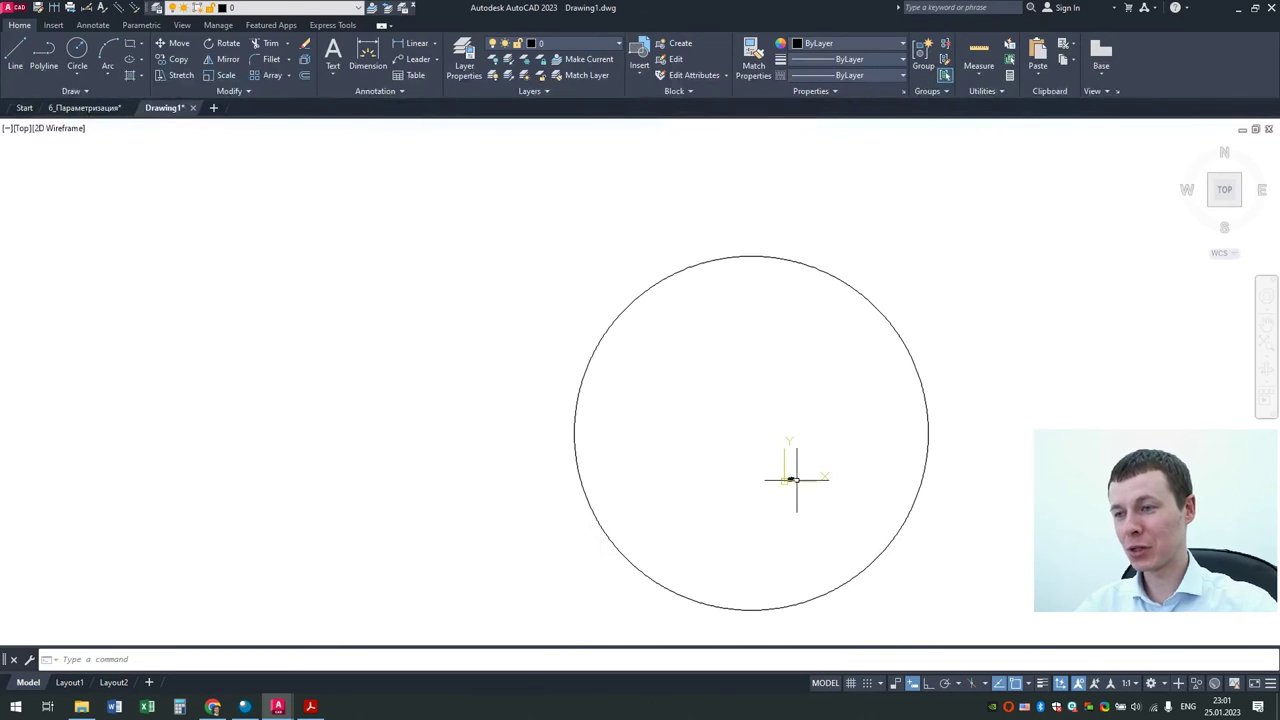
Step: Window-select the large circle and delete it
click(940, 579)
click(560, 250)
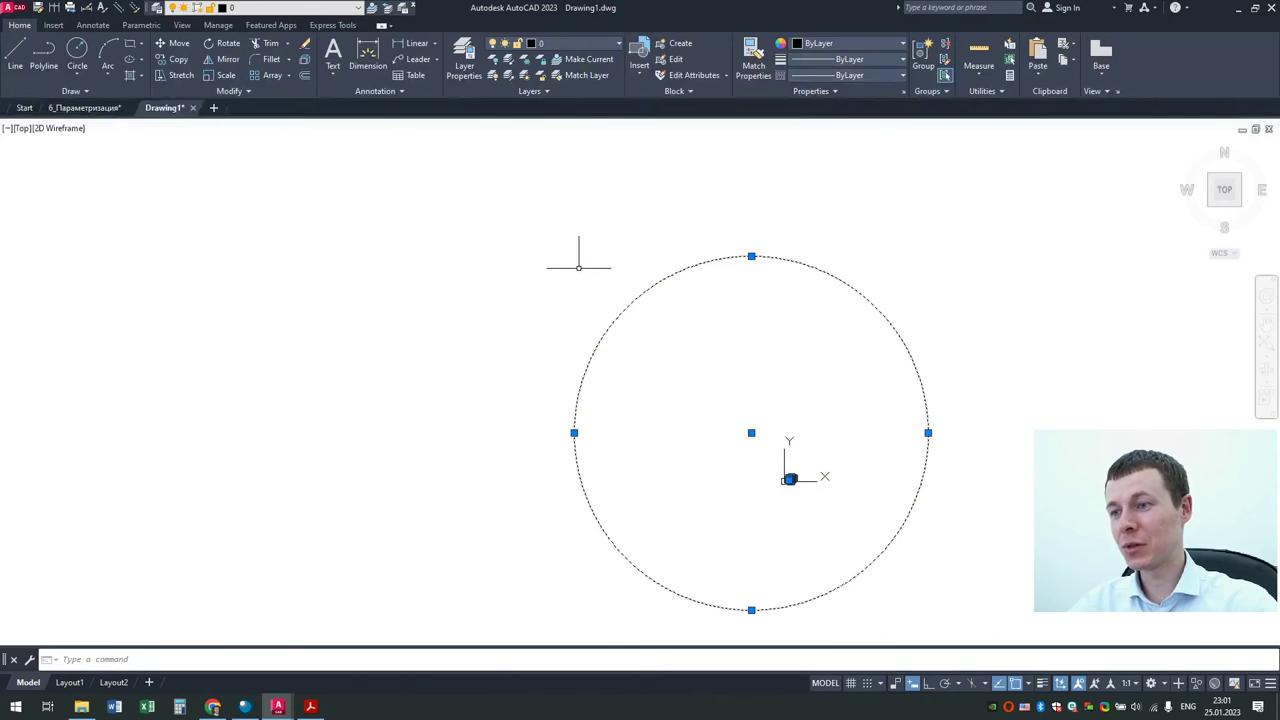
key(Delete)
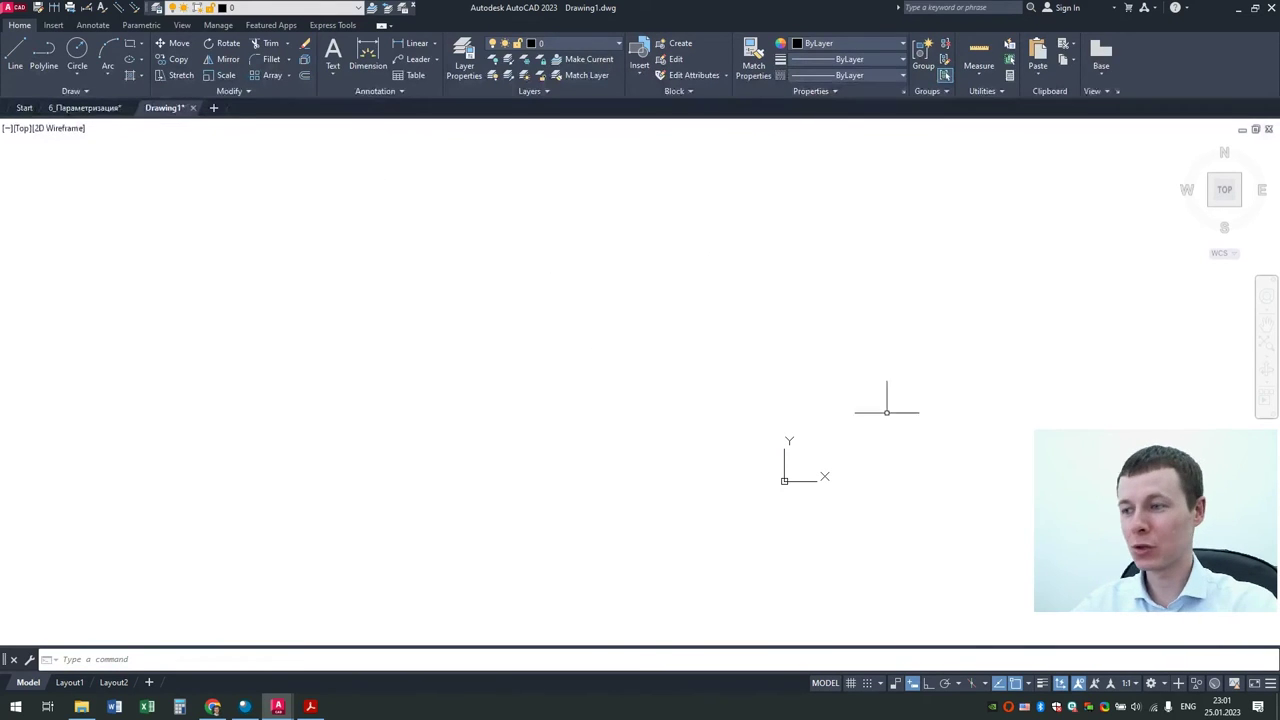
Step: Turn Hardware Acceleration on and close the Drawing1 tab
click(1215, 685)
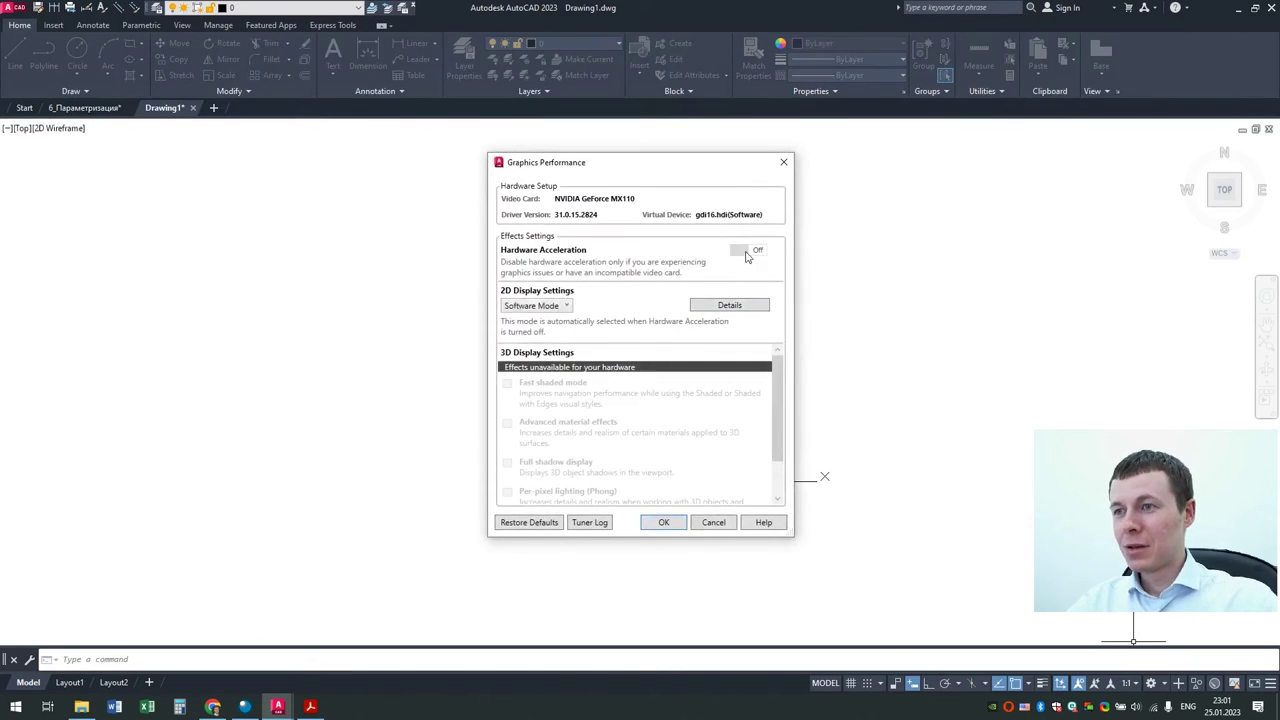
click(745, 252)
click(662, 522)
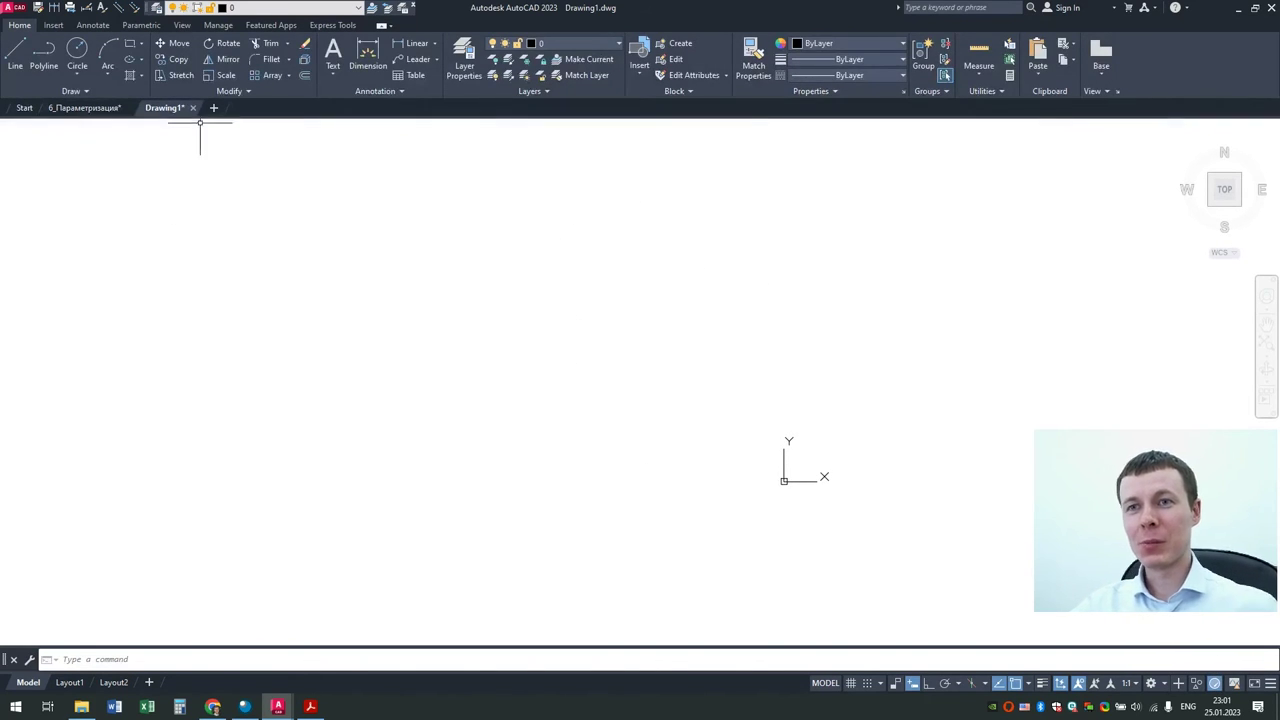
click(193, 108)
Step: Discard Drawing1 unsaved and pan the 6_Параметризация mechanism down to free space above
click(643, 381)
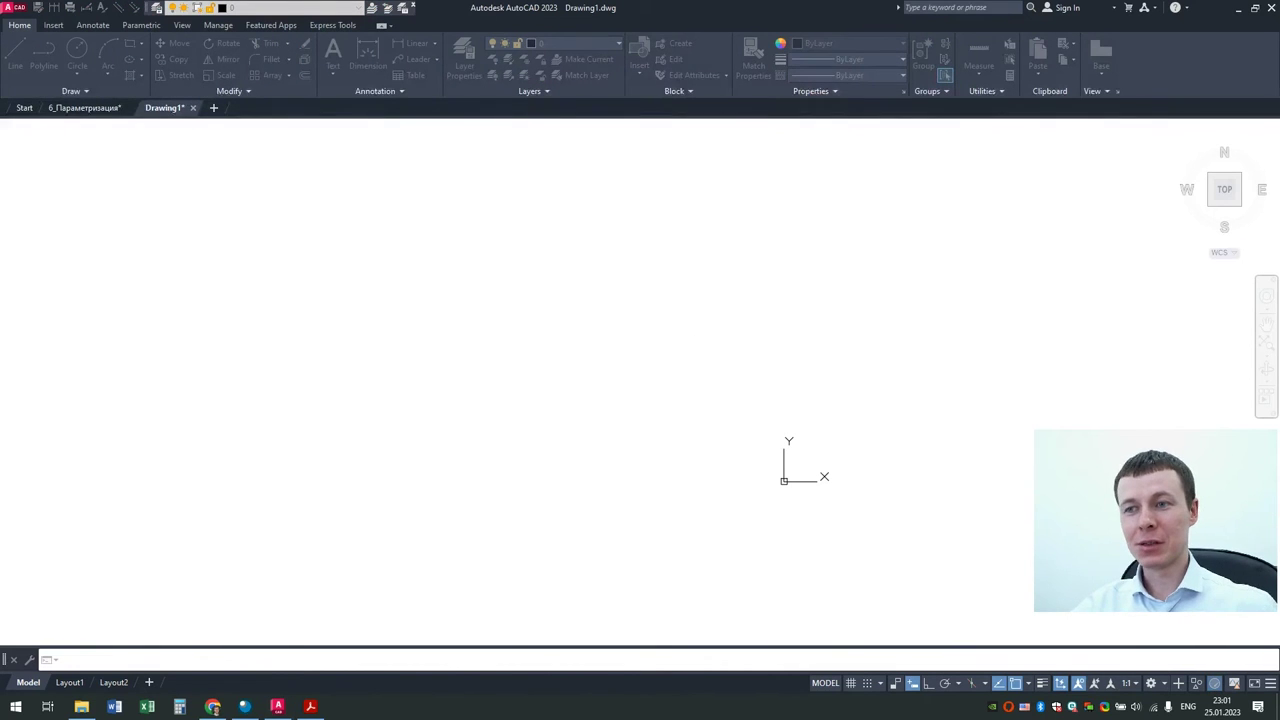
click(135, 27)
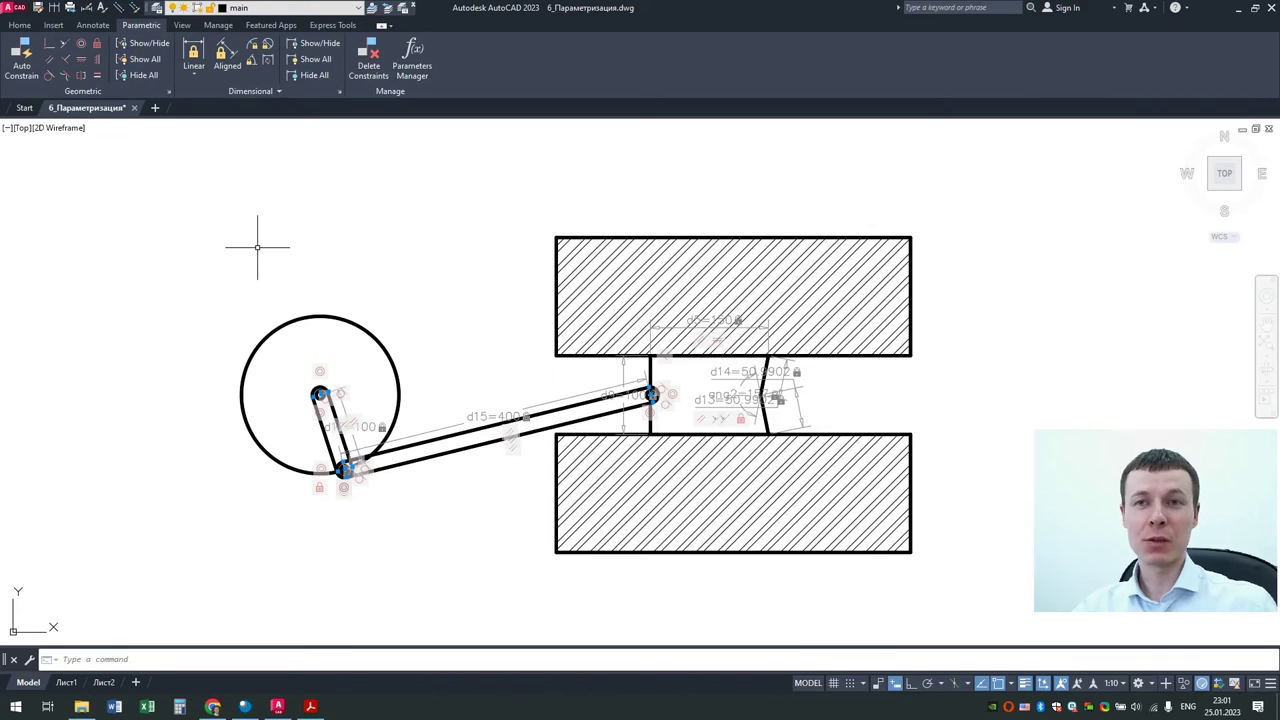
click(19, 25)
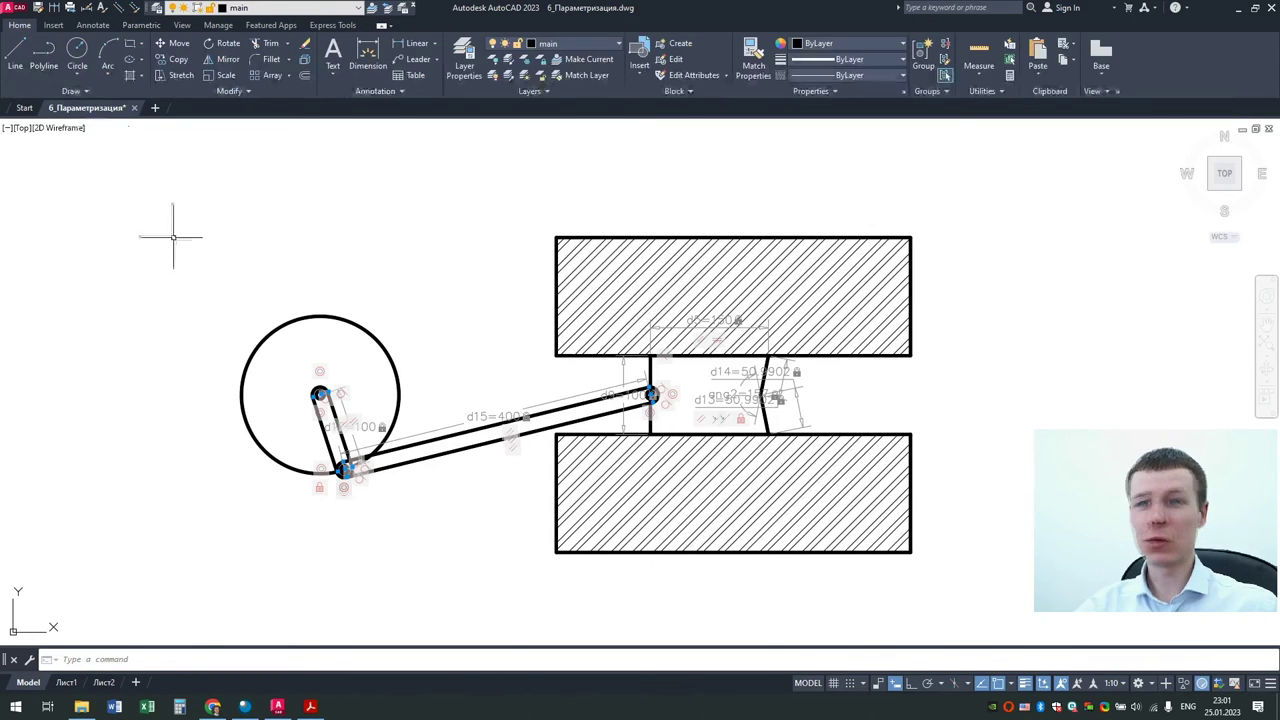
middle_drag(172, 237, 357, 383)
Step: Draw two separate slanted lines above the crank-and-slider mechanism
click(15, 55)
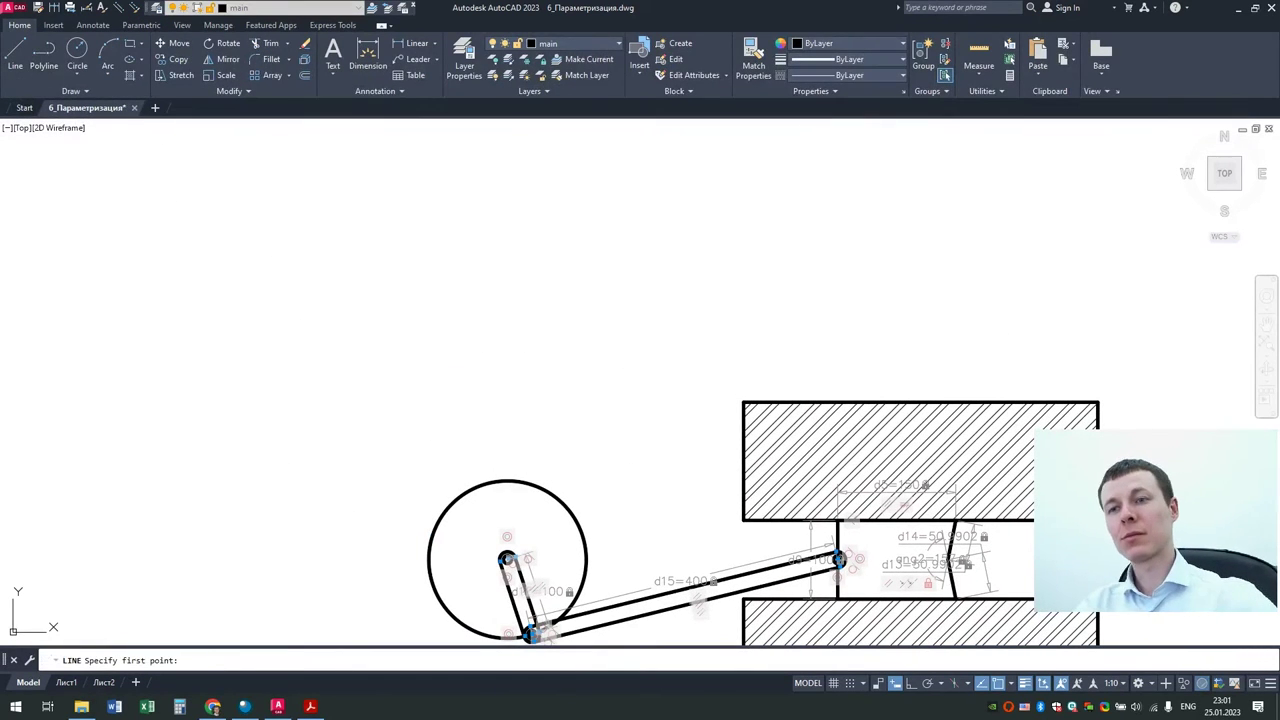
click(389, 400)
click(419, 210)
key(Return)
key(Return)
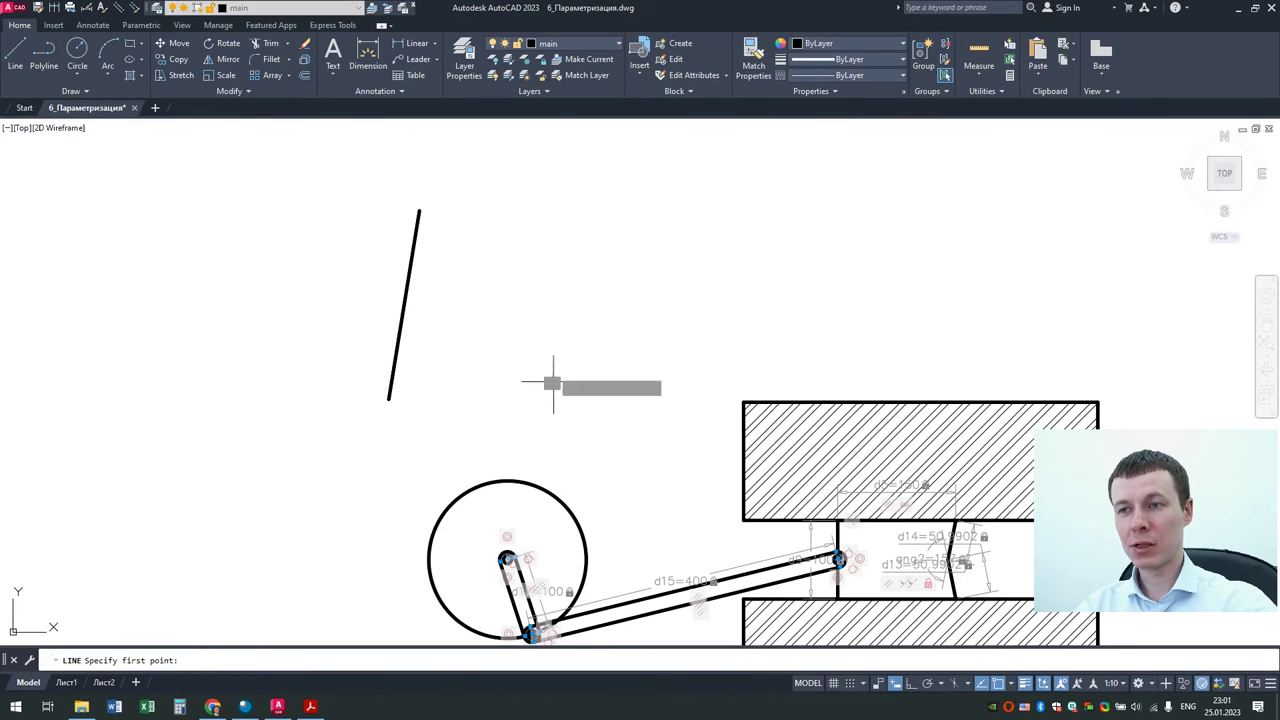
click(553, 383)
click(516, 275)
key(Return)
click(138, 25)
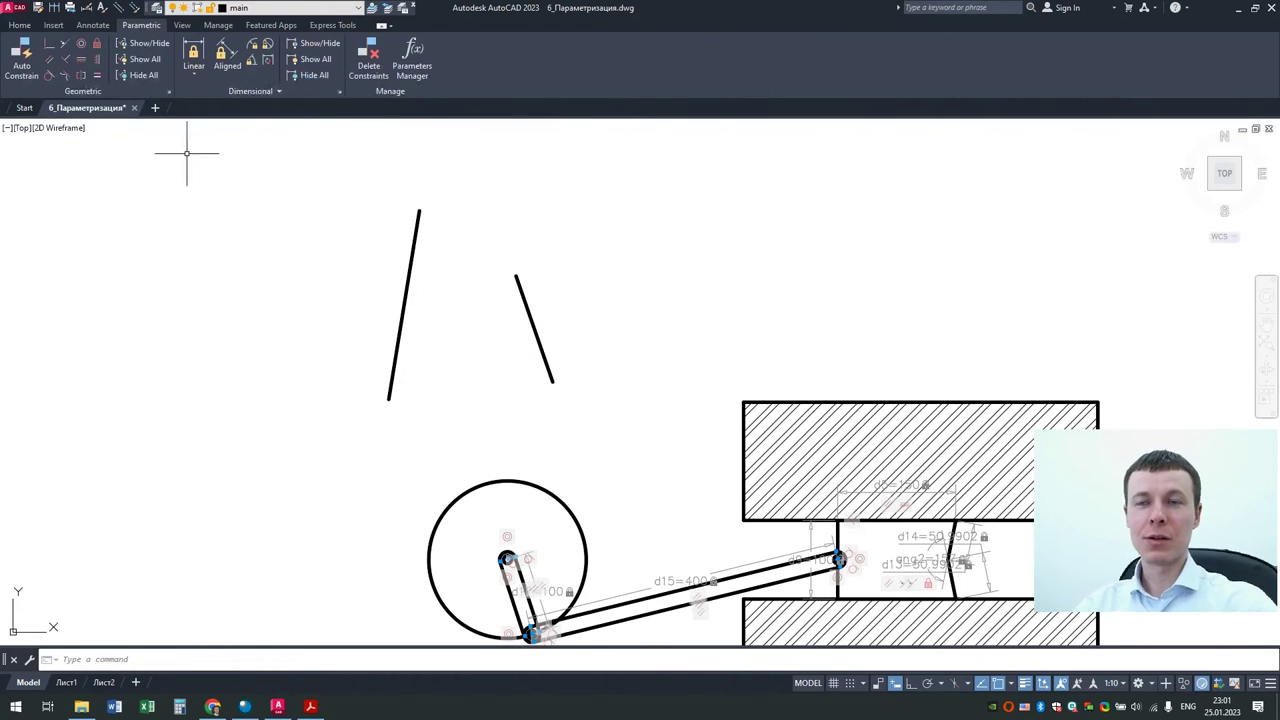
scroll(478, 271, up, 2)
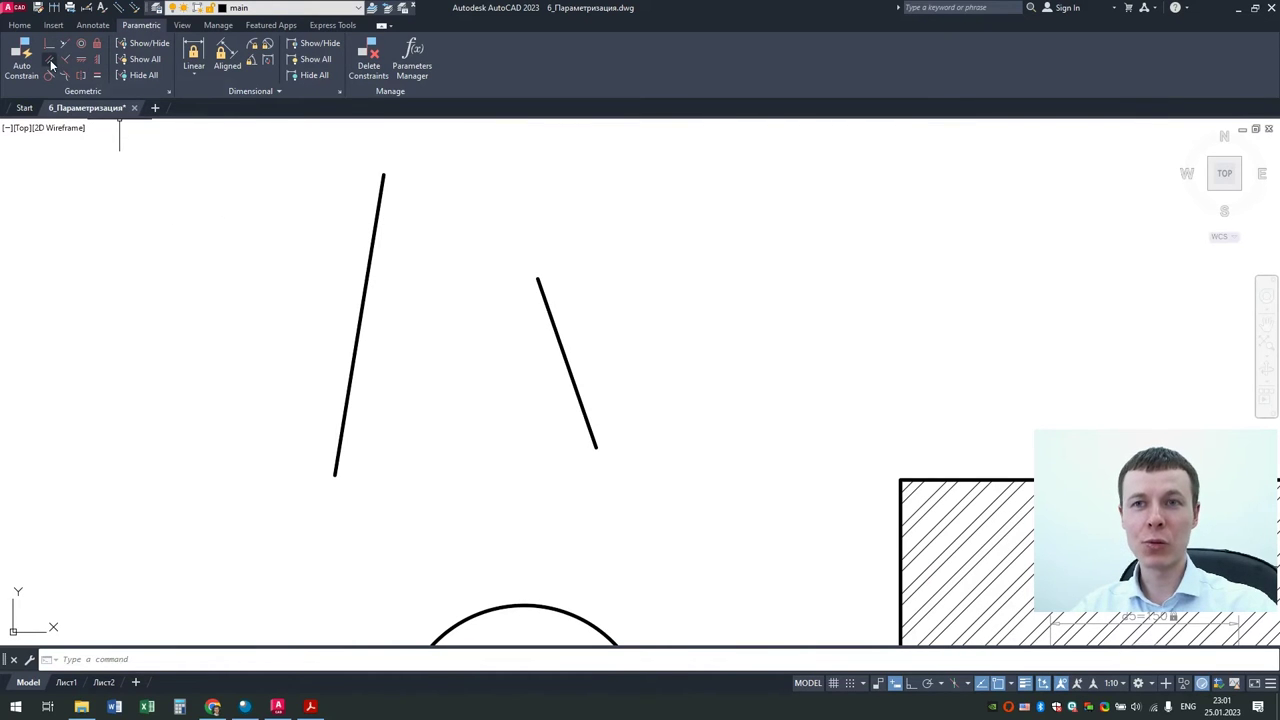
Step: Constrain the right line parallel to the left, then stretch the left line's top endpoint
click(51, 61)
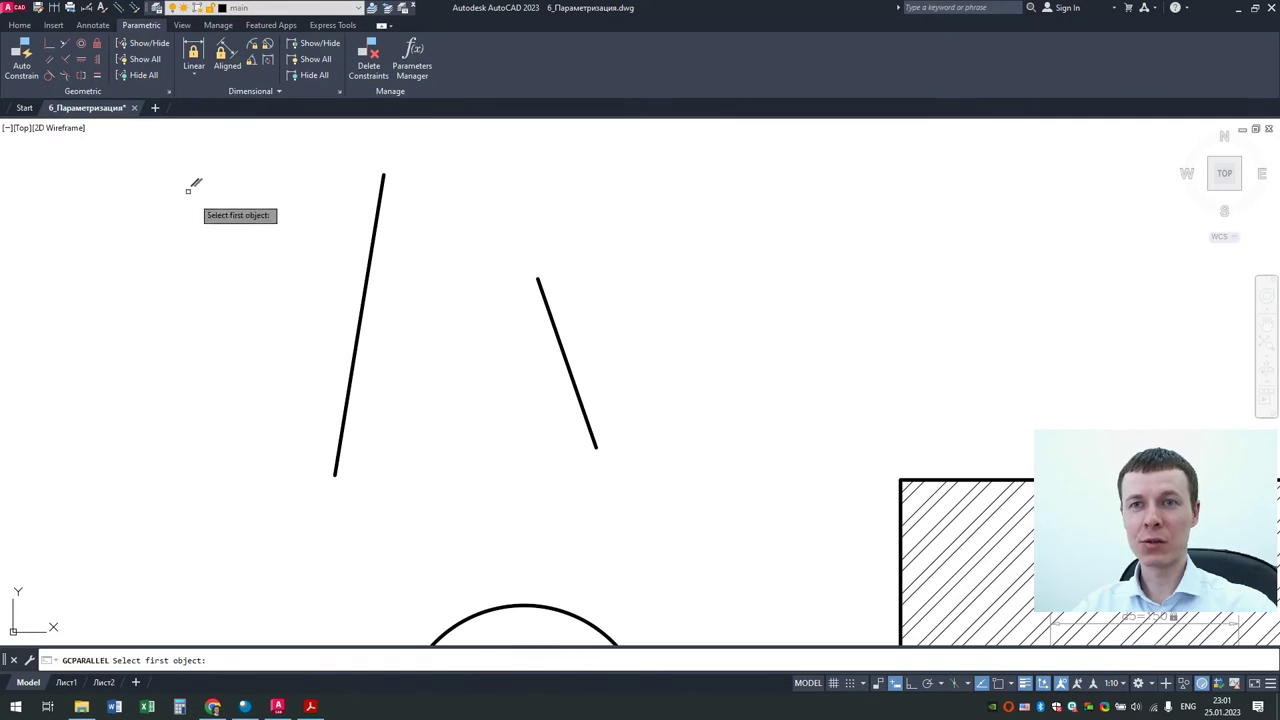
click(366, 276)
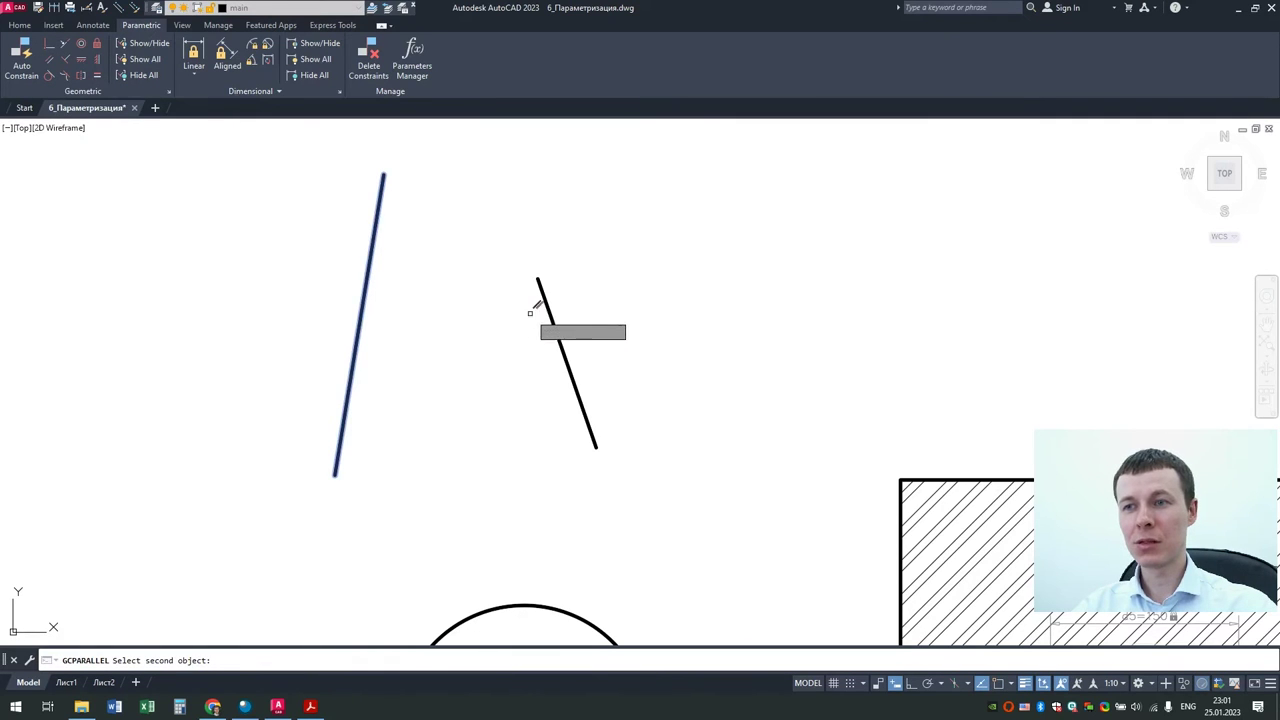
click(547, 305)
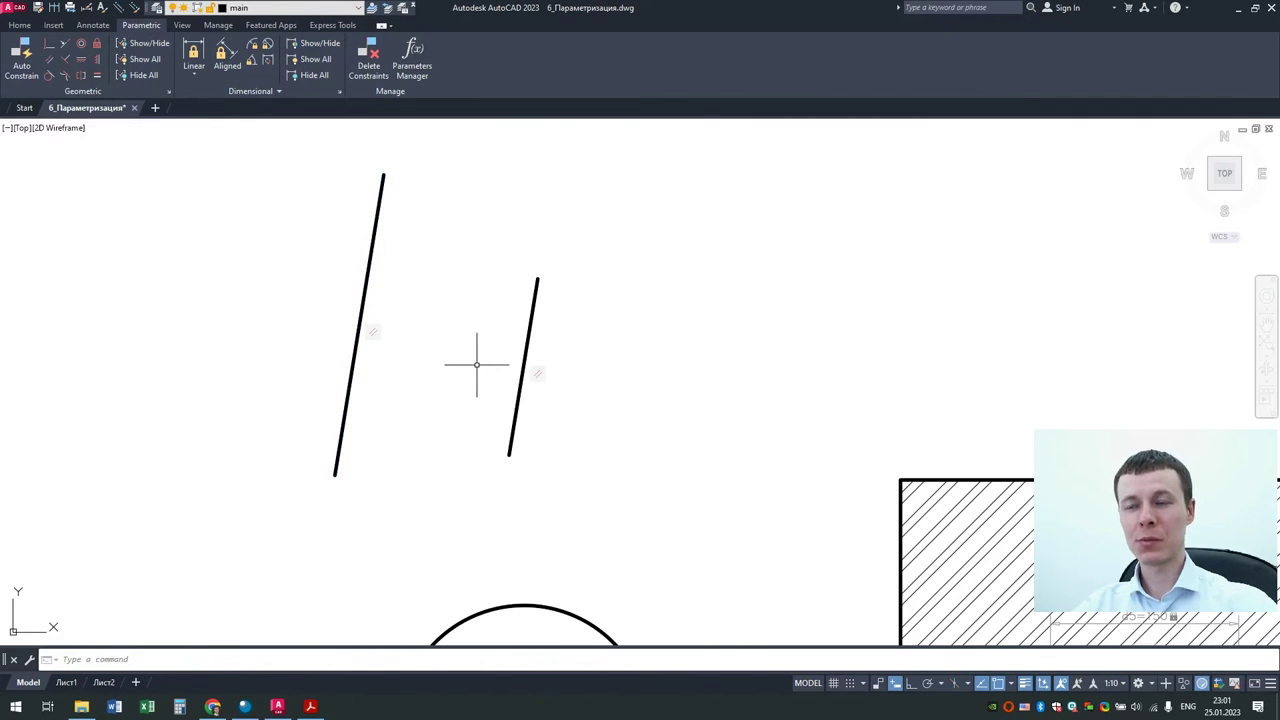
click(381, 188)
click(384, 175)
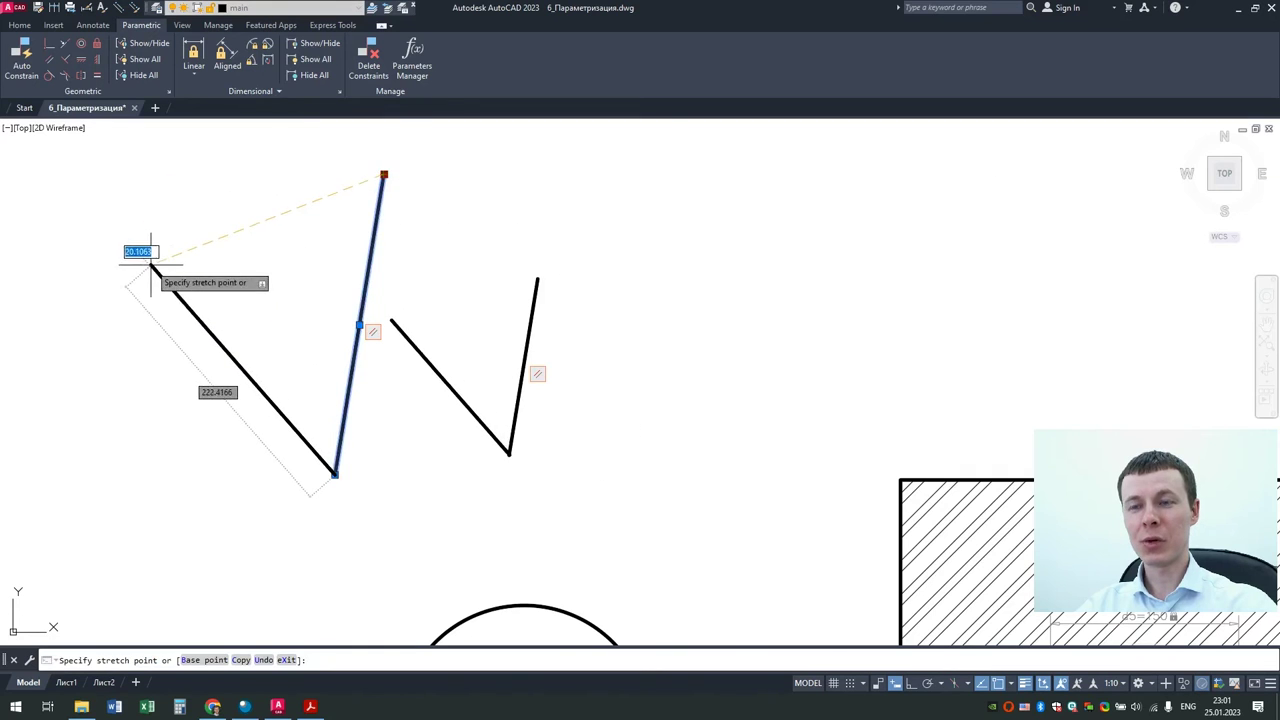
click(162, 260)
click(163, 260)
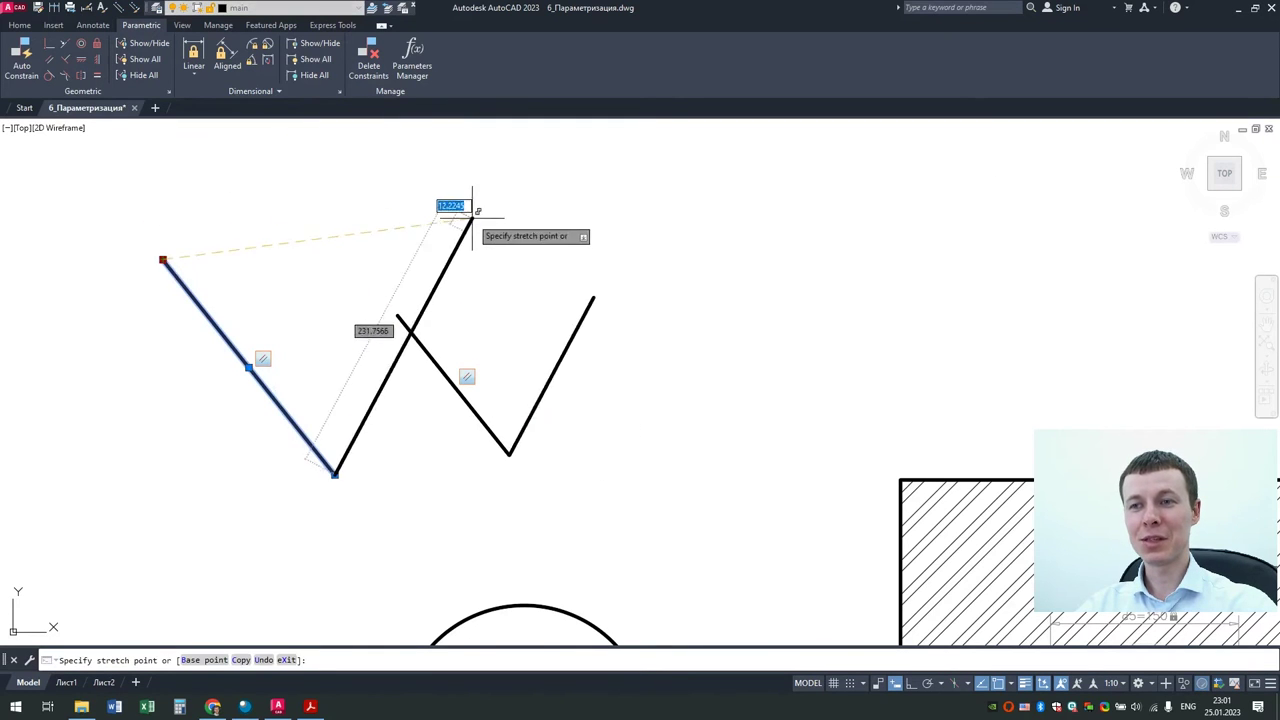
click(375, 178)
Step: Stretch the right line upright, with the left line following in parallel
key(Escape)
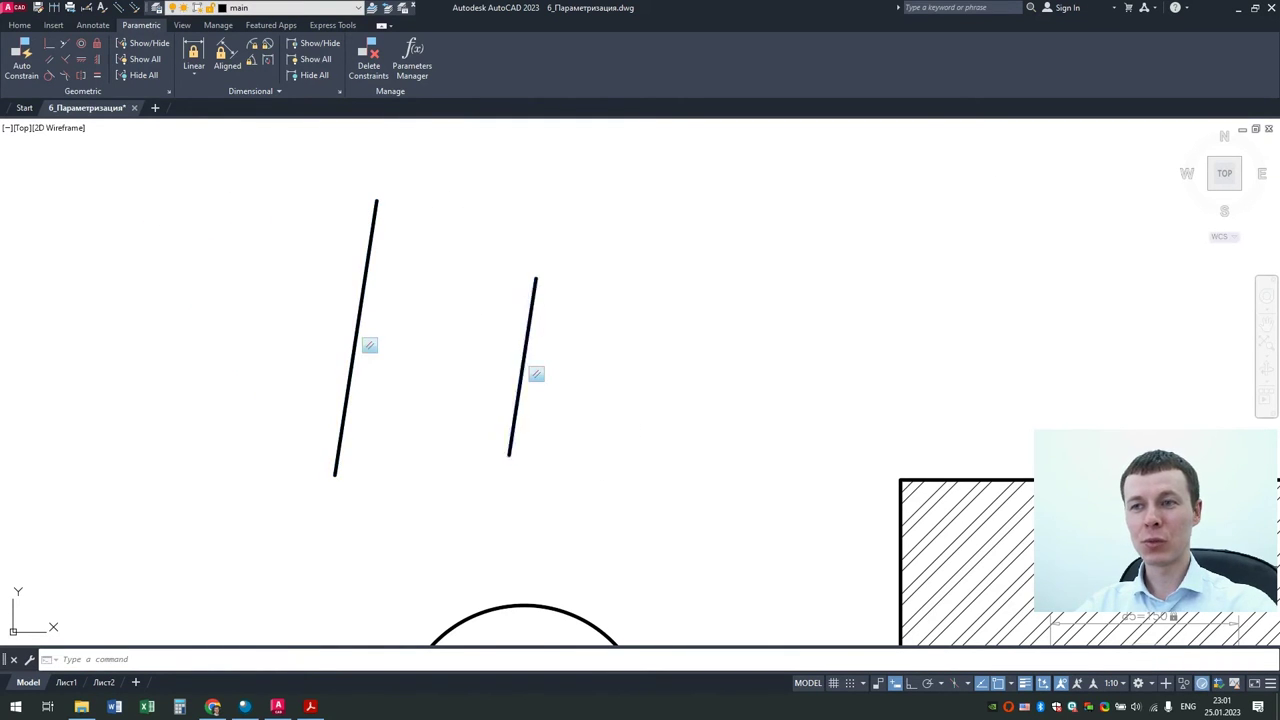
click(535, 290)
click(536, 279)
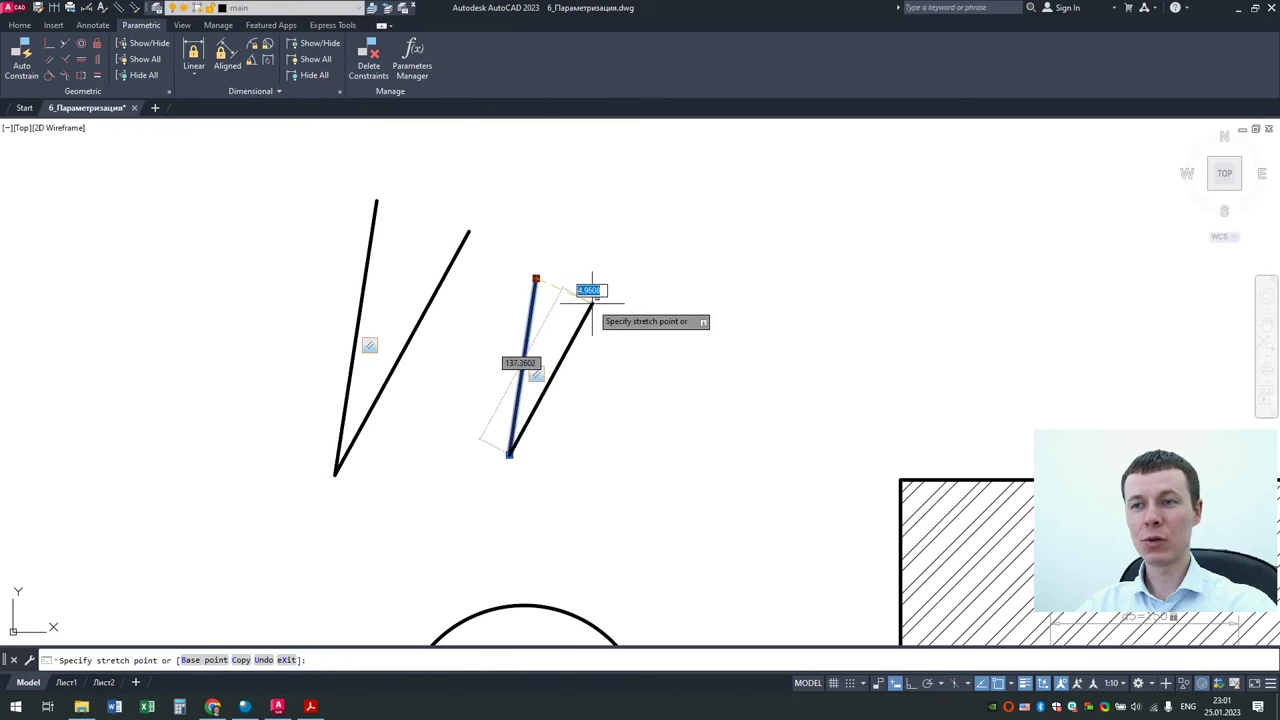
click(592, 299)
click(592, 299)
click(537, 276)
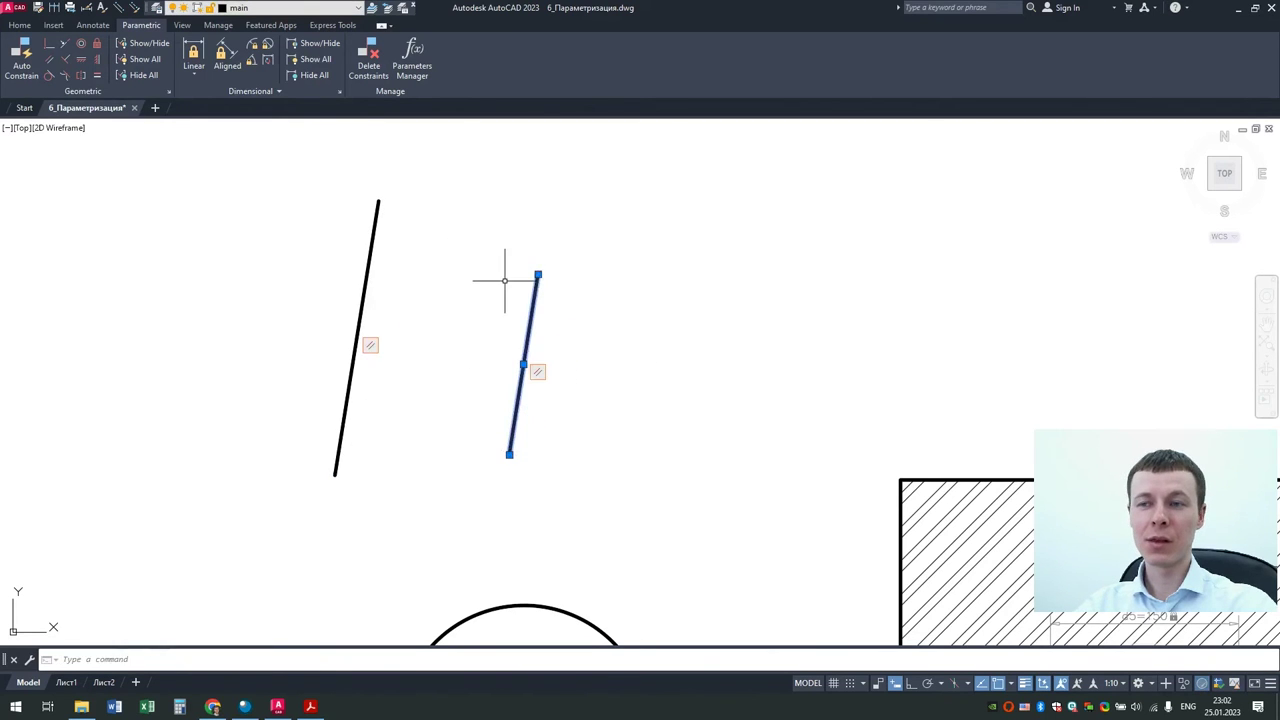
key(Escape)
Step: Delete the parallel constraint and tilt the left line independently
right_click(537, 375)
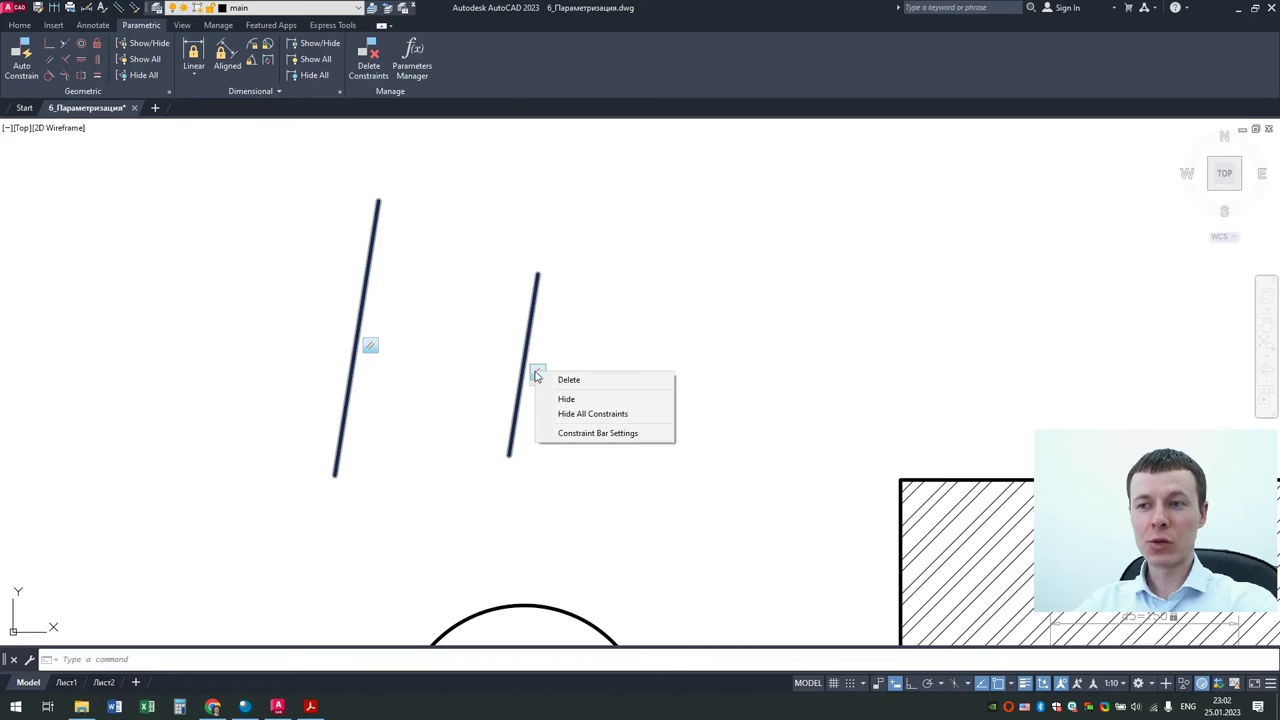
click(568, 379)
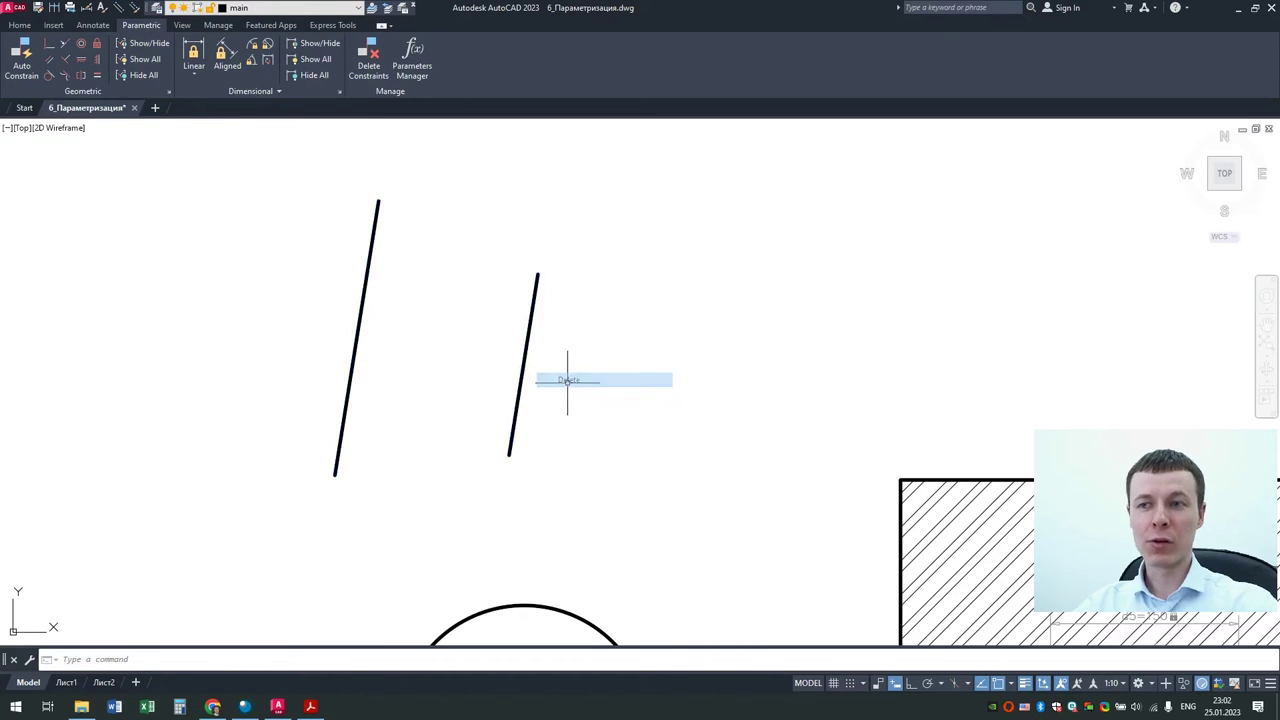
click(366, 282)
click(378, 200)
click(322, 191)
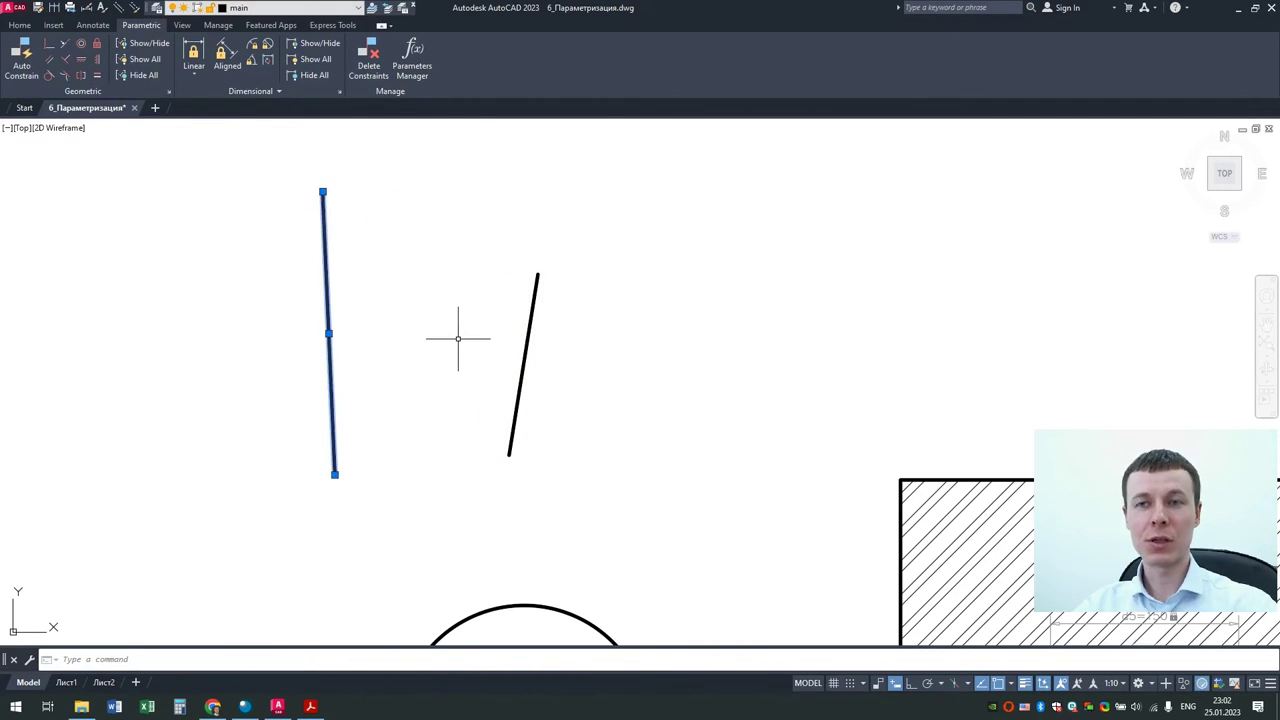
key(Escape)
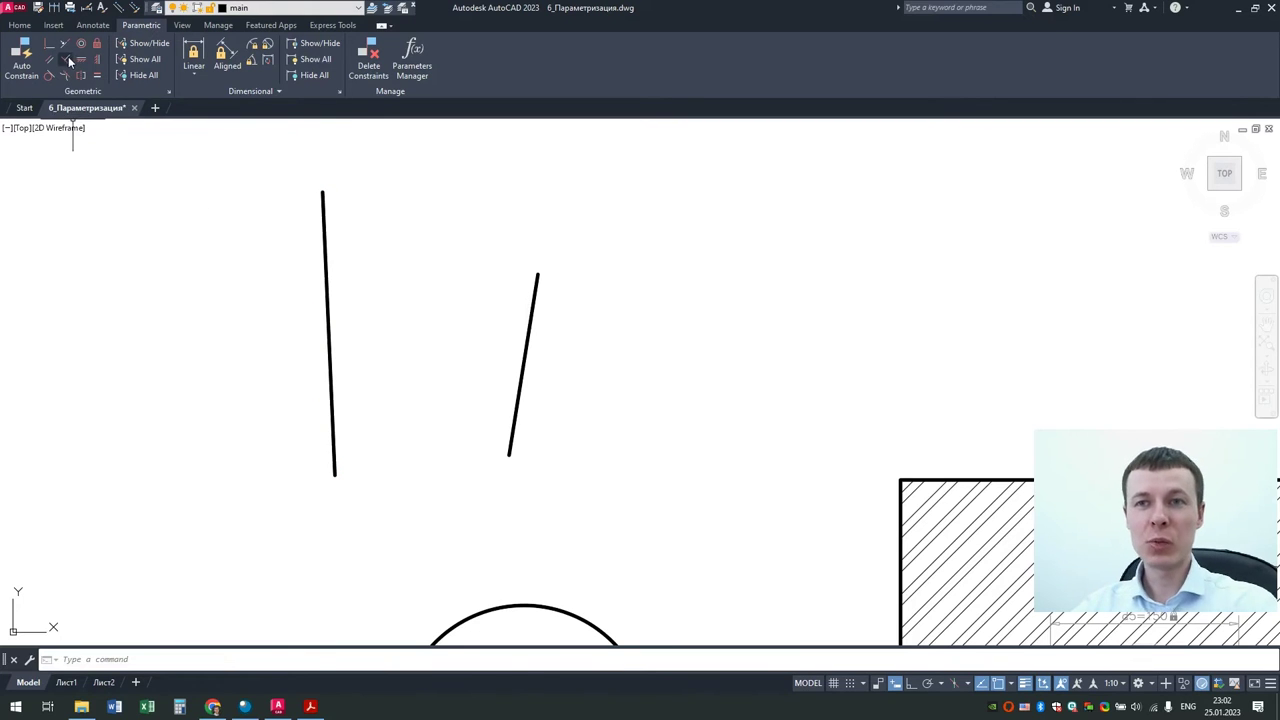
Step: Add a perpendicular constraint between the left line and the right line
click(66, 58)
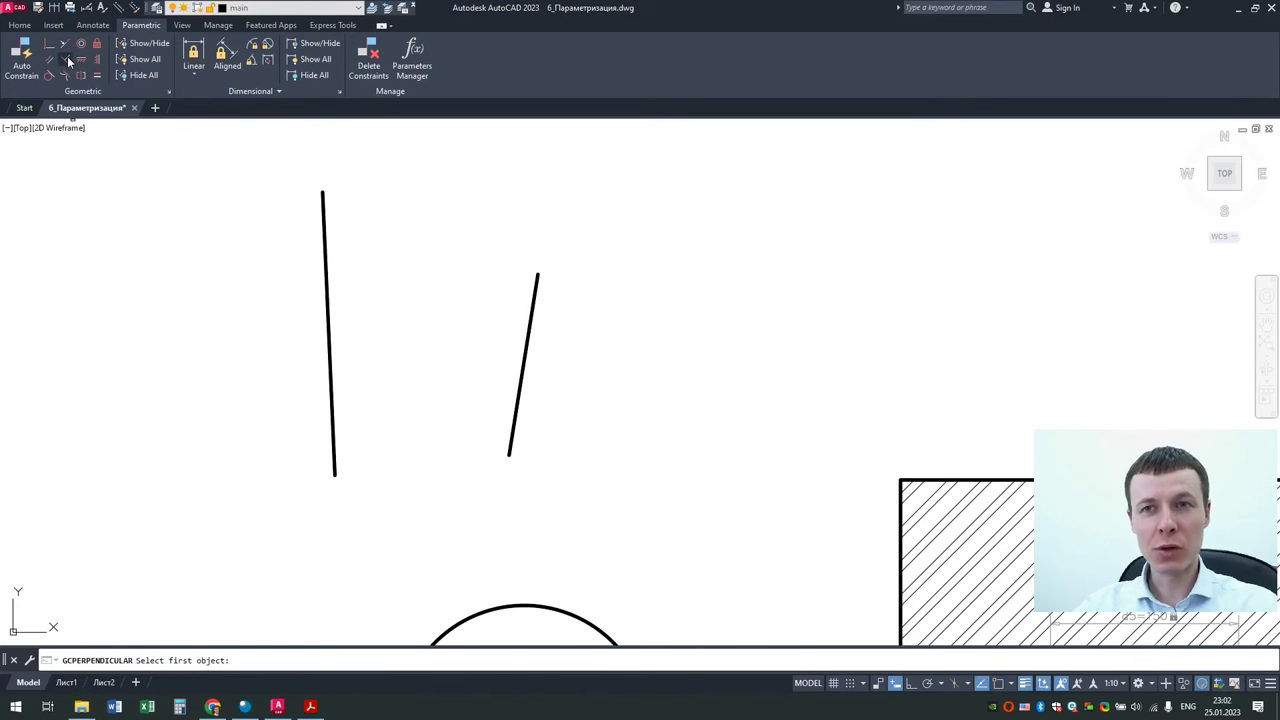
click(324, 246)
click(535, 338)
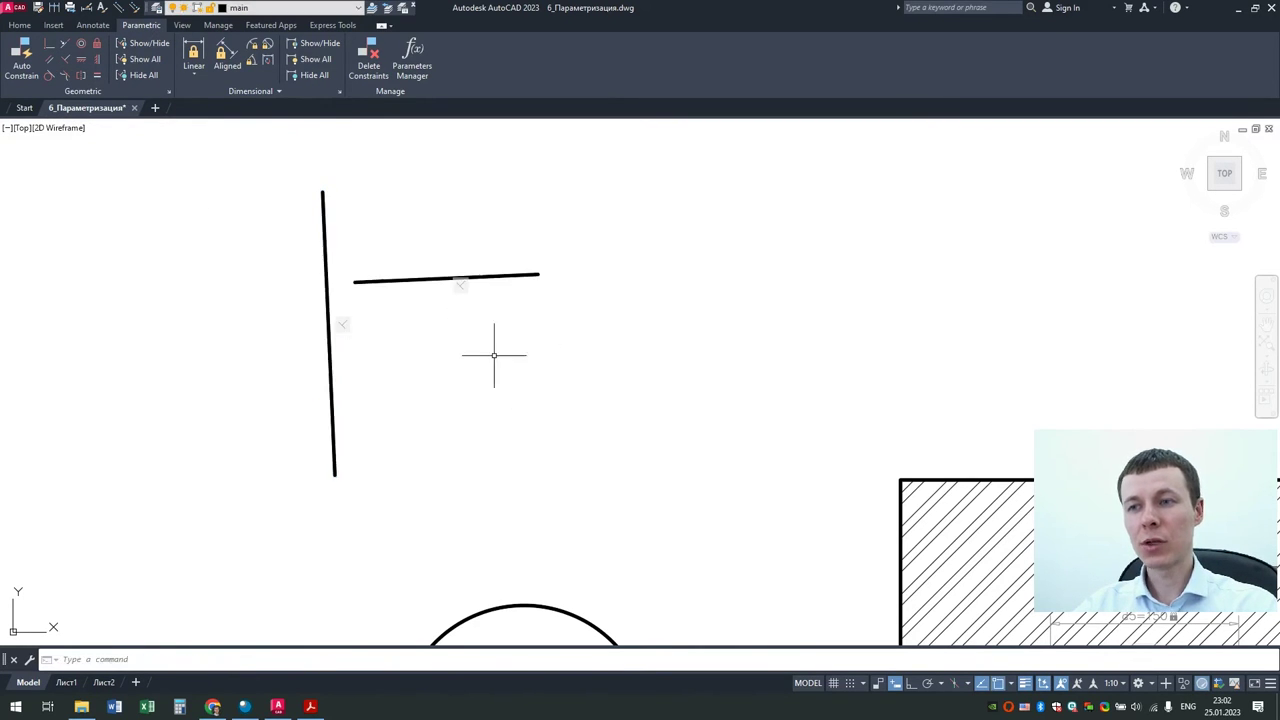
Step: Re-angle the left line by its top endpoint to confirm the lines stay perpendicular
click(322, 191)
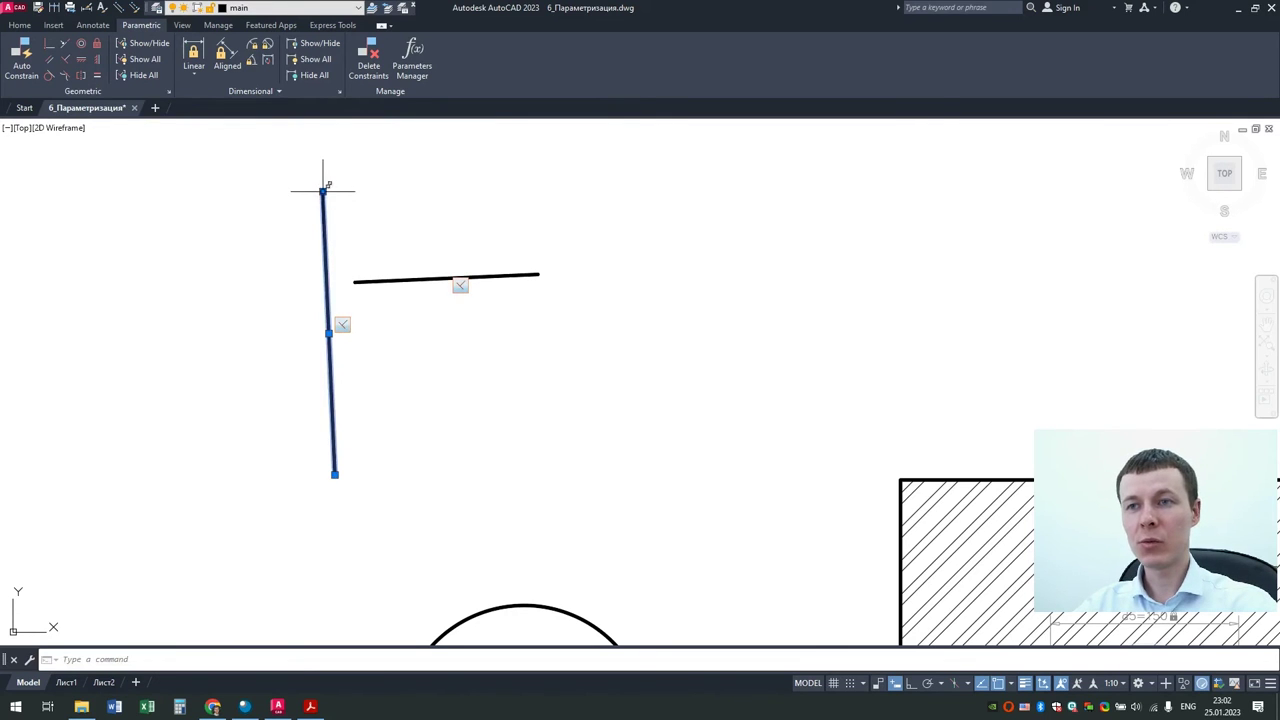
click(322, 191)
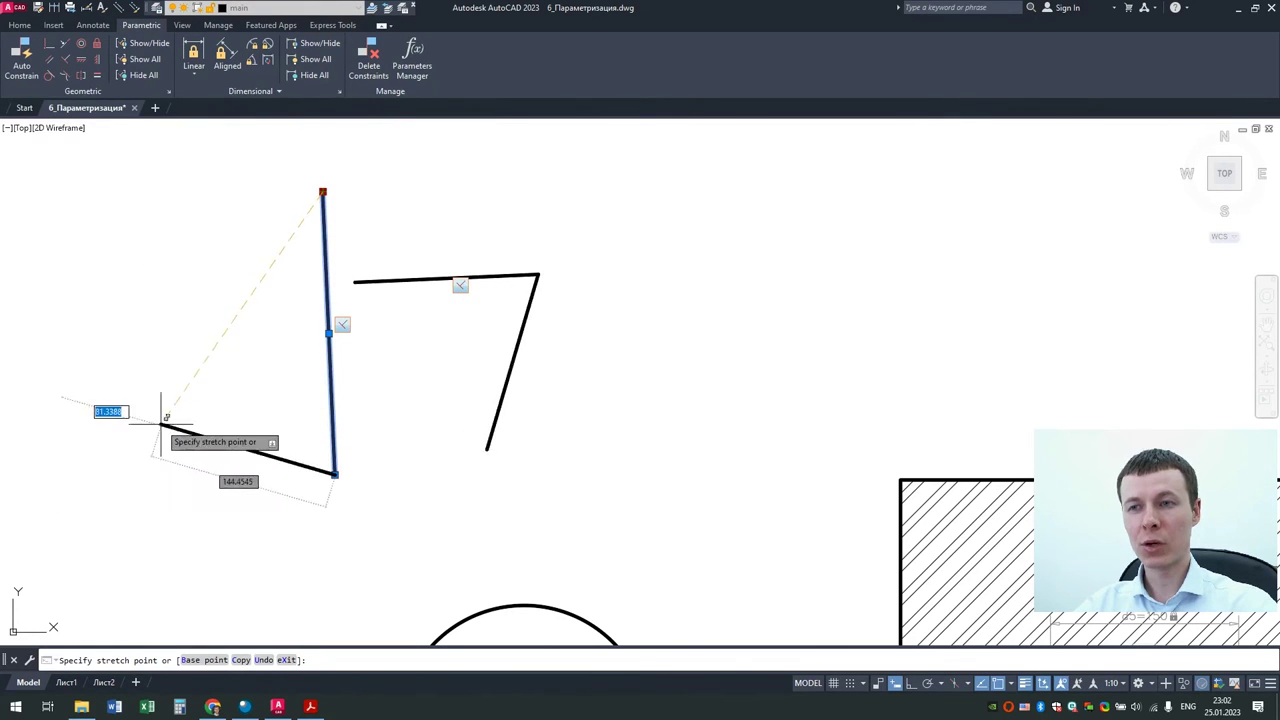
click(183, 398)
click(183, 398)
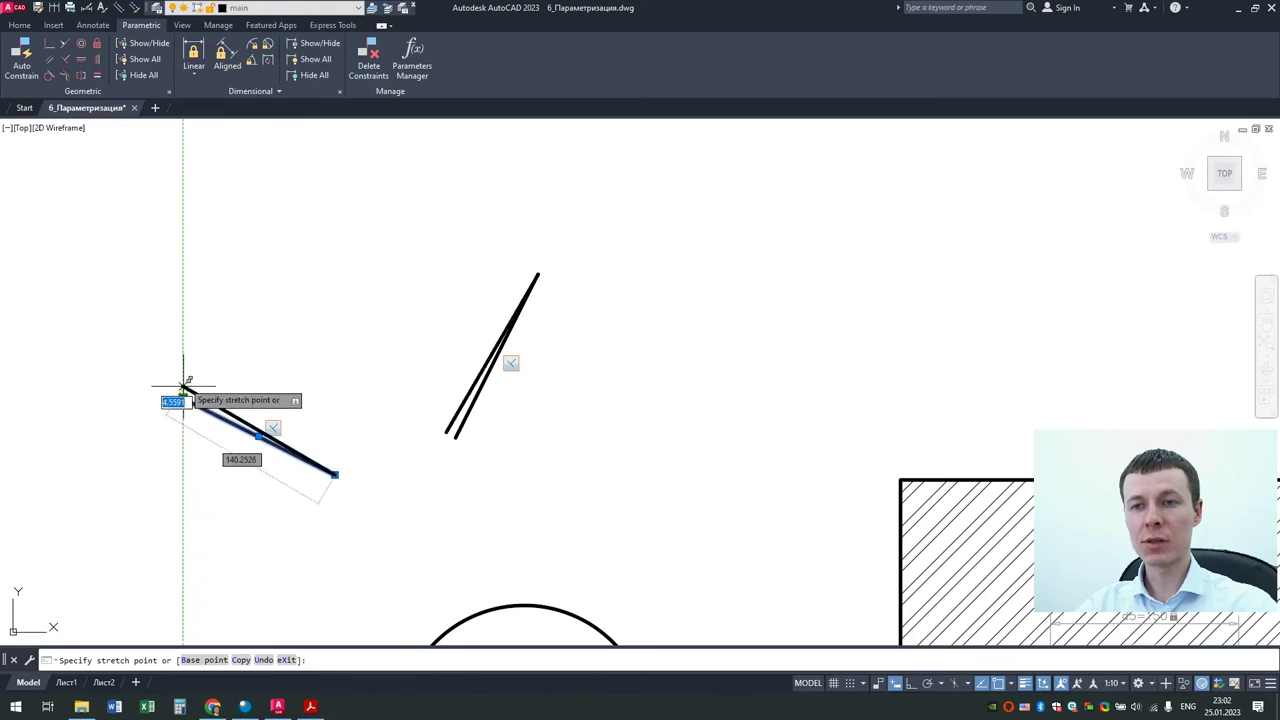
click(262, 270)
key(Escape)
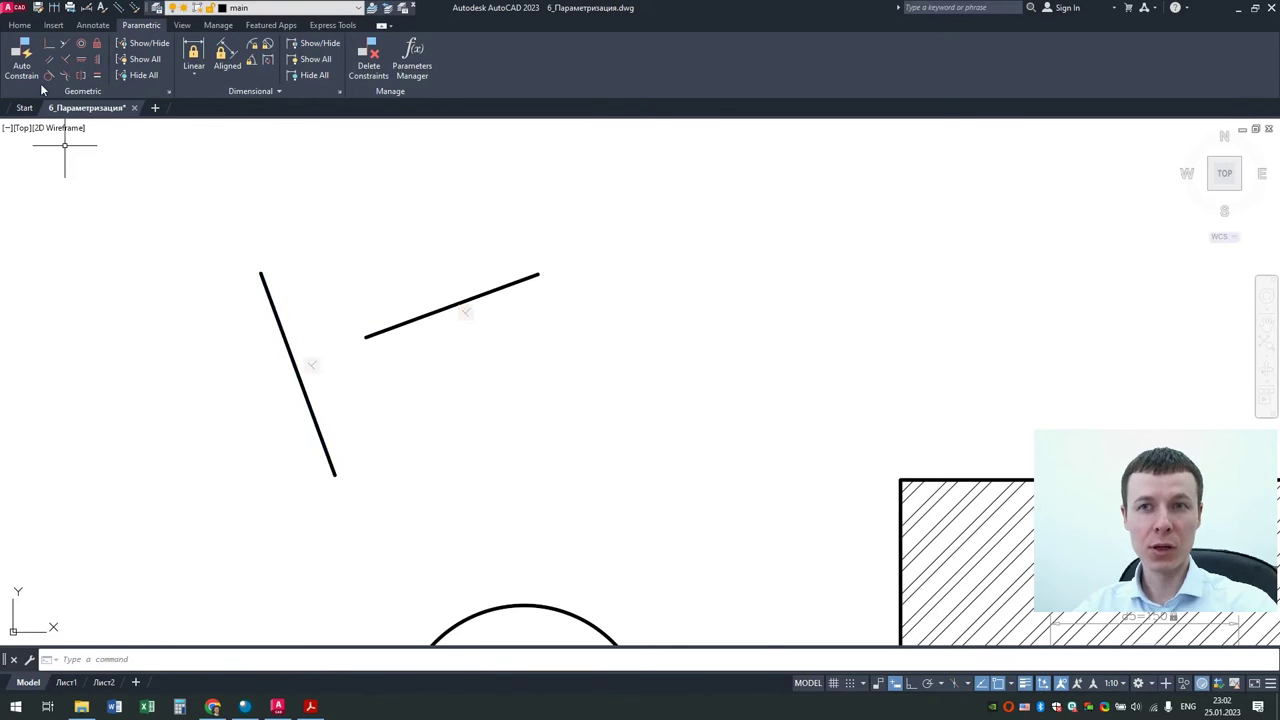
click(50, 45)
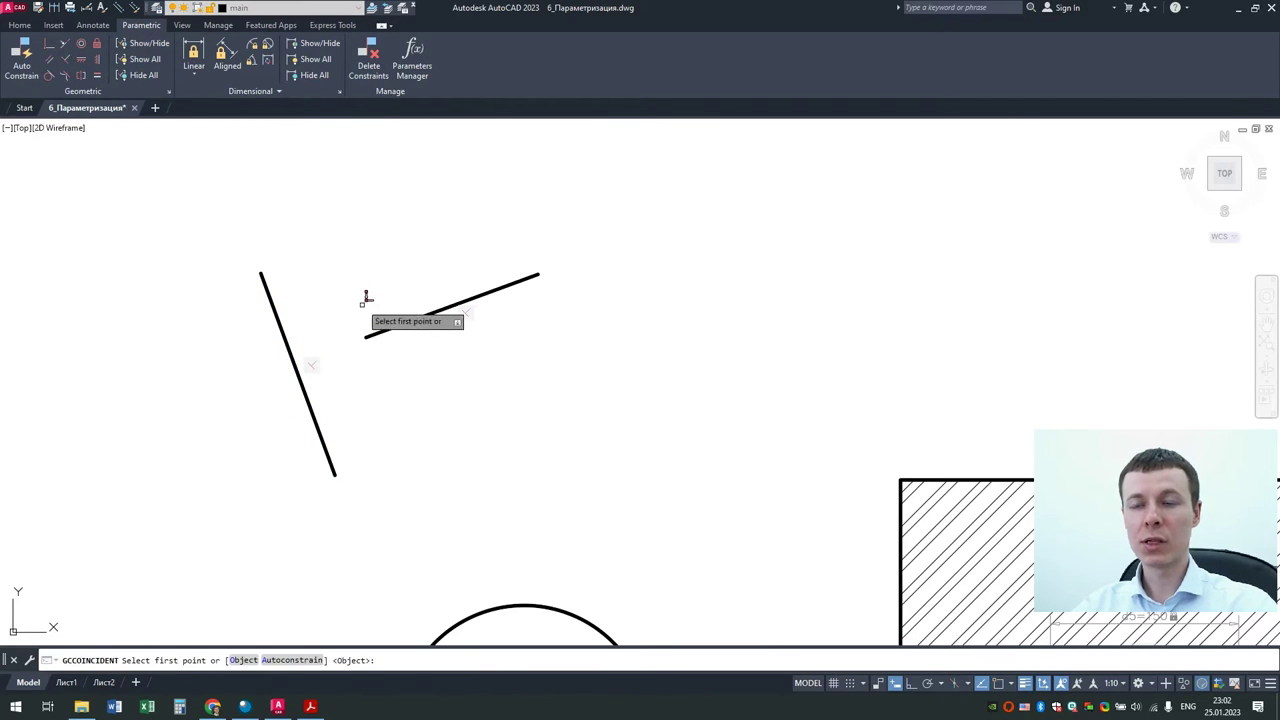
Step: Join the upper line's left endpoint onto the other line, then stretch endpoints to test the T-shape
click(367, 334)
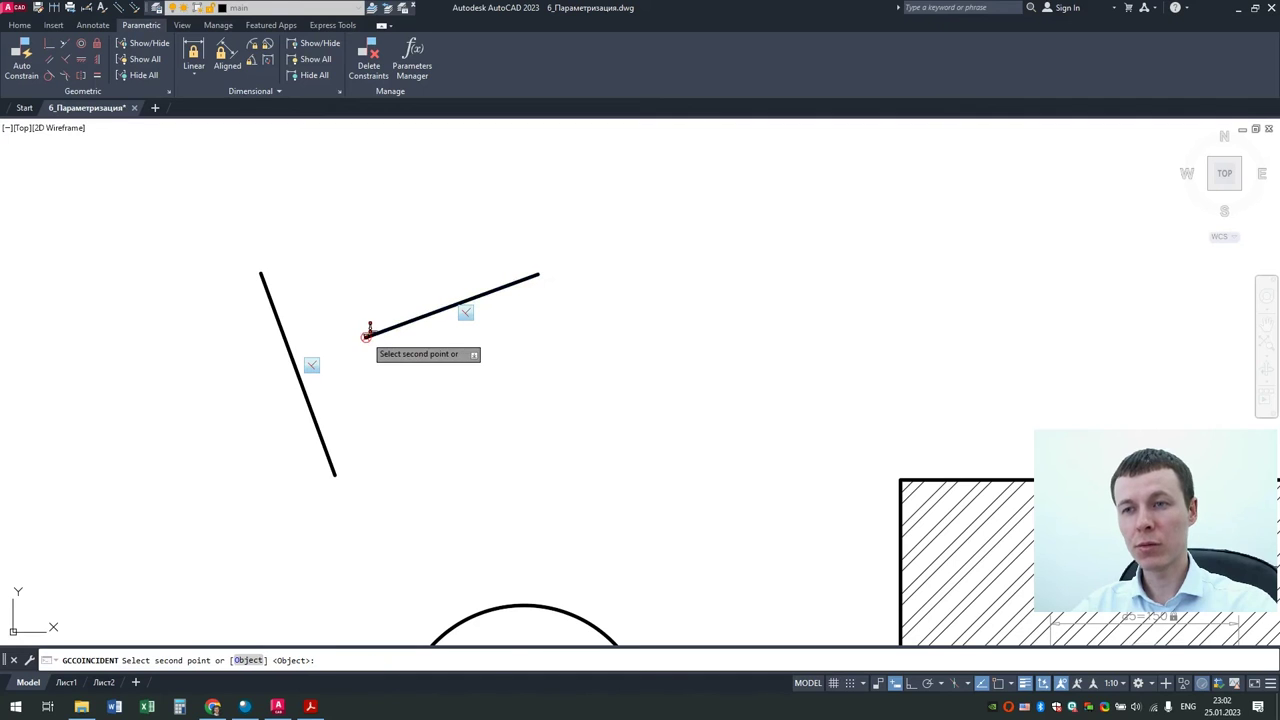
click(299, 369)
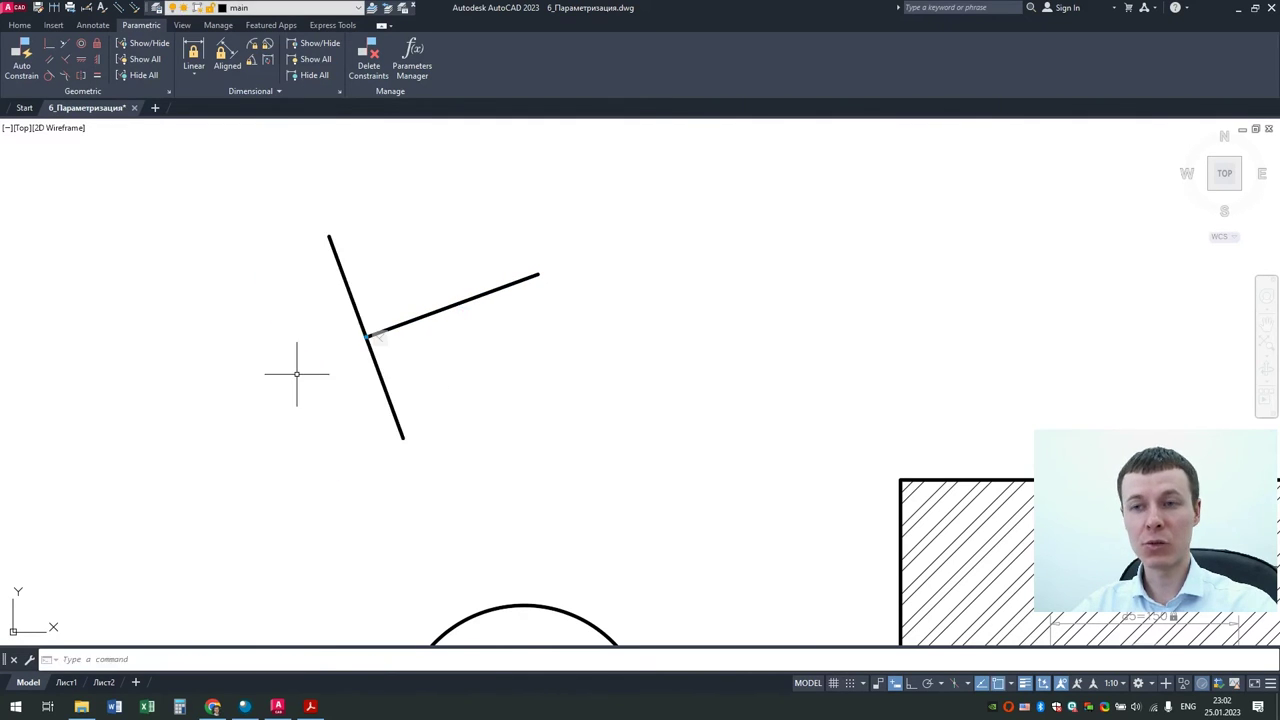
click(351, 287)
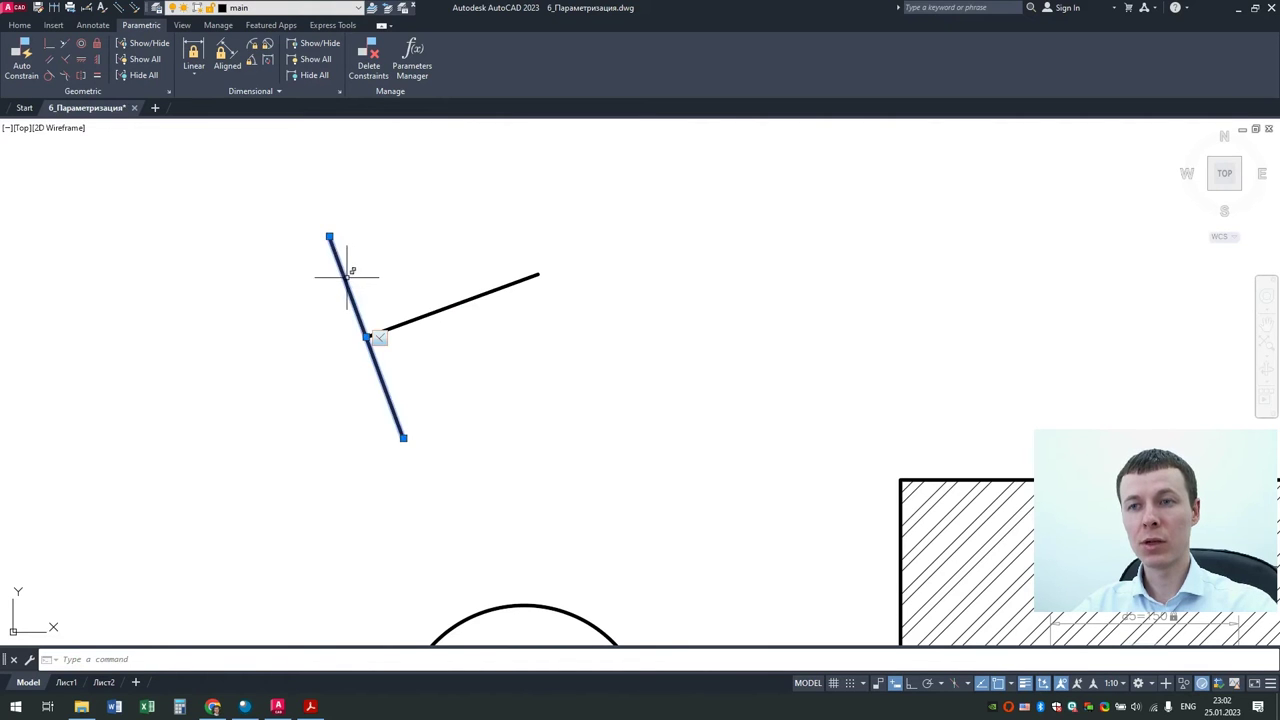
click(329, 237)
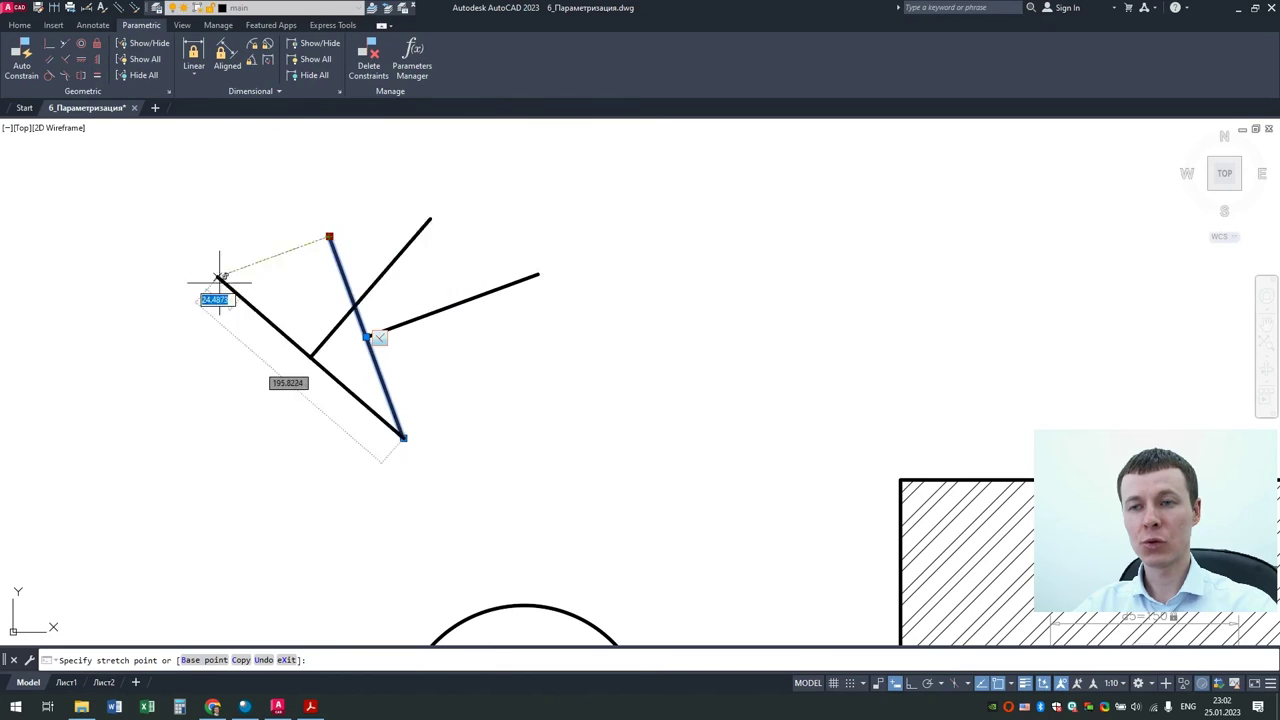
click(205, 366)
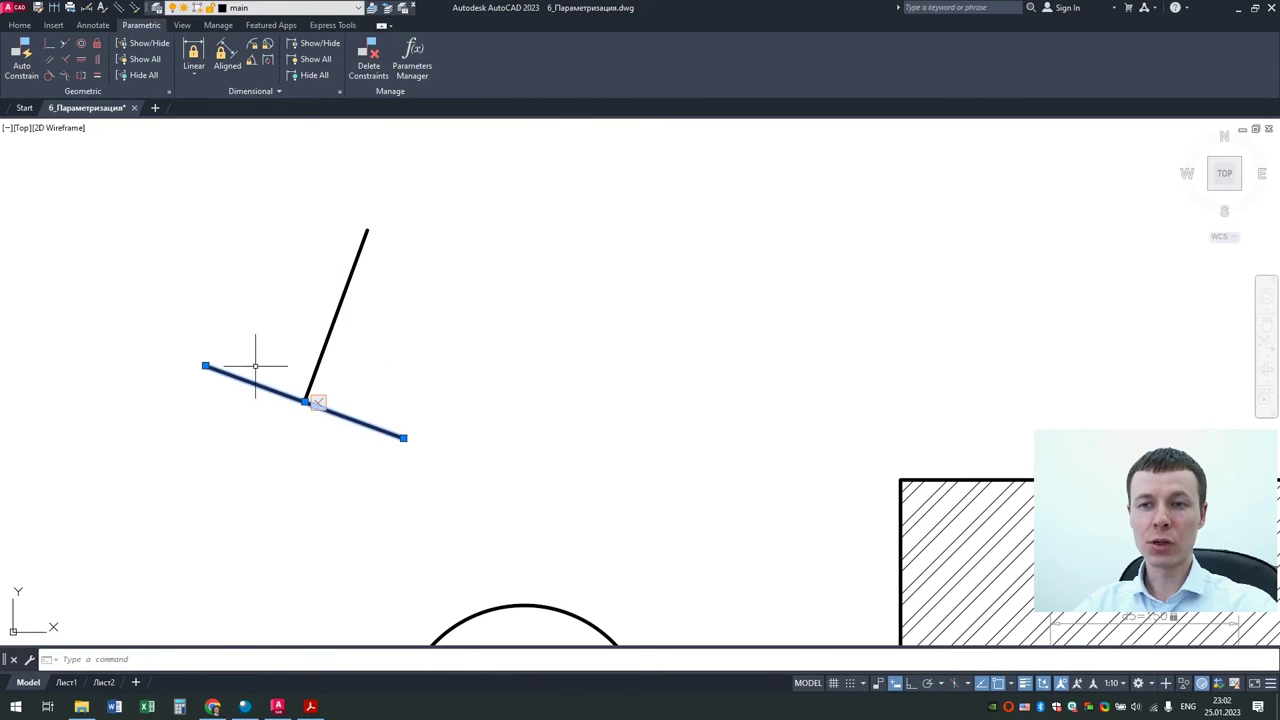
click(206, 366)
click(245, 380)
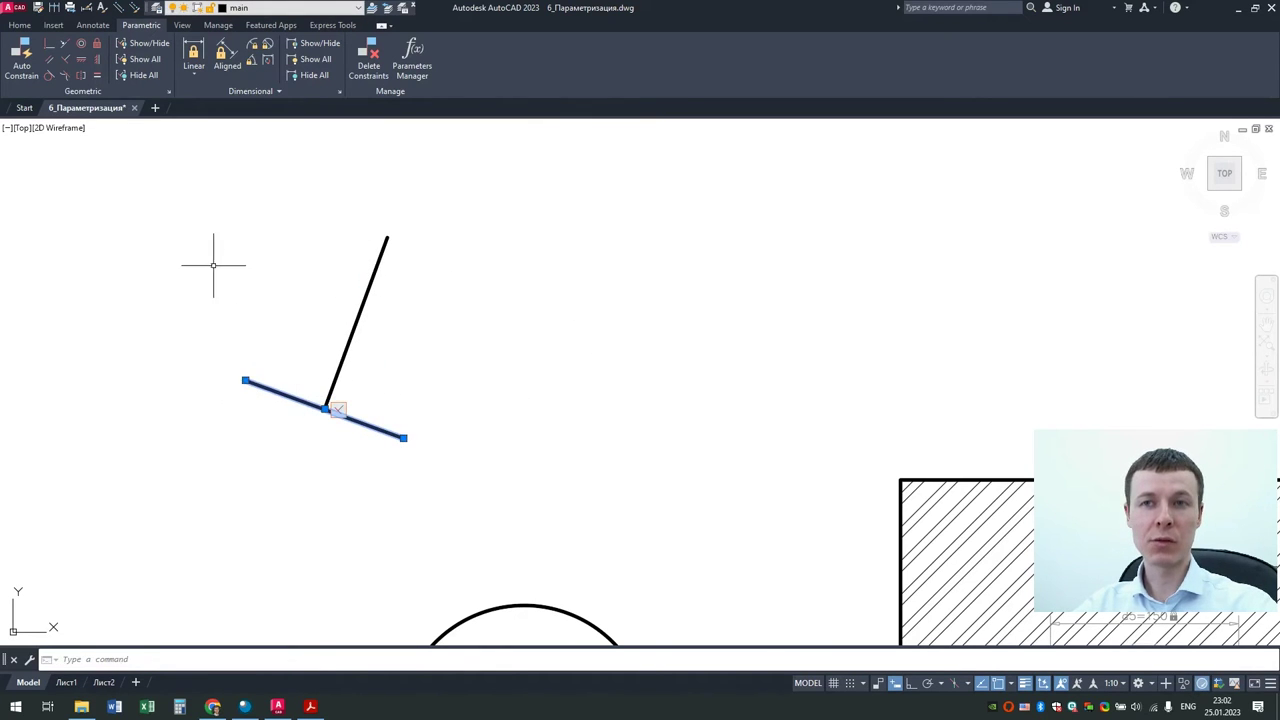
key(Escape)
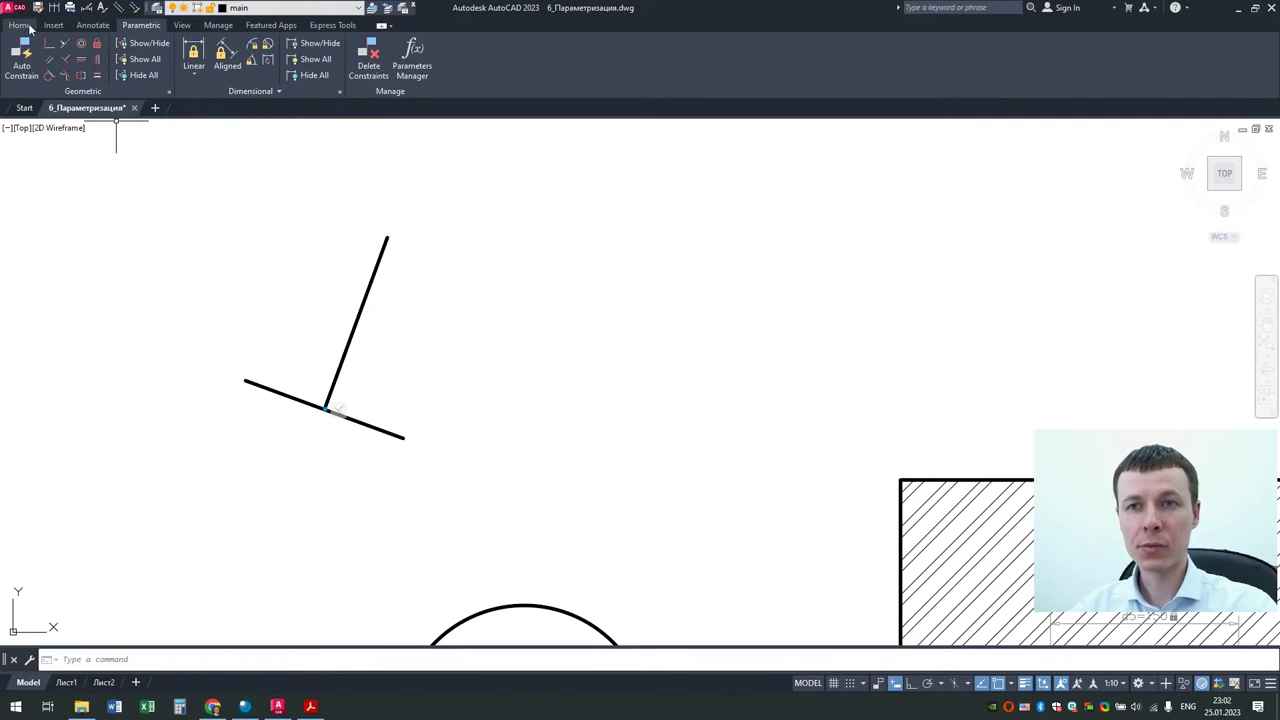
Step: Make the lower and upper lines equal length, then stretch the lower line to test
click(97, 74)
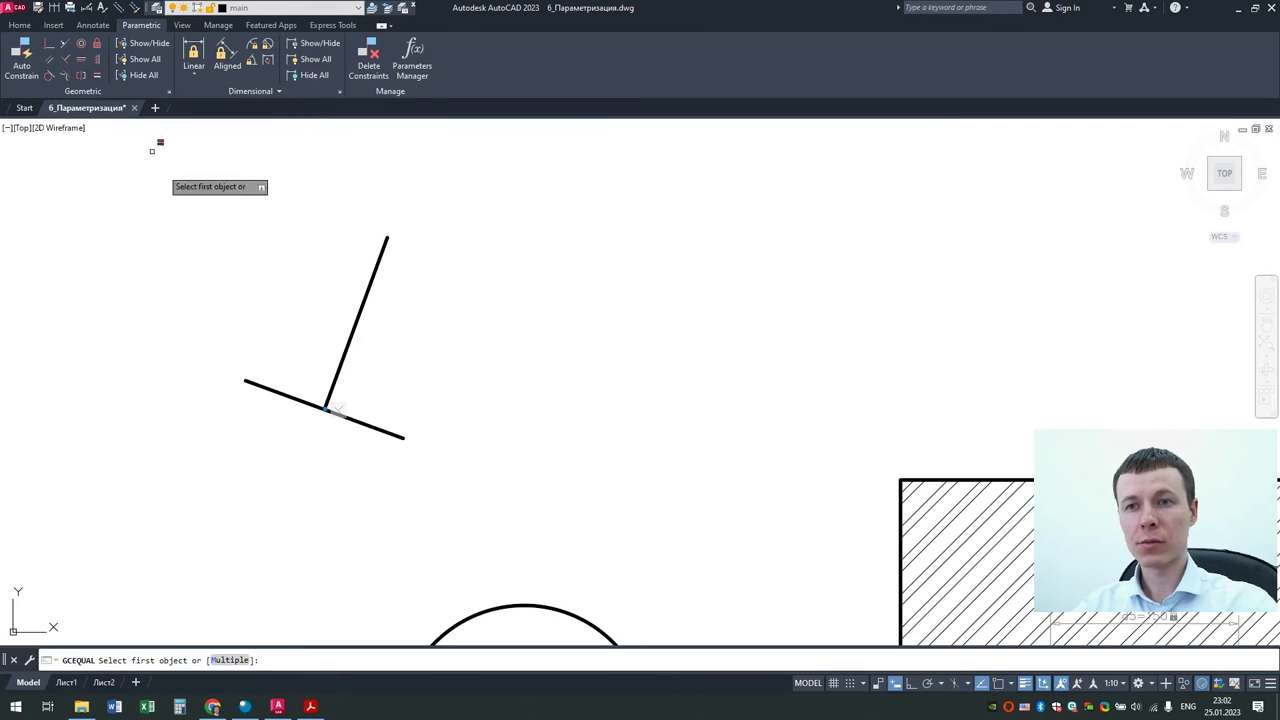
click(268, 387)
click(352, 328)
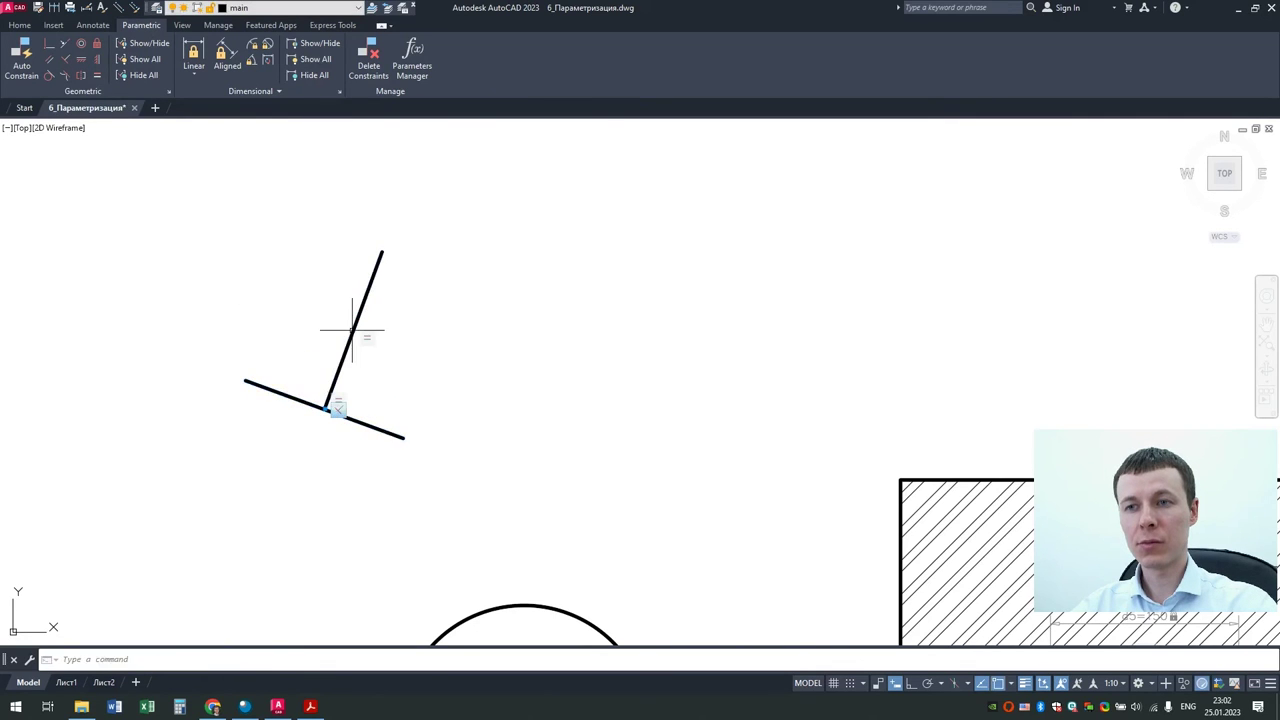
click(245, 381)
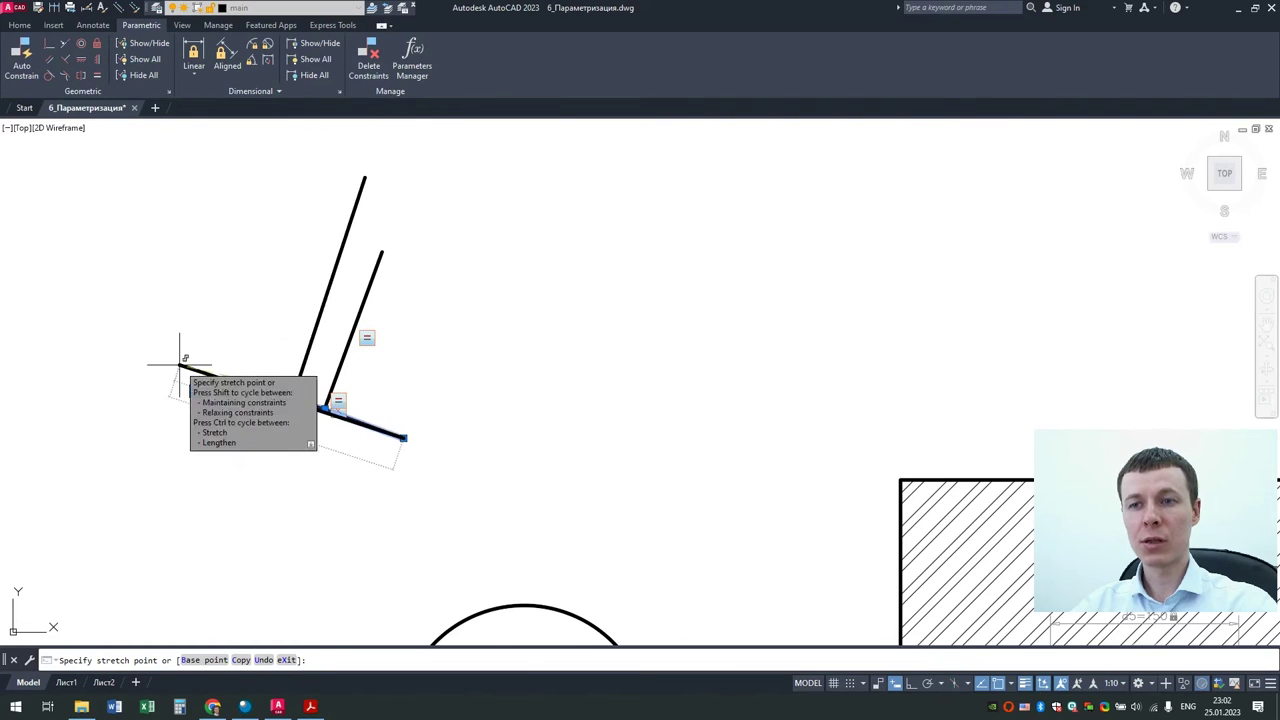
click(179, 365)
Step: Stretch the upper line's top endpoint to confirm both equal lines resize together
click(363, 183)
click(364, 181)
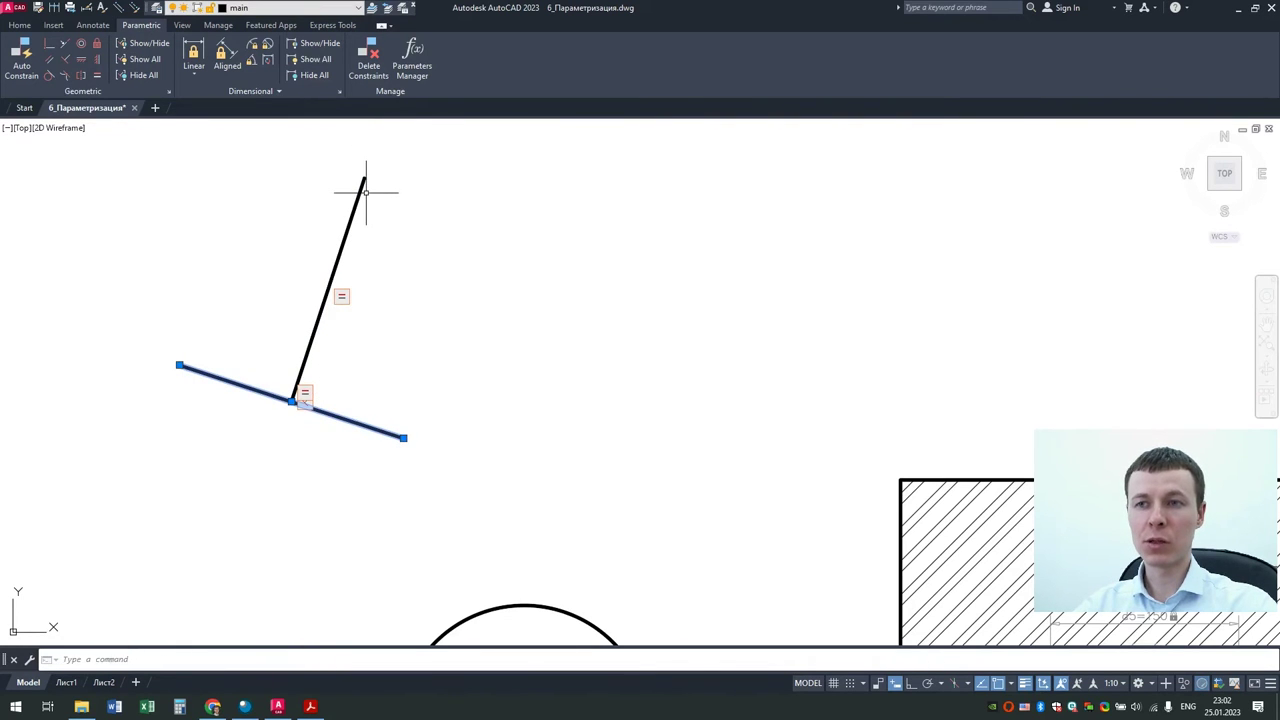
key(Escape)
click(365, 178)
click(365, 177)
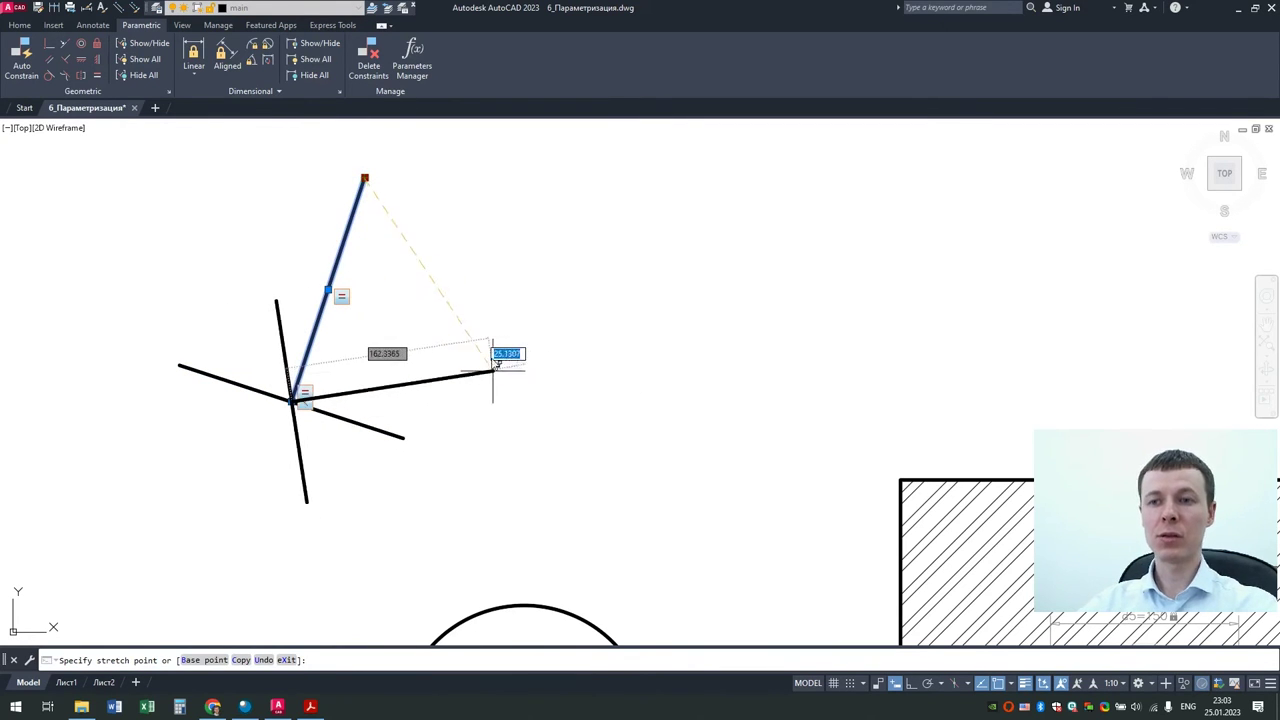
click(485, 337)
key(Escape)
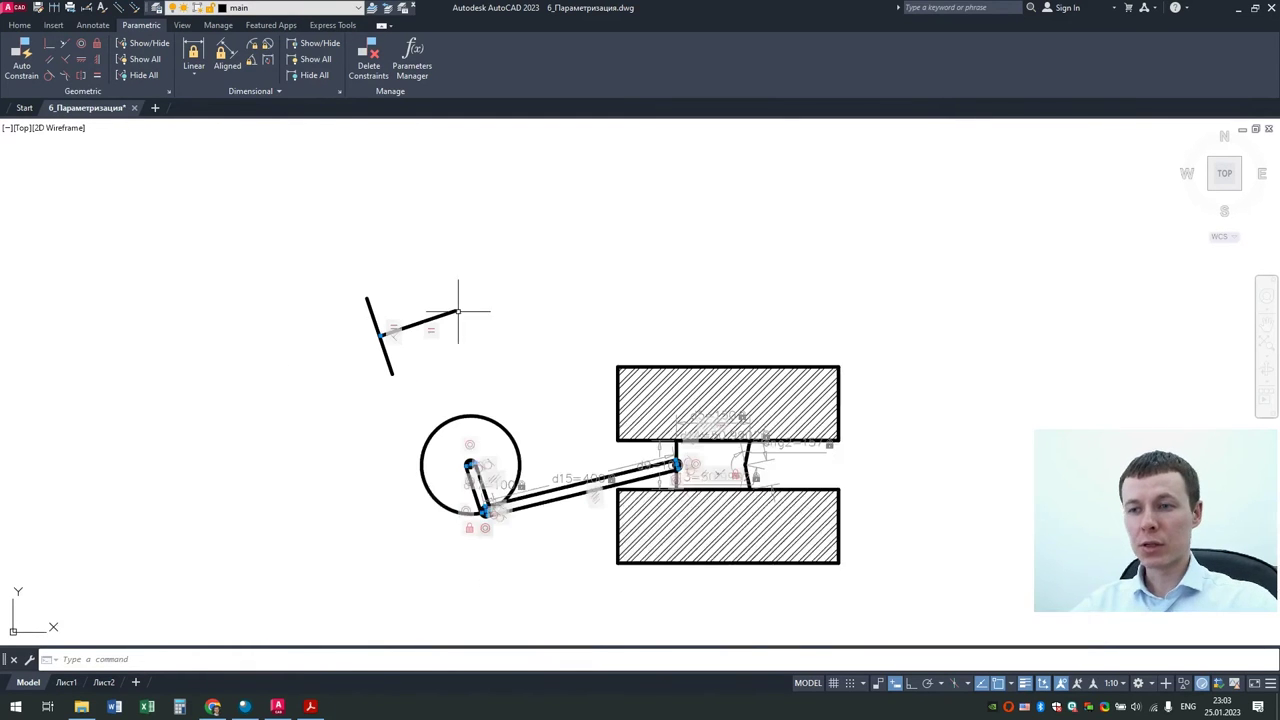
scroll(426, 305, down, 3)
scroll(560, 500, up, 2)
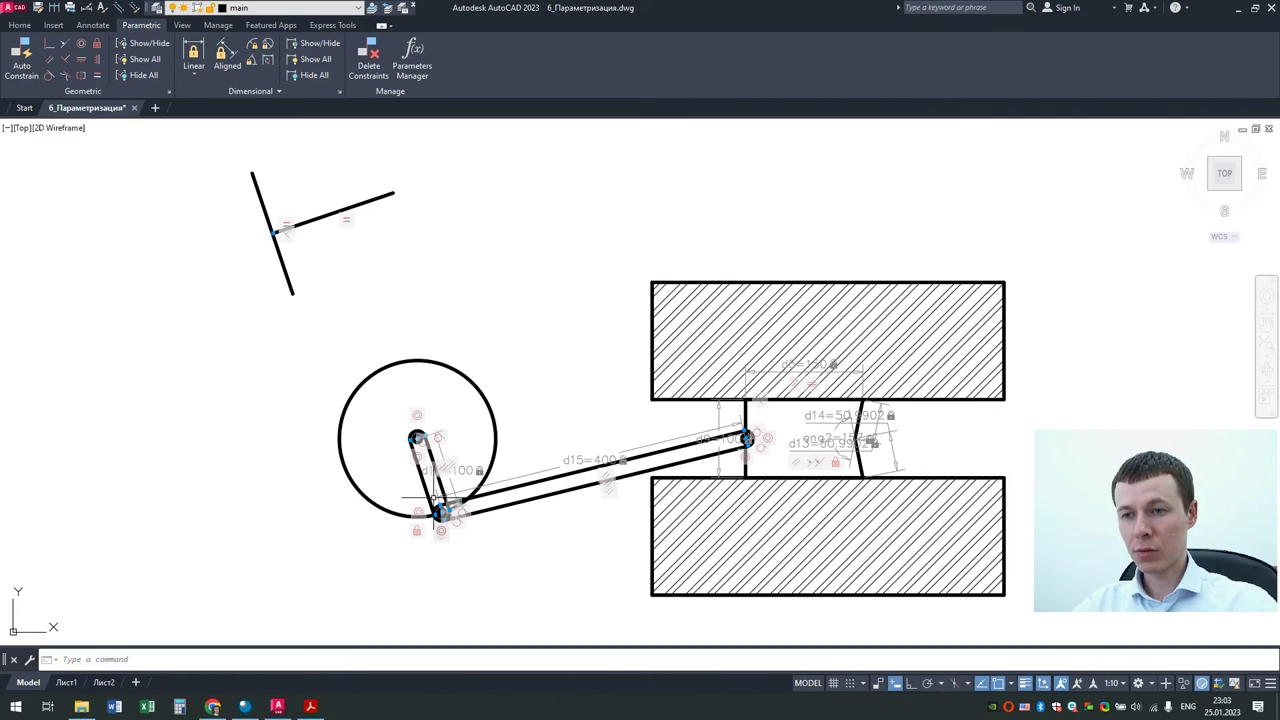
Step: Cancel the half-finished crank rotation so the crank-and-slider mechanism keeps its original position
scroll(436, 495, up, 4)
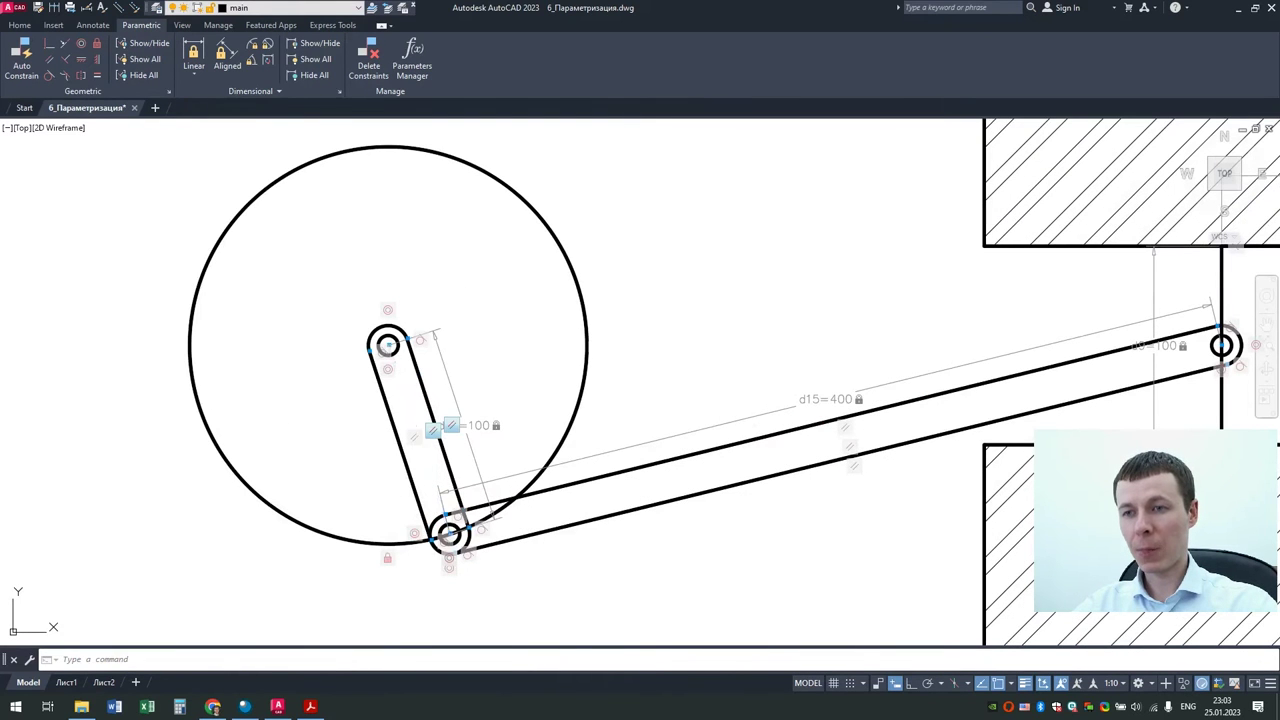
click(416, 432)
click(449, 533)
scroll(449, 533, down, 2)
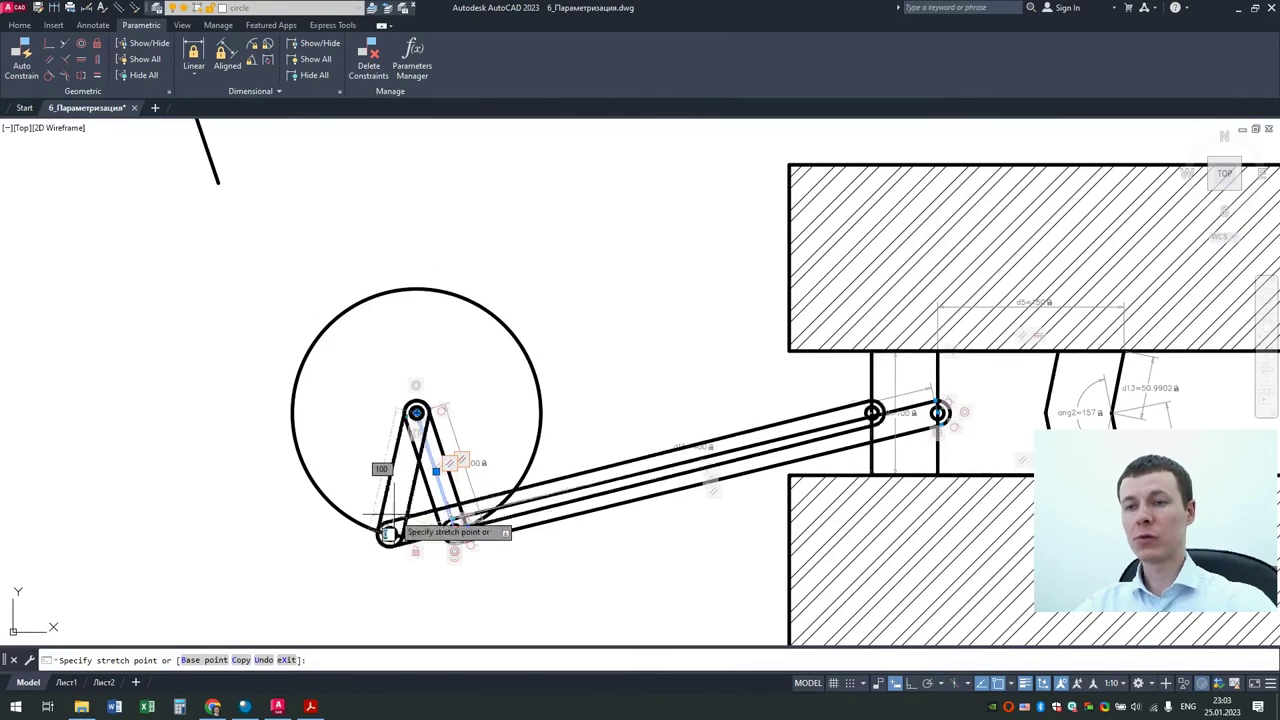
key(Escape)
scroll(450, 530, up, 2)
key(Escape)
scroll(318, 316, down, 4)
scroll(318, 316, down, 2)
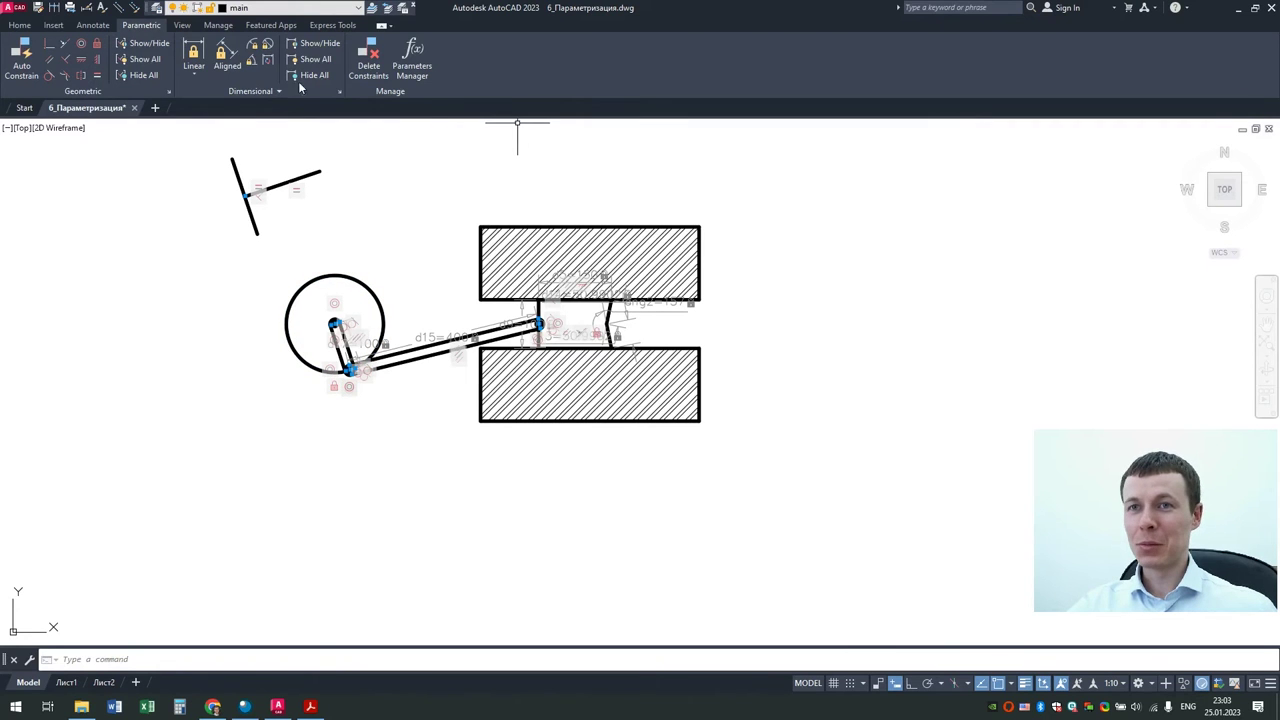
click(19, 25)
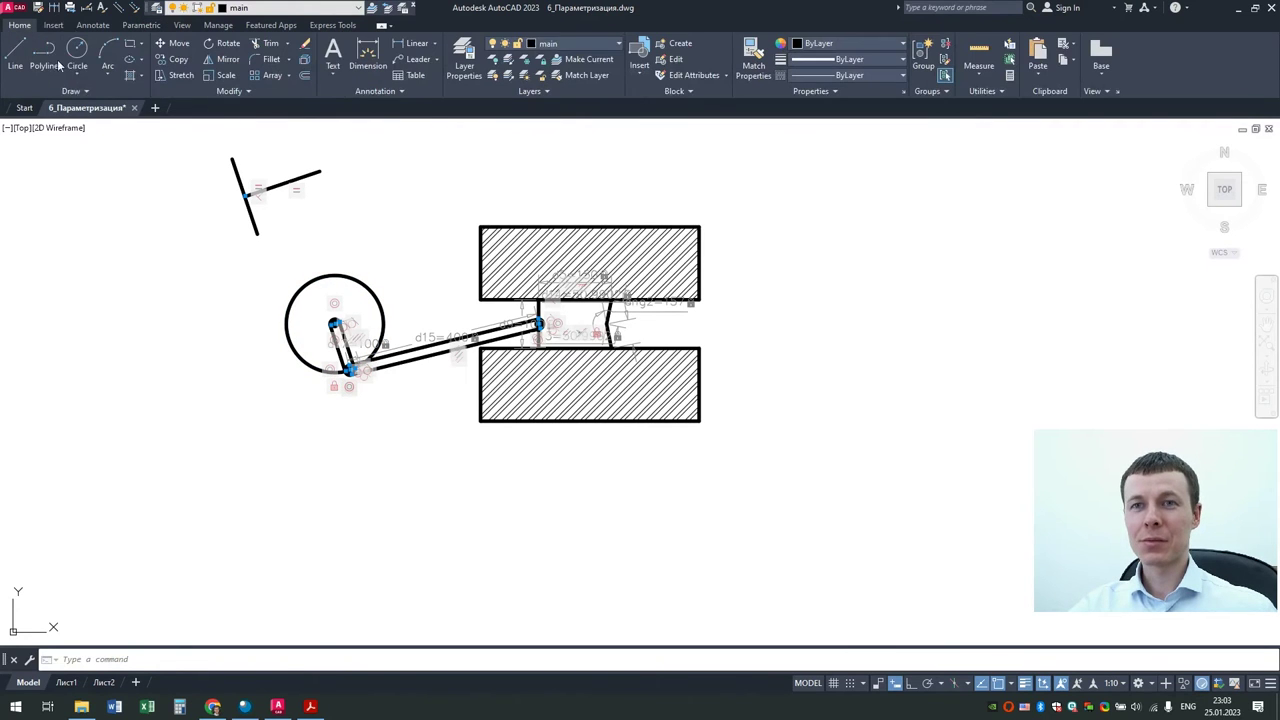
Step: Close 6_Параметризация.dwg without saving and open 7.dwg from the course folder
click(134, 107)
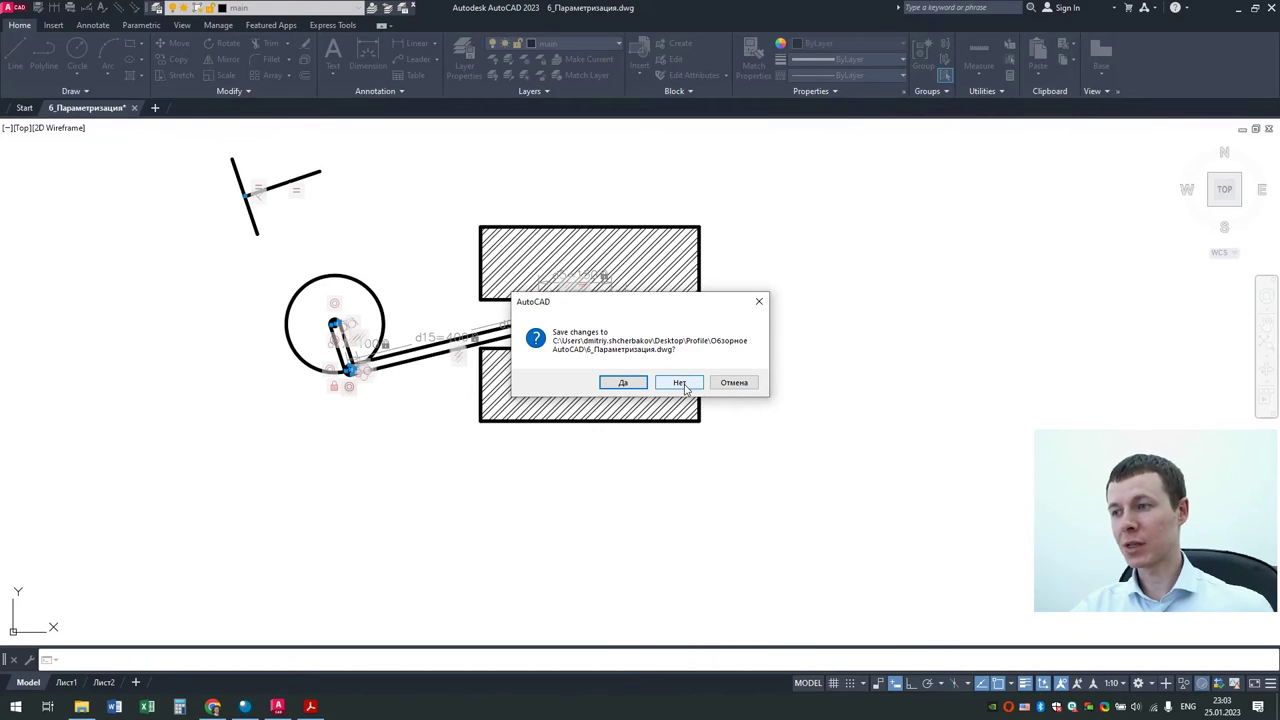
click(679, 383)
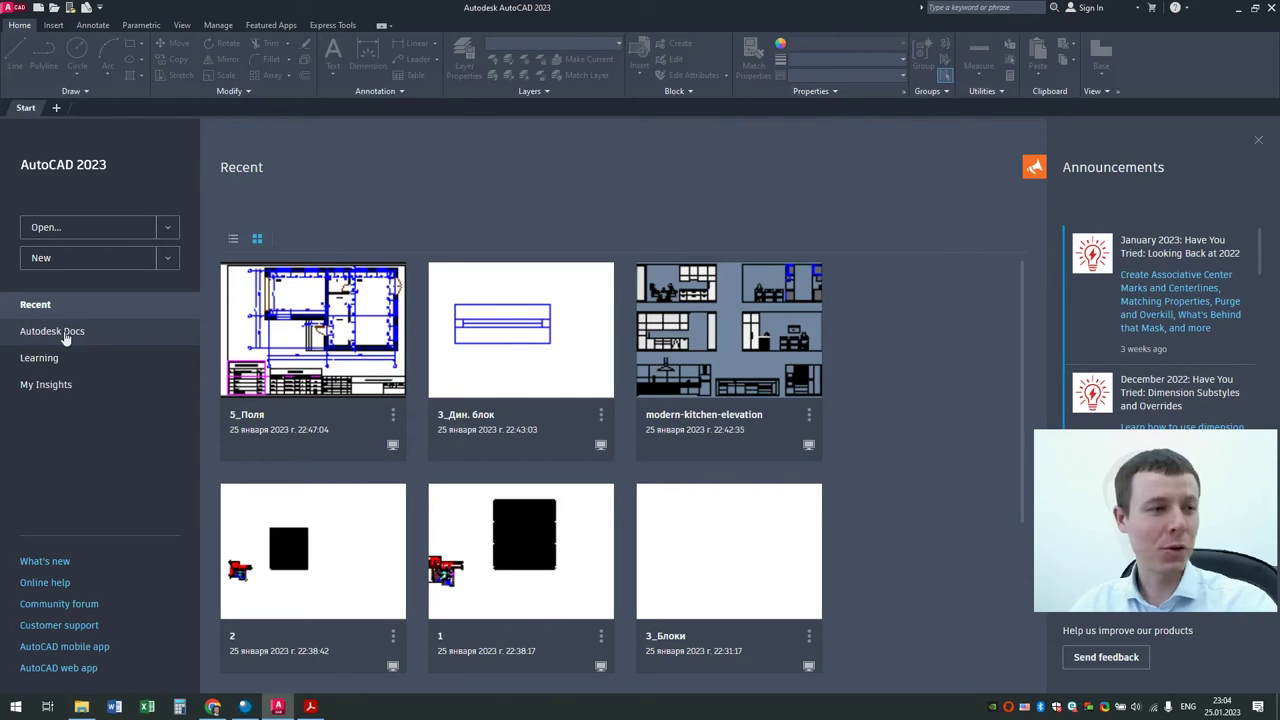
key(alt+Tab)
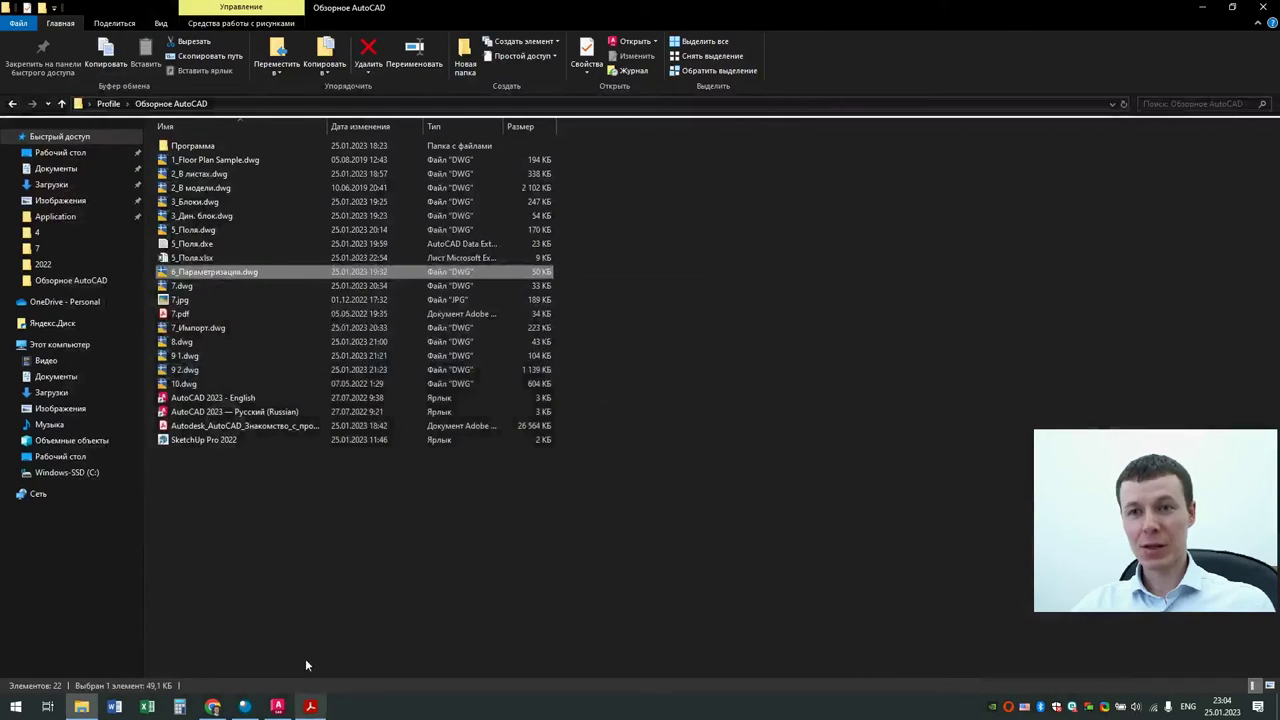
key(alt+Tab)
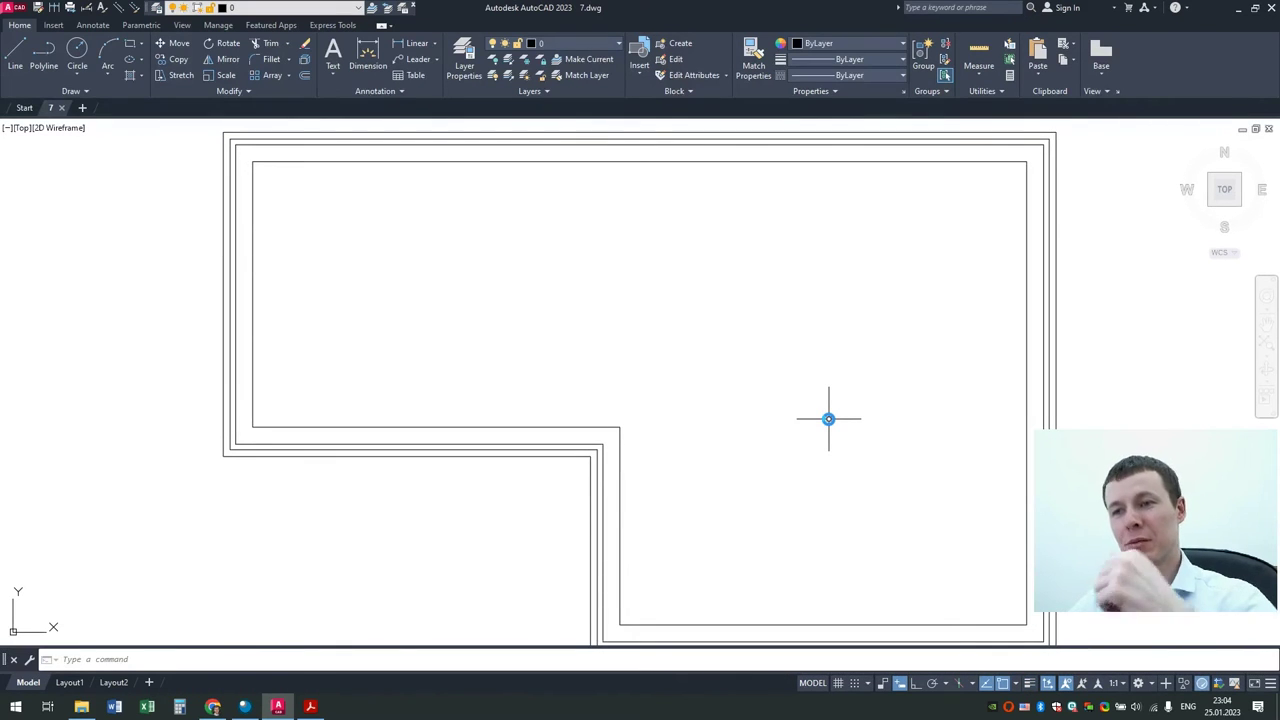
Step: Zoom in and out to inspect the nested L-shaped outlines
scroll(660, 394, down, 5)
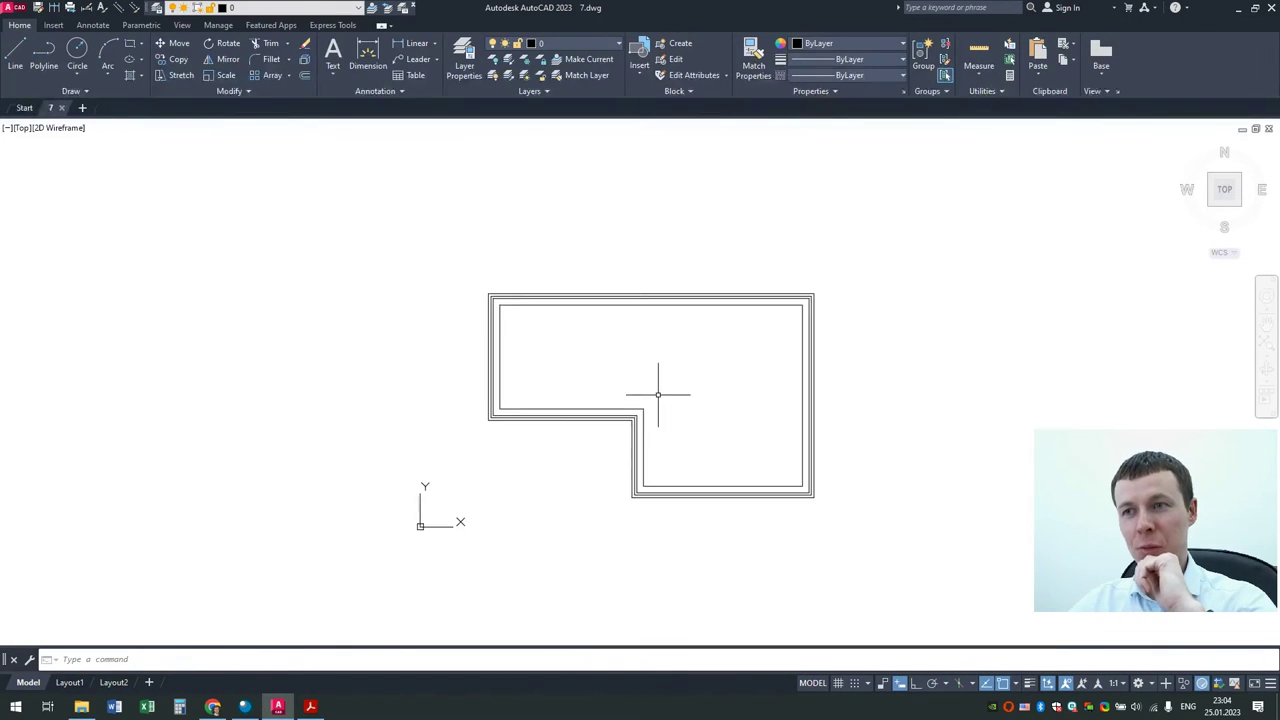
scroll(606, 386, down, 3)
scroll(643, 402, up, 2)
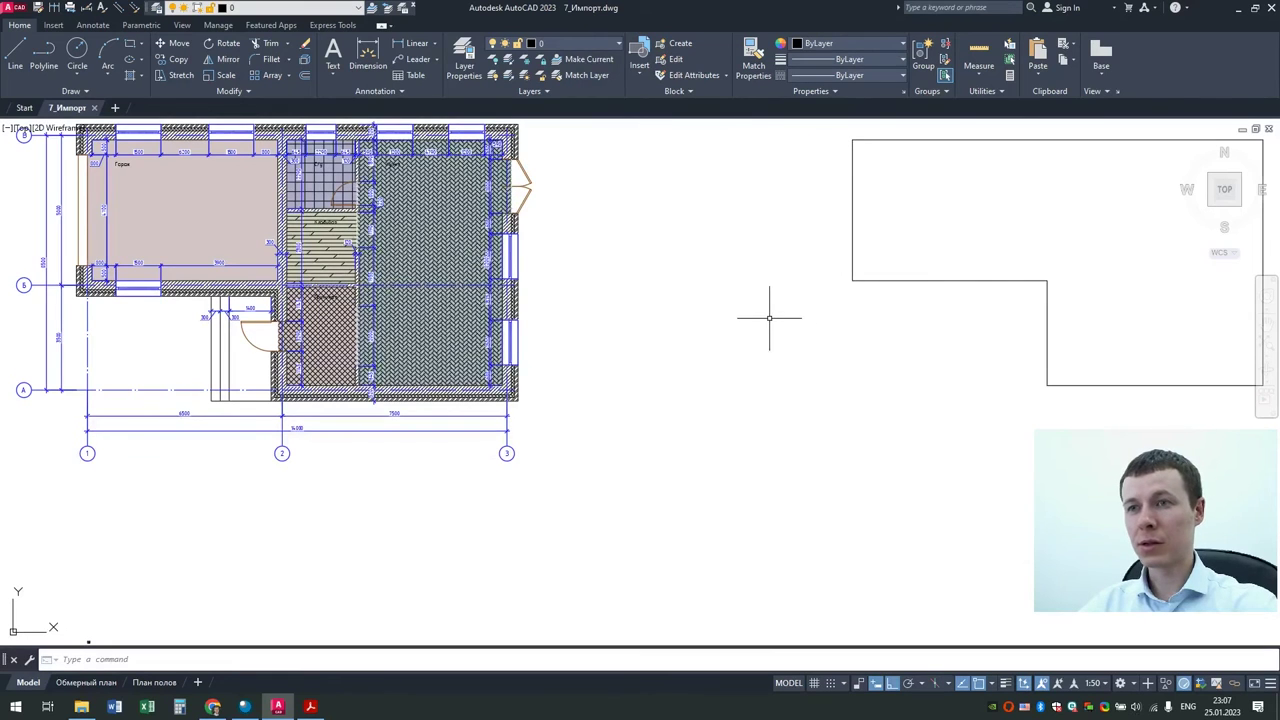
Step: Offset the L-shaped outline outward once at the default distance
middle_drag(805, 343, 589, 359)
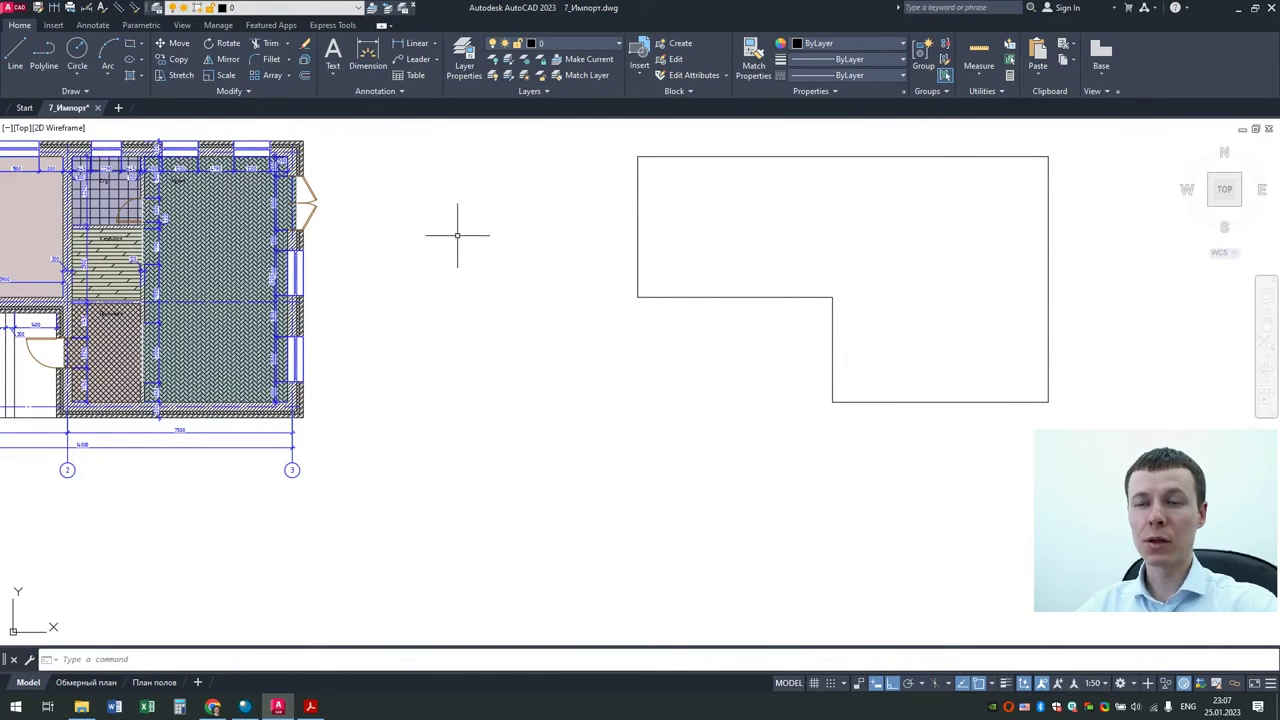
click(305, 78)
text(300)
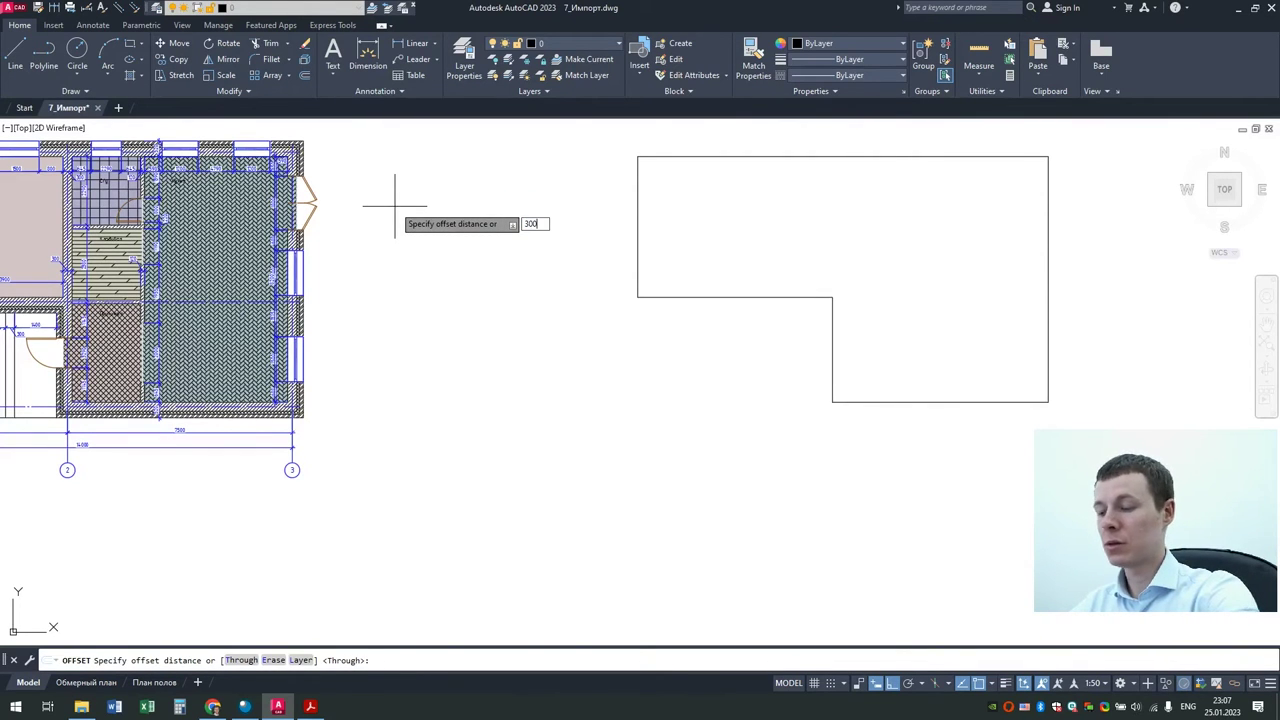
key(Return)
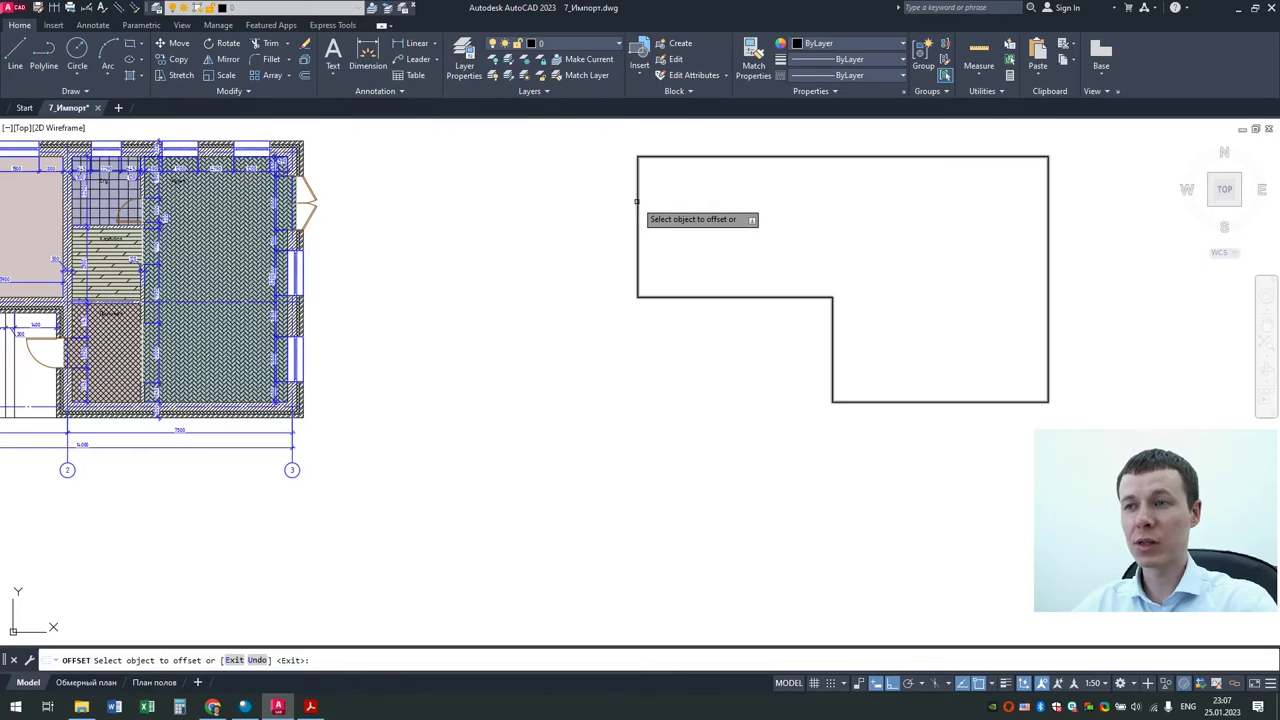
click(637, 200)
click(589, 204)
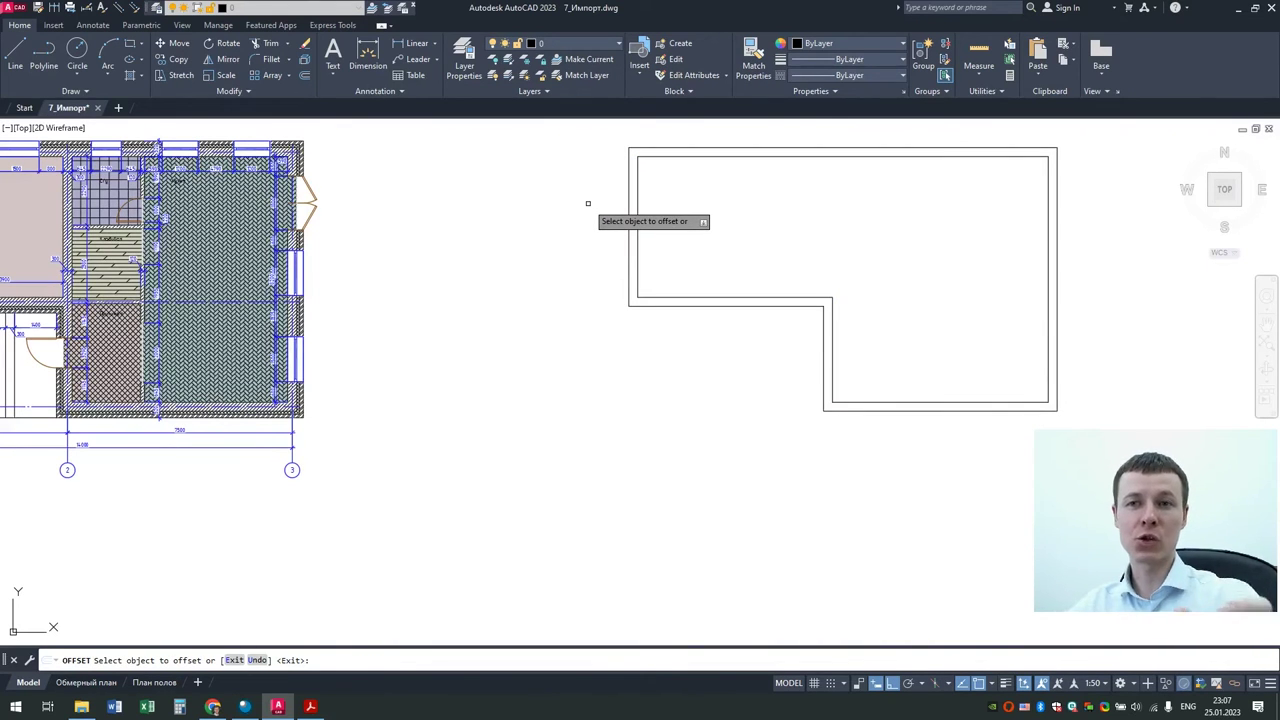
key(Return)
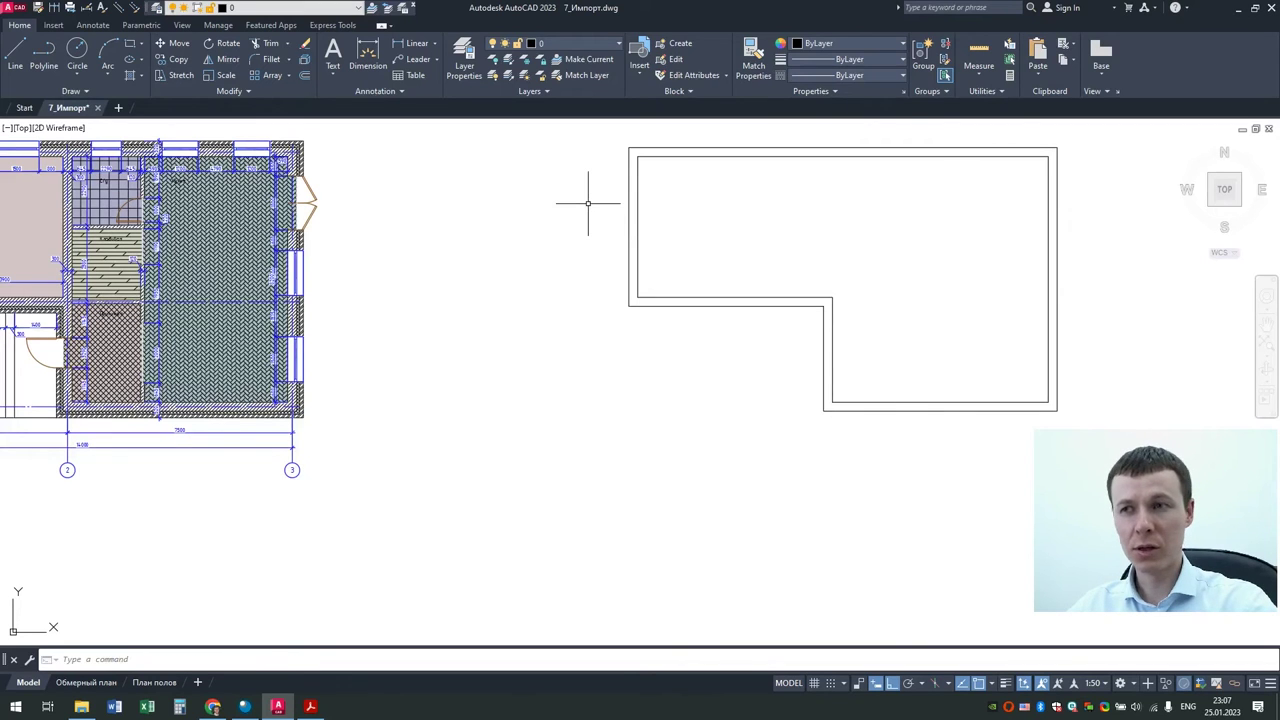
Step: Offset the new outermost contour outward a second time
key(Return)
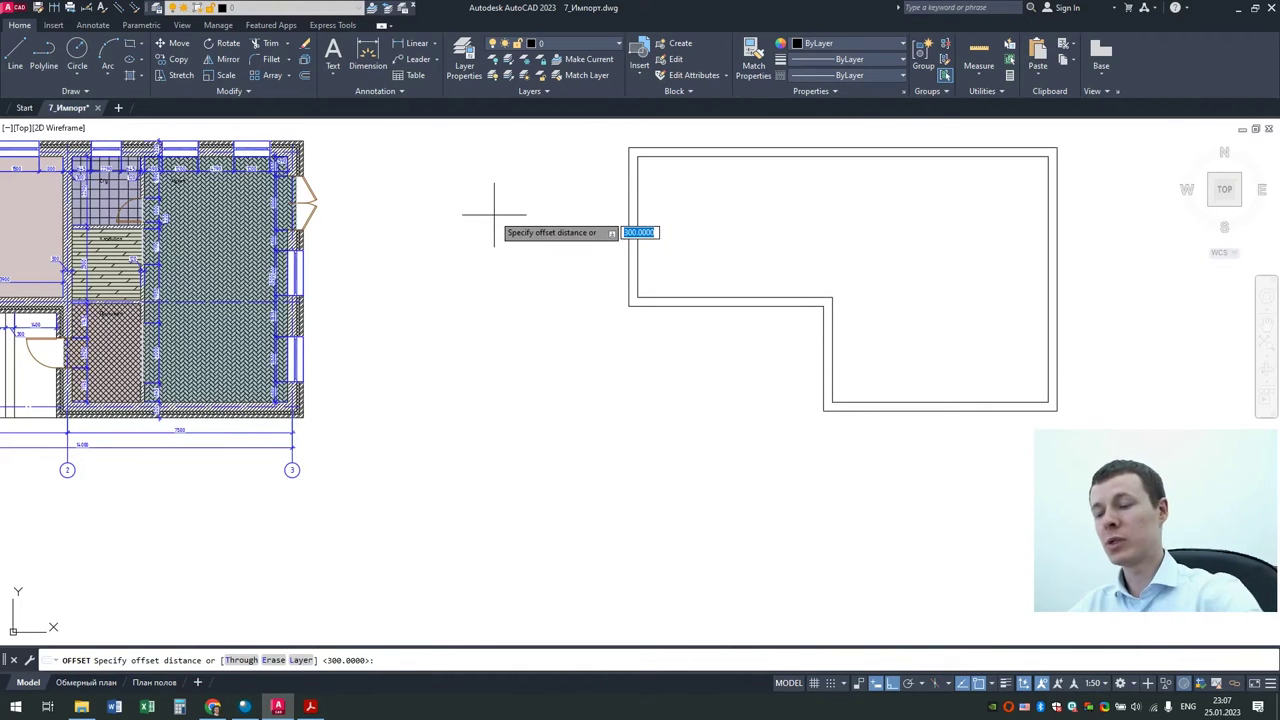
key(Return)
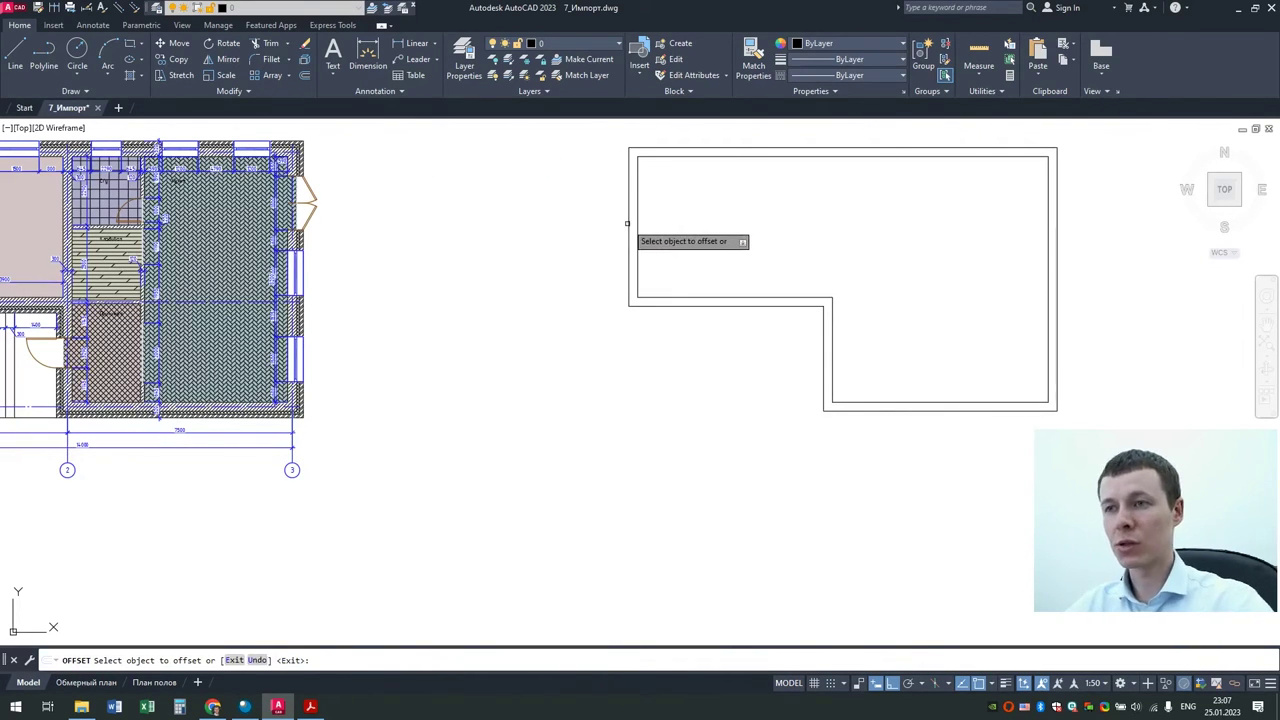
click(629, 220)
click(600, 214)
key(Return)
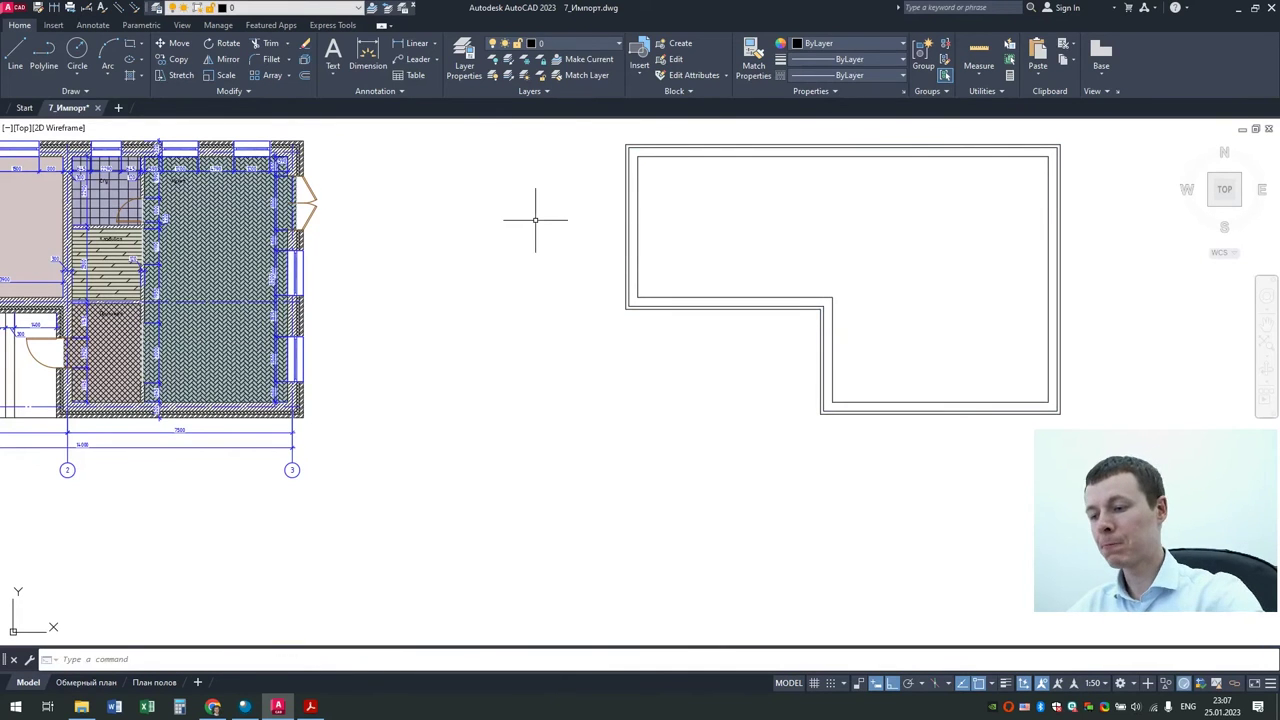
Step: Offset the outermost contour outward by 120
key(Return)
text(120)
key(Return)
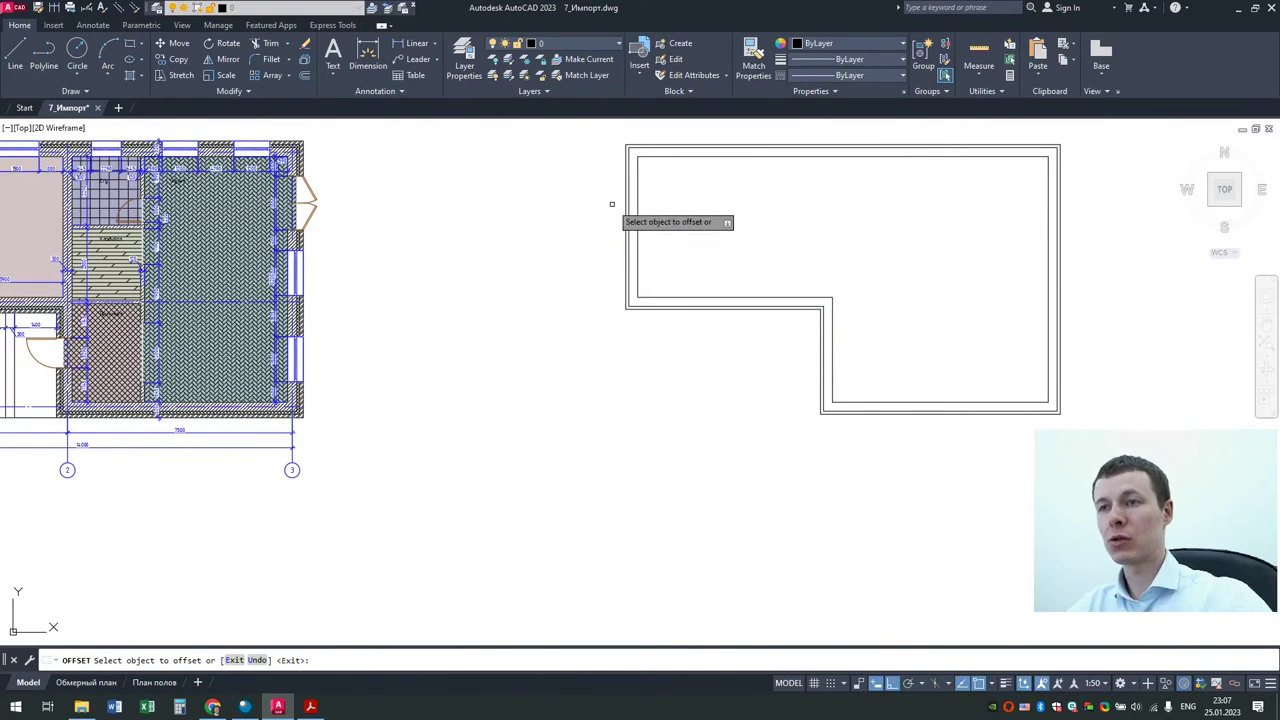
click(626, 192)
click(544, 203)
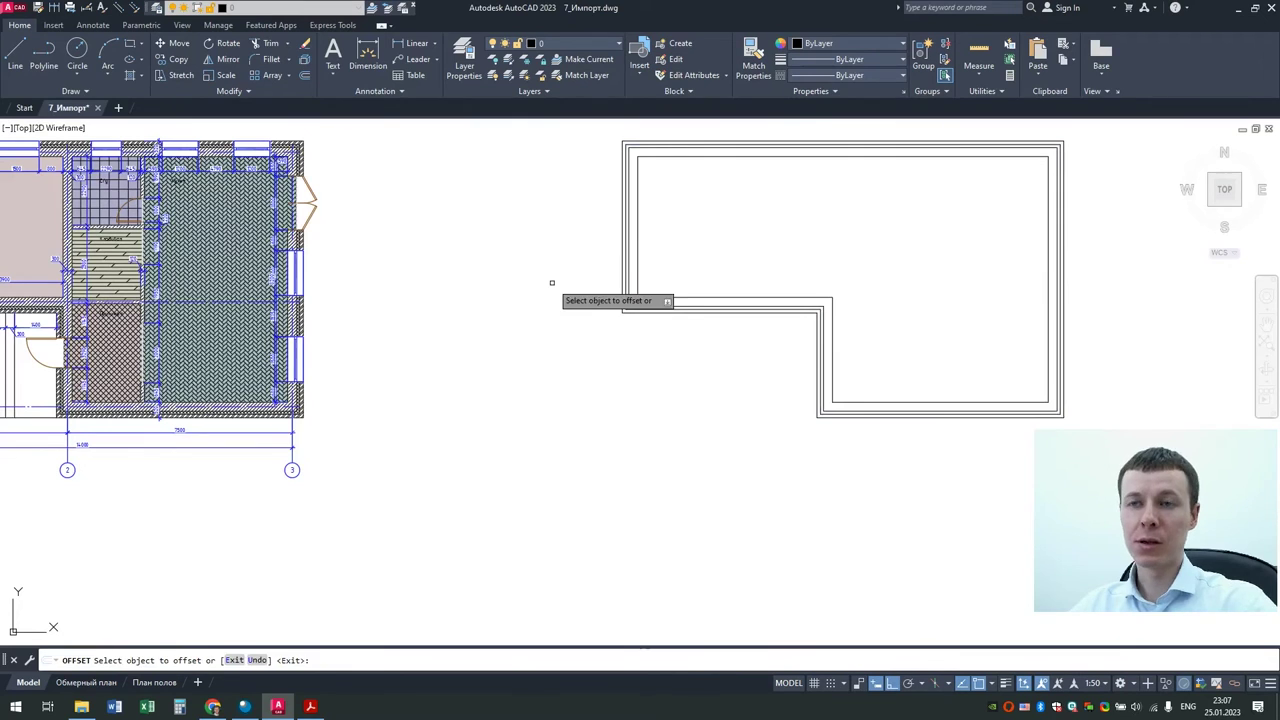
key(Return)
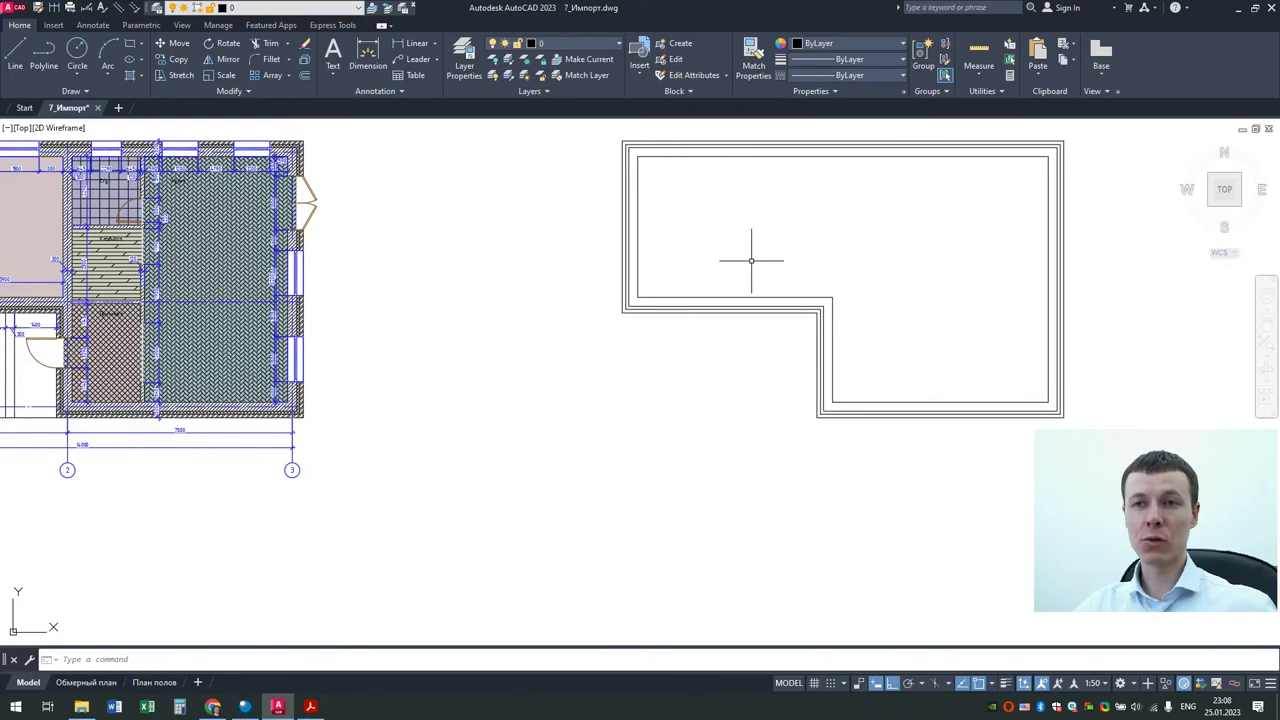
scroll(545, 280, down, 2)
Step: Pan the plans down and confirm 520 as the current multiline style
middle_drag(348, 244, 571, 536)
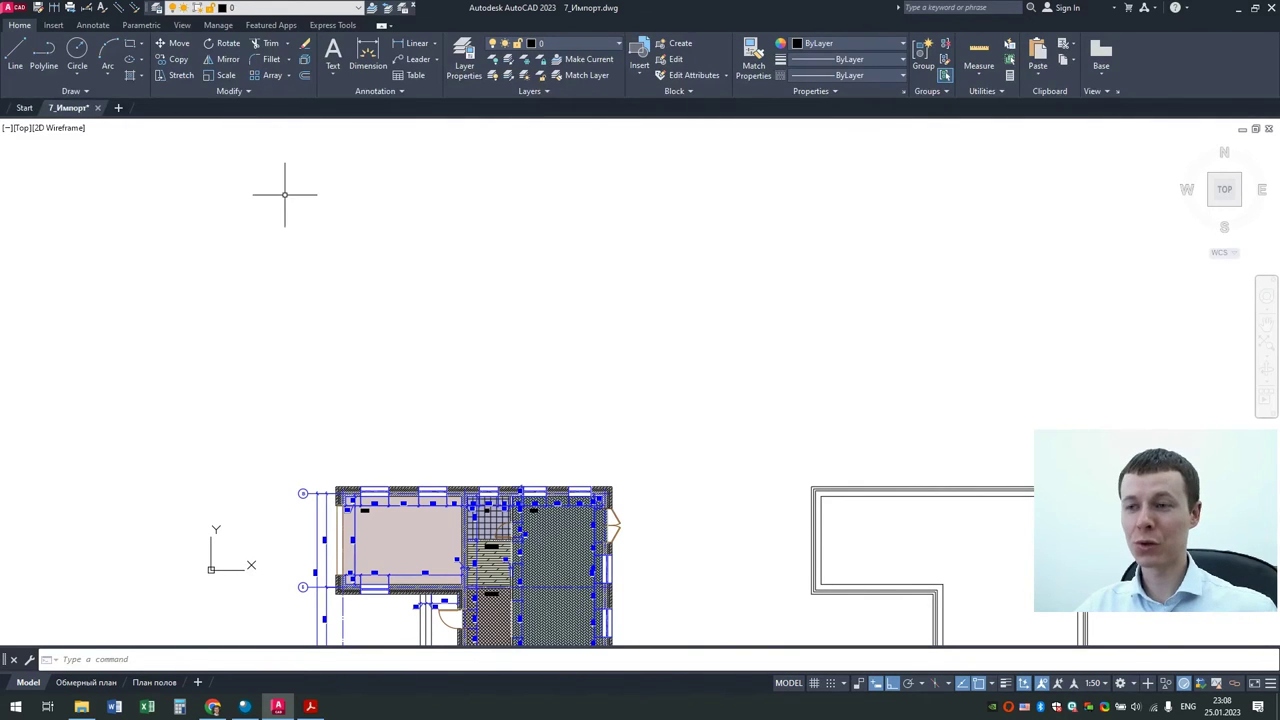
click(120, 12)
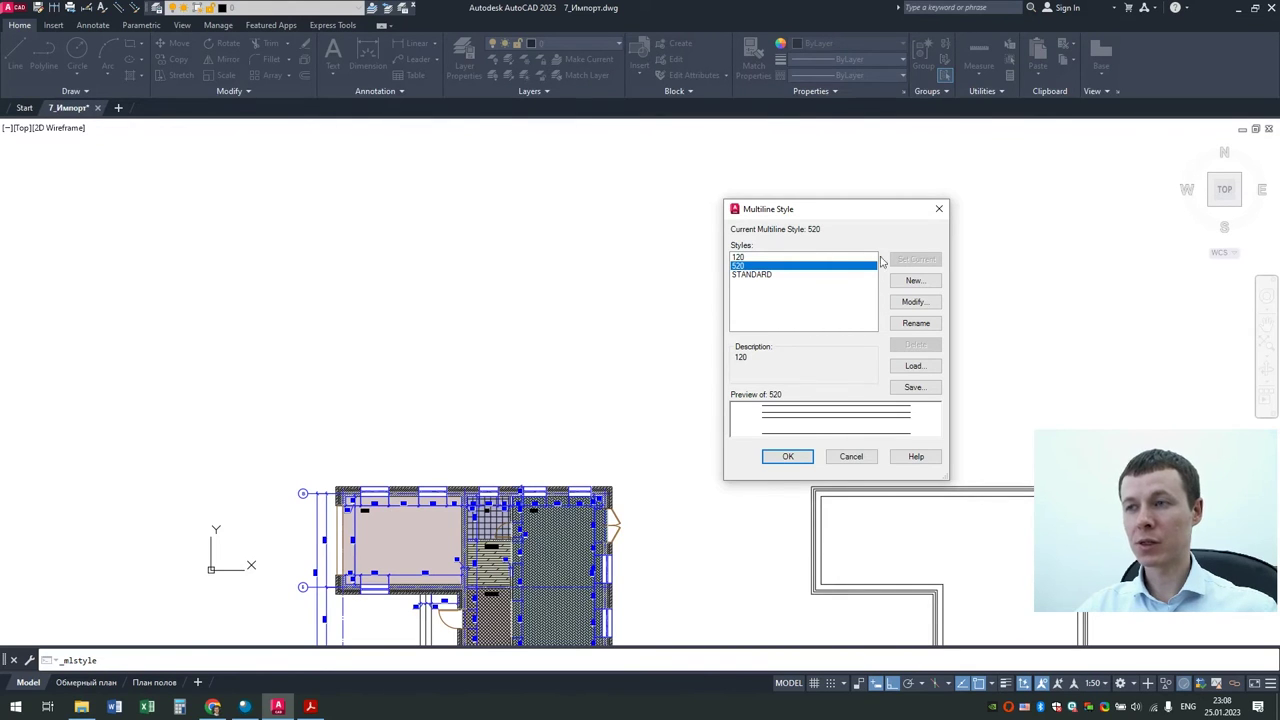
click(940, 209)
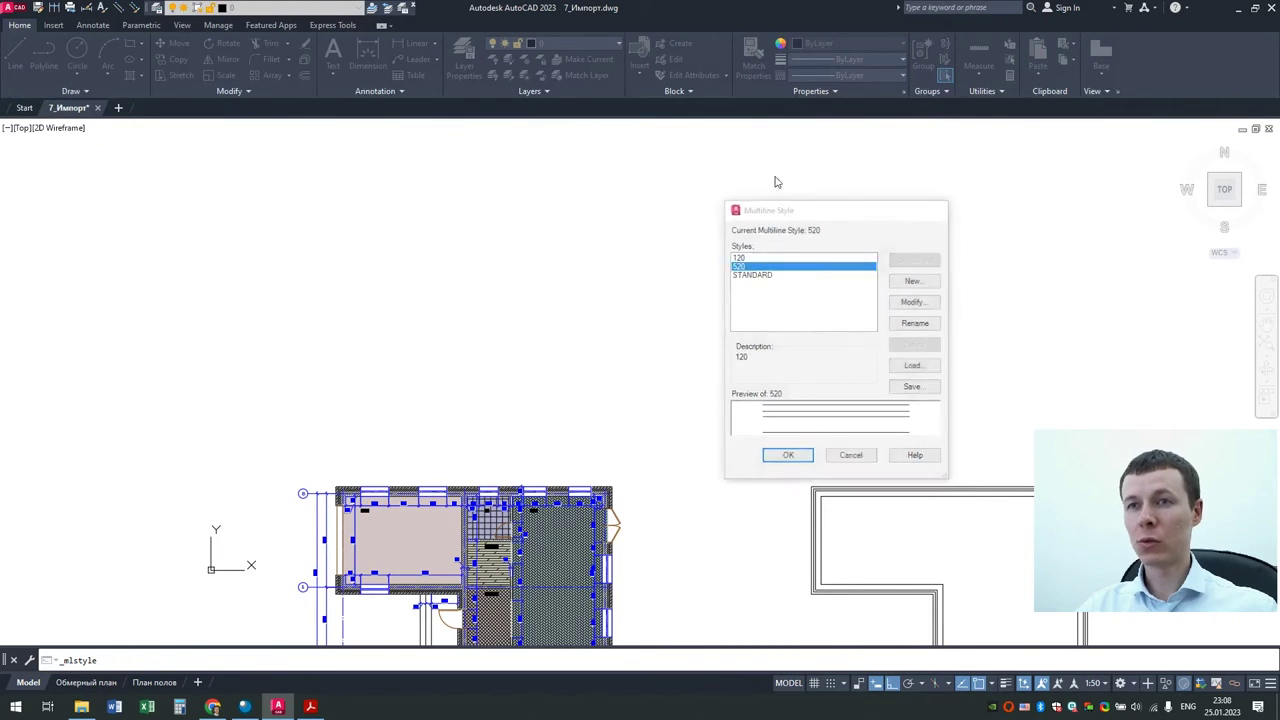
click(118, 9)
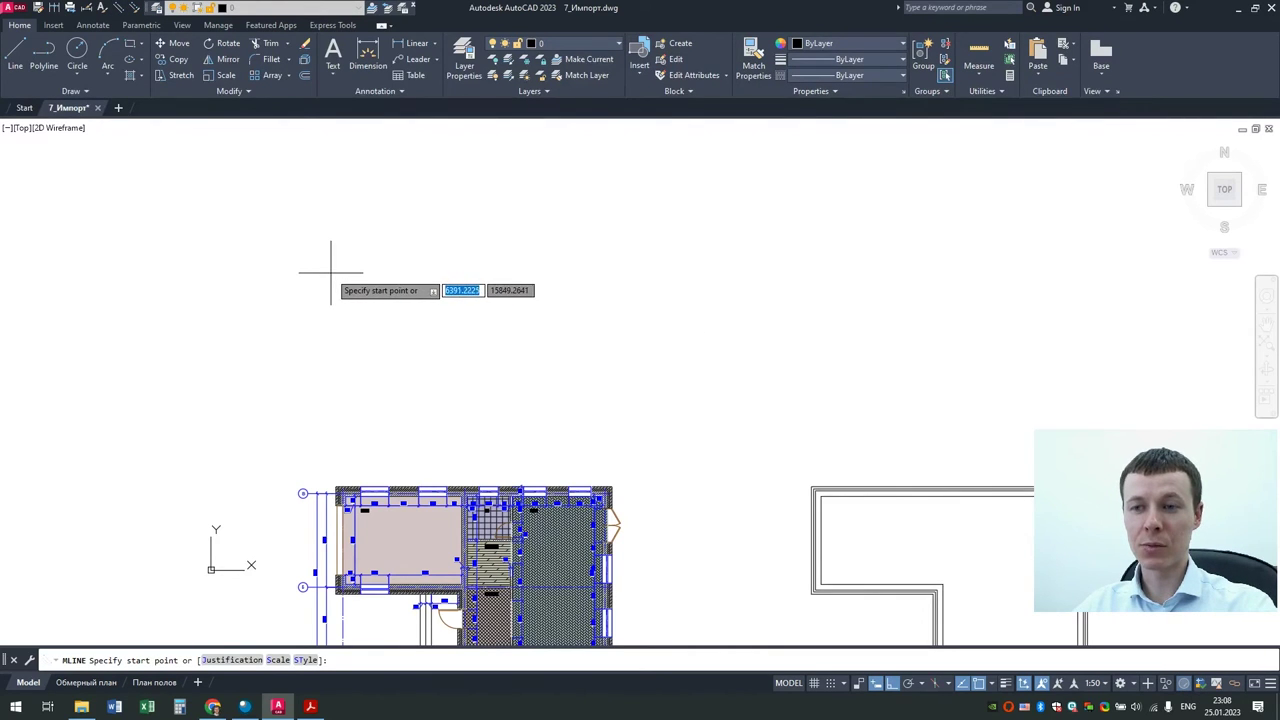
Step: Try multiline start points above the plans, cancelling and adjusting the view
click(331, 272)
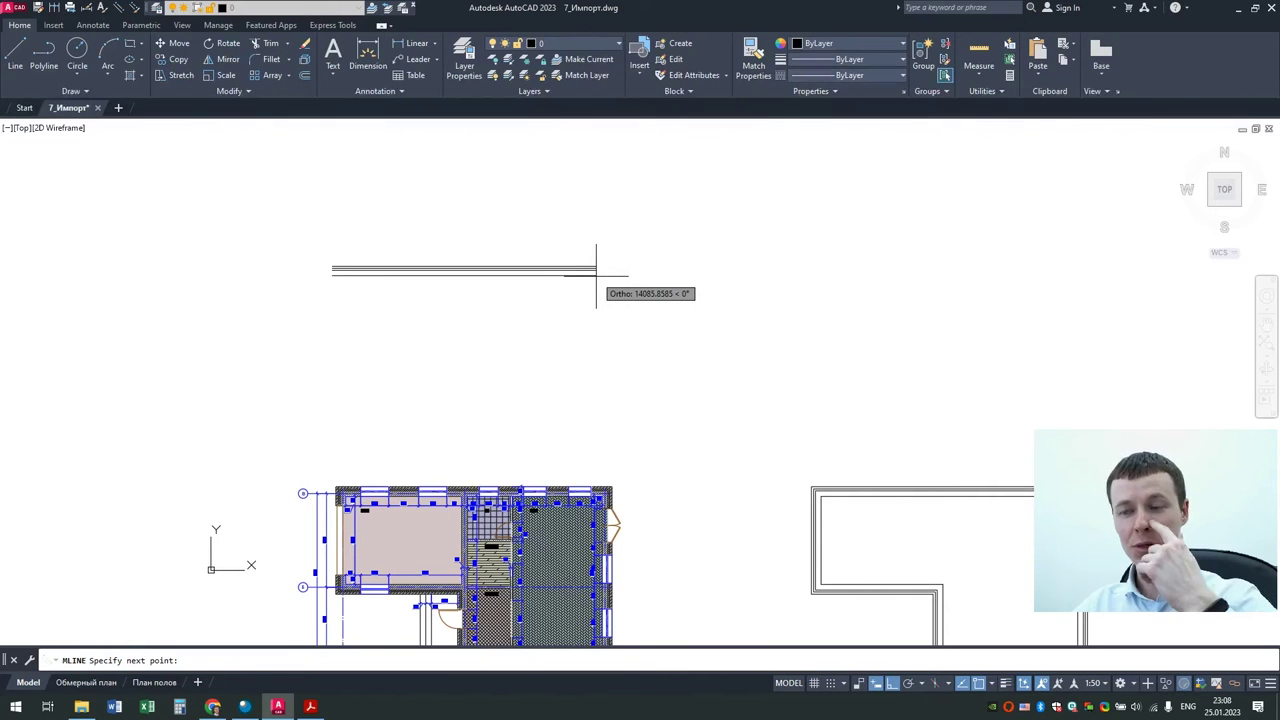
key(Escape)
middle_drag(766, 423, 551, 258)
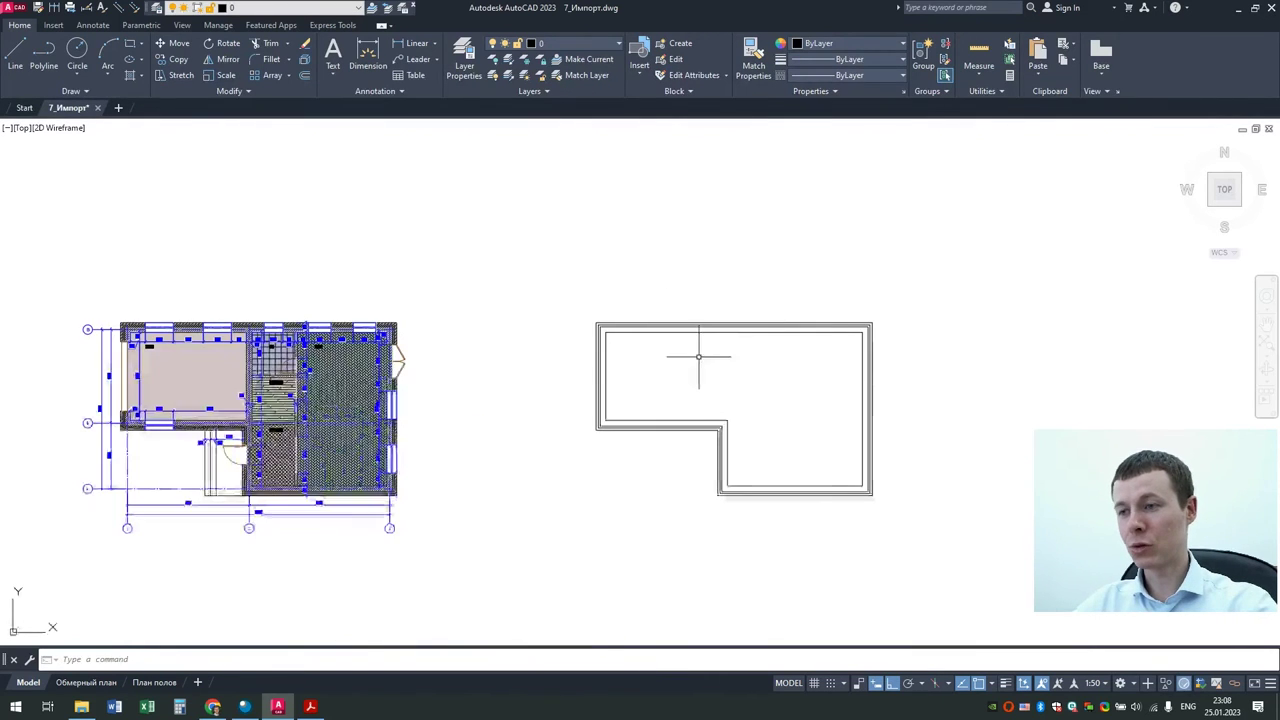
key(ctrl+z)
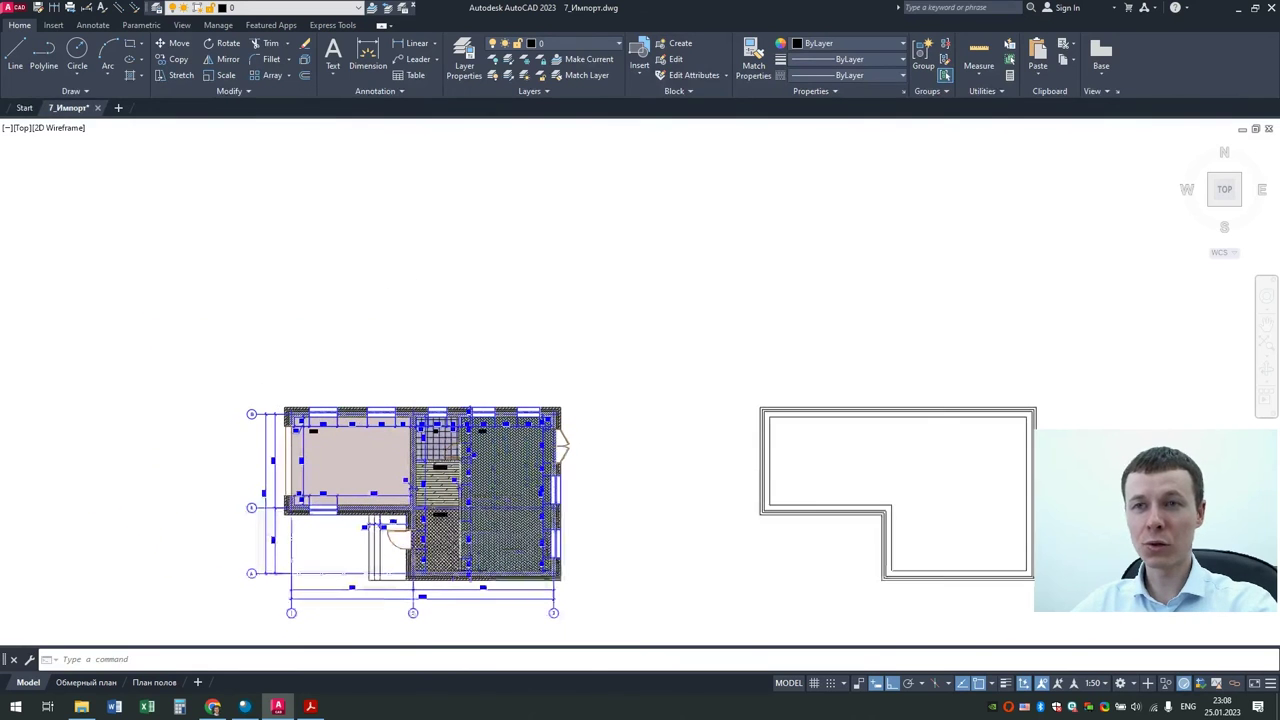
click(119, 8)
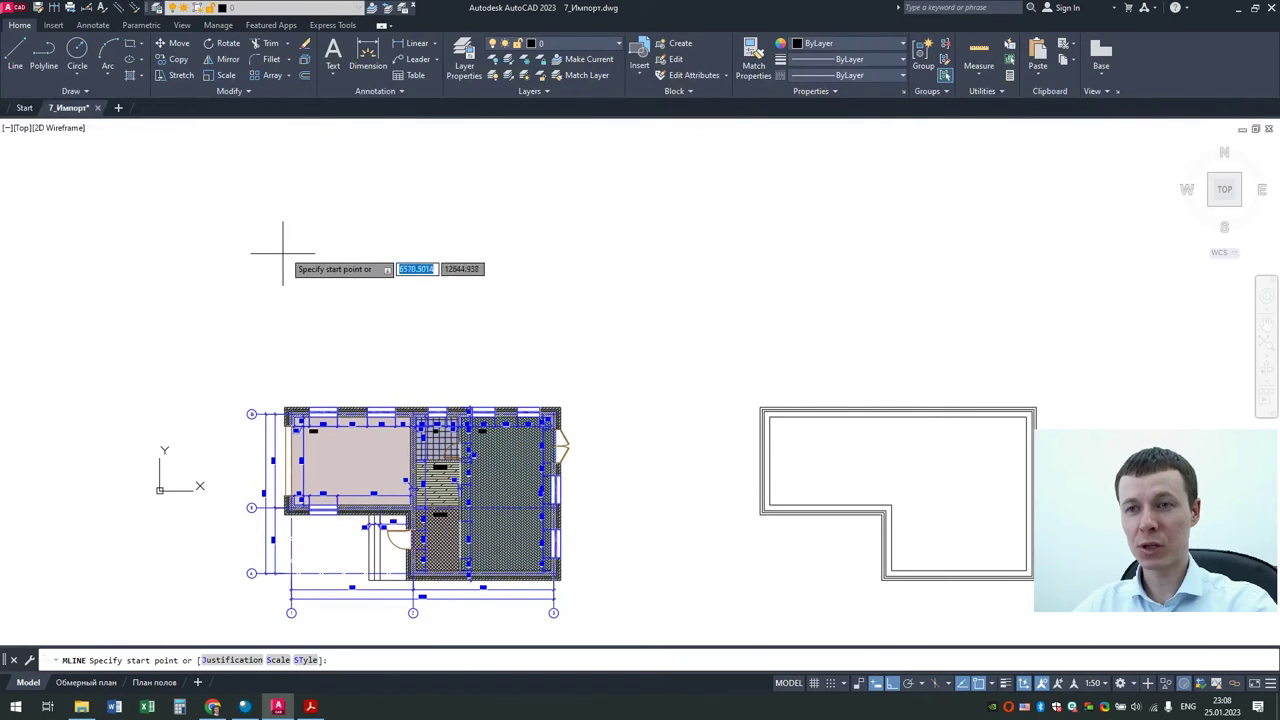
click(287, 240)
scroll(448, 580, up, 3)
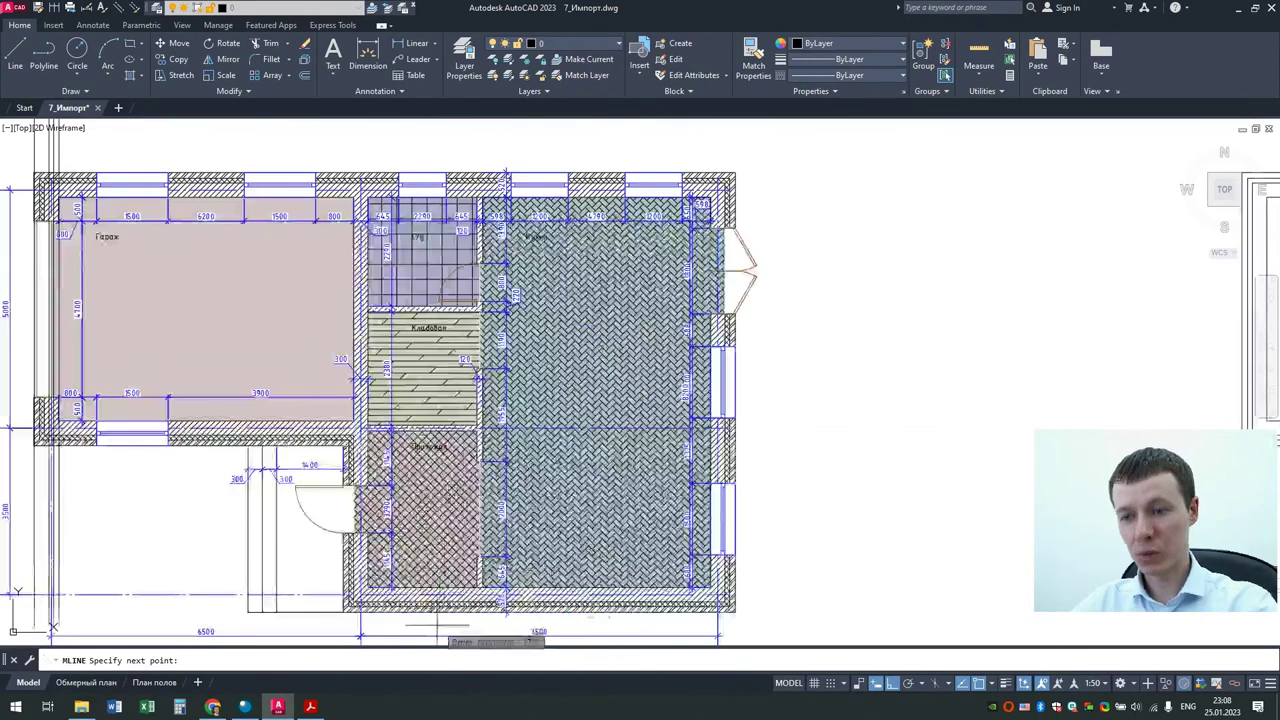
middle_drag(417, 360, 424, 533)
scroll(440, 400, down, 3)
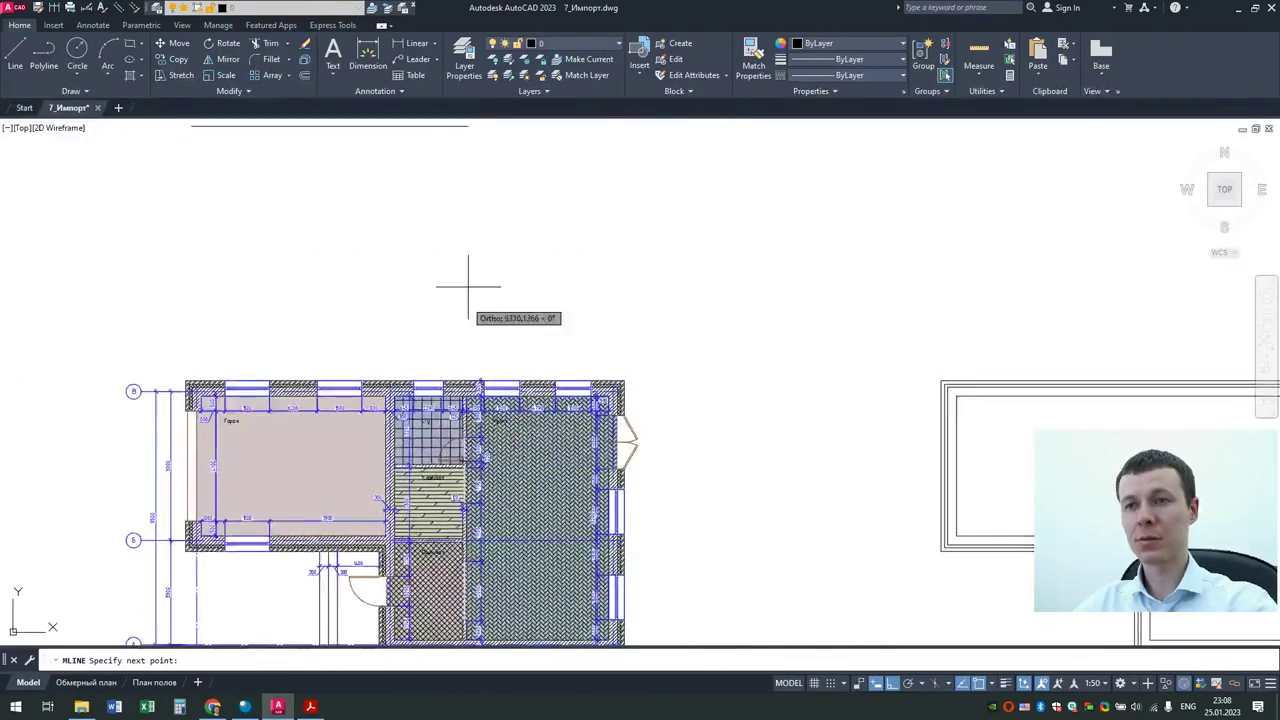
scroll(457, 290, down, 2)
key(Escape)
key(Return)
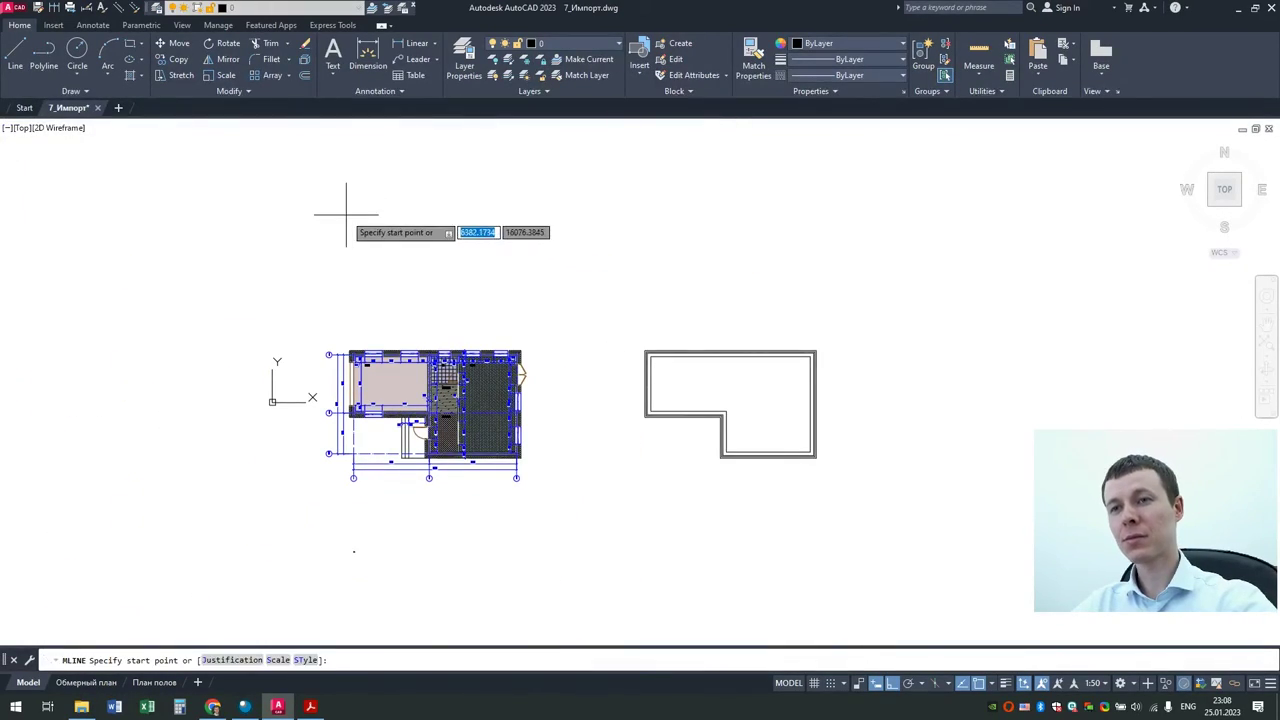
Step: Draw the closed L-shaped multiline wall with segments 8500, 7000, 3500 and 6000
click(346, 212)
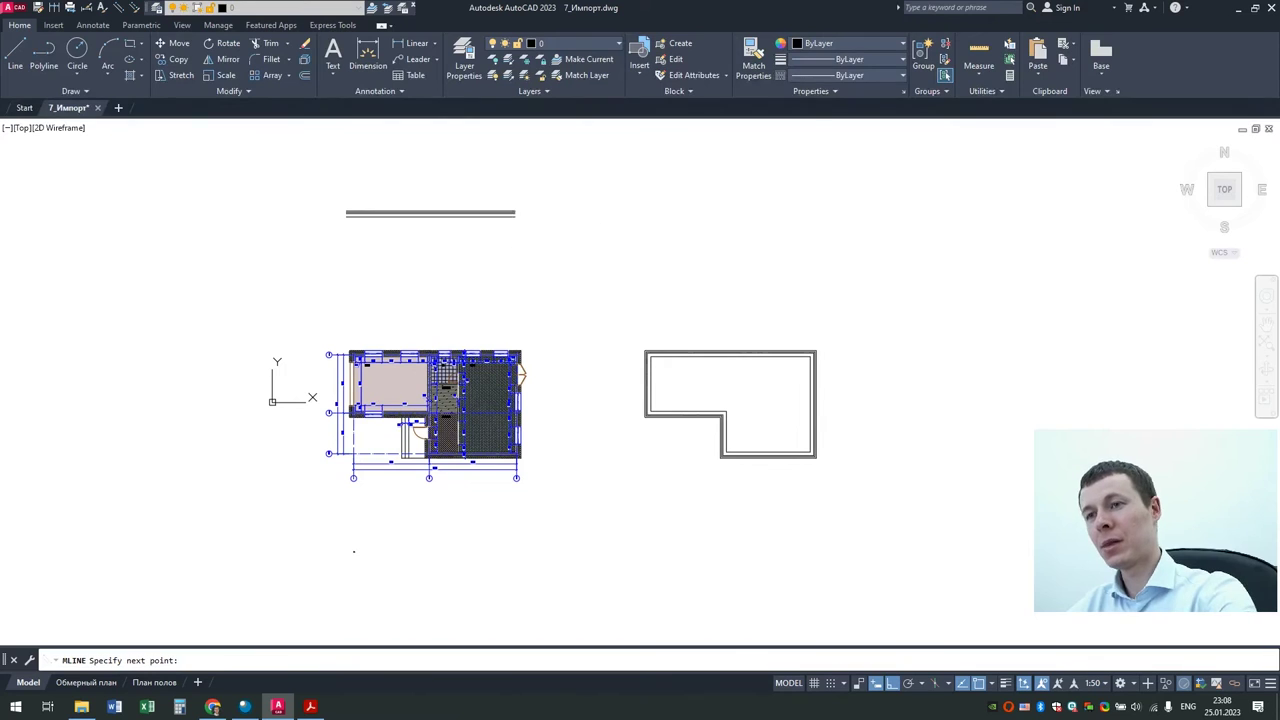
click(514, 213)
text(000)
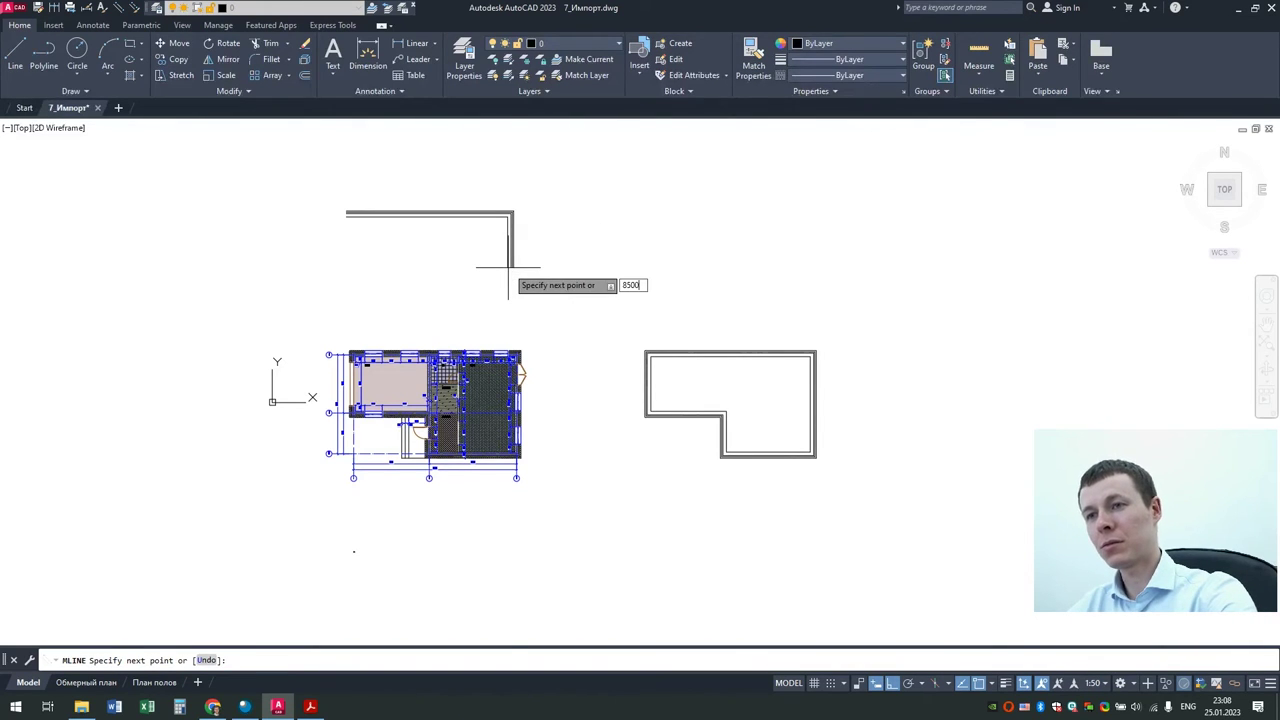
key(Return)
text(7000)
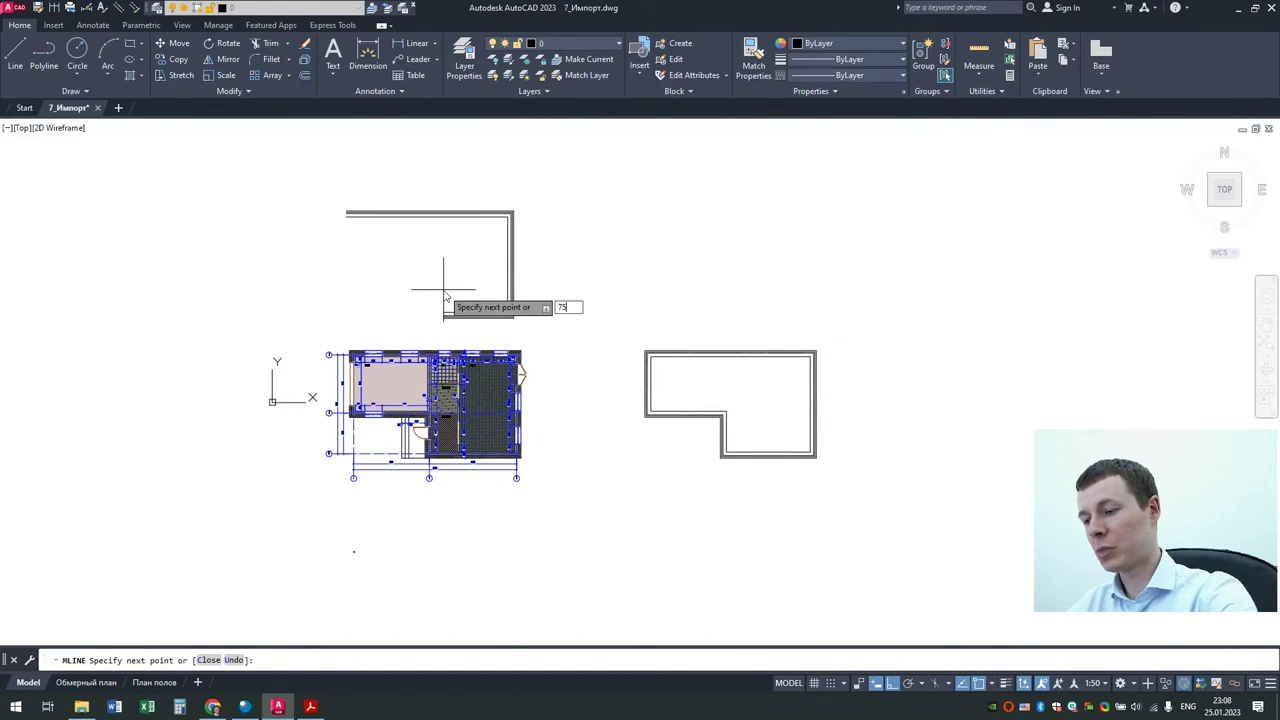
key(Return)
scroll(446, 300, up, 2)
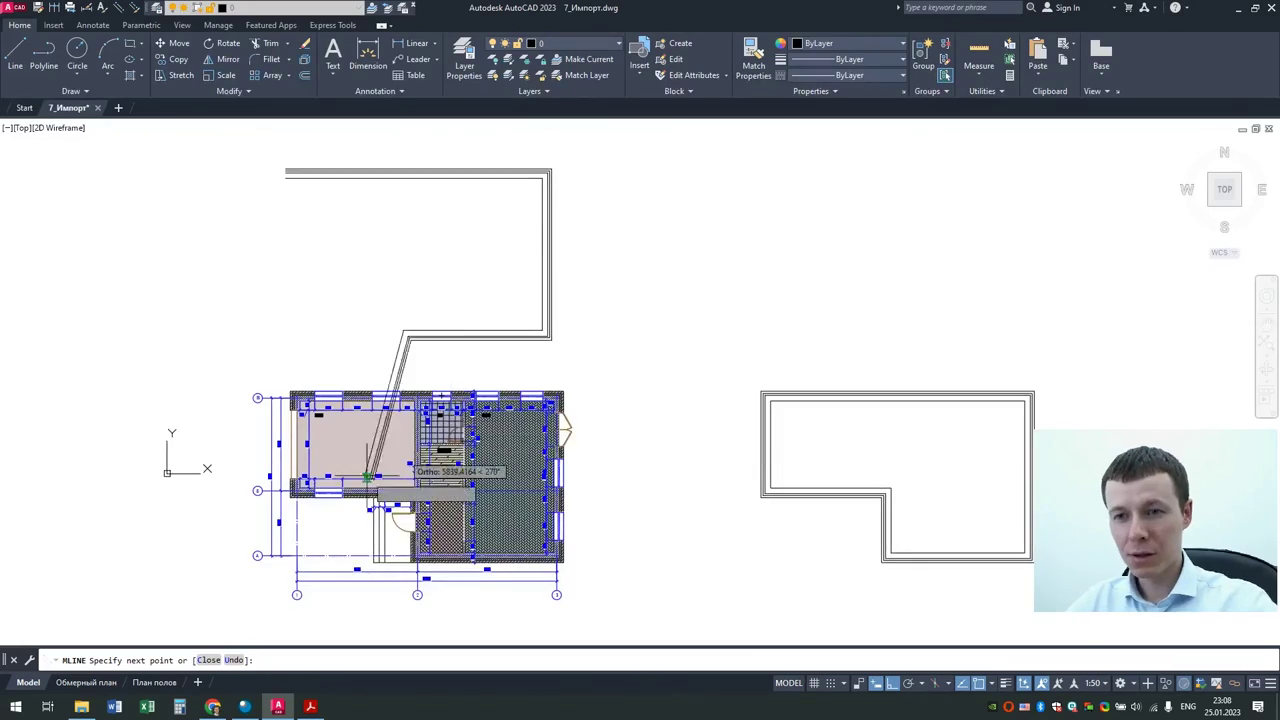
scroll(300, 530, up, 4)
scroll(285, 533, down, 3)
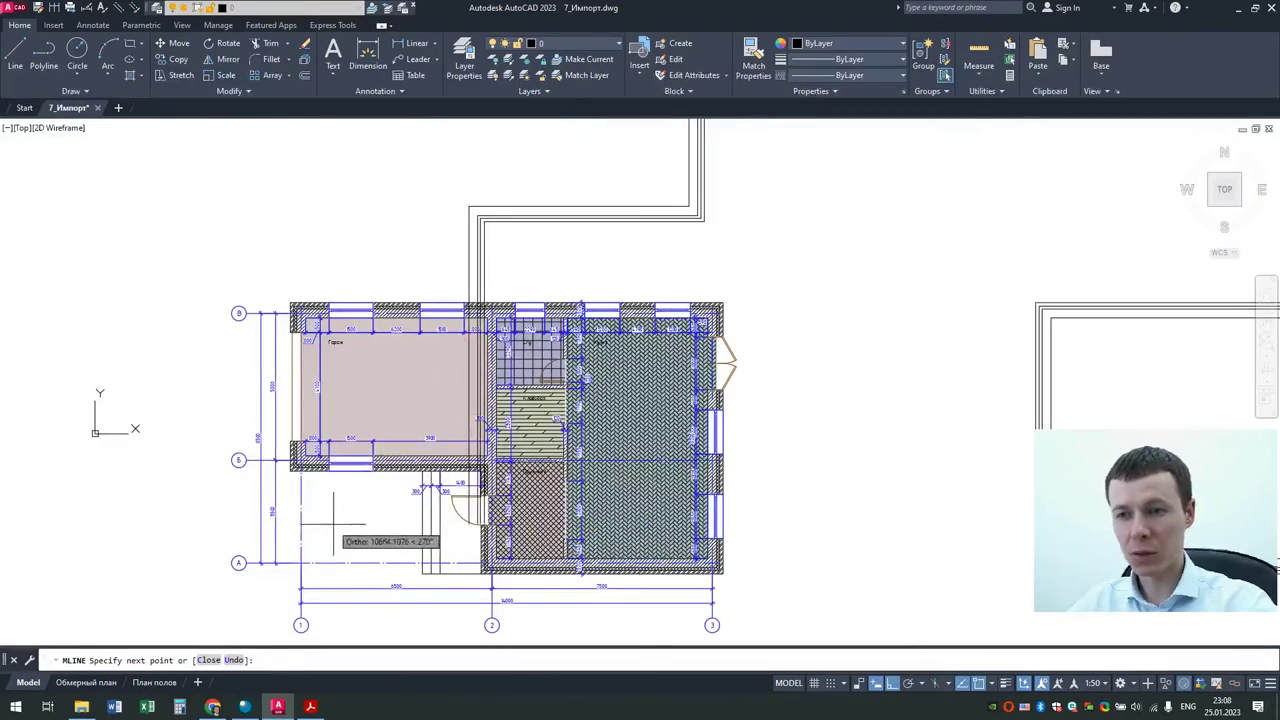
middle_drag(425, 389, 418, 511)
text(3500)
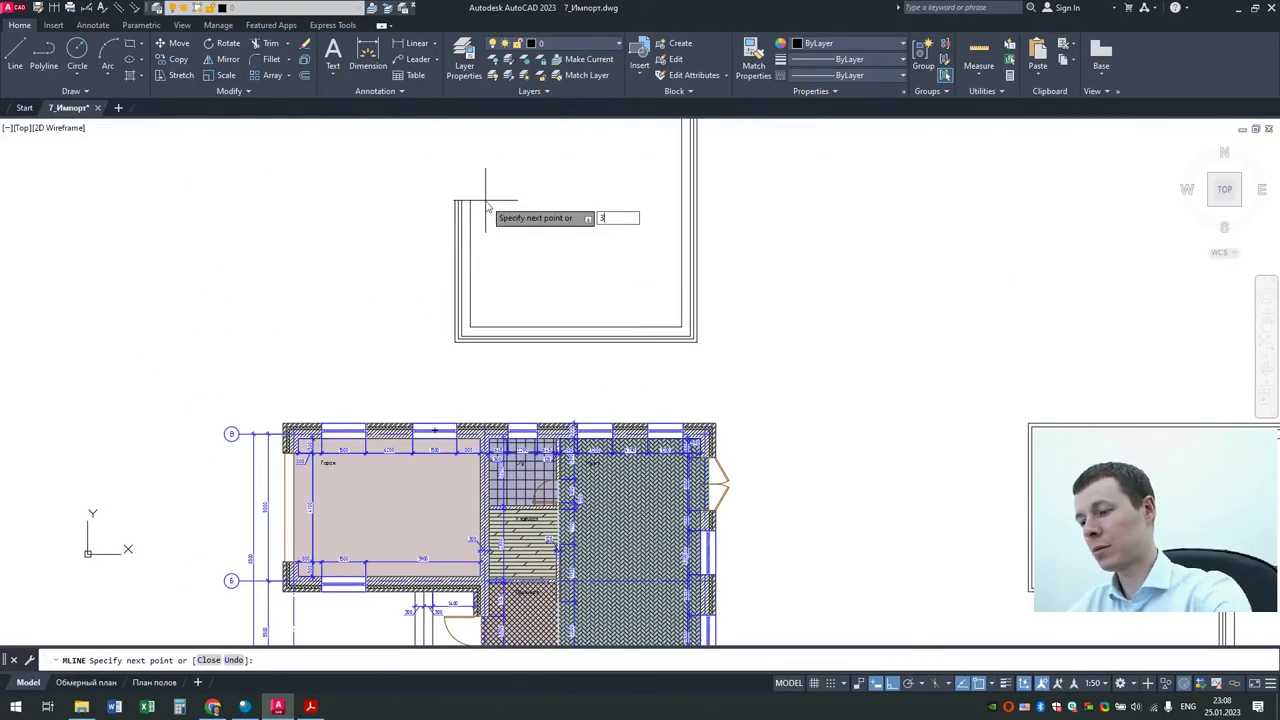
key(Return)
text(6000)
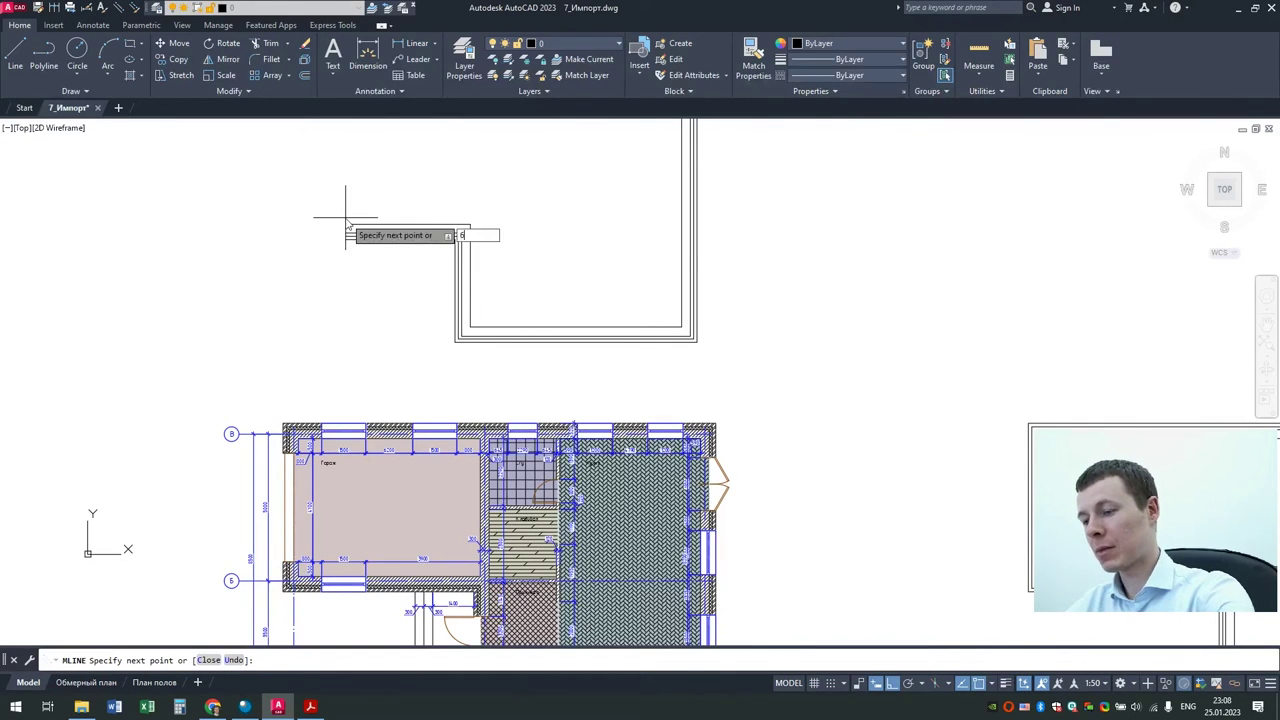
key(Return)
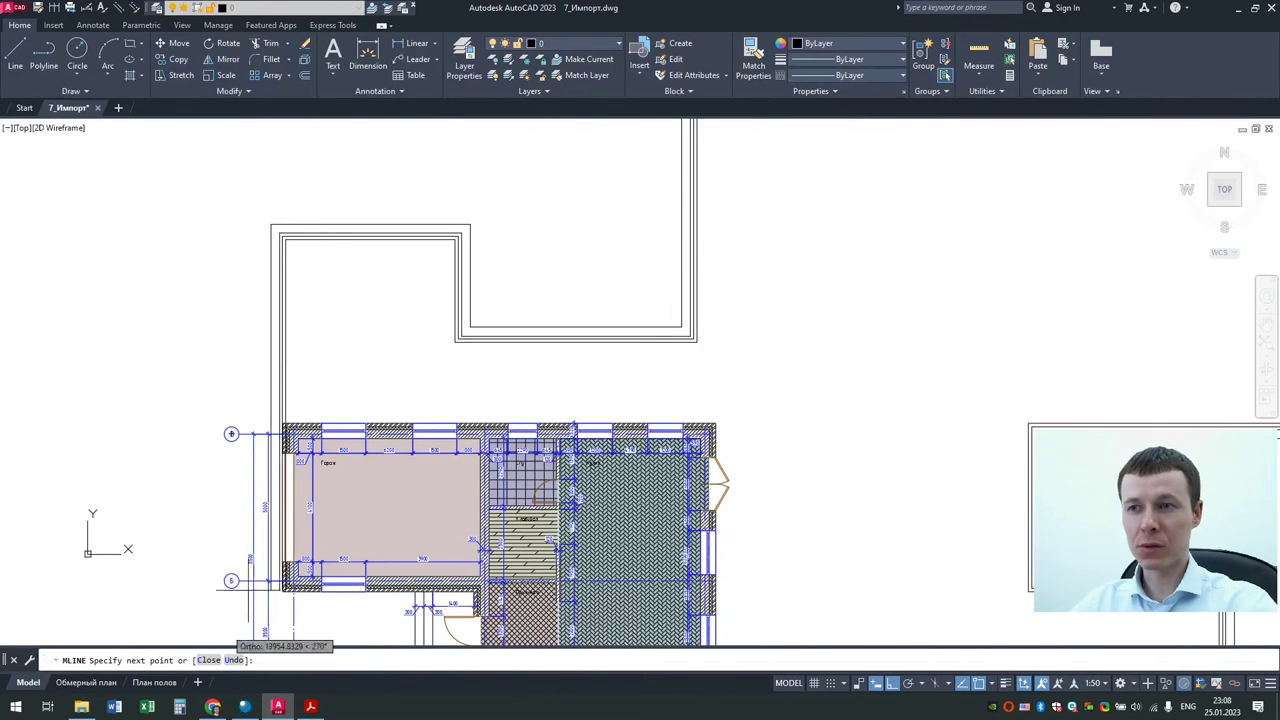
click(208, 661)
Step: Pan and zoom to frame the new outline alongside the floor plan
scroll(434, 251, down, 2)
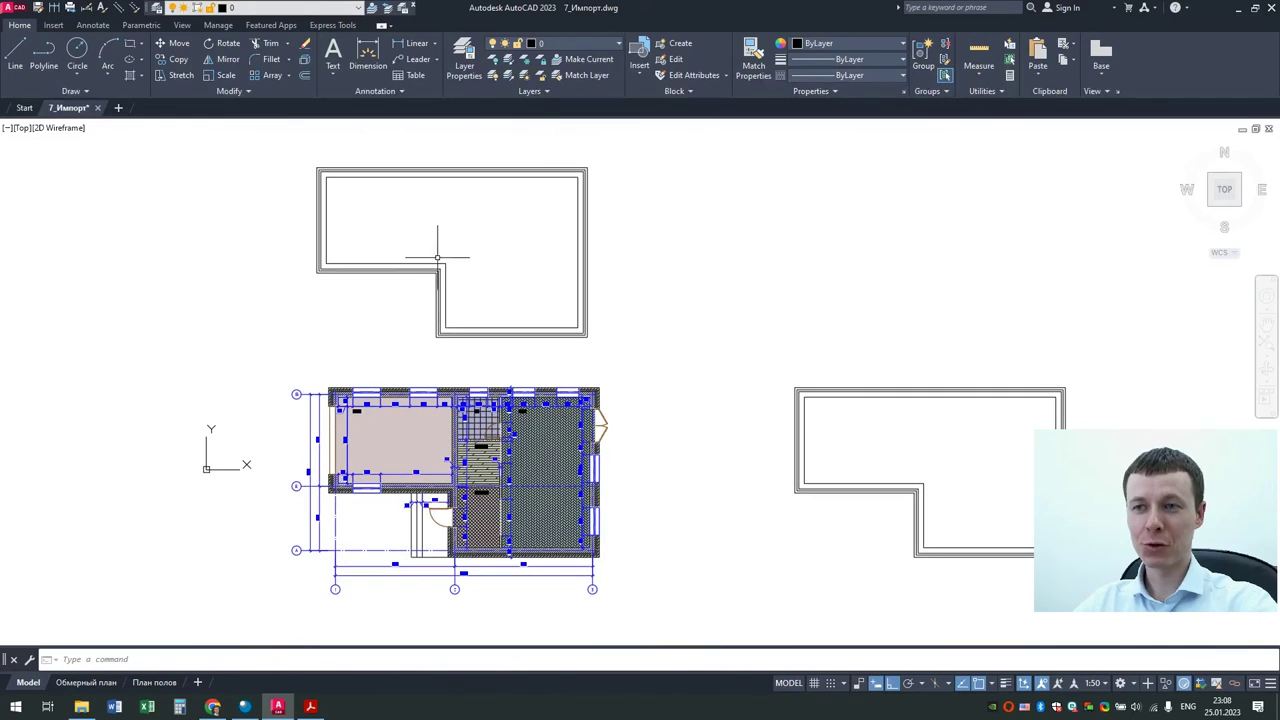
scroll(493, 203, up, 2)
middle_drag(466, 209, 453, 272)
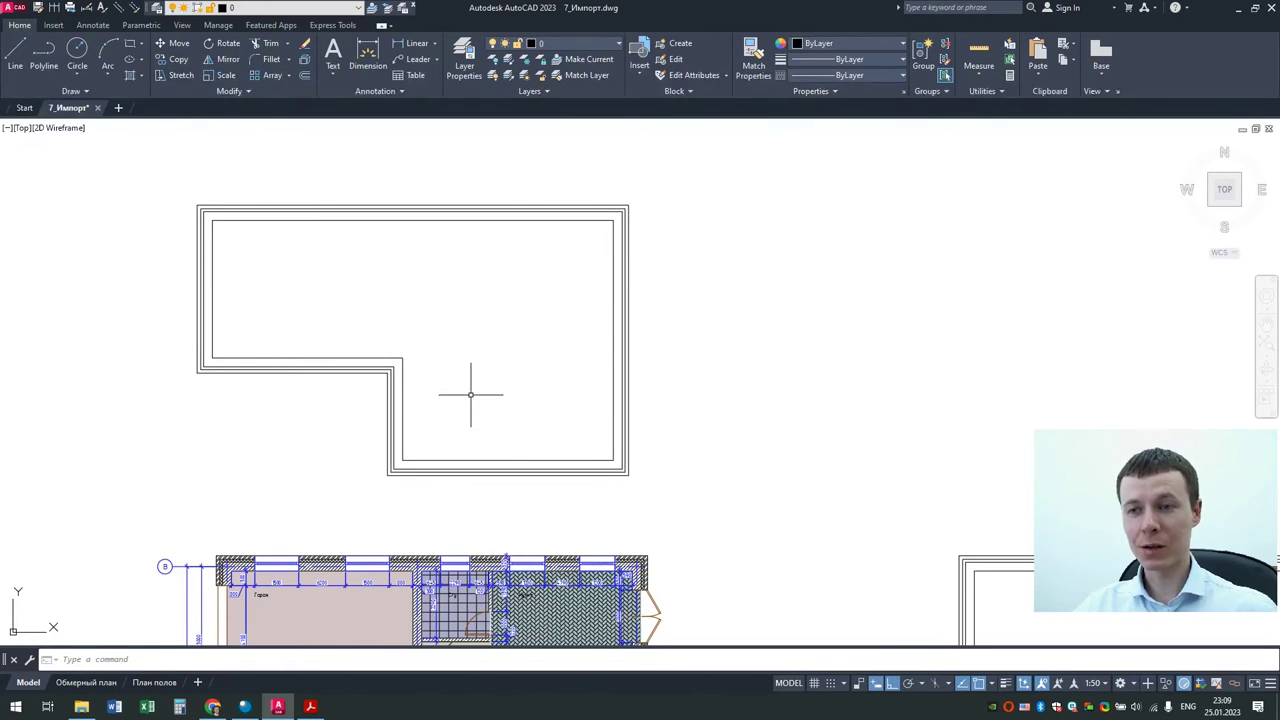
scroll(501, 359, down, 3)
middle_drag(591, 420, 482, 282)
scroll(507, 299, up, 1)
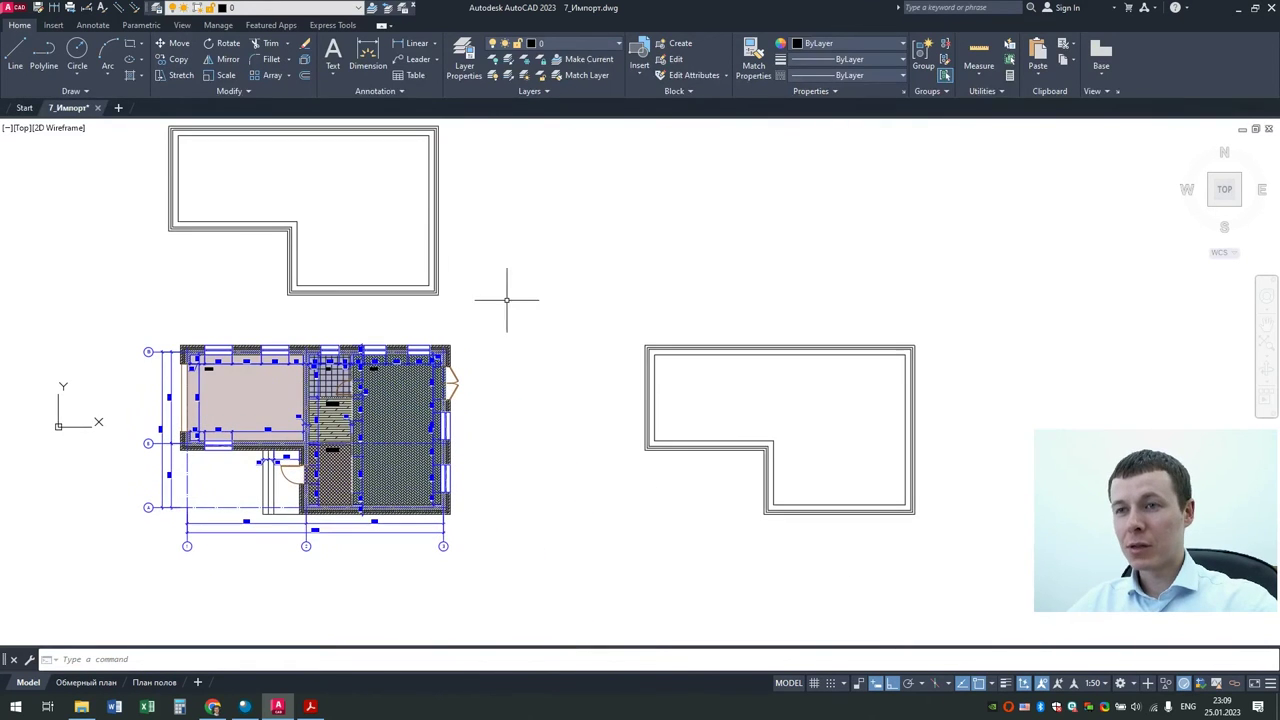
scroll(712, 383, up, 4)
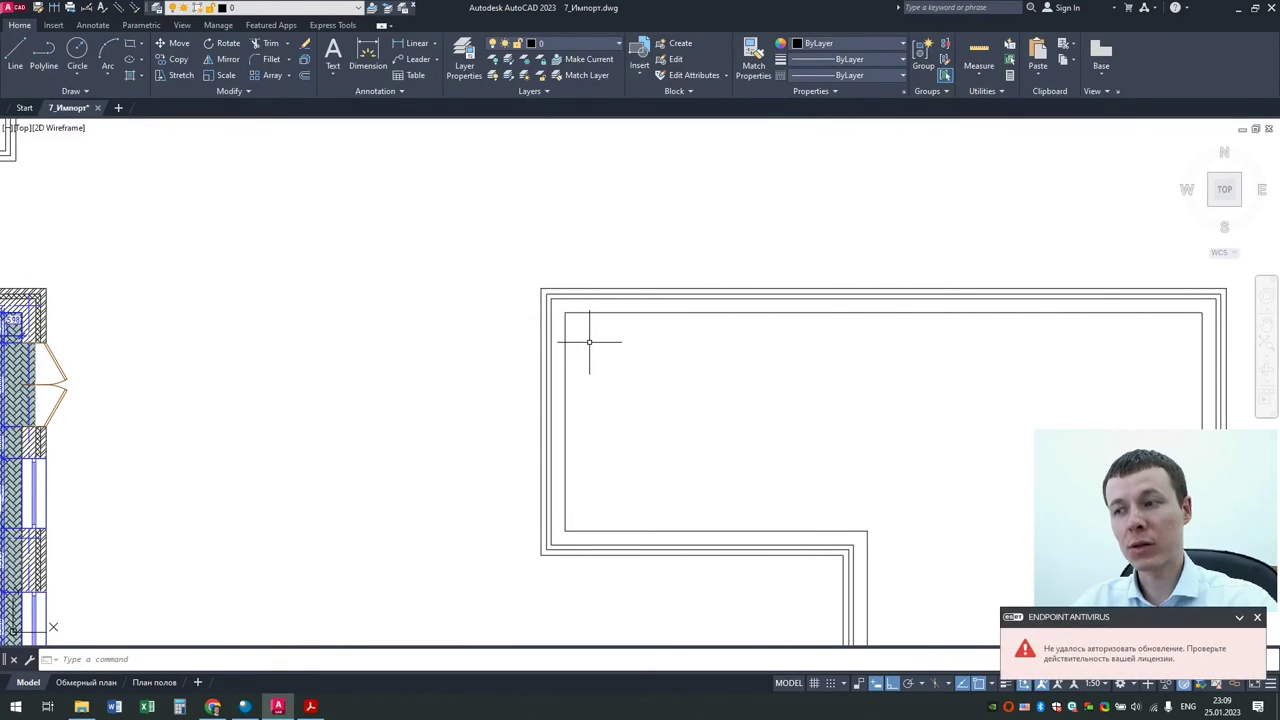
Step: Erase the middle wall lines of the right L-shaped outline
click(1258, 618)
click(574, 323)
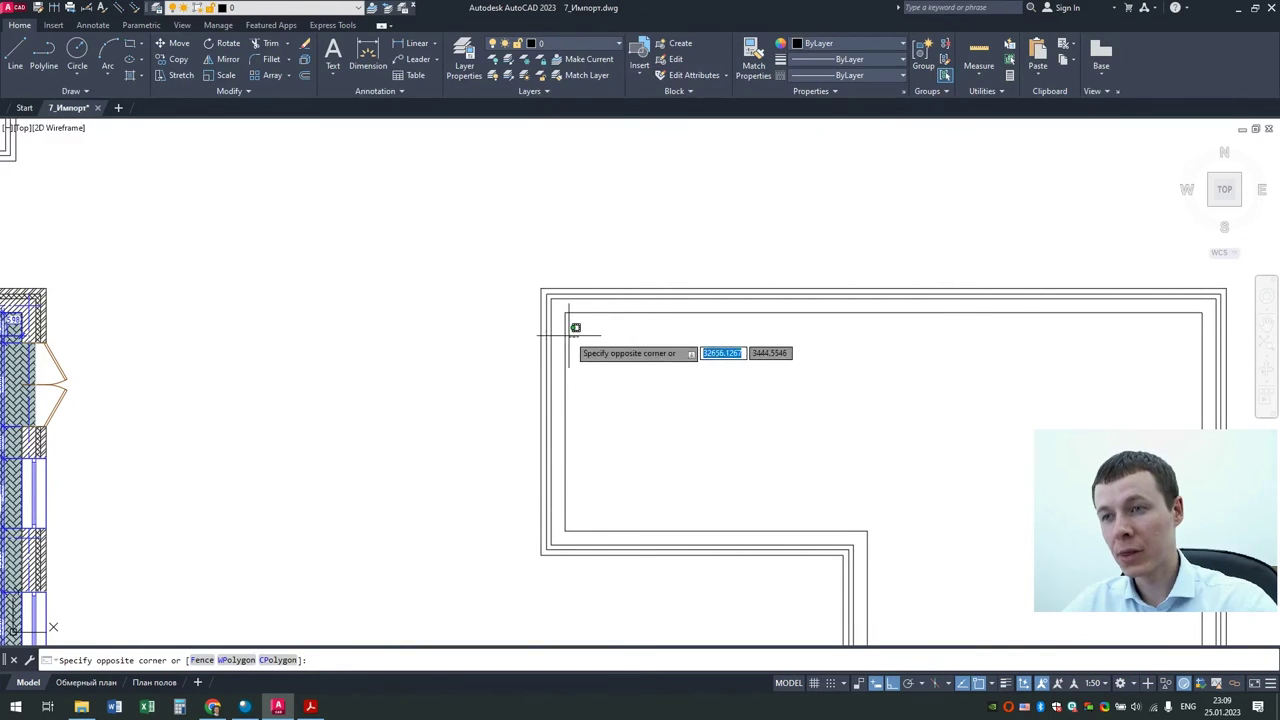
key(Escape)
click(554, 328)
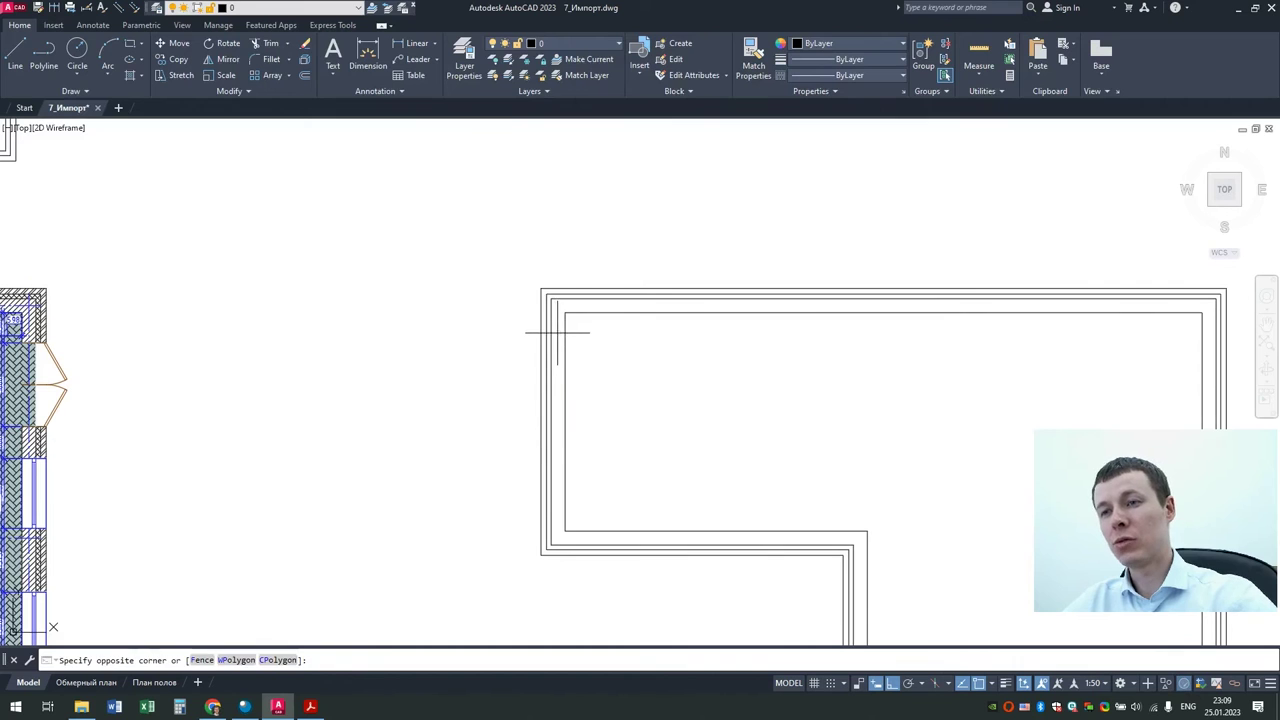
click(549, 322)
key(Delete)
Step: Select the remaining outer and inner contours and start a new blank drawing
click(588, 353)
click(518, 312)
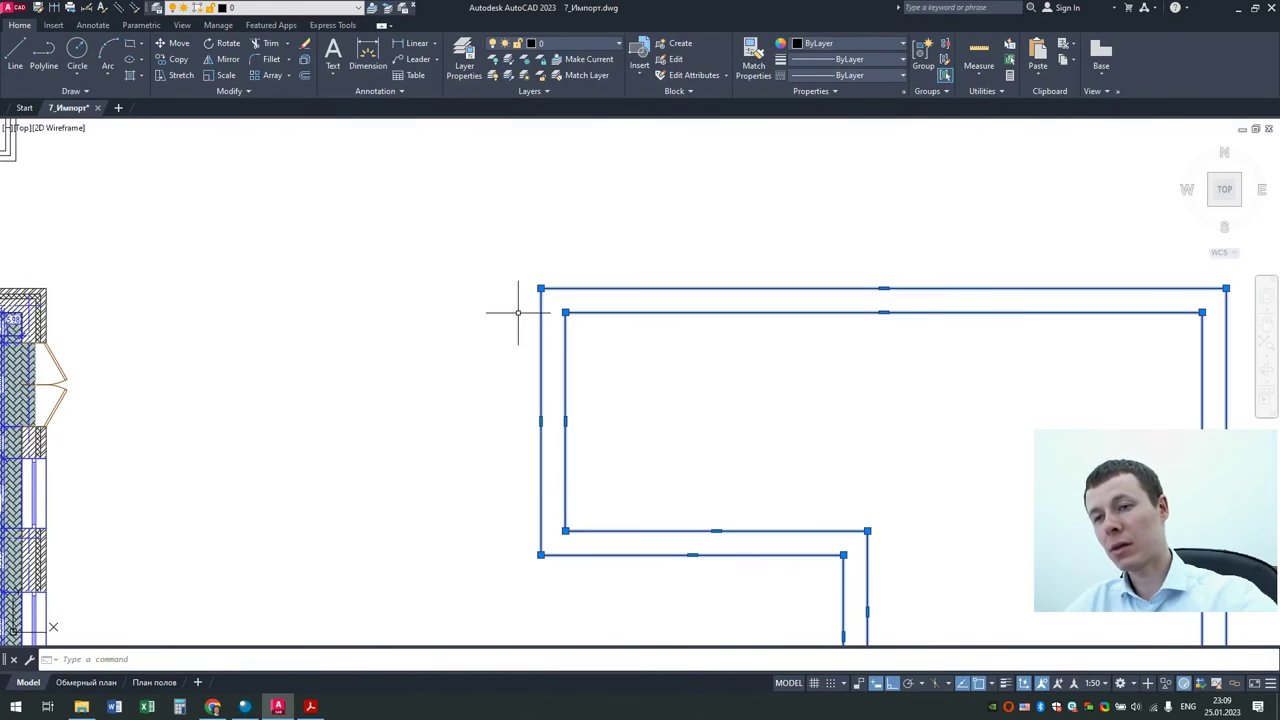
click(119, 108)
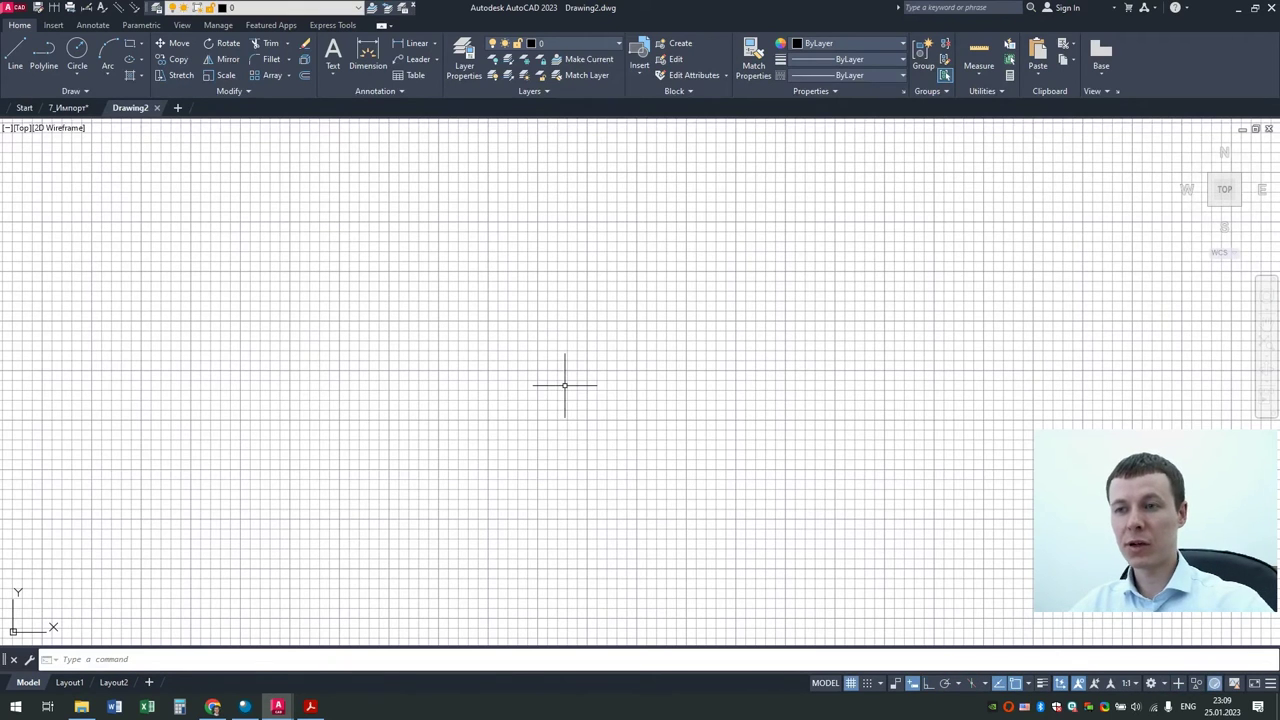
Step: Paste the copied L-shaped wall outline at a picked point, hide the grid, and save as 7.dwg
key(ctrl+v)
click(506, 358)
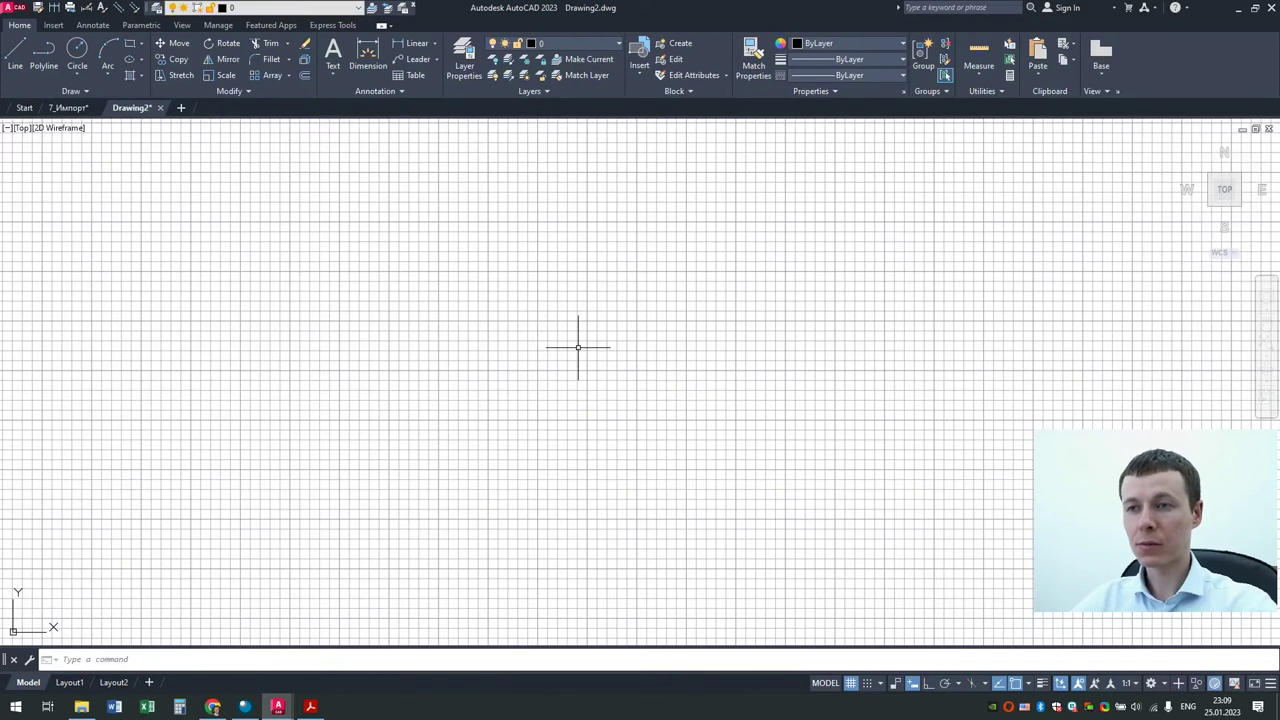
scroll(559, 353, down, 2)
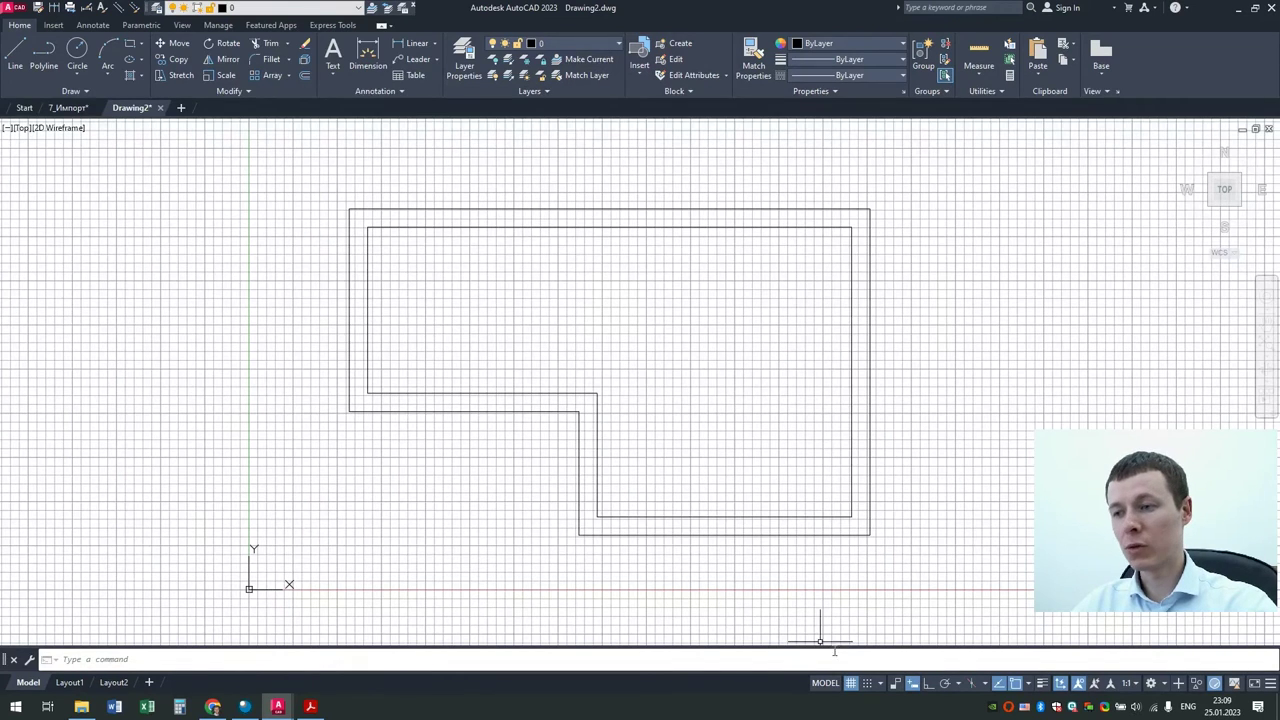
click(851, 684)
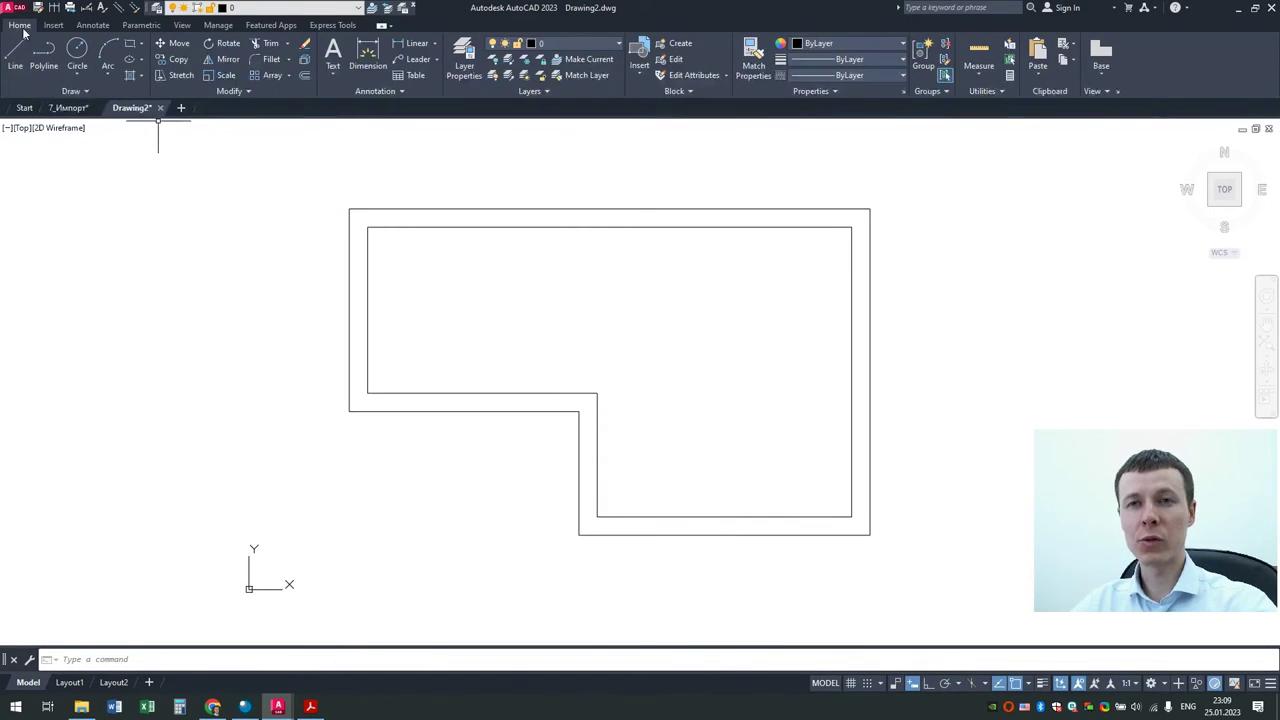
key(ctrl+shift+s)
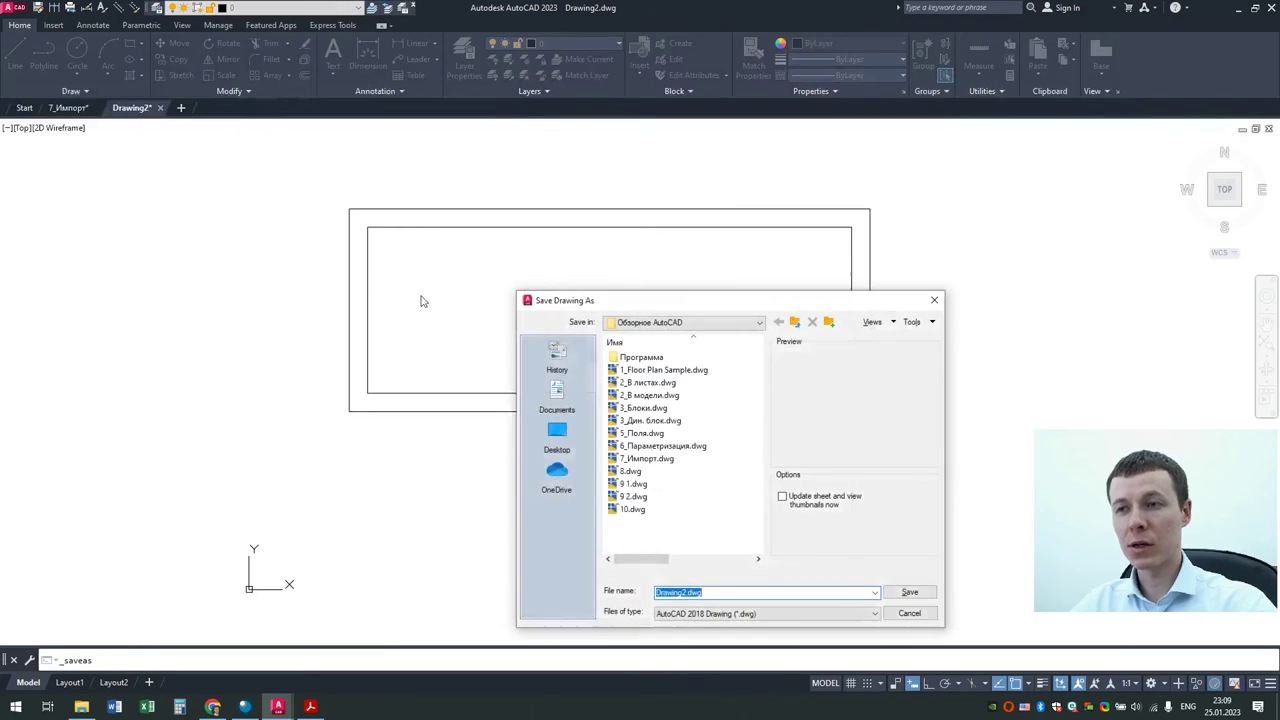
key(Return)
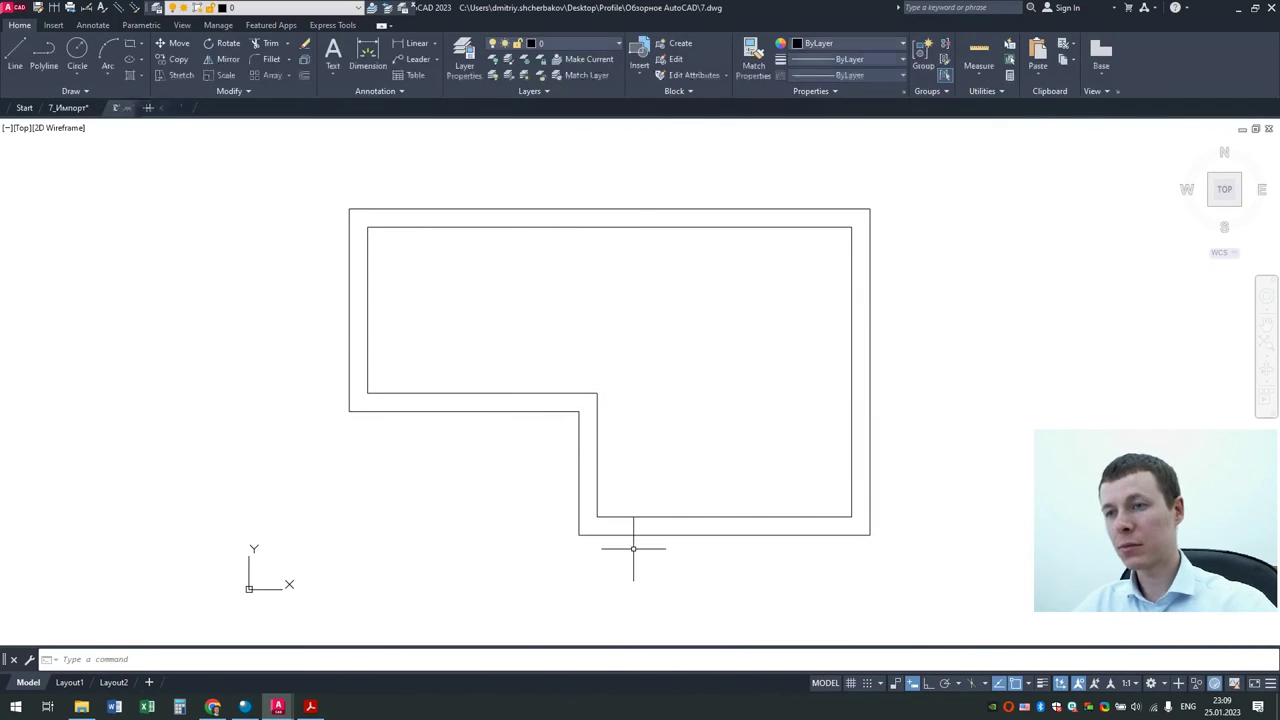
Step: Launch SketchUp Pro 2022 from File Explorer
click(114, 707)
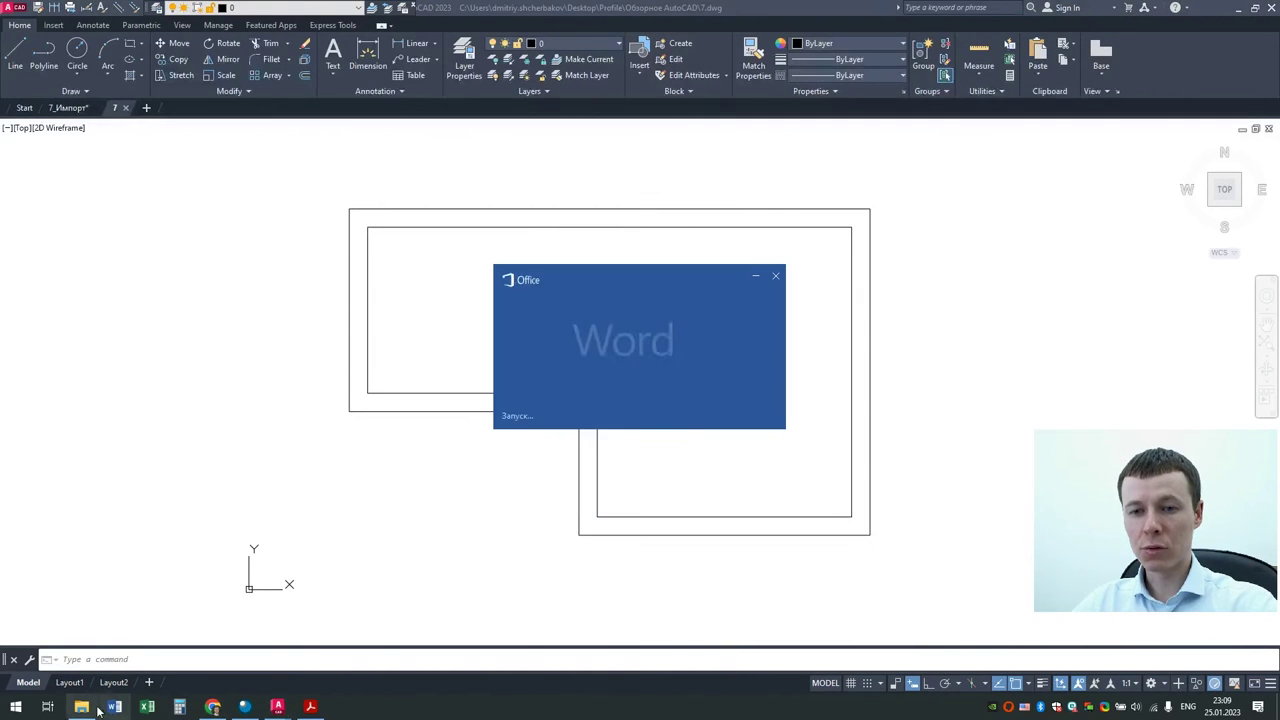
click(81, 707)
double_click(213, 497)
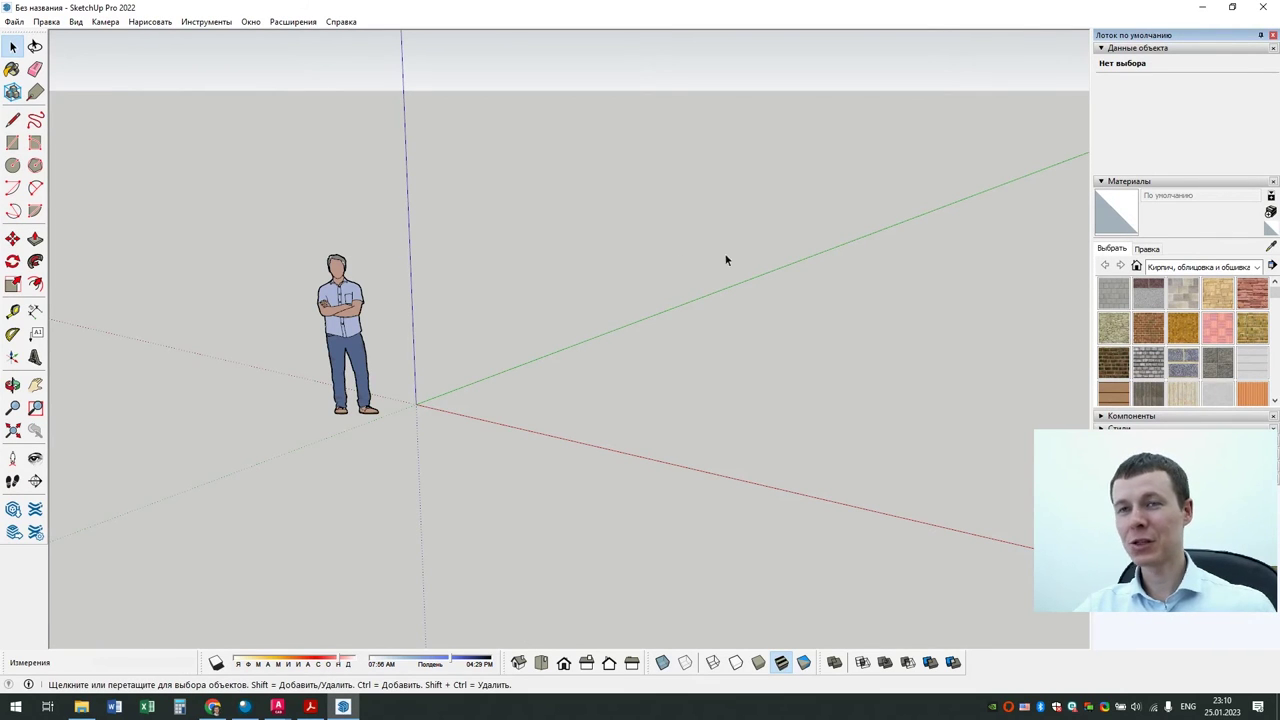
Step: Import 7.dwg with All supported types and orbit to view the L-shaped outline
click(14, 21)
click(62, 247)
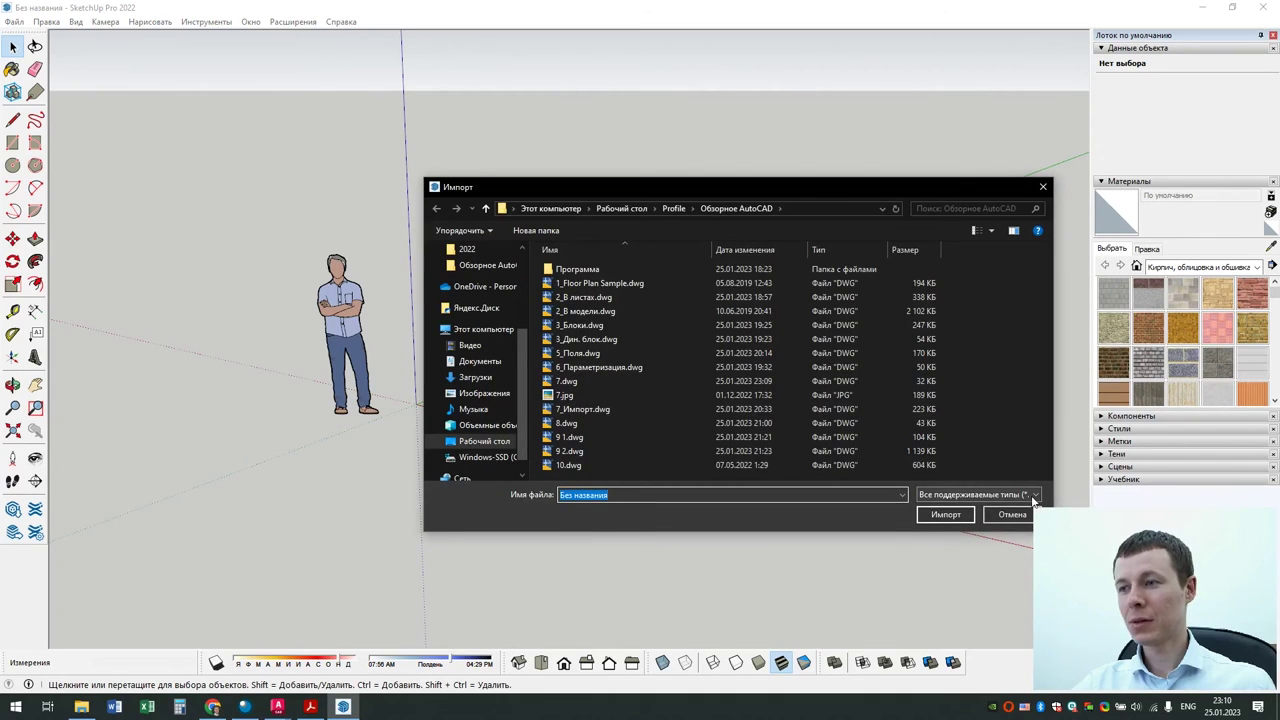
click(1034, 496)
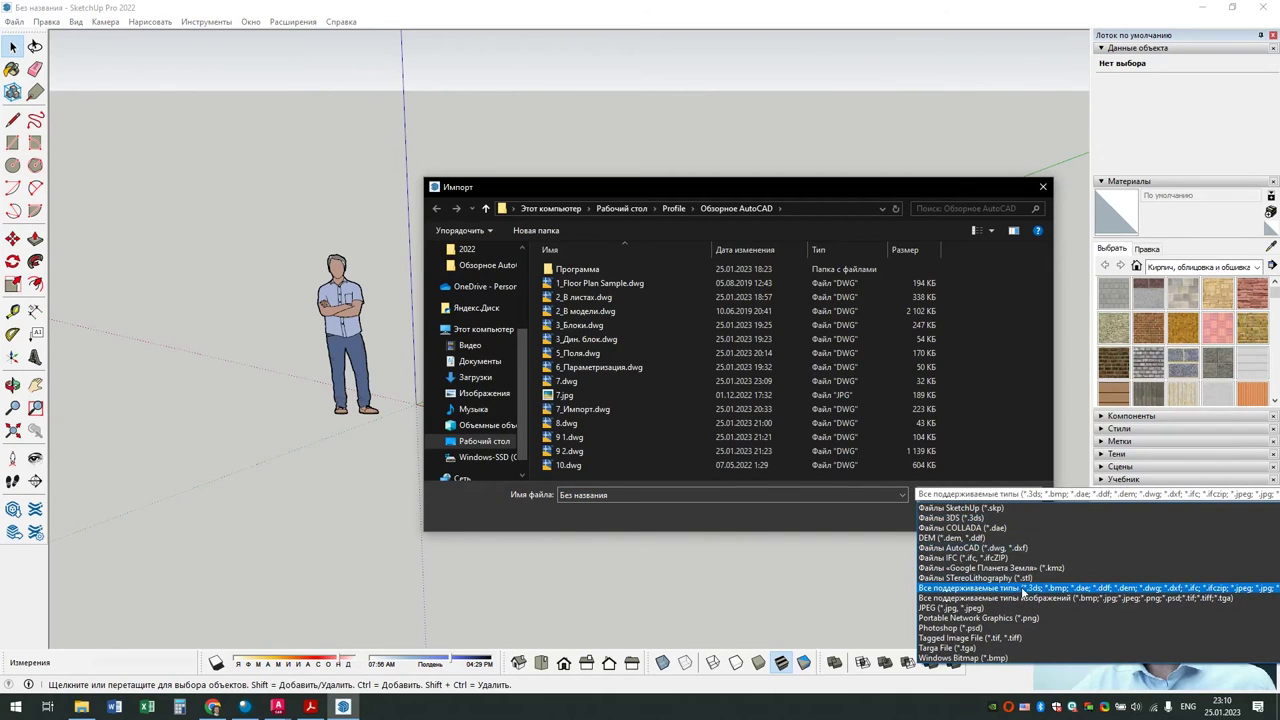
click(1157, 591)
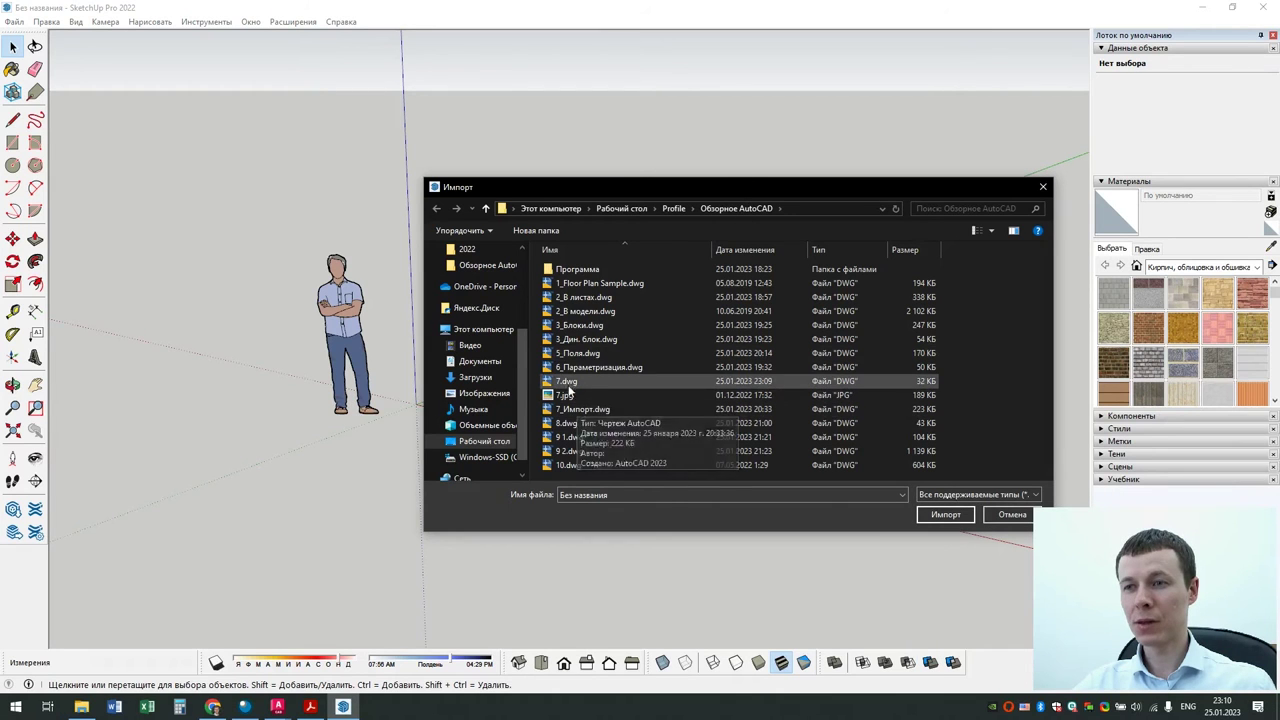
click(567, 383)
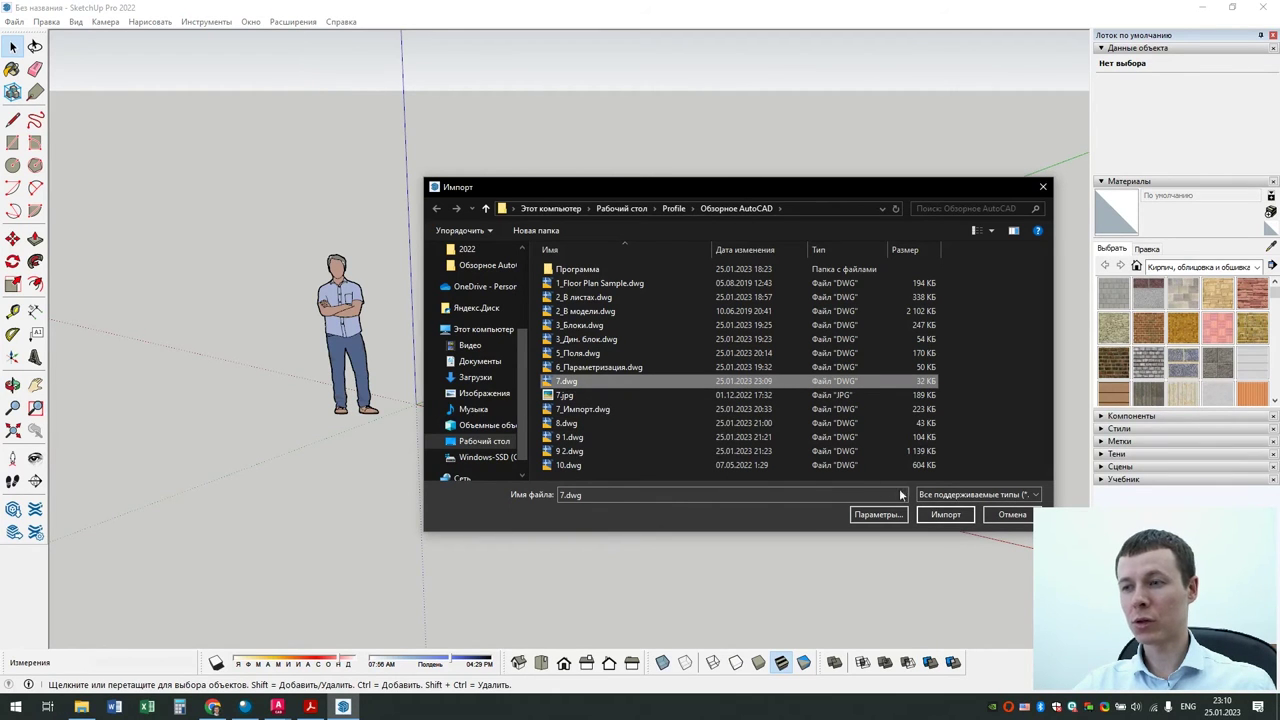
click(934, 516)
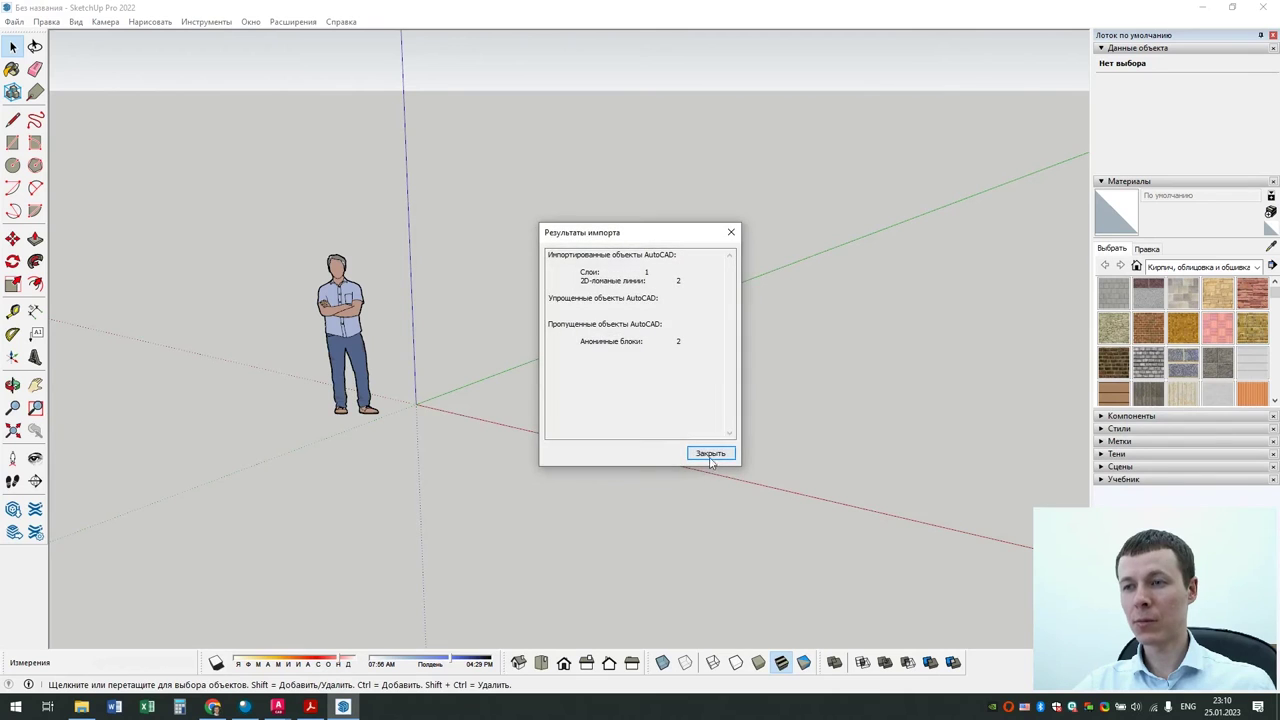
click(710, 462)
mouse_move(580, 325)
middle_down()
mouse_move(658, 442)
mouse_move(410, 324)
middle_up()
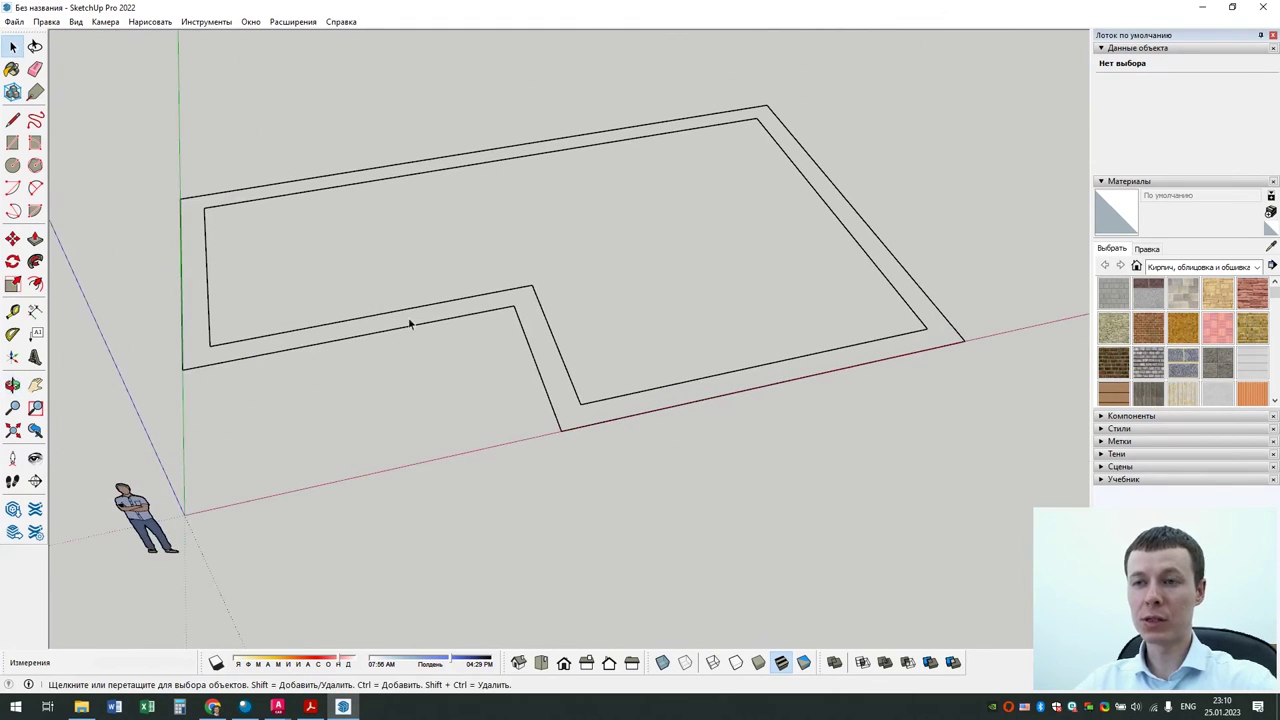
Step: Explode the imported plan component into loose edges
click(416, 325)
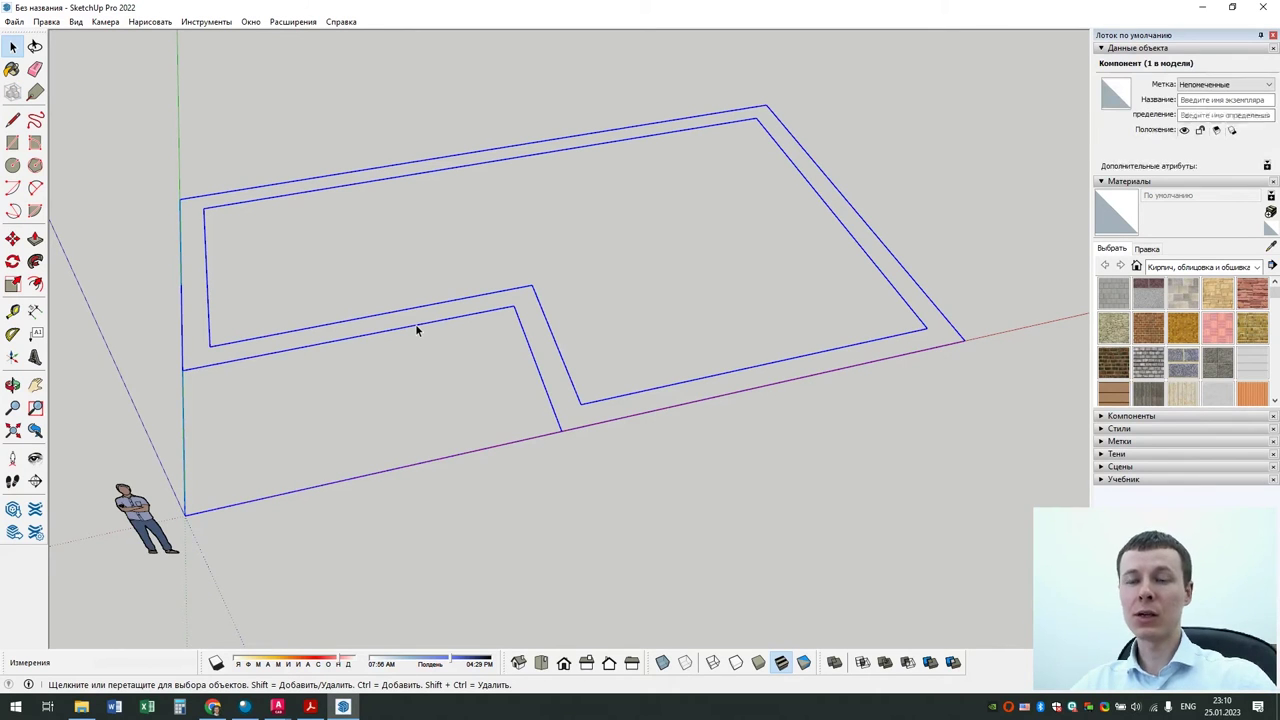
right_click(416, 325)
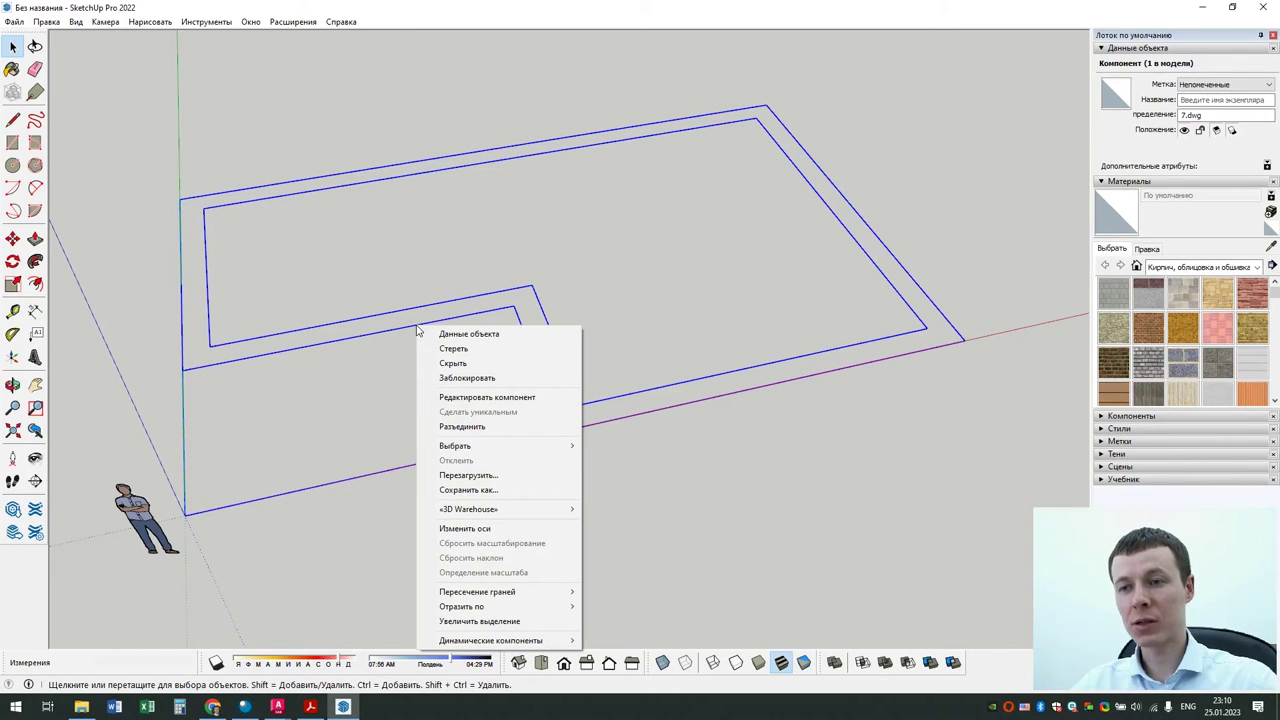
click(462, 426)
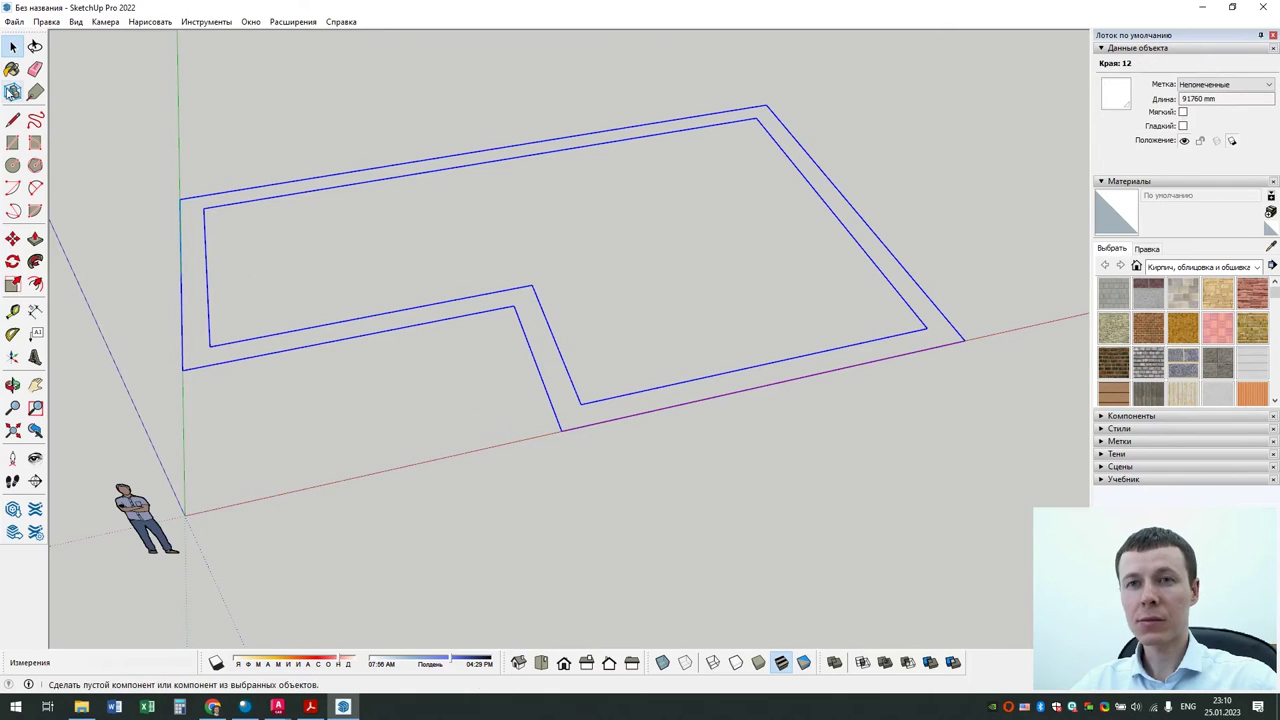
Step: Retrace two edges with lines to form faces, then delete the inner floor face
click(13, 120)
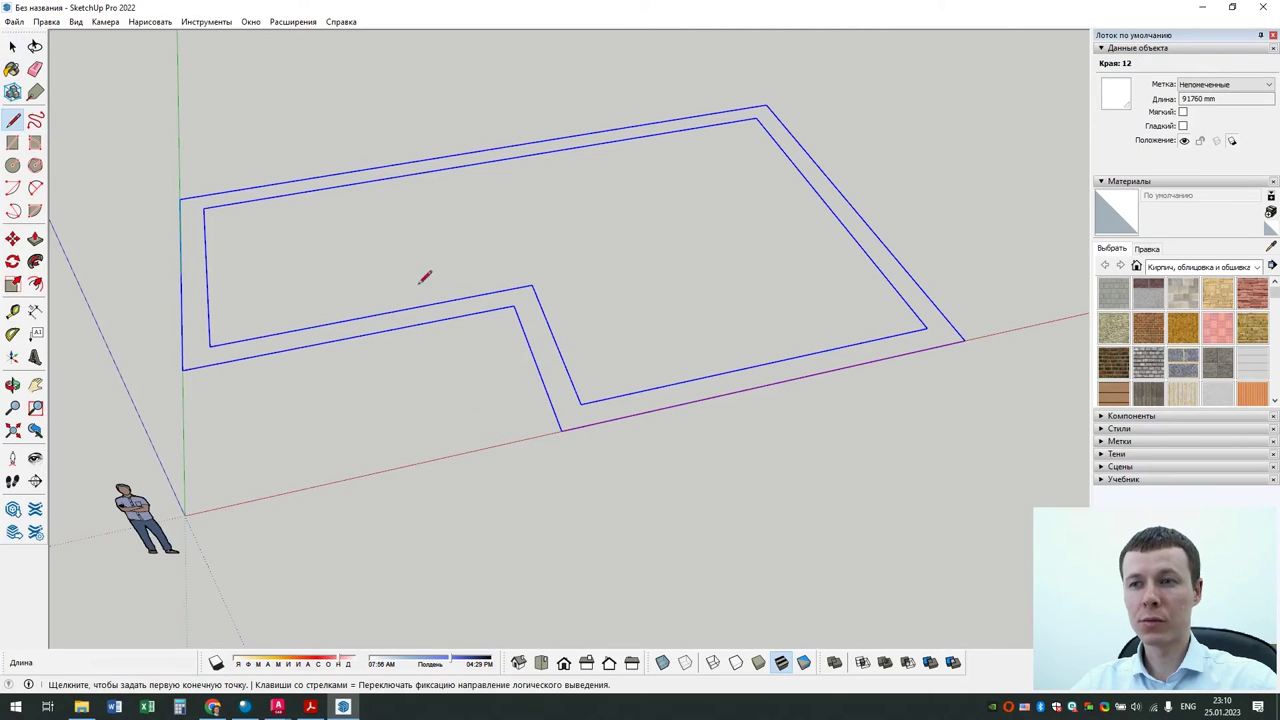
click(532, 285)
click(581, 403)
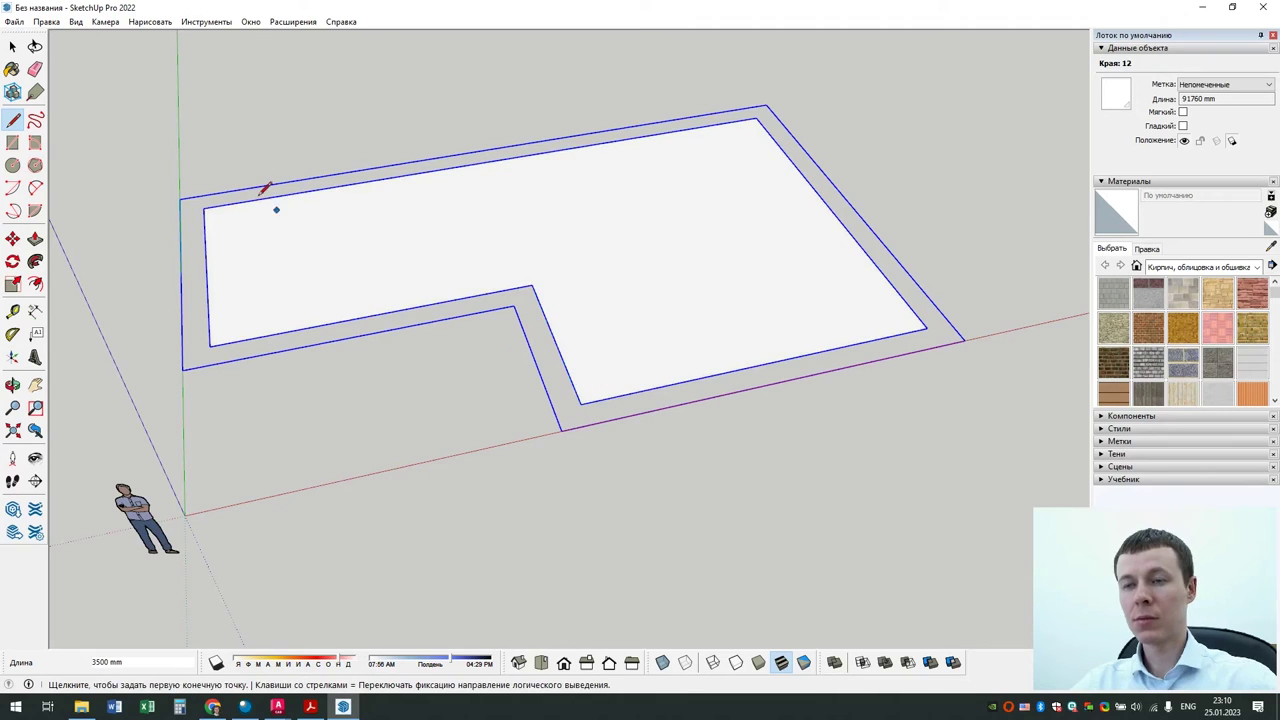
click(515, 308)
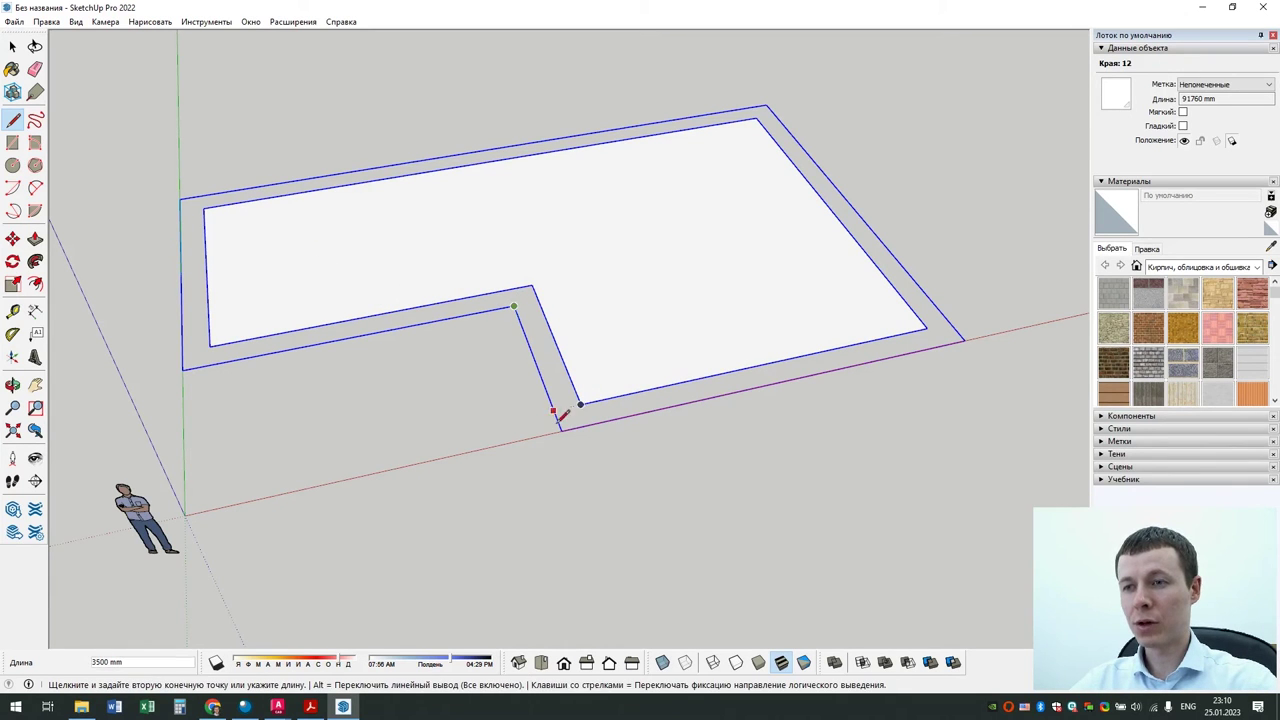
click(561, 429)
click(12, 46)
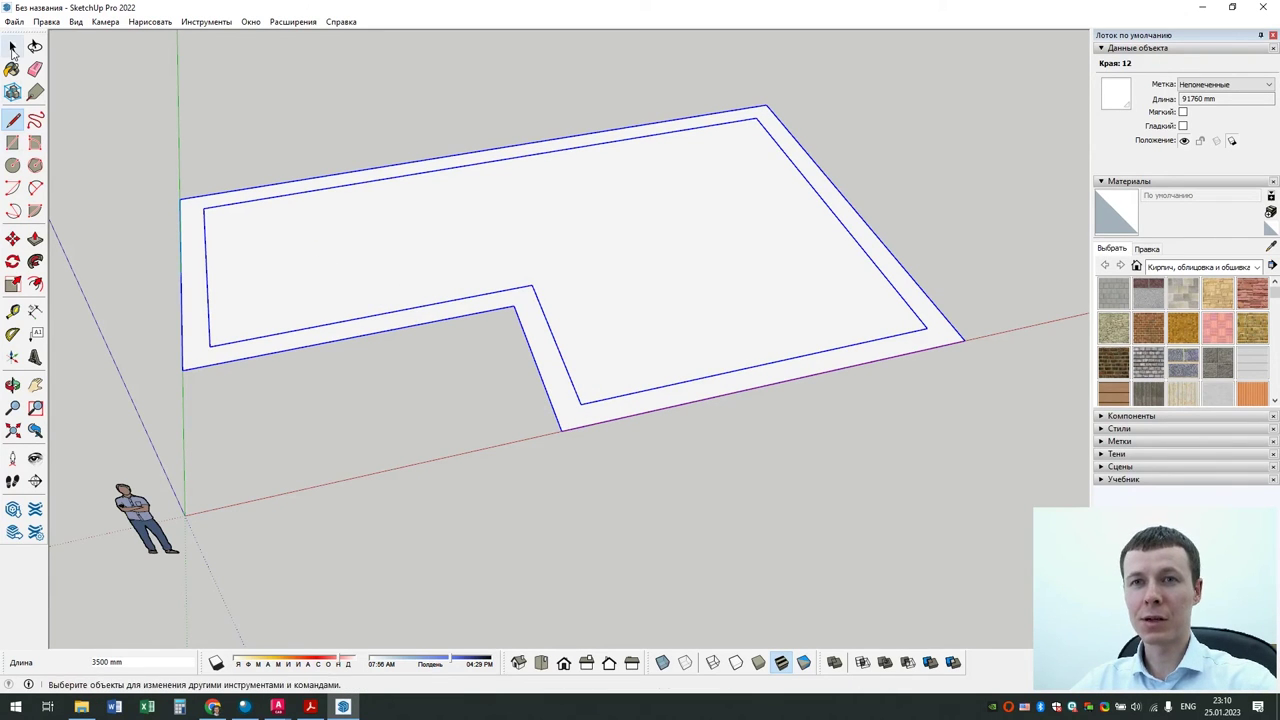
click(377, 231)
key(Delete)
Step: Push/pull the wall strip up to a height of 3871 mm
click(35, 238)
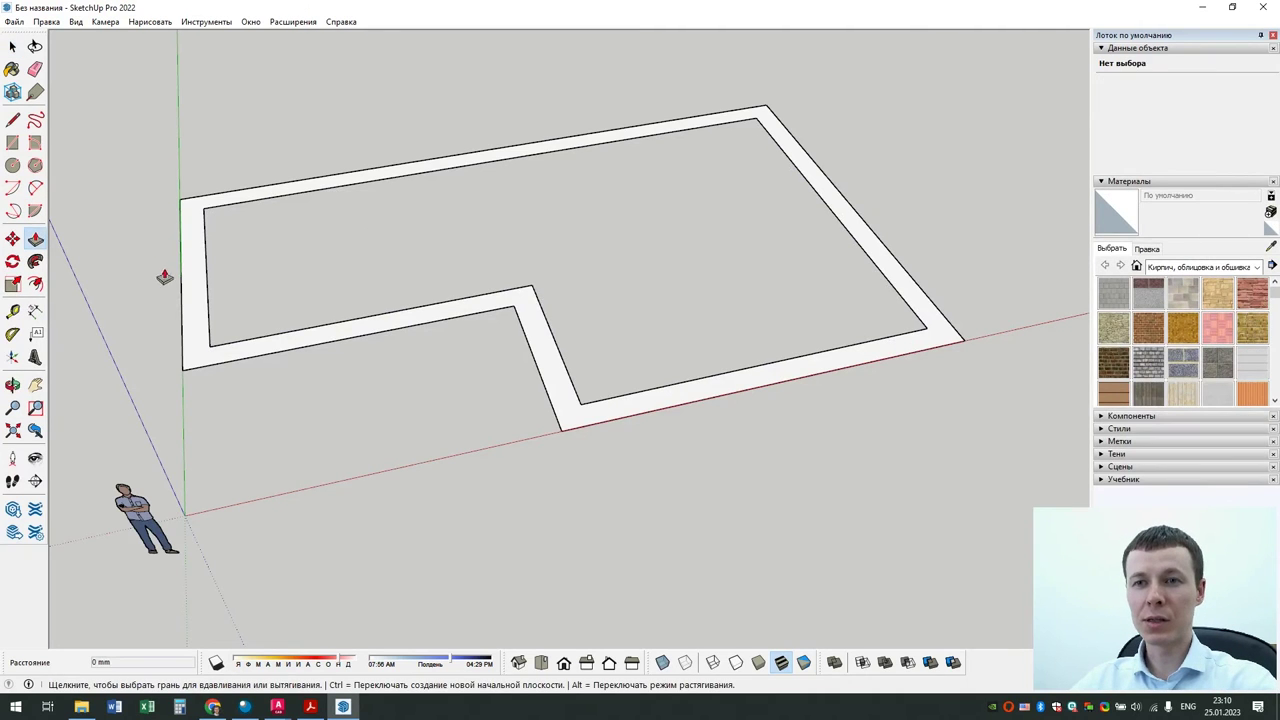
click(194, 294)
scroll(190, 150, down, 2)
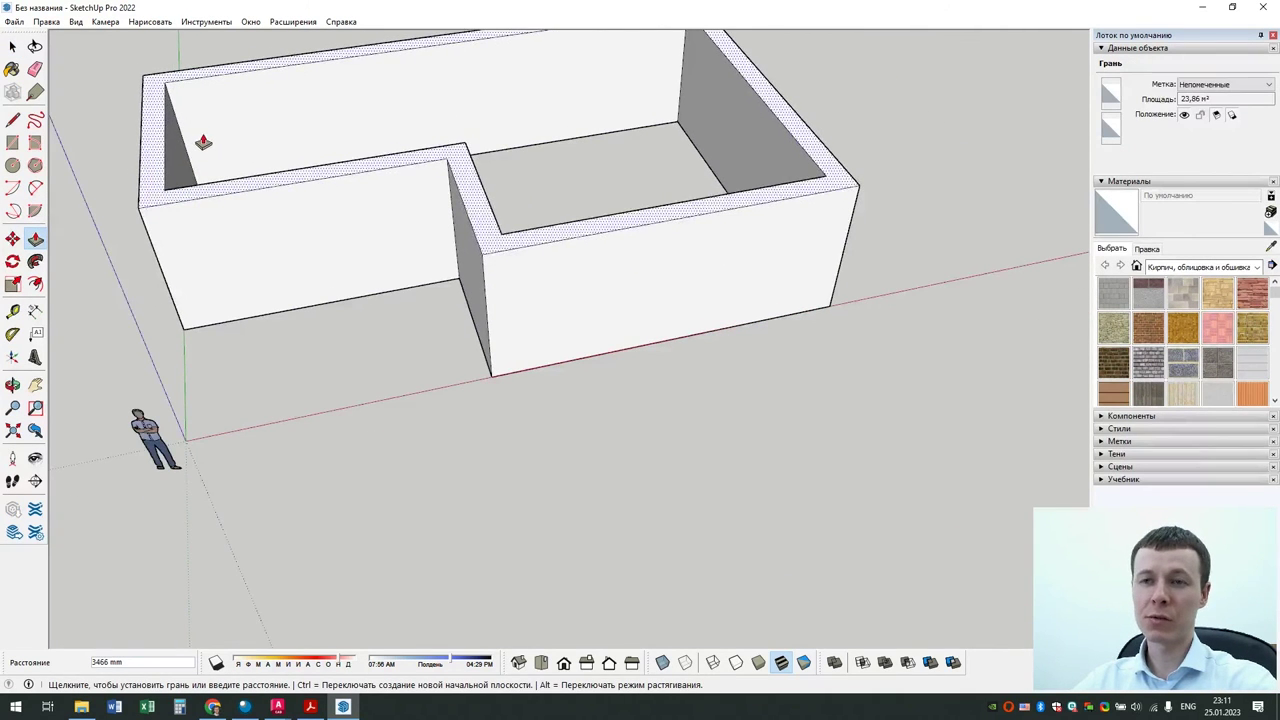
click(192, 128)
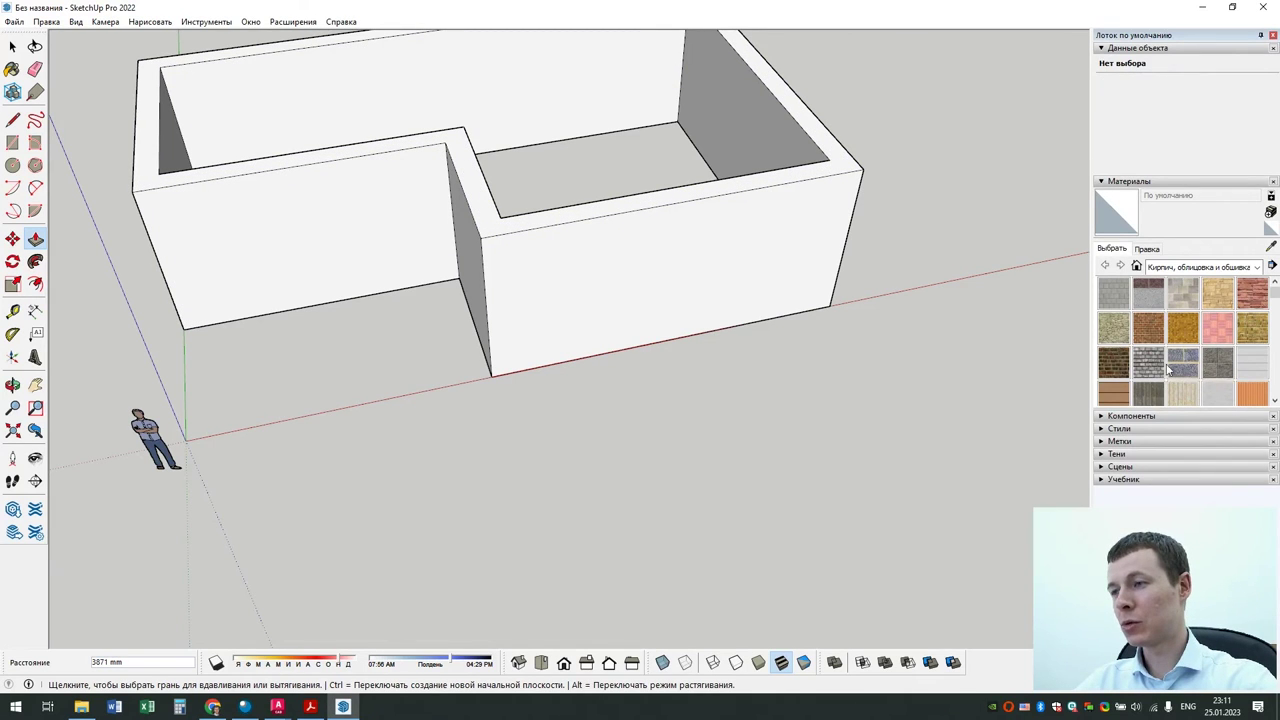
Step: Paint three front wall faces with 'Кирпич, античный 01' brick and orbit to check
click(1148, 368)
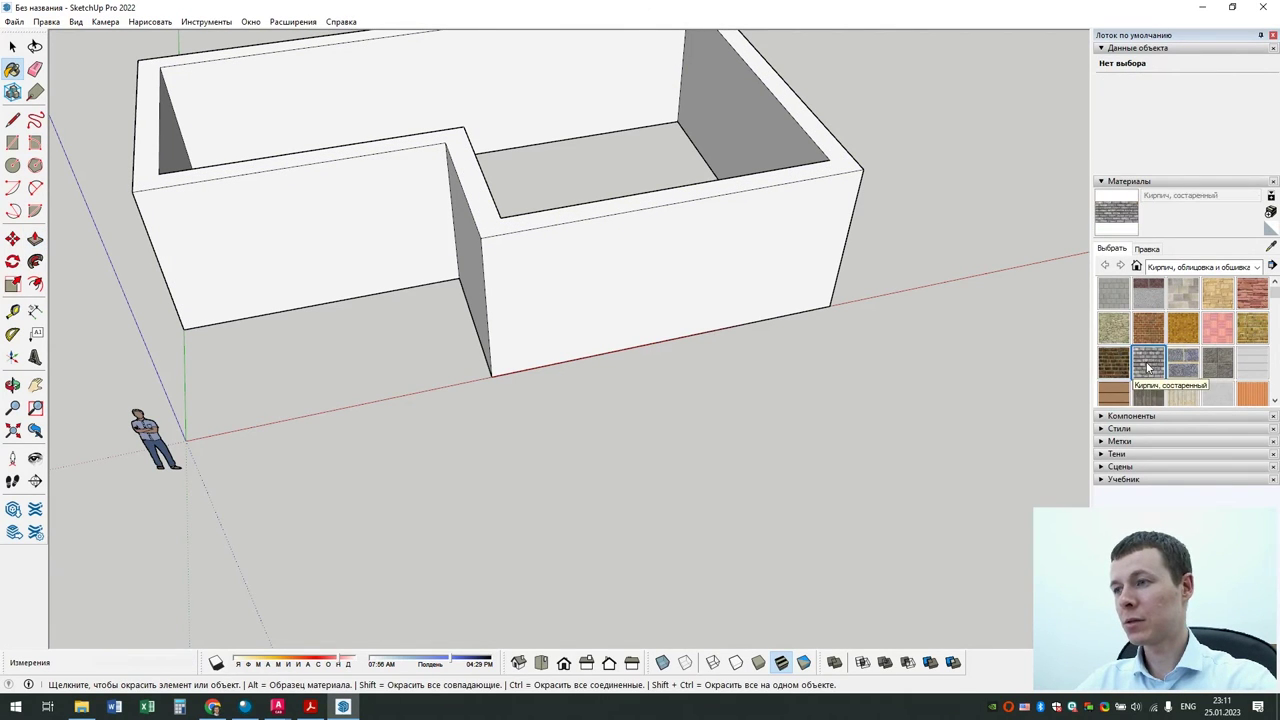
click(1152, 328)
click(586, 306)
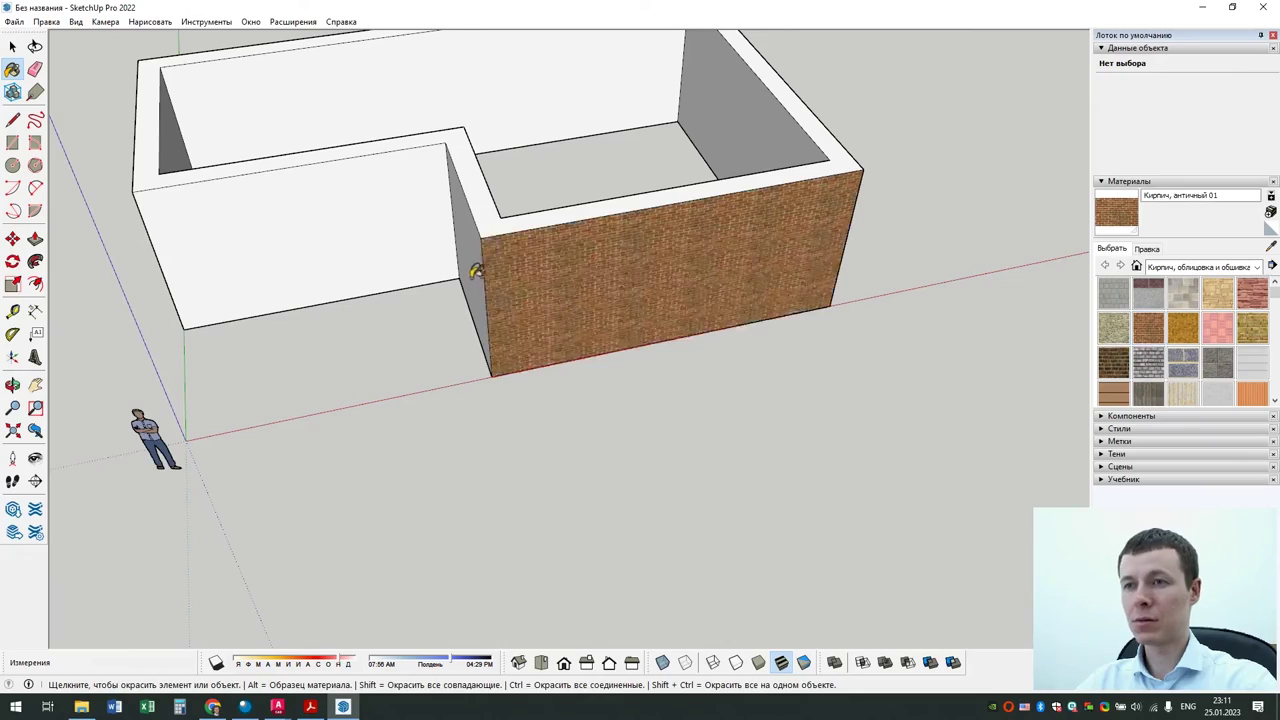
click(468, 258)
click(401, 229)
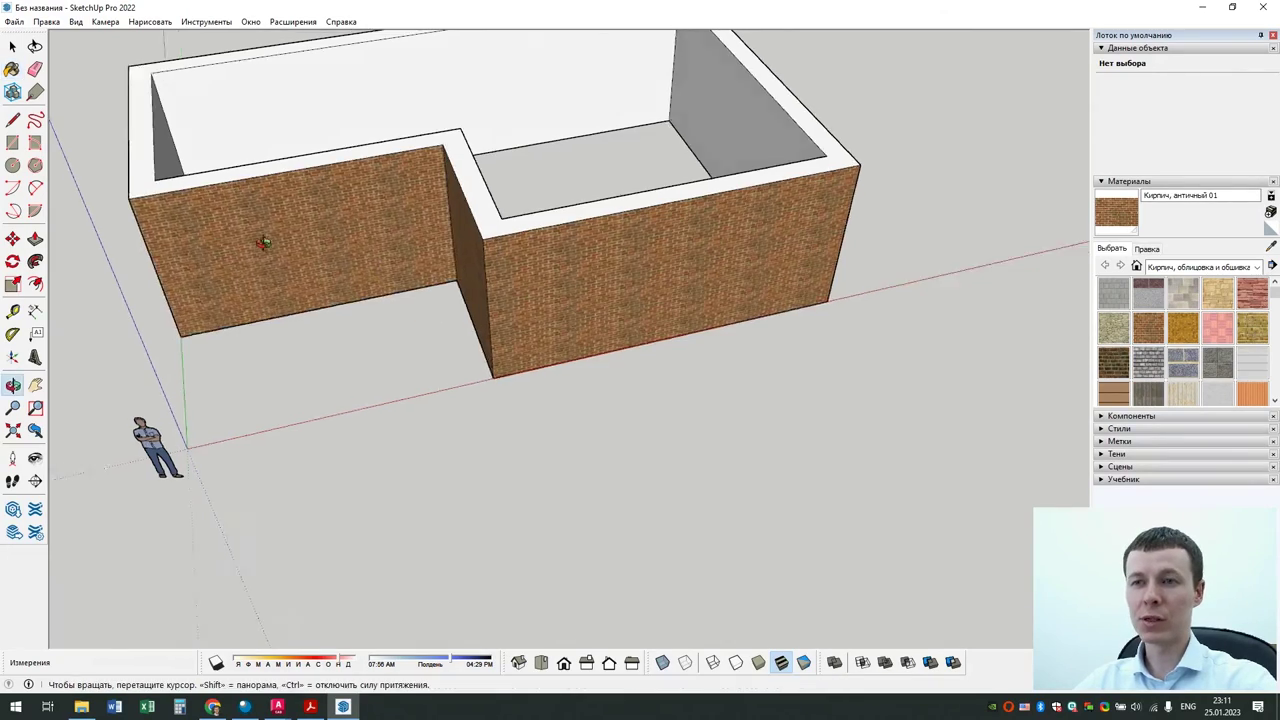
middle_drag(268, 312, 354, 240)
scroll(362, 244, up, 3)
scroll(362, 244, down, 3)
scroll(440, 262, down, 3)
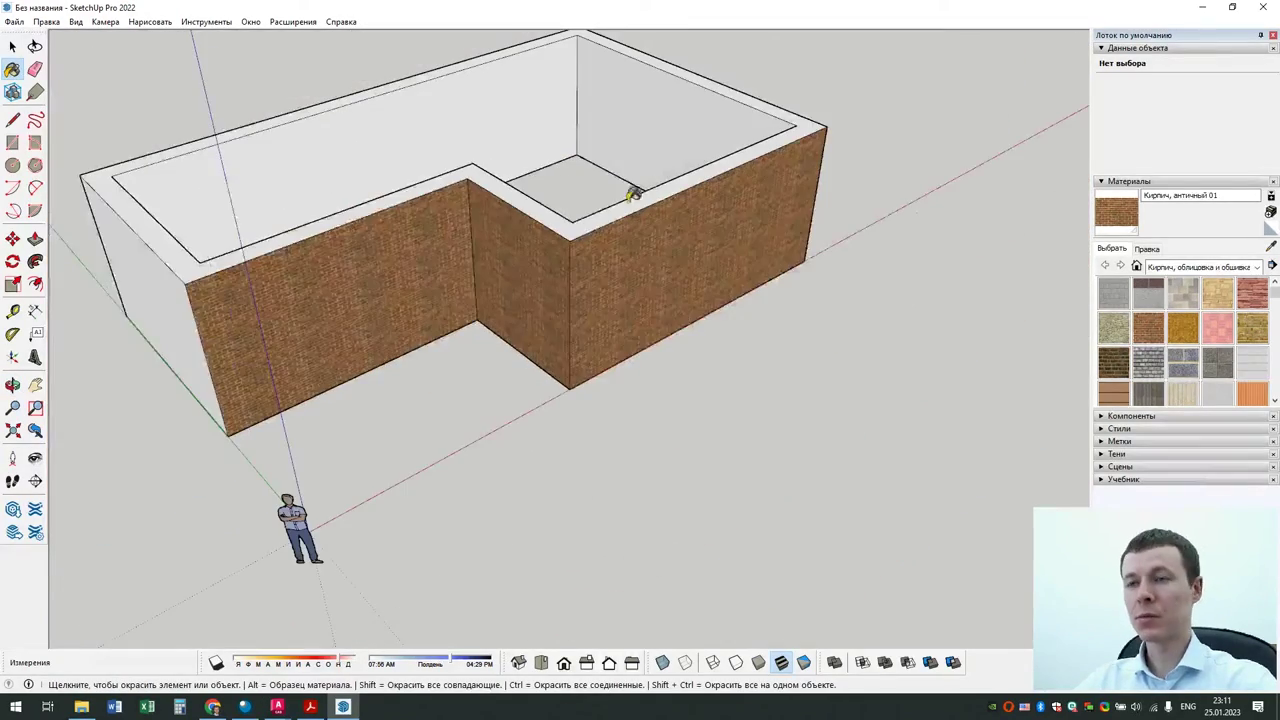
Step: Draw a 1360 × 2618 mm door rectangle on the left wall and push it 520 mm through
click(13, 145)
click(346, 382)
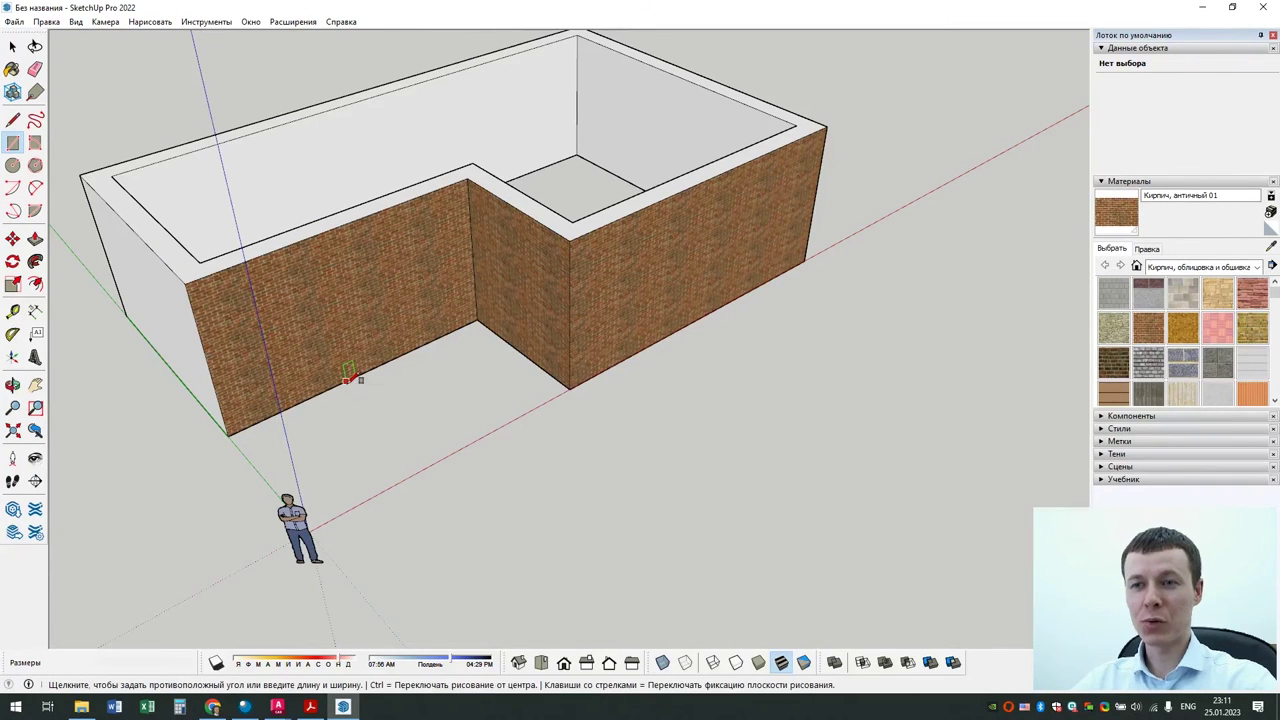
click(384, 263)
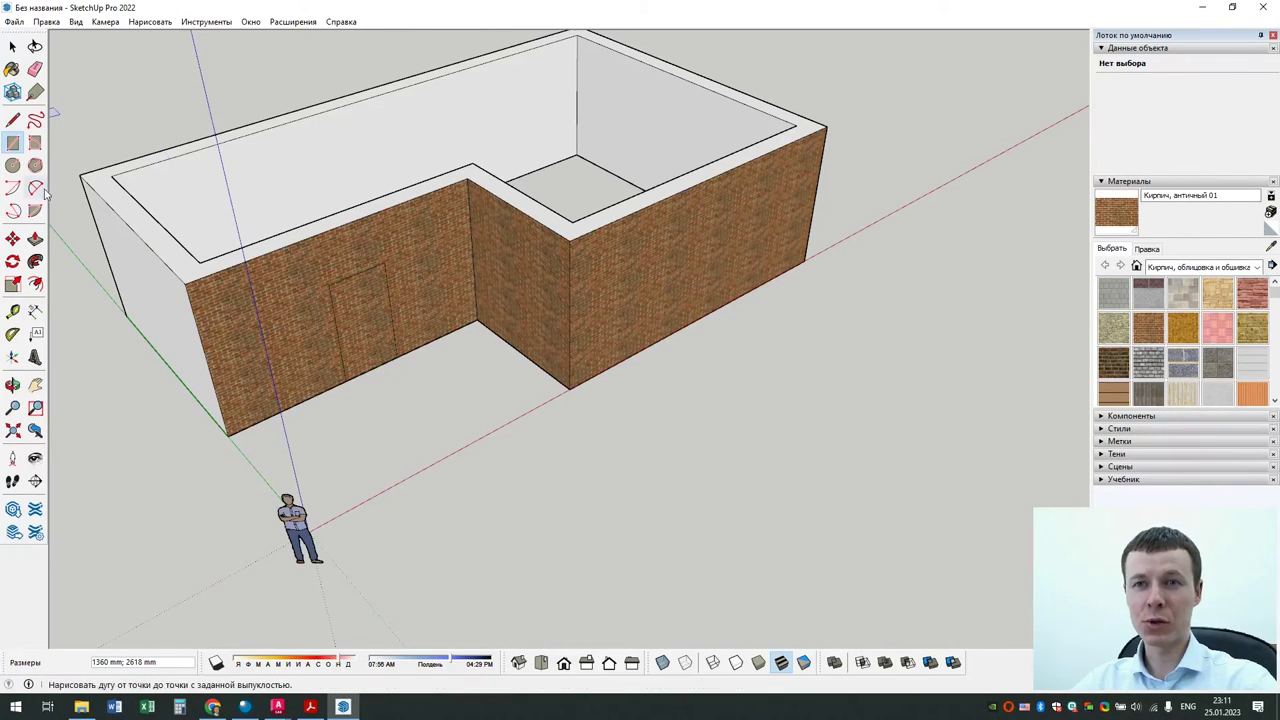
click(35, 238)
click(375, 290)
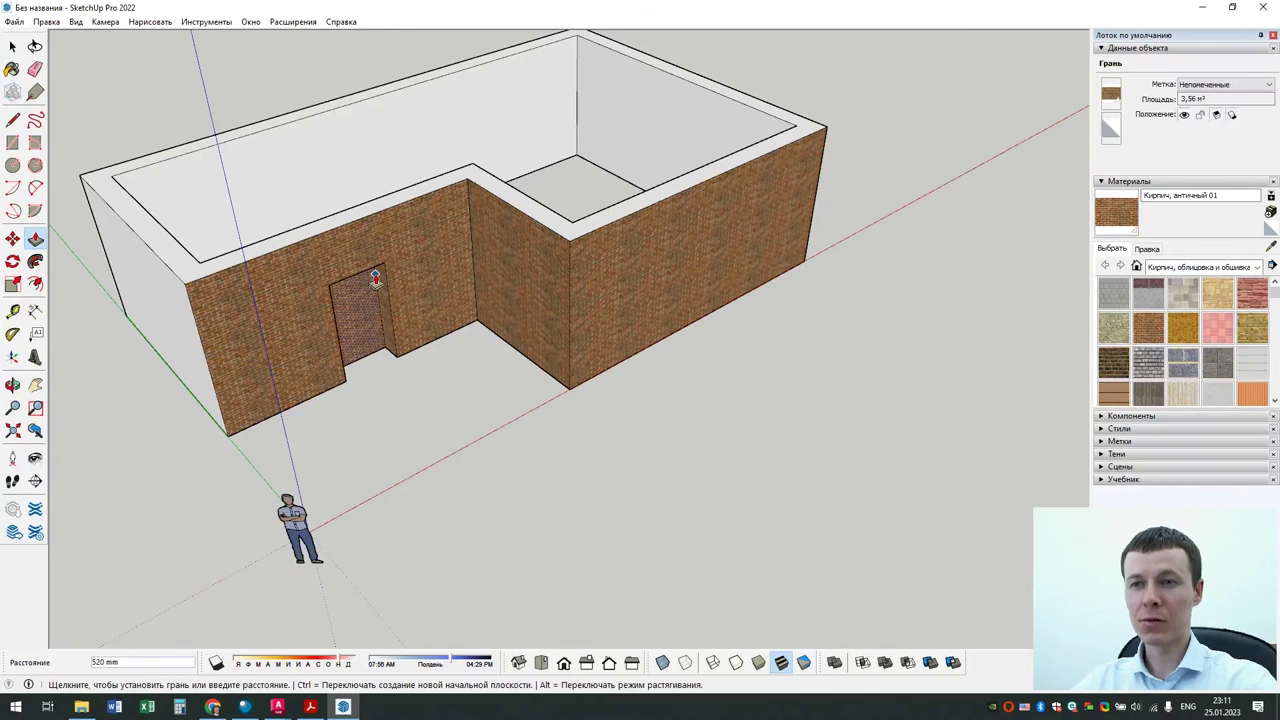
click(355, 374)
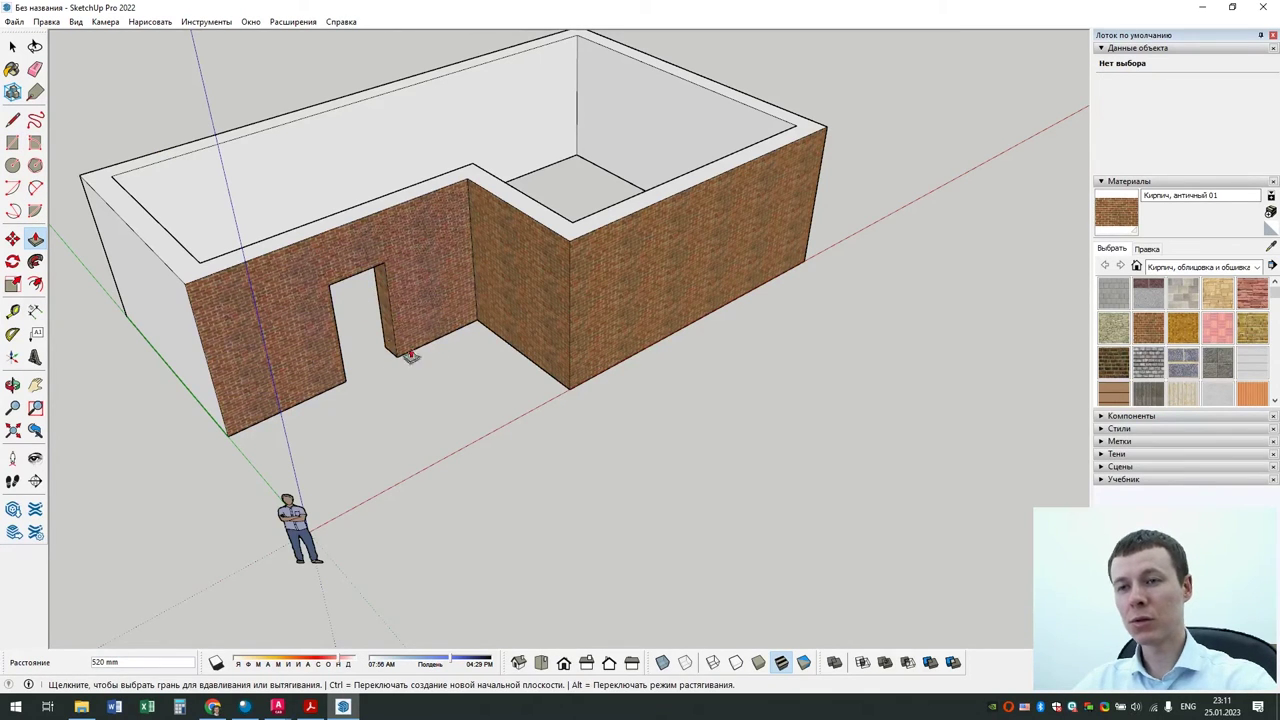
middle_drag(410, 355, 455, 315)
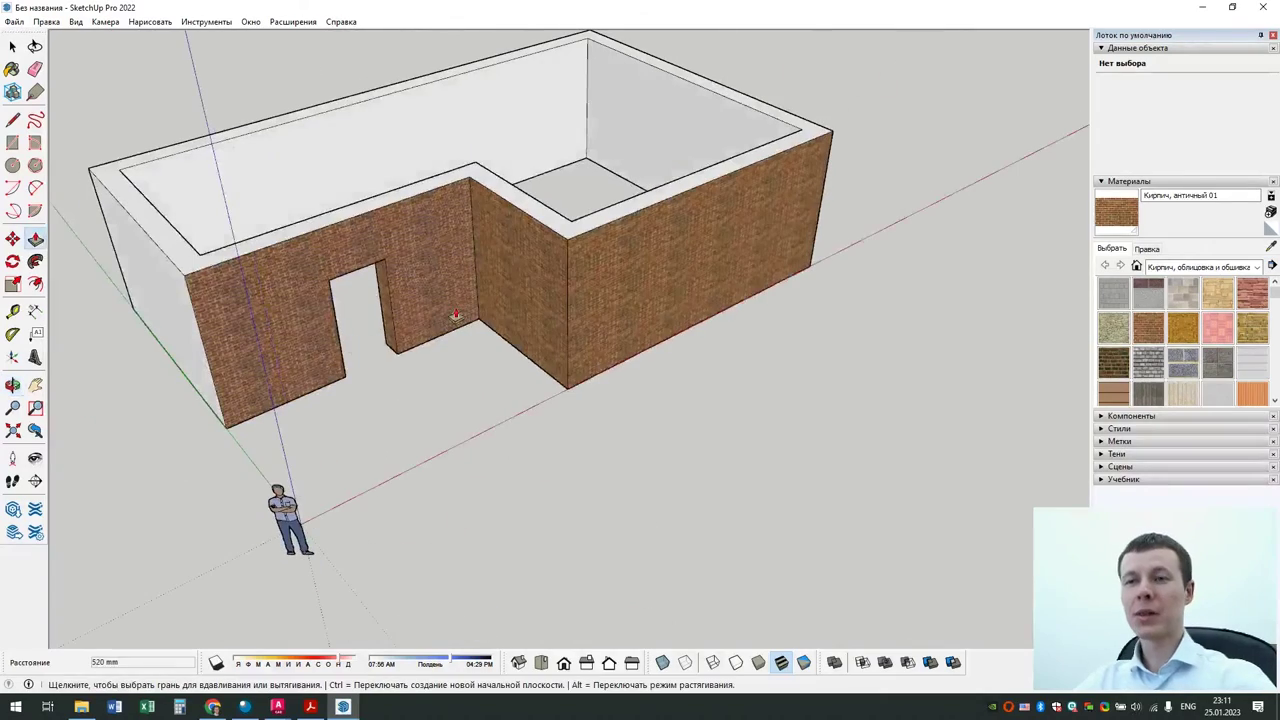
Step: Close SketchUp without saving, show 7_Импорт in AutoCAD, then return to the Обзорное AutoCAD folder
click(1274, 8)
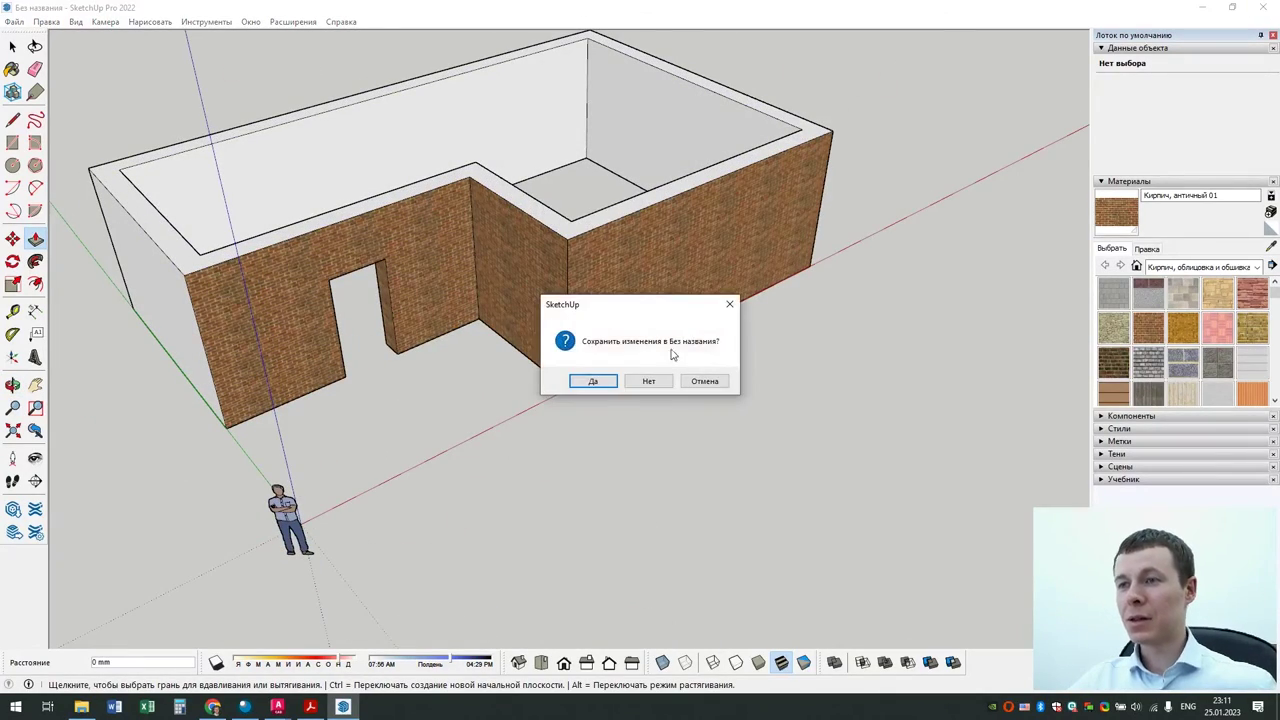
click(649, 382)
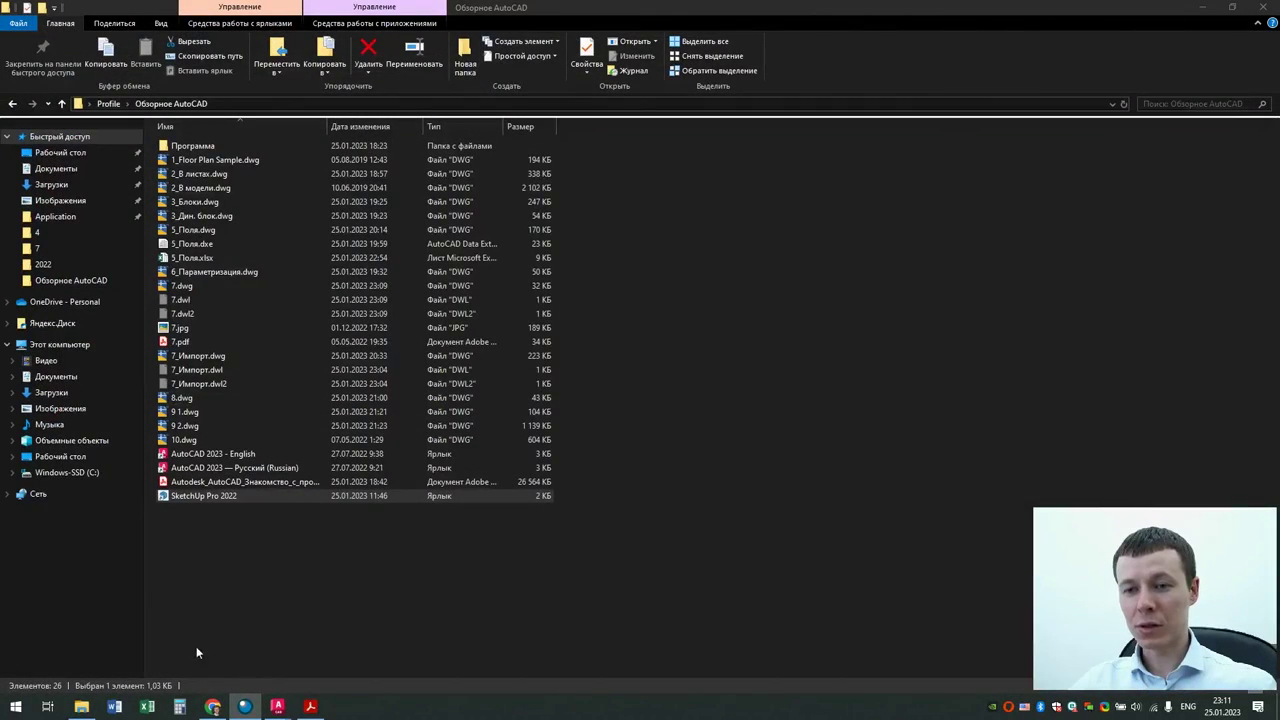
mouse_move(278, 707)
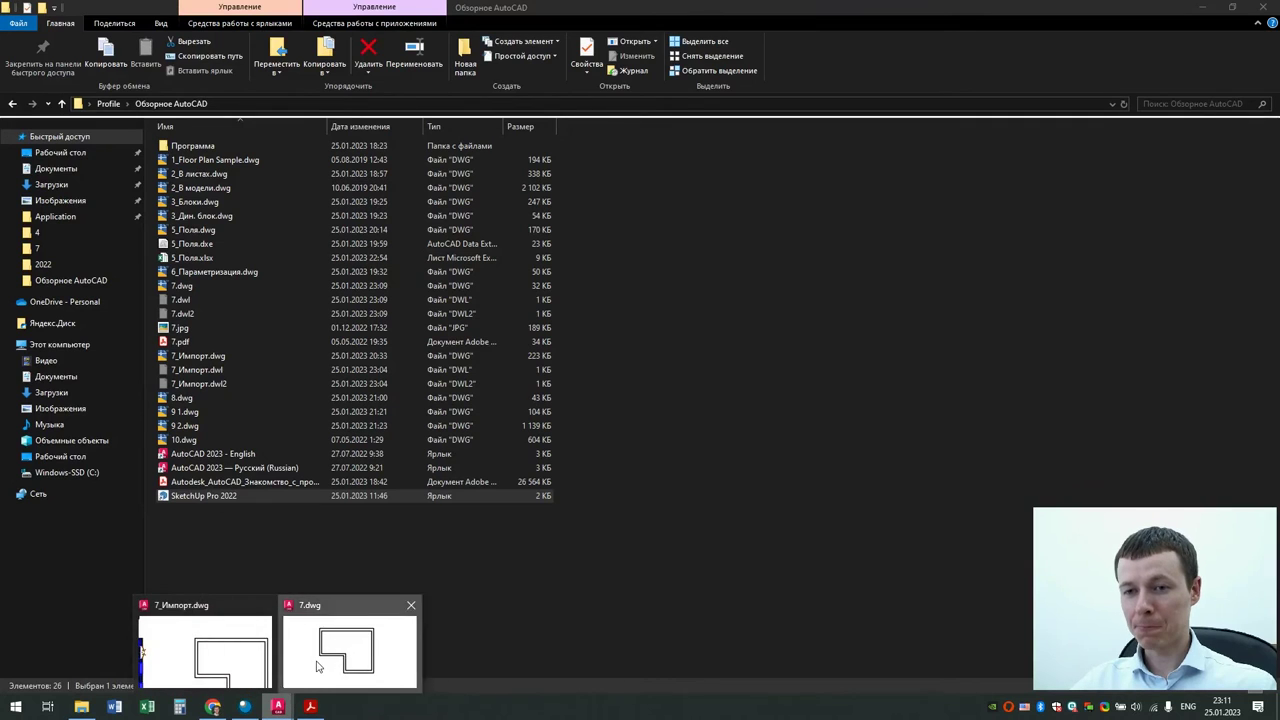
click(350, 645)
key(ctrl+Tab)
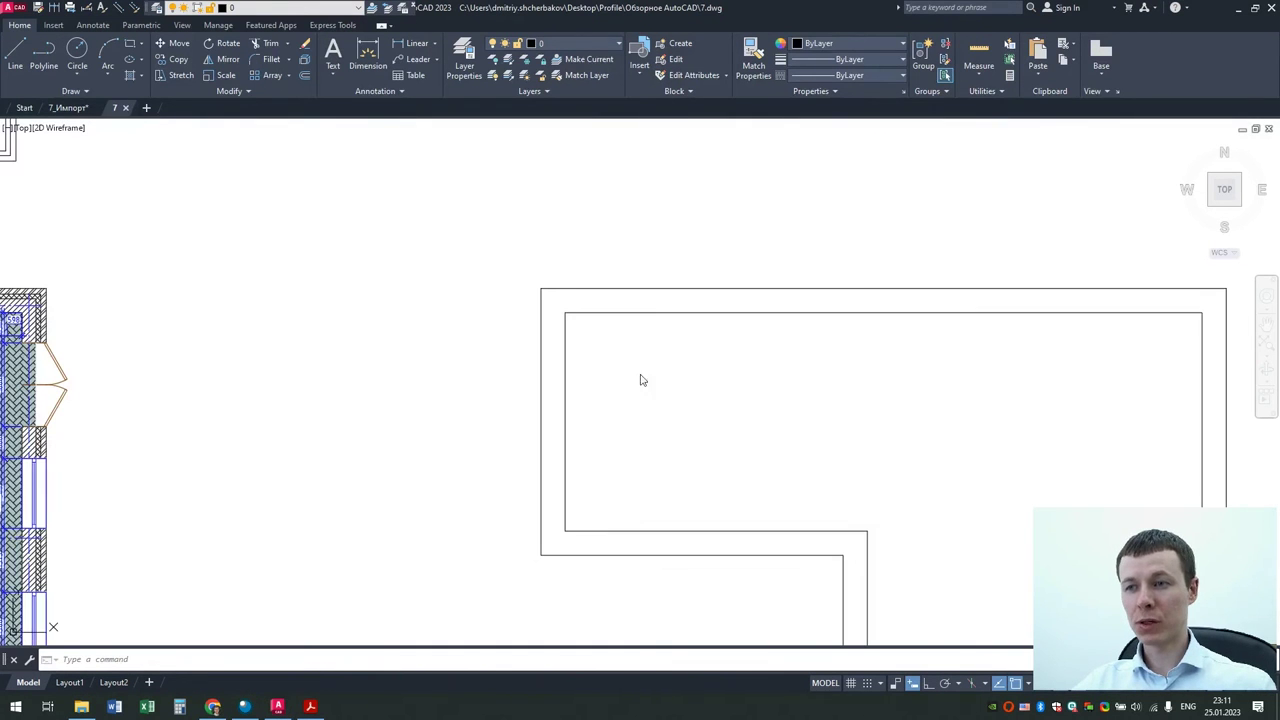
scroll(397, 318, down, 4)
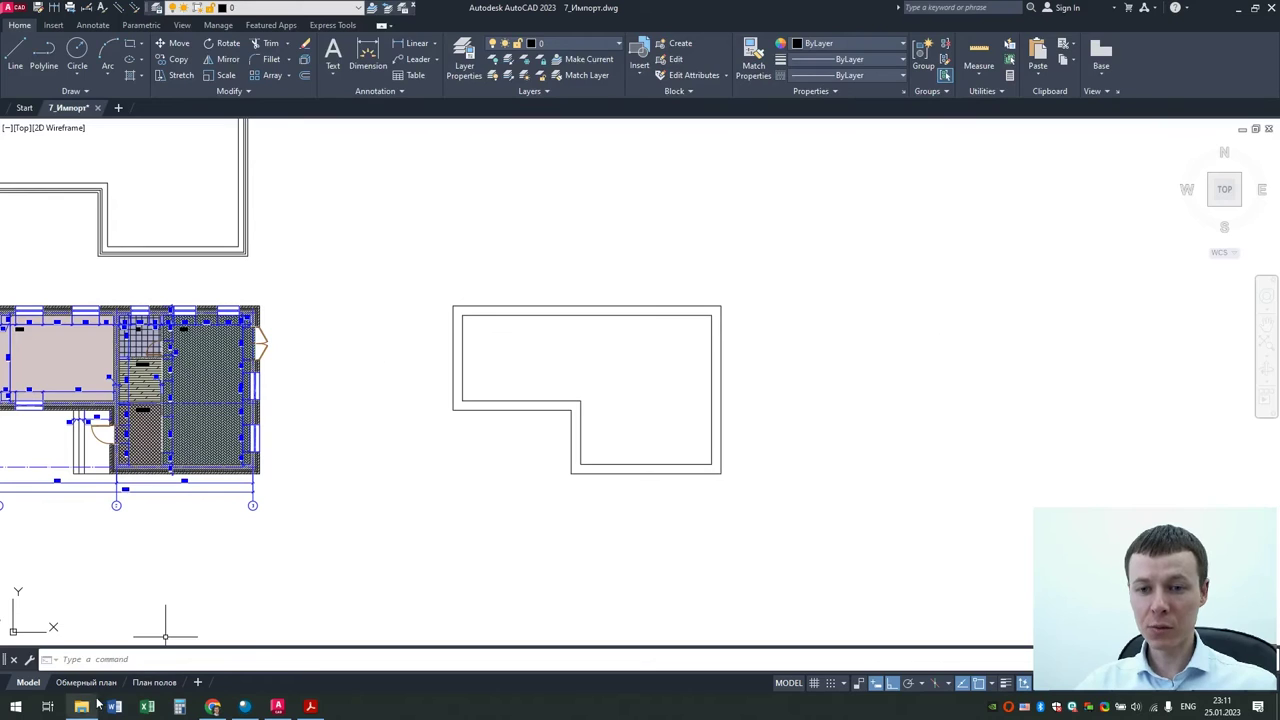
click(81, 706)
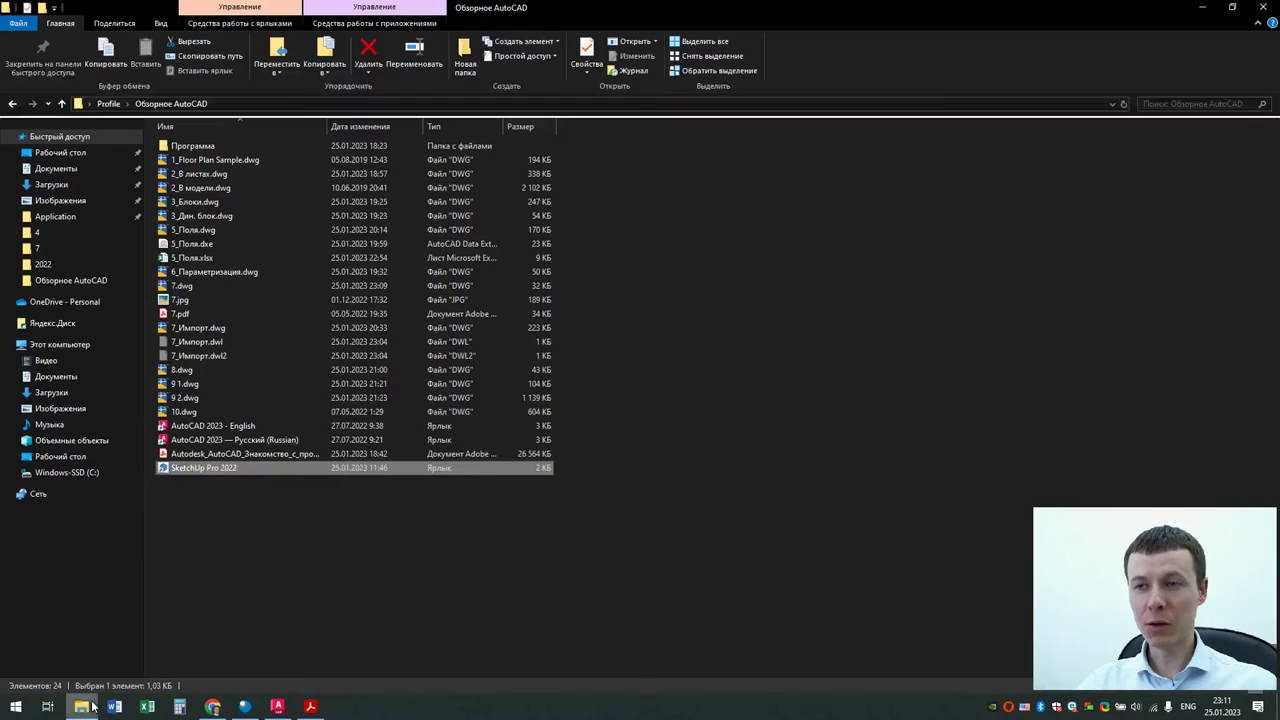
Step: Shrink and move the folder window so 7.pdf can be dragged into AutoCAD
click(176, 314)
drag(176, 316, 209, 316)
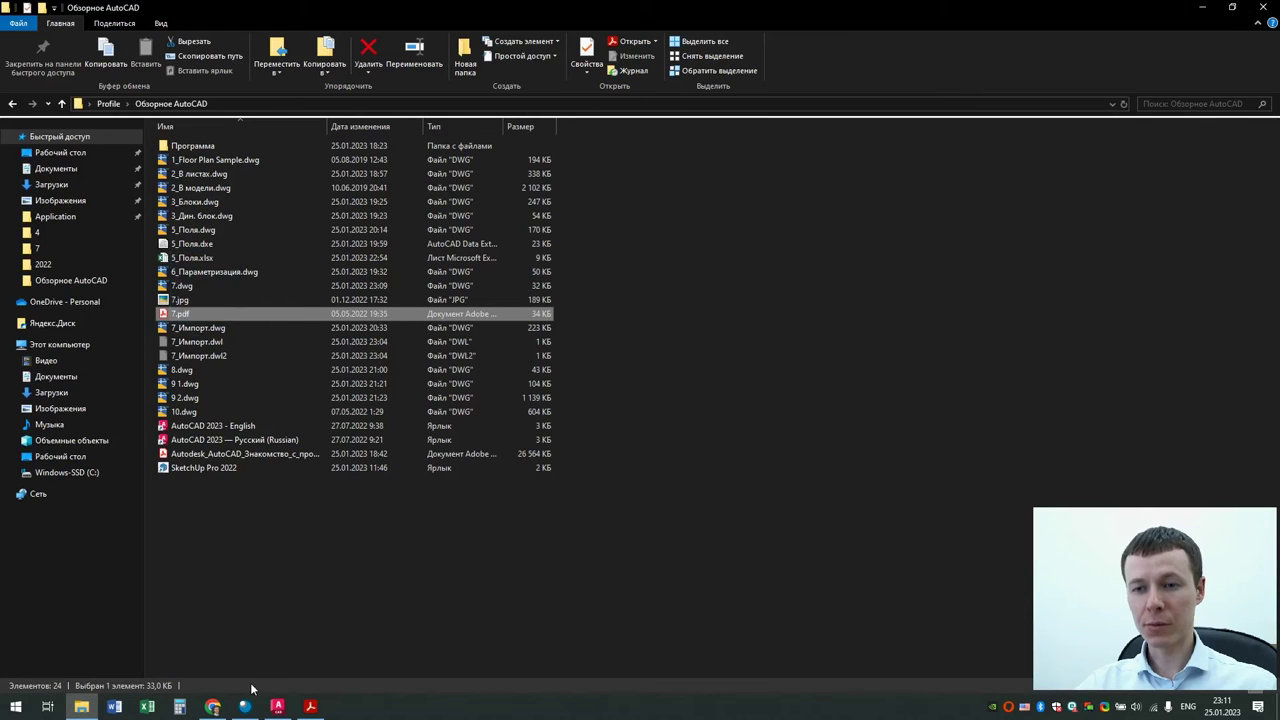
click(278, 706)
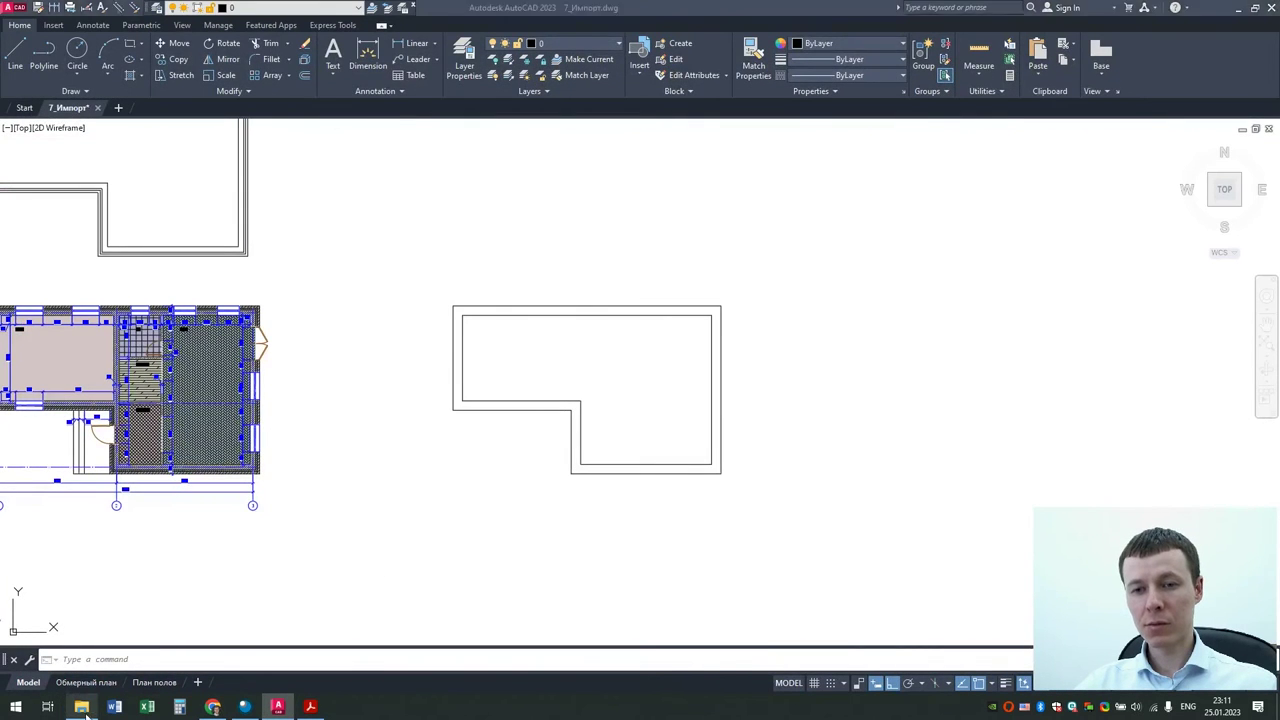
key(alt+Tab)
click(1231, 7)
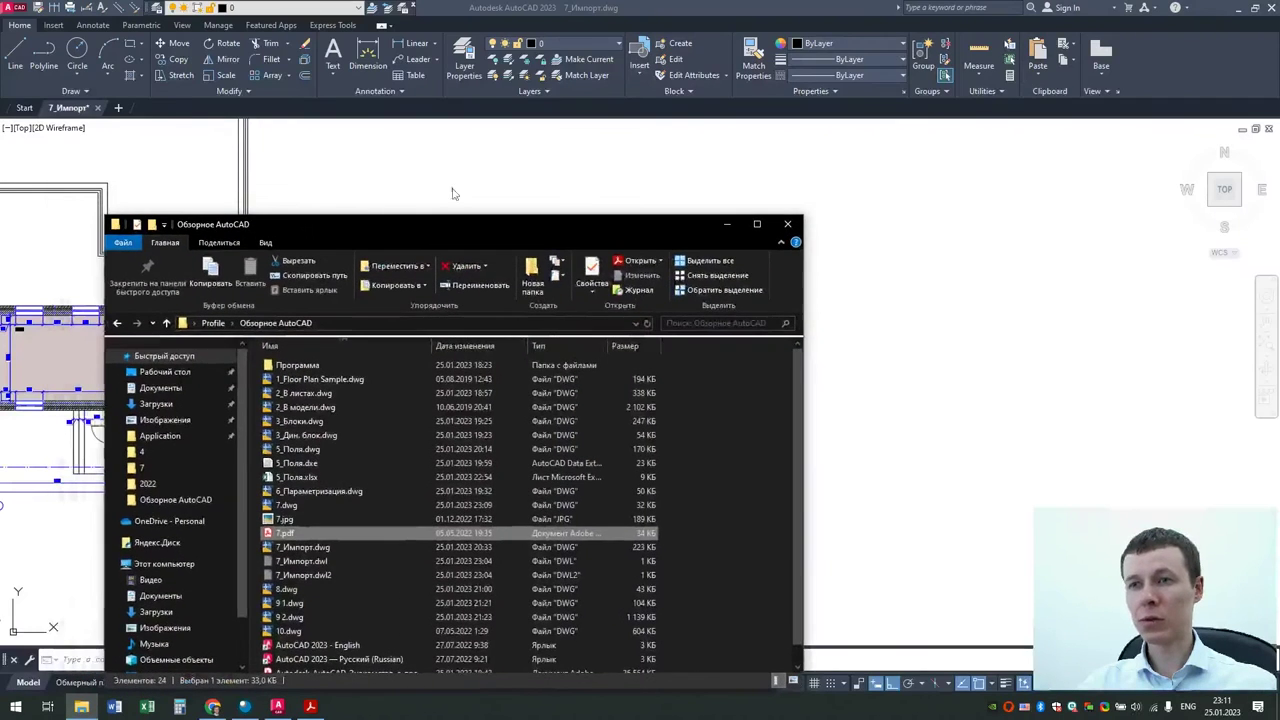
drag(448, 224, 959, 96)
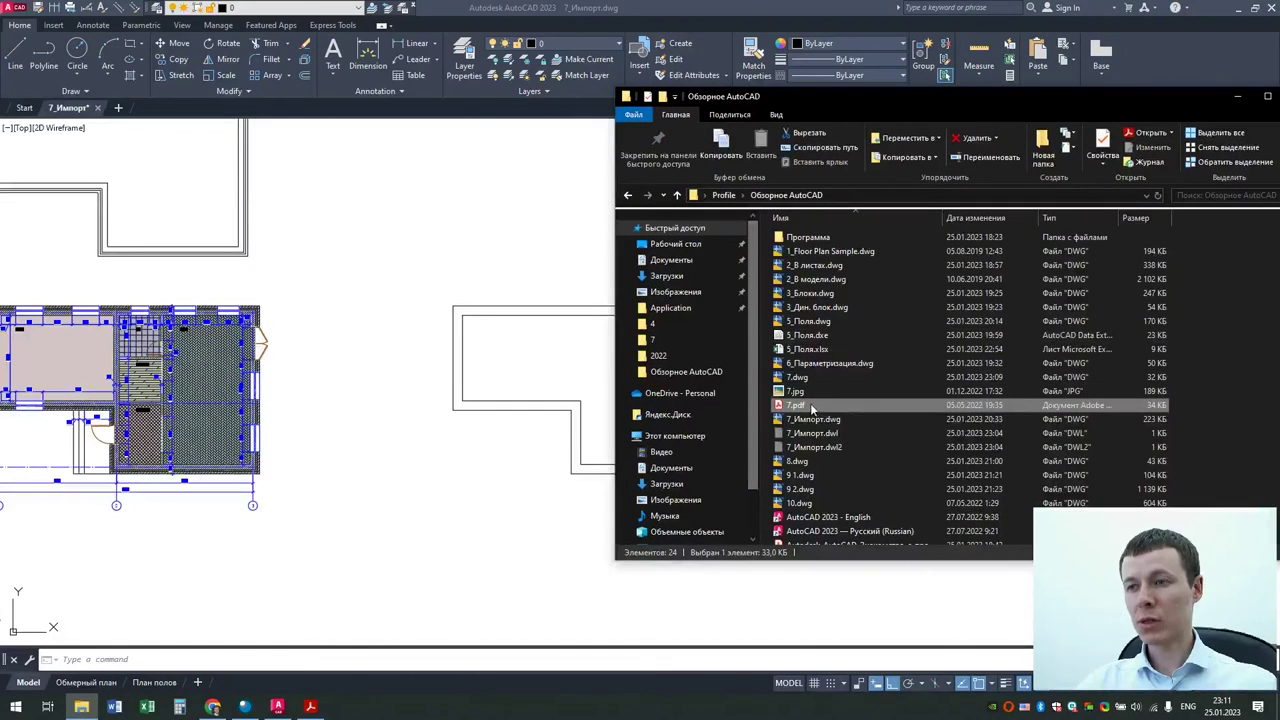
Step: Drop 7.pdf above the plan as an underlay at scale 1 and default rotation
drag(812, 408, 415, 222)
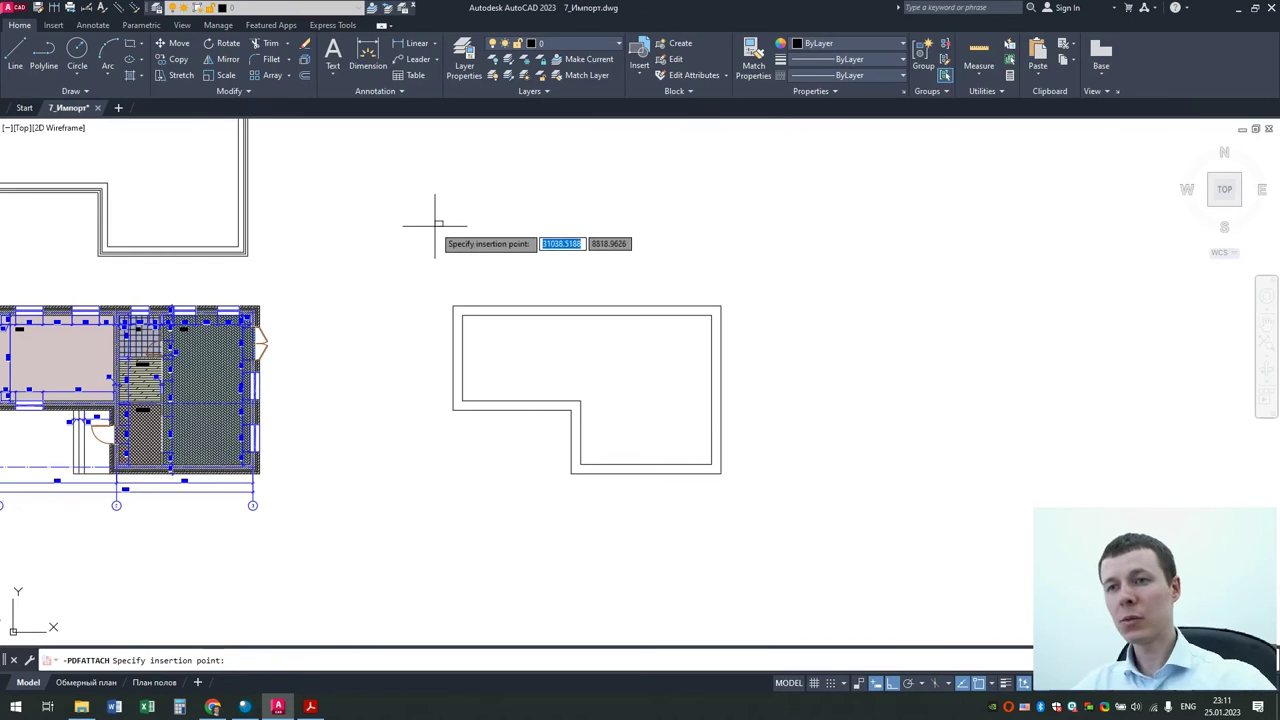
click(440, 222)
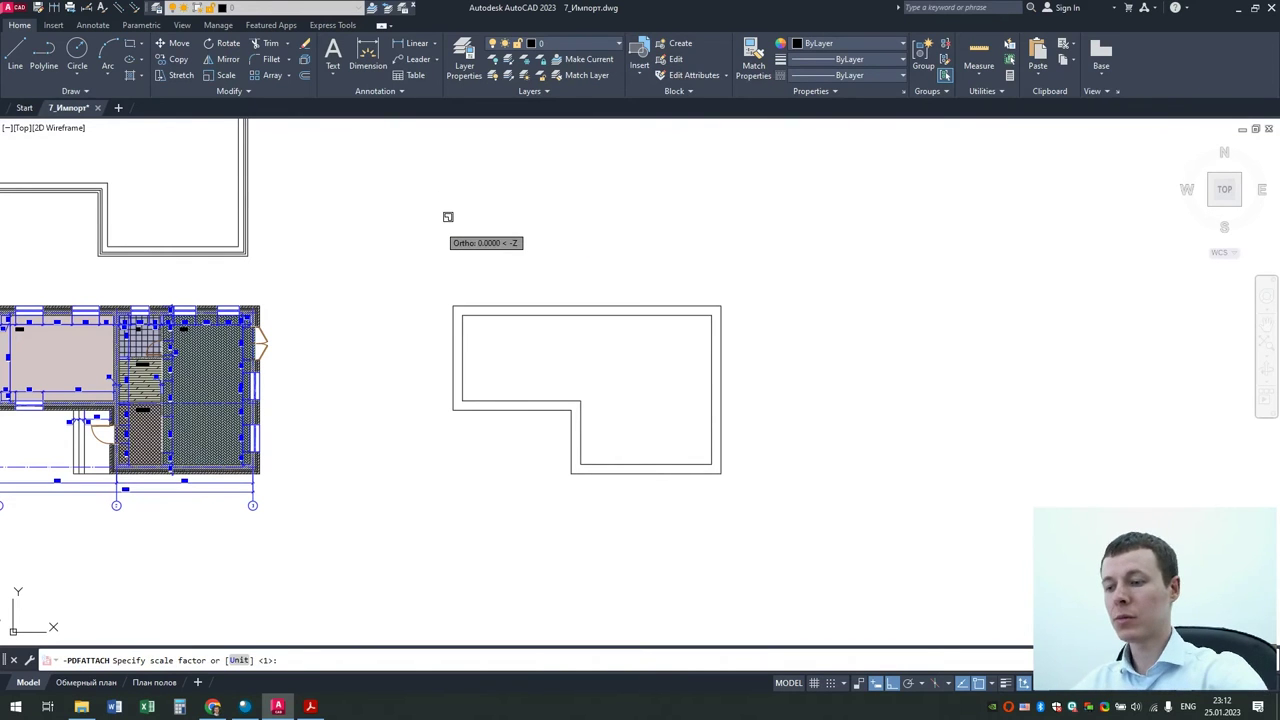
key(Return)
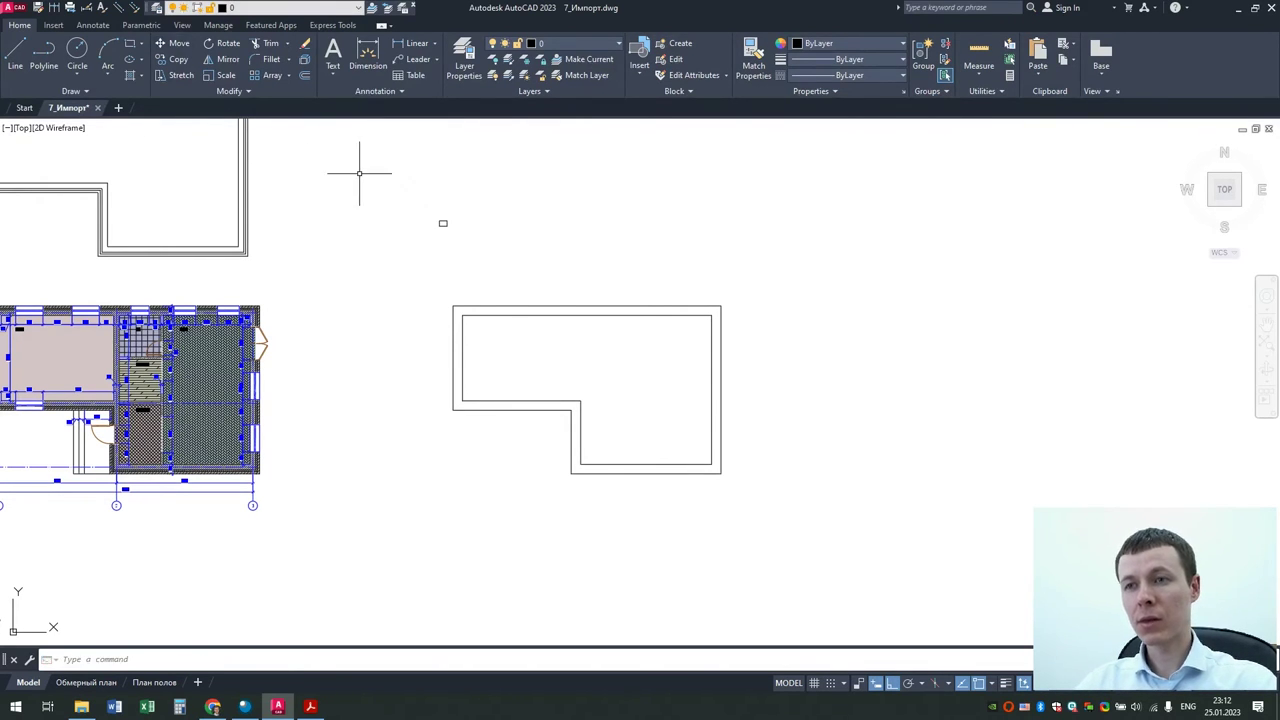
key(Return)
scroll(437, 219, up, 5)
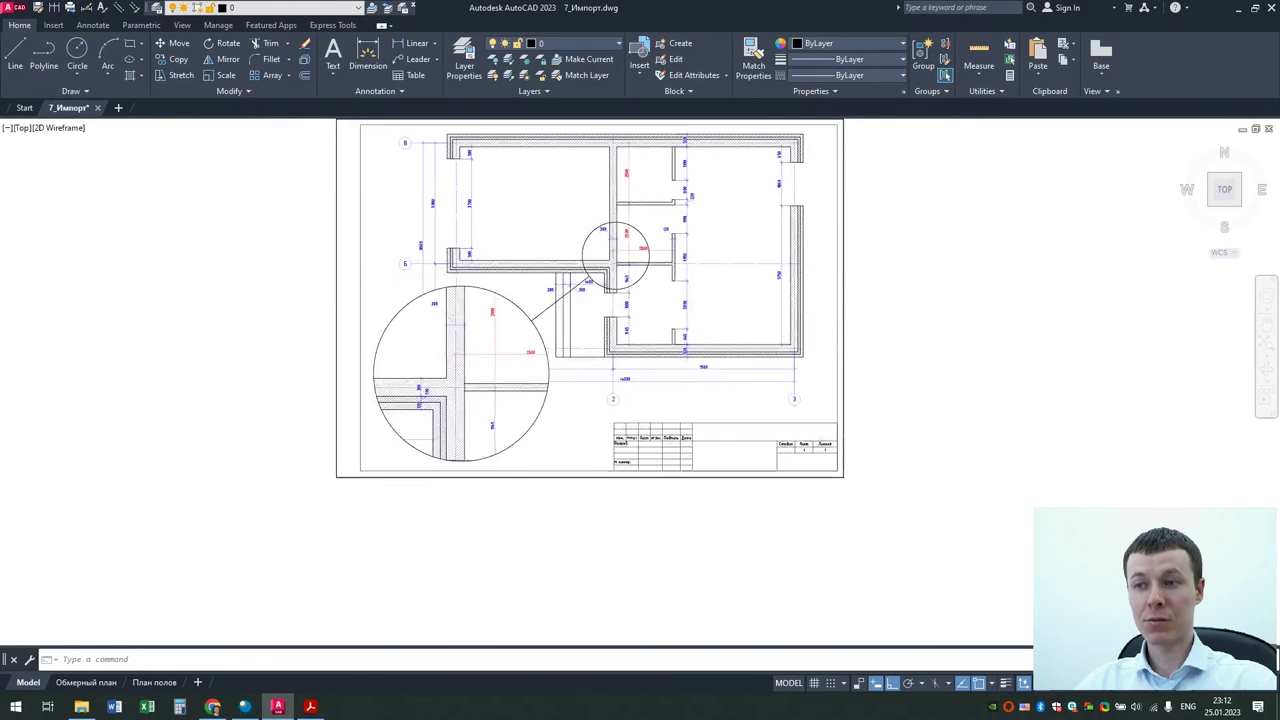
scroll(800, 272, up, 3)
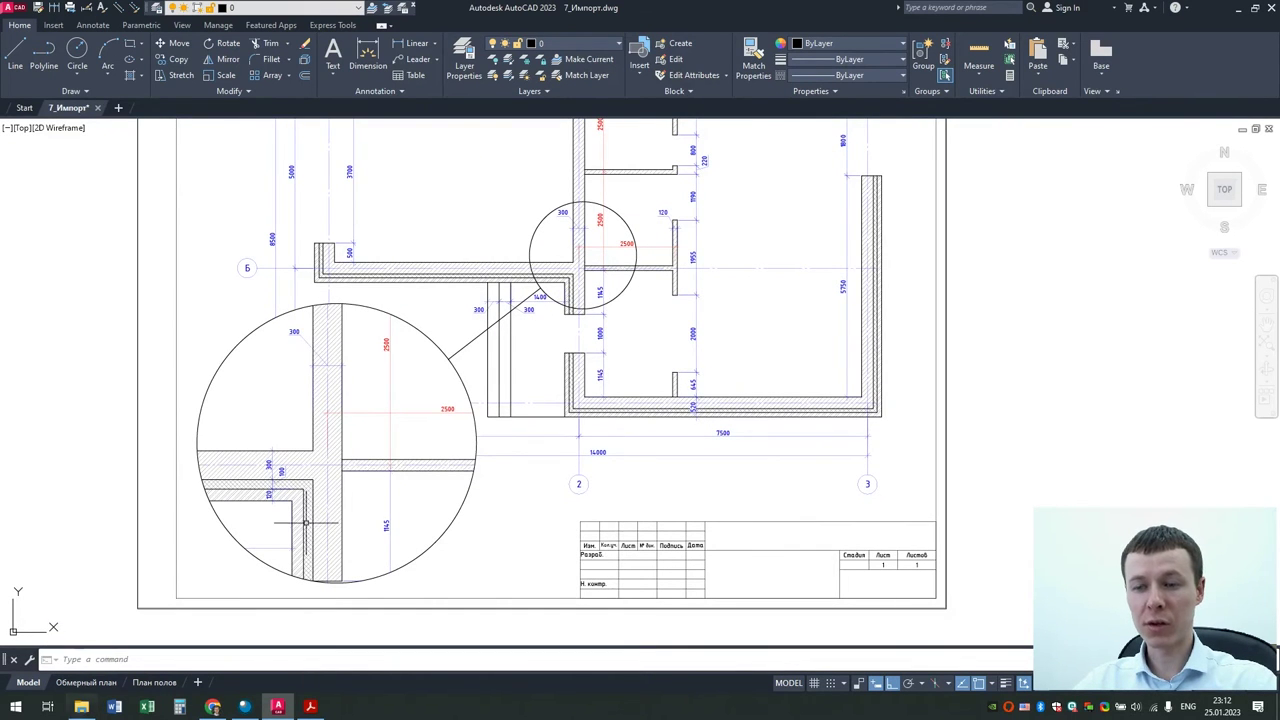
scroll(905, 540, up, 2)
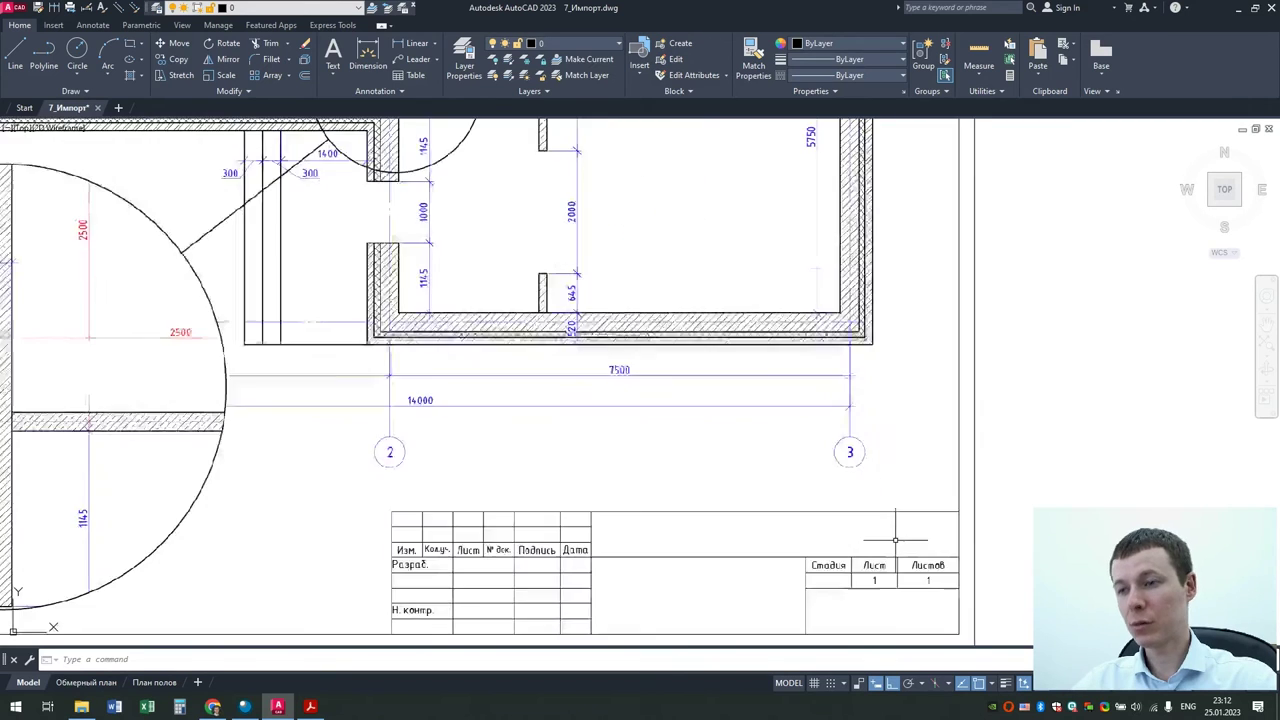
scroll(900, 531, up, 2)
middle_drag(391, 331, 589, 171)
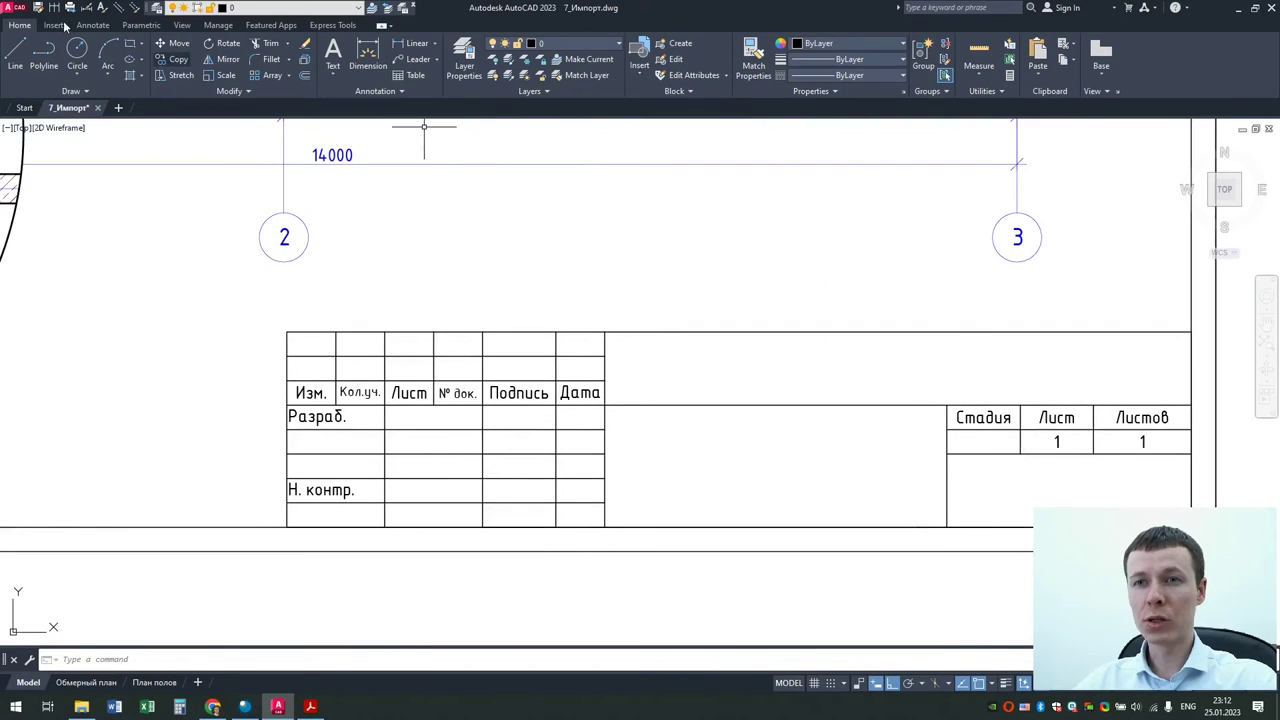
click(15, 55)
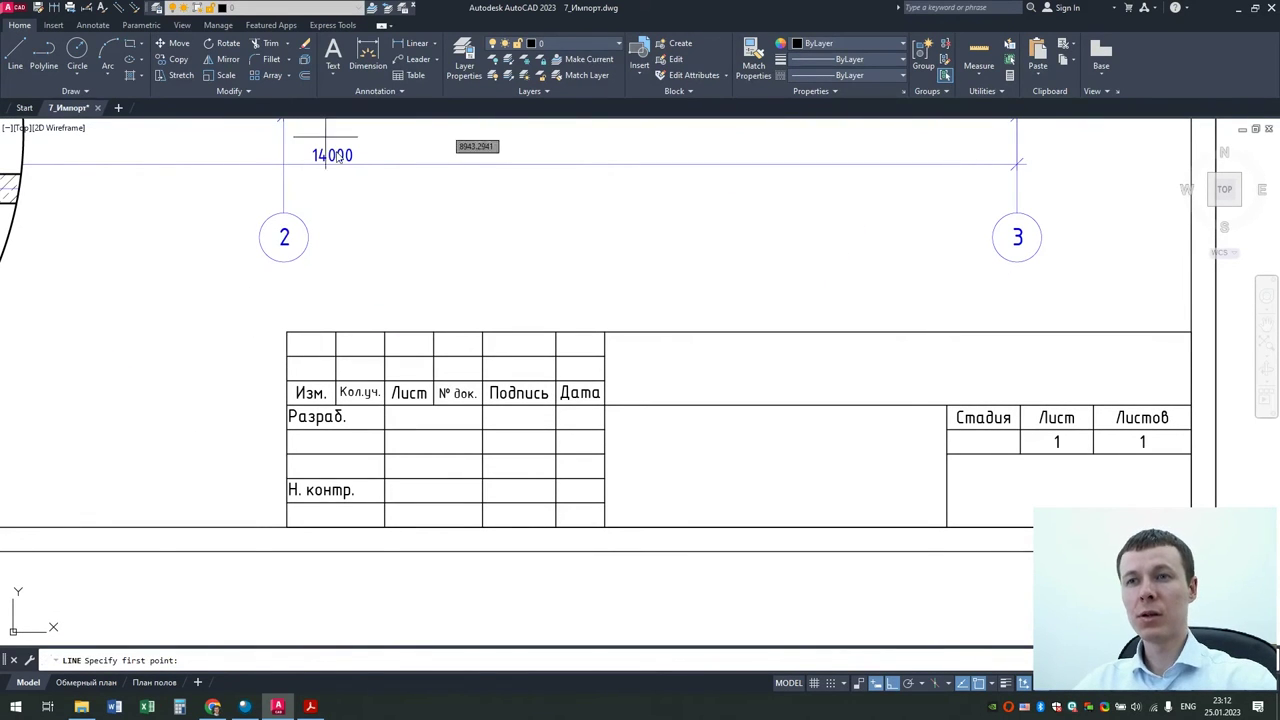
key(Escape)
click(462, 556)
click(415, 483)
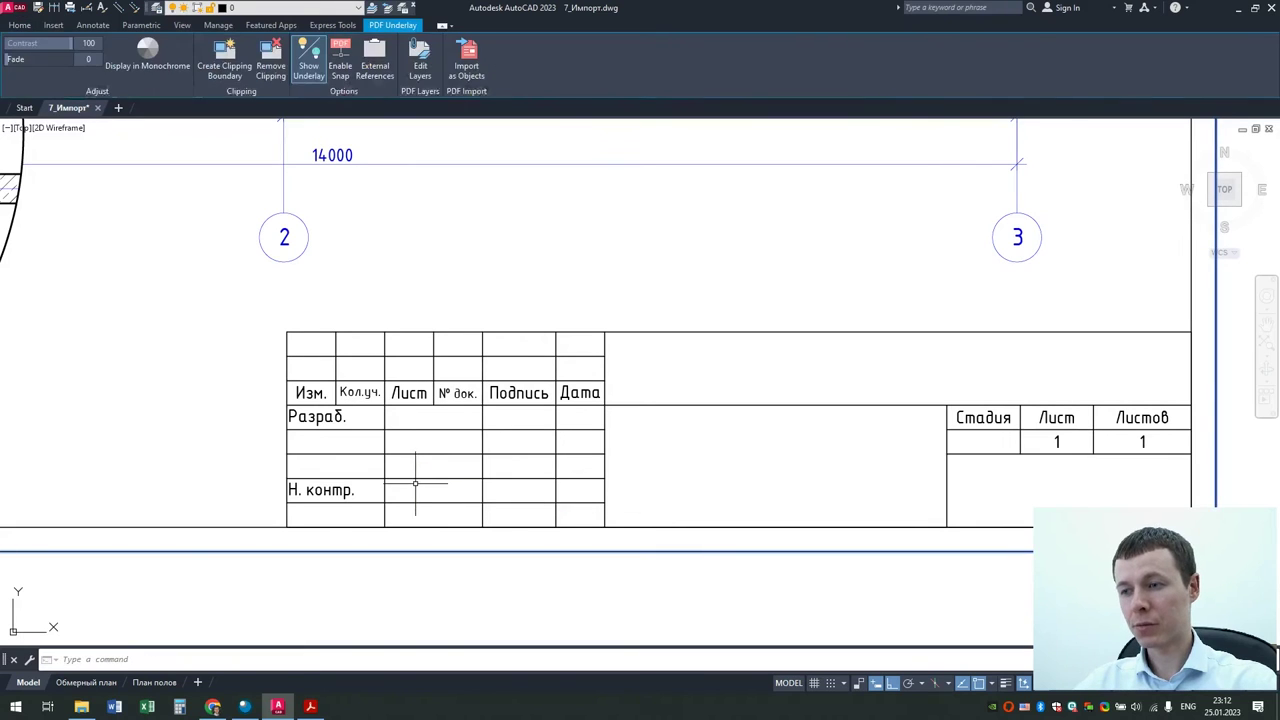
key(Escape)
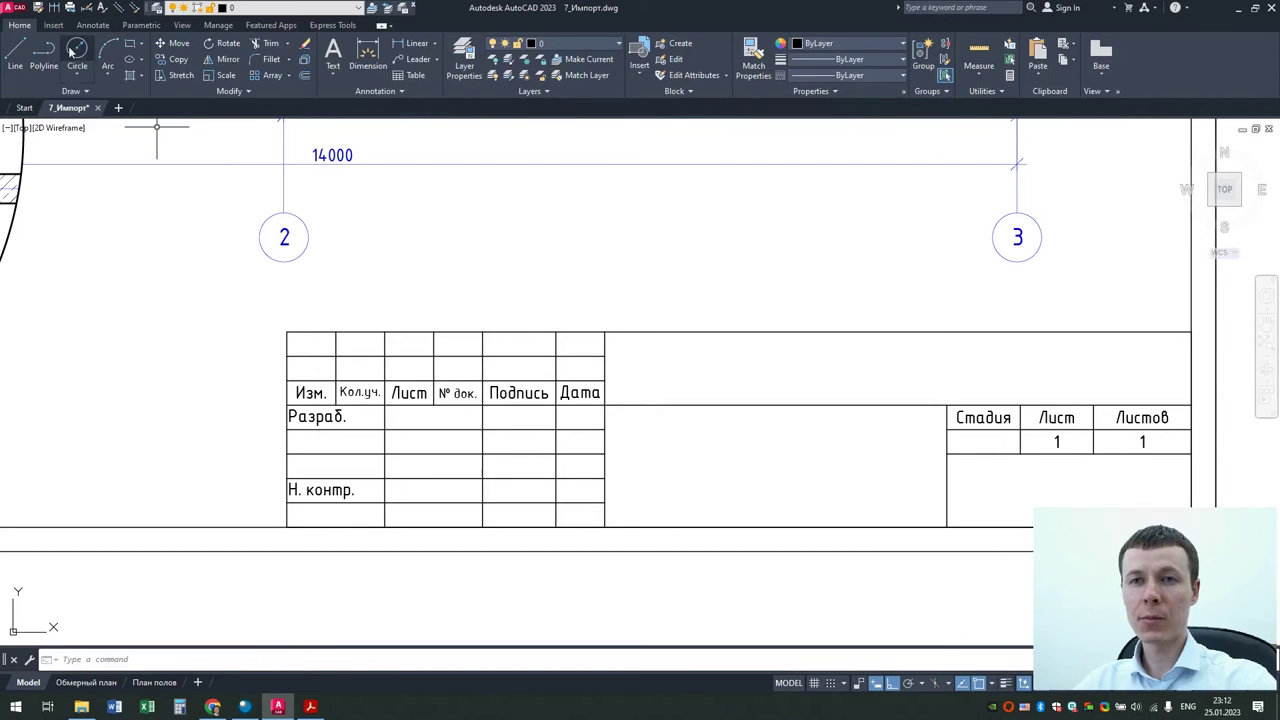
click(22, 50)
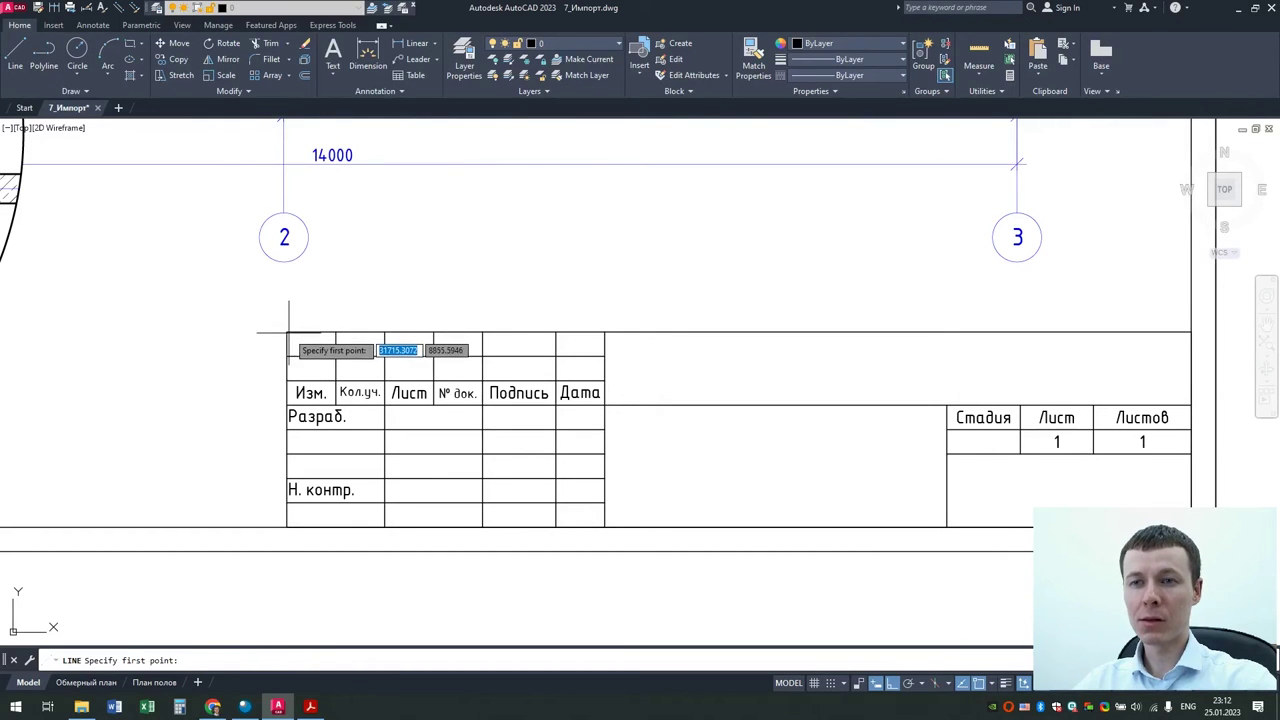
key(Escape)
click(421, 605)
click(371, 434)
scroll(371, 434, down, 3)
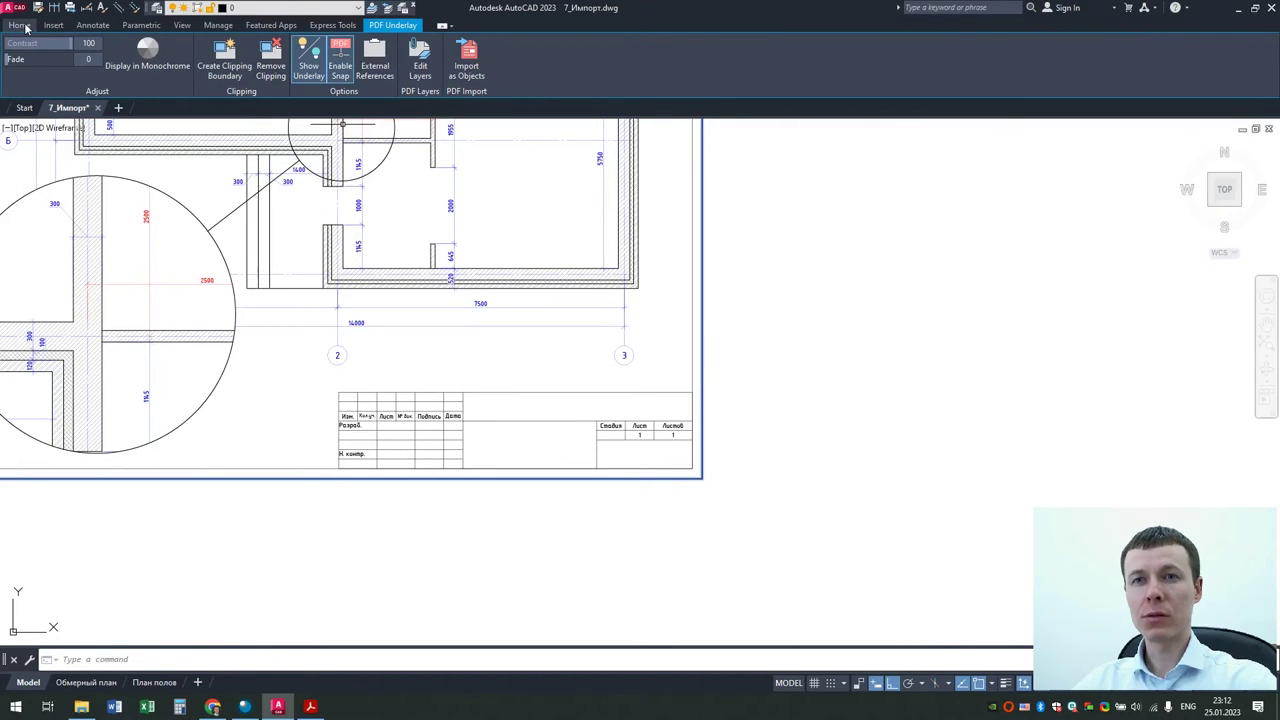
key(Escape)
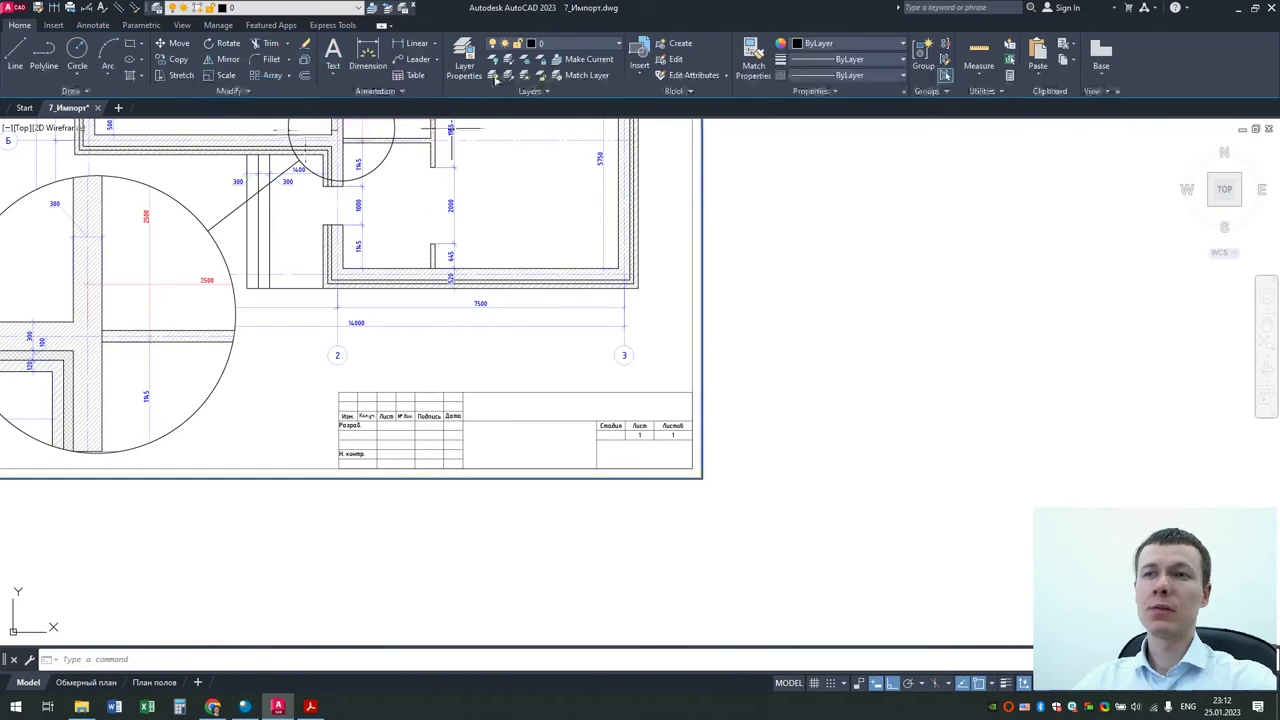
click(15, 50)
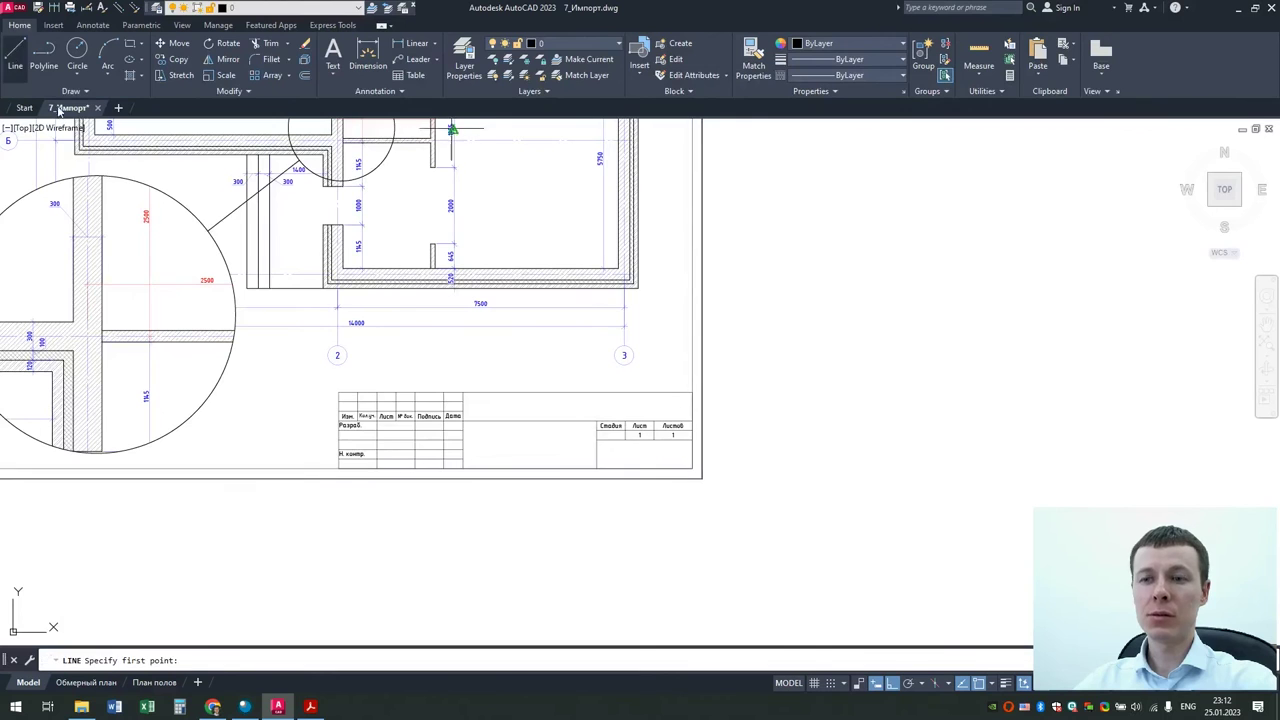
click(356, 392)
key(Escape)
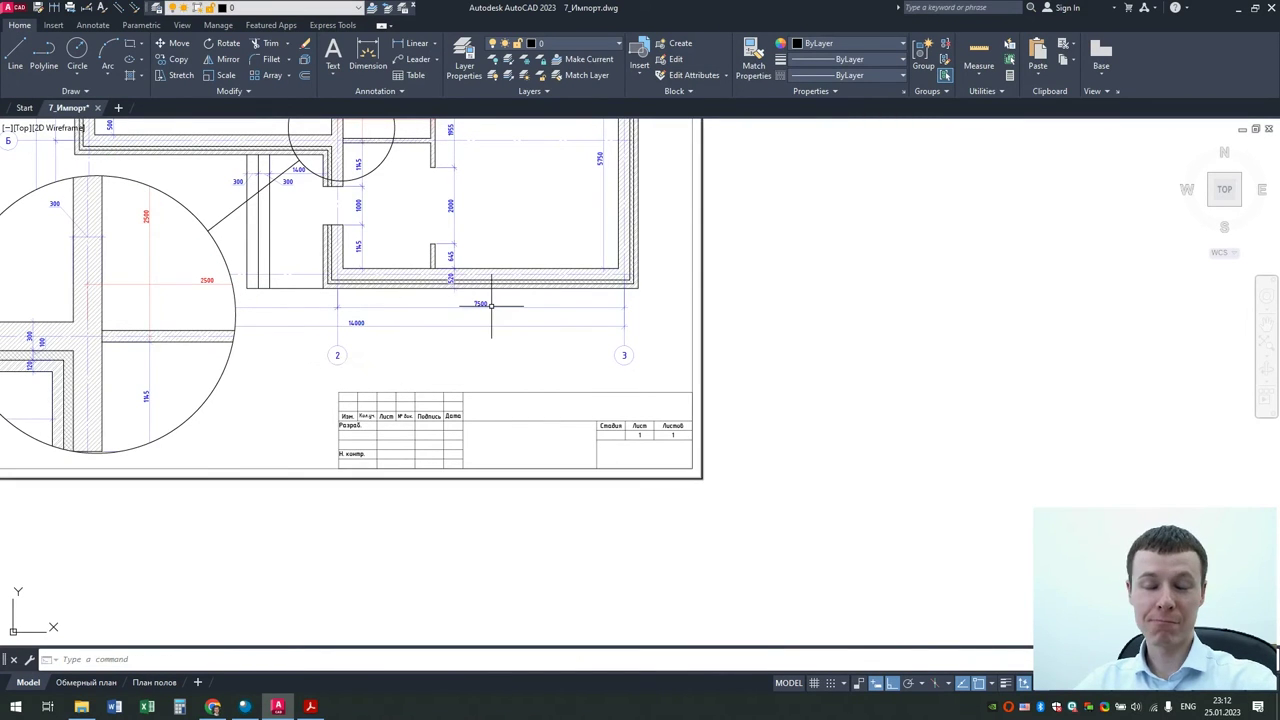
scroll(370, 277, down, 4)
middle_drag(322, 199, 388, 279)
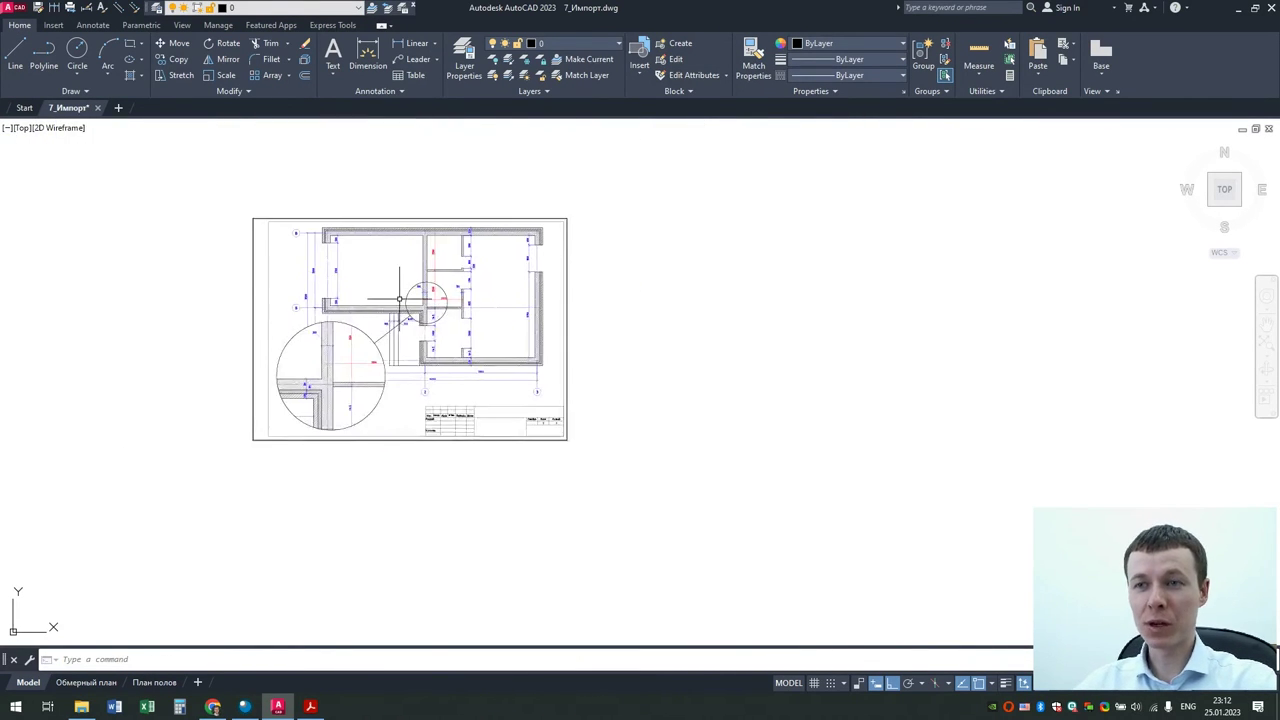
scroll(388, 279, up, 2)
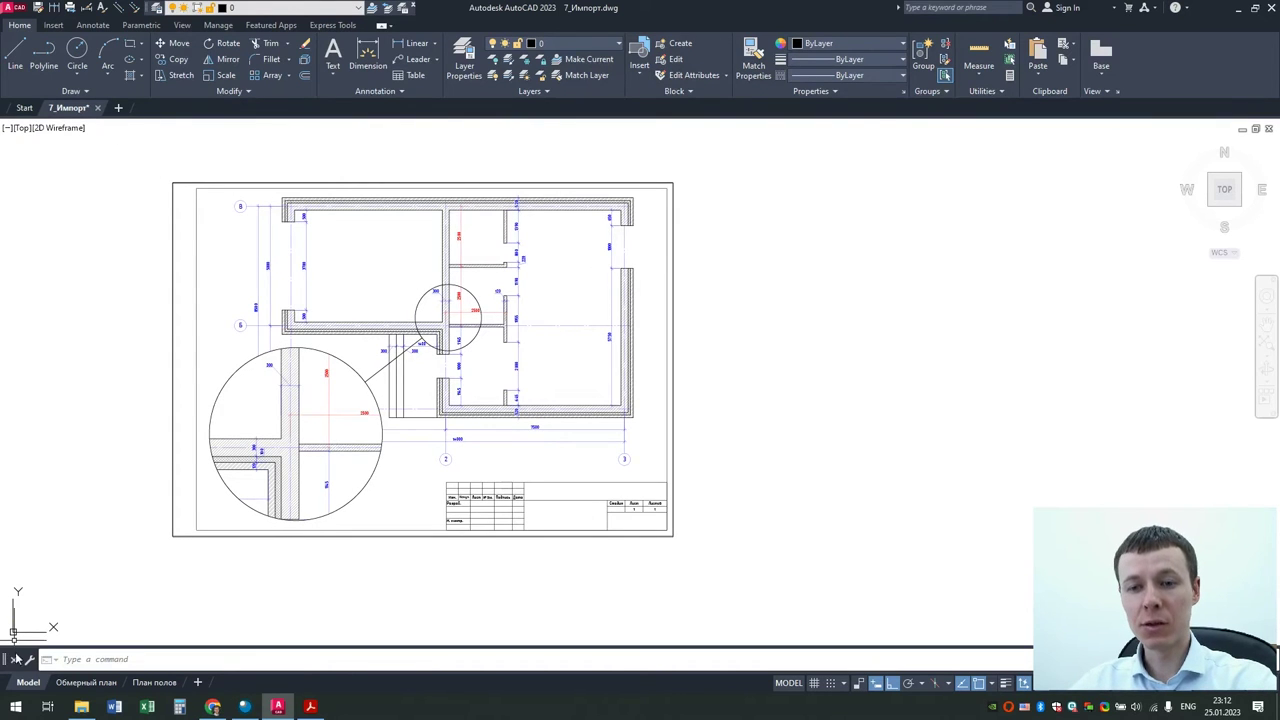
Step: Attach 7.jpg beside the PDF sheet at default scale and rotation, then close the drawing
click(81, 706)
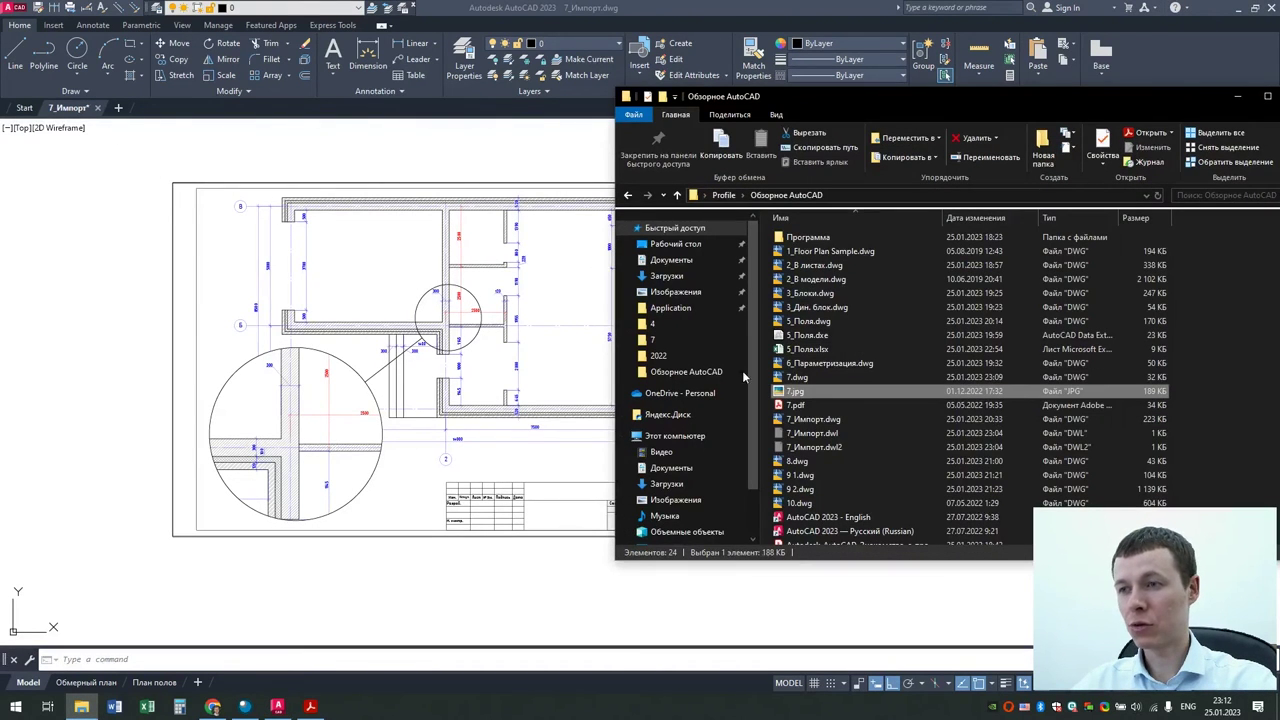
drag(795, 391, 845, 448)
drag(108, 295, 194, 309)
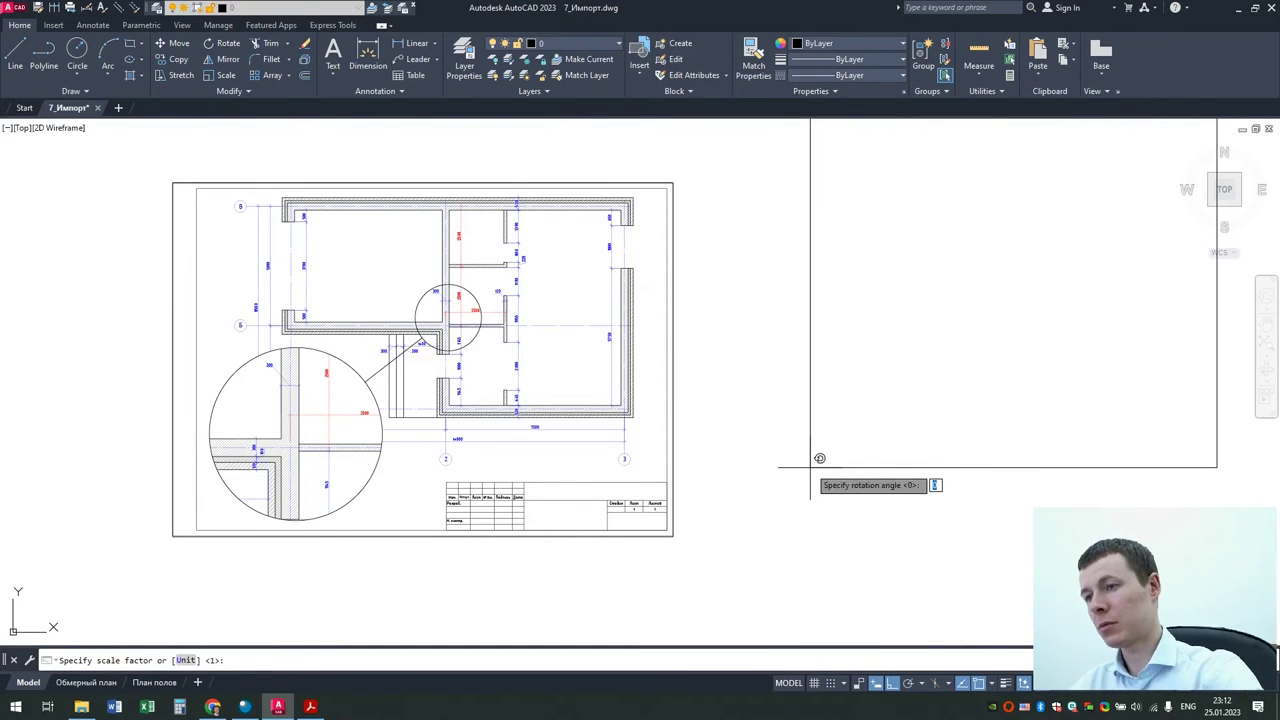
key(Return)
key(Return)
scroll(960, 270, down, 2)
middle_drag(959, 264, 648, 385)
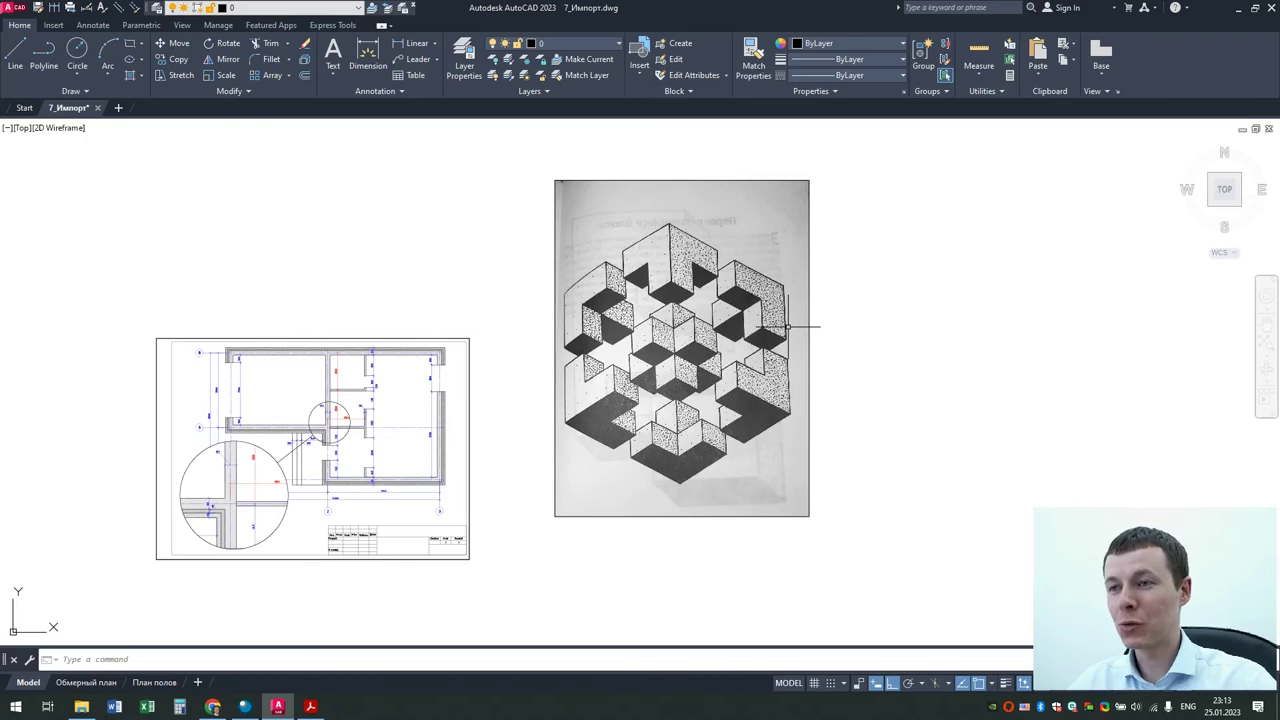
click(97, 107)
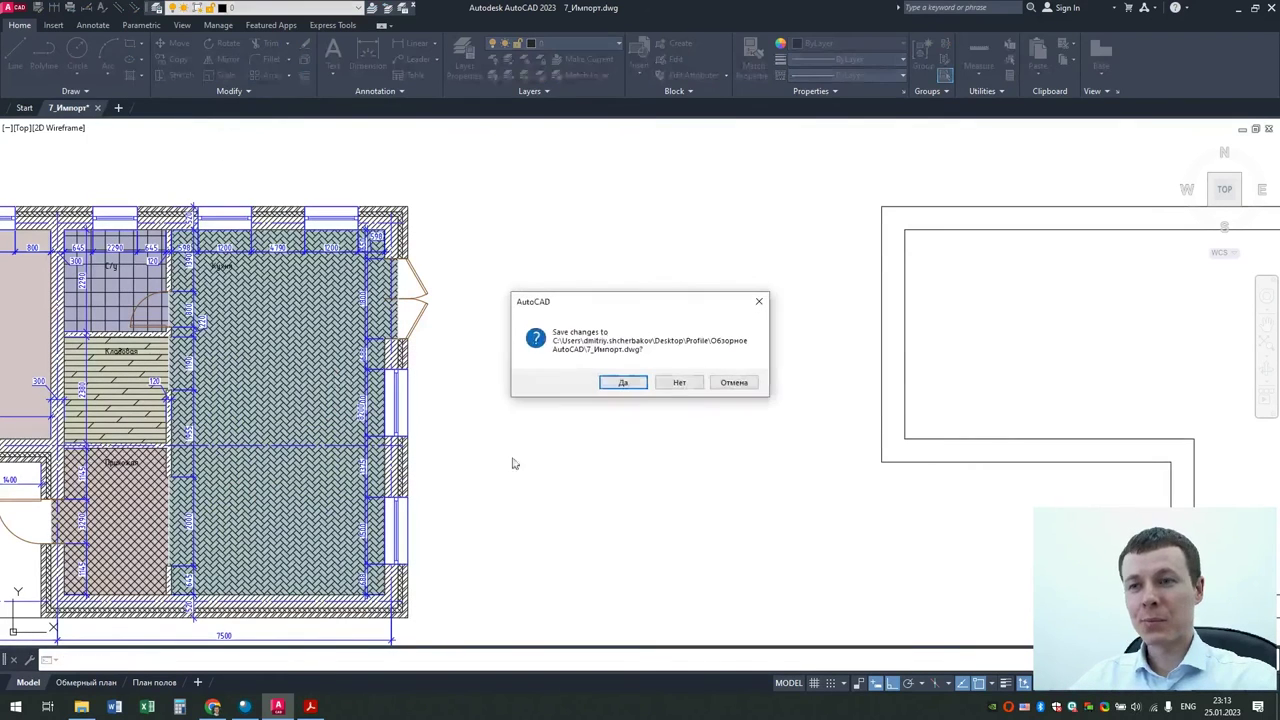
Step: Answer the save-changes prompt for 7_Импорт.dwg and switch to the Acrobat presentation
click(679, 382)
click(318, 705)
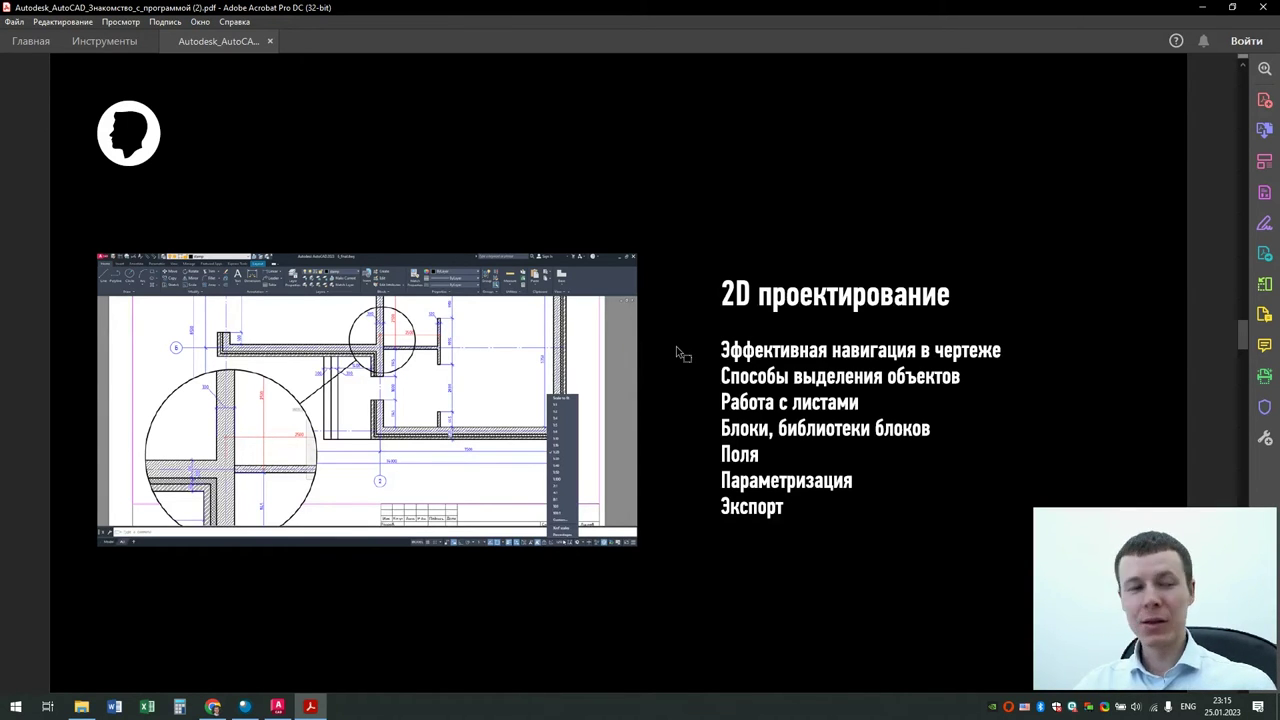
Step: Go to slide 11, '3D моделирование', then switch to the Обзорное AutoCAD folder window
key(Page_Down)
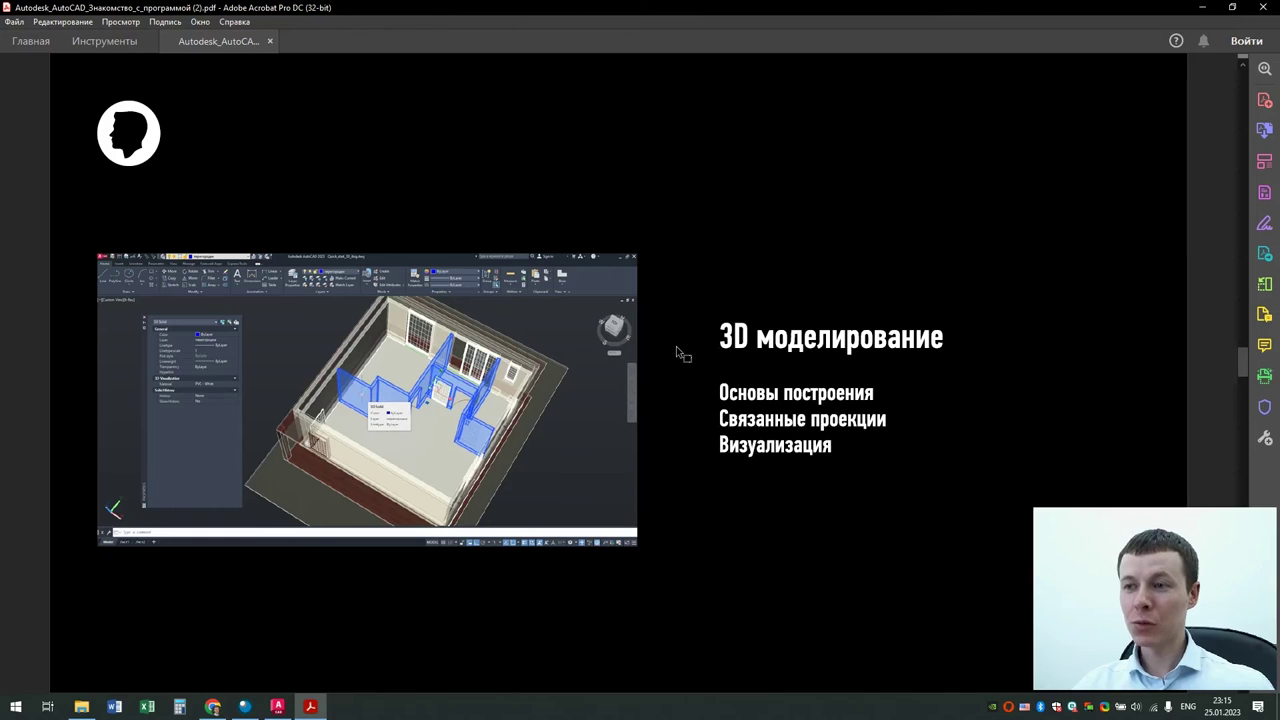
key(alt+Tab)
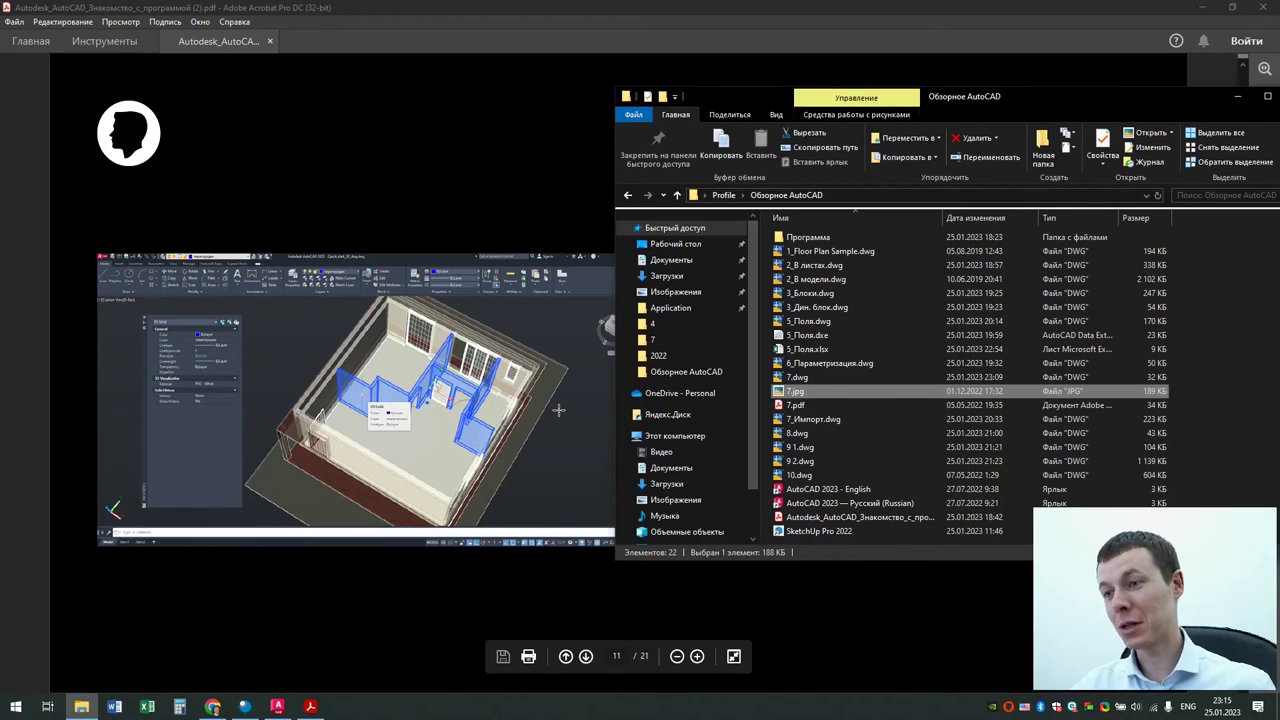
Step: Open 8.dwg from the Обзорное AutoCAD folder in AutoCAD
double_click(799, 434)
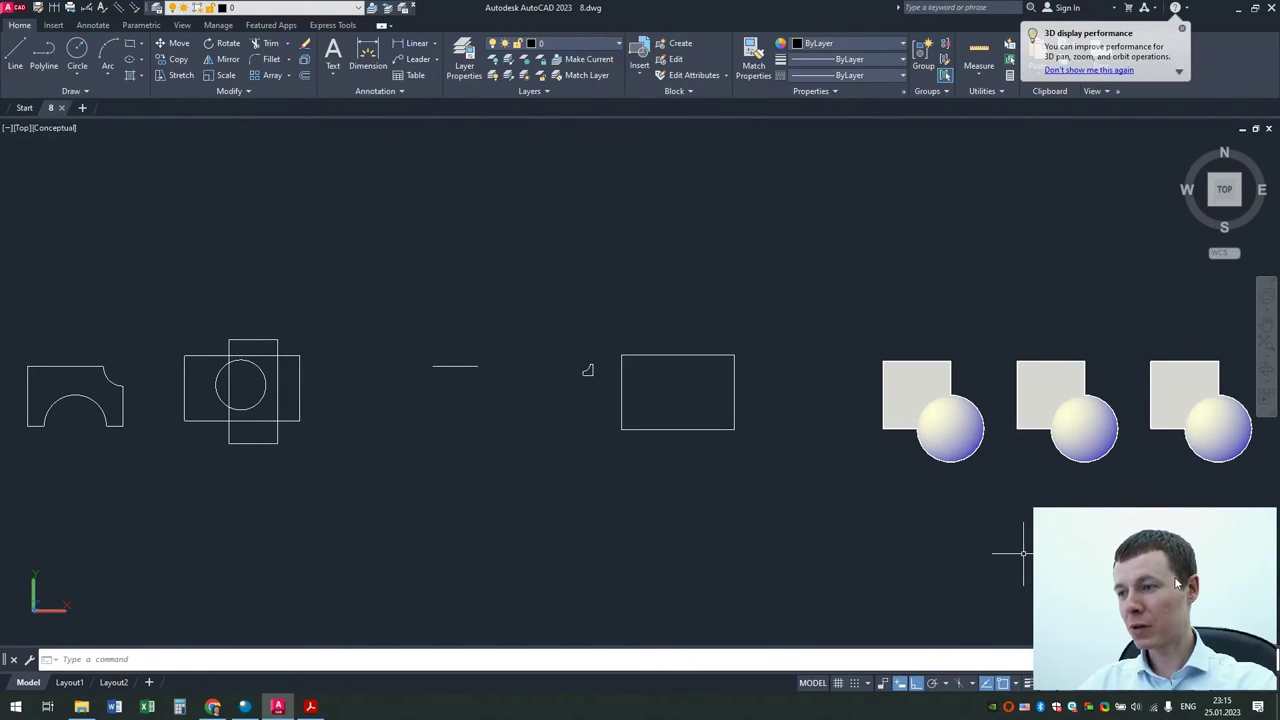
drag(1079, 584, 1176, 563)
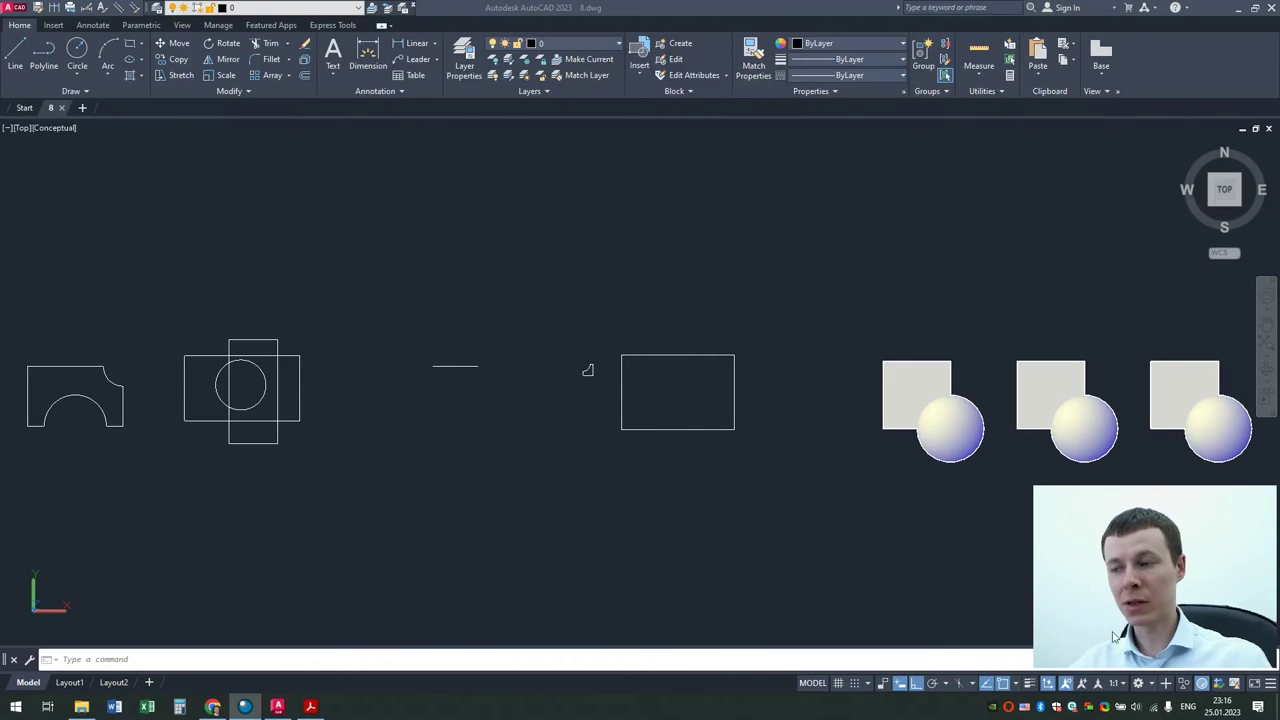
Step: Choose the Profile_3D workspace from the status-bar workspace list
click(1153, 685)
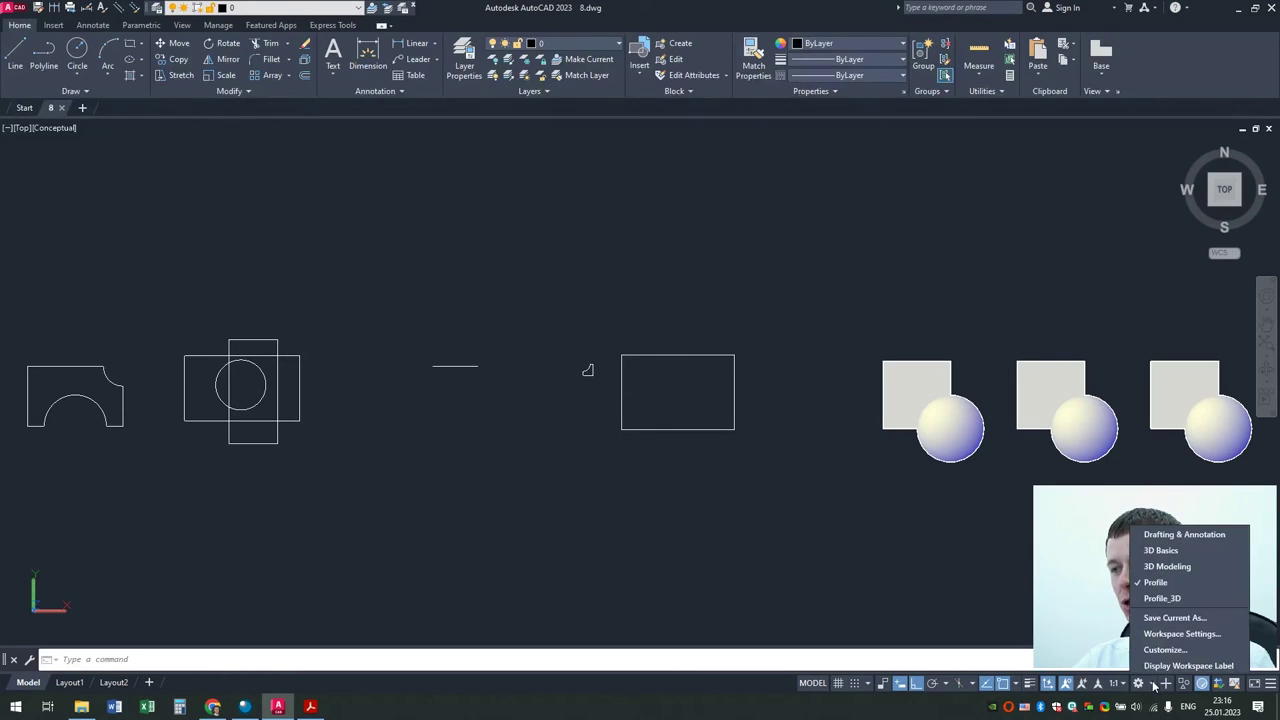
click(1162, 598)
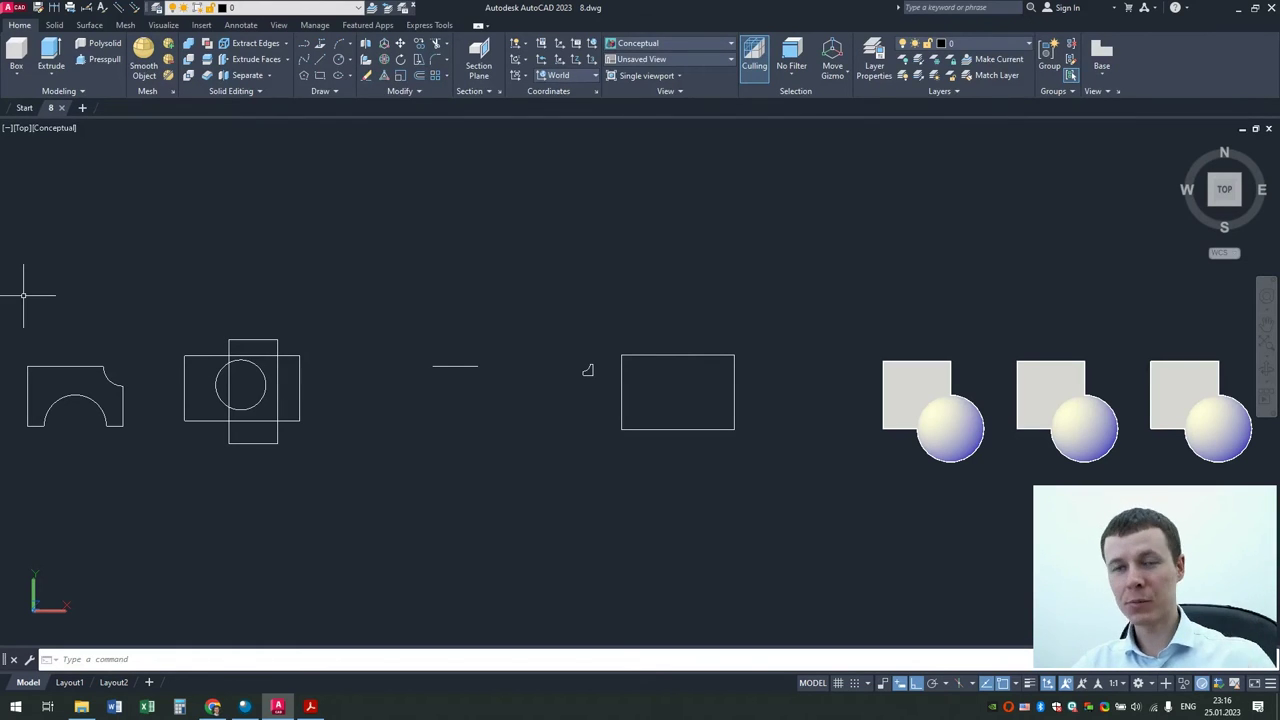
Step: Create a trial box solid from two corners and a height, and orbit to view it
click(16, 77)
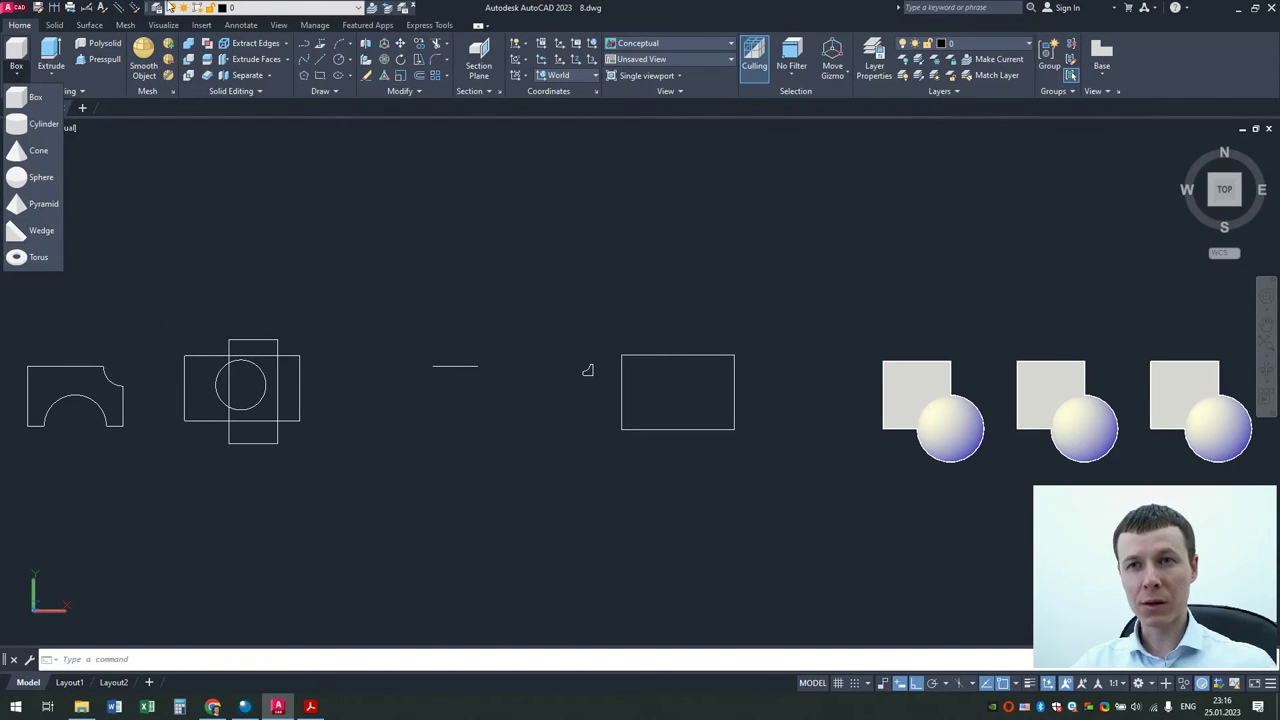
key(Escape)
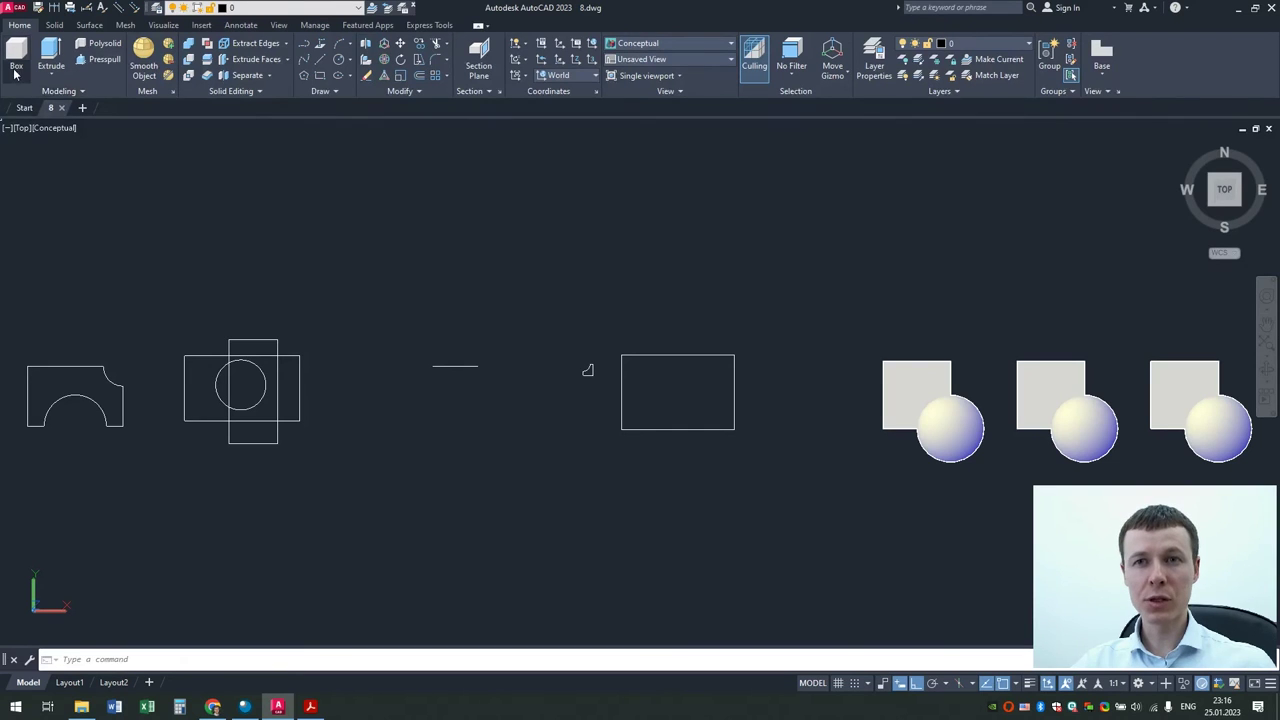
click(17, 75)
click(35, 97)
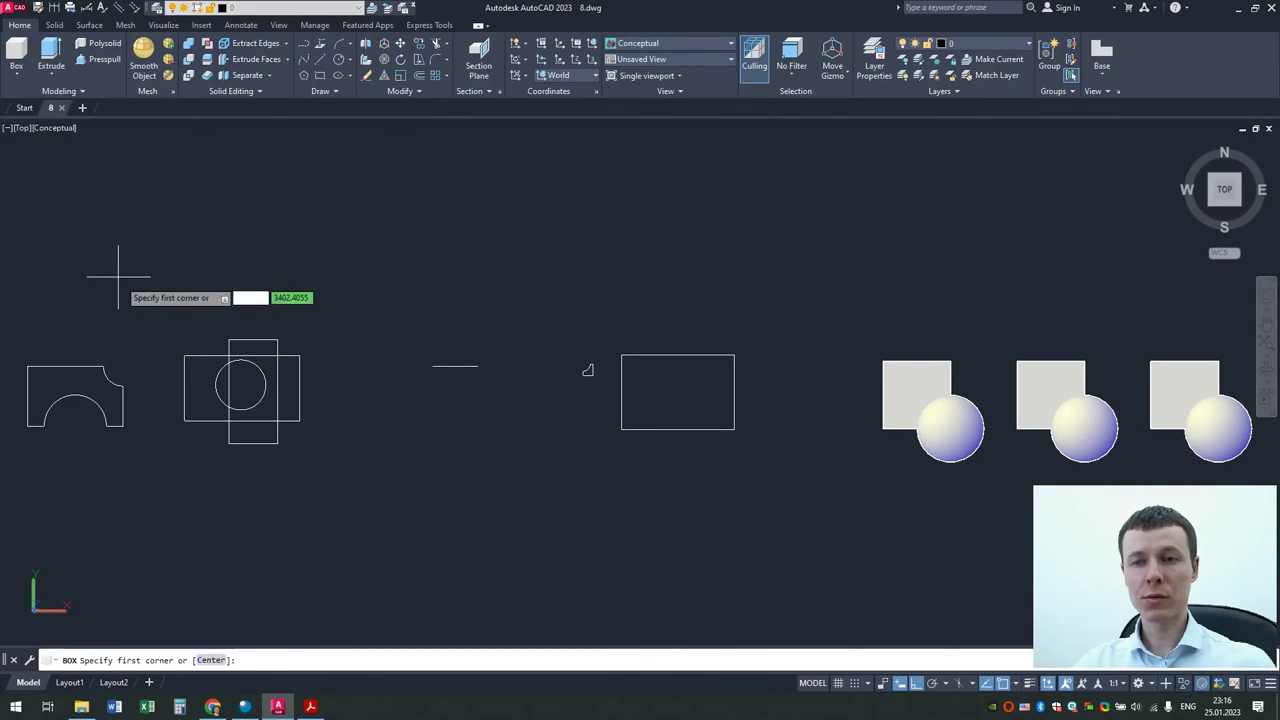
click(121, 287)
click(175, 240)
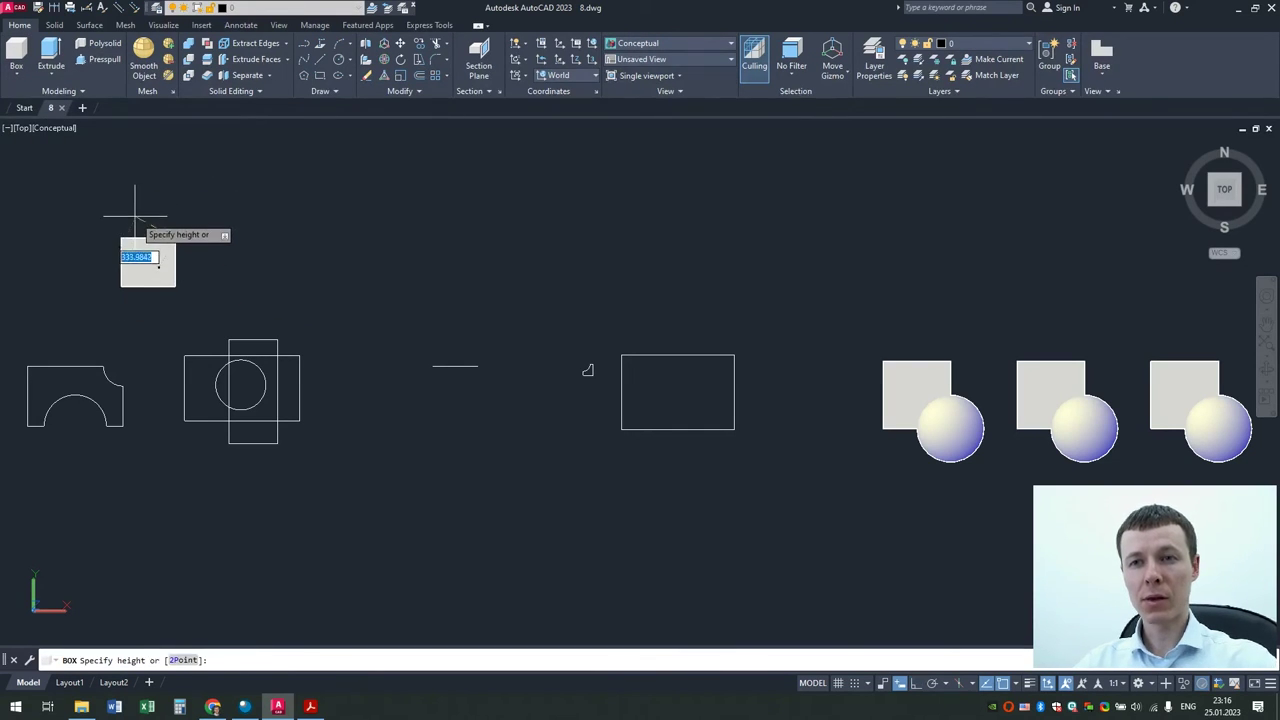
click(160, 250)
mouse_move(177, 280)
shift+middle_down()
mouse_move(229, 249)
mouse_move(251, 206)
mouse_move(206, 149)
shift+middle_up()
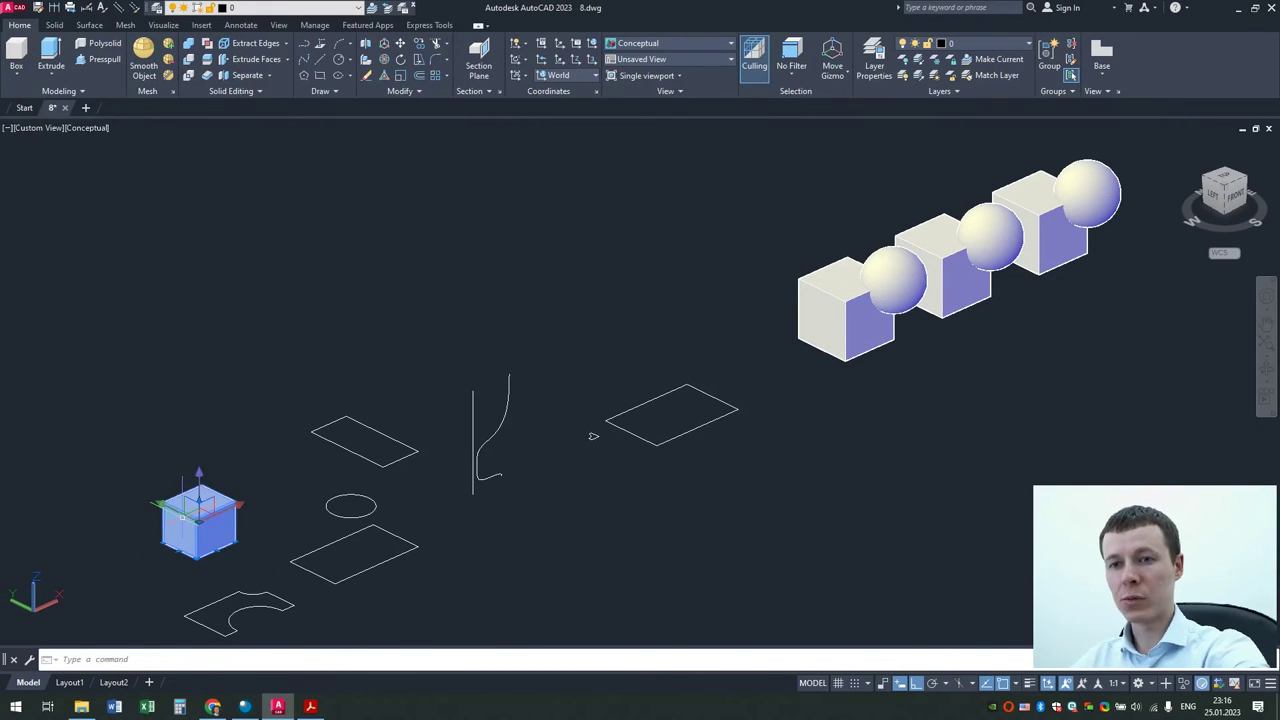
Step: Draw a tall box column, then select and delete it
click(17, 58)
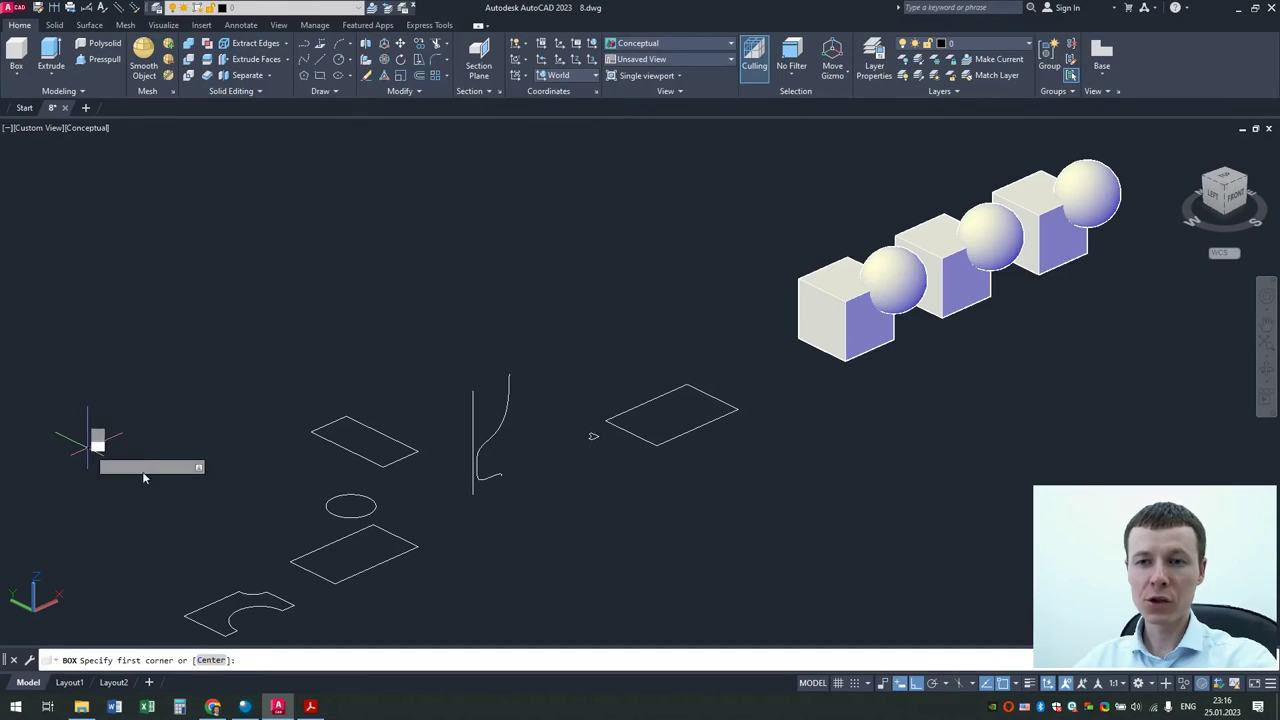
click(90, 448)
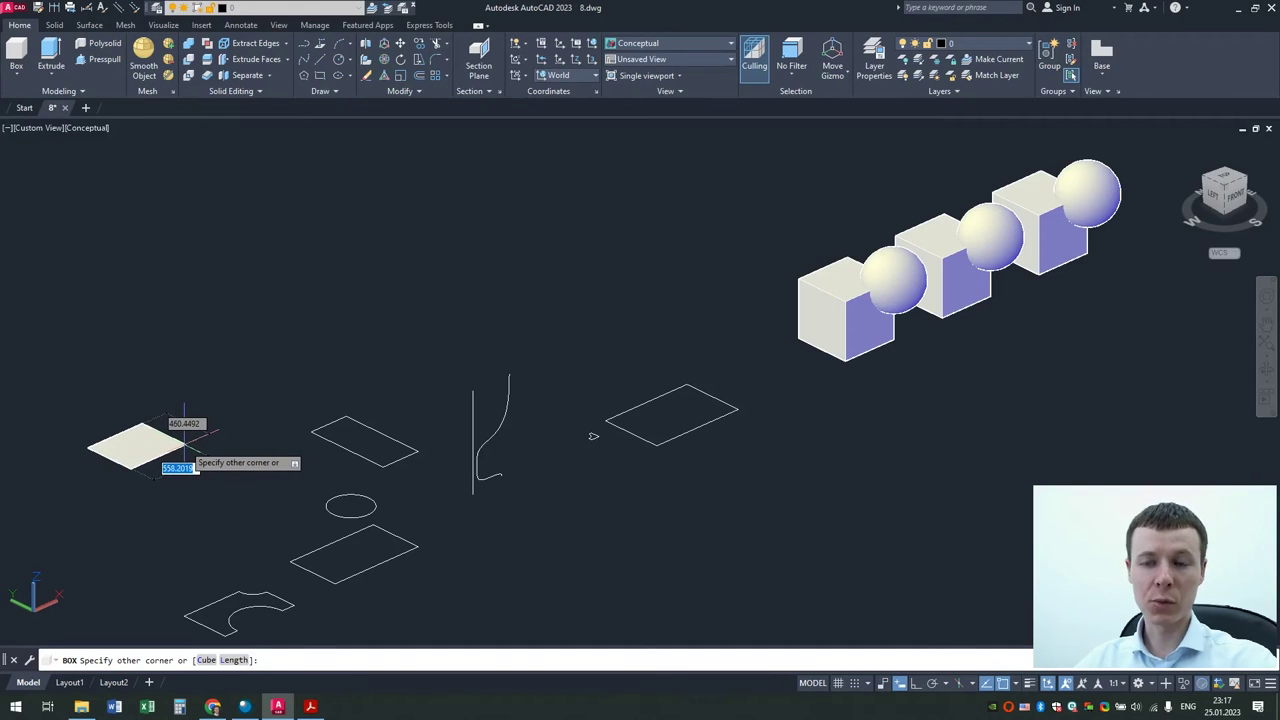
click(180, 445)
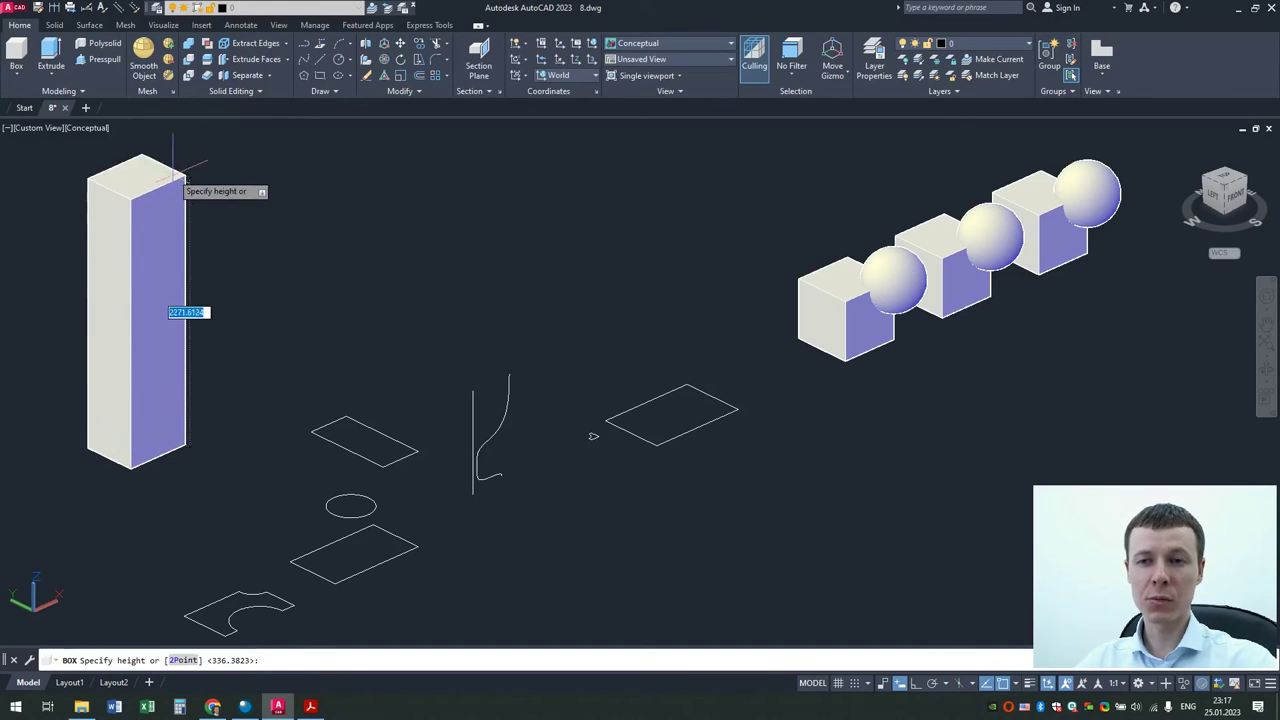
click(157, 292)
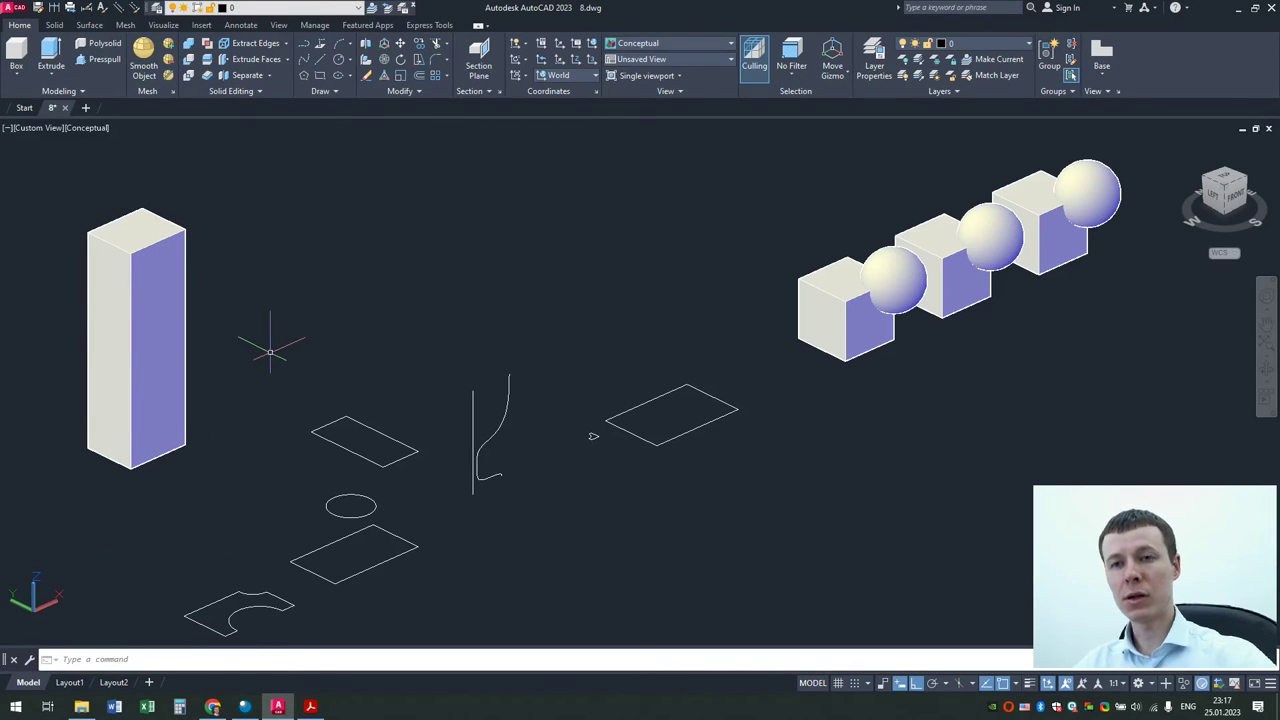
click(265, 345)
click(130, 272)
key(Delete)
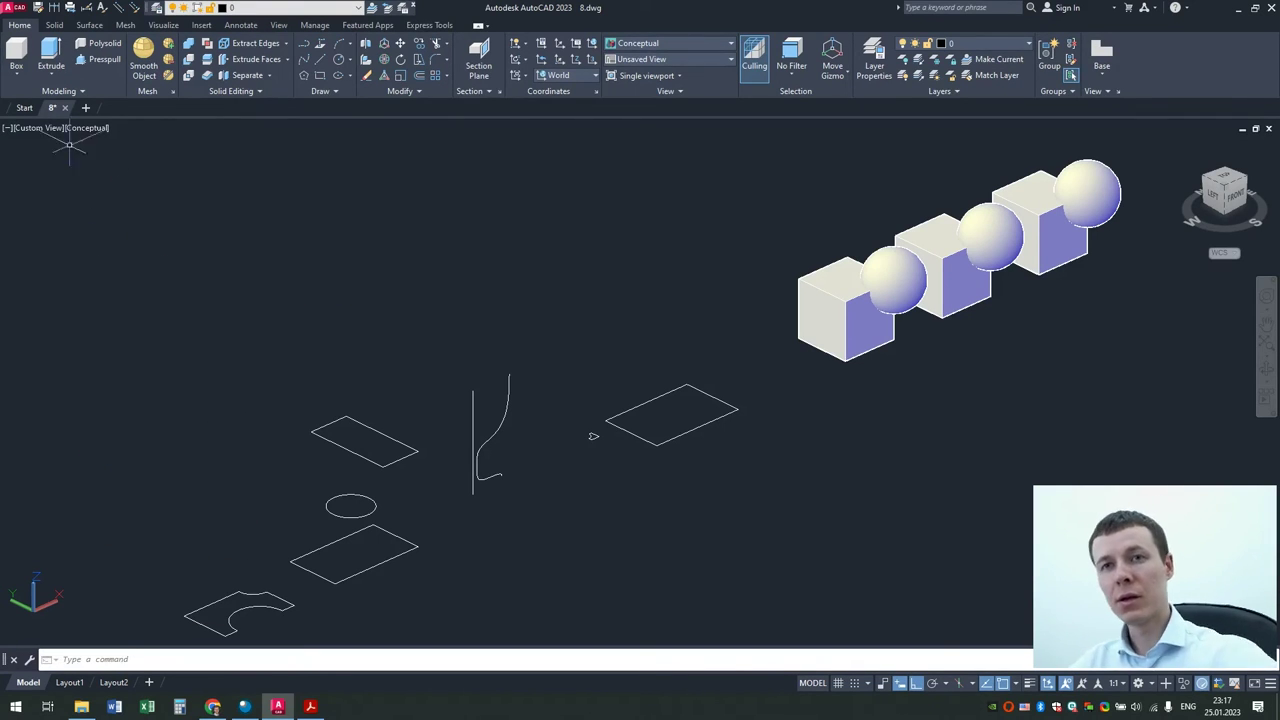
Step: Draw a cone from a base centre, radius and height, then delete it
click(16, 73)
click(40, 152)
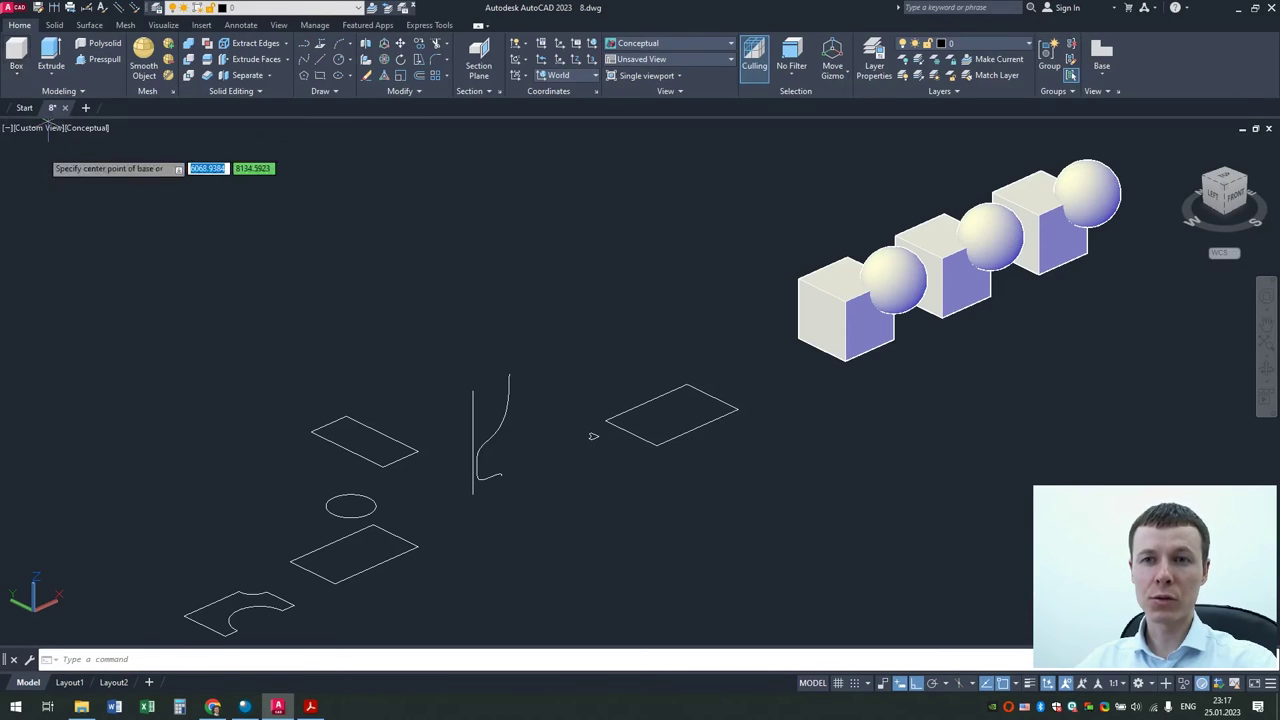
click(157, 418)
click(197, 409)
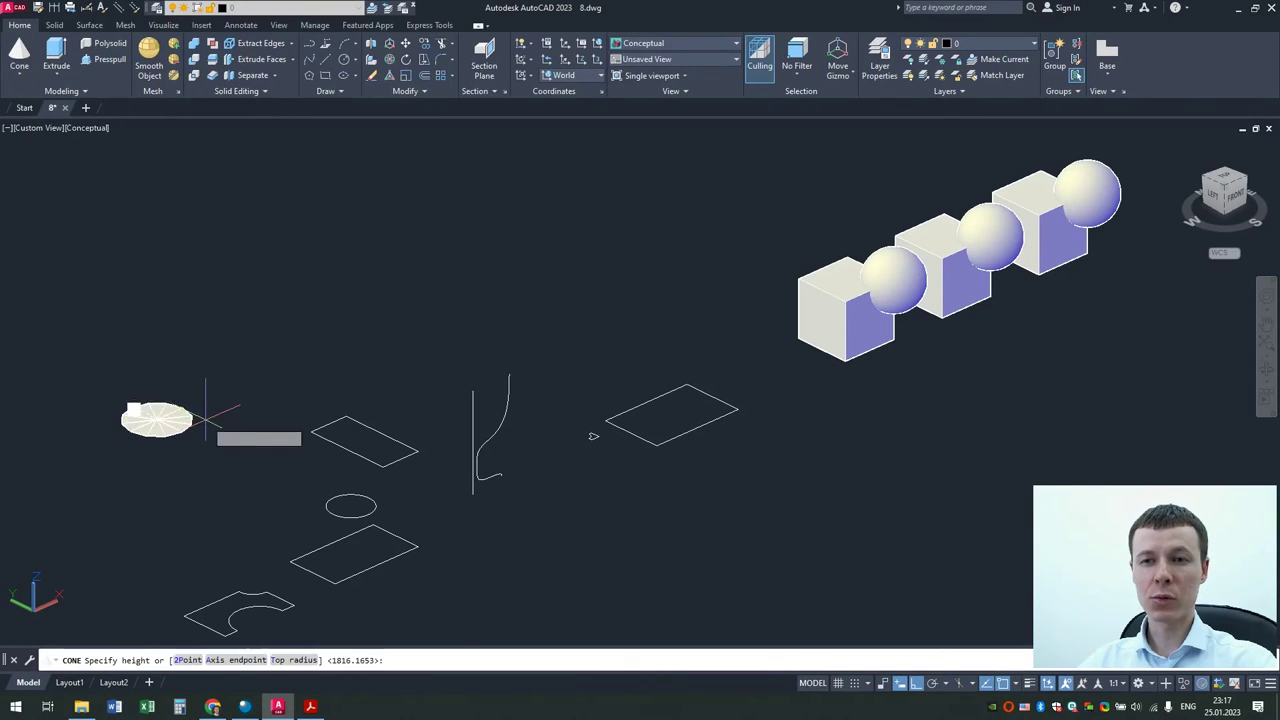
click(150, 365)
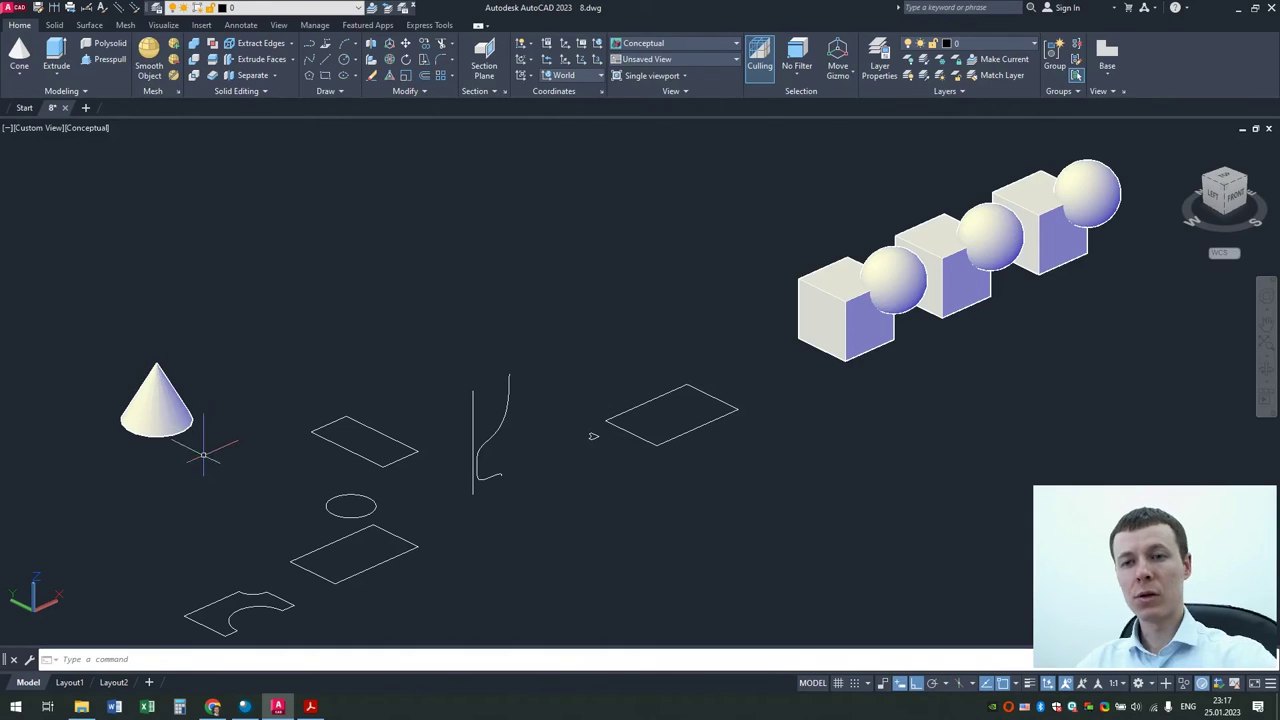
mouse_move(201, 447)
mouse_down()
mouse_move(164, 392)
mouse_move(140, 420)
mouse_up()
key(Delete)
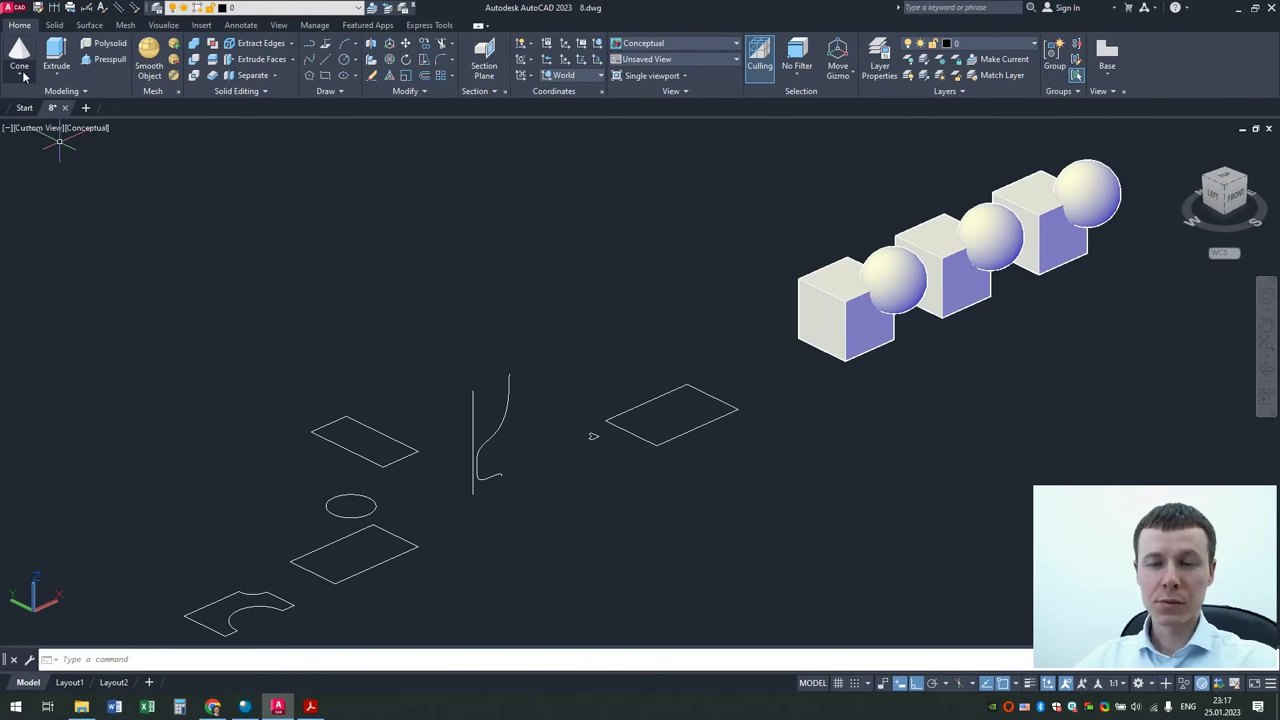
click(19, 76)
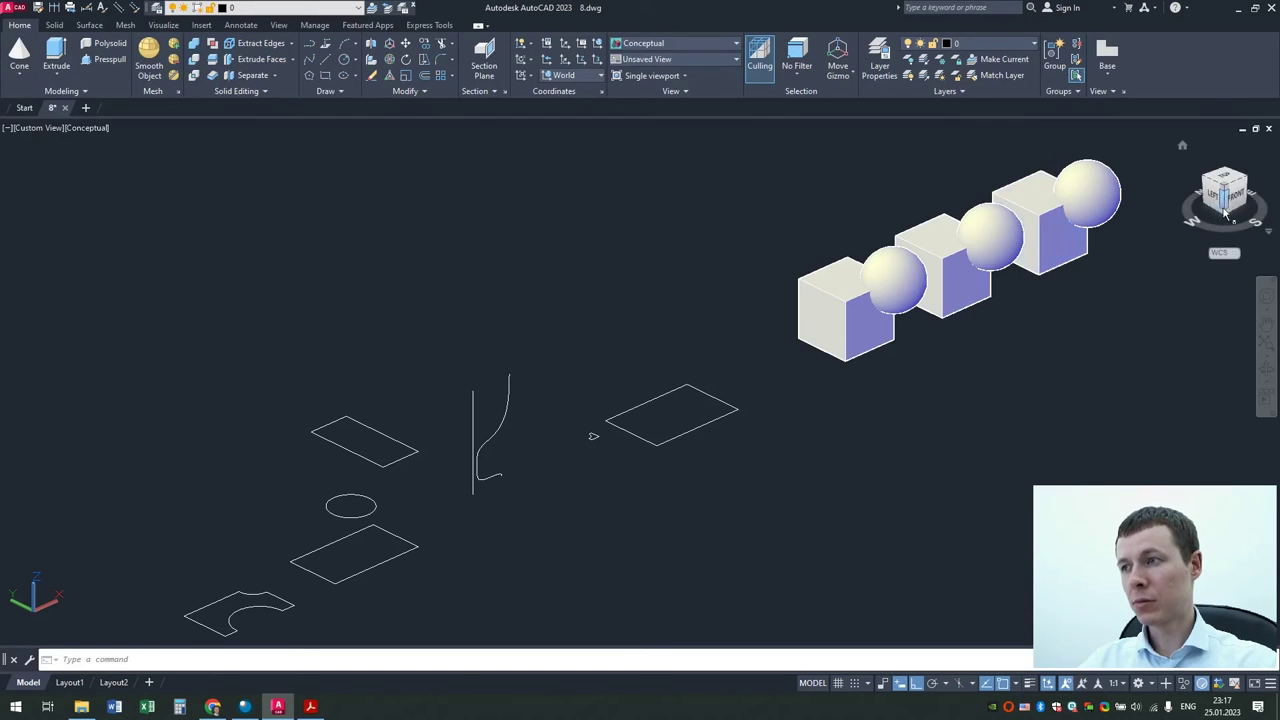
Step: Extrude the notched profile into a tall solid
middle_drag(451, 405, 472, 354)
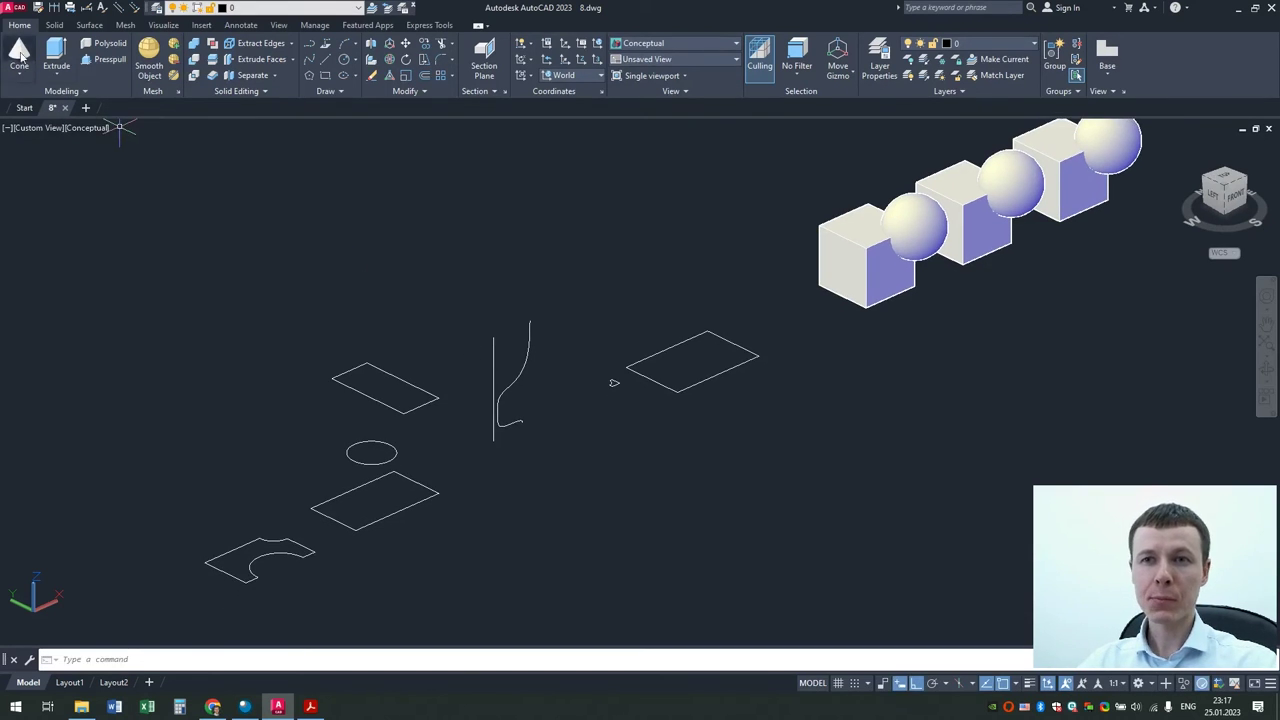
click(60, 74)
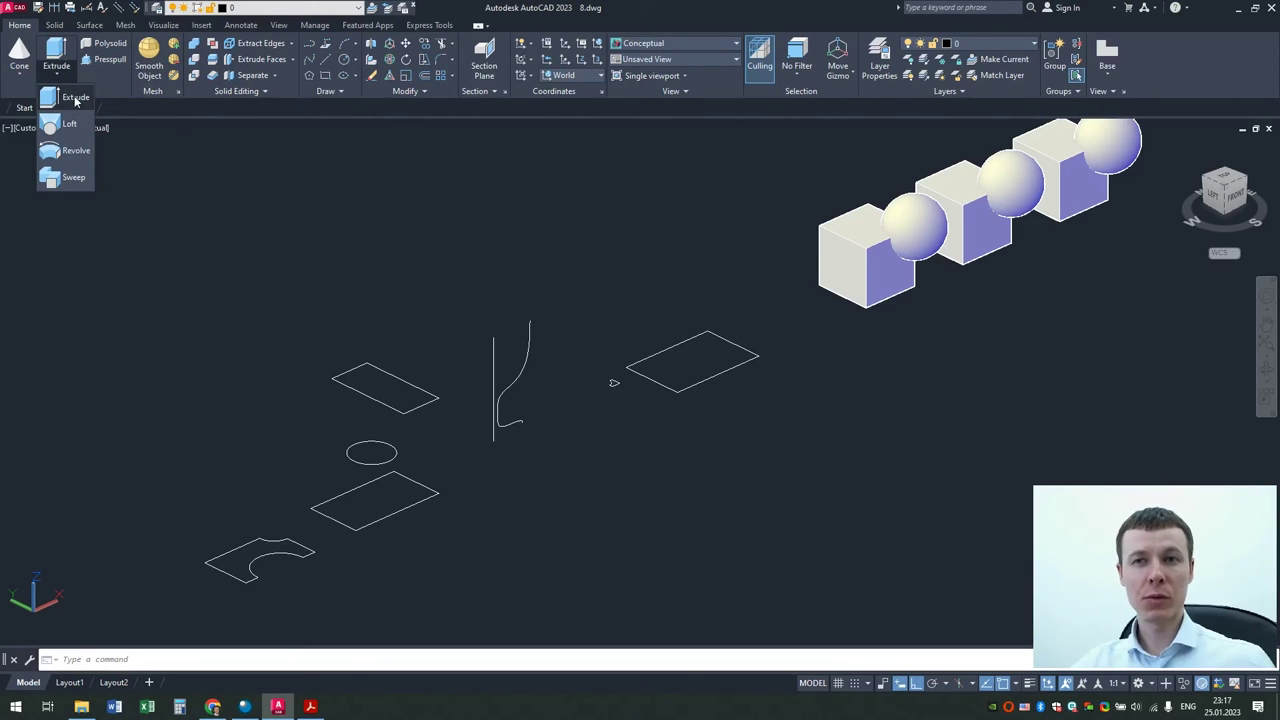
click(75, 99)
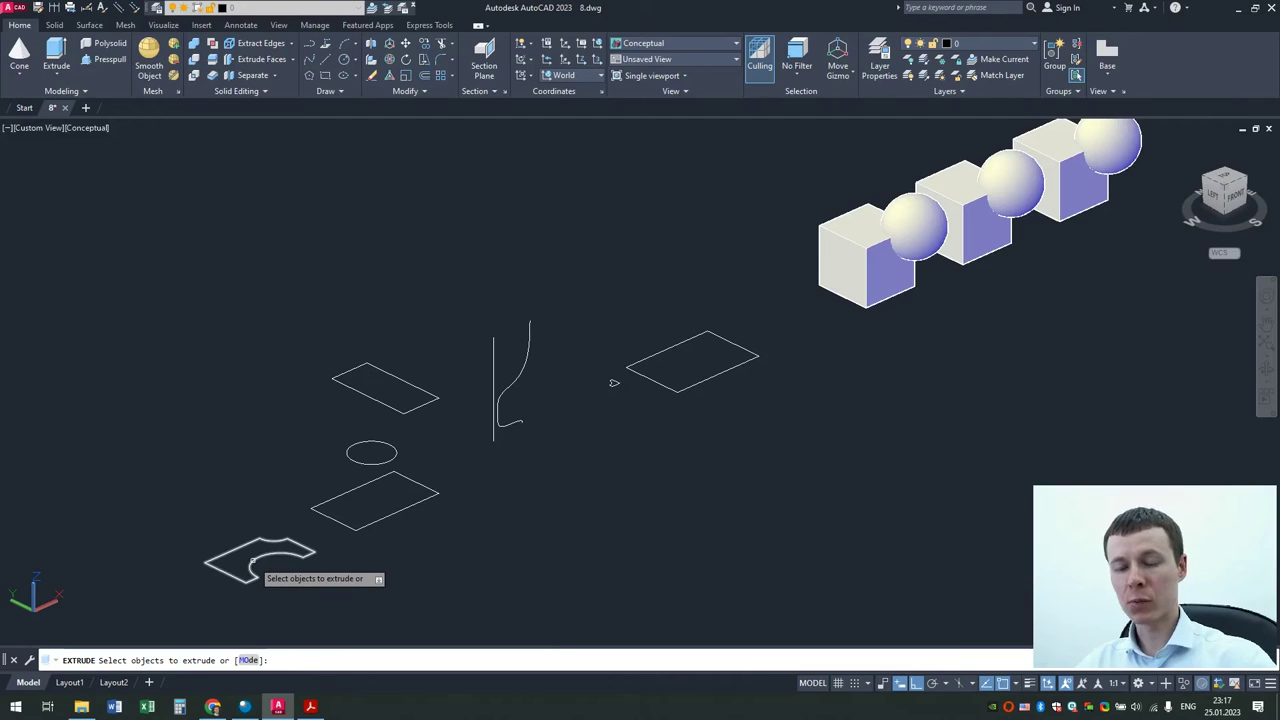
click(253, 566)
key(Return)
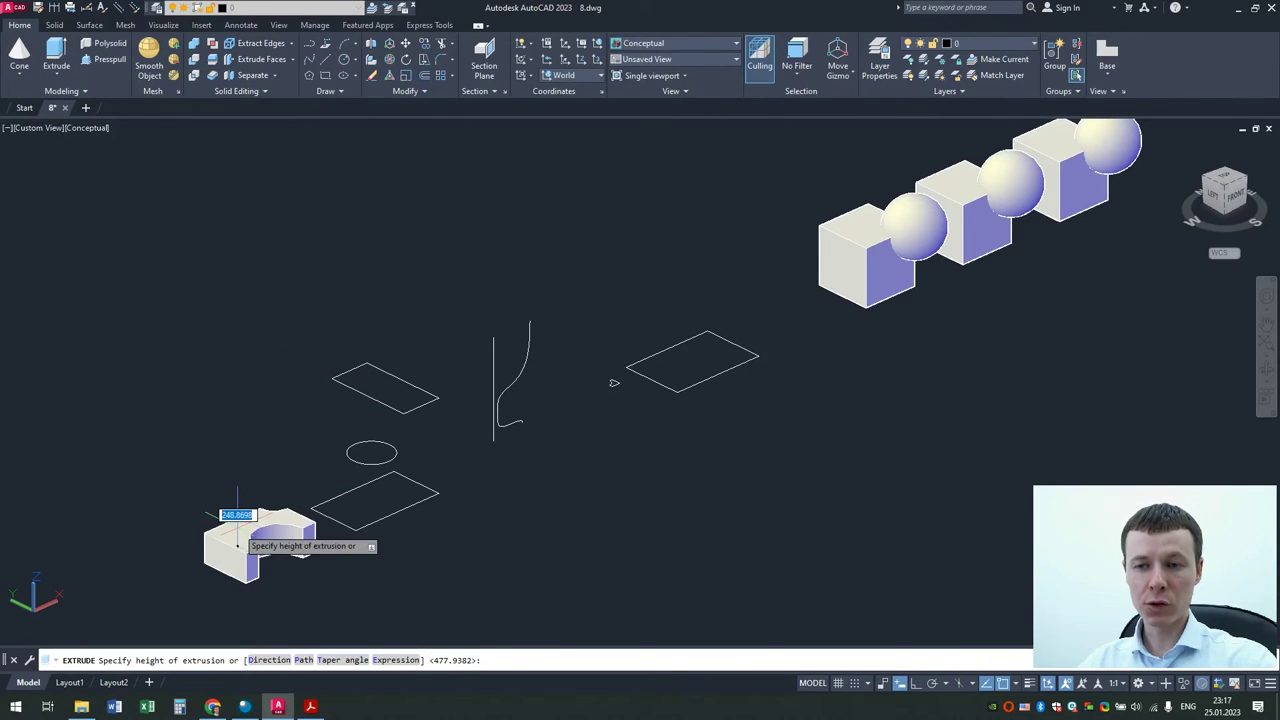
click(240, 495)
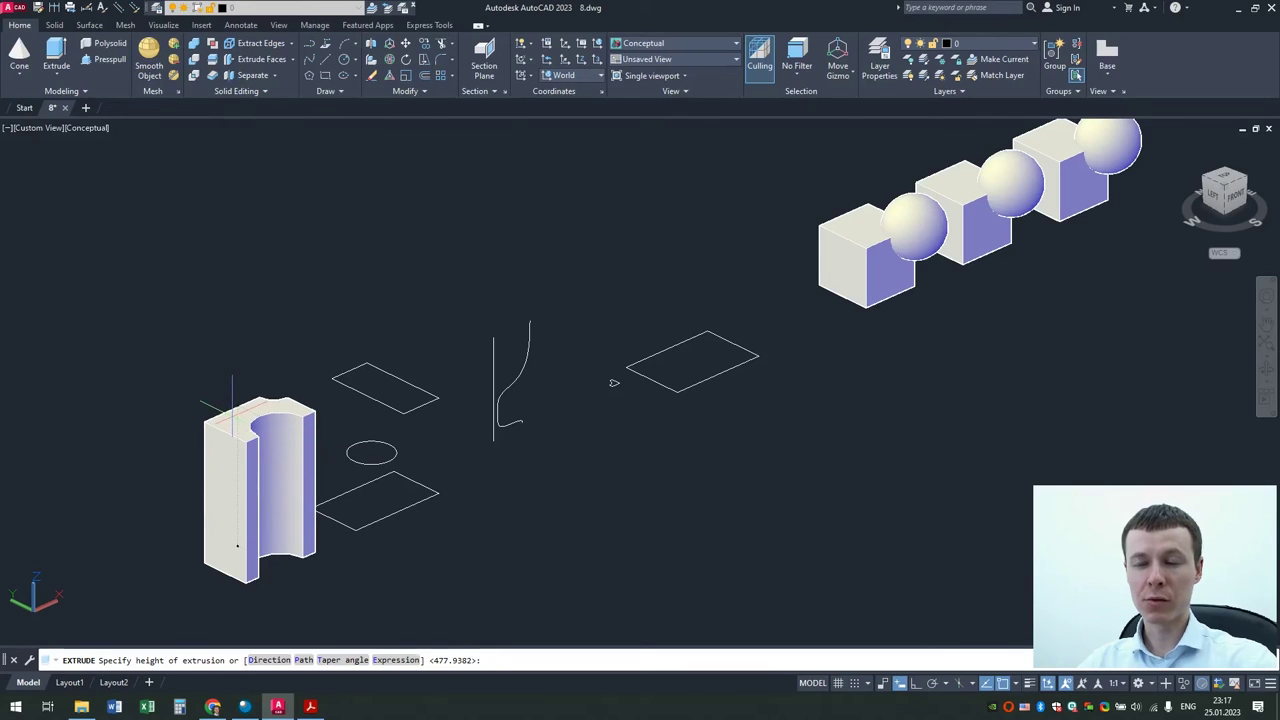
Step: Loft through the lower rectangle, ellipse and upper rectangle into a waisted solid
click(60, 77)
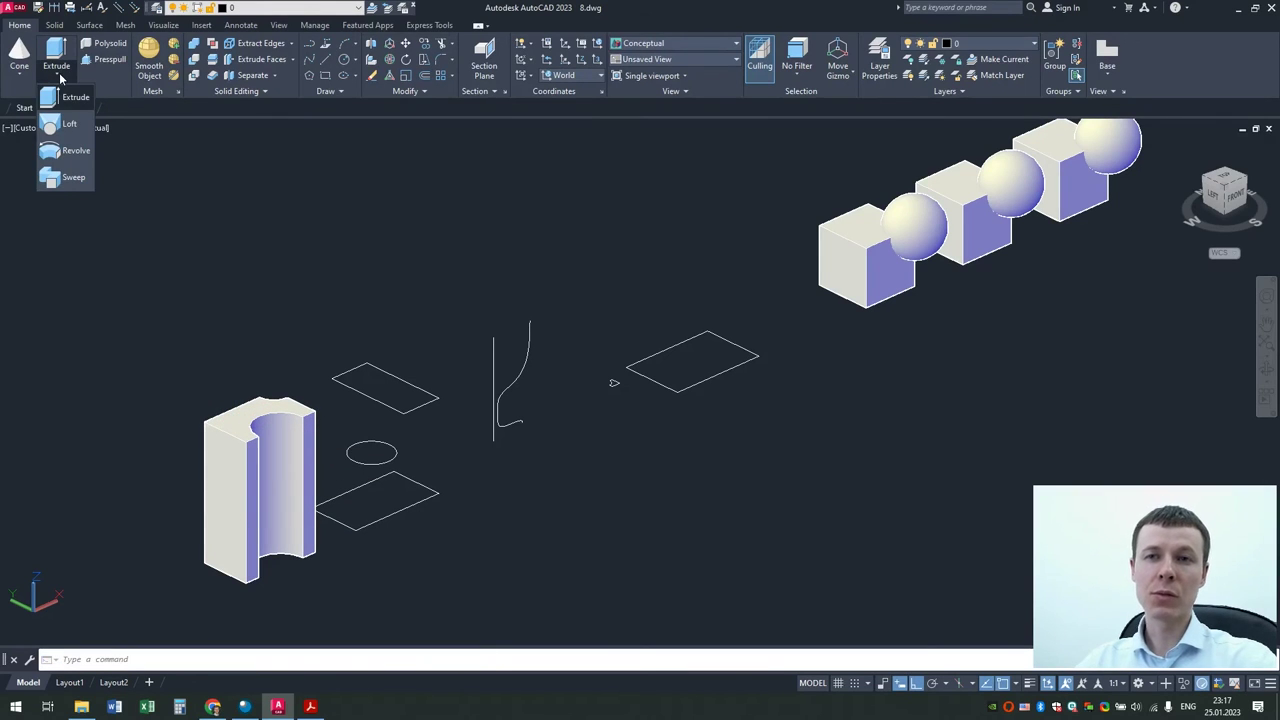
click(73, 125)
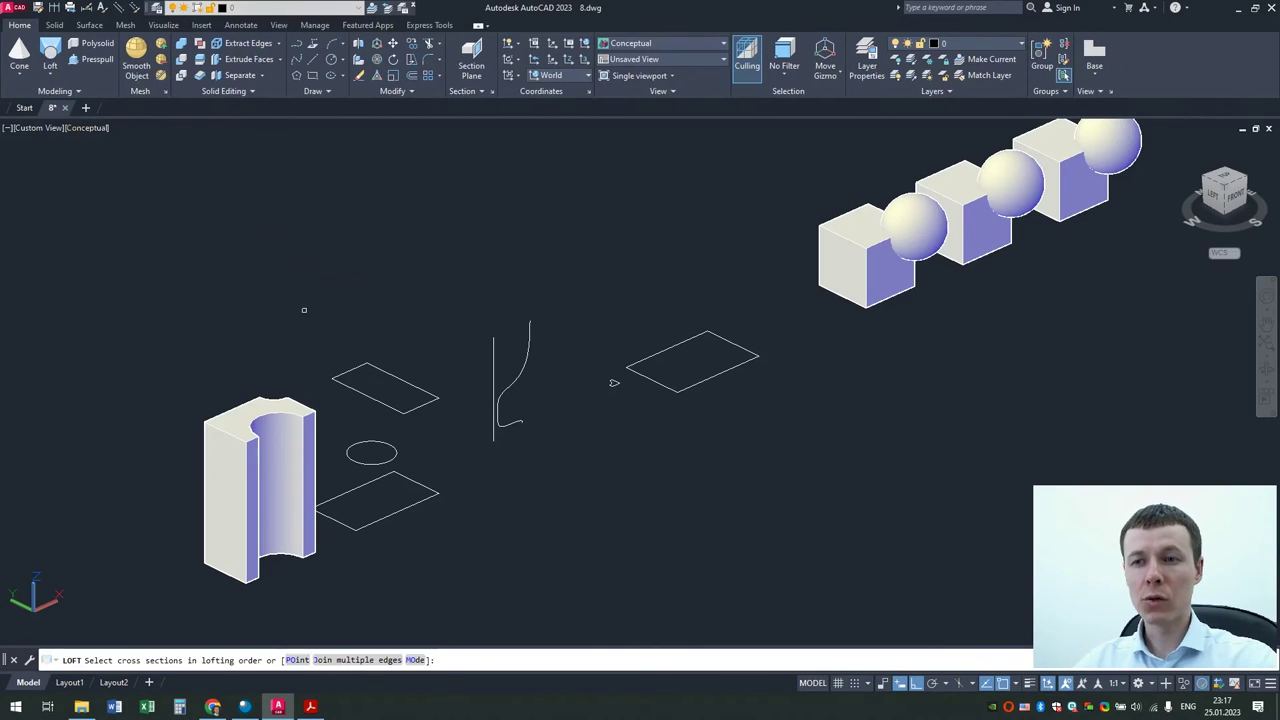
click(398, 510)
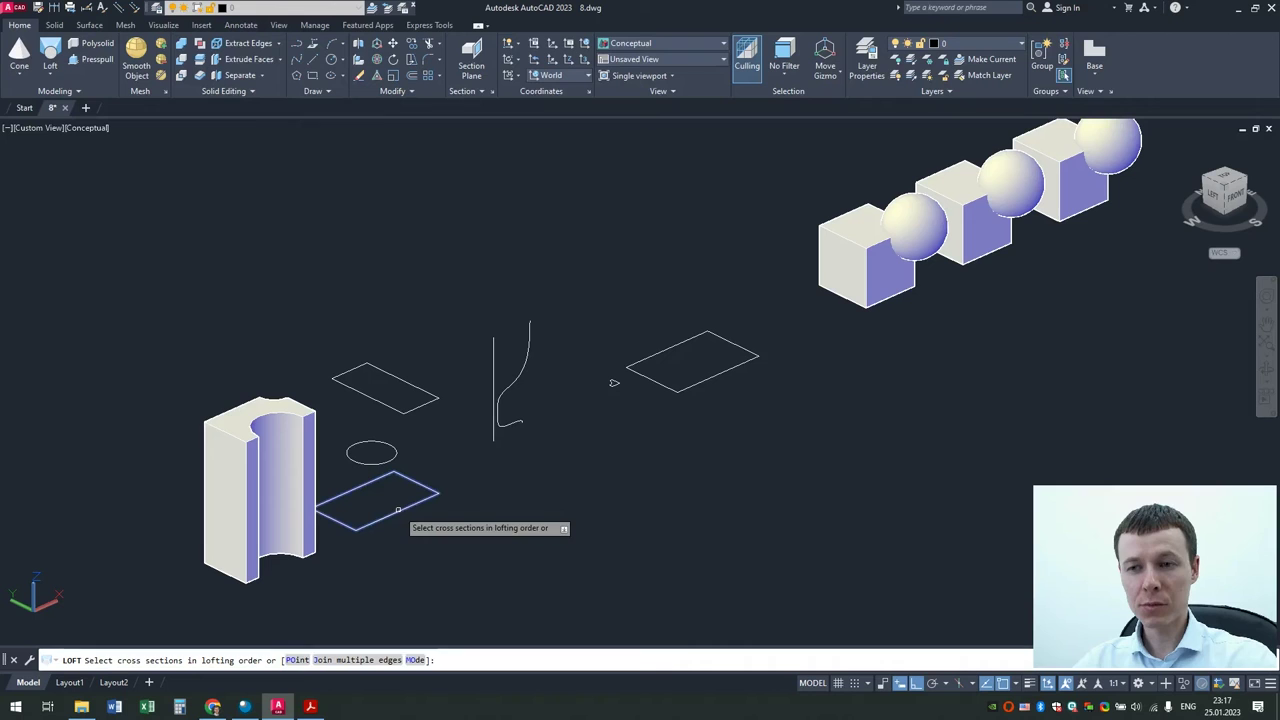
click(375, 461)
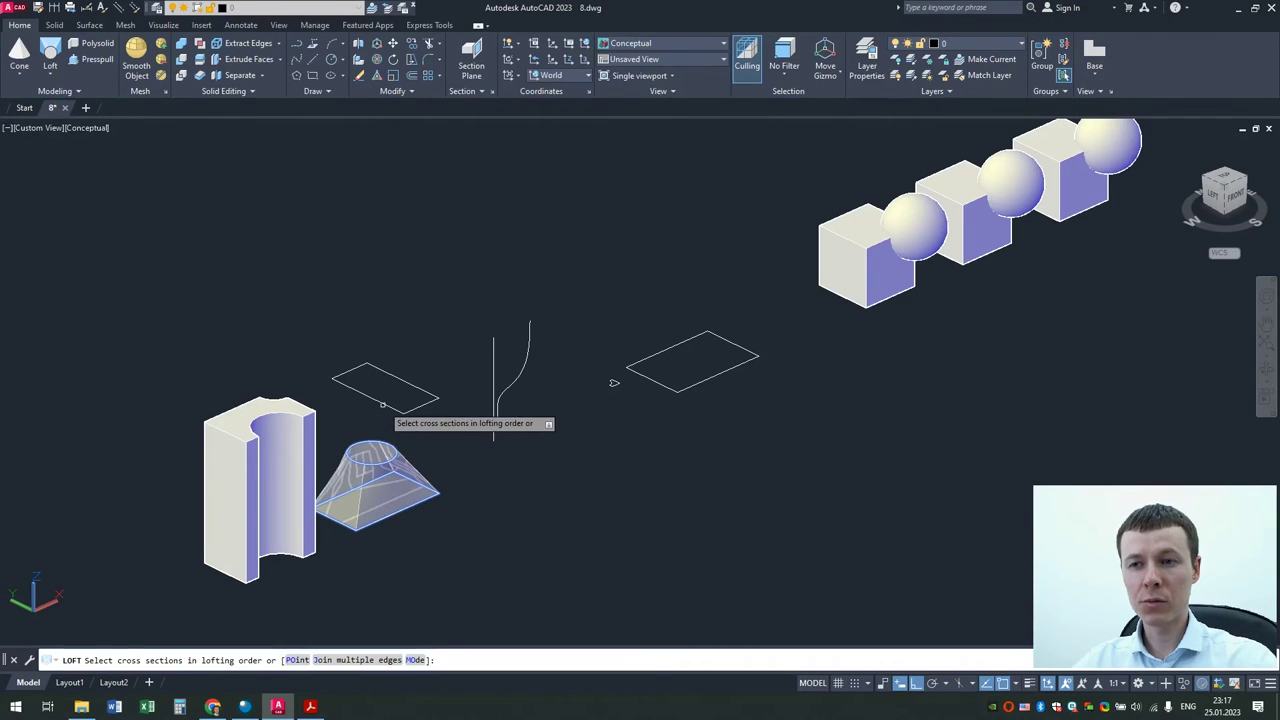
click(379, 401)
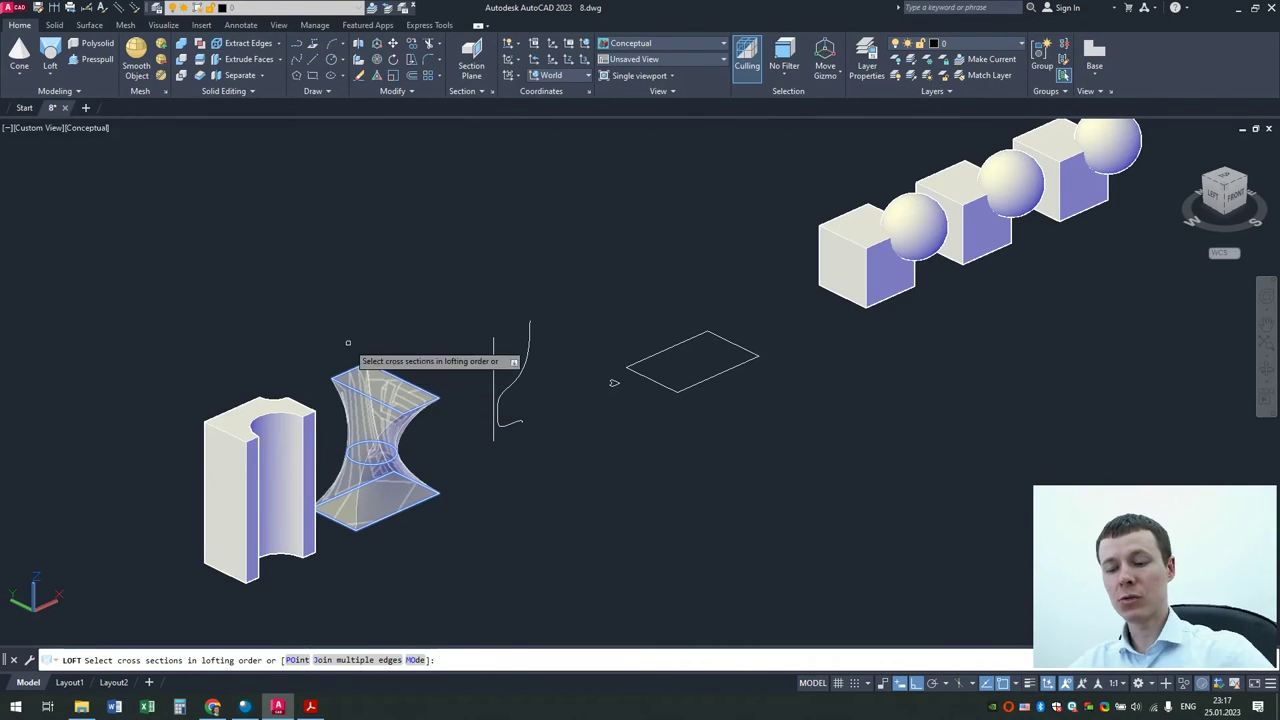
key(Return)
key(Return)
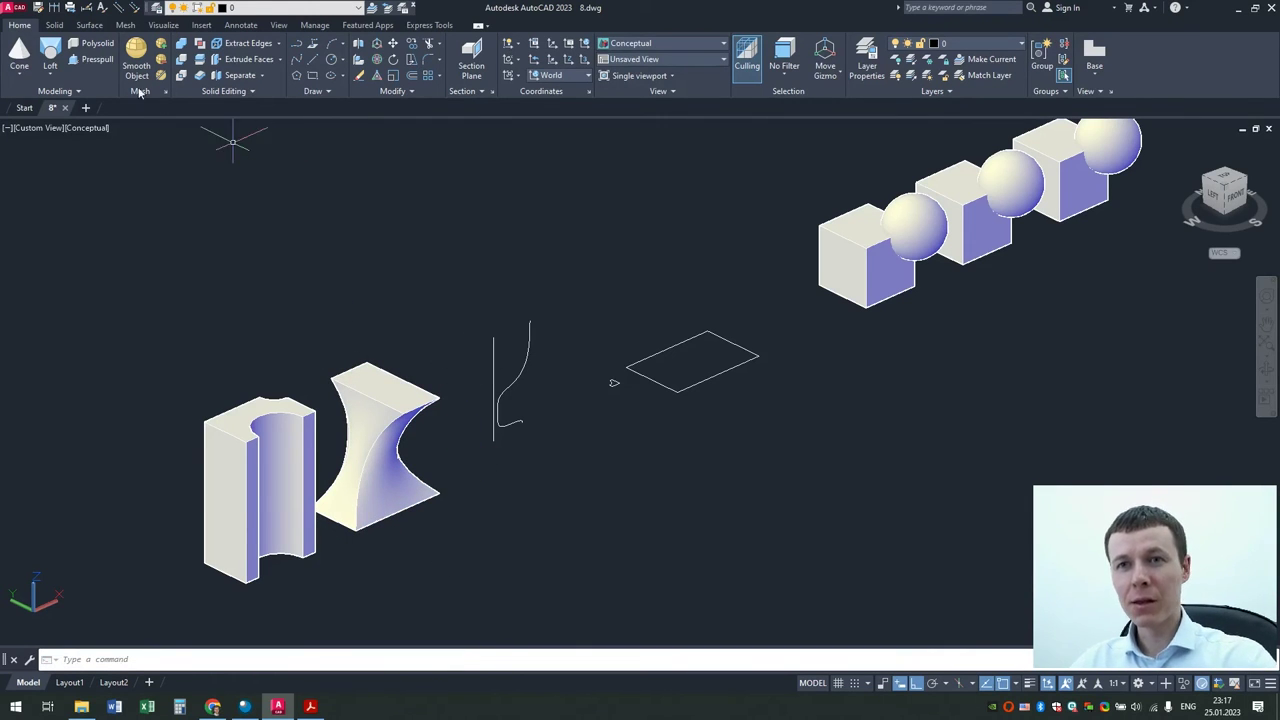
Step: Revolve the curved profile a full 360° about the vertical line into a goblet
click(57, 75)
click(70, 150)
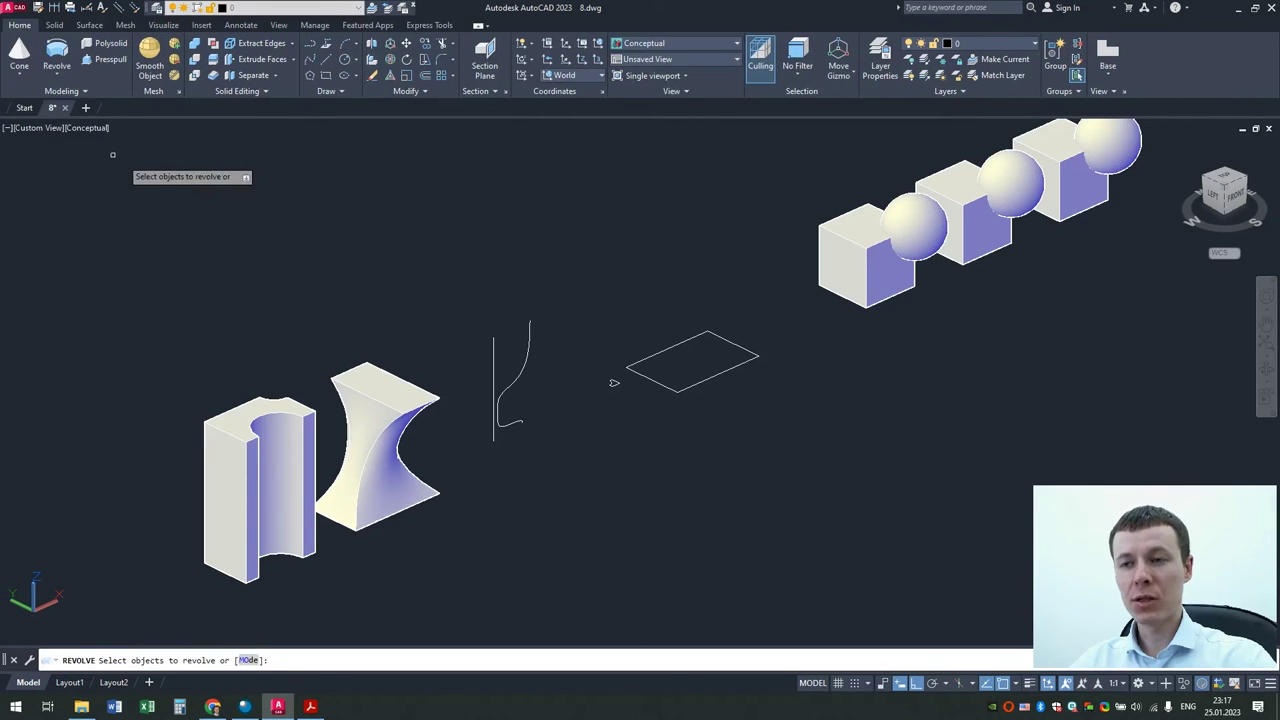
scroll(560, 365, up, 3)
click(522, 363)
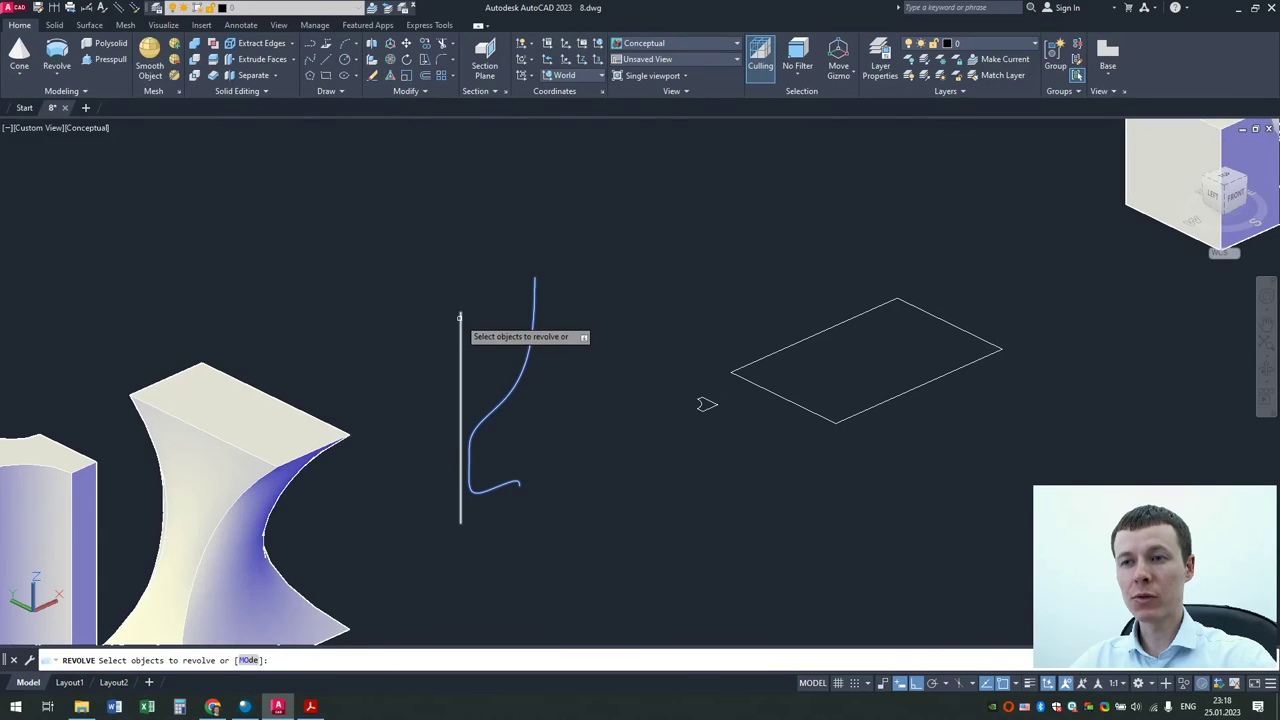
key(Return)
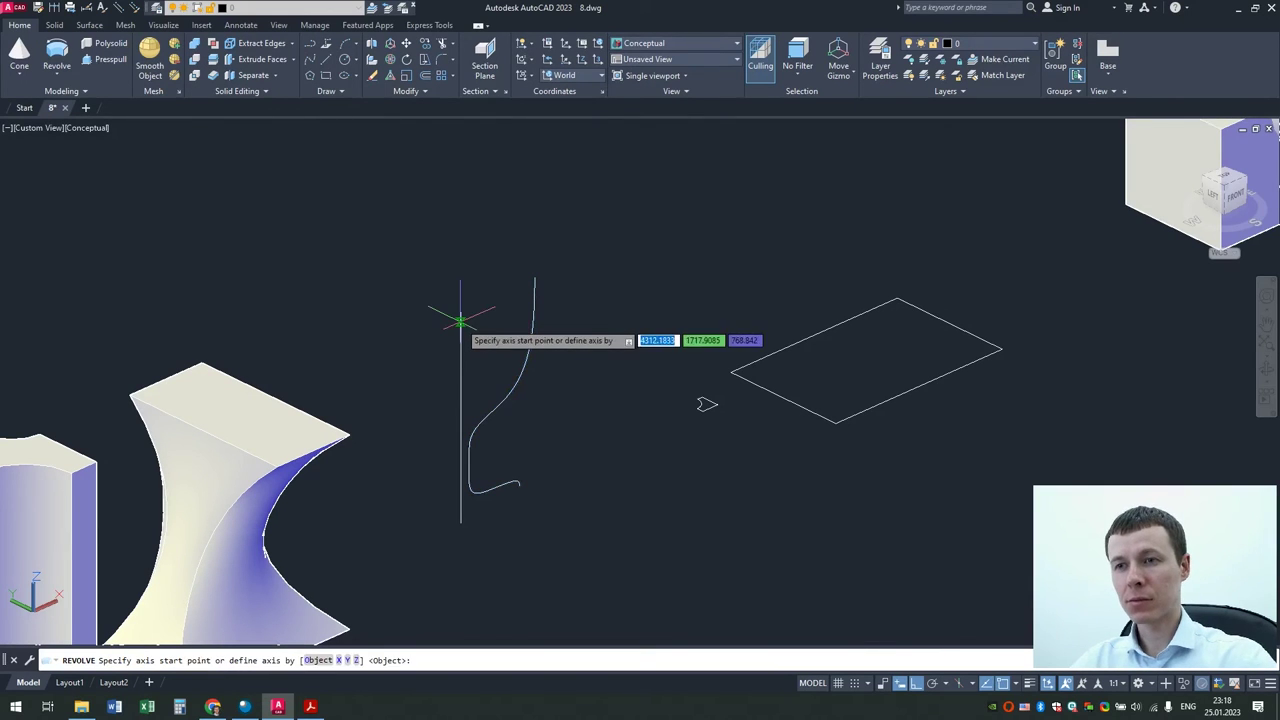
click(461, 313)
click(461, 522)
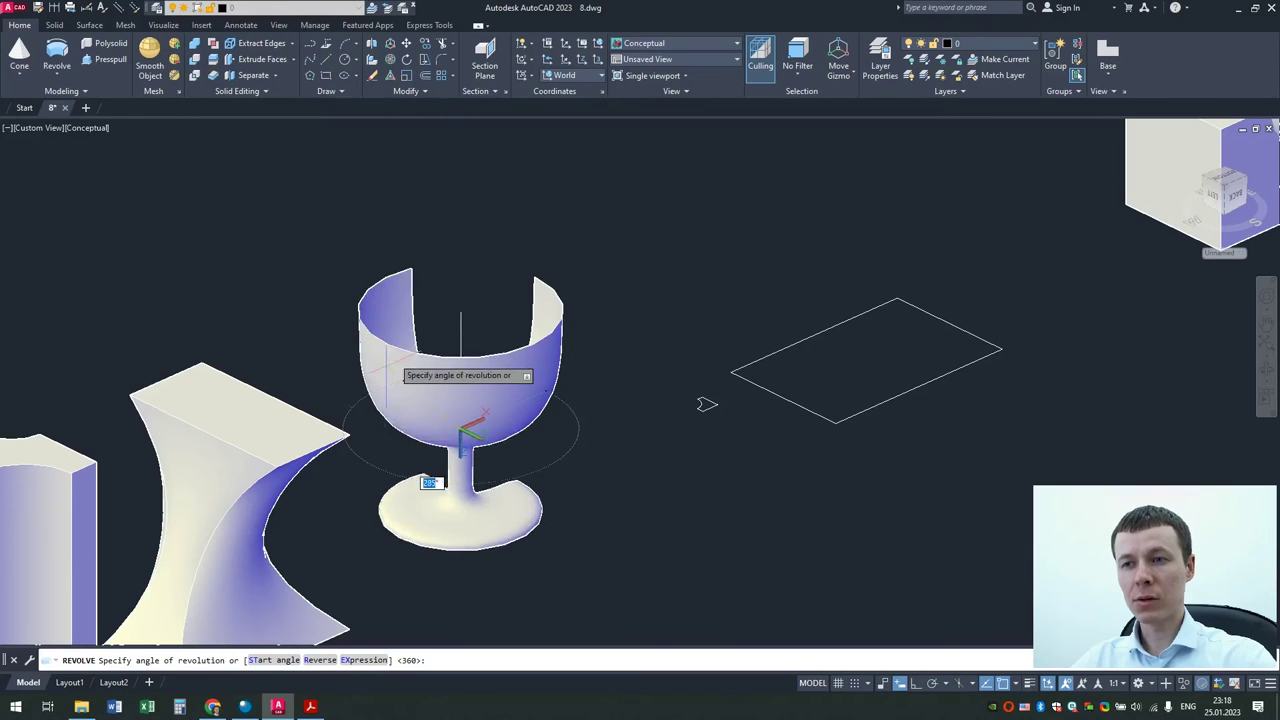
key(Return)
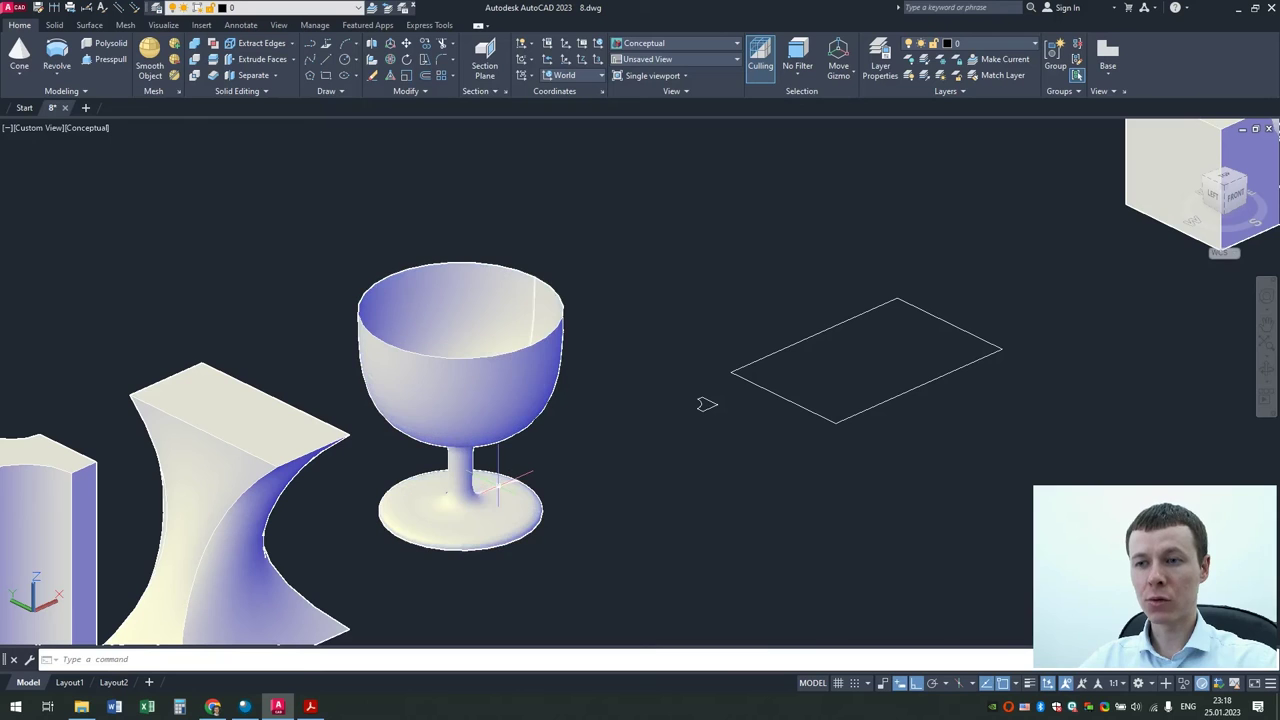
click(508, 482)
key(Escape)
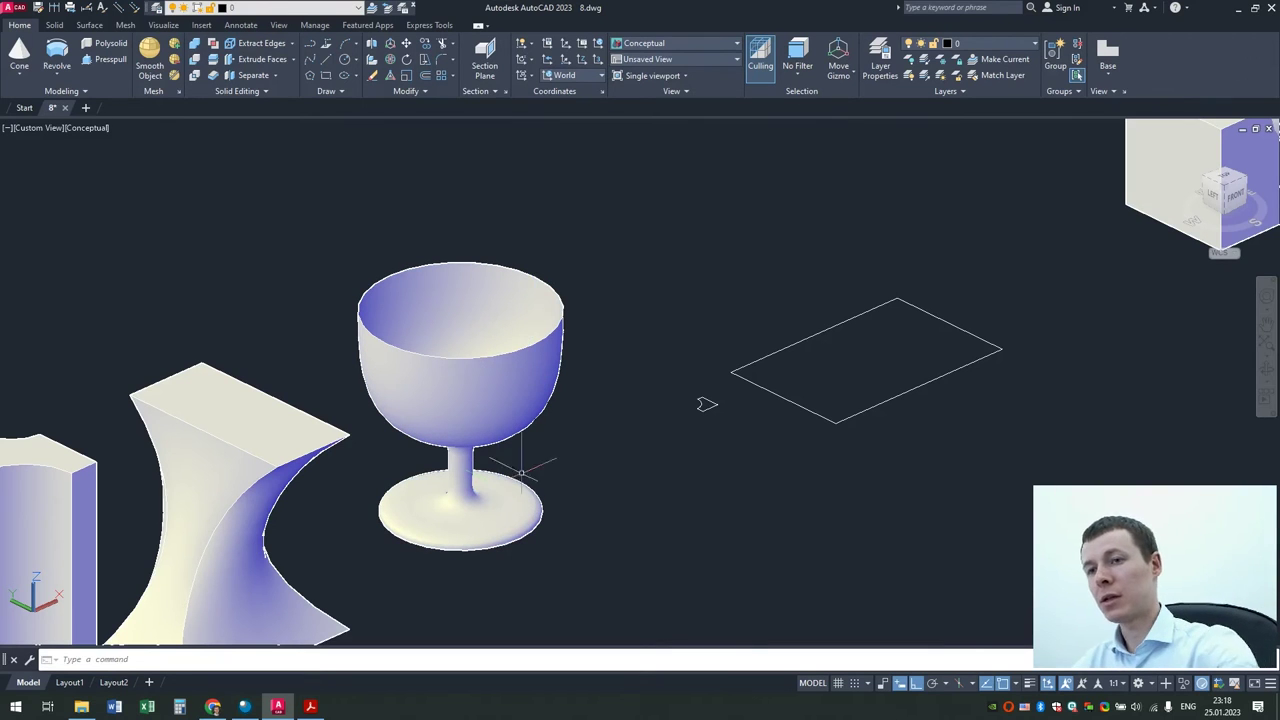
Step: Sweep the profile along the rectangle path to form a moulded frame
middle_drag(680, 416, 465, 429)
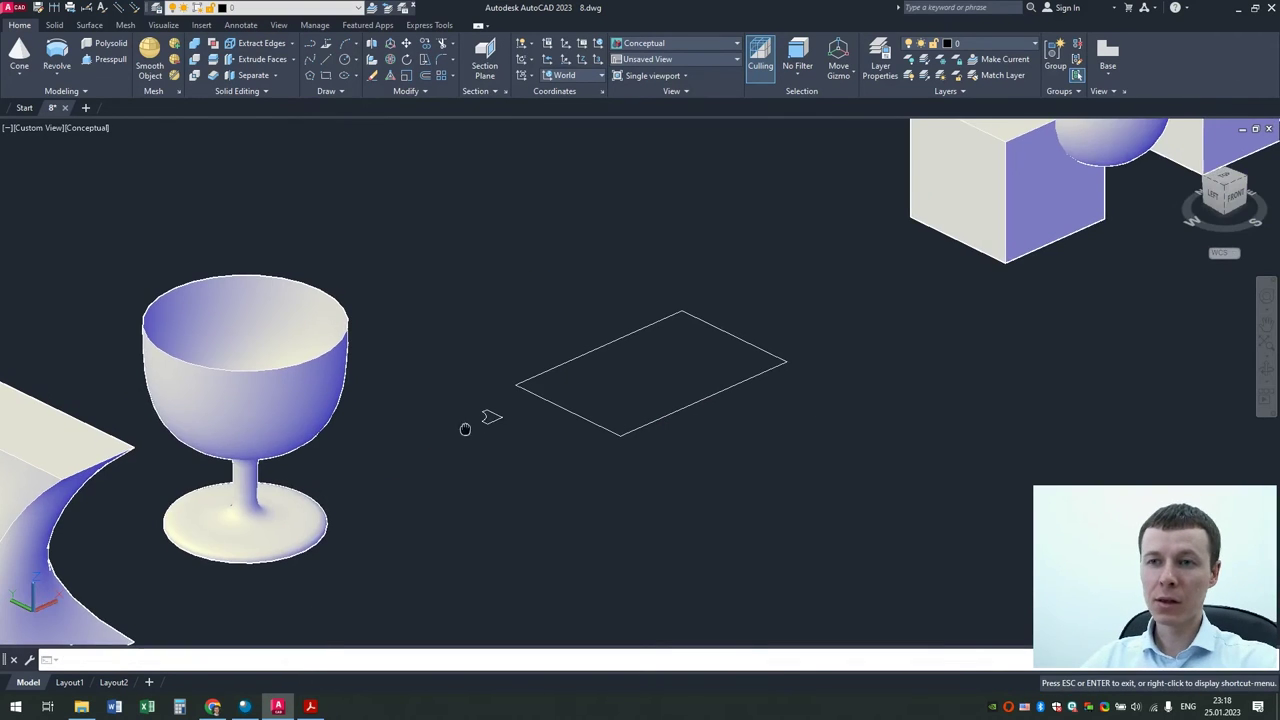
click(57, 74)
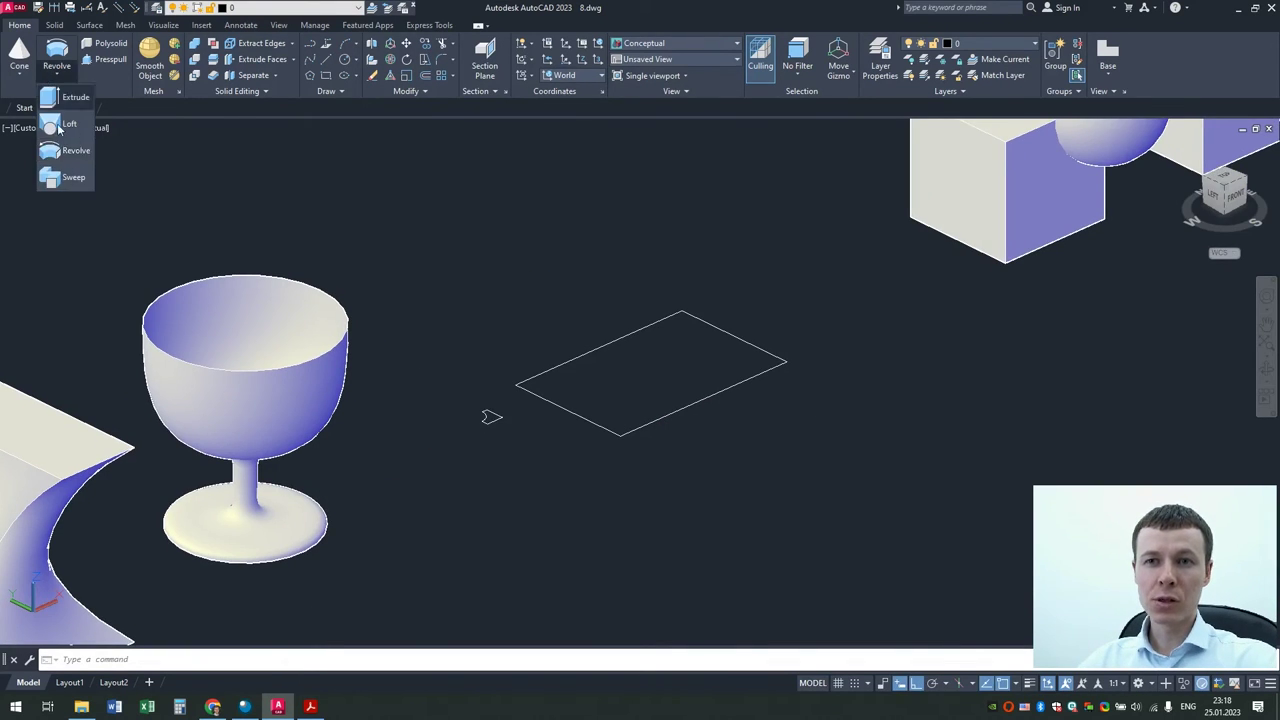
click(68, 179)
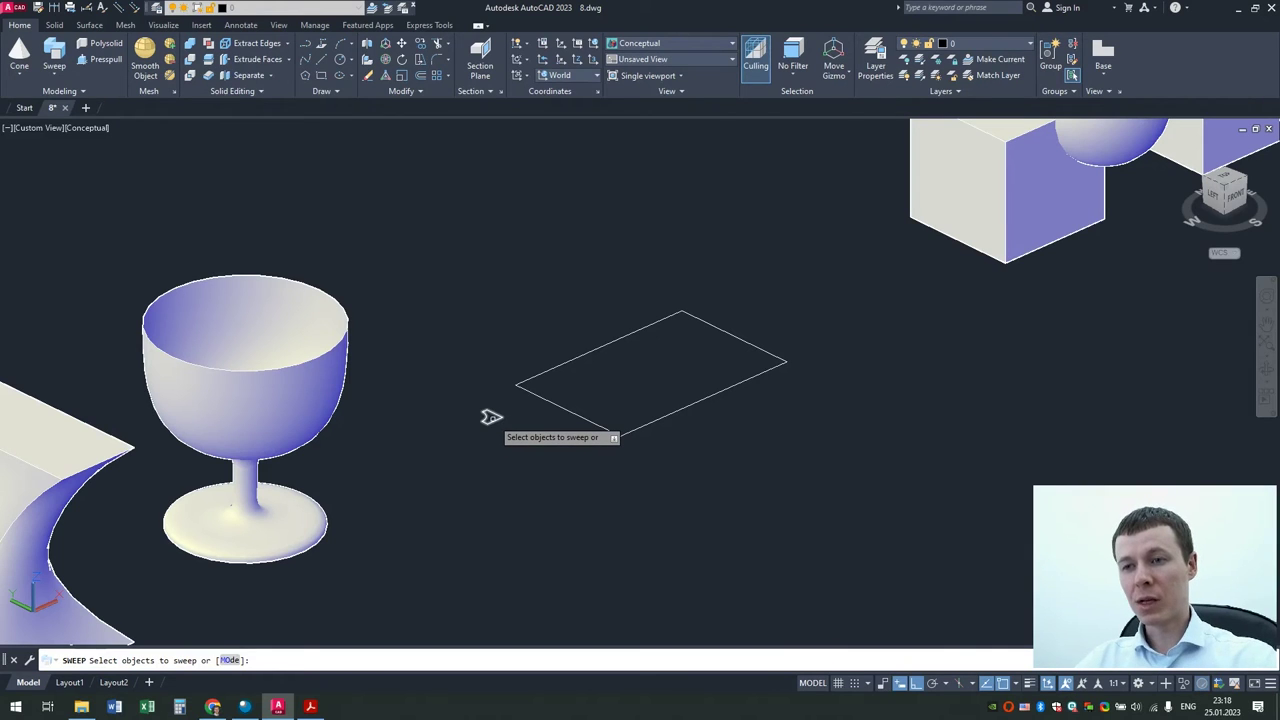
key(Return)
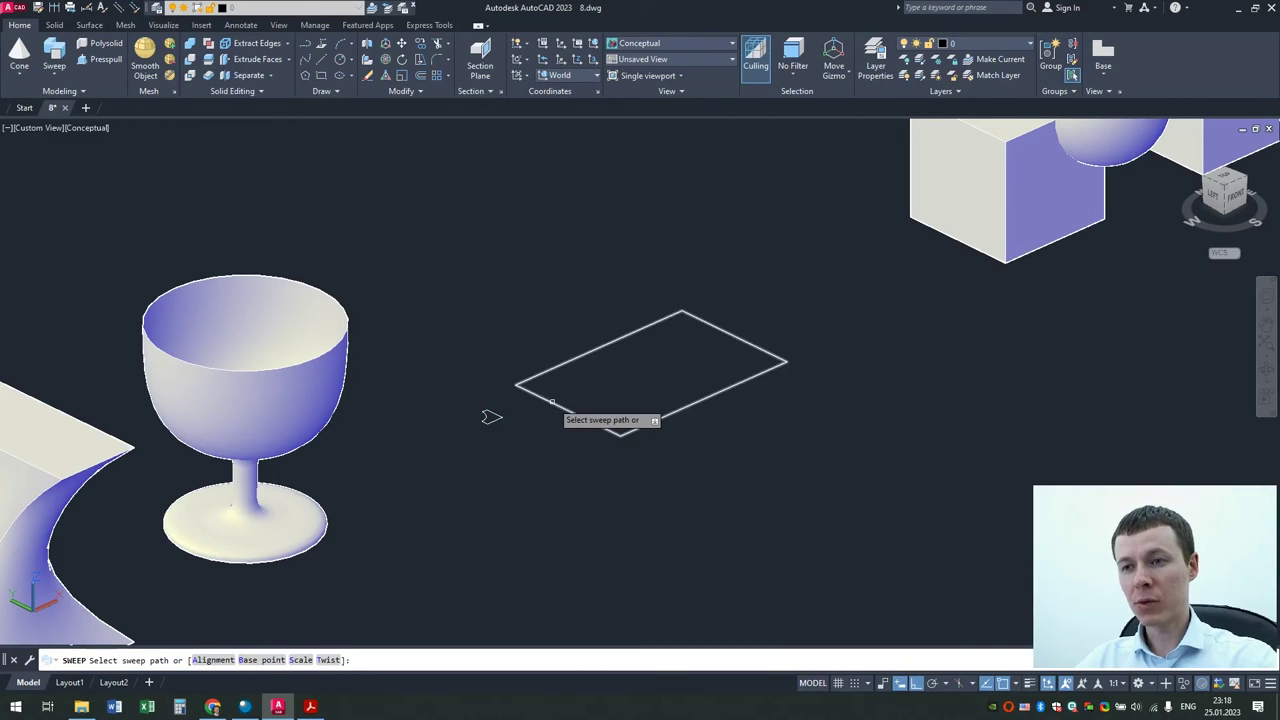
click(553, 402)
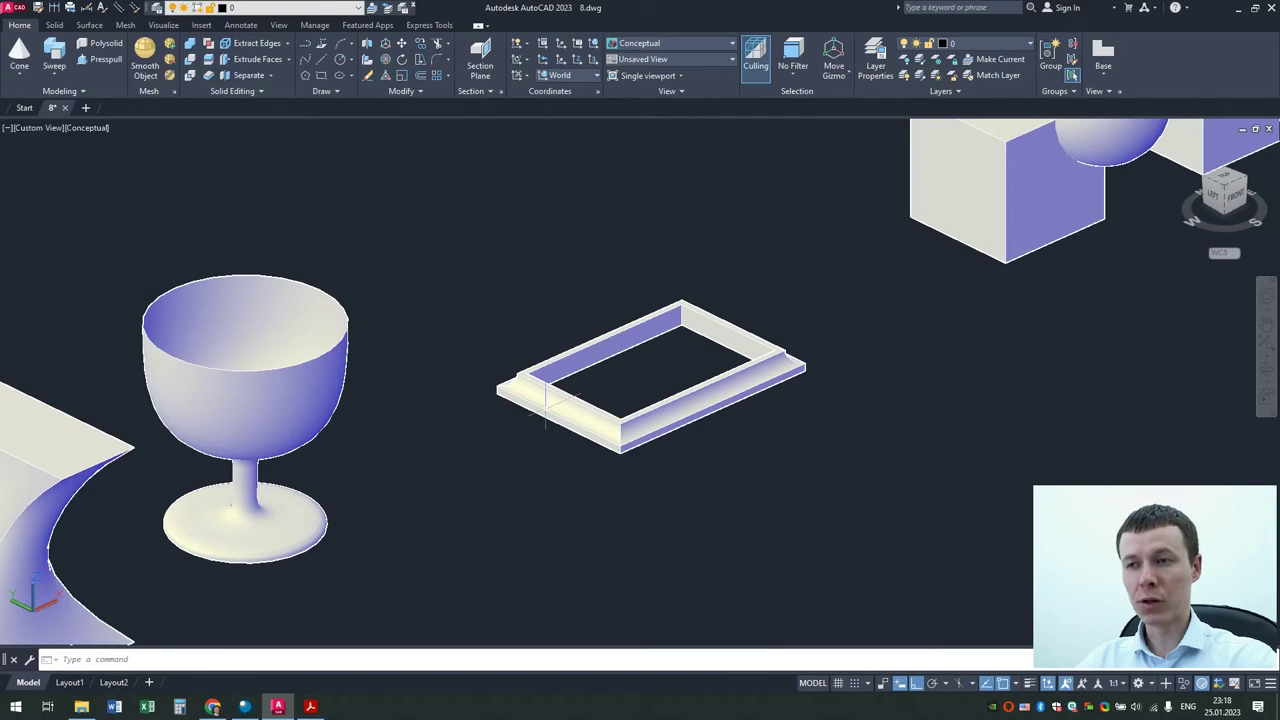
scroll(547, 400, up, 2)
scroll(625, 415, up, 2)
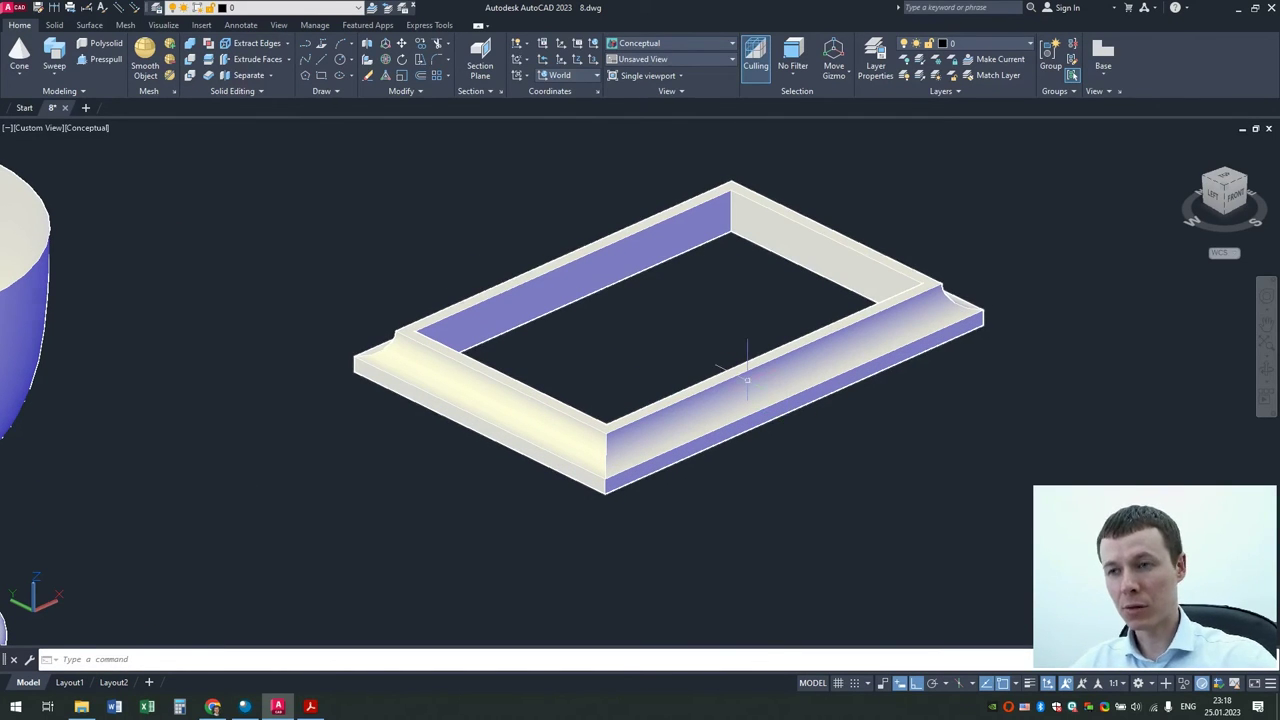
scroll(320, 520, down, 3)
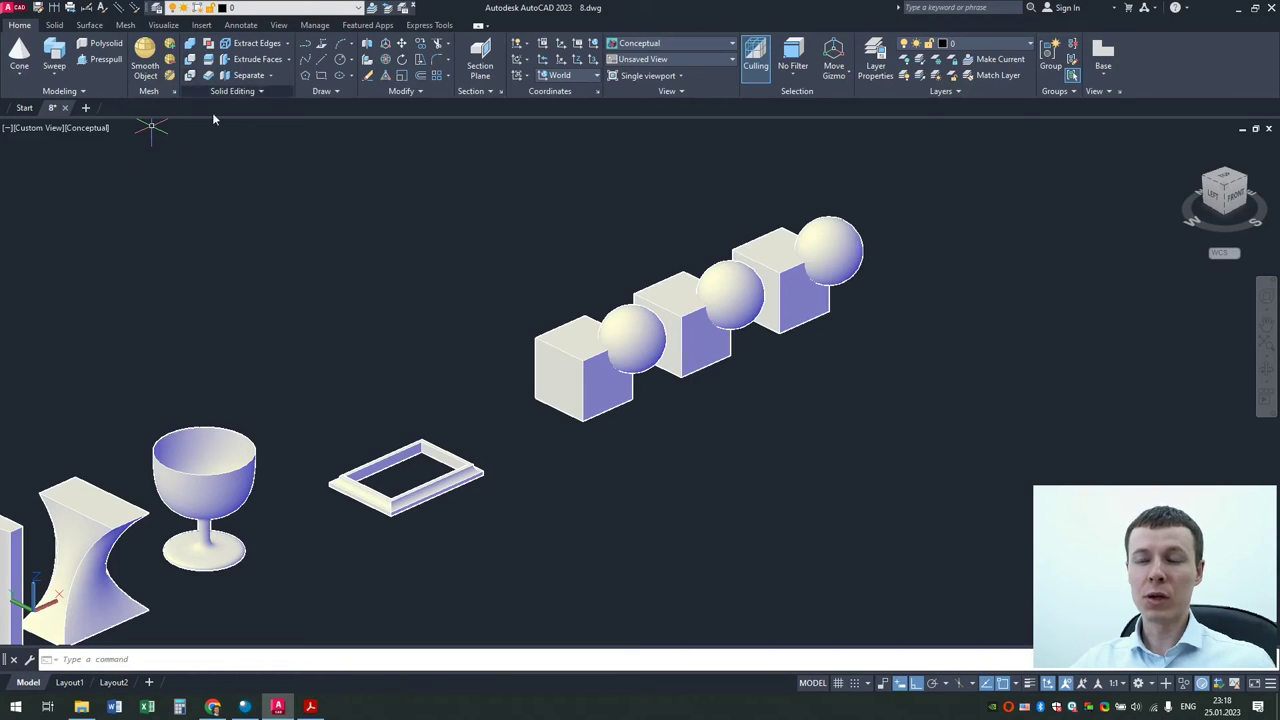
scroll(712, 338, up, 2)
middle_drag(718, 332, 497, 402)
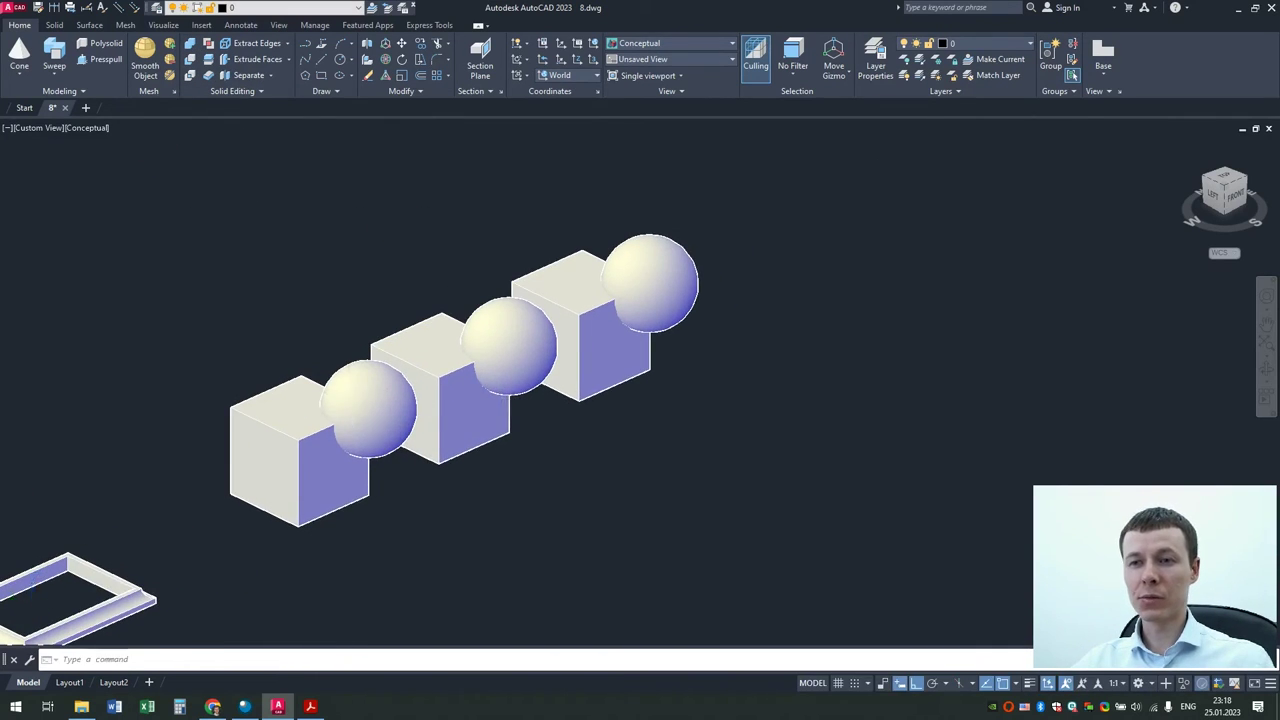
Step: Subtract the sphere from the first cube
scroll(345, 405, up, 2)
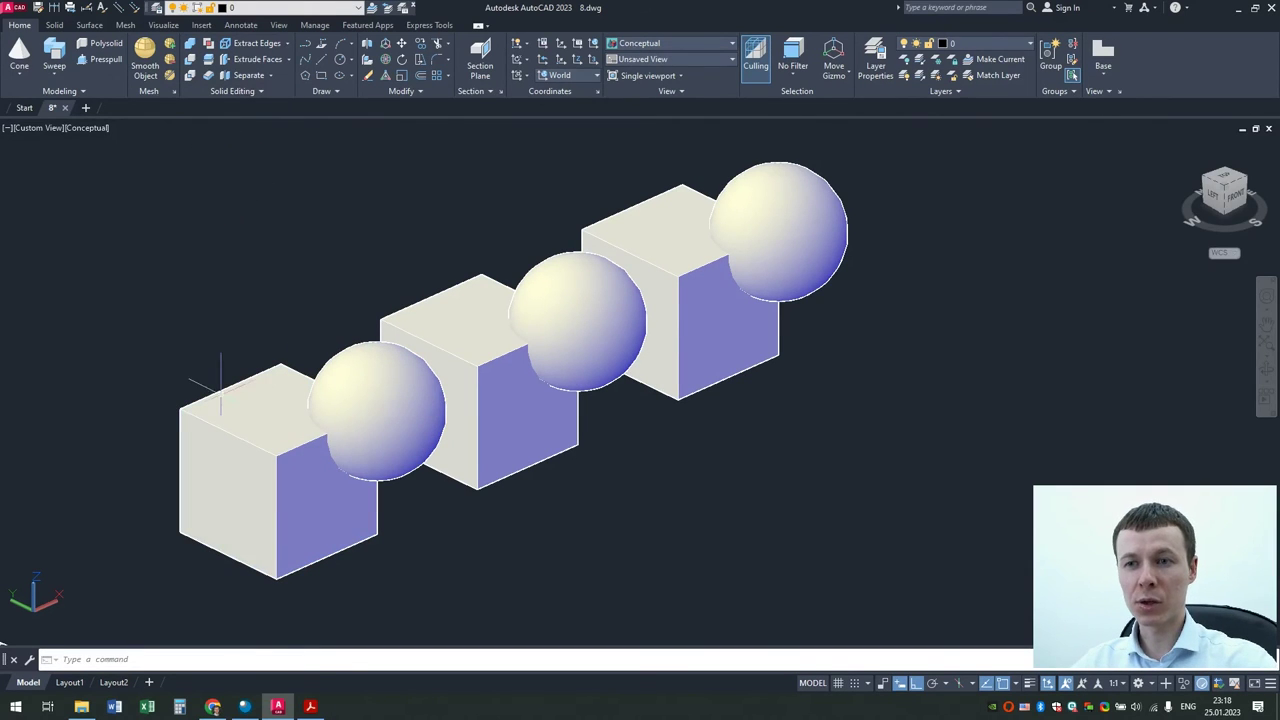
click(189, 61)
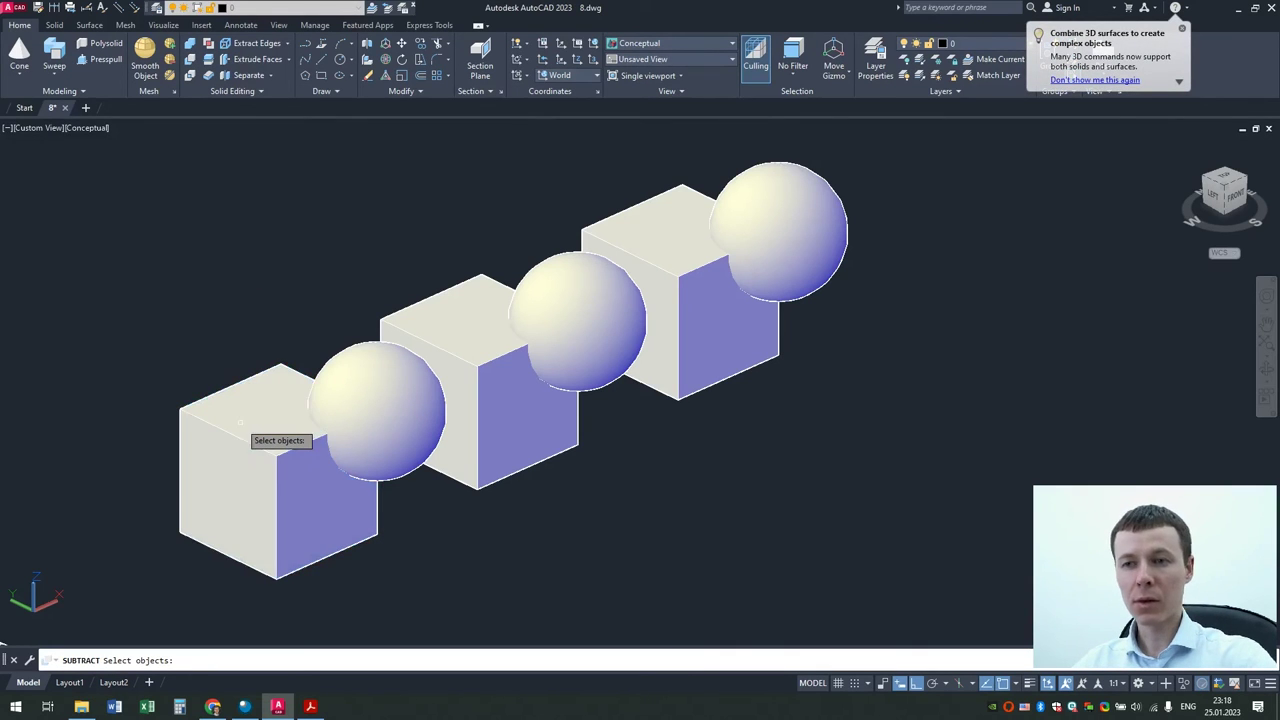
click(362, 404)
key(Return)
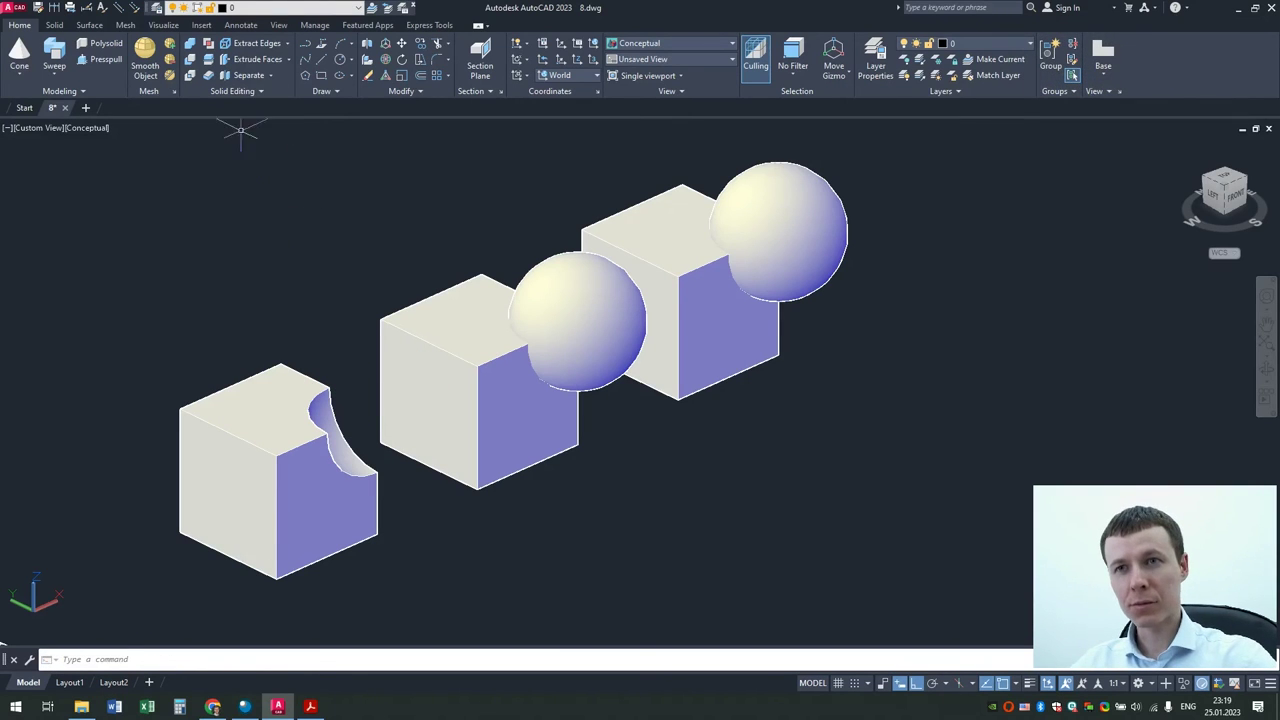
Step: Subtract the middle cube from its sphere, leaving a bitten sphere
click(192, 60)
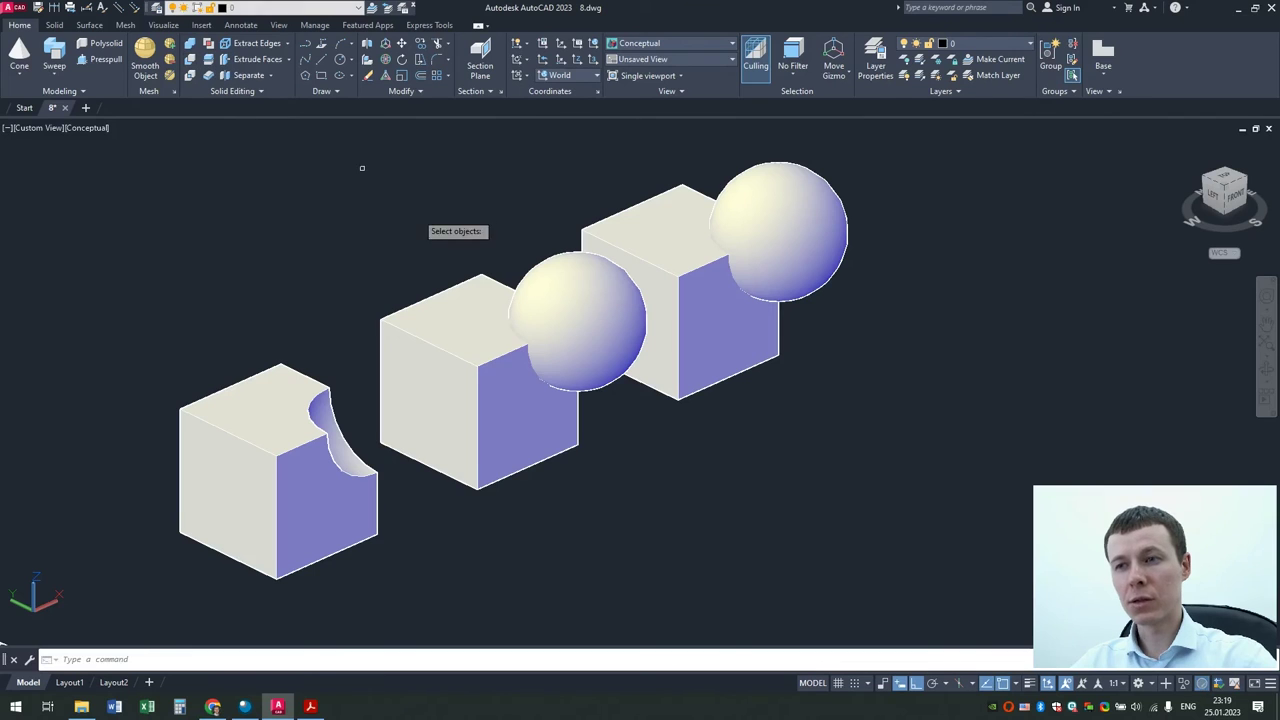
click(559, 330)
key(Return)
click(464, 340)
key(Return)
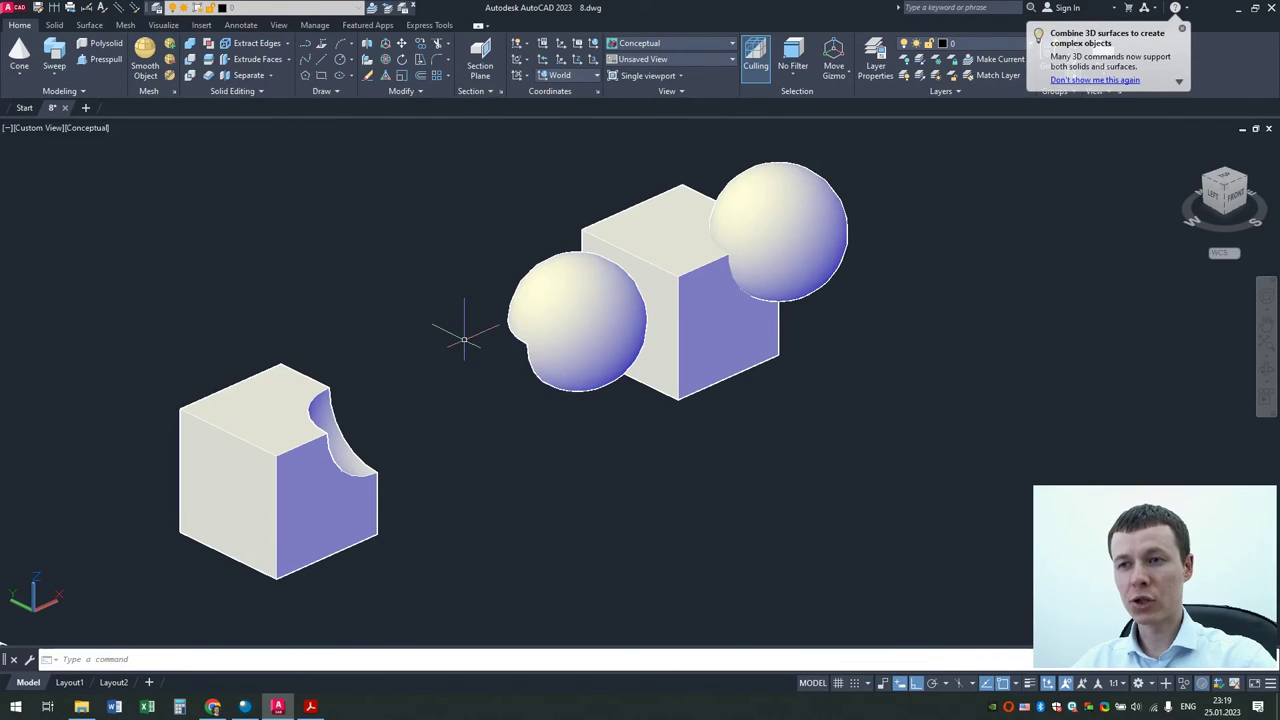
Step: Intersect the last cube with the upper-right sphere, keeping only their overlap
mouse_move(578, 329)
shift+middle_down()
mouse_move(615, 323)
mouse_move(500, 366)
shift+middle_up()
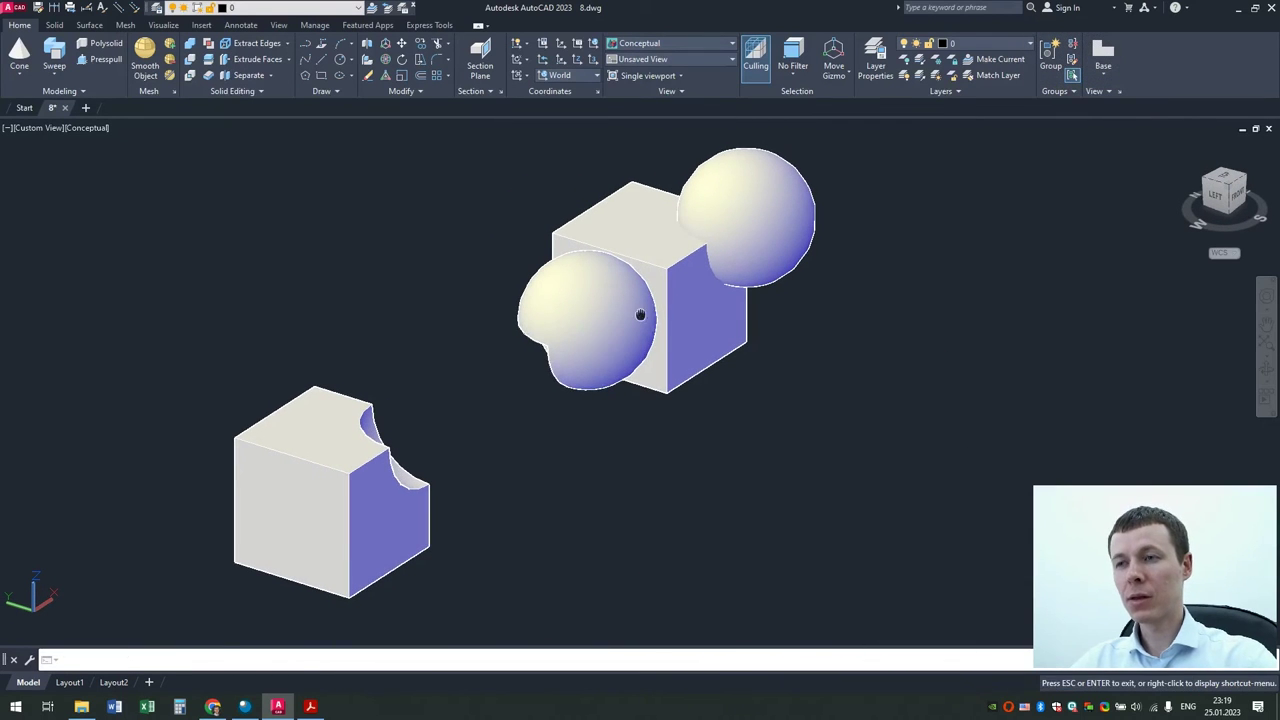
middle_drag(640, 315, 497, 374)
click(190, 76)
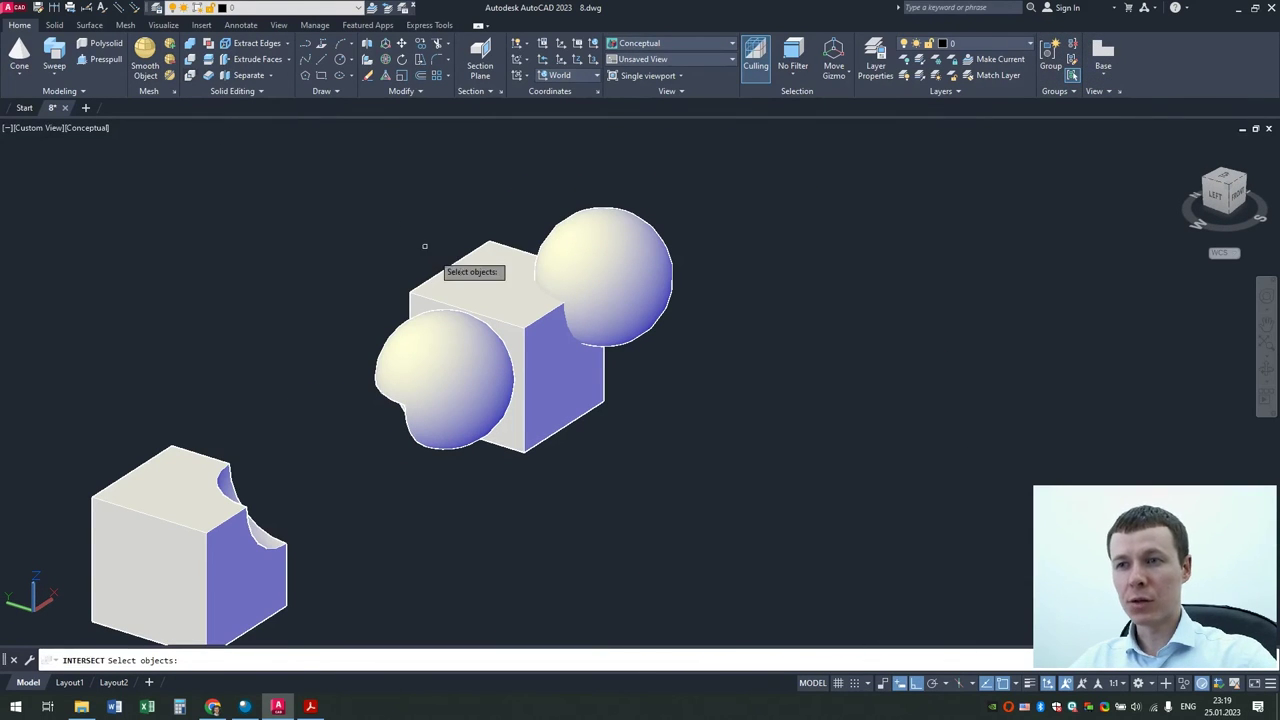
click(473, 268)
click(590, 265)
key(Return)
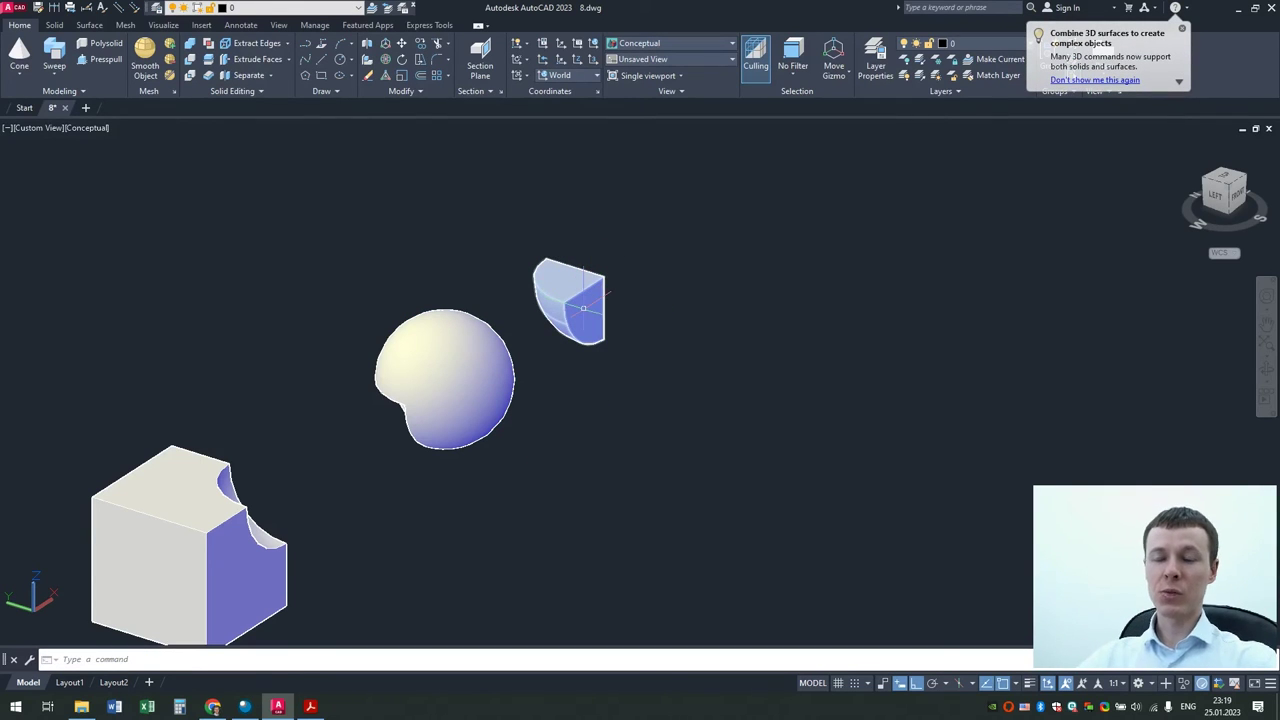
mouse_move(583, 307)
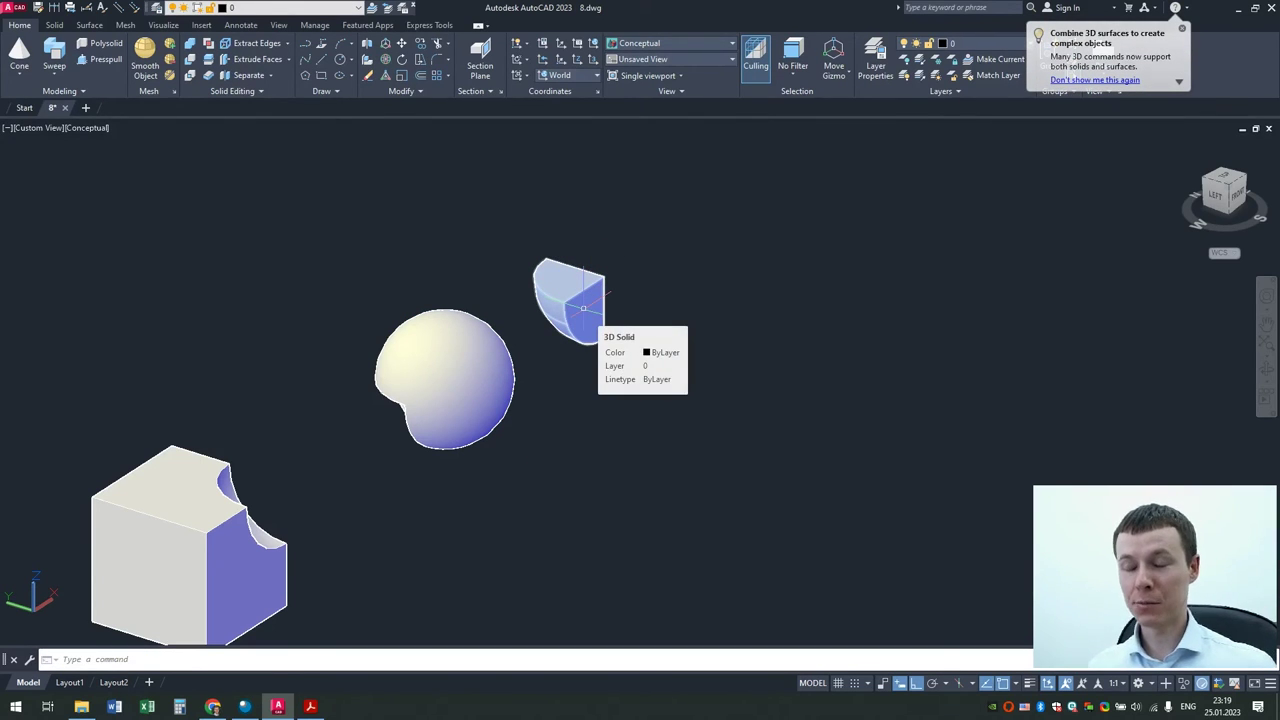
scroll(583, 307, down, 4)
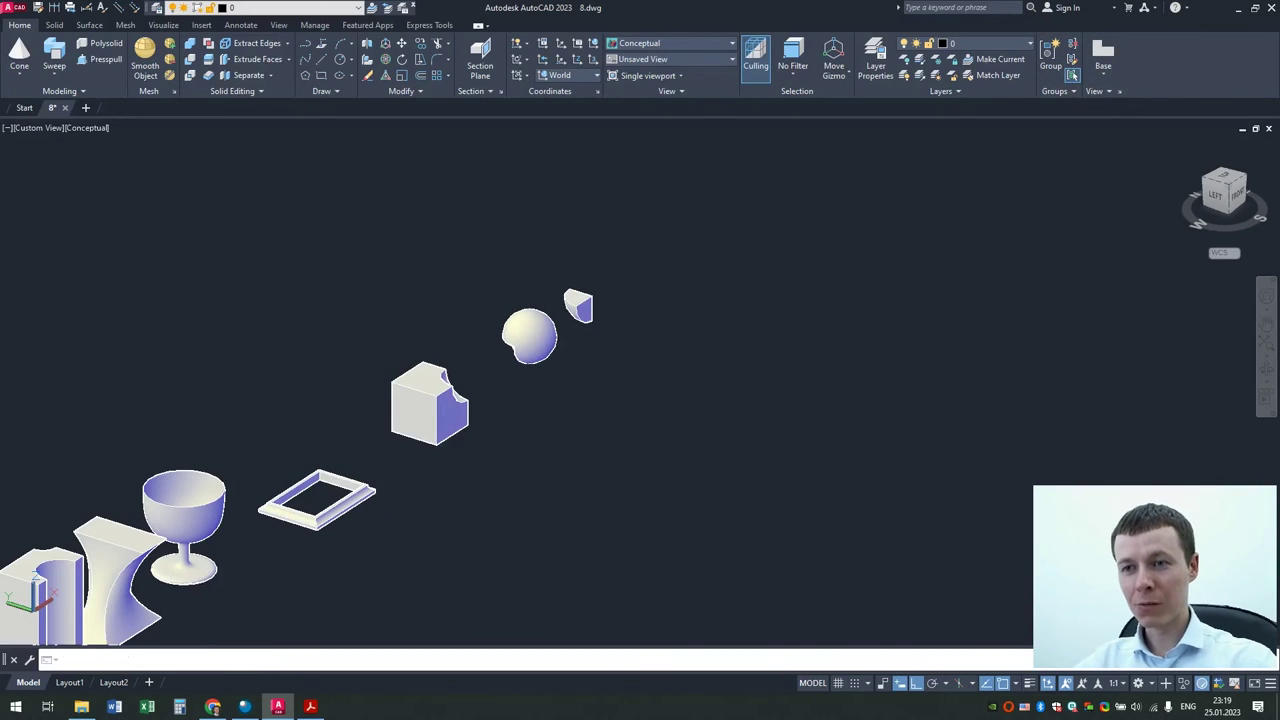
scroll(608, 349, down, 3)
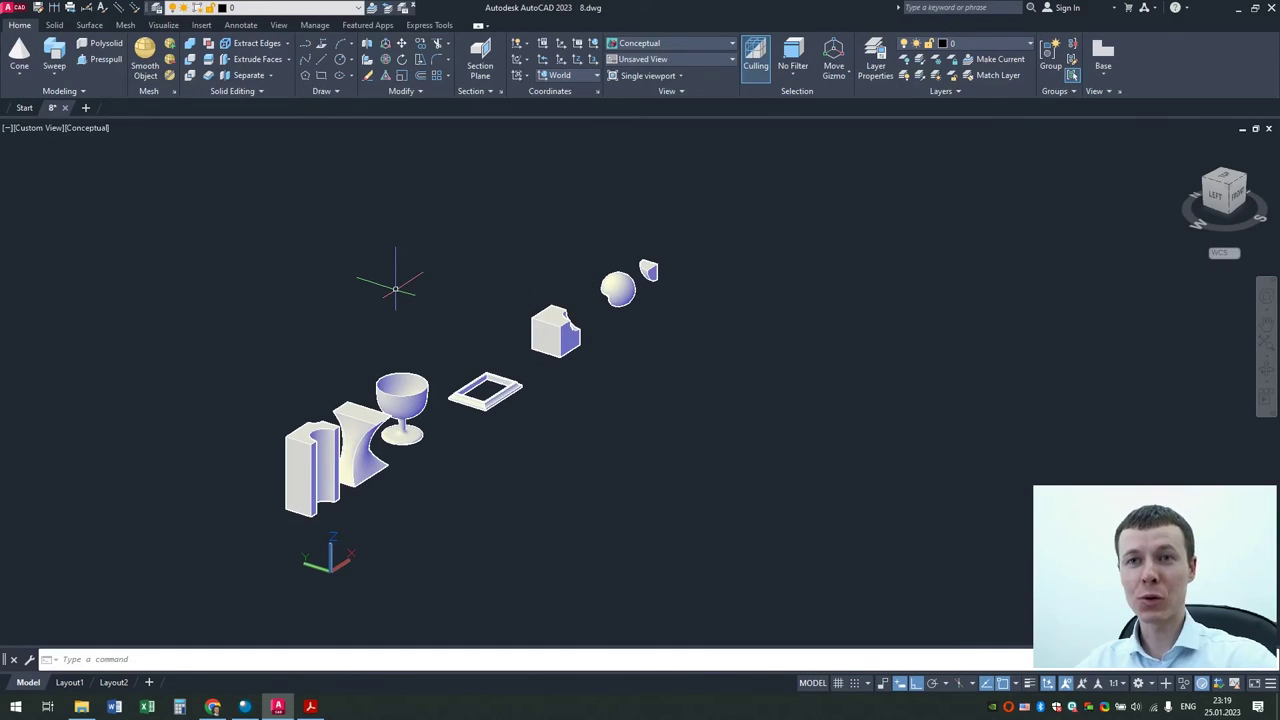
Step: Browse the Box and Extrude dropdowns, review the Acrobat slide, then return to AutoCAD
click(22, 77)
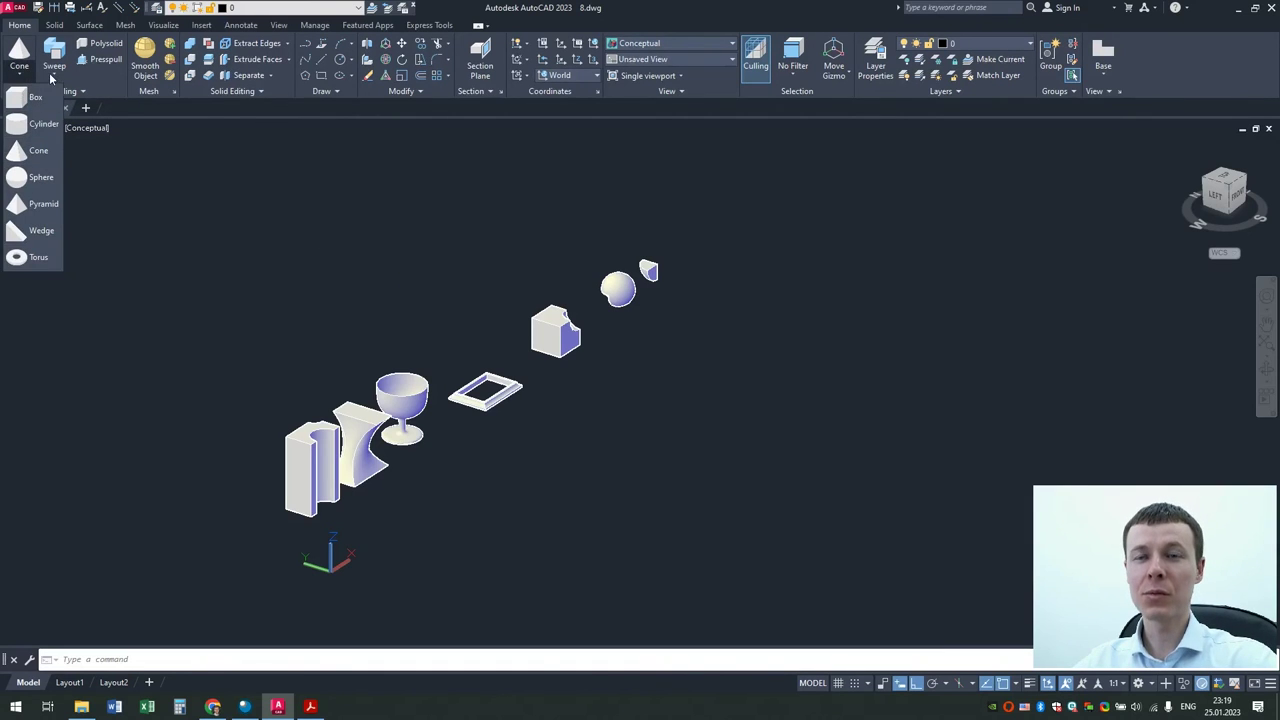
click(53, 79)
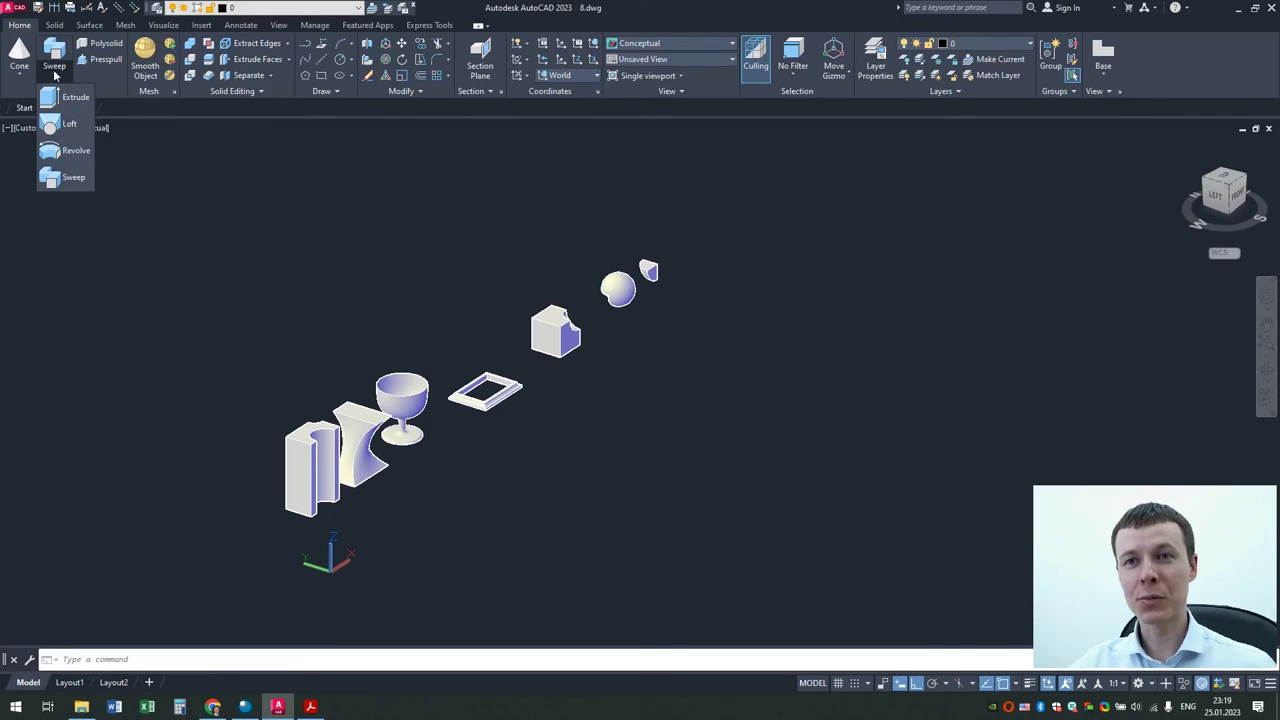
click(55, 76)
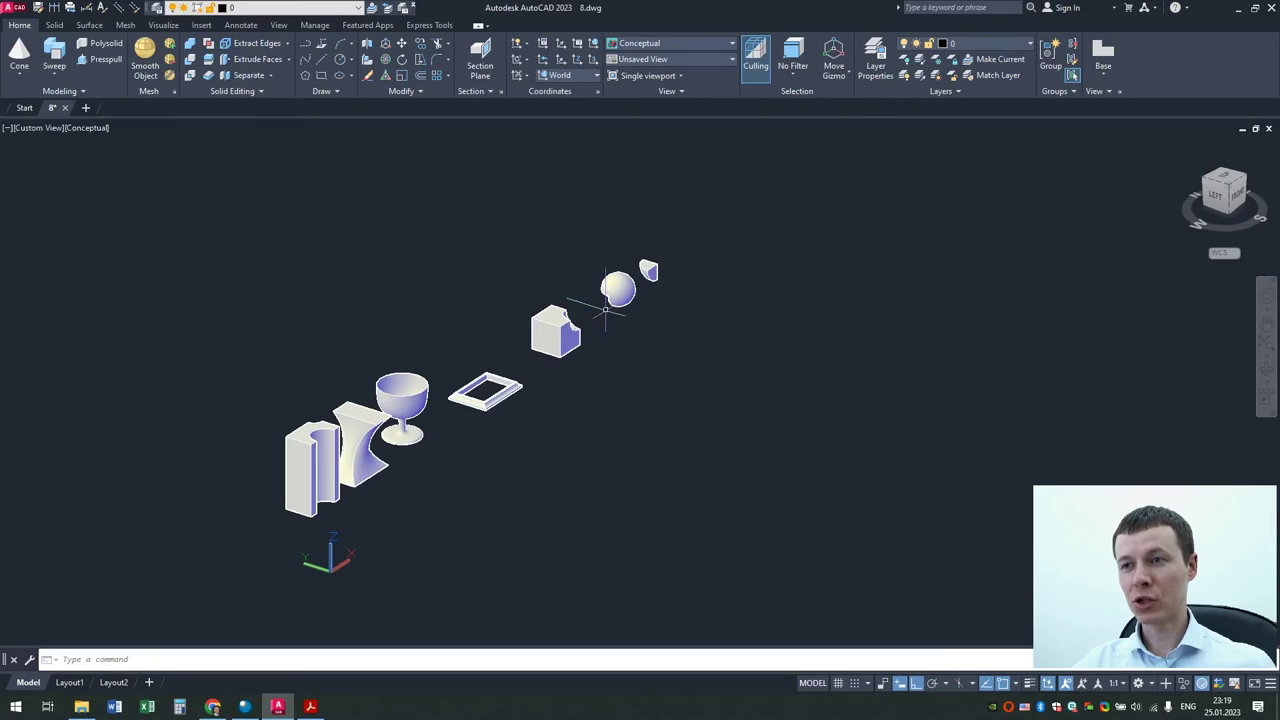
click(310, 706)
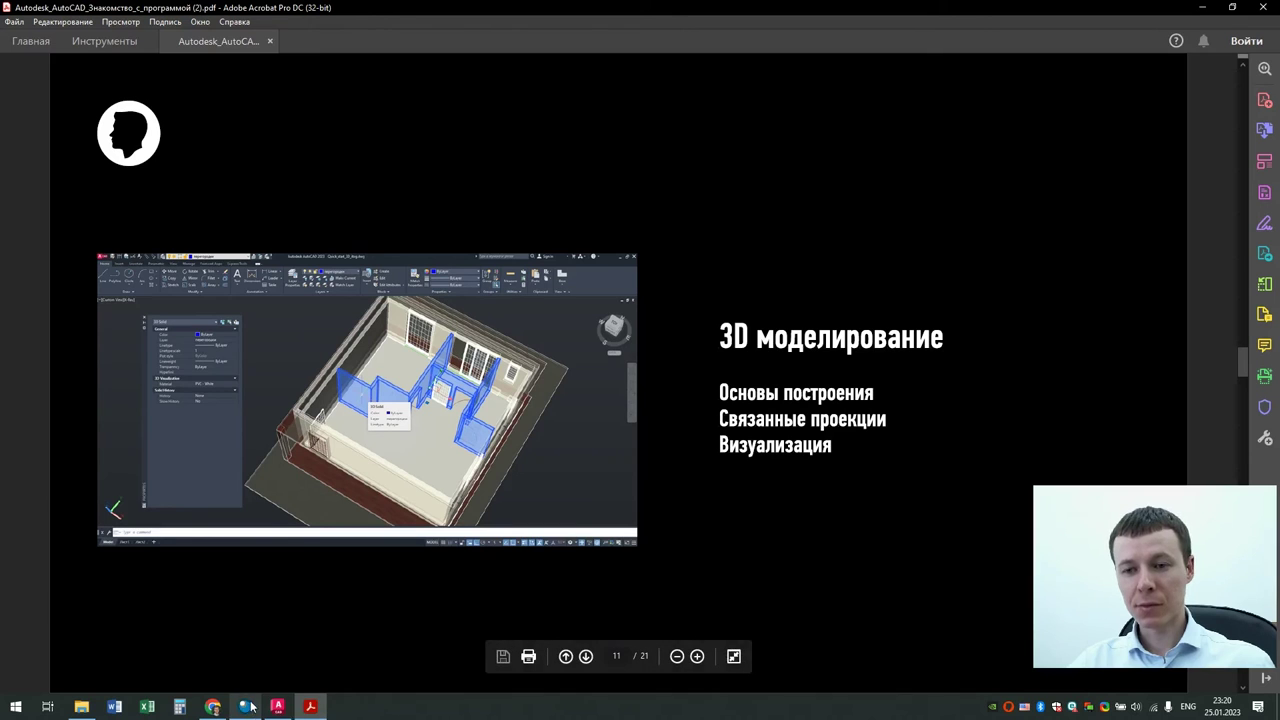
mouse_move(277, 707)
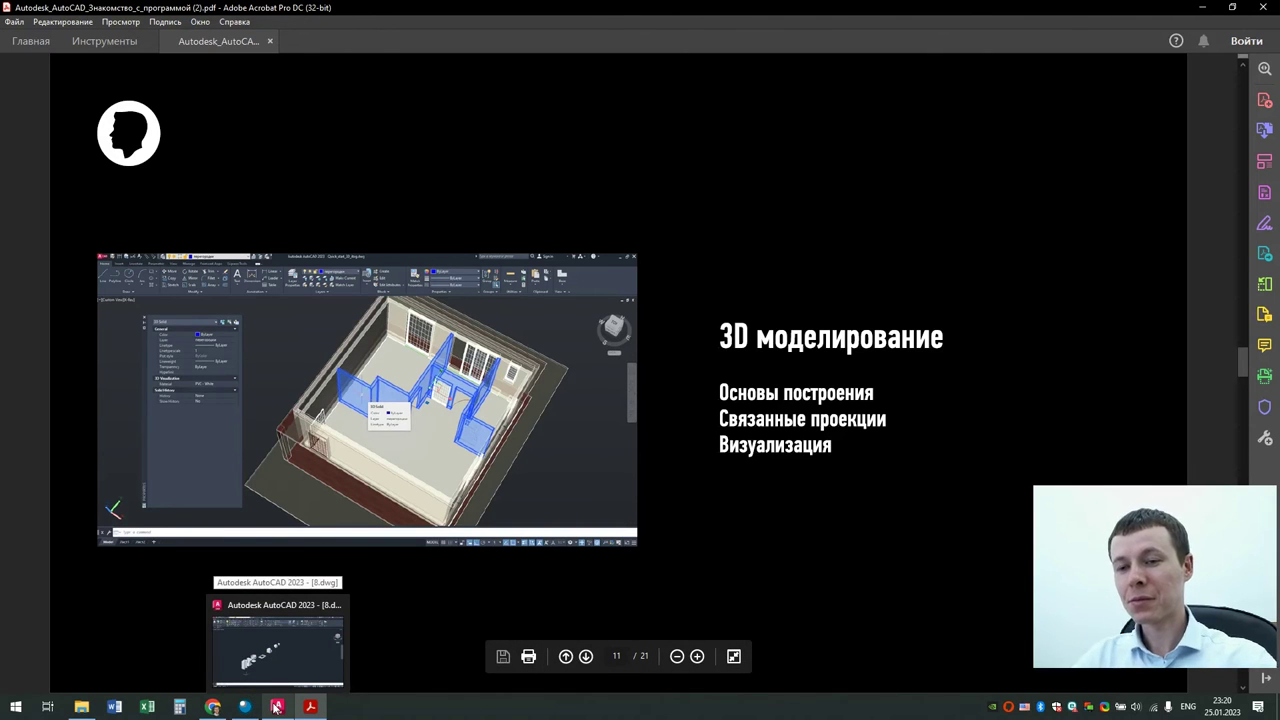
click(276, 707)
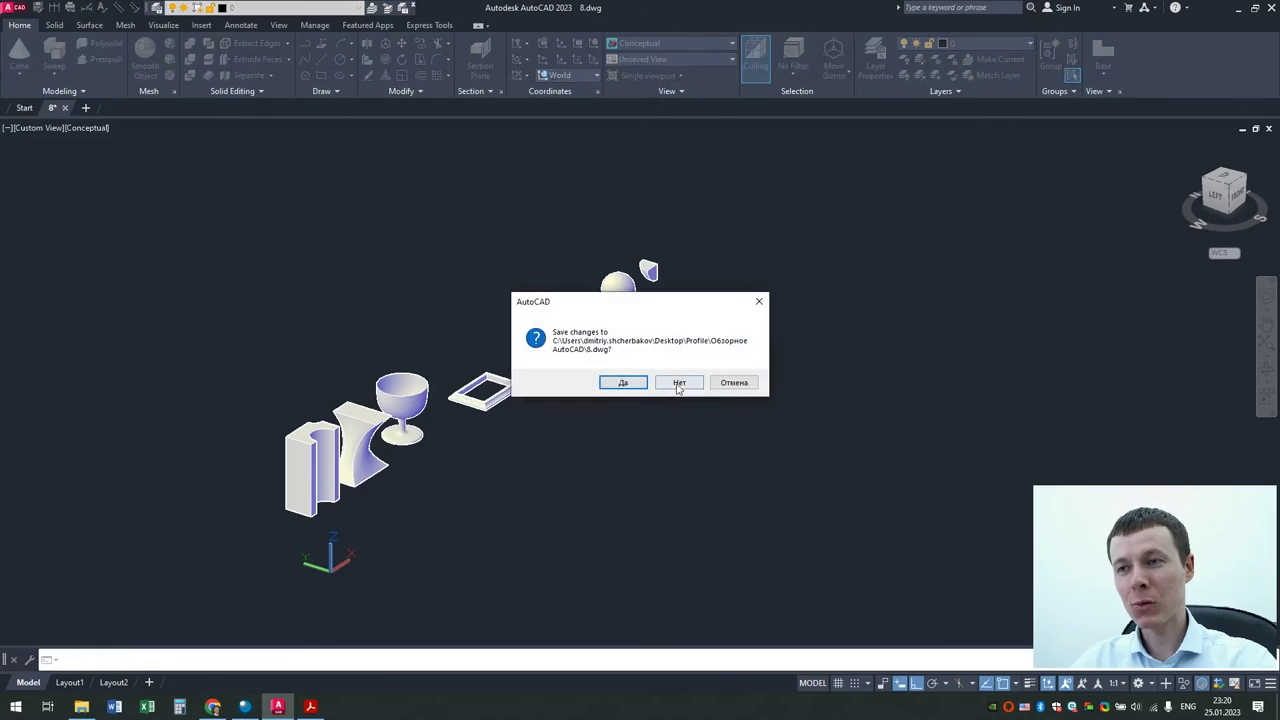
Step: Discard changes to 8.dwg and open 9.1.dwg from the Обзорное AutoCAD folder
click(679, 386)
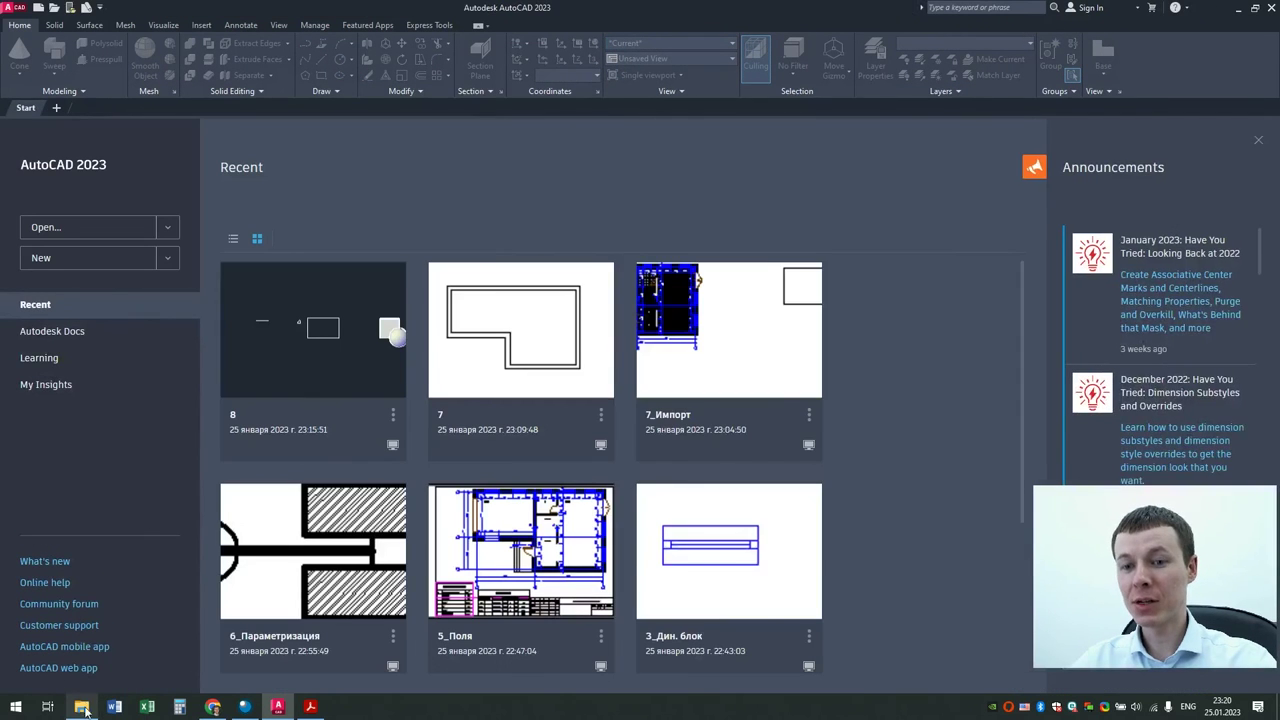
click(81, 707)
double_click(800, 475)
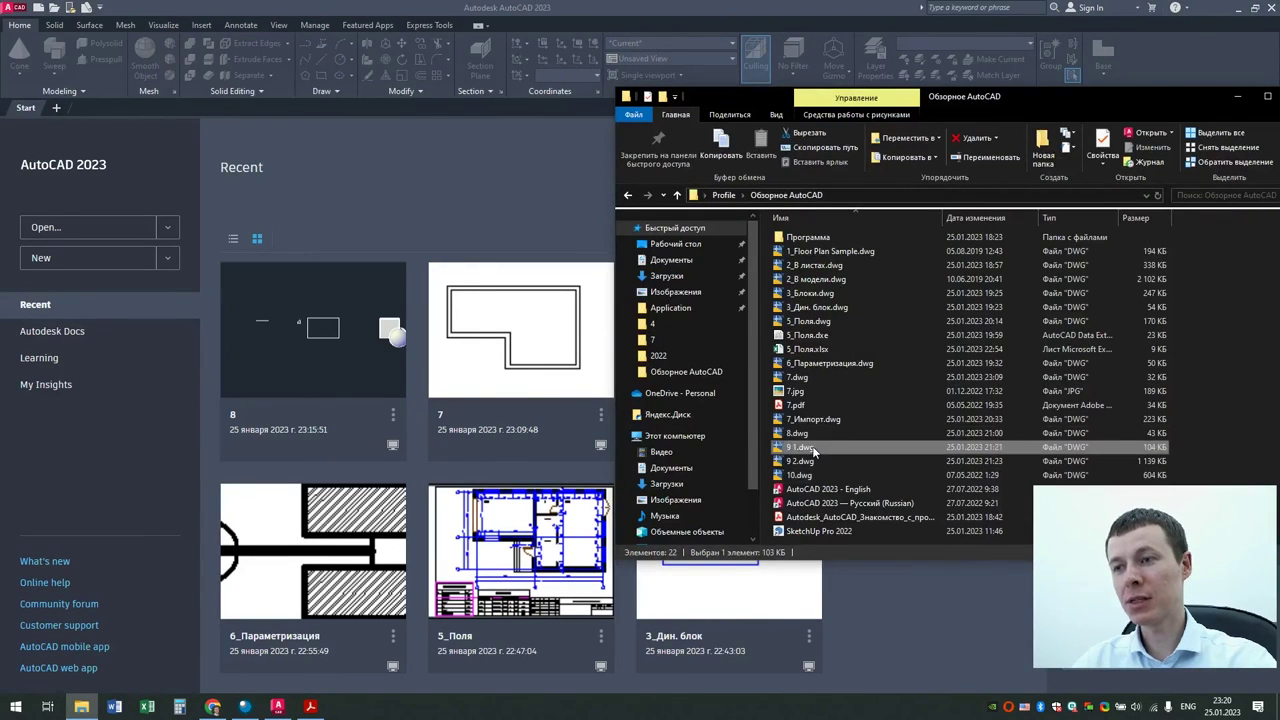
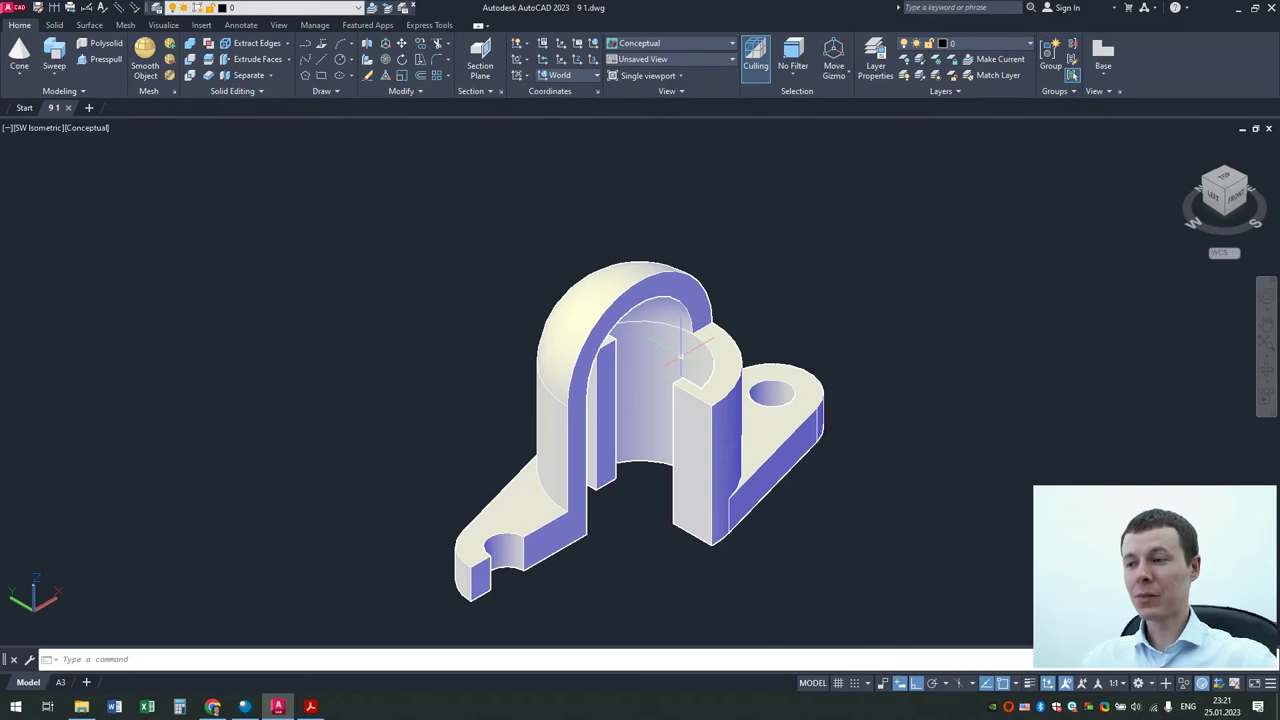
Step: Orbit the sectioned bracket to a new viewpoint, then show the blank A3 layout sheet
click(688, 456)
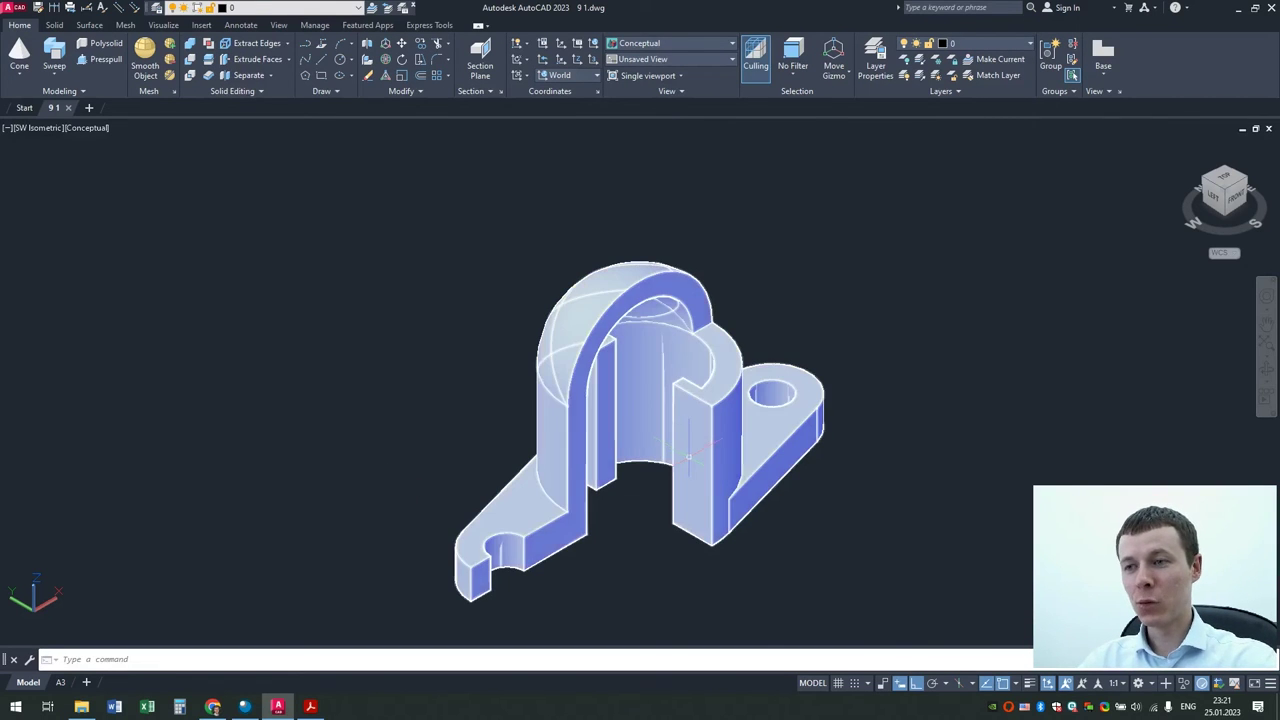
mouse_move(708, 445)
shift+middle_down()
mouse_move(552, 255)
mouse_move(740, 283)
mouse_move(803, 414)
mouse_move(700, 451)
mouse_move(680, 432)
shift+middle_up()
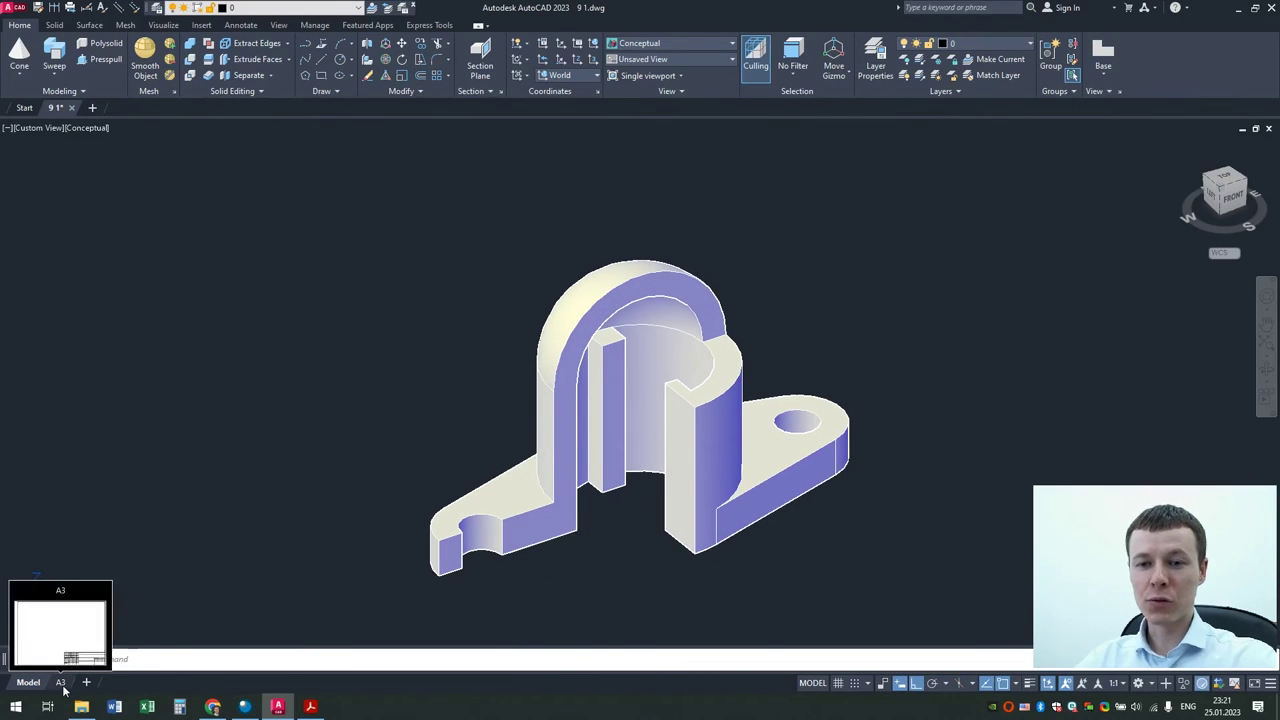
click(61, 682)
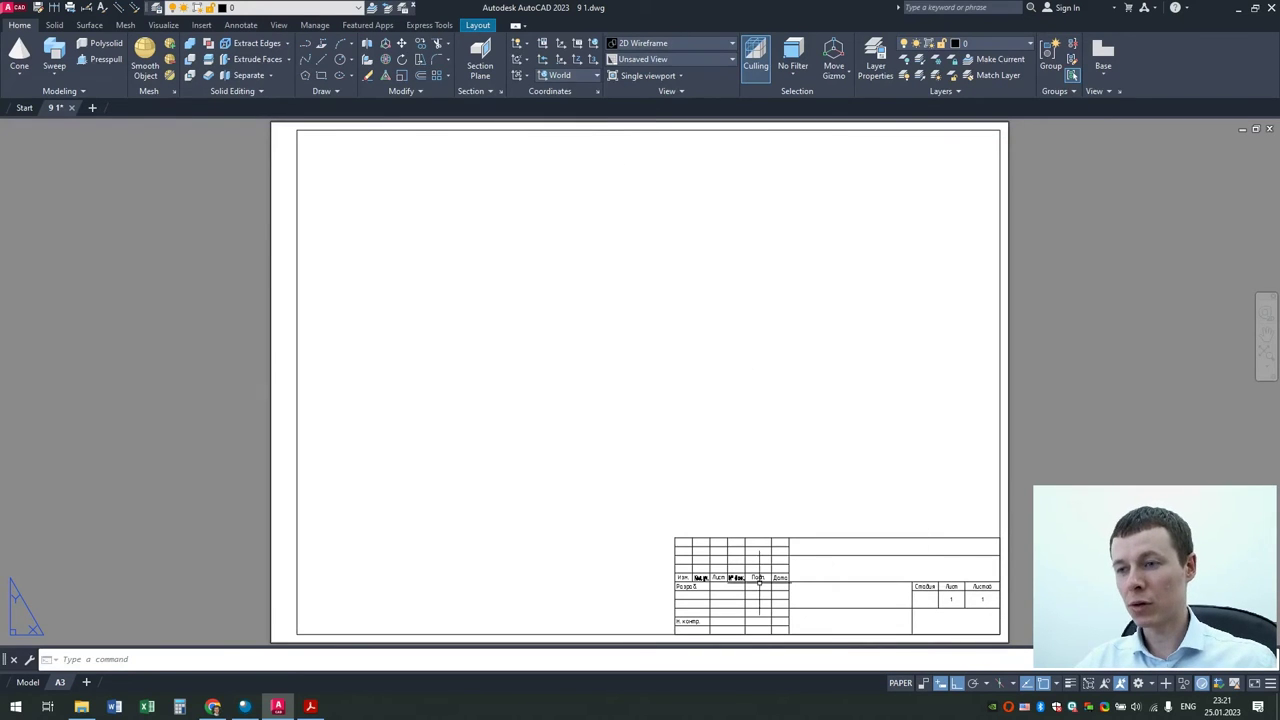
Step: Place a front base view from model space, then top, side and isometric projected views
click(485, 27)
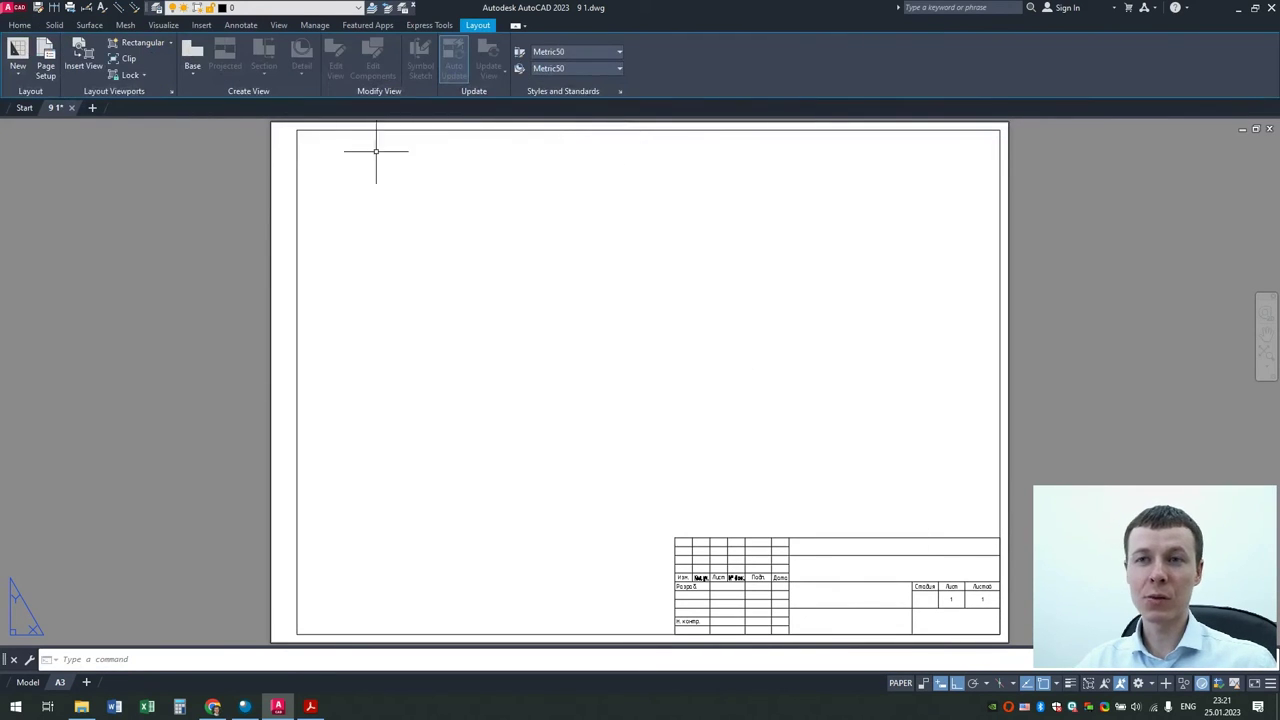
click(194, 68)
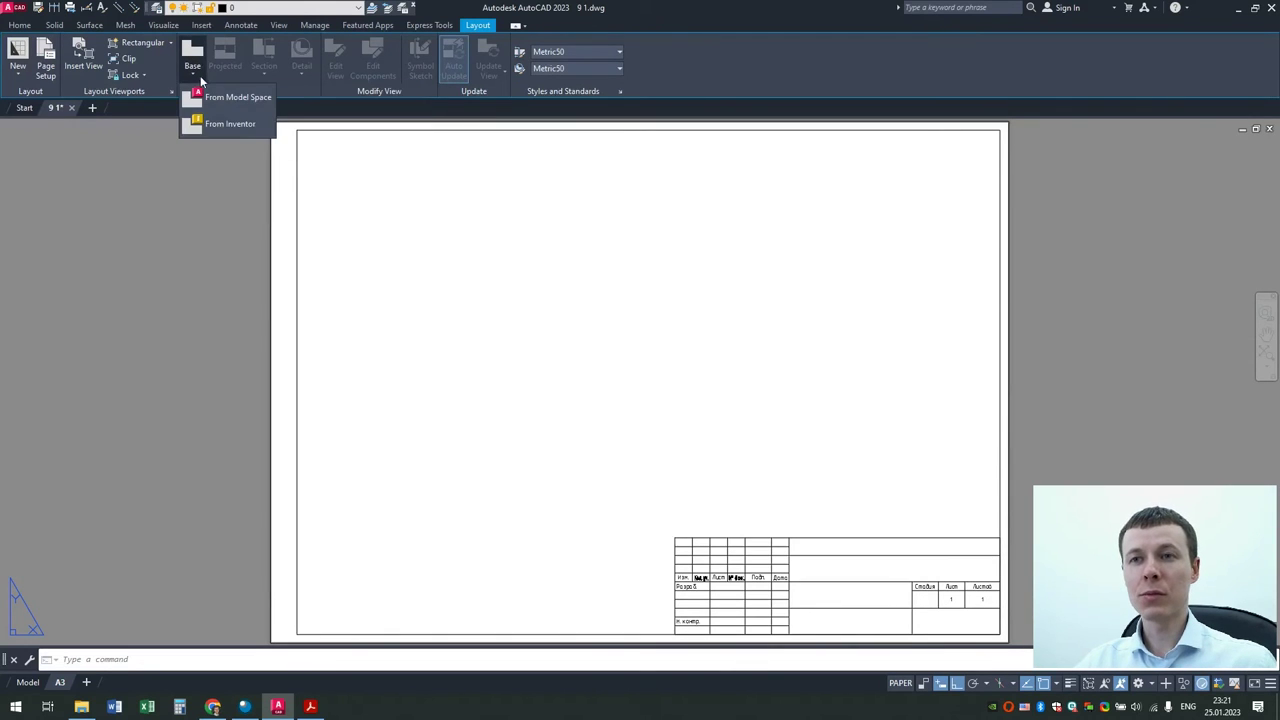
click(213, 96)
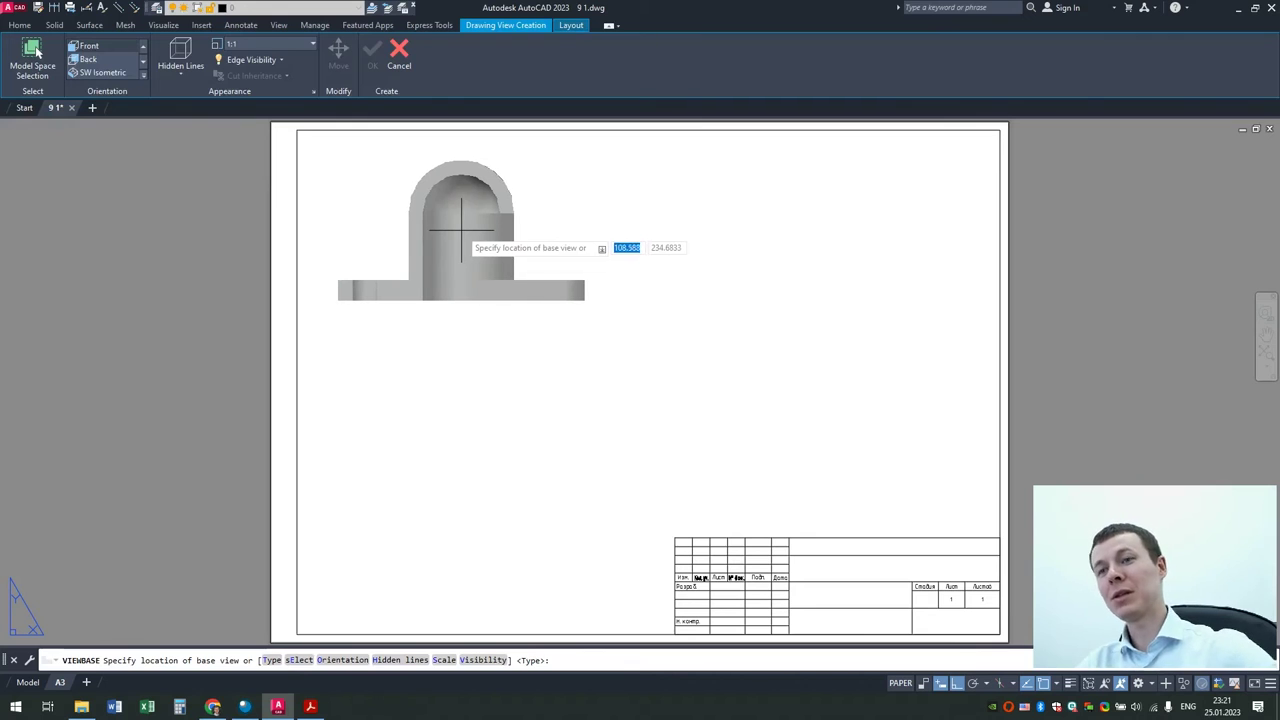
click(461, 230)
key(Return)
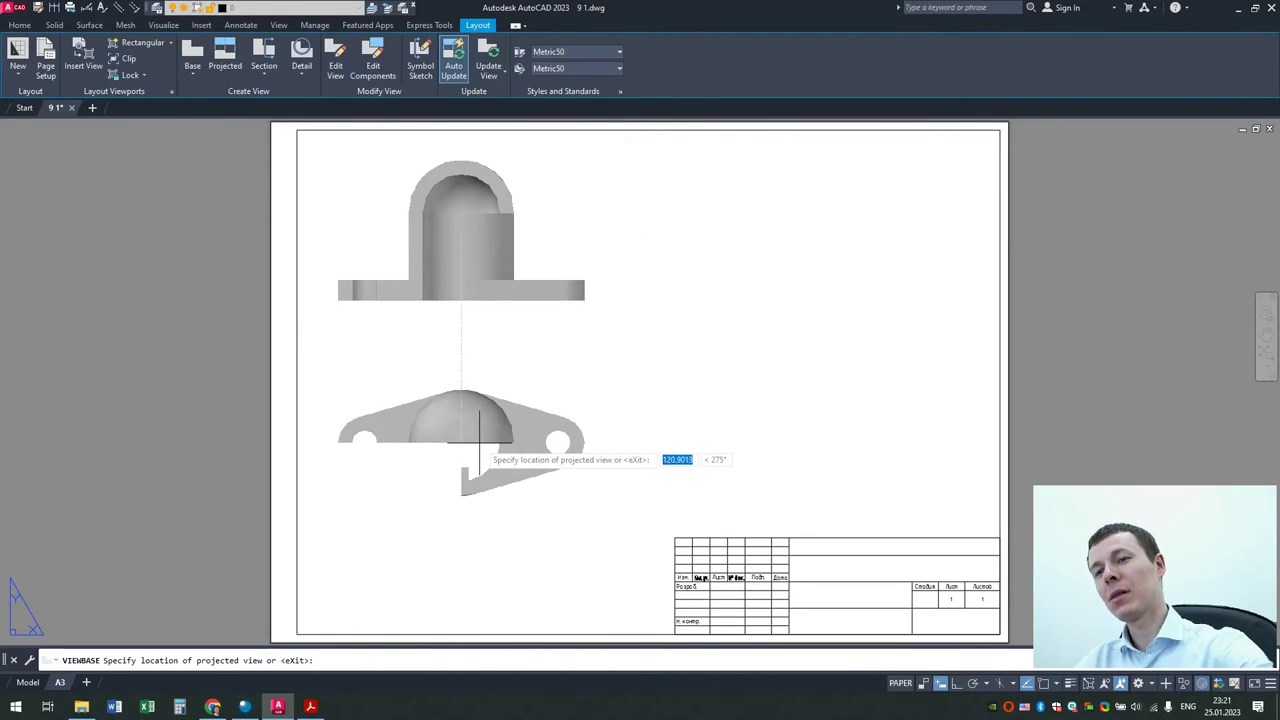
click(479, 440)
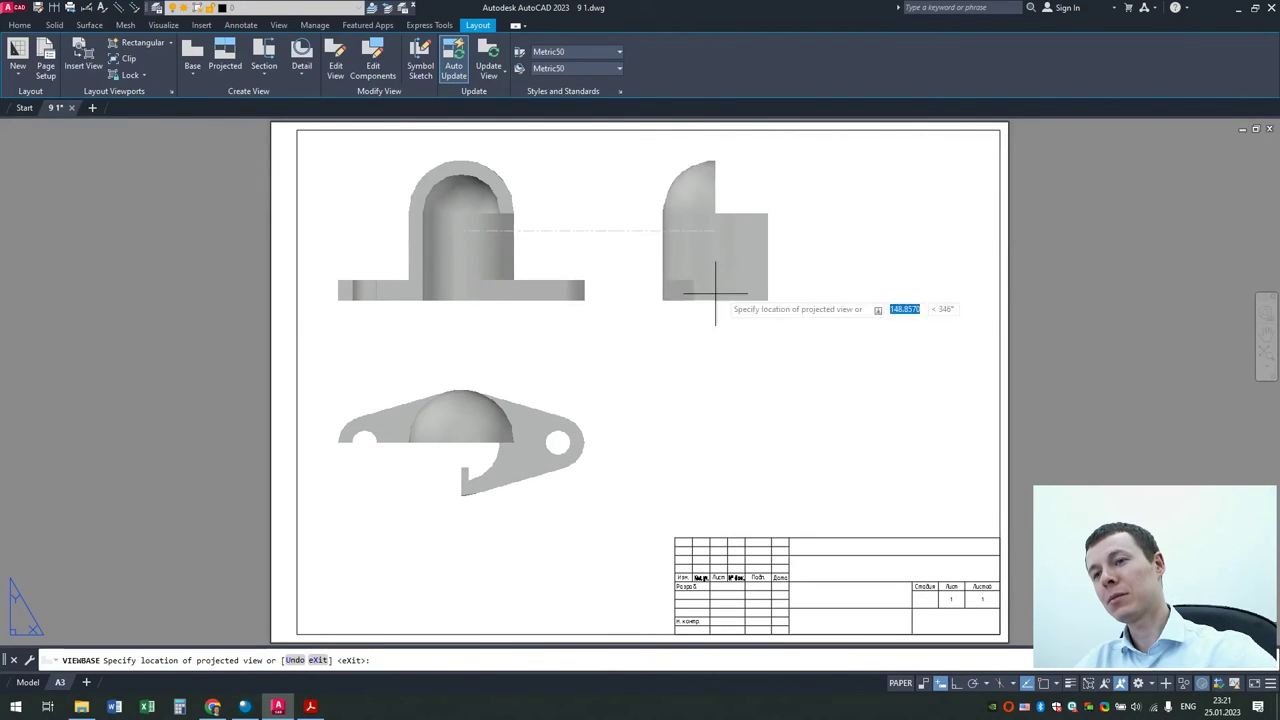
click(802, 262)
click(812, 405)
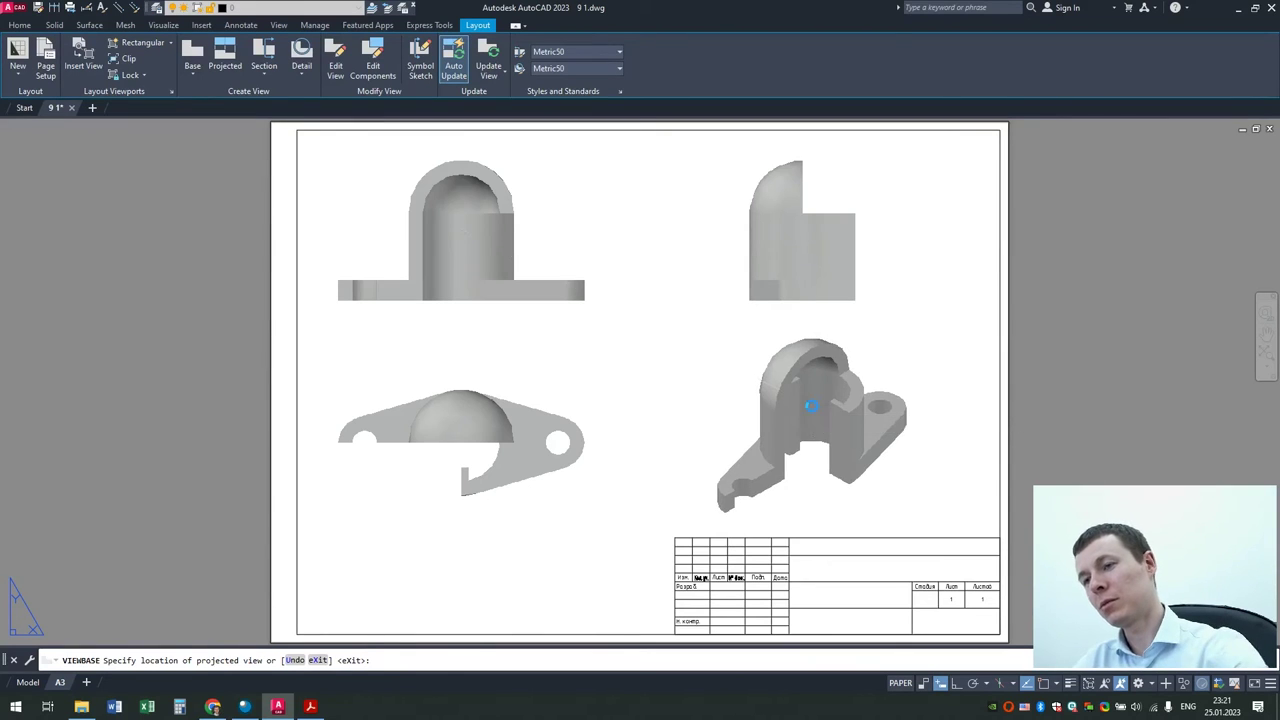
key(Return)
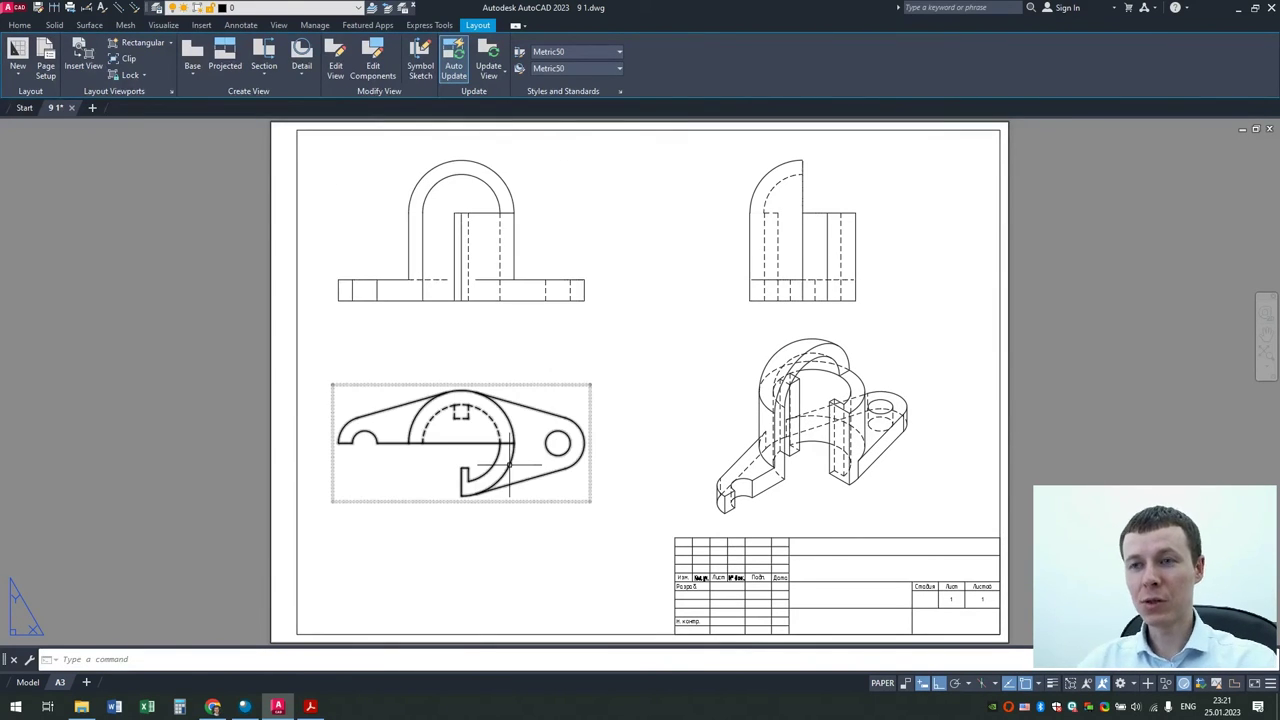
Step: Set the isometric view's hidden-line style to Visible lines only
click(772, 397)
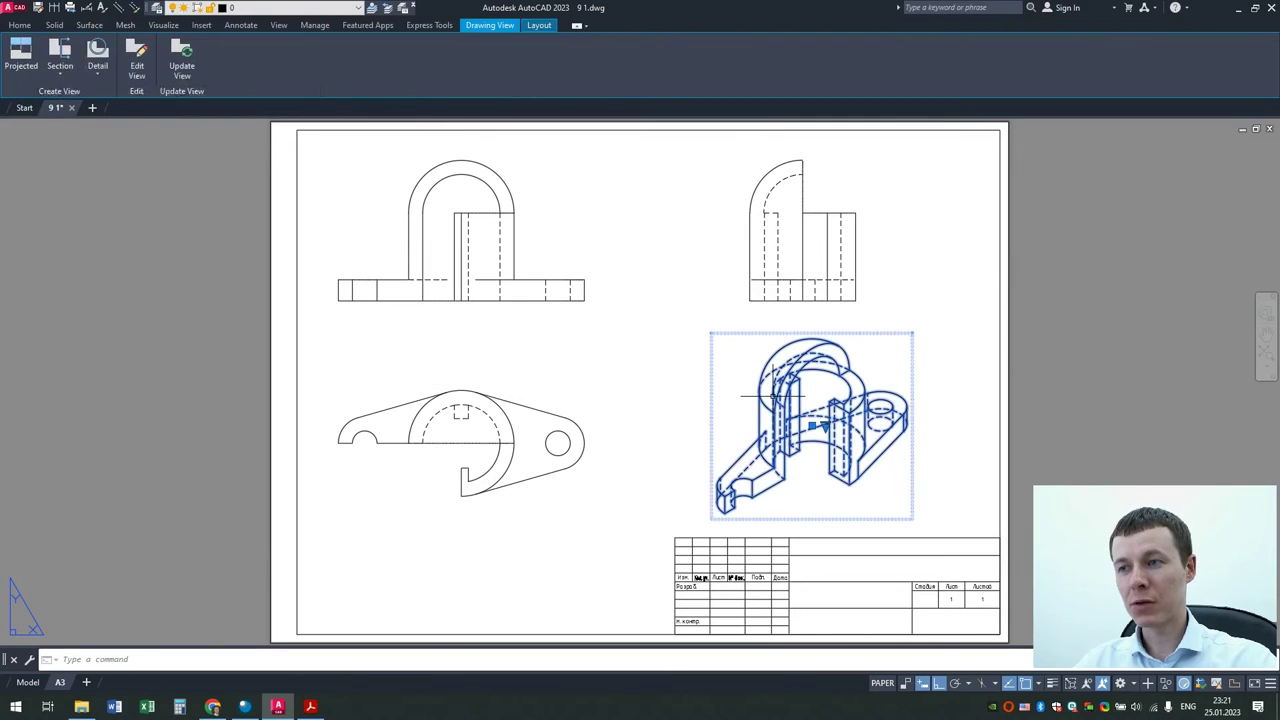
click(135, 72)
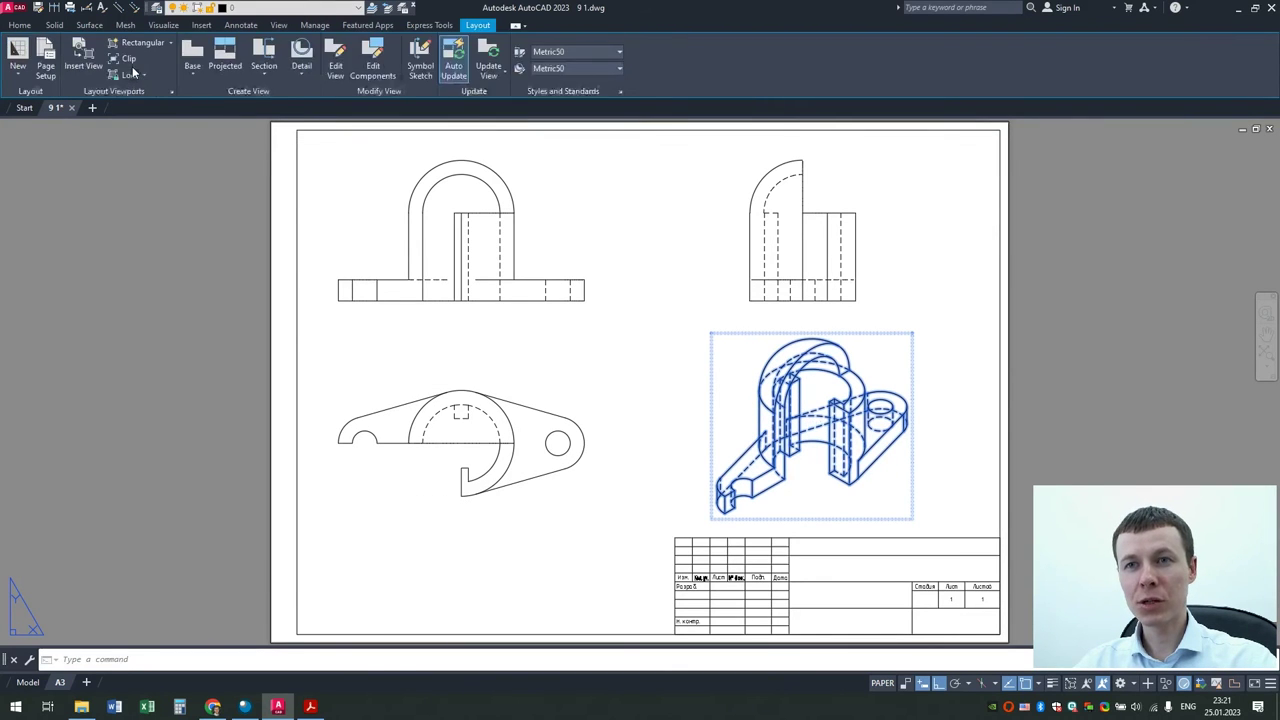
click(100, 60)
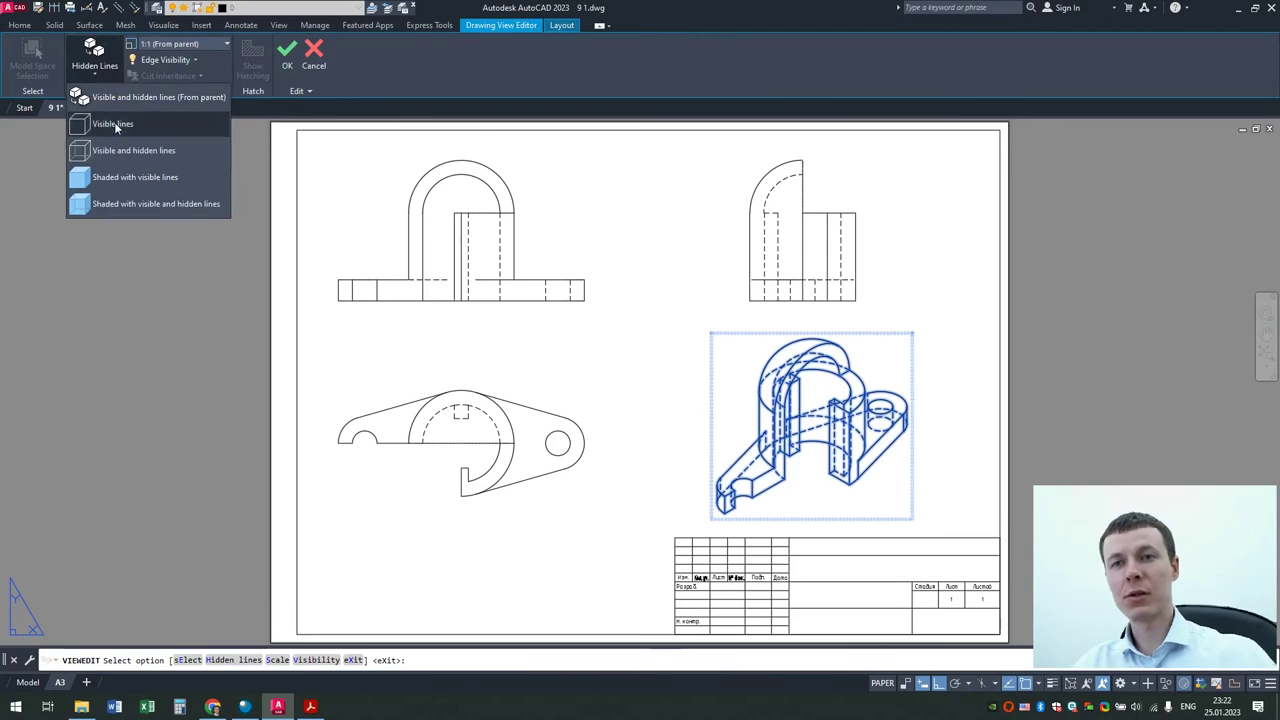
click(118, 177)
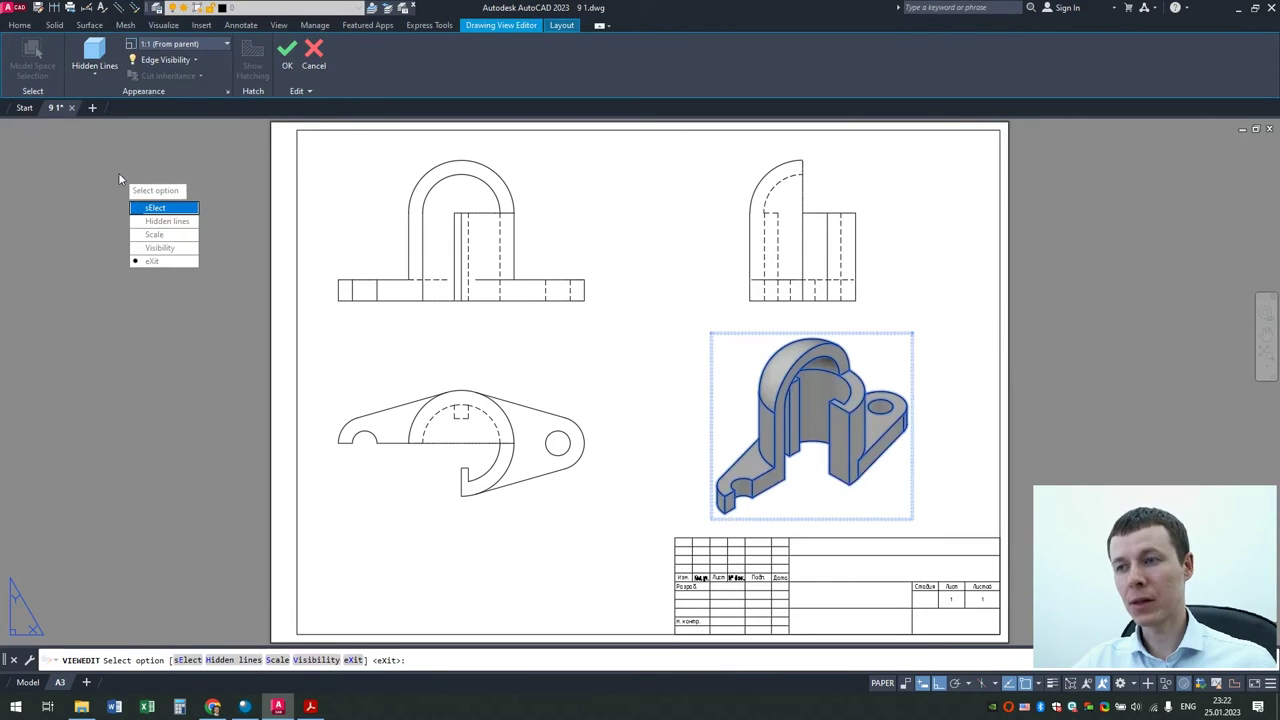
click(92, 70)
click(113, 123)
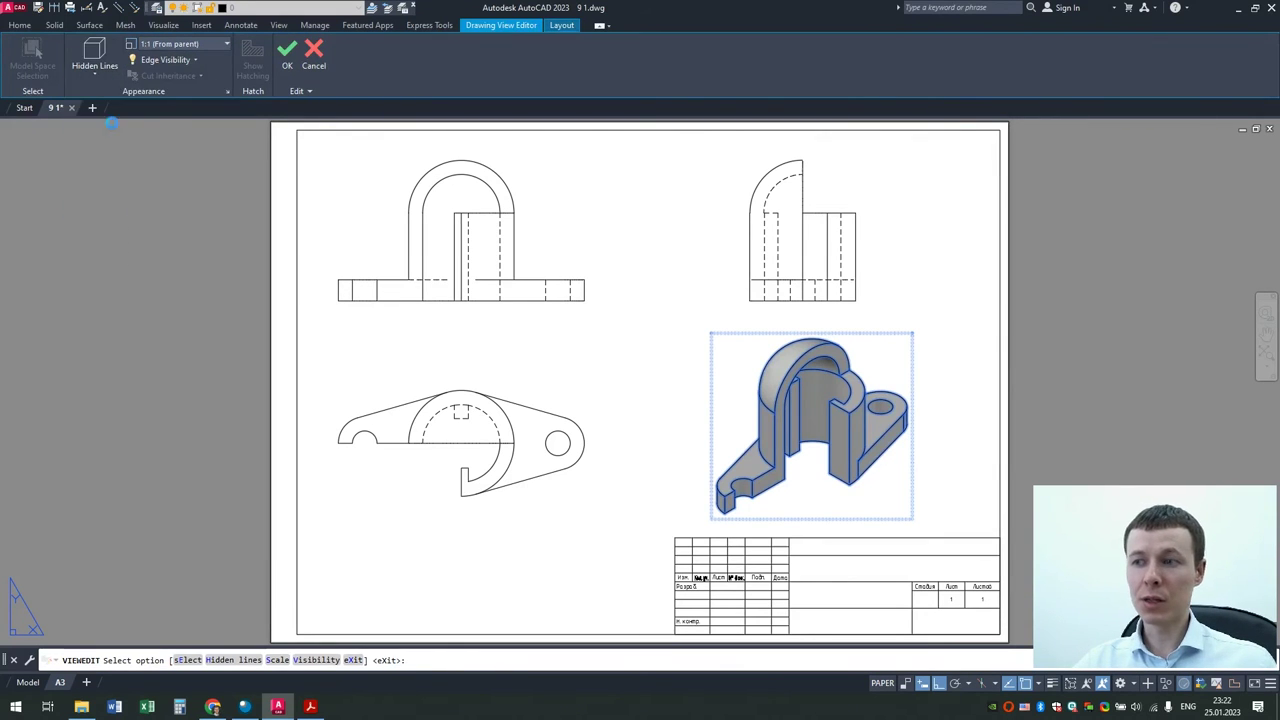
click(285, 58)
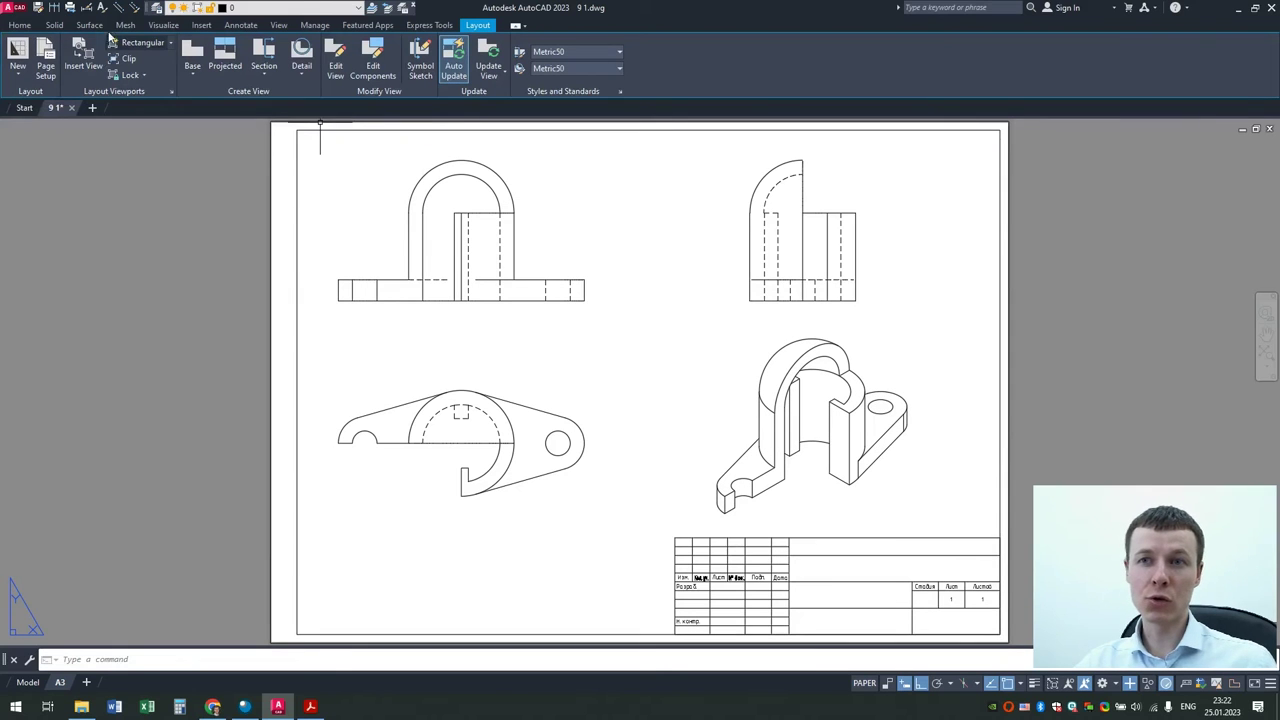
Step: Add a linear dimension for the base thickness at the front view's left edge, then return to Model space
click(238, 26)
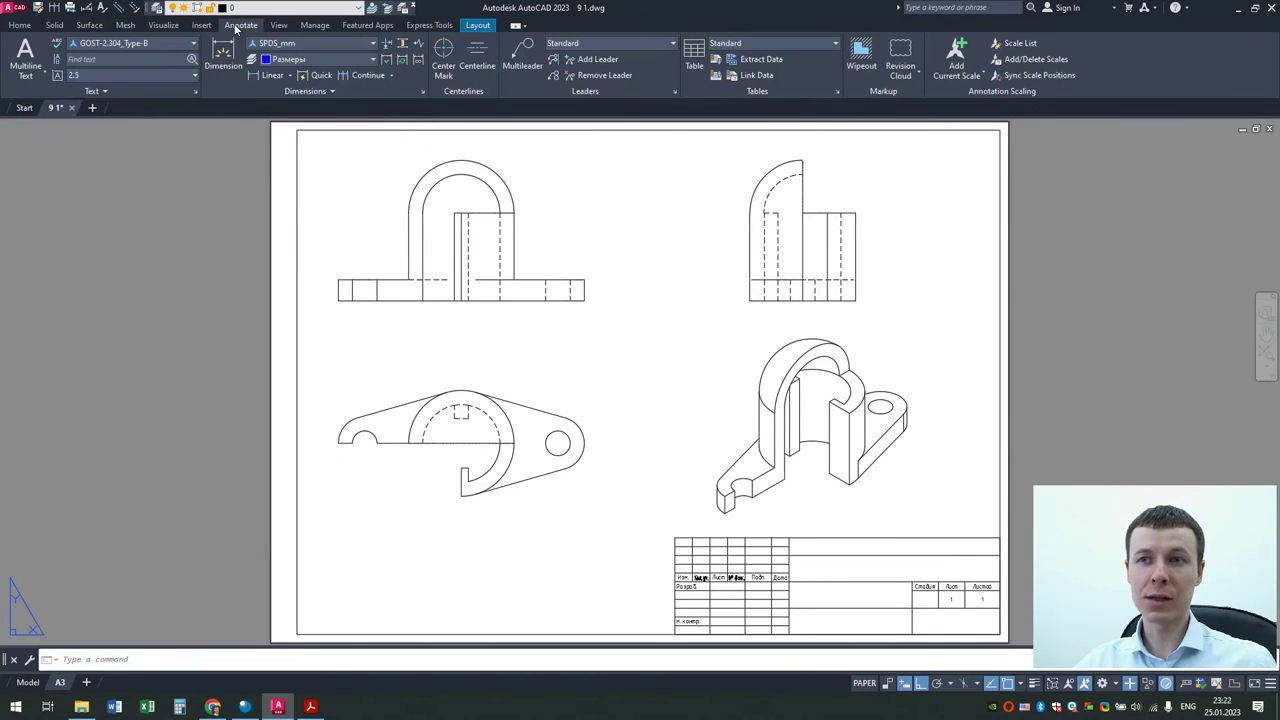
click(259, 77)
click(338, 280)
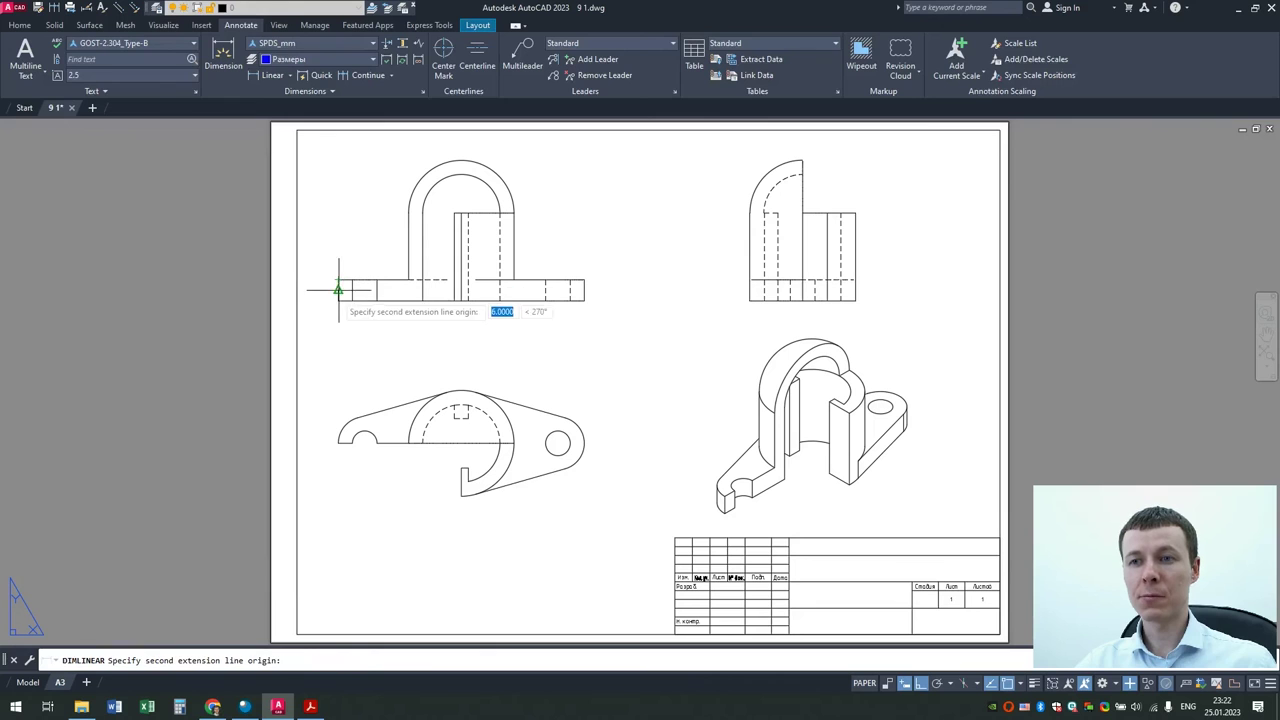
click(338, 300)
click(323, 290)
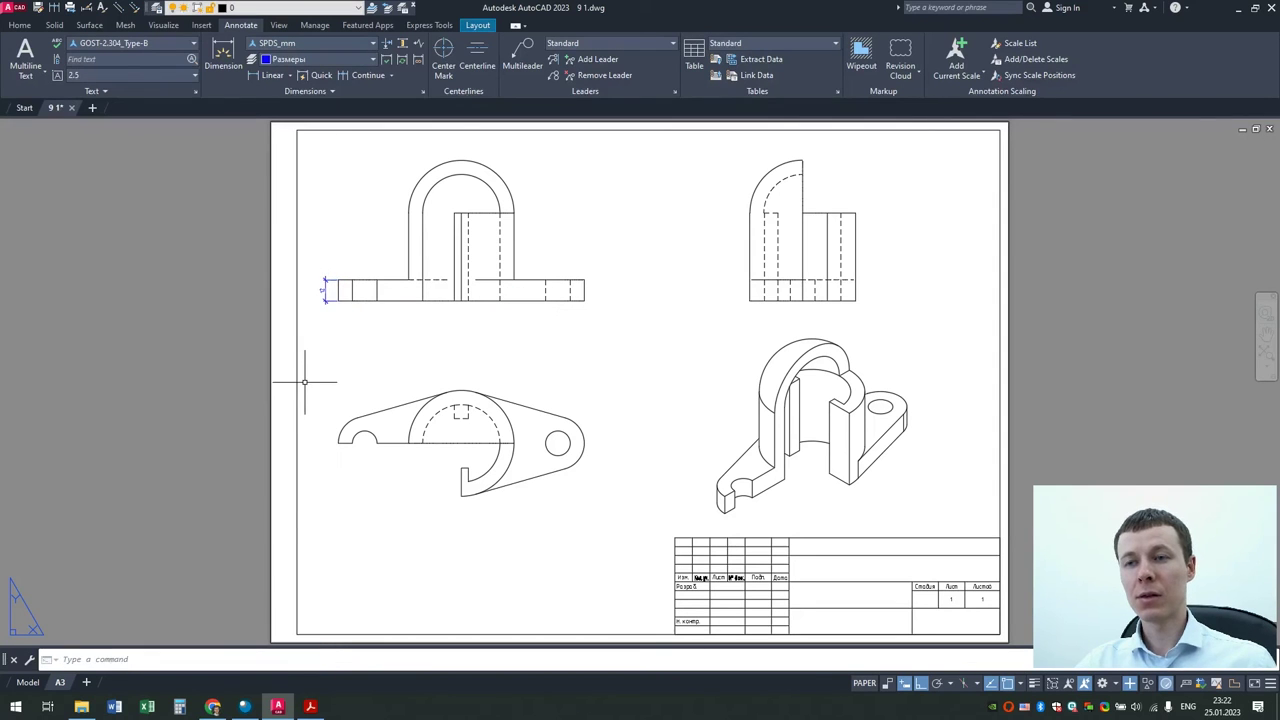
scroll(325, 290, down, 1)
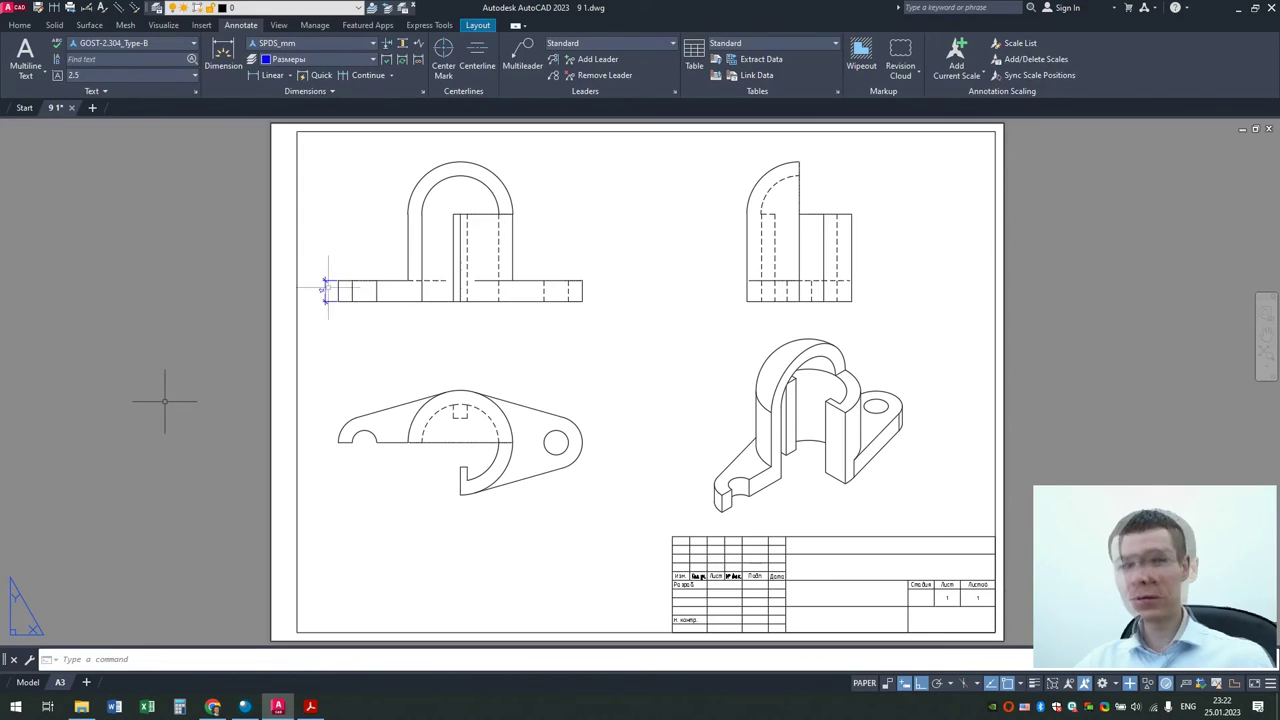
click(27, 683)
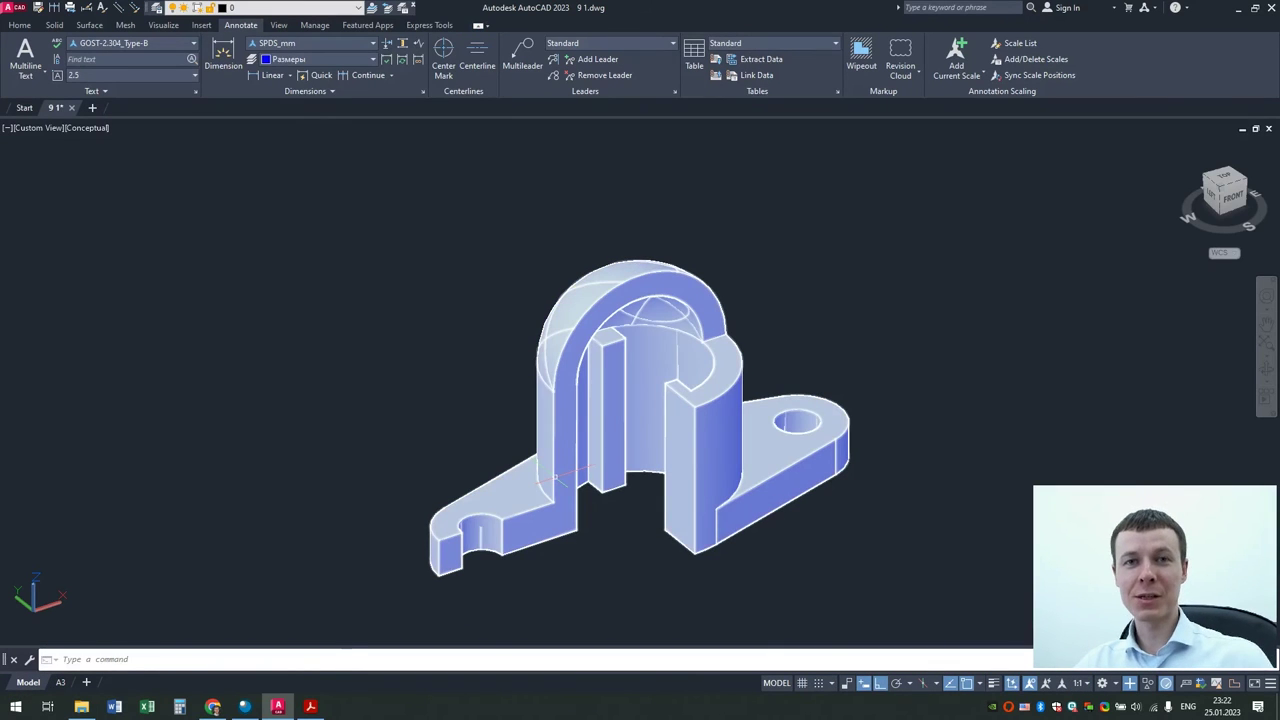
Step: Try a press-pull on the inner wall face, then undo it
click(19, 25)
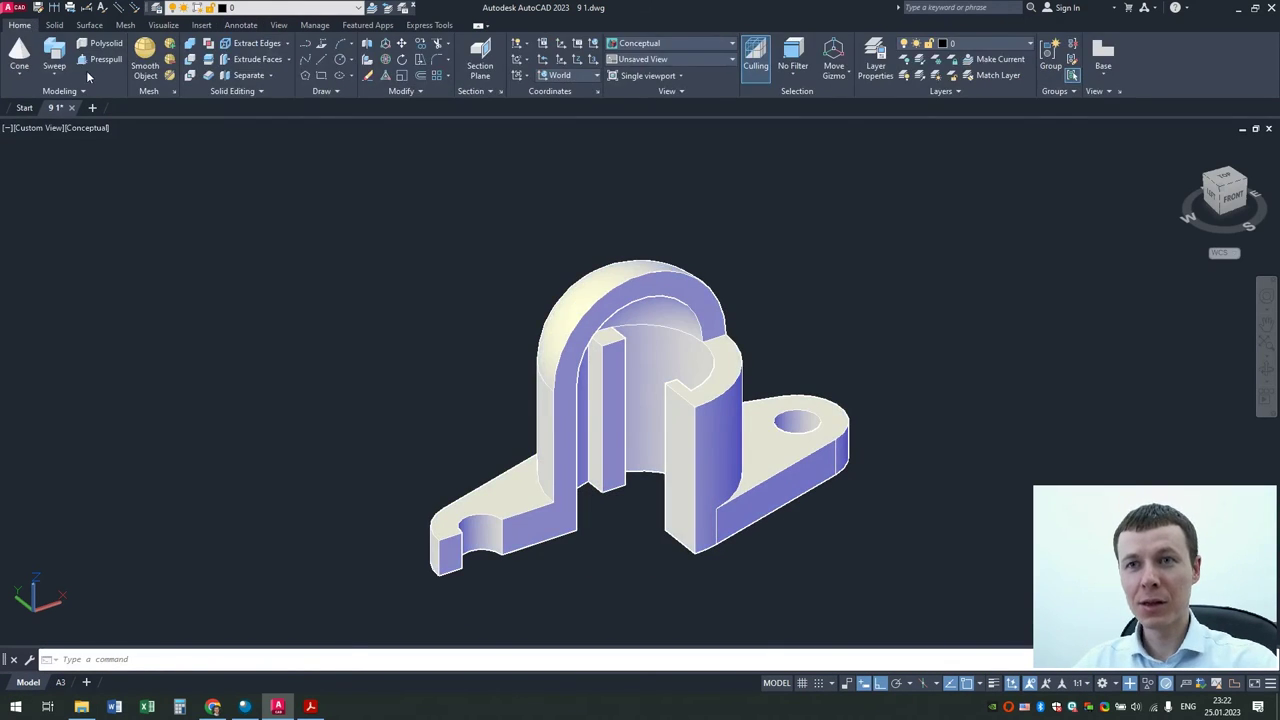
click(670, 437)
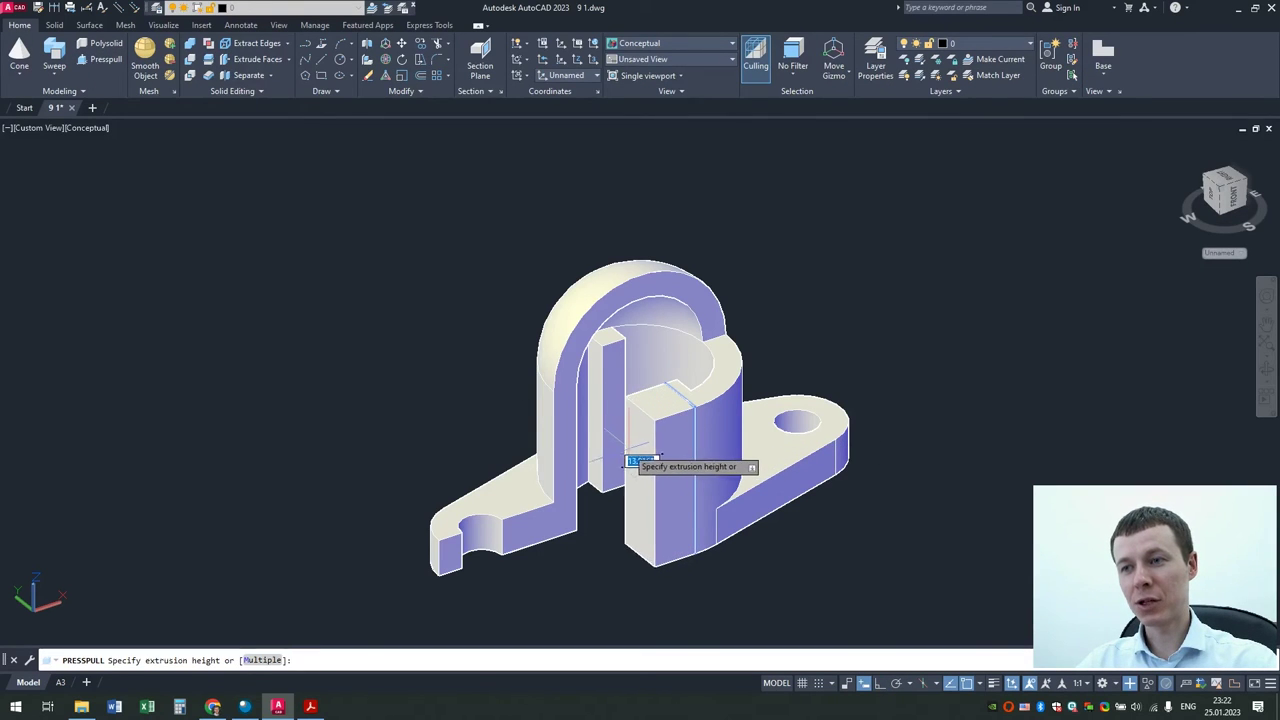
click(612, 454)
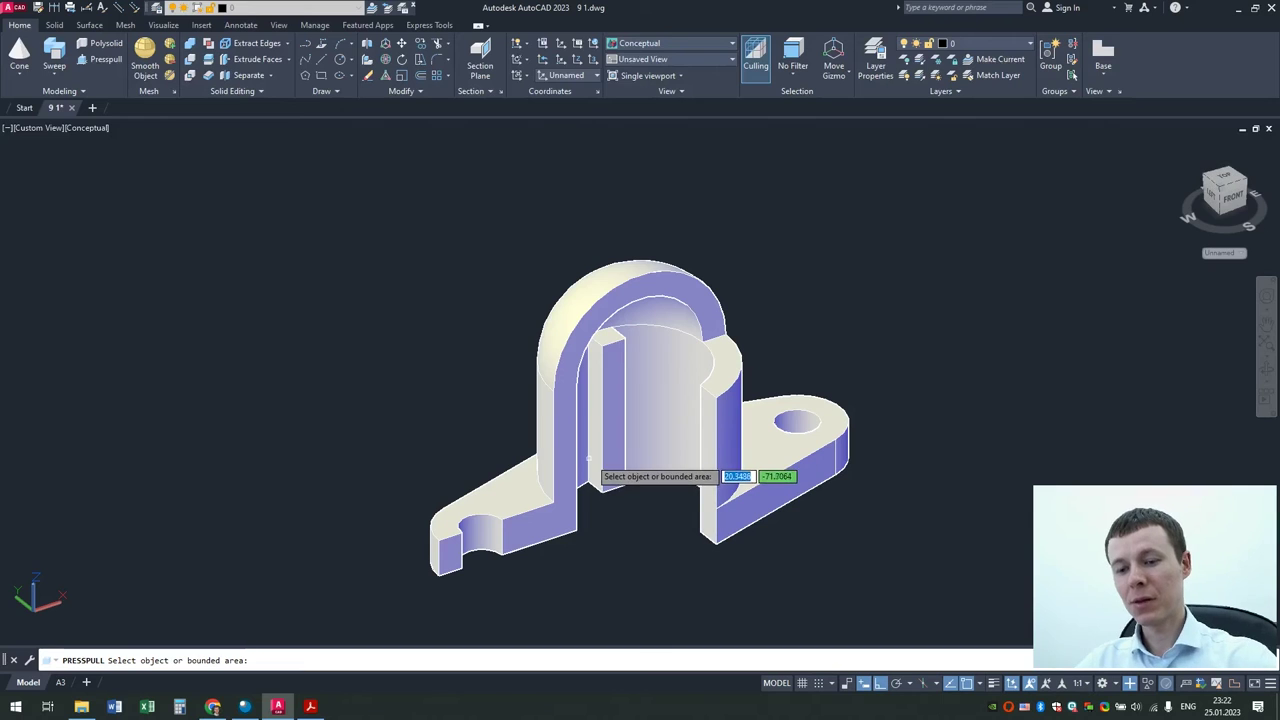
key(Escape)
key(ctrl+z)
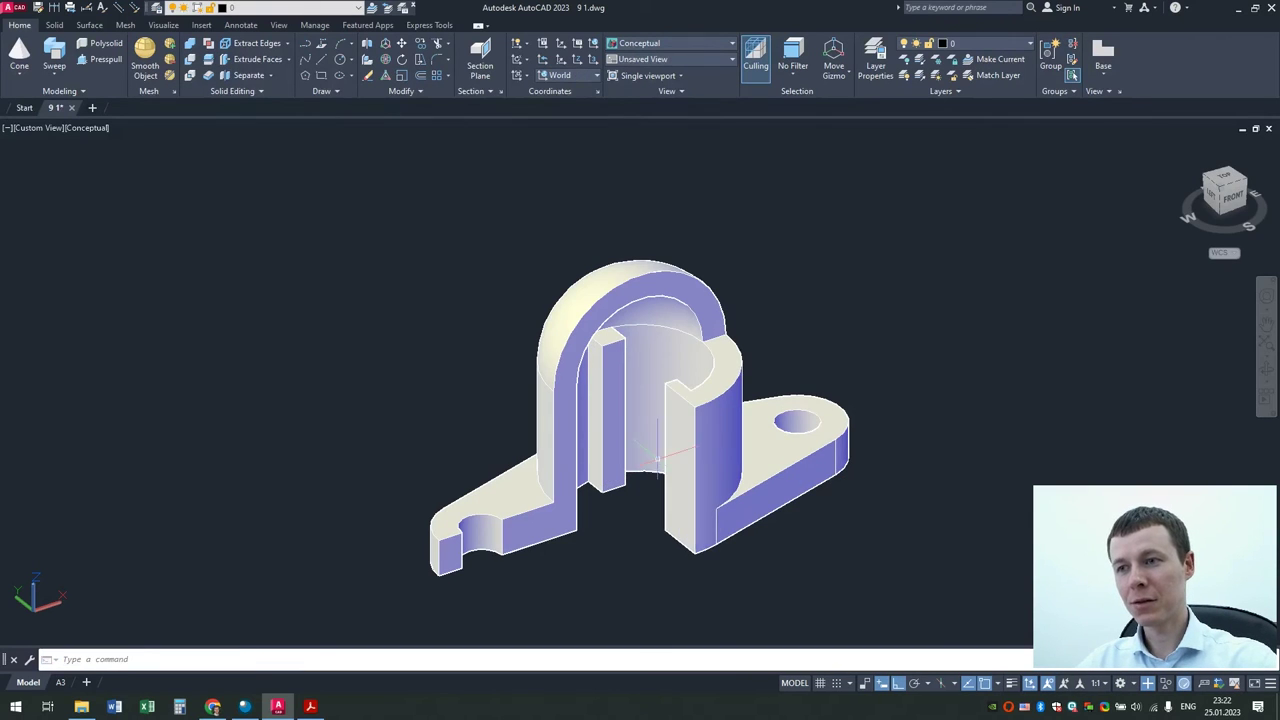
Step: Press-pull the front wall face toward the viewer and view the updated A3 sheet
click(697, 525)
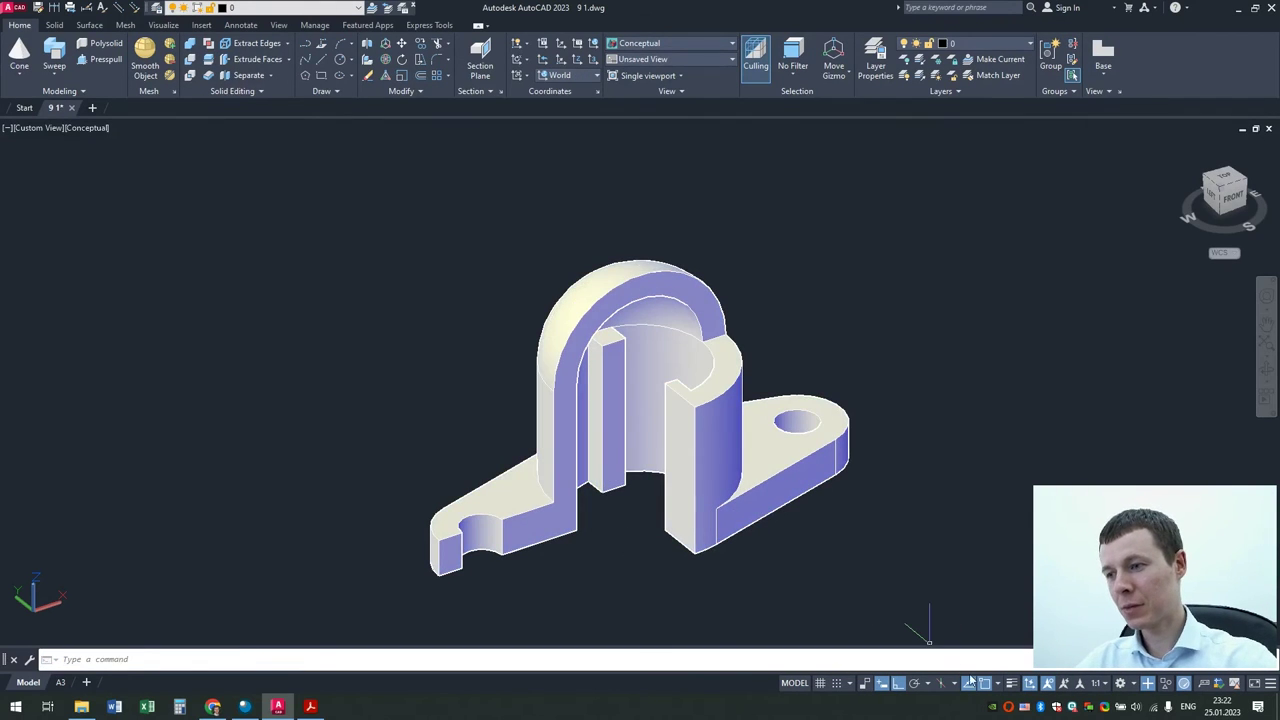
click(101, 63)
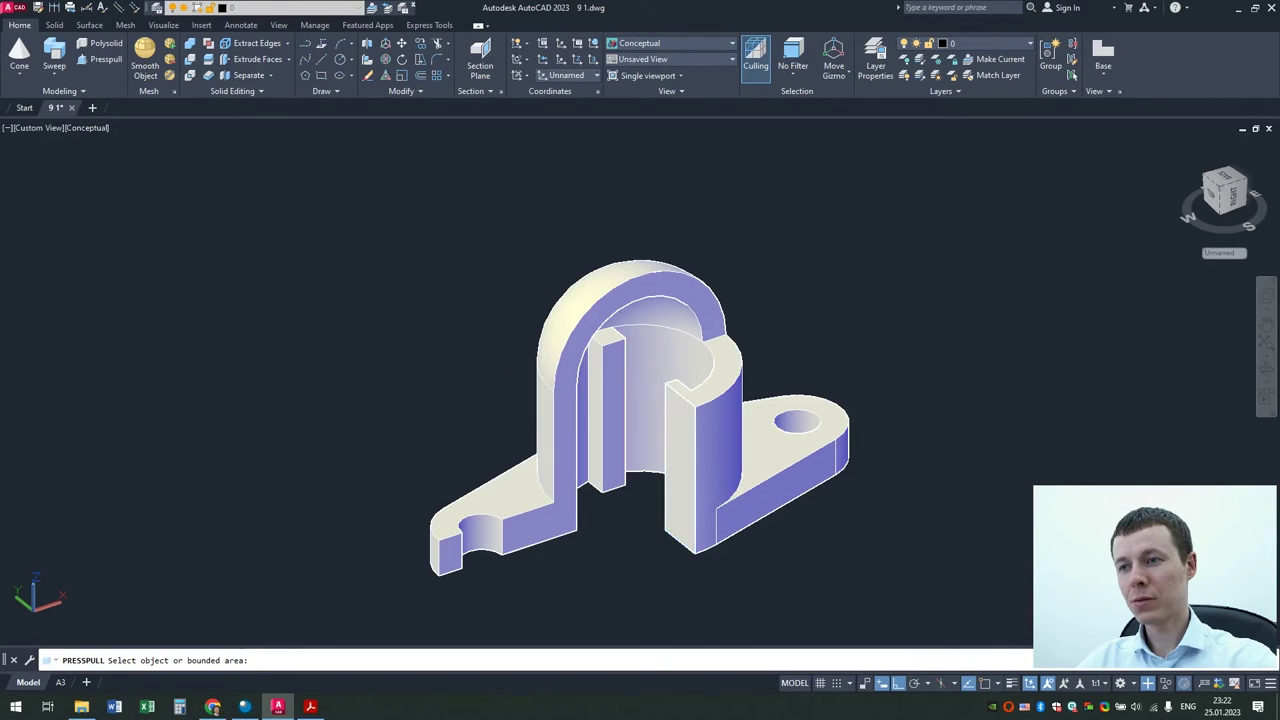
click(657, 443)
click(657, 446)
key(Escape)
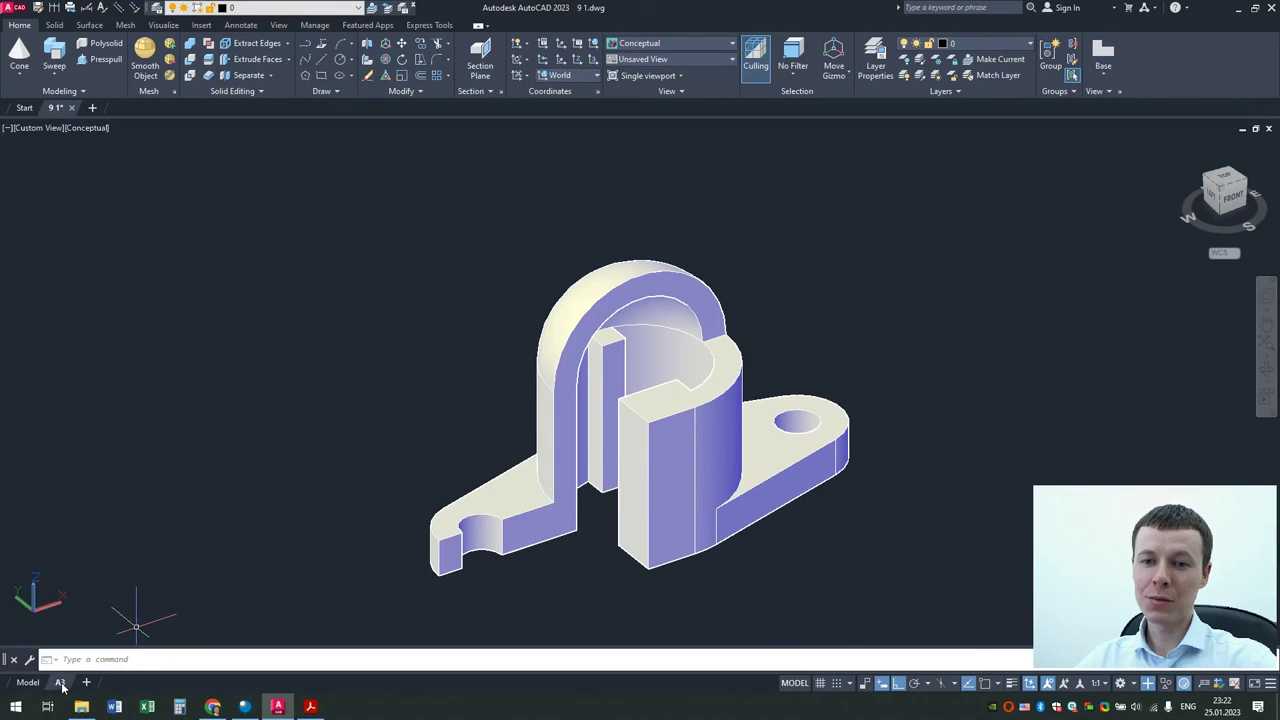
click(62, 686)
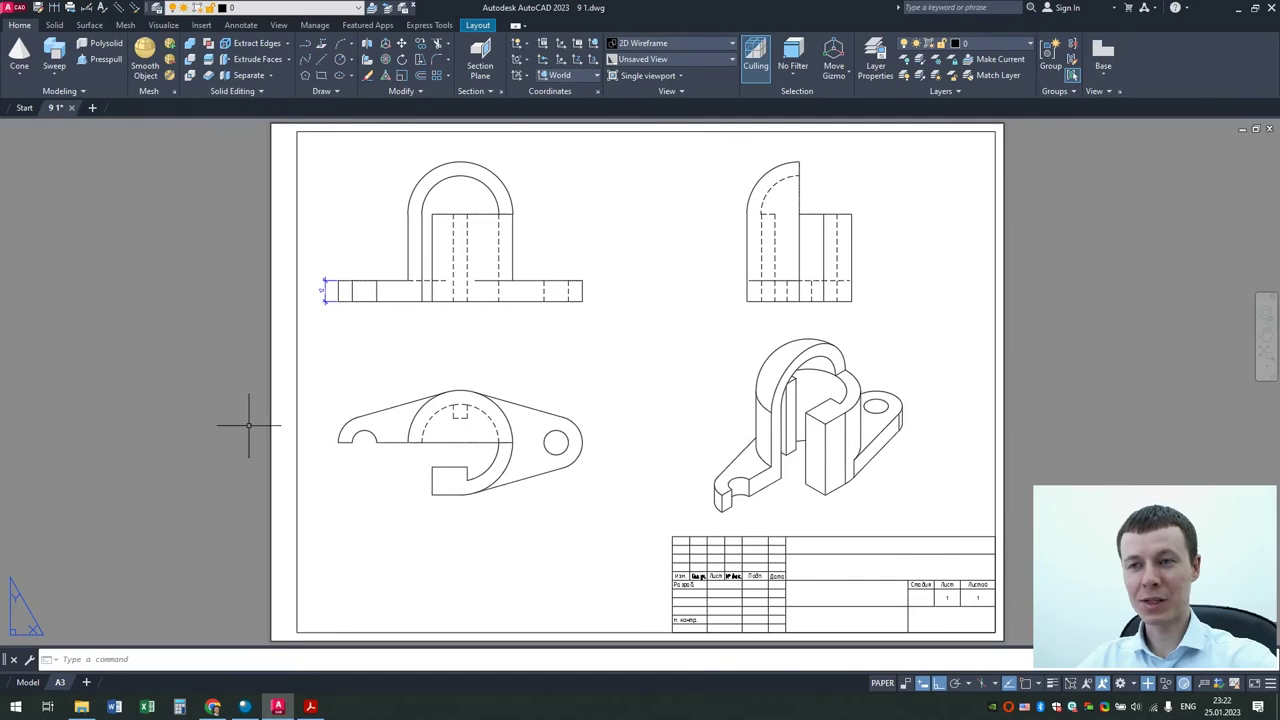
Step: Press-pull the holed lug's face through the part to remove the lug
click(28, 682)
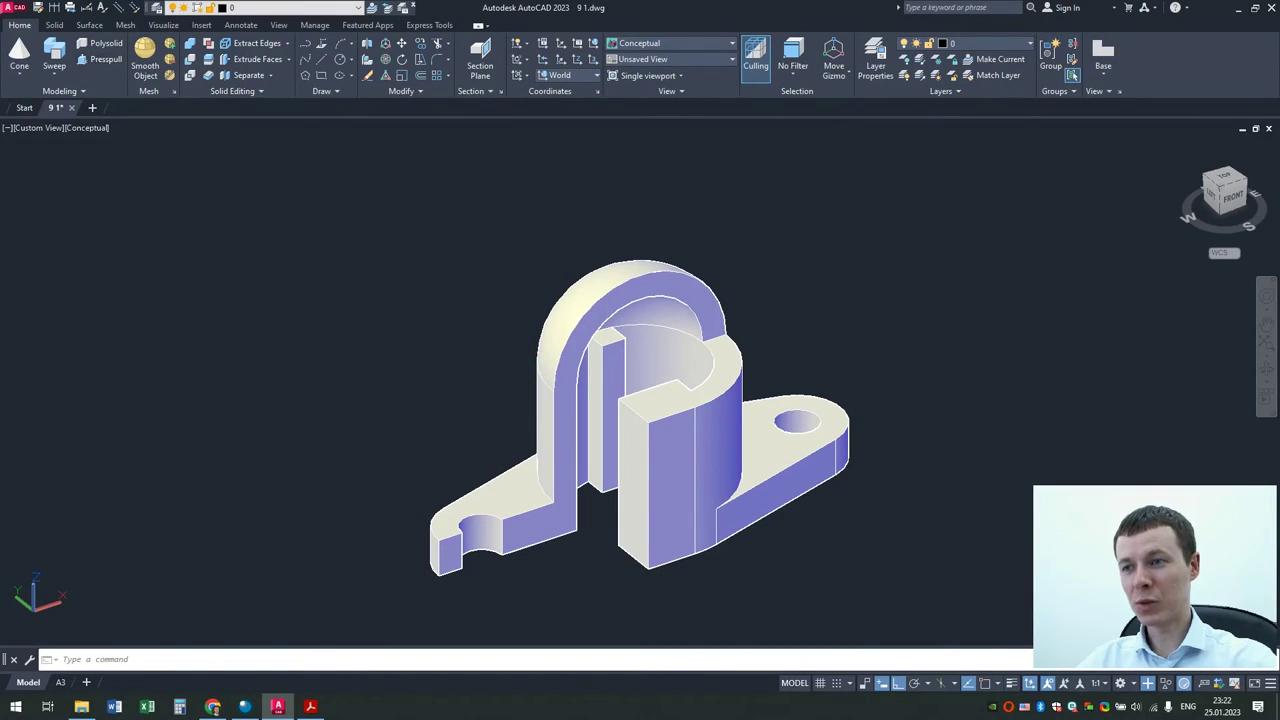
key(ctrl+shift+e)
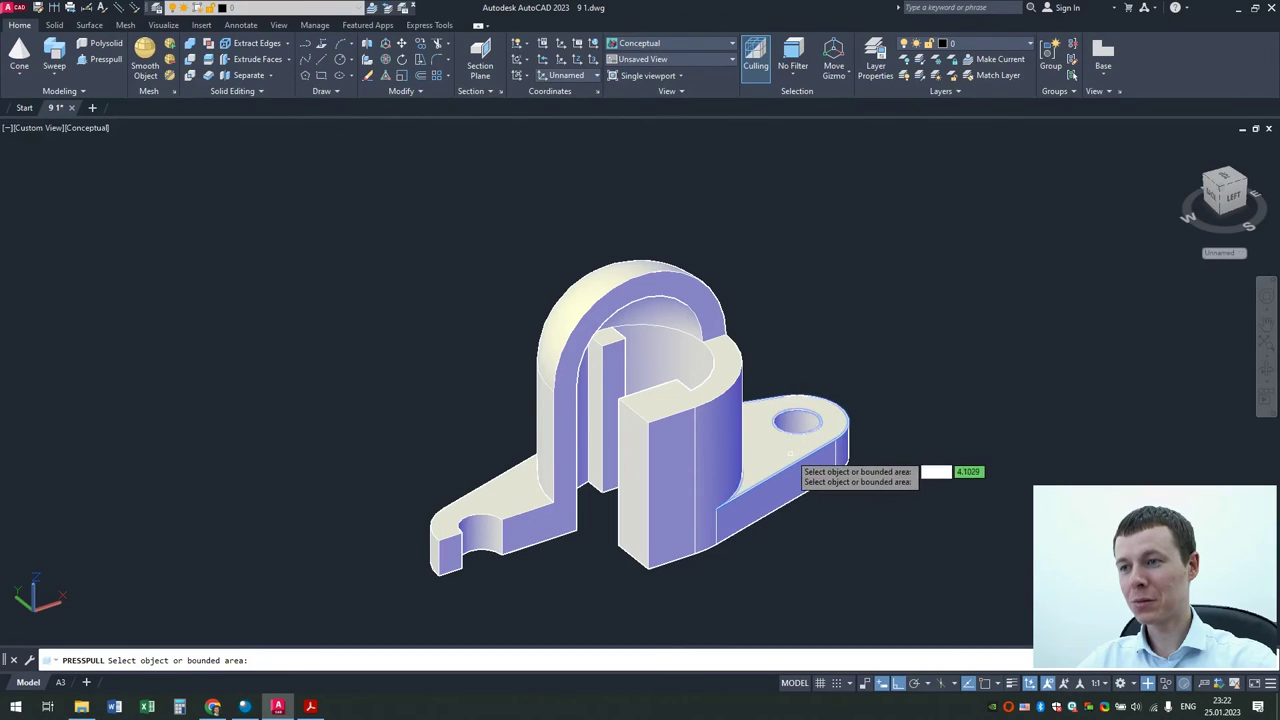
click(790, 455)
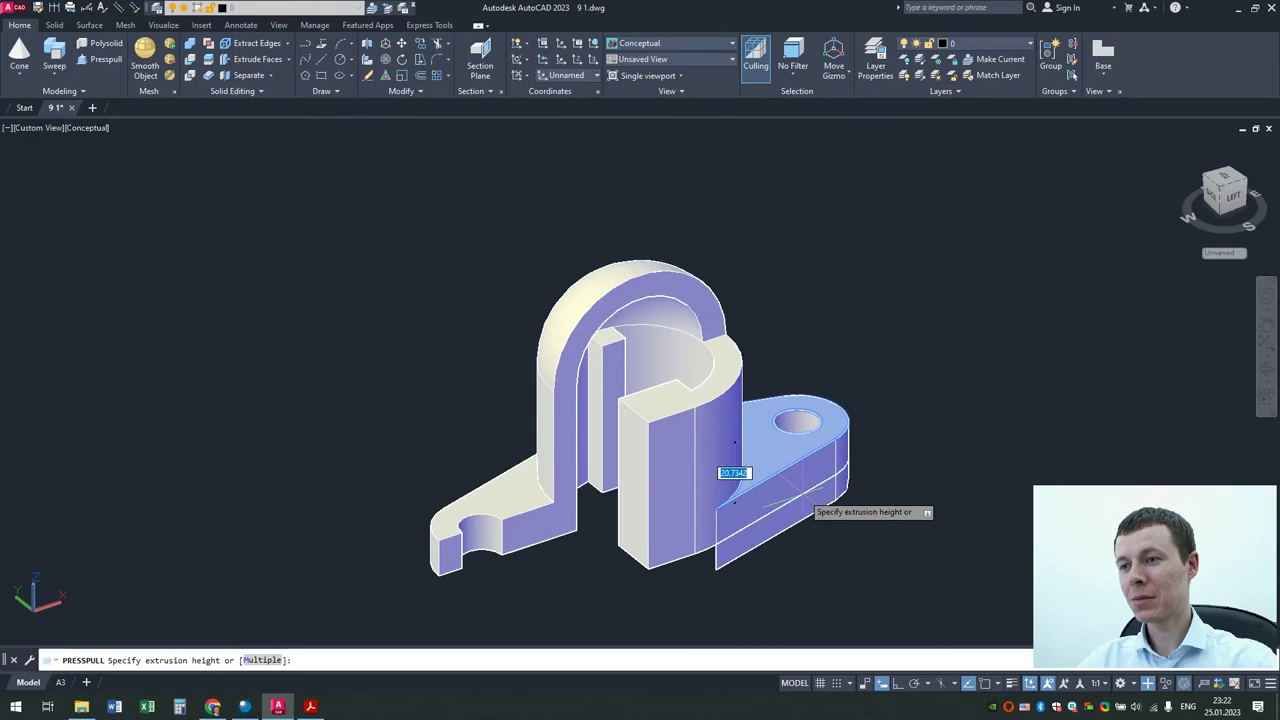
click(792, 492)
key(Escape)
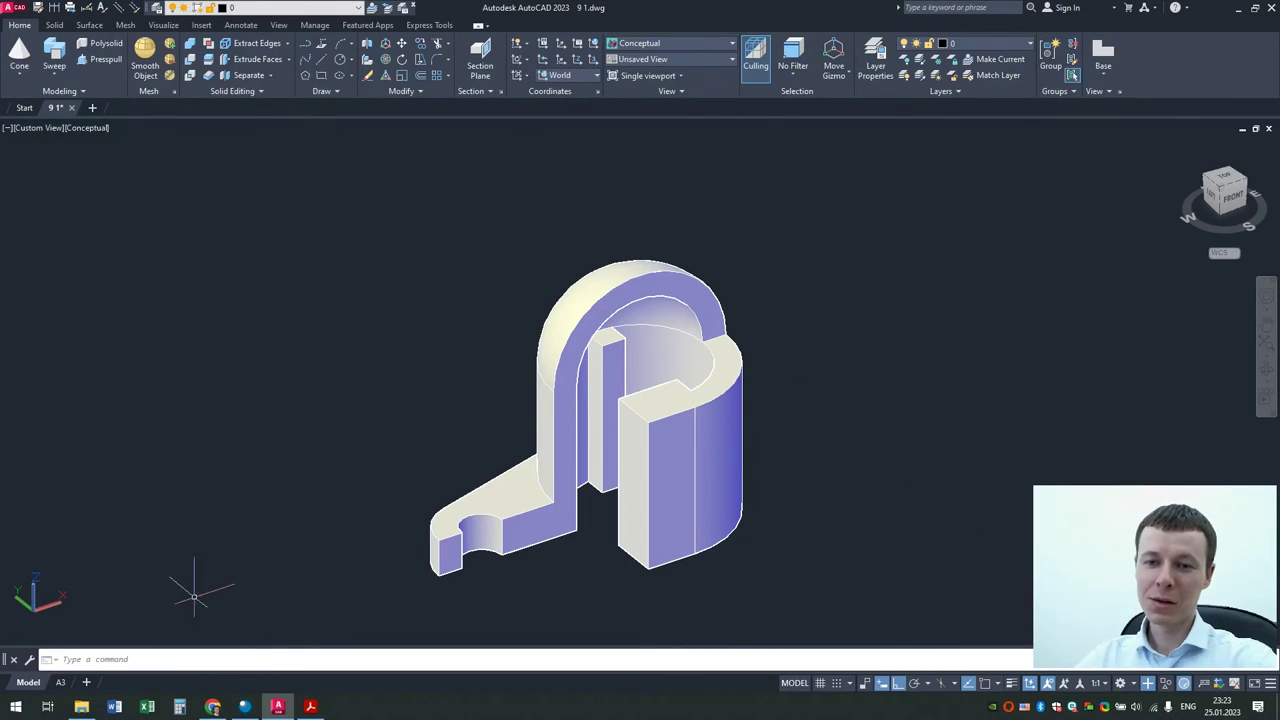
Step: Review the updated A3 views, return to Model space, and close the drawing, answering the save prompt
click(61, 683)
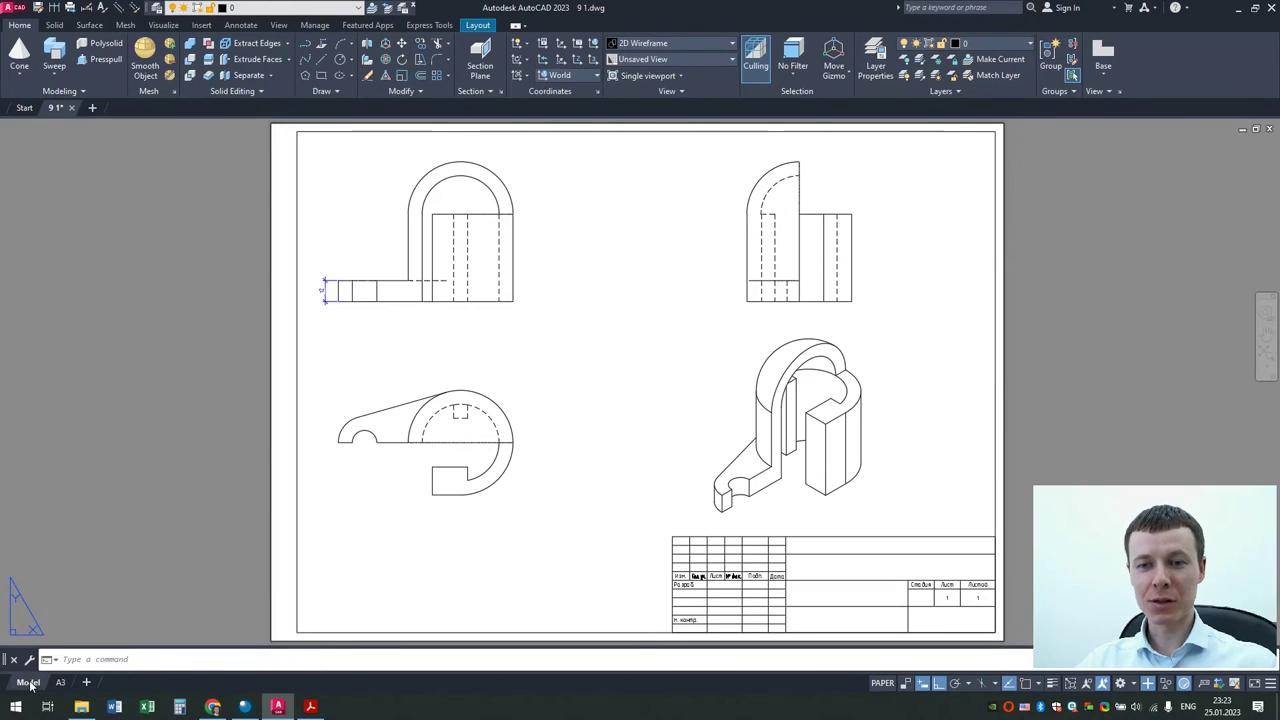
click(28, 682)
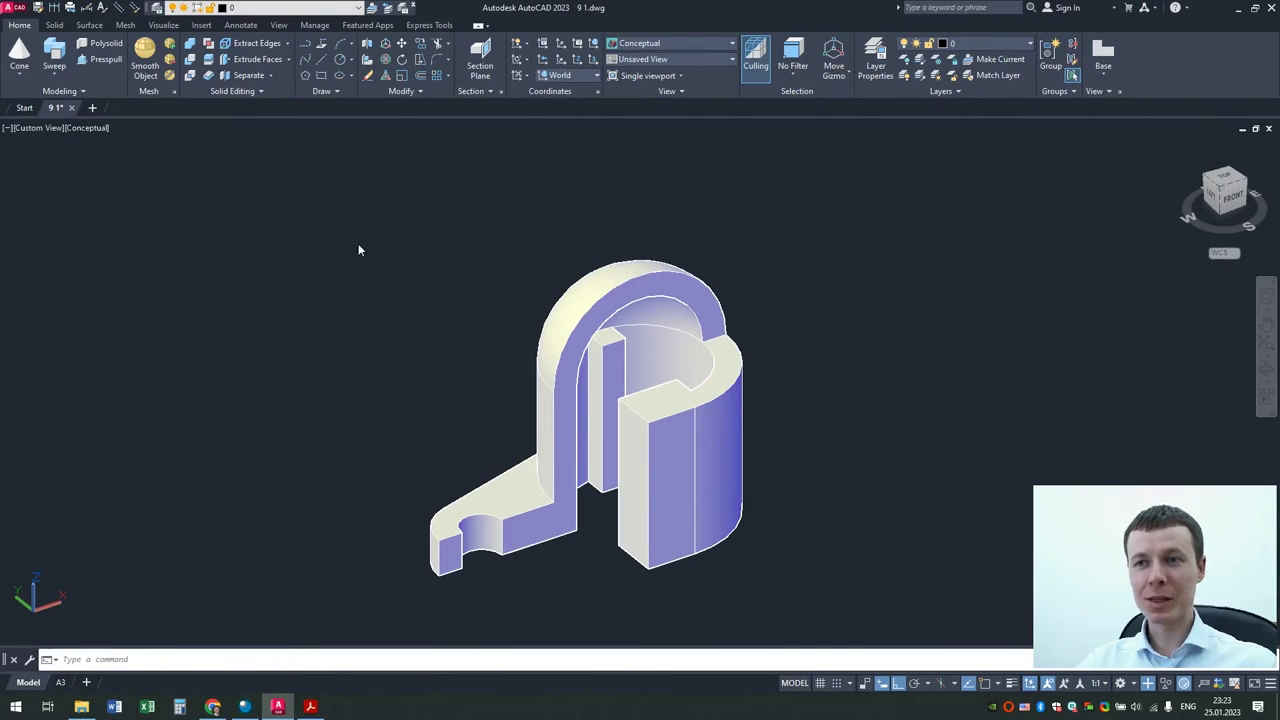
key(alt+F4)
click(677, 384)
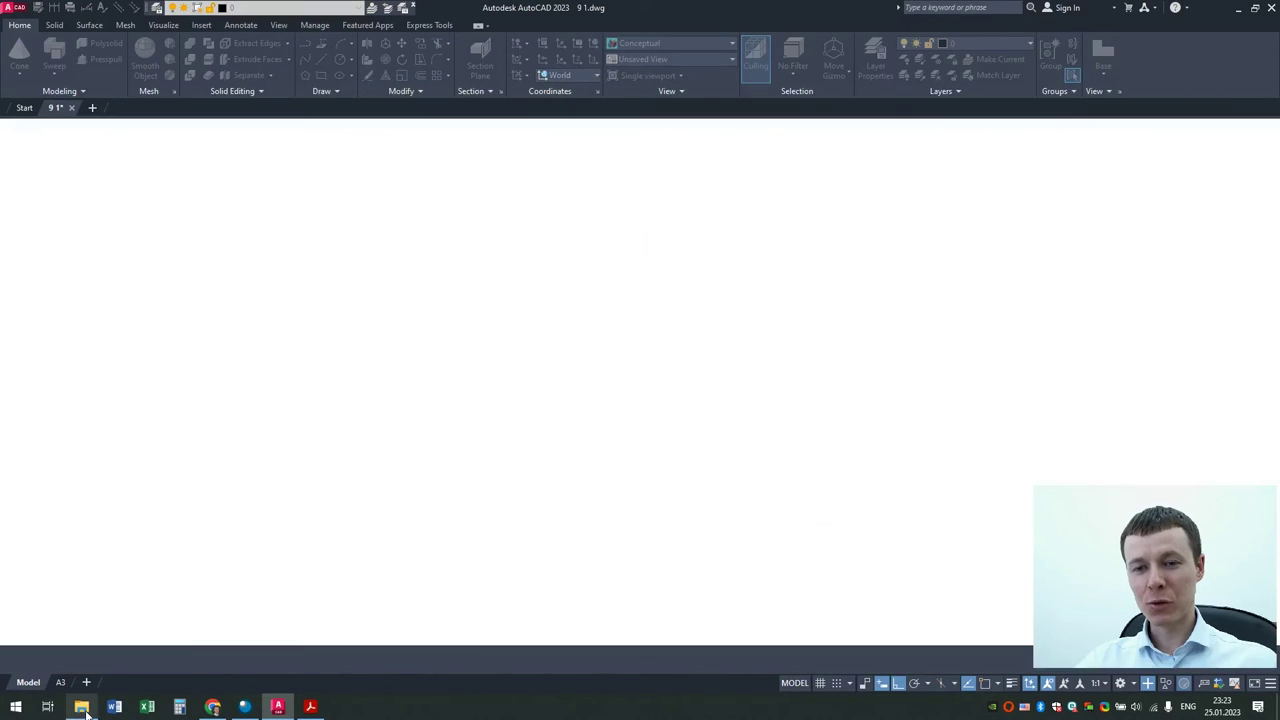
Step: Open 9 2.dwg from File Explorer and bring up its A3 layout with the drawing-view tools
click(83, 707)
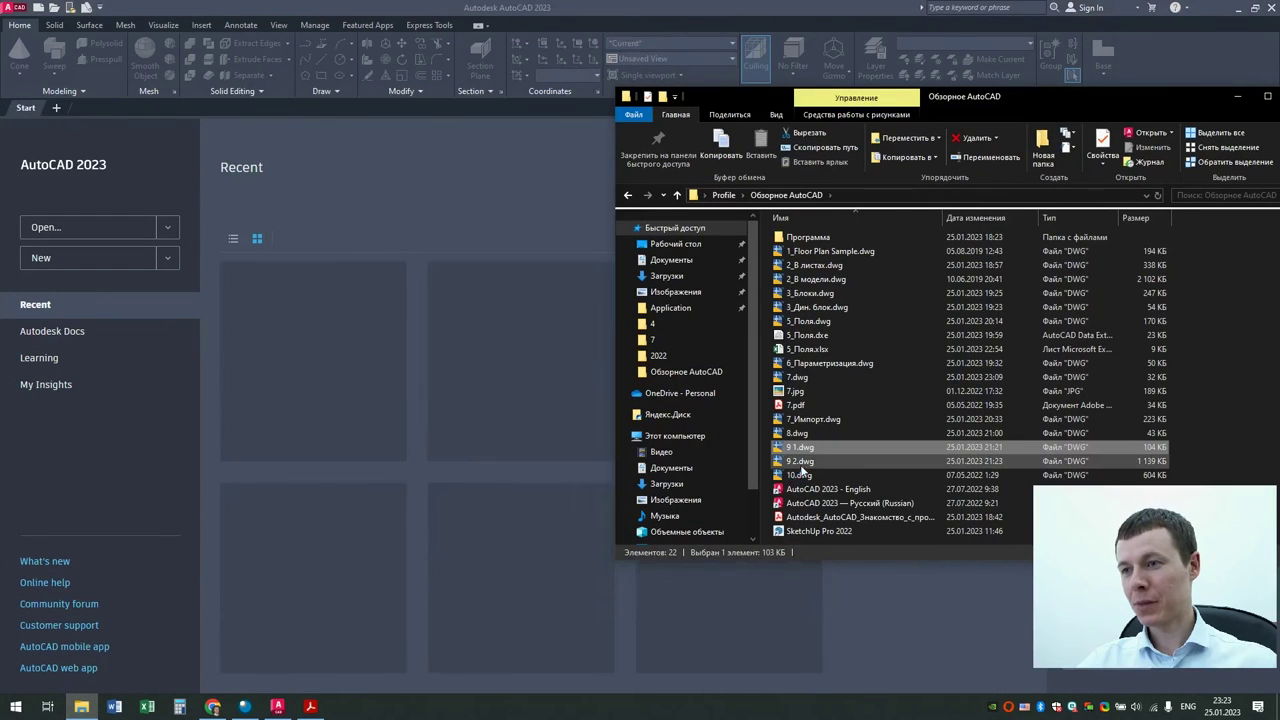
double_click(800, 462)
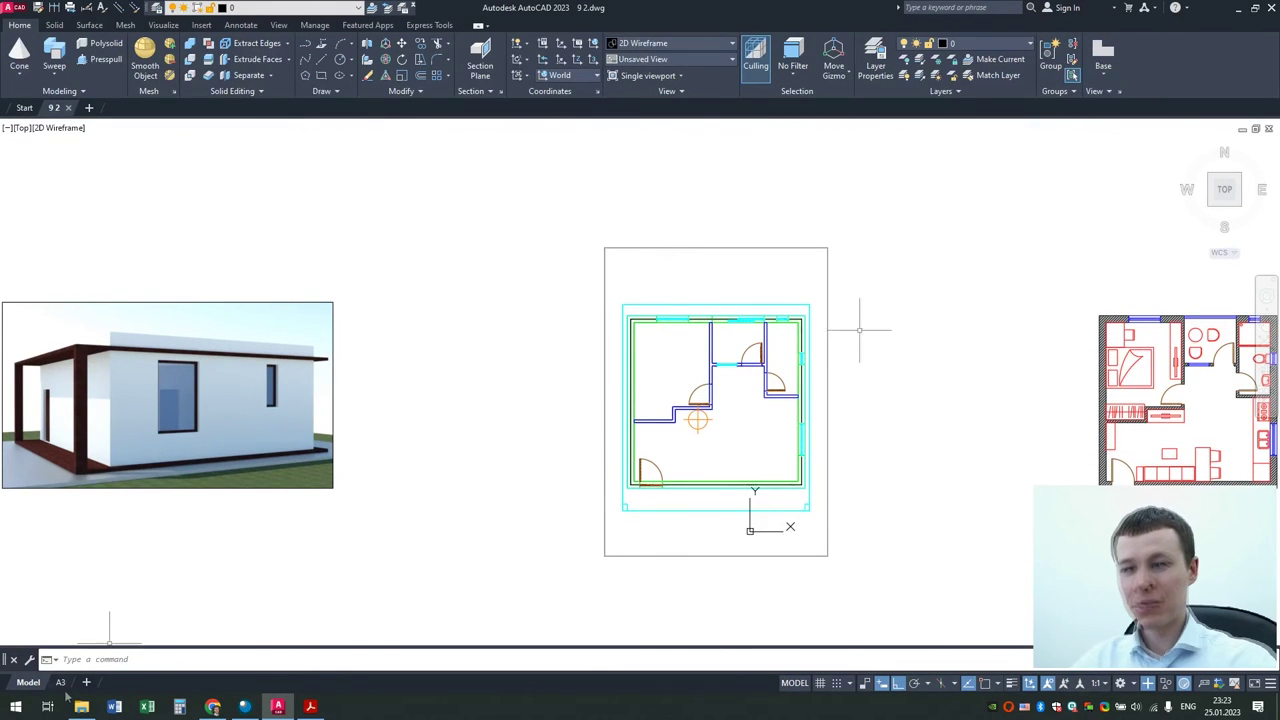
click(60, 682)
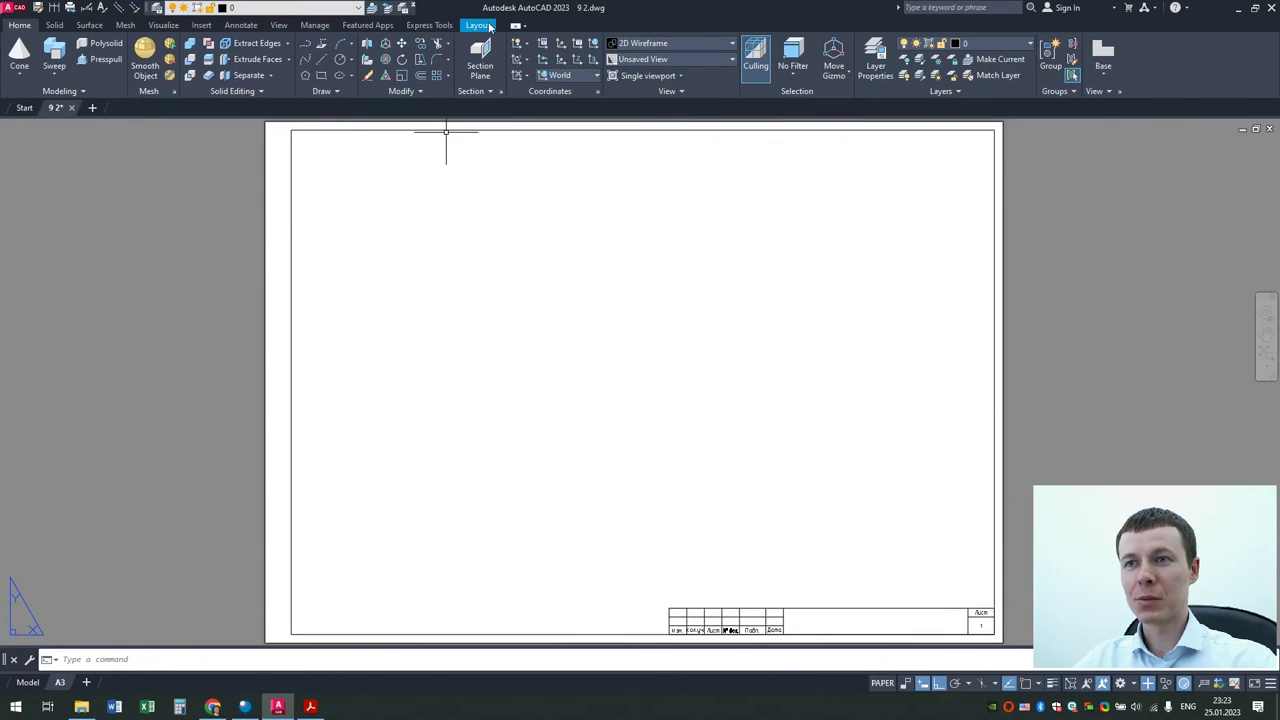
click(479, 25)
Step: Place a base view of the house model at the sheet's top-left, skipping projected views
click(193, 76)
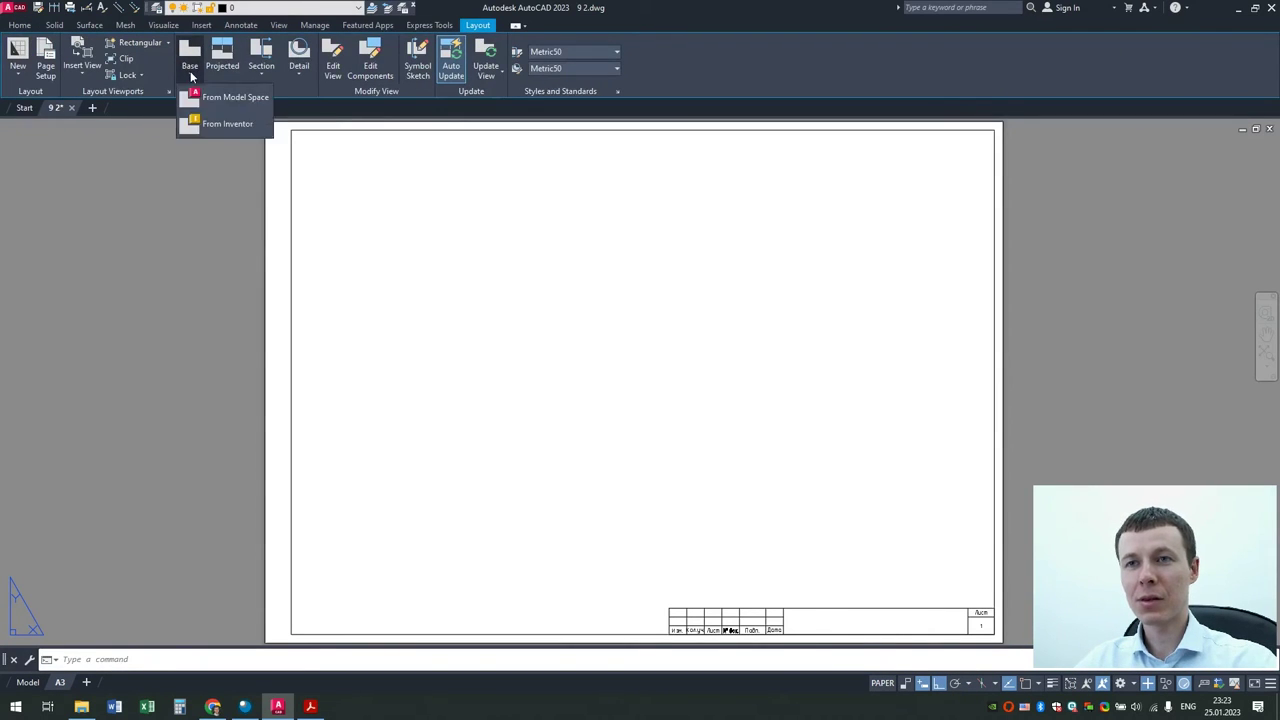
click(203, 94)
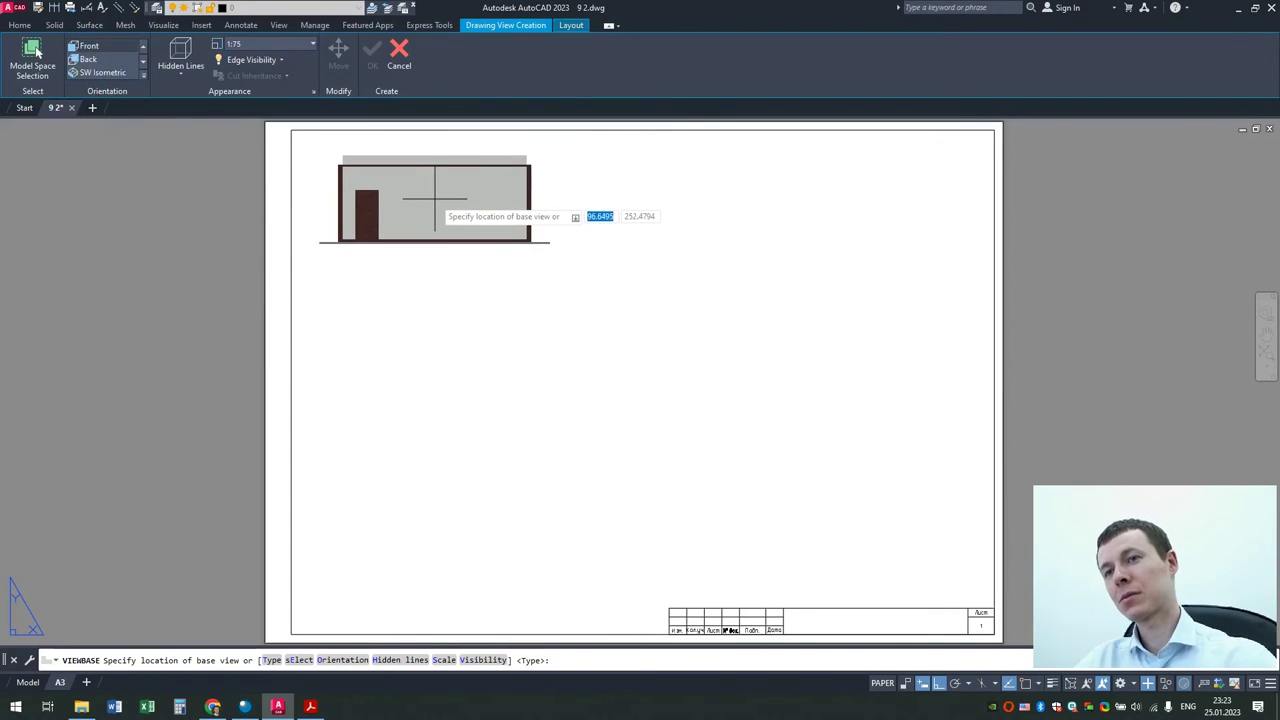
click(435, 200)
key(Return)
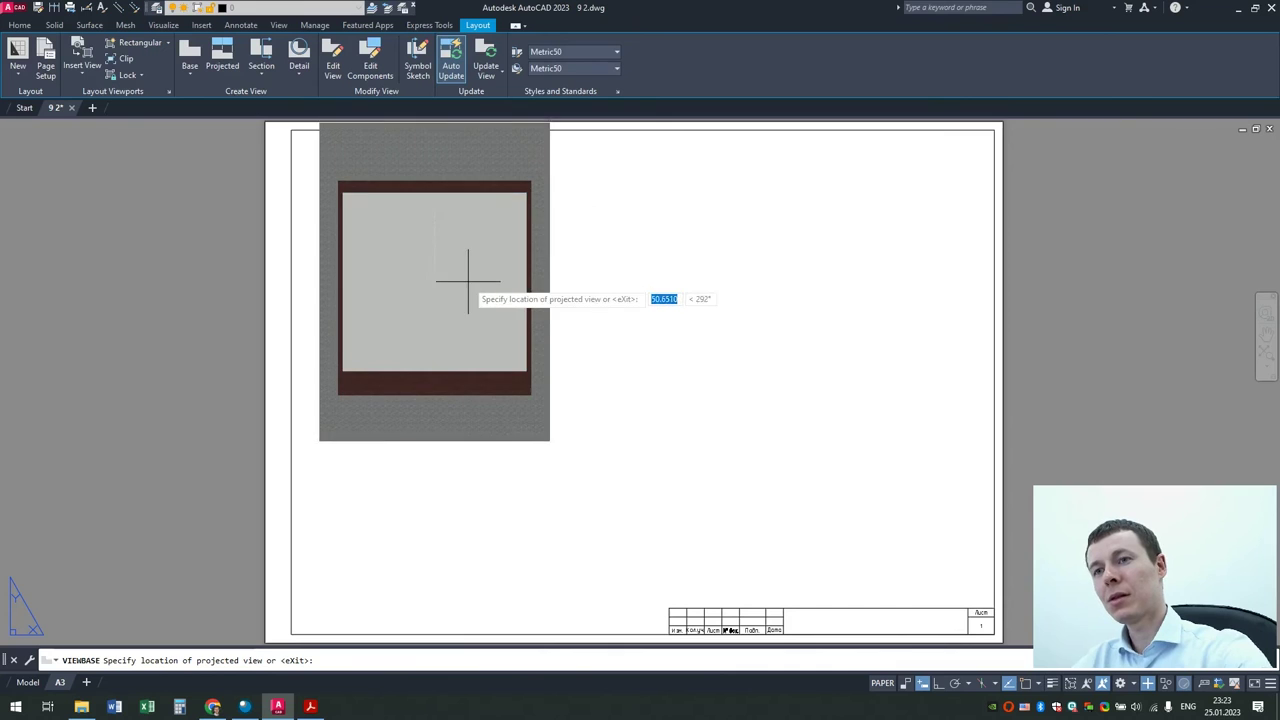
key(Return)
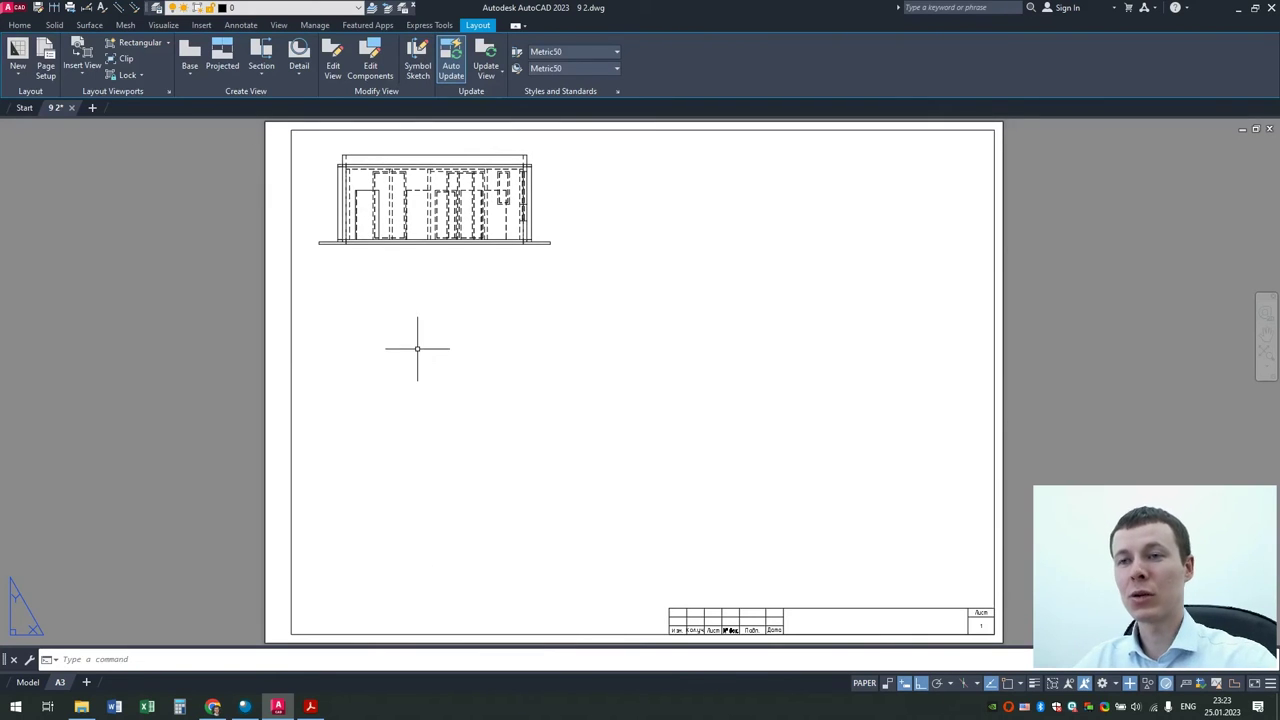
scroll(372, 198, up, 2)
middle_drag(404, 274, 389, 377)
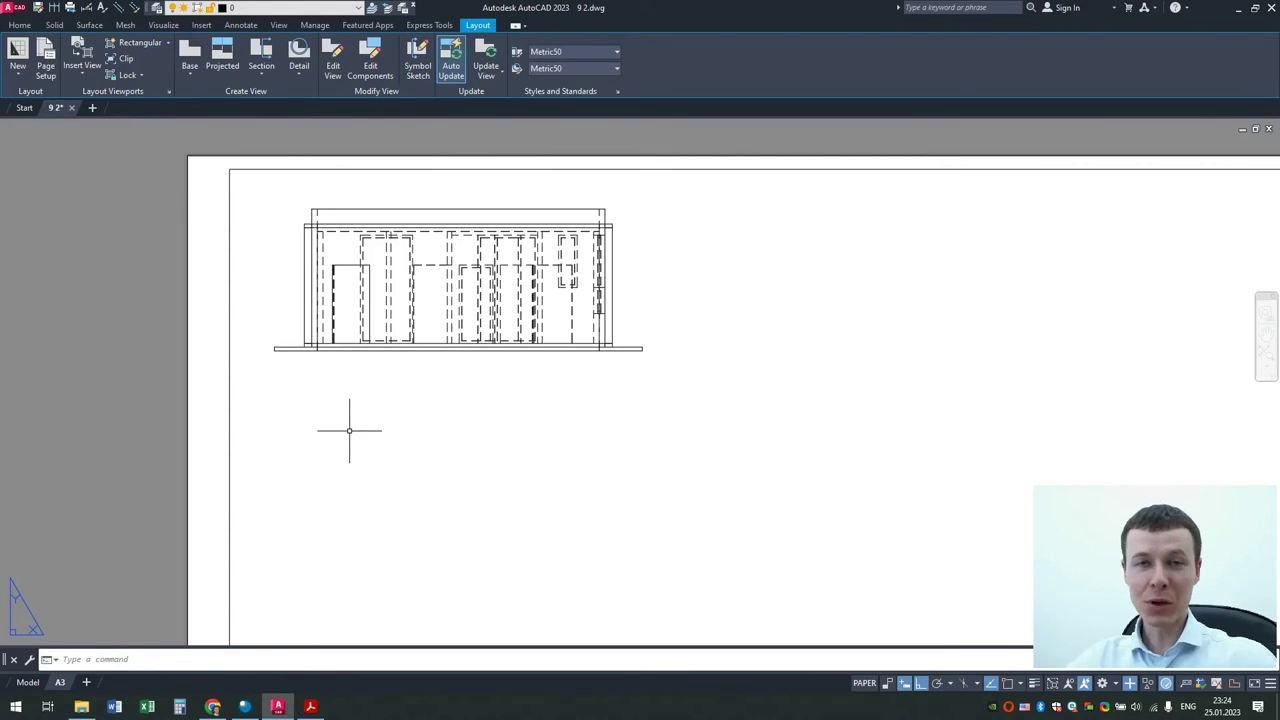
Step: Cut horizontal section A-A across the front view and place the plan below it
click(261, 60)
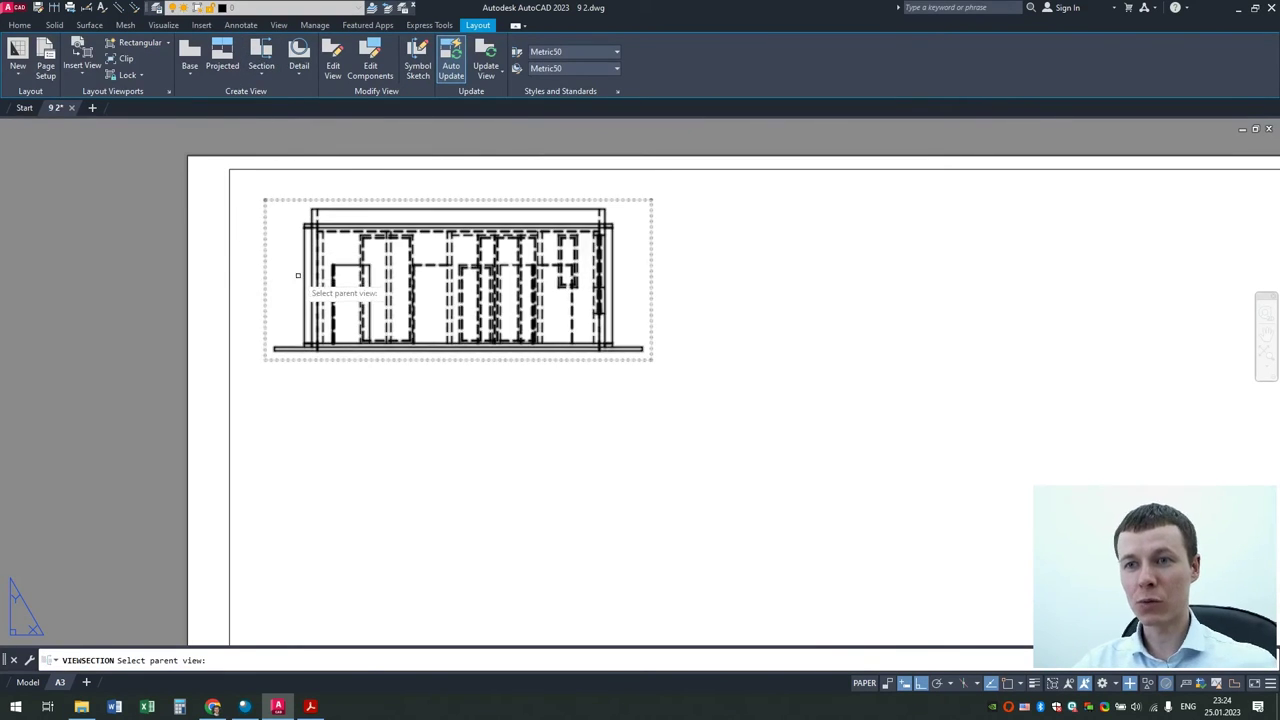
click(303, 278)
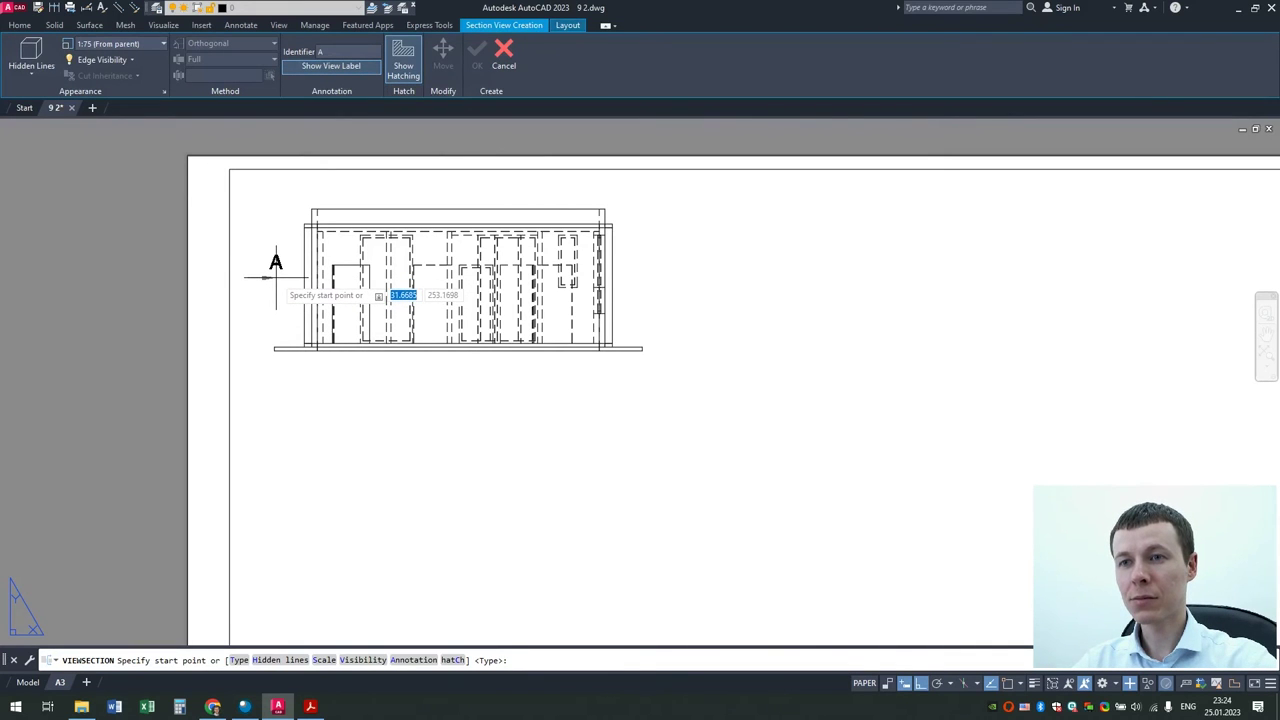
click(276, 278)
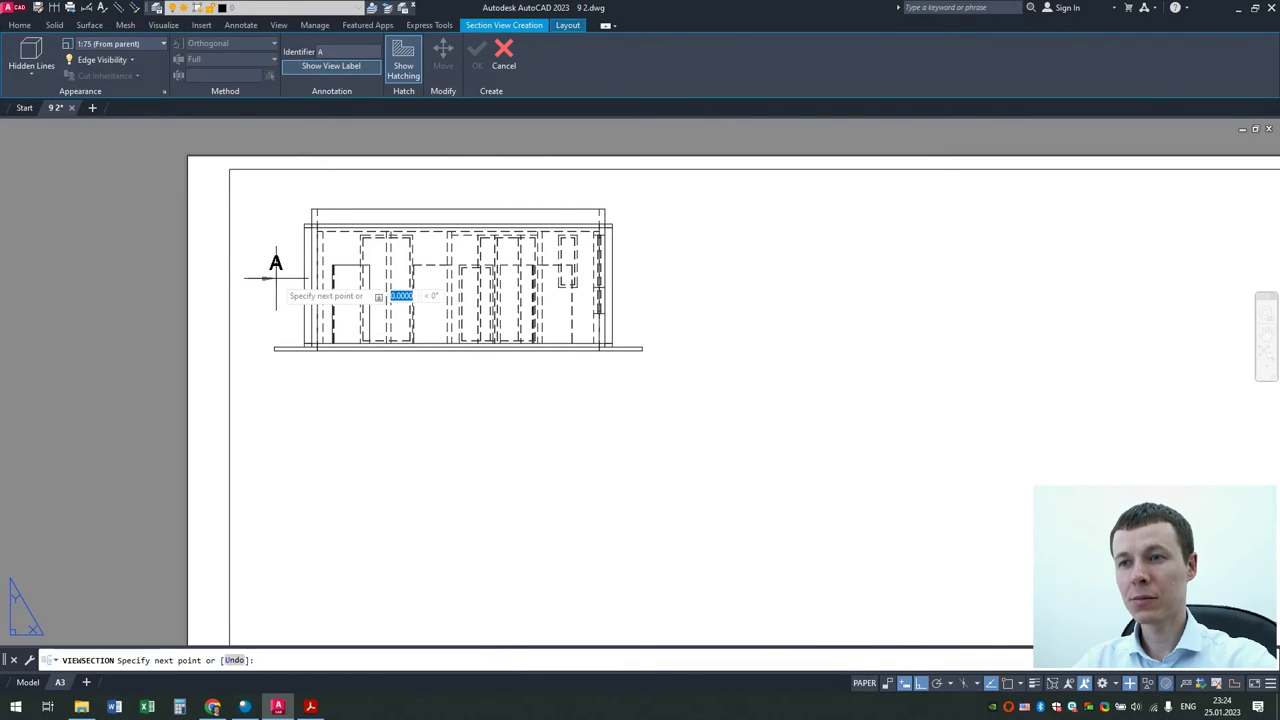
click(641, 278)
key(Return)
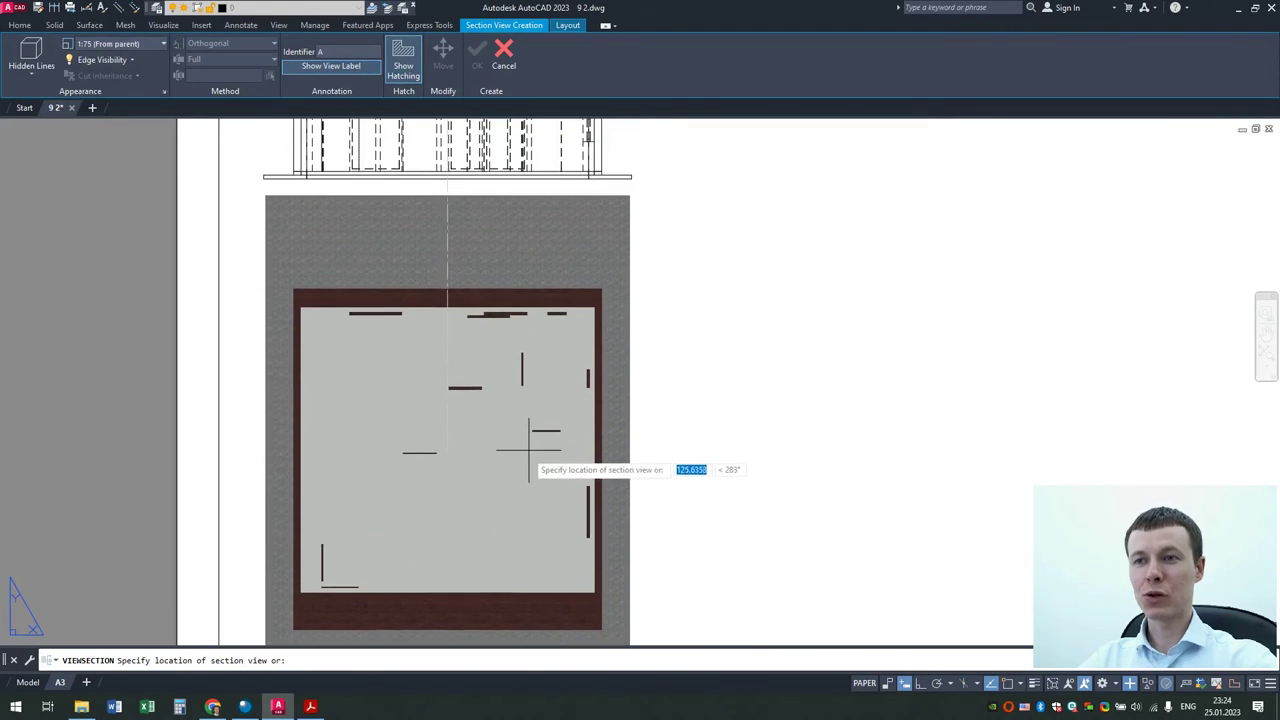
scroll(516, 470, down, 2)
middle_drag(501, 488, 501, 464)
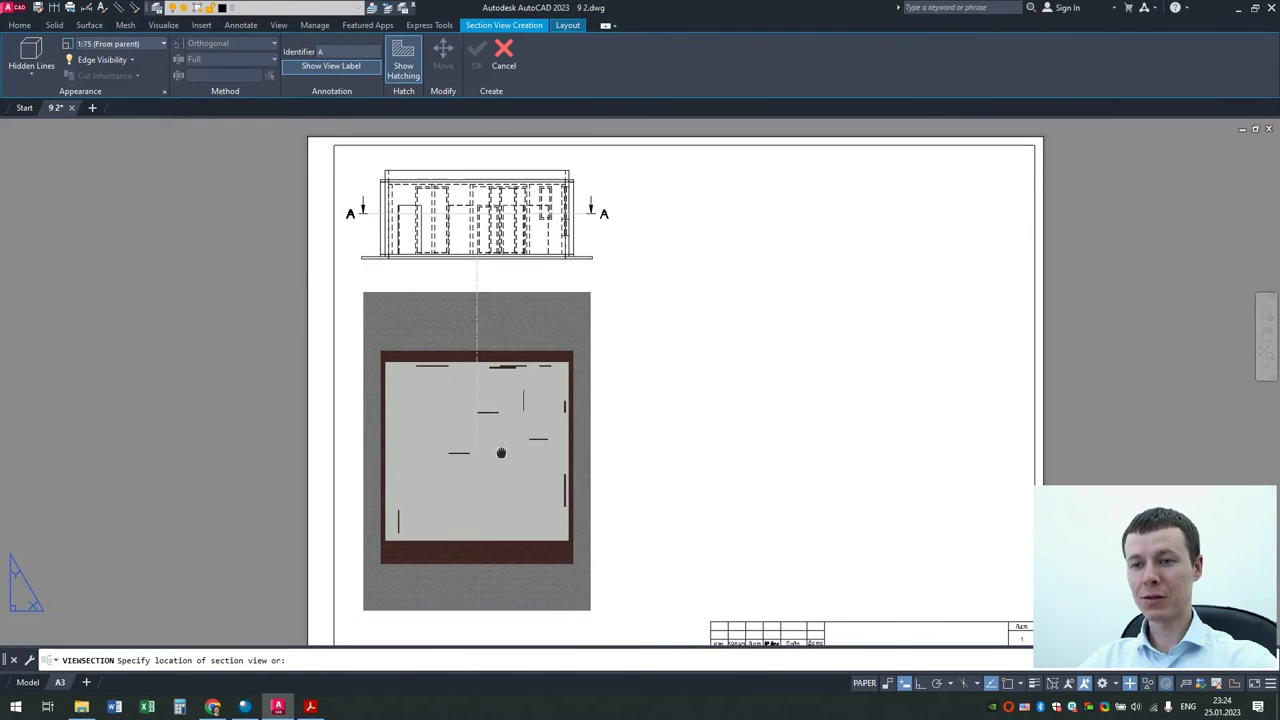
click(500, 475)
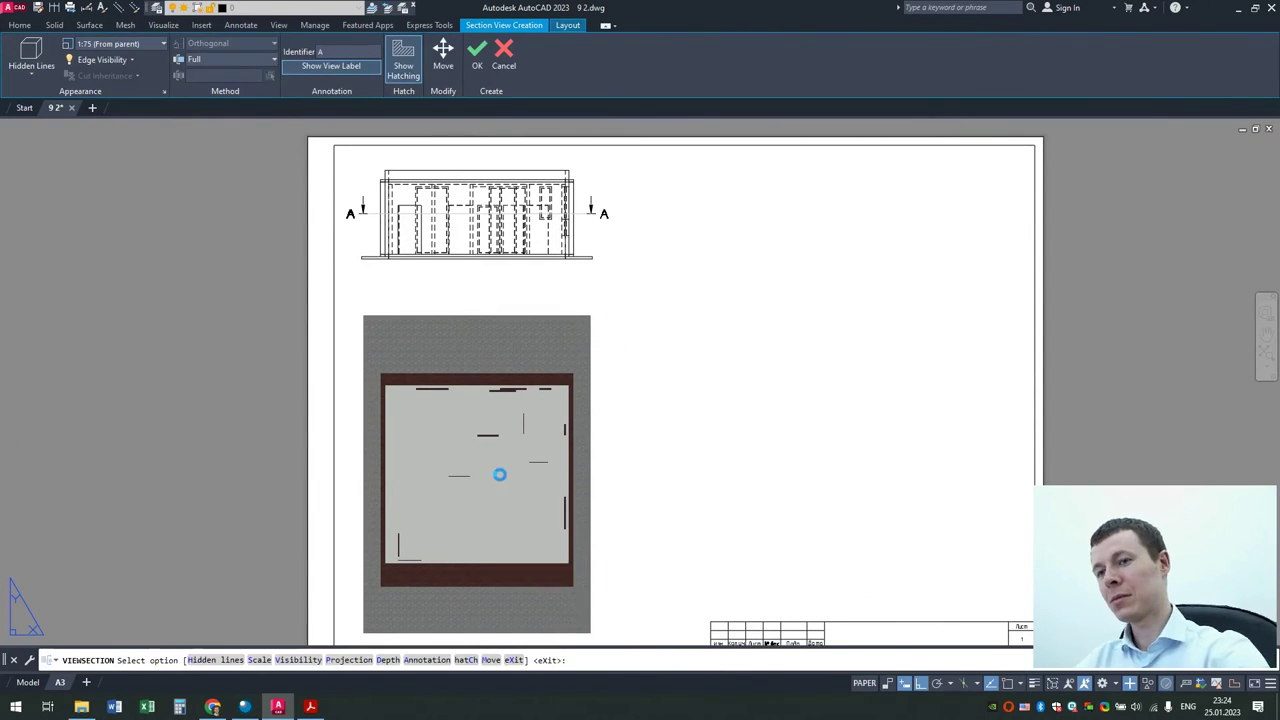
key(Return)
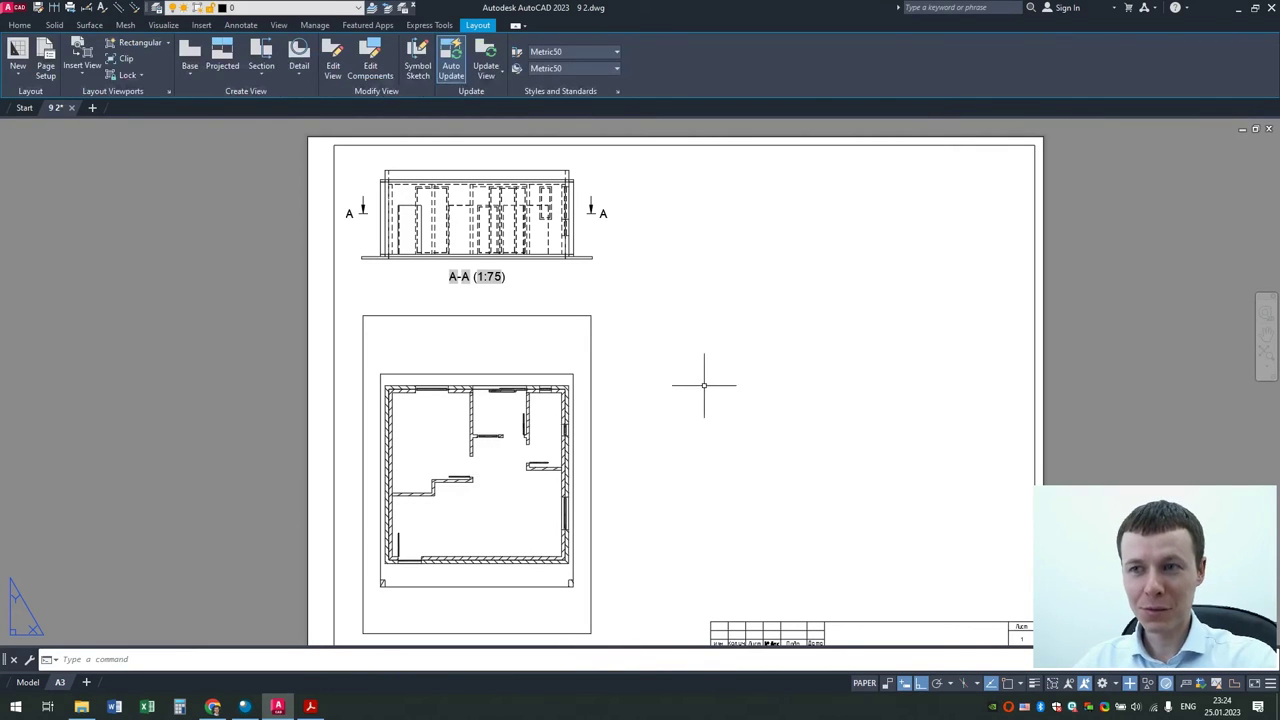
Step: Move the A-A label just above the plan and retitle it 'План первого этажа (1:75)'
click(475, 279)
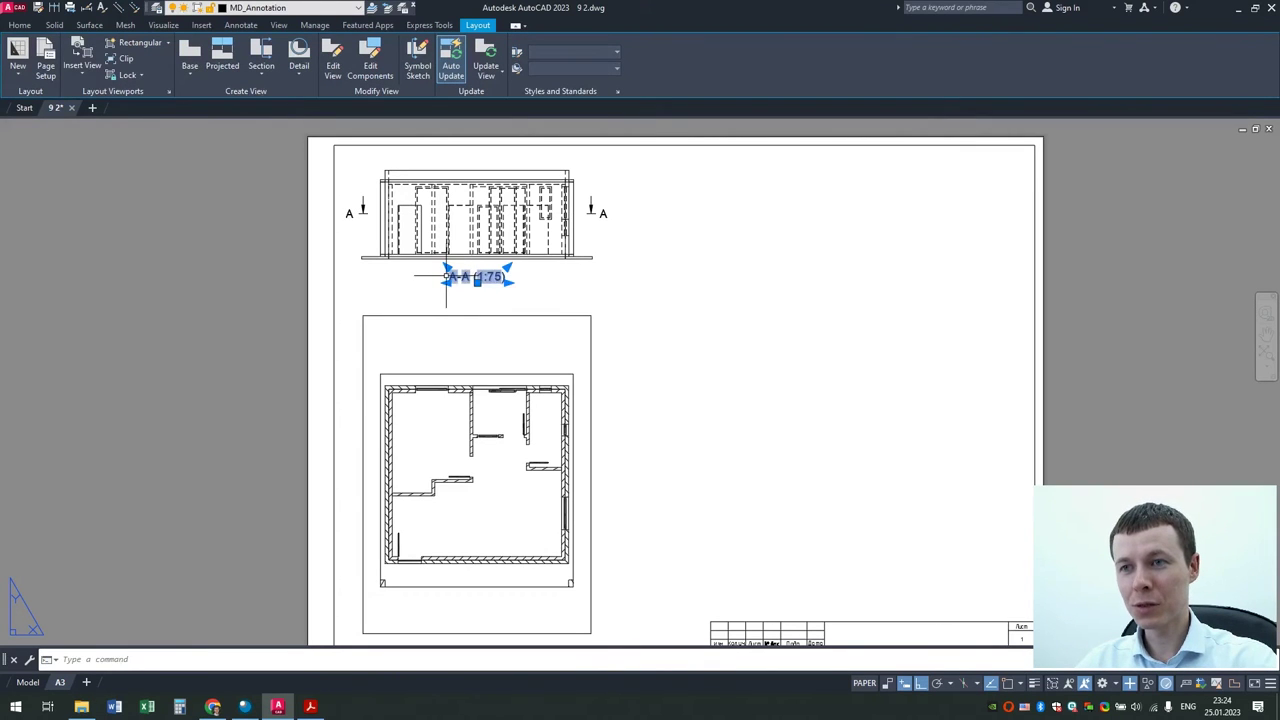
click(477, 281)
click(477, 296)
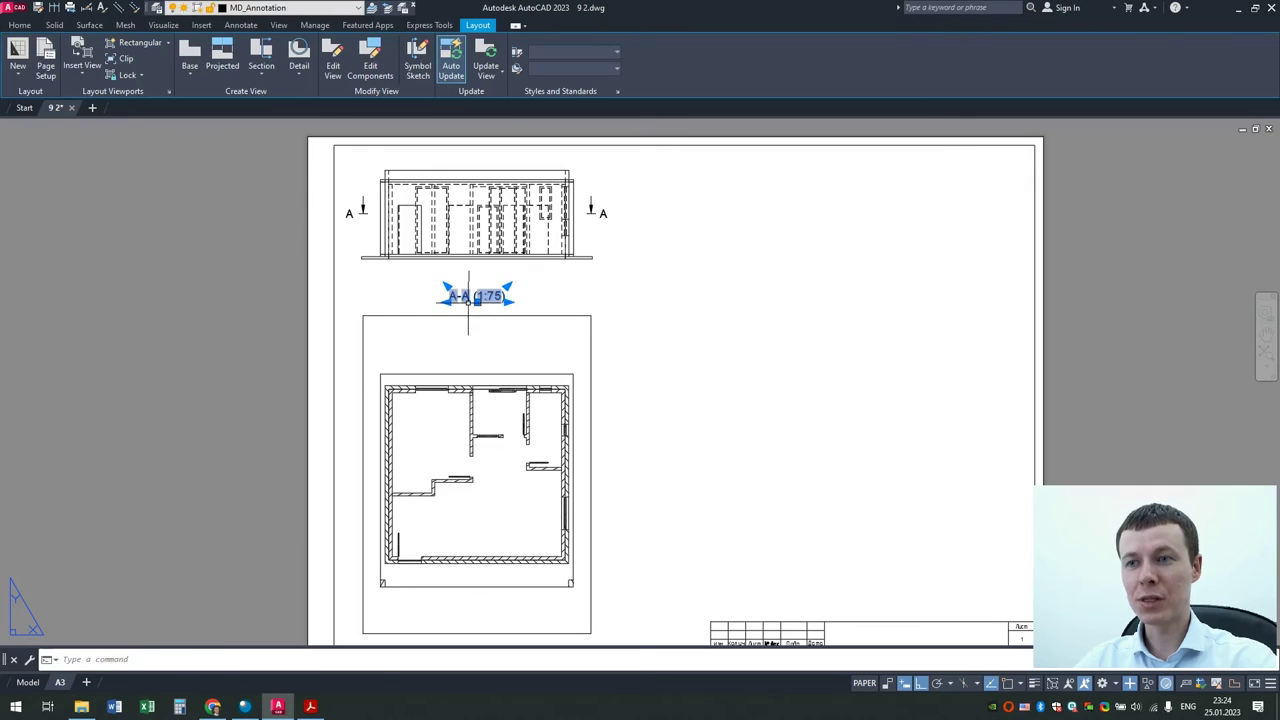
double_click(477, 296)
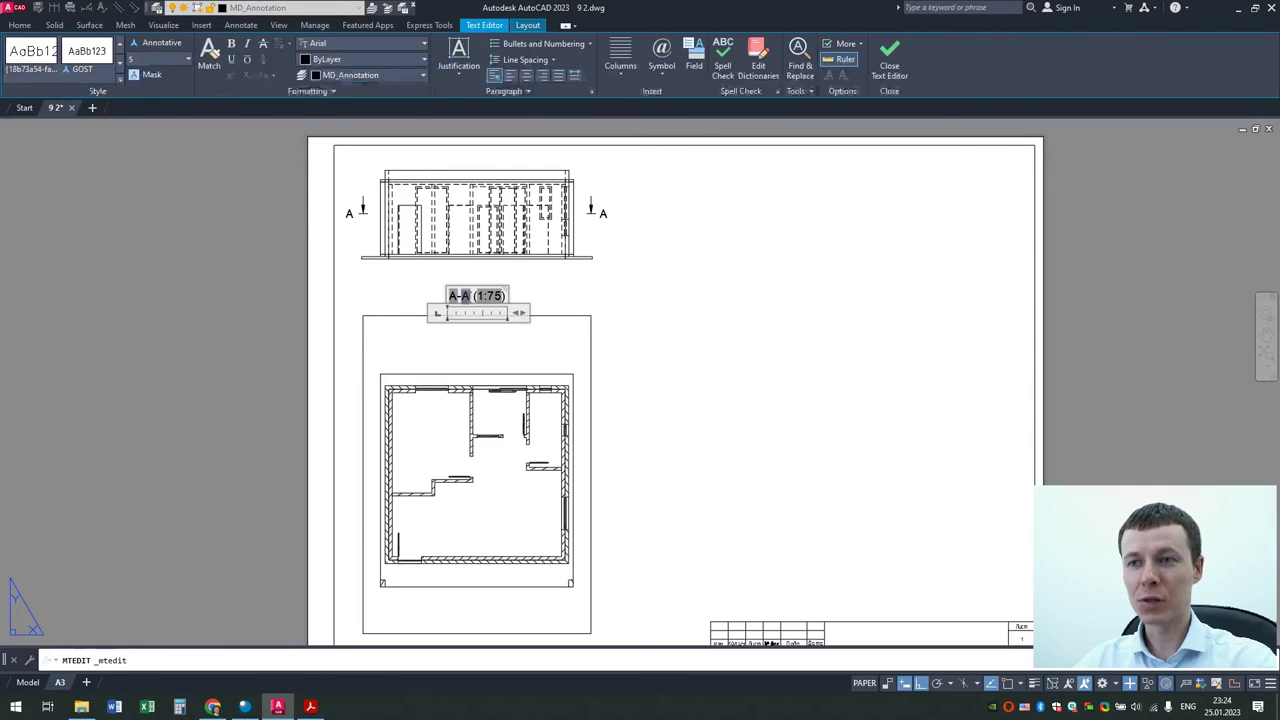
text(Gkfy)
key(Pause)
text(План)
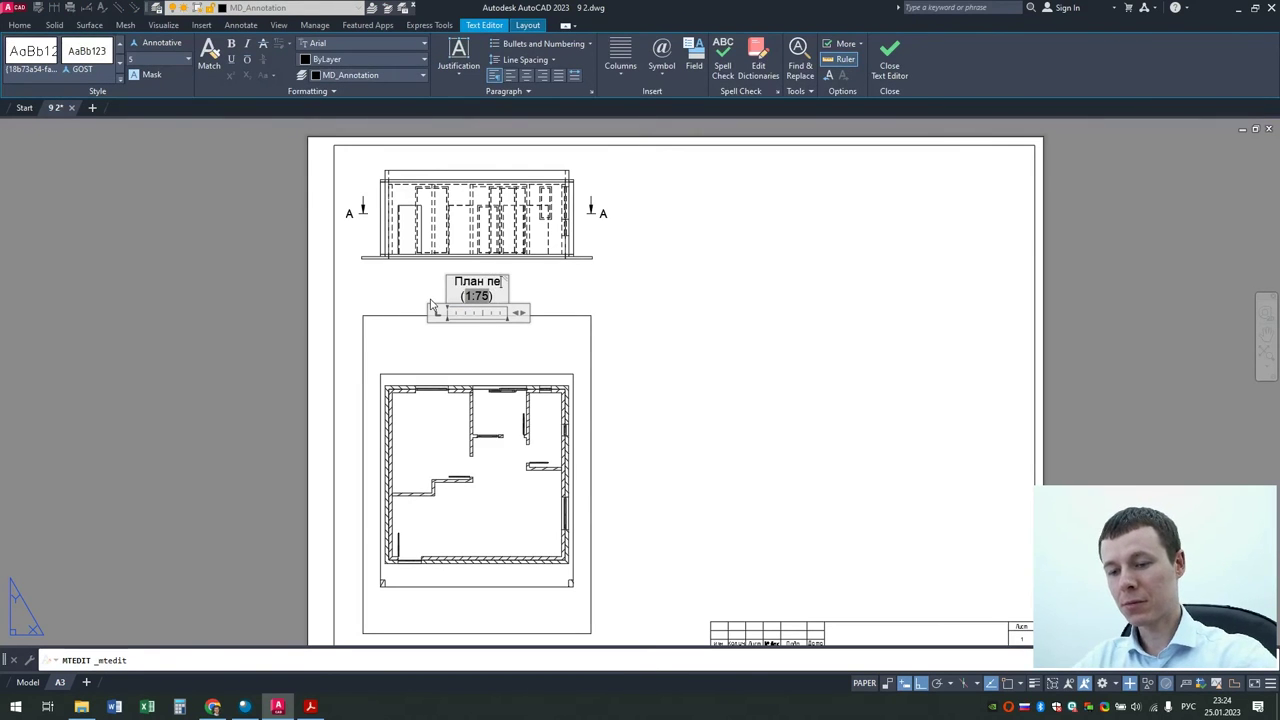
text(первого этажа)
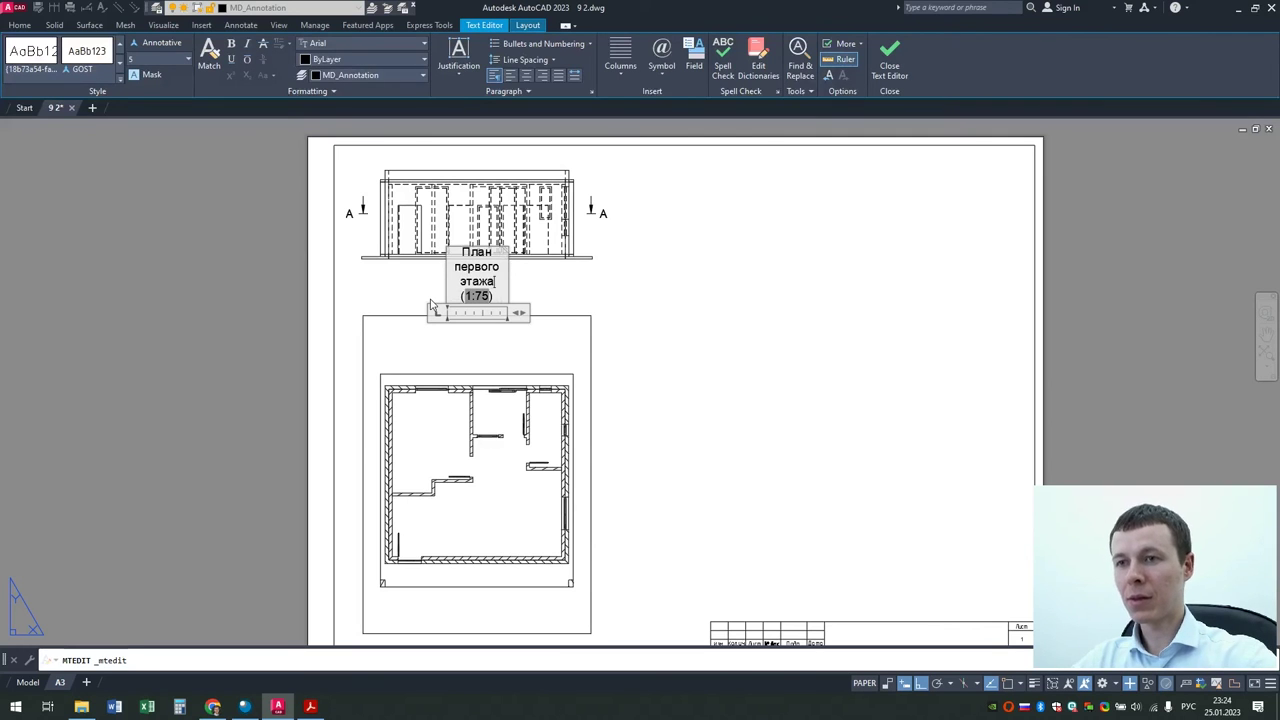
drag(568, 313, 600, 313)
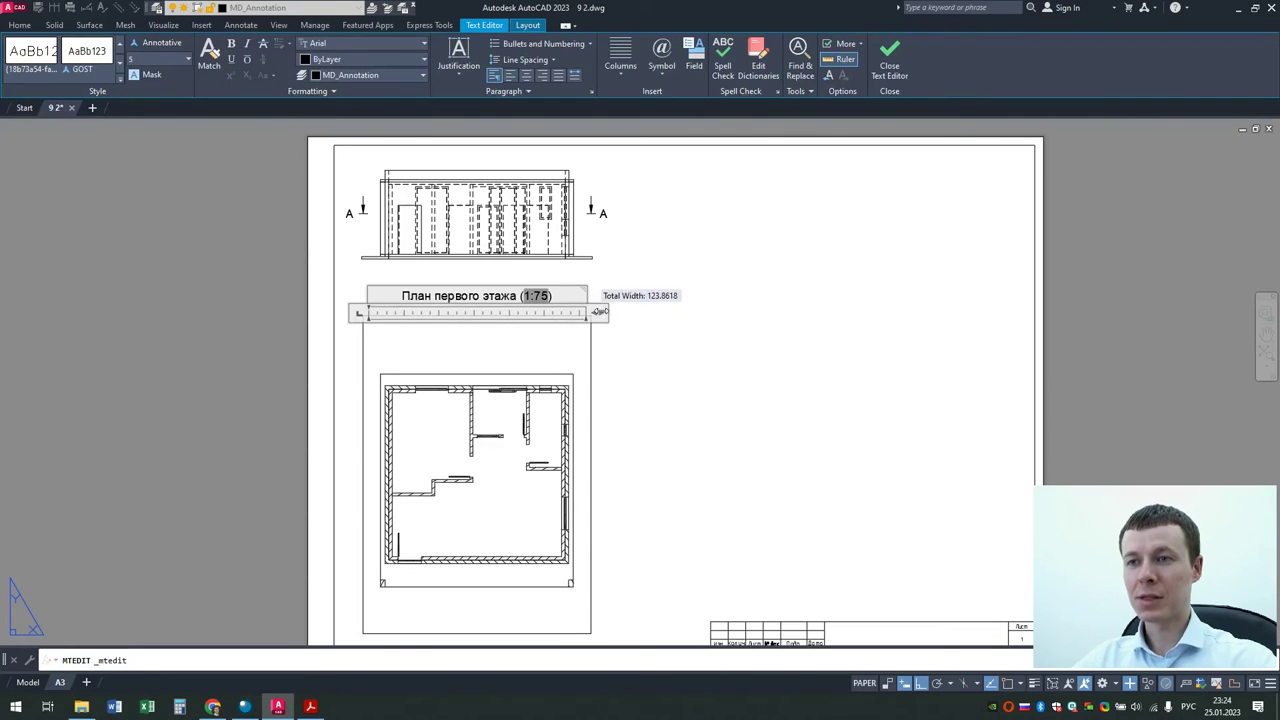
click(697, 397)
click(597, 458)
key(Escape)
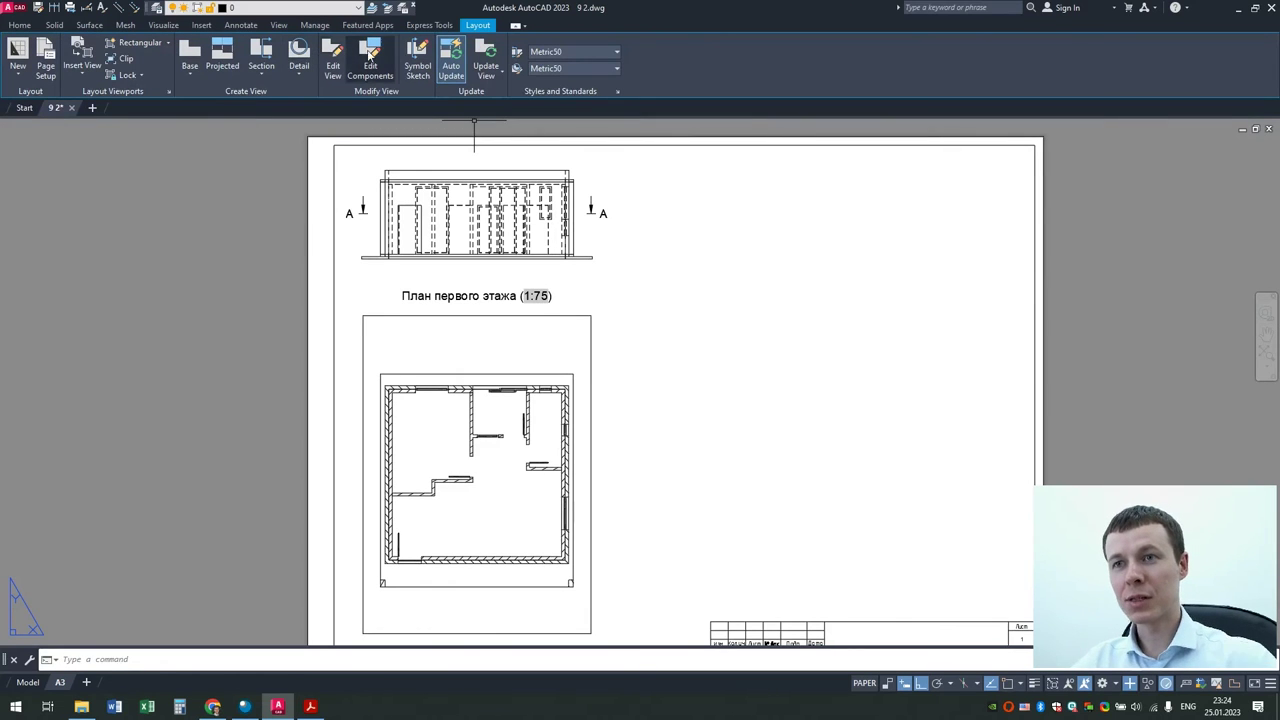
Step: Cut vertical section B-B through the floor plan and place it to the plan's right
click(261, 50)
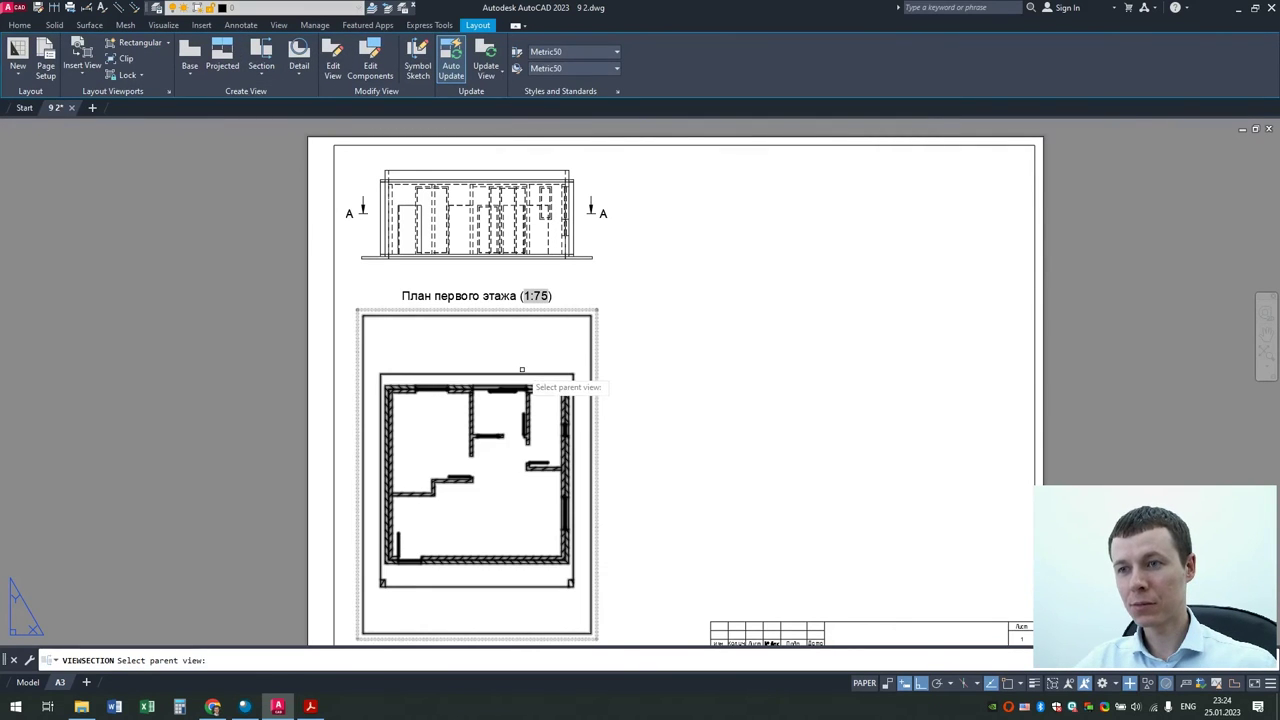
click(521, 372)
scroll(521, 366, up, 2)
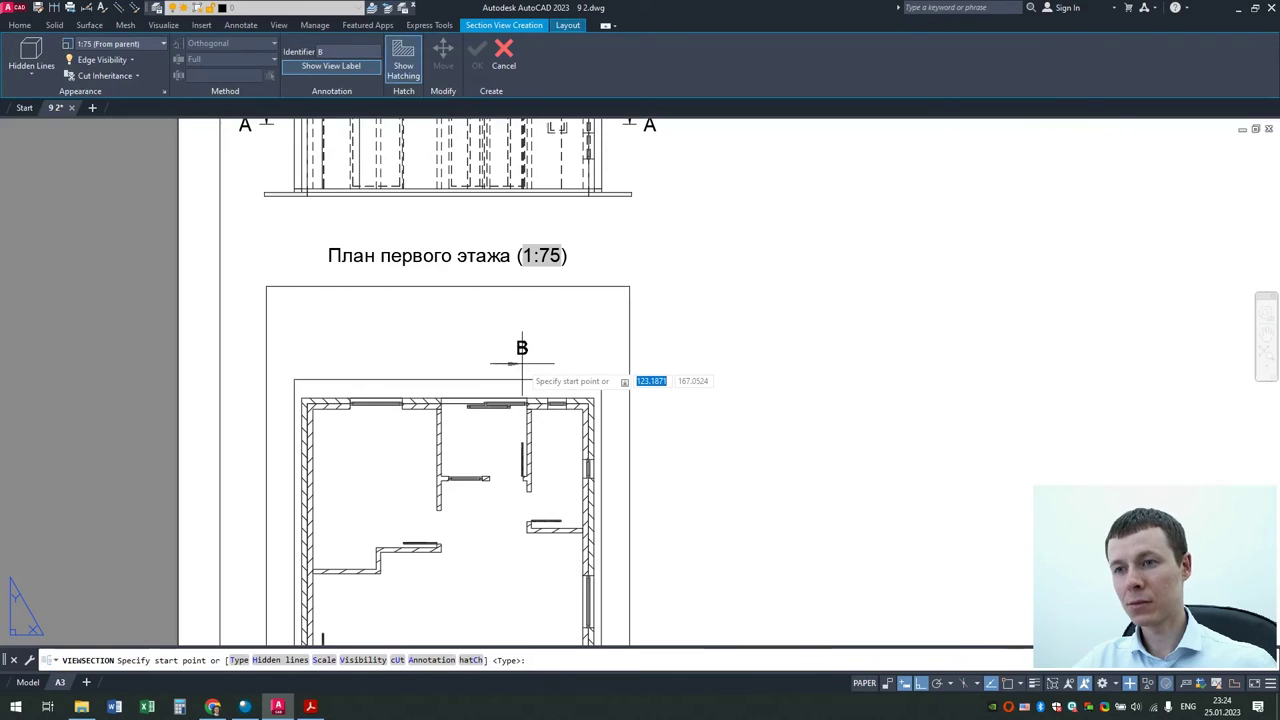
click(517, 363)
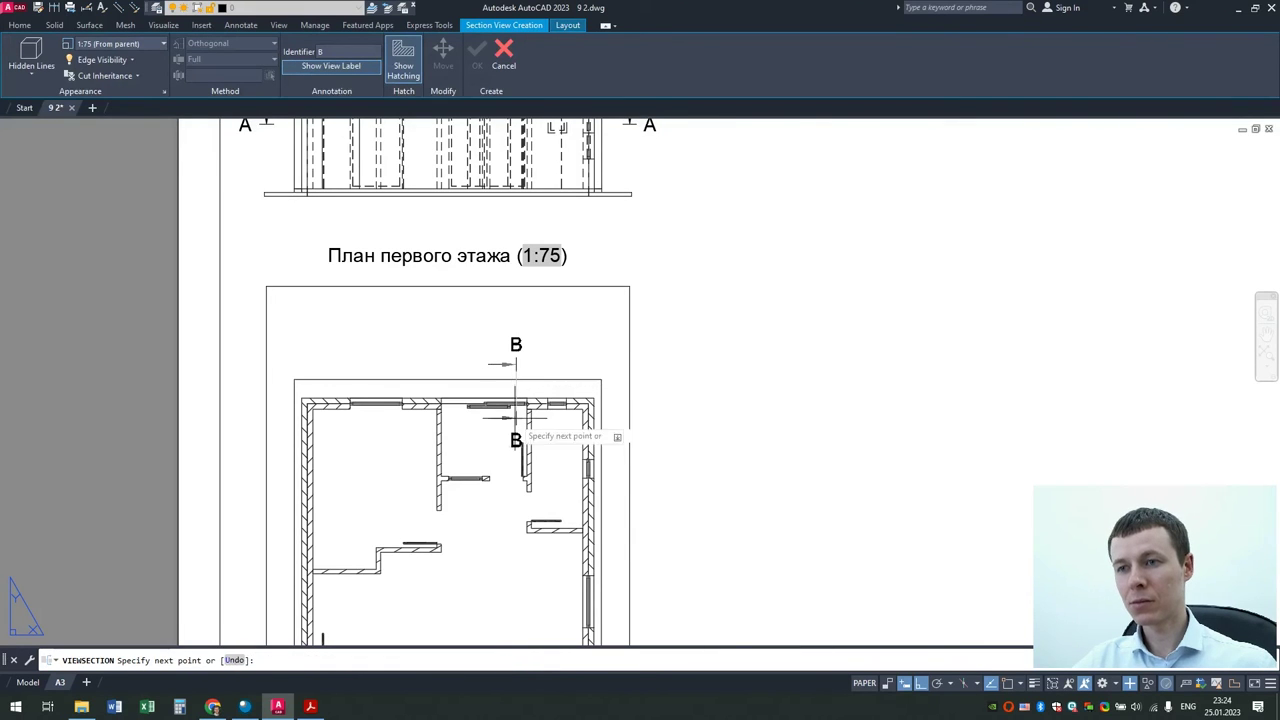
middle_drag(520, 430, 520, 216)
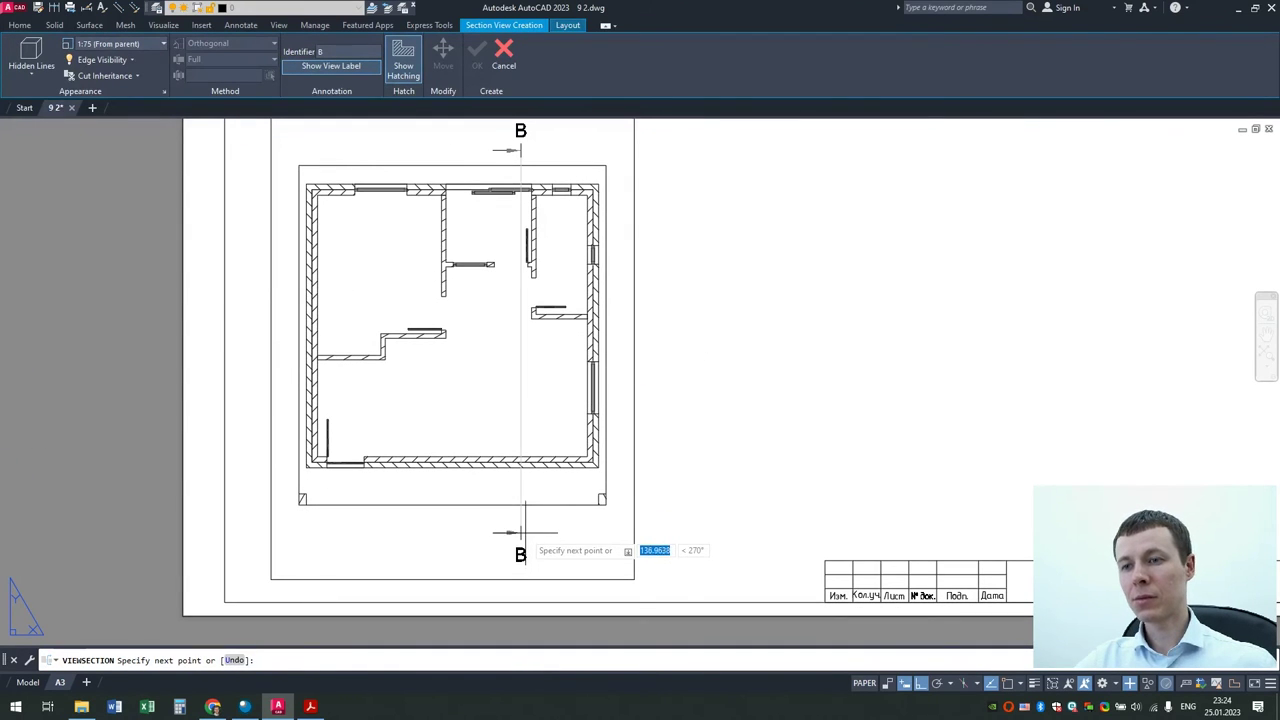
click(522, 530)
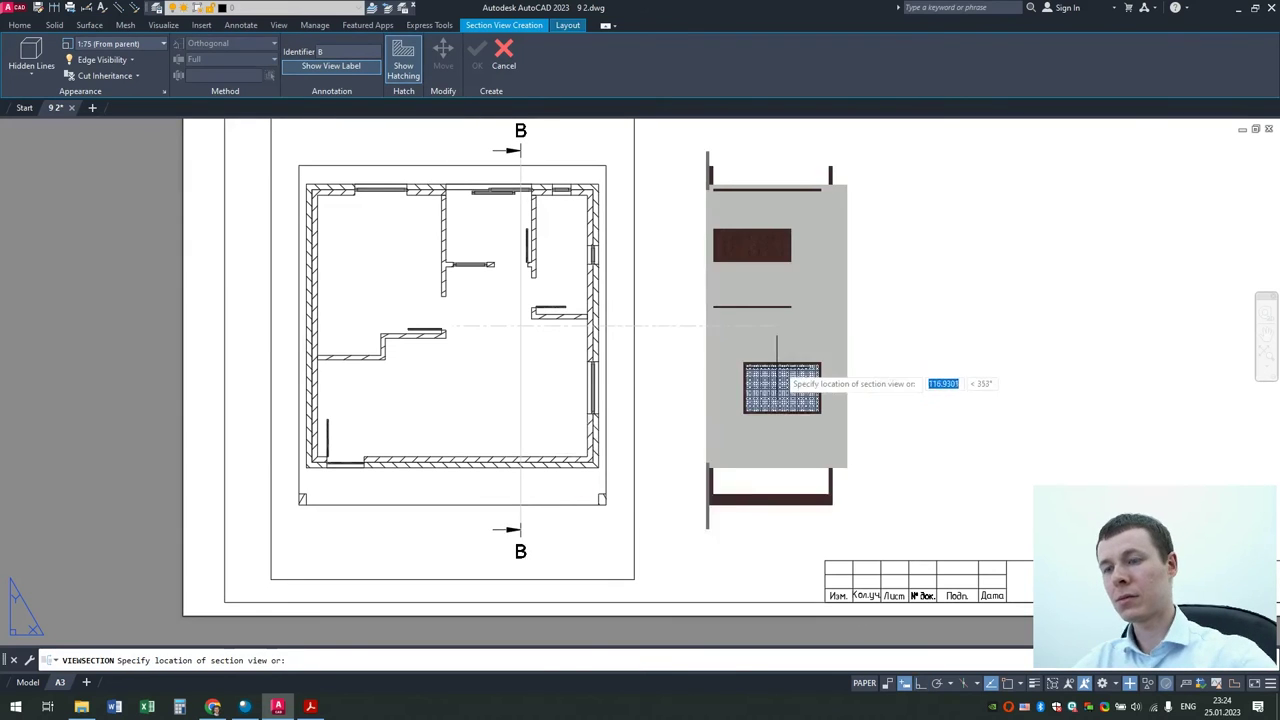
click(922, 337)
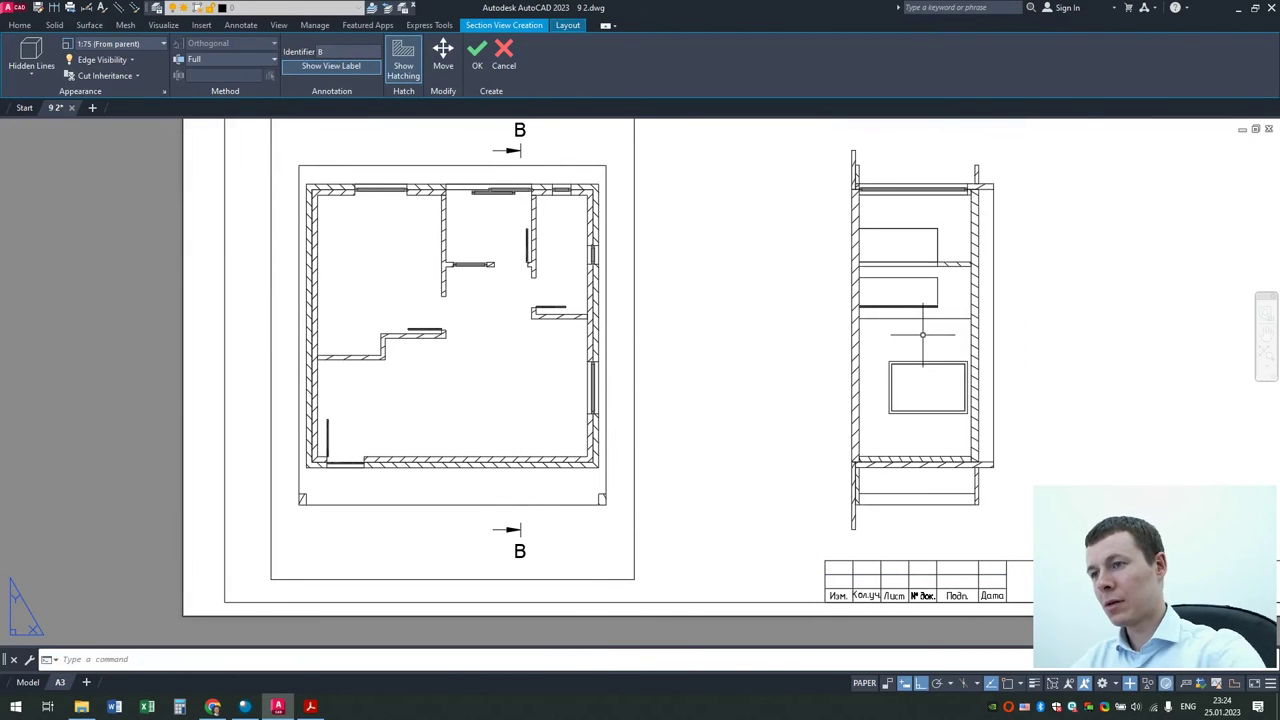
key(Return)
middle_drag(730, 300, 592, 382)
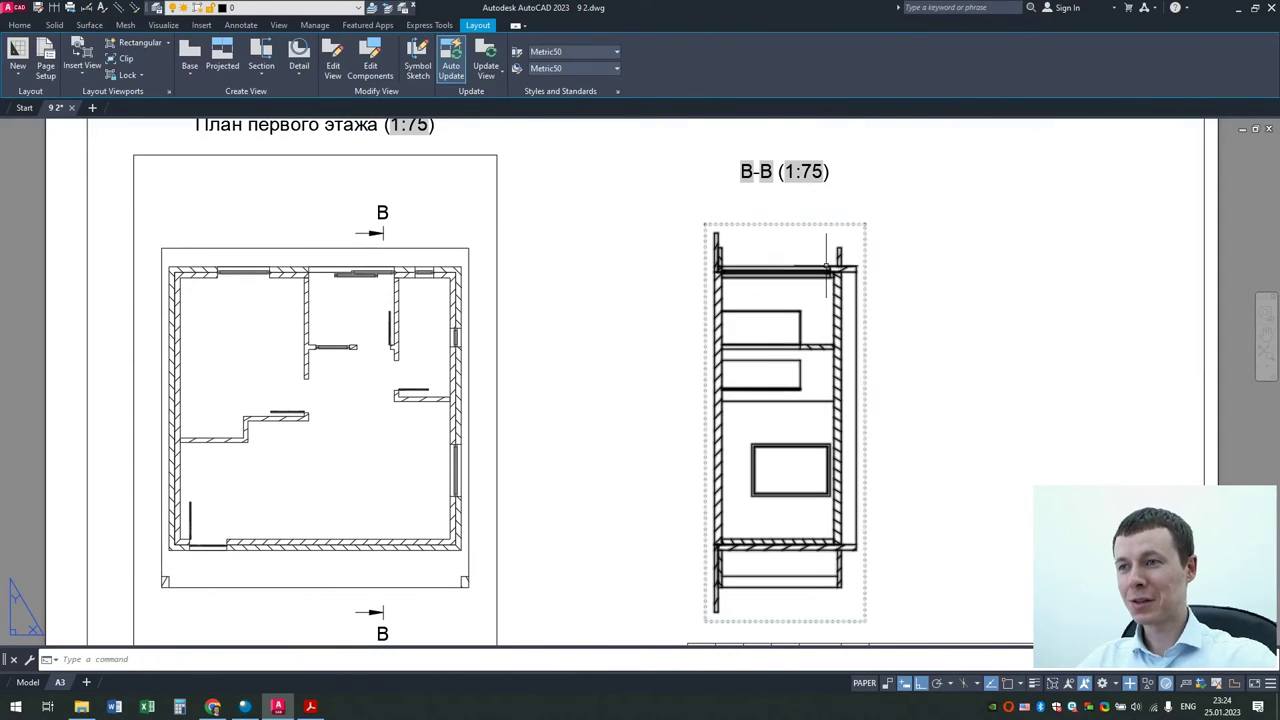
Step: Rotate section B-B 90 degrees and set its title just above the section
click(745, 244)
click(28, 26)
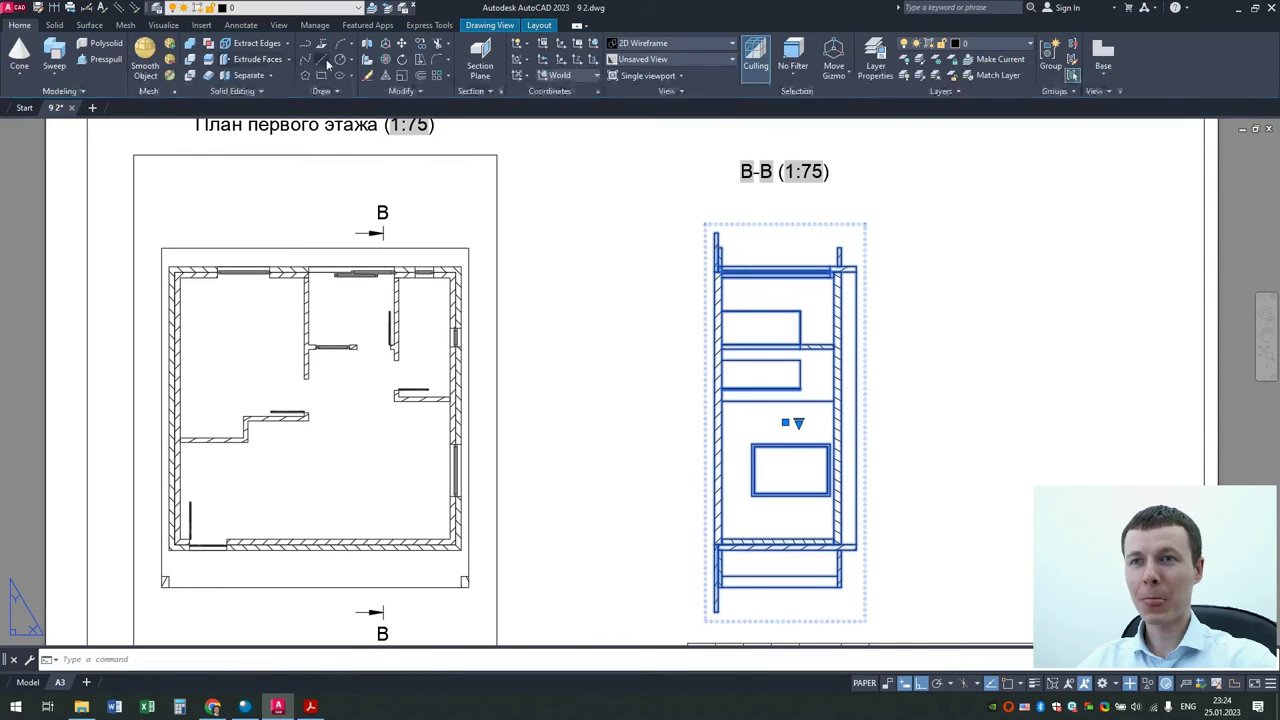
click(402, 60)
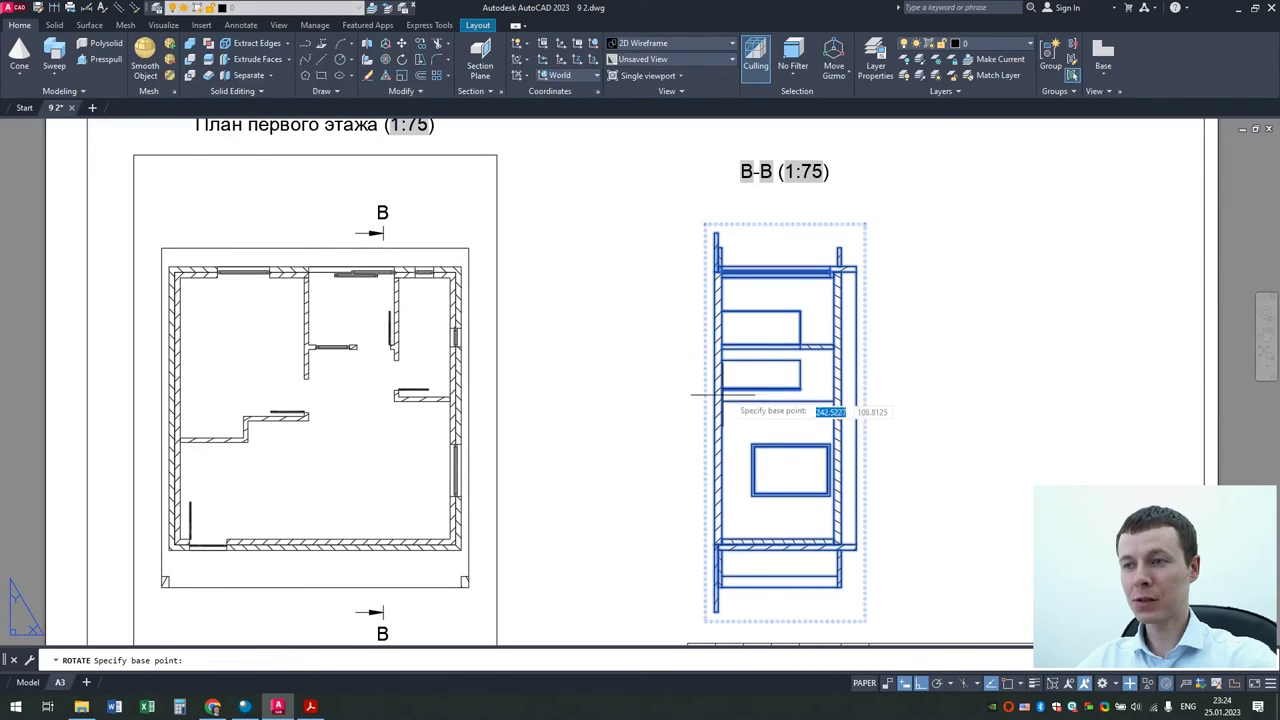
click(793, 402)
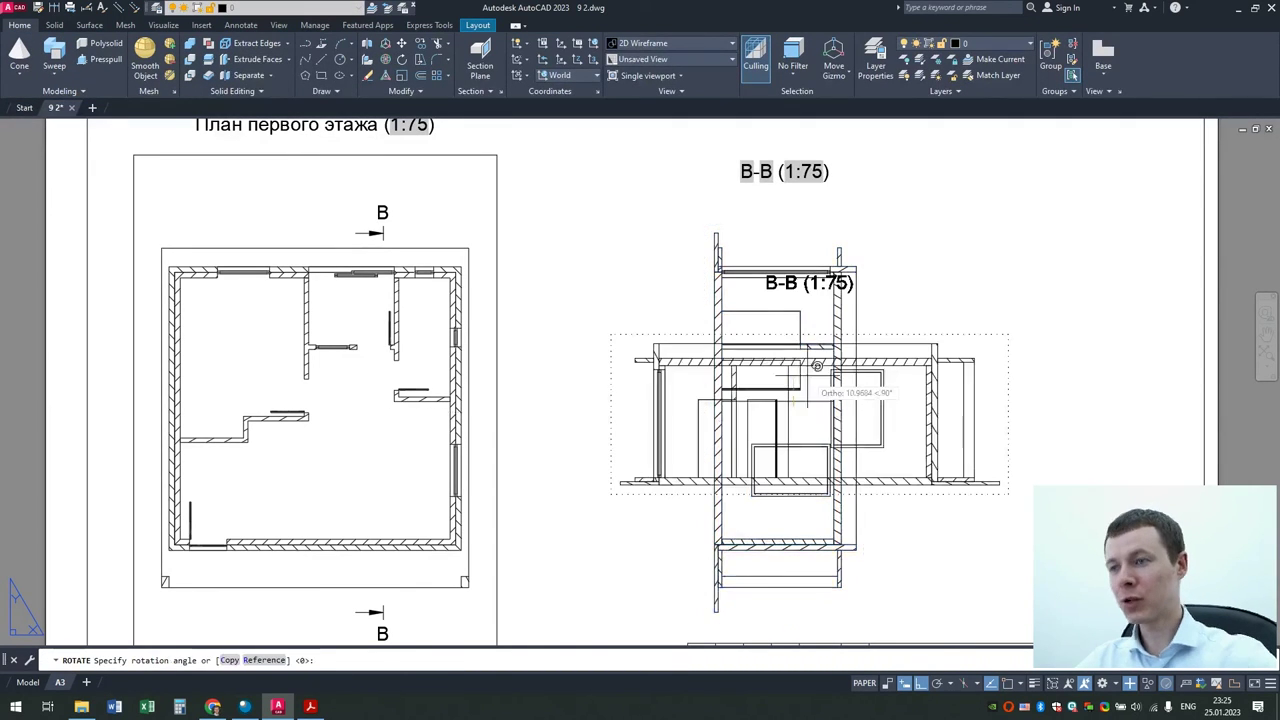
click(846, 210)
click(810, 285)
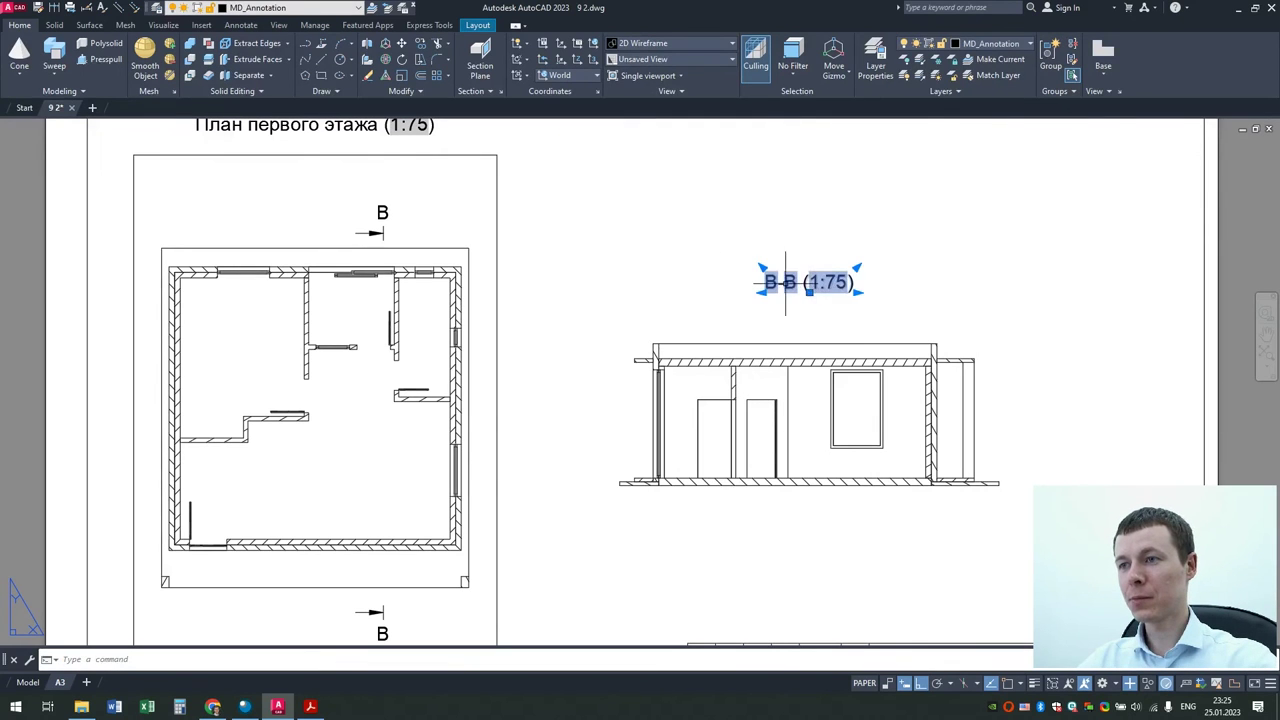
click(810, 291)
click(800, 316)
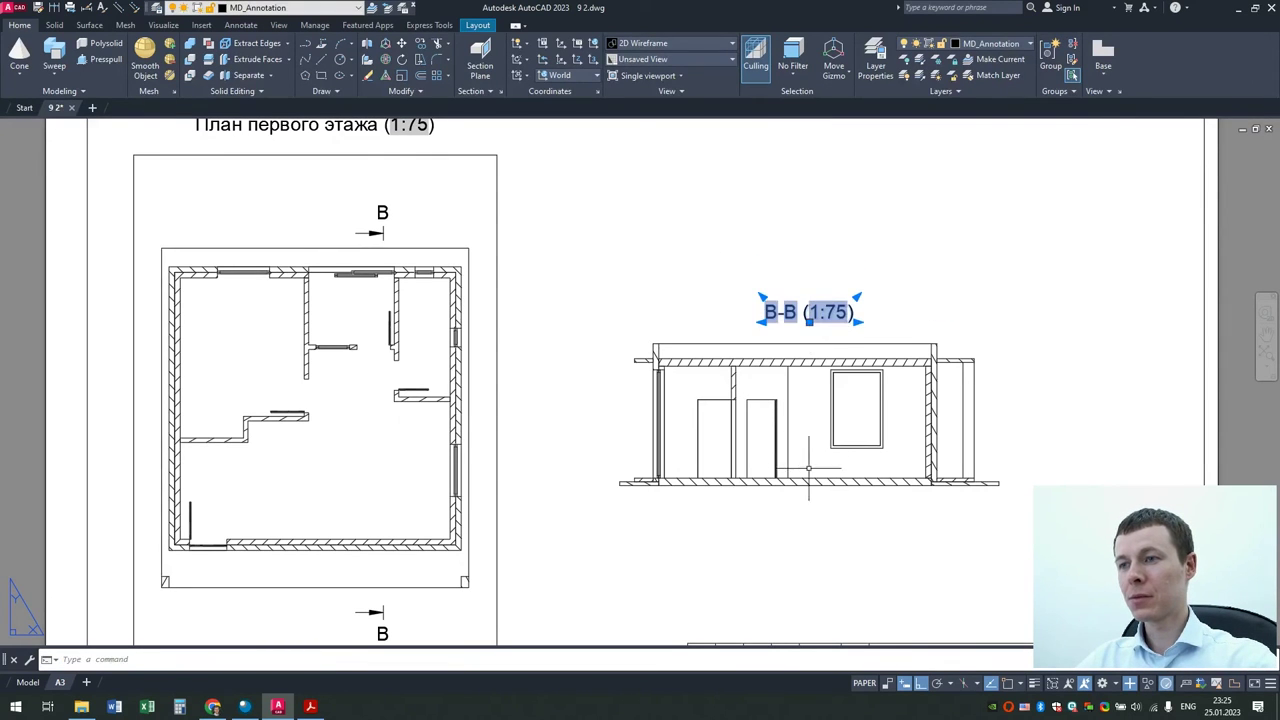
scroll(618, 382, down, 4)
middle_drag(636, 264, 536, 312)
scroll(536, 312, up, 2)
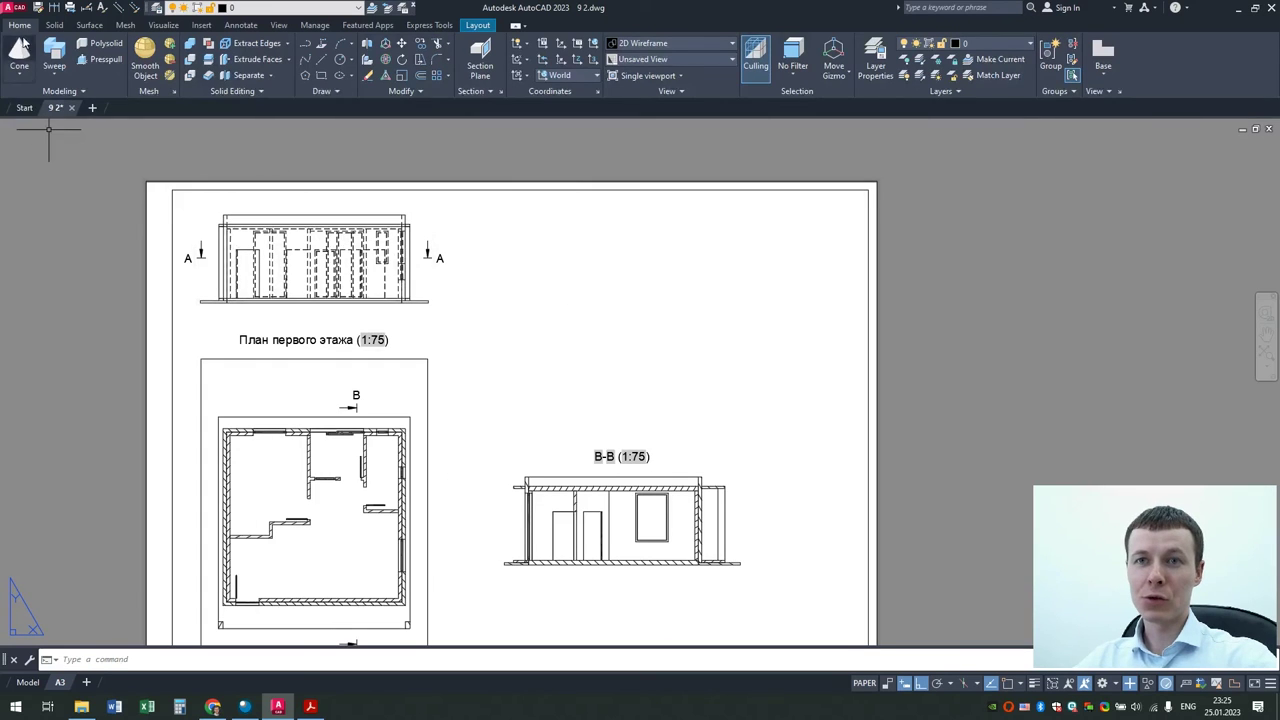
Step: Draw a line extending the front view's ground line across the sheet
text(l)
key(Return)
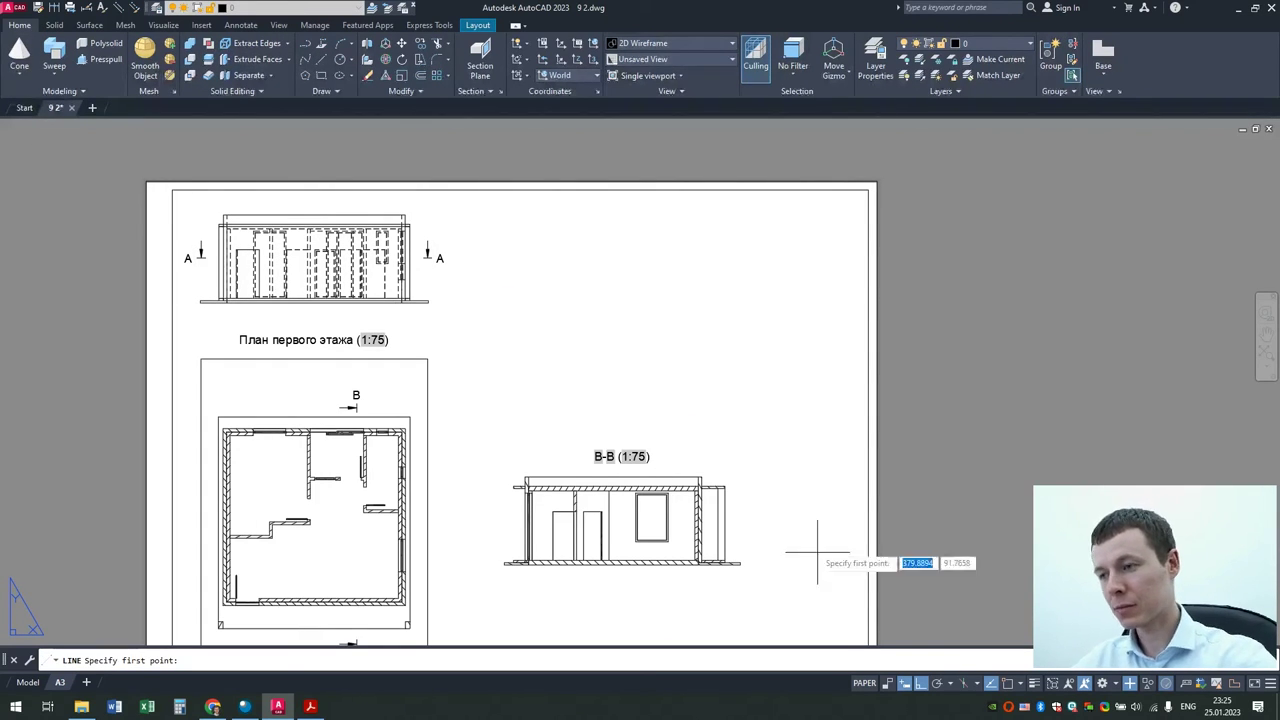
scroll(522, 341, up, 2)
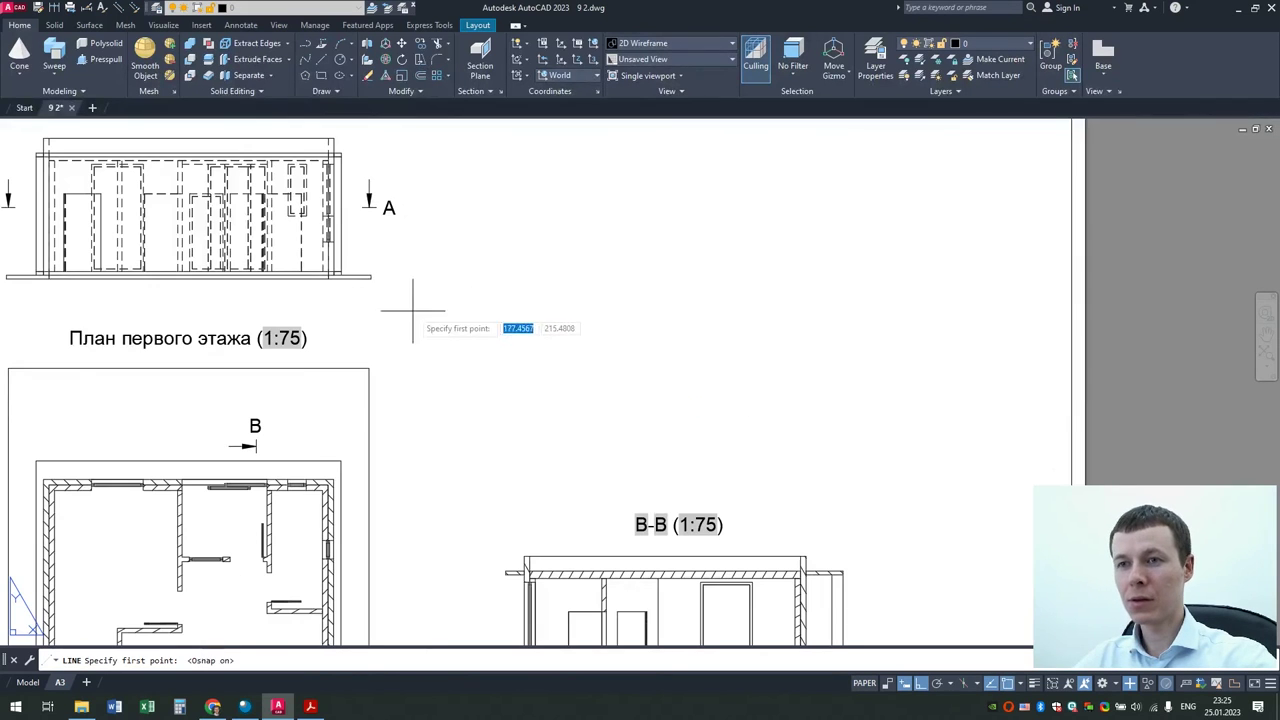
click(371, 279)
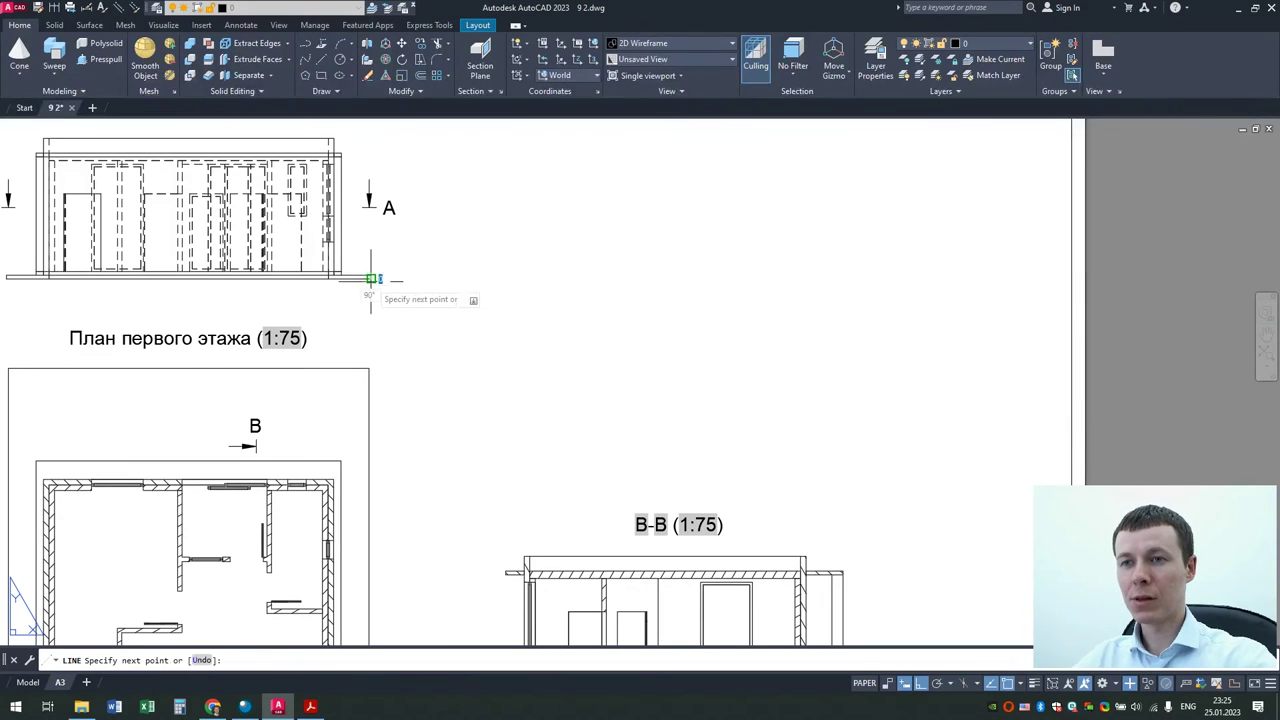
click(1005, 279)
key(Return)
scroll(723, 420, down, 2)
Step: Move section B-B with its title onto the extended ground line beside the front view
click(553, 453)
click(935, 638)
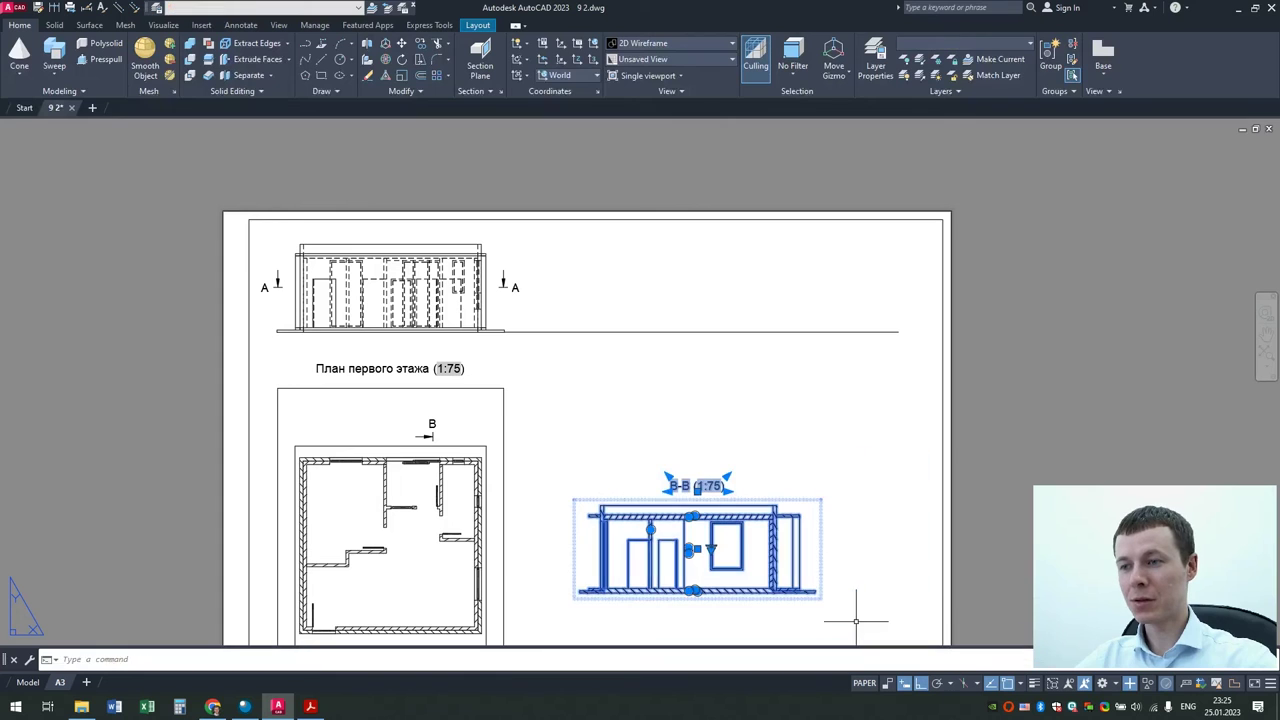
text(m)
key(Return)
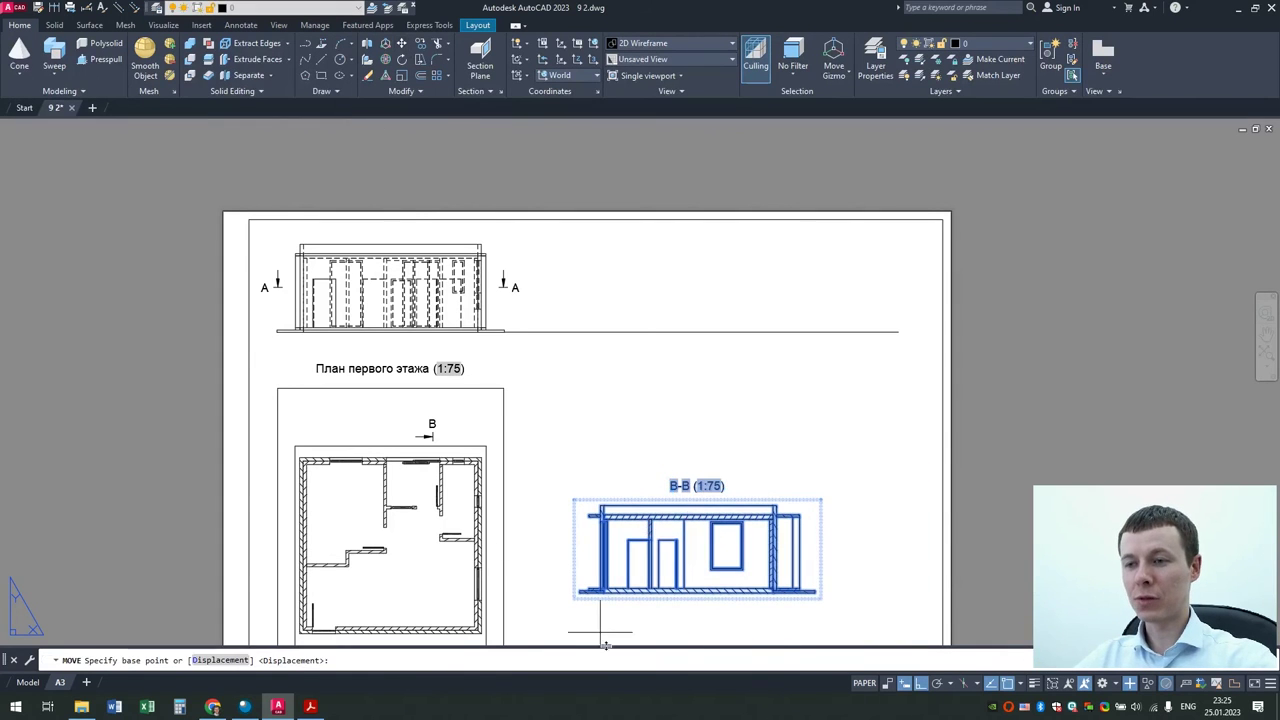
scroll(600, 634, up, 2)
click(612, 552)
middle_drag(612, 368, 605, 451)
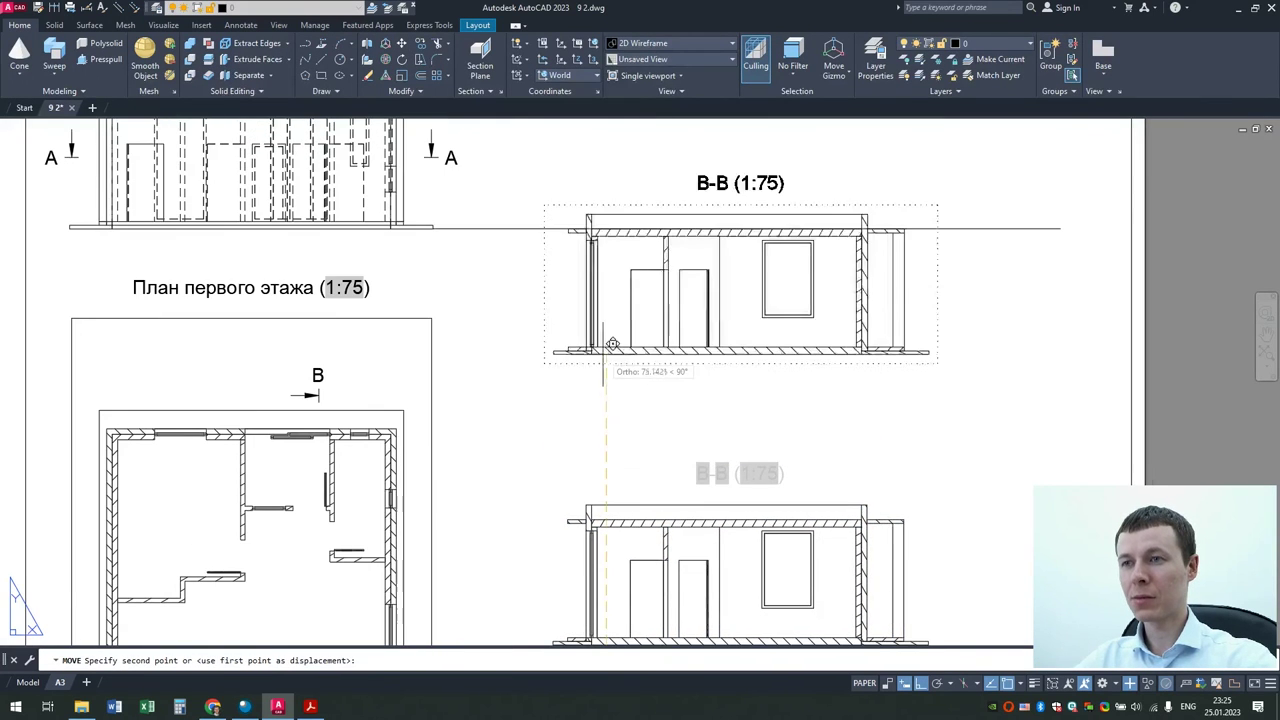
click(605, 228)
scroll(595, 285, down, 2)
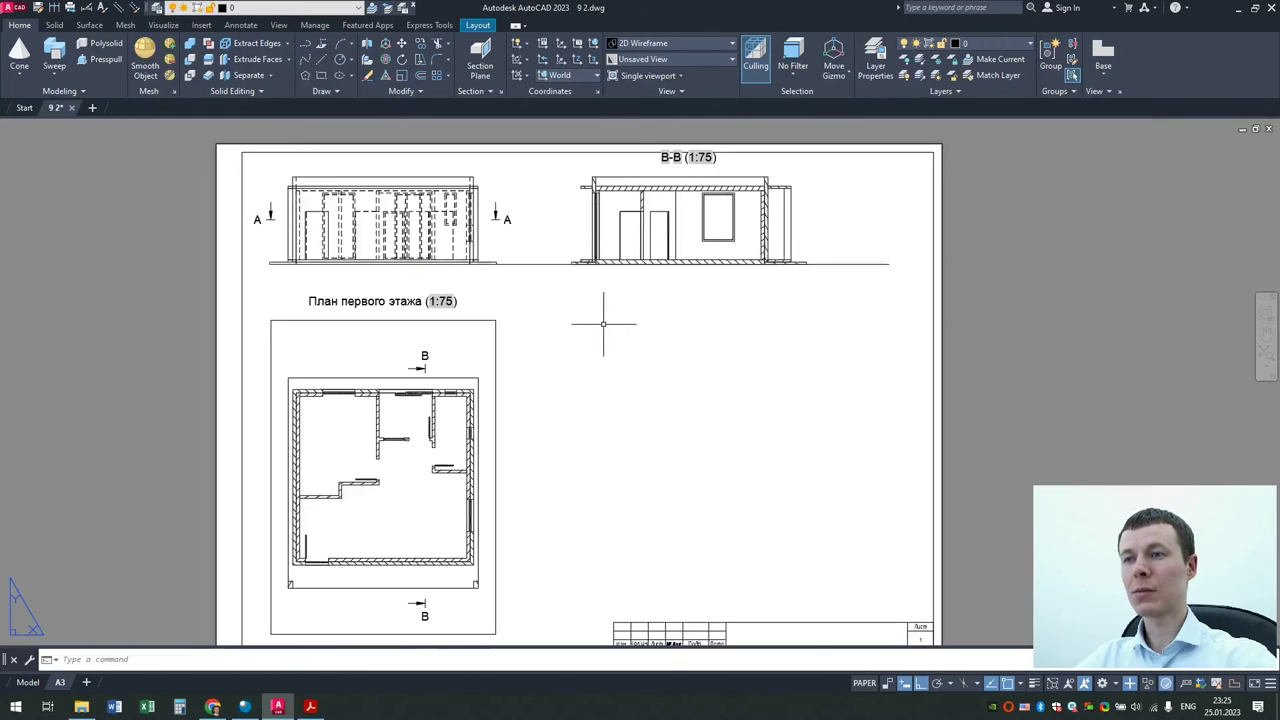
scroll(666, 175, up, 2)
click(685, 147)
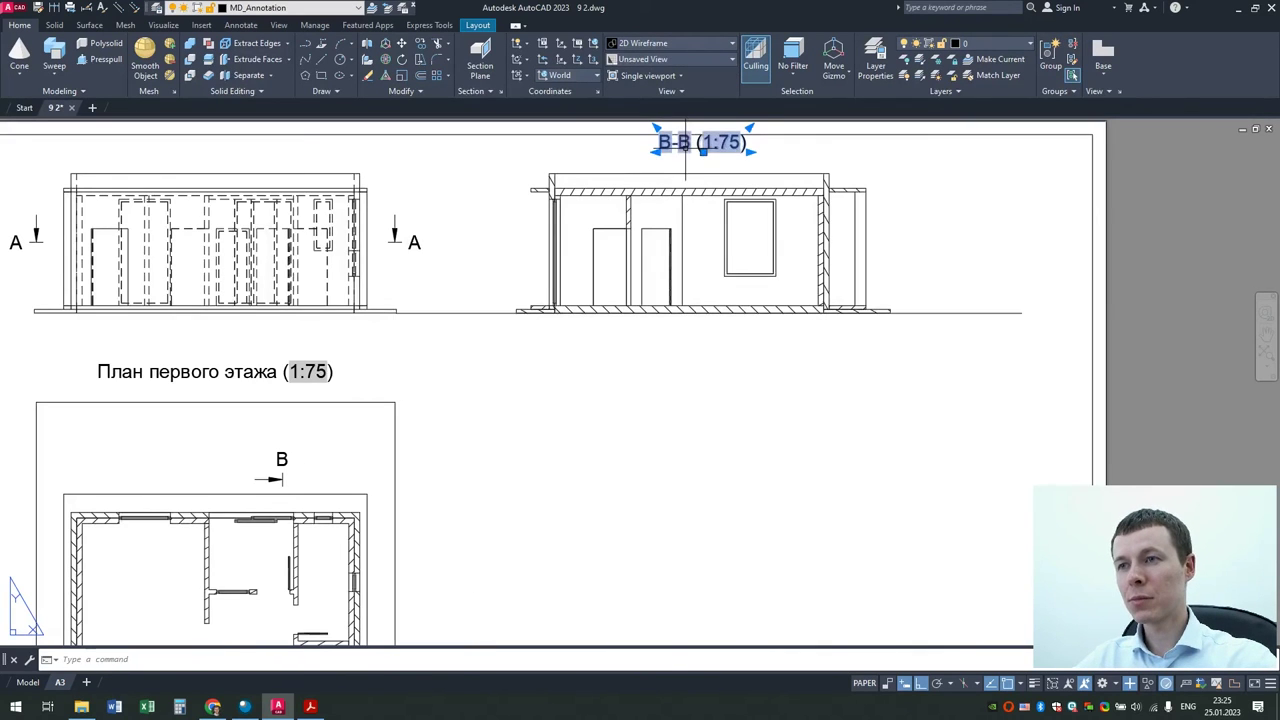
click(704, 150)
Step: Nudge the B-B section title slightly downward with its grip
click(703, 150)
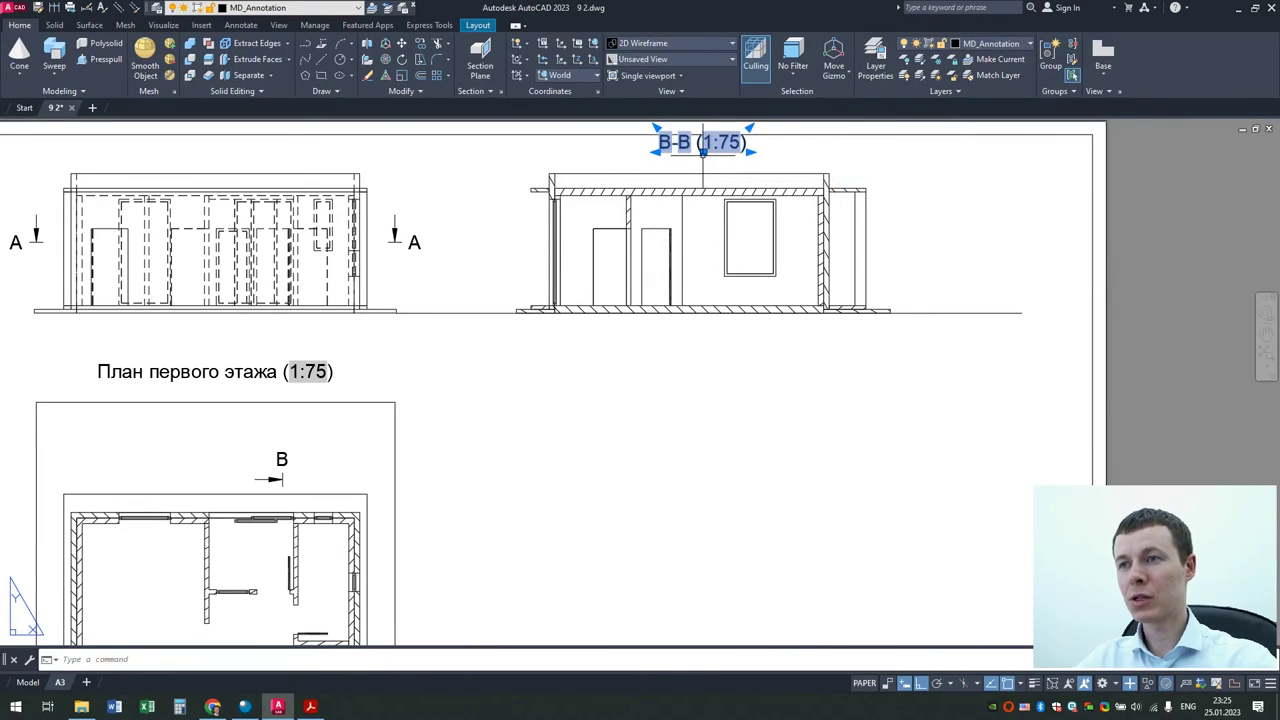
click(703, 150)
click(703, 160)
key(Escape)
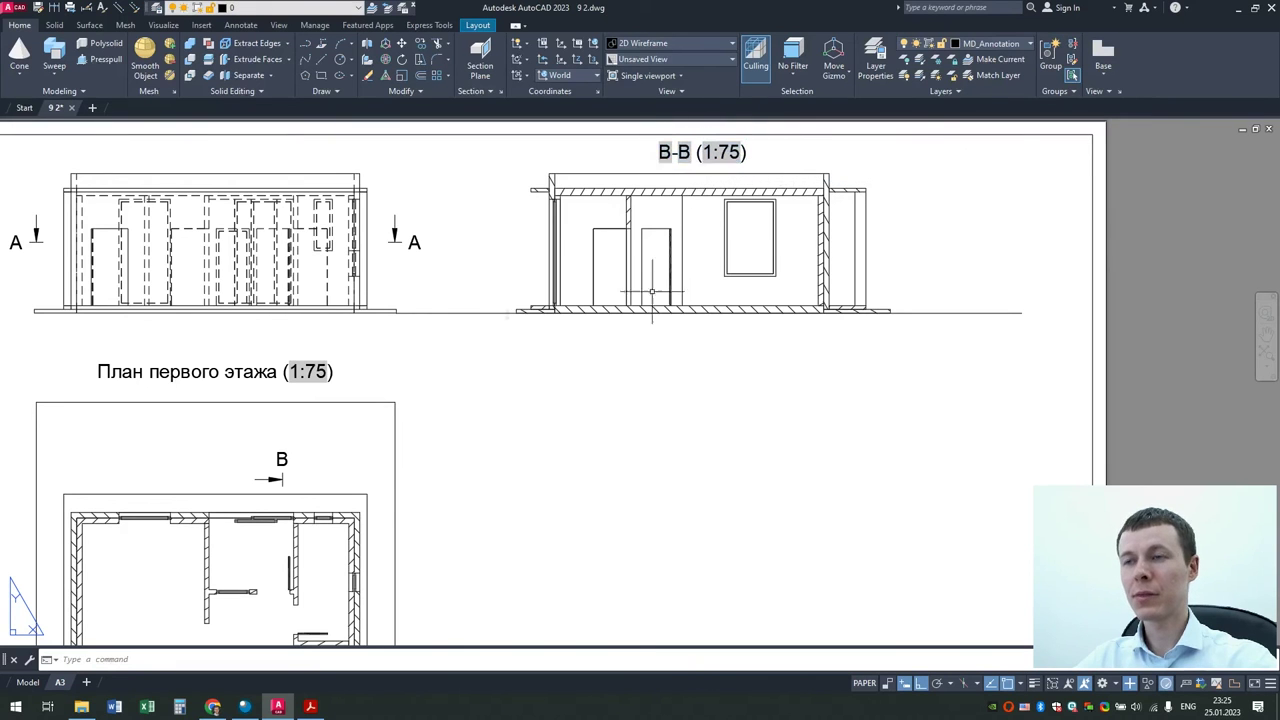
Step: Set the B-B roof slab hatch scale to 0.5 for denser hatching
scroll(743, 357, down, 4)
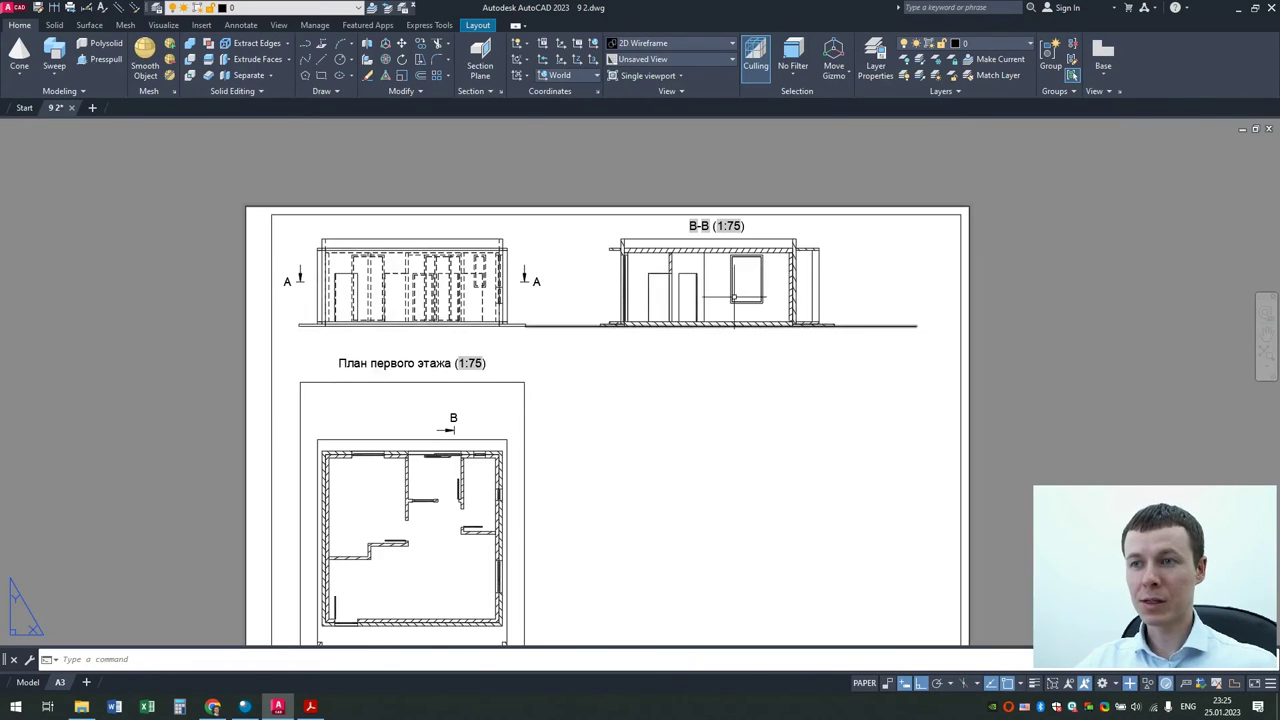
scroll(721, 260, up, 5)
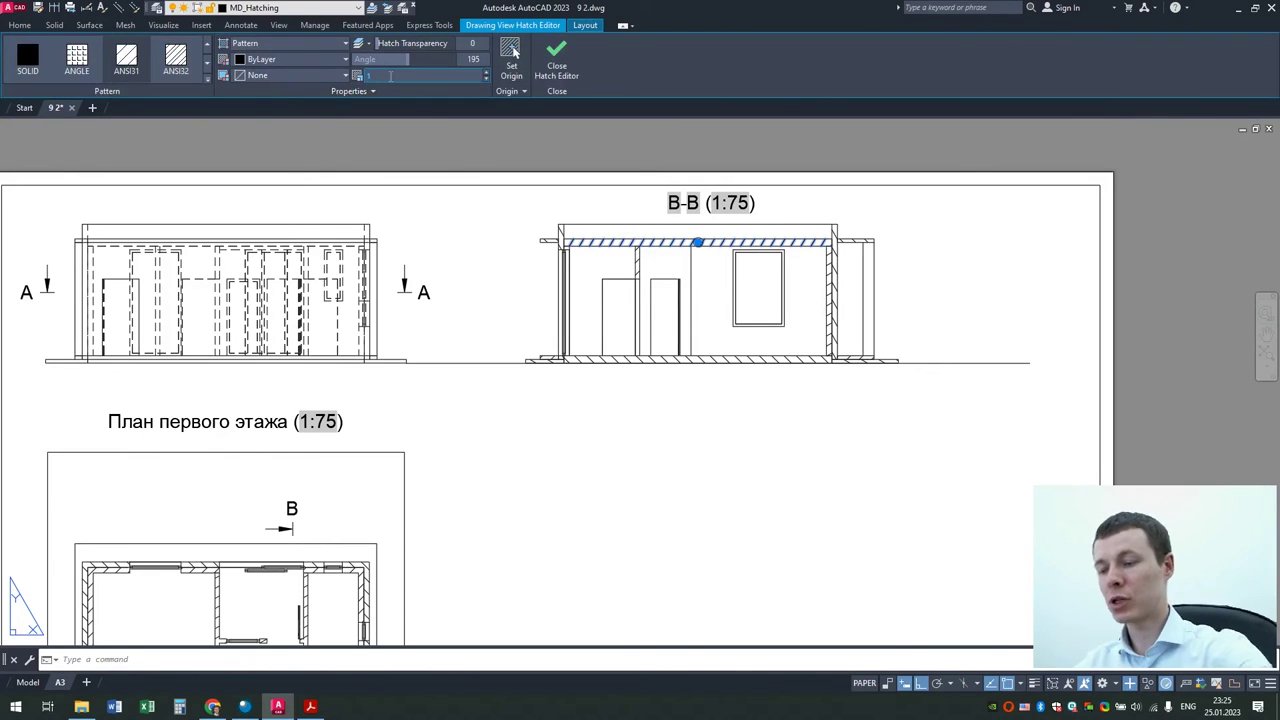
text(0.)
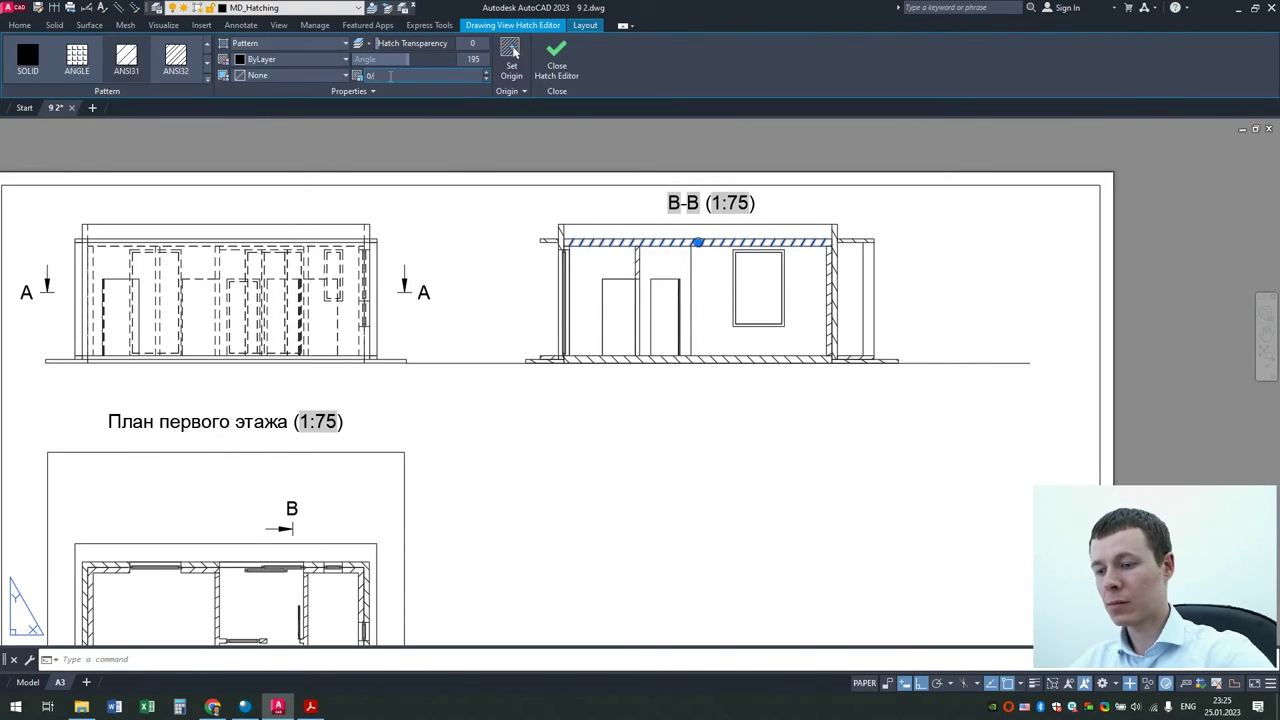
text(5)
key(Return)
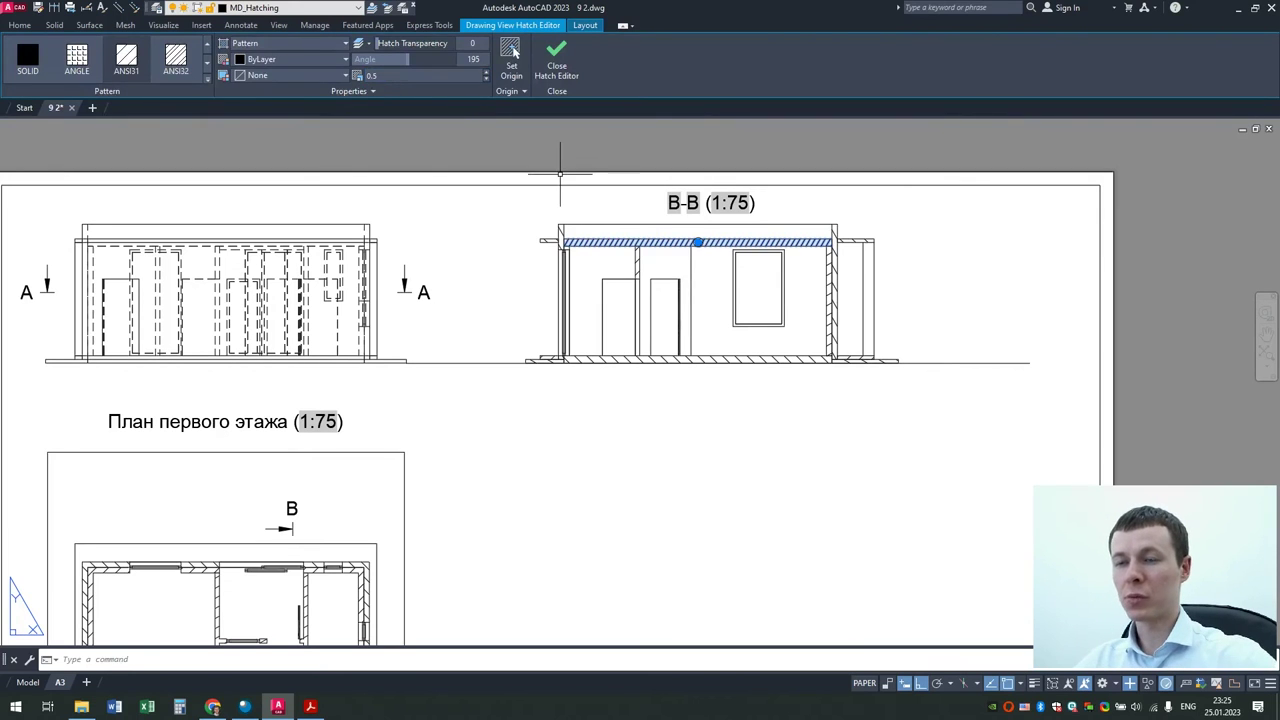
click(556, 55)
scroll(850, 460, down, 3)
middle_drag(894, 486, 748, 314)
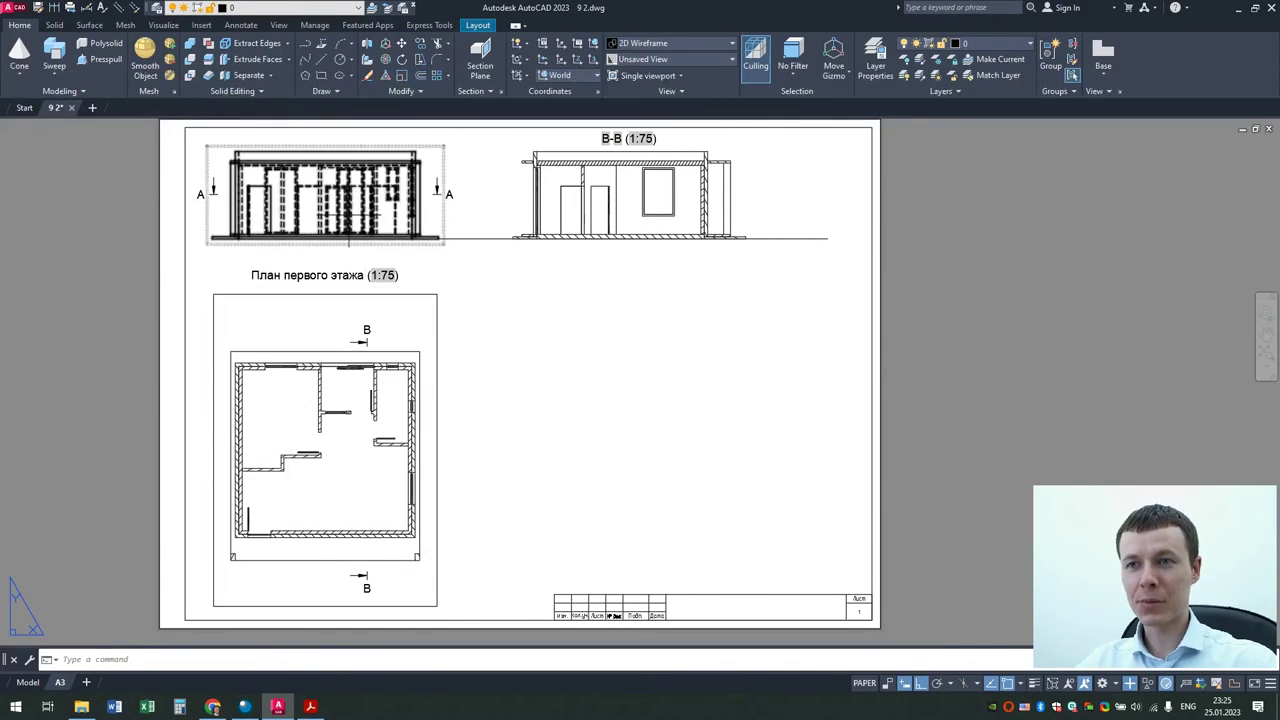
Step: Project an isometric view of the house from the top-left elevation view
click(349, 242)
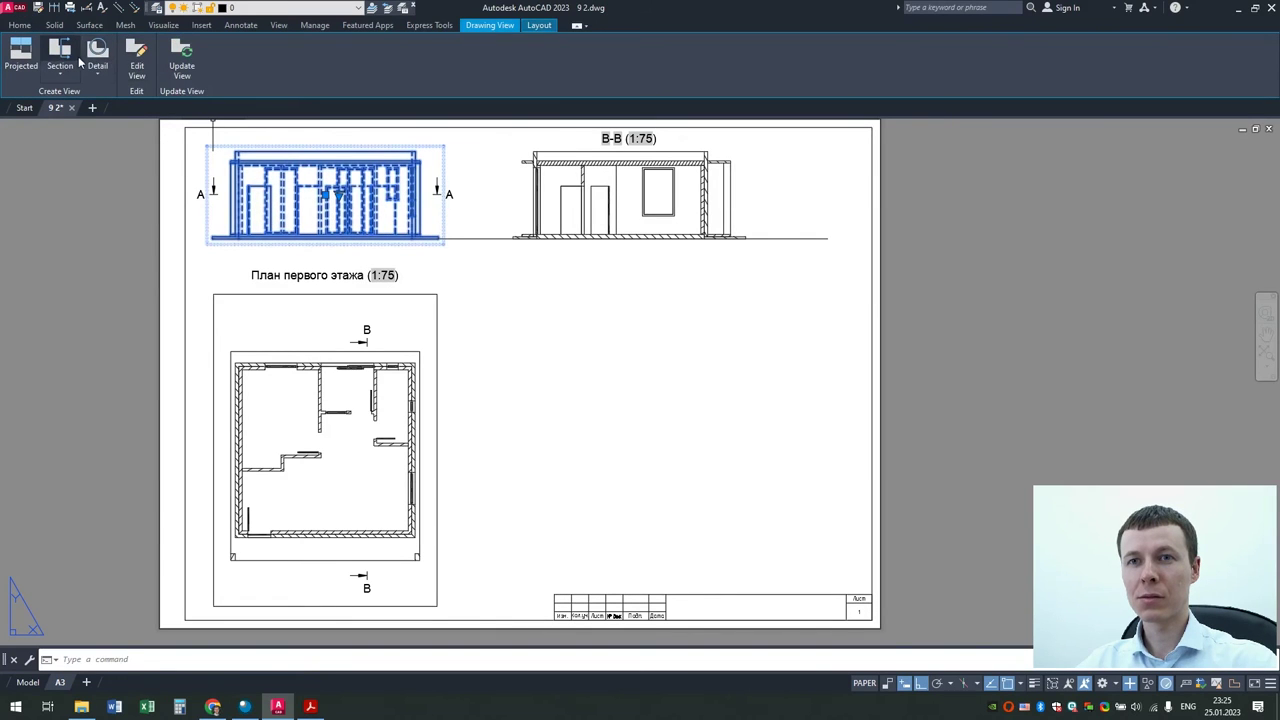
click(22, 52)
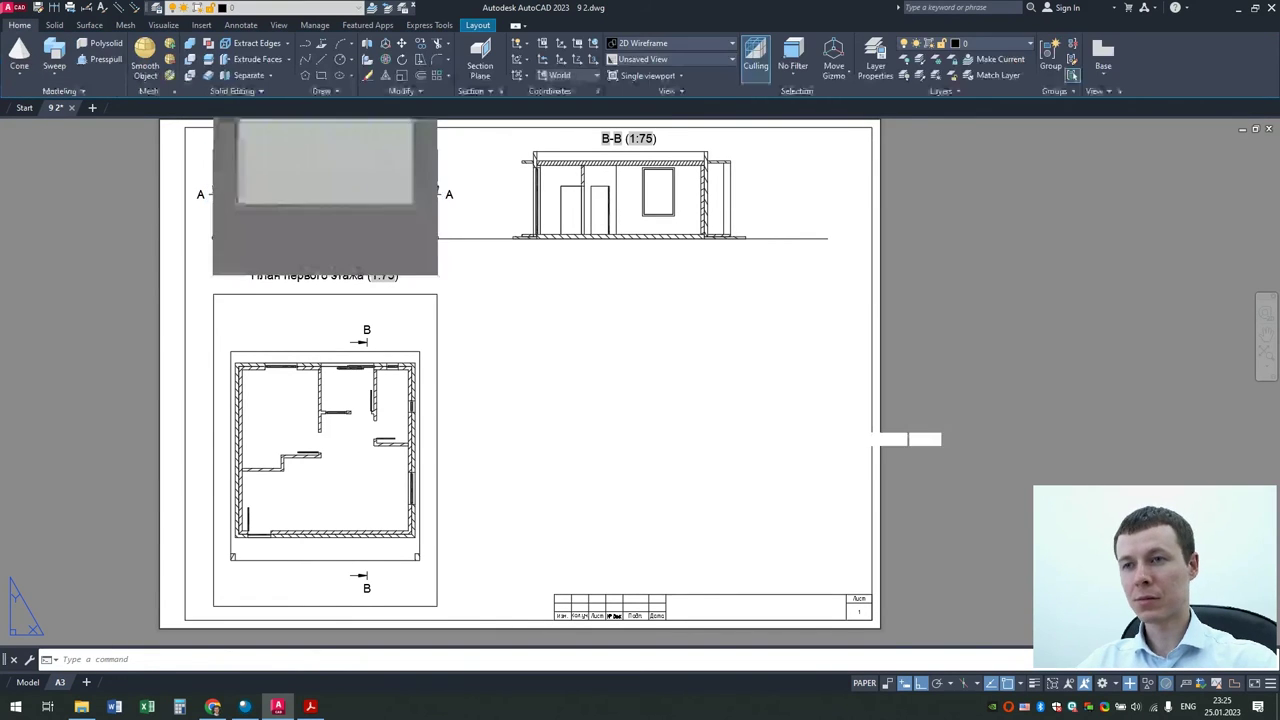
click(662, 395)
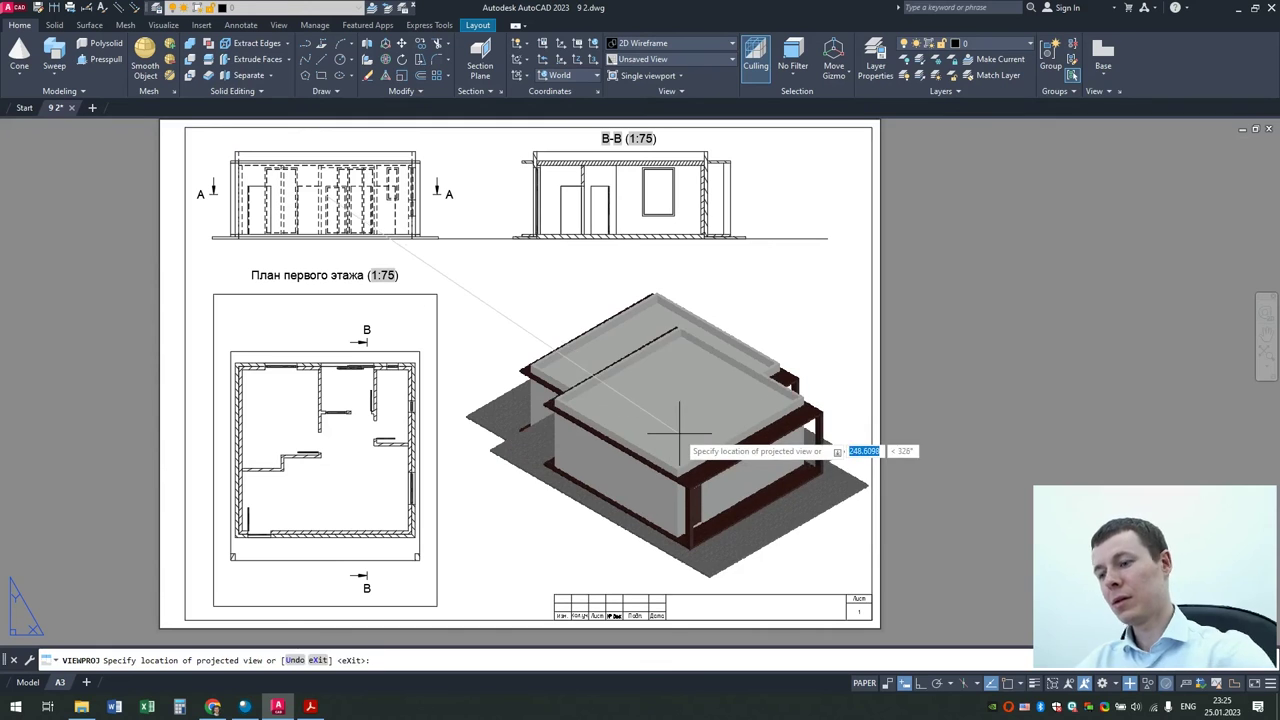
key(Return)
Step: Give the isometric view the Shaded with visible lines style, then return to model space
click(658, 420)
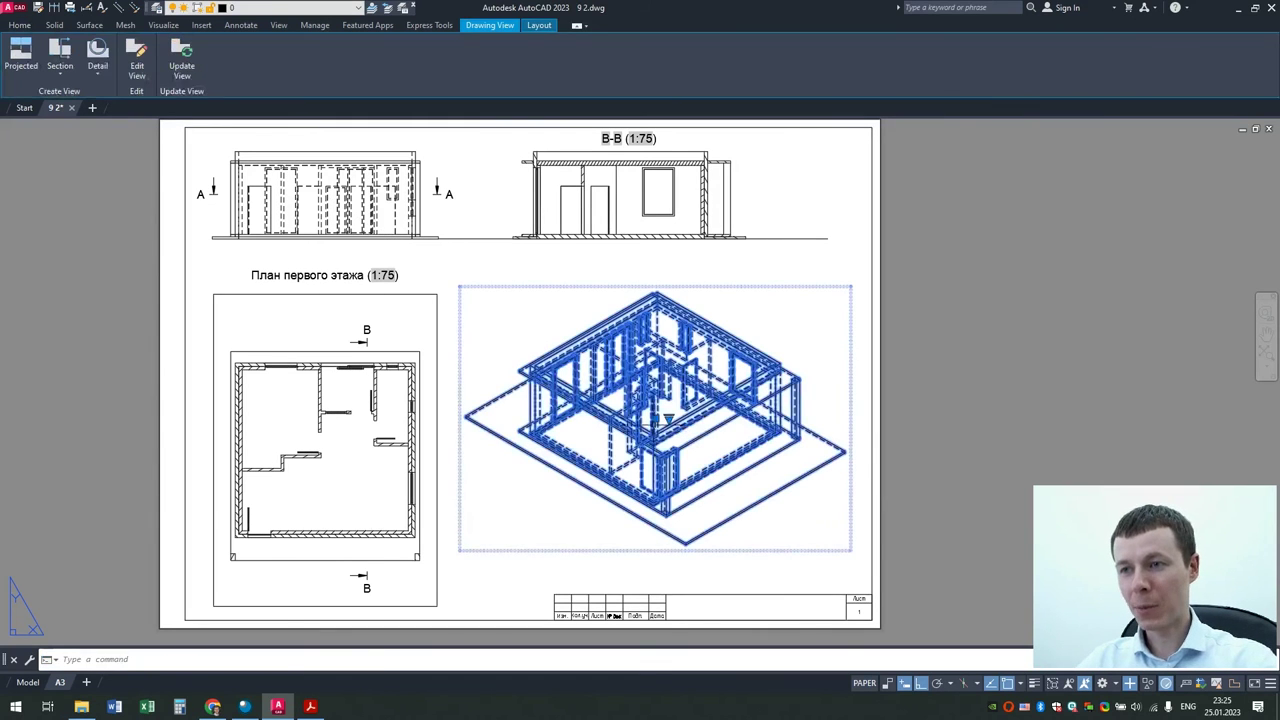
click(137, 58)
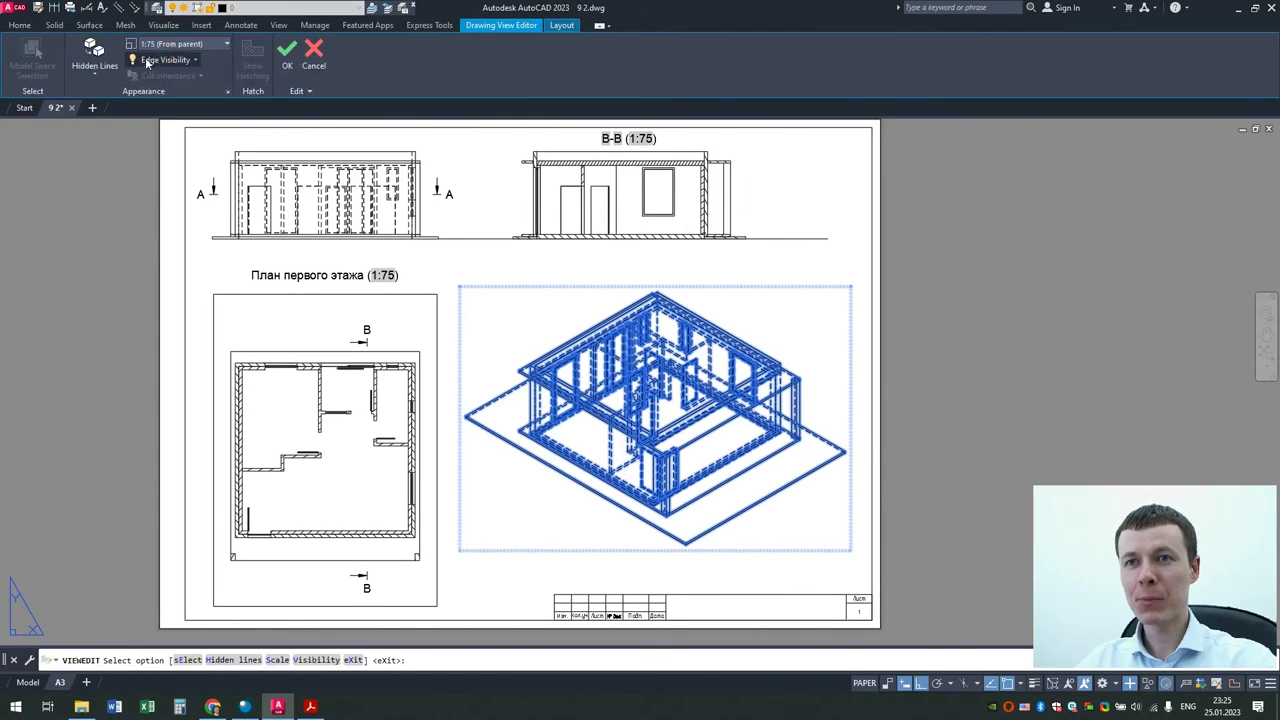
click(111, 63)
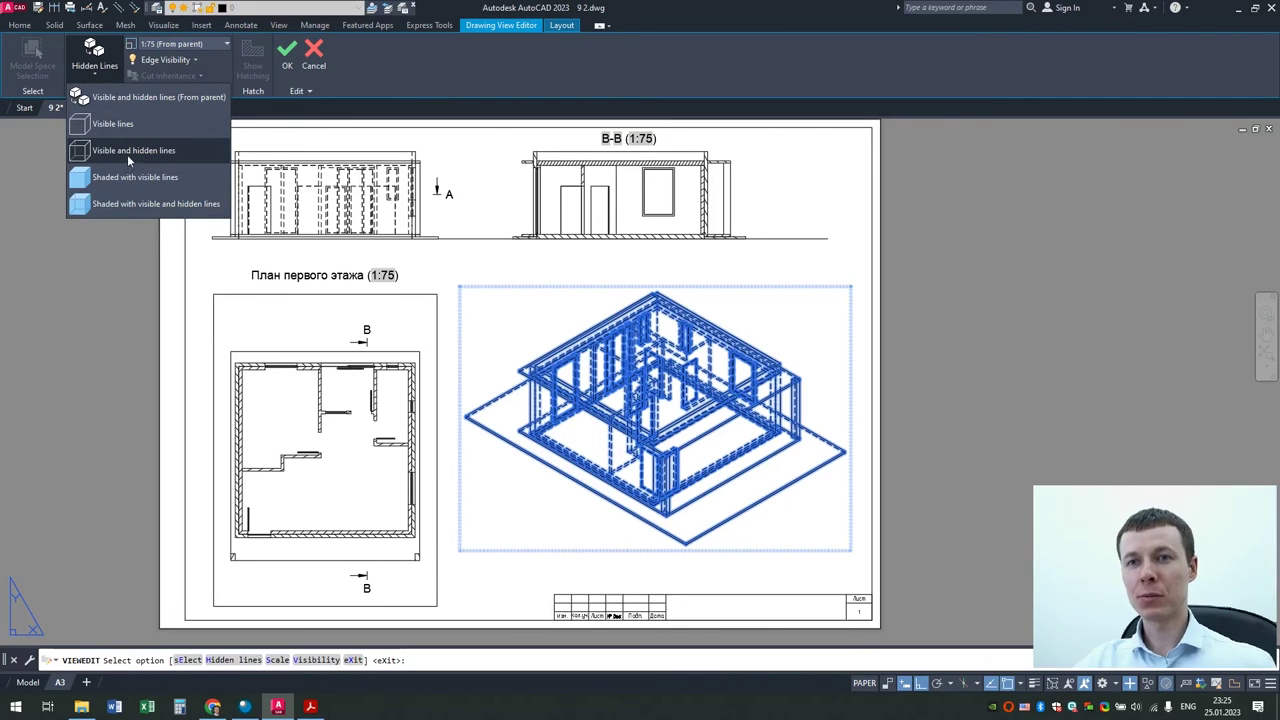
click(127, 181)
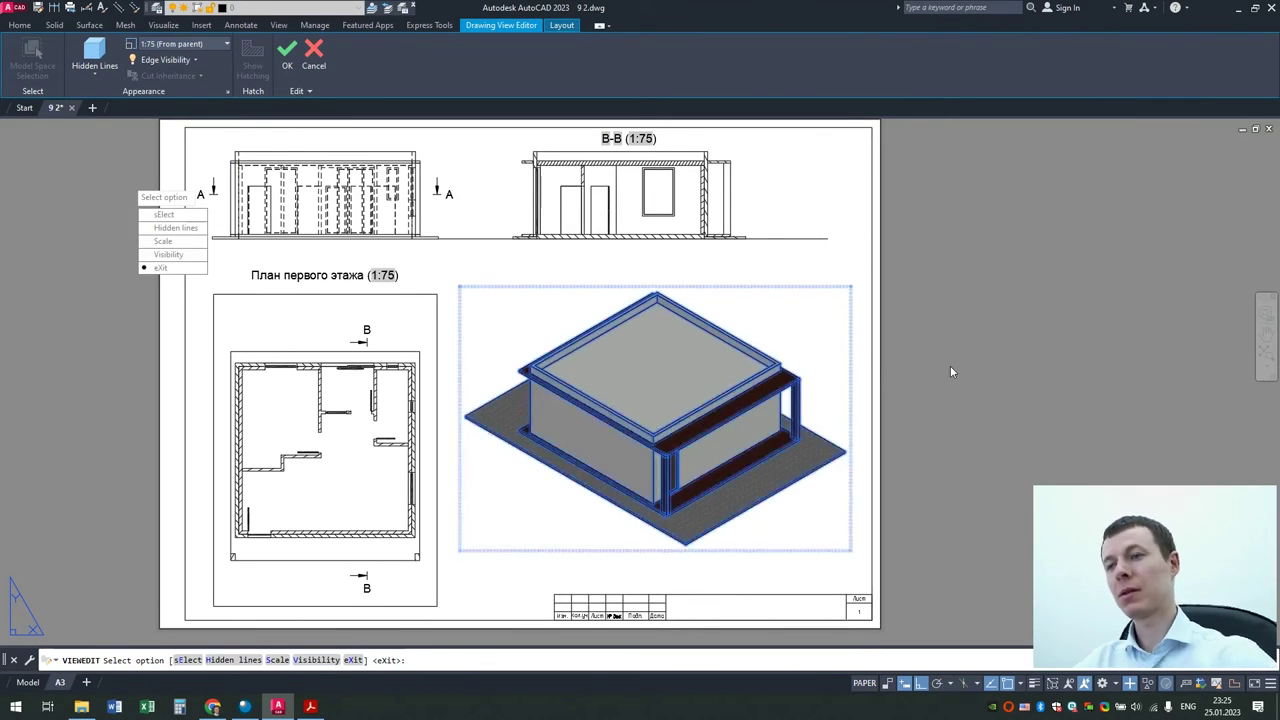
key(Return)
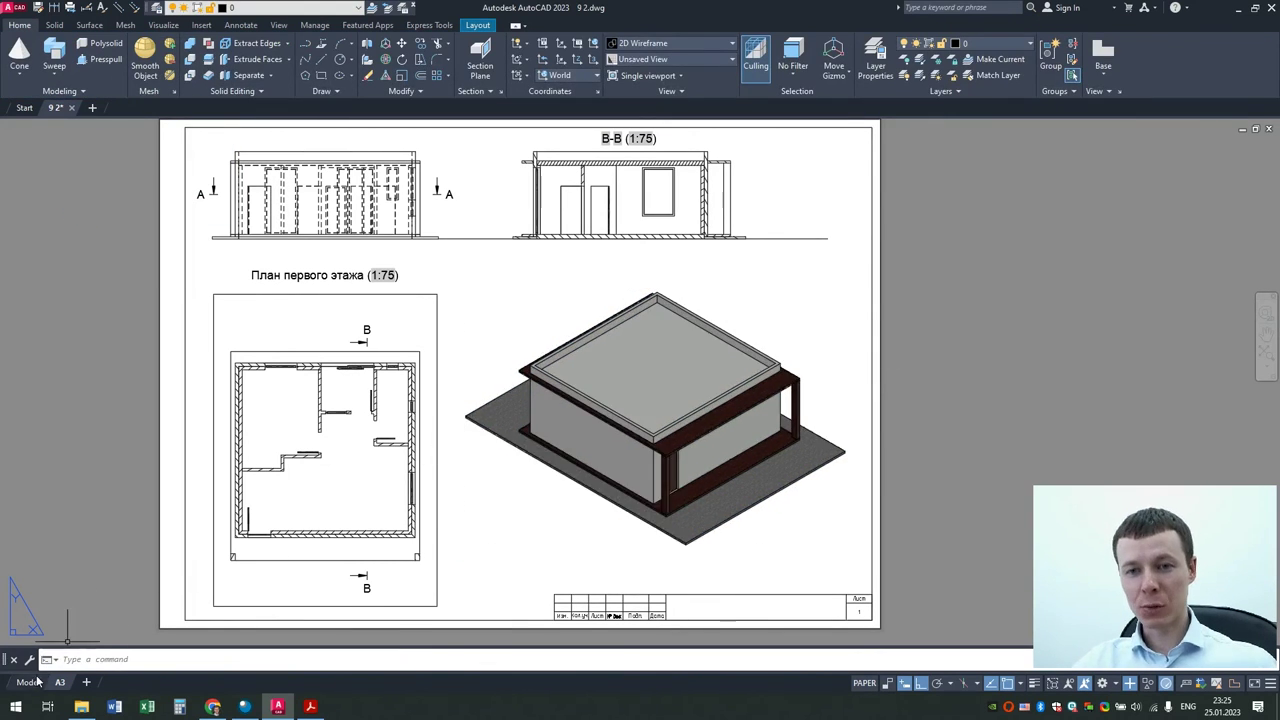
click(28, 683)
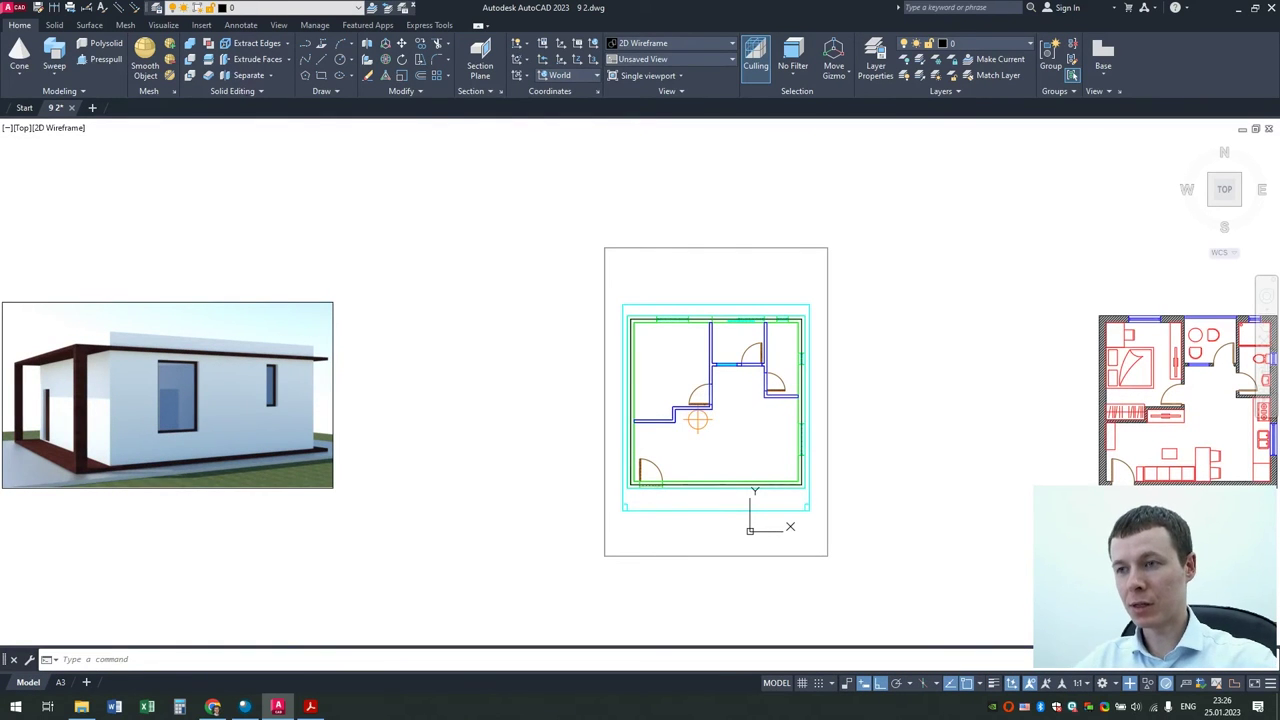
Step: Orbit the house model into 3D and shade it in Conceptual style
mouse_move(700, 450)
shift+middle_down()
mouse_move(804, 279)
mouse_move(766, 243)
shift+middle_up()
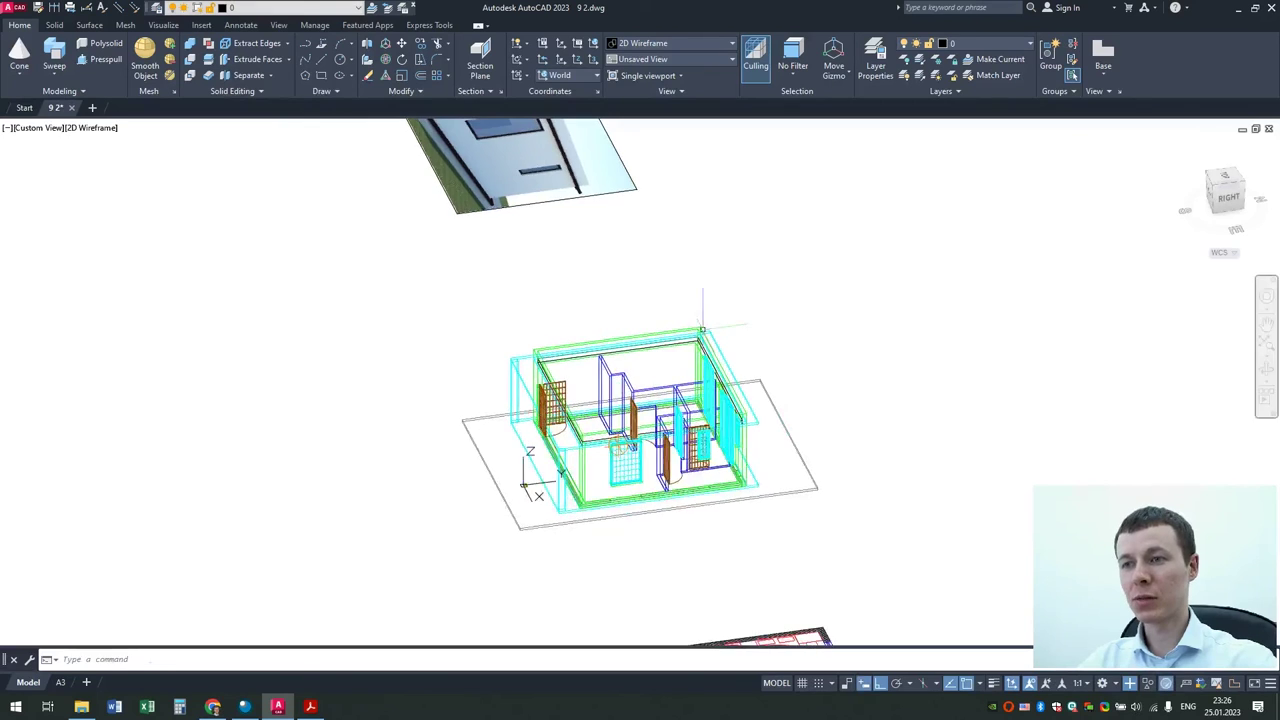
scroll(657, 373, up, 3)
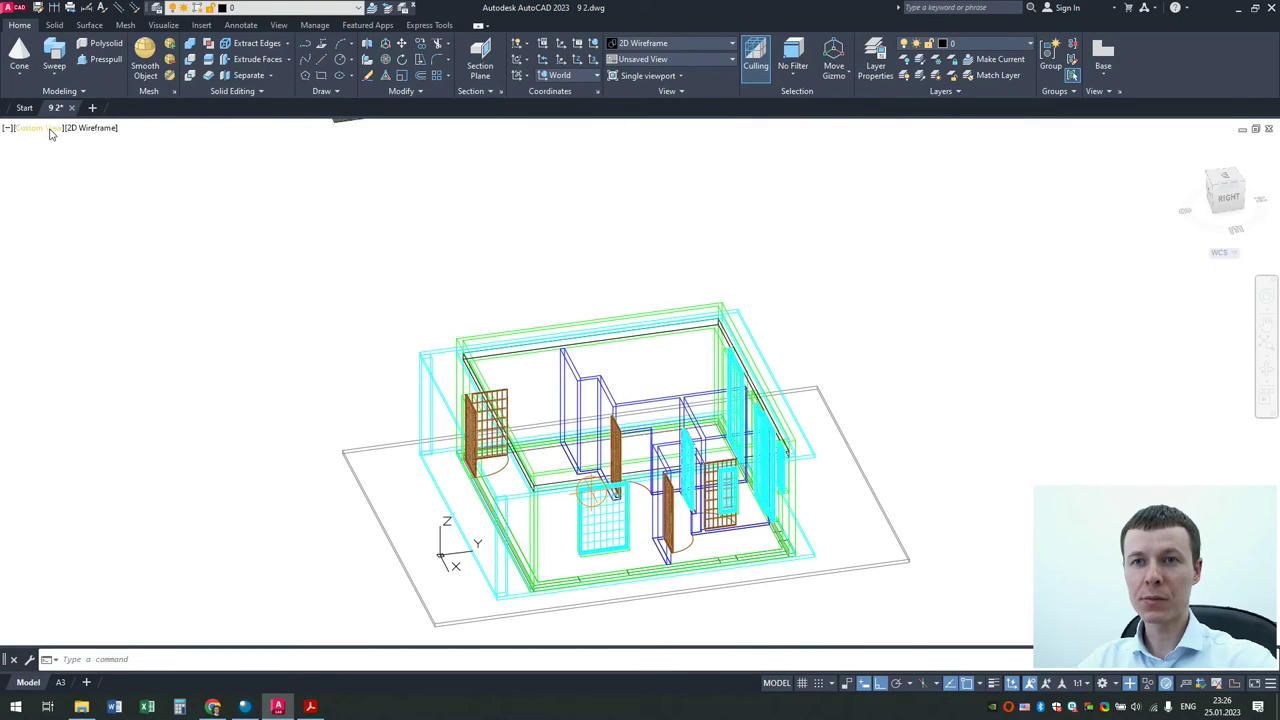
click(84, 130)
click(105, 175)
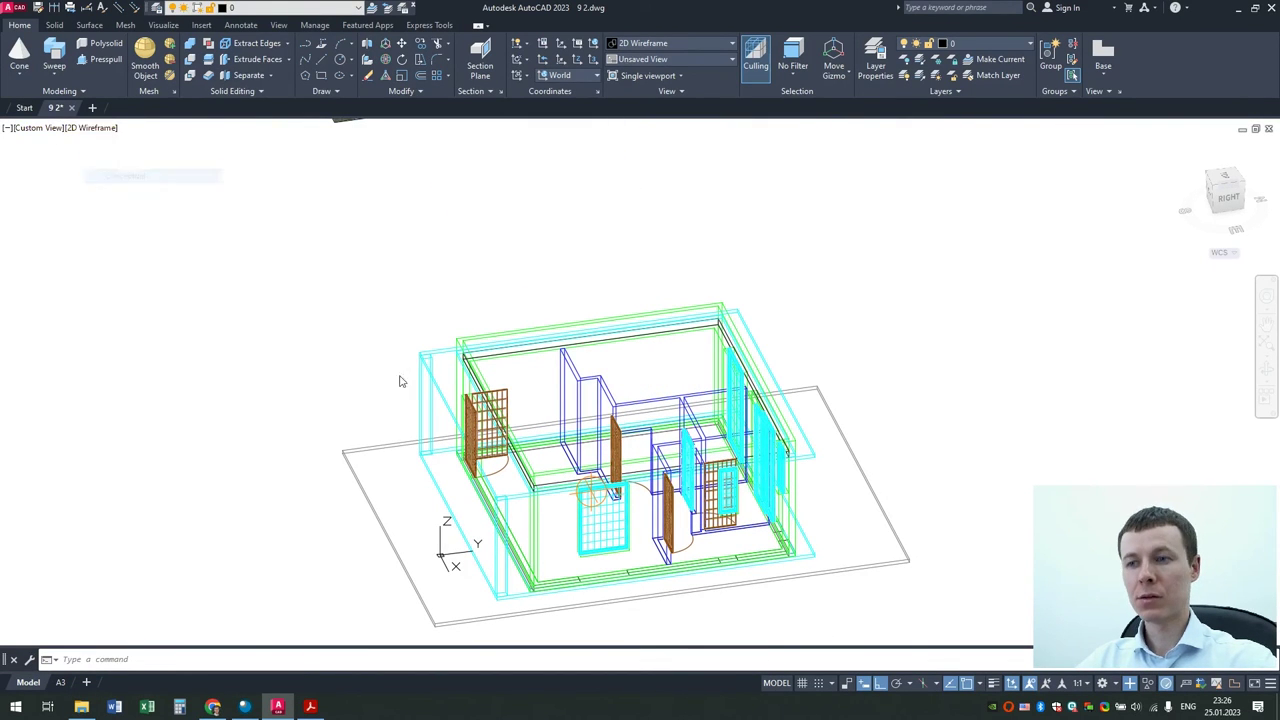
Step: Delete the roof slab and return to the A3 layout to see the interior
click(637, 405)
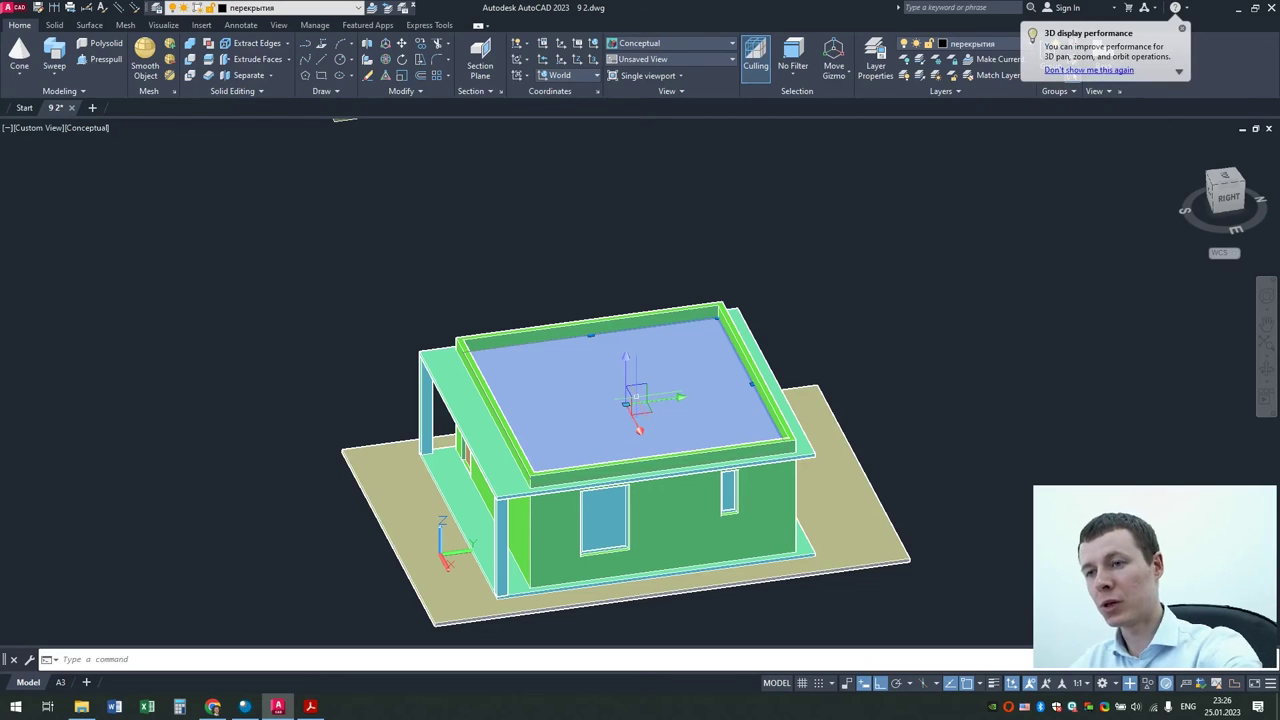
key(Delete)
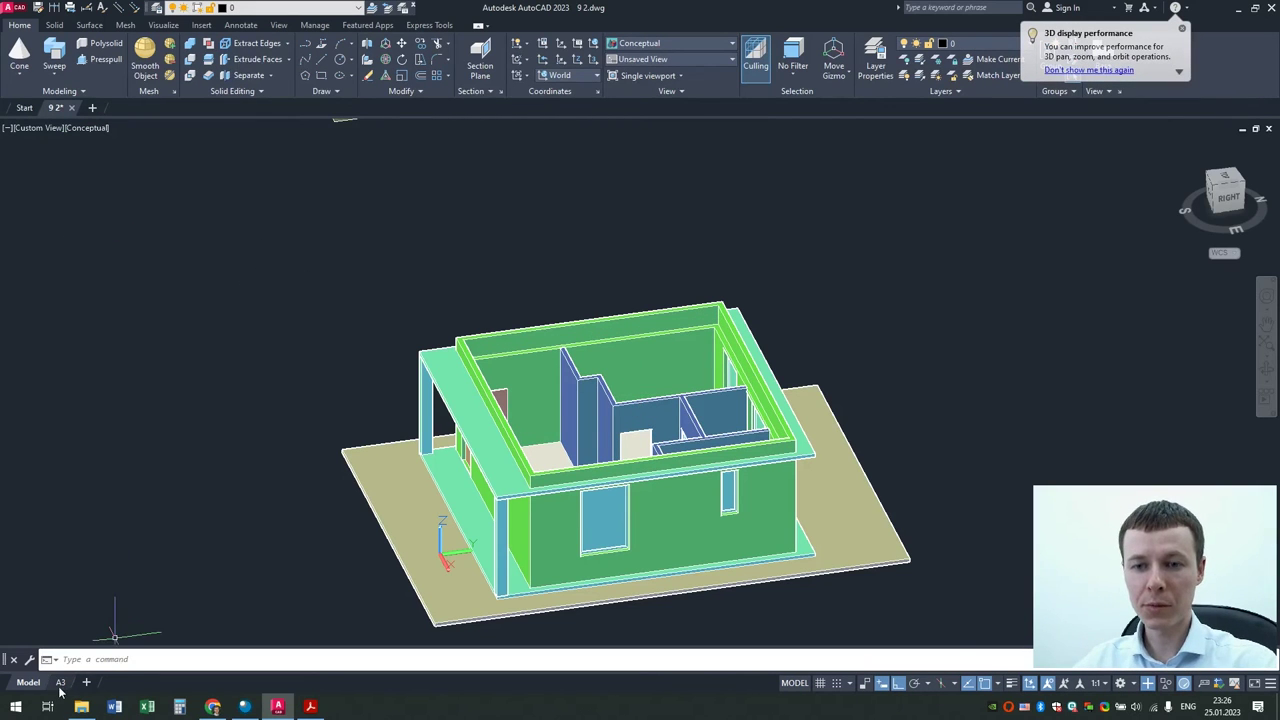
click(60, 683)
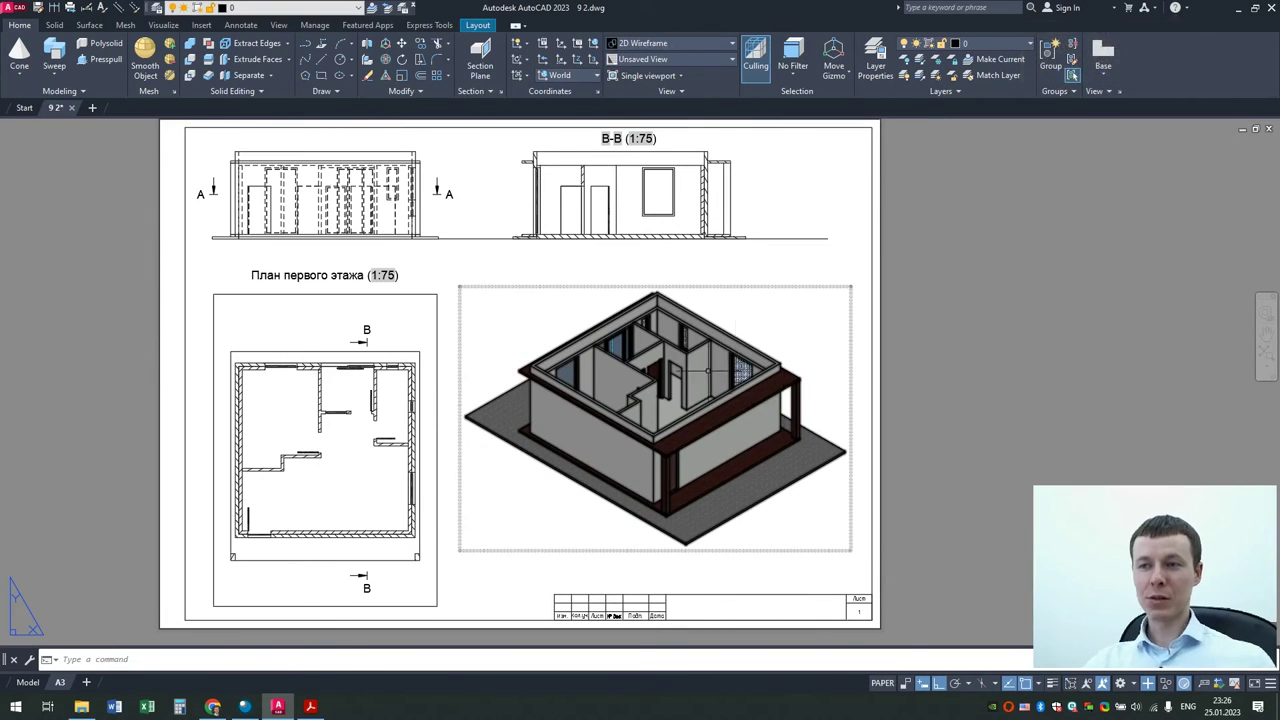
scroll(836, 341, up, 2)
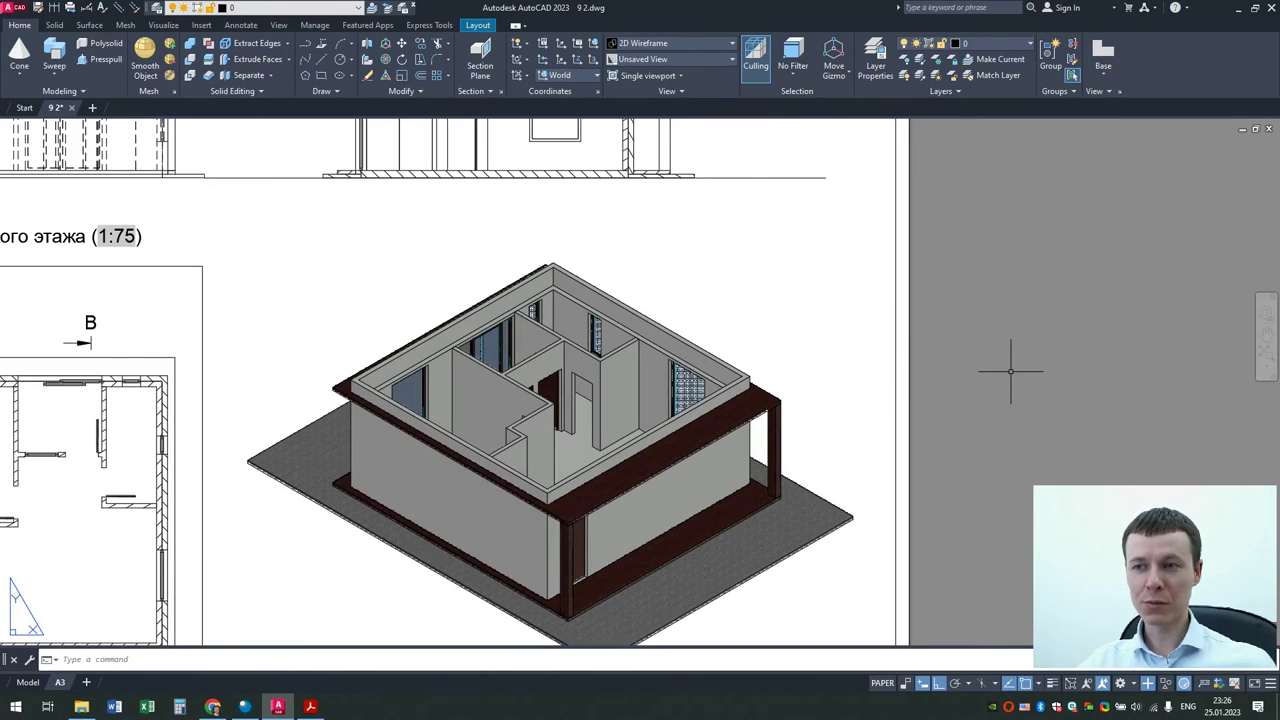
scroll(1196, 358, down, 2)
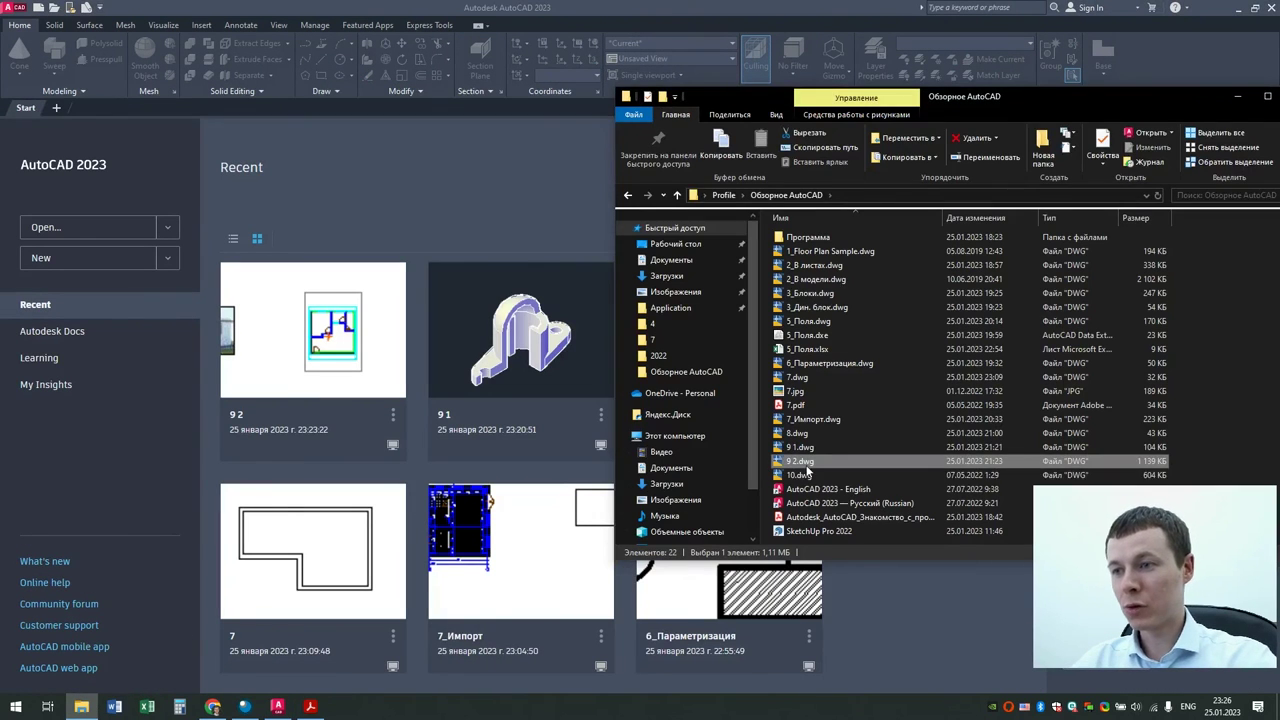
Step: Open 10.dwg with the bolt-and-nut model from File Explorer
double_click(800, 461)
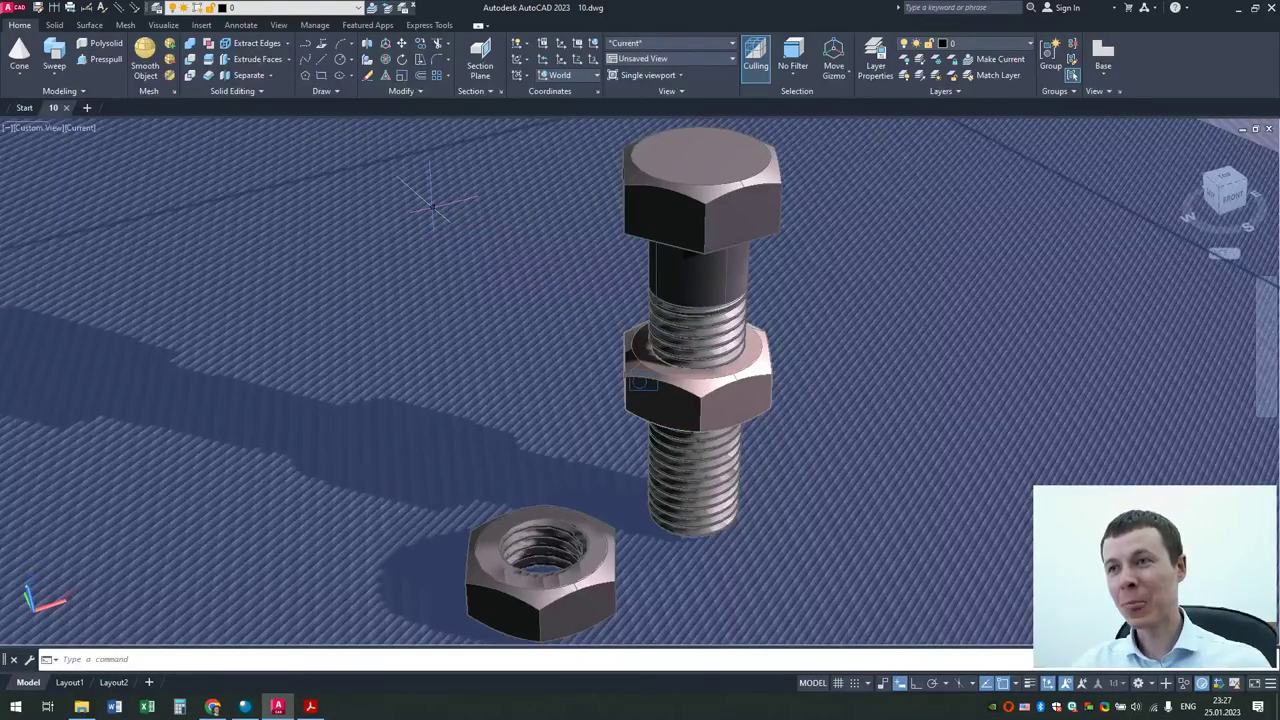
Step: Open the Materials Browser from Visualize and filter the Autodesk Library to Stone
click(174, 29)
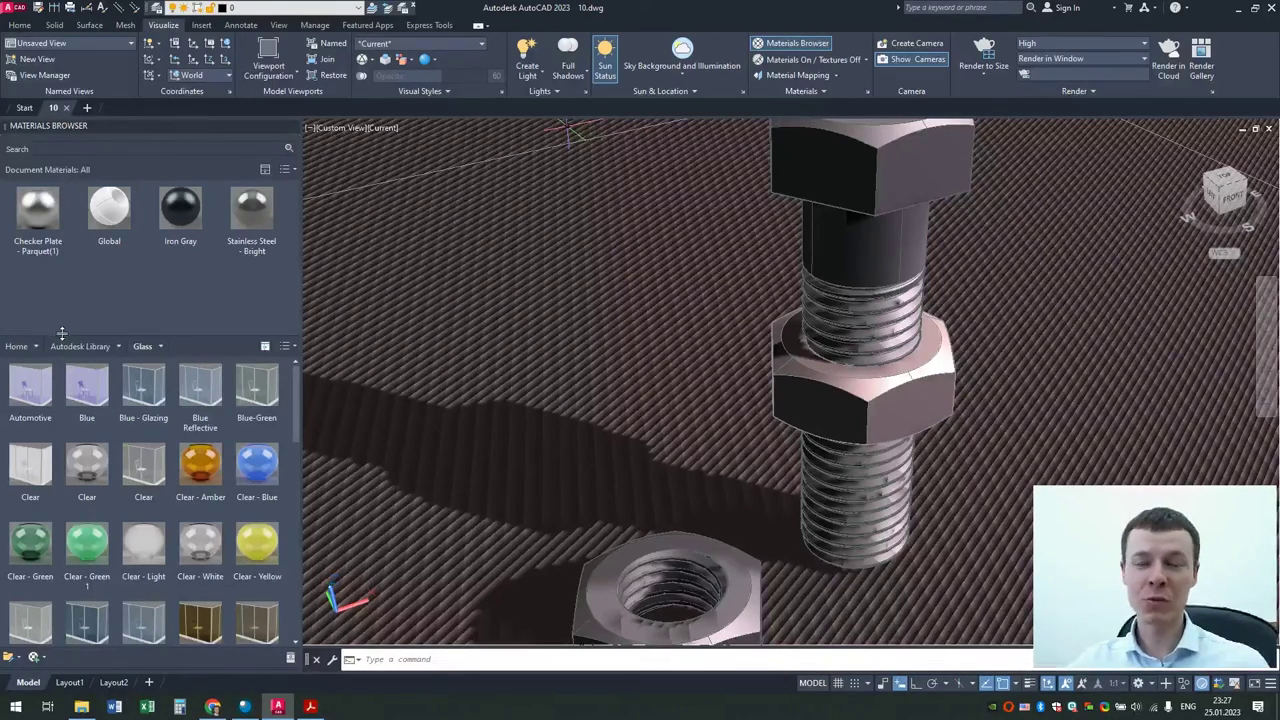
drag(143, 388, 670, 345)
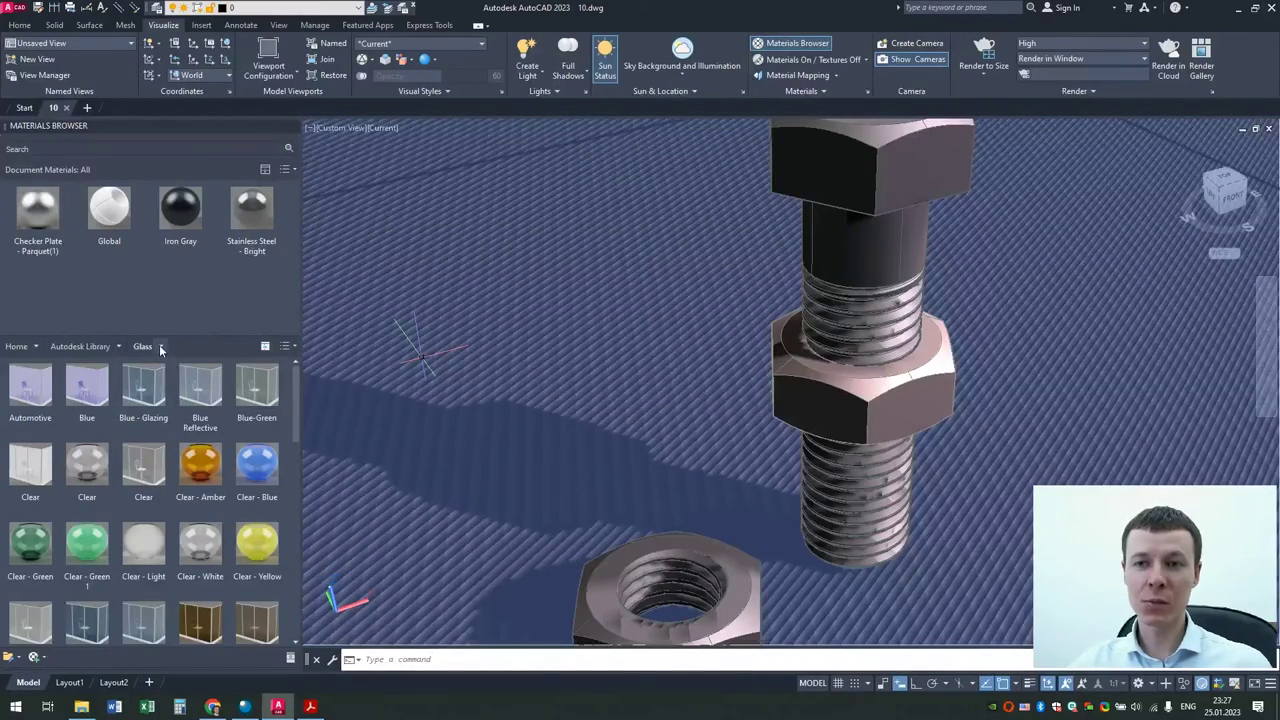
click(118, 346)
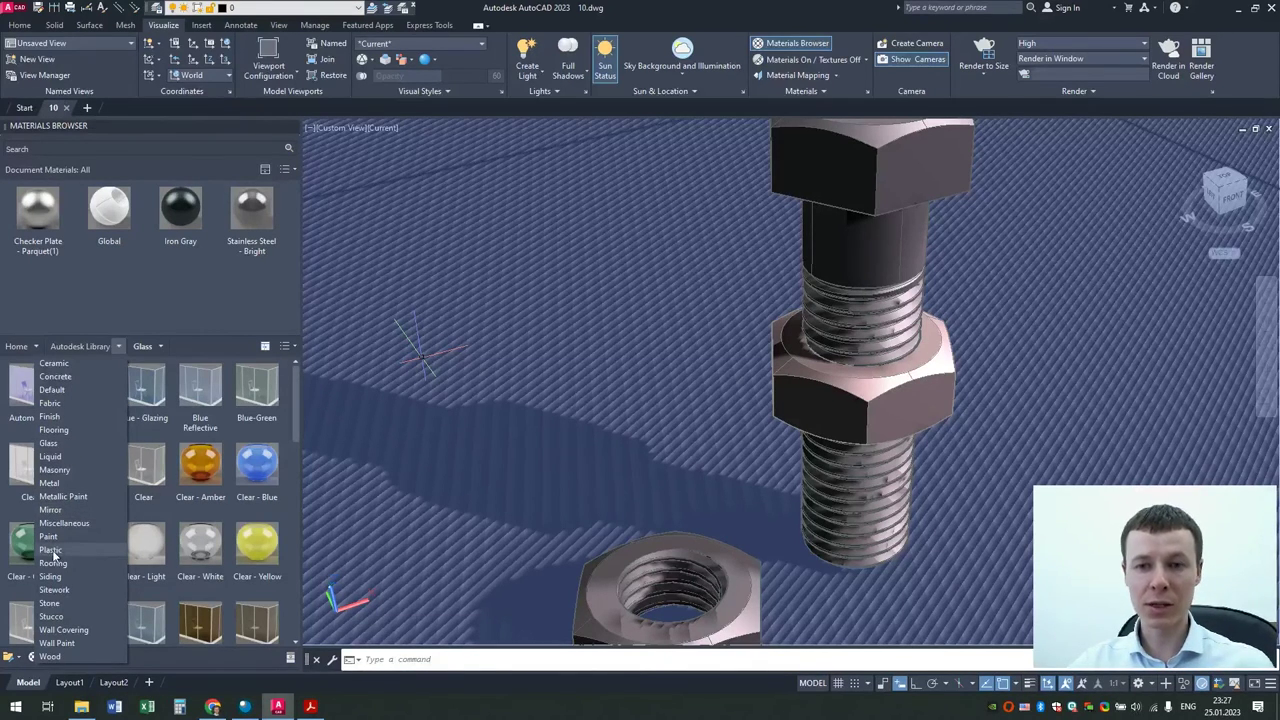
click(62, 604)
scroll(170, 470, down, 3)
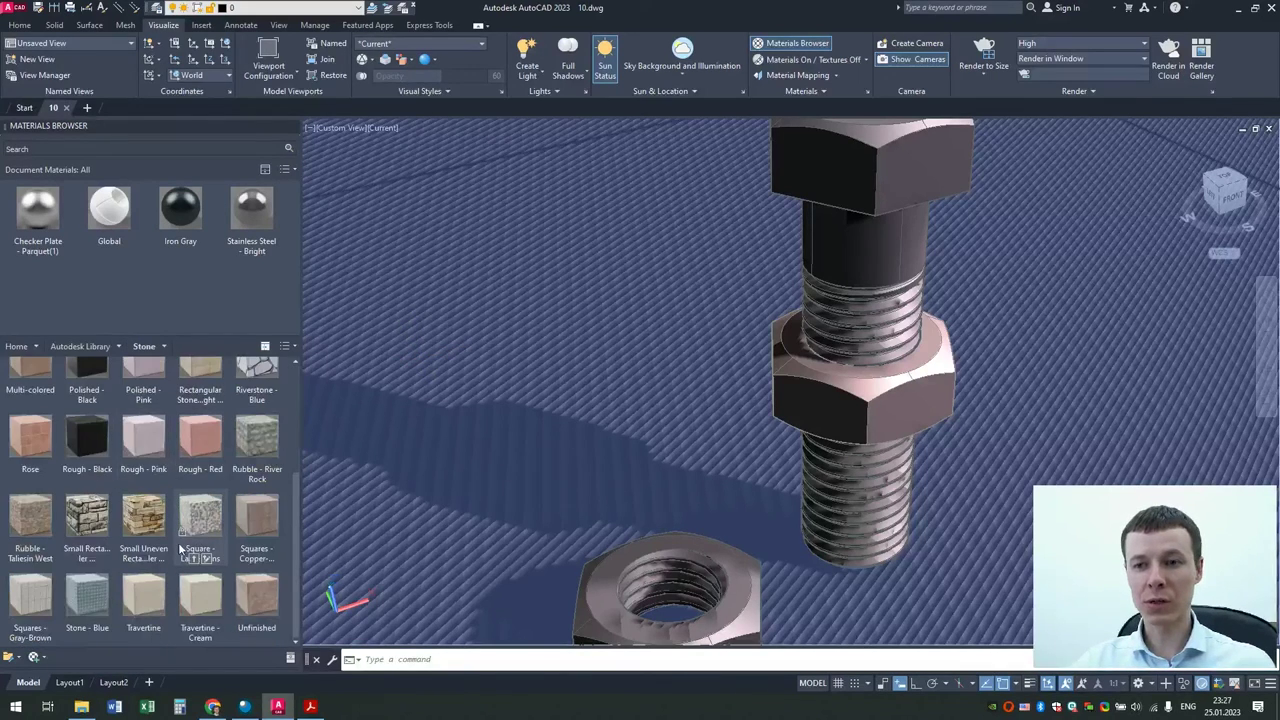
scroll(180, 548, up, 5)
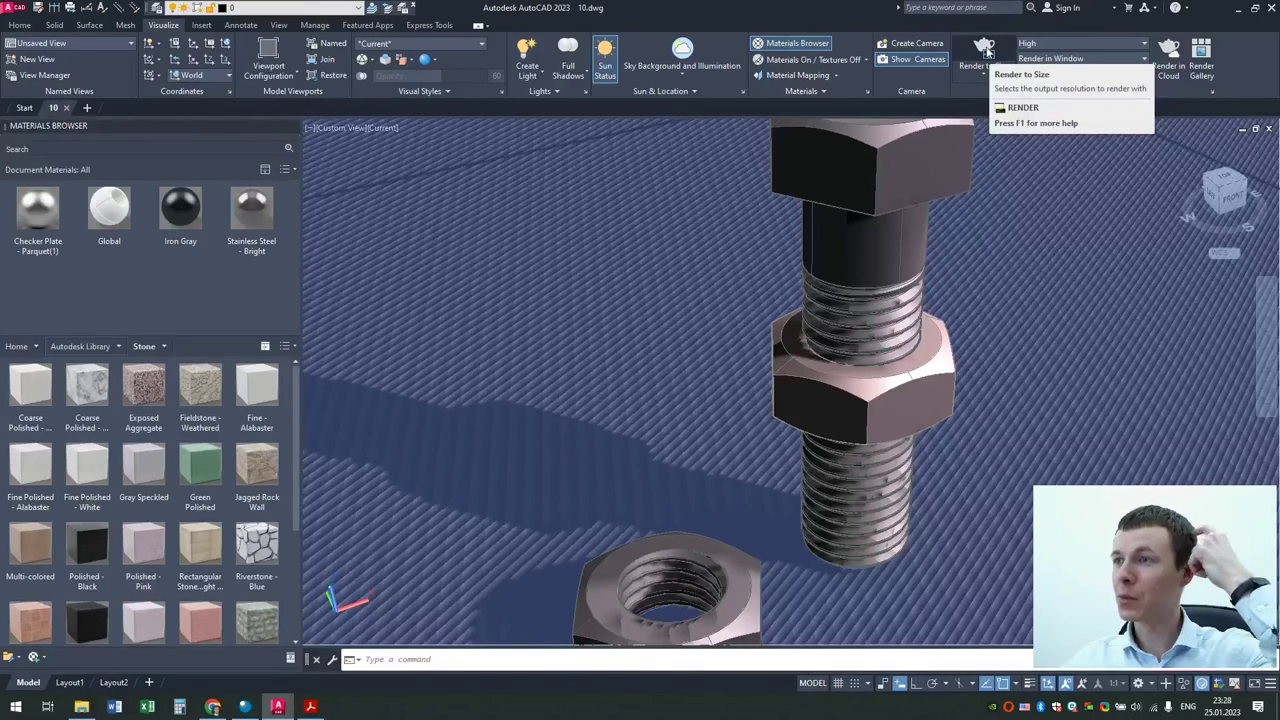
Step: Render the bolt-and-nut scene with the Low preset and close the render
click(1145, 45)
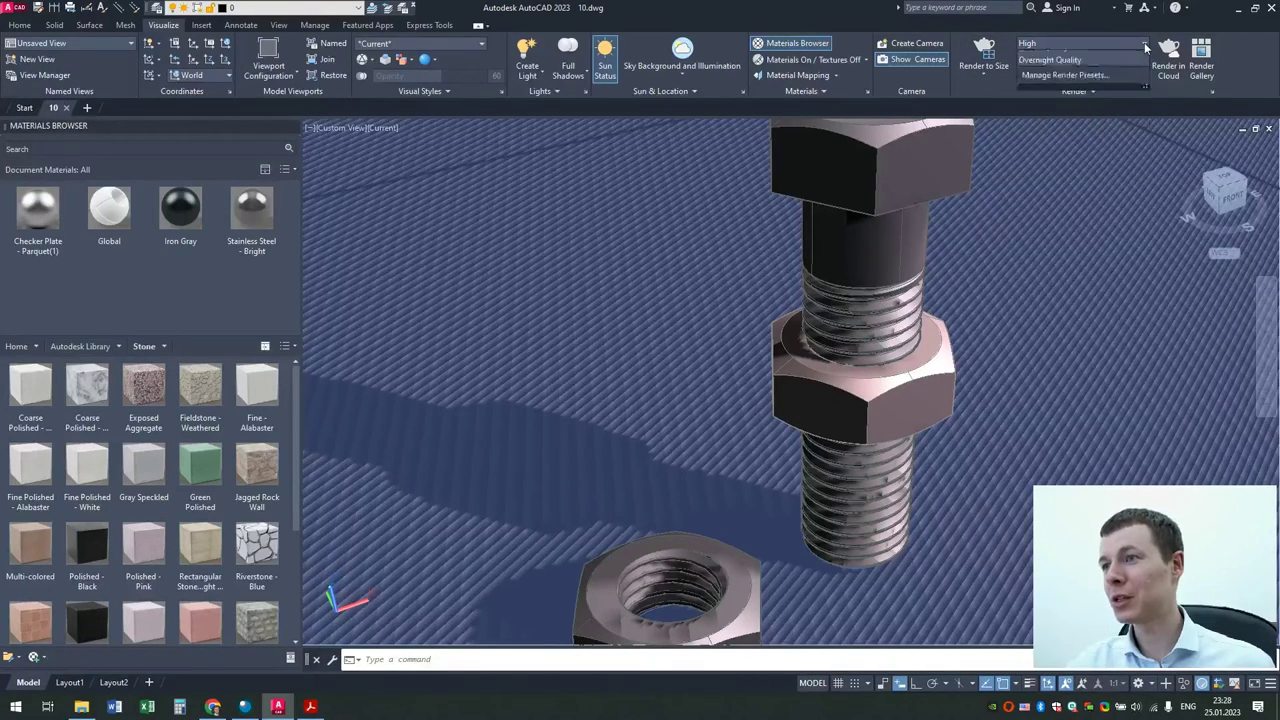
click(1062, 62)
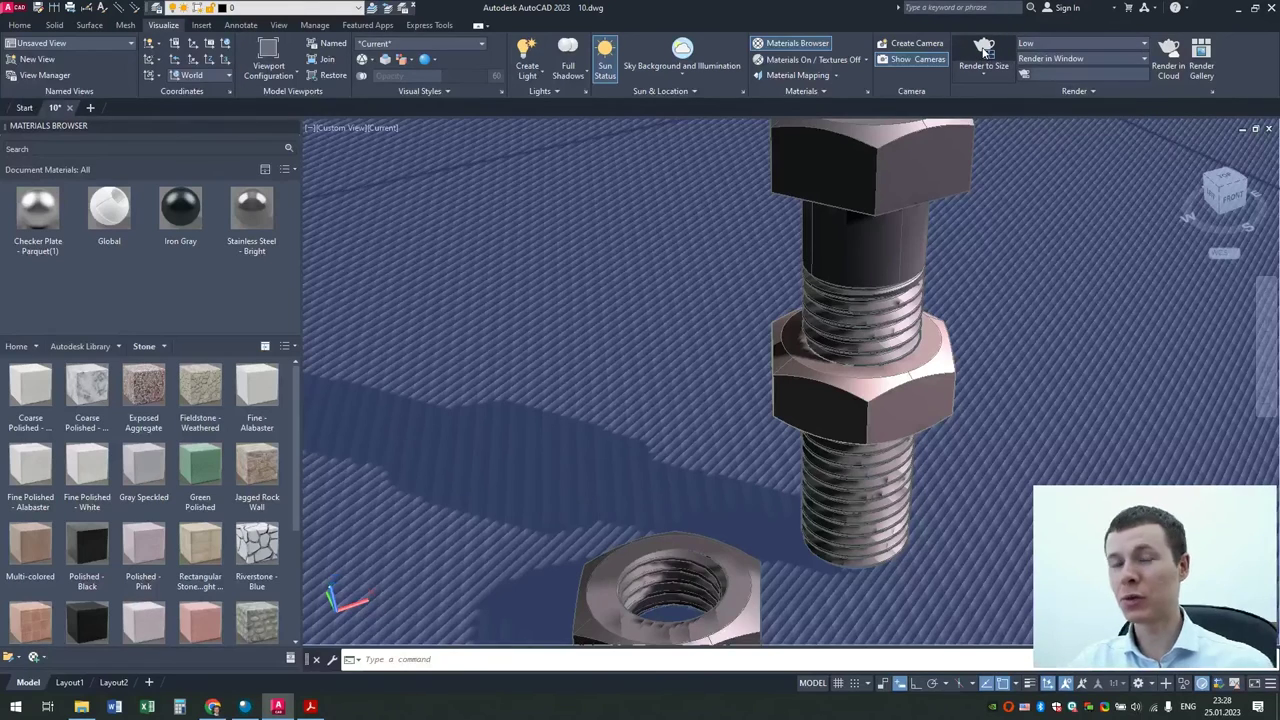
click(985, 50)
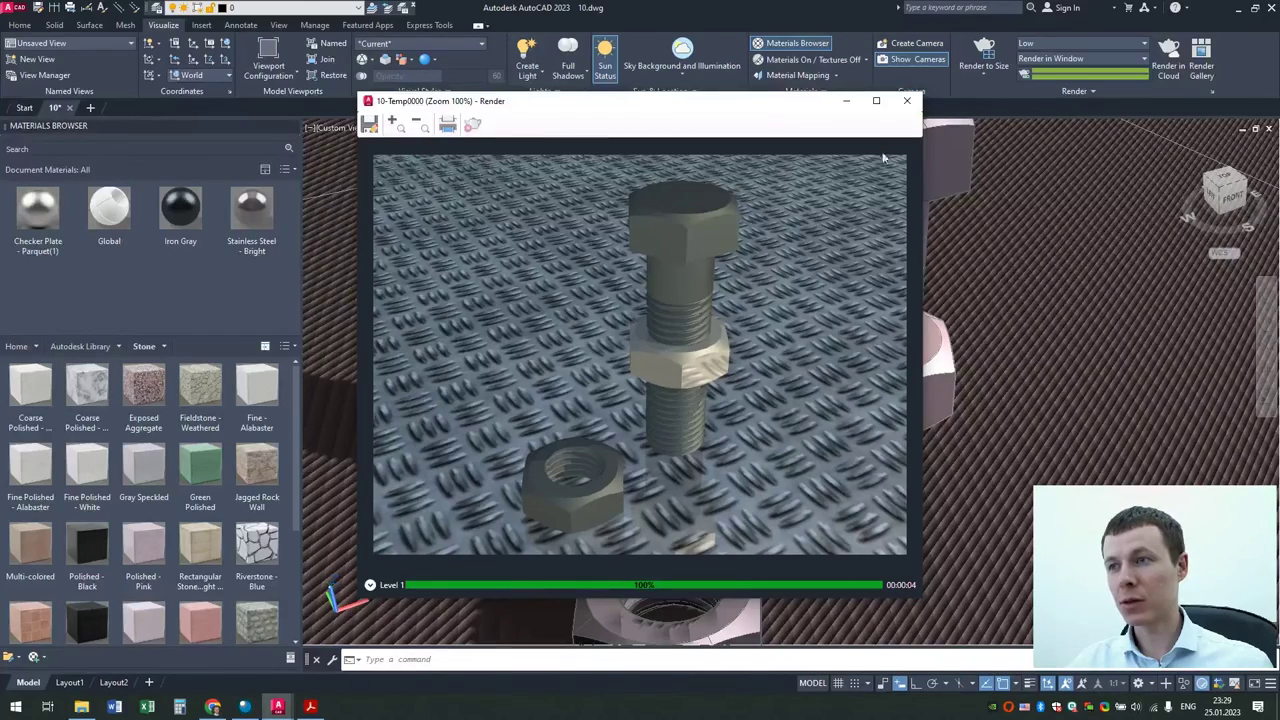
click(908, 102)
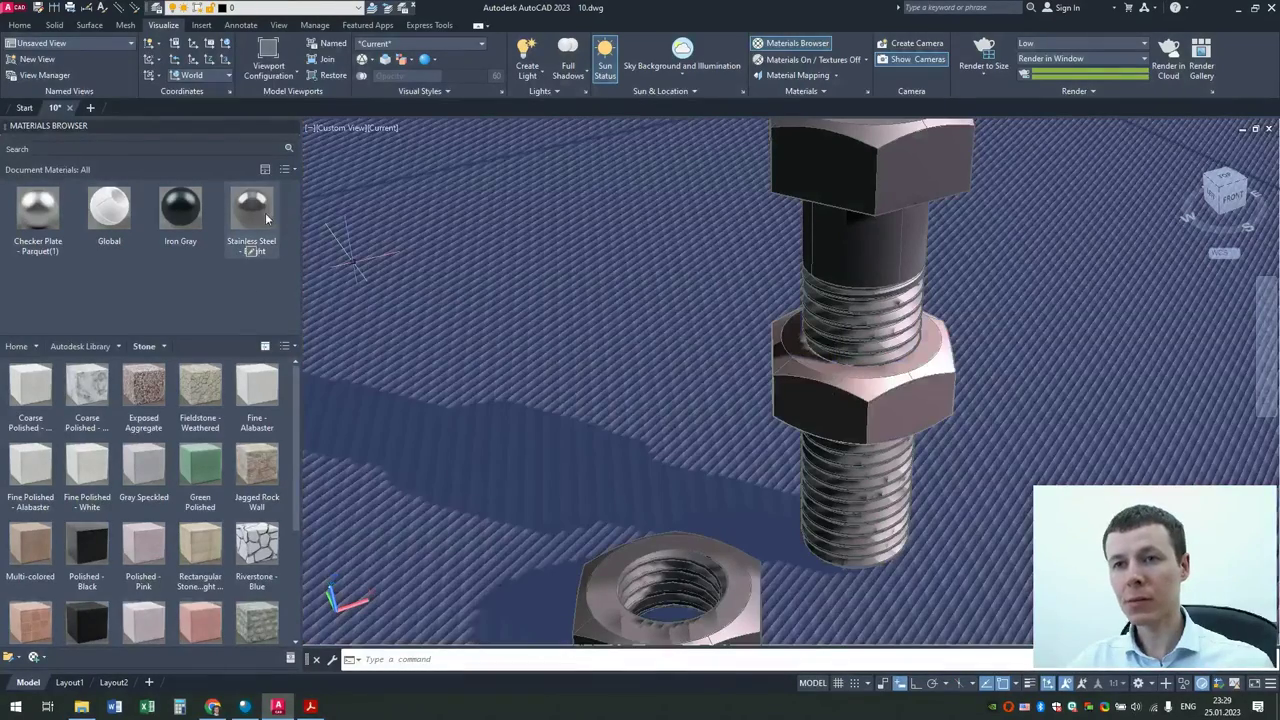
Step: Raise the Stainless Steel - Bright material's Glossiness to 80
right_click(267, 218)
click(326, 236)
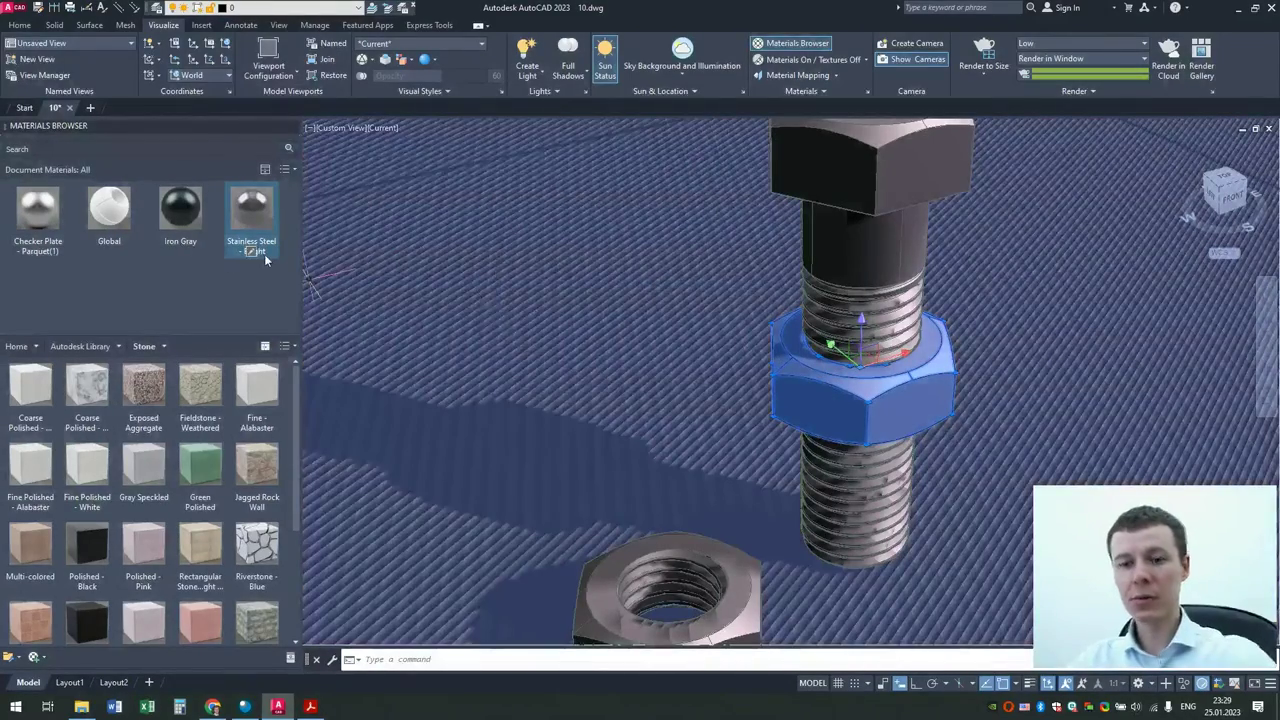
click(252, 252)
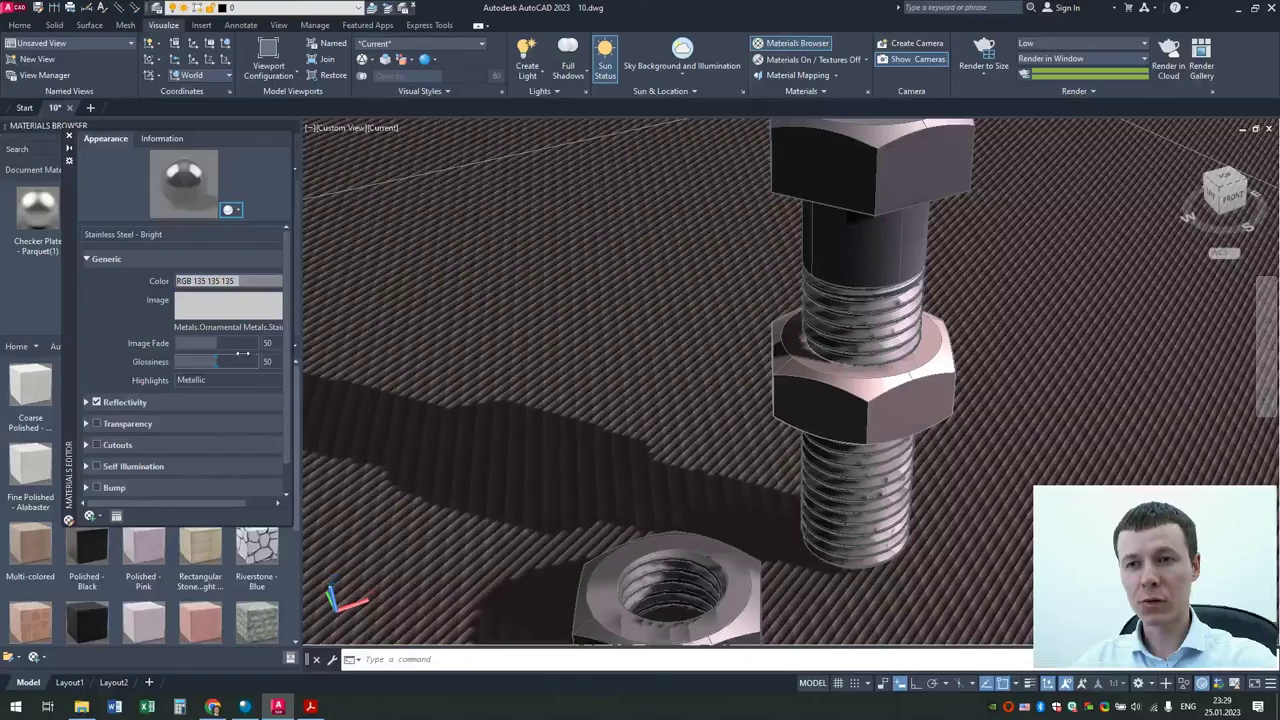
click(267, 361)
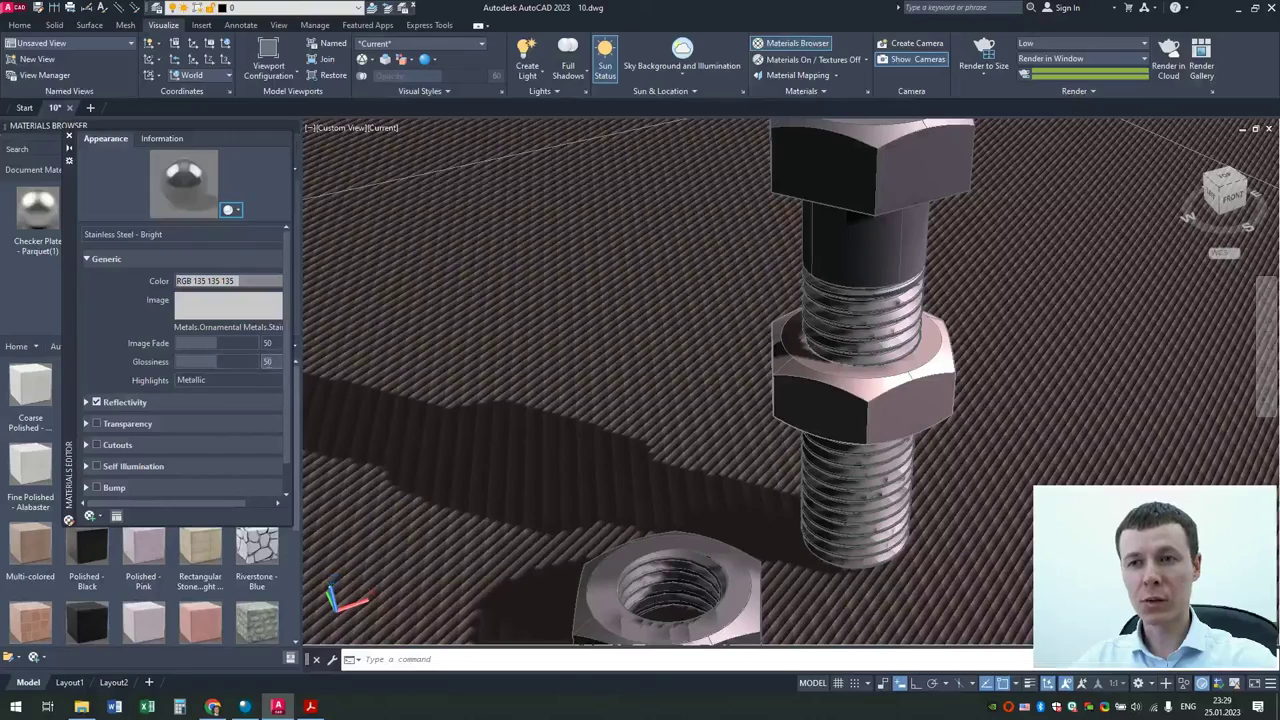
text(80)
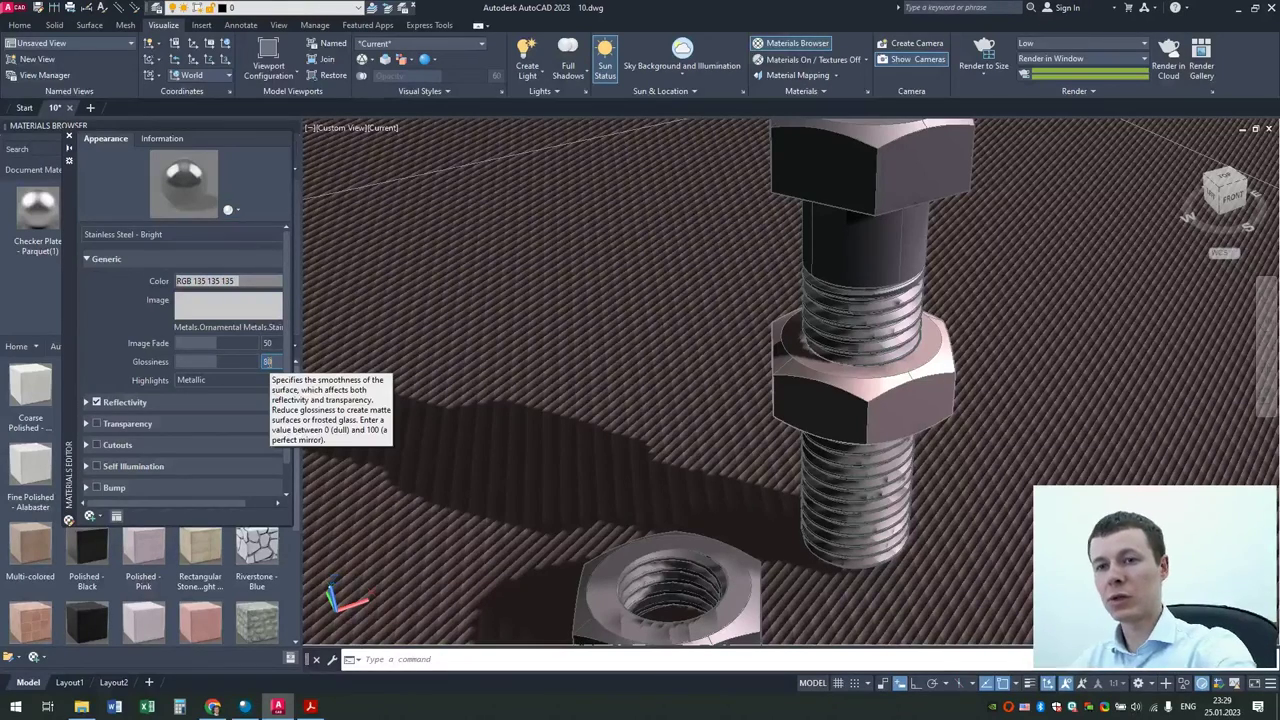
key(Return)
click(69, 136)
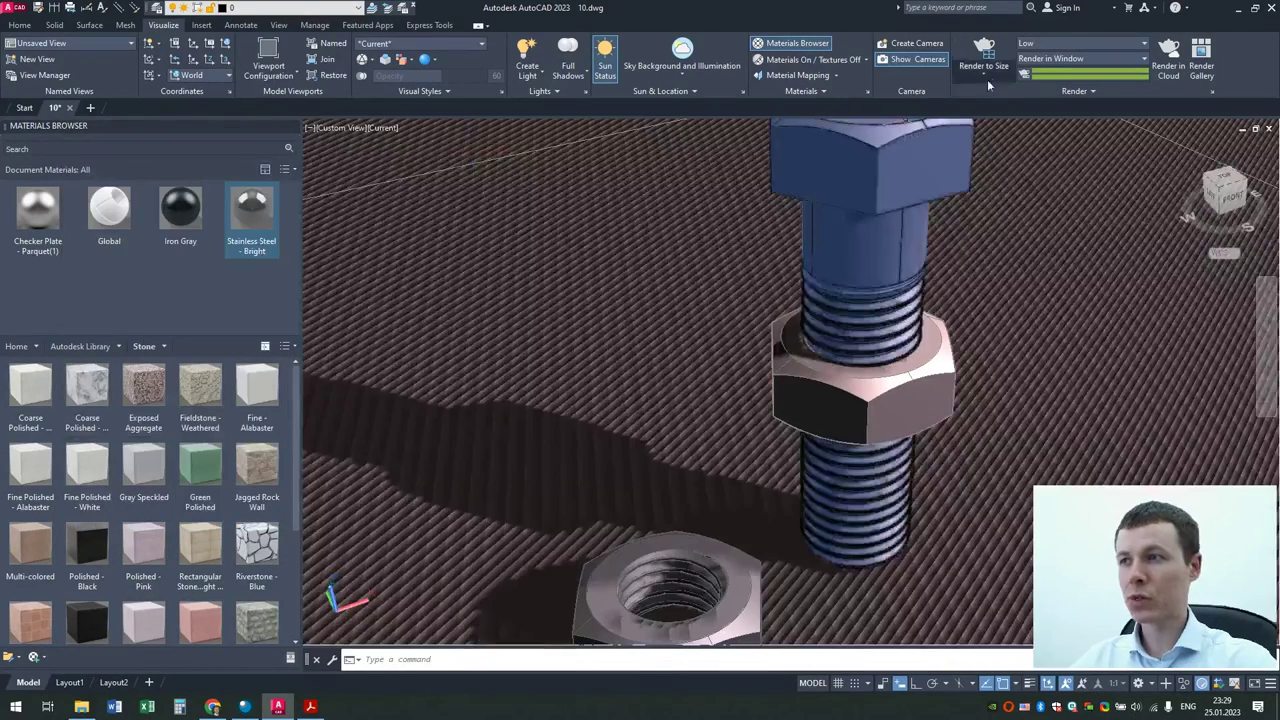
Step: Re-render and compare renders 10-Temp0000 and 10-Temp0001 in the render history
click(982, 55)
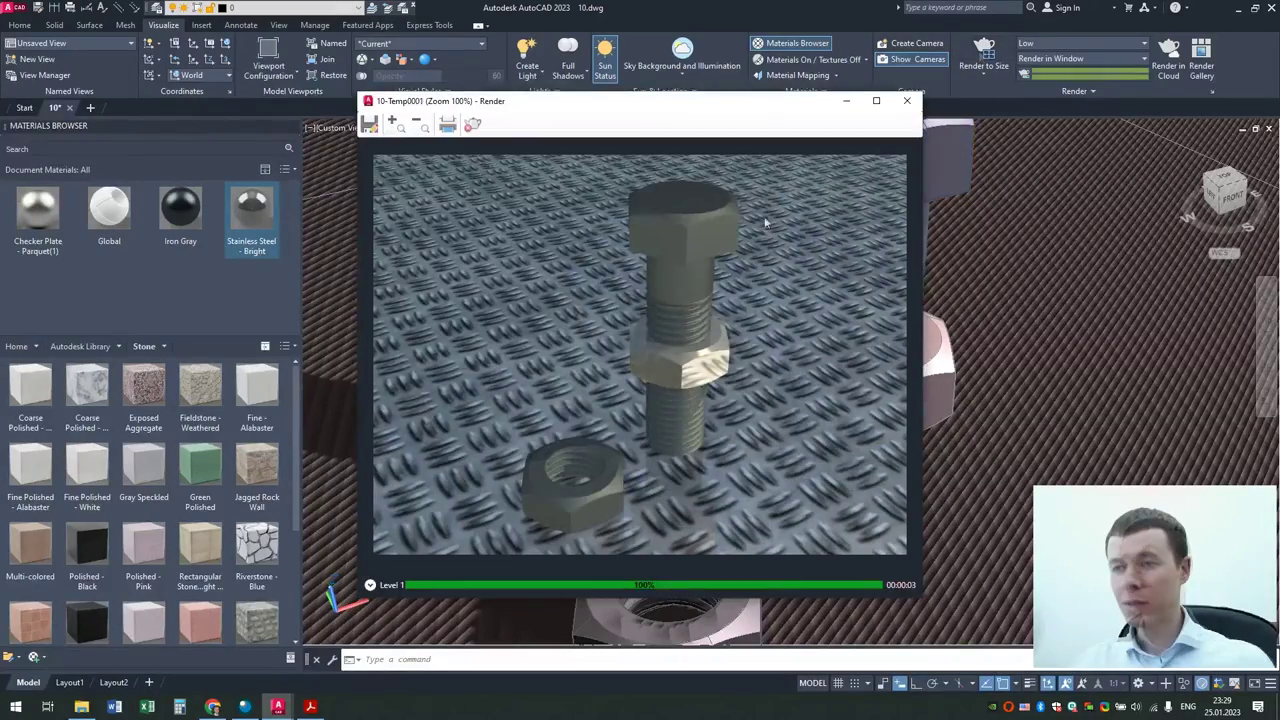
click(370, 585)
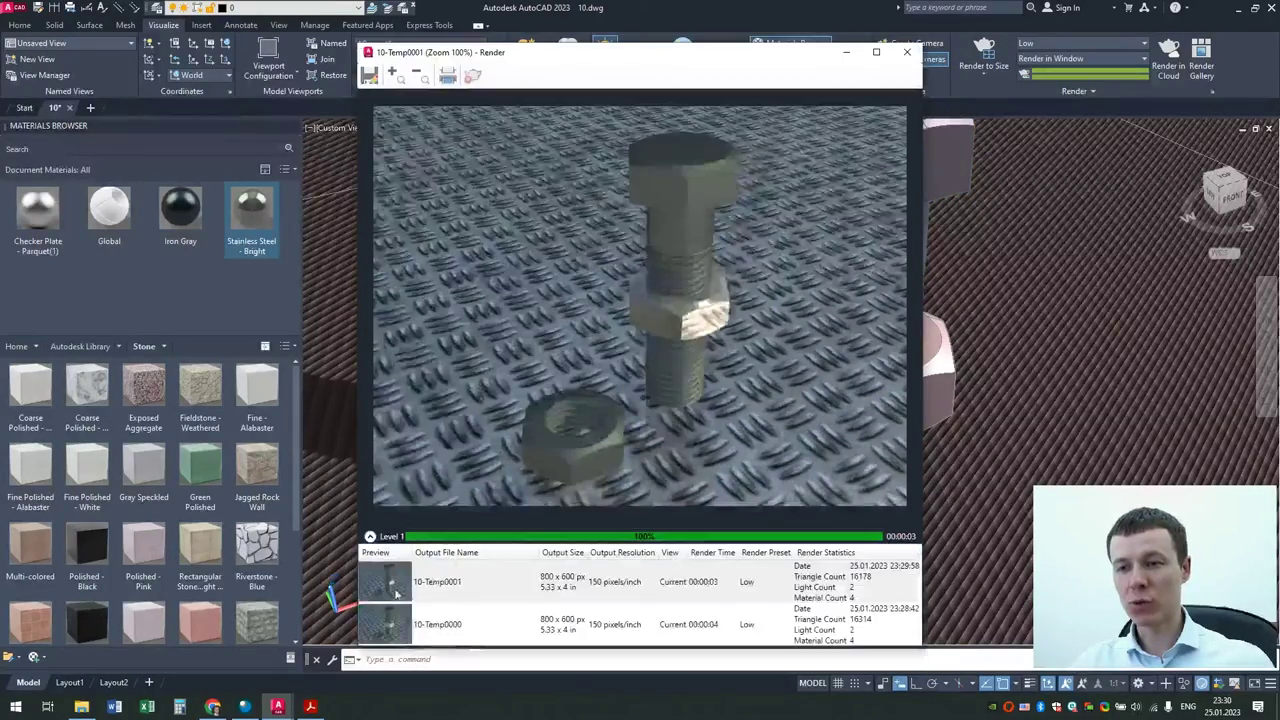
click(393, 622)
click(394, 587)
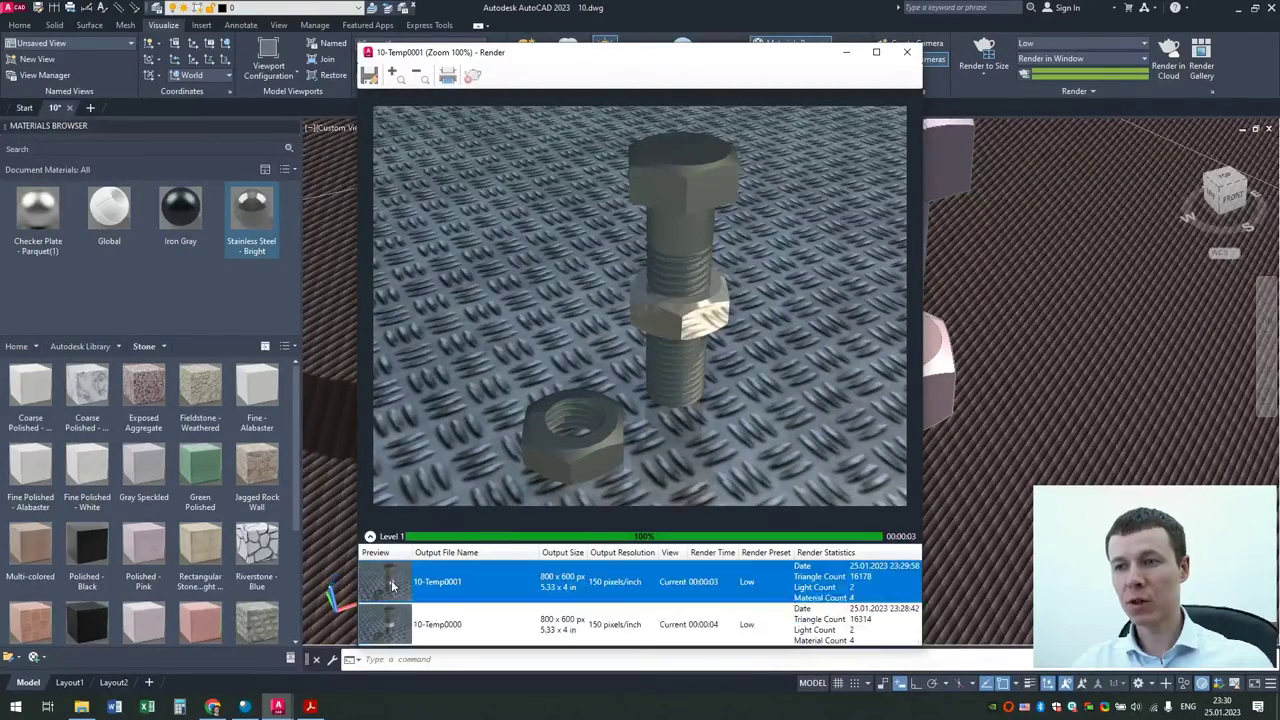
click(391, 623)
click(391, 586)
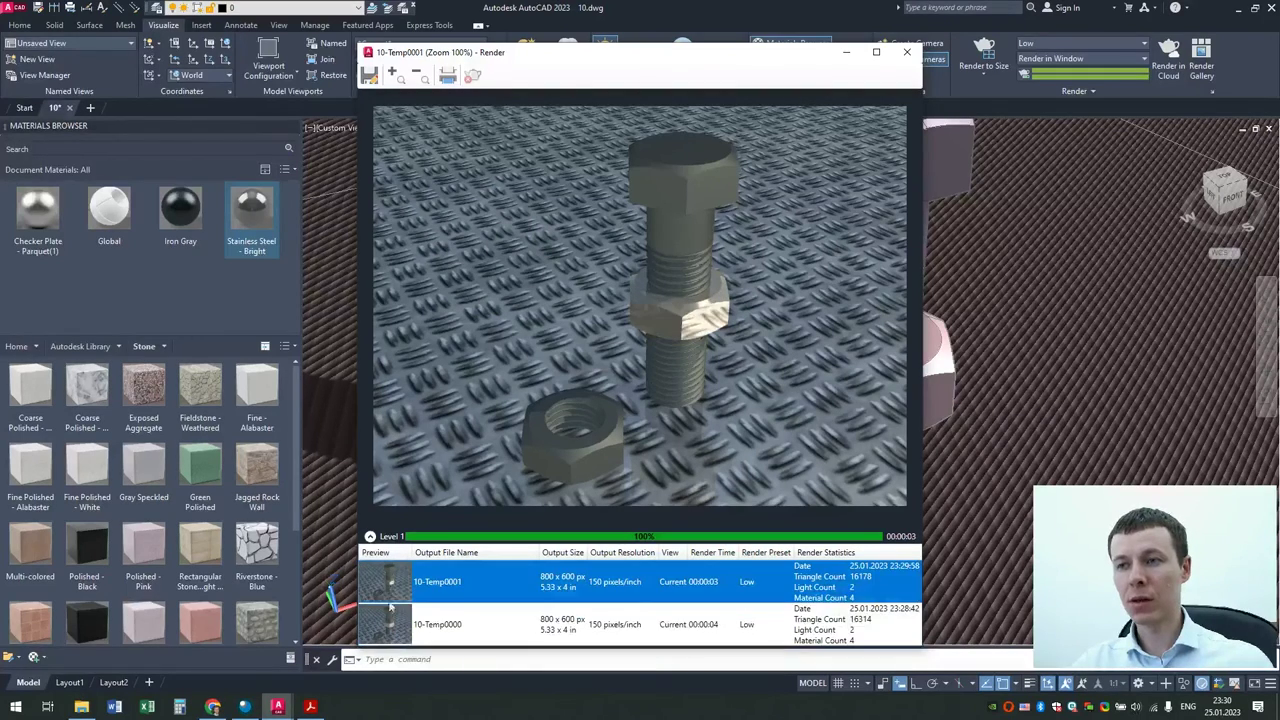
click(391, 626)
click(396, 588)
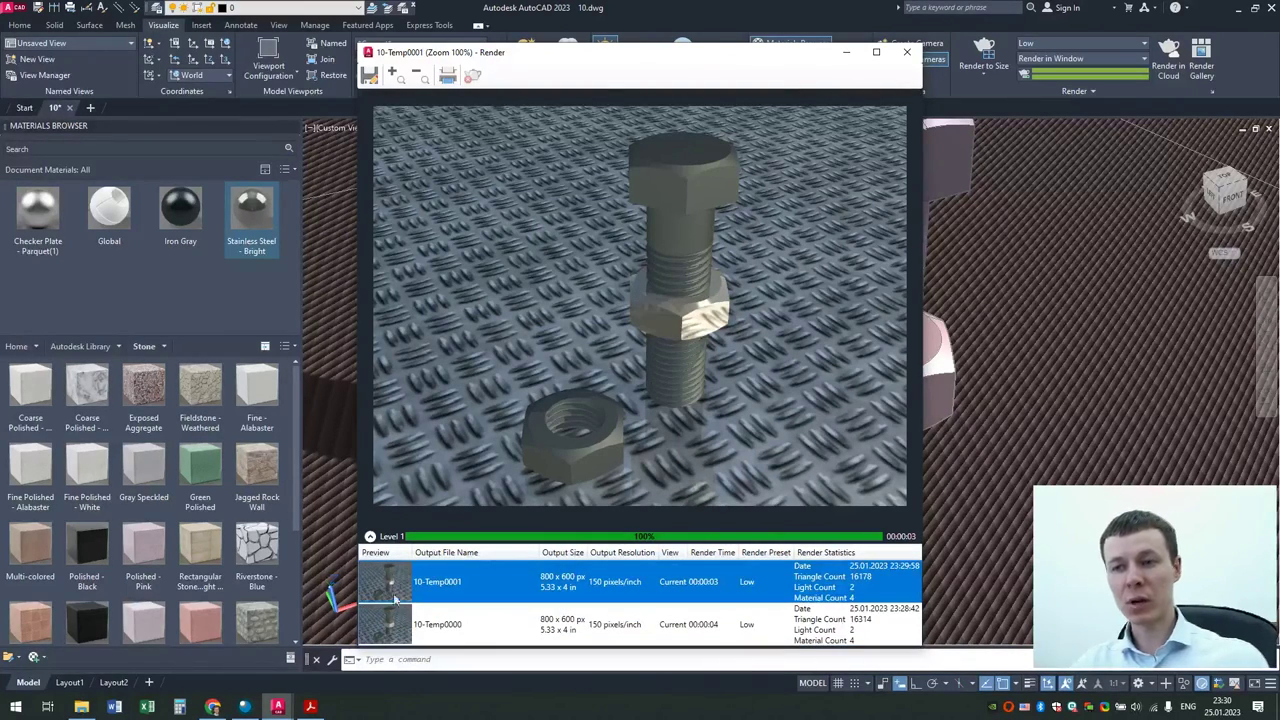
click(393, 622)
click(396, 588)
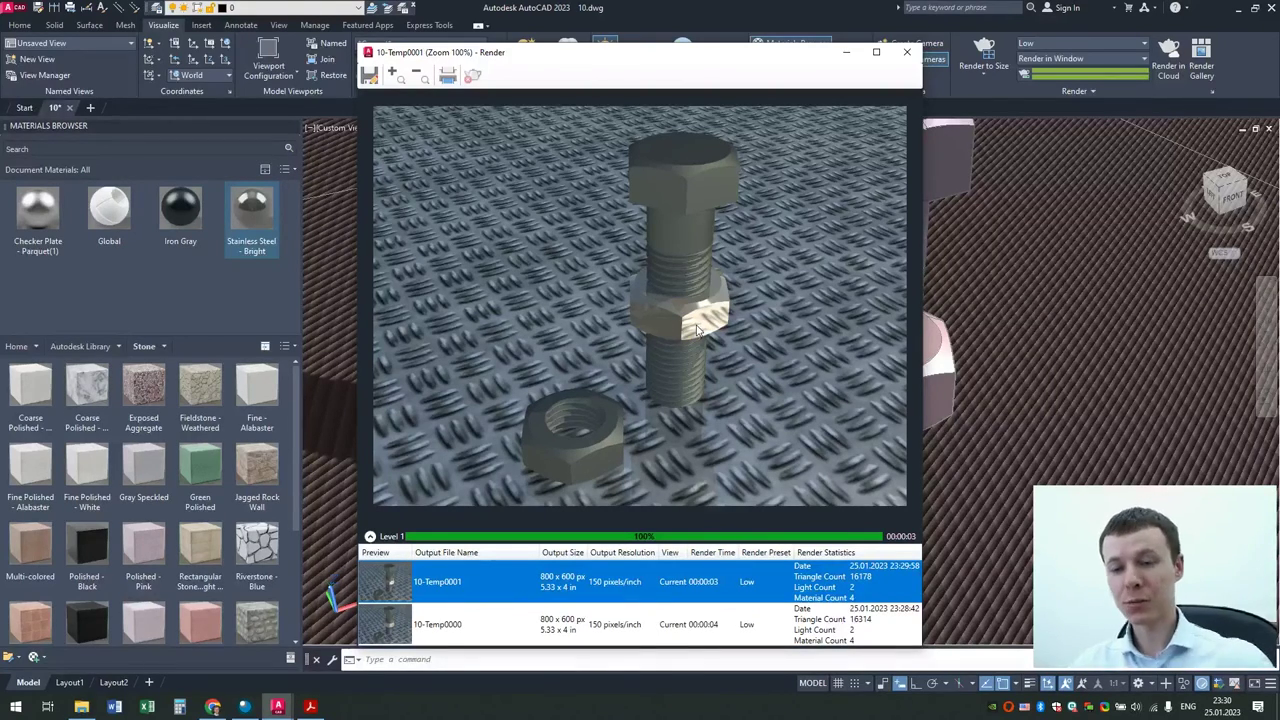
Step: Close the render window and the 10.dwg drawing, answering the save prompt
key(alt+F4)
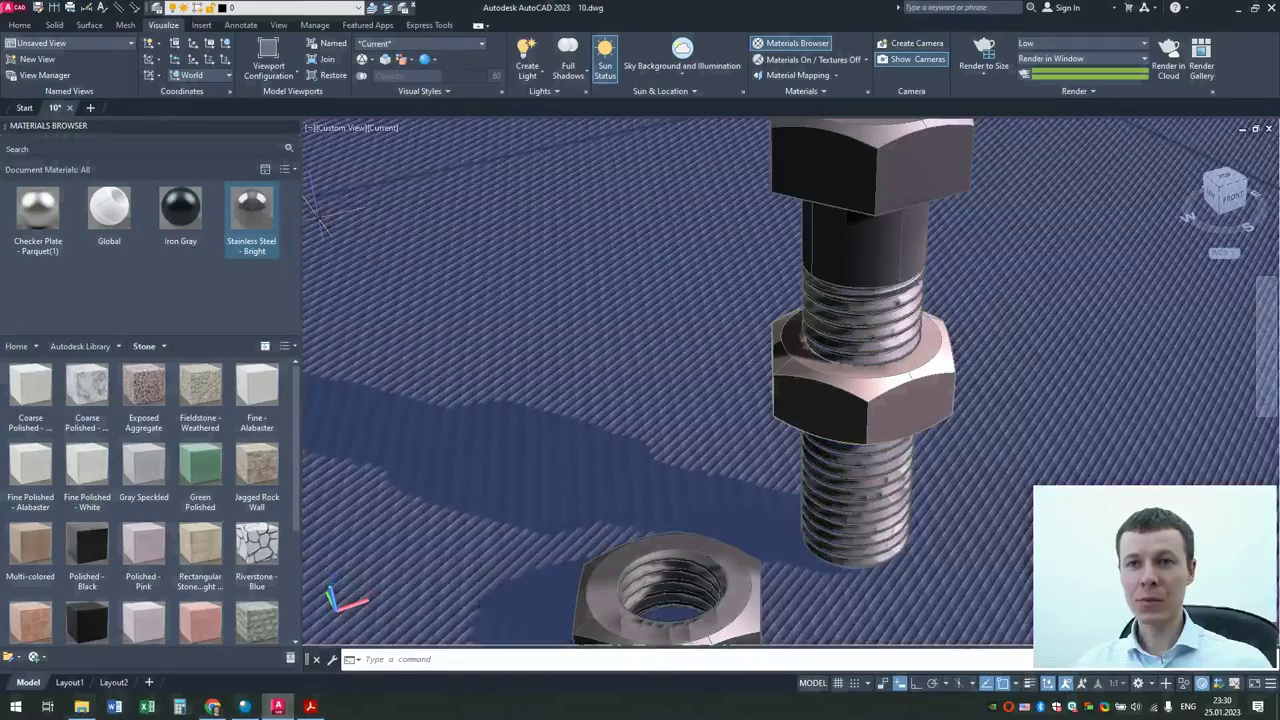
mouse_move(56, 107)
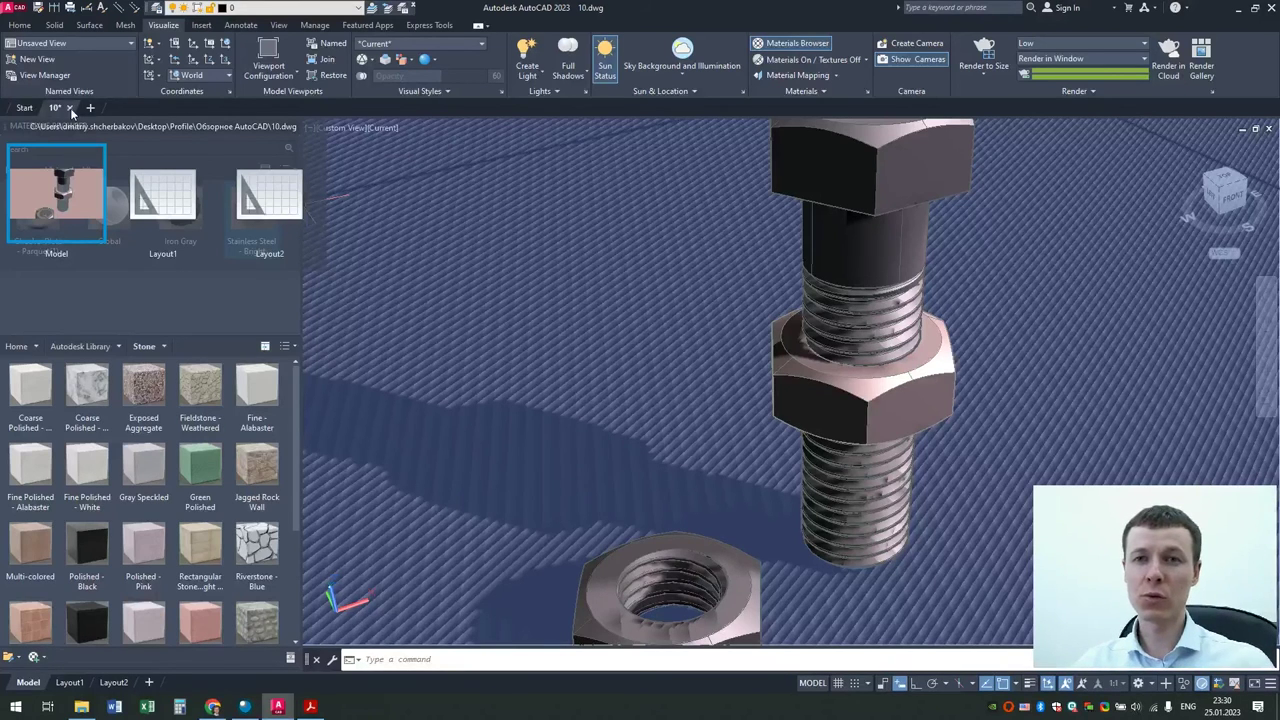
click(70, 108)
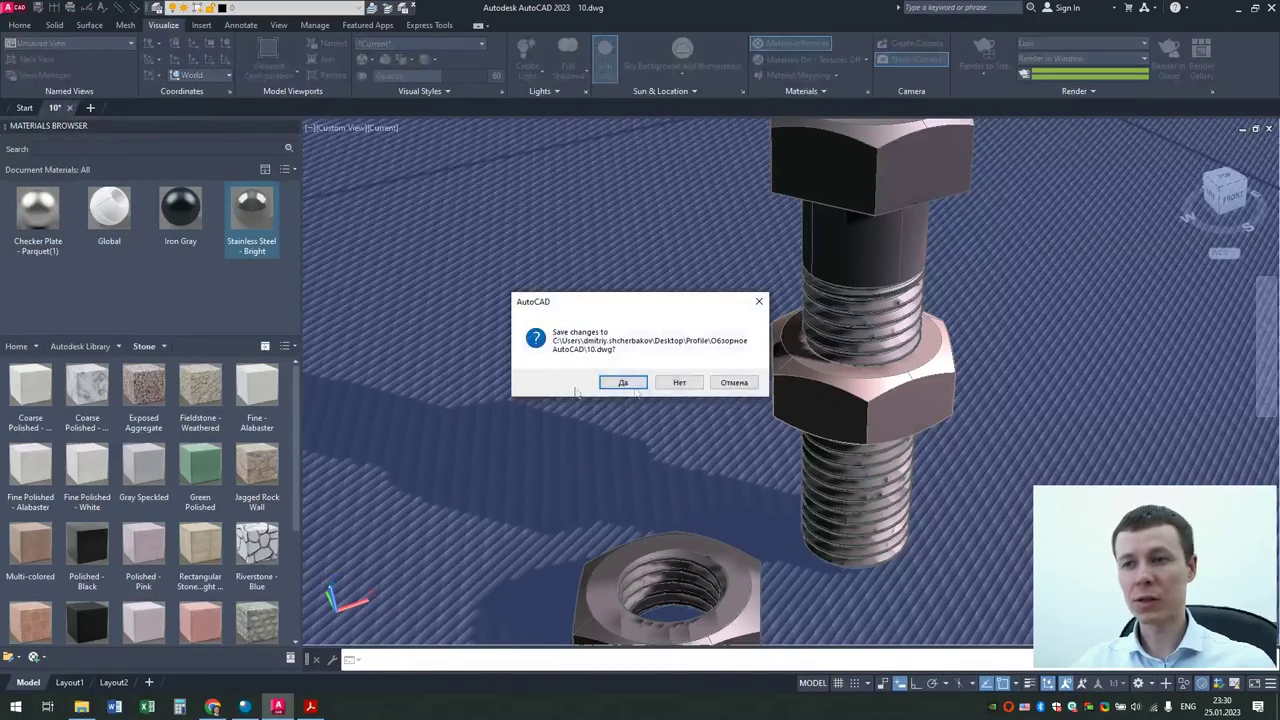
click(686, 383)
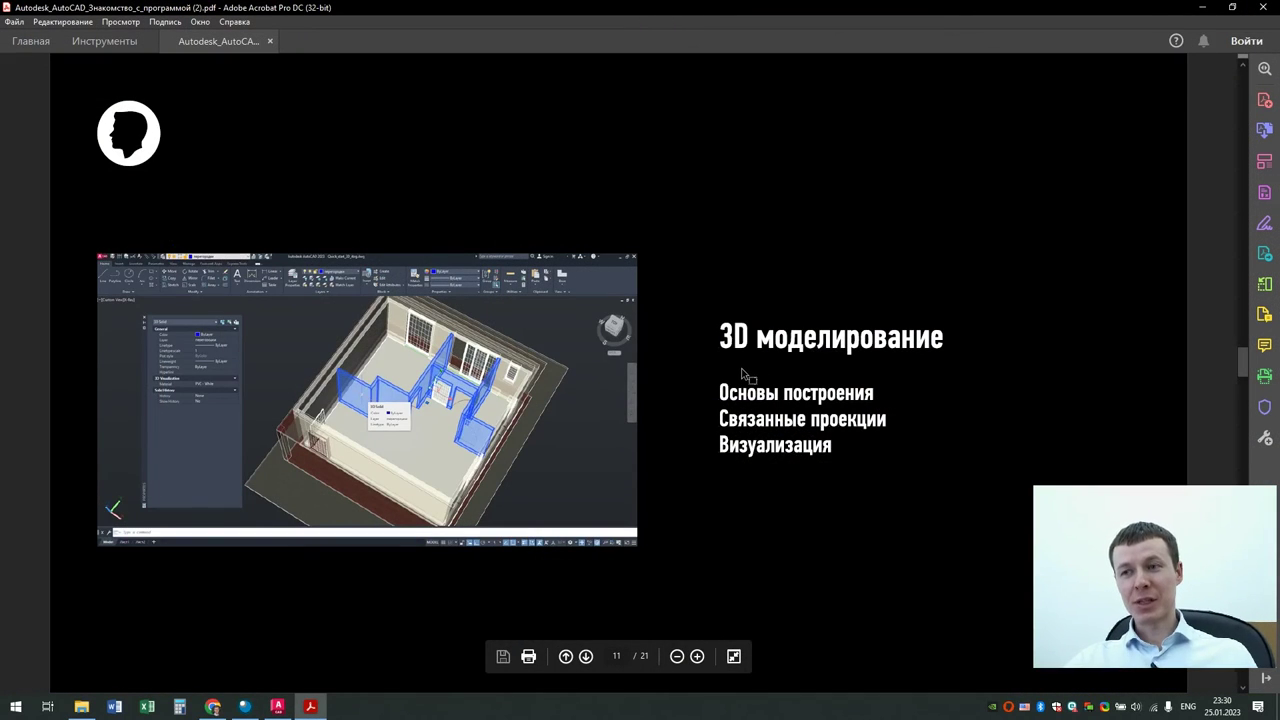
Step: Advance the course PDF to the 30%-off slide (page 12), then switch to Chrome
key(Right)
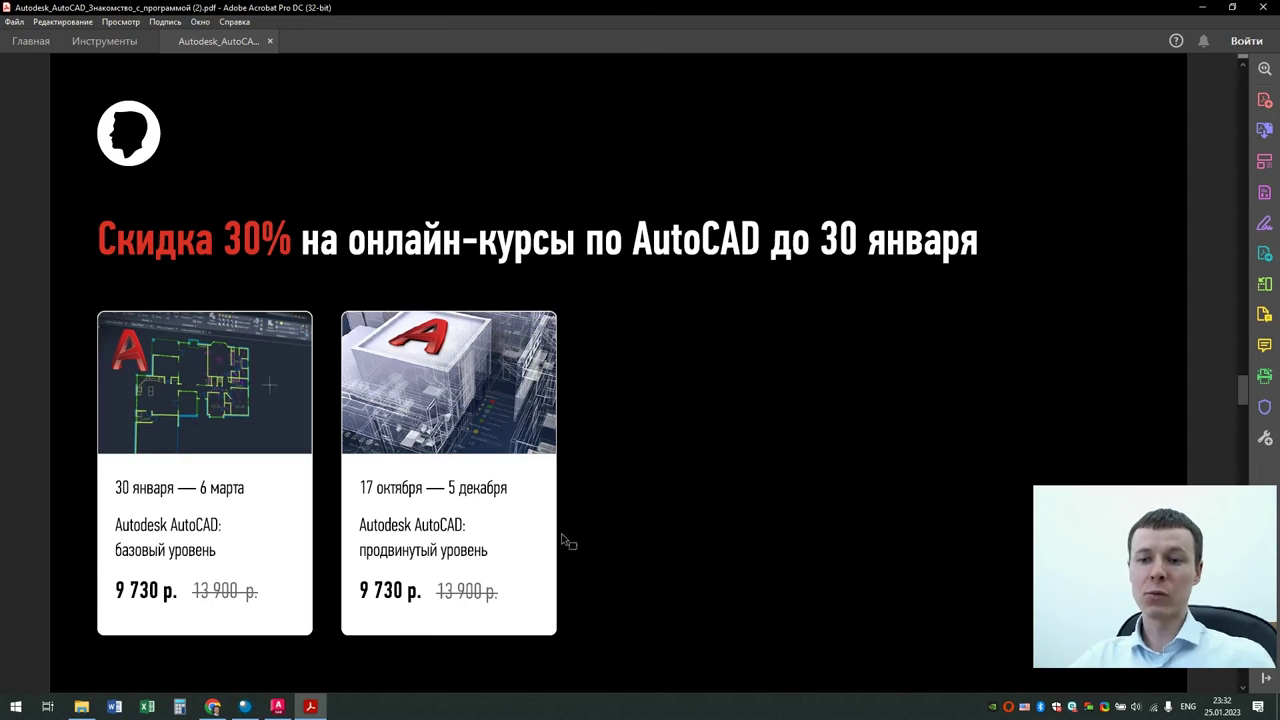
key(alt+Tab)
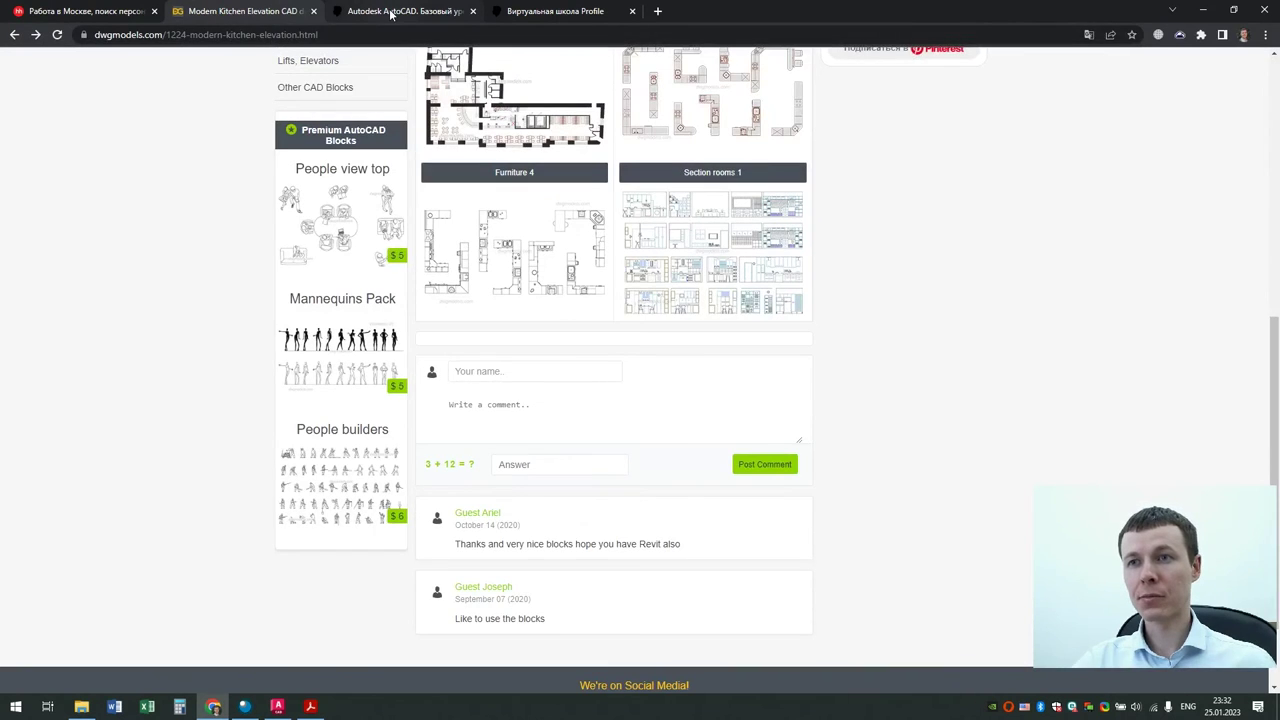
Step: Go to the profileschool.ru home page and open the 3D graphics course category
click(365, 11)
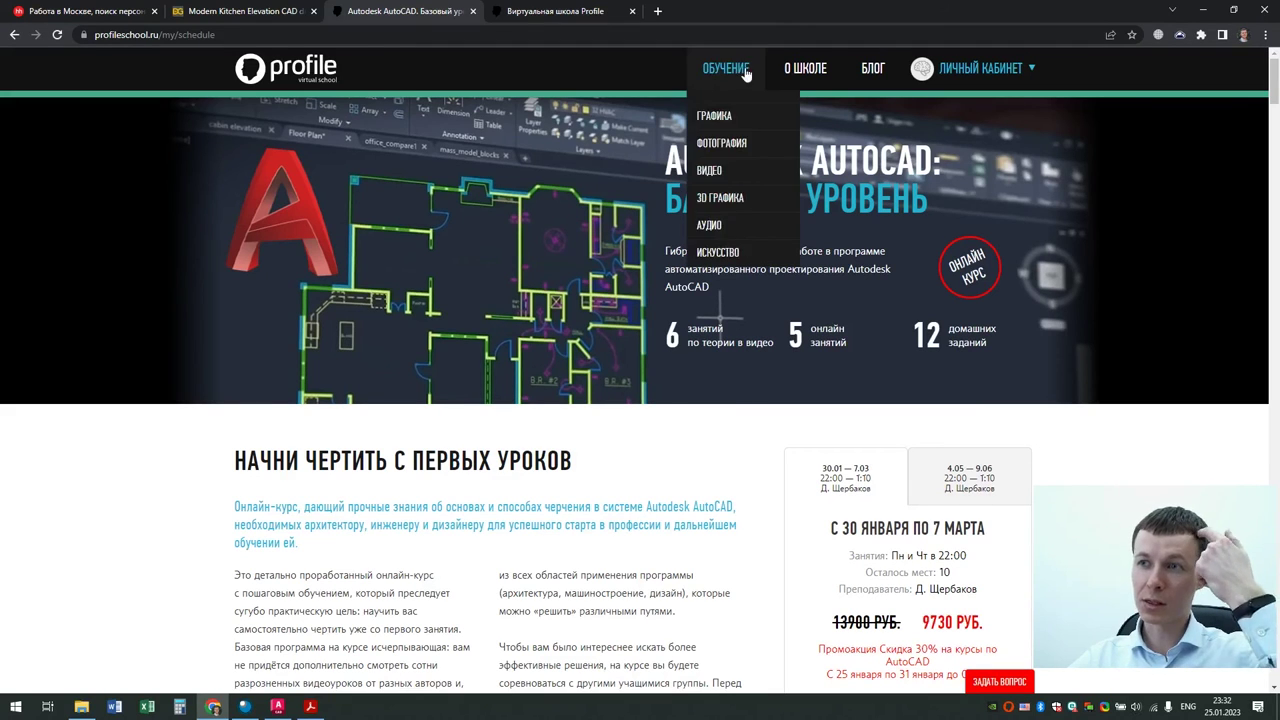
click(300, 80)
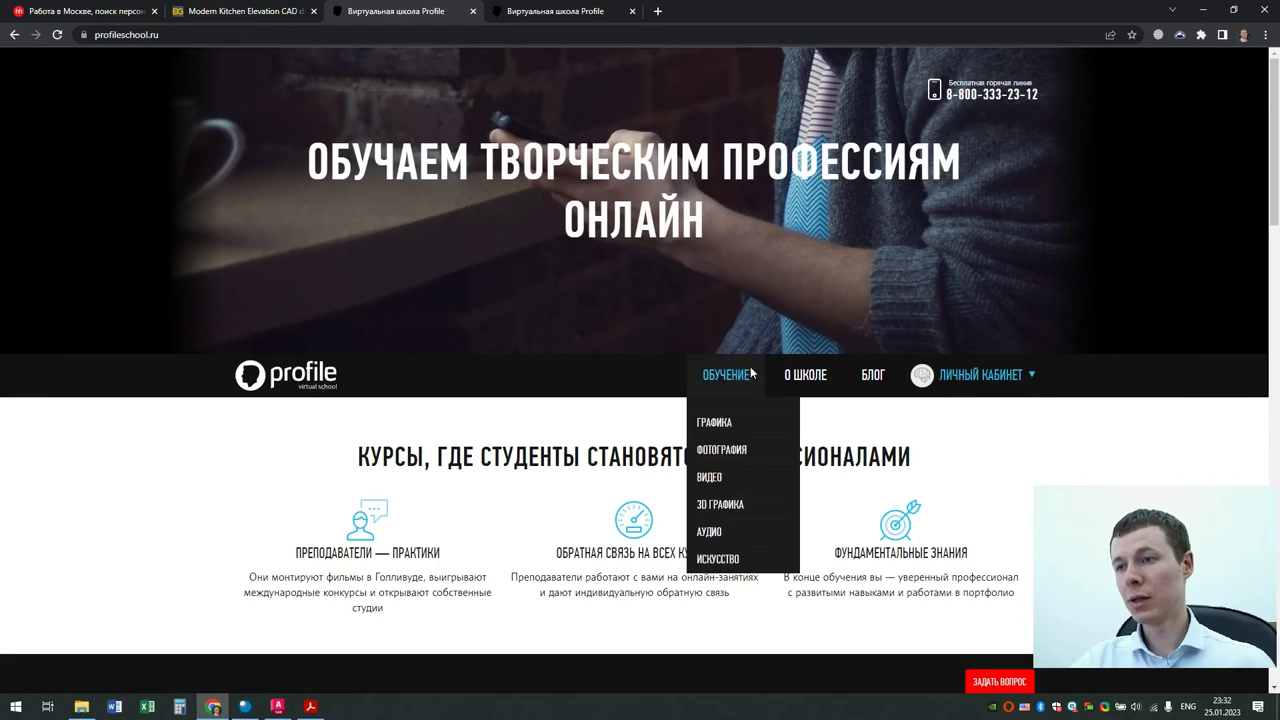
mouse_move(720, 197)
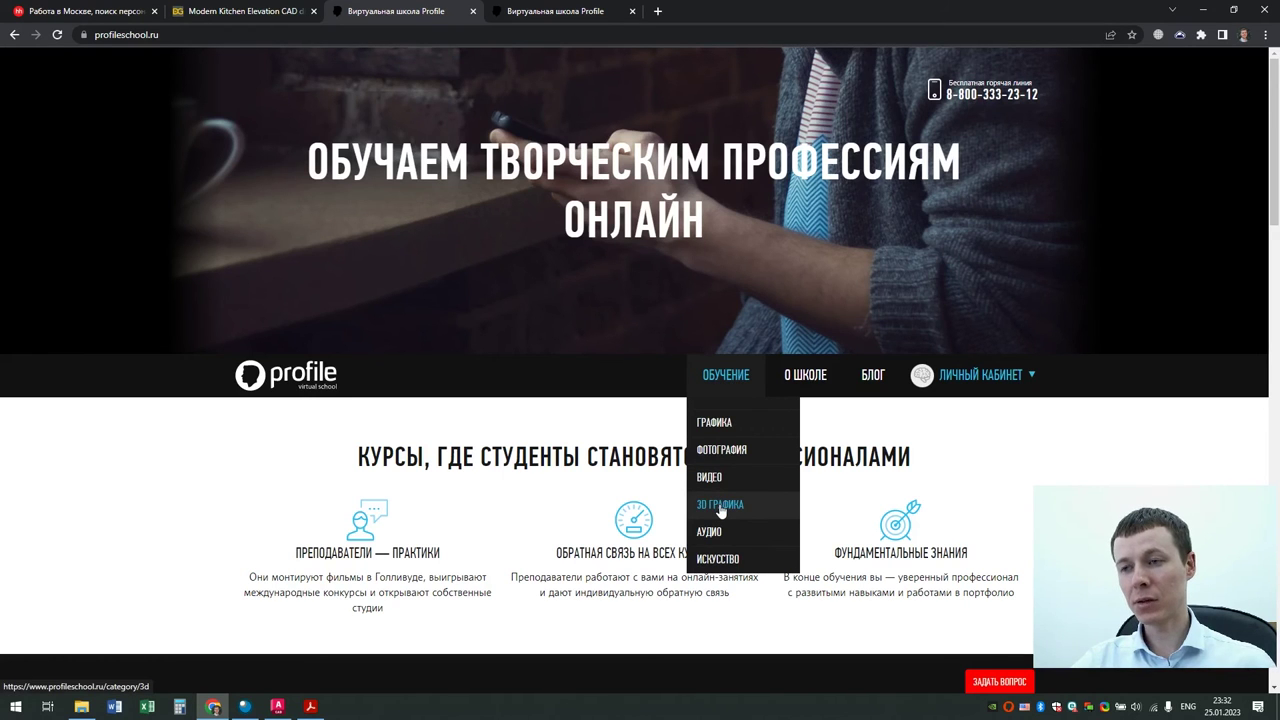
click(720, 510)
scroll(757, 464, down, 3)
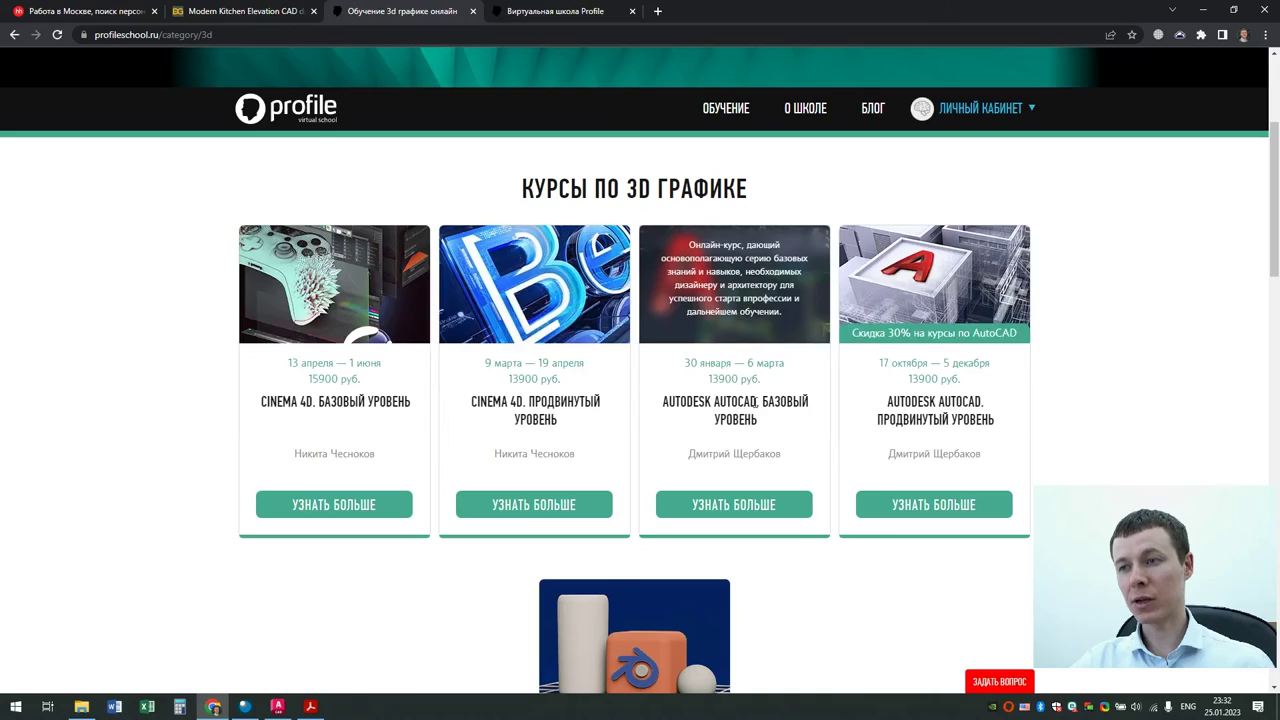
Step: Open the basic AutoCAD course page and scroll through its description
click(766, 508)
scroll(700, 420, down, 3)
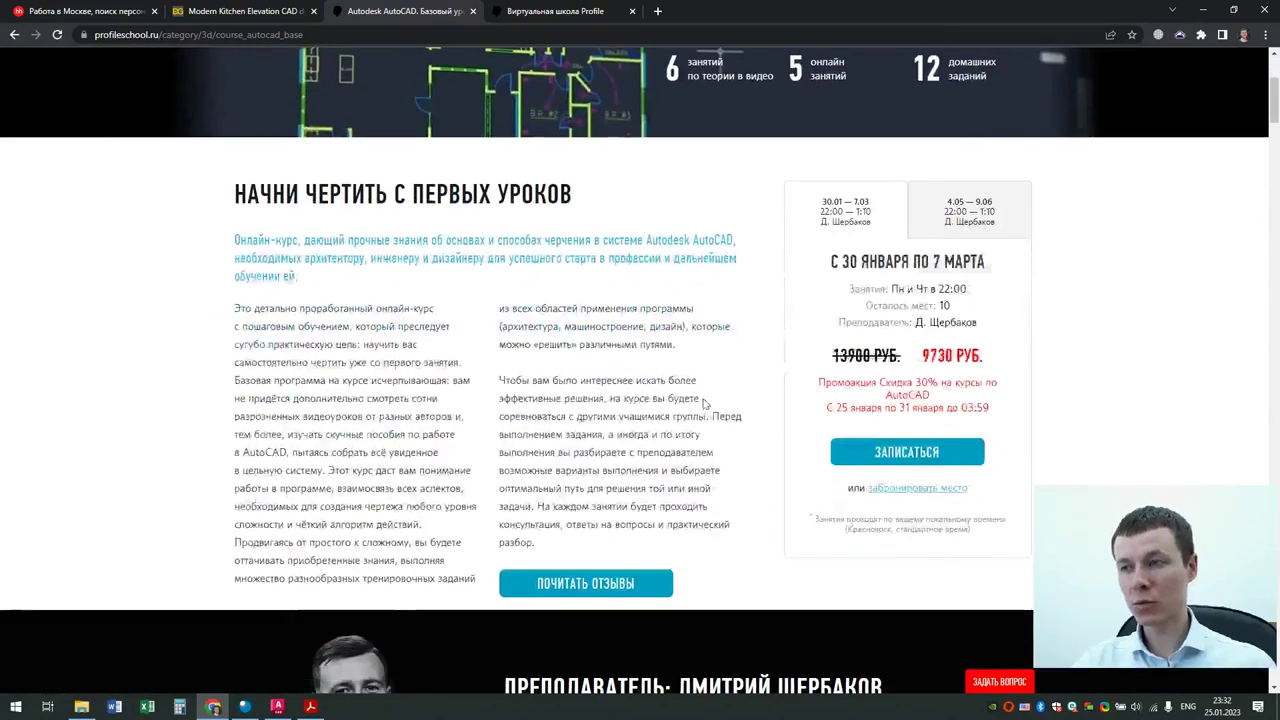
scroll(703, 400, down, 5)
scroll(703, 394, down, 3)
scroll(720, 380, down, 3)
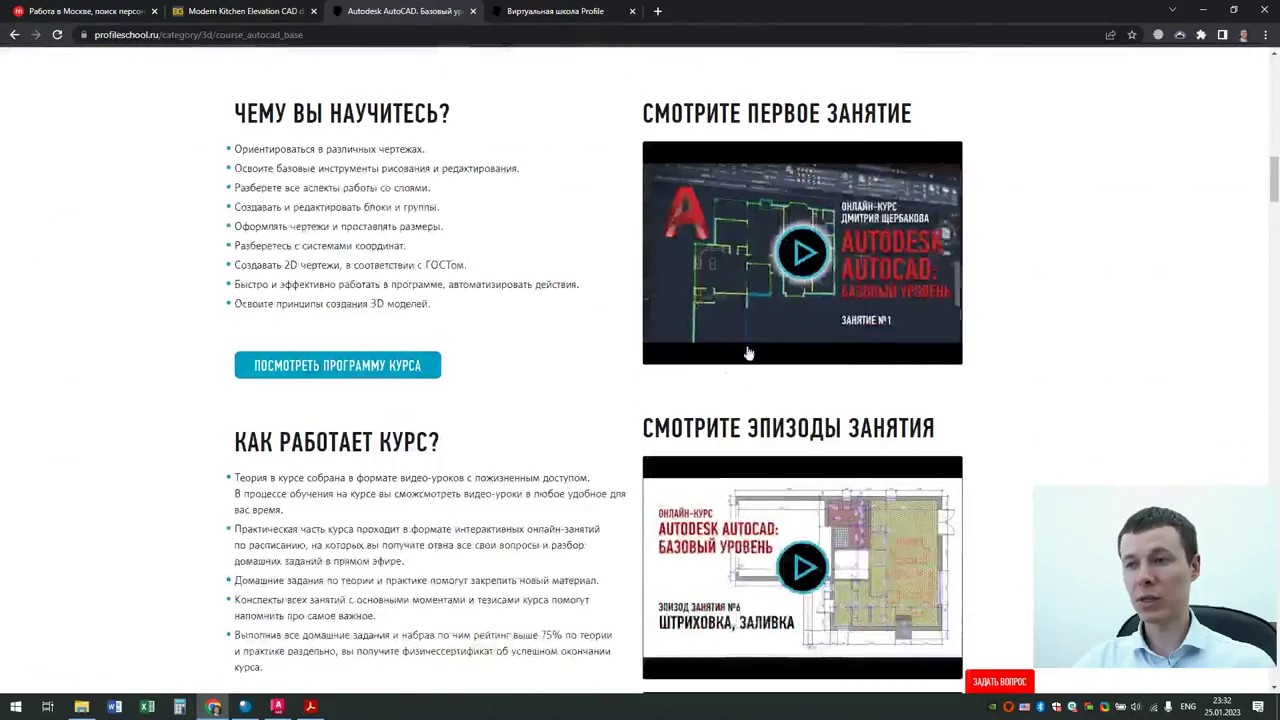
scroll(748, 353, down, 3)
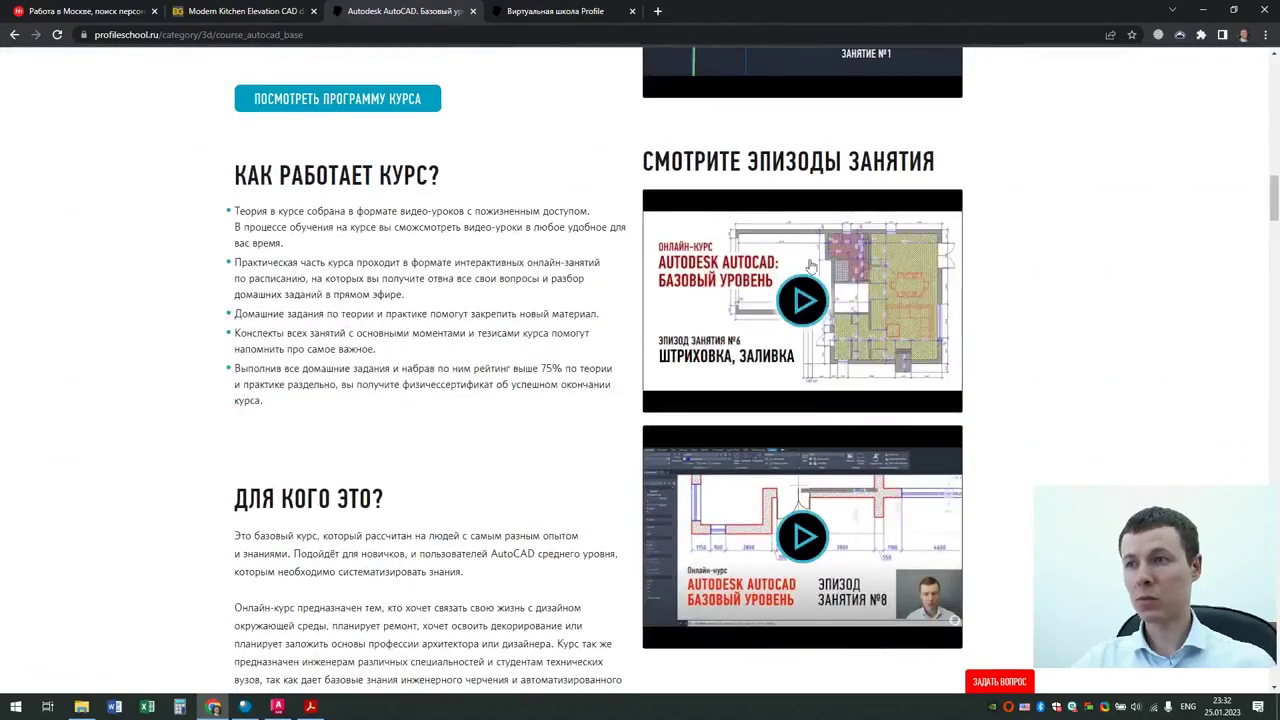
scroll(808, 275, down, 2)
scroll(800, 295, down, 1)
scroll(795, 305, down, 1)
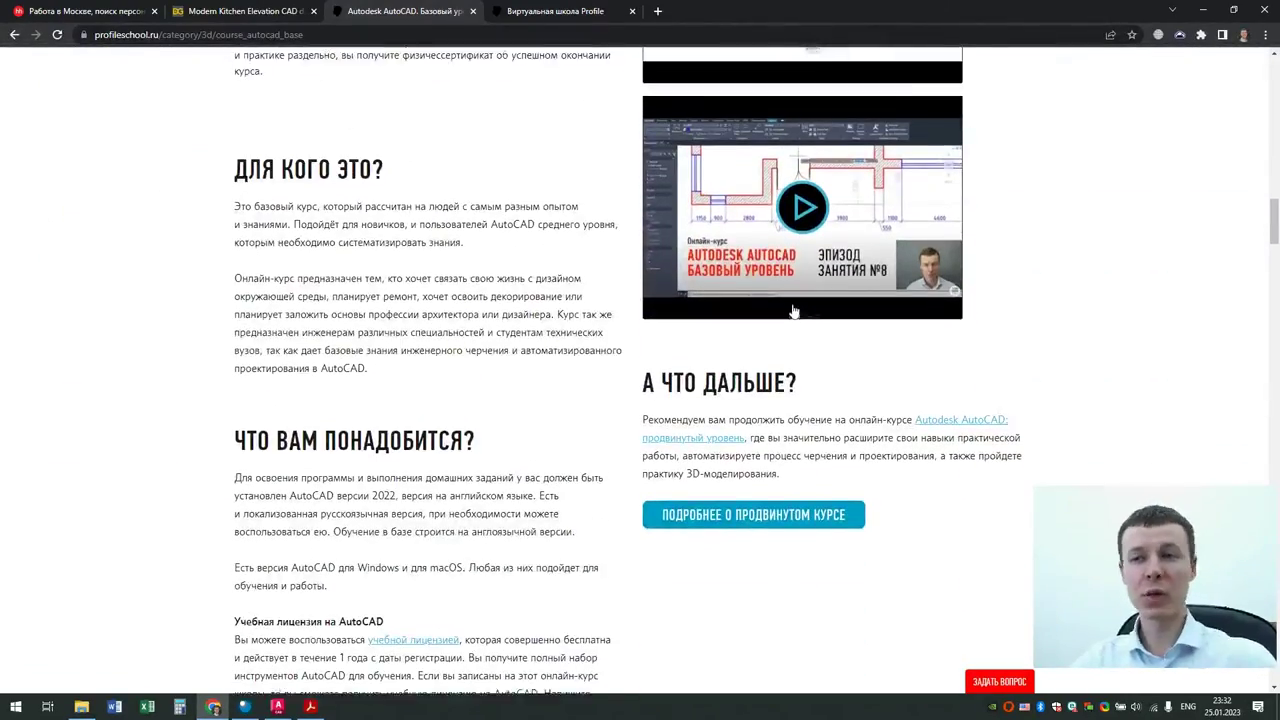
scroll(720, 340, up, 6)
scroll(391, 405, up, 2)
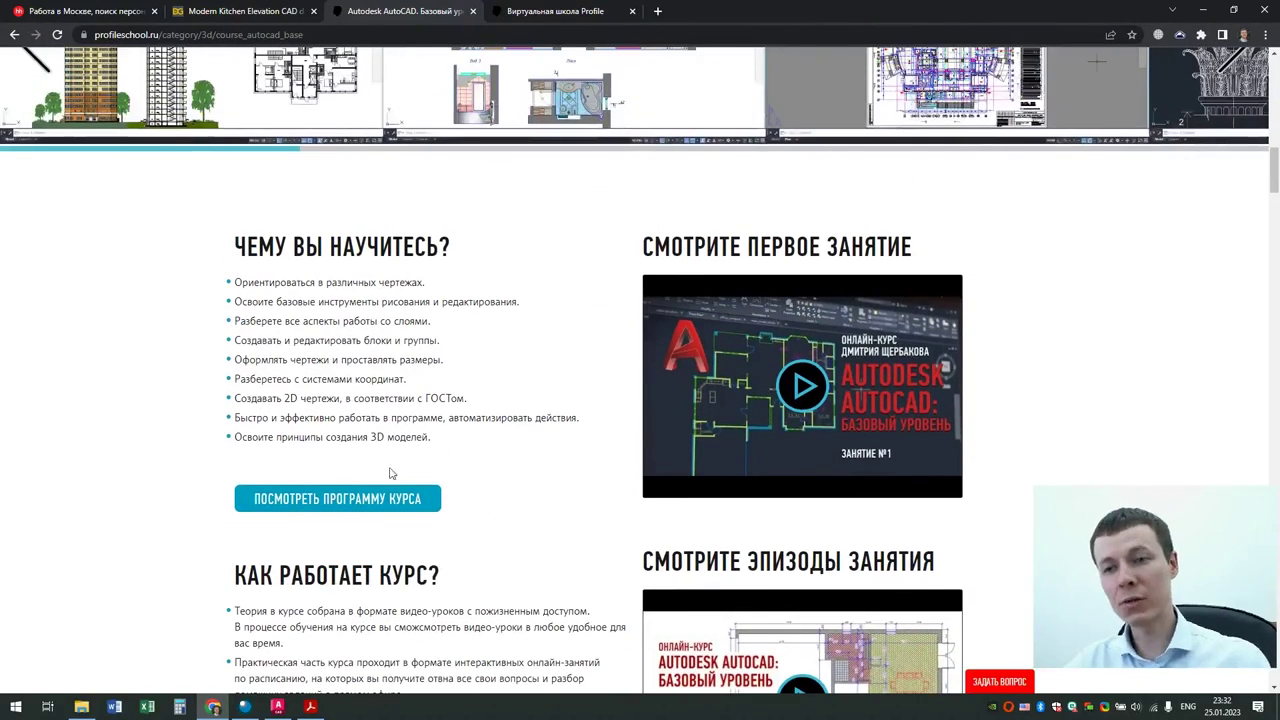
Step: View the basic course's full programme, close it, and return to the 3D graphics list
click(364, 500)
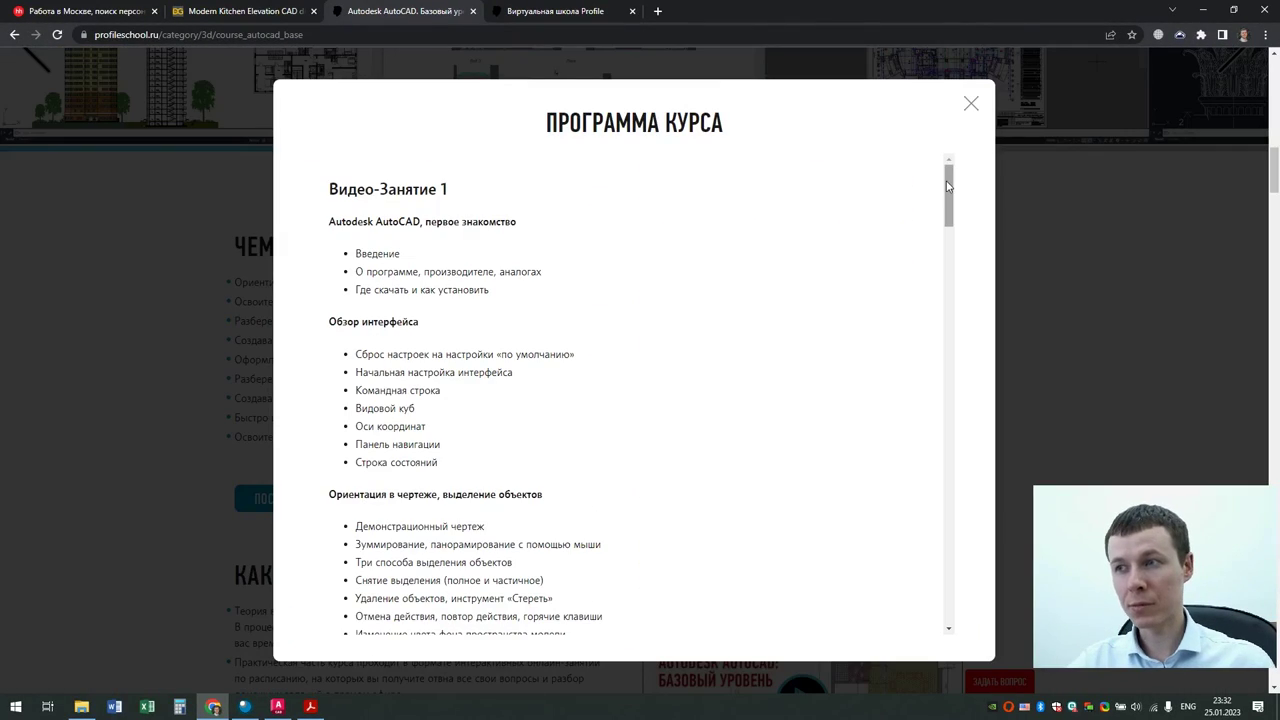
drag(948, 186, 950, 590)
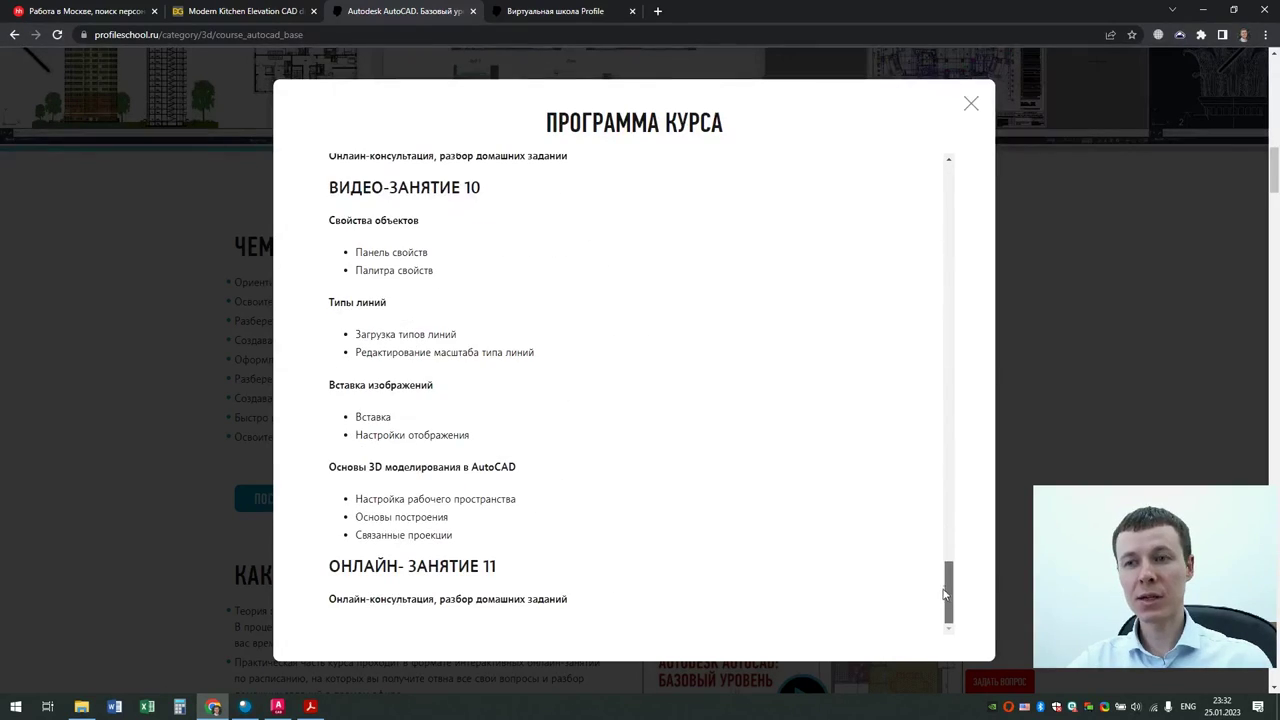
click(971, 103)
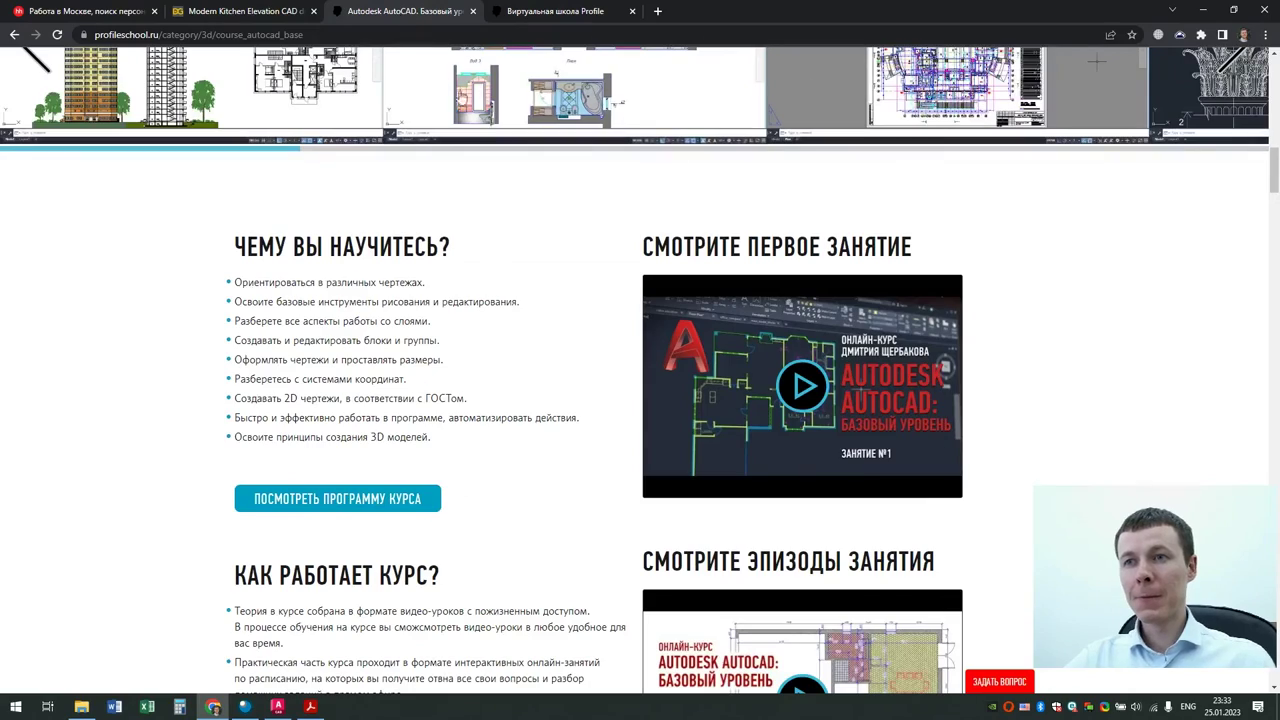
scroll(476, 103, up, 10)
mouse_move(725, 68)
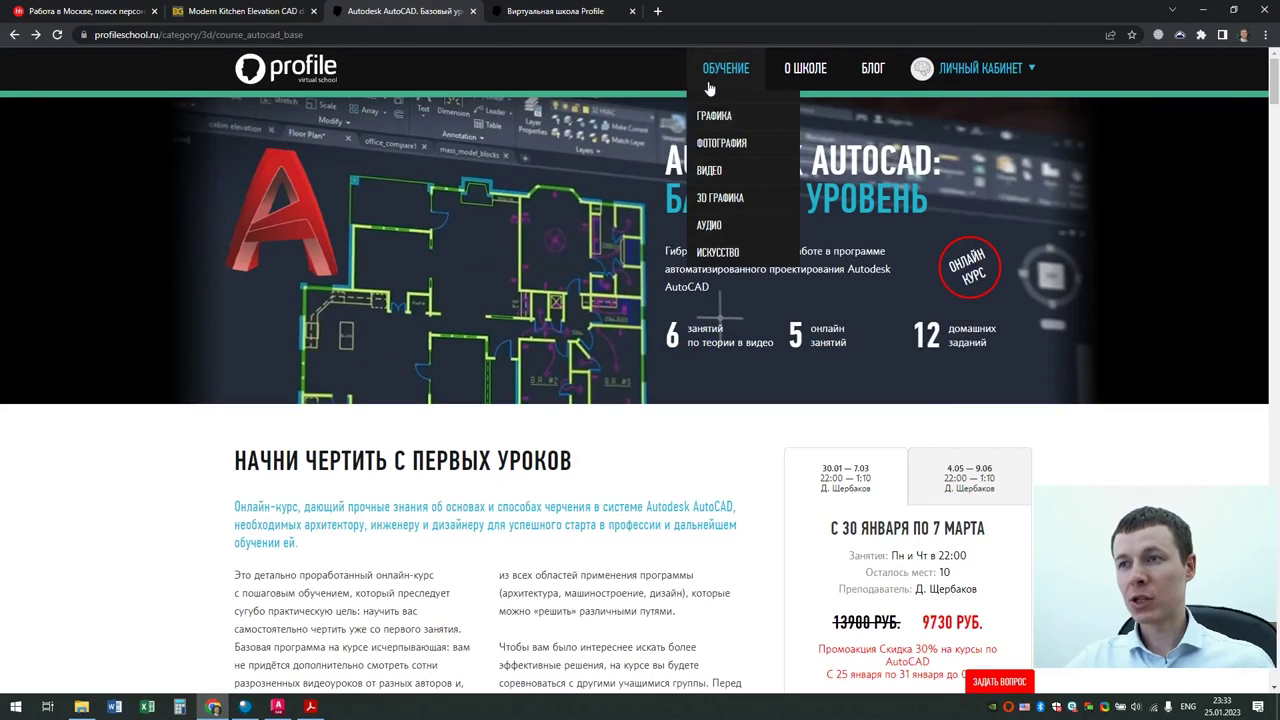
click(718, 197)
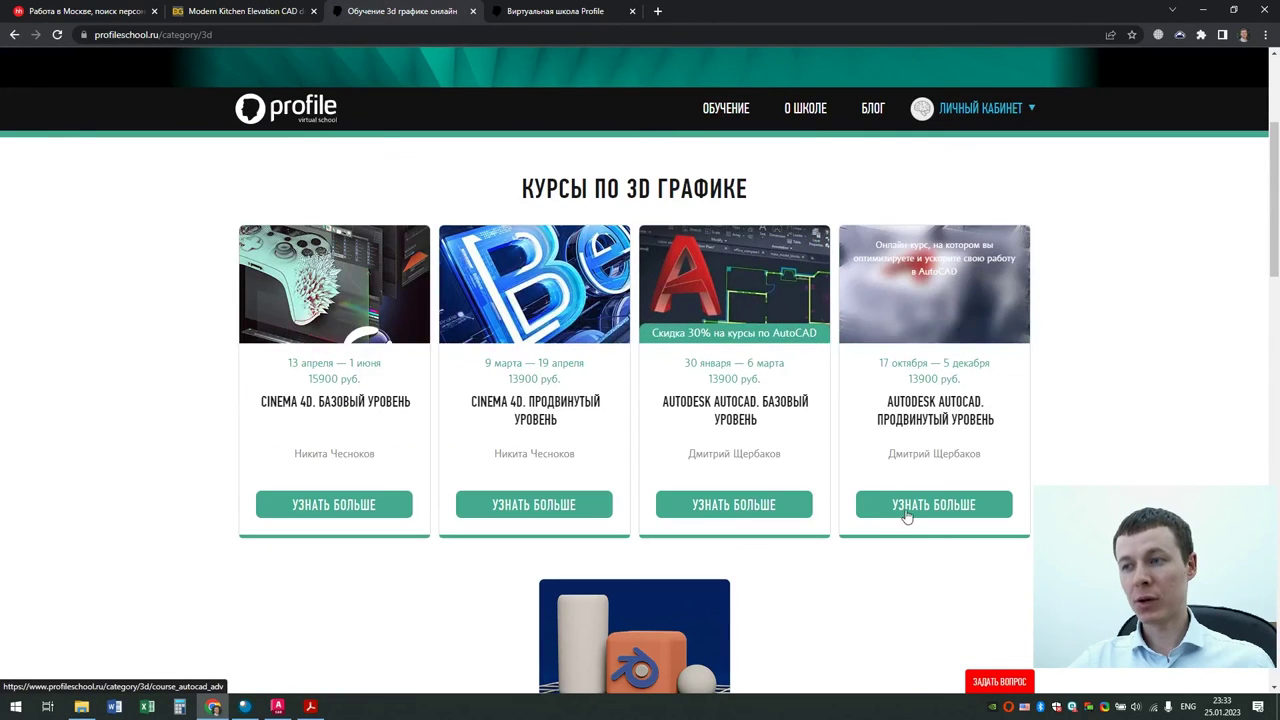
Step: Open the advanced AutoCAD course page and glance at its programme
click(904, 514)
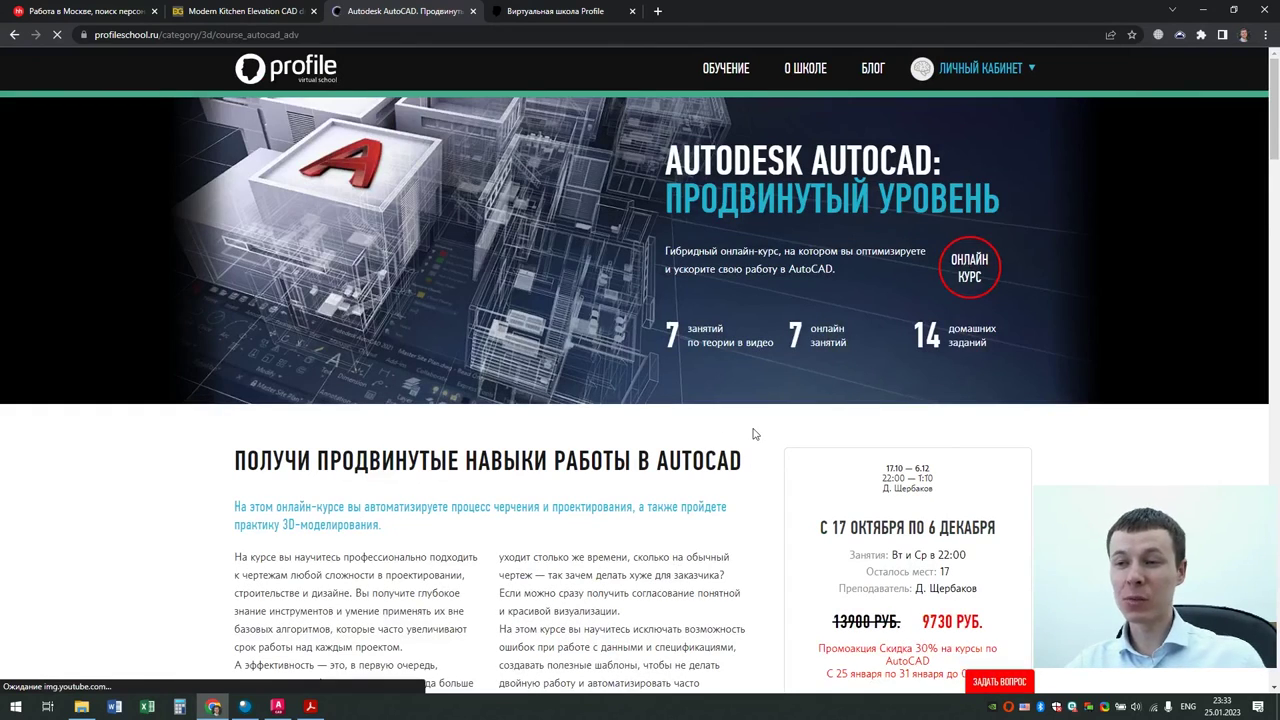
scroll(585, 443, down, 4)
scroll(483, 452, down, 5)
scroll(483, 452, down, 2)
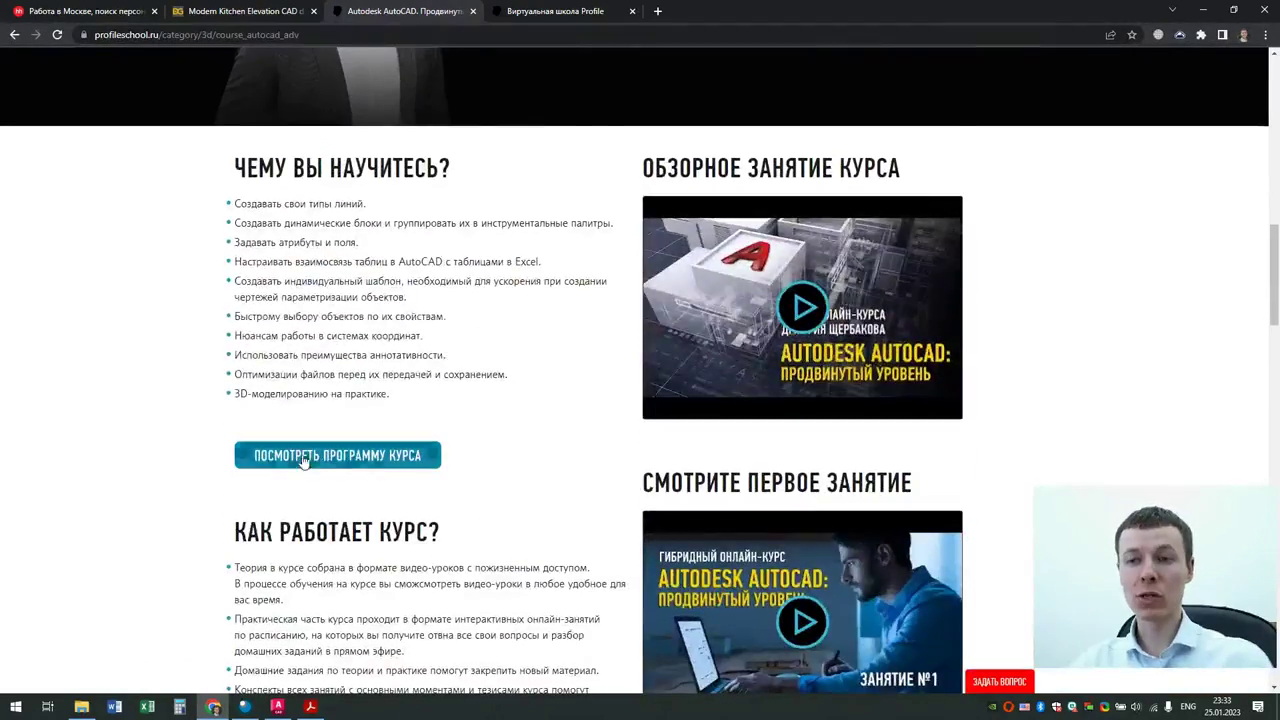
click(304, 456)
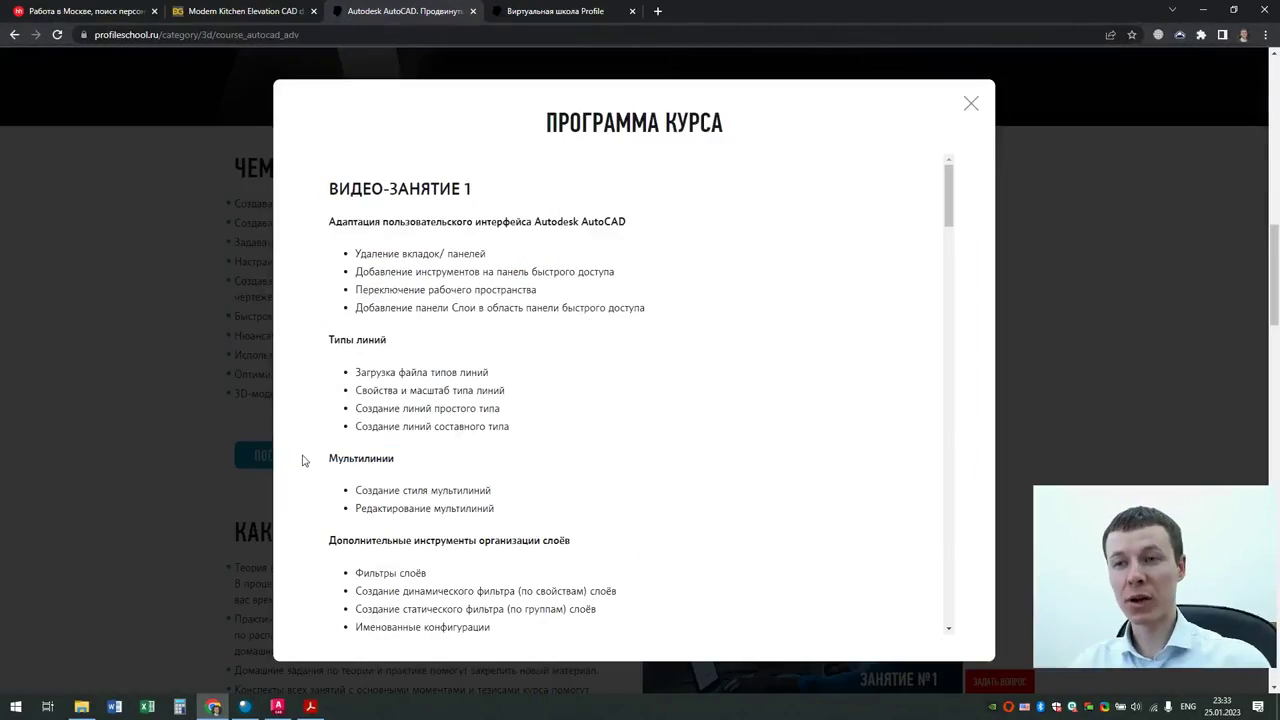
click(970, 104)
Step: Reopen and scroll through the advanced course programme, then close it
scroll(482, 82, up, 15)
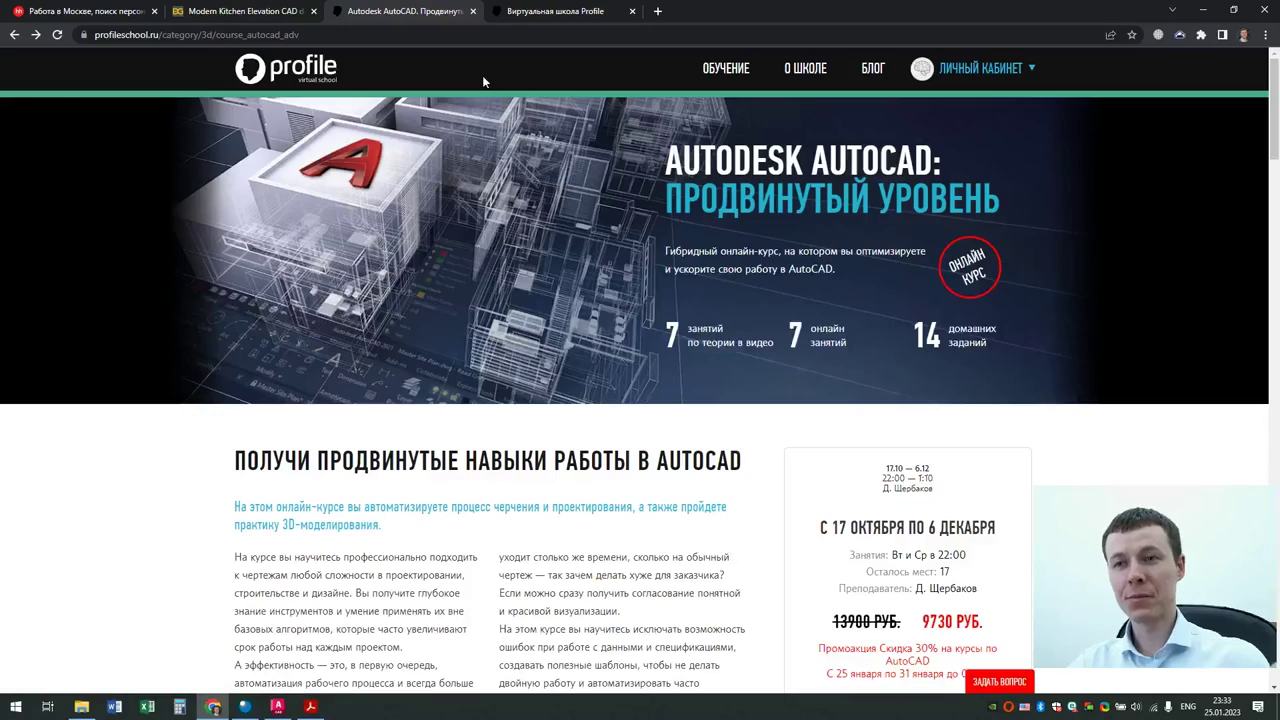
scroll(484, 96, down, 10)
scroll(430, 208, down, 5)
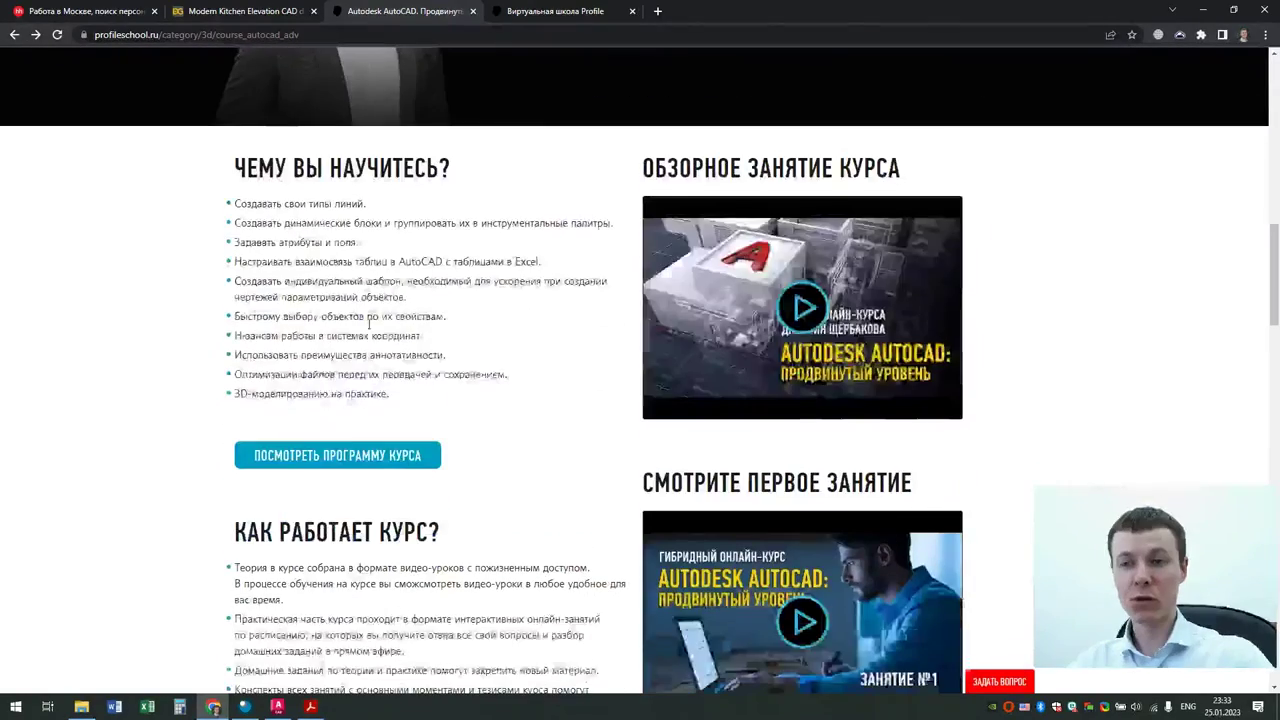
click(340, 452)
drag(951, 191, 920, 677)
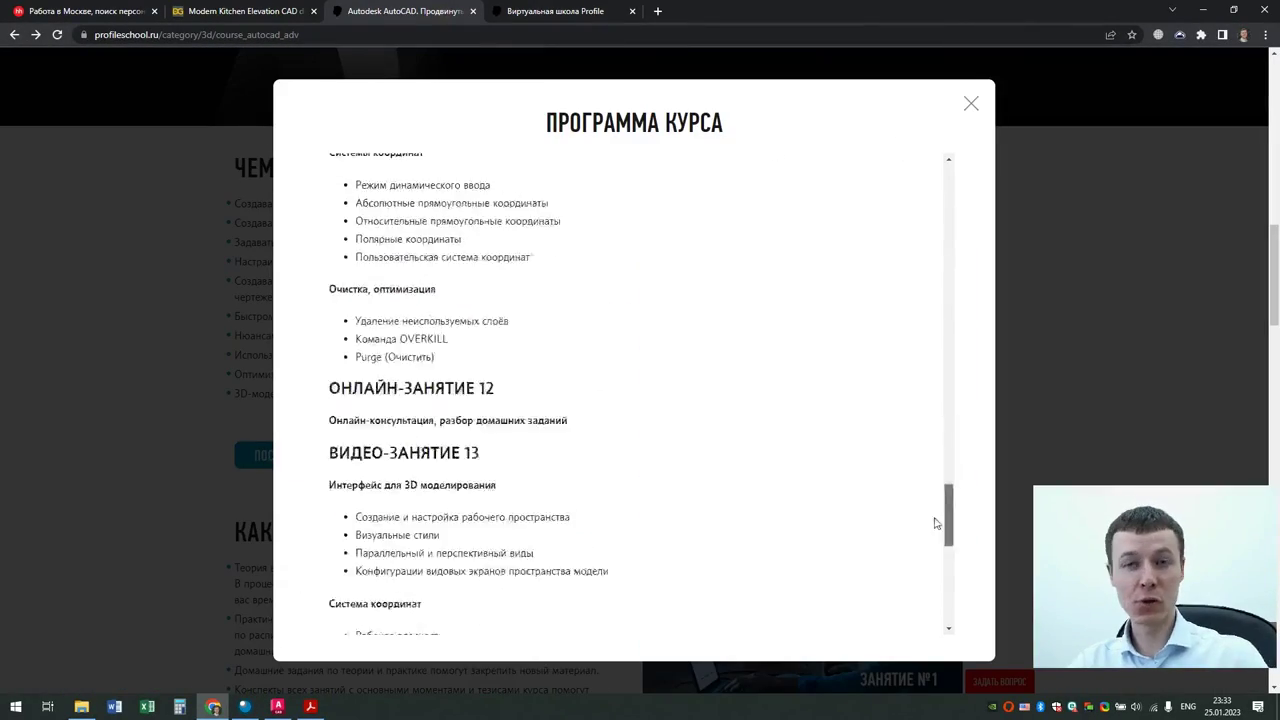
click(971, 103)
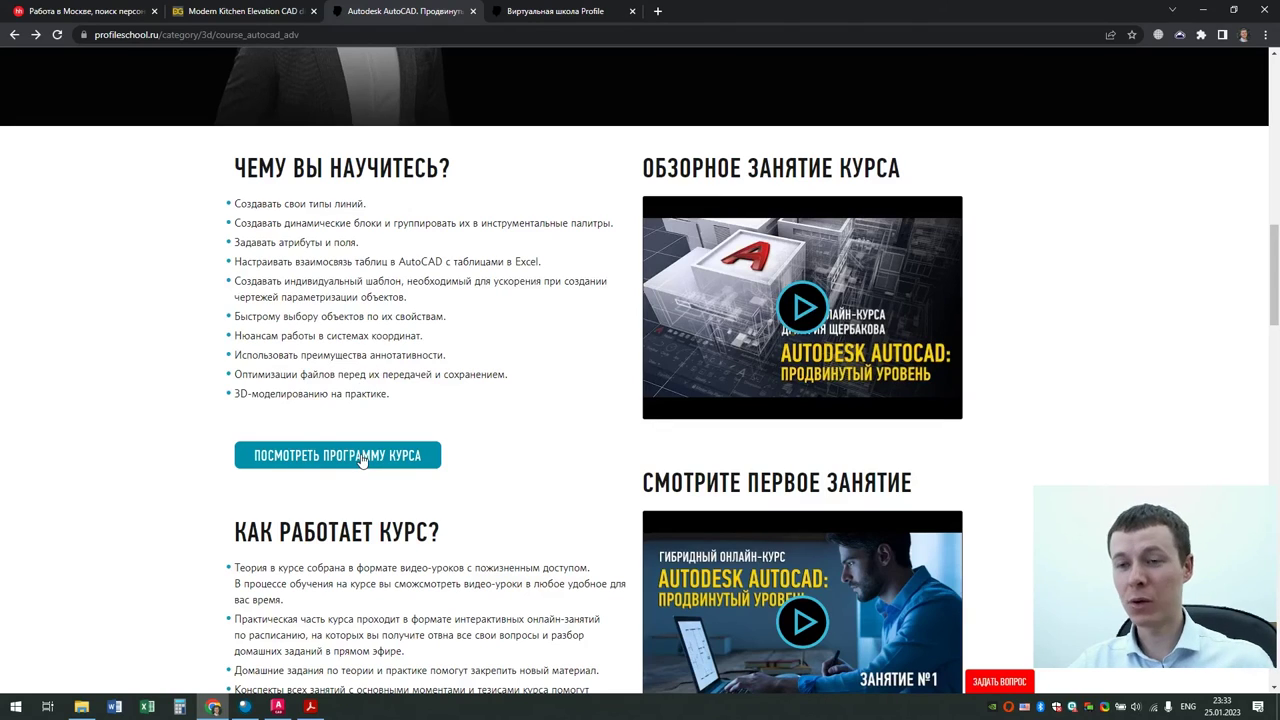
Step: Scroll back to the page top and bring up the 30% discount slide in Acrobat
scroll(452, 386, up, 1)
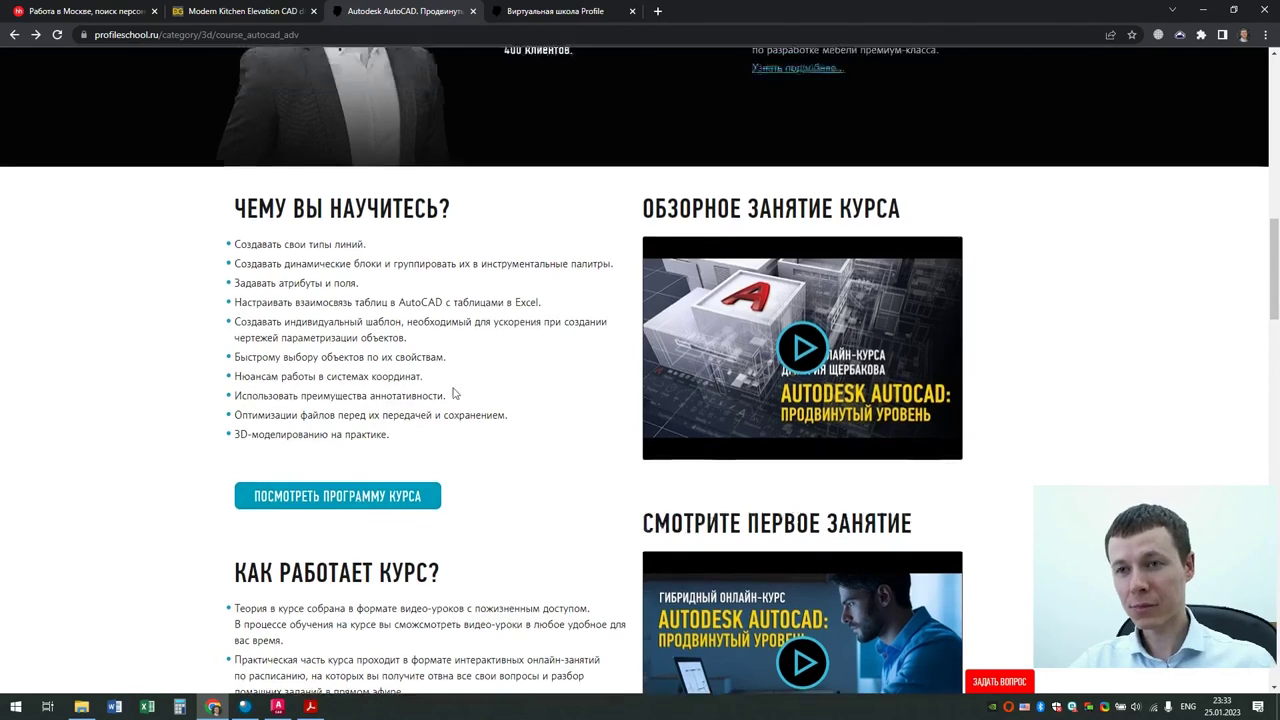
scroll(452, 386, up, 3)
scroll(452, 386, up, 3)
scroll(452, 386, up, 2)
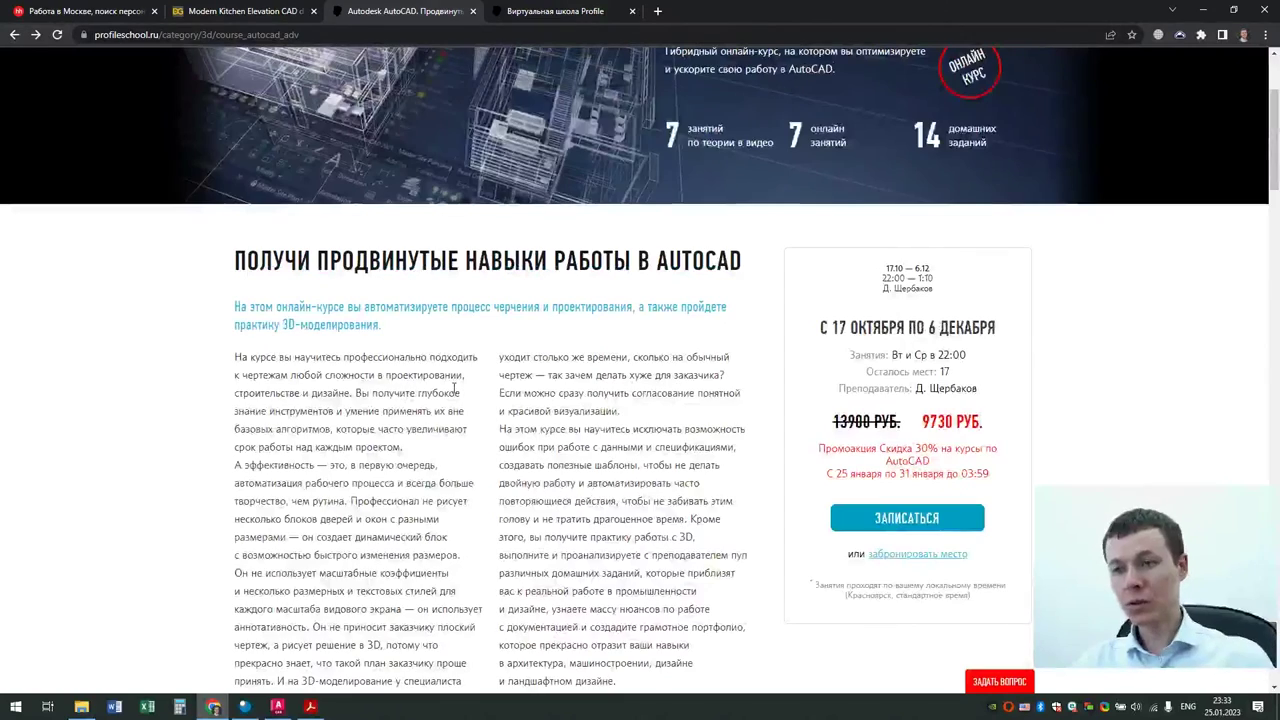
scroll(454, 388, up, 1)
scroll(453, 392, up, 1)
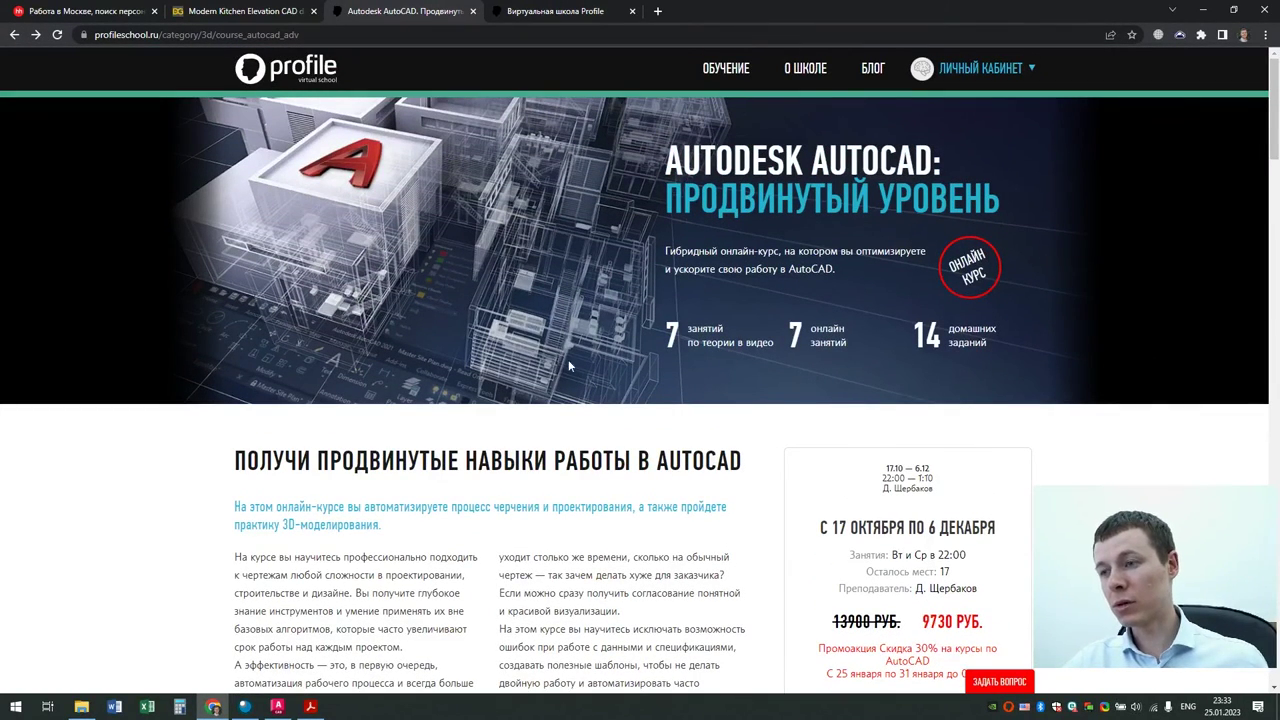
click(310, 706)
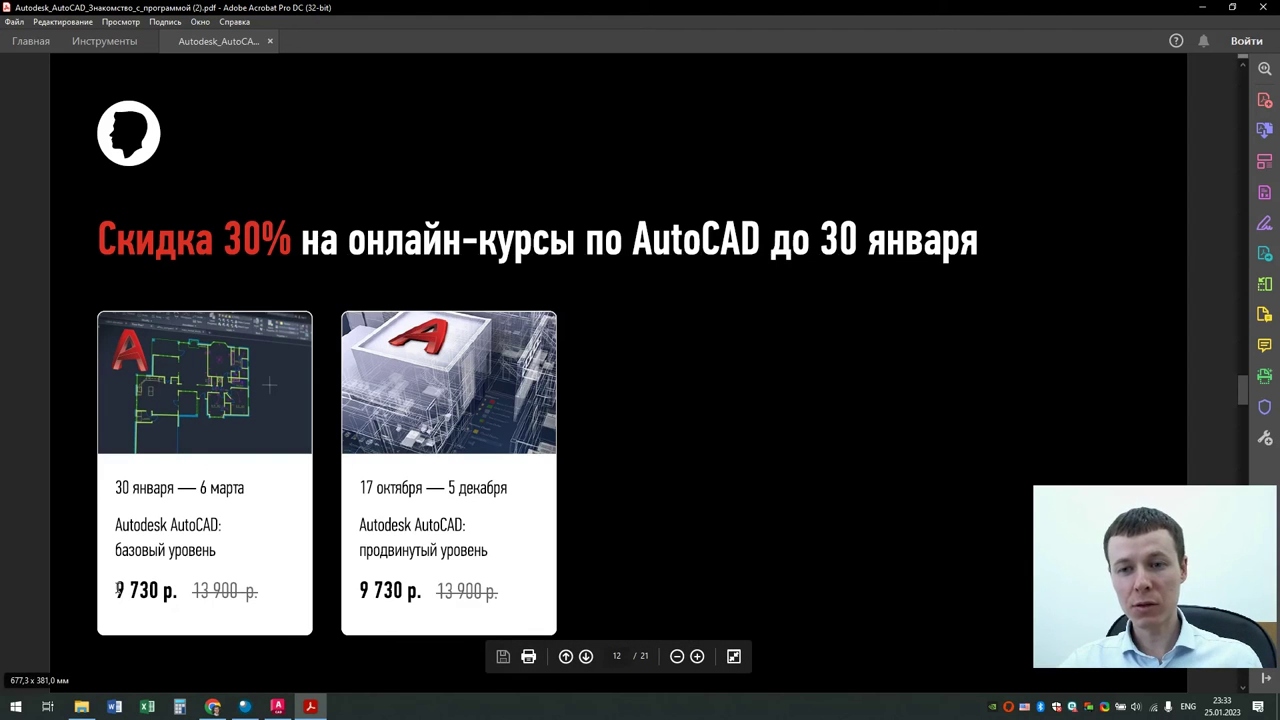
Step: Advance the PDF from page 12 to page 13, the 3000 р. promo-code slide valid until 30 January
drag(119, 590, 157, 590)
click(603, 574)
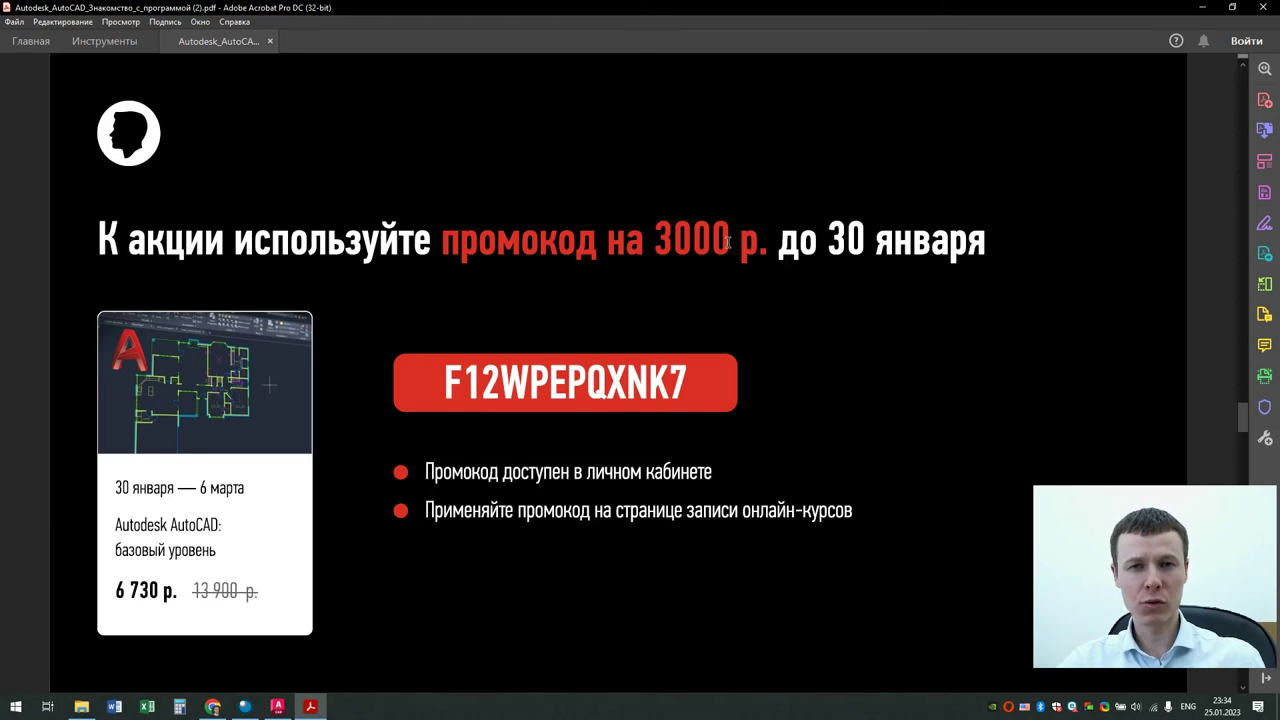
scroll(666, 286, down, 2)
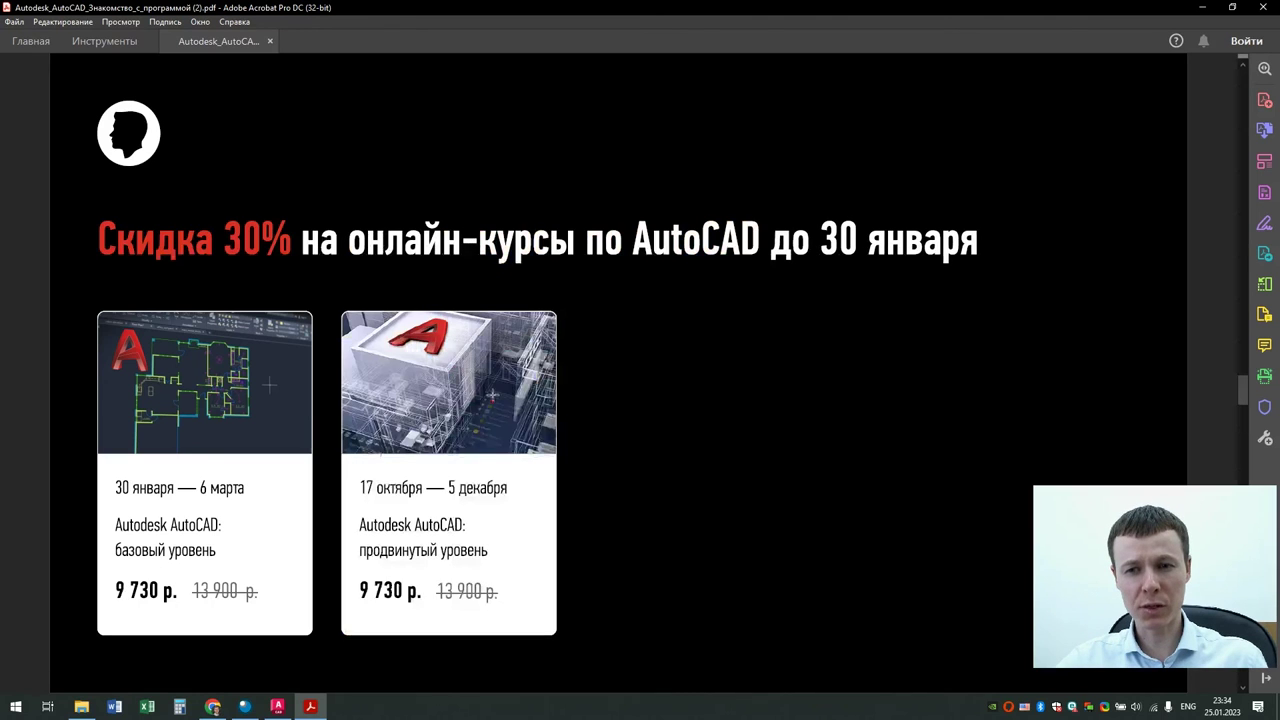
scroll(645, 395, down, 2)
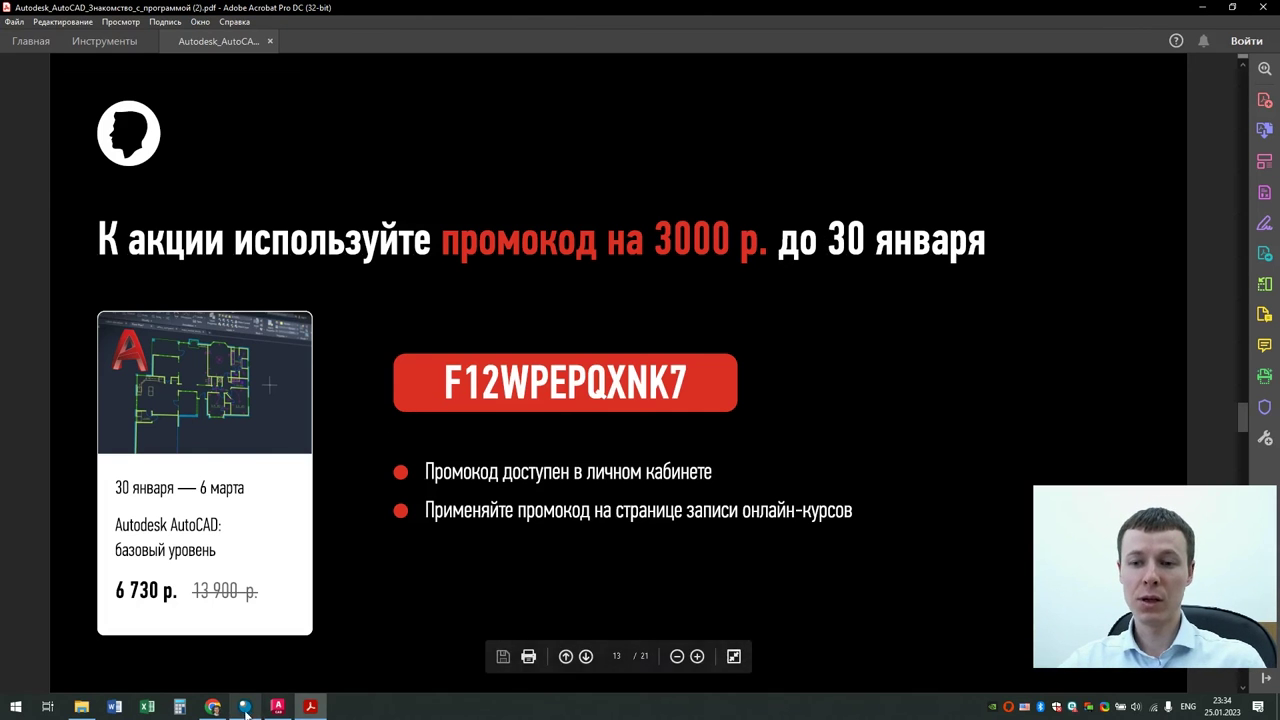
key(alt+Tab)
Step: From the 3D courses list, open the basic AutoCAD course, note its 30 January start, and return to the promo slide
scroll(855, 407, down, 2)
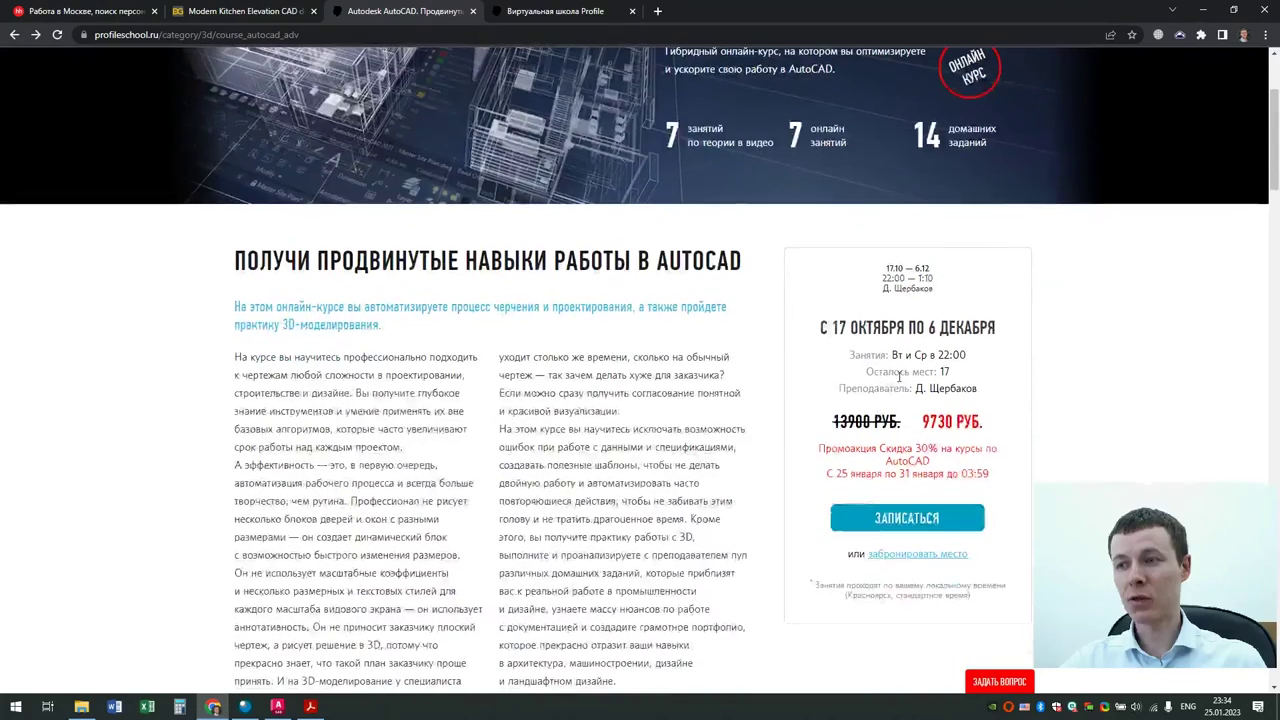
scroll(875, 373, up, 2)
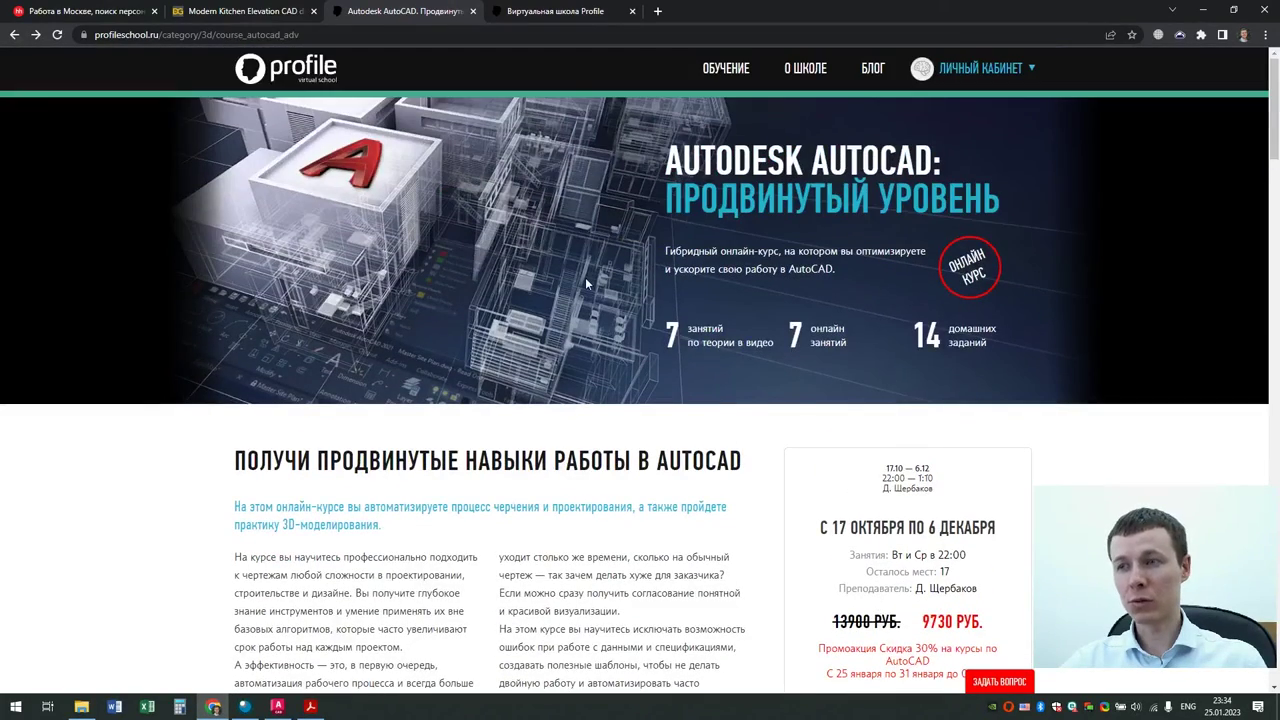
key(alt+Left)
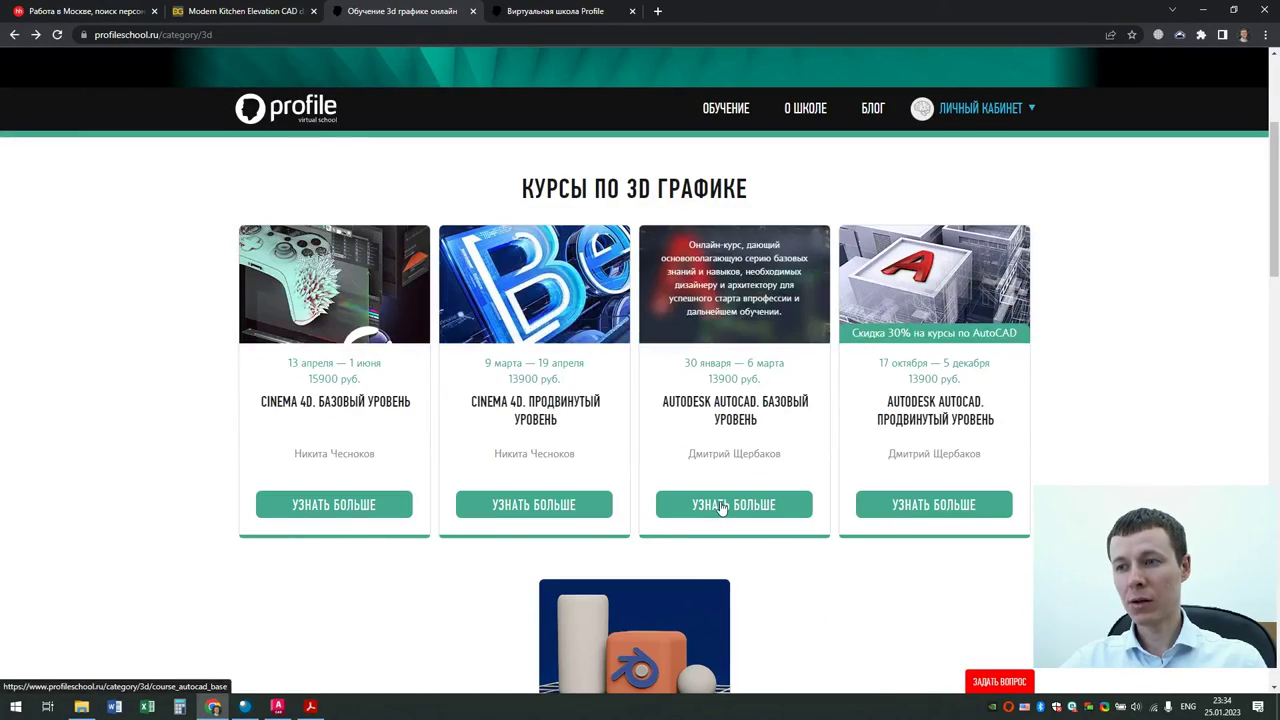
click(722, 505)
scroll(862, 292, down, 3)
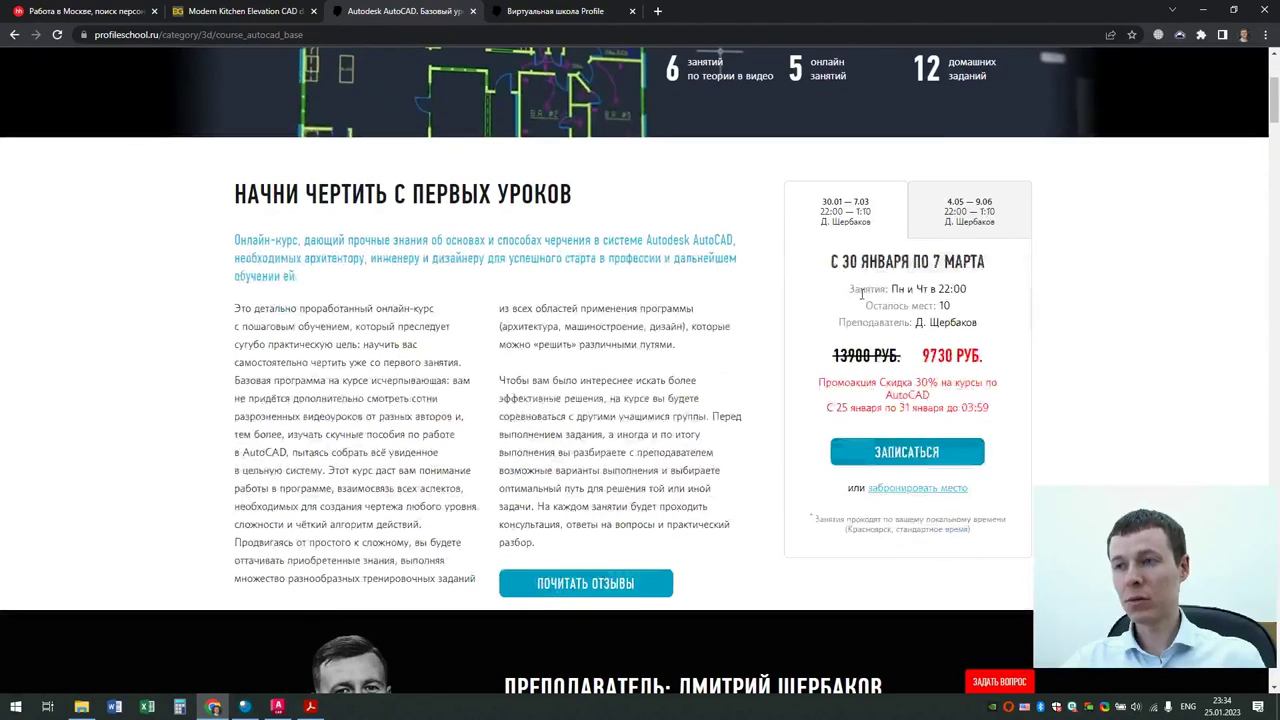
double_click(852, 261)
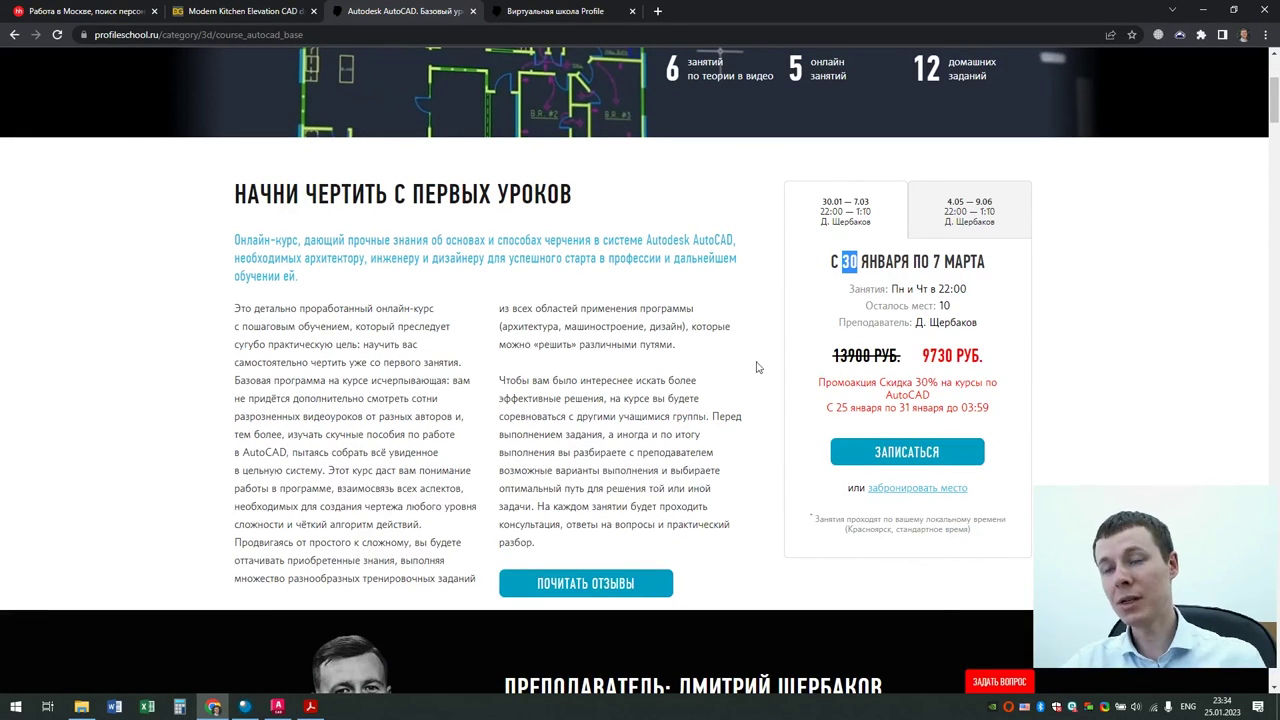
click(308, 707)
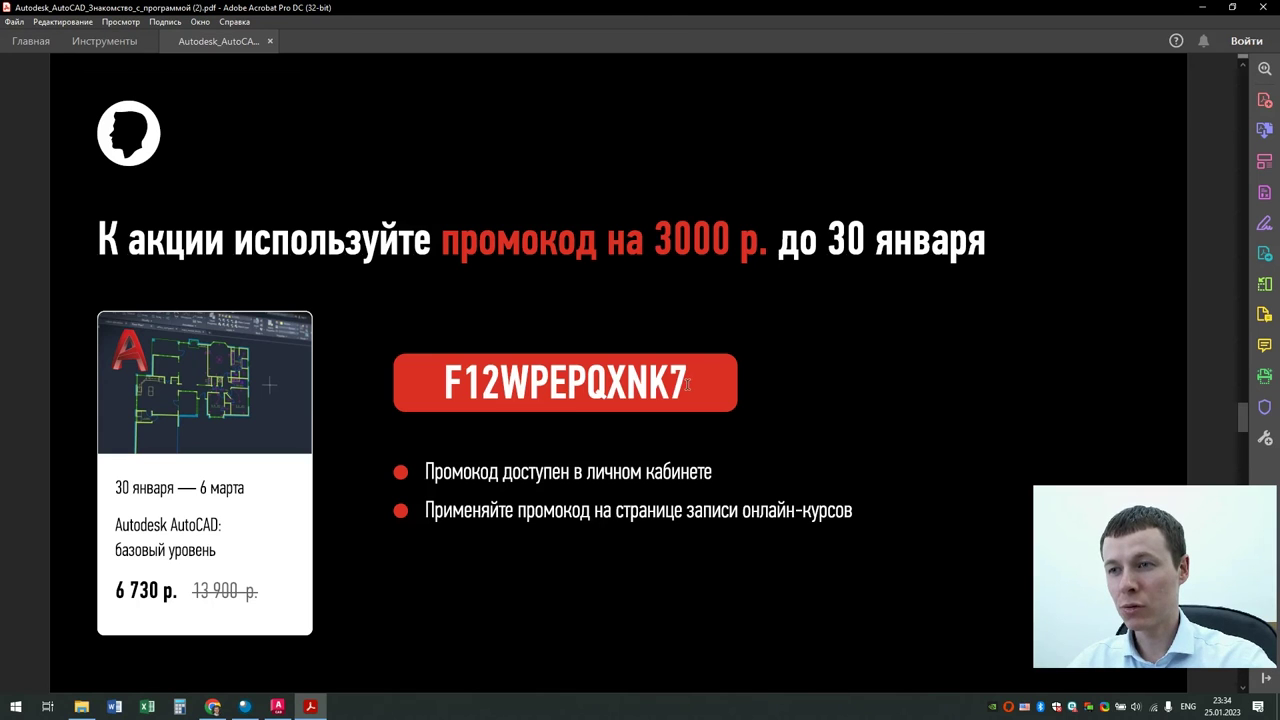
Step: Highlight the promo code on the PDF slide, then bring back the basic AutoCAD course page
drag(688, 385, 446, 390)
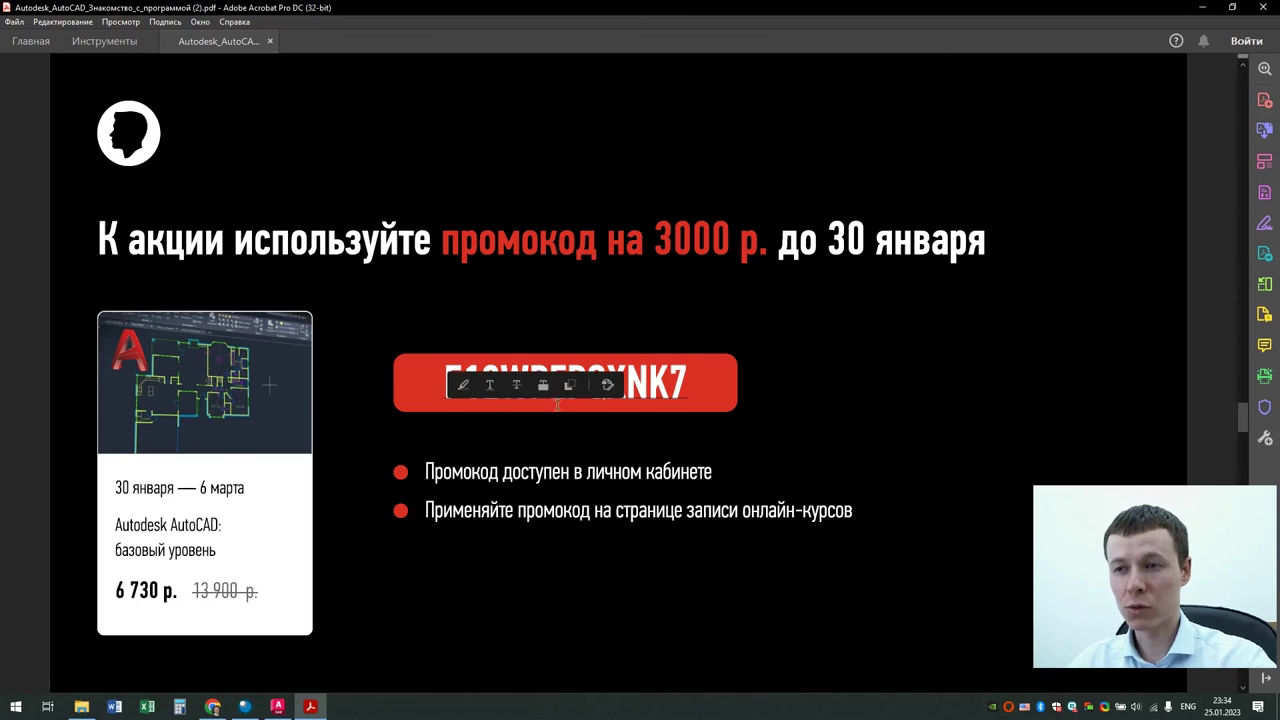
click(716, 437)
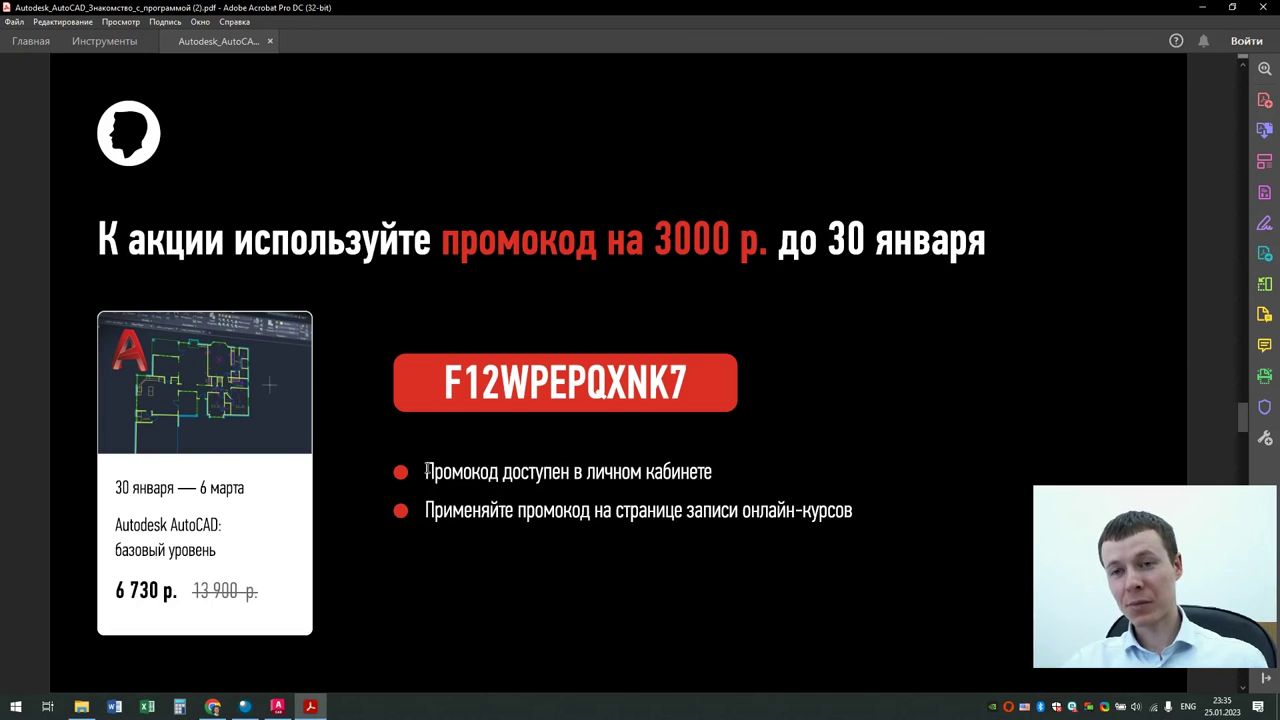
mouse_move(288, 625)
mouse_move(245, 707)
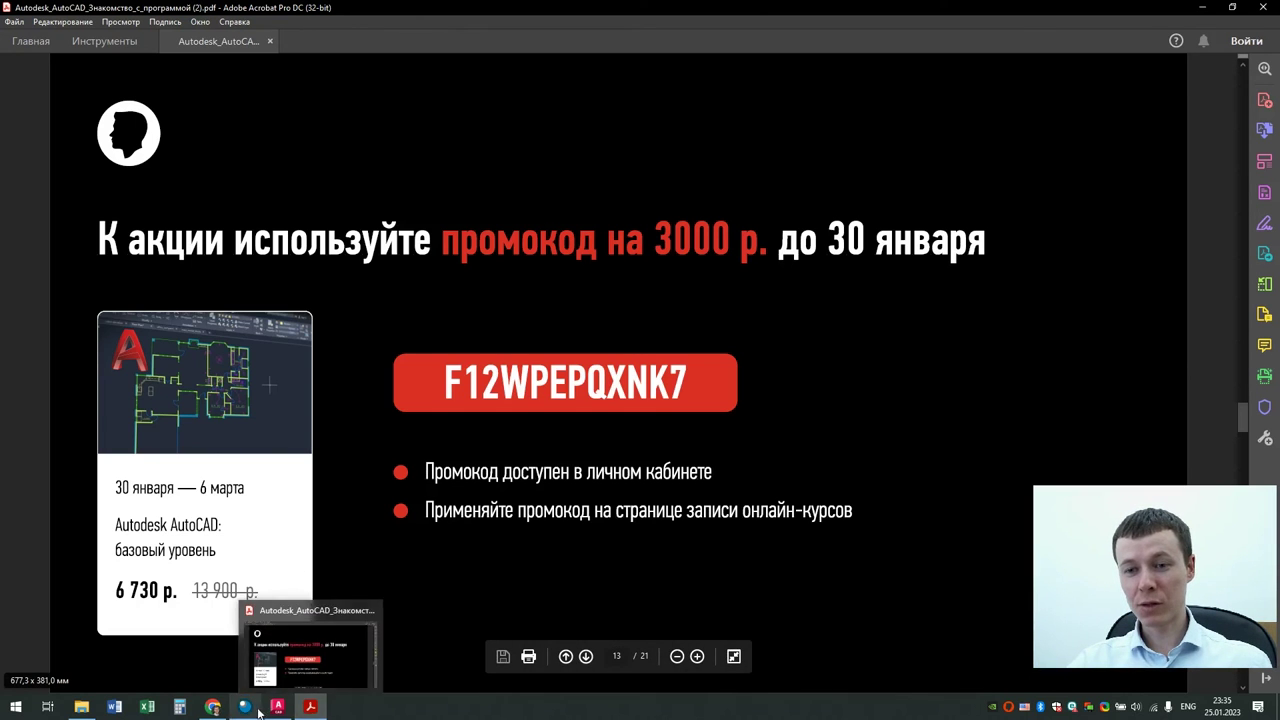
click(217, 712)
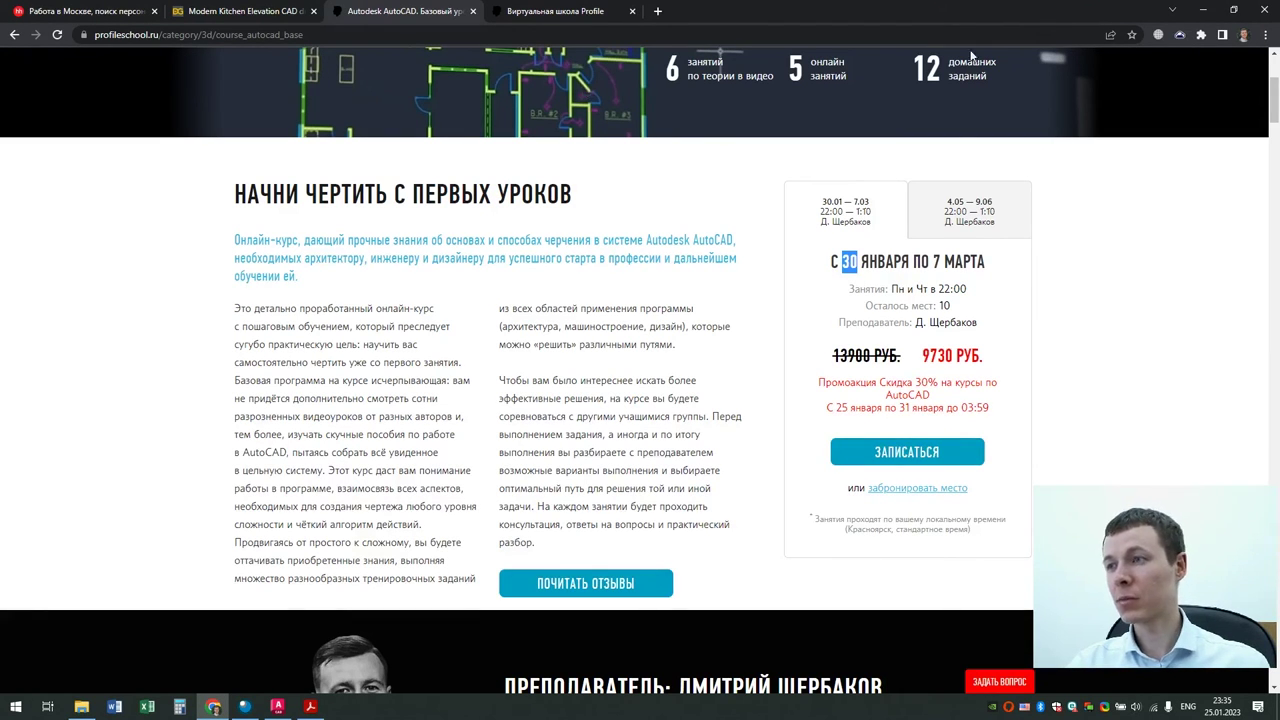
Step: Scroll the basic course page down to the comments section, highlighting its 39-comment count
click(1142, 270)
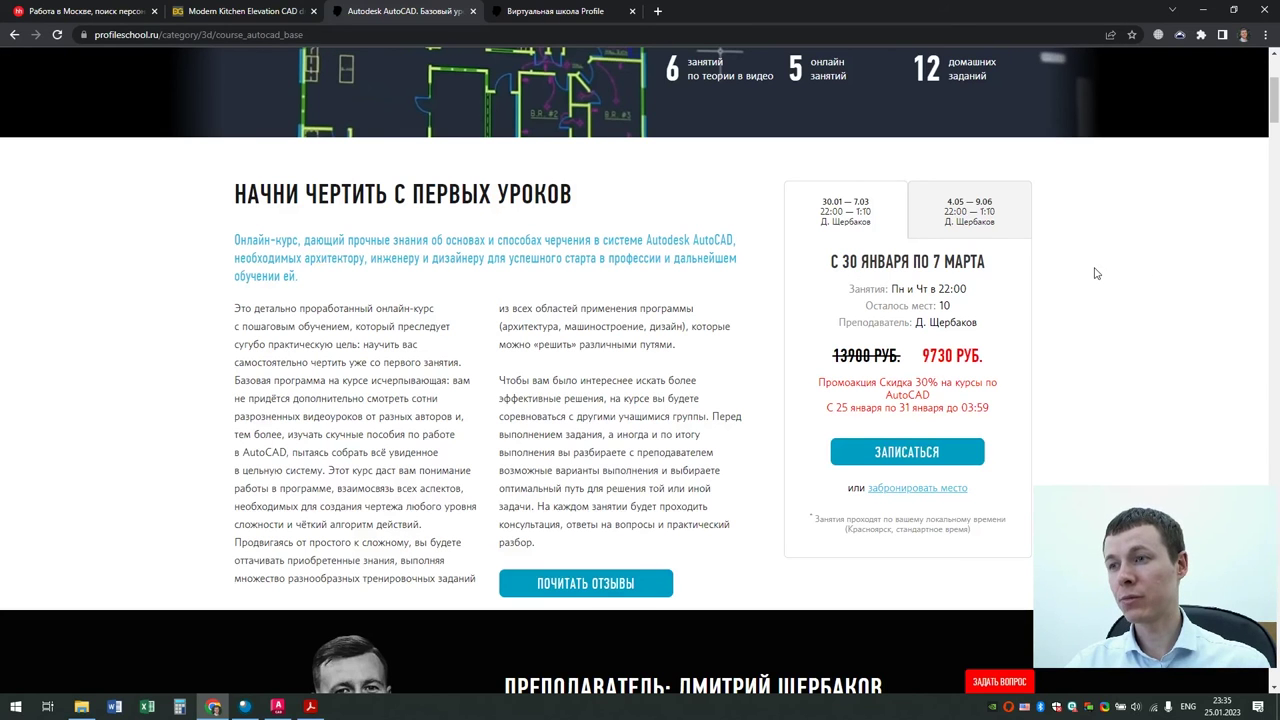
scroll(1095, 273, up, 1)
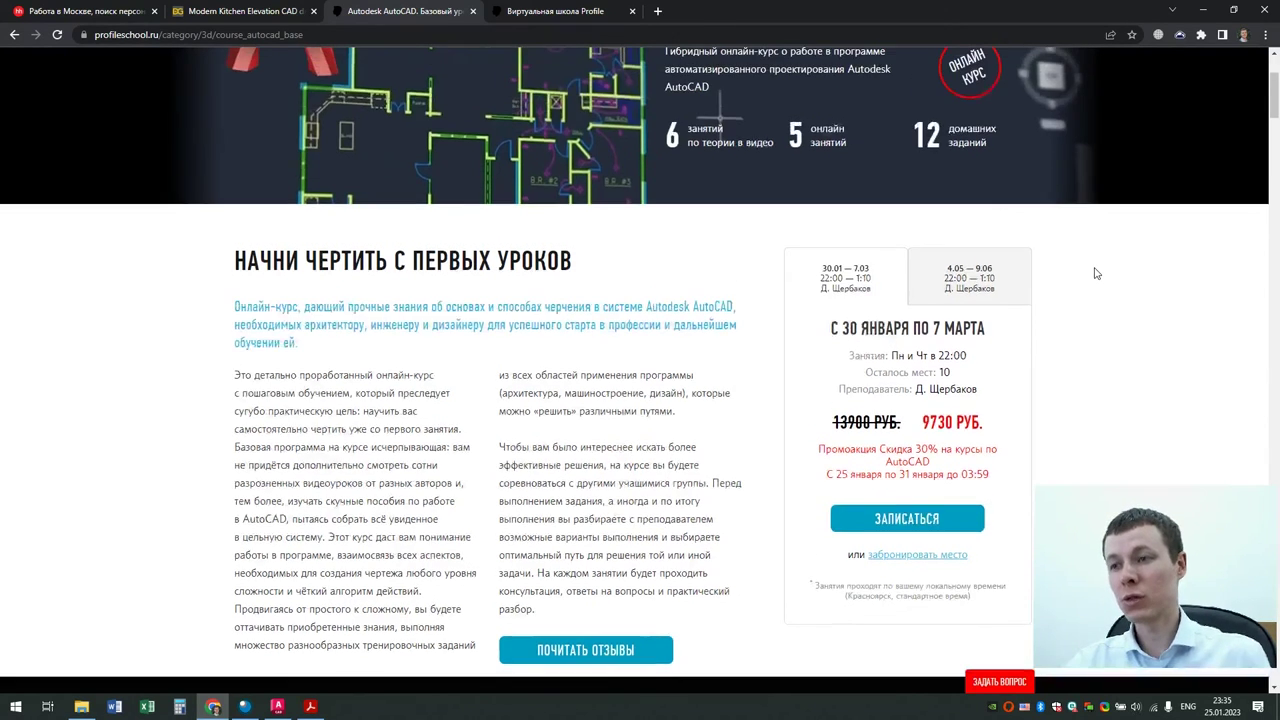
scroll(1095, 273, up, 2)
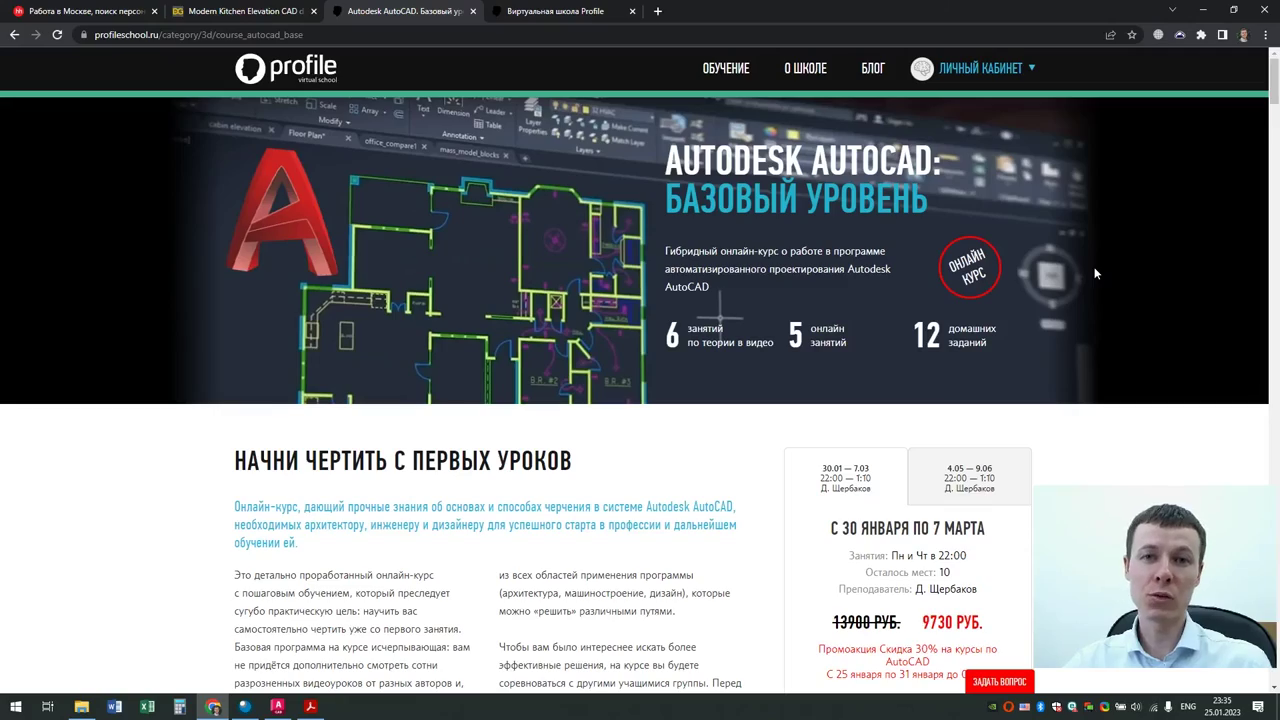
scroll(613, 252, down, 5)
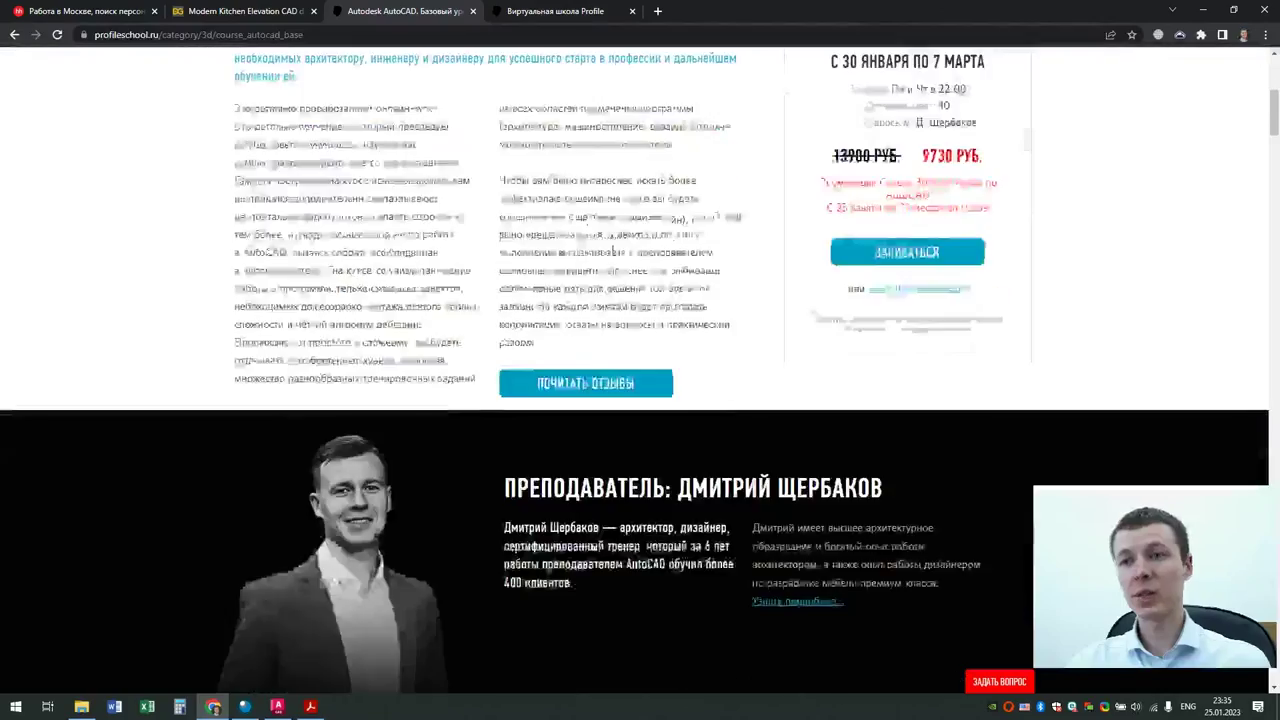
scroll(613, 252, down, 5)
scroll(613, 252, down, 5)
scroll(613, 252, down, 5)
scroll(613, 252, down, 10)
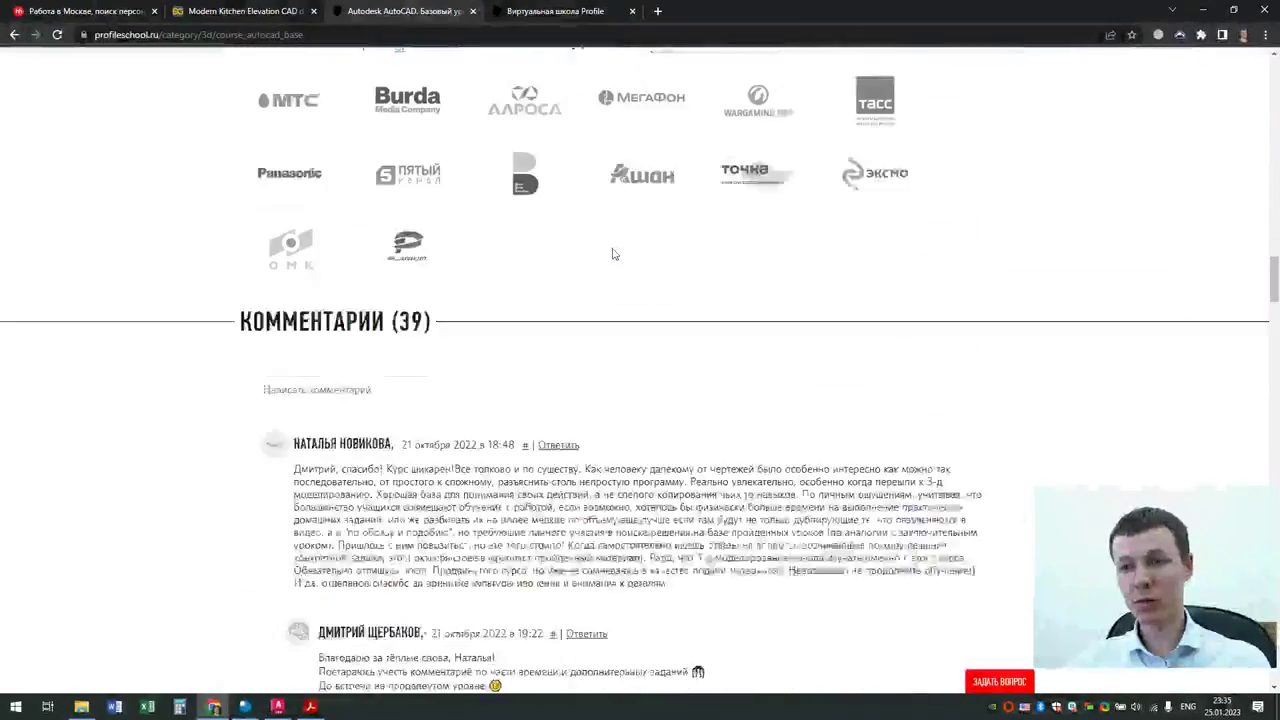
scroll(450, 230, down, 3)
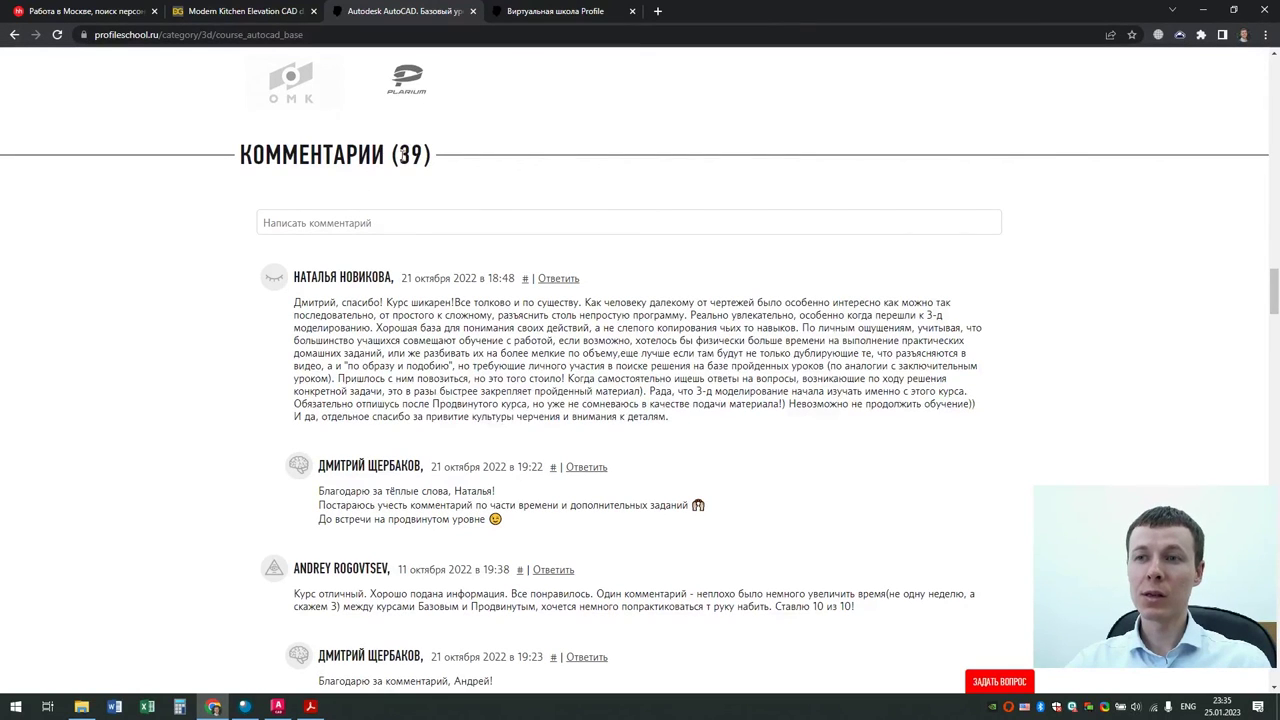
double_click(410, 156)
click(493, 190)
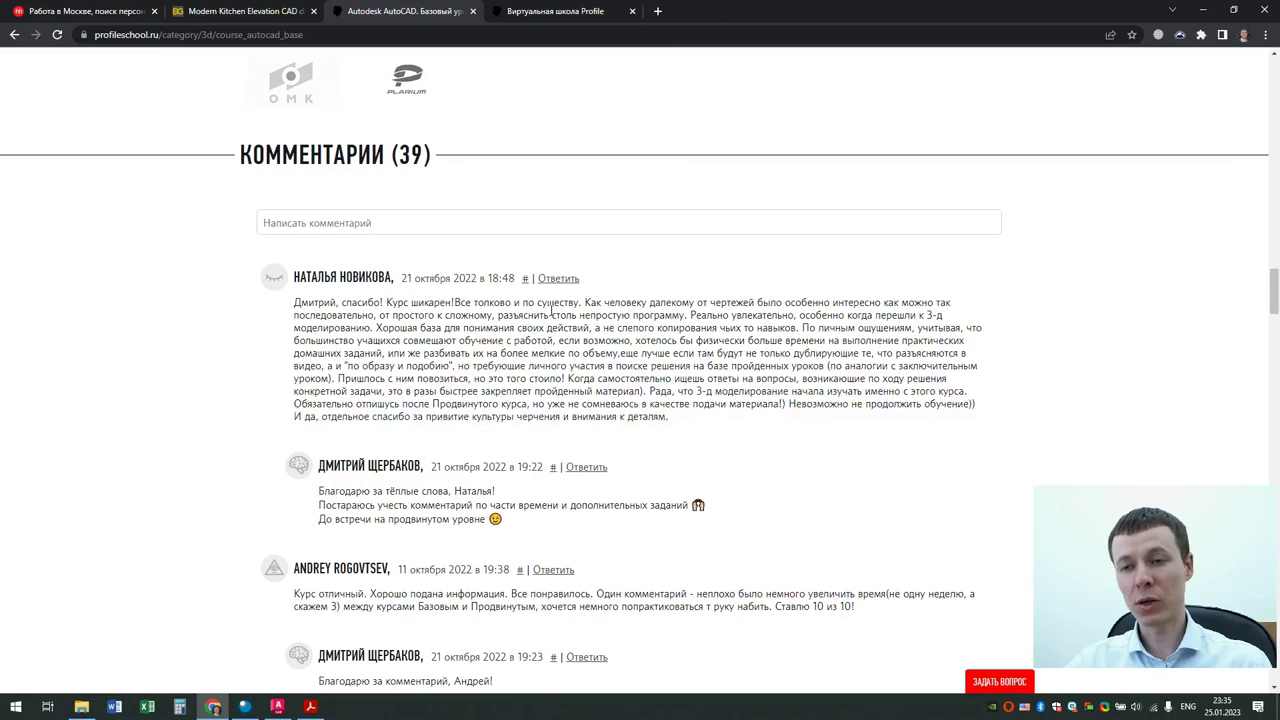
Step: Scroll through the student reviews, marking review dates along the way
scroll(551, 310, down, 1)
scroll(541, 268, down, 1)
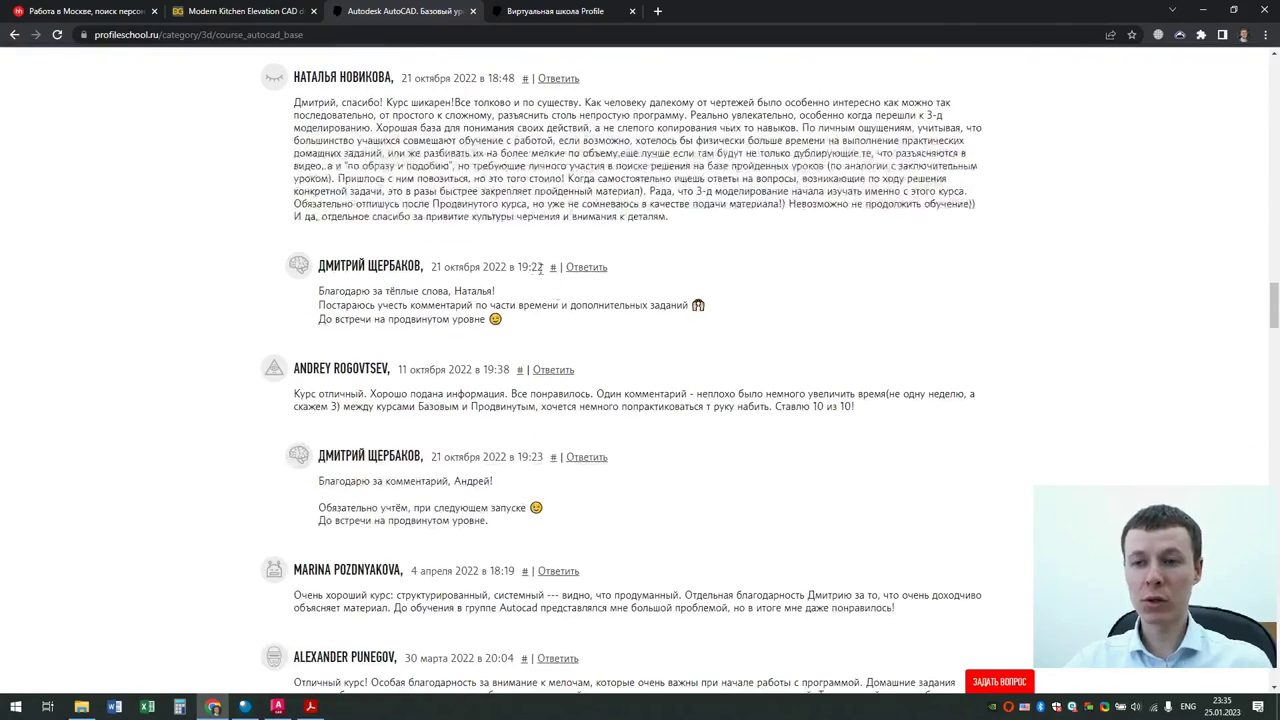
scroll(480, 180, down, 1)
scroll(455, 220, down, 1)
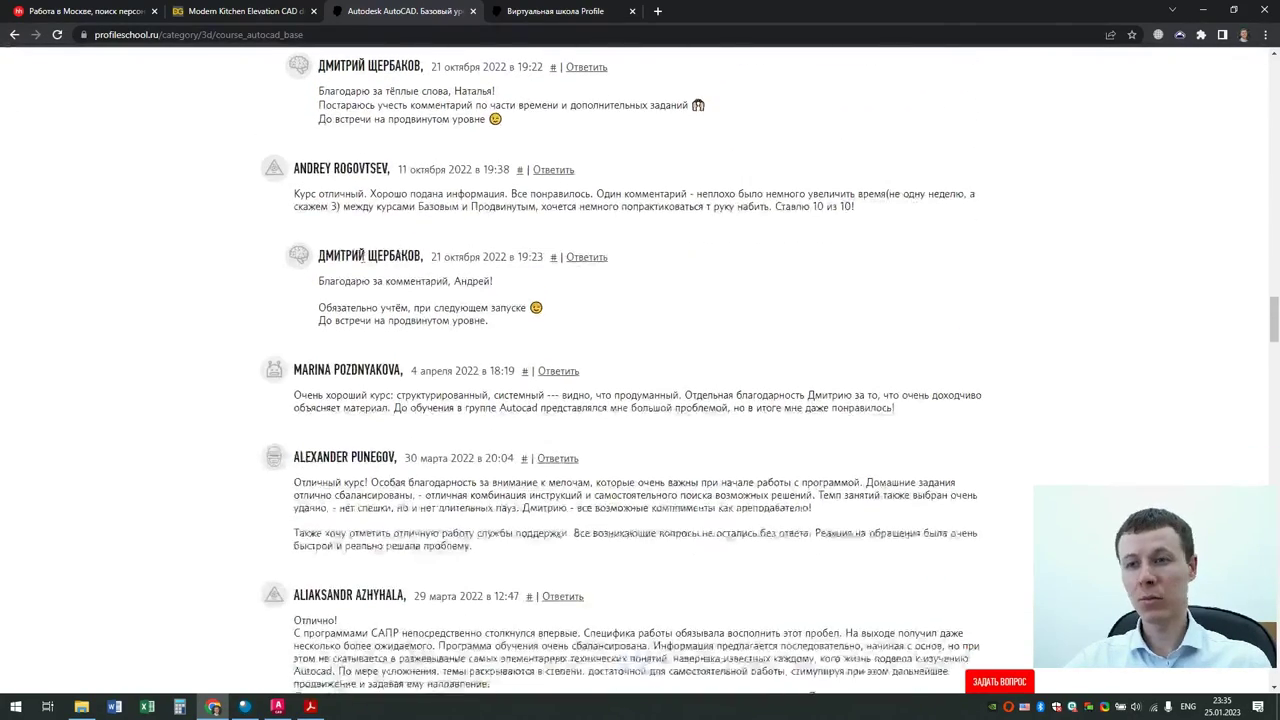
scroll(430, 256, down, 1)
drag(425, 238, 452, 238)
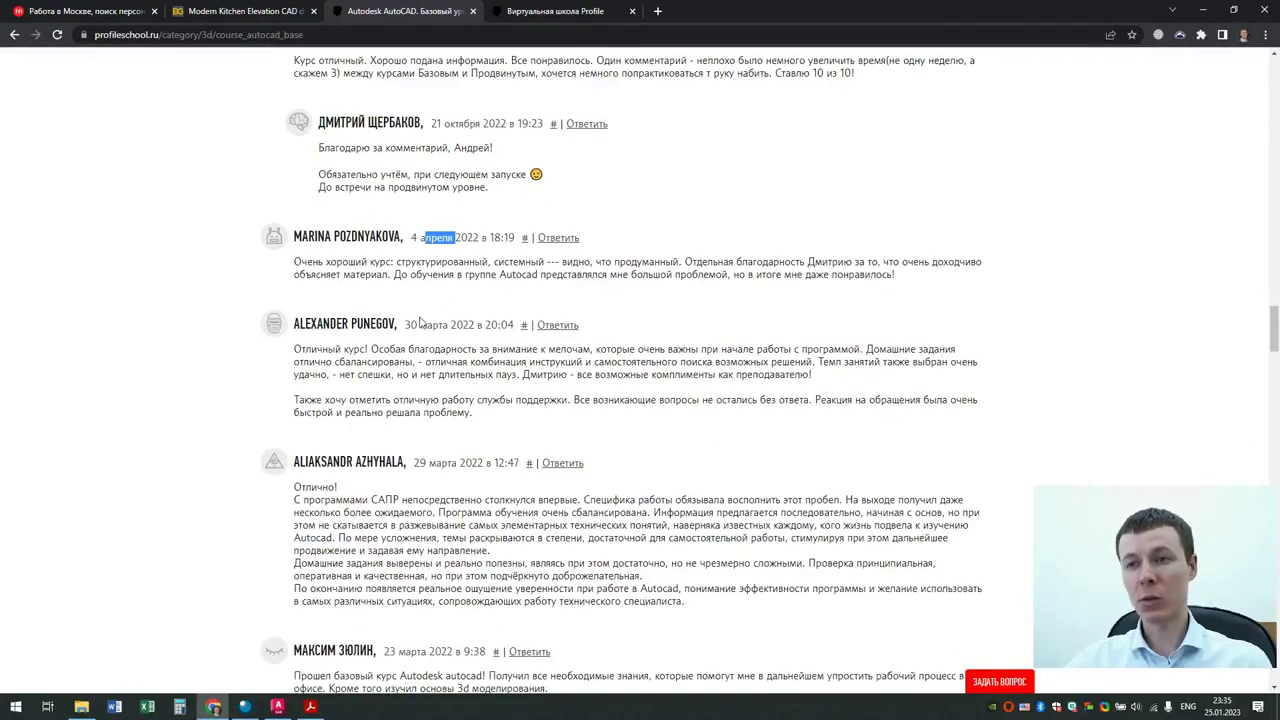
drag(424, 324, 452, 324)
scroll(471, 371, down, 3)
scroll(500, 343, down, 1)
scroll(492, 345, down, 2)
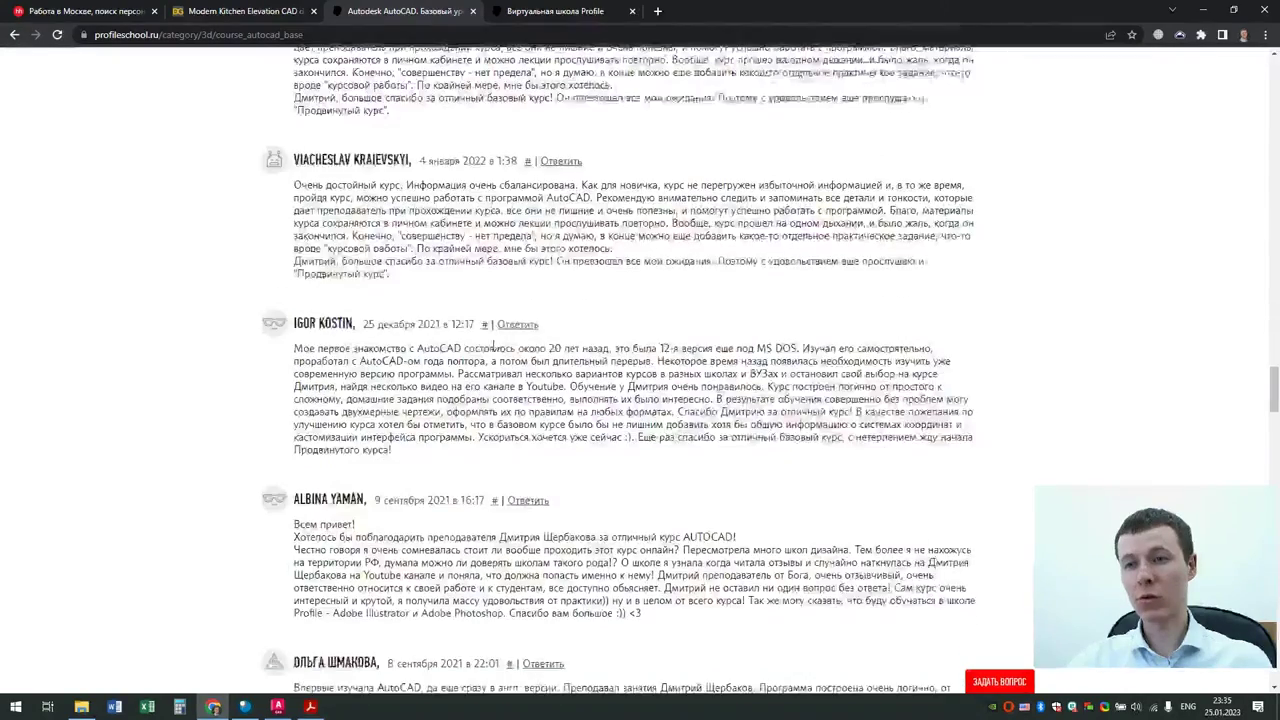
scroll(493, 345, down, 5)
scroll(495, 343, down, 5)
scroll(480, 332, down, 5)
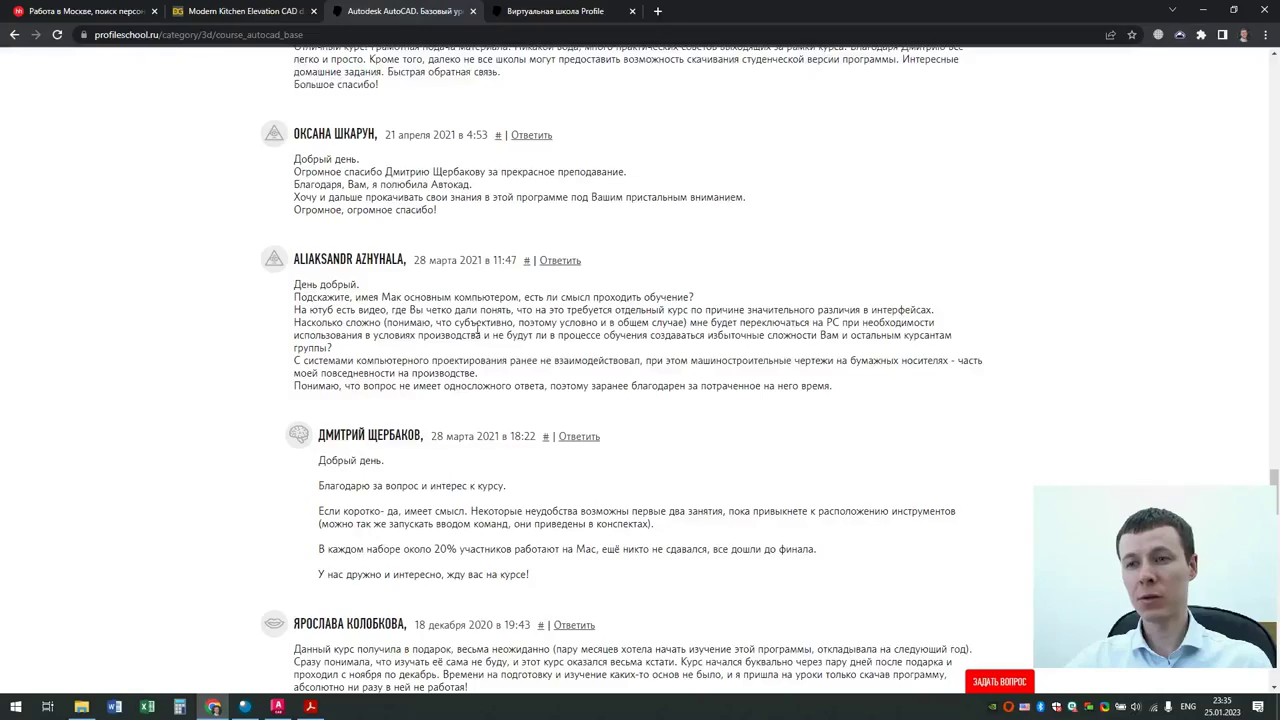
scroll(440, 385, down, 5)
scroll(435, 330, down, 3)
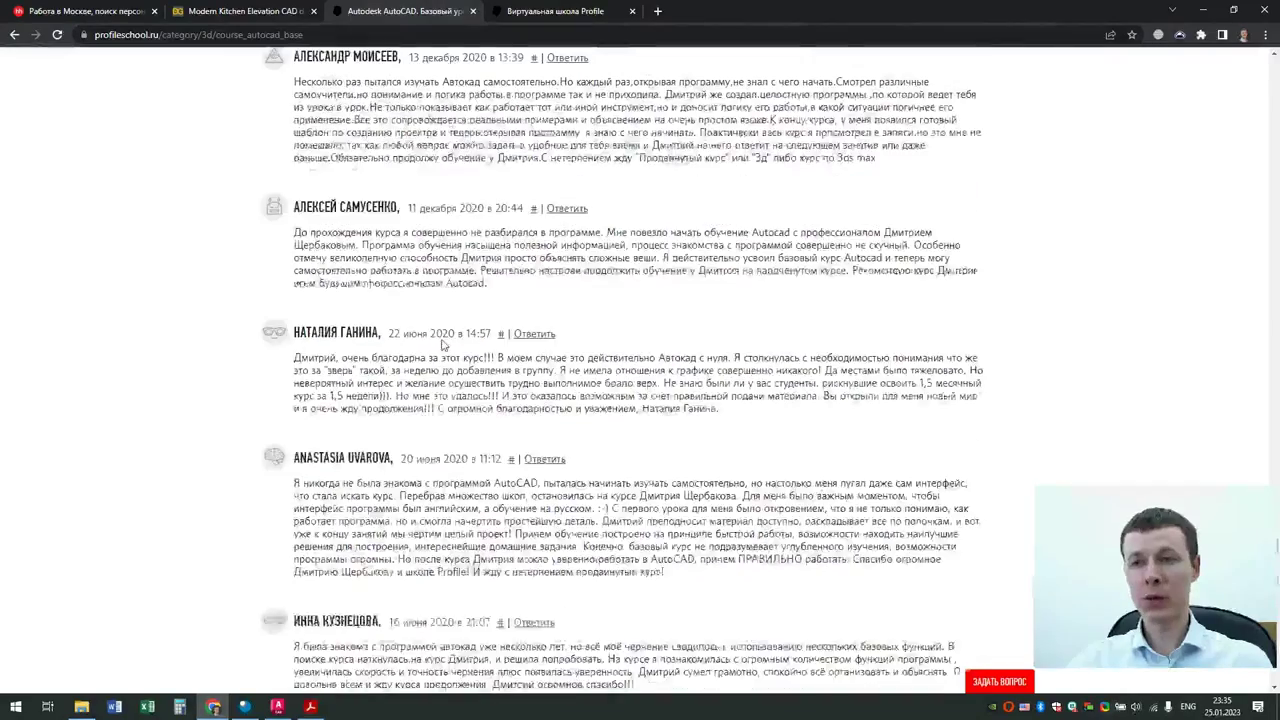
scroll(435, 330, down, 4)
scroll(435, 330, down, 5)
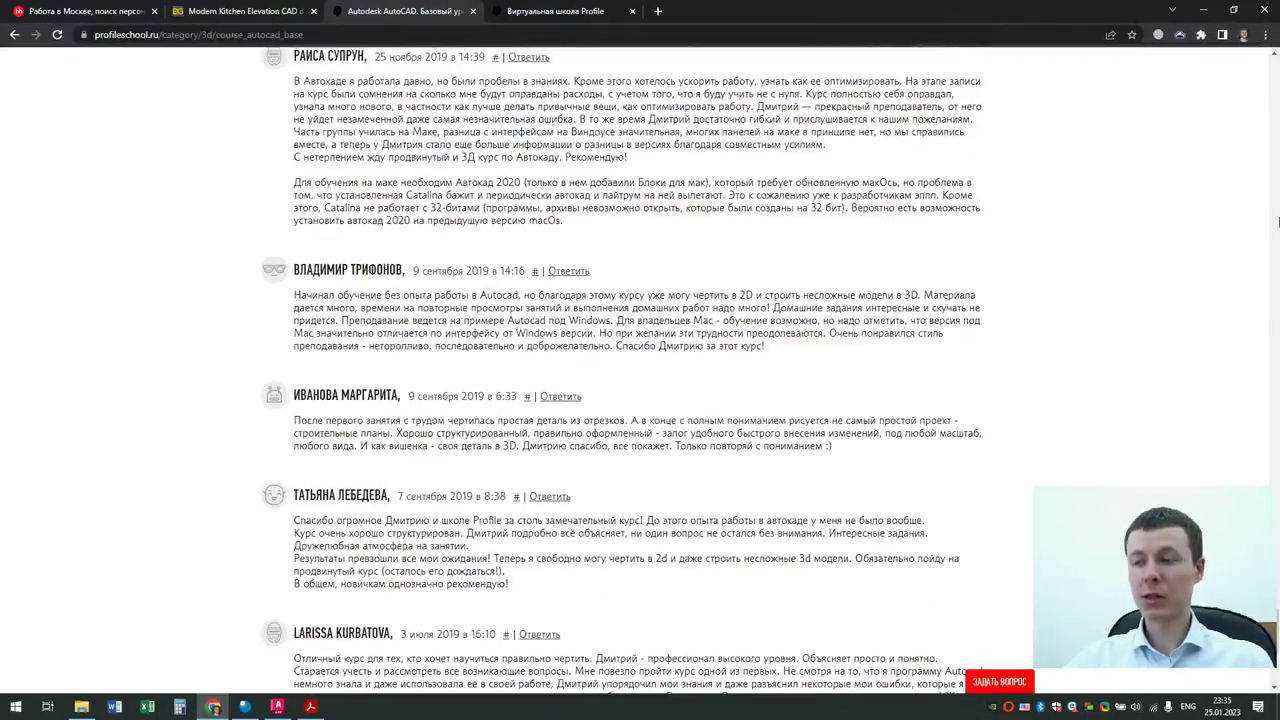
scroll(1270, 466, down, 3)
scroll(1240, 398, up, 10)
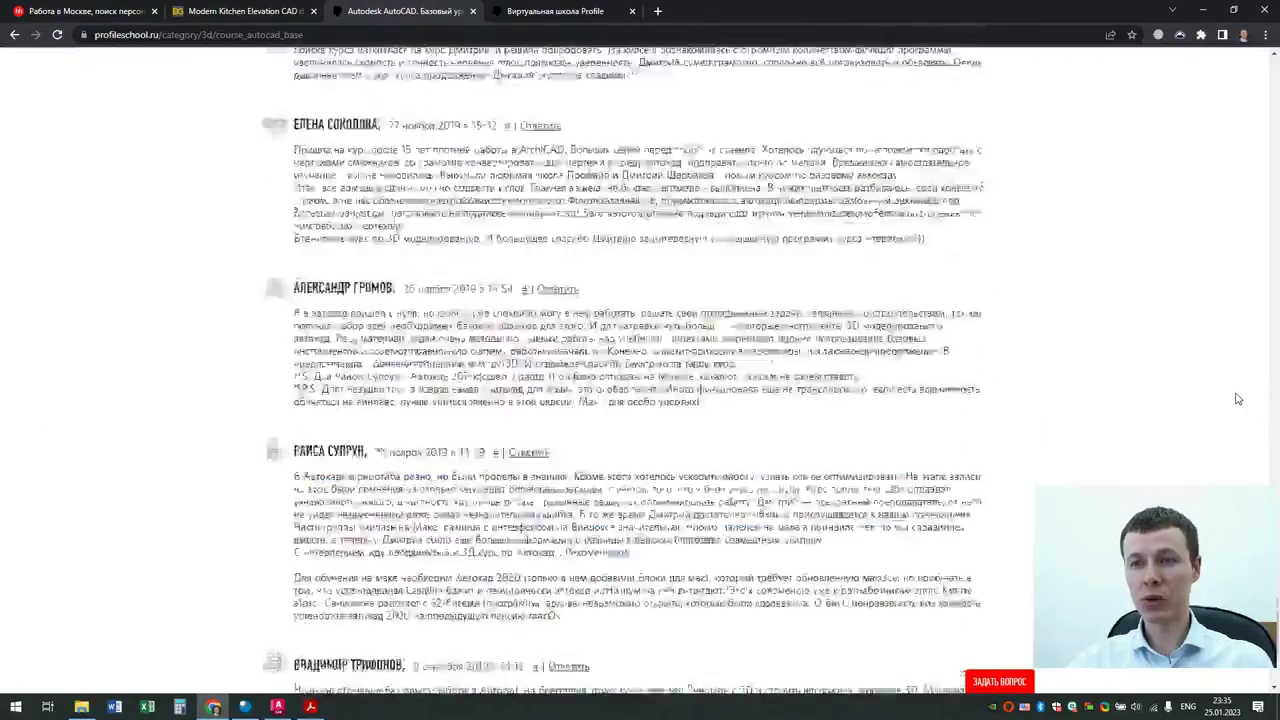
scroll(1207, 446, up, 5)
scroll(1207, 446, up, 2)
Step: Show PDF page 14, the basic AutoCAD slide: 15 hours online, 12 homework, 12 hours video
drag(1272, 450, 1273, 90)
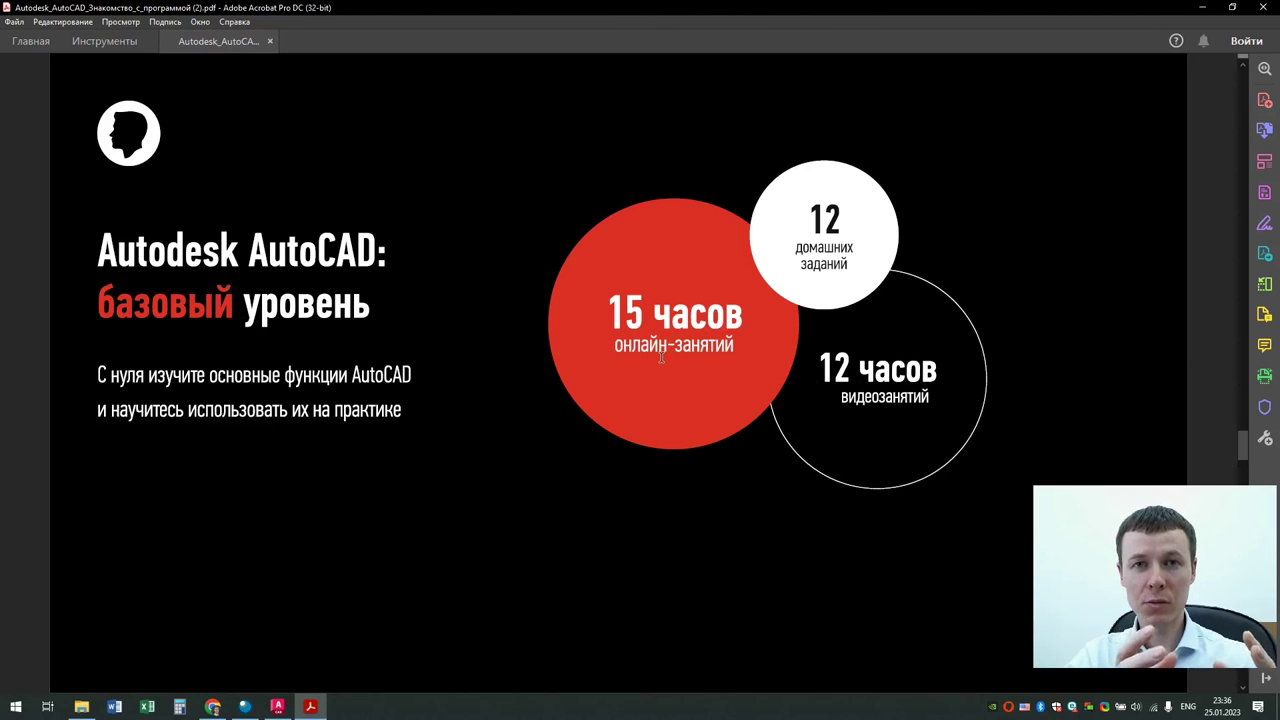
Step: Bring the basic AutoCAD course page forward and look over its full course programme
click(213, 706)
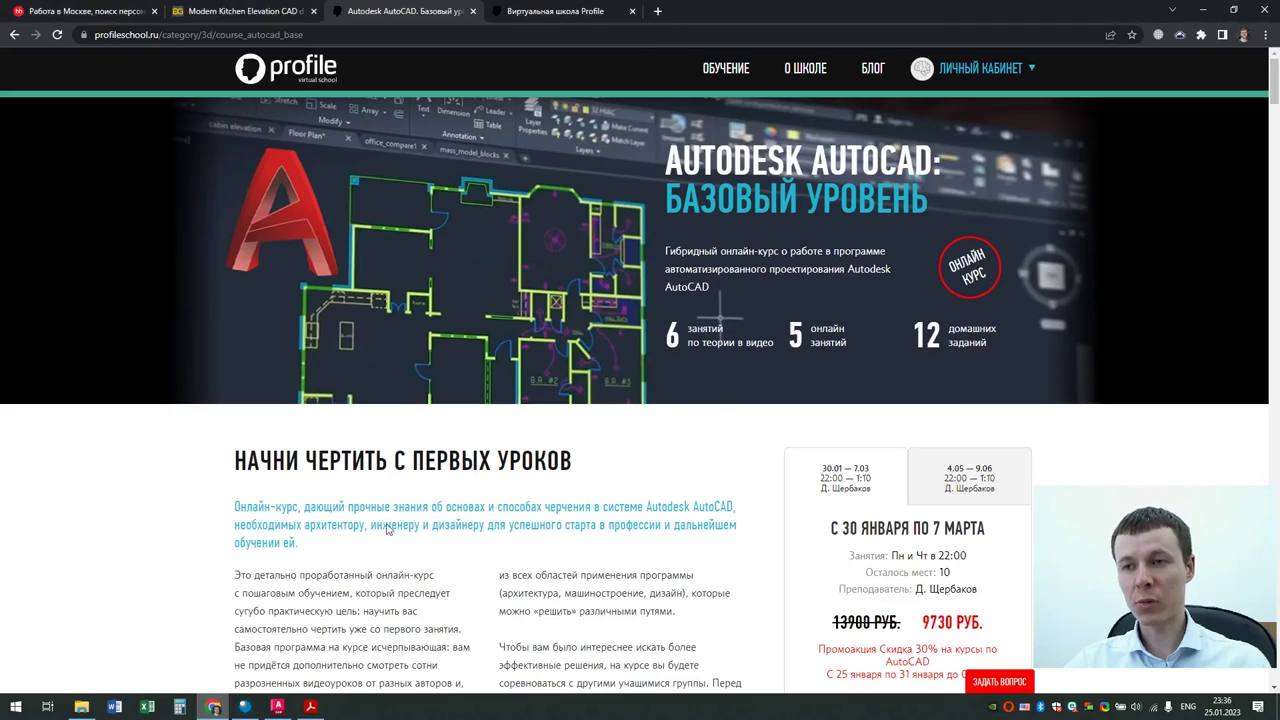
scroll(449, 448, down, 8)
scroll(449, 448, down, 4)
scroll(449, 448, down, 3)
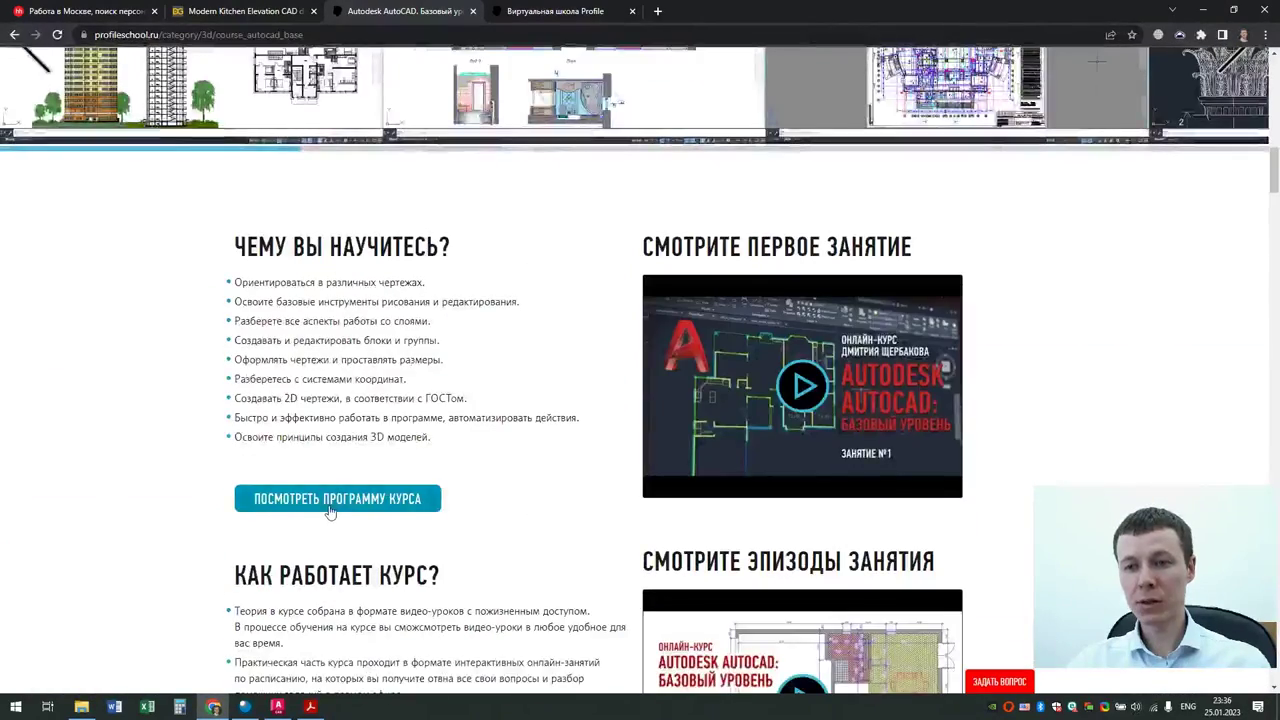
click(329, 508)
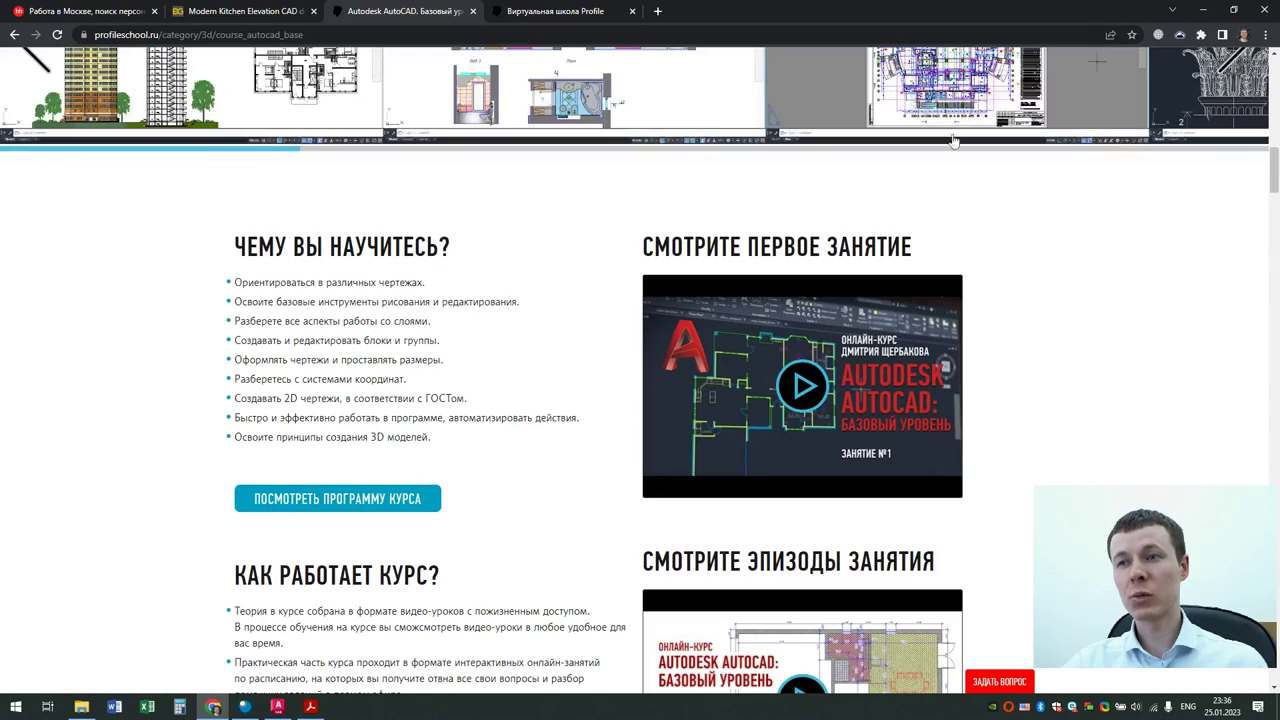
click(970, 103)
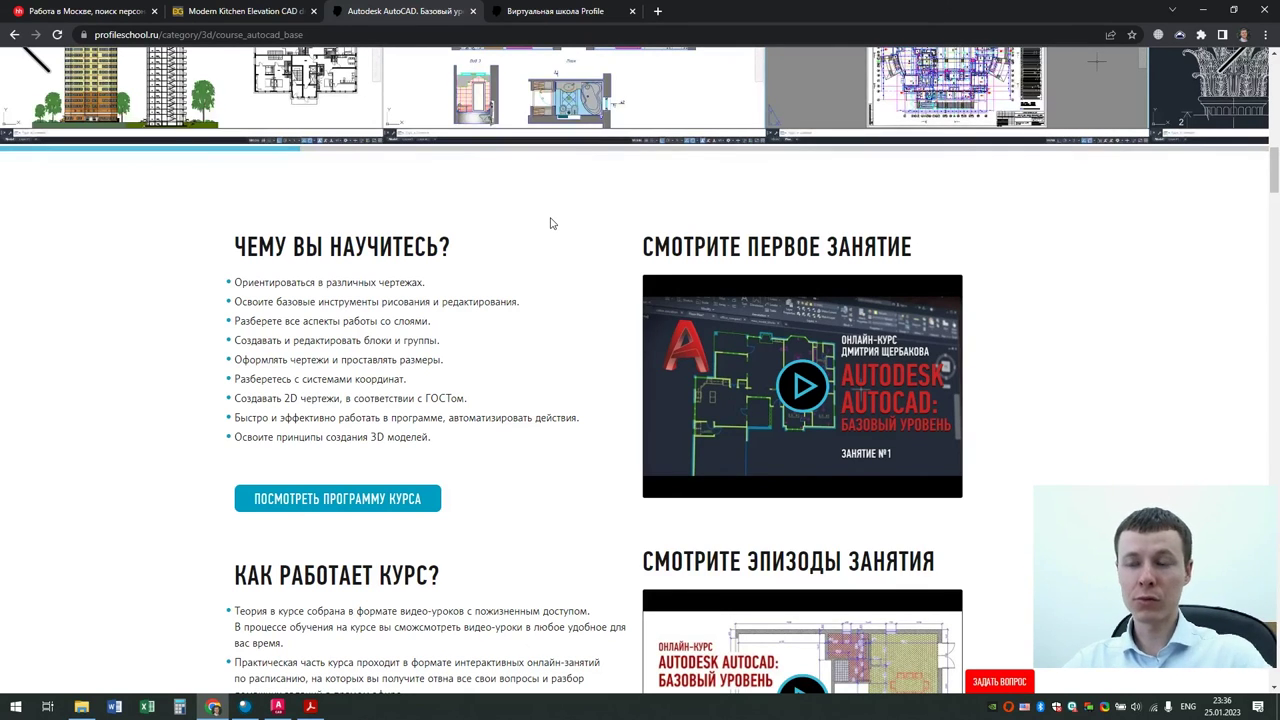
Step: Scroll back up to the course header showing the 30 January–7 March group at 9730 руб
scroll(550, 222, up, 2)
scroll(550, 222, up, 5)
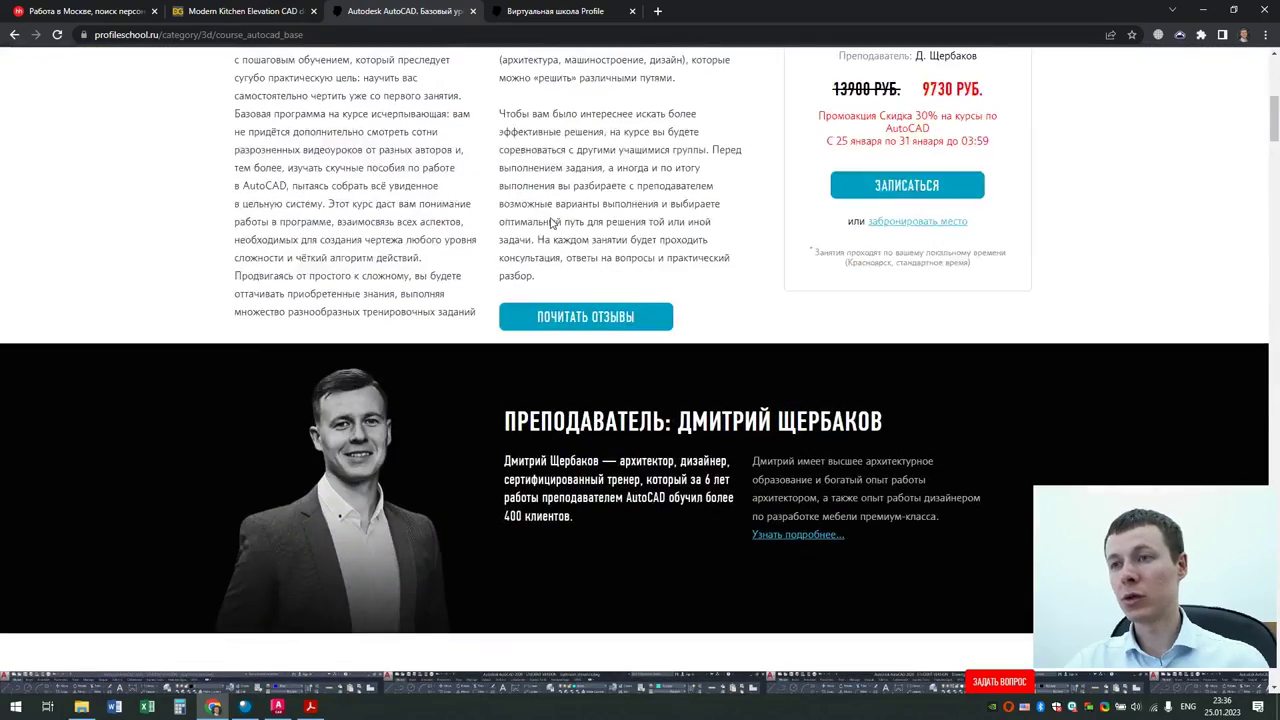
scroll(550, 220, up, 5)
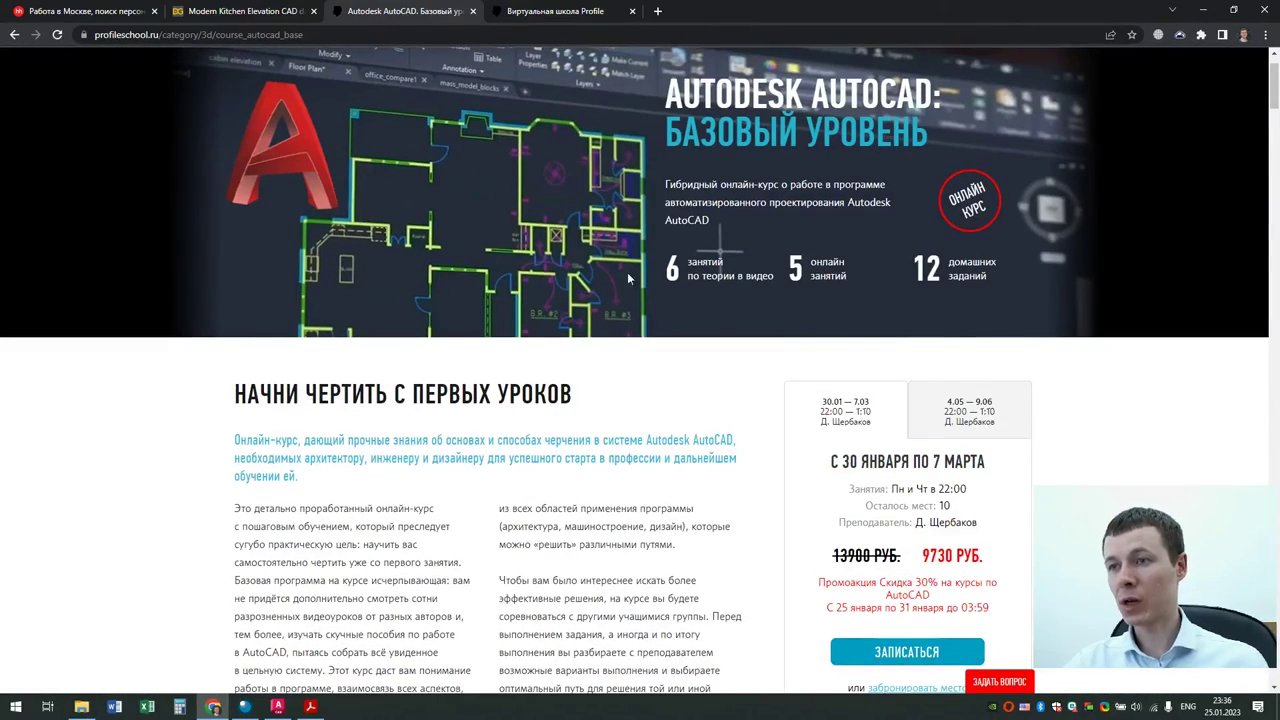
scroll(880, 320, up, 1)
scroll(1060, 400, down, 2)
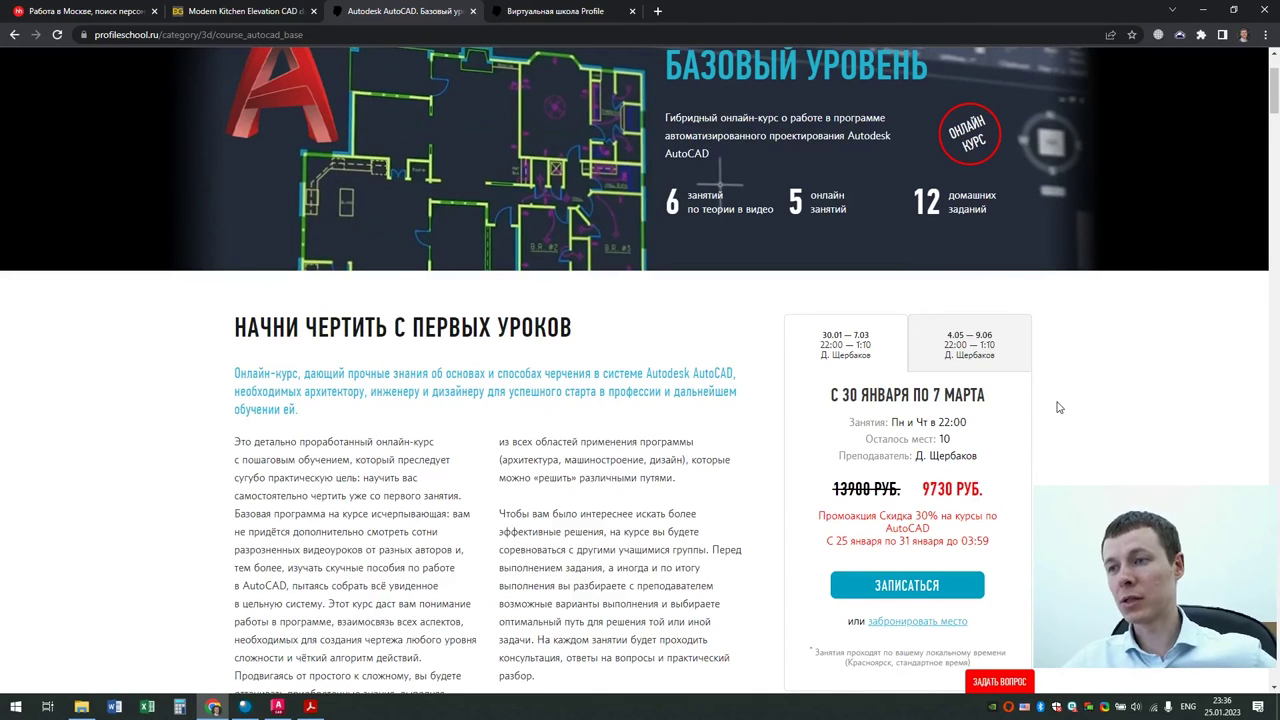
Step: On the advanced course lessons list, highlight lesson details like the 48:44 duration, then open the Типы линий video
click(553, 14)
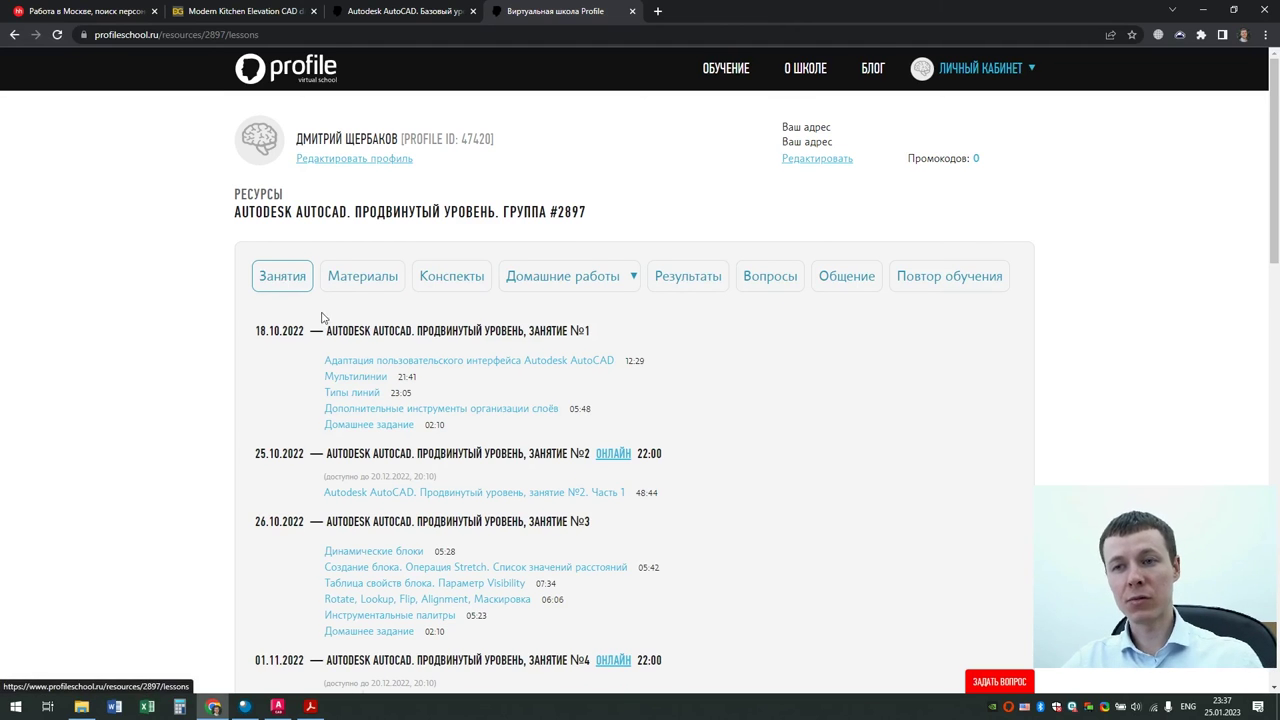
scroll(320, 314, down, 2)
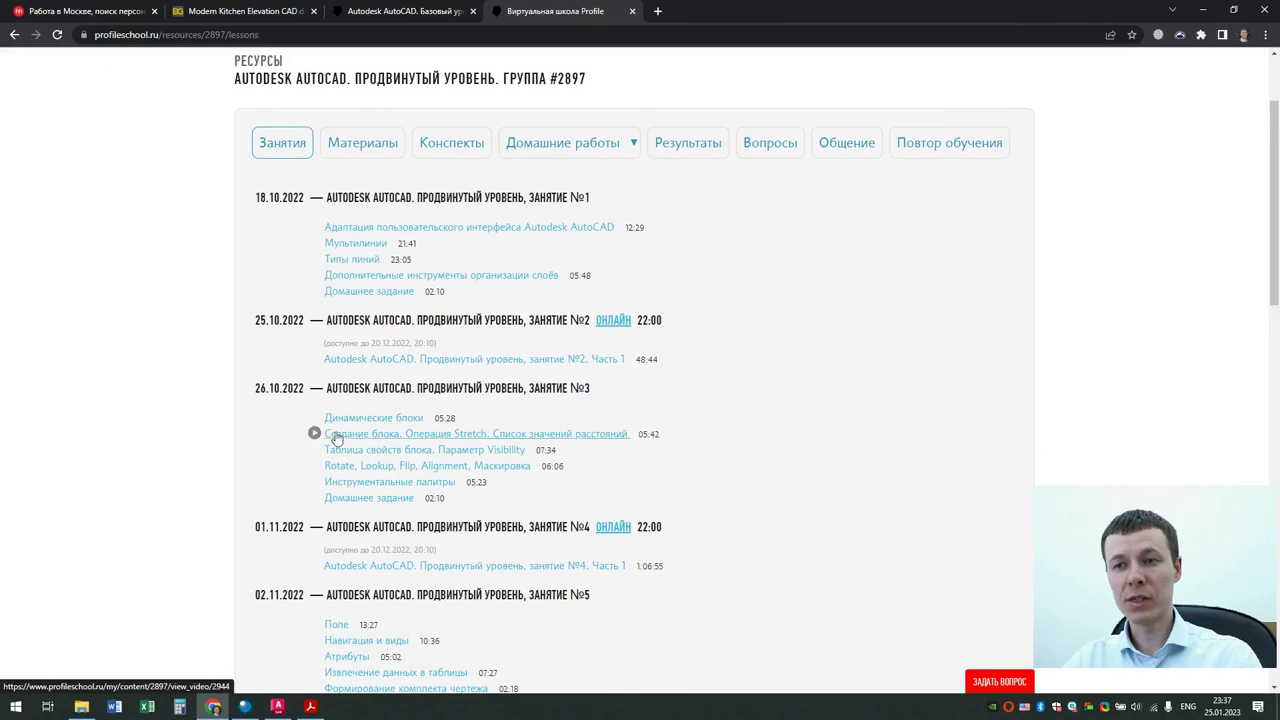
drag(255, 197, 302, 197)
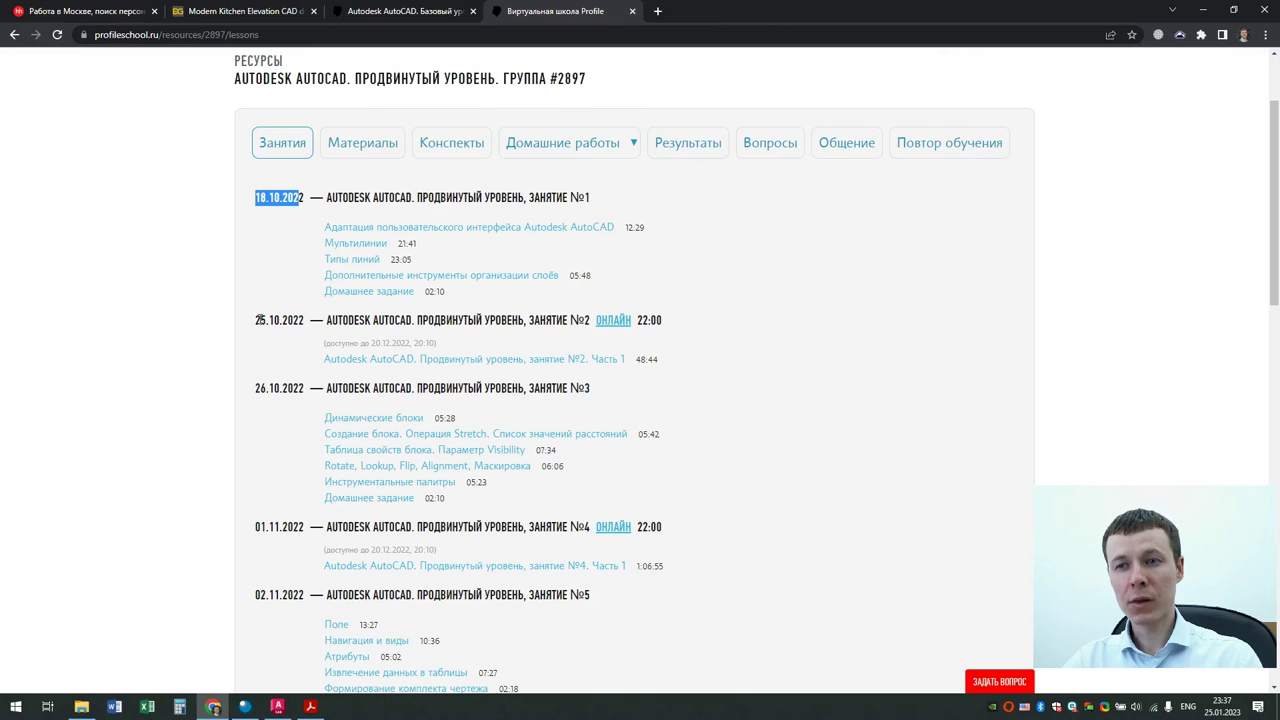
drag(258, 319, 634, 322)
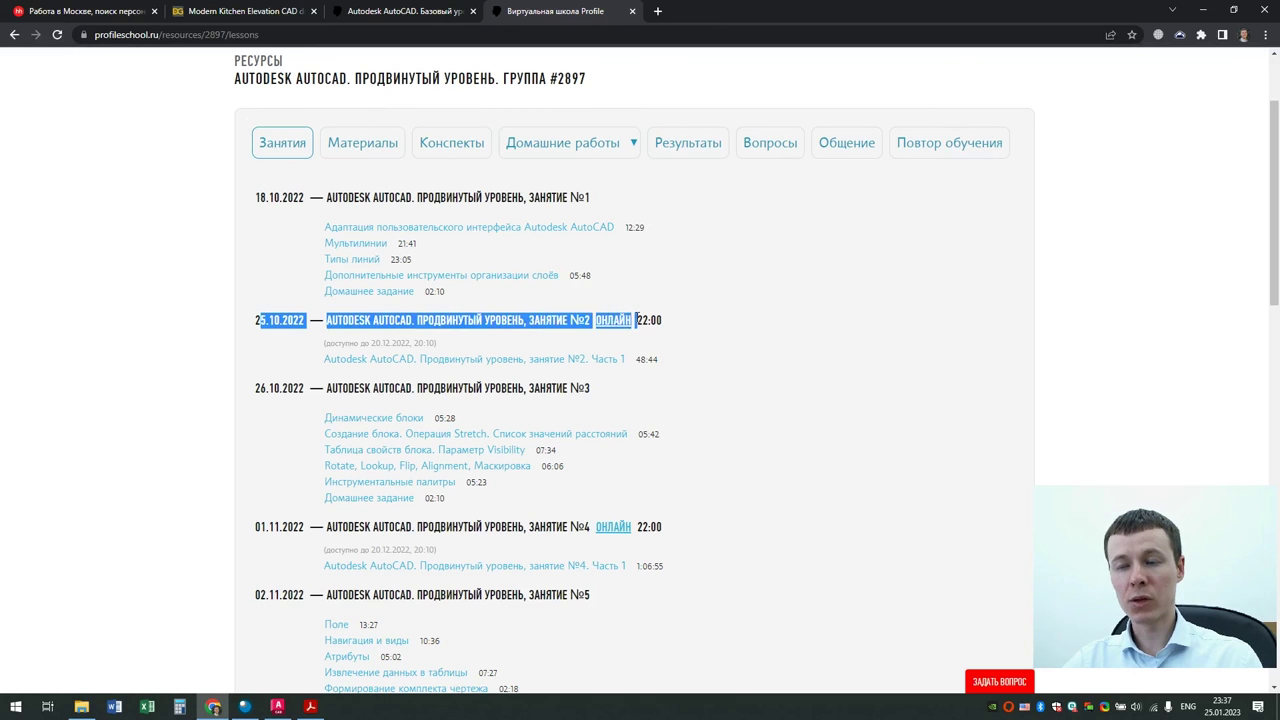
click(692, 342)
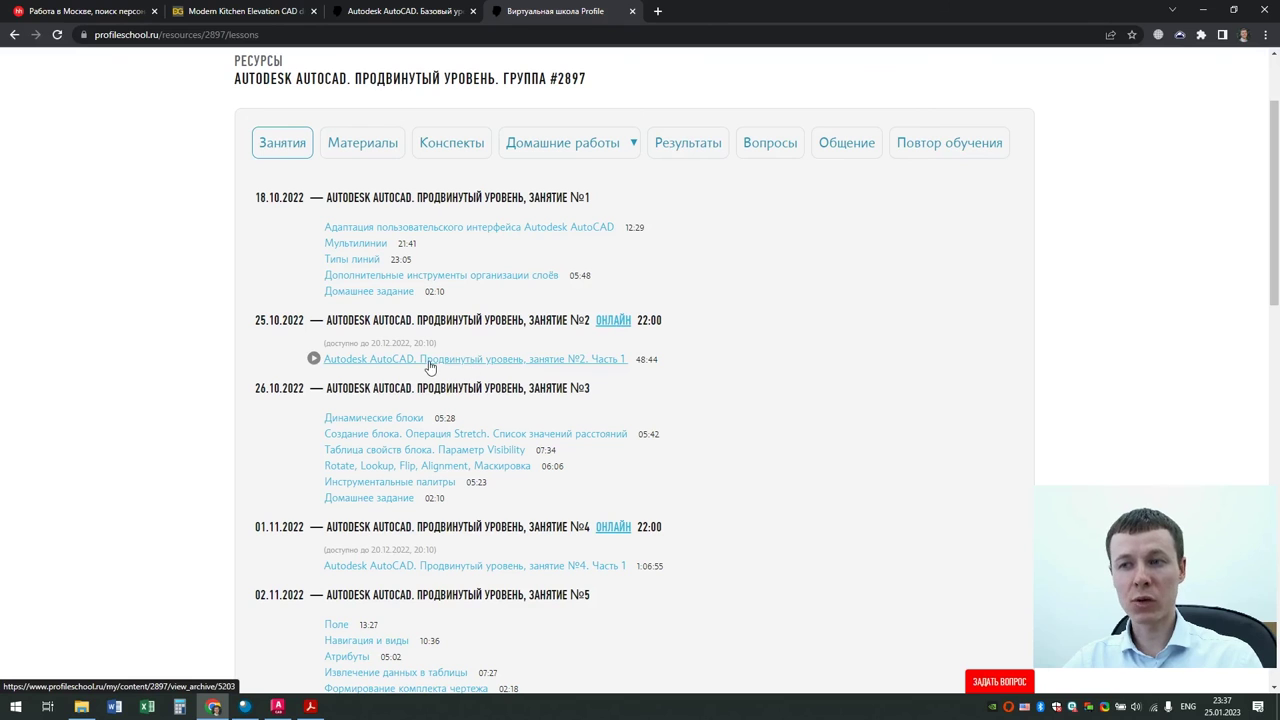
drag(635, 360, 658, 360)
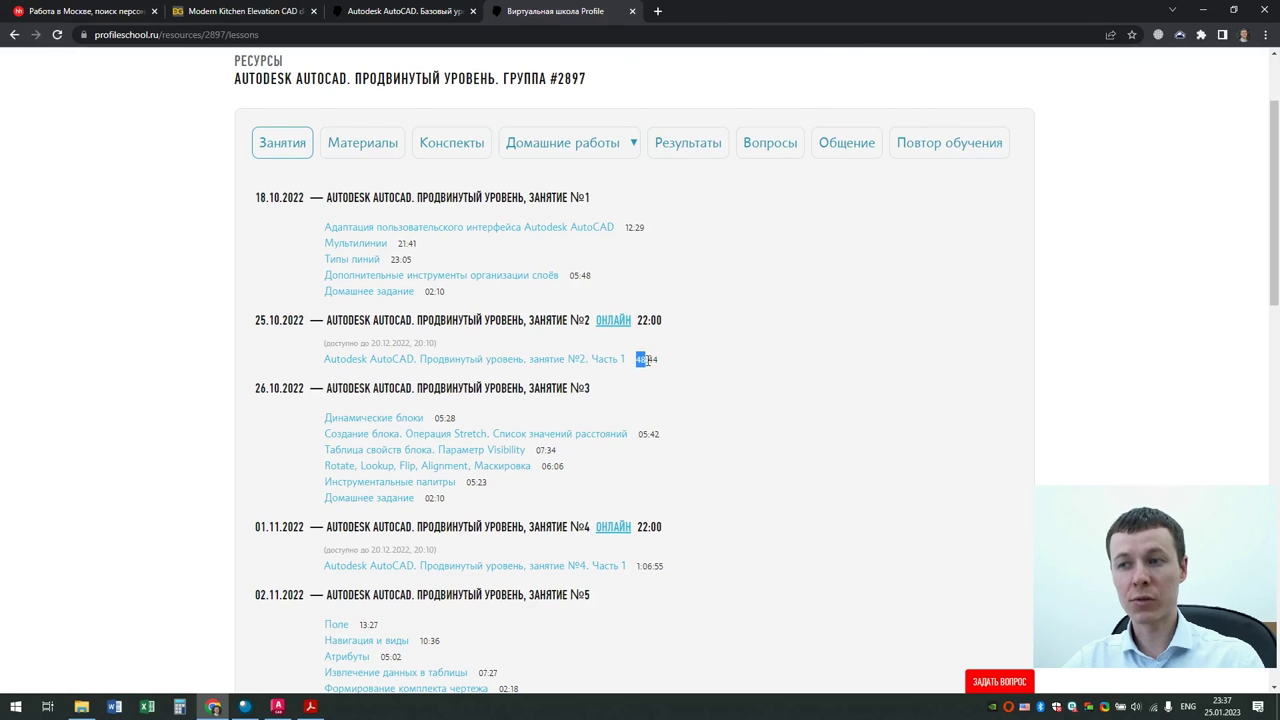
click(350, 260)
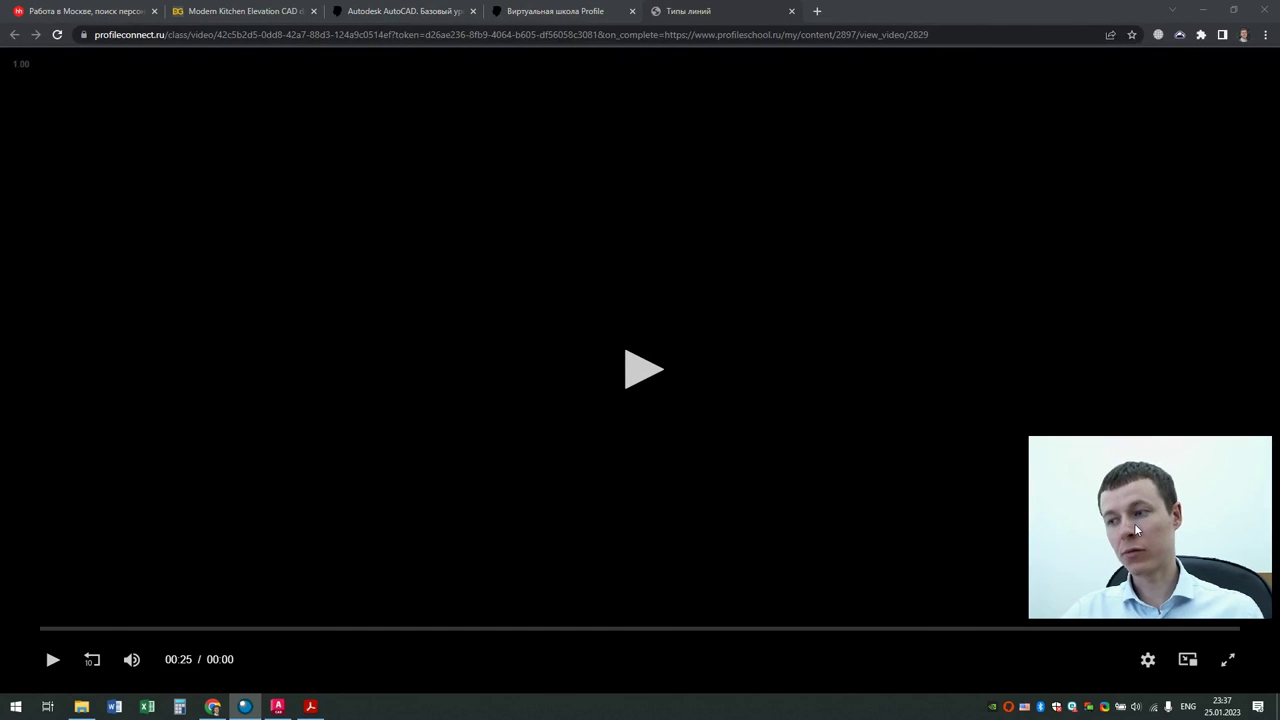
Step: View the Типы линий video's playback speed options, then return to the group #2897 lessons list
click(1152, 662)
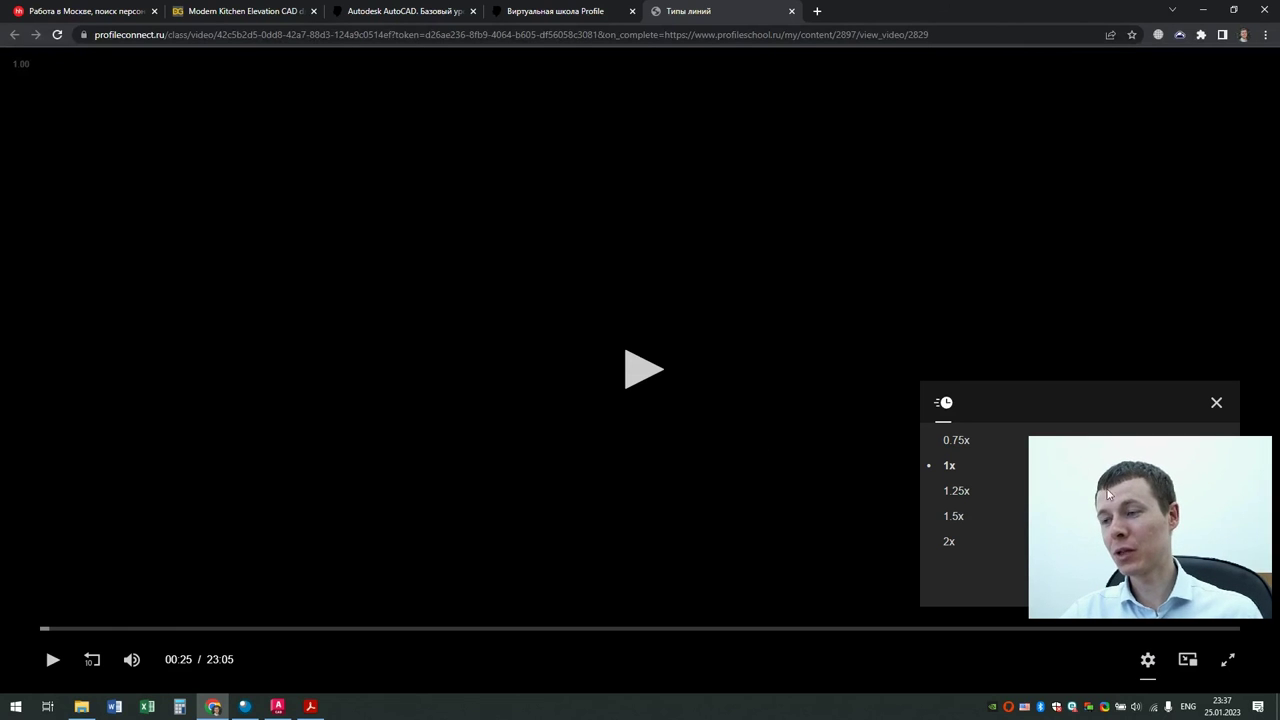
drag(1163, 527, 1166, 594)
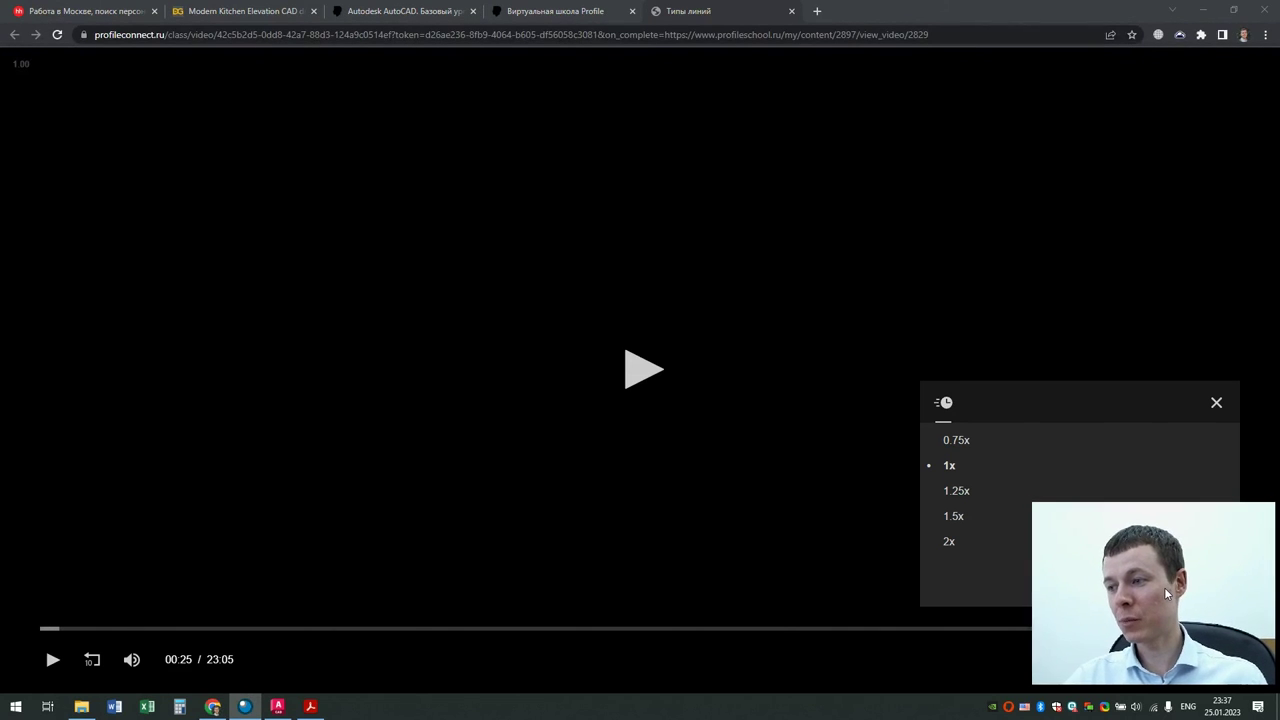
click(600, 18)
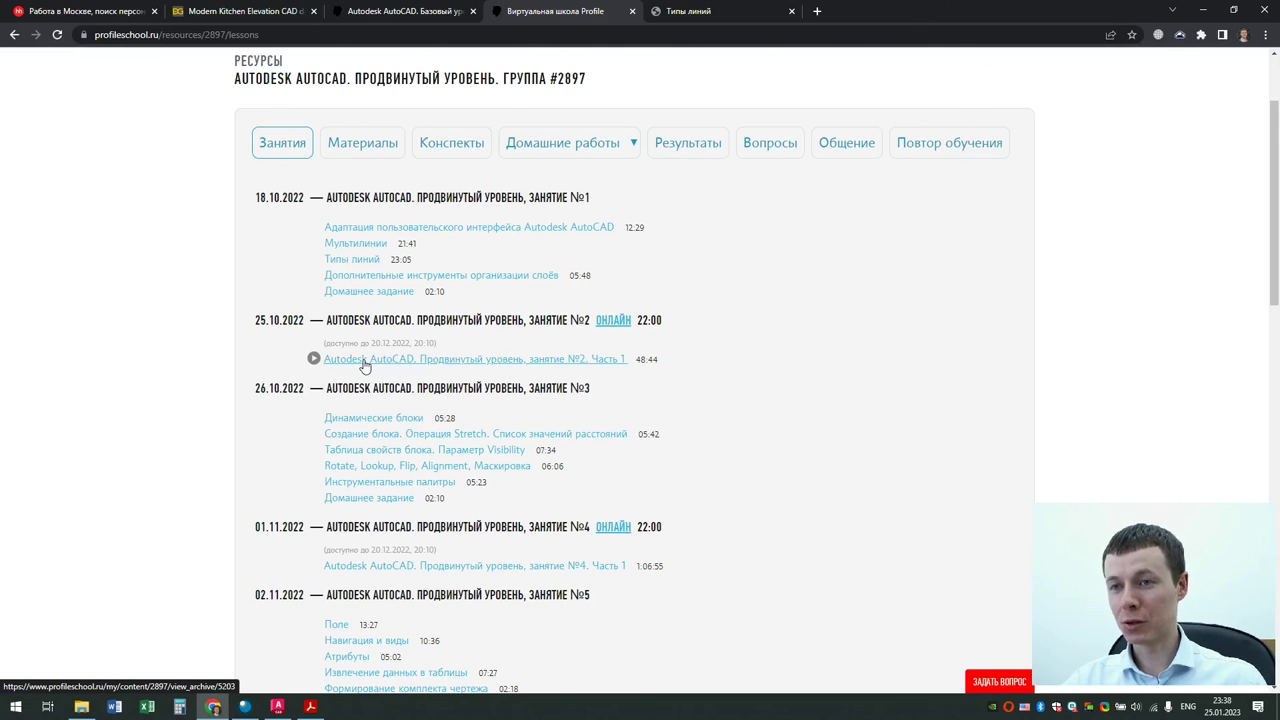
Step: Expand lesson 1 under Материалы, then show the Конспекты list of lesson summaries
click(362, 150)
click(336, 340)
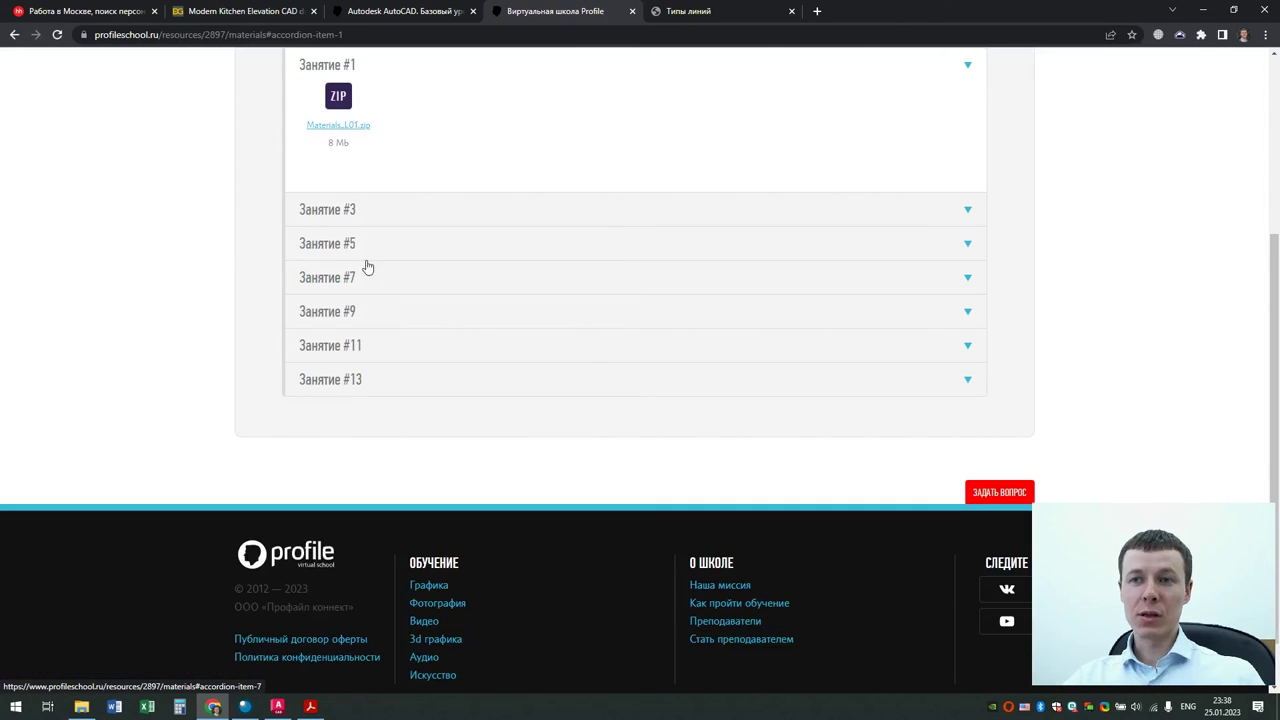
drag(348, 214, 346, 218)
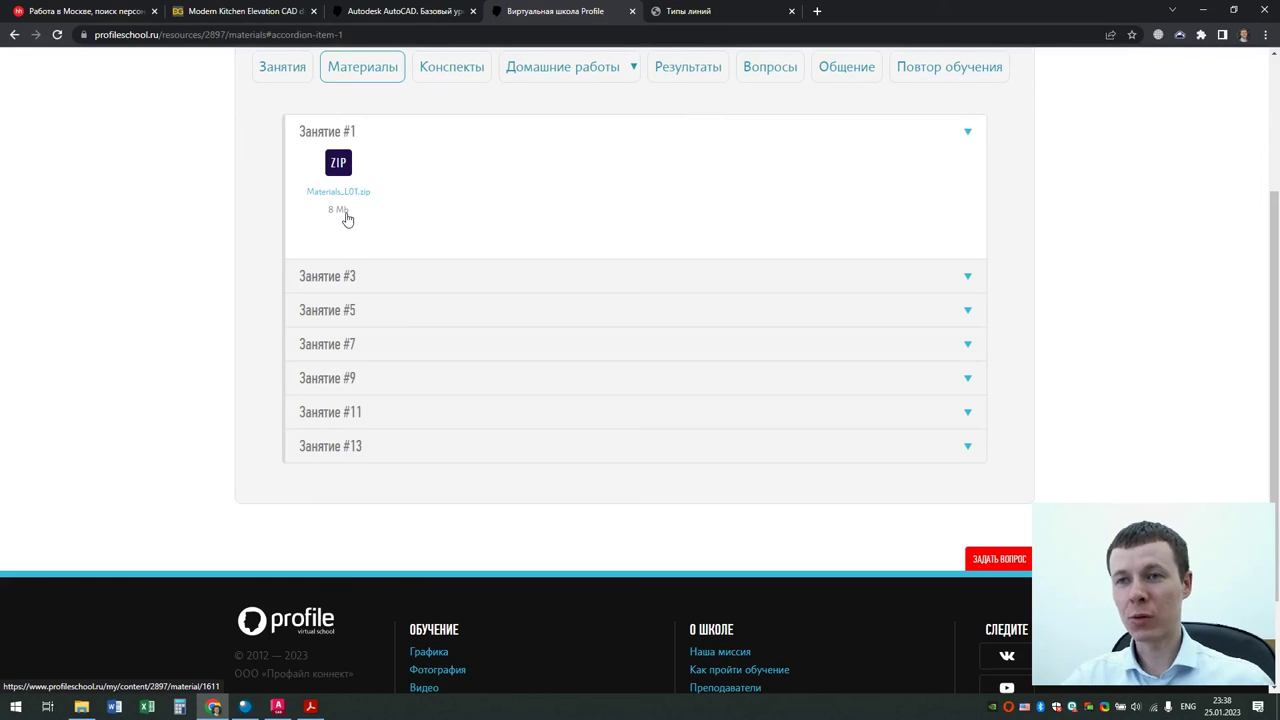
scroll(363, 220, up, 3)
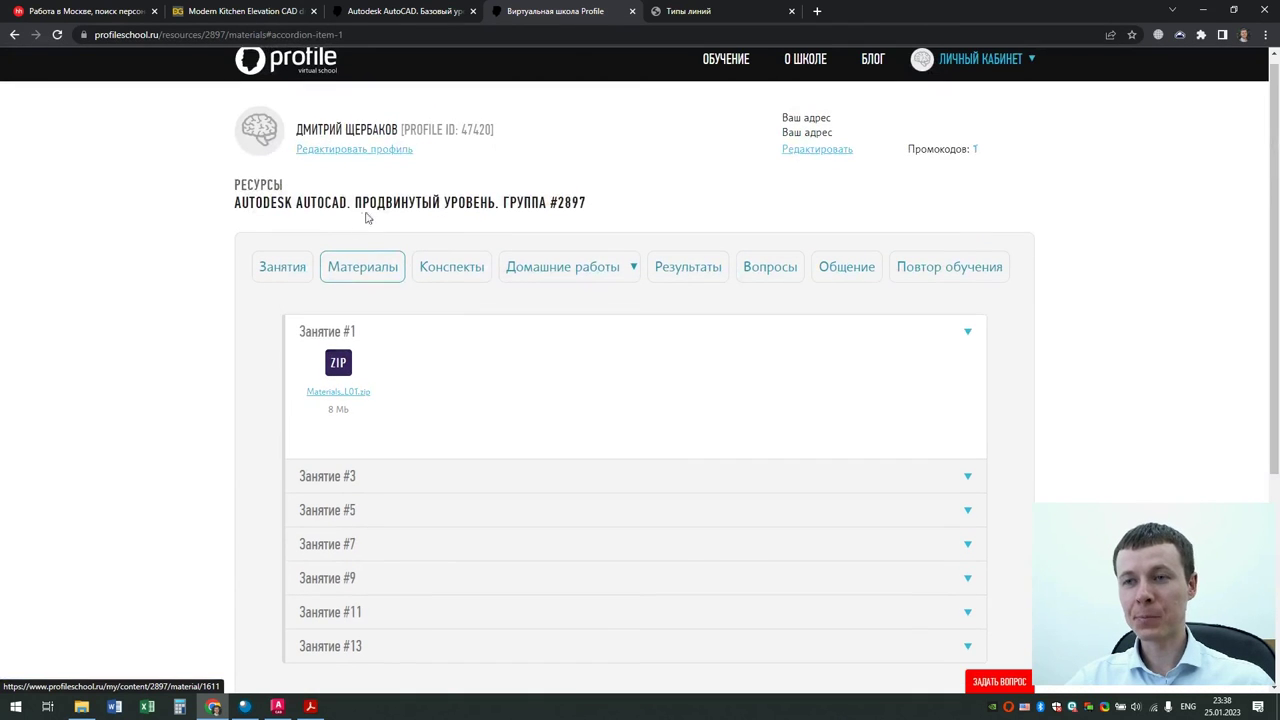
click(446, 276)
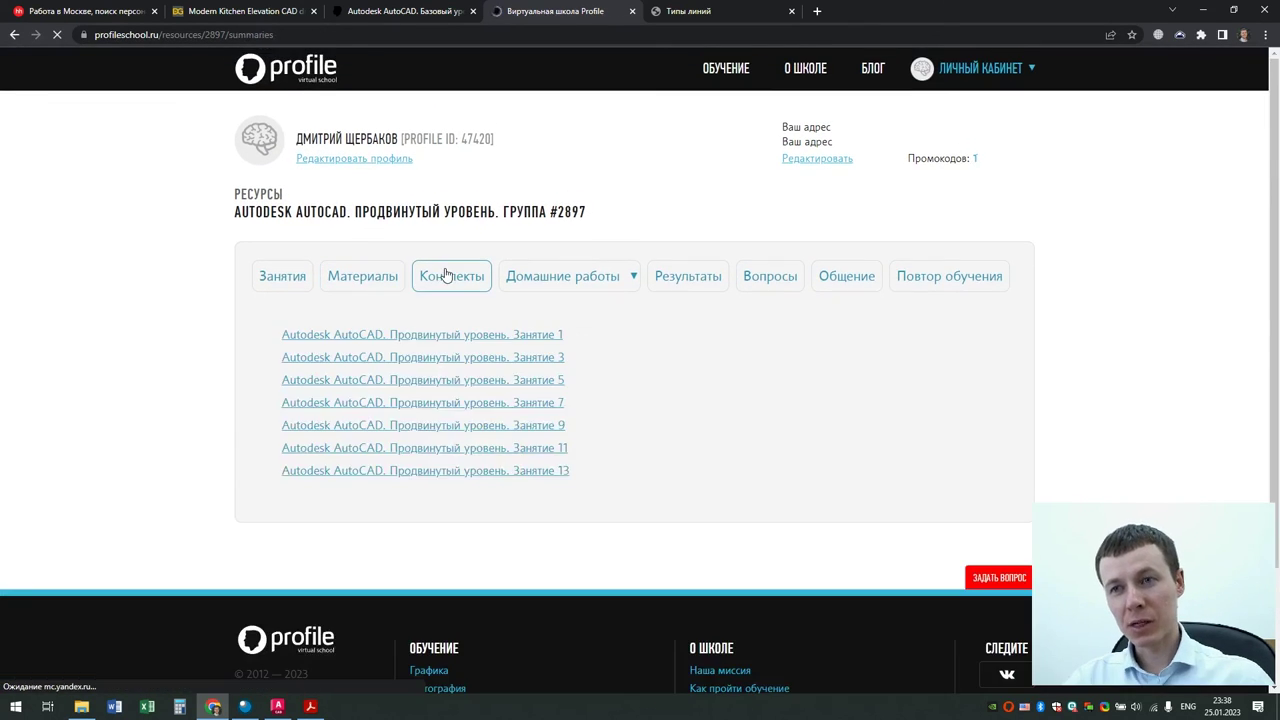
Step: Open the lesson 1 summary in a new tab and highlight its contents list
middle_click(431, 339)
click(860, 11)
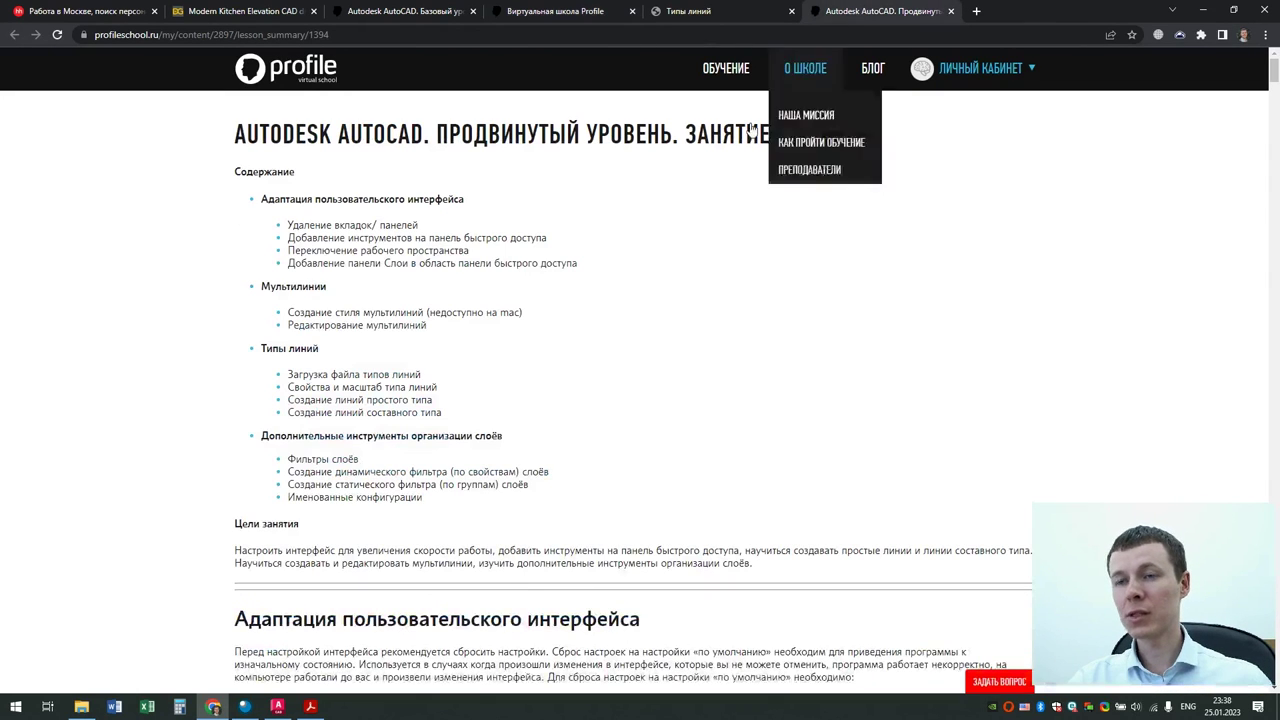
mouse_move(261, 199)
mouse_down()
mouse_move(376, 485)
mouse_move(455, 507)
mouse_up()
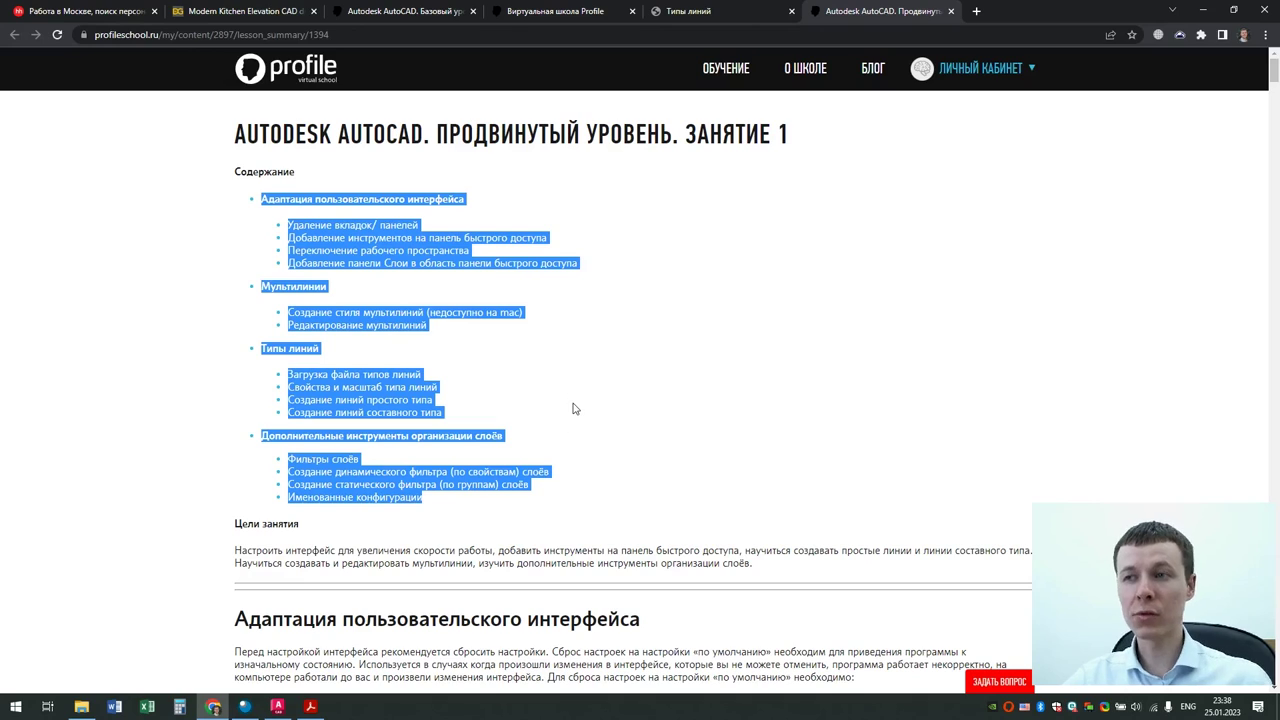
Step: Scroll through the lesson 1 summary, then close its tab to return to the Типы линий video
scroll(575, 408, down, 3)
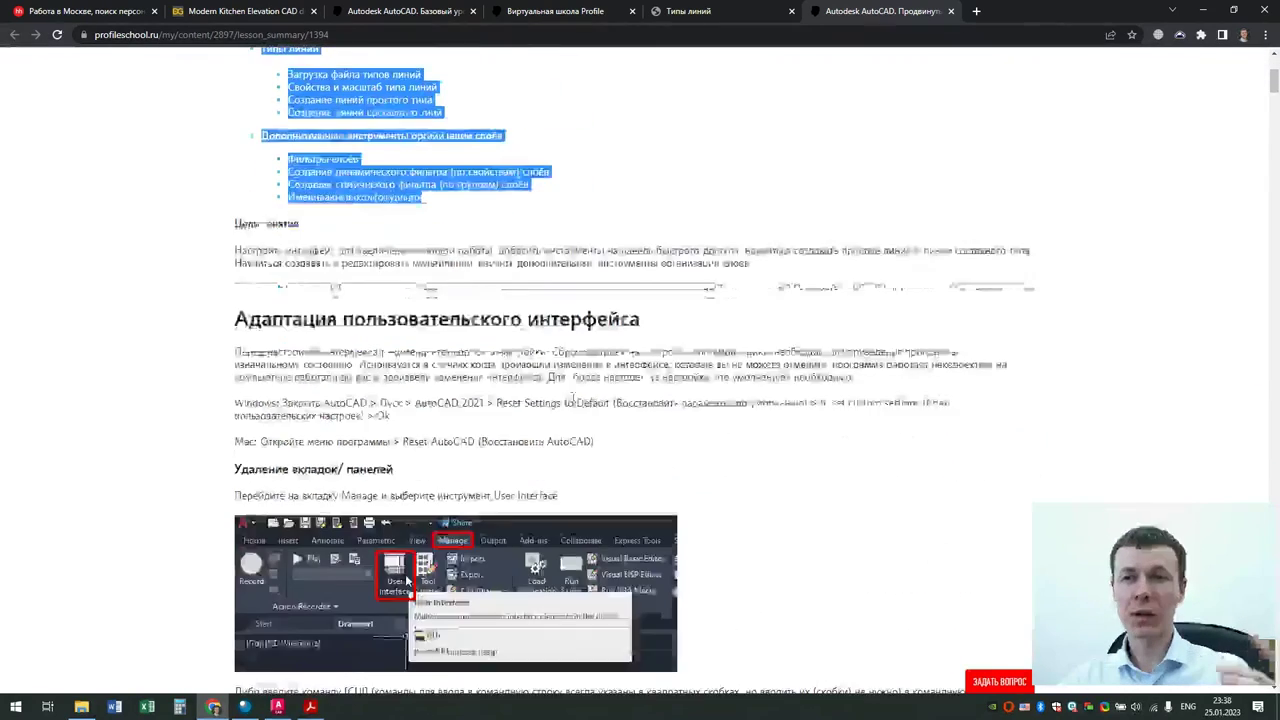
scroll(424, 385, down, 3)
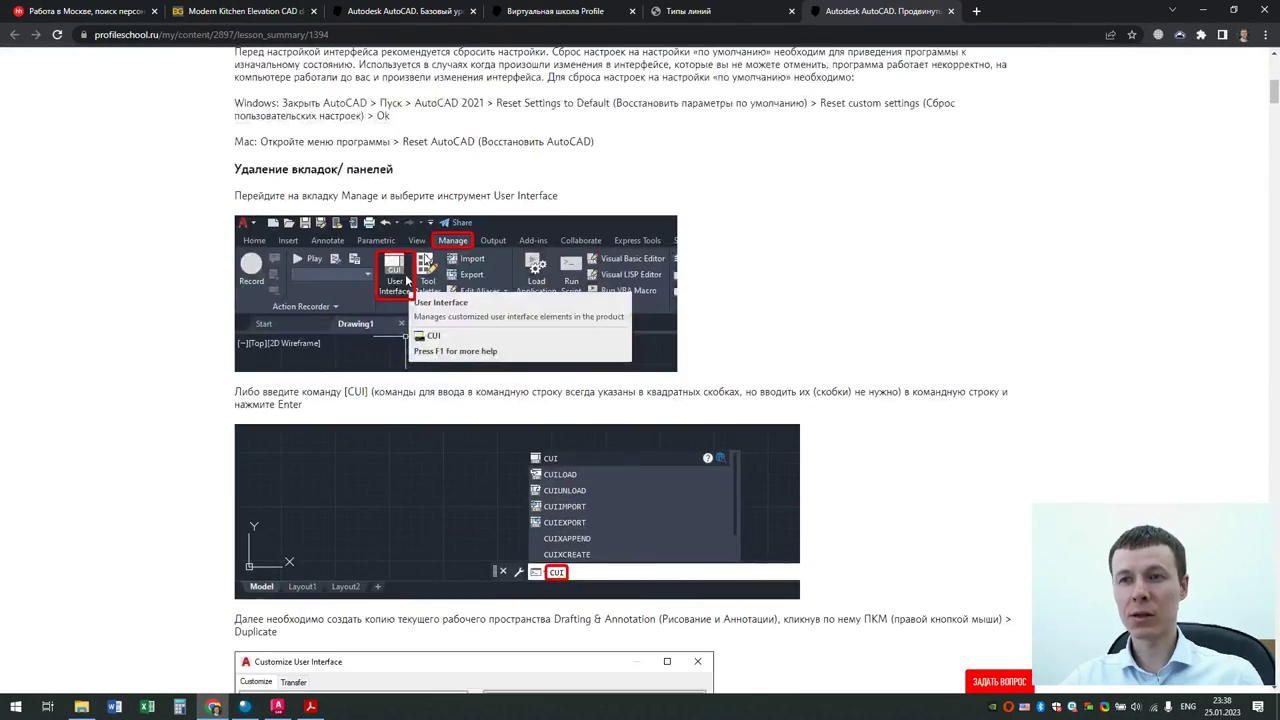
scroll(460, 197, down, 2)
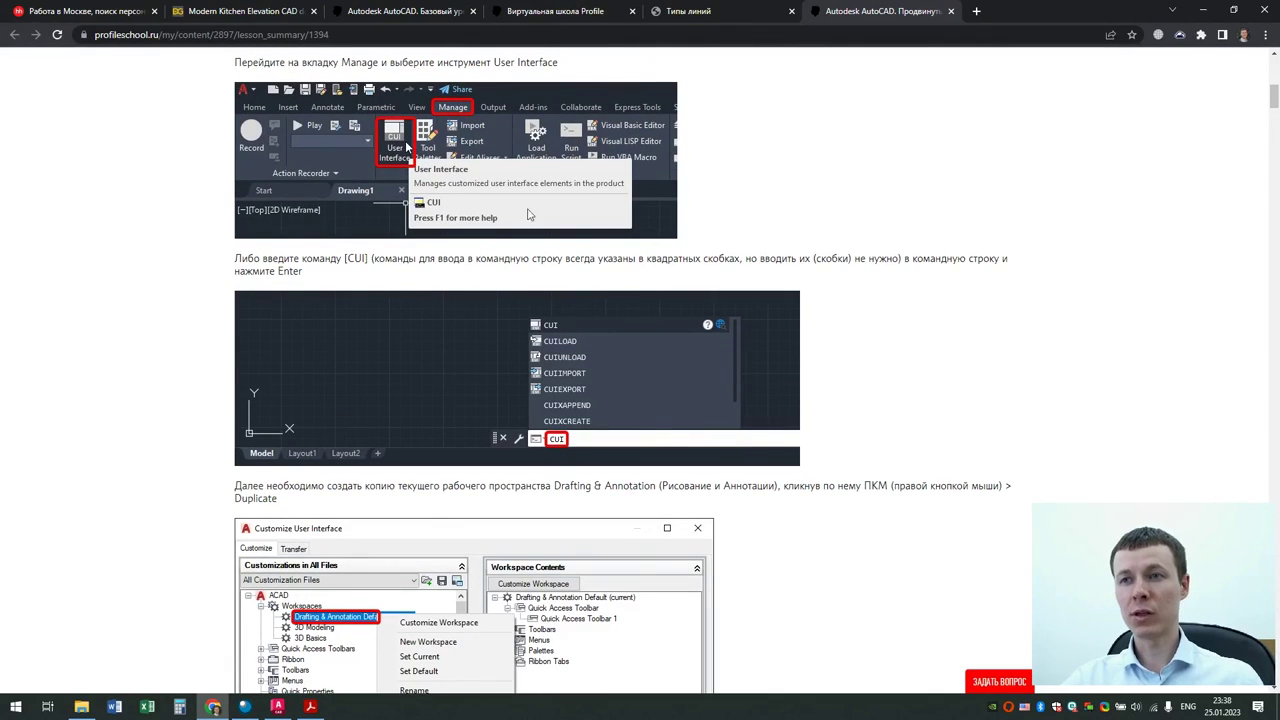
scroll(529, 215, down, 3)
scroll(525, 215, down, 2)
scroll(520, 214, down, 1)
scroll(515, 213, down, 3)
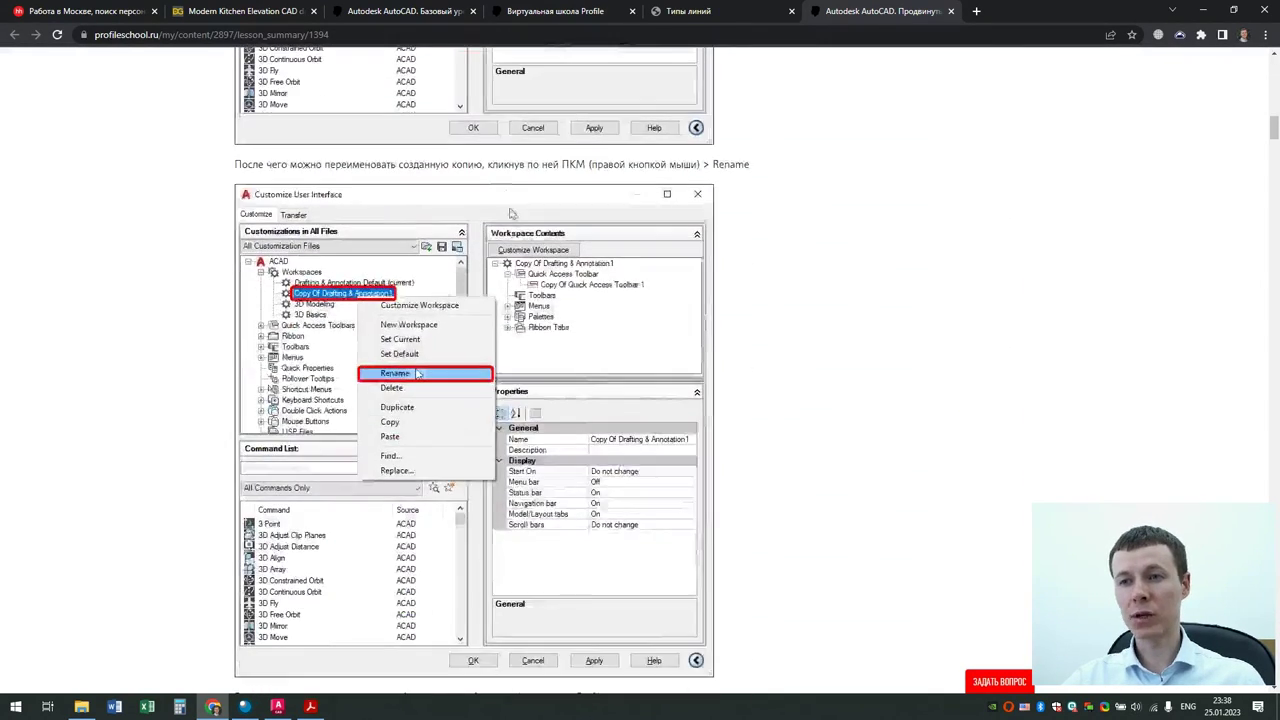
scroll(513, 213, down, 2)
scroll(513, 213, down, 5)
scroll(513, 213, down, 5)
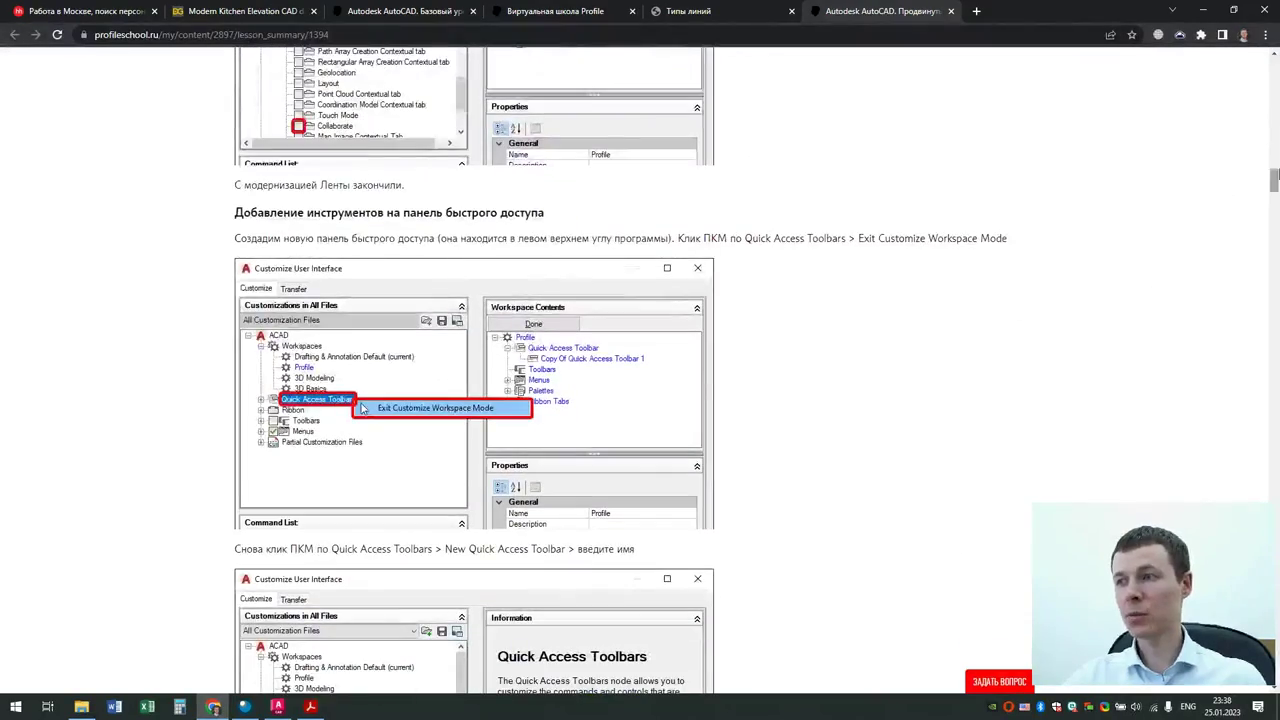
scroll(617, 328, down, 2)
scroll(617, 328, down, 5)
scroll(617, 328, down, 5)
scroll(617, 328, down, 5)
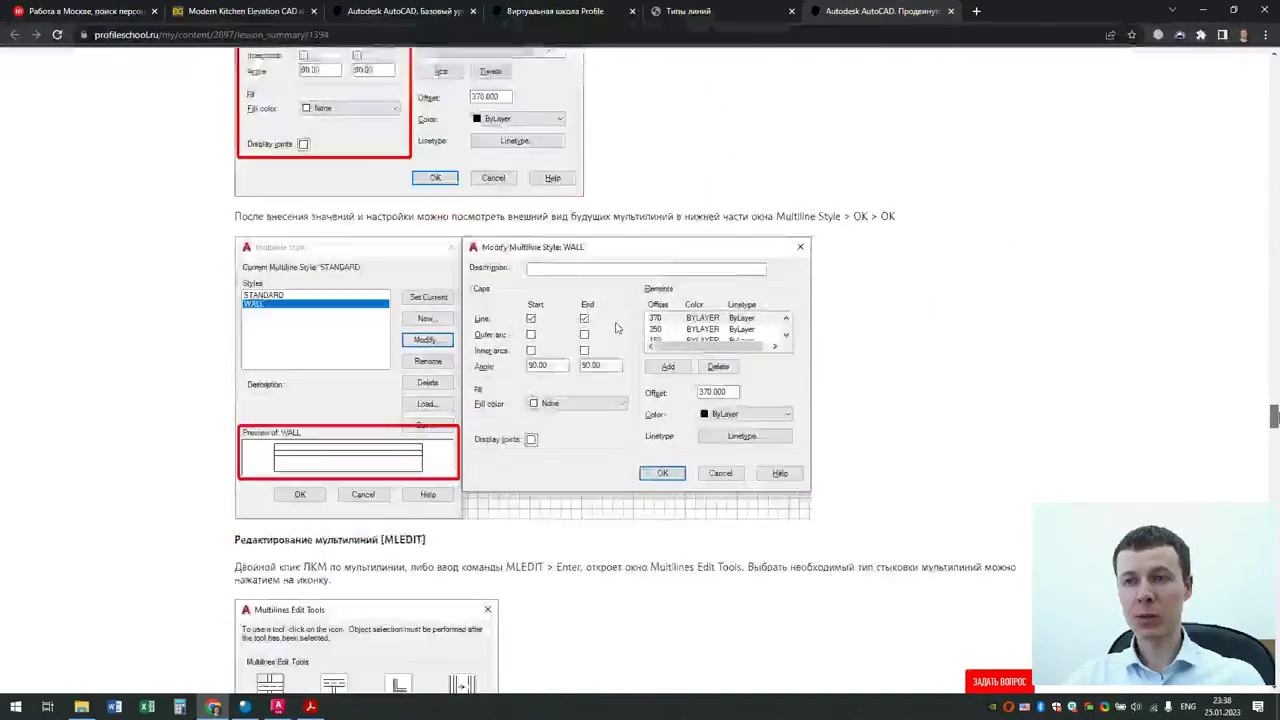
scroll(617, 328, down, 5)
scroll(617, 328, down, 5)
scroll(617, 328, down, 5)
scroll(617, 328, down, 5)
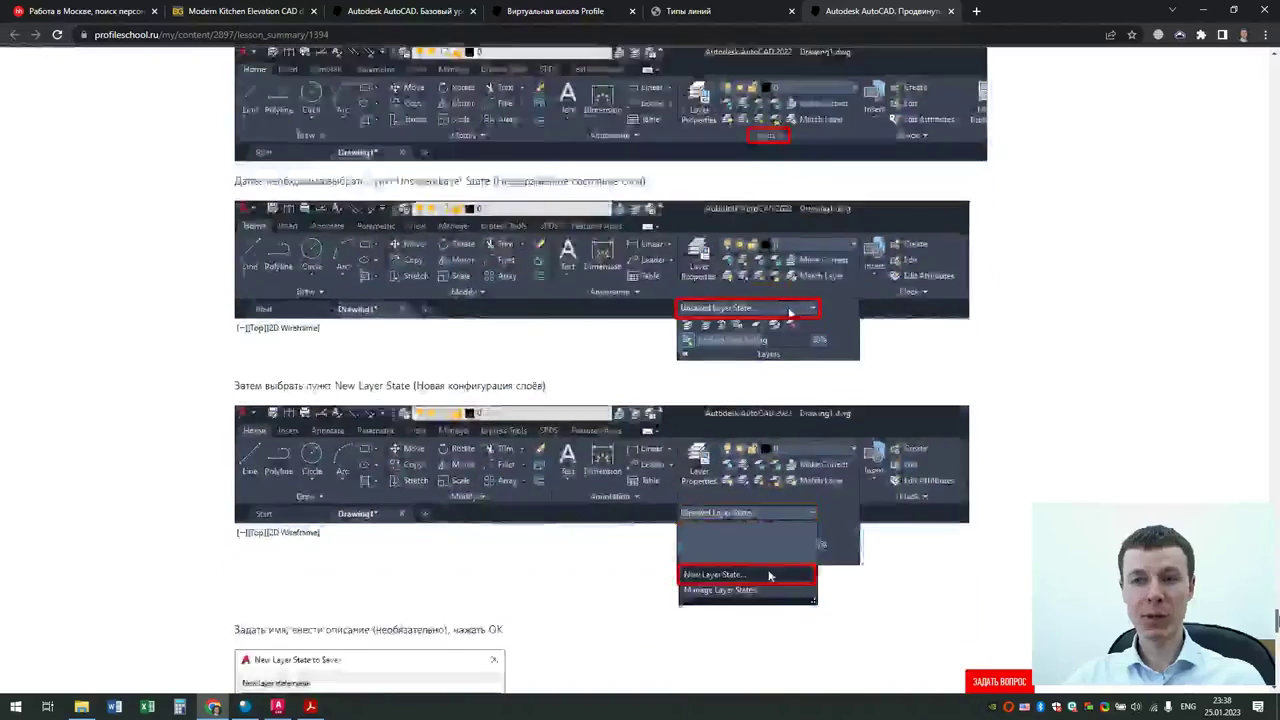
scroll(571, 250, down, 5)
scroll(571, 250, down, 5)
scroll(571, 250, down, 3)
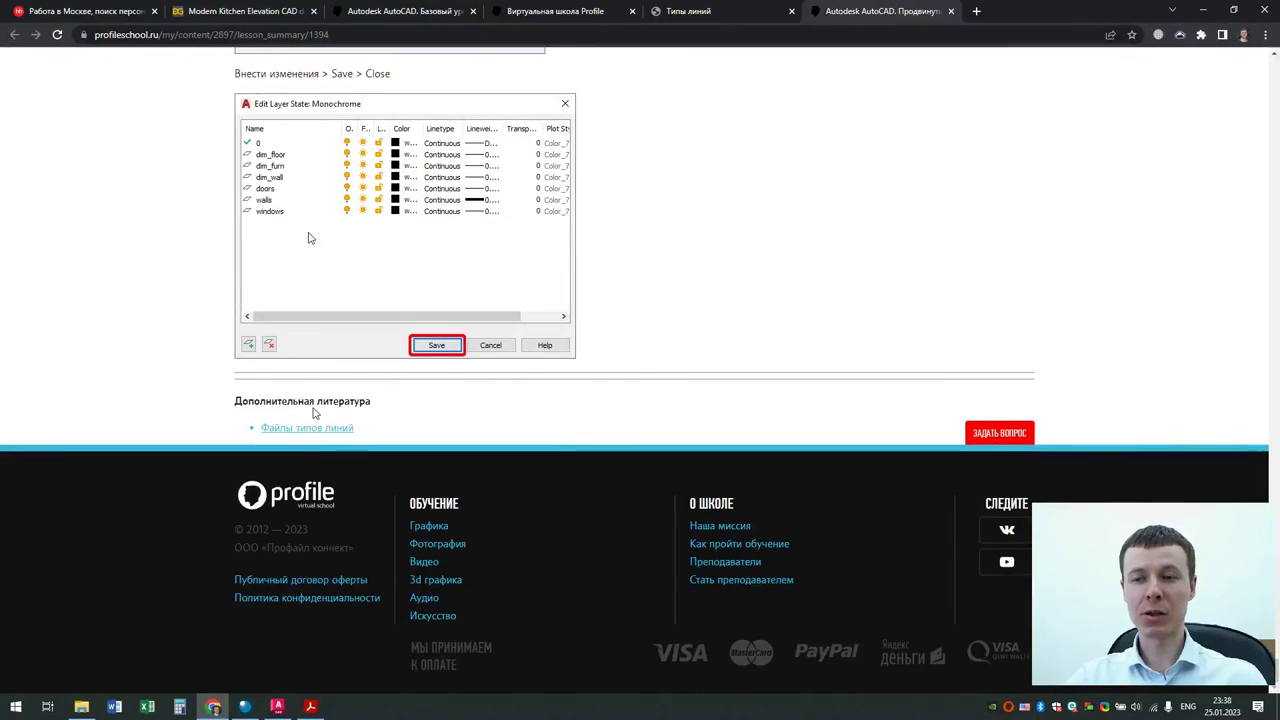
scroll(760, 245, up, 4)
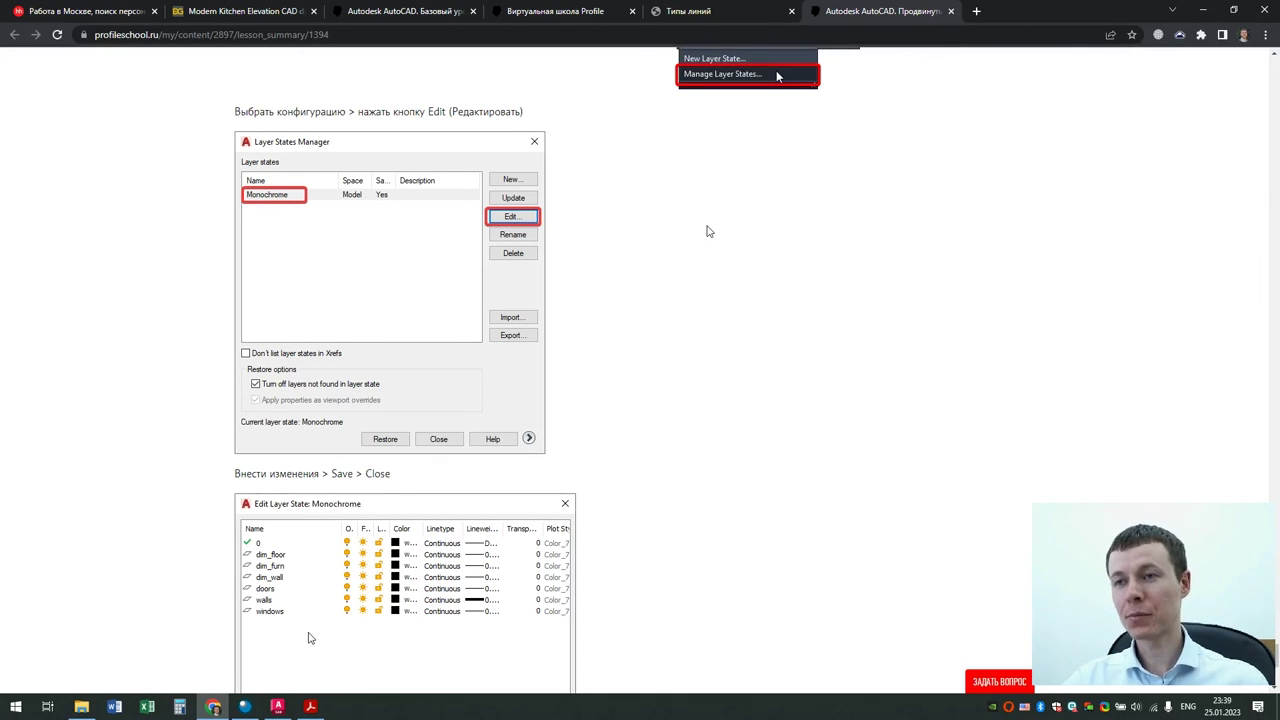
scroll(707, 231, up, 2)
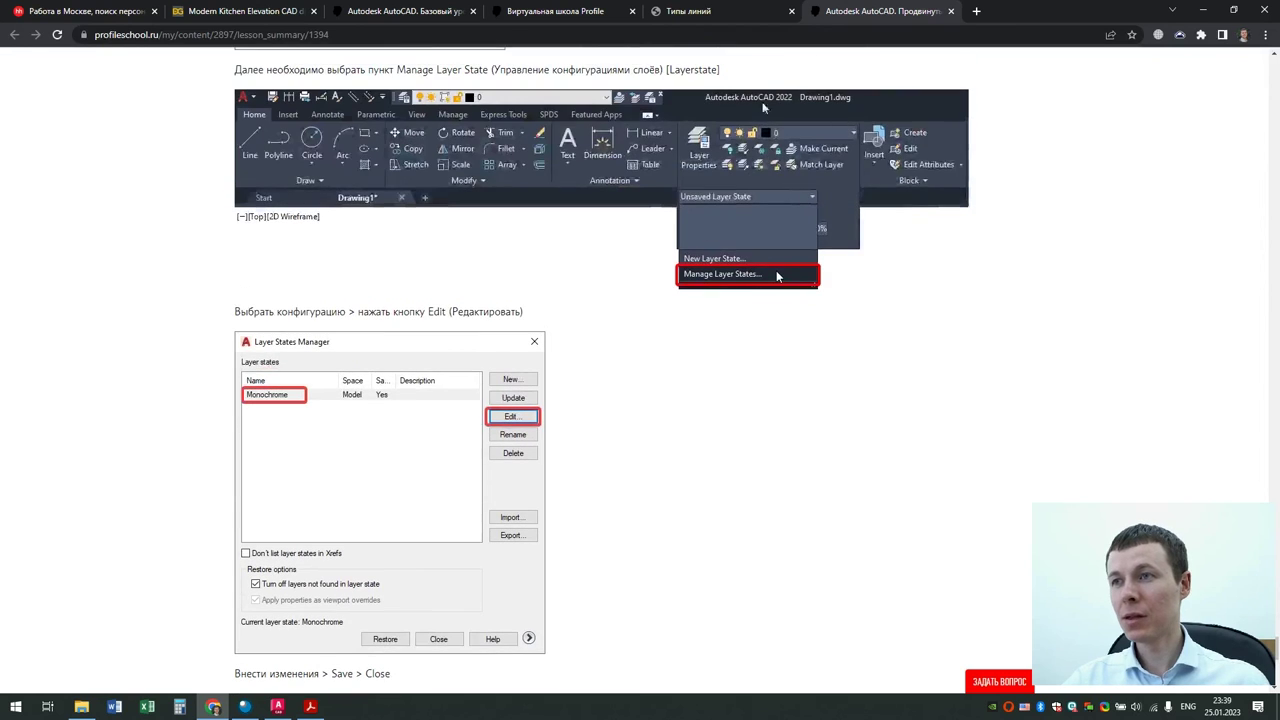
click(950, 12)
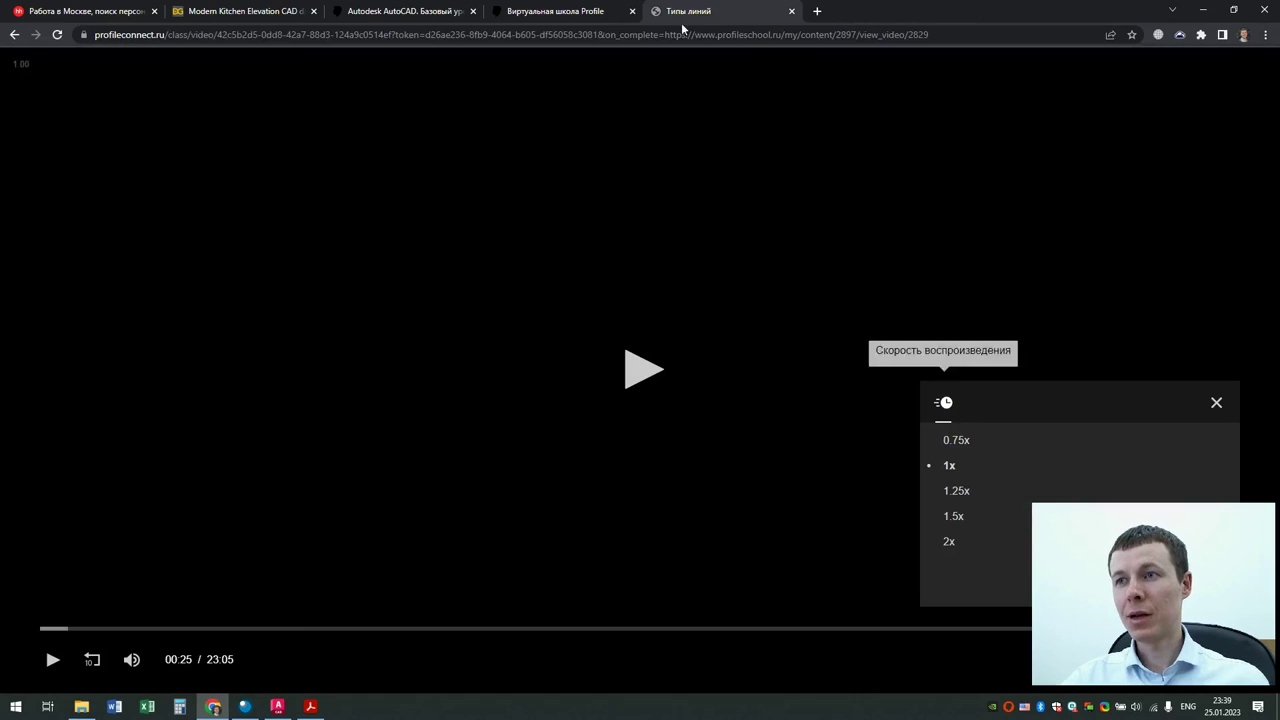
Step: Close the 'Типы линий' video tab to return to group #2897's notes page
click(791, 11)
click(588, 280)
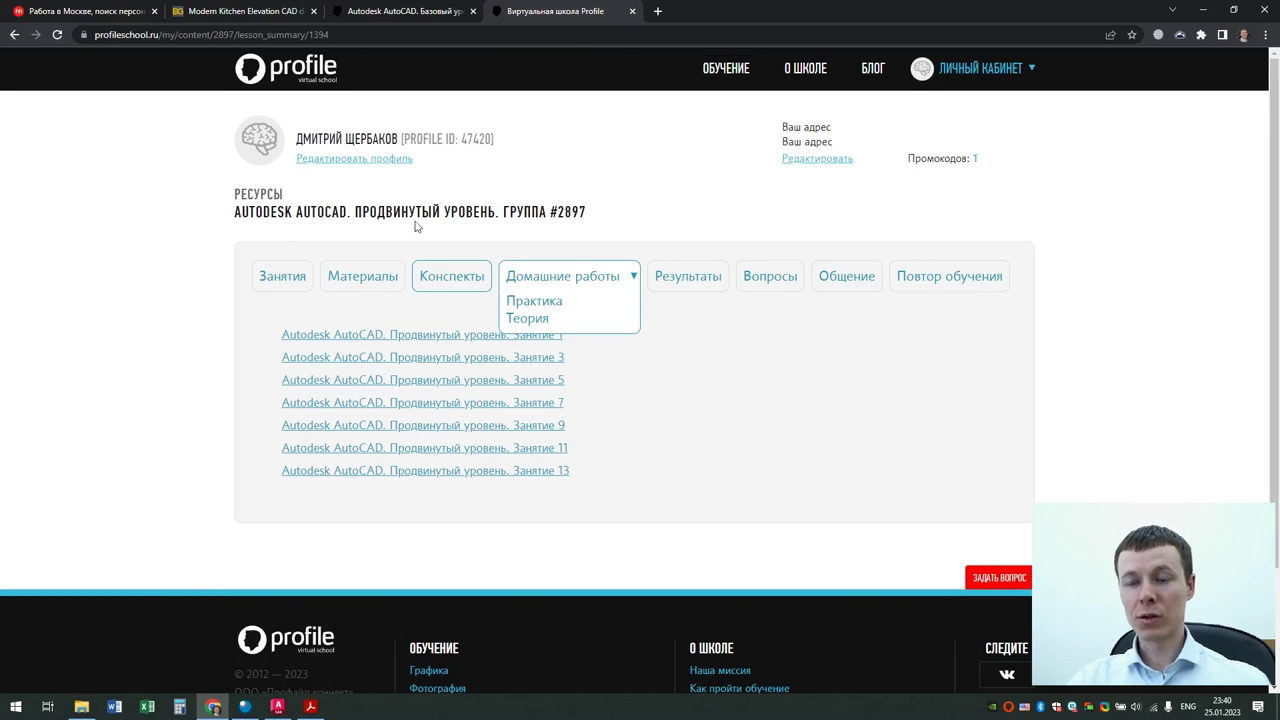
Step: Bring up the course-promotion PDF at the 'Кому подойдет курс' slide in Acrobat
click(310, 706)
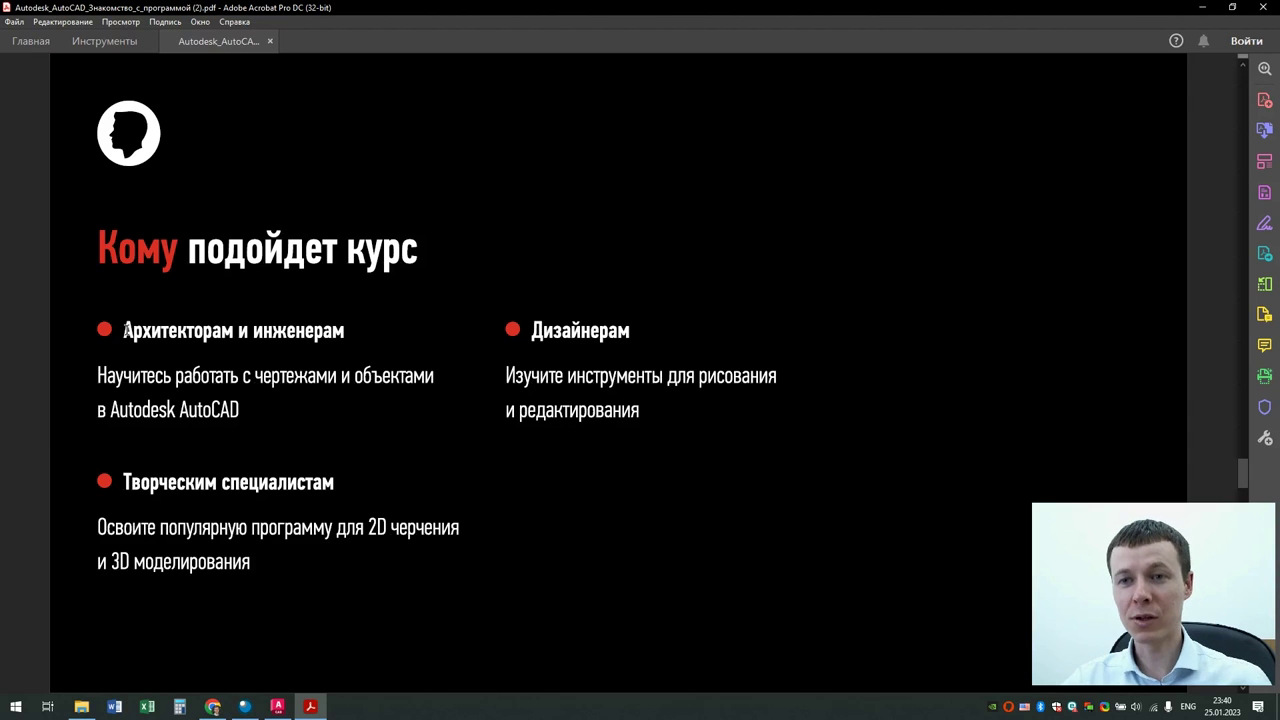
Step: Highlight 'Архитекторам и инженерам', page ahead to 'Почему здорово учиться в Profile School', then return to Chrome
drag(125, 330, 343, 331)
click(212, 373)
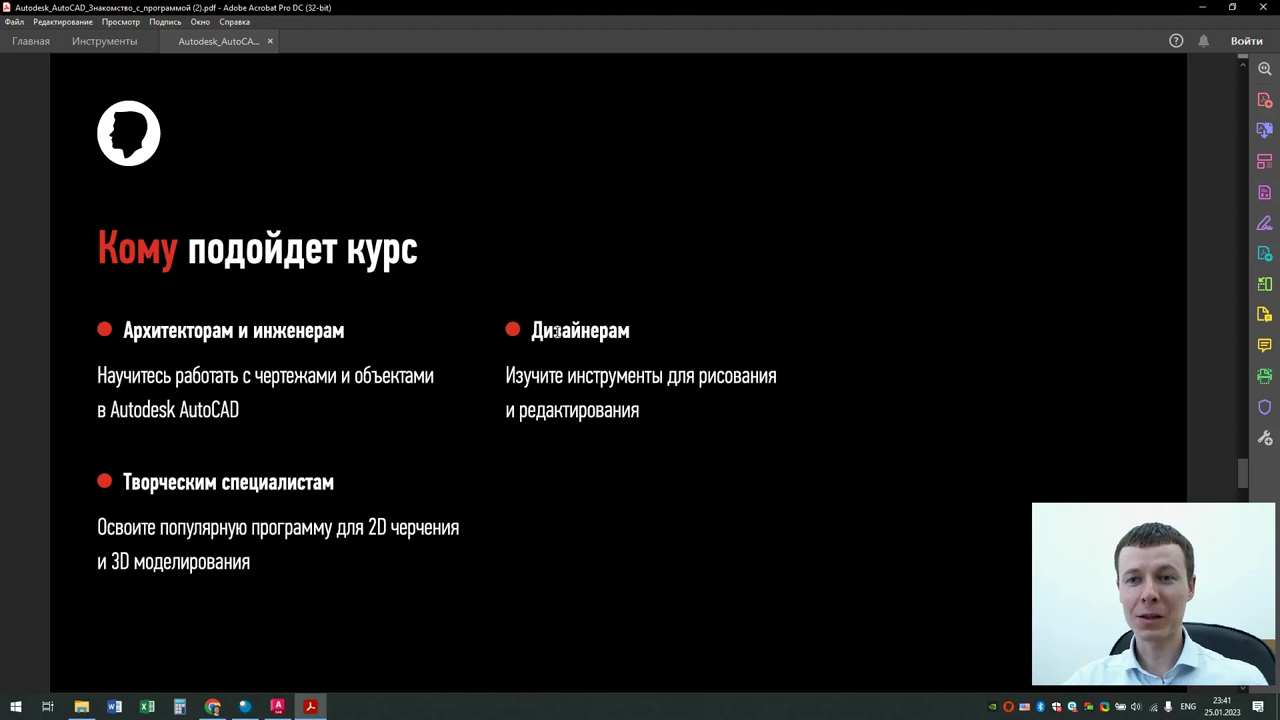
scroll(545, 368, down, 1)
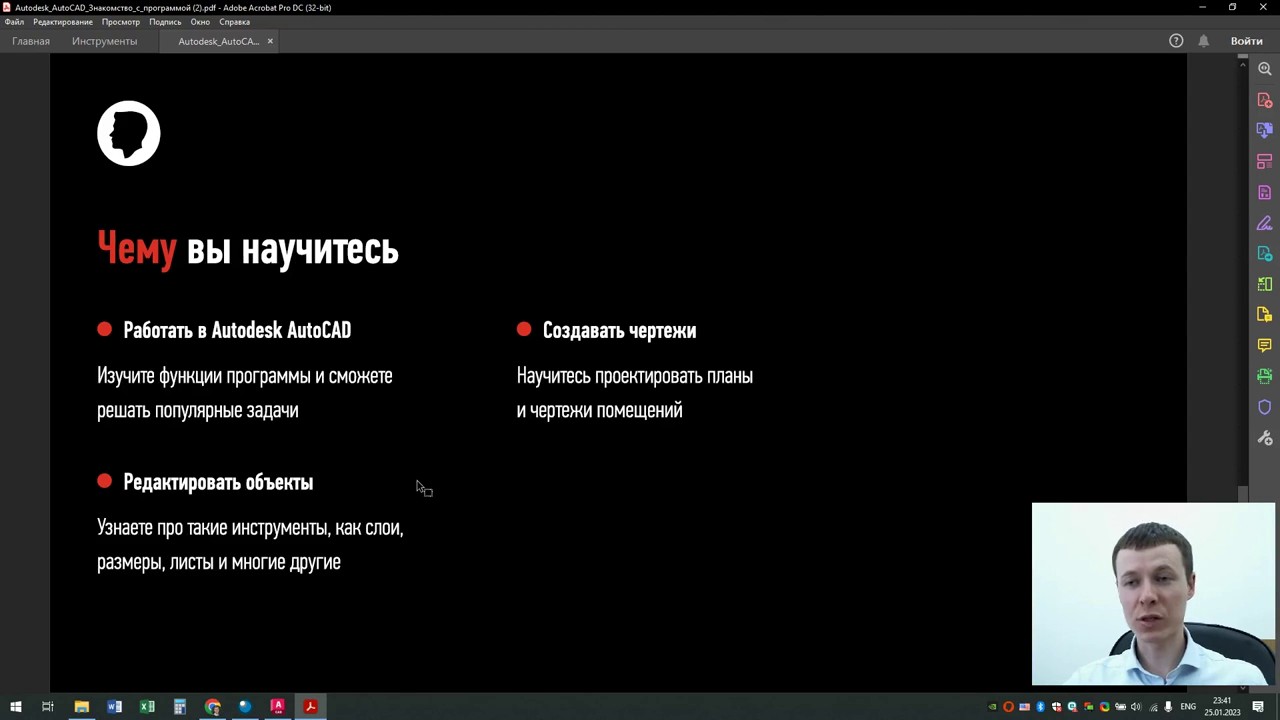
scroll(419, 487, down, 1)
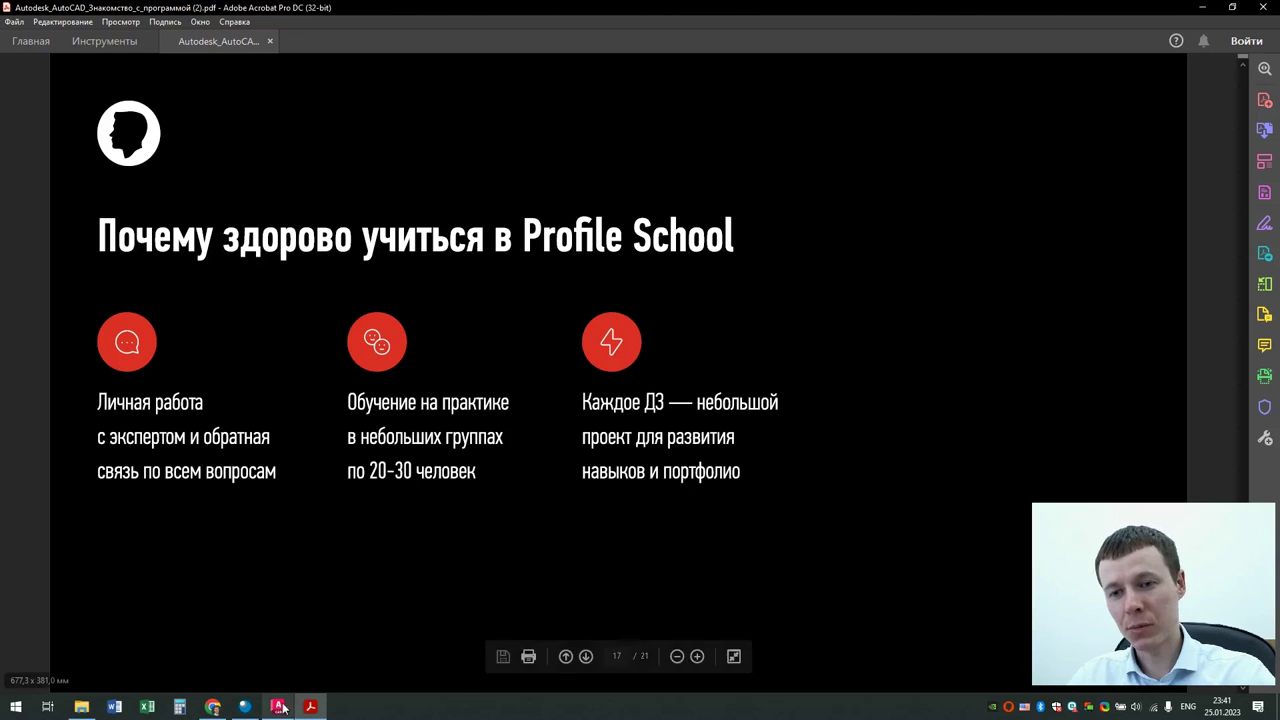
click(212, 707)
Step: On the basic AutoCAD course page, point out 10 places left and the 30 January and 4 May streams
click(400, 11)
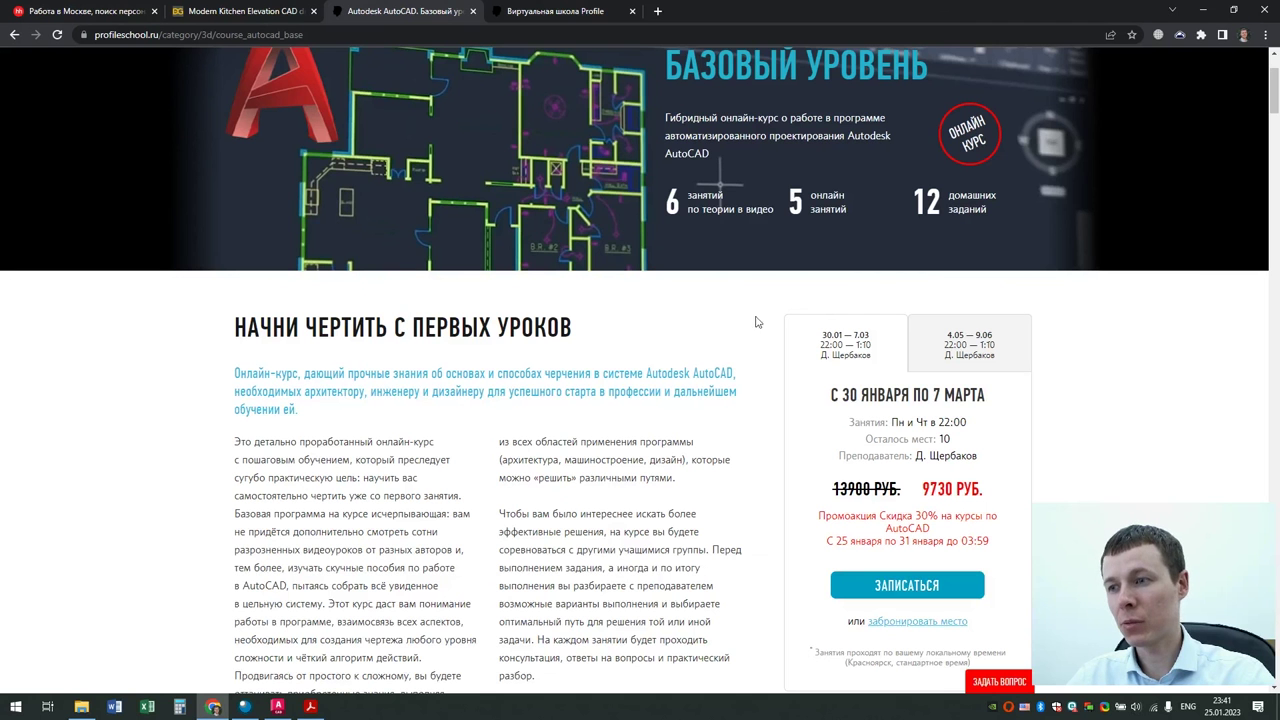
double_click(945, 440)
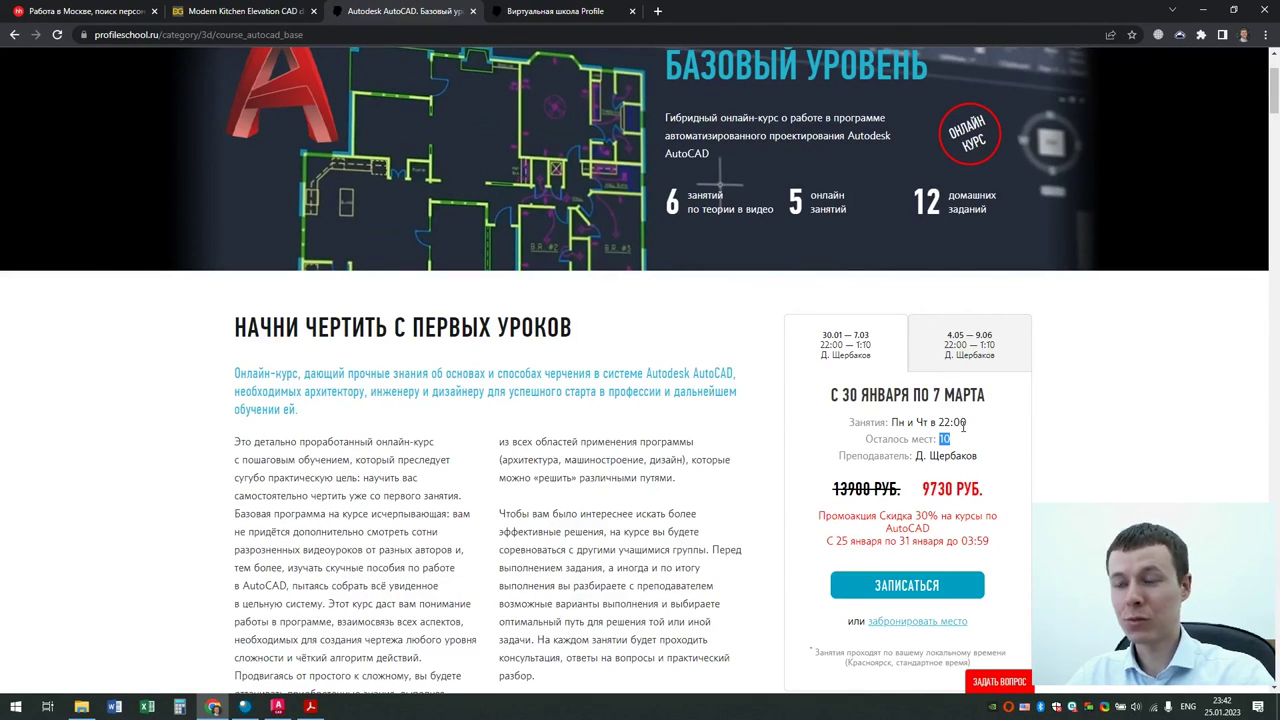
click(955, 440)
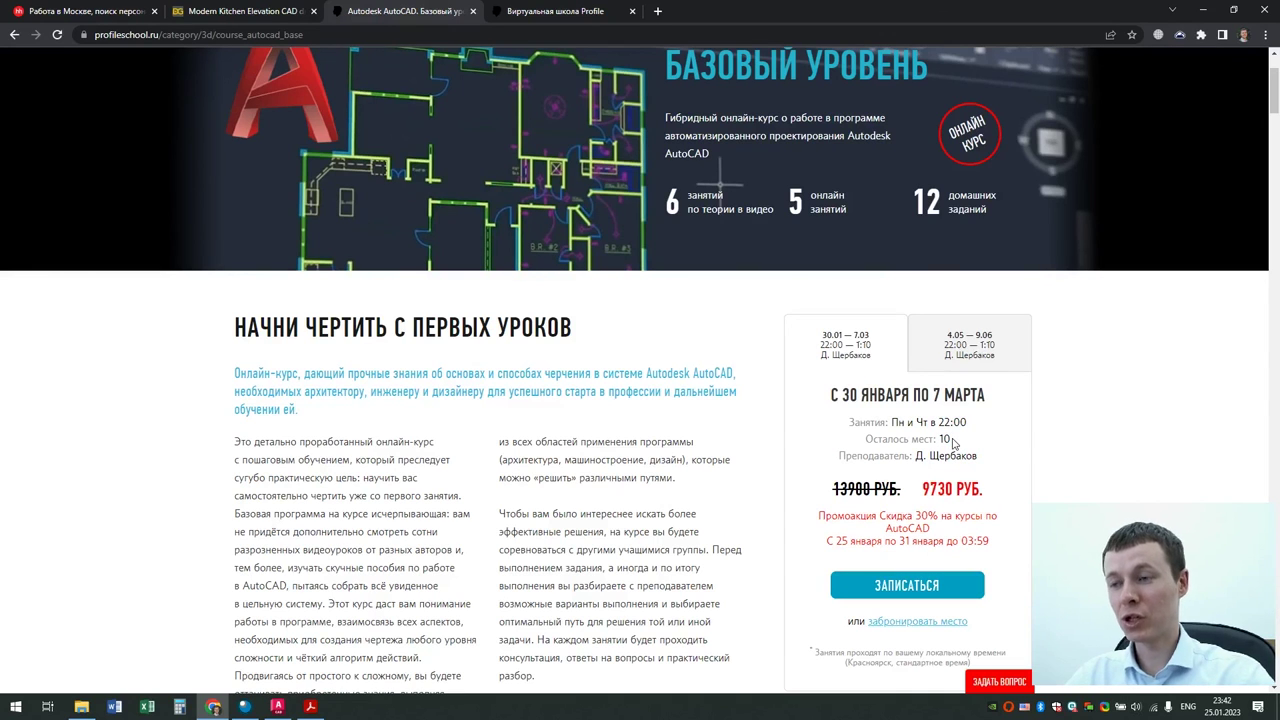
double_click(849, 395)
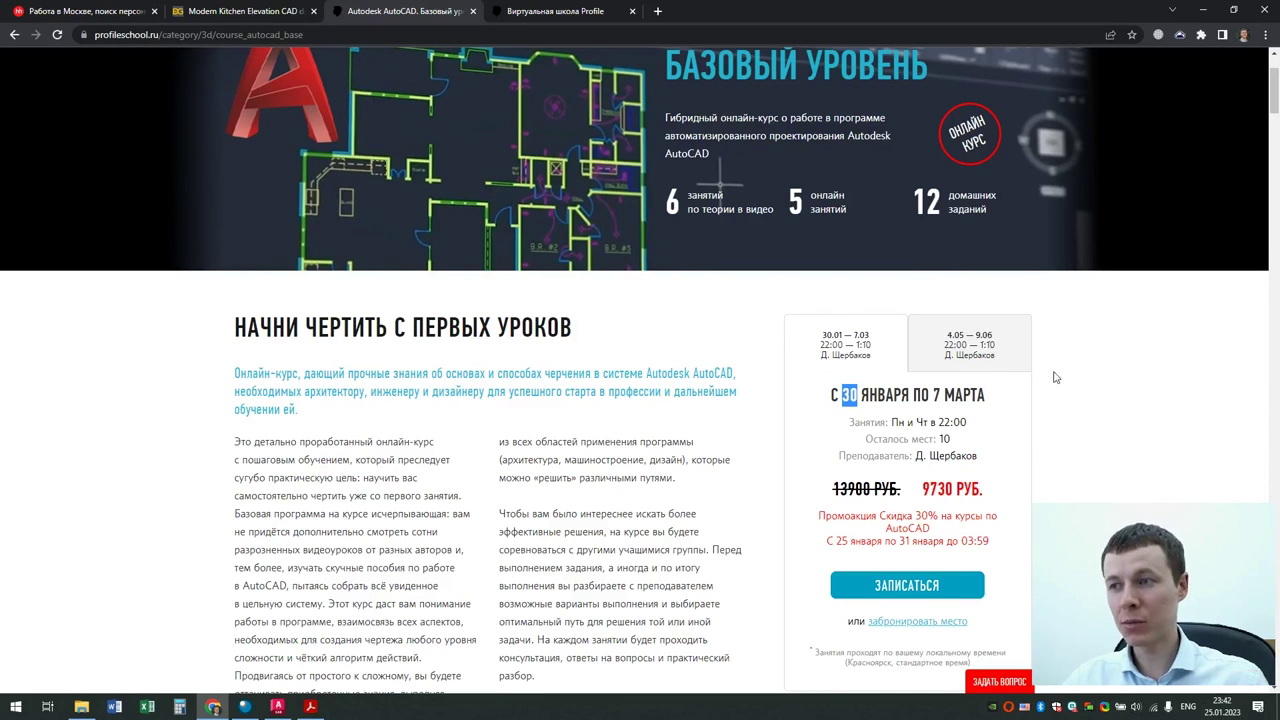
click(960, 360)
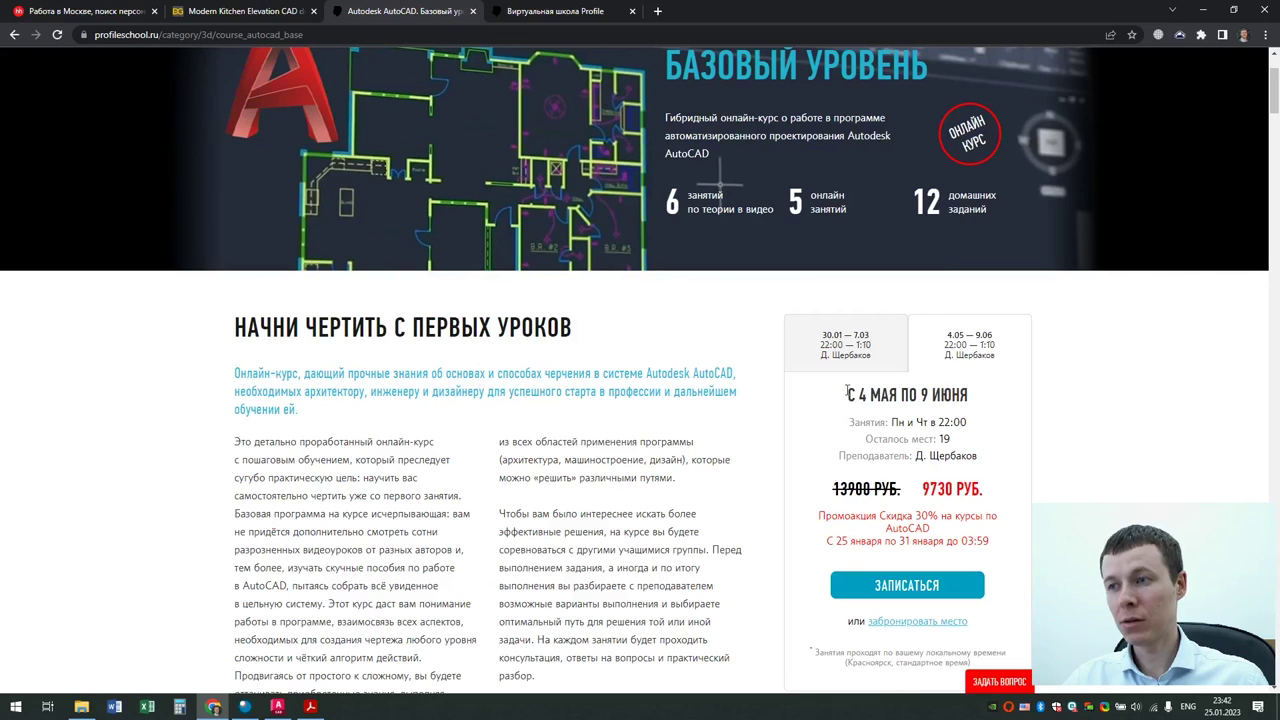
drag(858, 395, 929, 395)
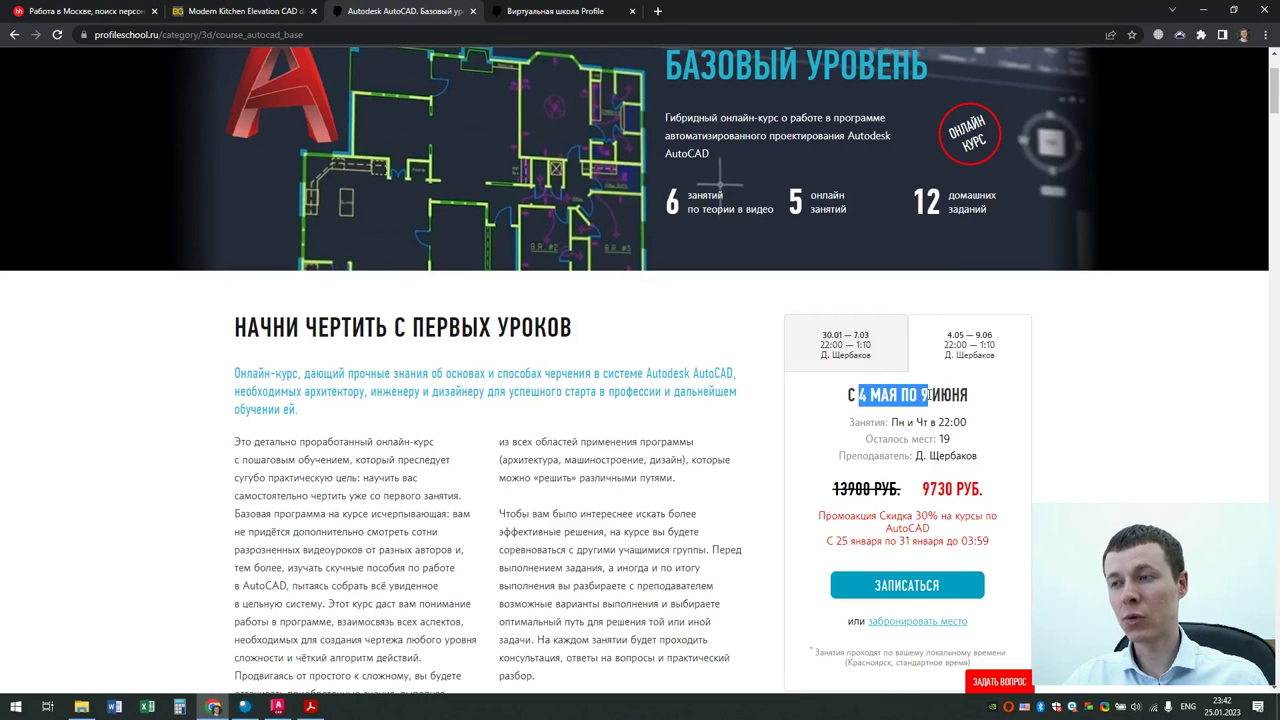
click(872, 352)
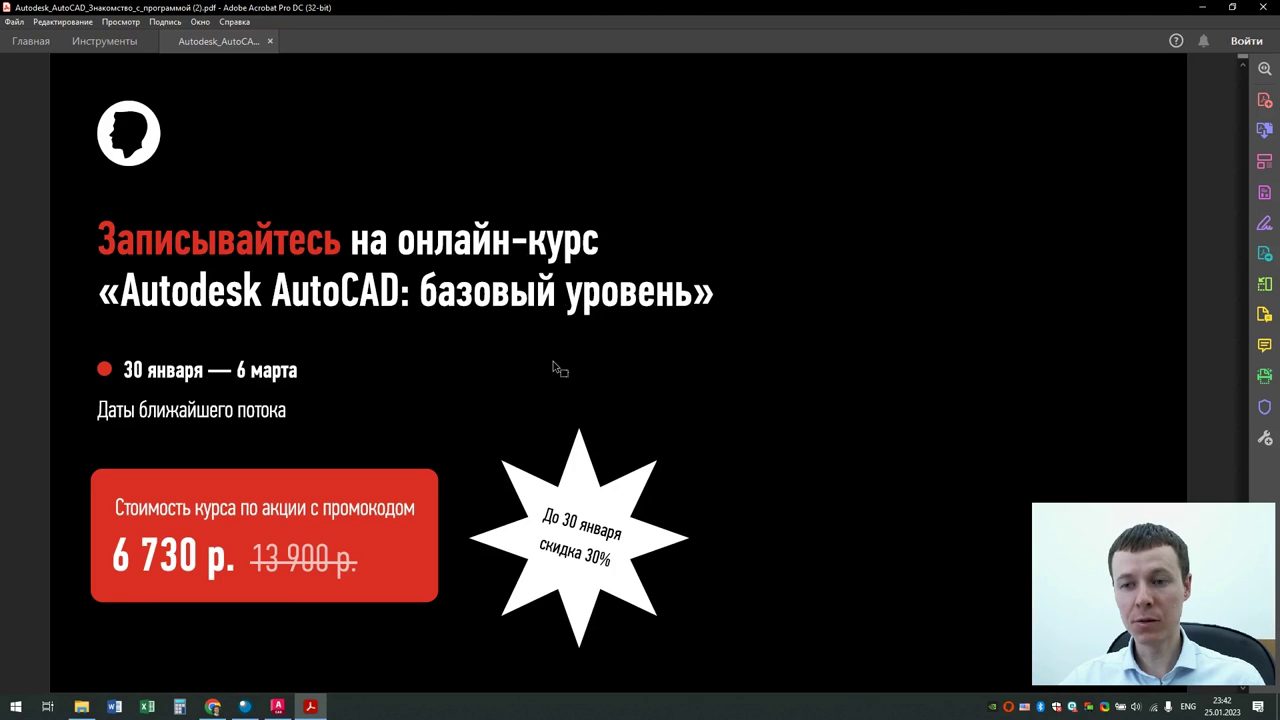
Step: Scroll the promo PDF forward to the 'Гарантия качества на все курсы' slide
scroll(449, 377, down, 1)
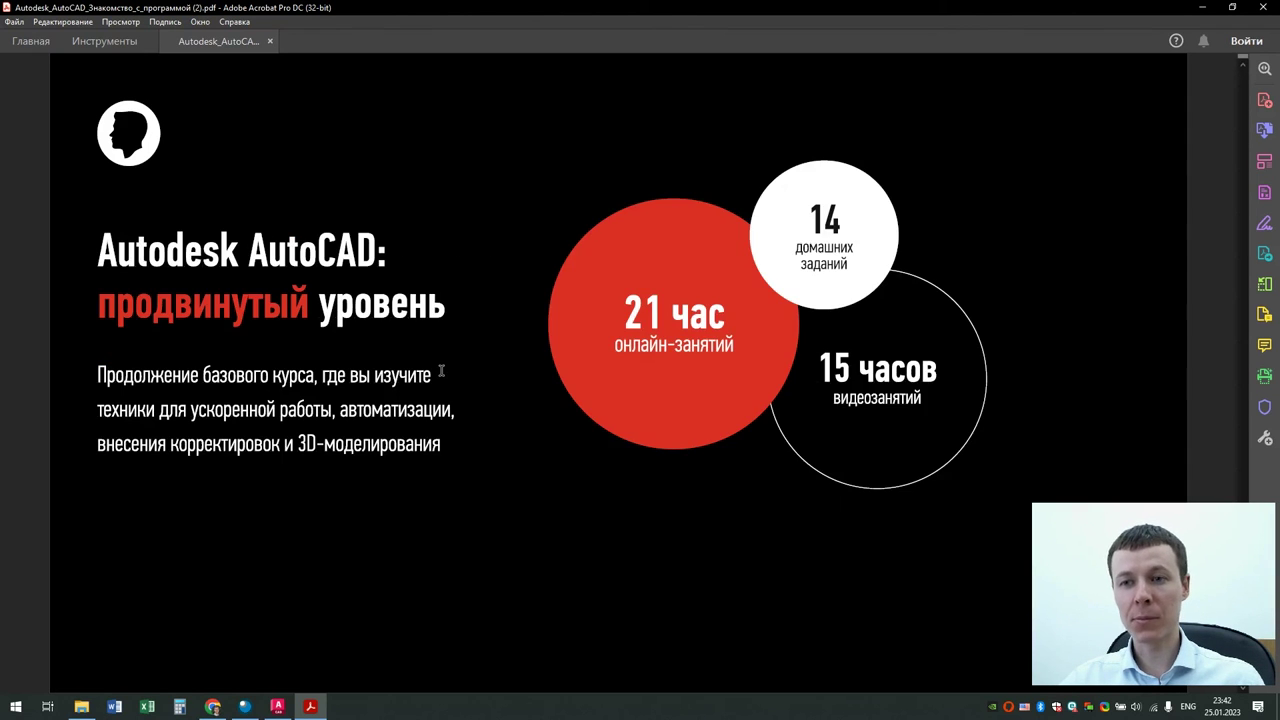
scroll(449, 377, up, 1)
scroll(450, 414, down, 1)
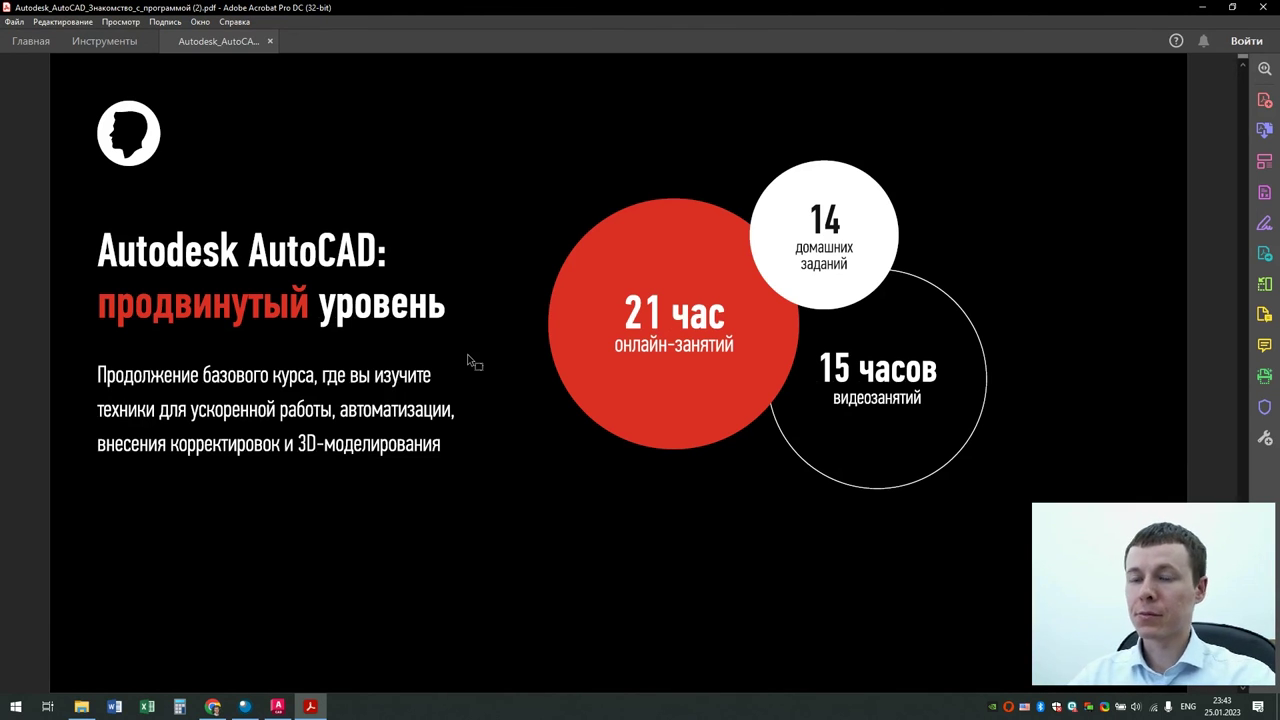
scroll(483, 362, down, 1)
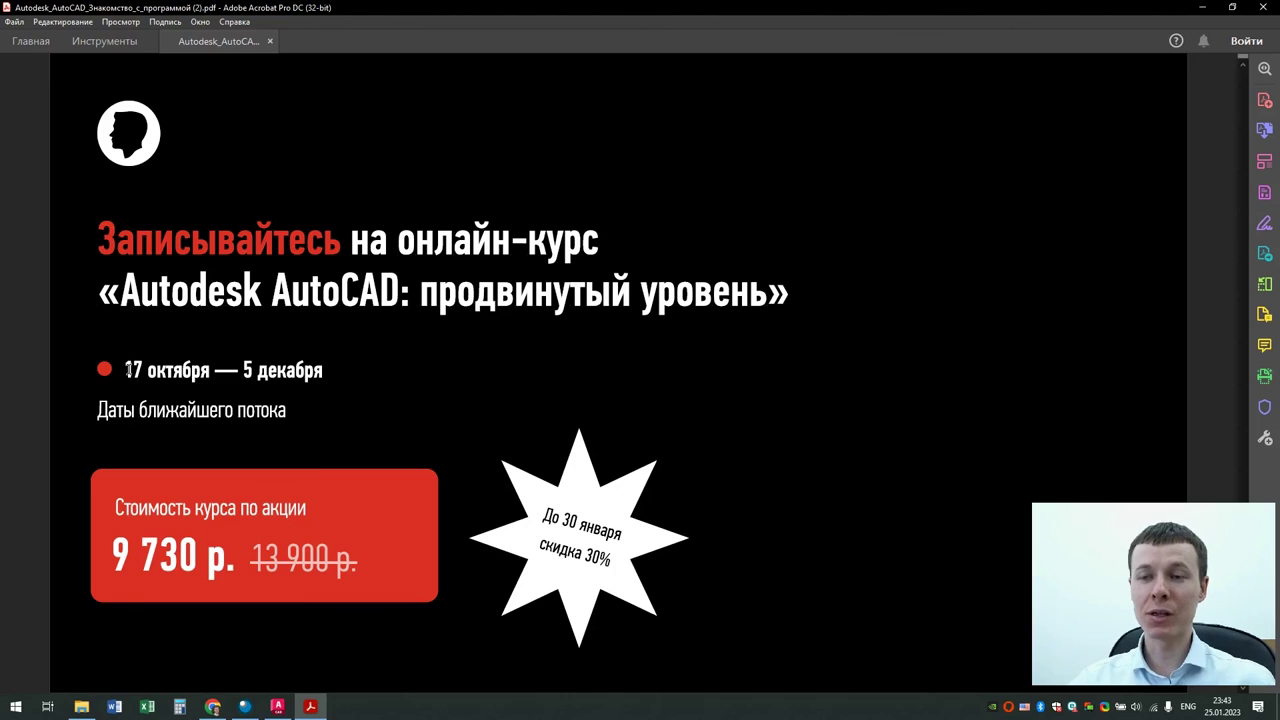
scroll(410, 396, down, 1)
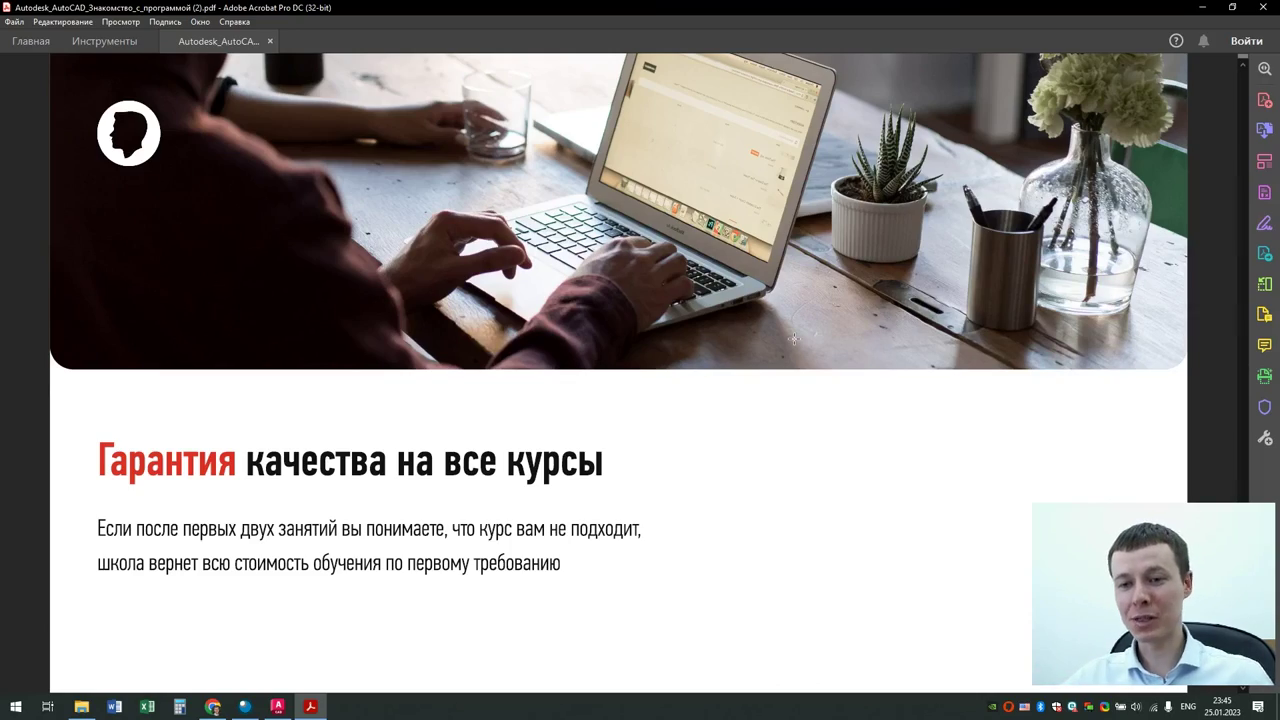
Step: In Chrome, scroll through the 'Autodesk AutoCAD. Базовый уровень' course page and back to the top
click(212, 707)
scroll(888, 458, down, 4)
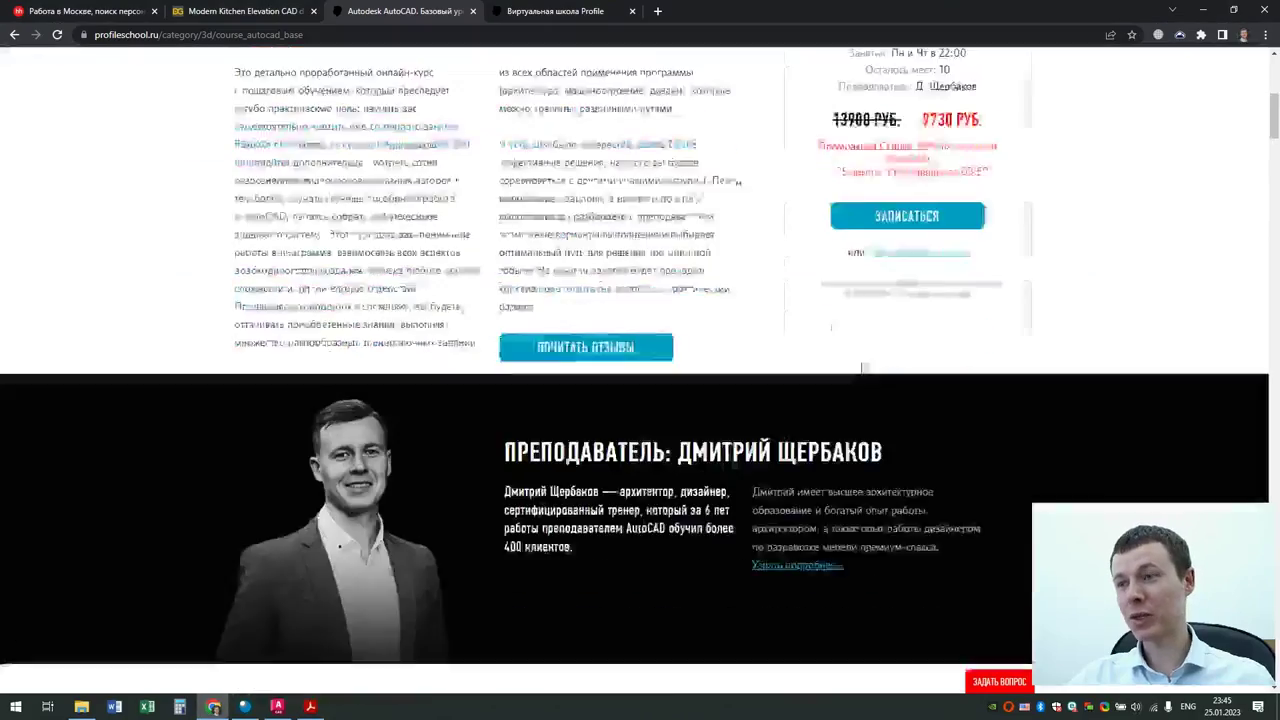
scroll(880, 430, down, 4)
scroll(872, 400, down, 3)
scroll(864, 365, down, 4)
scroll(863, 364, up, 2)
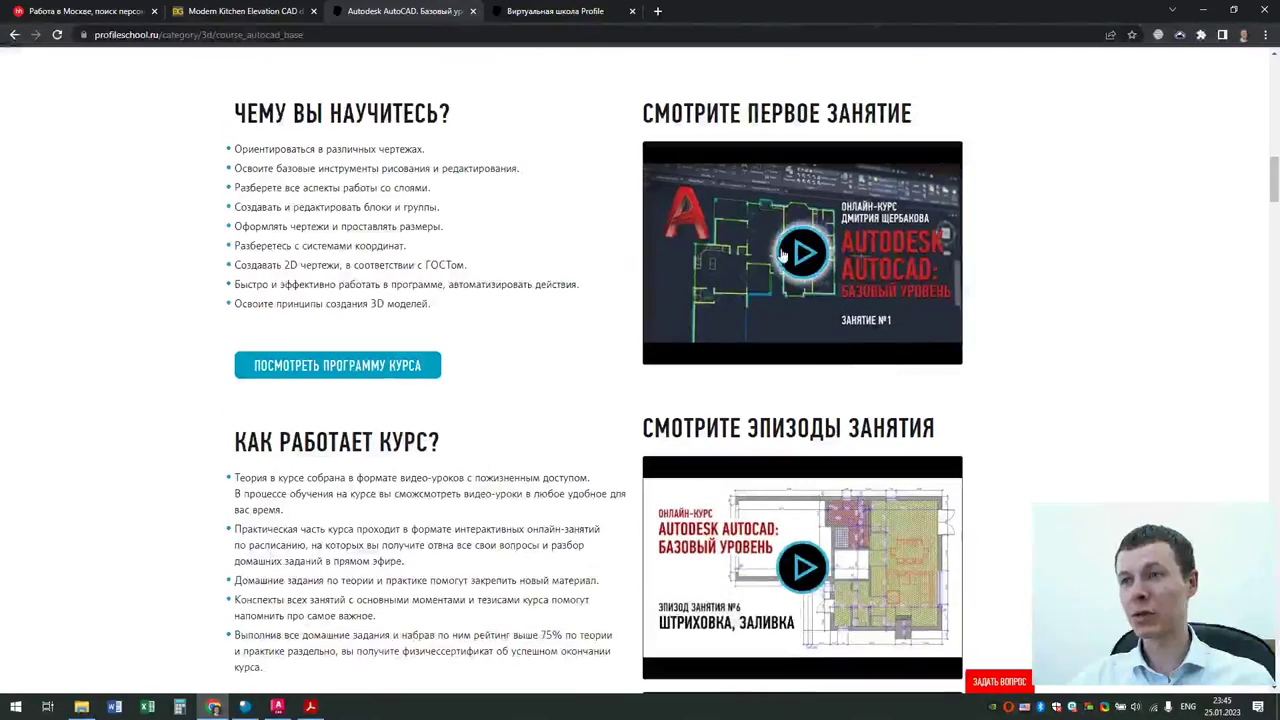
scroll(898, 285, down, 3)
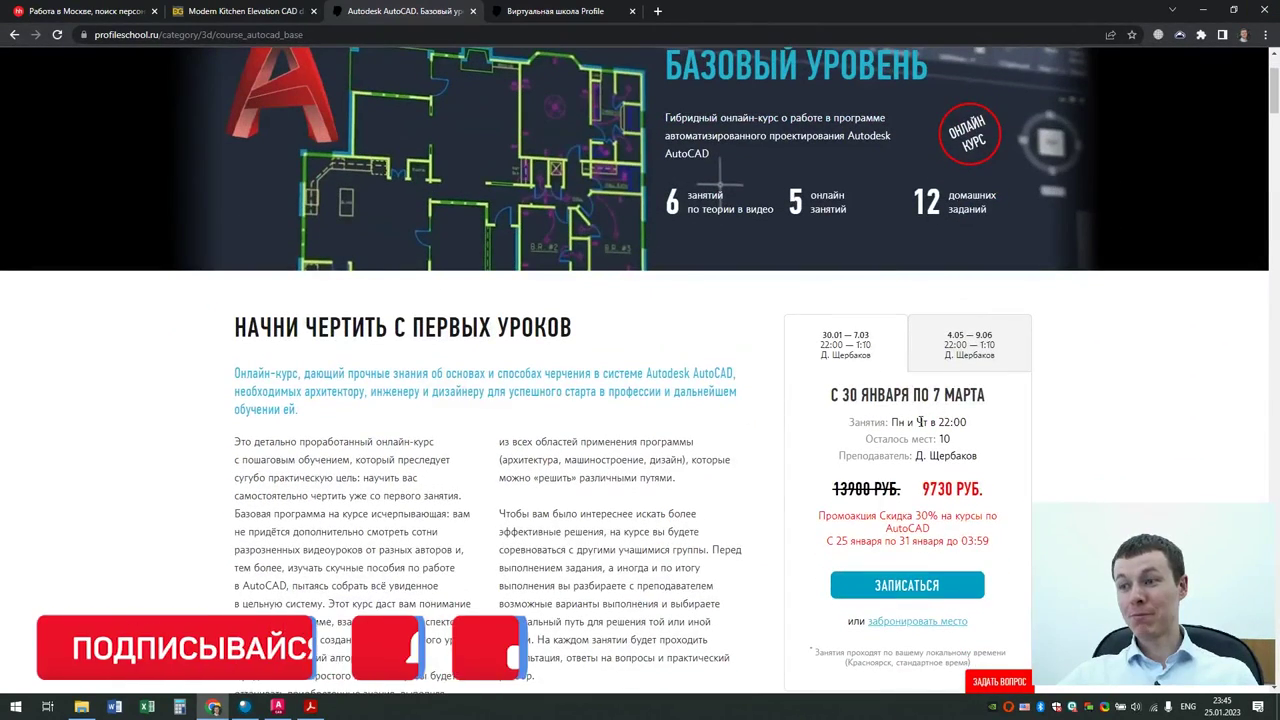
scroll(1117, 372, up, 2)
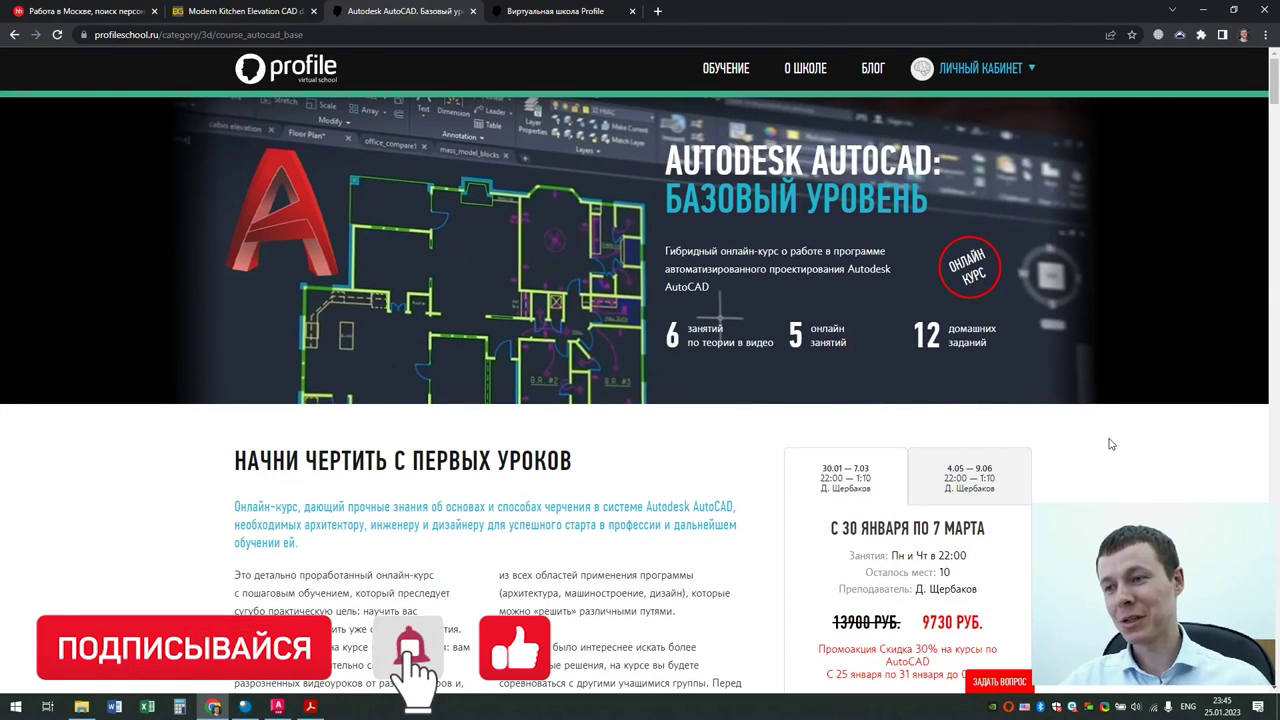
scroll(971, 521, down, 1)
scroll(971, 521, down, 1)
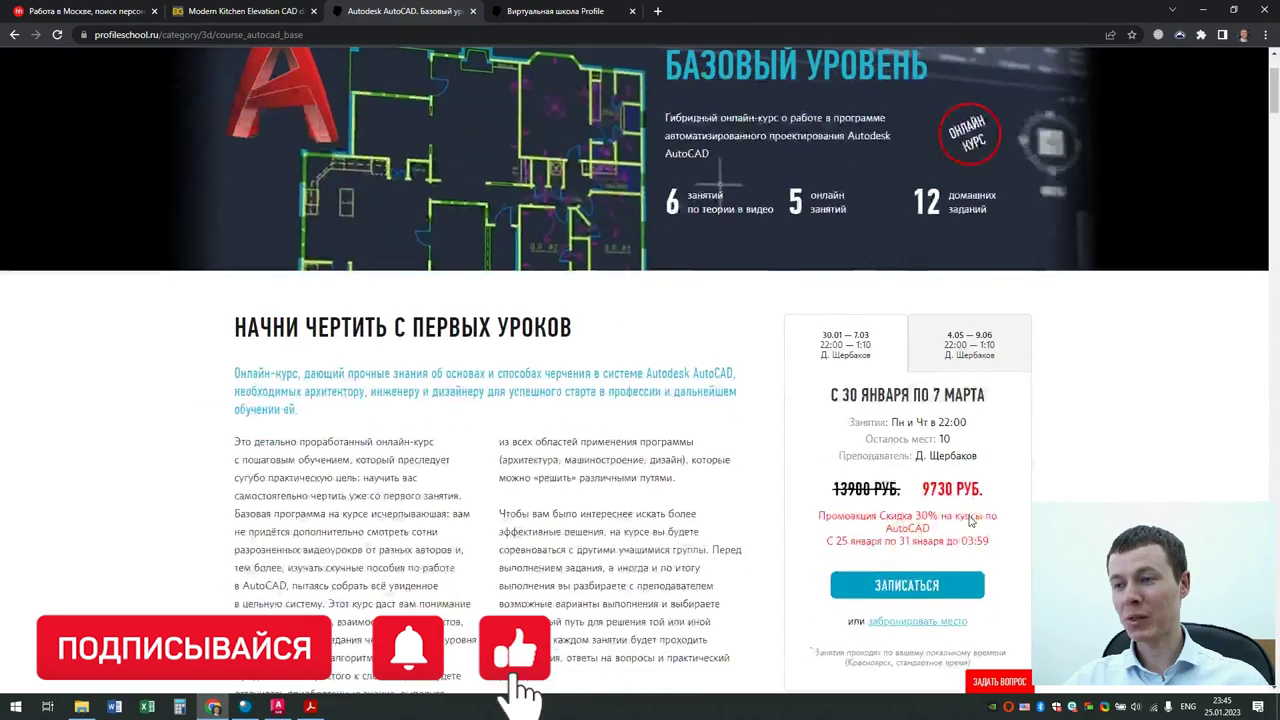
scroll(1080, 432, up, 2)
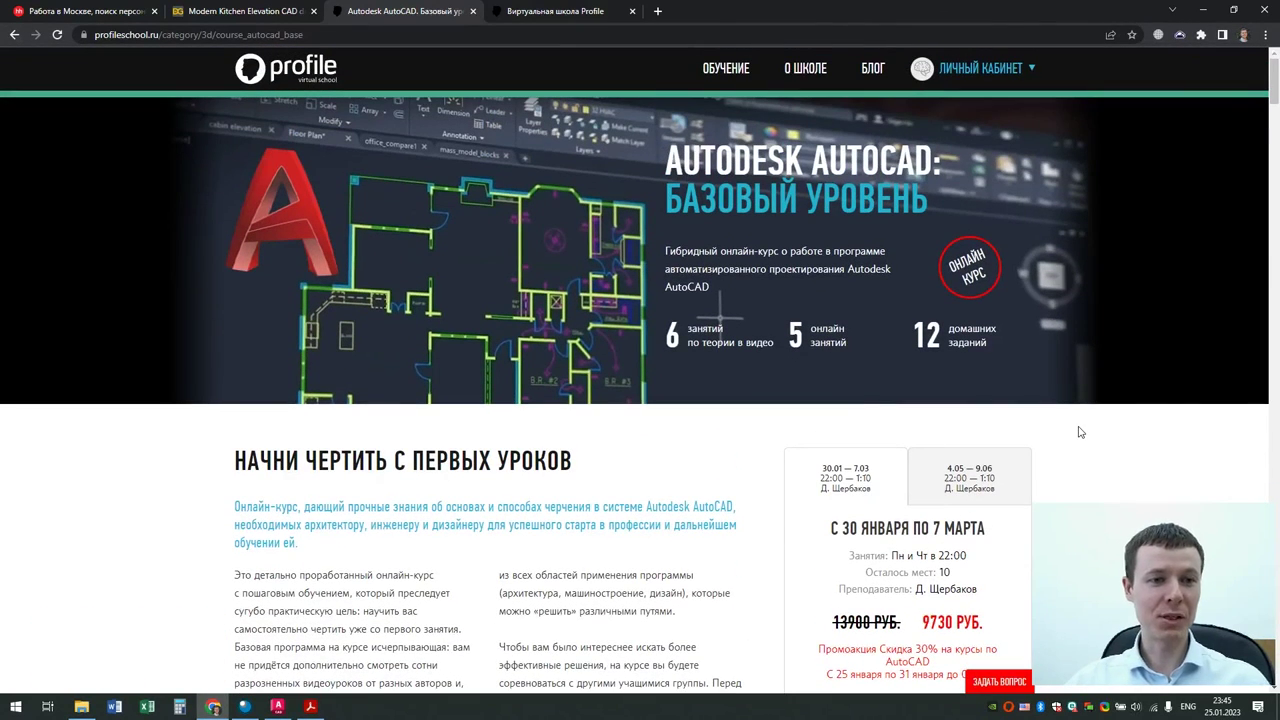